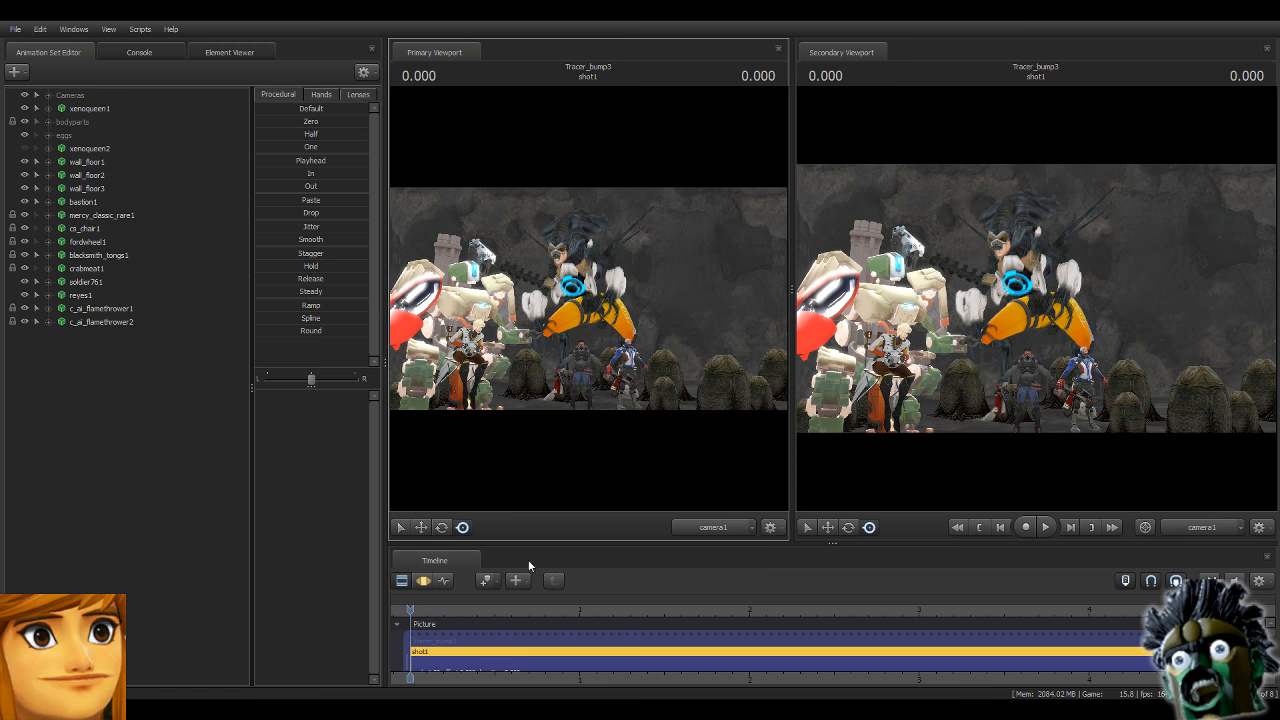
Switch the primary viewport to the Work Camera and bring it closer to the main character and the figures below.
click(718, 527)
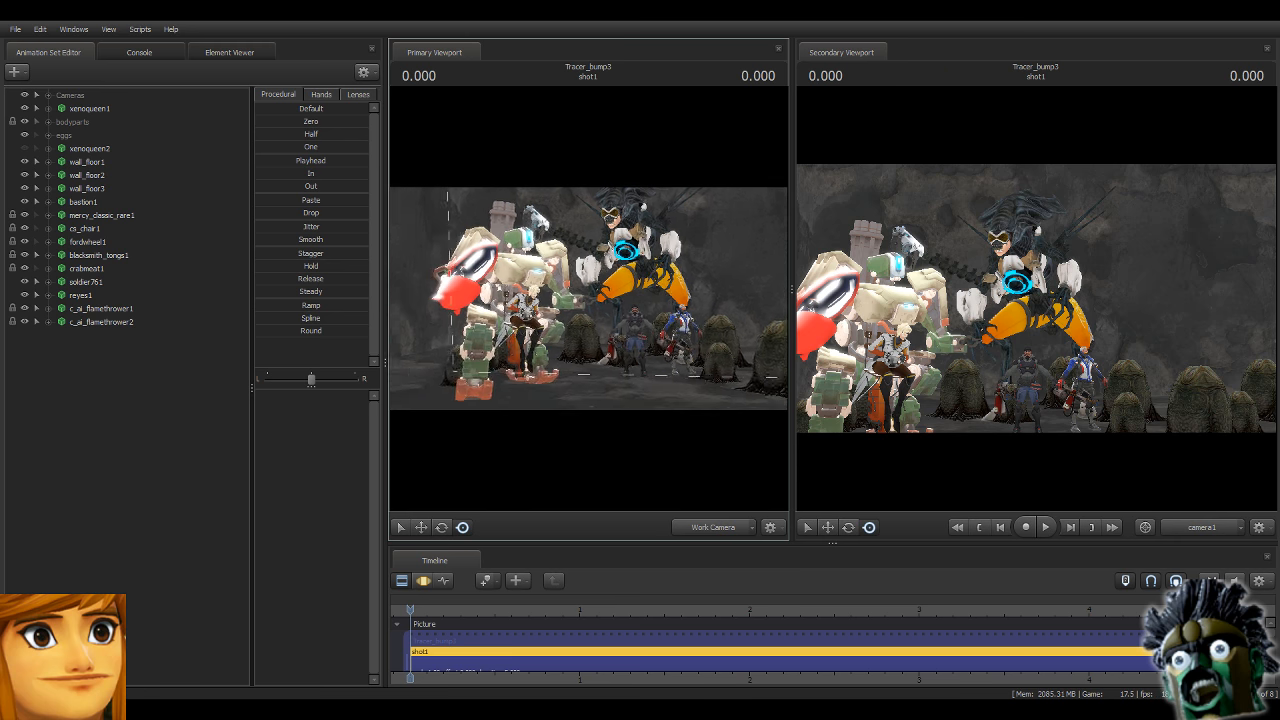
mouse_move(589, 298)
mouse_down()
mouse_move(573, 298)
mouse_move(653, 298)
mouse_move(566, 298)
mouse_move(589, 303)
mouse_up()
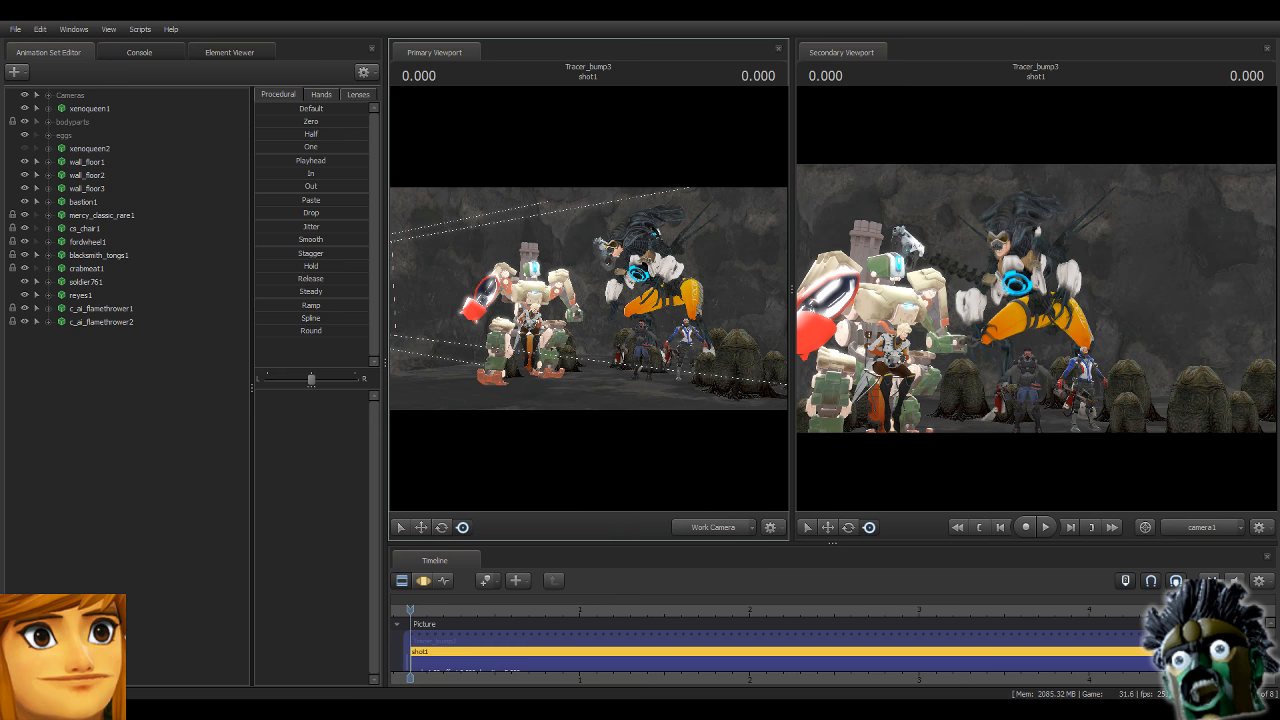
mouse_move(588, 298)
mouse_down()
mouse_move(640, 302)
mouse_move(580, 292)
mouse_move(618, 298)
mouse_move(592, 298)
mouse_up()
key(w)
key(s)
key(s)
key(s)
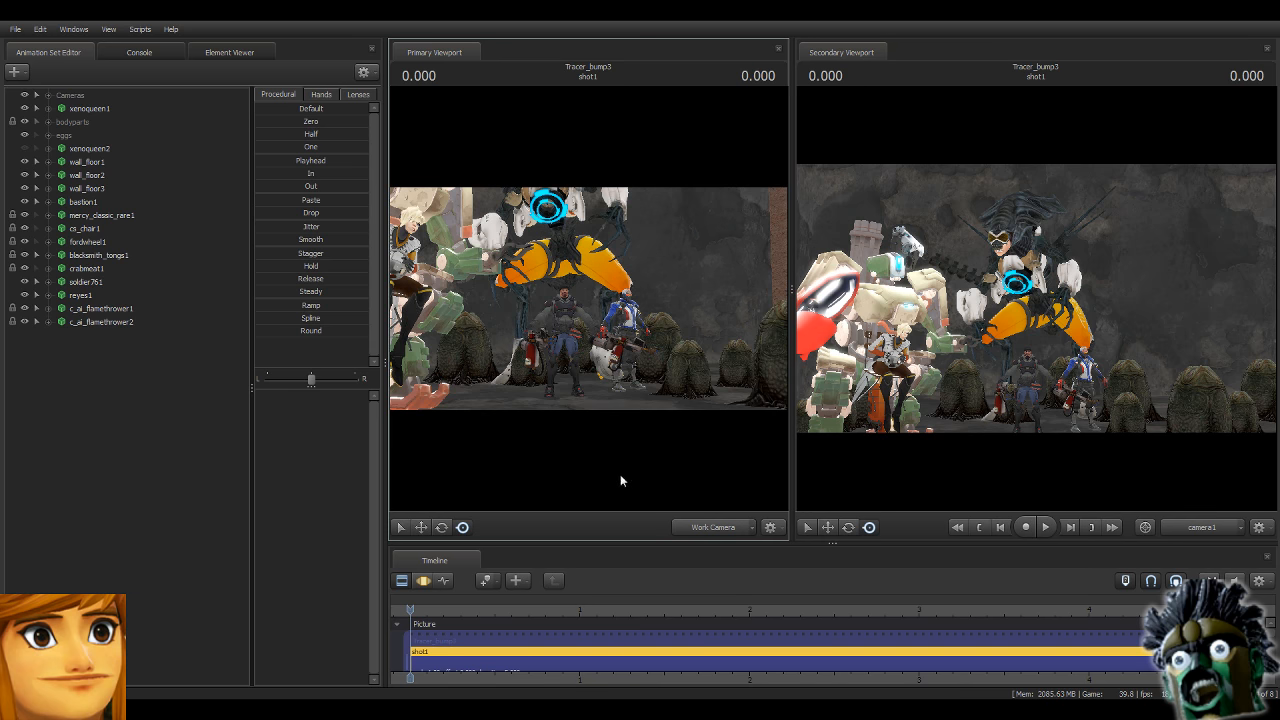
Play back shot1 to review the character's existing motion, pausing at different points around the first second.
click(641, 552)
key(space)
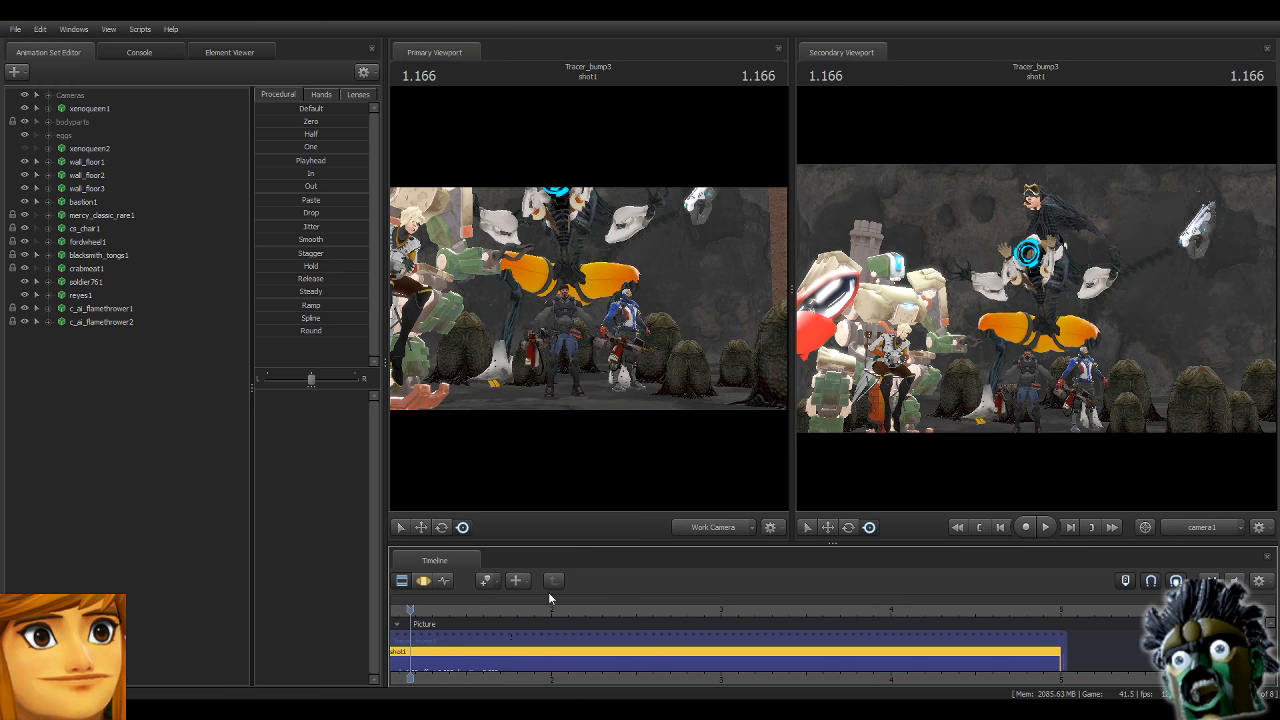
middle_drag(410, 676, 609, 664)
scroll(625, 656, down, 3)
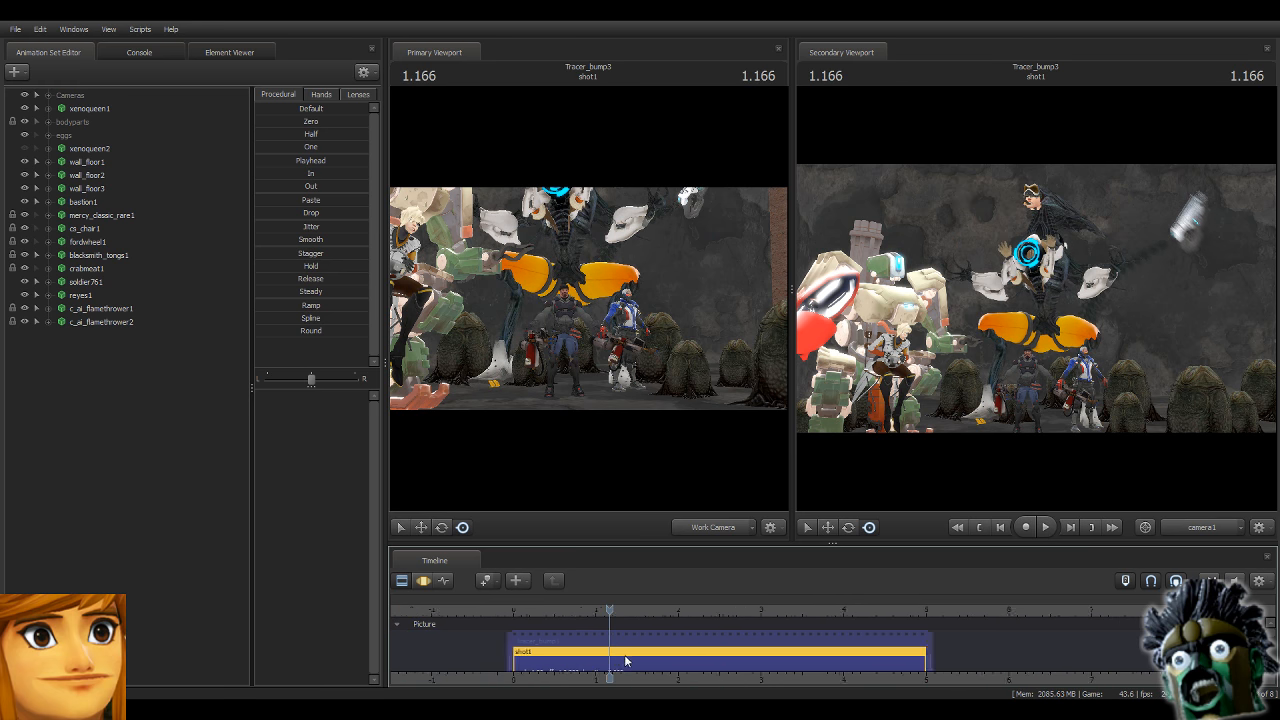
scroll(625, 655, down, 2)
key(space)
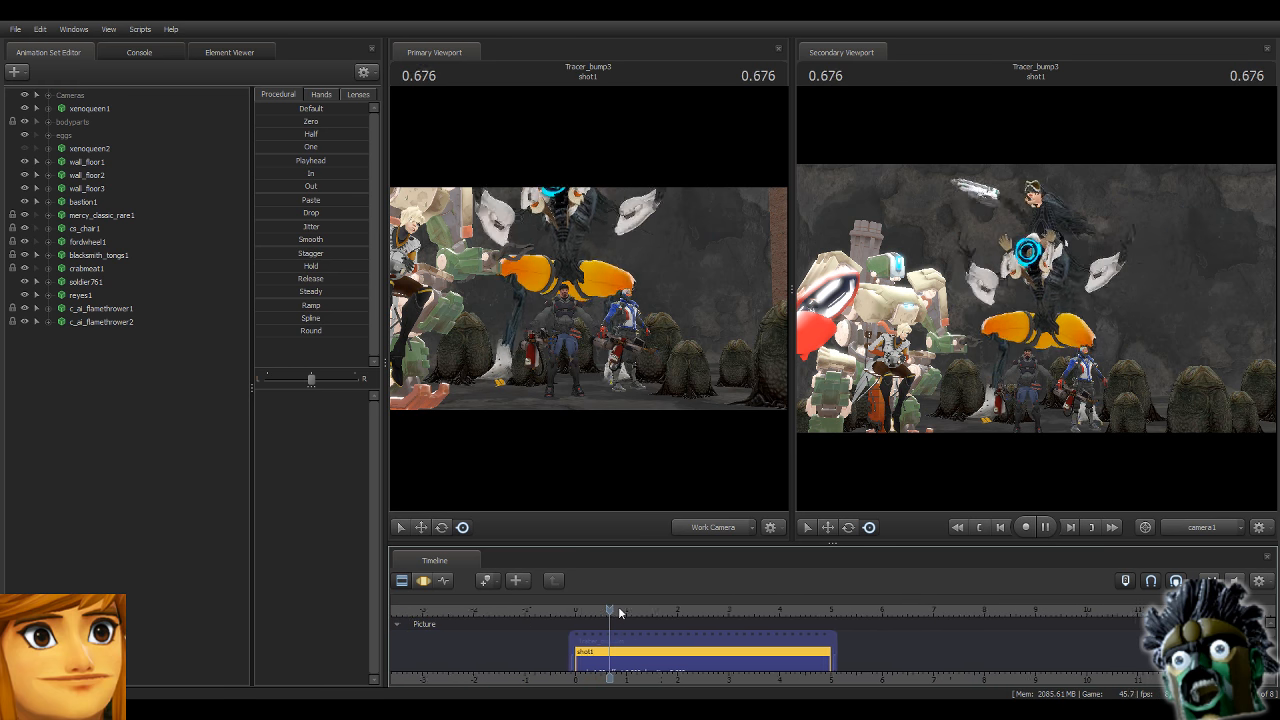
key(space)
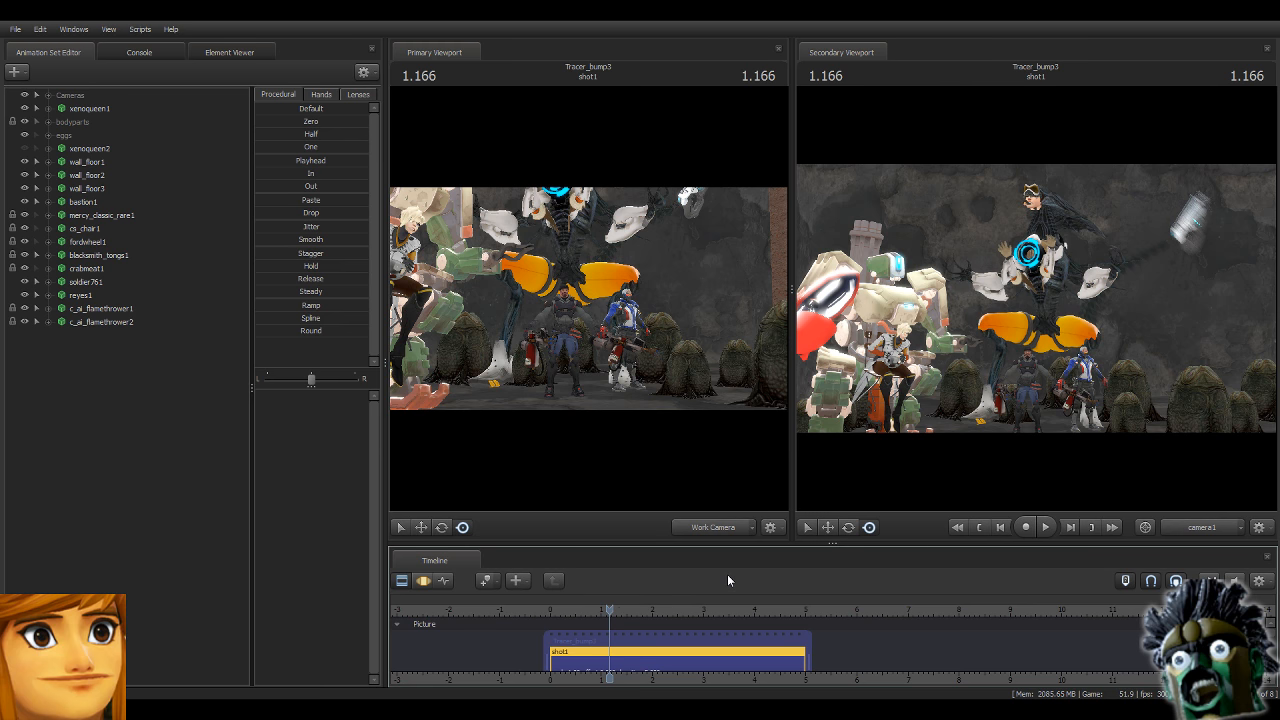
key(space)
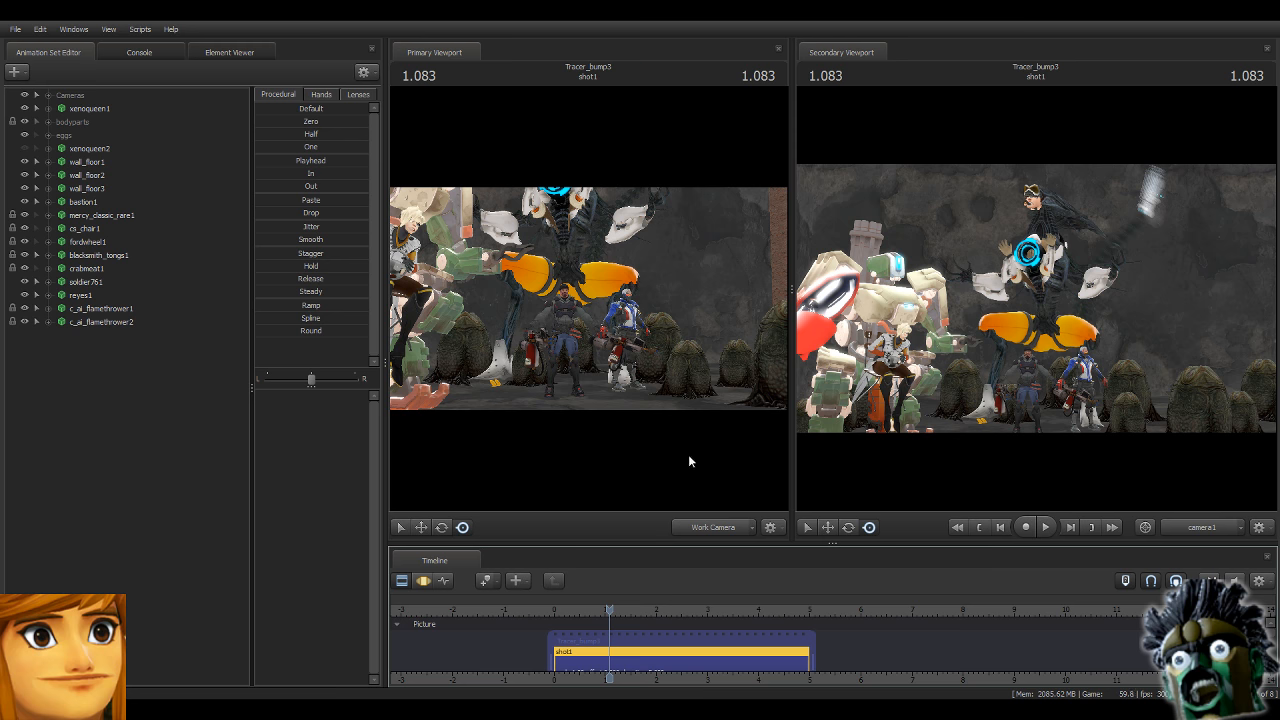
Switch the timeline to the Graph Editor and frame the character's torso closely in the Work Camera view.
drag(712, 346, 660, 290)
key(w)
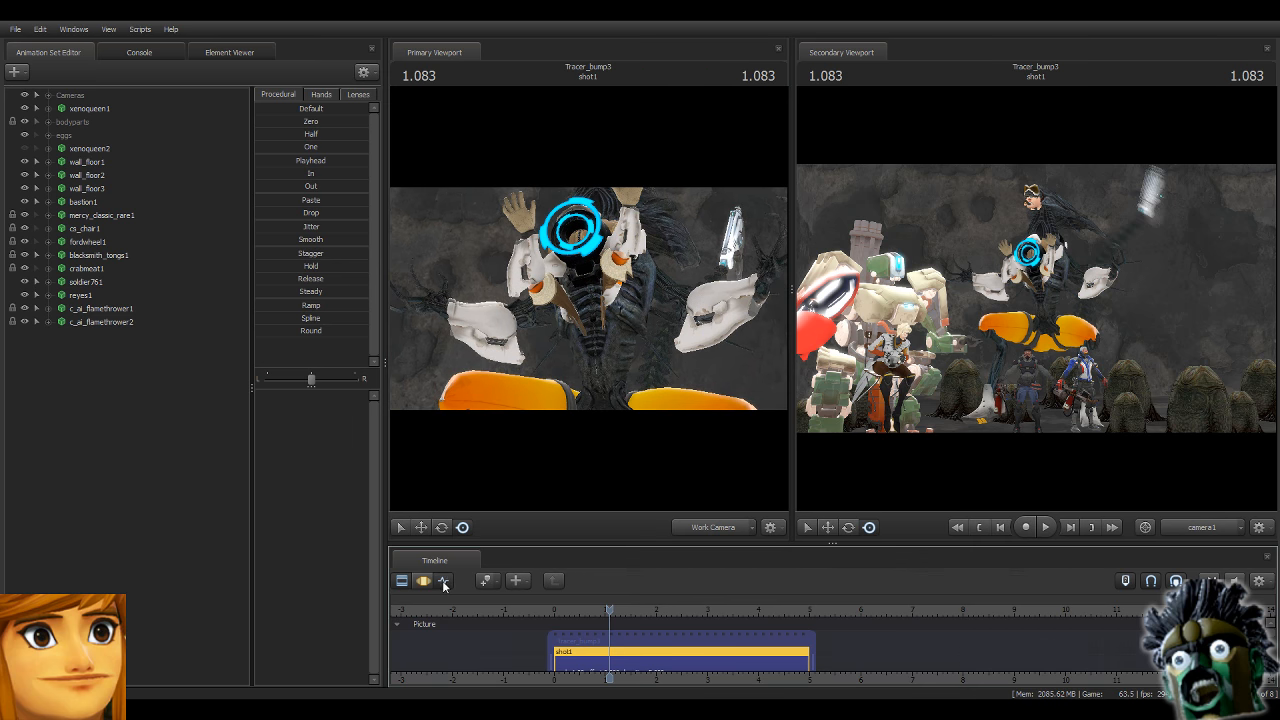
click(443, 581)
drag(670, 341, 609, 292)
key(s)
key(w)
key(w)
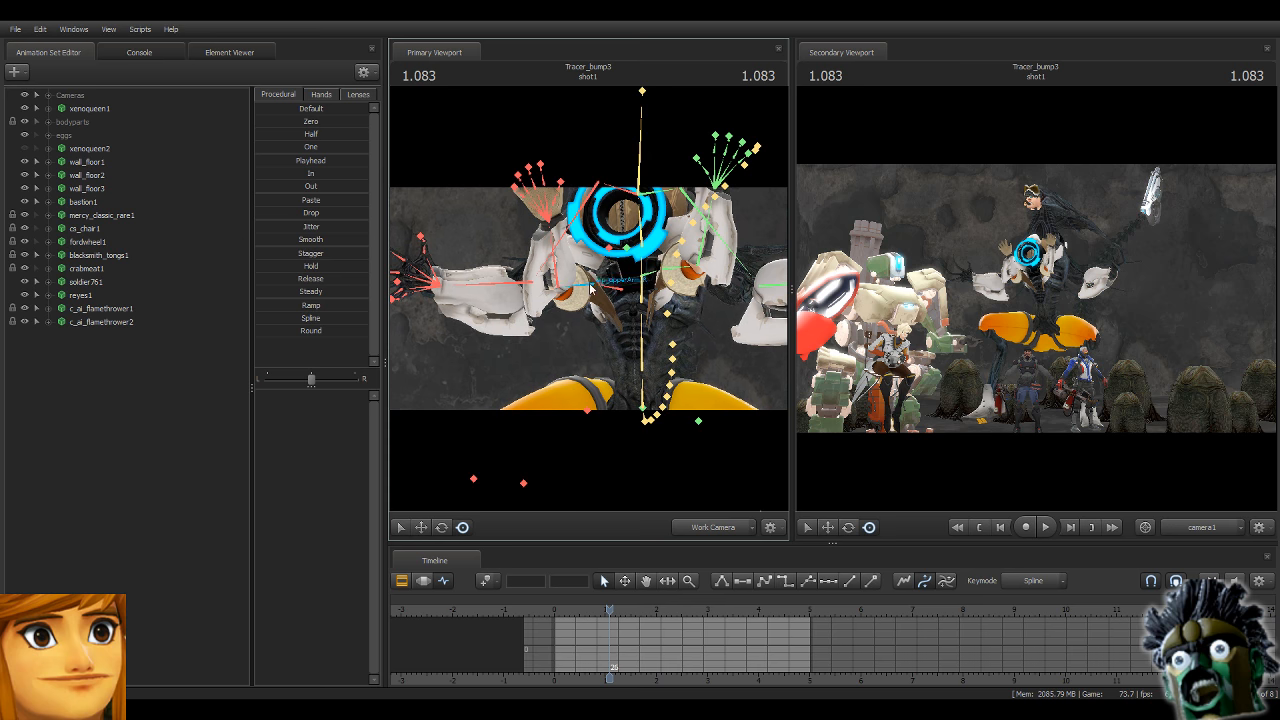
At time 0, rotate bip_collar_R and bip_collar_L of the lower arms model so both arms reach downward.
ctrl+click(609, 292)
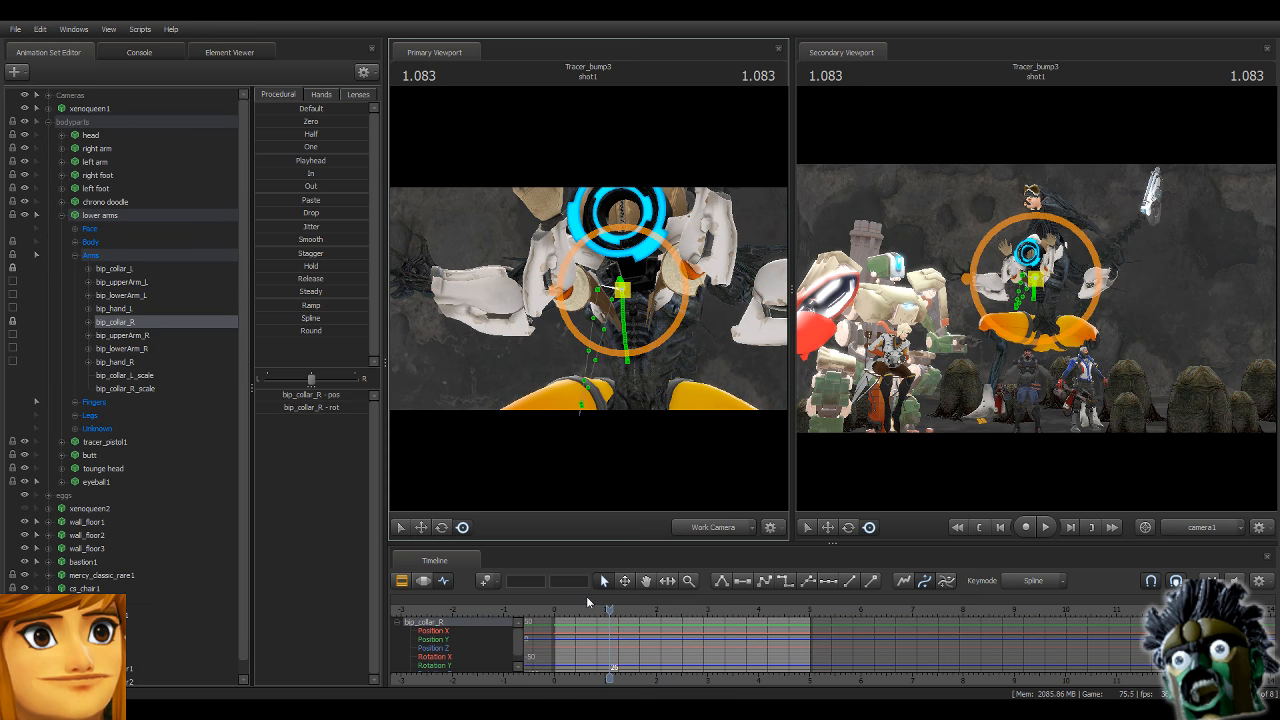
scroll(595, 602, up, 2)
key(Home)
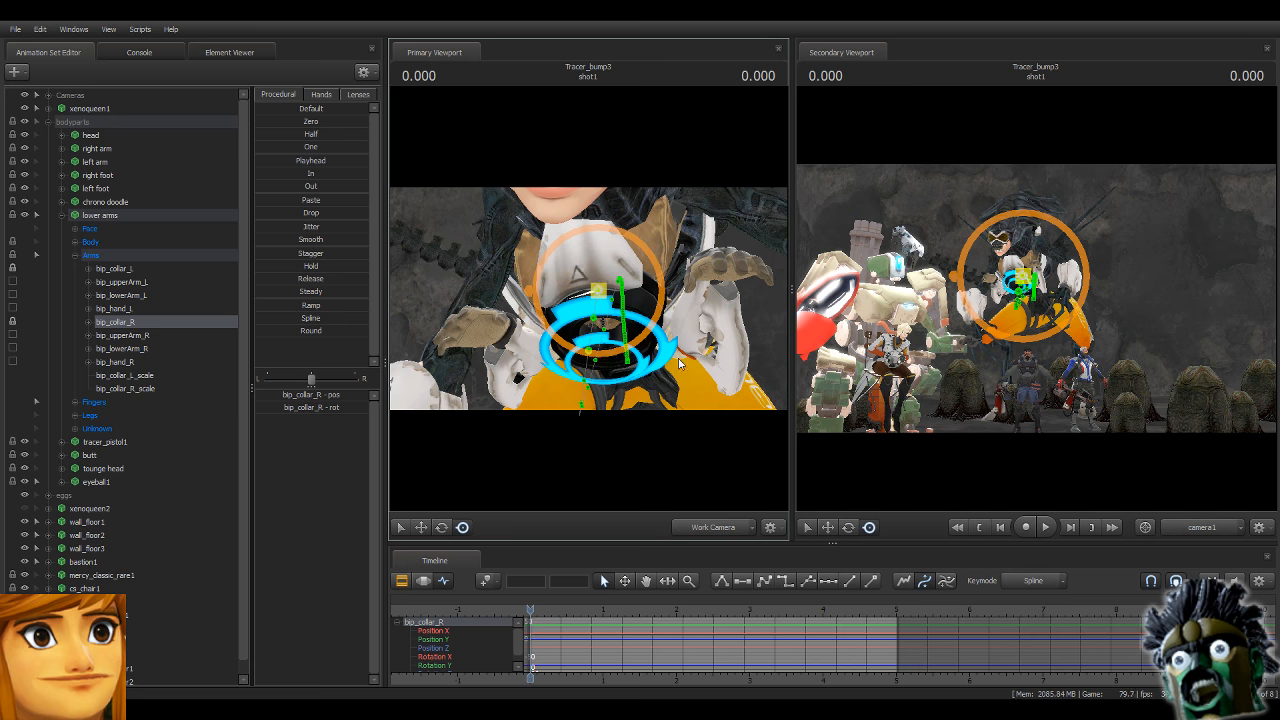
mouse_move(588, 300)
mouse_down()
mouse_move(615, 298)
mouse_move(600, 286)
mouse_move(600, 370)
mouse_move(588, 300)
mouse_up()
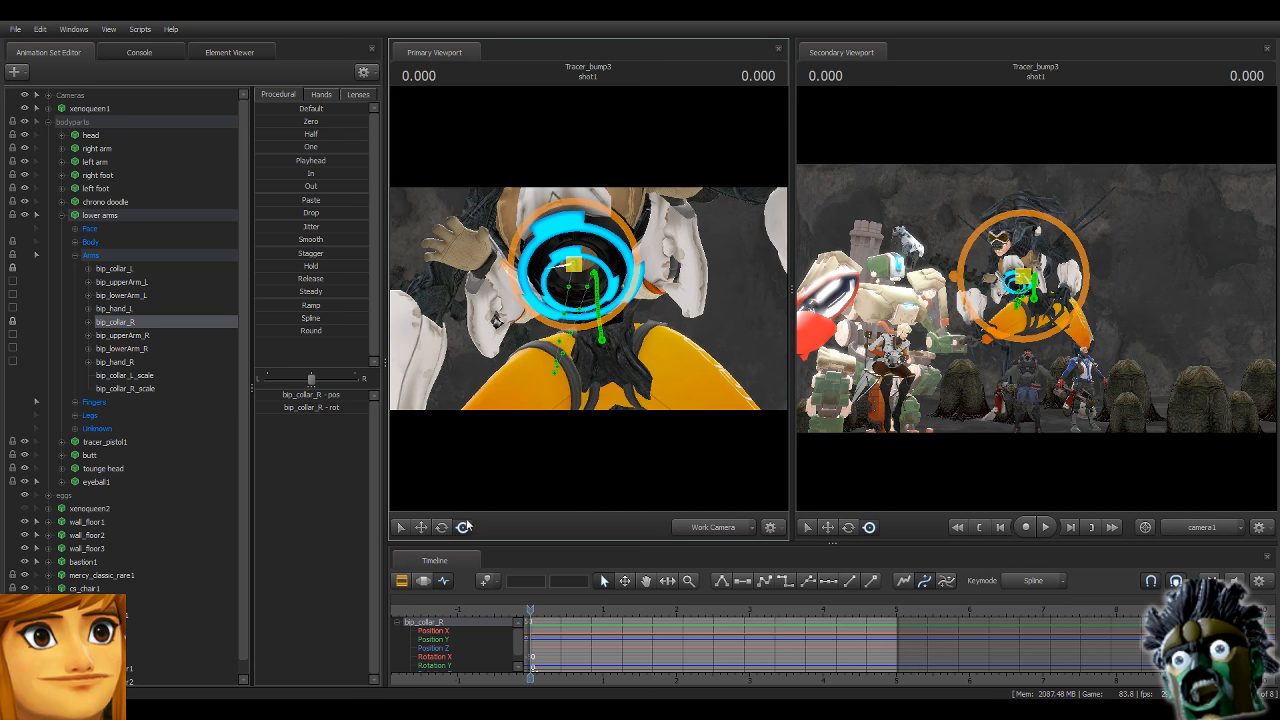
click(441, 527)
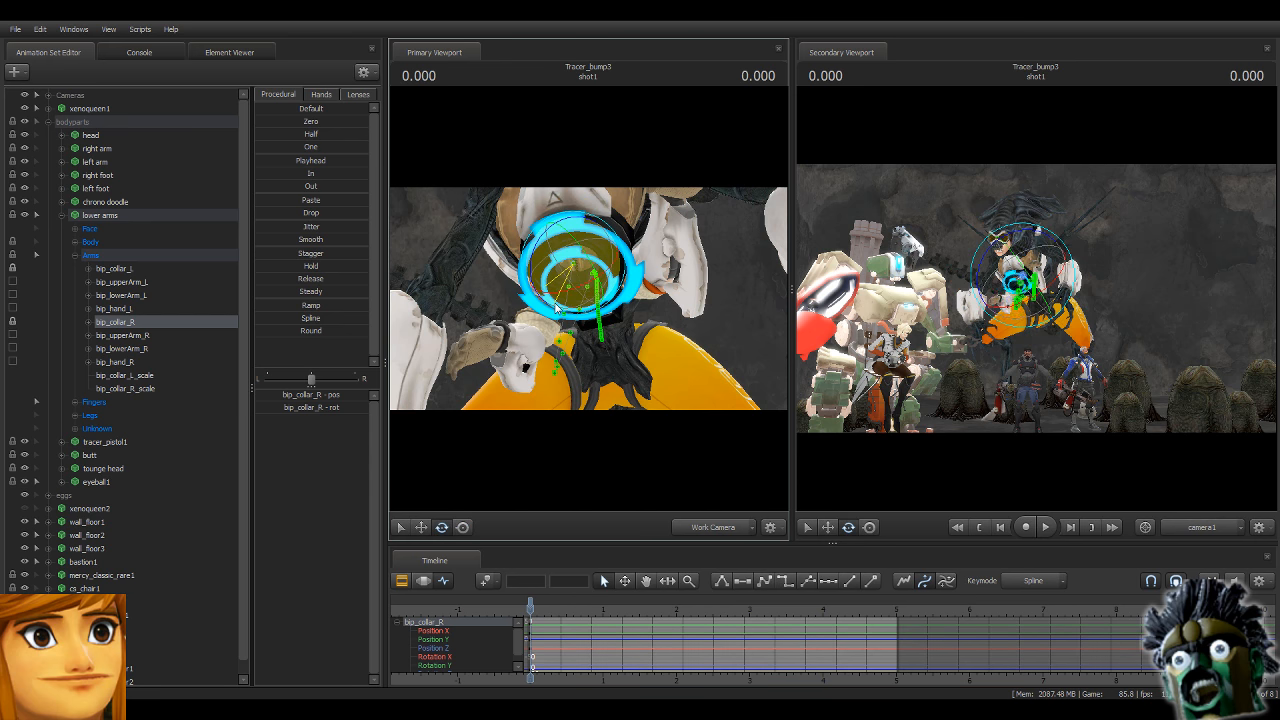
click(604, 252)
drag(608, 256, 597, 305)
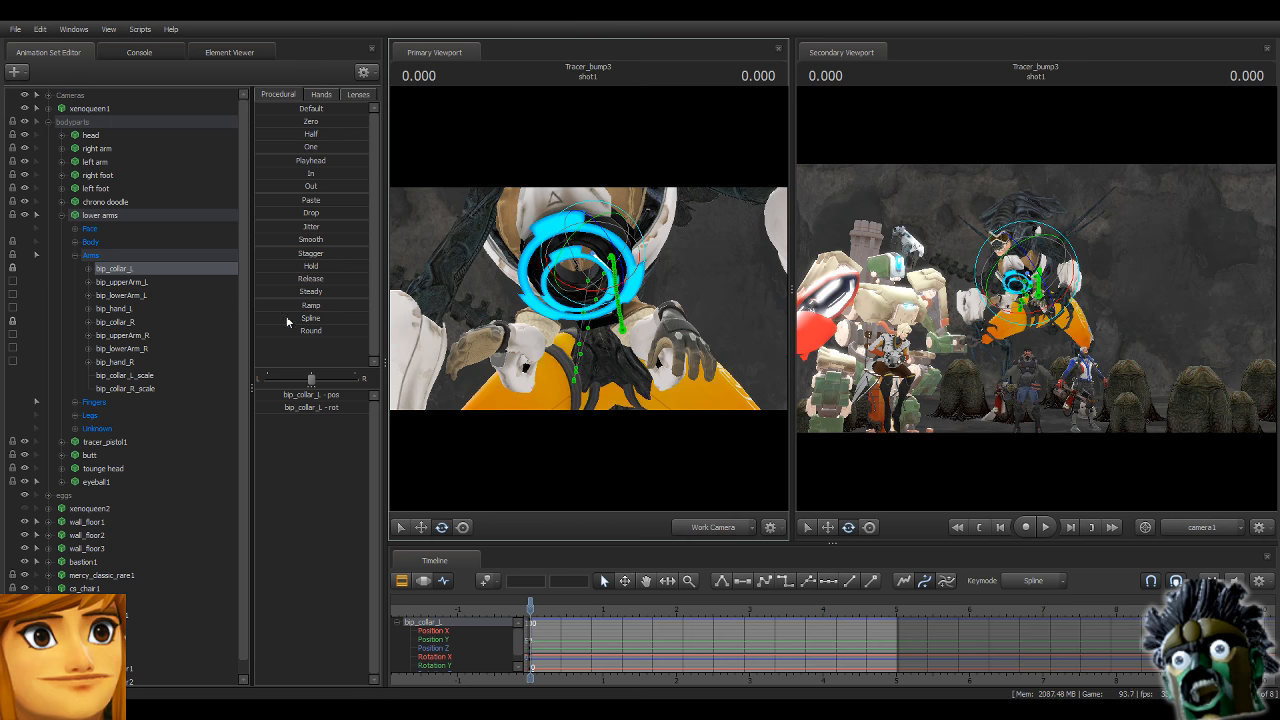
Select all Arms controls of the lower arms model, go to 0.375 seconds and rotate bip_collar_R there.
click(145, 257)
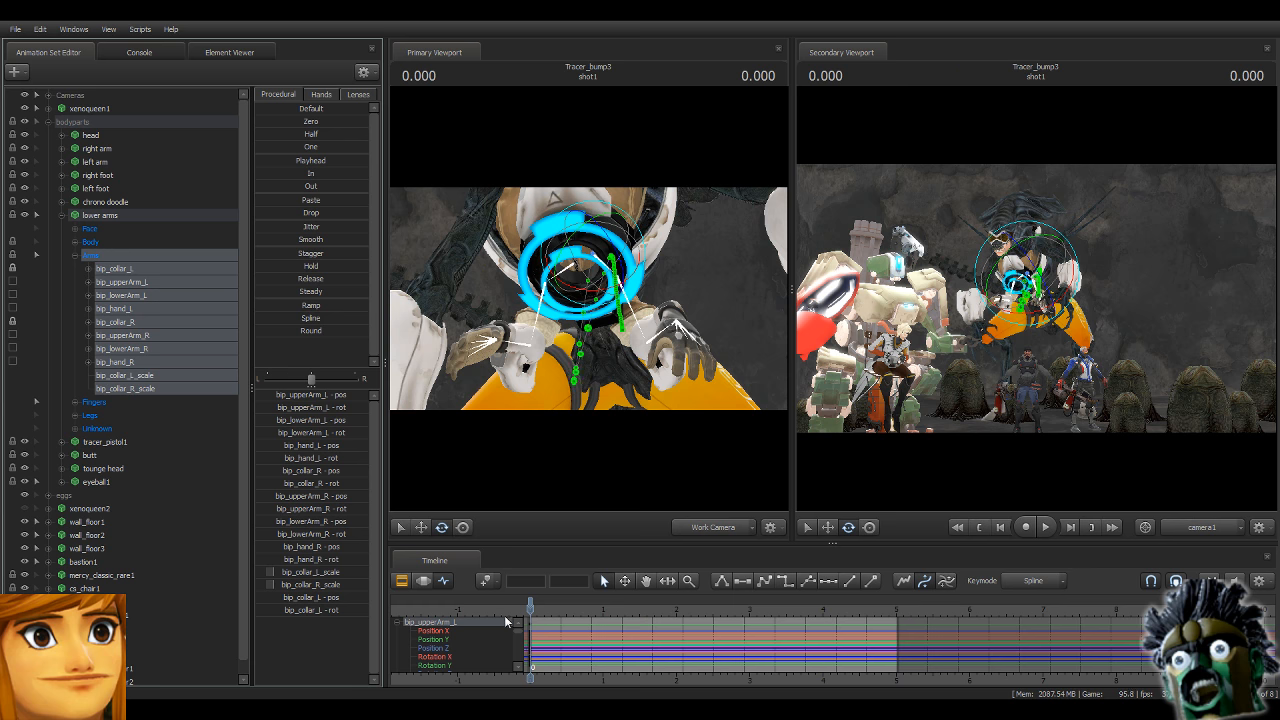
drag(531, 612, 557, 620)
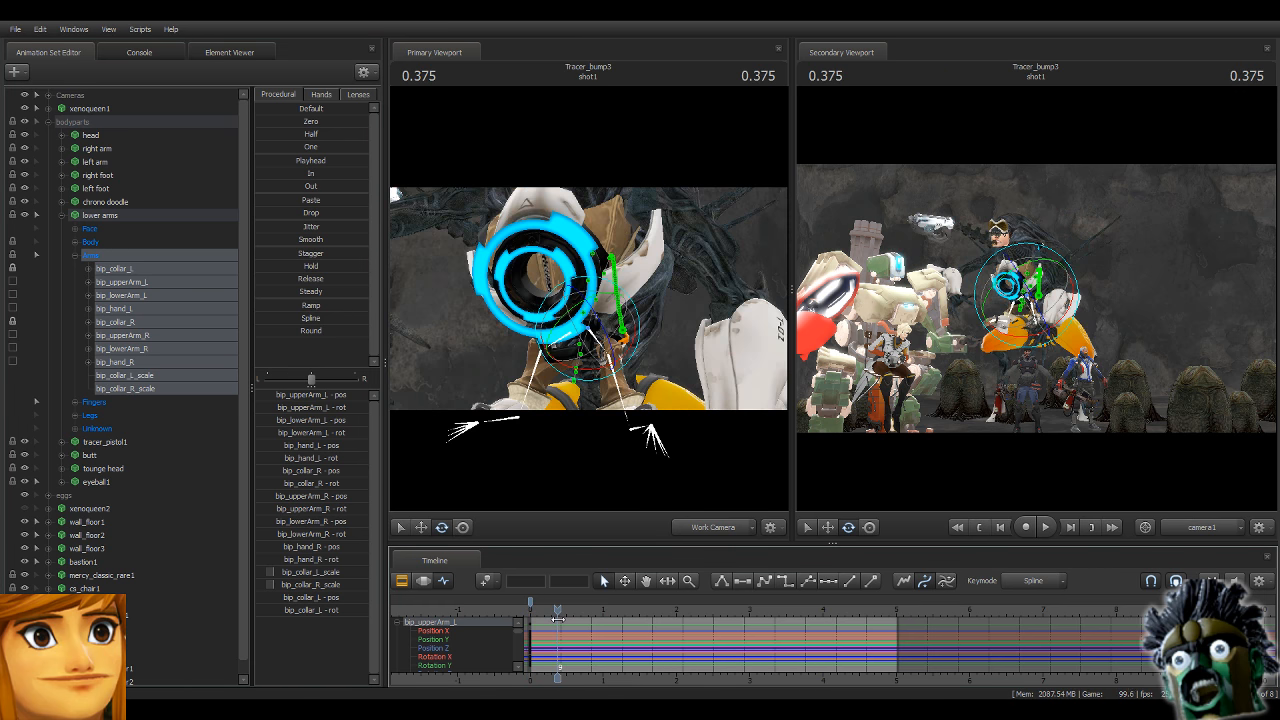
drag(651, 332, 678, 410)
key(ctrl)
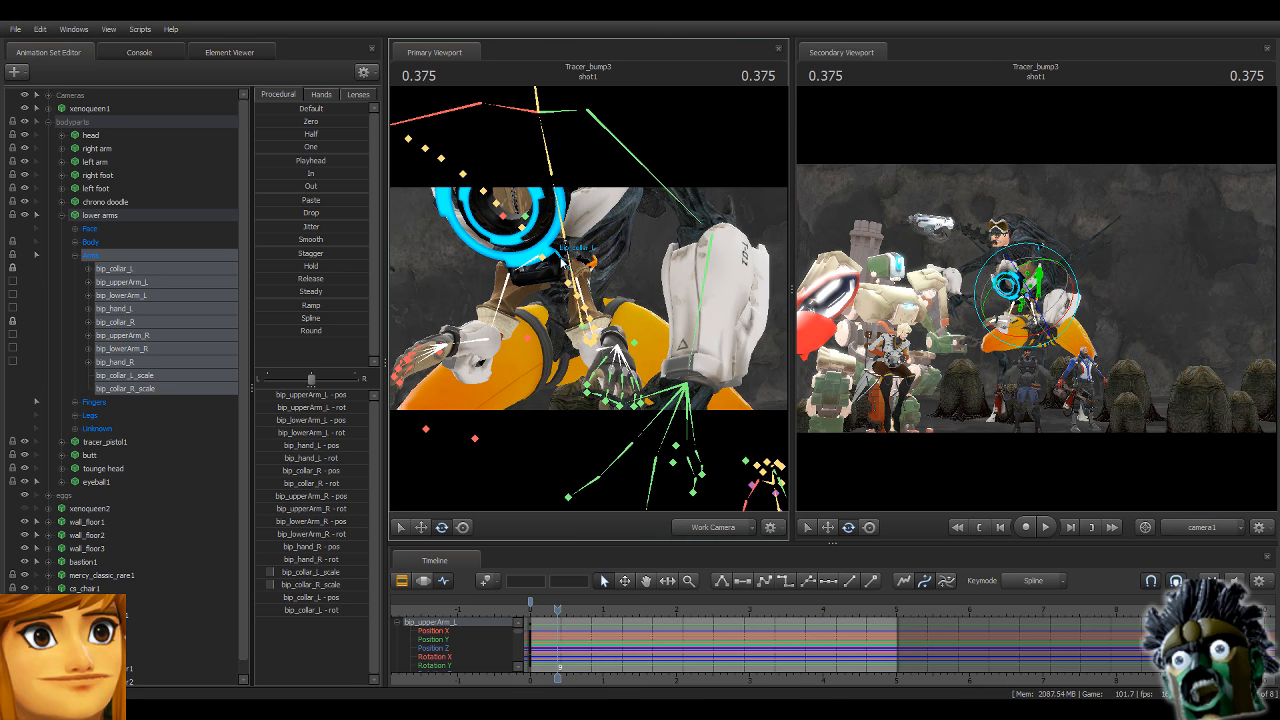
click(562, 261)
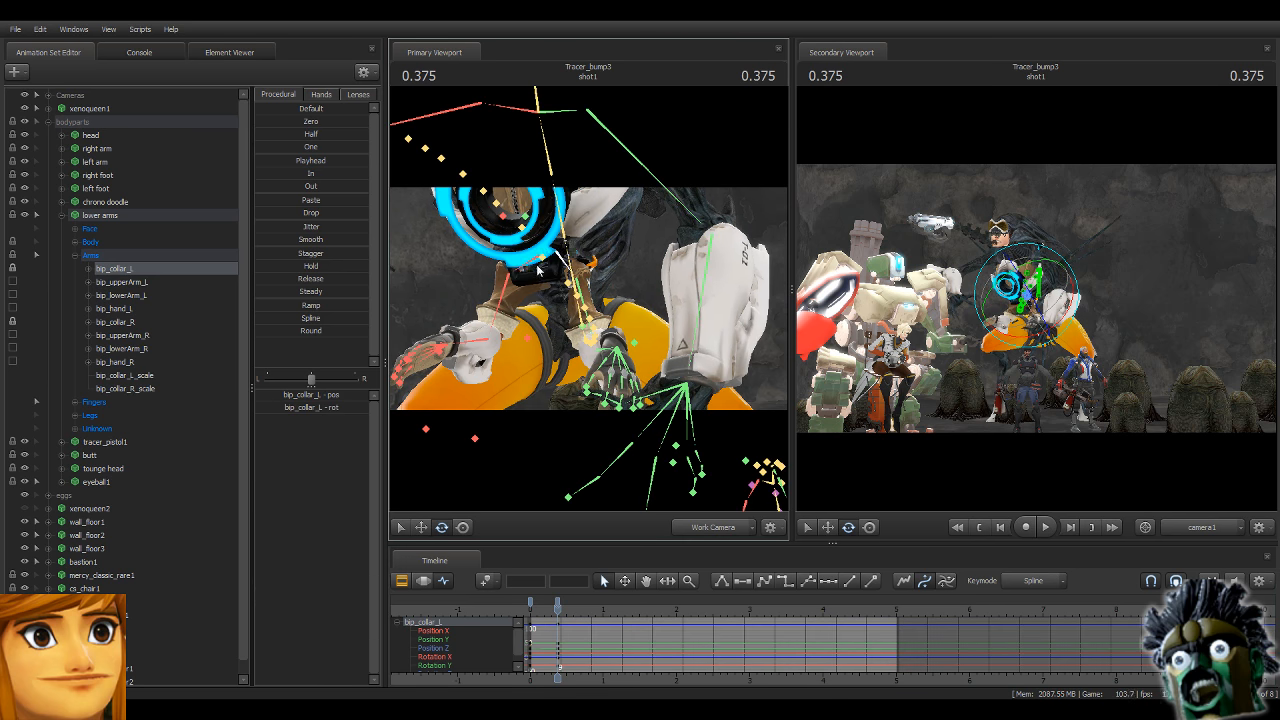
ctrl+click(531, 264)
drag(511, 271, 520, 279)
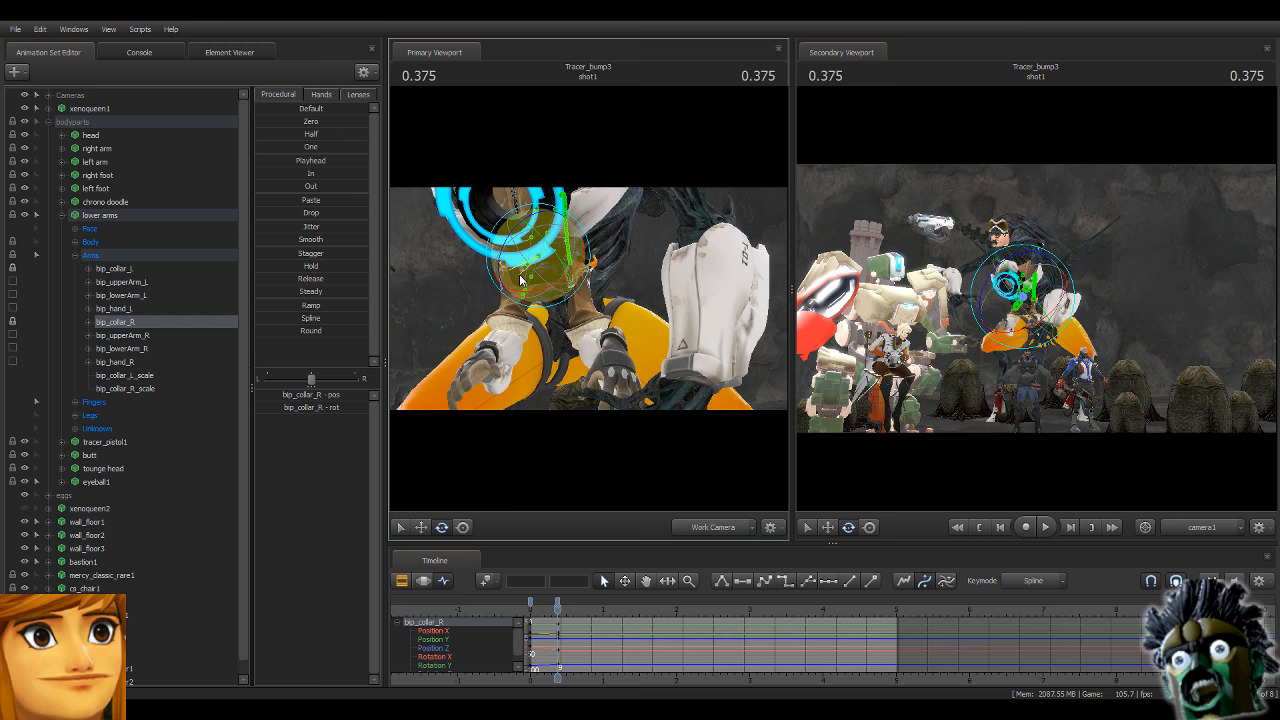
Pose bip_upperArm_R, bip_lowerArm_R and bip_lowerArm_L of the lower arms at 0.375 seconds so the forearms hang down.
ctrl+click(517, 288)
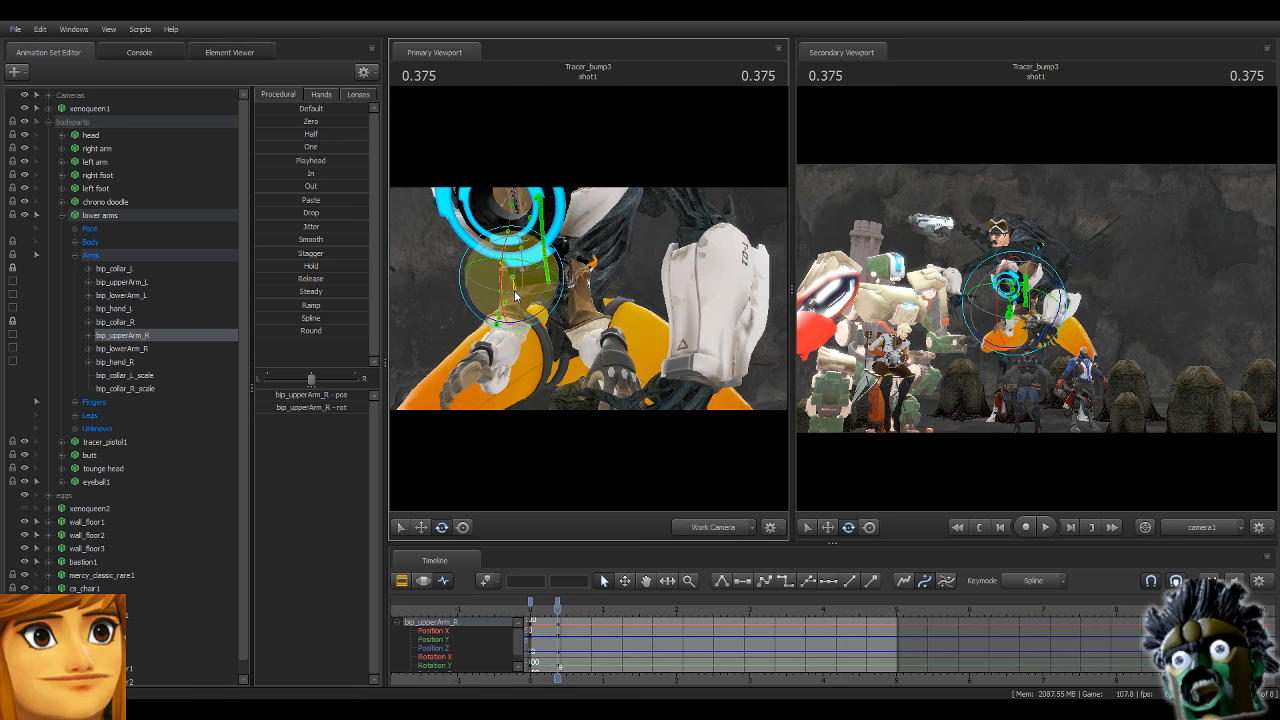
ctrl+click(497, 357)
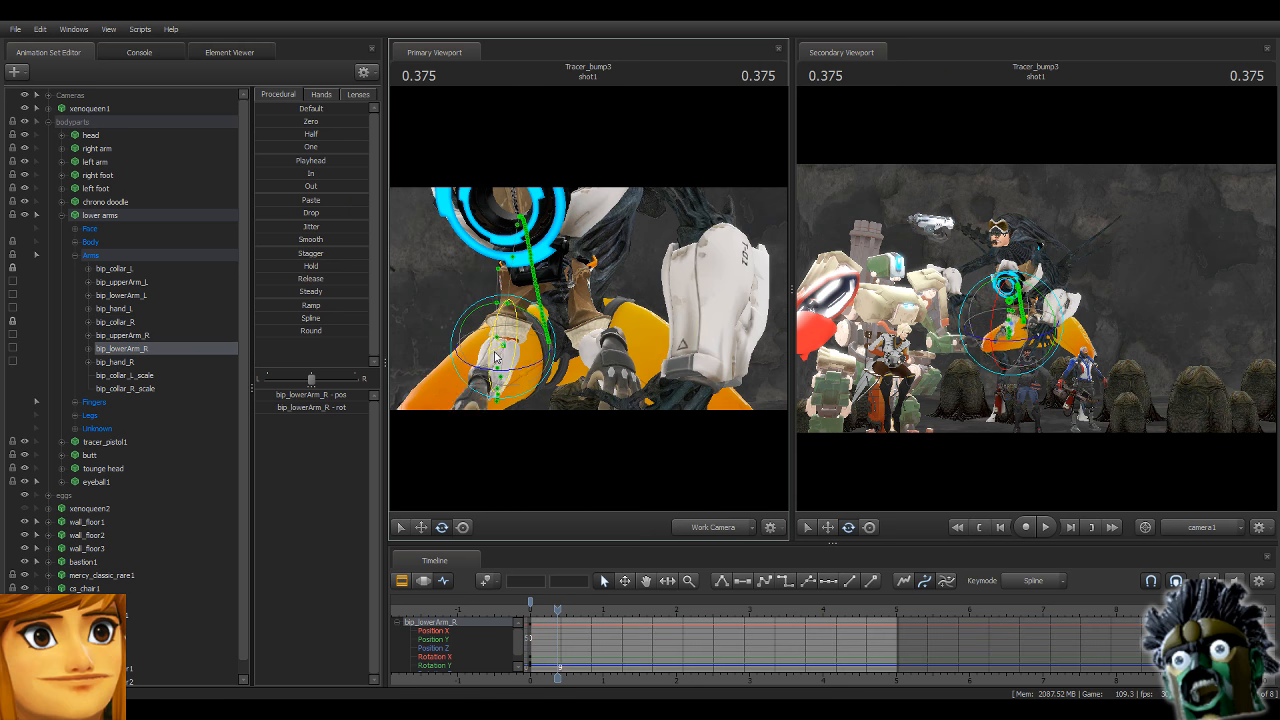
ctrl+click(606, 341)
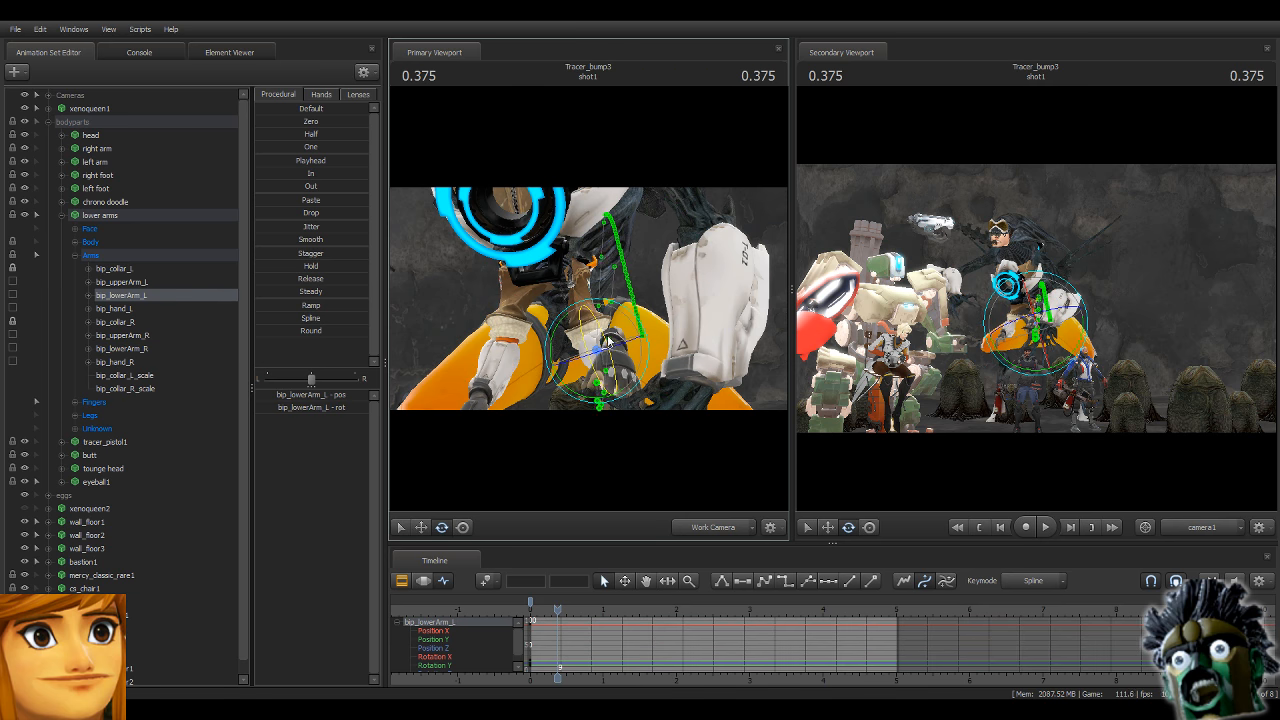
drag(606, 341, 612, 365)
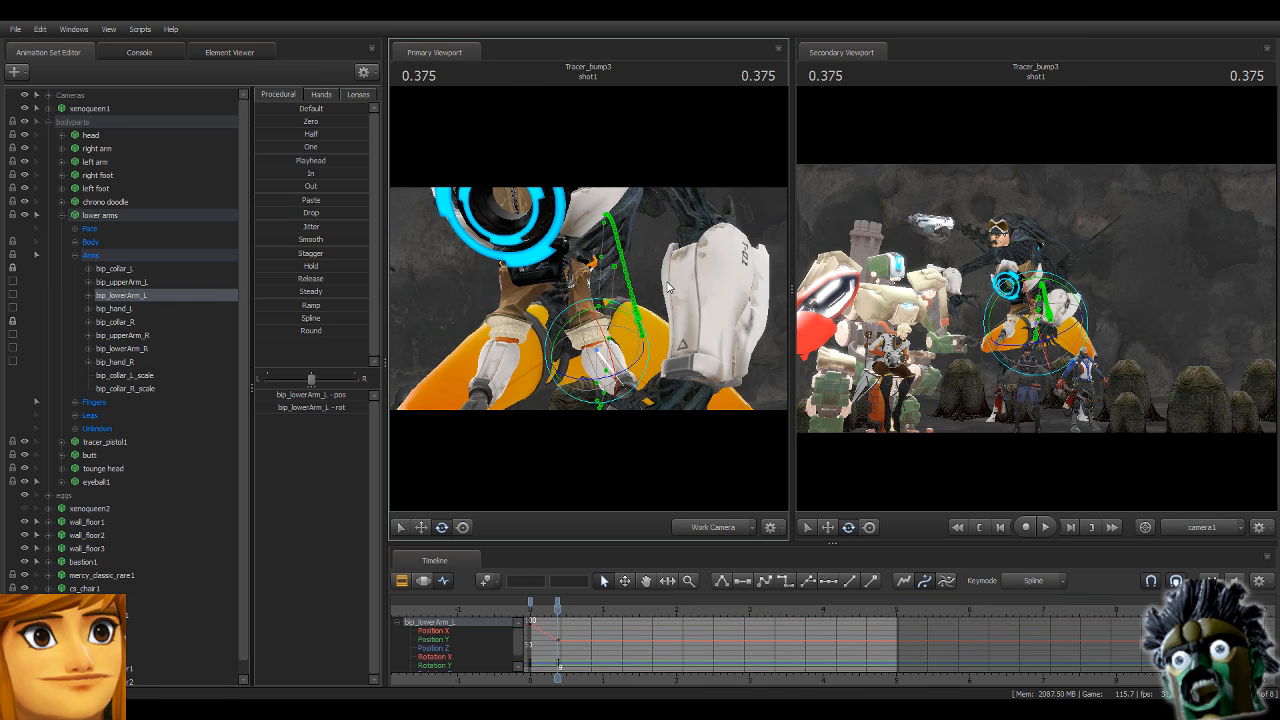
Rotate bip_upperArm_L and bip_lowerArm_L at 0.375 seconds so the left arm hangs parallel to the right one.
drag(666, 250, 627, 258)
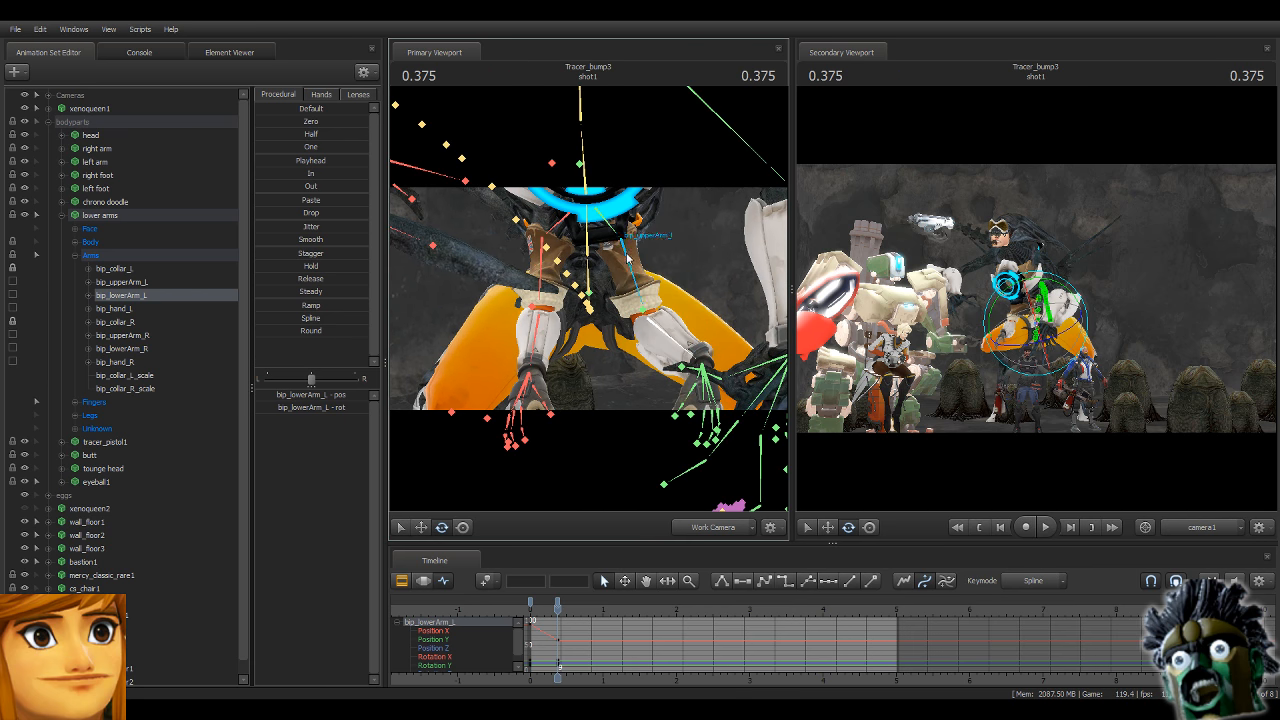
click(627, 258)
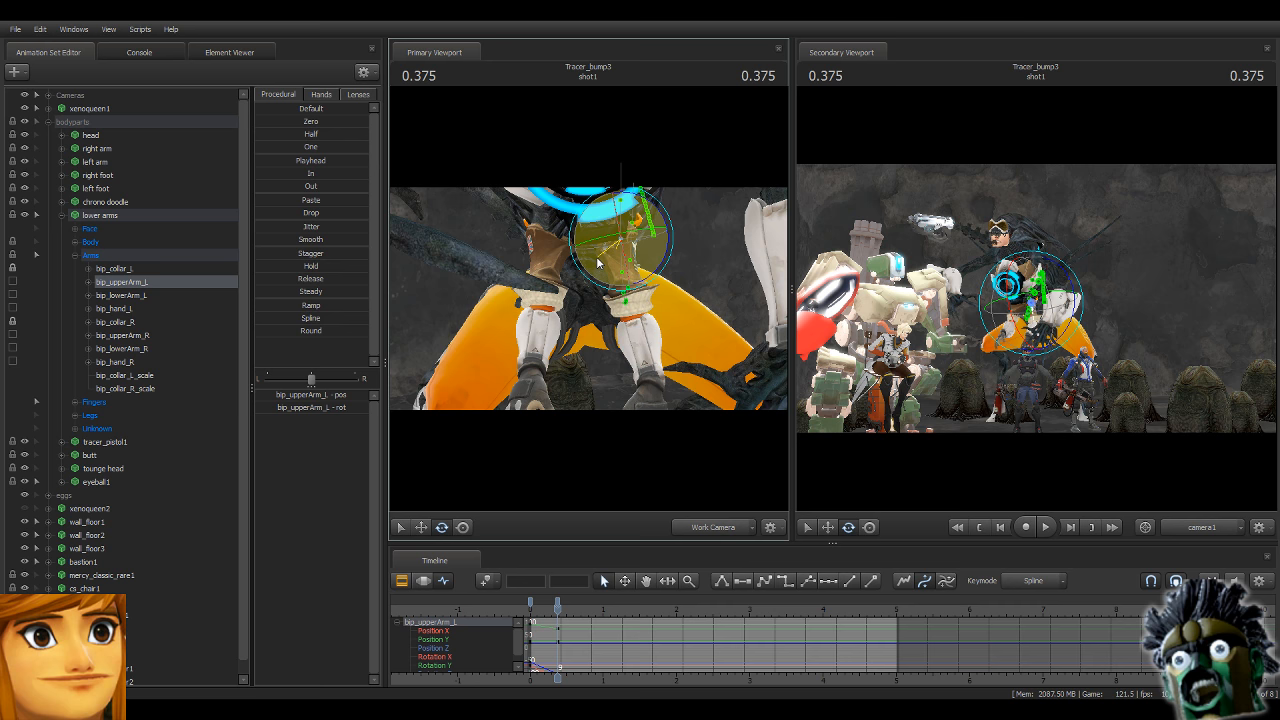
drag(598, 262, 641, 290)
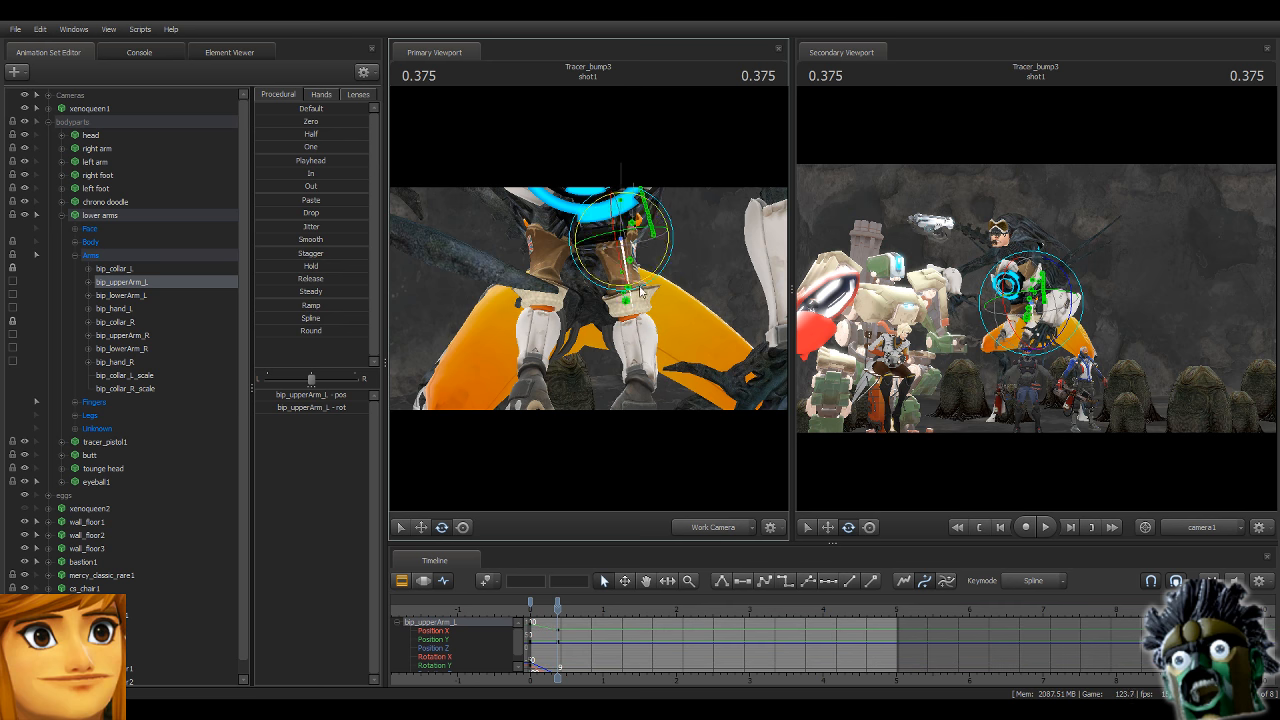
click(642, 333)
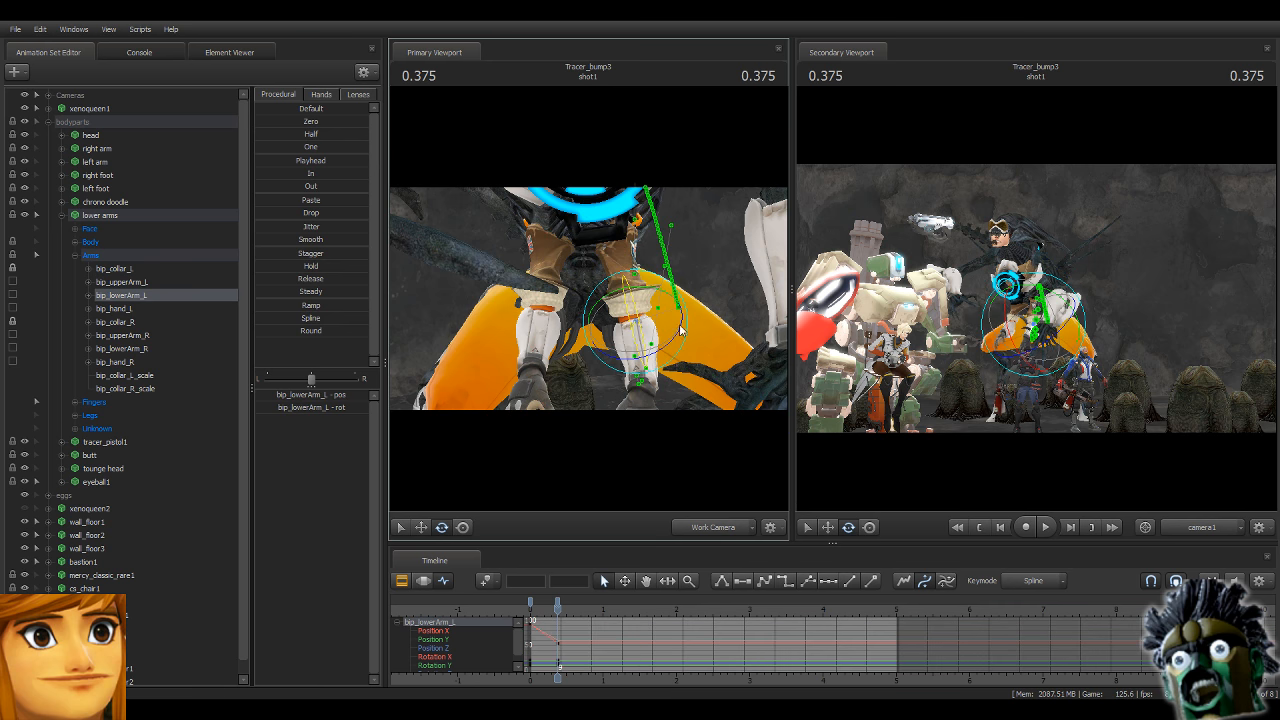
alt+drag(680, 329, 632, 354)
Rotate bip_hand_L and bip_hand_R at 0.375 seconds so both hands dangle with the fingers pointing downward.
ctrl+click(642, 328)
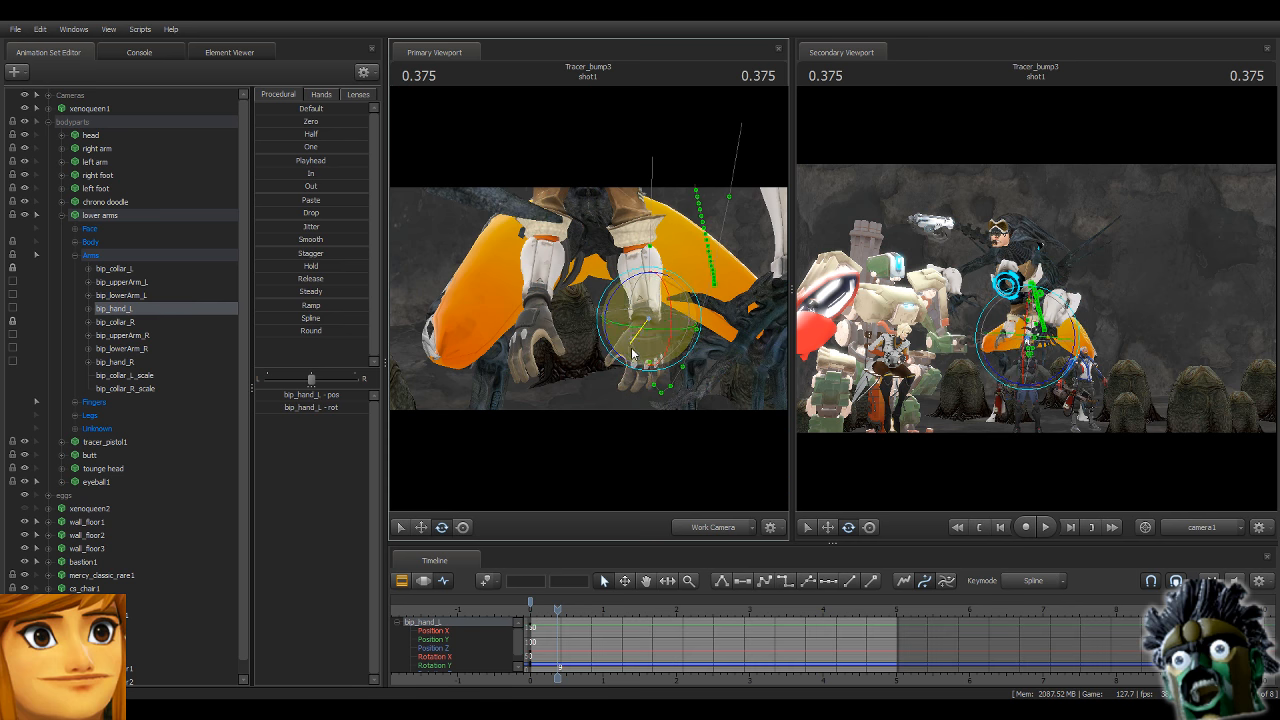
ctrl+click(512, 314)
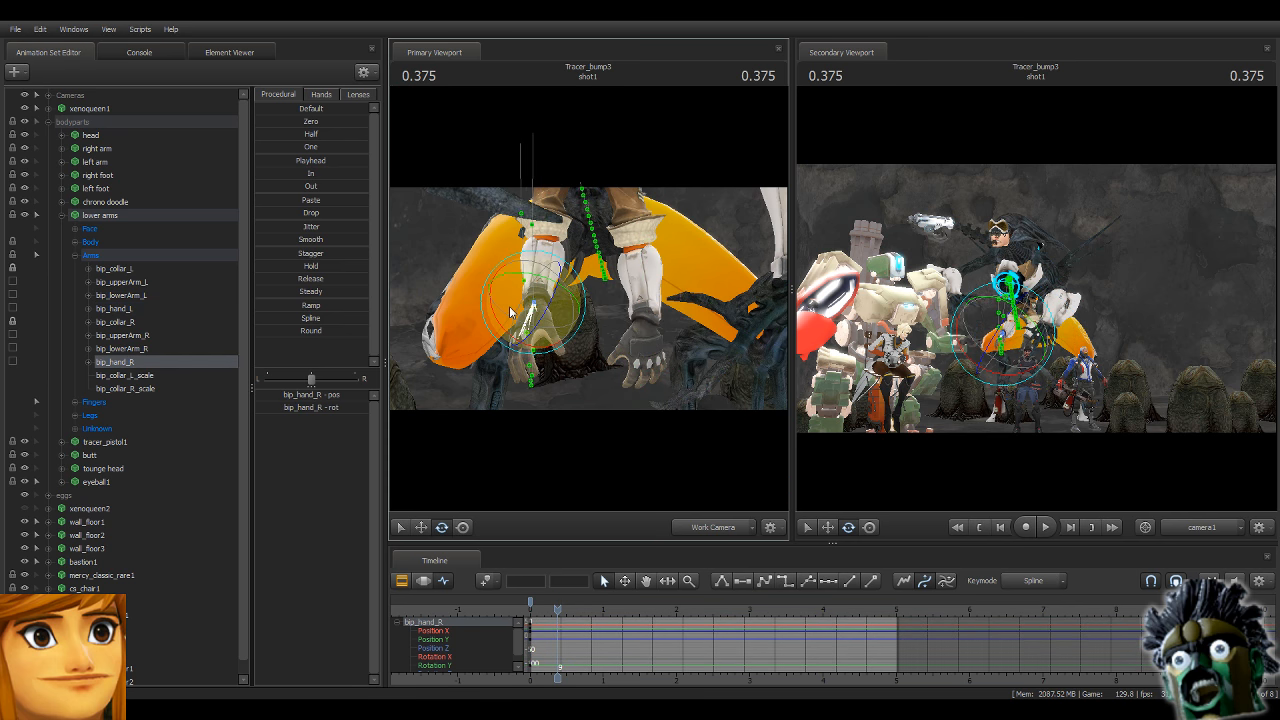
drag(510, 312, 566, 382)
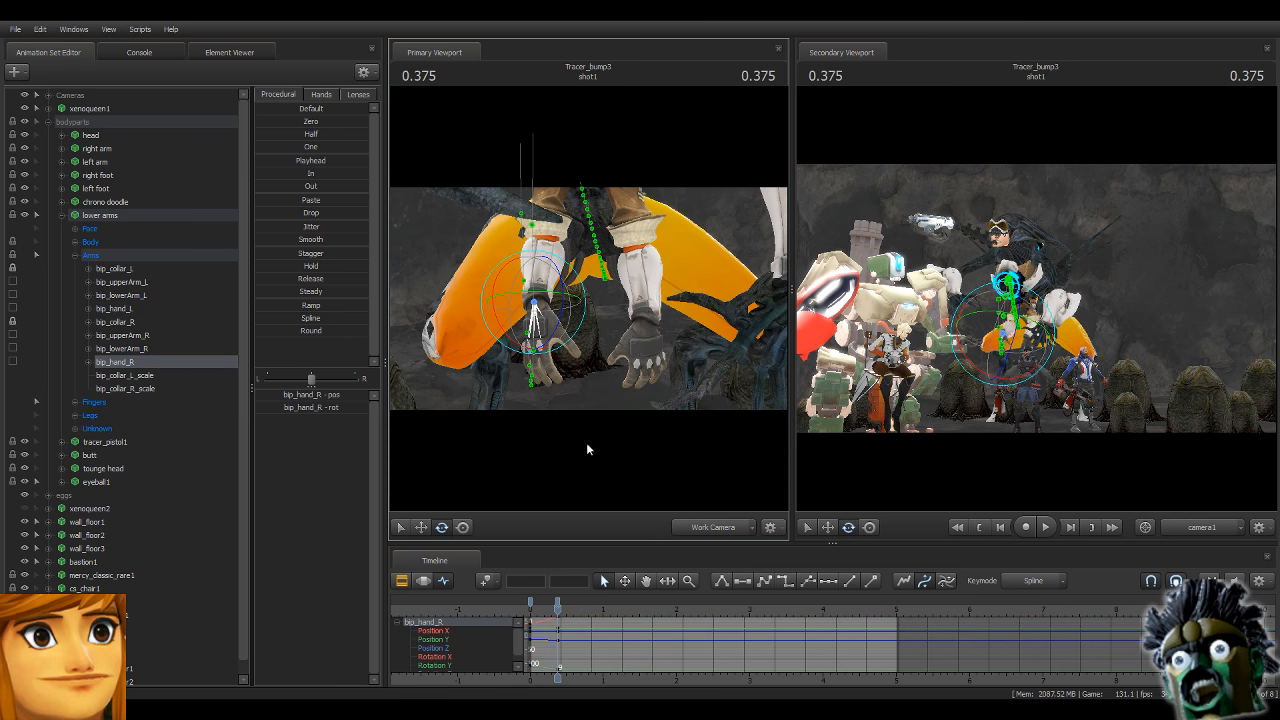
Select all Arms controls of the lower arms model, go to 0.583 seconds and rotate bip_collar_R there.
click(170, 255)
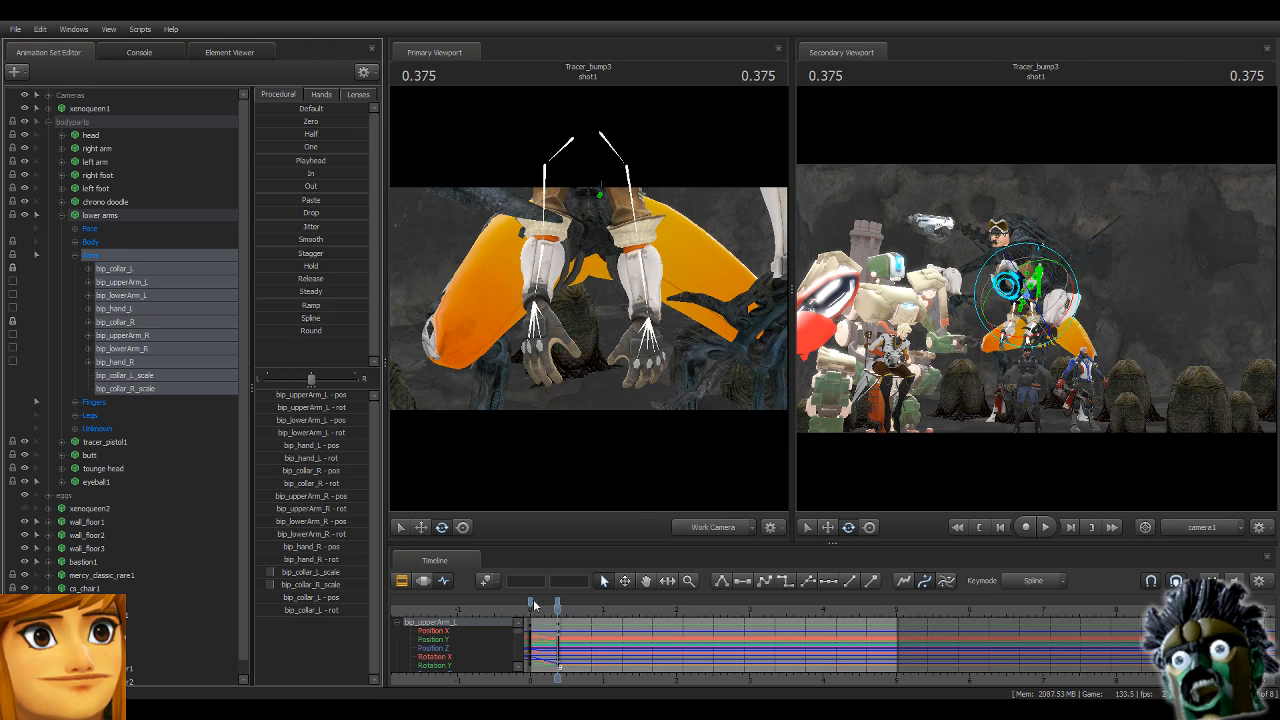
scroll(600, 620, up, 4)
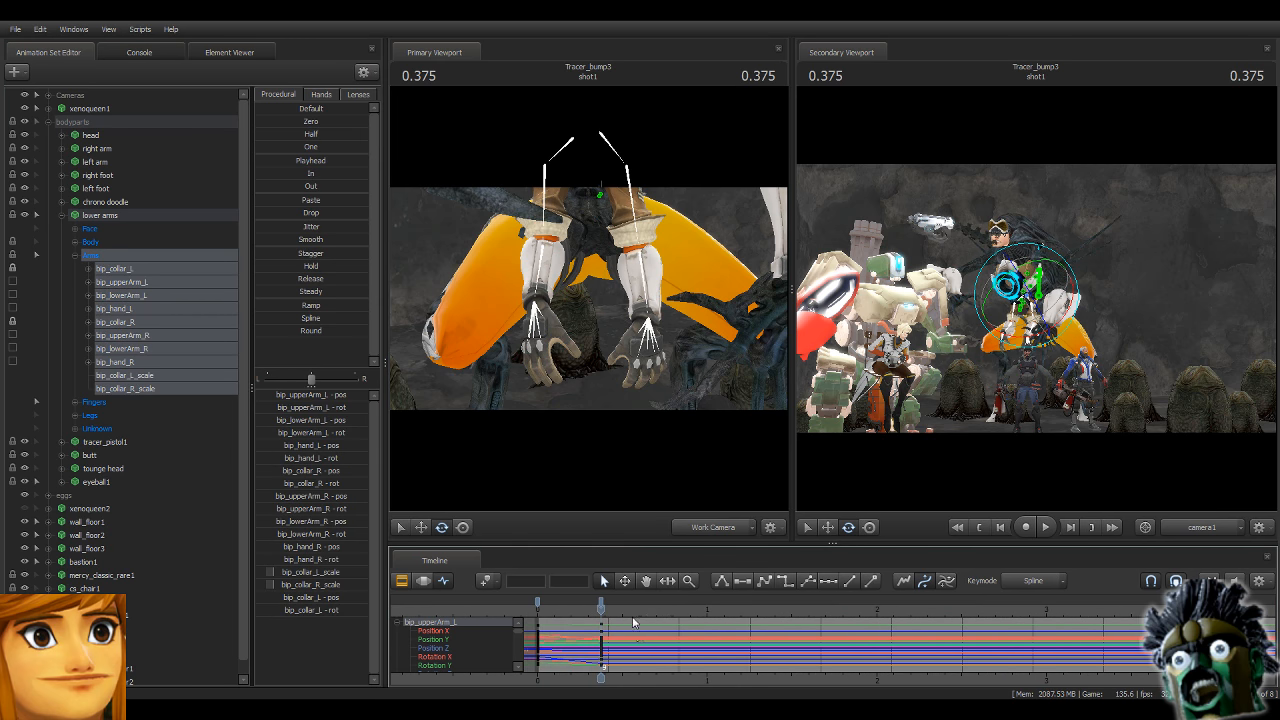
scroll(633, 623, up, 3)
scroll(697, 648, up, 3)
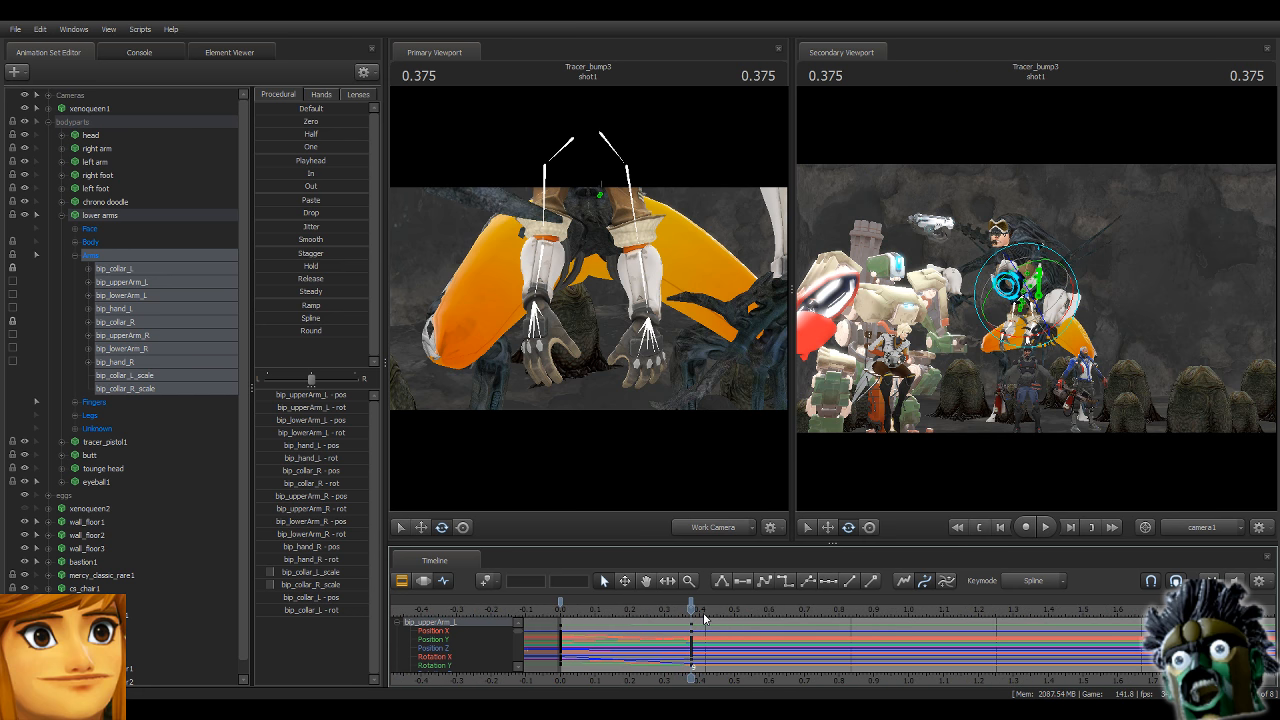
scroll(703, 612, up, 1)
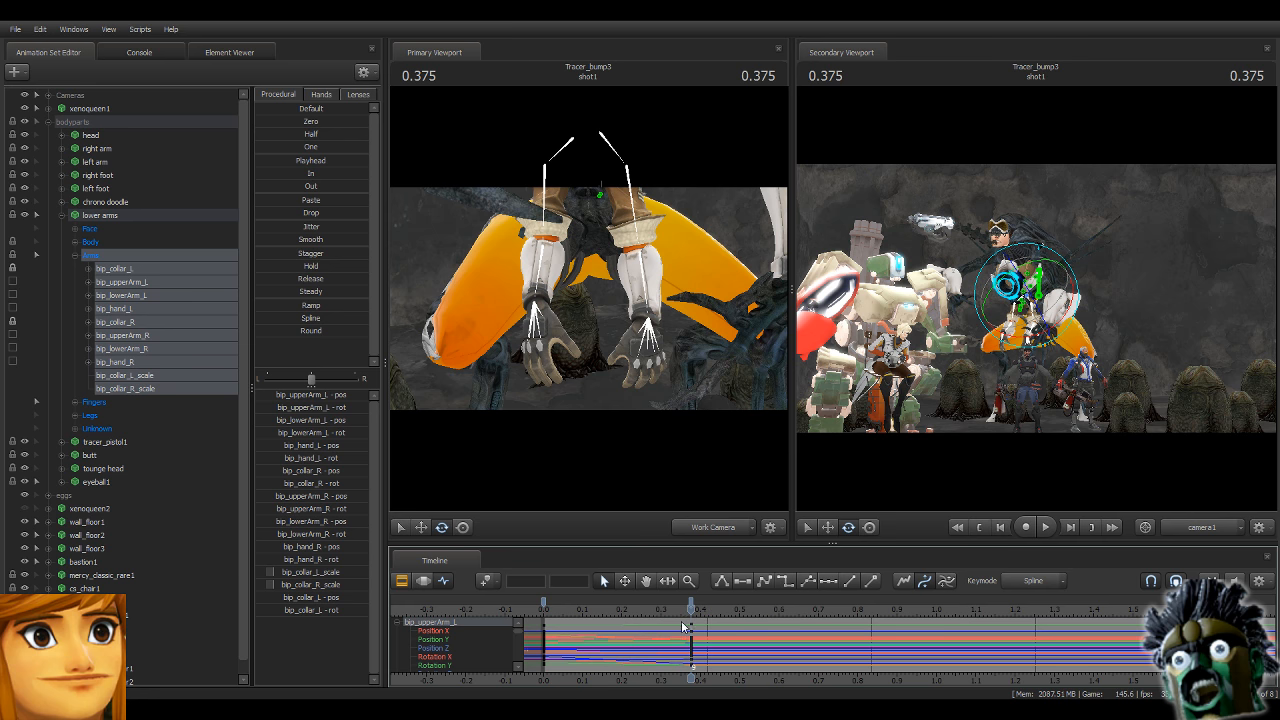
drag(688, 616, 776, 618)
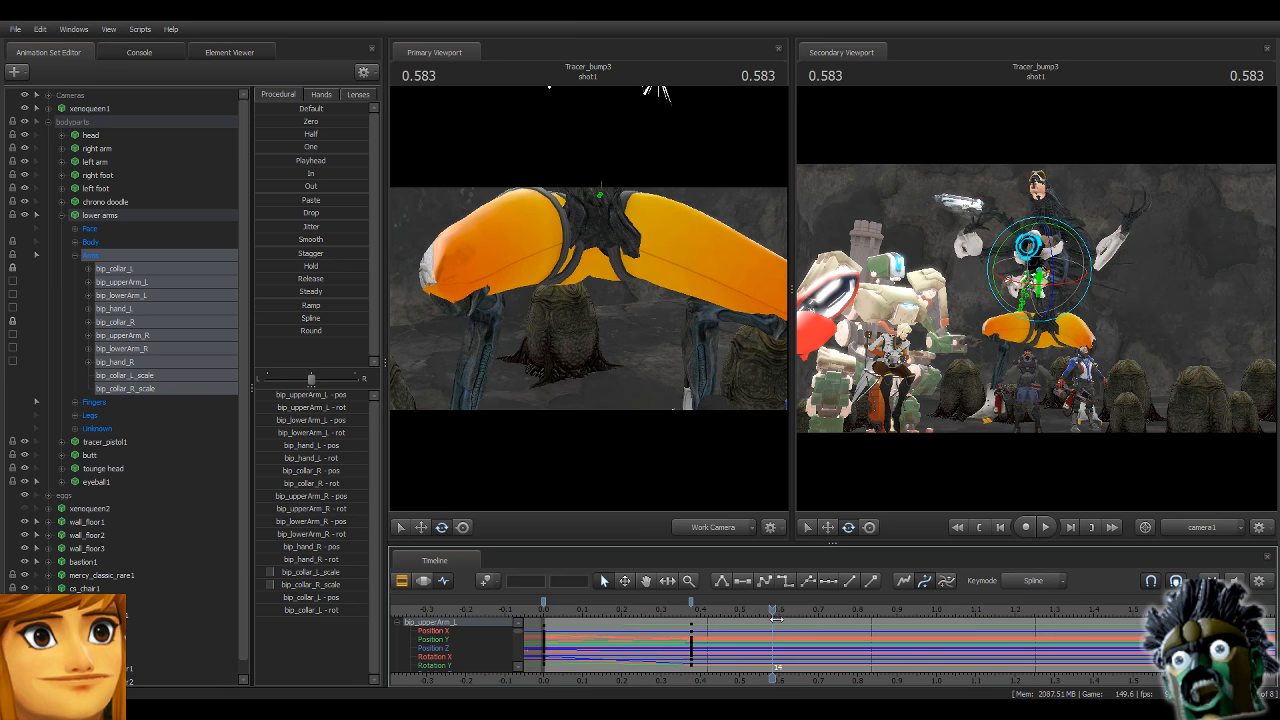
drag(765, 385, 594, 349)
click(582, 297)
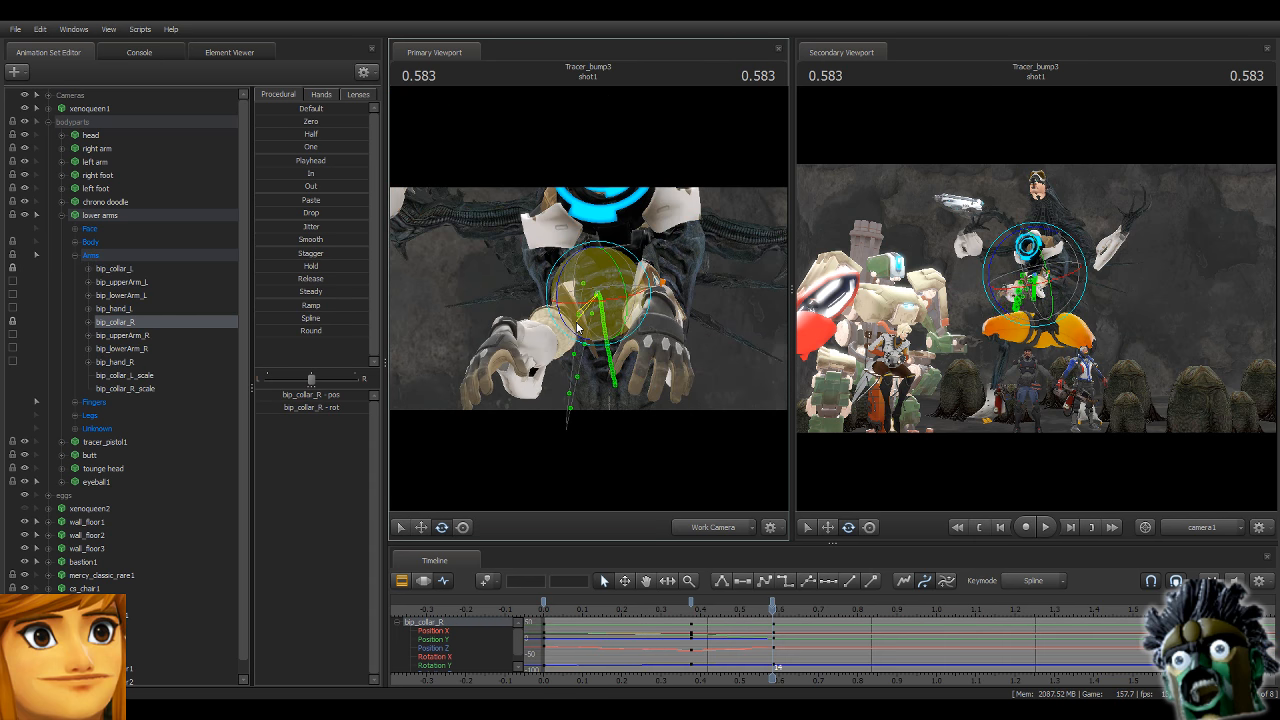
Rotate bip_upperArm_R, bip_lowerArm_R and bip_hand_R at 0.583 seconds so the right forearm and open hand point upward.
click(541, 316)
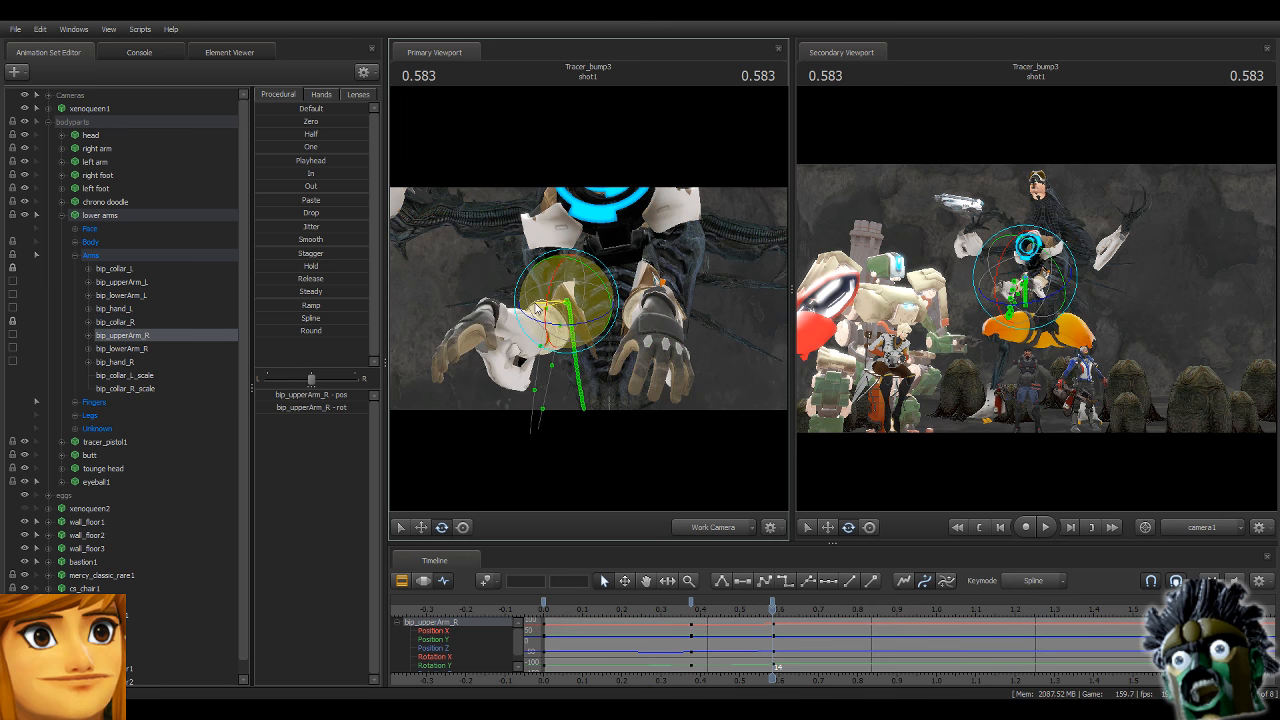
click(495, 362)
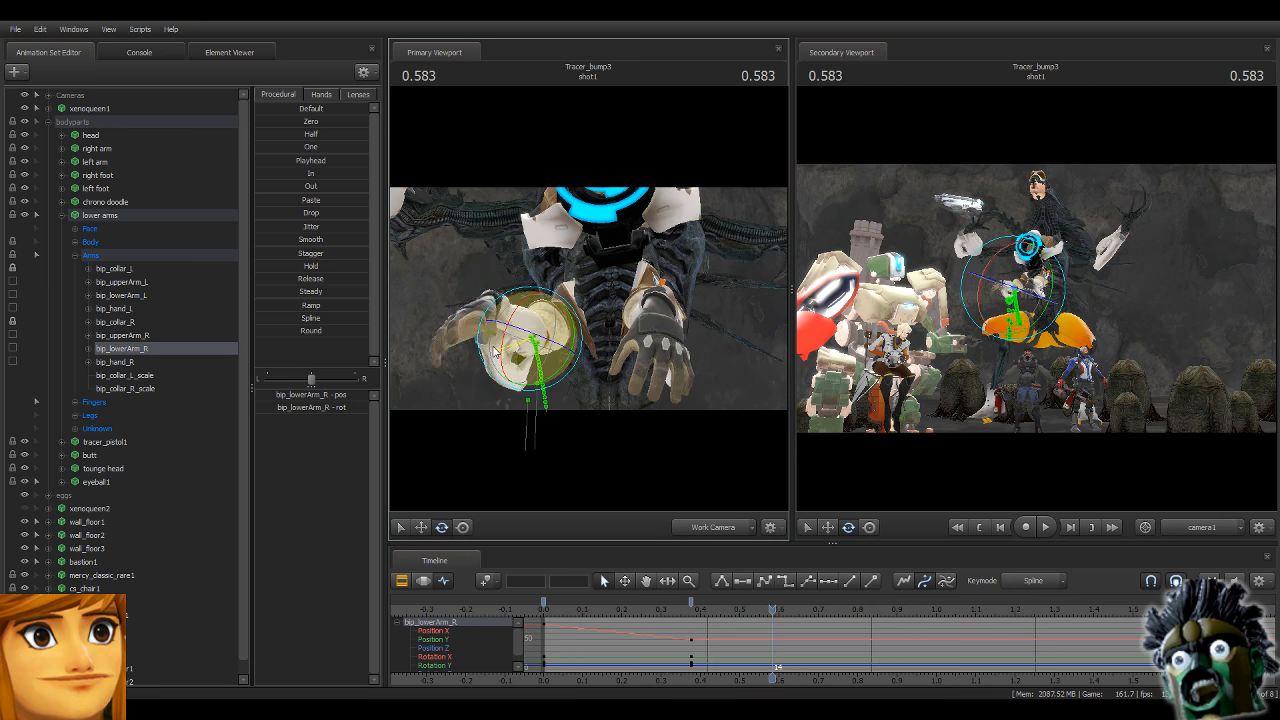
click(493, 312)
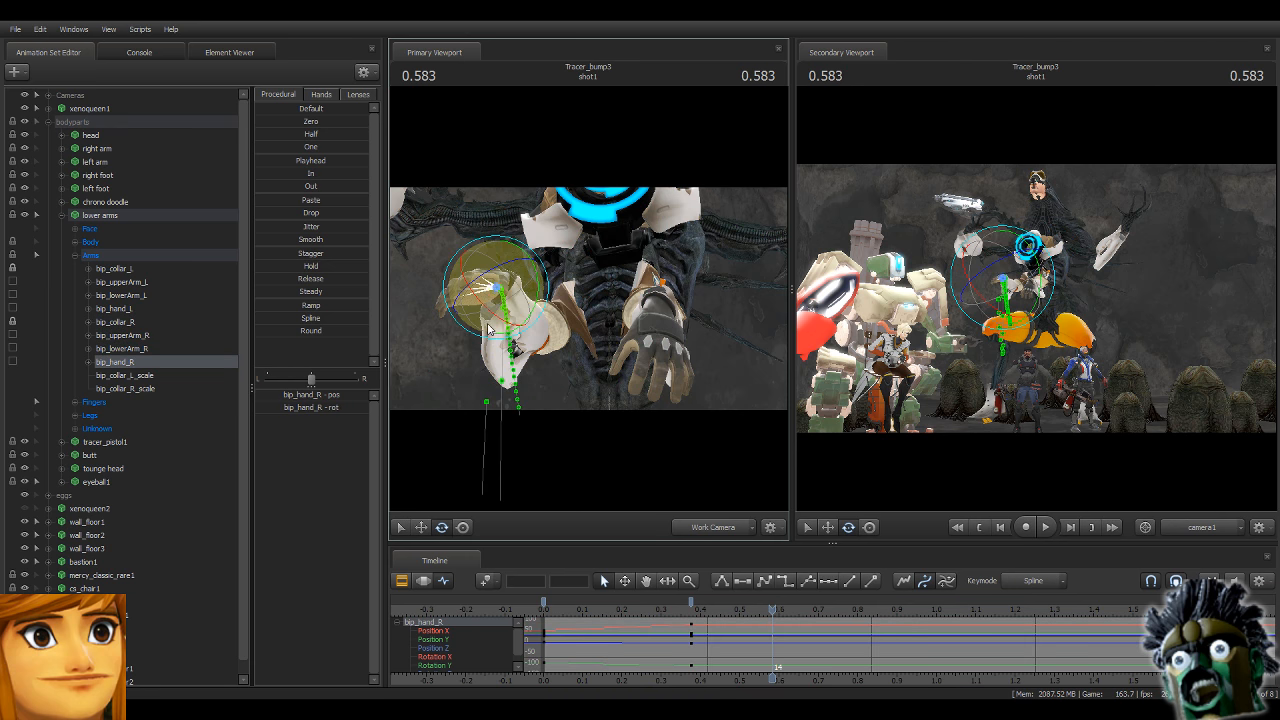
Pose bip_collar_L, bip_upperArm_L, bip_lowerArm_L and bip_hand_L at 0.583 seconds so the left arm is raised like the right one.
click(633, 287)
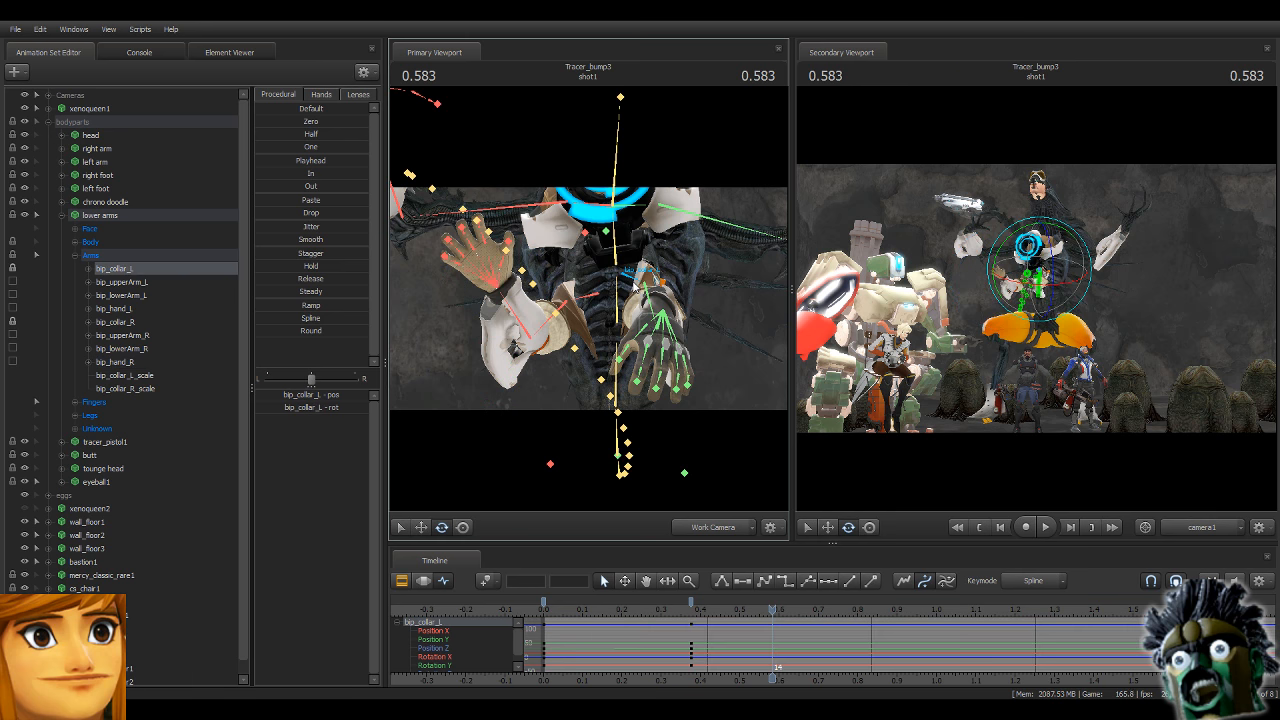
drag(633, 287, 685, 250)
ctrl+click(655, 296)
ctrl+click(681, 308)
ctrl+click(670, 260)
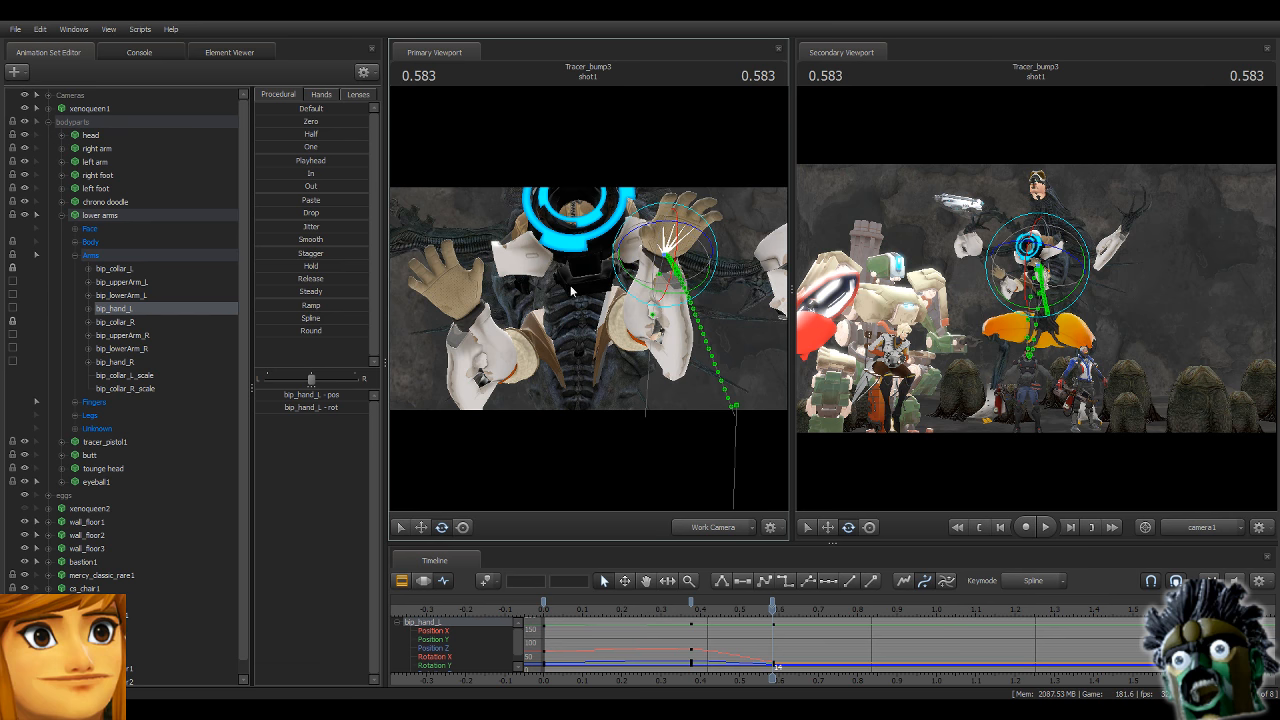
Select all Arms controls, go to 0.833 seconds and rotate bip_collar_R there.
drag(572, 291, 563, 296)
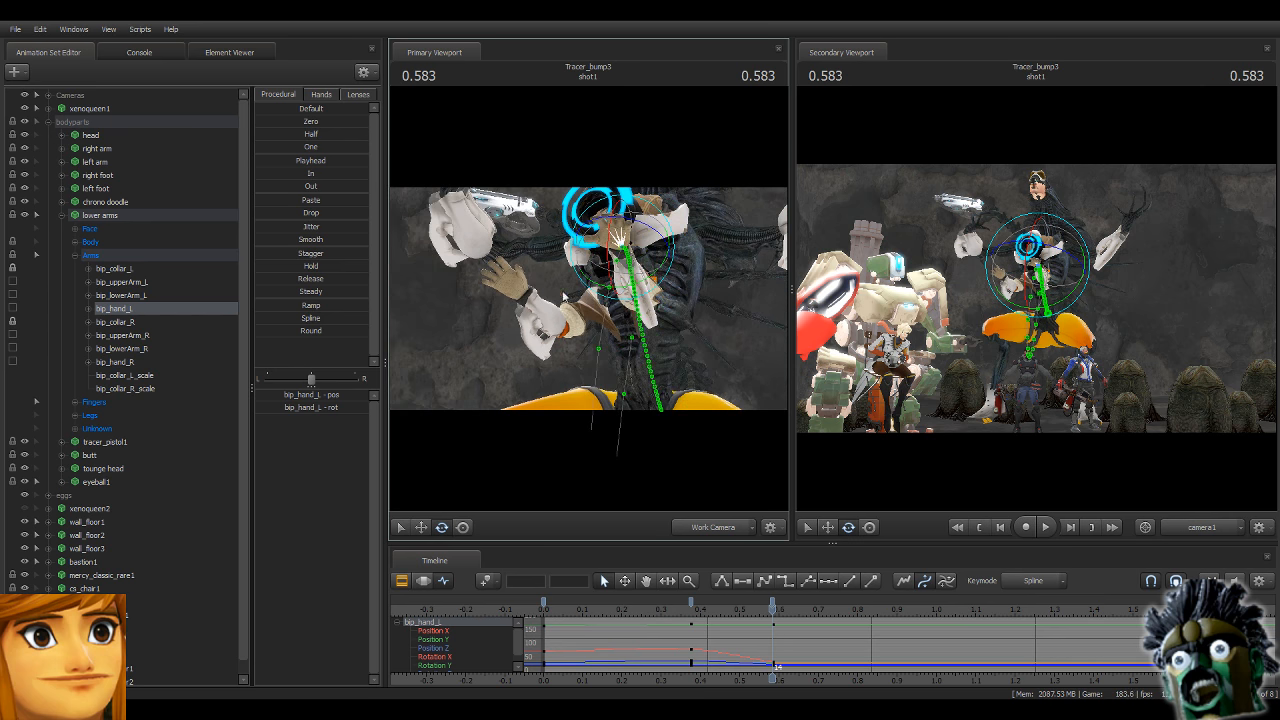
click(174, 258)
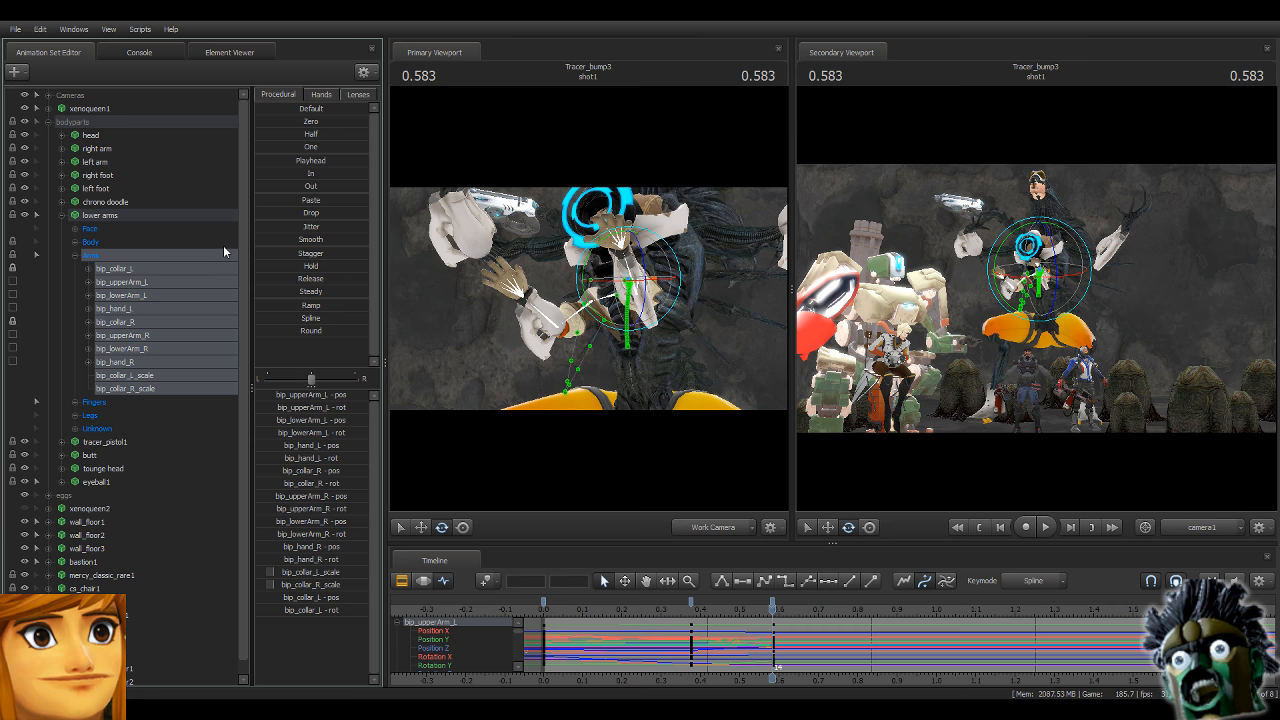
key(Right)
key(Right)
key(Right)
key(Right)
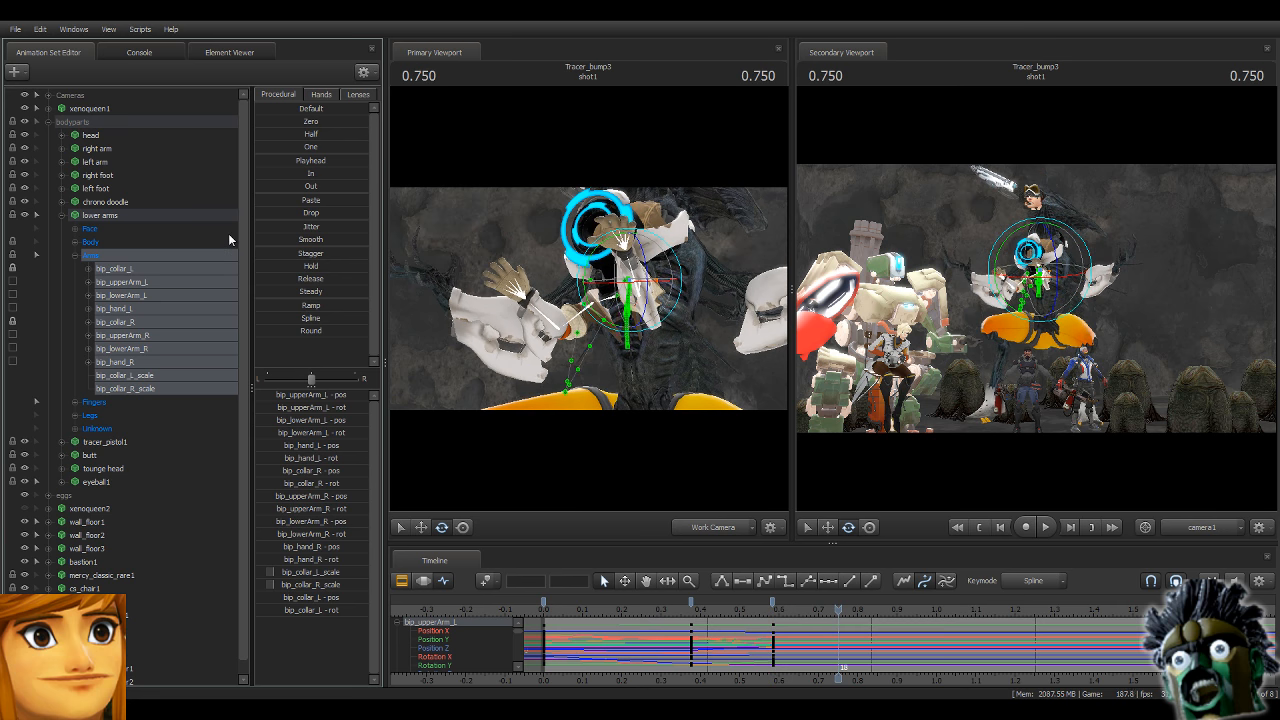
key(Right)
key(Right)
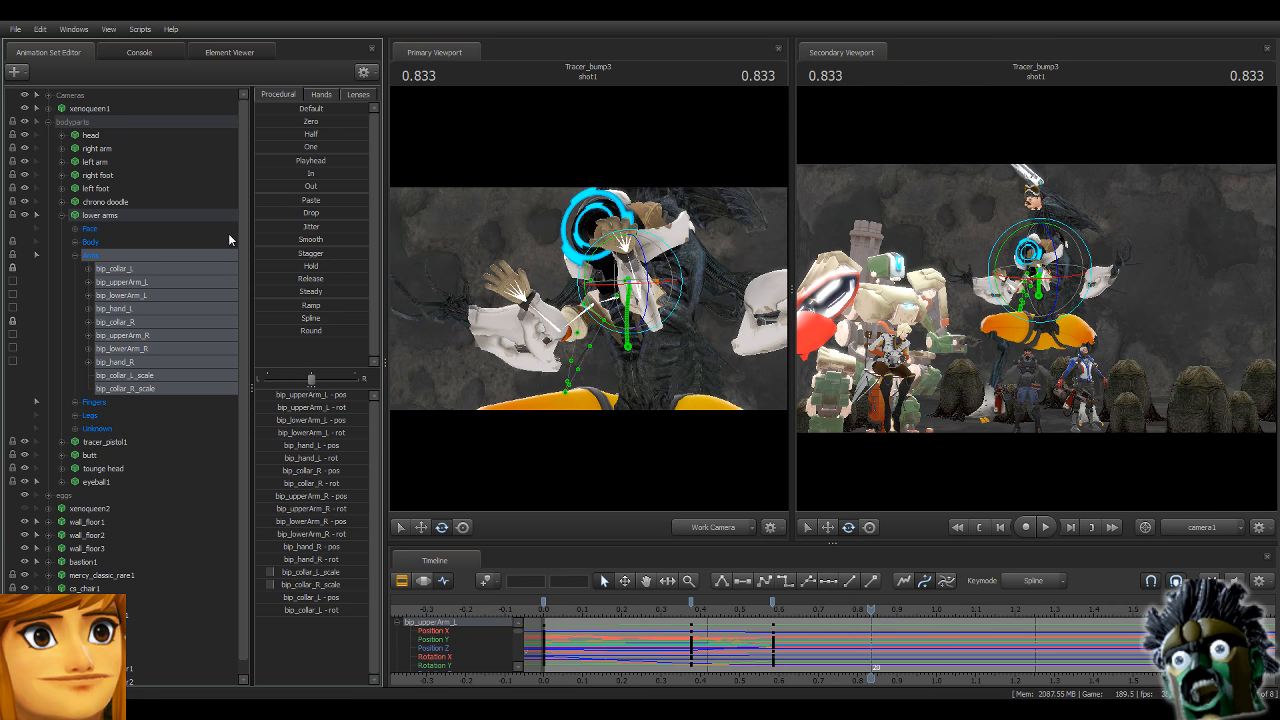
key(ctrl)
ctrl+click(605, 315)
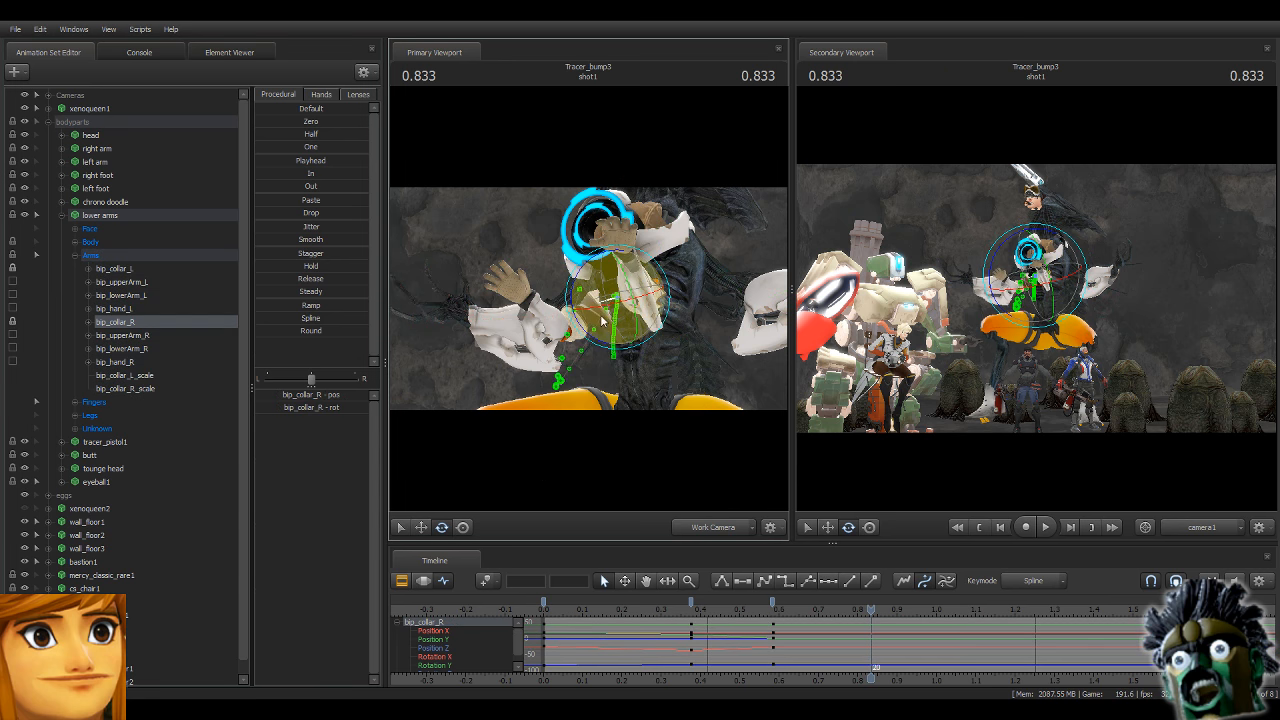
drag(589, 335, 603, 341)
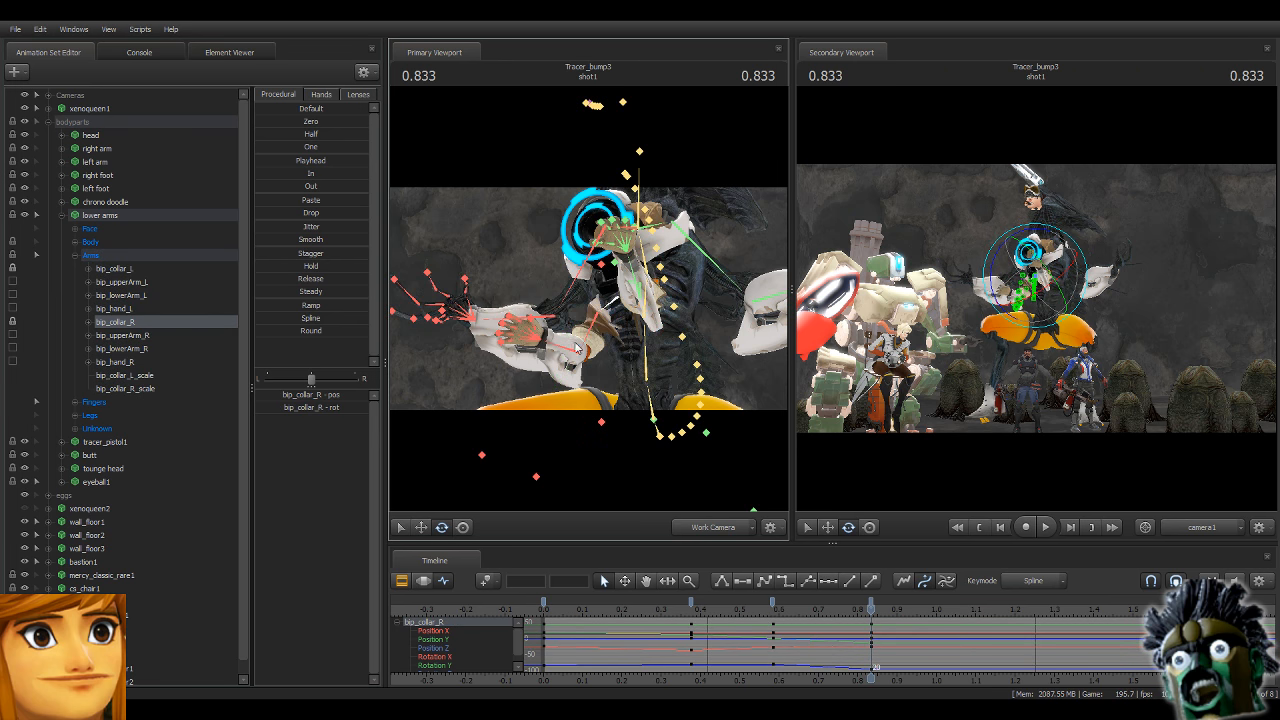
Rotate bip_lowerArm_R and bip_hand_R at 0.833 seconds so the right forearm drops and the hand hangs down.
ctrl+click(557, 370)
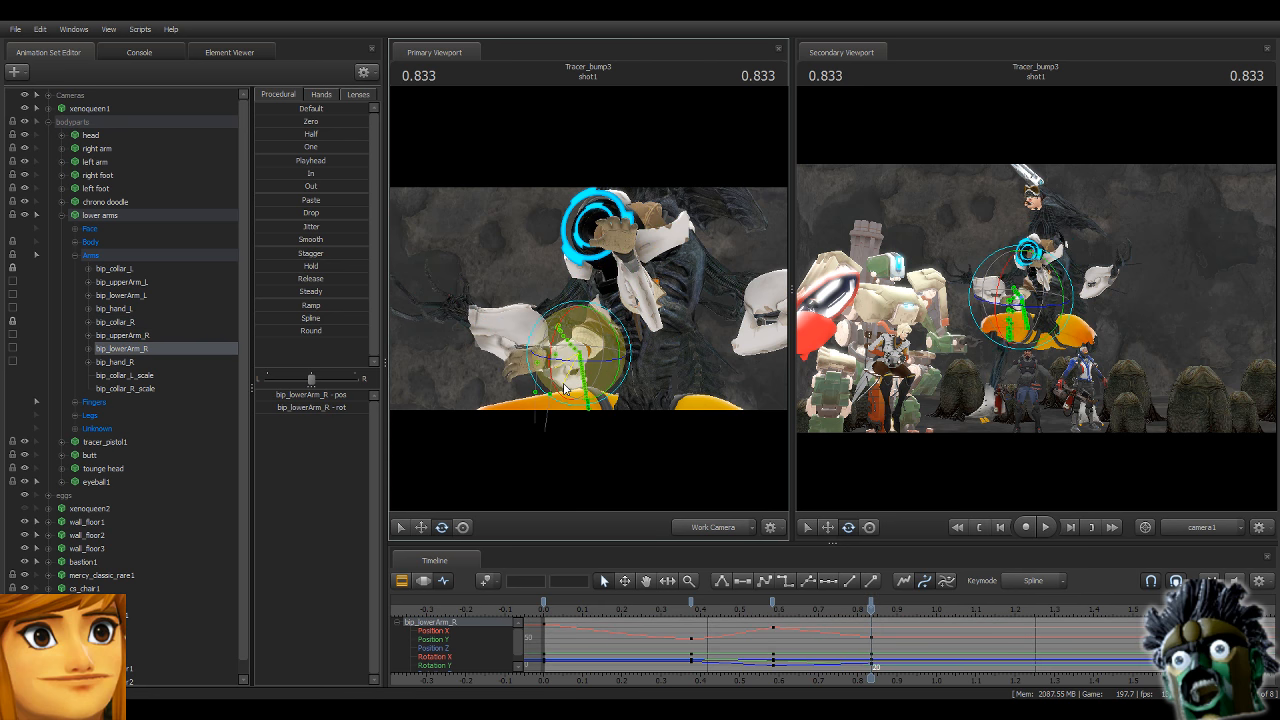
ctrl+click(537, 365)
drag(536, 363, 560, 352)
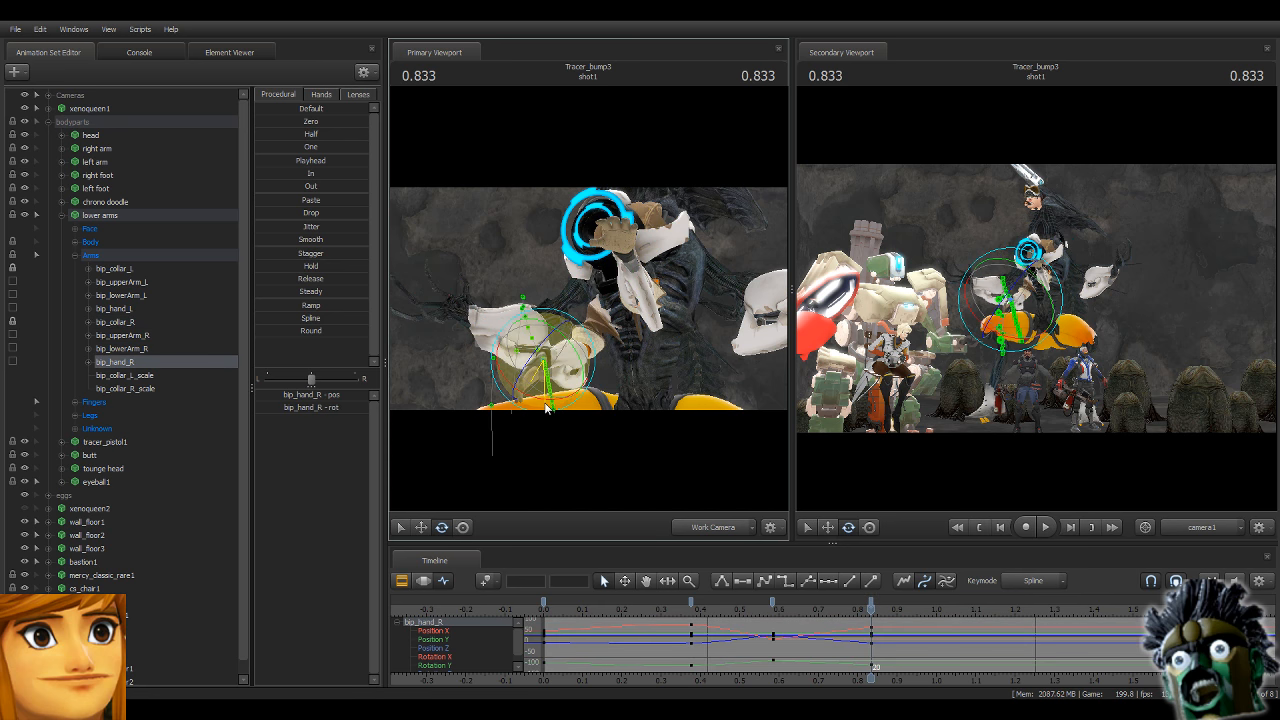
Rotate bip_upperArm_L, bip_lowerArm_L and bip_hand_L at 0.833 seconds to re-pose the raised left arm.
ctrl+click(632, 291)
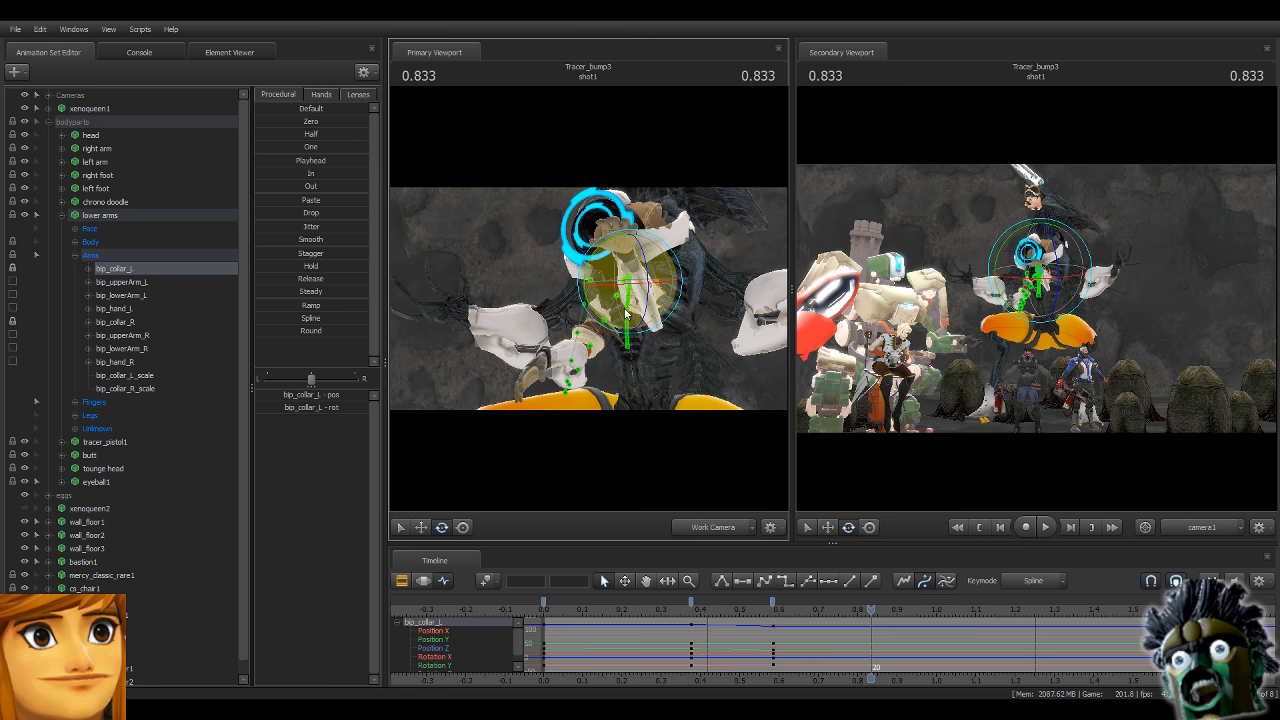
ctrl+click(632, 306)
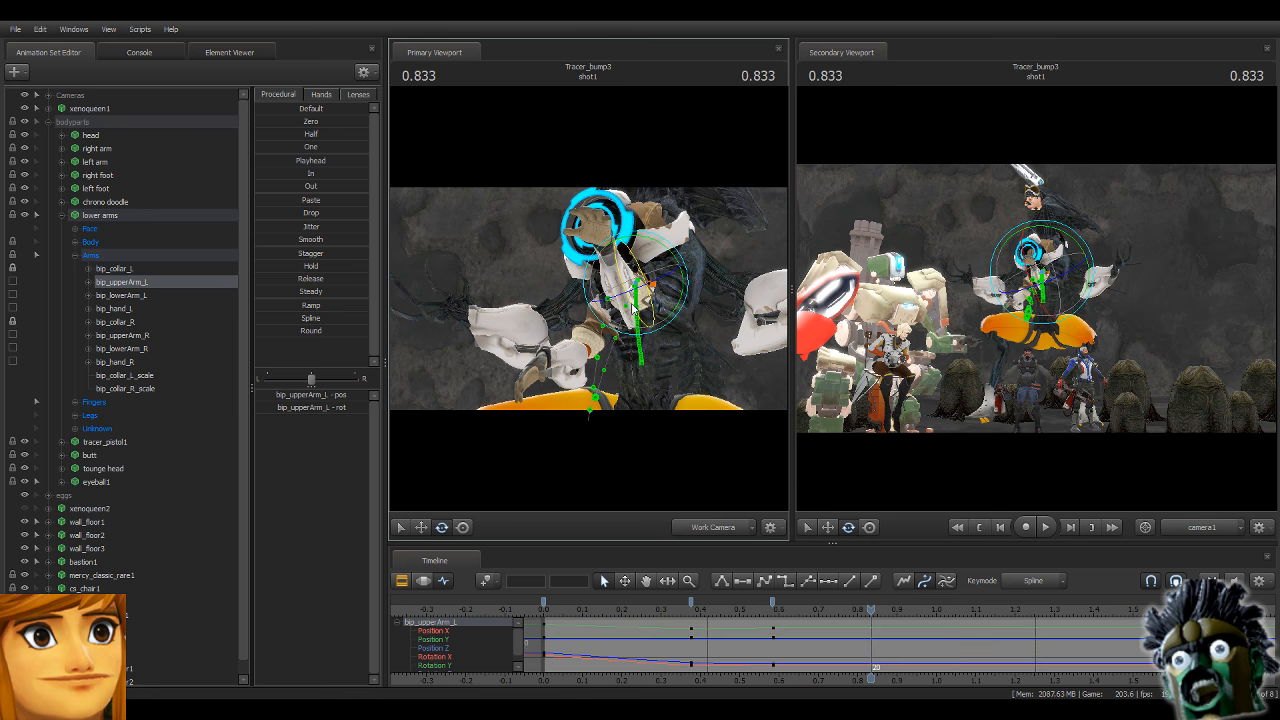
drag(617, 310, 615, 309)
drag(626, 260, 636, 265)
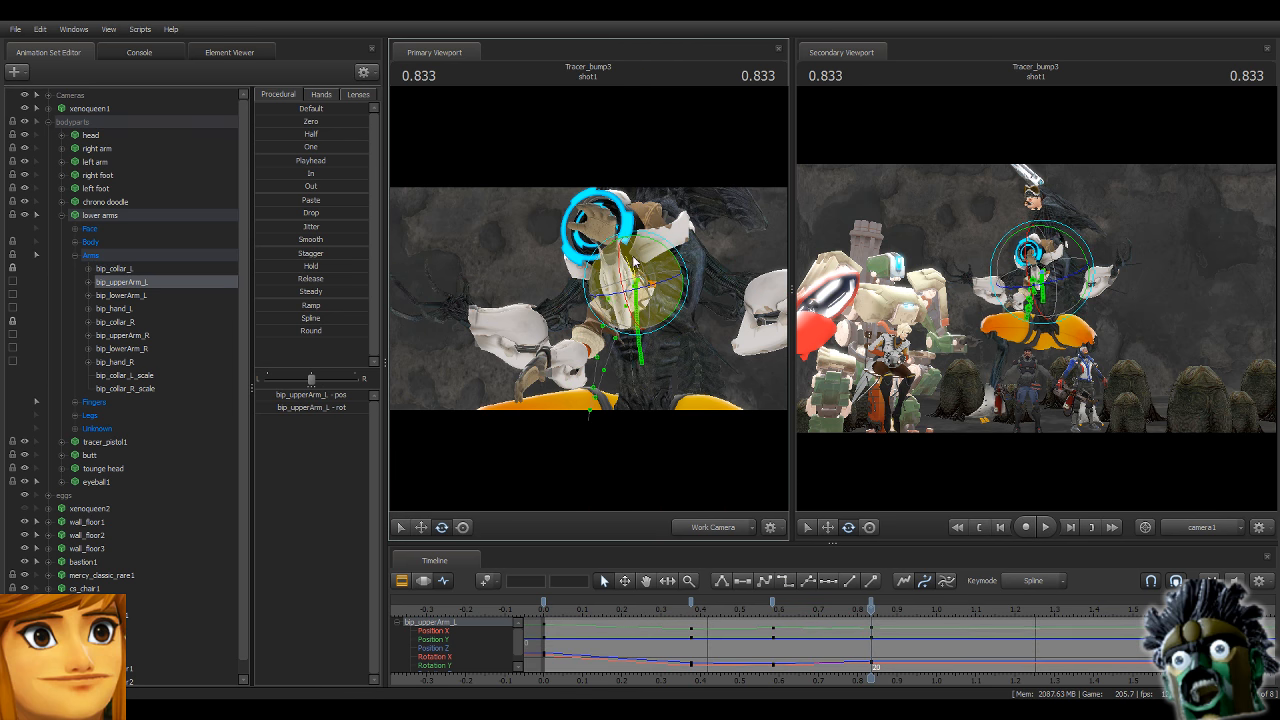
drag(614, 331, 609, 324)
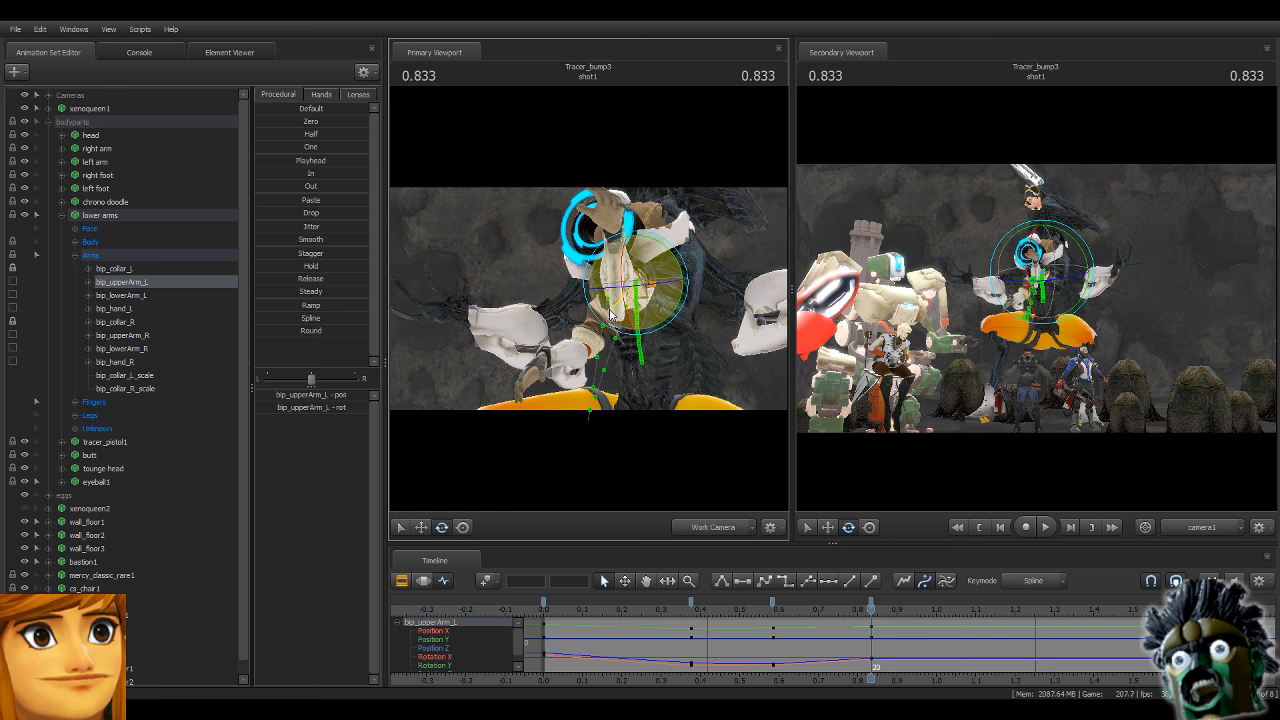
click(605, 283)
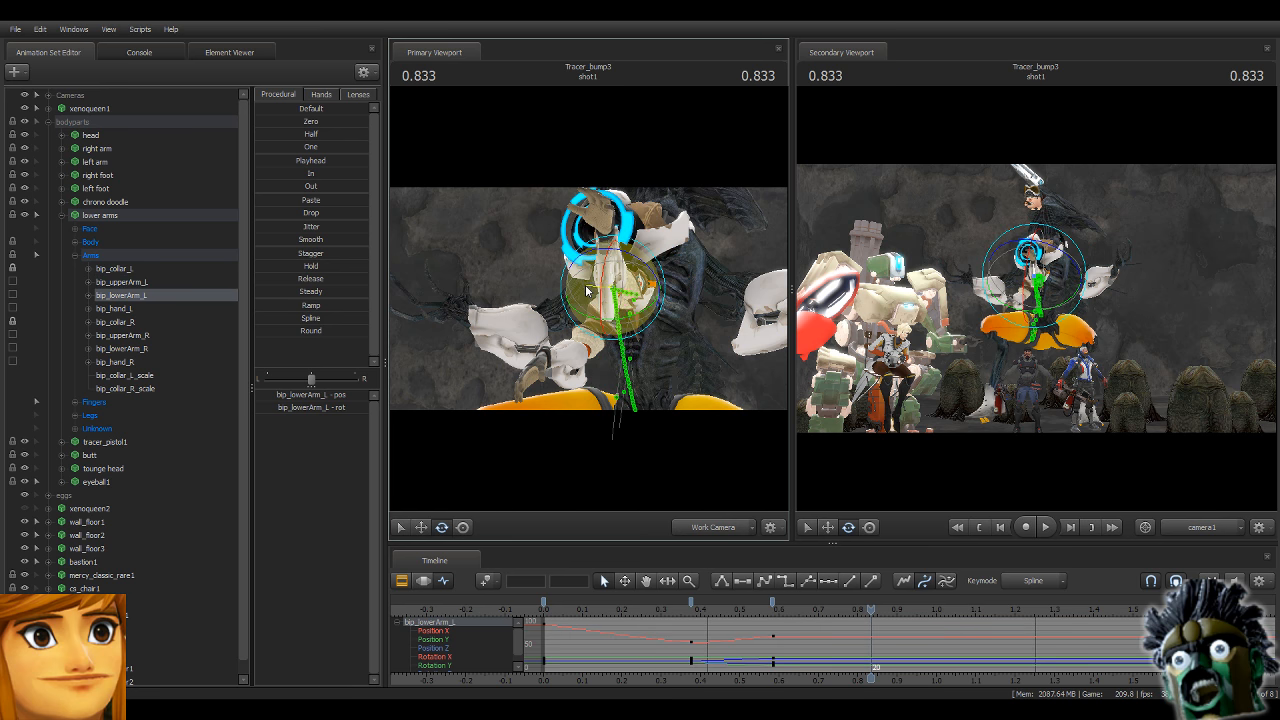
click(597, 243)
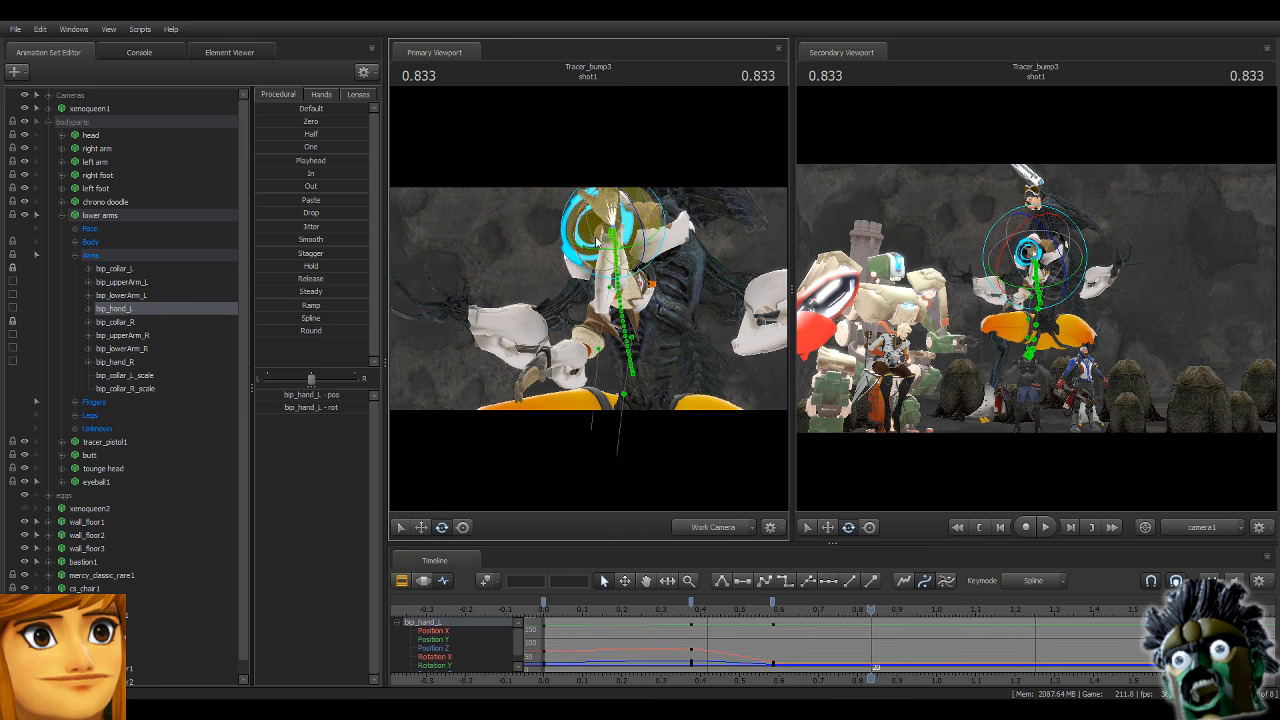
drag(597, 226, 691, 365)
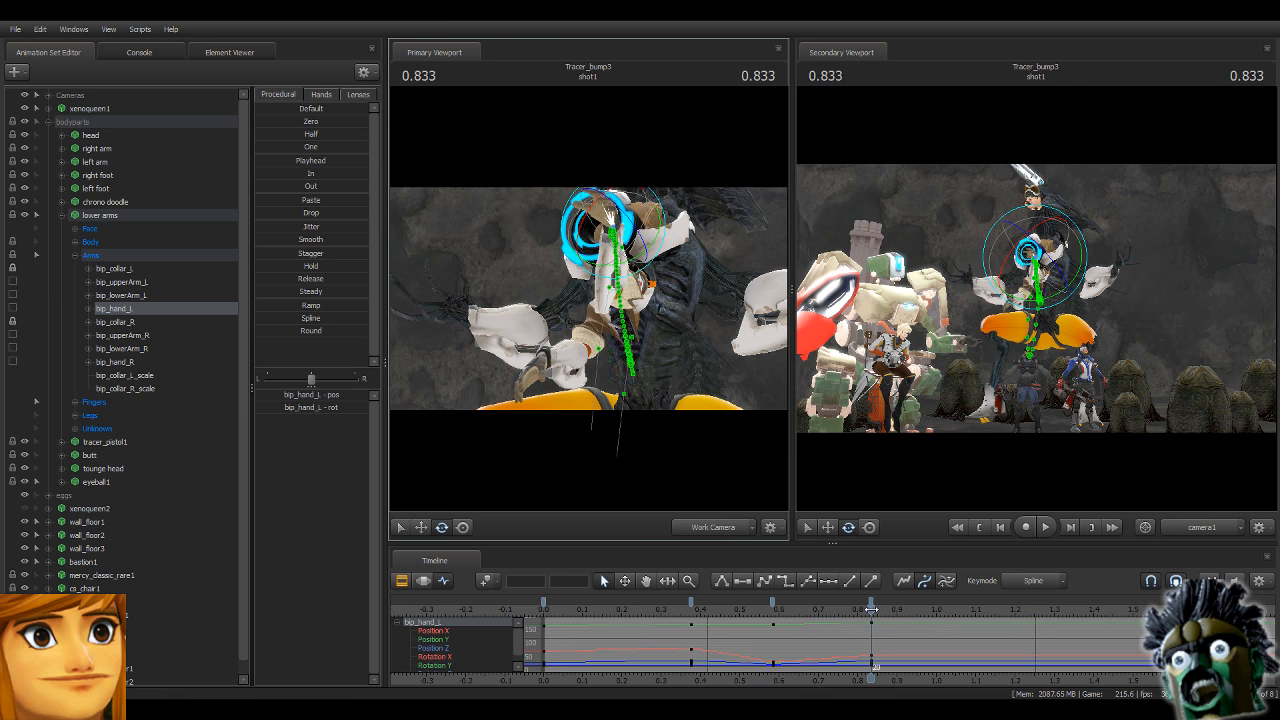
Go to 1.083 seconds and pose the arm bones of the lower arms model there.
drag(871, 609, 967, 627)
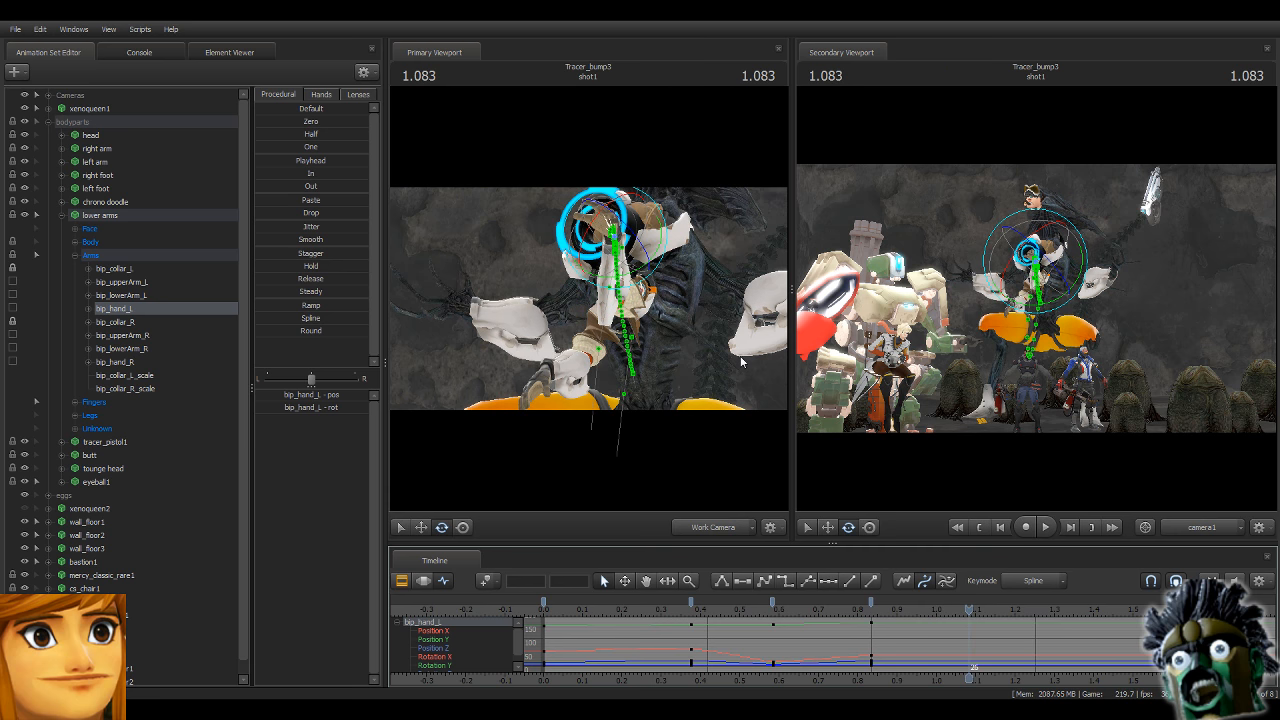
drag(640, 300, 653, 246)
ctrl+click(662, 264)
ctrl+click(673, 275)
Select all Arms controls and set all their keys from 0 to 1.083 seconds to the Stepped key mode.
click(164, 256)
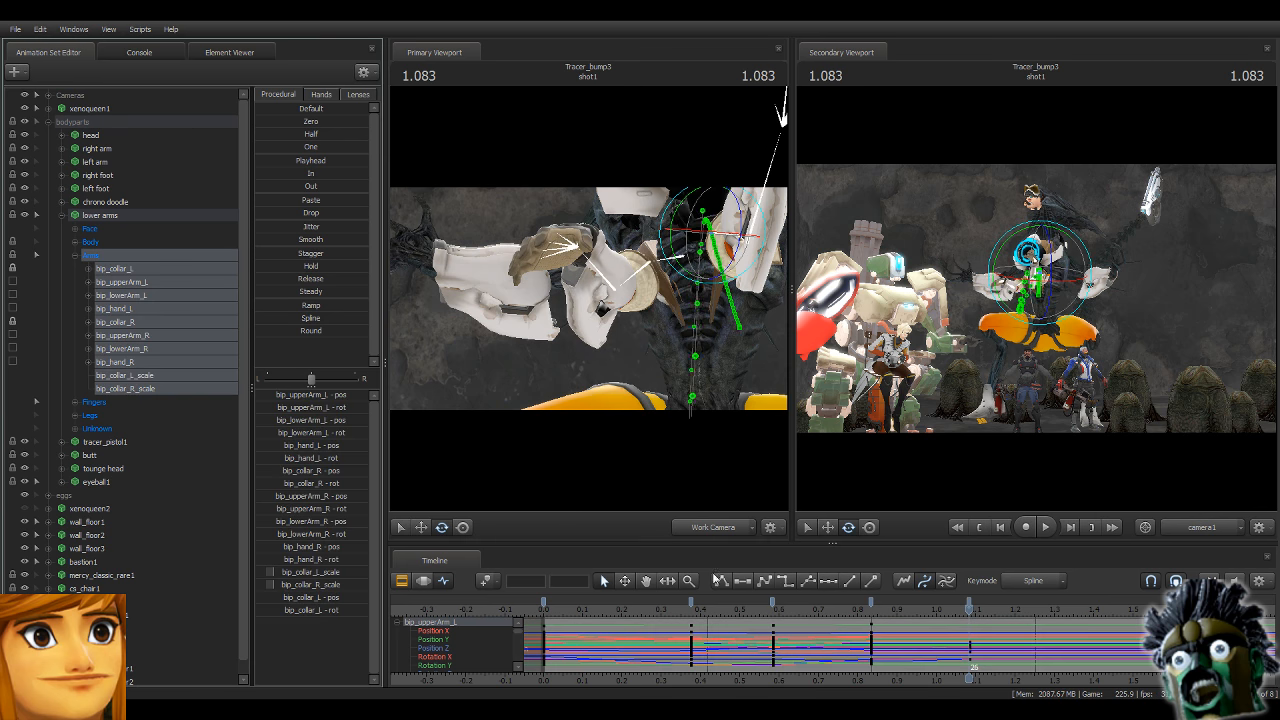
click(1019, 626)
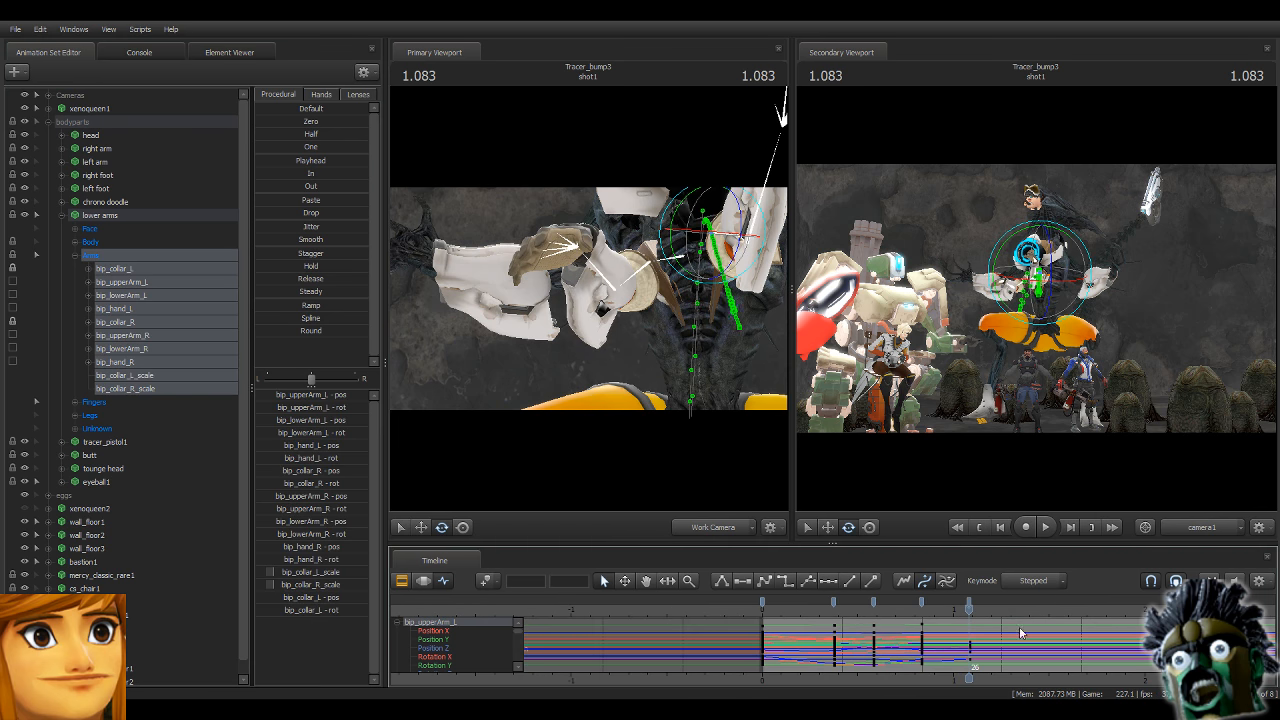
click(967, 599)
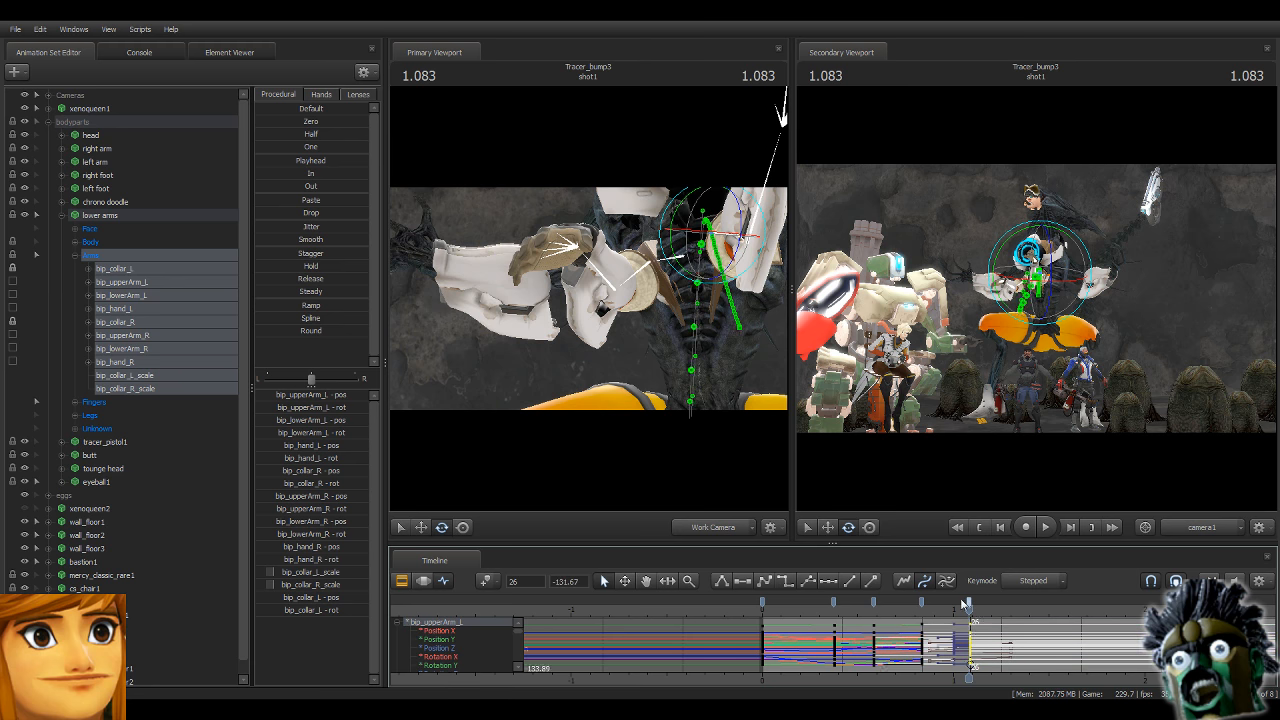
shift+click(761, 599)
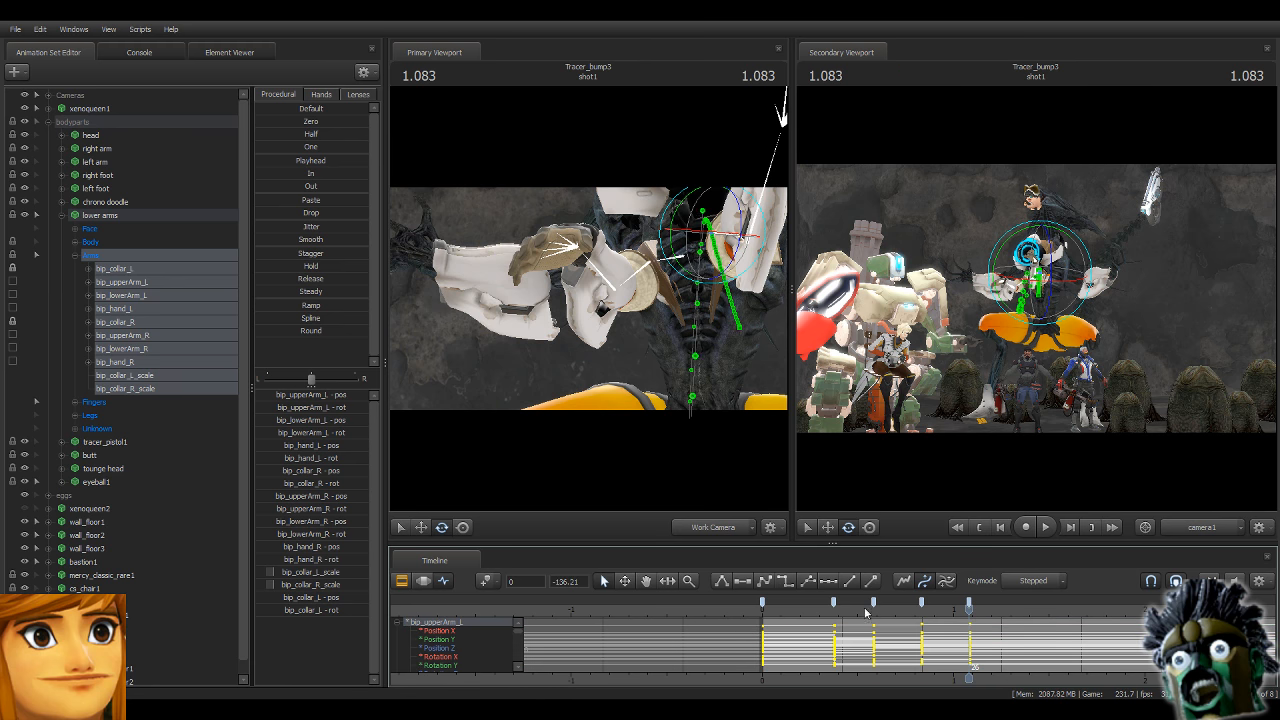
click(989, 622)
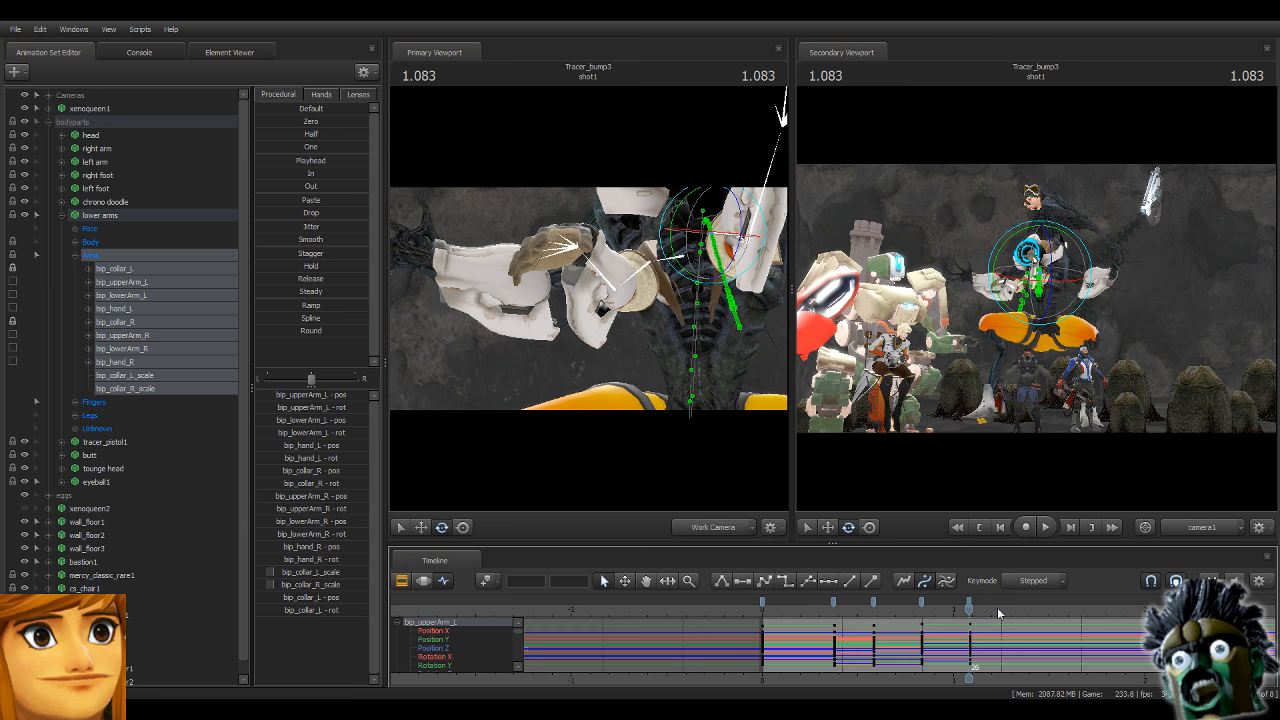
Rotate bip_collar_L and bip_upperArm_L at 1.083 seconds to lower the left arm of the lower arms model.
drag(700, 351, 592, 296)
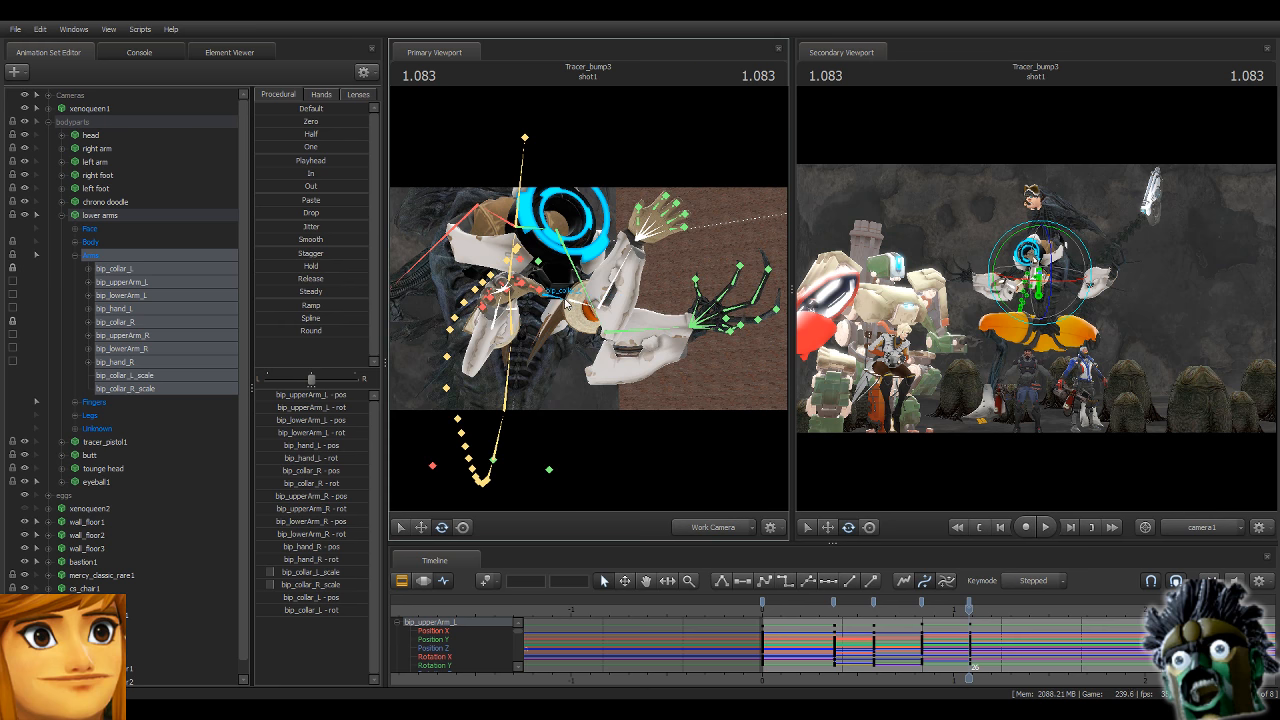
click(566, 306)
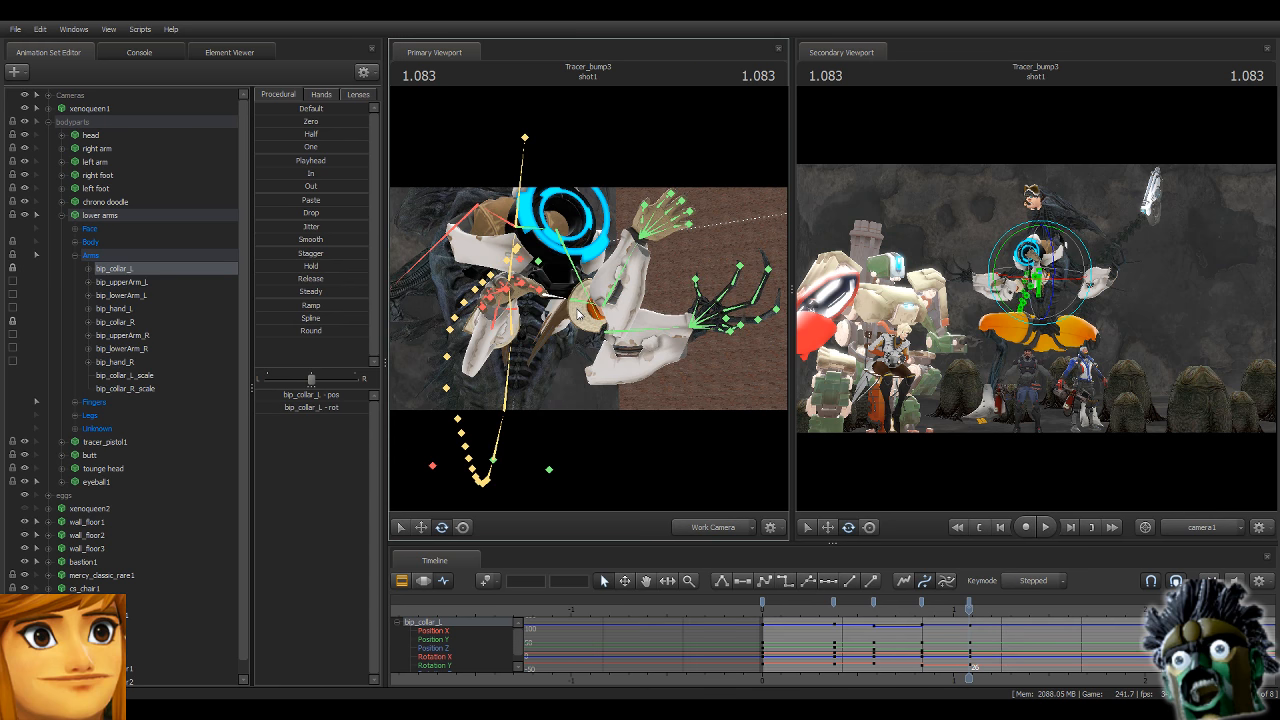
click(576, 326)
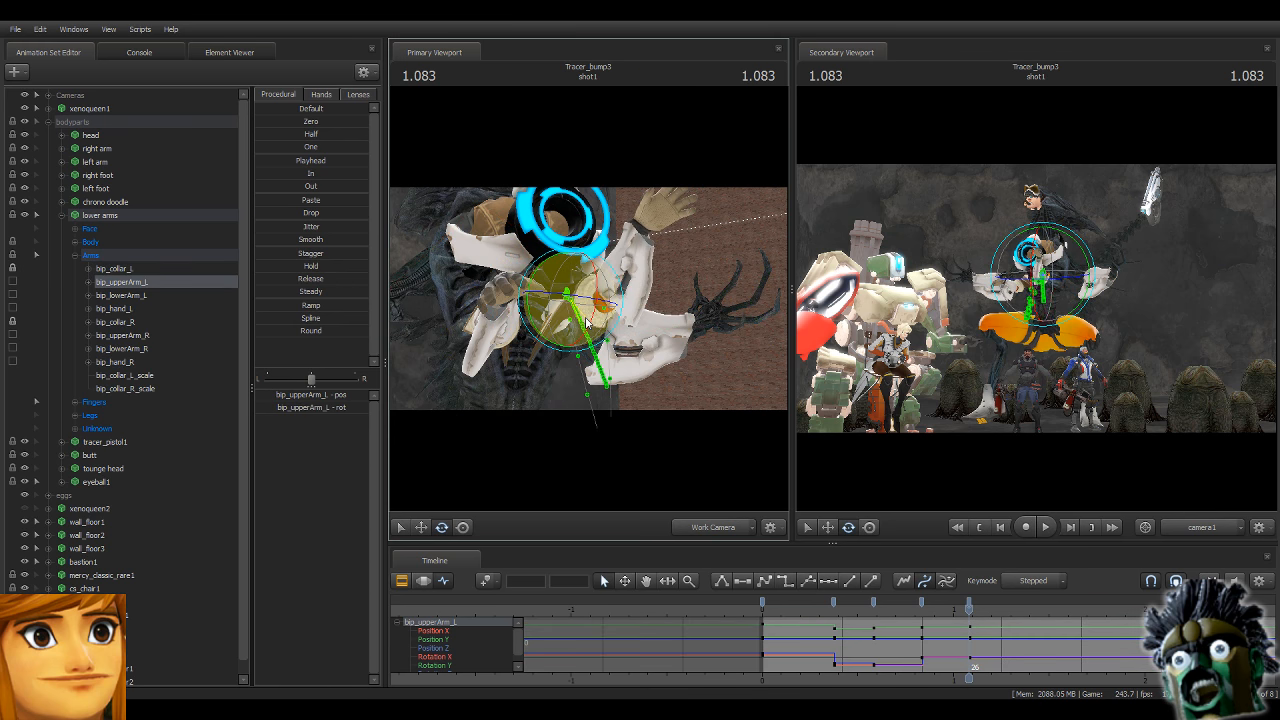
click(608, 316)
drag(611, 333, 616, 324)
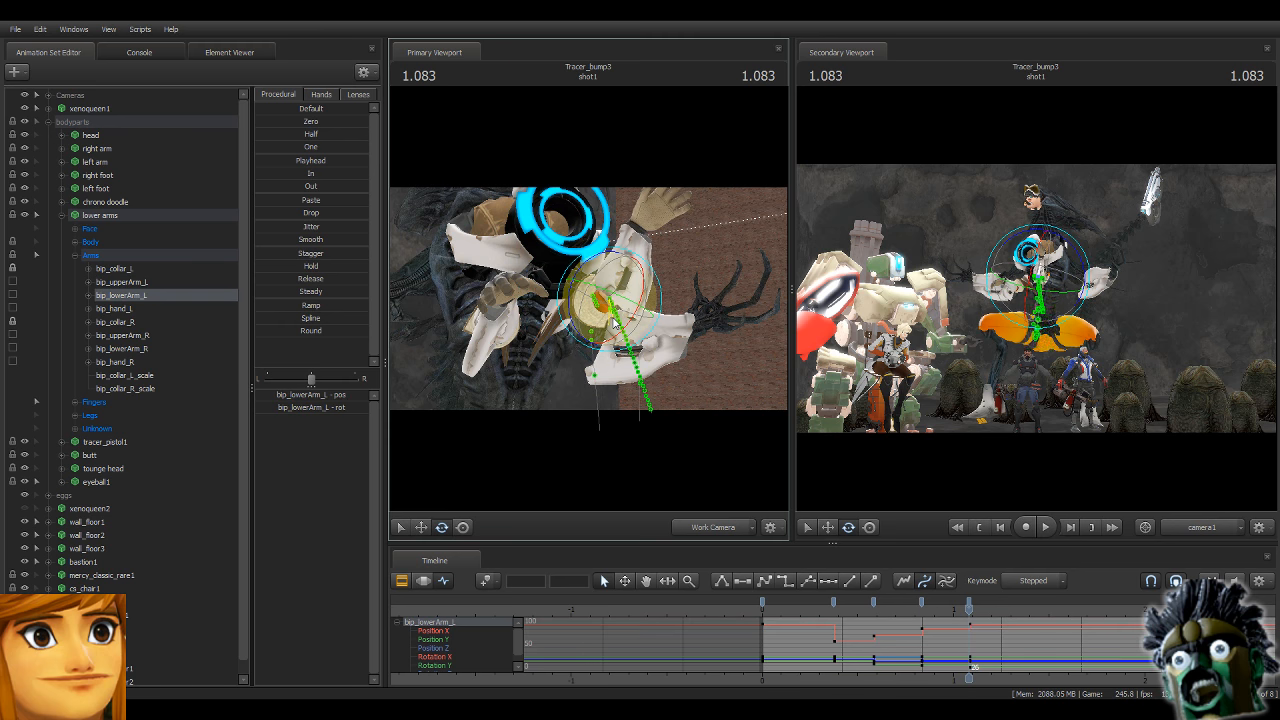
ctrl+click(543, 300)
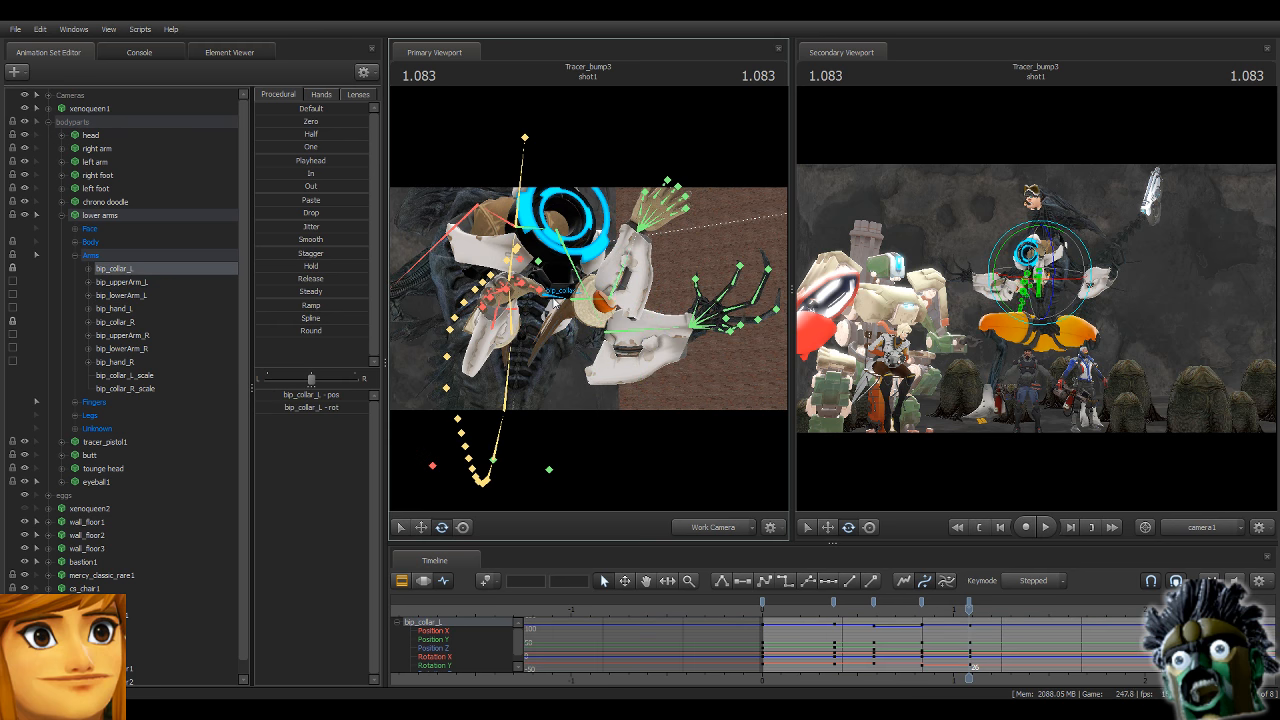
drag(549, 315, 583, 325)
ctrl+click(568, 296)
Rotate bip_lowerArm_L and bip_hand_L at 1.083 seconds to re-pose the left forearm and turn the hand outward.
ctrl+click(586, 362)
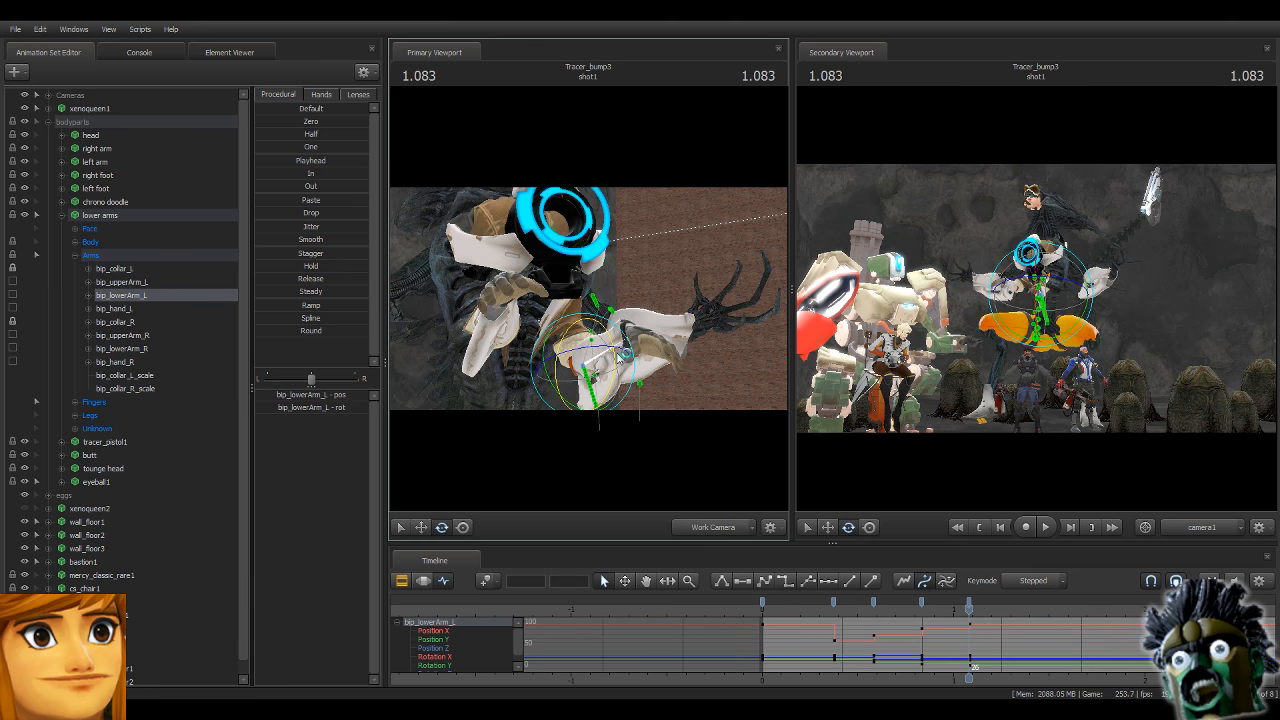
drag(614, 368, 608, 399)
alt+middle_drag(683, 329, 683, 245)
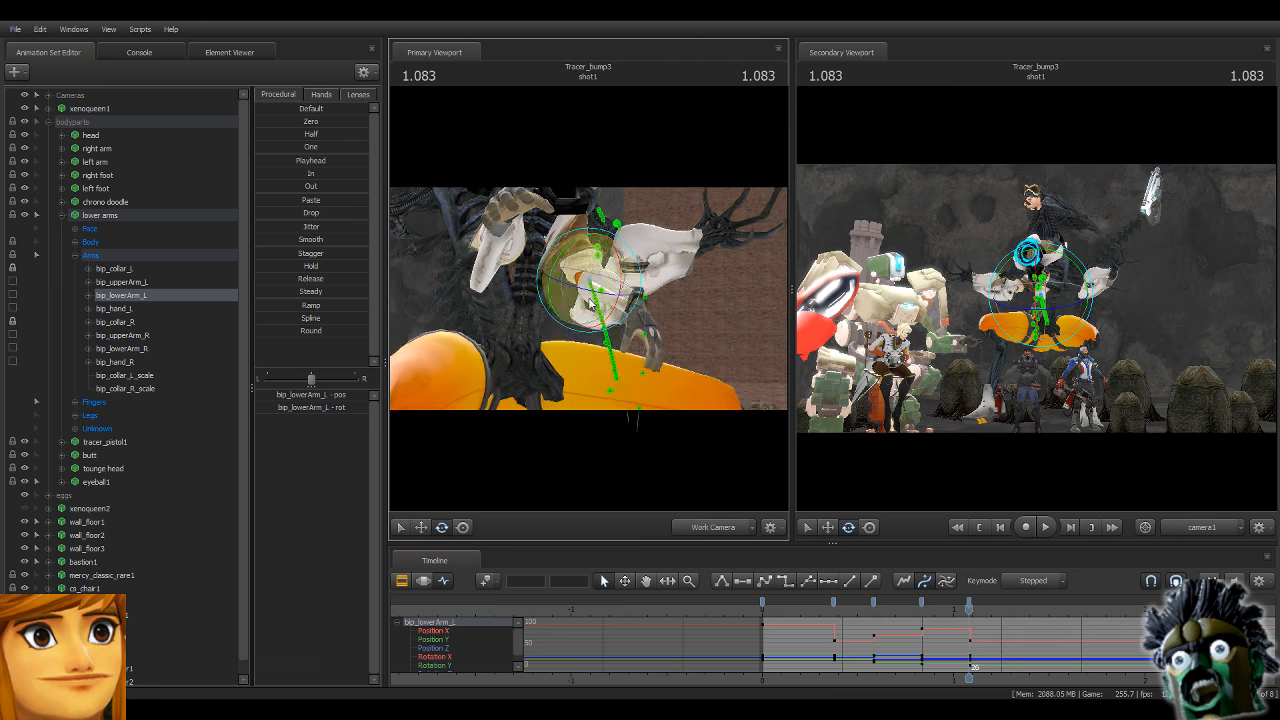
ctrl+click(637, 304)
drag(679, 311, 684, 324)
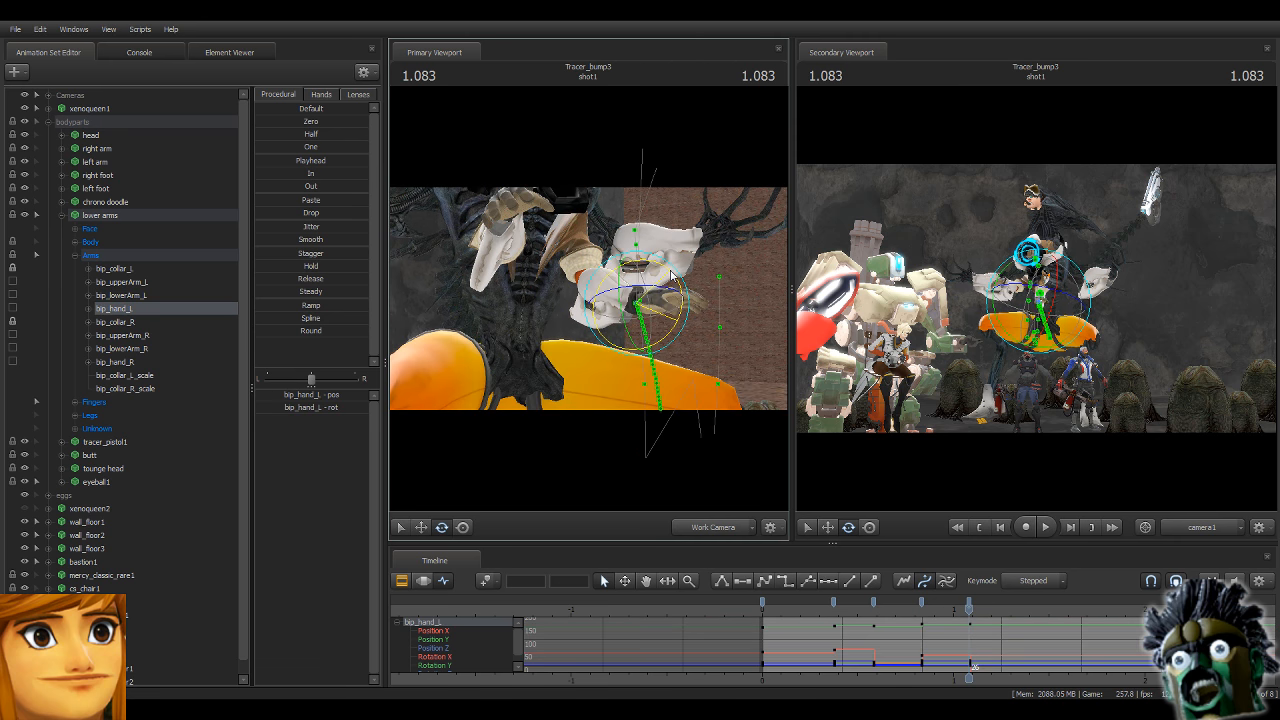
Rotate the right arm bones at 1.083 seconds, from bip_collar_R to bip_hand_R, so the right forearm and hand point upward.
alt+middle_drag(698, 310, 750, 399)
alt+drag(689, 330, 543, 224)
ctrl+click(616, 318)
ctrl+click(579, 318)
ctrl+click(526, 300)
ctrl+click(528, 240)
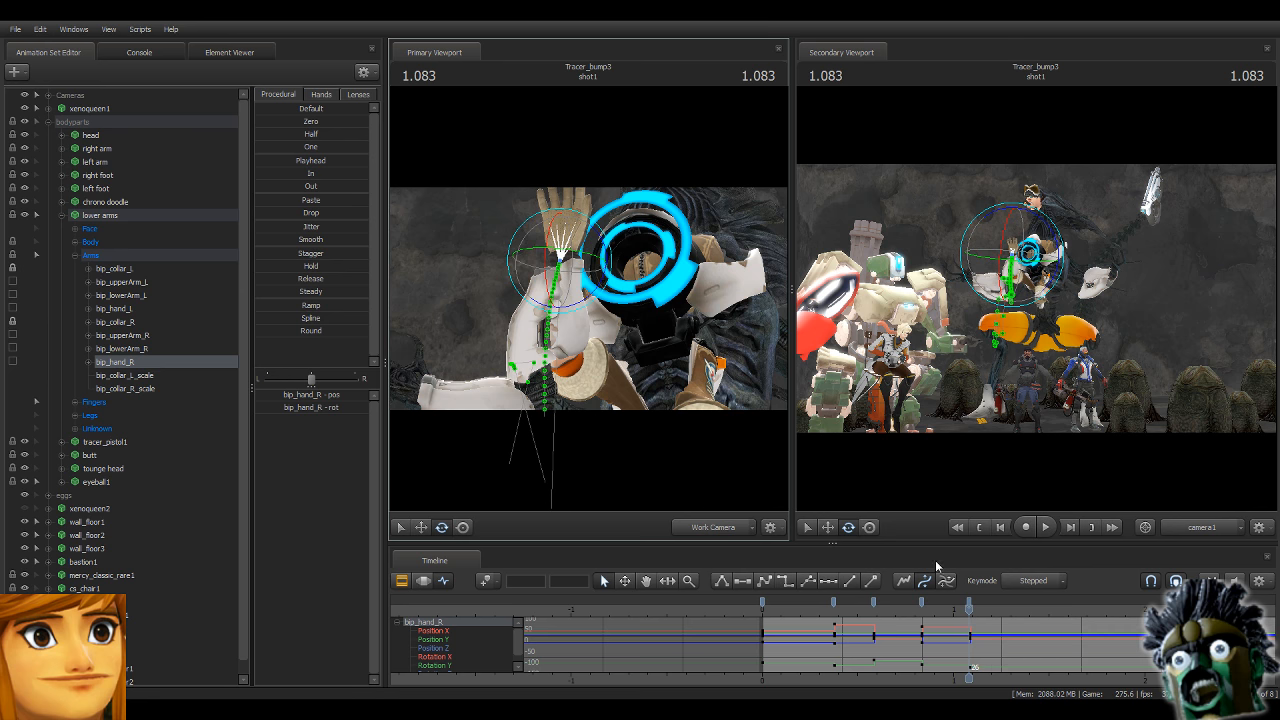
Select all Arms controls of the lower arms model and go to 1.416 seconds.
drag(727, 356, 748, 372)
key(w)
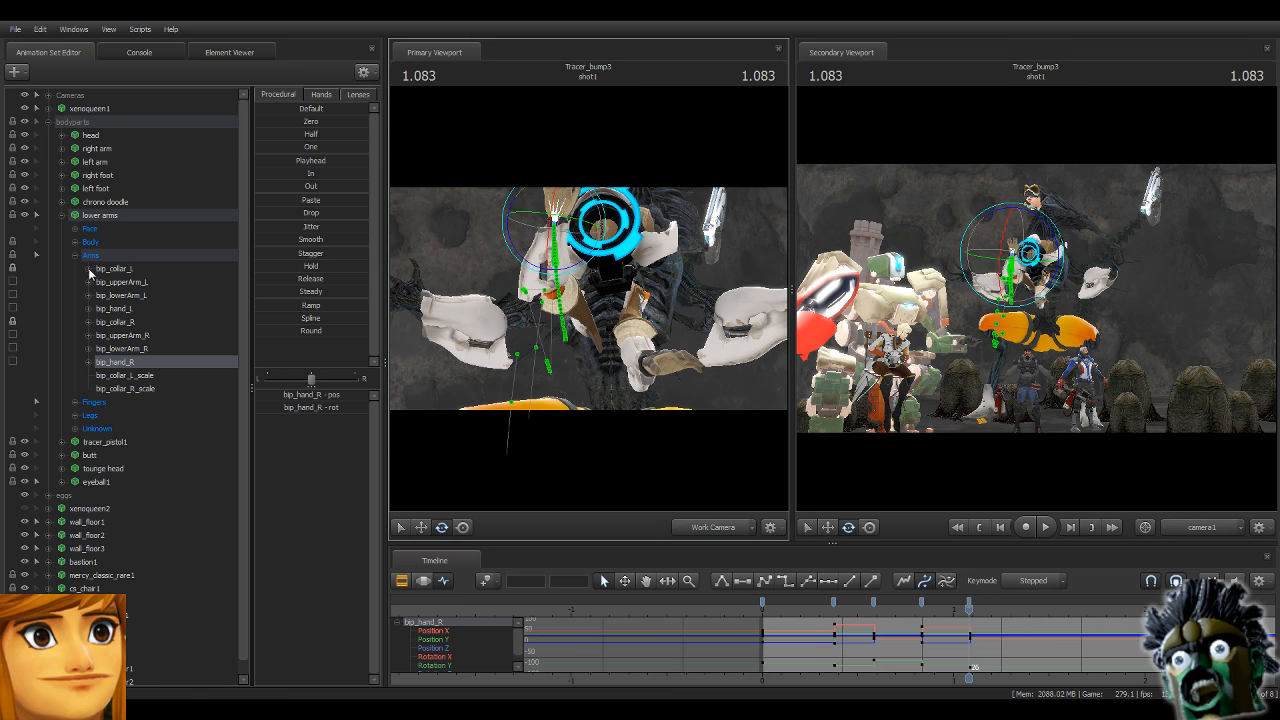
click(150, 252)
middle_drag(971, 681, 744, 658)
drag(740, 608, 803, 625)
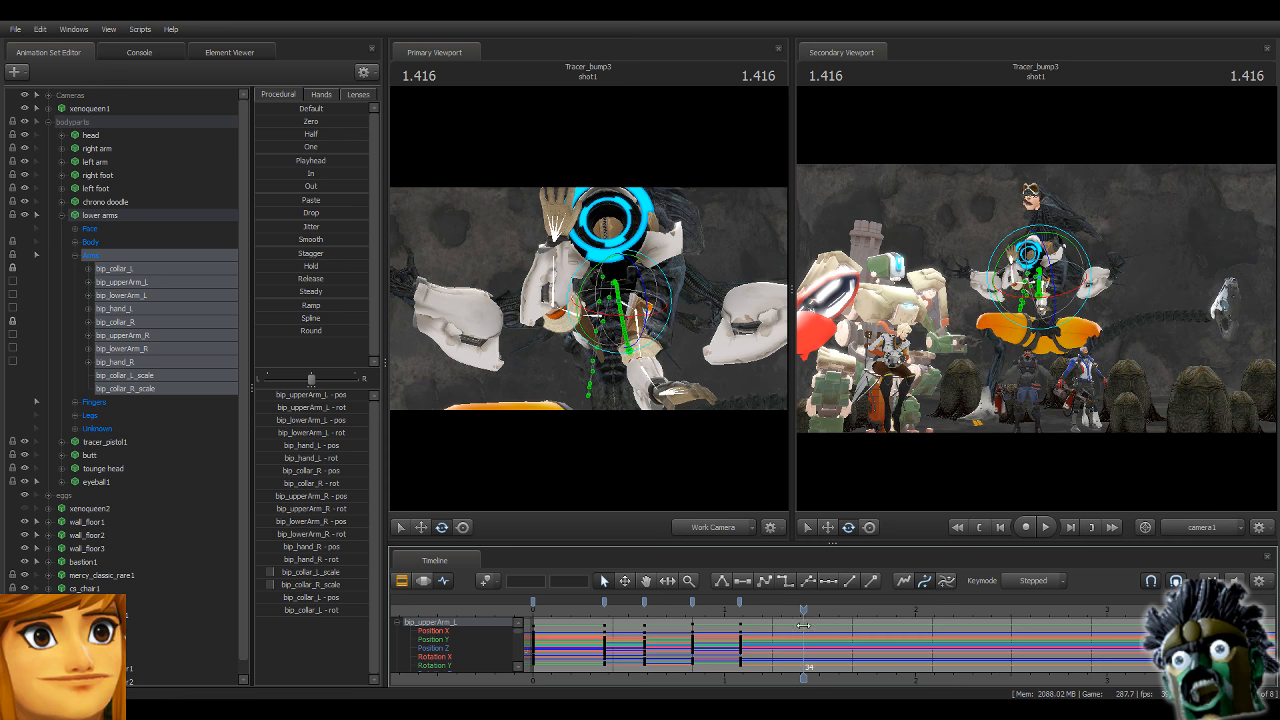
Rotate bip_collar_R and bip_upperArm_R at 1.416 seconds to bring the right upper arm down.
ctrl+click(607, 316)
drag(566, 325, 584, 363)
ctrl+click(581, 333)
drag(564, 320, 554, 369)
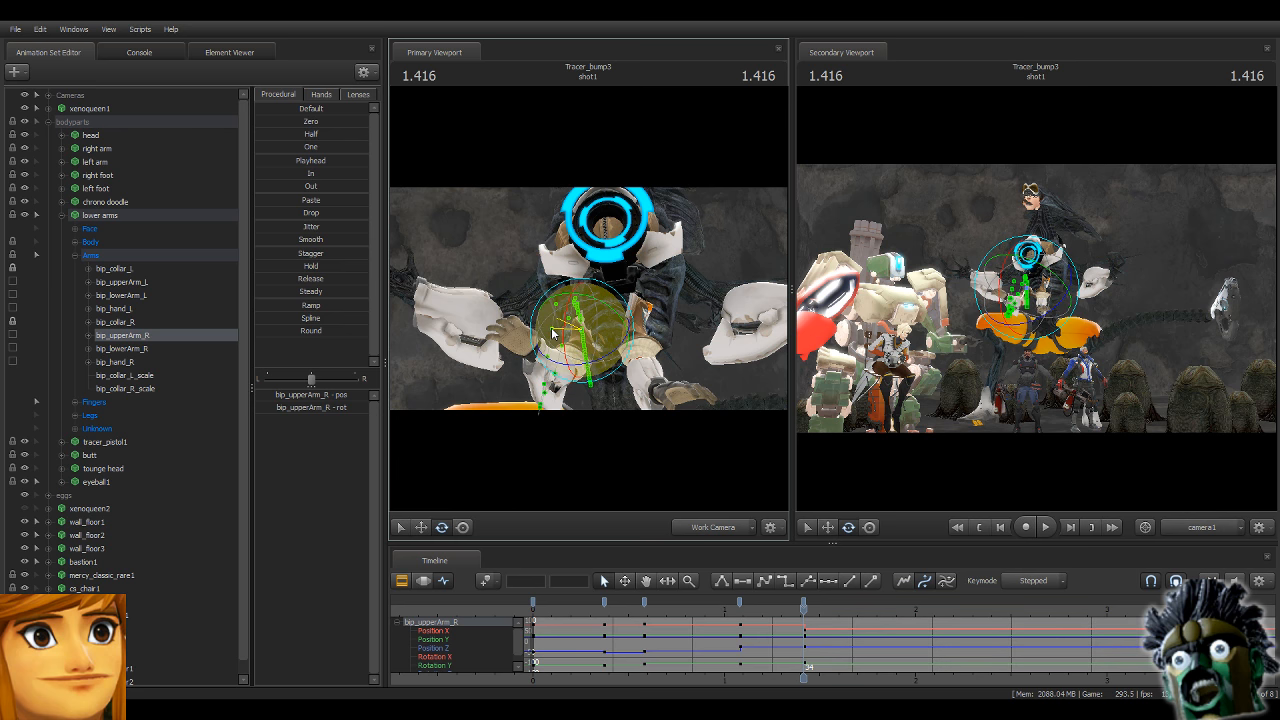
Rotate bip_lowerArm_R and bip_hand_R at 1.416 seconds so the right forearm drops and the hand extends outward.
ctrl+click(553, 374)
drag(557, 318, 537, 410)
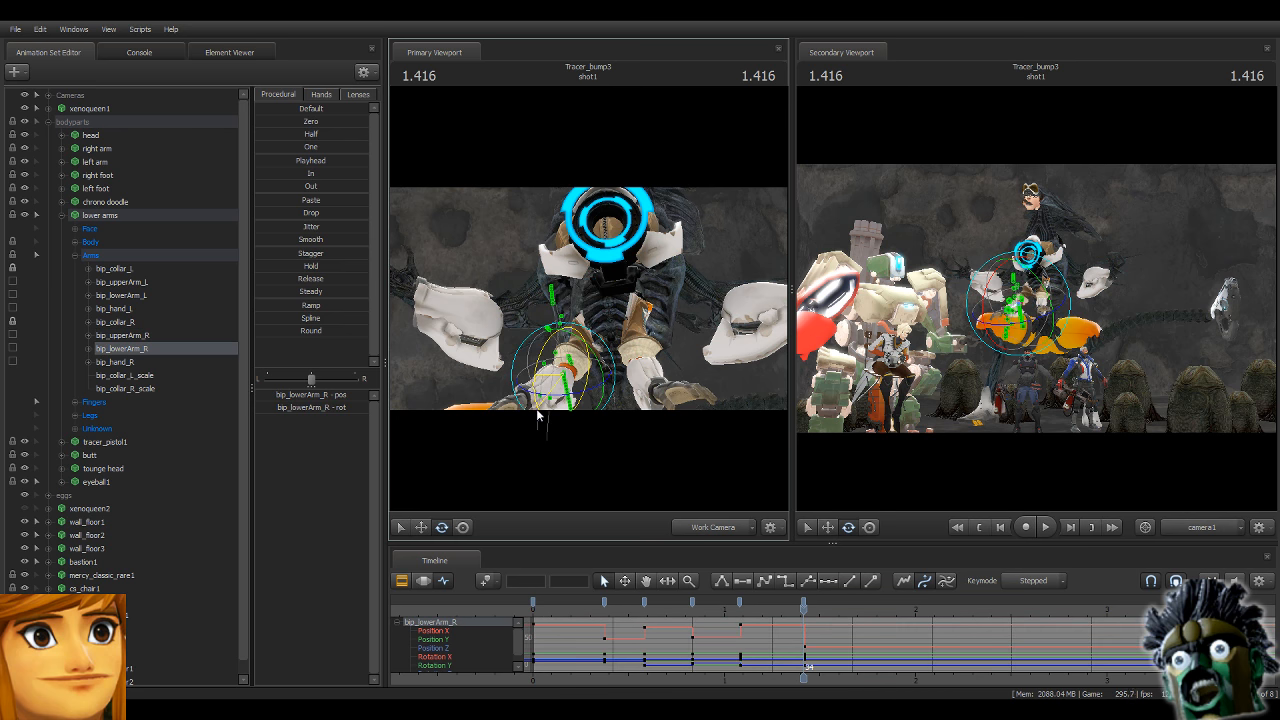
drag(605, 345, 590, 400)
ctrl+click(530, 326)
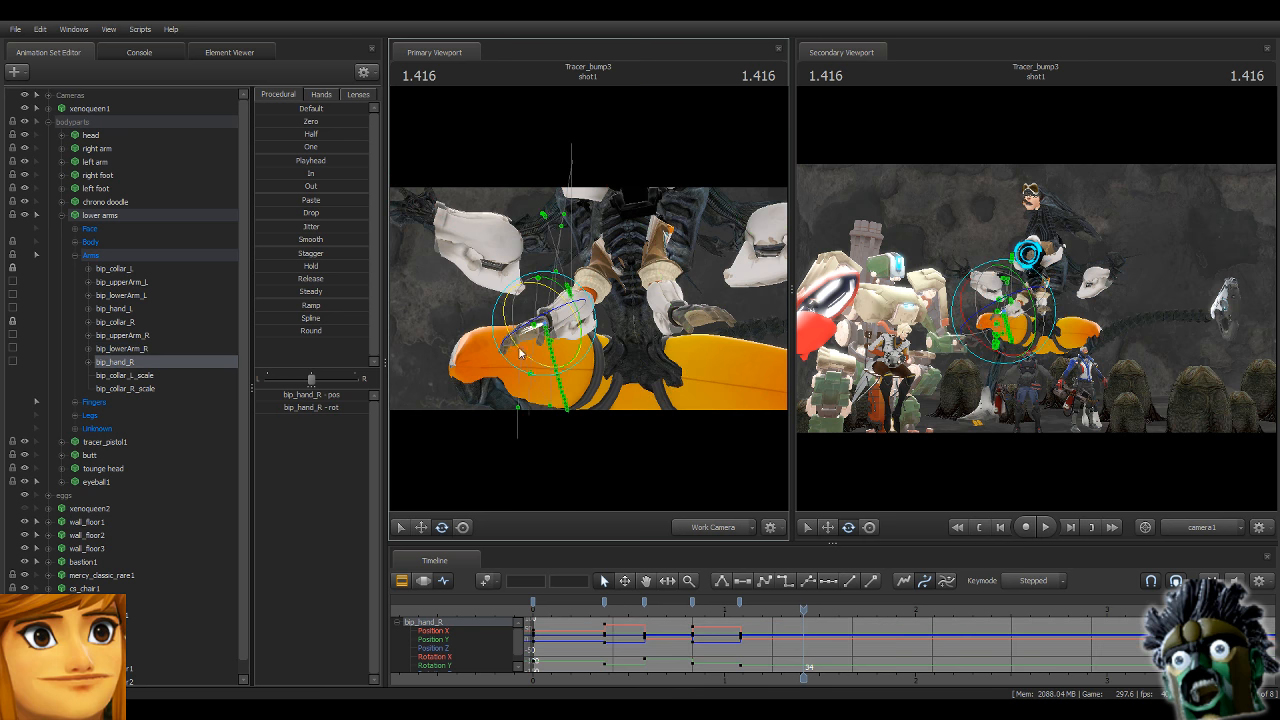
drag(507, 332, 530, 312)
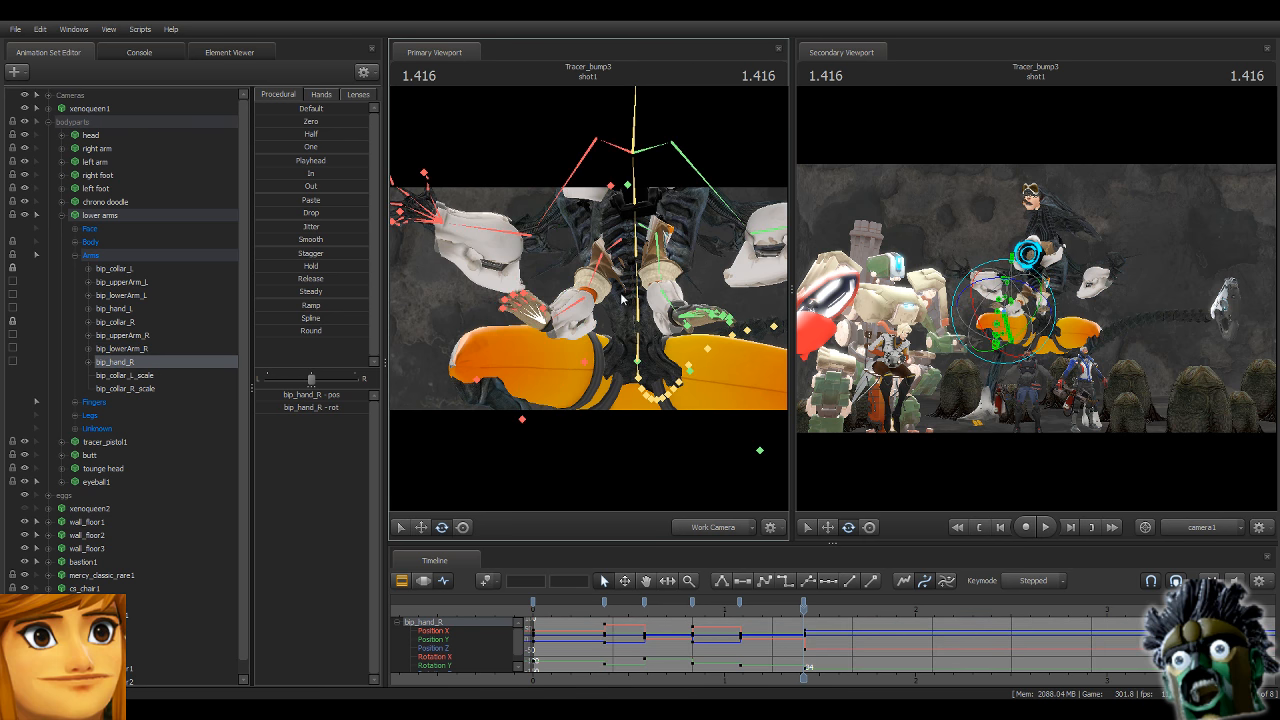
Rotate bip_collar_L and bip_upperArm_L at 1.416 seconds to swing the left arm up and outward.
click(660, 233)
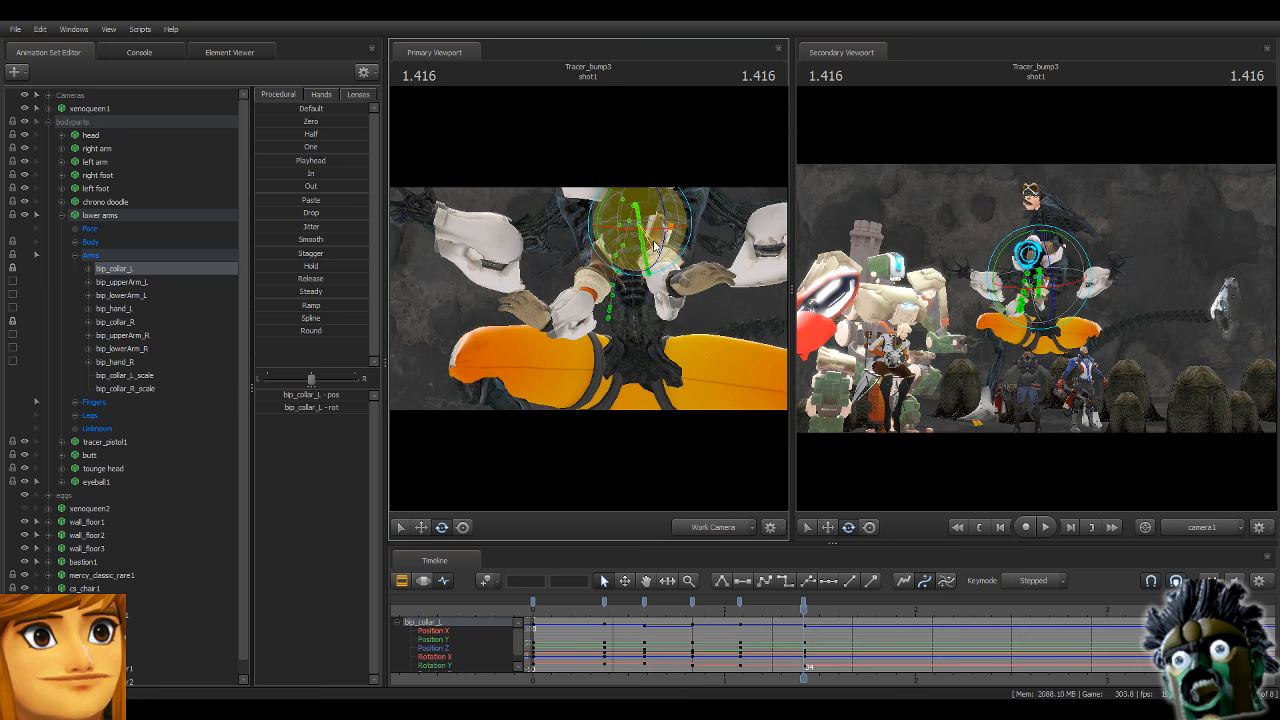
click(670, 236)
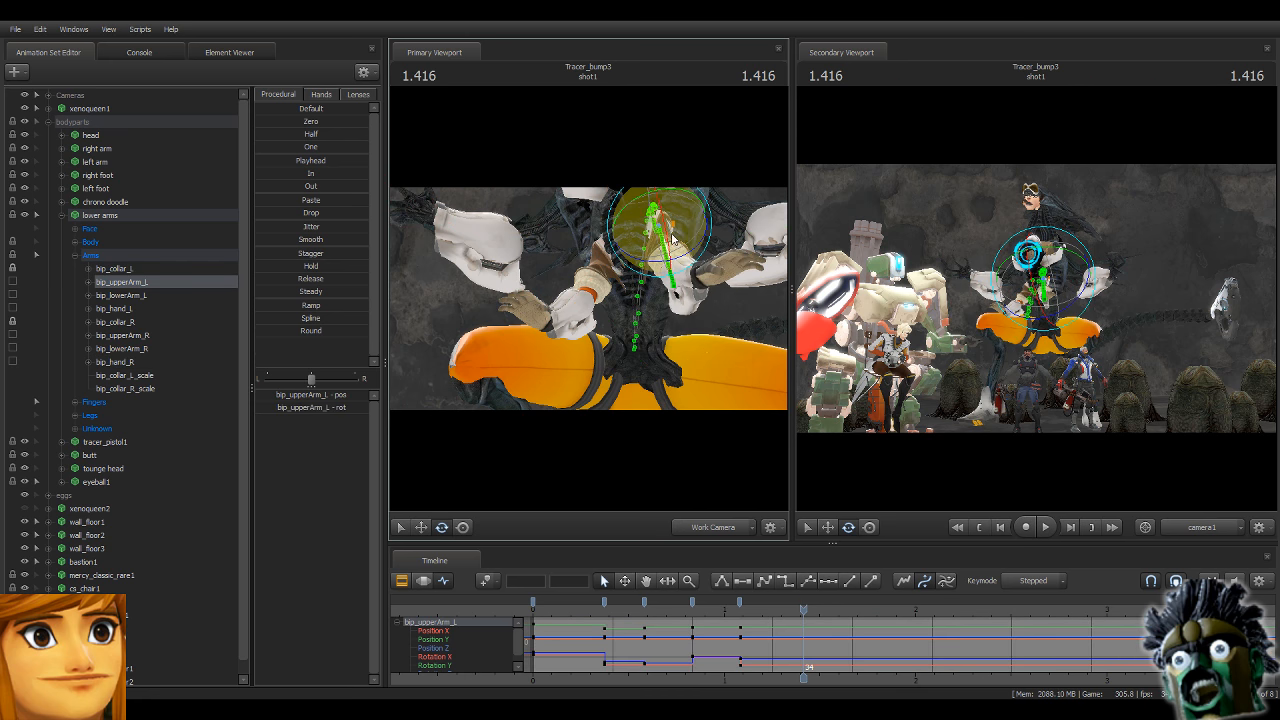
drag(684, 236, 694, 286)
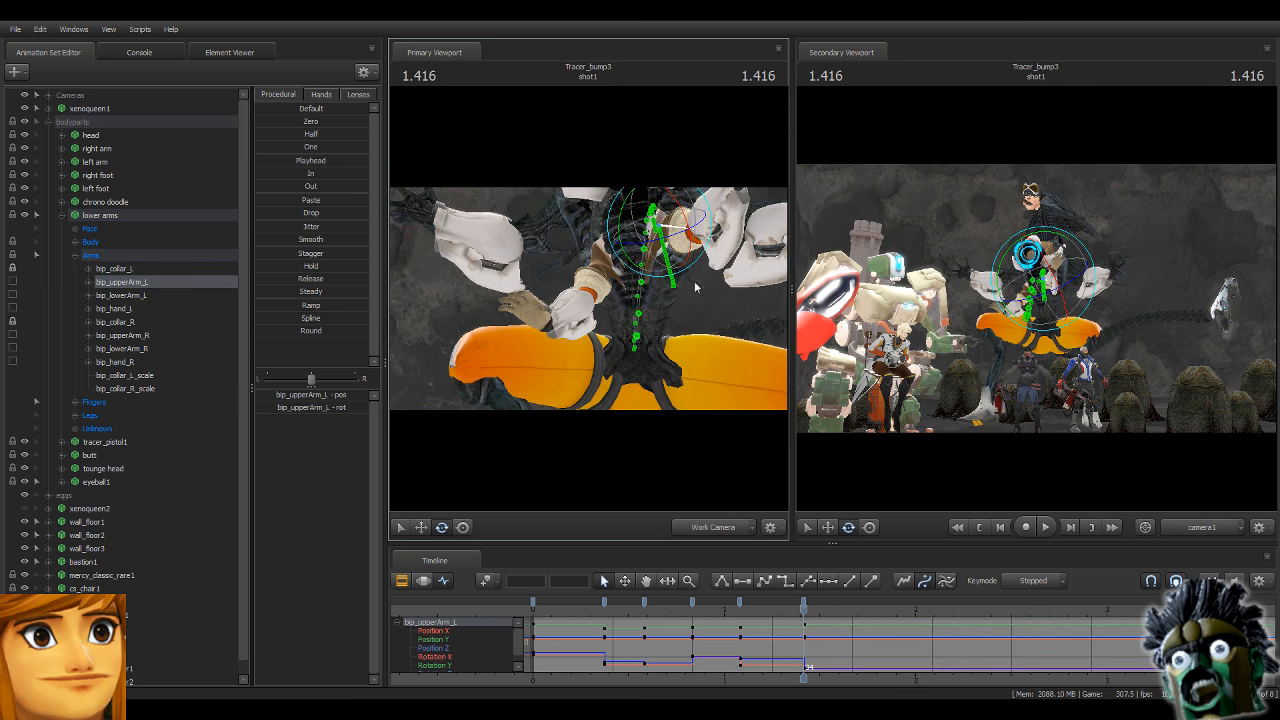
Rotate bip_lowerArm_L and bip_hand_L at 1.416 seconds so the left forearm and hand point upward.
middle_drag(639, 272, 589, 298)
ctrl+click(655, 255)
mouse_move(672, 253)
mouse_down()
mouse_move(667, 281)
mouse_move(660, 255)
mouse_up()
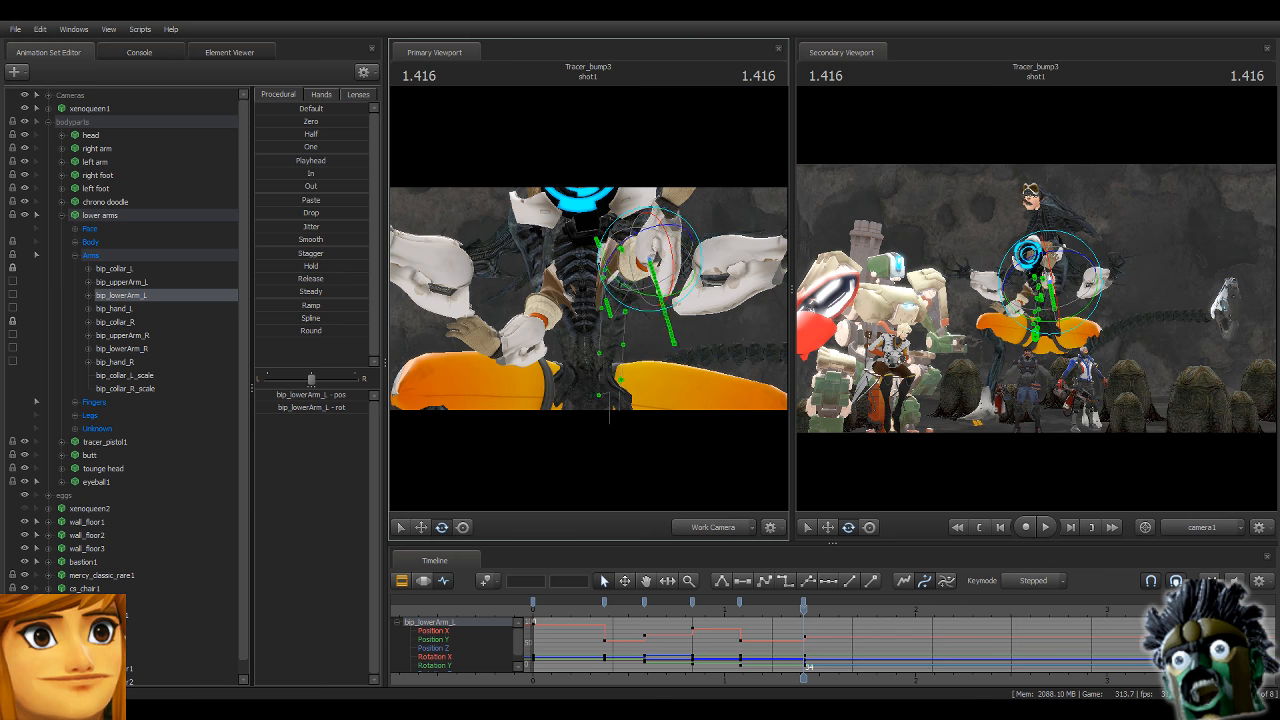
middle_drag(668, 187, 655, 233)
ctrl+click(660, 248)
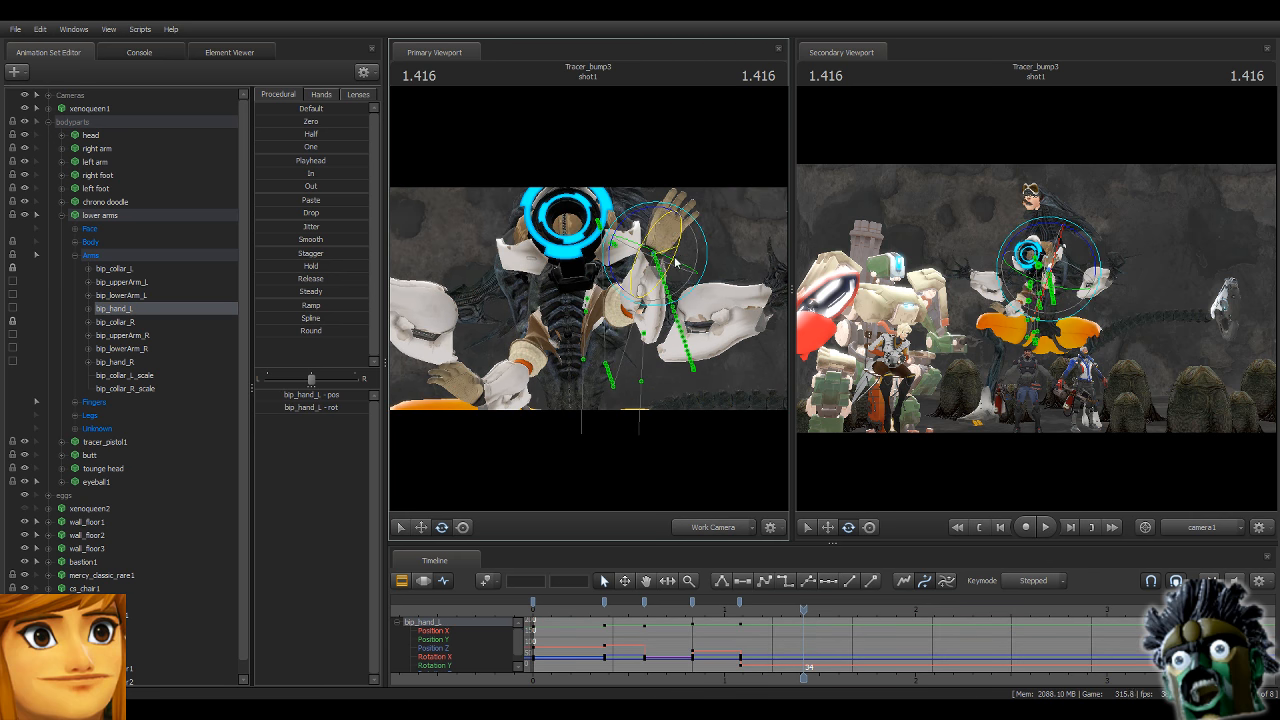
middle_drag(619, 335, 590, 304)
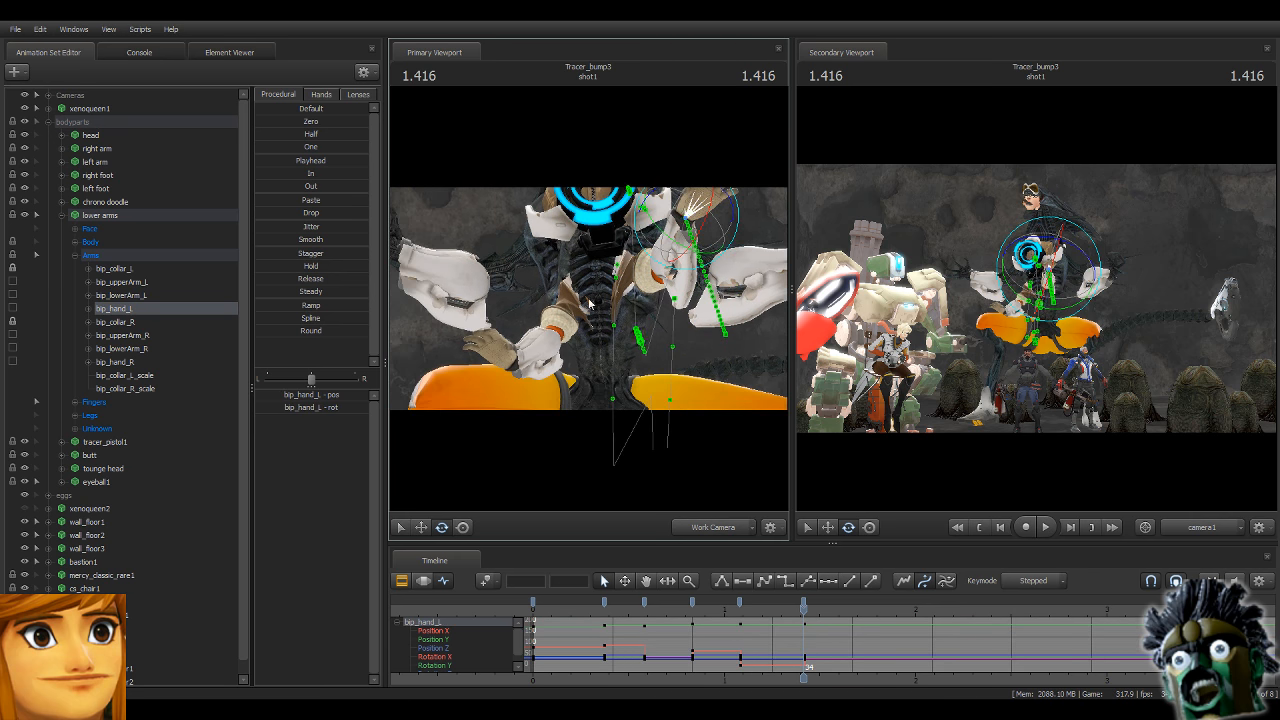
Go to 1.791 seconds and rotate bip_collar_R, bip_upperArm_R, bip_lowerArm_R and bip_hand_R to raise the right forearm and hand.
click(206, 256)
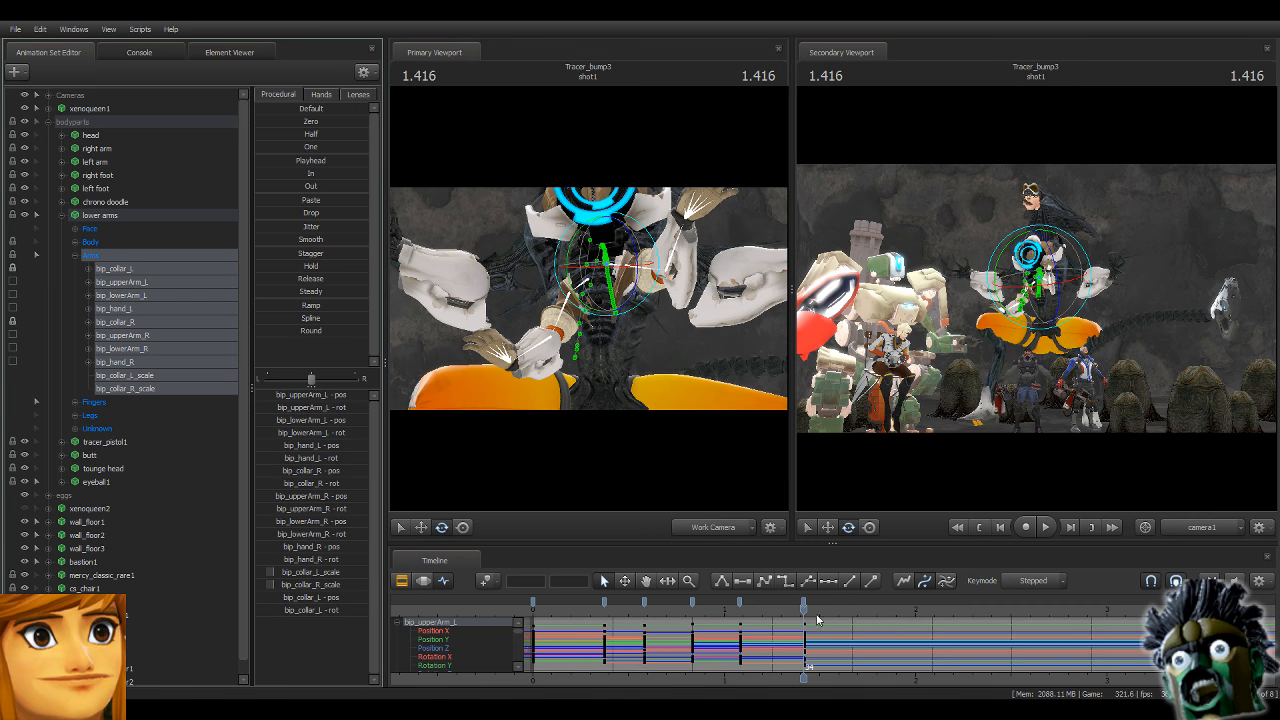
drag(806, 606, 875, 618)
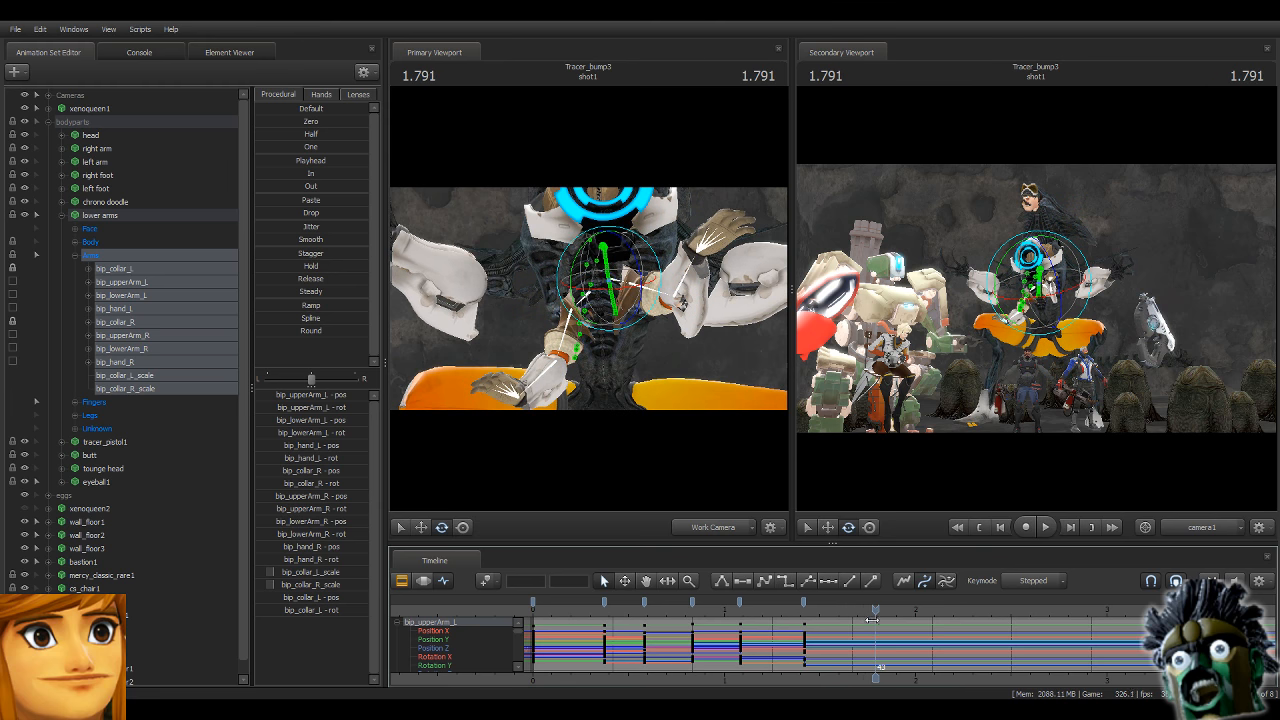
click(592, 305)
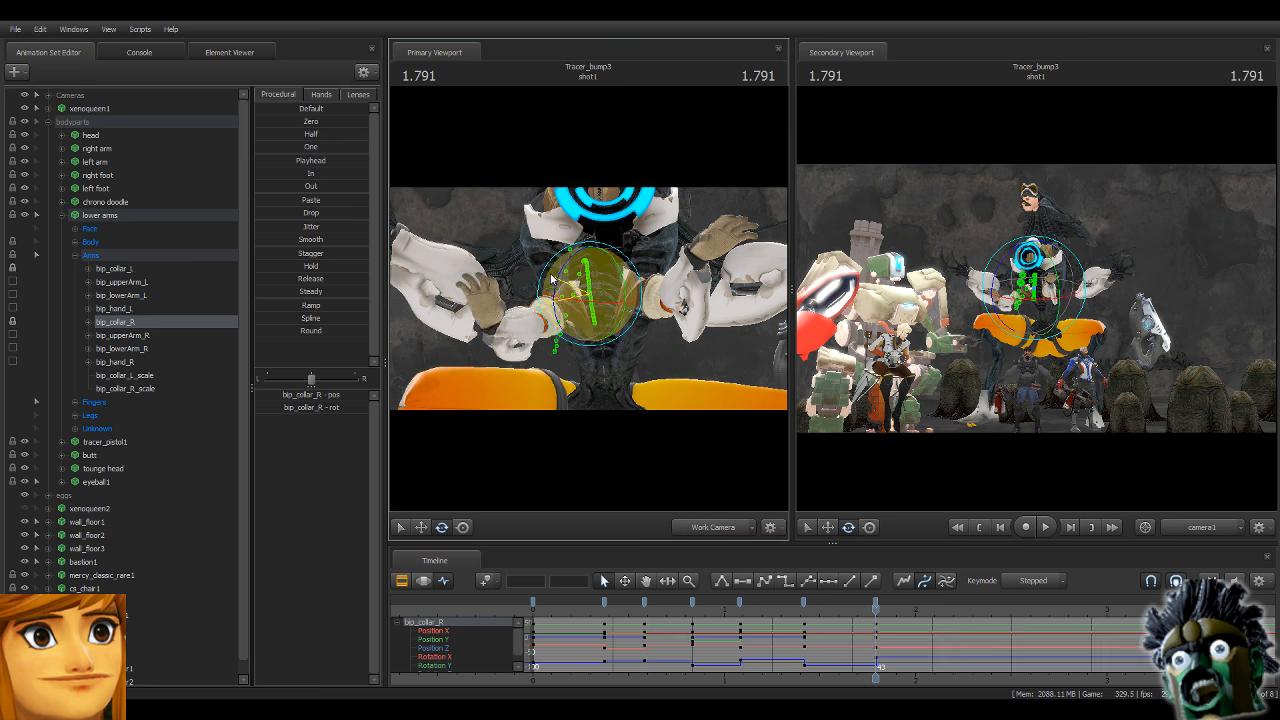
click(523, 305)
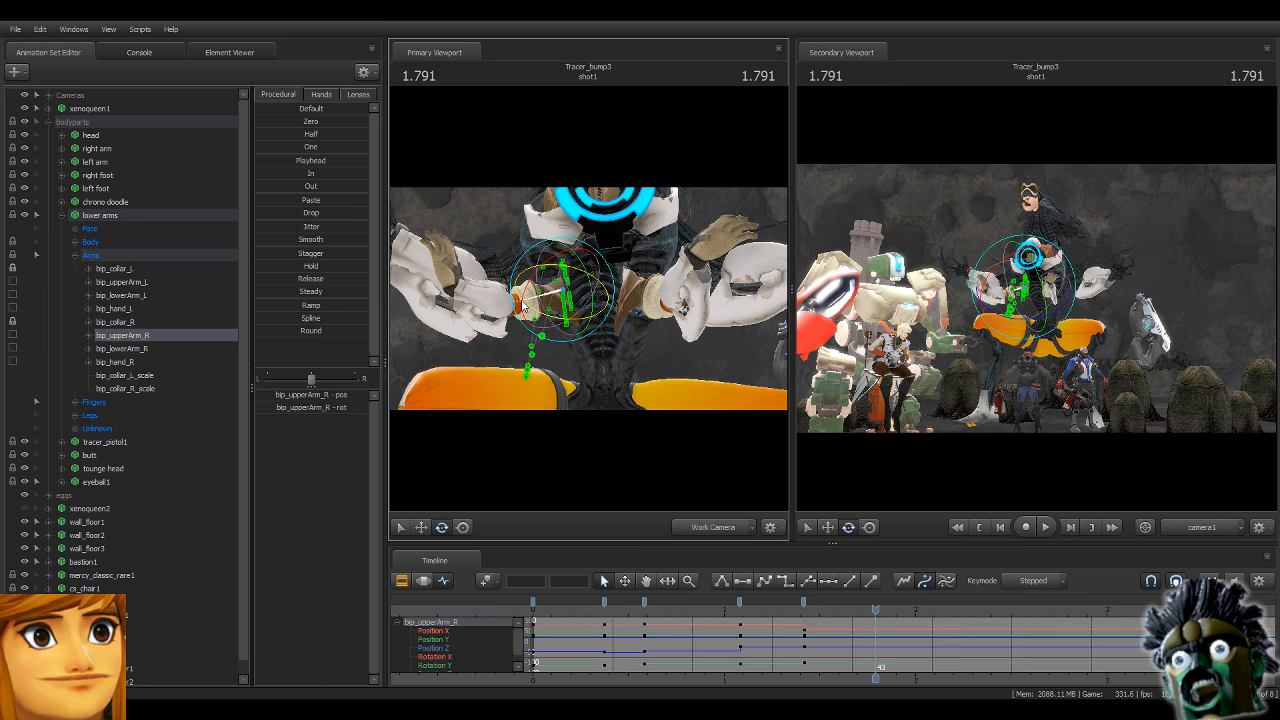
drag(523, 305, 497, 240)
click(509, 276)
middle_drag(497, 240, 504, 276)
click(527, 273)
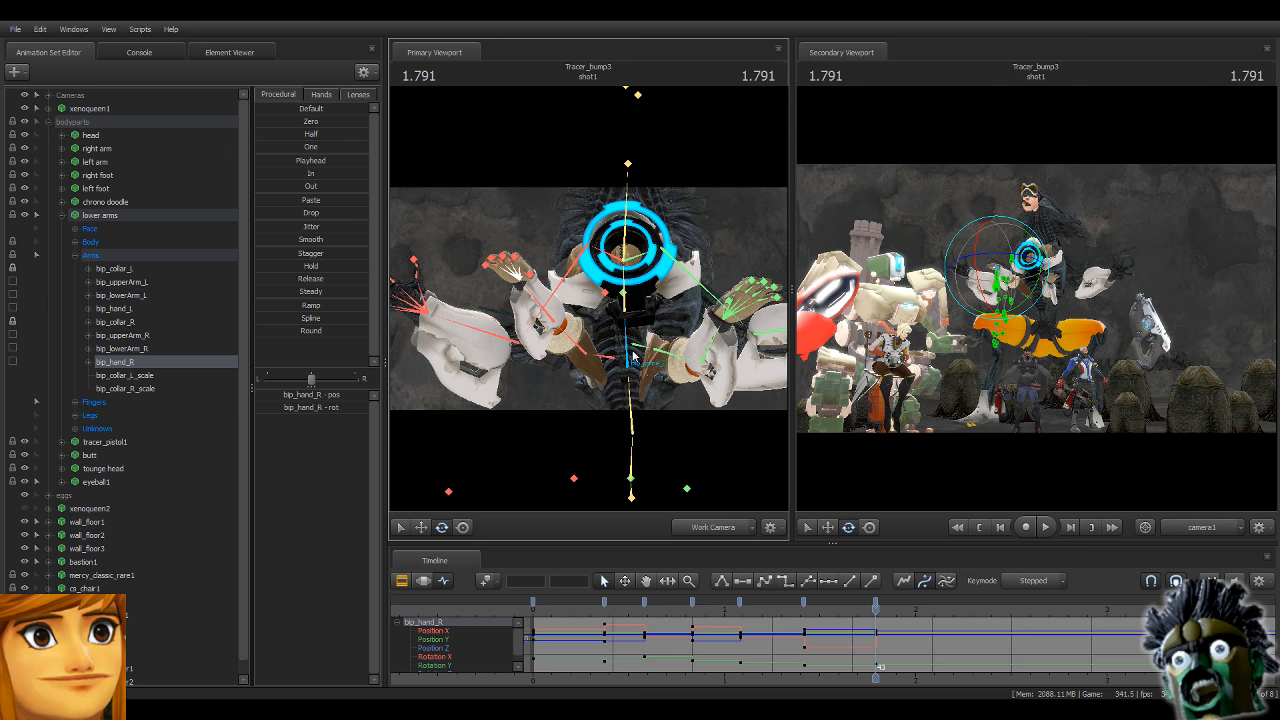
Rotate bip_collar_L, bip_upperArm_L and bip_lowerArm_L at 1.791 seconds to lower the left shoulder and bend the forearm upward.
click(645, 340)
drag(645, 340, 641, 349)
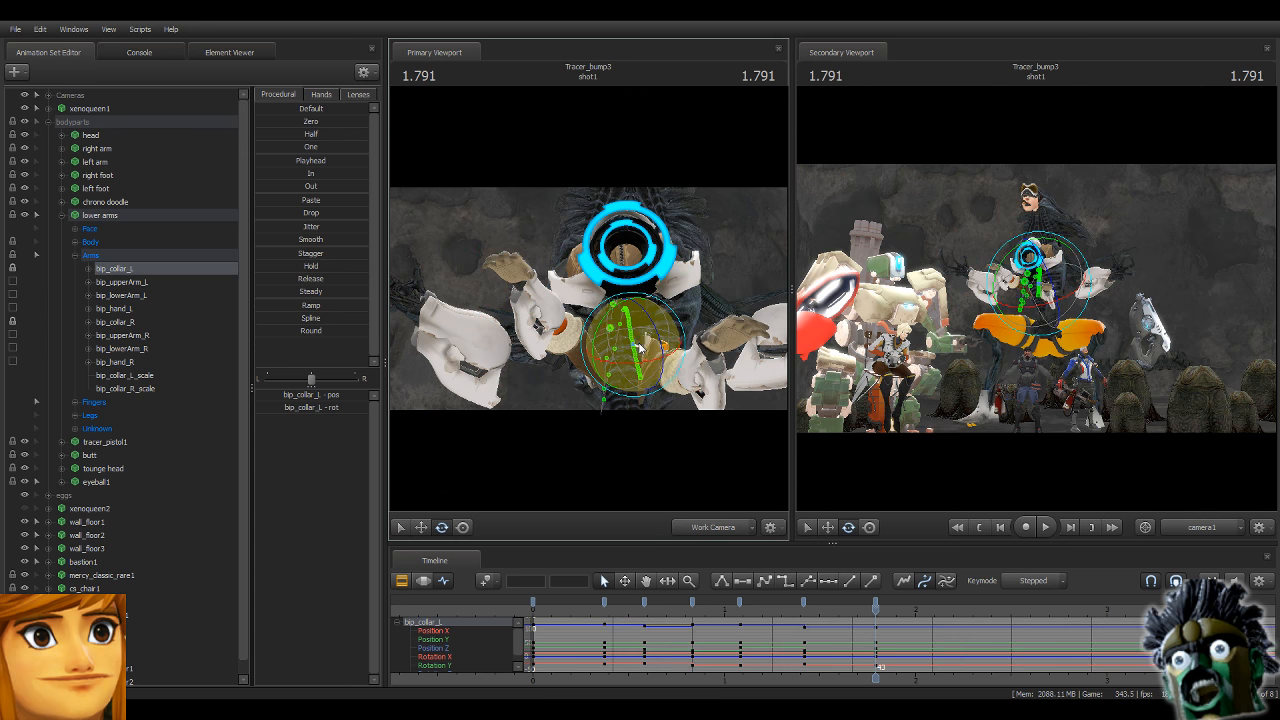
click(675, 378)
drag(660, 396, 712, 464)
alt+drag(588, 298, 700, 298)
ctrl+click(608, 302)
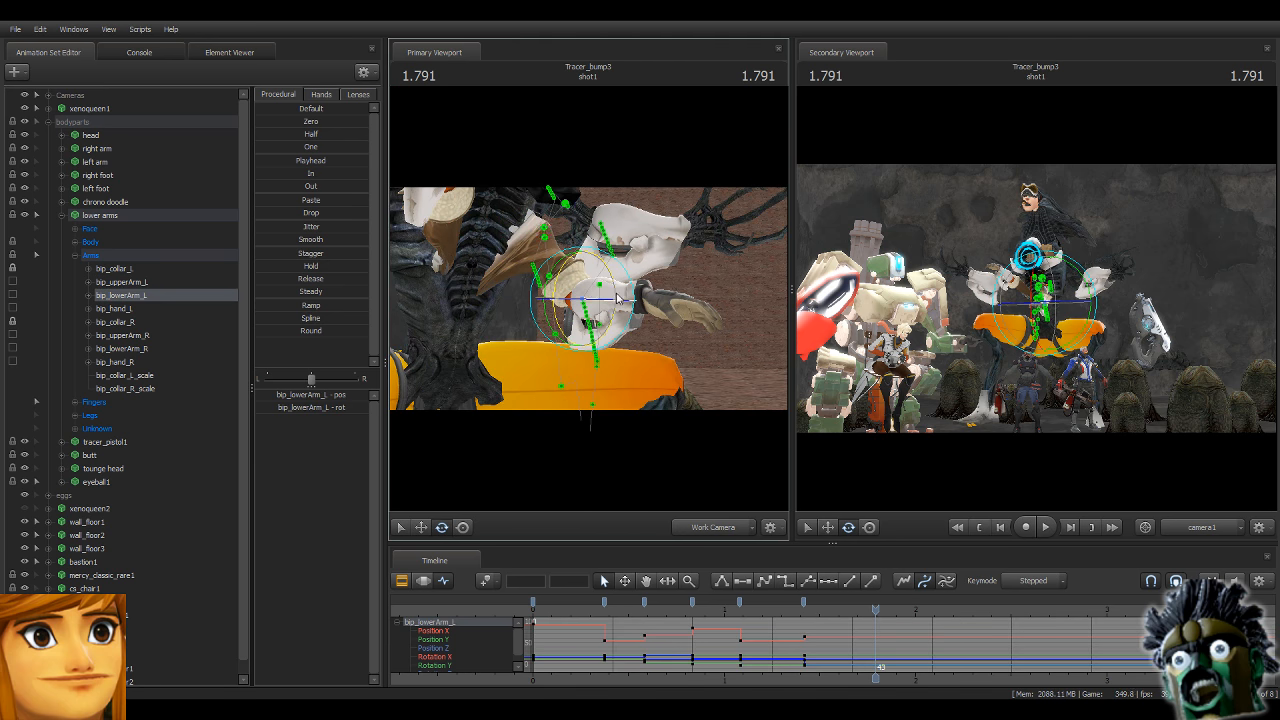
drag(608, 303, 678, 250)
ctrl+click(657, 268)
Rotate bip_upperArm_L, bip_lowerArm_L and bip_hand_L at 1.791 seconds so the left arm hangs down in front of the body.
ctrl+click(563, 270)
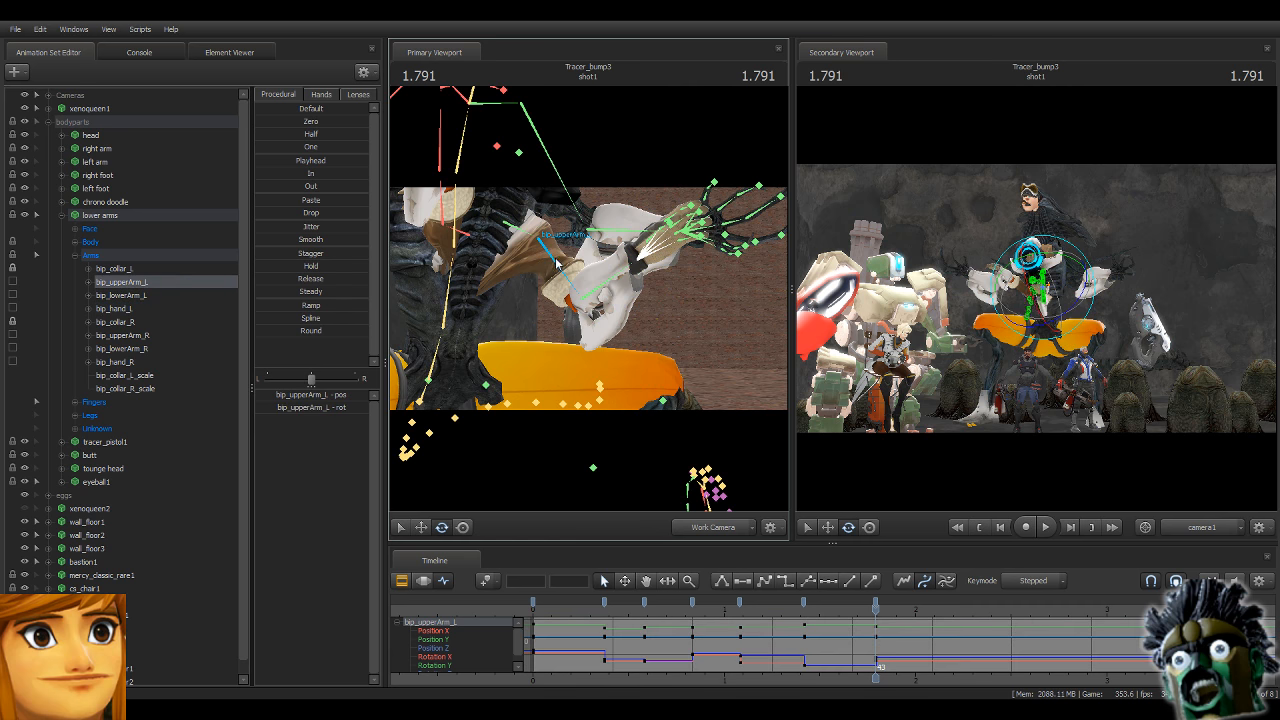
drag(562, 267, 540, 277)
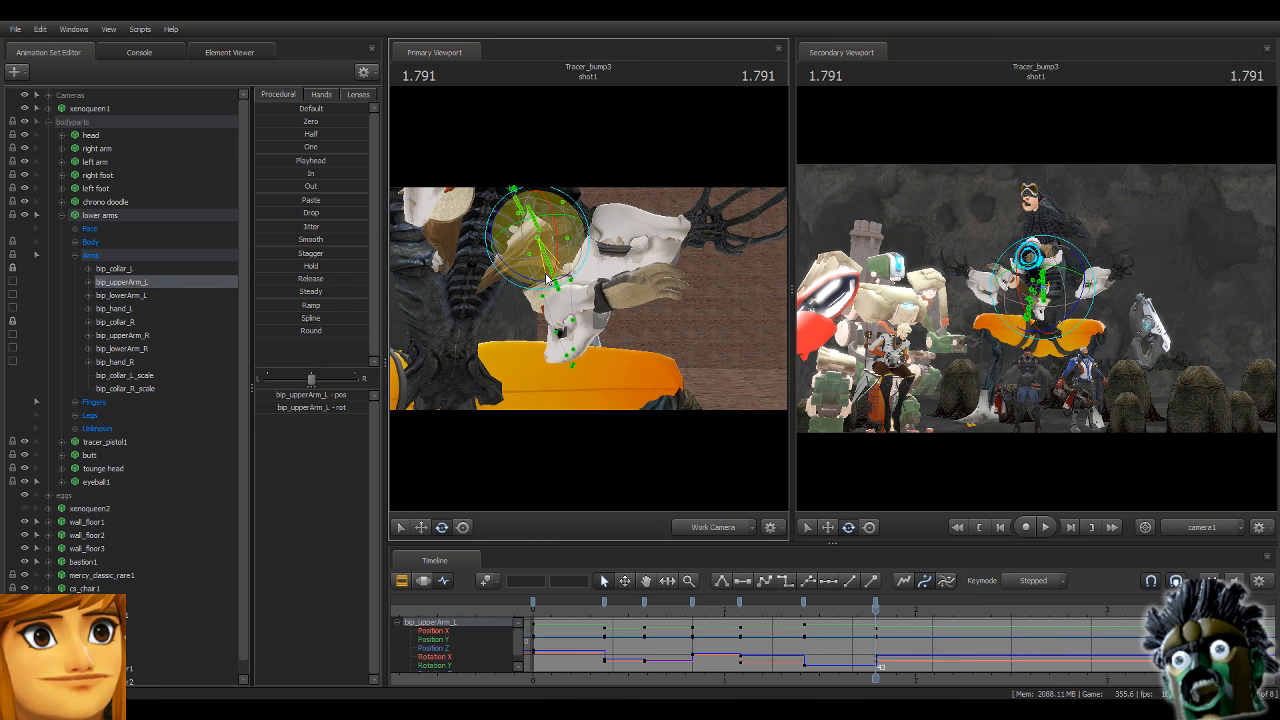
ctrl+click(575, 309)
drag(584, 329, 576, 360)
ctrl+click(612, 360)
ctrl+click(612, 362)
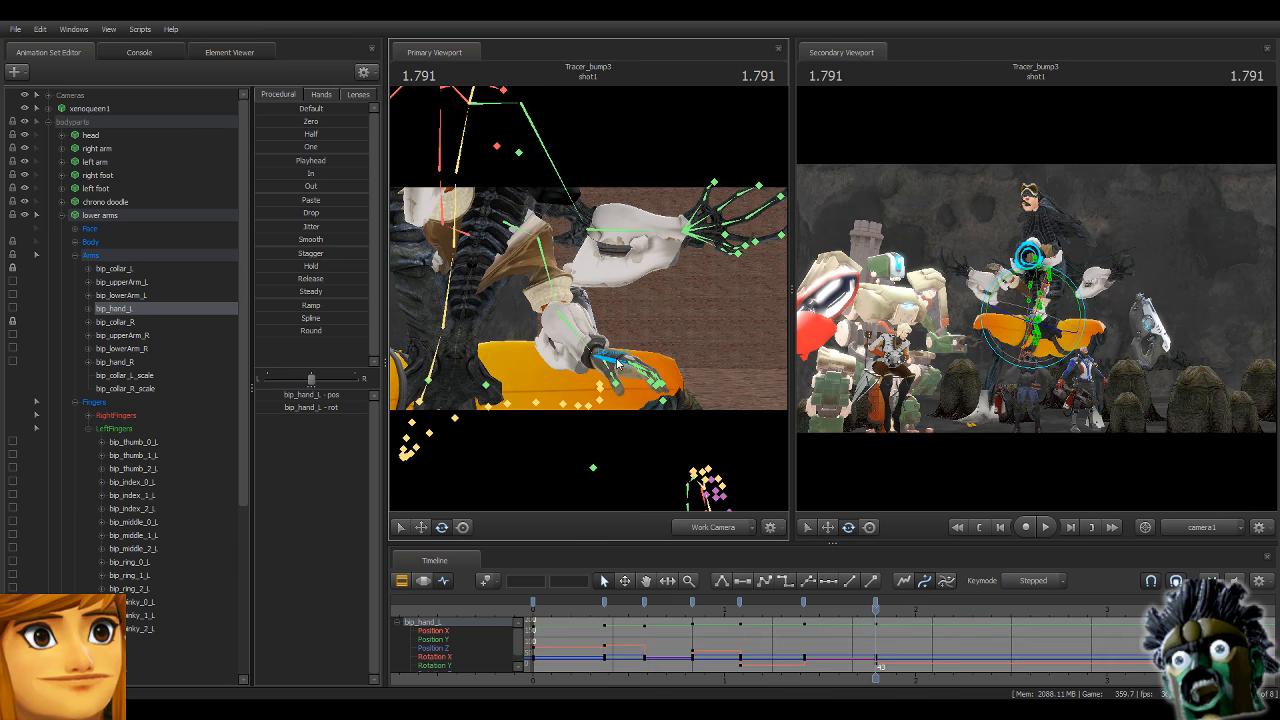
alt+drag(612, 362, 480, 375)
alt+drag(656, 183, 603, 420)
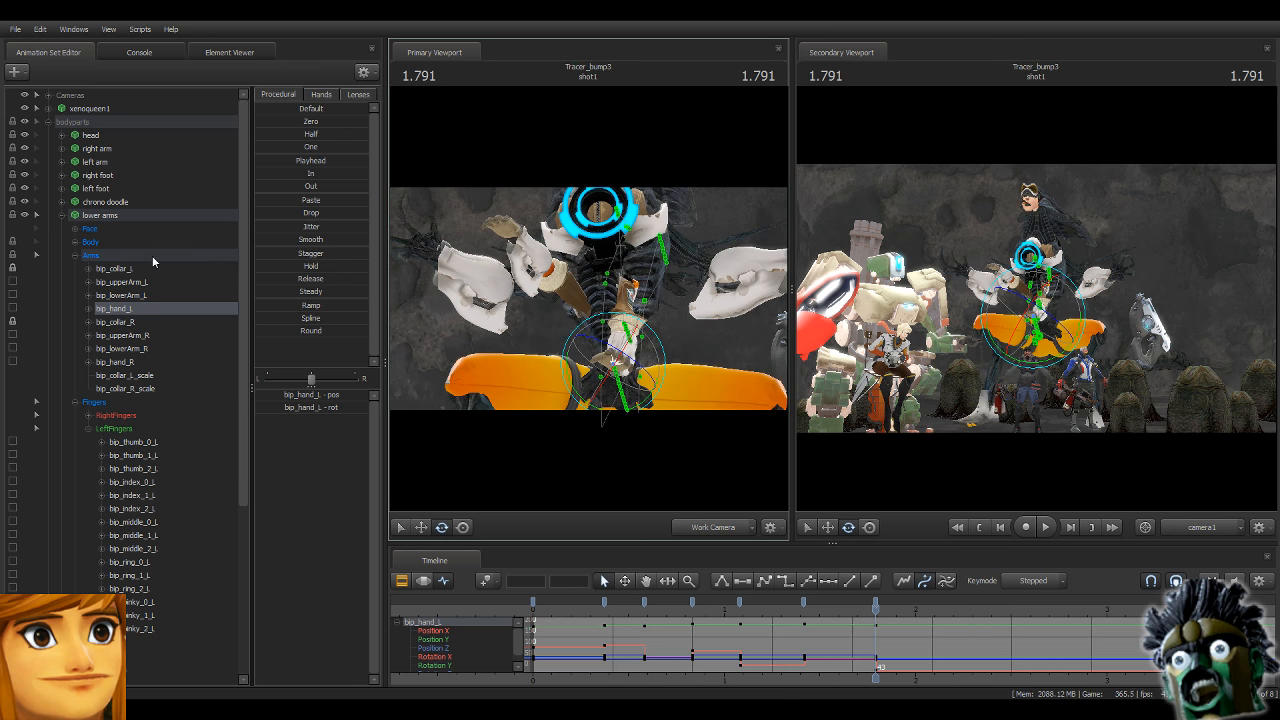
Copy the keys of all Arms controls at 0.833 seconds and paste them at 2.041 seconds.
click(152, 255)
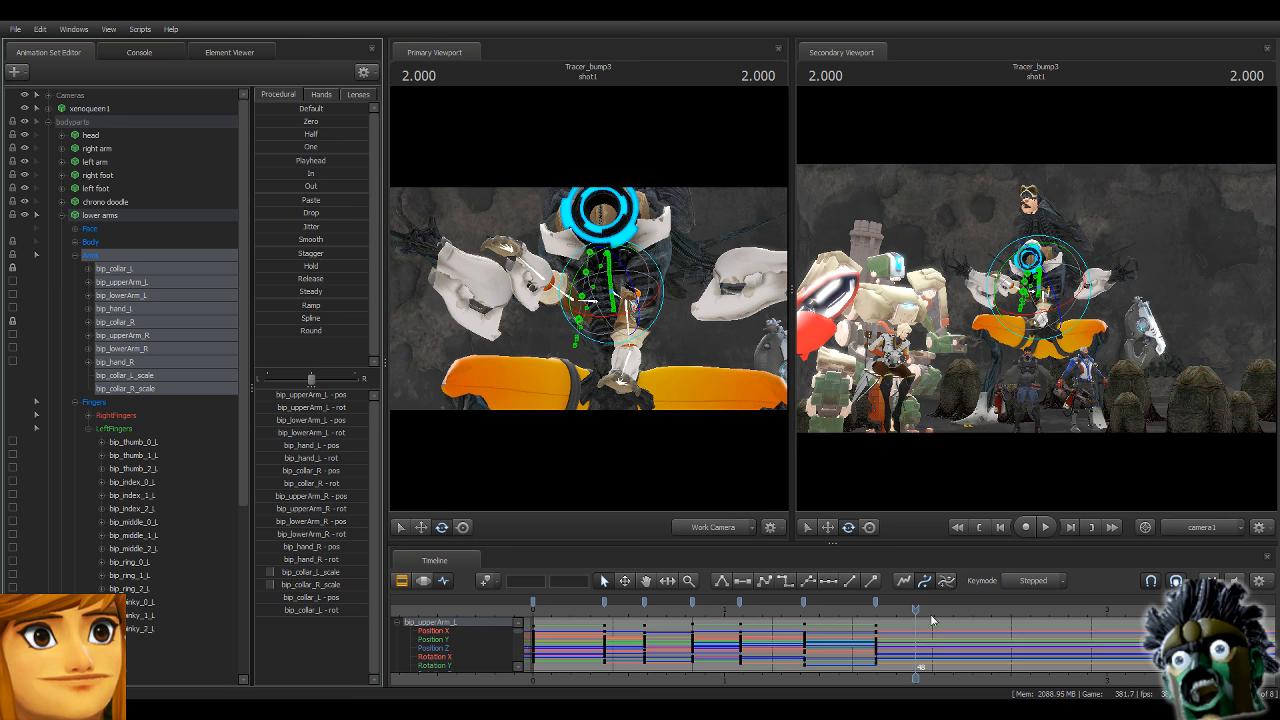
drag(931, 620, 694, 634)
click(693, 603)
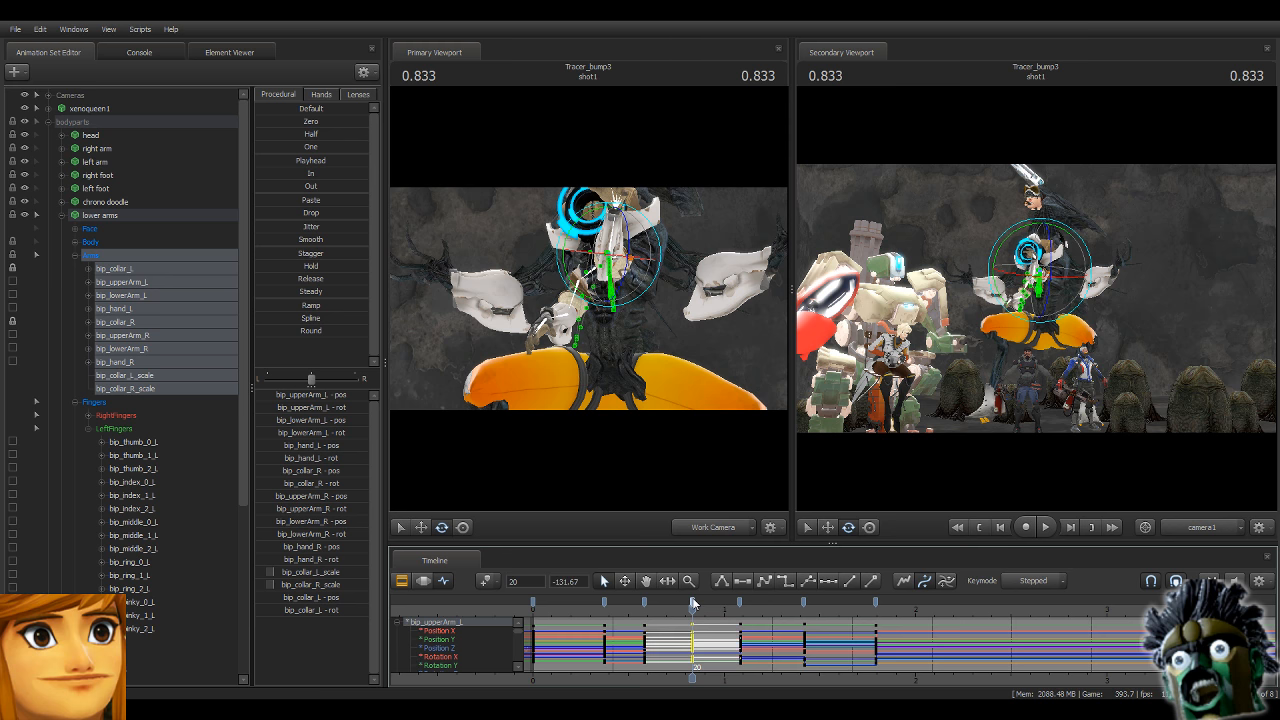
drag(692, 610, 920, 635)
key(ctrl+v)
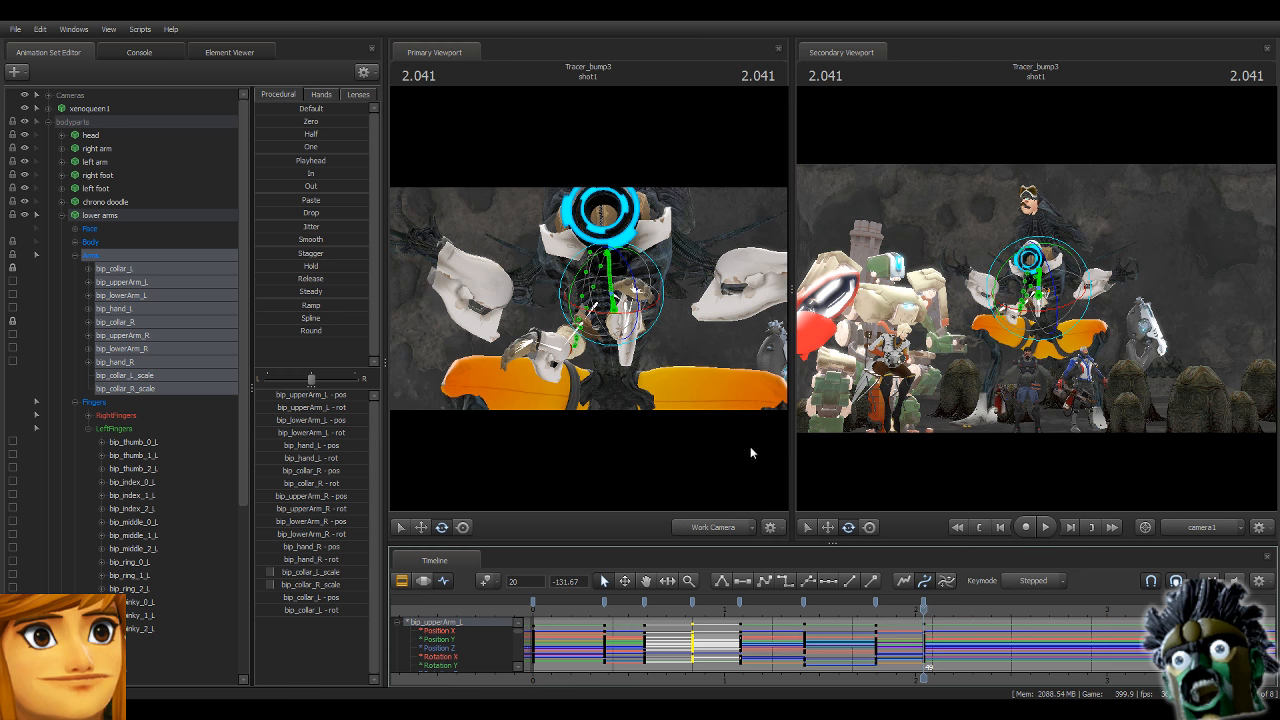
Rotate bip_collar_L, bip_upperArm_L, bip_lowerArm_L and bip_hand_L at 2.041 seconds to raise the left forearm and hand.
key(w)
mouse_move(750, 452)
mouse_down()
mouse_move(750, 500)
mouse_move(775, 500)
mouse_move(740, 460)
mouse_move(750, 450)
mouse_up()
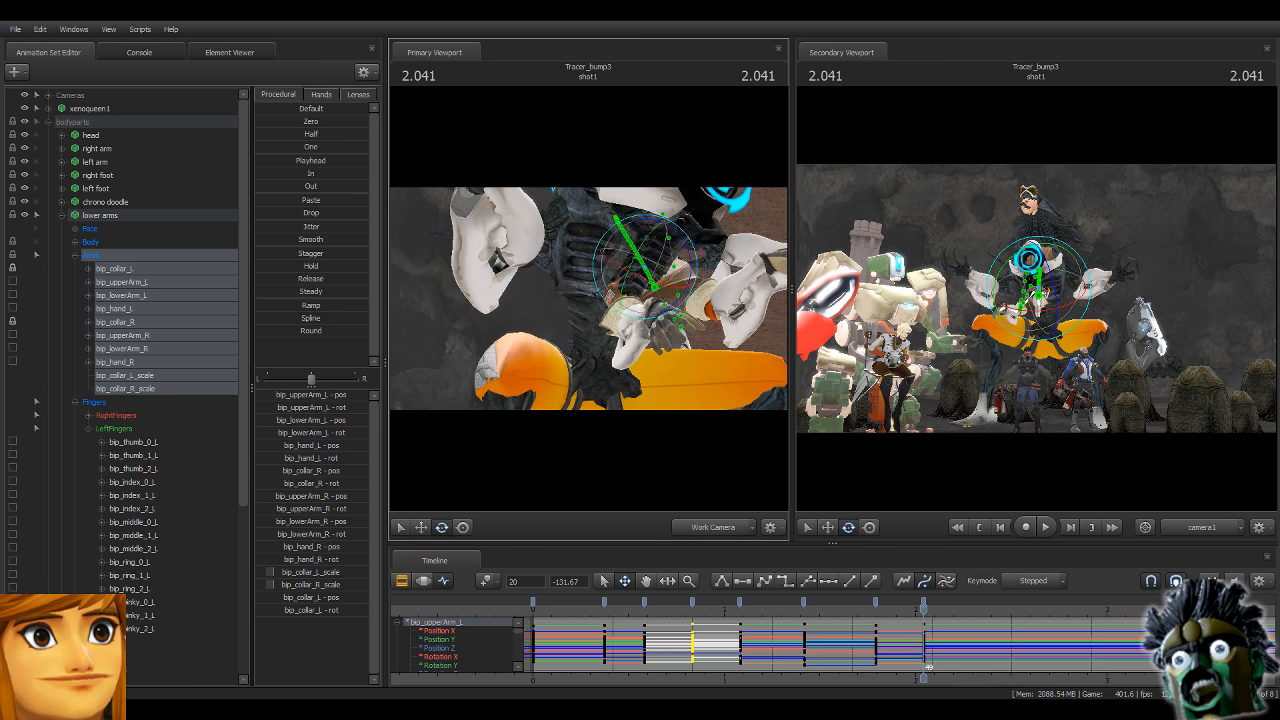
drag(589, 298, 650, 290)
ctrl+click(594, 318)
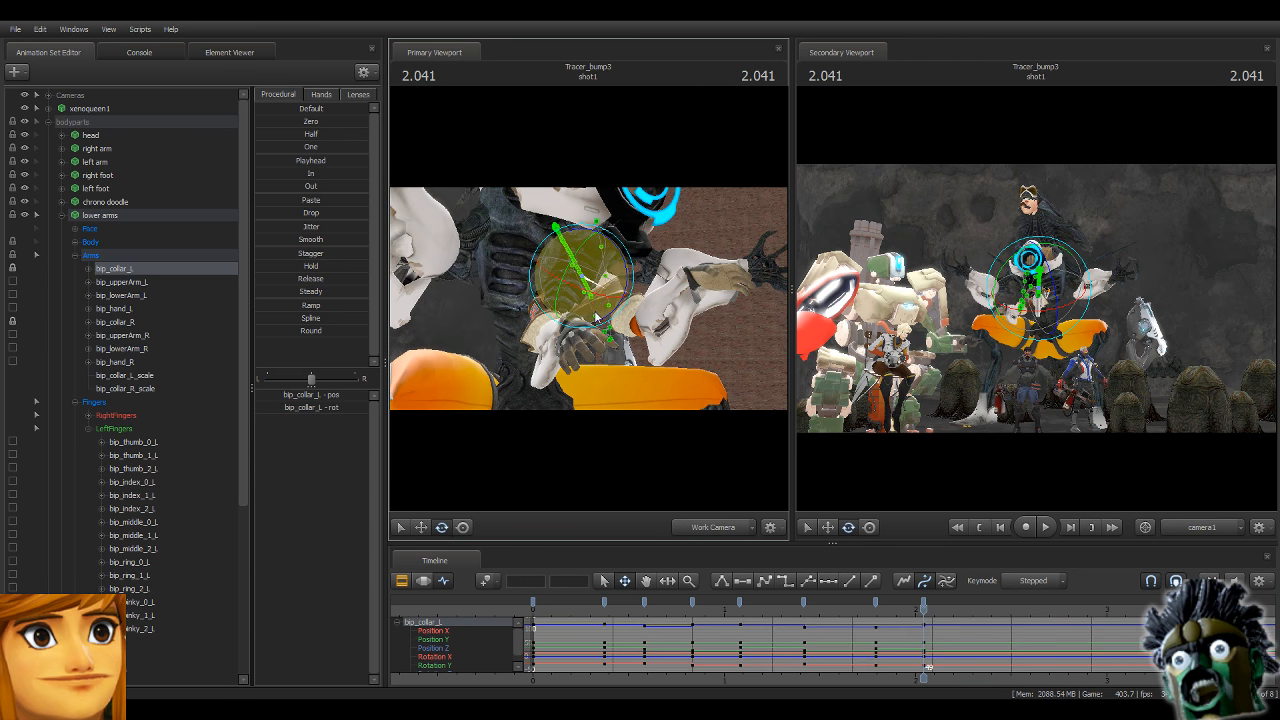
click(623, 300)
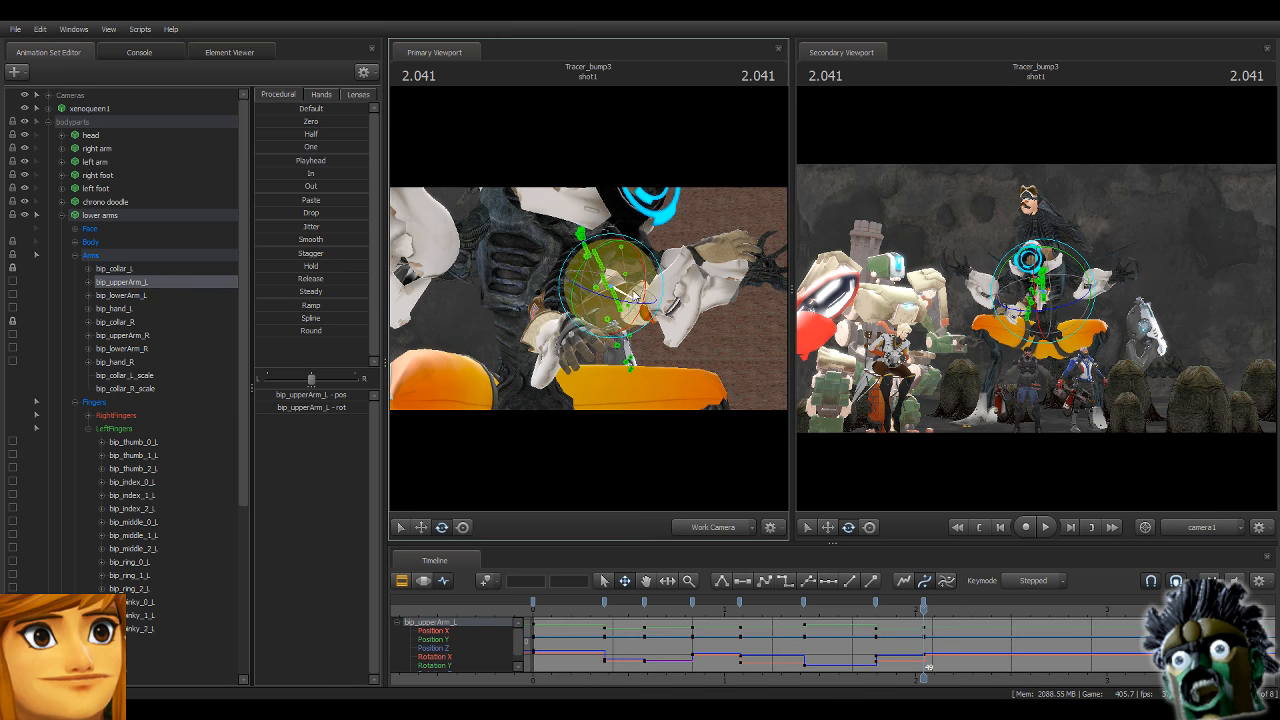
ctrl+click(683, 285)
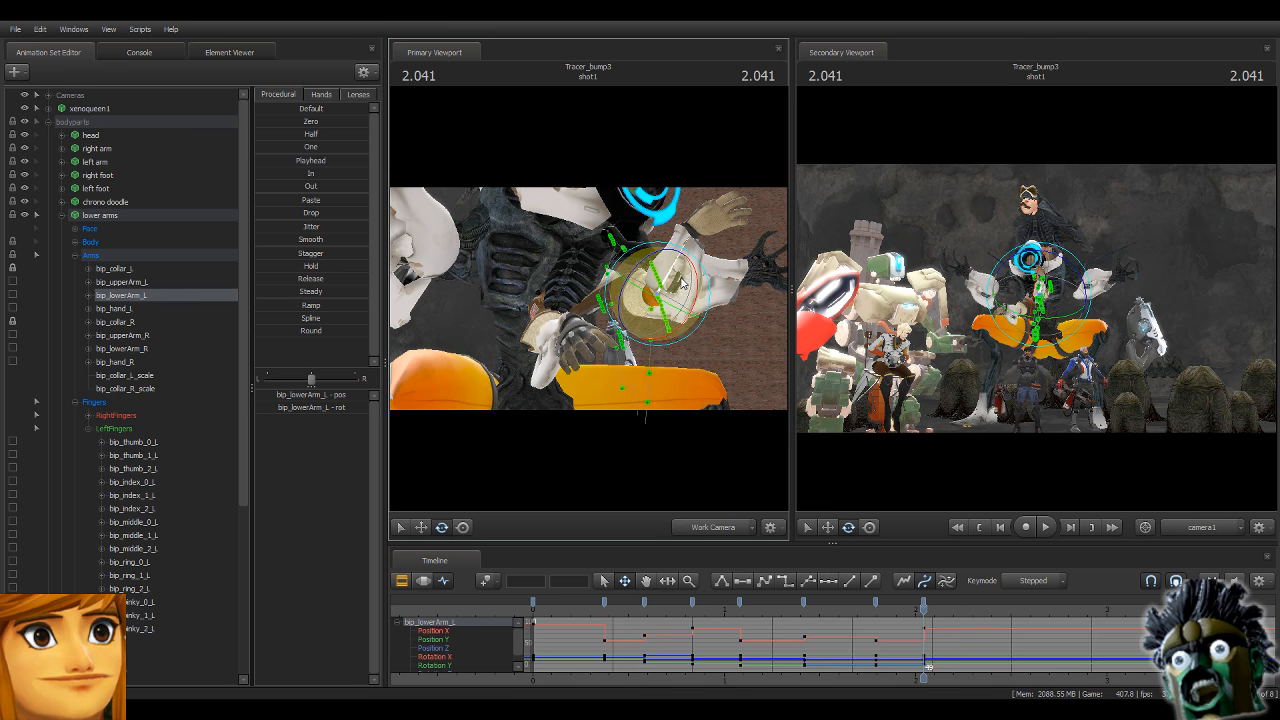
ctrl+click(714, 291)
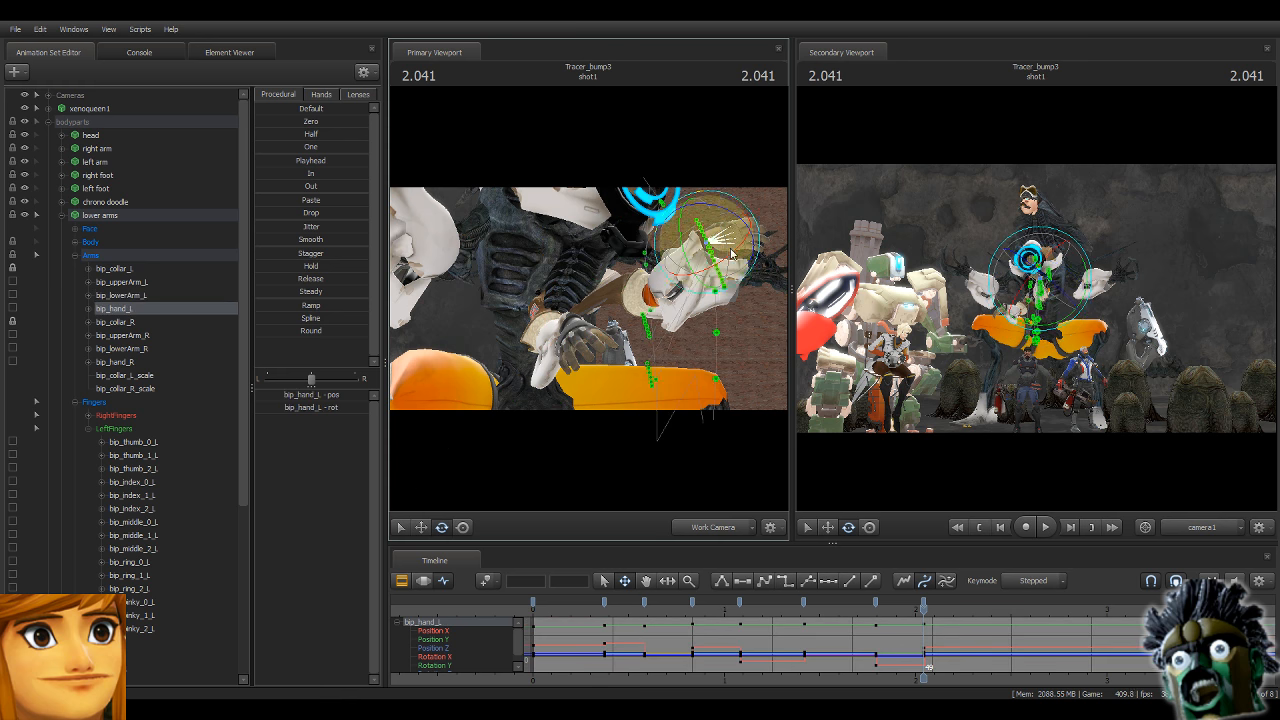
drag(668, 257, 640, 316)
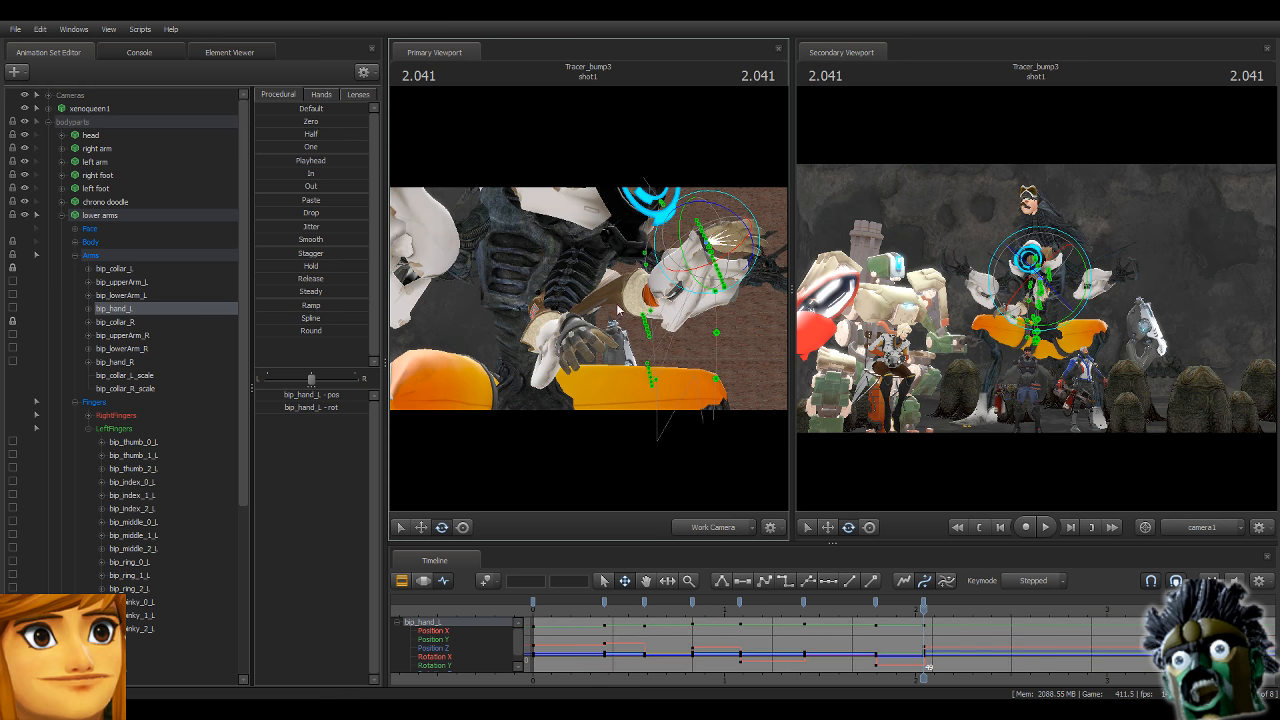
Rotate bip_collar_R, bip_upperArm_R, bip_lowerArm_R and bip_hand_R at 2.041 seconds so the right arm reaches down and outward.
drag(569, 335, 592, 312)
ctrl+click(619, 286)
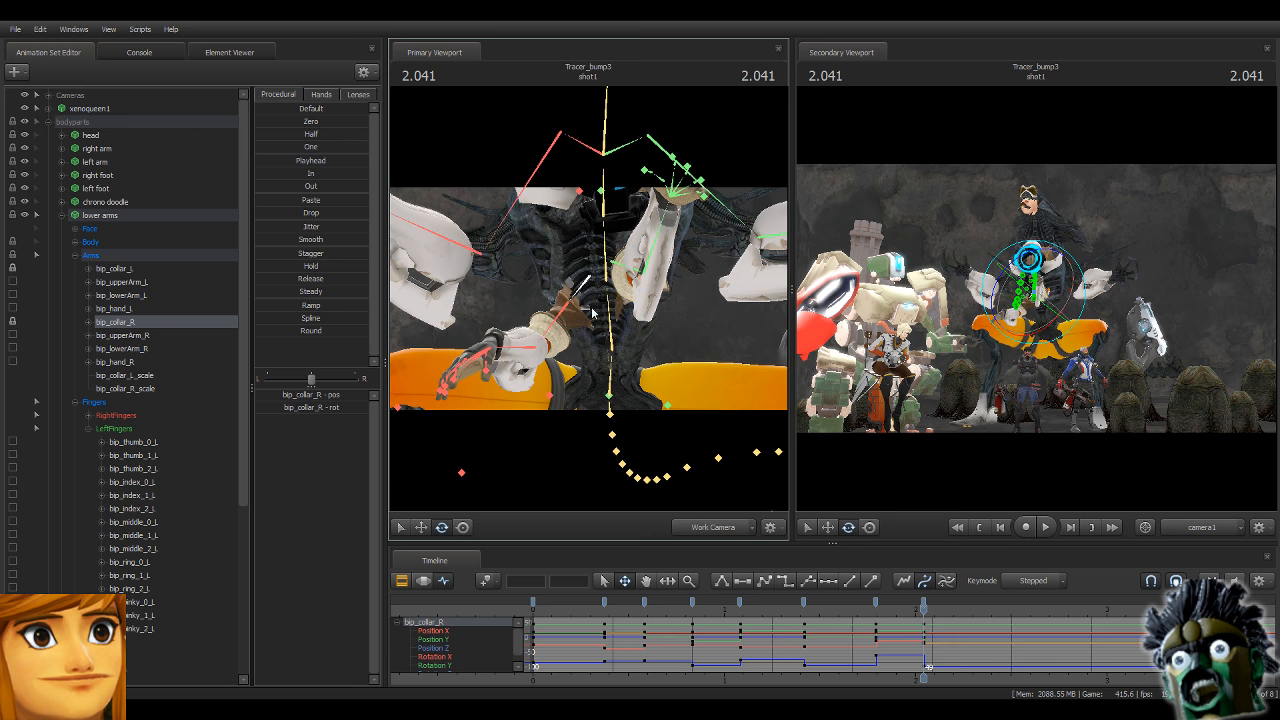
ctrl+click(564, 316)
drag(530, 343, 588, 300)
ctrl+click(535, 362)
ctrl+click(533, 358)
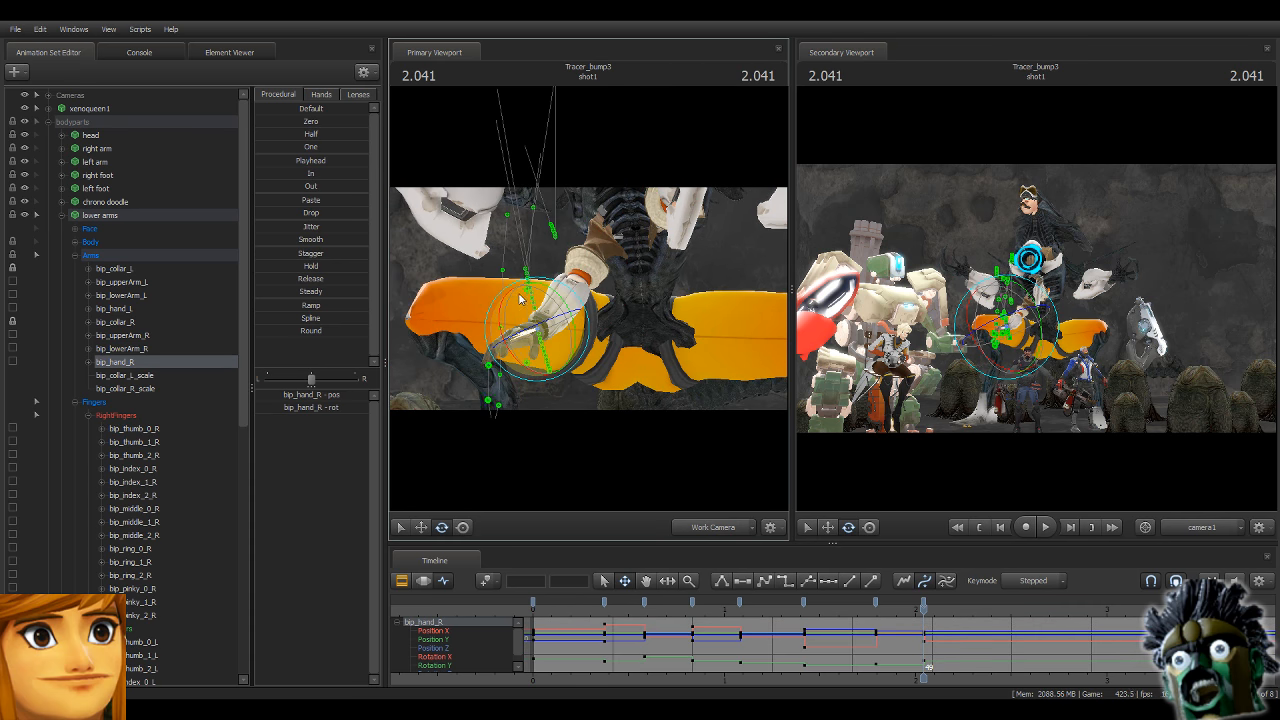
drag(519, 295, 540, 278)
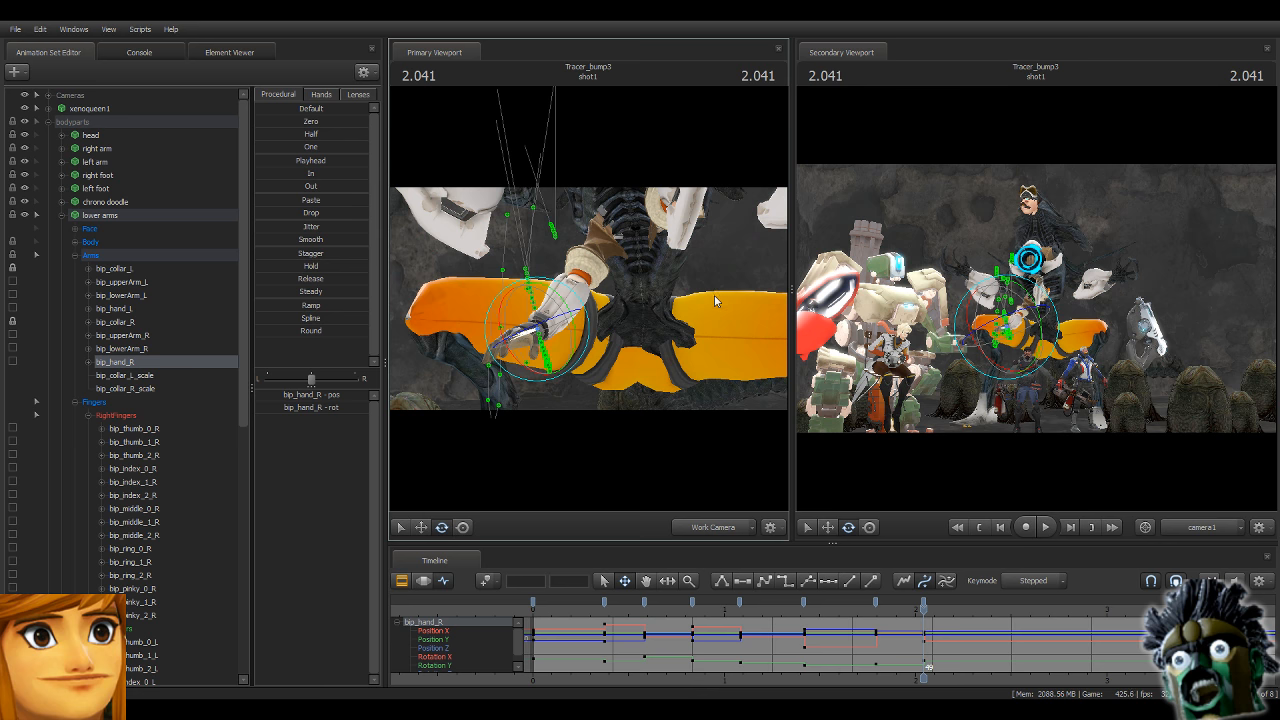
drag(714, 295, 630, 298)
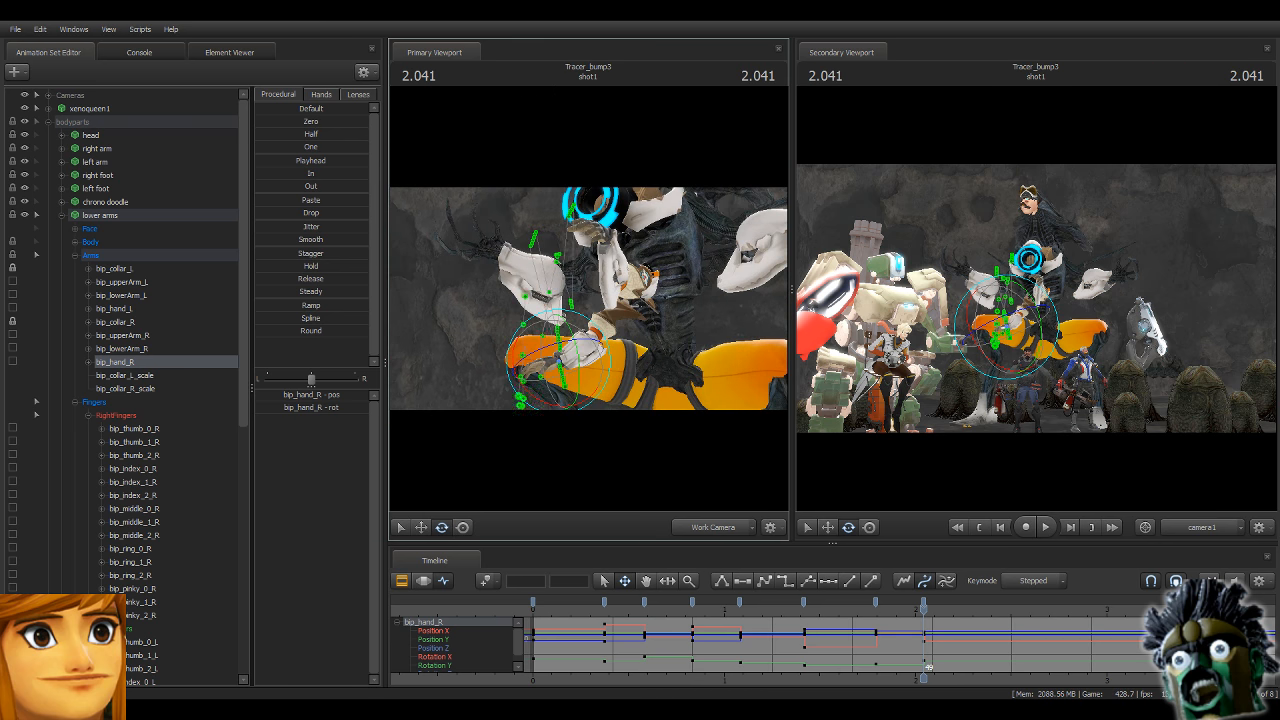
Go to 2.375 seconds and rotate bip_collar_L to swing the left arm downward.
click(148, 255)
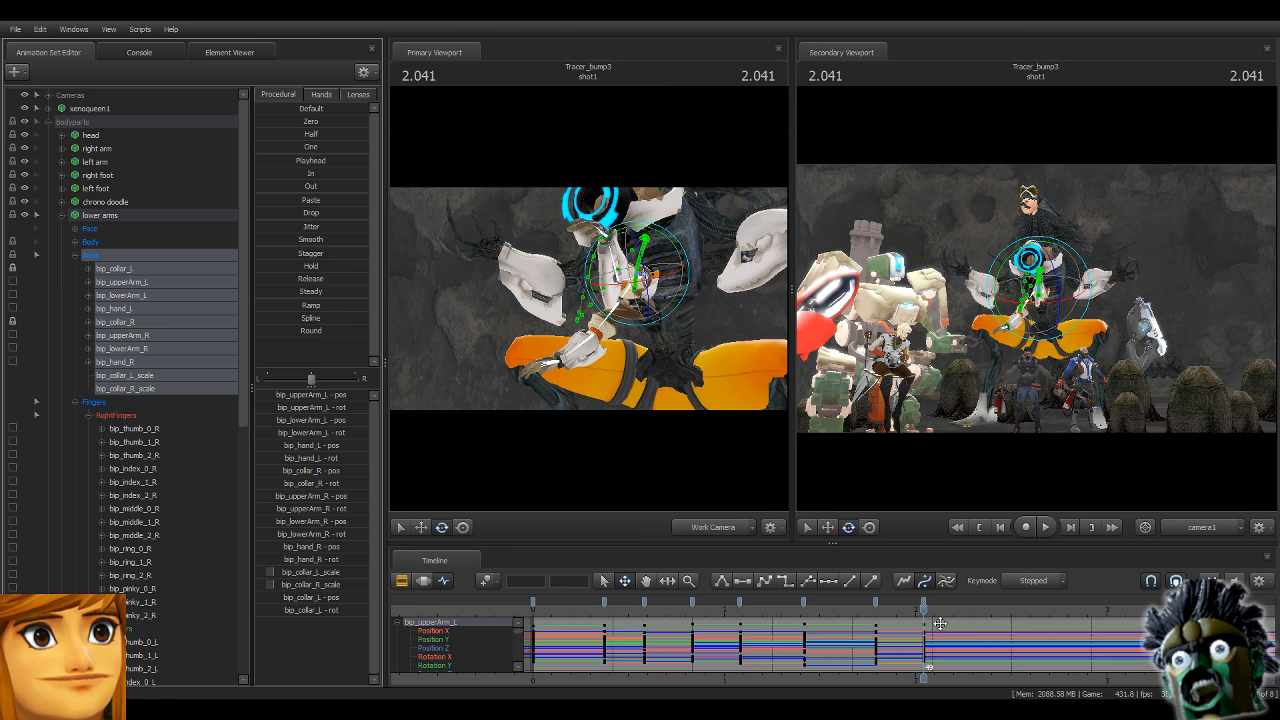
drag(919, 609, 988, 620)
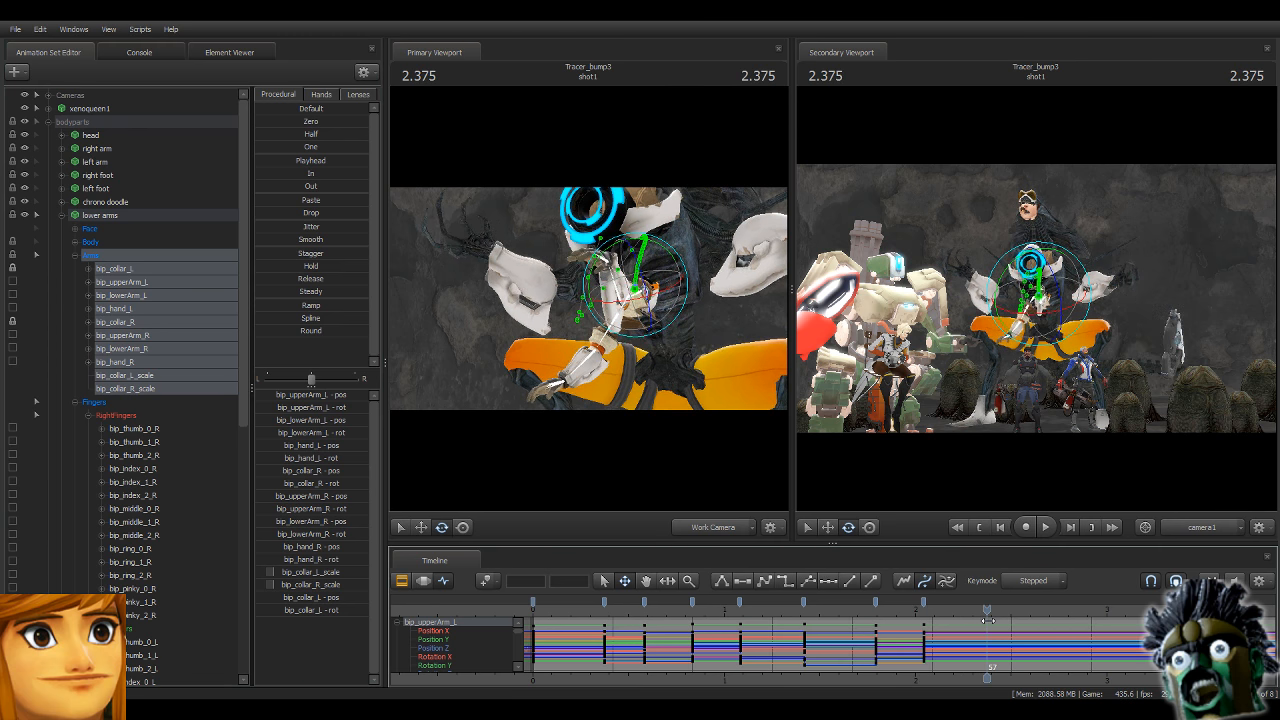
drag(689, 368, 640, 262)
key(ctrl)
click(670, 285)
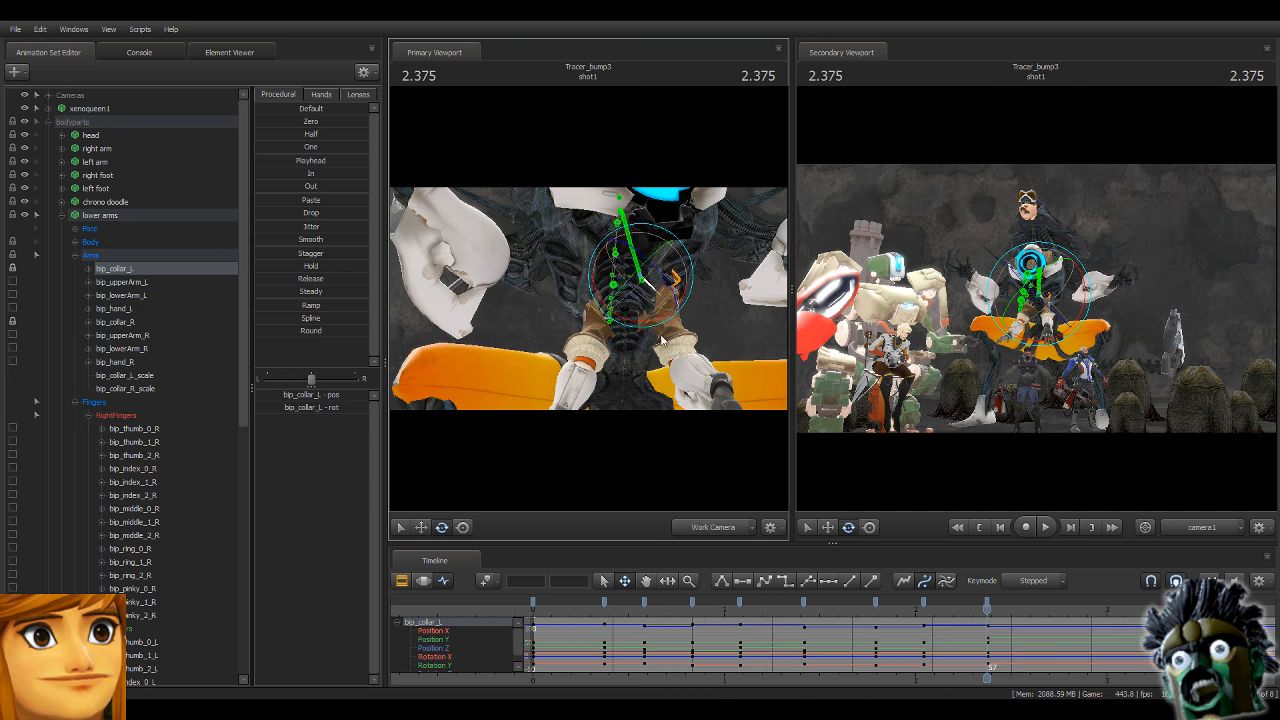
Rotate bip_upperArm_L, bip_lowerArm_L and bip_hand_L at 2.375 seconds so the left arm hangs straight down.
key(ctrl)
ctrl+click(665, 318)
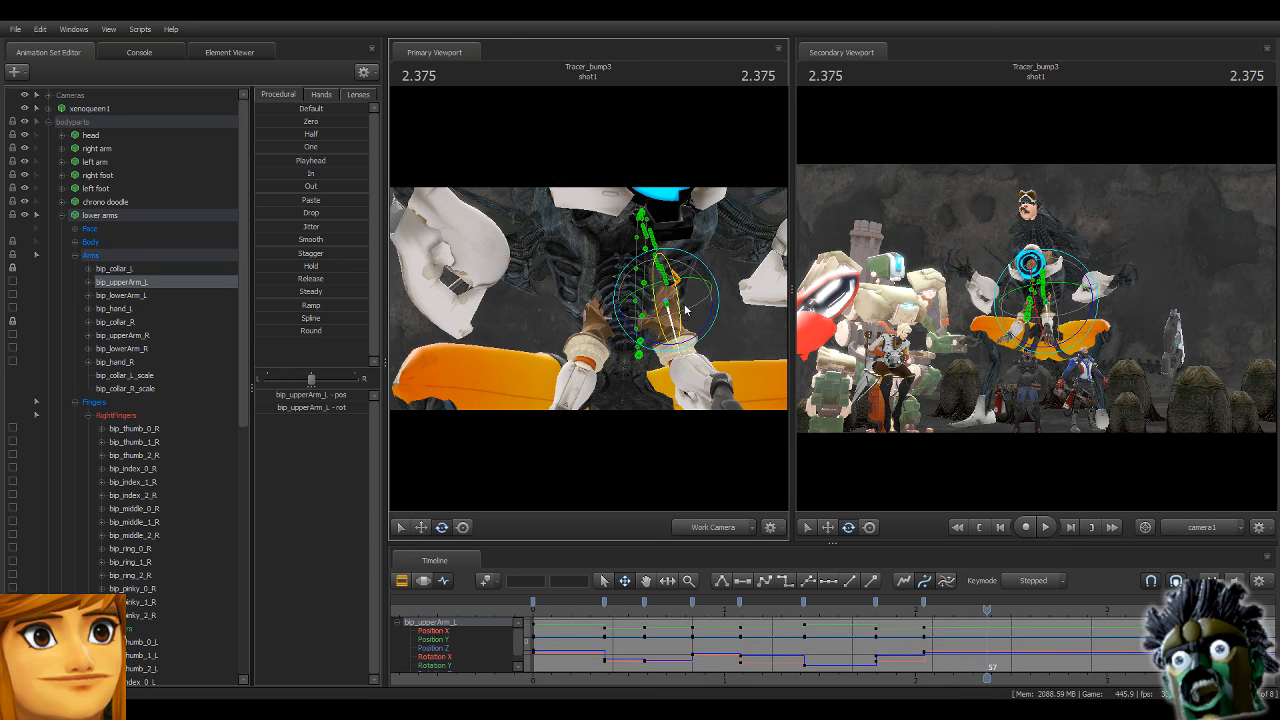
drag(637, 323, 694, 322)
mouse_move(640, 354)
mouse_down()
mouse_move(640, 374)
mouse_move(676, 366)
mouse_move(630, 368)
mouse_up()
ctrl+click(664, 357)
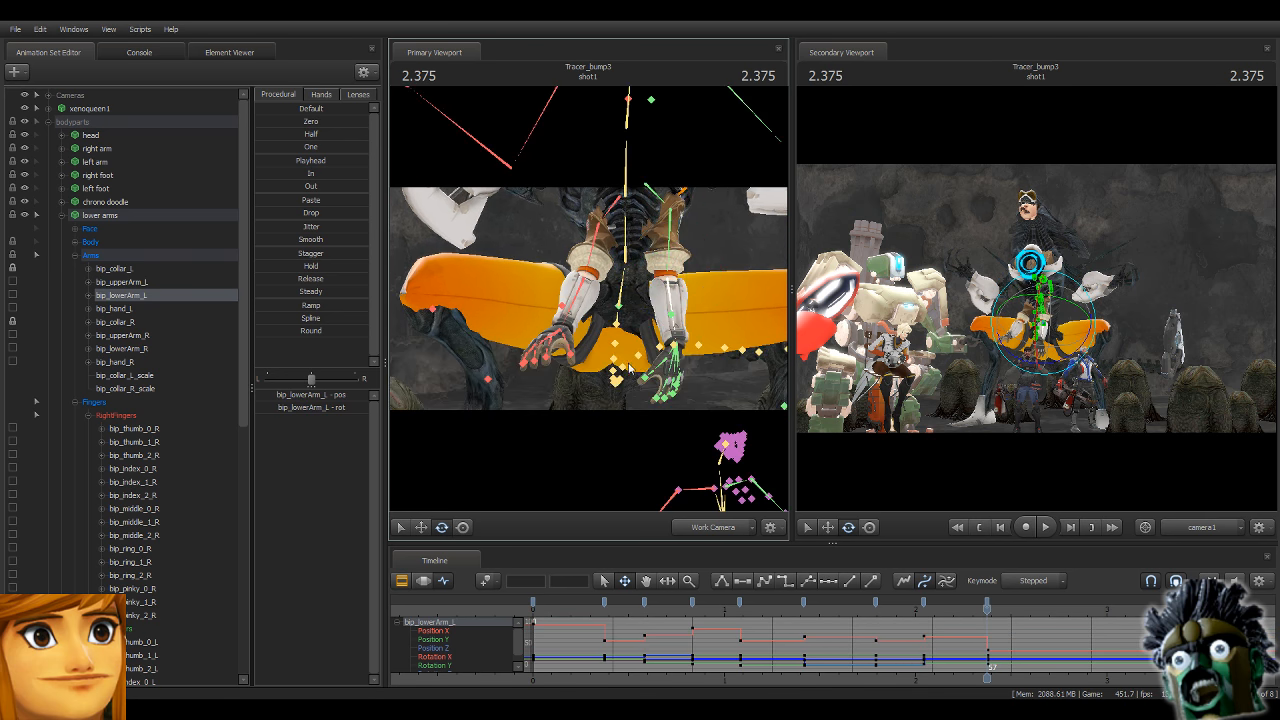
ctrl+click(677, 366)
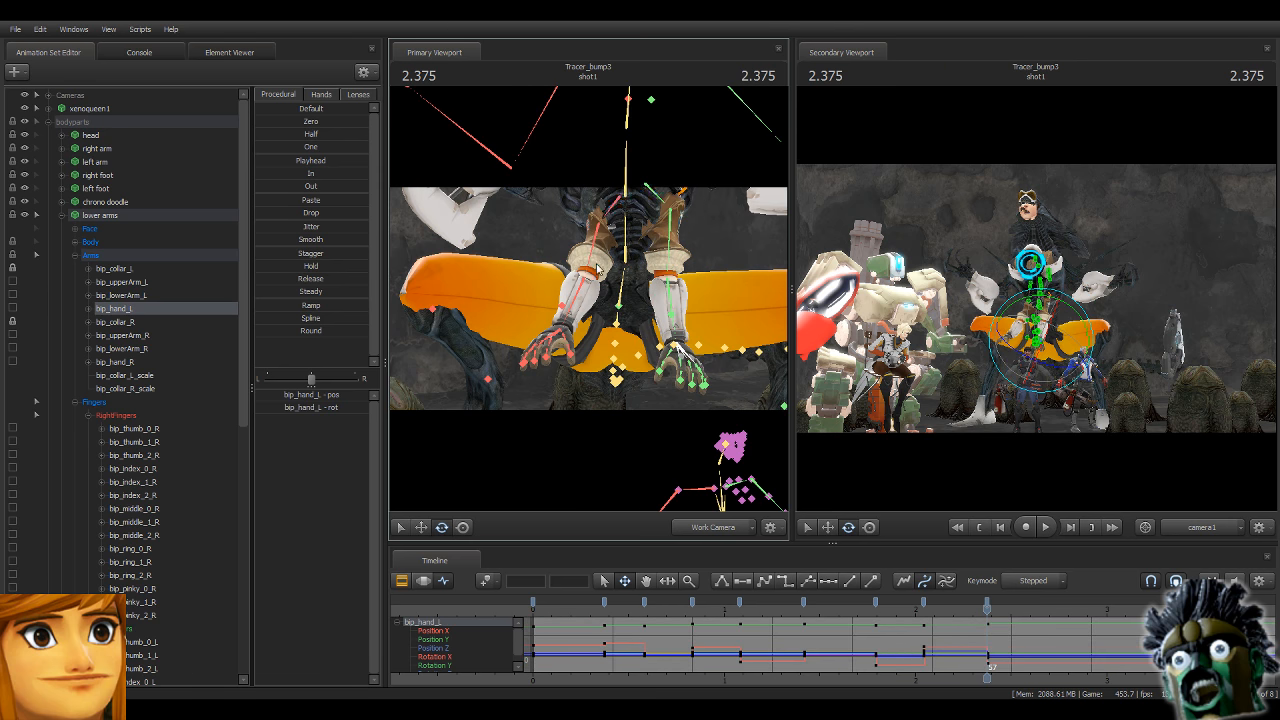
Rotate bip_collar_R, bip_upperArm_R, bip_lowerArm_R and bip_hand_R at 2.375 seconds to raise the right arm sideways.
ctrl+click(606, 212)
drag(590, 340, 588, 300)
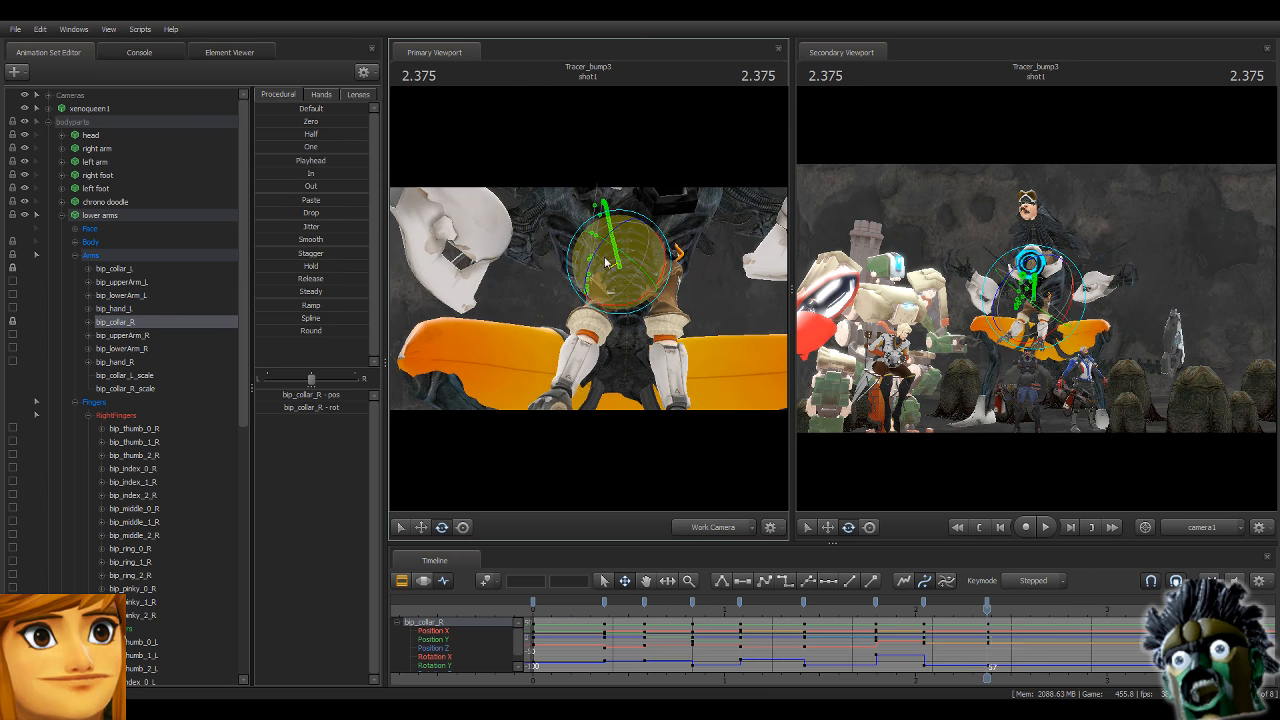
ctrl+click(570, 310)
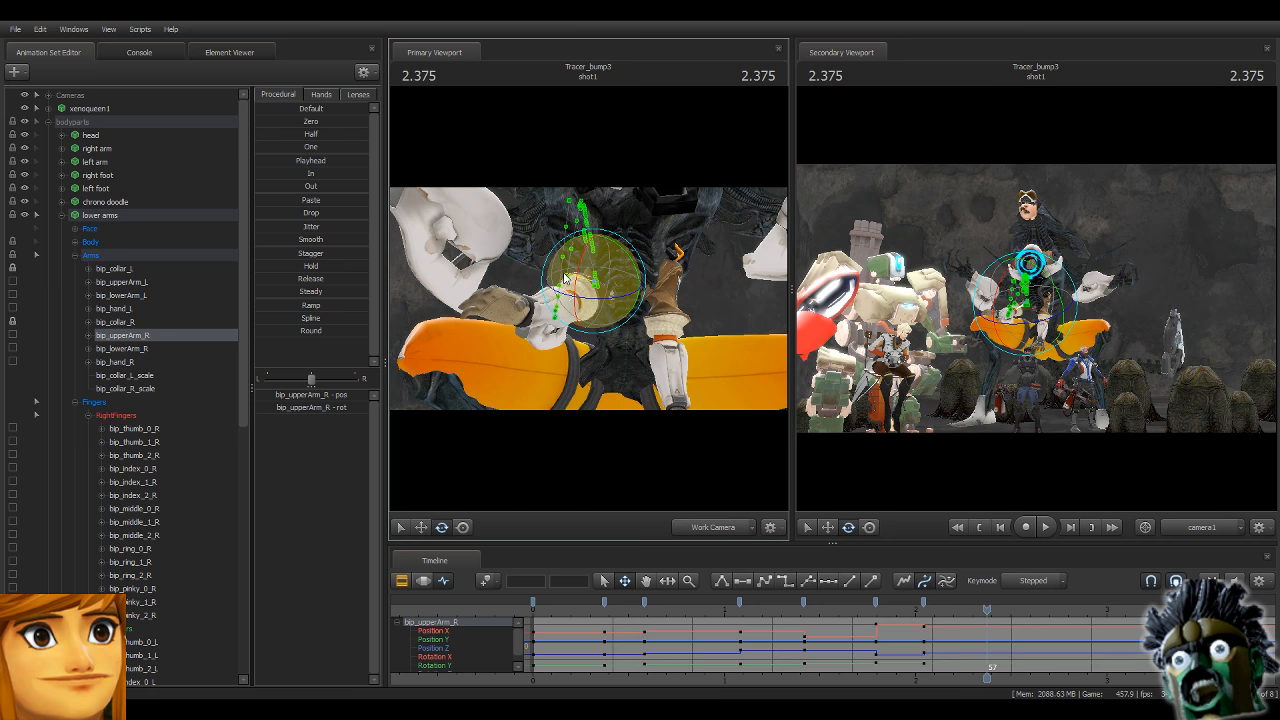
key(ctrl)
ctrl+click(556, 263)
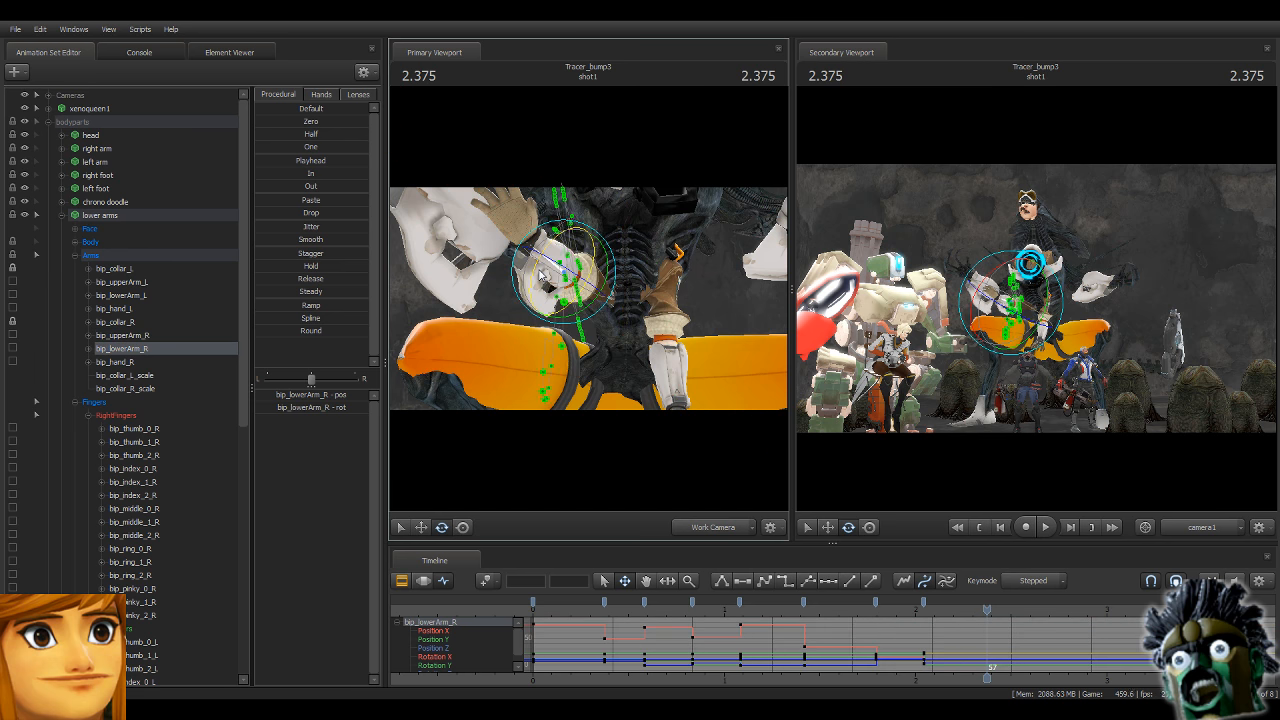
drag(532, 245, 486, 326)
key(ctrl)
ctrl+click(508, 273)
key(ctrl)
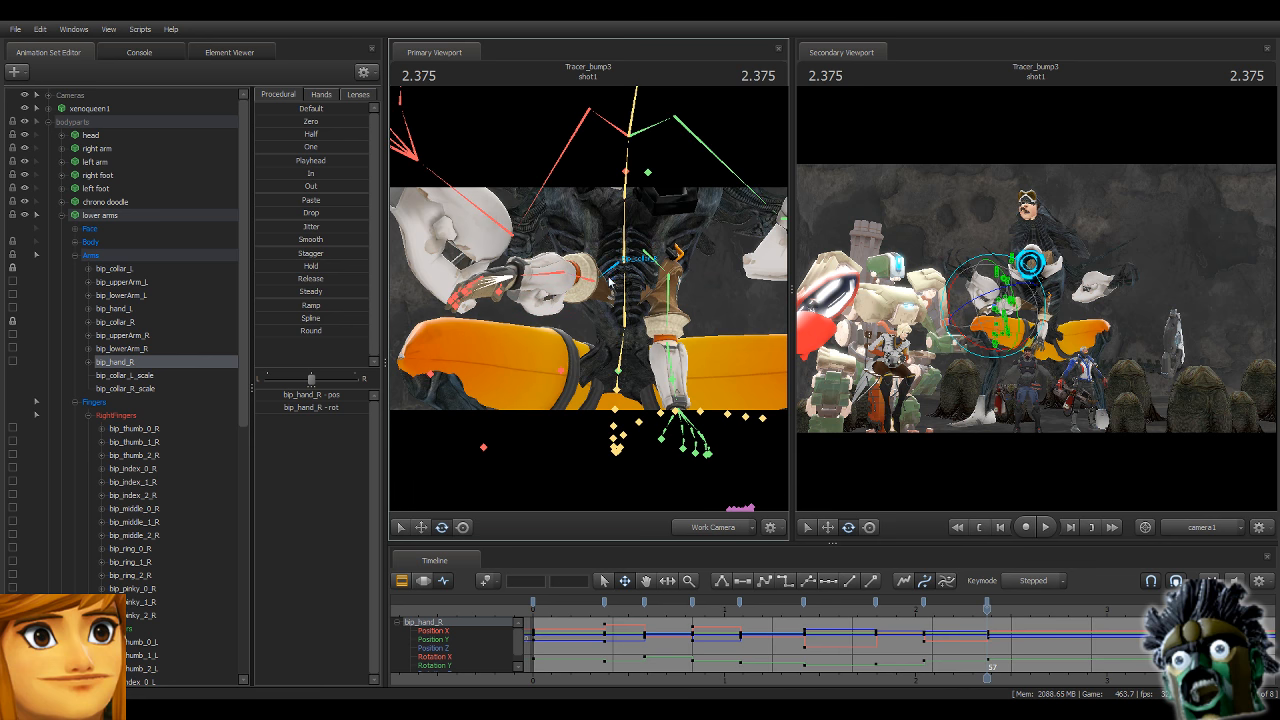
Refine the right arm's pose at 2.375 seconds from the collar to bip_hand_R, lifting the forearm and hand higher.
ctrl+click(609, 278)
drag(602, 276, 506, 270)
ctrl+click(571, 250)
ctrl+click(528, 240)
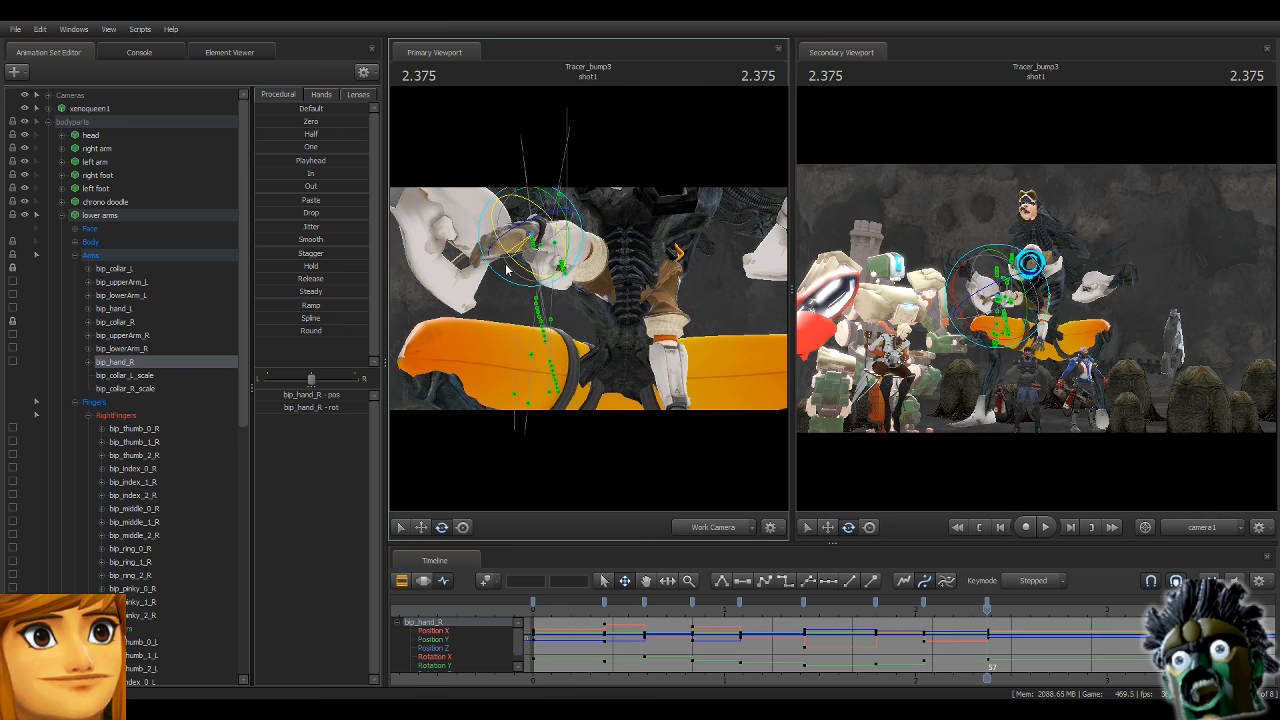
Rotate bip_lowerArm_L and adjust bip_collar_L at 2.375 seconds so the left forearm and hand swing forward.
drag(620, 314, 660, 382)
ctrl+click(608, 262)
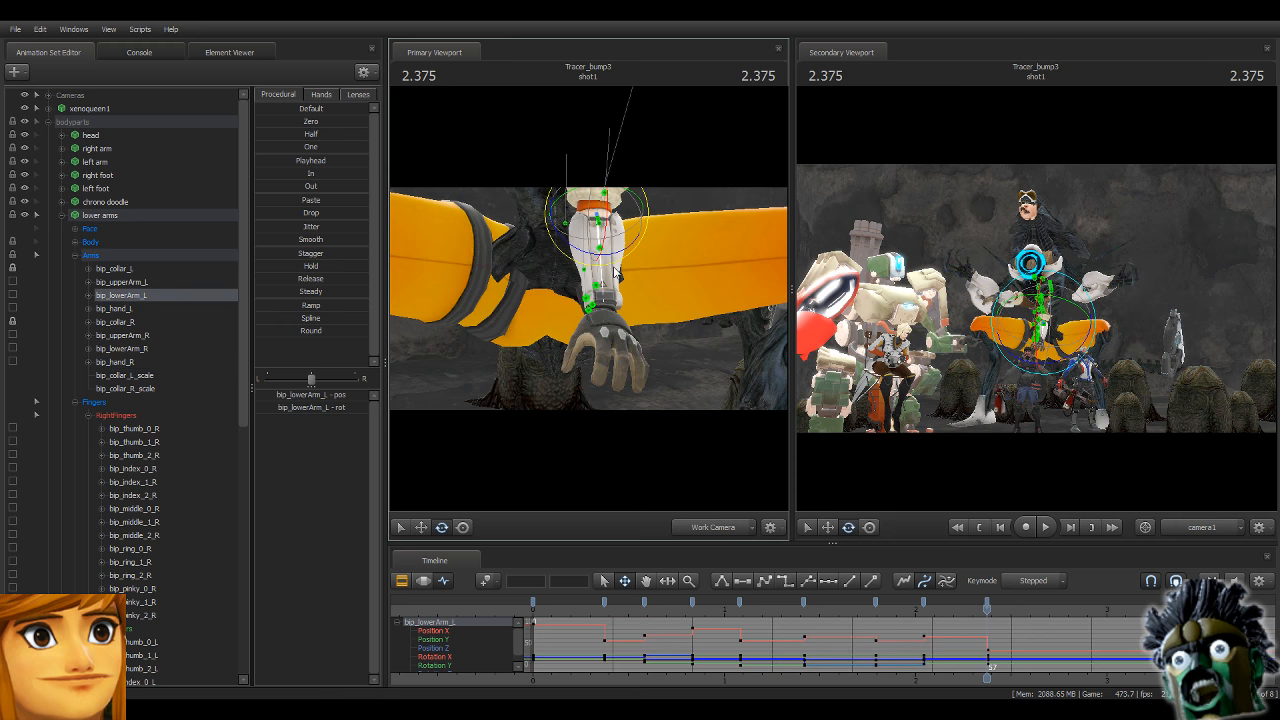
drag(600, 230, 610, 211)
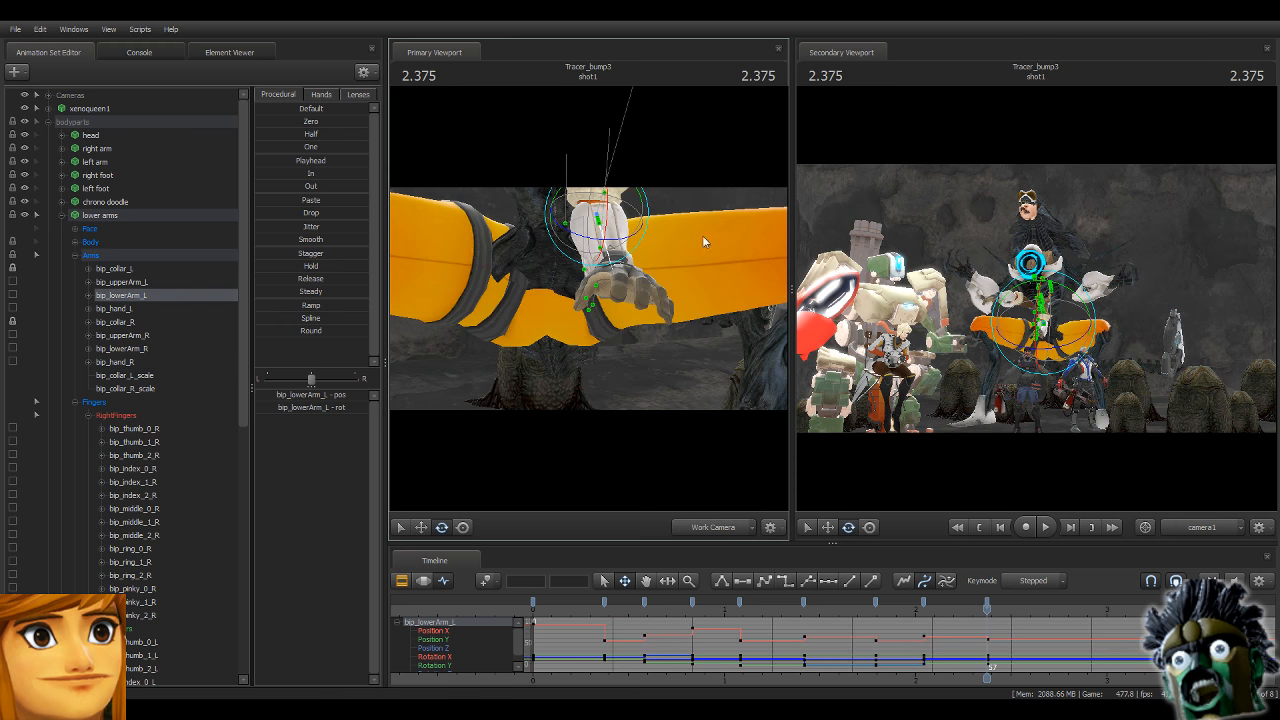
drag(703, 242, 668, 172)
ctrl+click(614, 162)
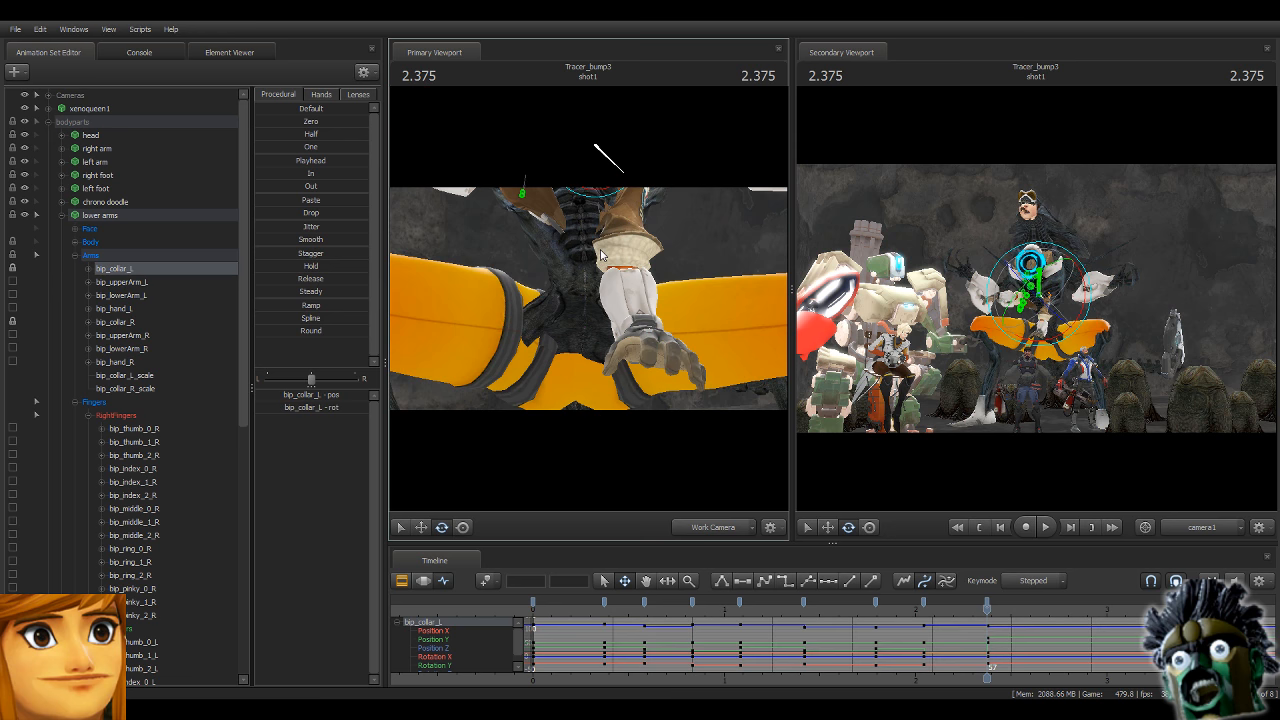
middle_drag(600, 249, 582, 275)
mouse_move(585, 200)
mouse_down()
mouse_move(588, 216)
mouse_move(585, 200)
mouse_up()
alt+right_drag(620, 260, 590, 300)
middle_drag(691, 505, 737, 495)
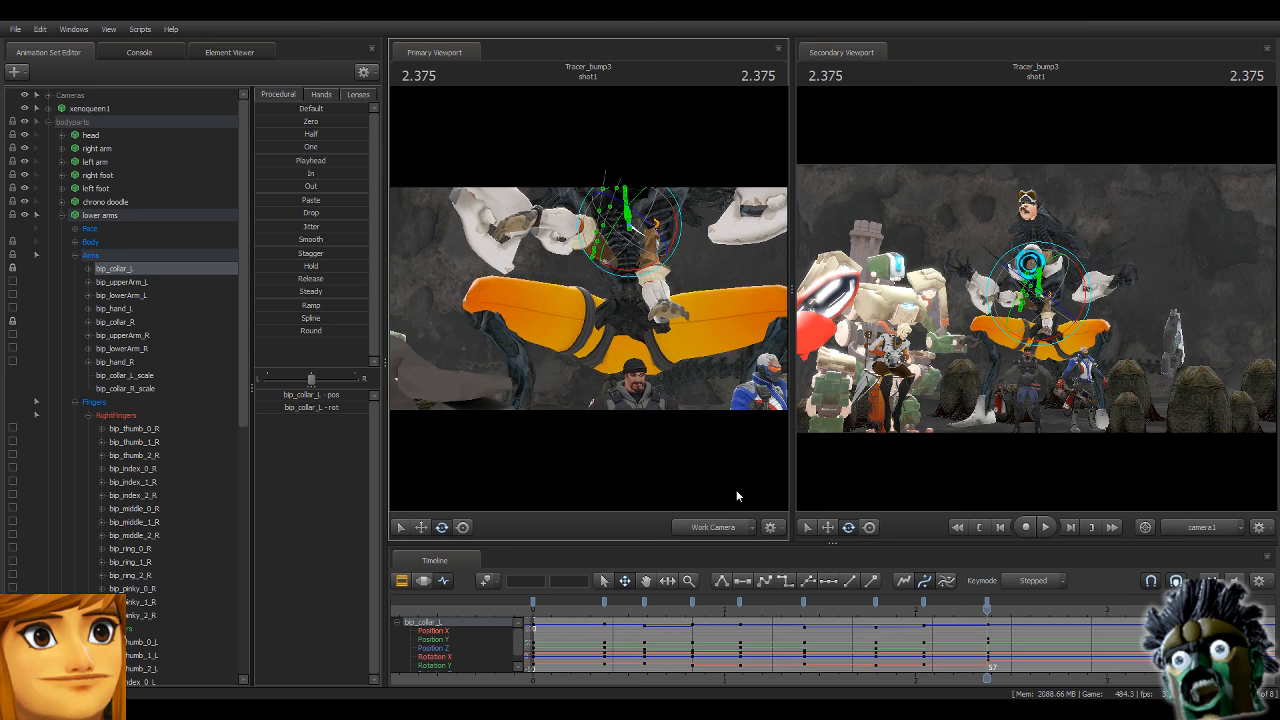
Go to 2.666 seconds and rotate bip_collar_R to swing the right arm downward.
click(158, 257)
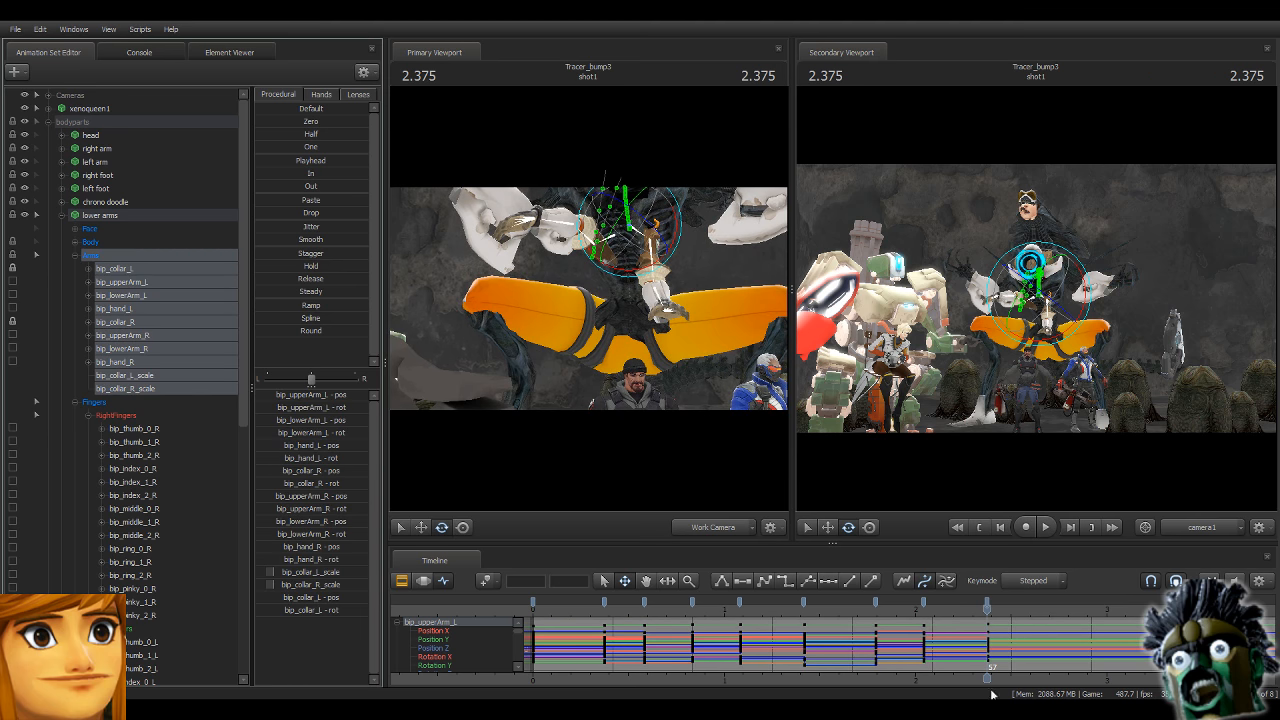
drag(985, 677, 684, 677)
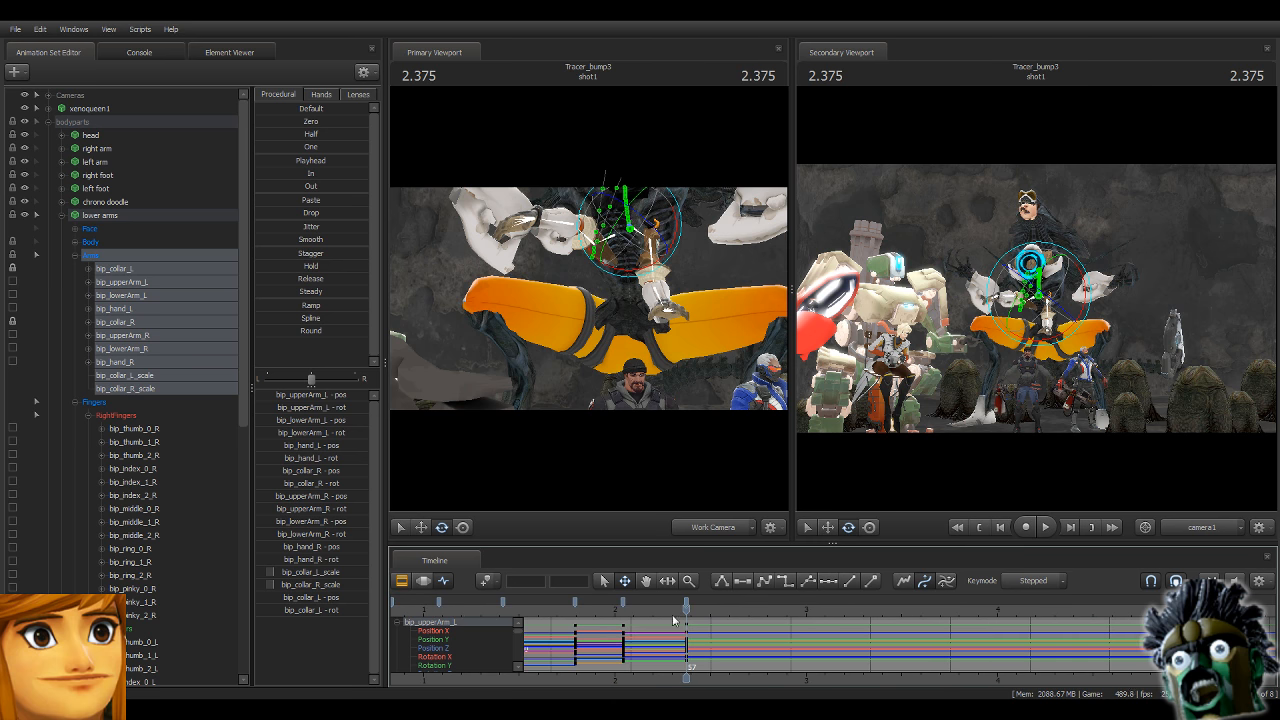
drag(688, 607, 744, 619)
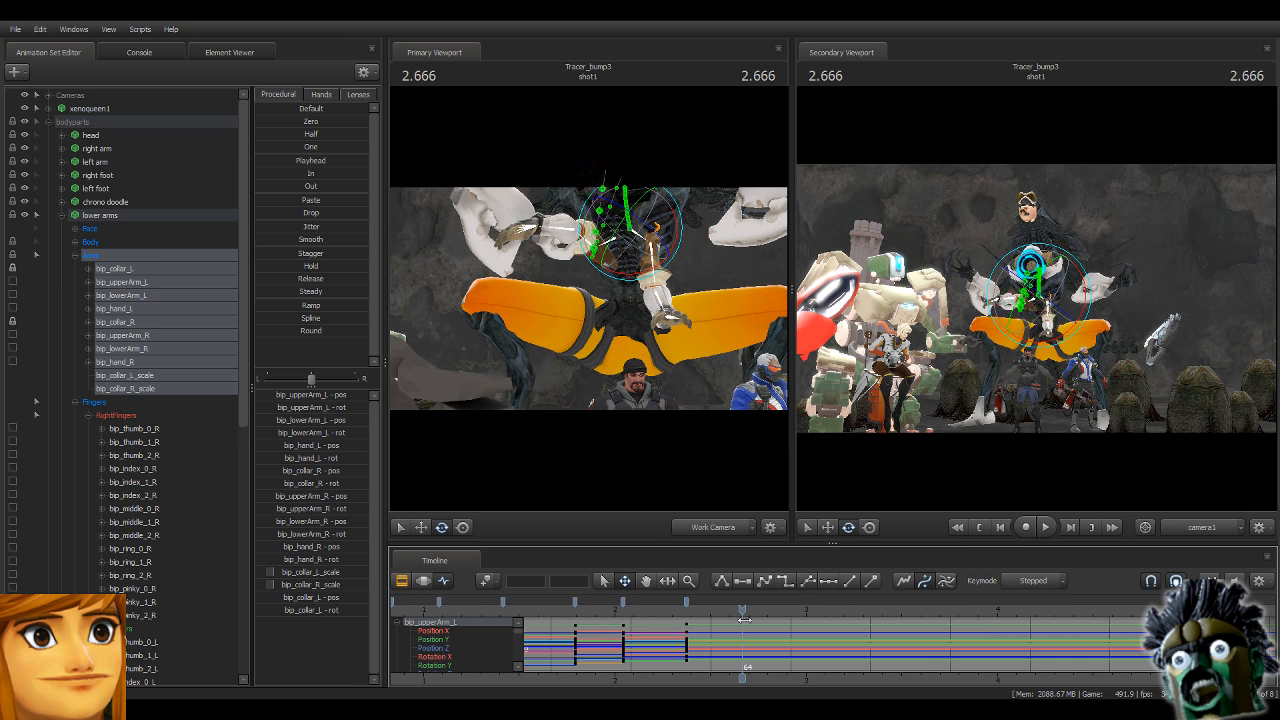
drag(673, 350, 640, 260)
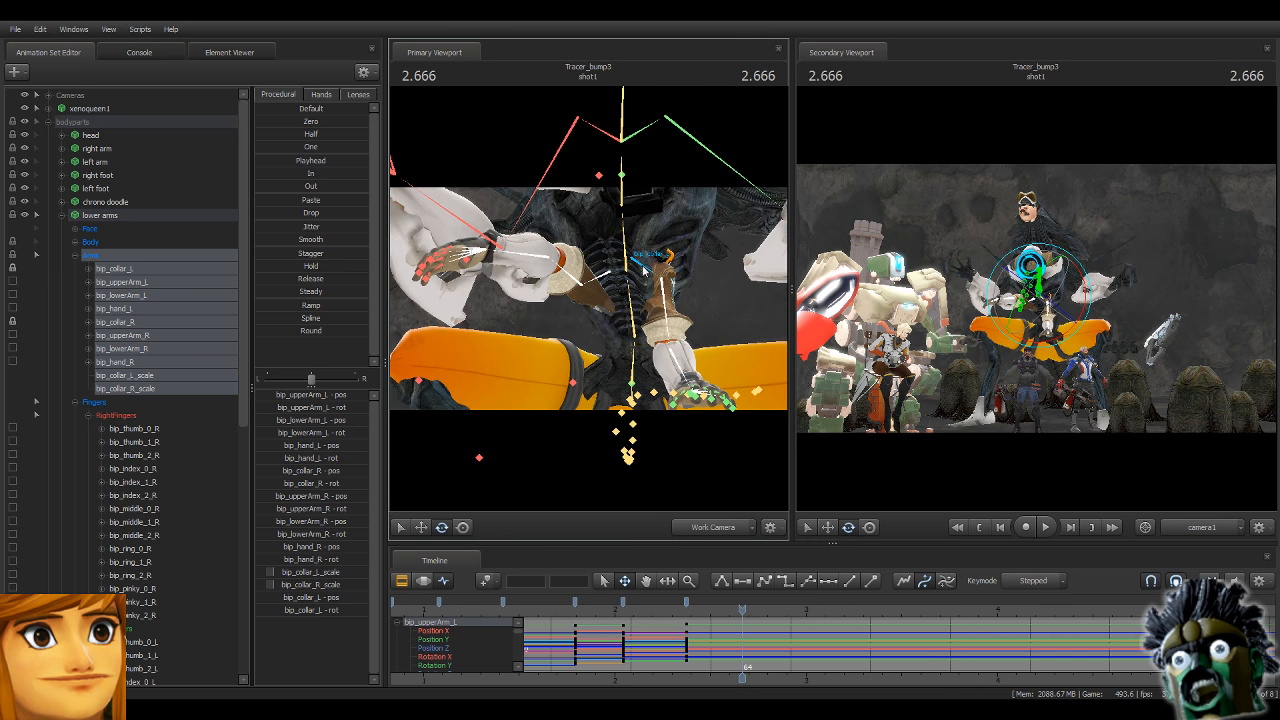
ctrl+click(608, 275)
key(e)
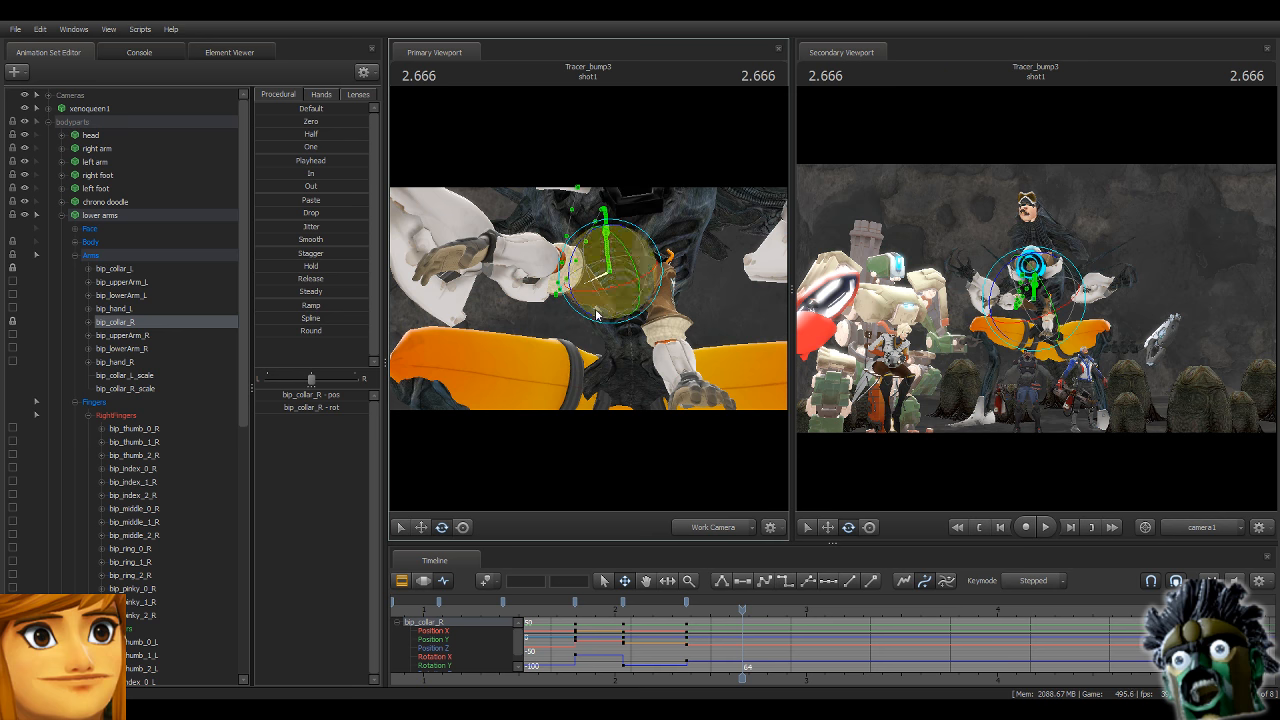
drag(590, 268, 593, 297)
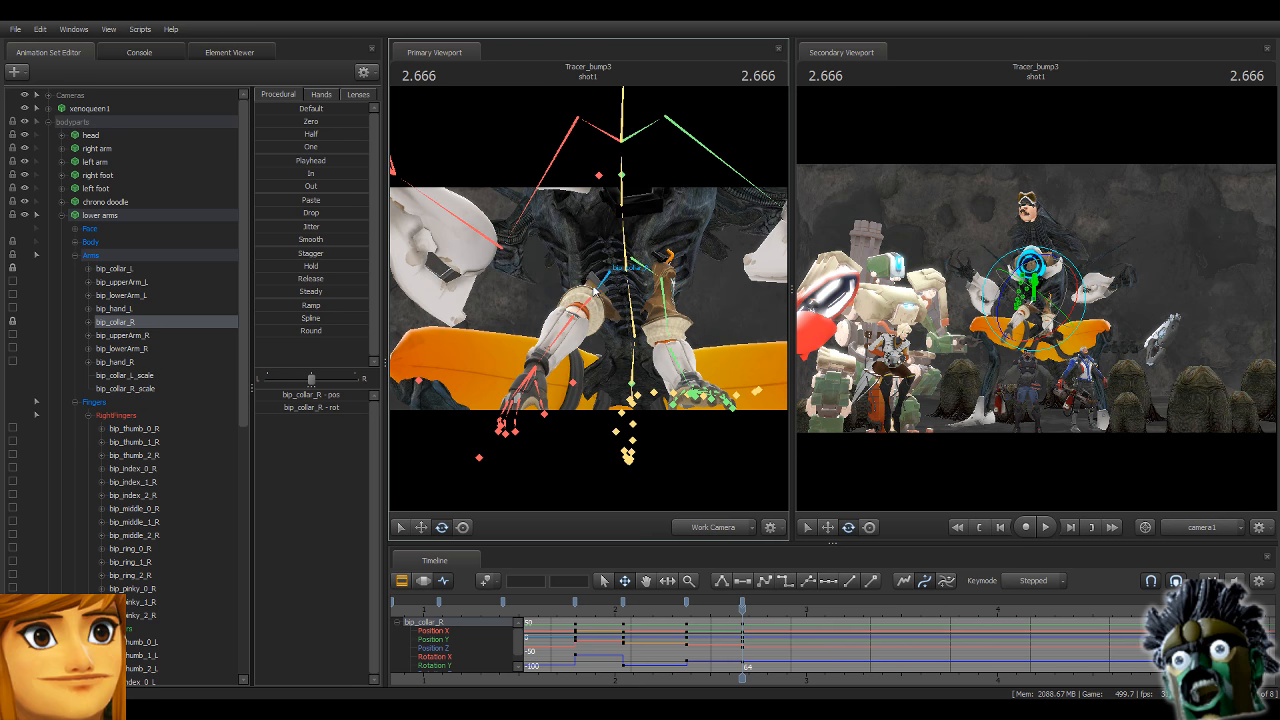
Rotate bip_upperArm_R, bip_lowerArm_R and bip_hand_R at 2.666 seconds so the right arm points down with the hand turned outward.
click(585, 313)
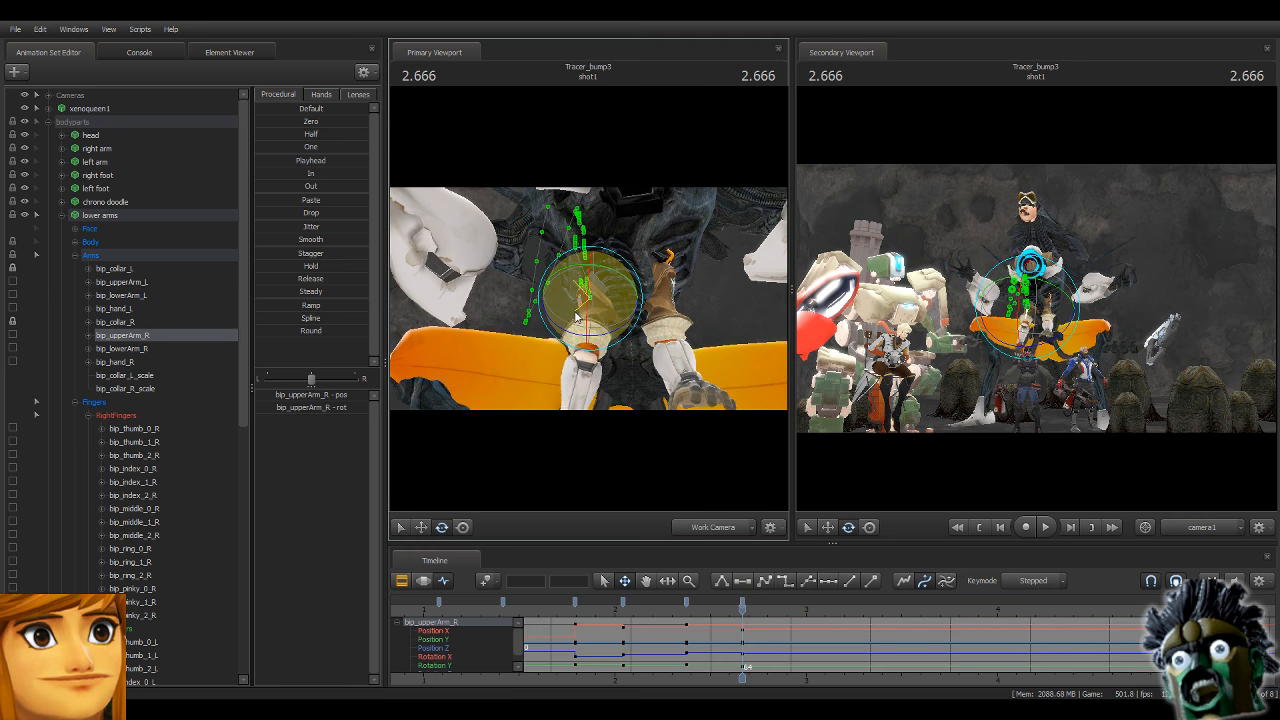
drag(575, 326, 588, 373)
click(578, 388)
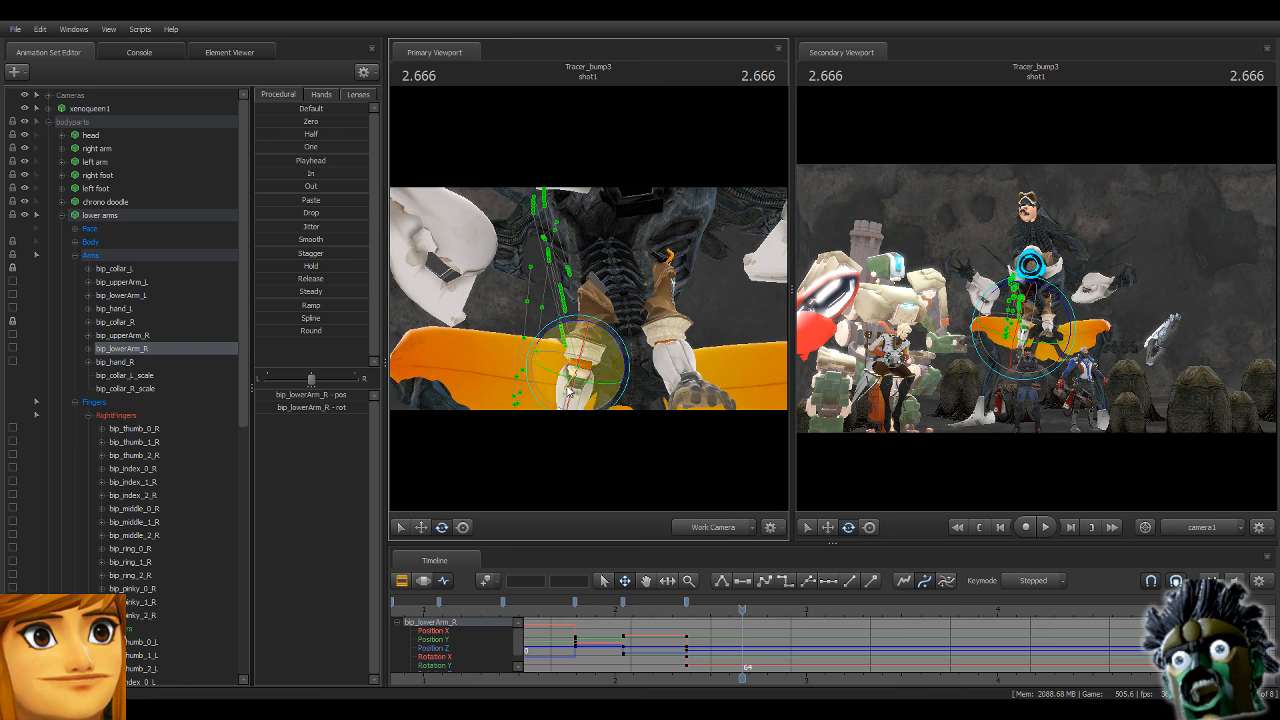
drag(569, 354, 548, 392)
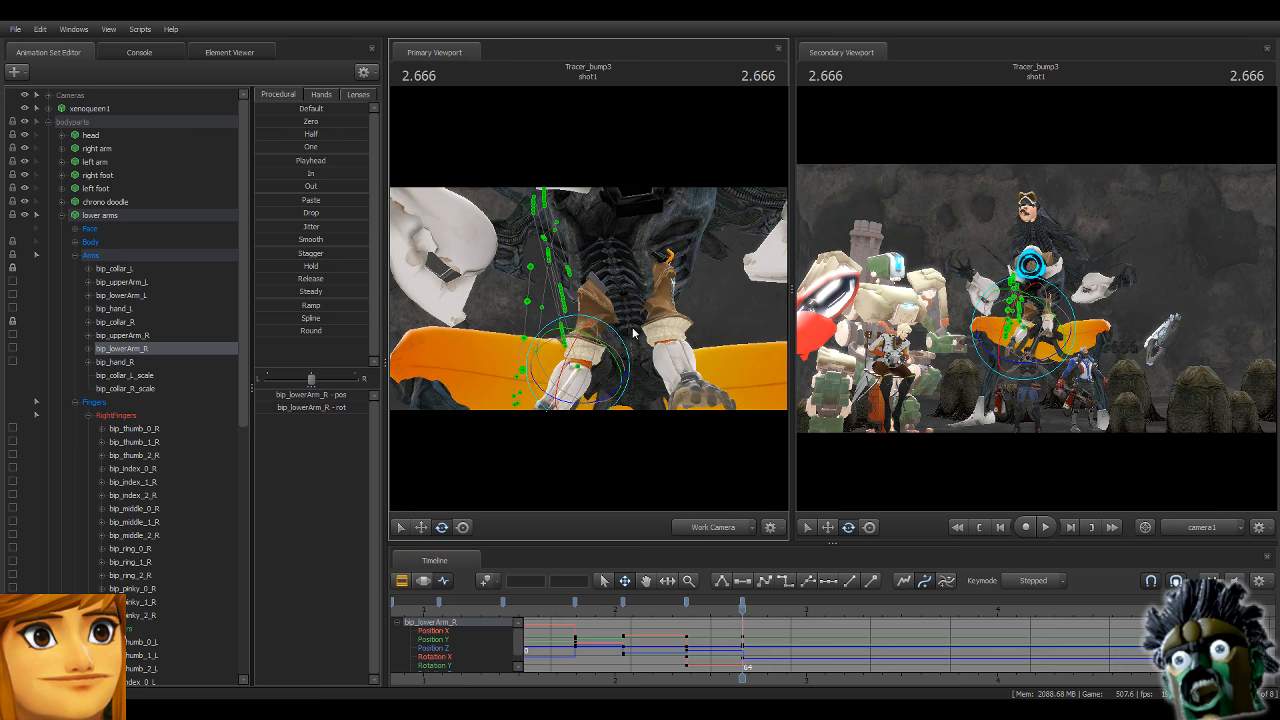
middle_drag(548, 392, 542, 360)
ctrl+click(539, 360)
drag(513, 359, 533, 312)
Rotate the left arm at 2.666 seconds from bip_collar_L down to bip_hand_L so it swings outward with the forearm bent forward.
ctrl+click(630, 188)
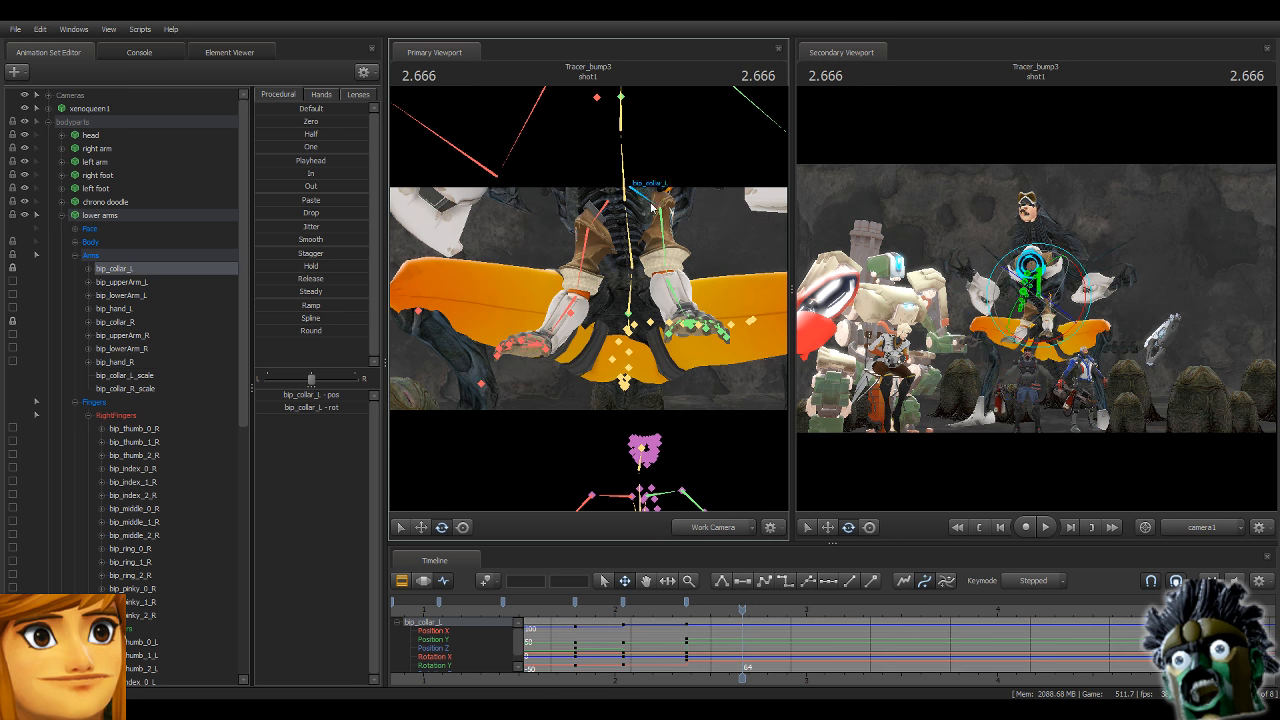
middle_drag(620, 215, 589, 304)
drag(607, 291, 697, 344)
ctrl+click(636, 272)
ctrl+click(676, 266)
ctrl+click(727, 292)
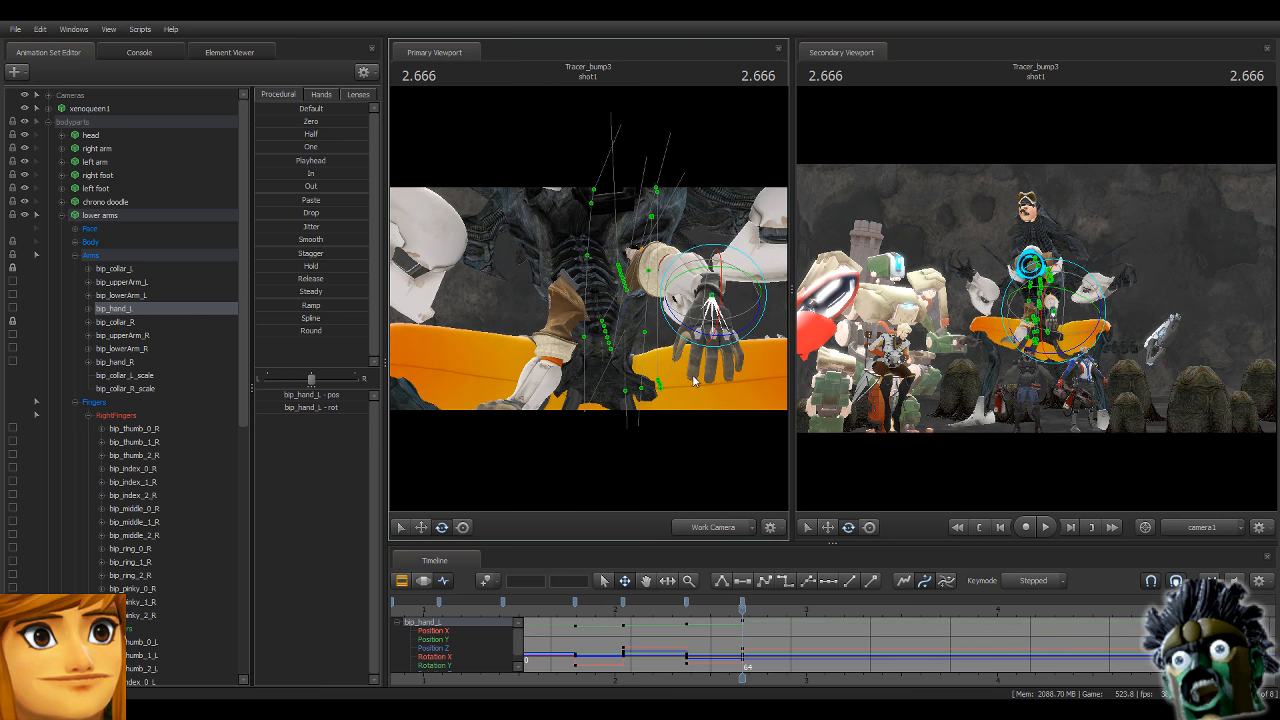
Refine bip_upperArm_L and bip_hand_L at 2.666 seconds, raising the left forearm and hand higher.
ctrl+click(655, 276)
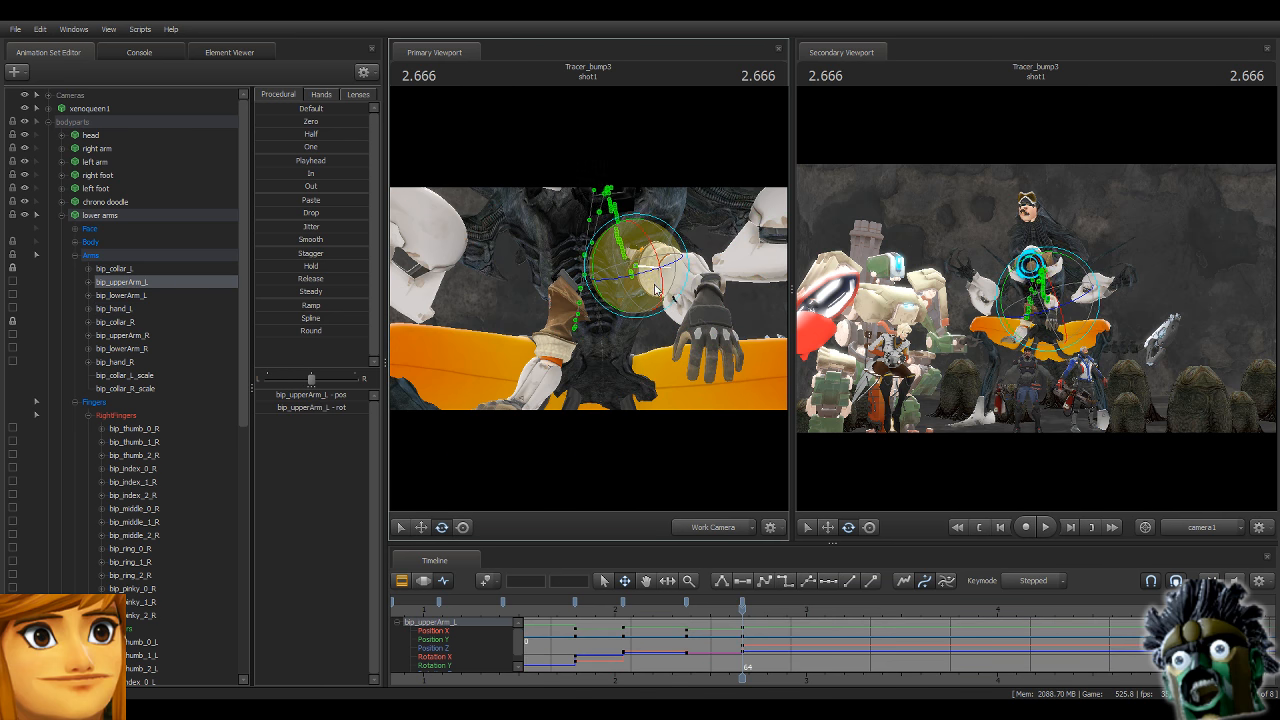
drag(657, 289, 654, 281)
key(ctrl)
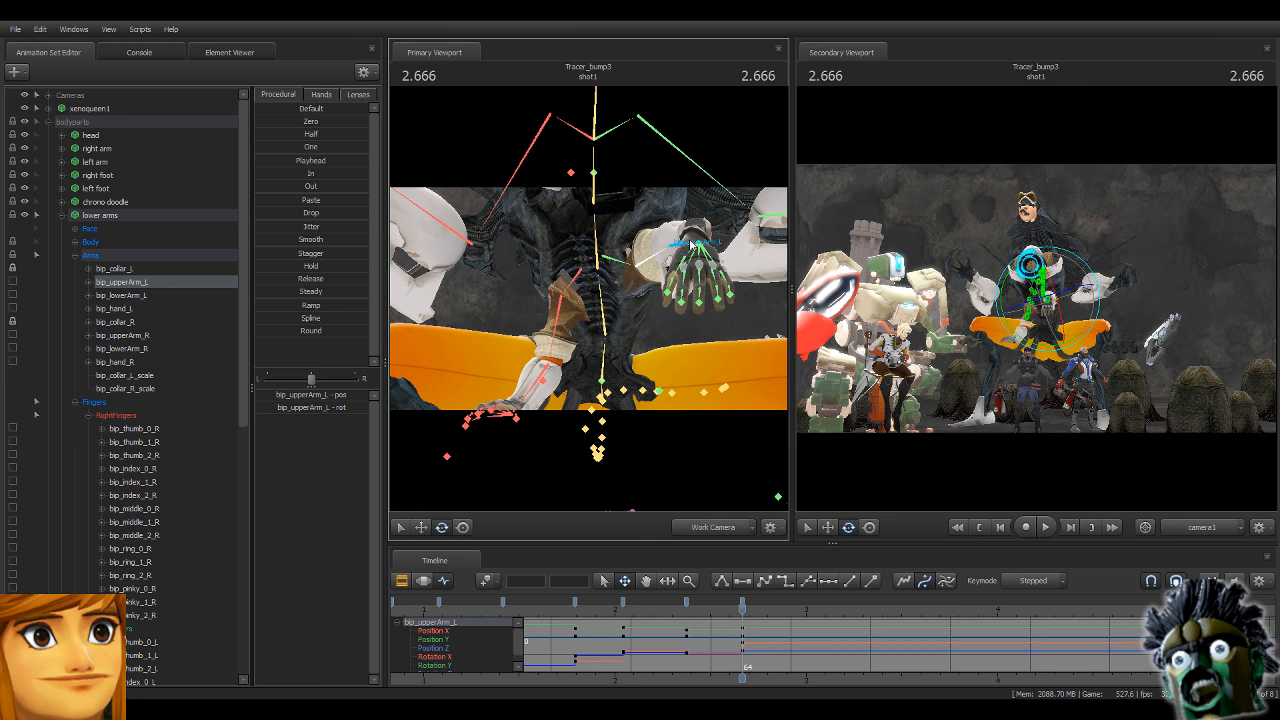
ctrl+click(699, 256)
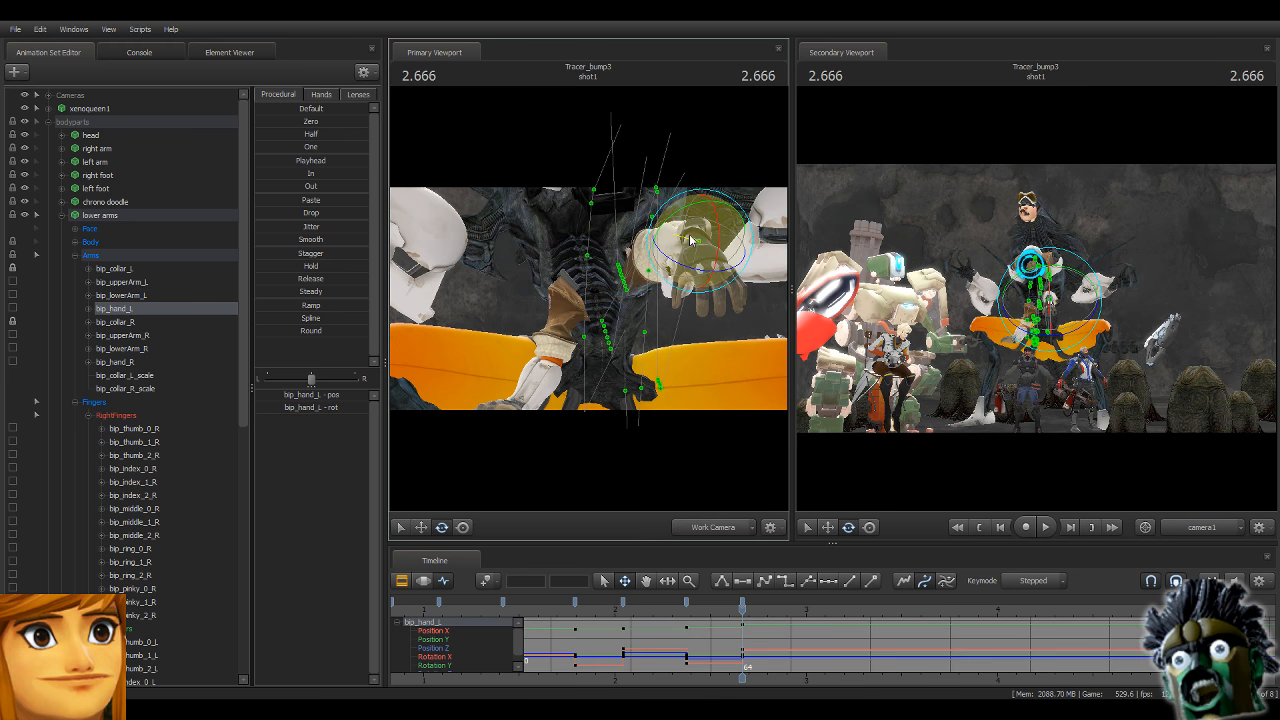
key(s)
drag(676, 329, 722, 270)
key(w)
drag(588, 298, 565, 335)
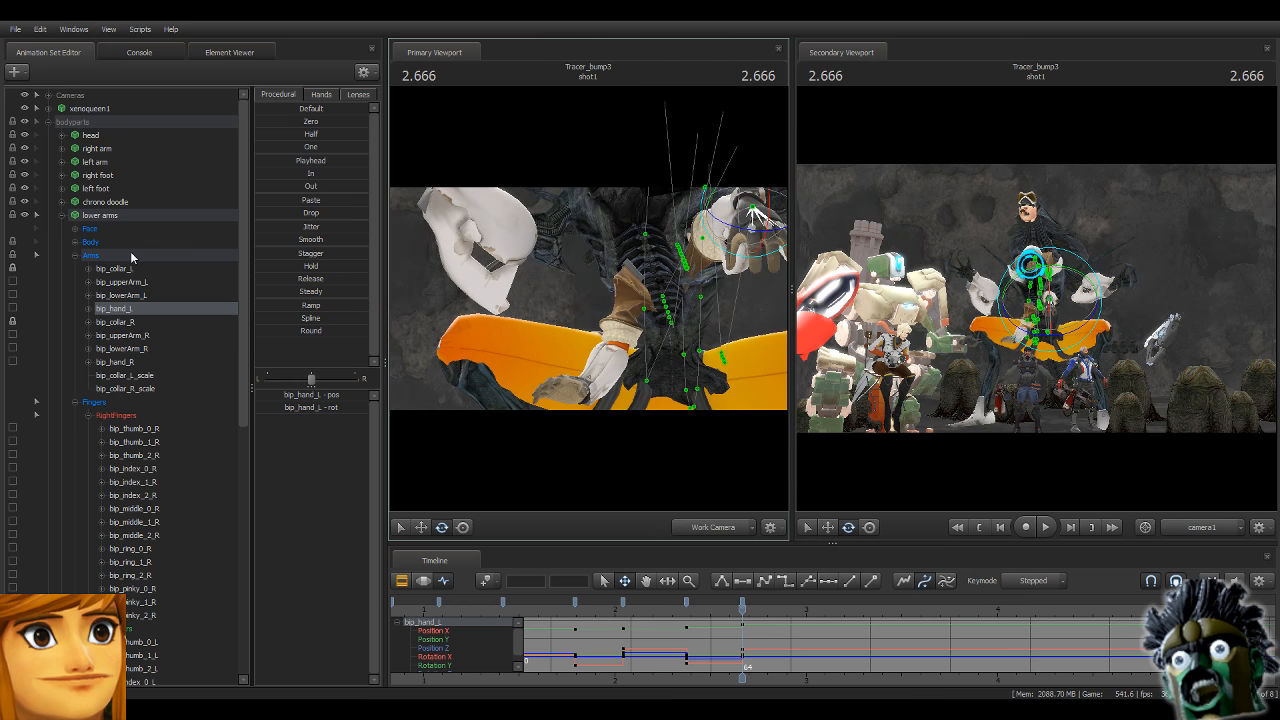
Select the whole Arms group and play and scrub through shot1 to review the lower-arm poses.
click(130, 253)
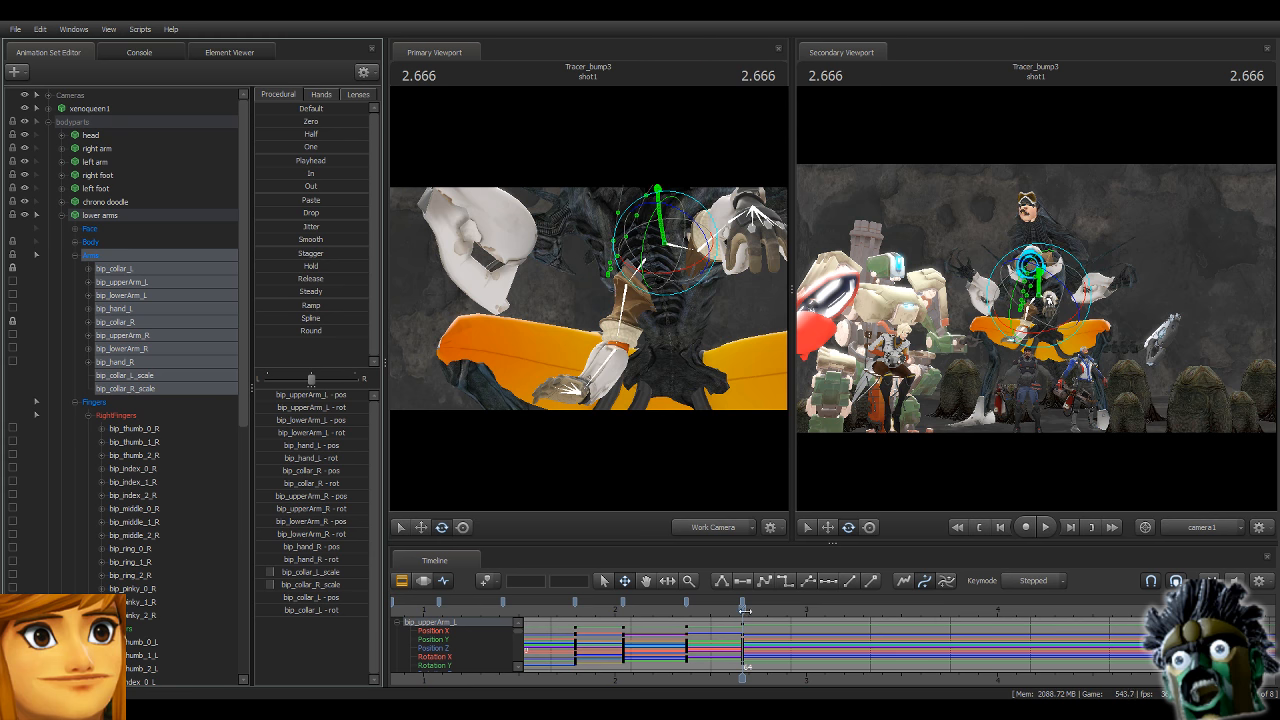
scroll(760, 622, down, 2)
drag(745, 609, 491, 634)
key(space)
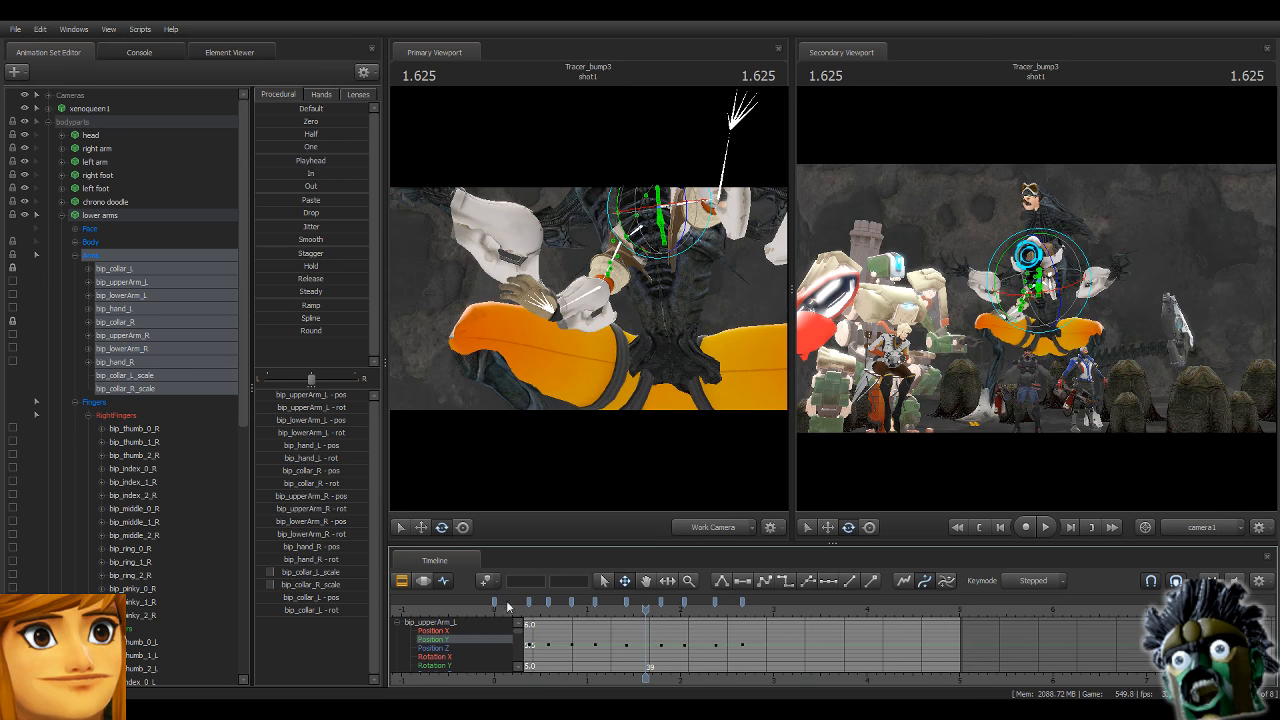
key(space)
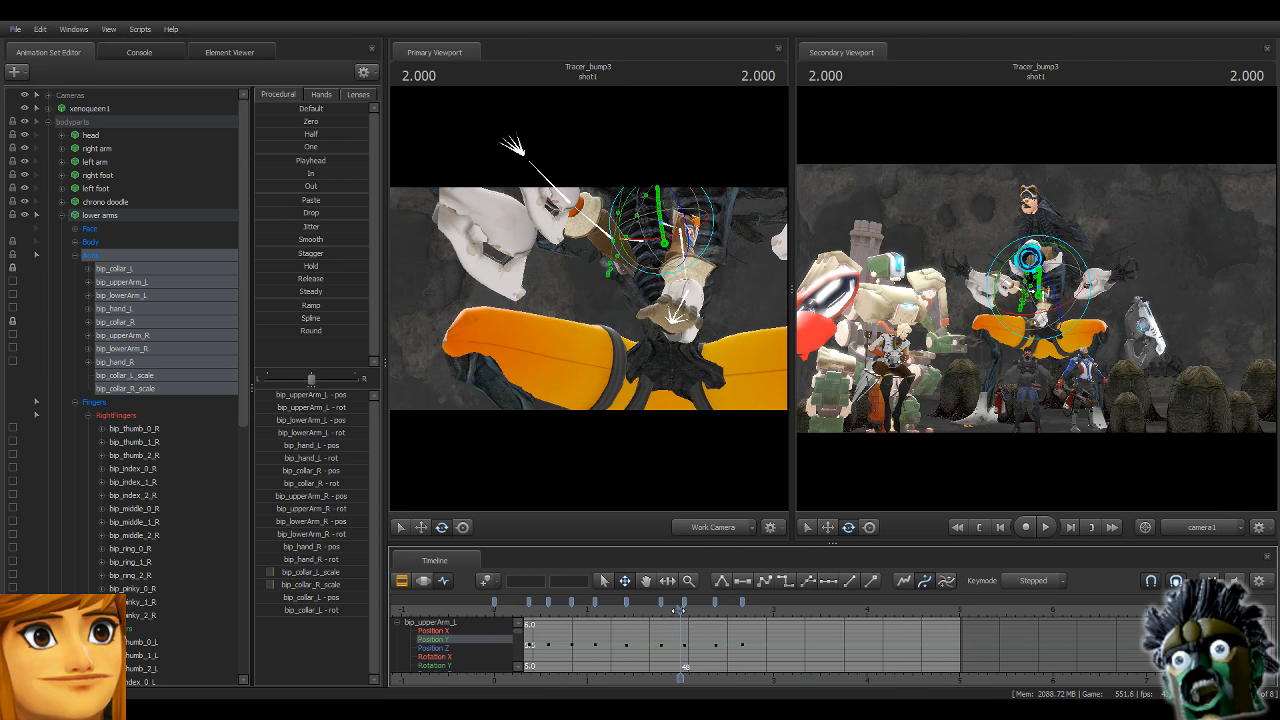
drag(679, 611, 885, 617)
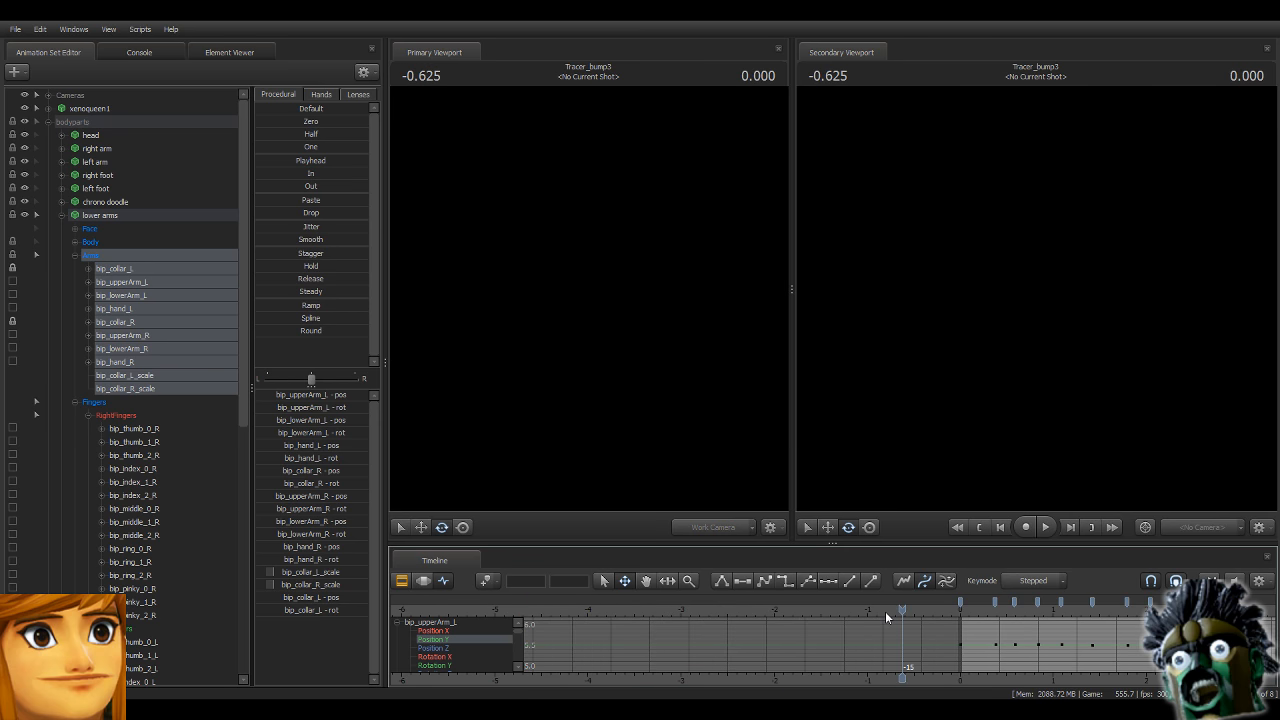
key(Home)
Switch to the Clip Editor and trim the end of shot1 to 3.041 seconds.
key(F2)
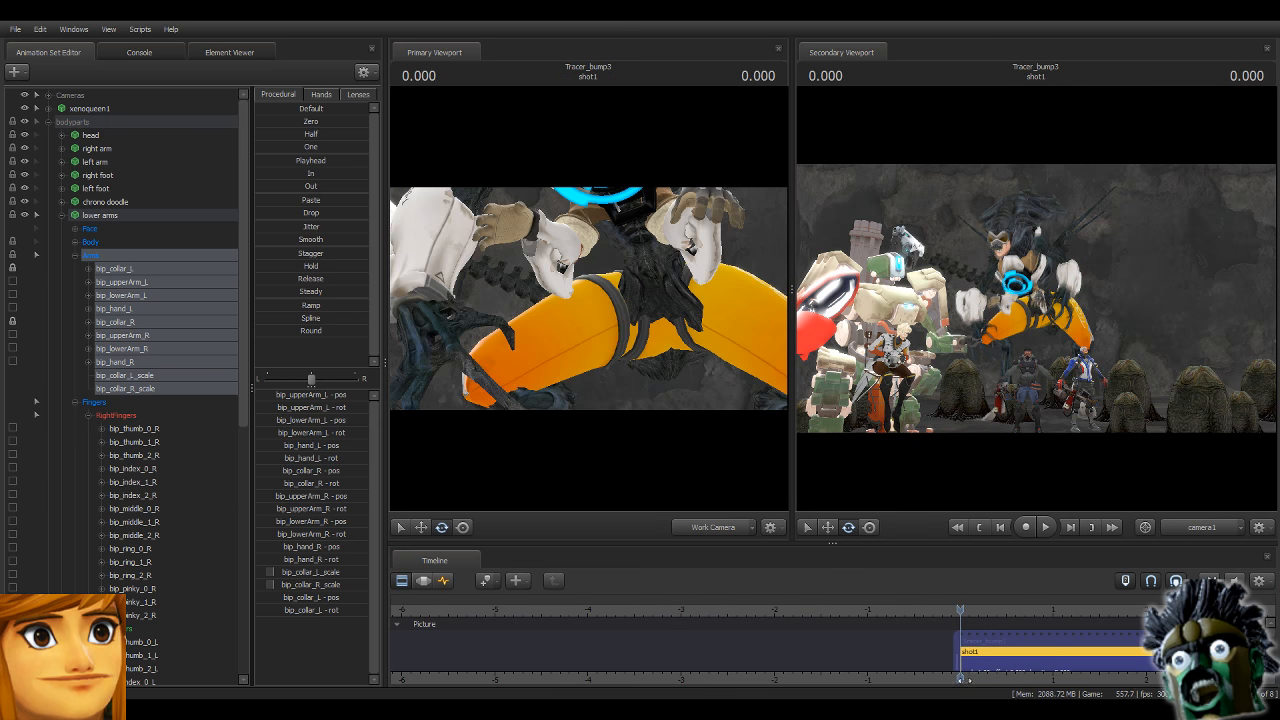
middle_drag(1003, 655, 803, 653)
scroll(803, 653, down, 3)
key(space)
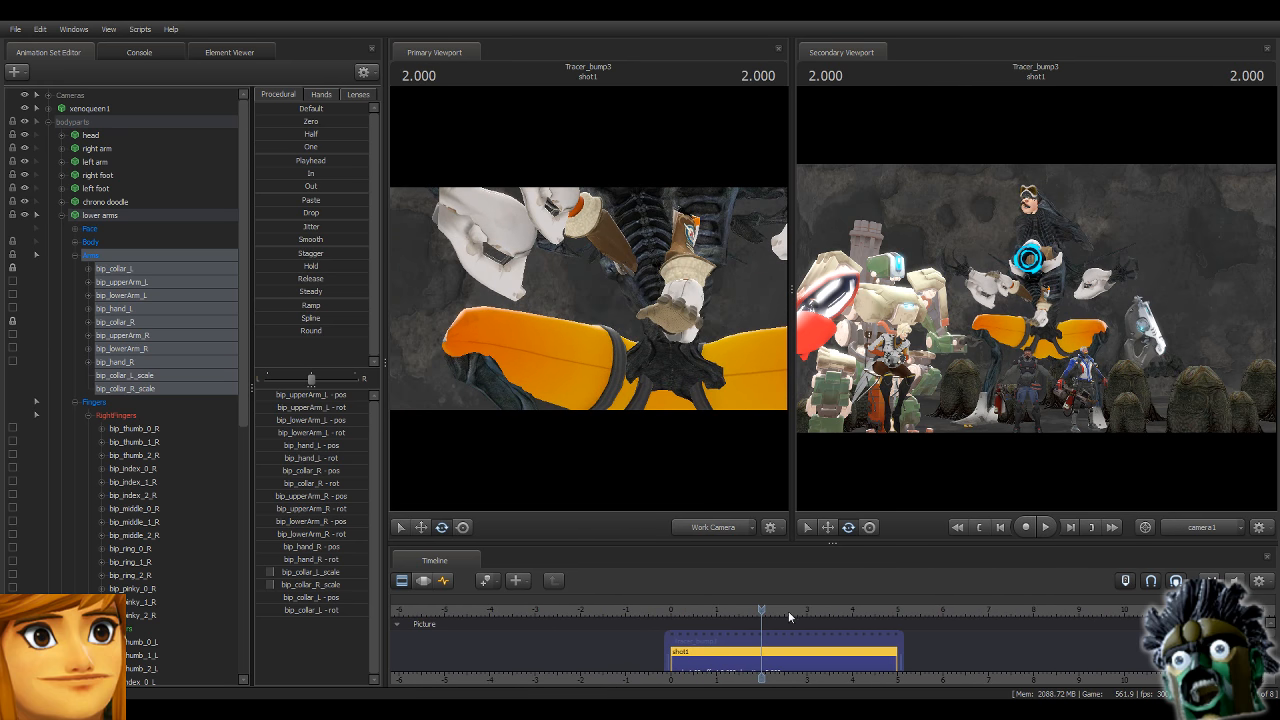
drag(767, 608, 810, 618)
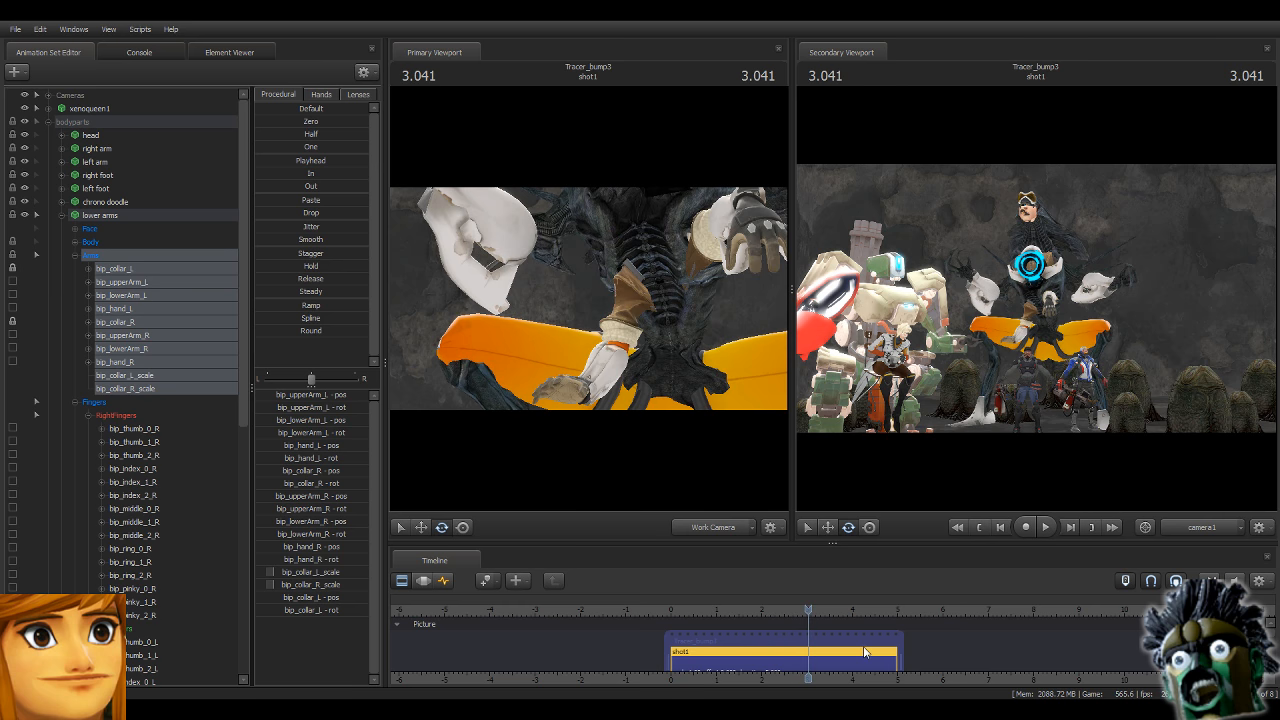
key(])
drag(892, 662, 815, 660)
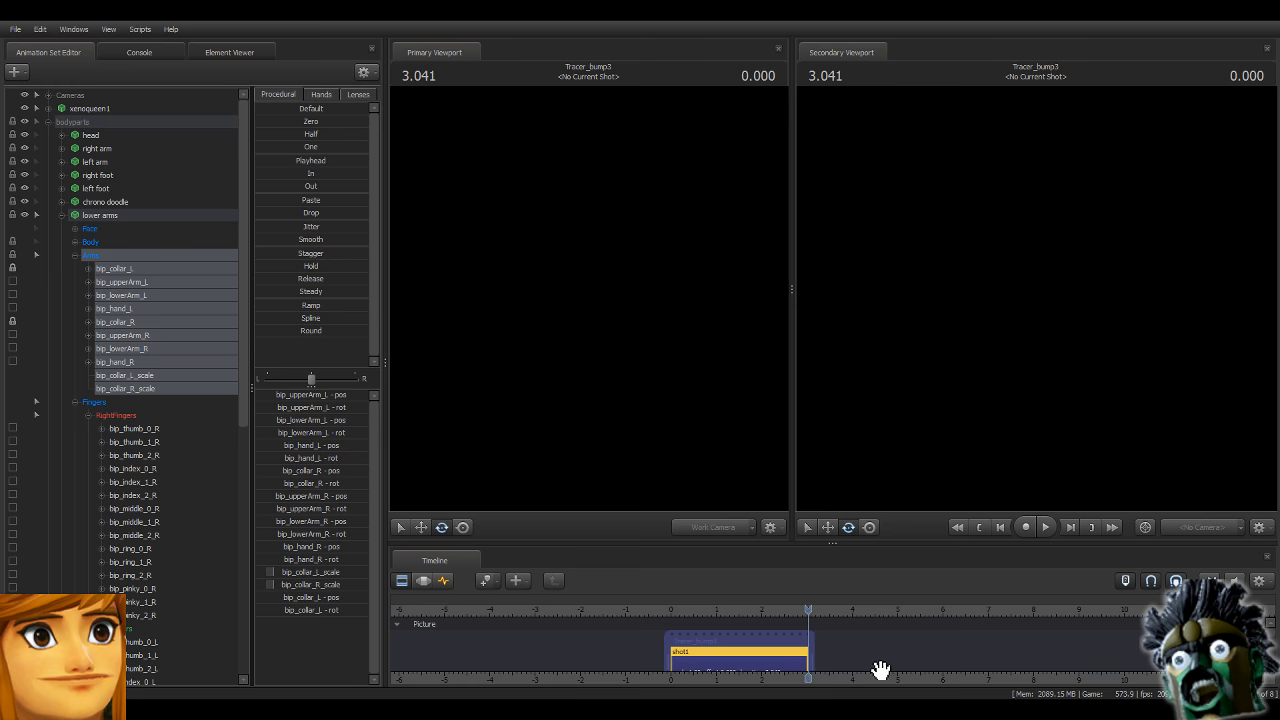
Return to the Graph Editor, go to 3.000 seconds and rotate bip_collar_L and bip_upperArm_L so the left arm points down.
mouse_move(809, 611)
mouse_down()
mouse_move(620, 612)
mouse_move(805, 610)
mouse_up()
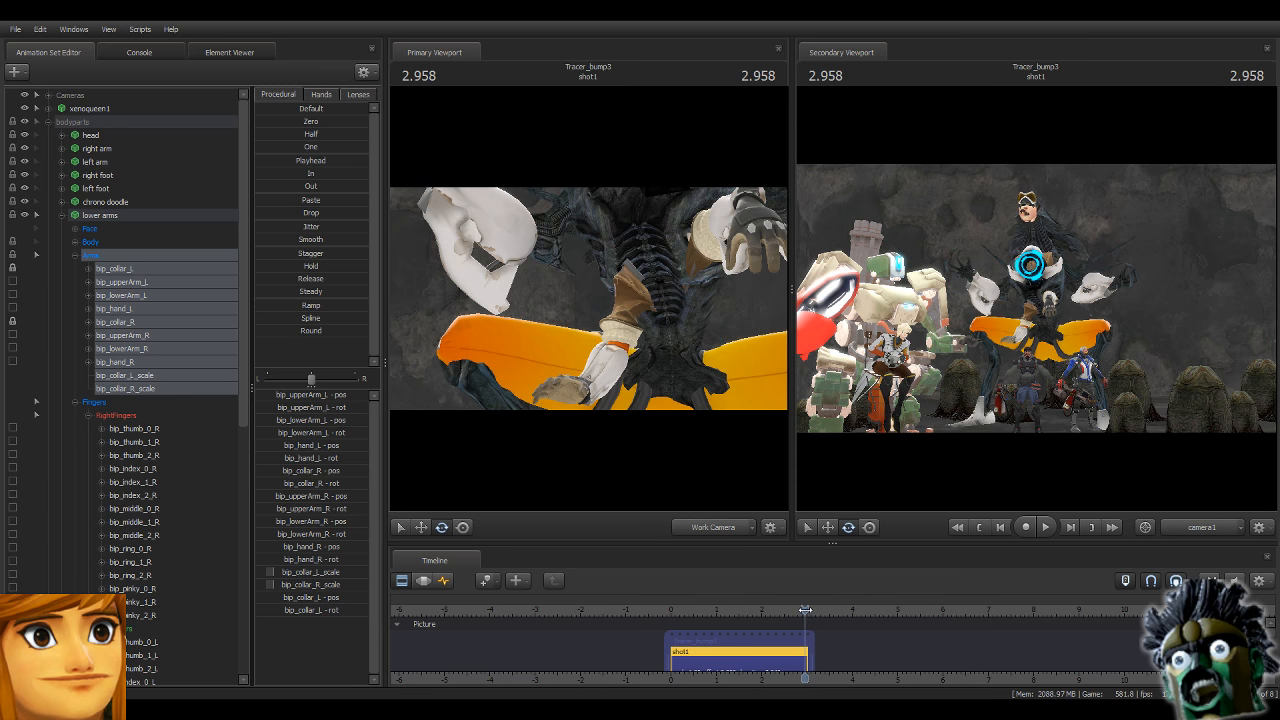
click(444, 580)
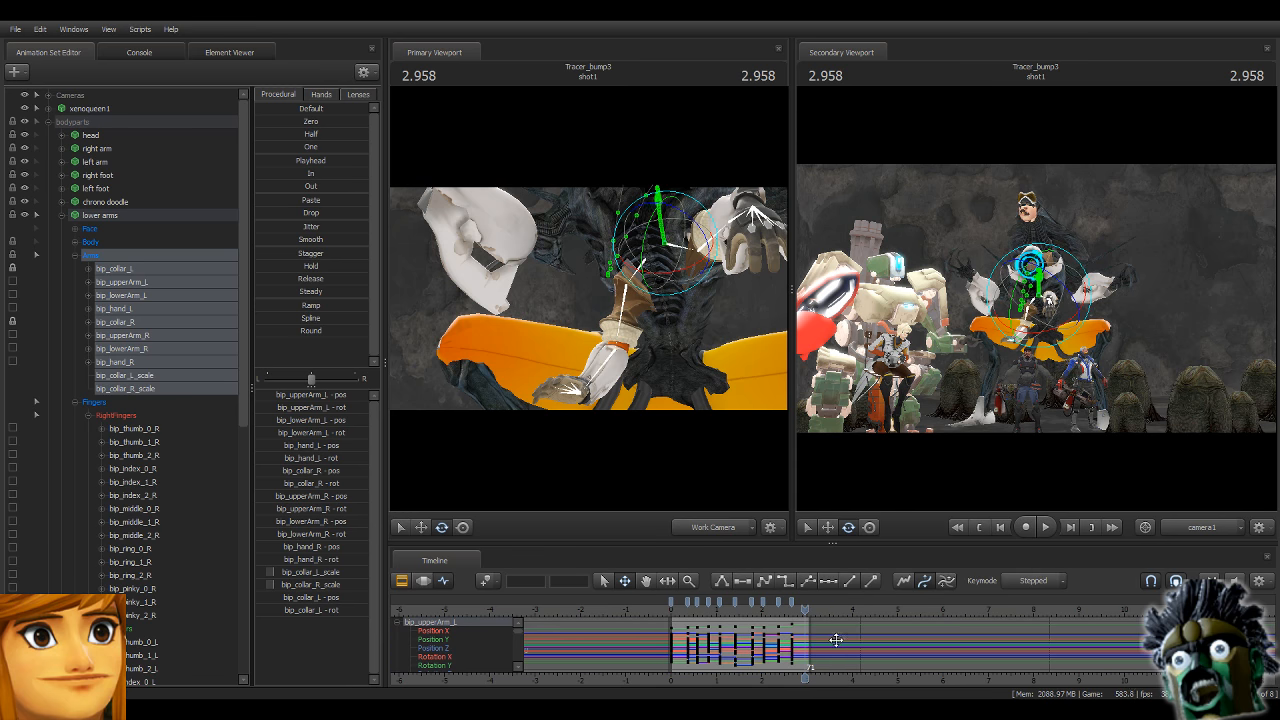
scroll(836, 640, up, 5)
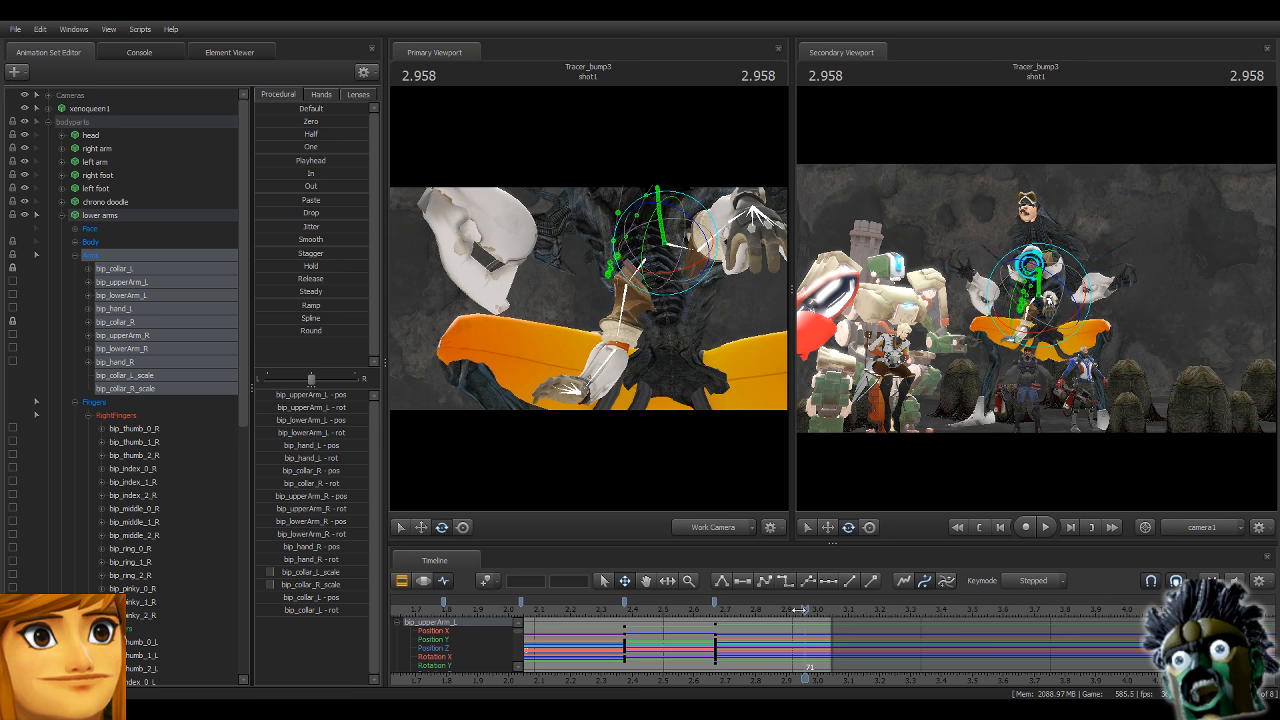
mouse_move(805, 610)
mouse_down()
mouse_move(792, 610)
mouse_move(818, 610)
mouse_up()
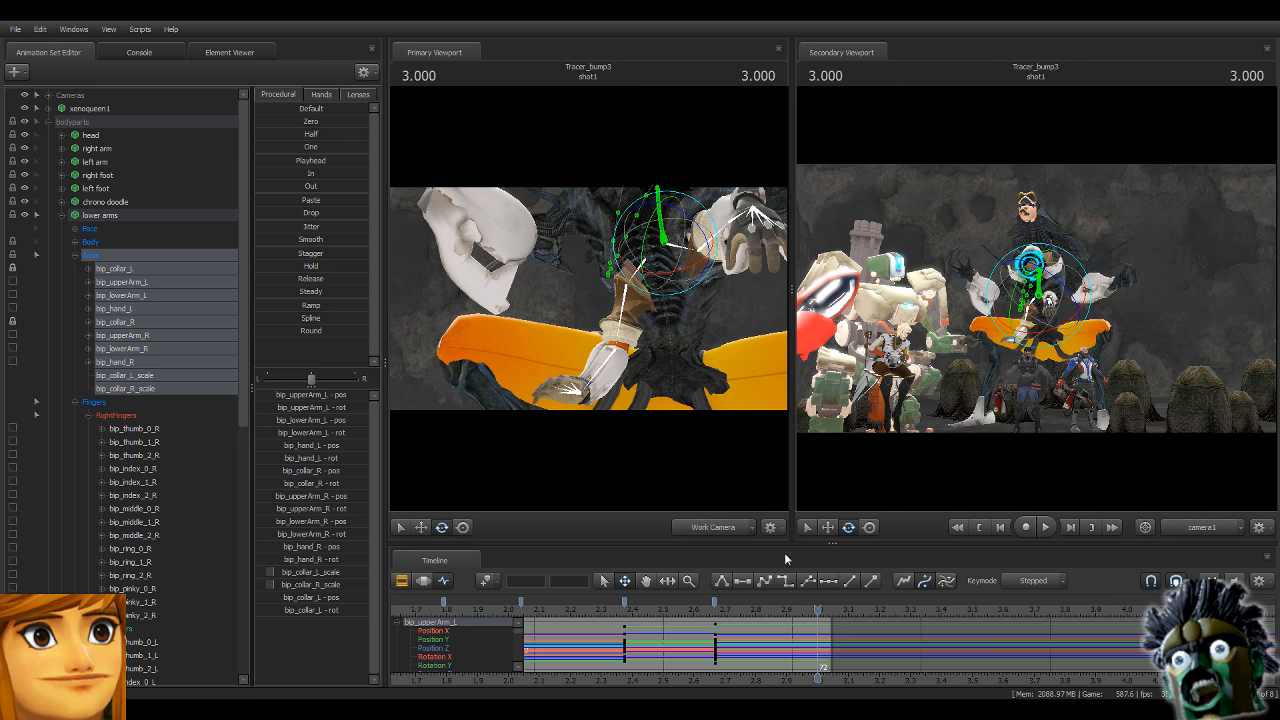
click(685, 262)
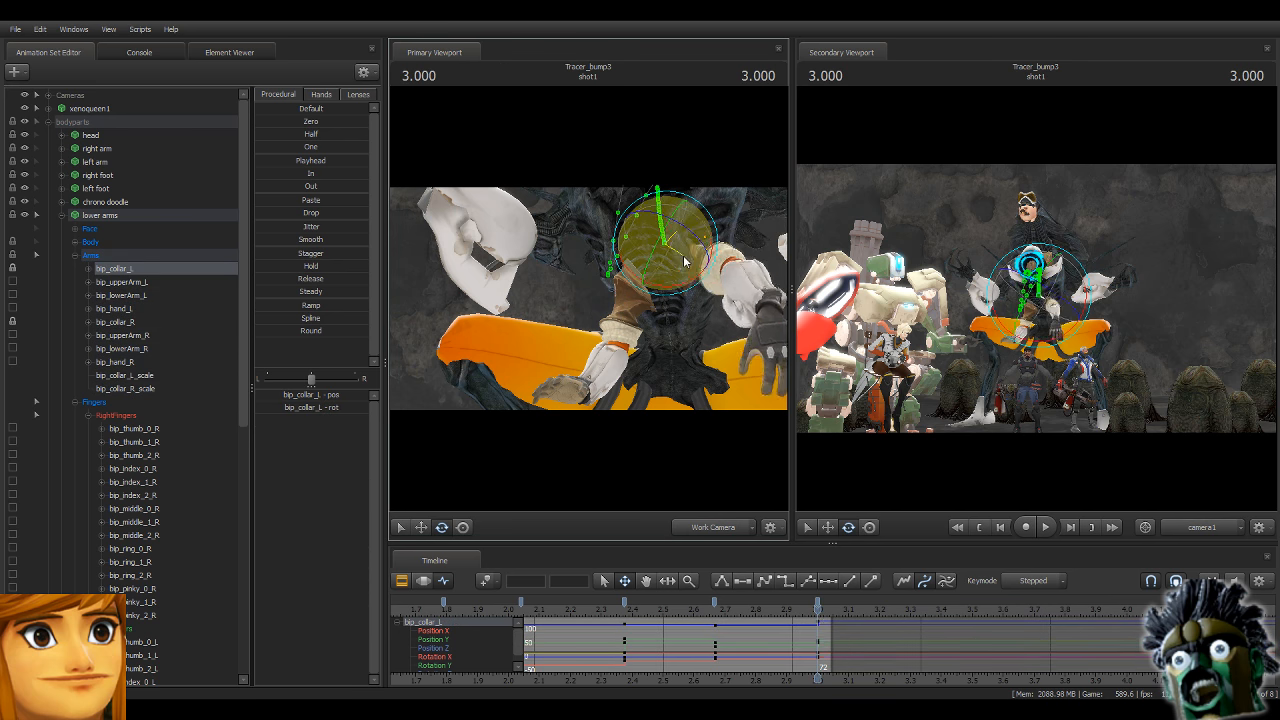
click(726, 262)
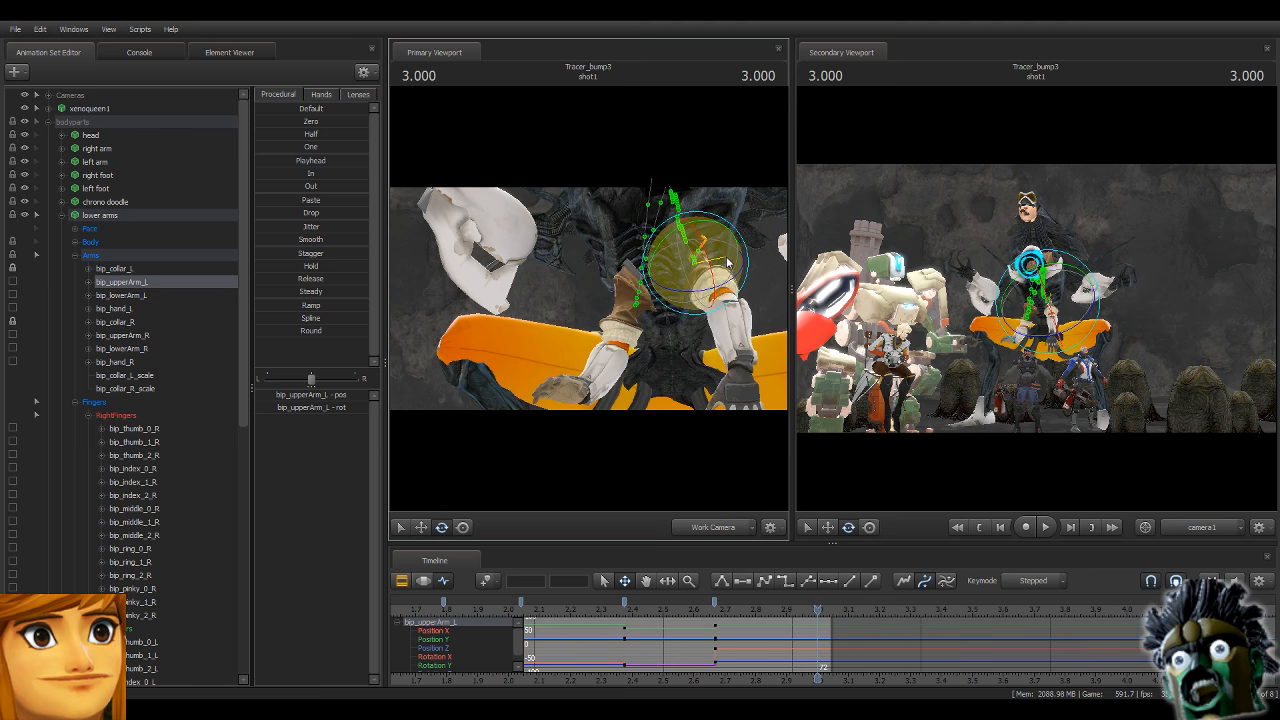
drag(728, 262, 720, 292)
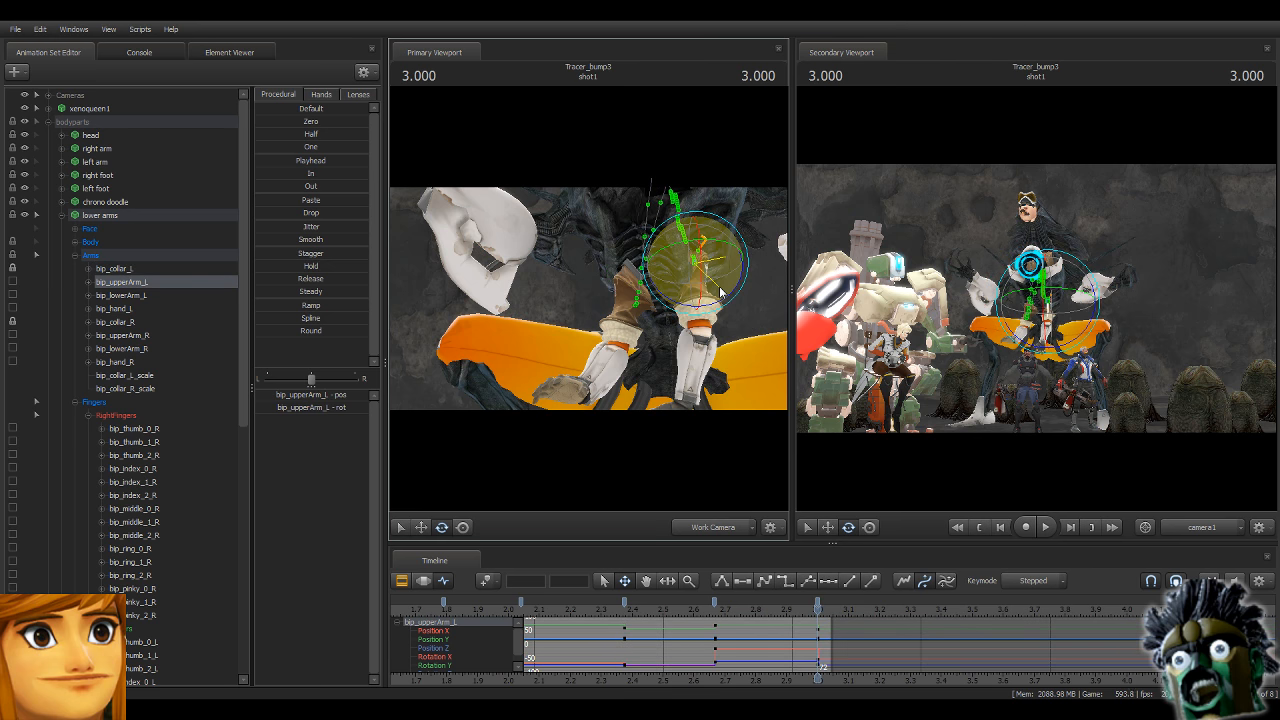
drag(720, 292, 721, 295)
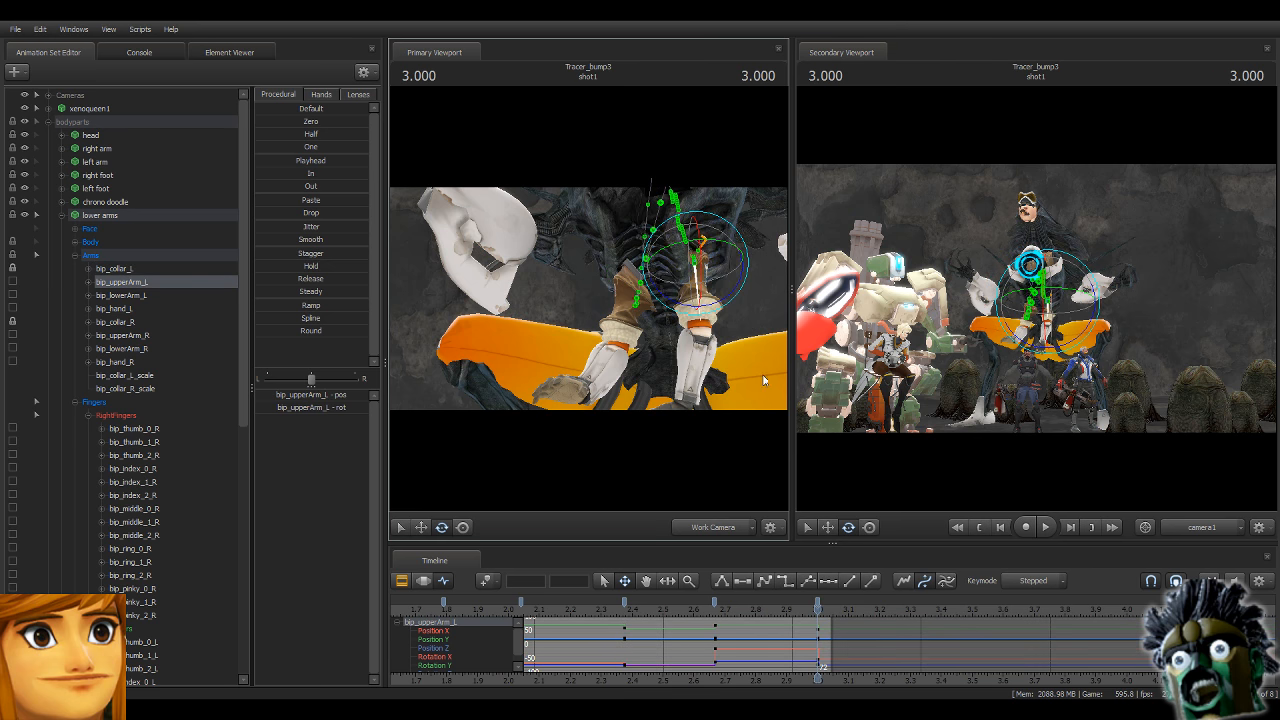
Rotate bip_lowerArm_L and bip_hand_L at 3.000 seconds to turn the left forearm and hand in the downward pose.
alt+drag(757, 352, 620, 334)
drag(564, 278, 615, 307)
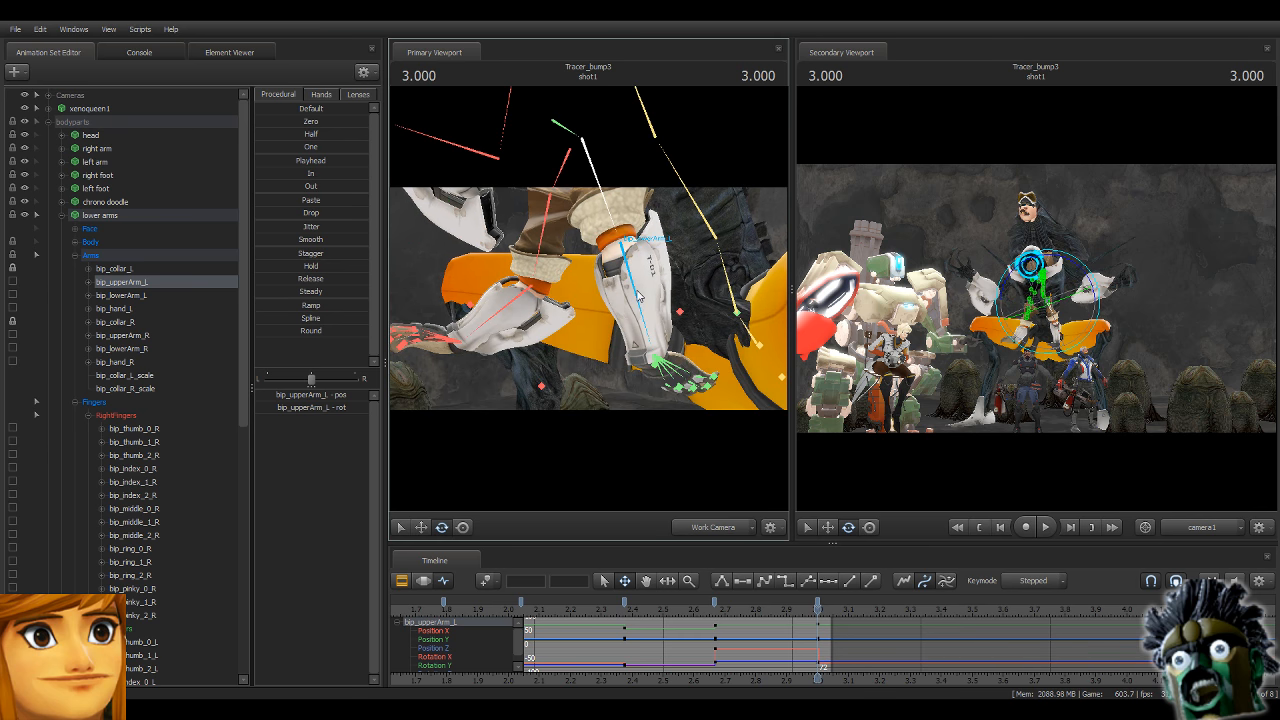
ctrl+click(637, 292)
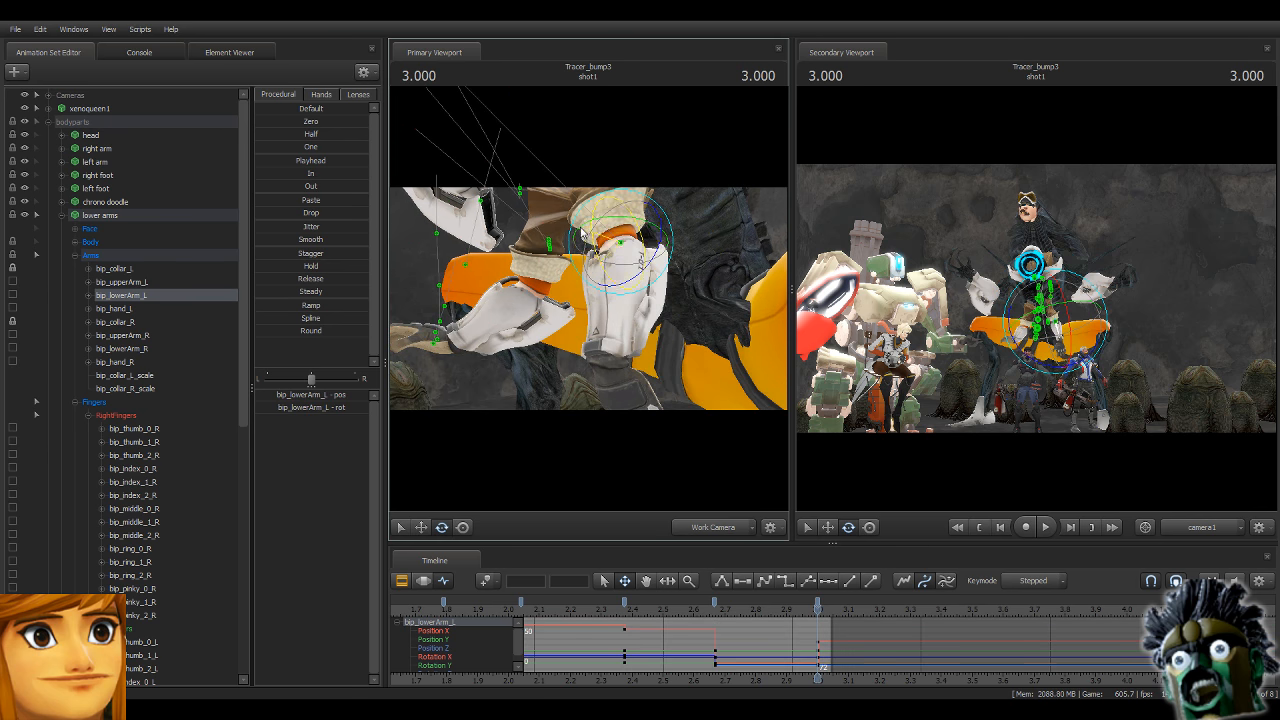
ctrl+click(620, 383)
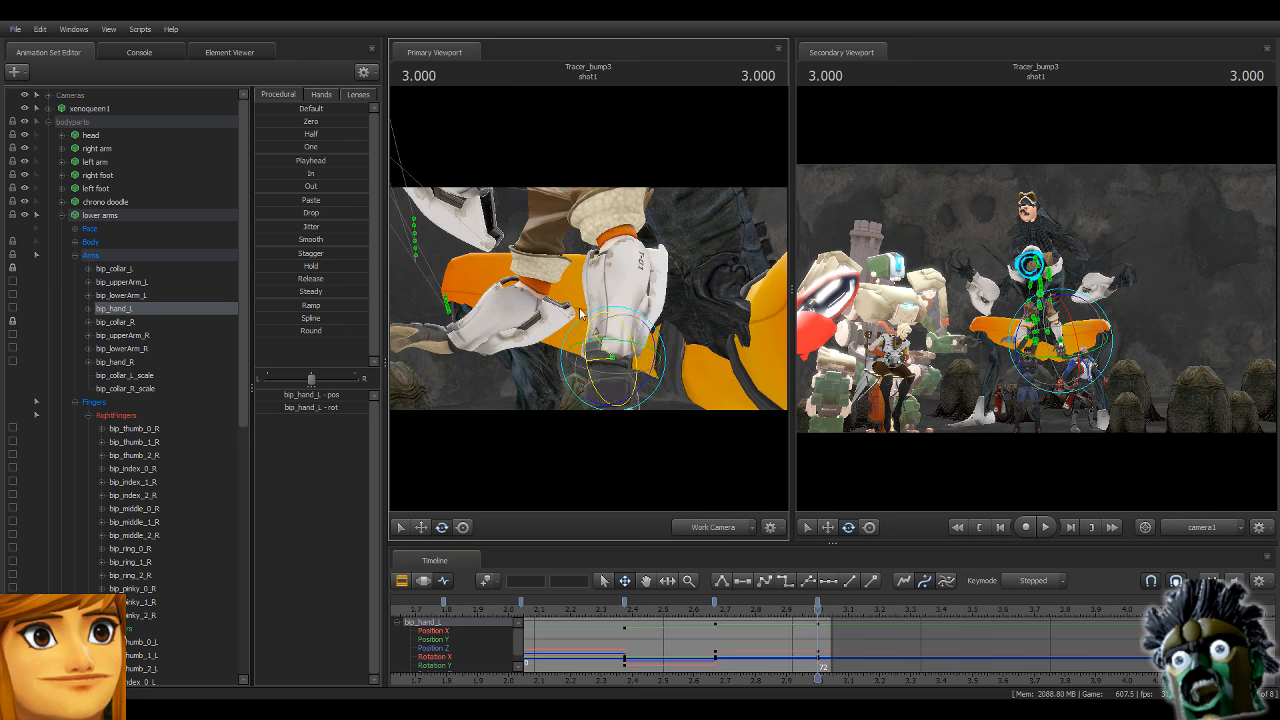
Rotate bip_collar_R, bip_upperArm_R and bip_lowerArm_R at 3.000 seconds so the right arm extends outward with the elbow bent.
drag(701, 234, 706, 314)
ctrl+click(645, 283)
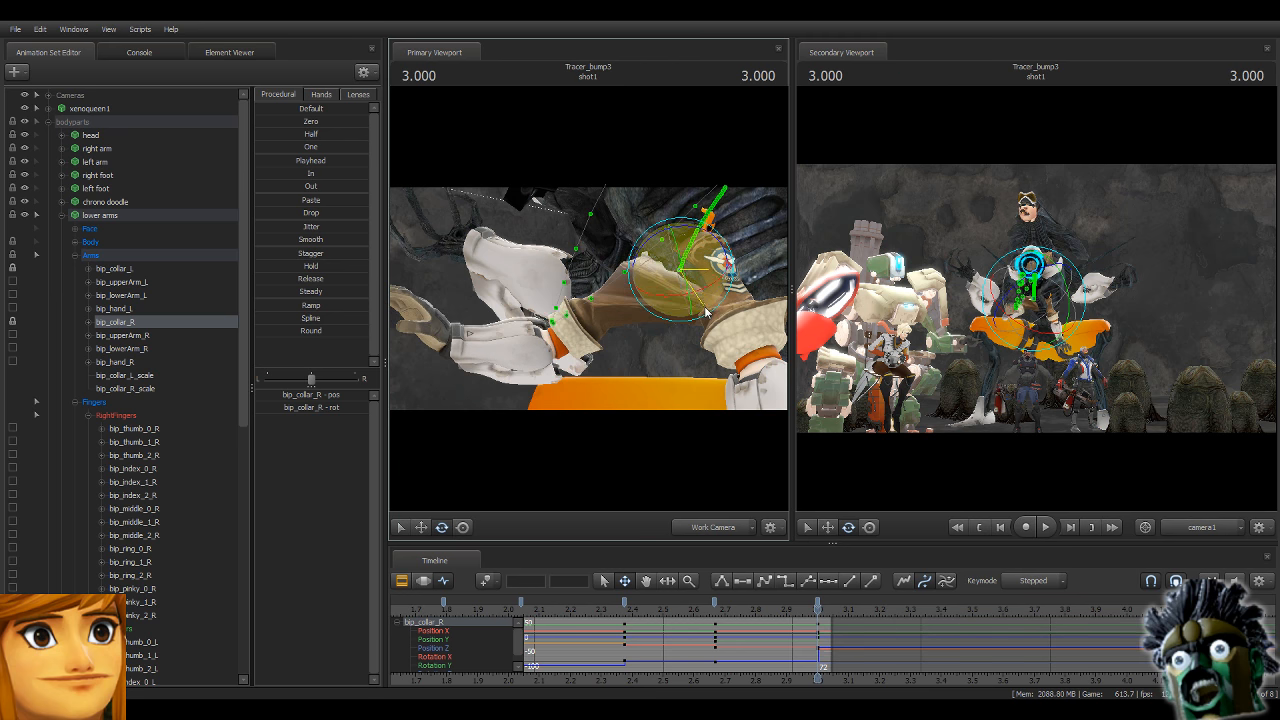
drag(653, 281, 590, 298)
ctrl+click(610, 276)
ctrl+click(530, 298)
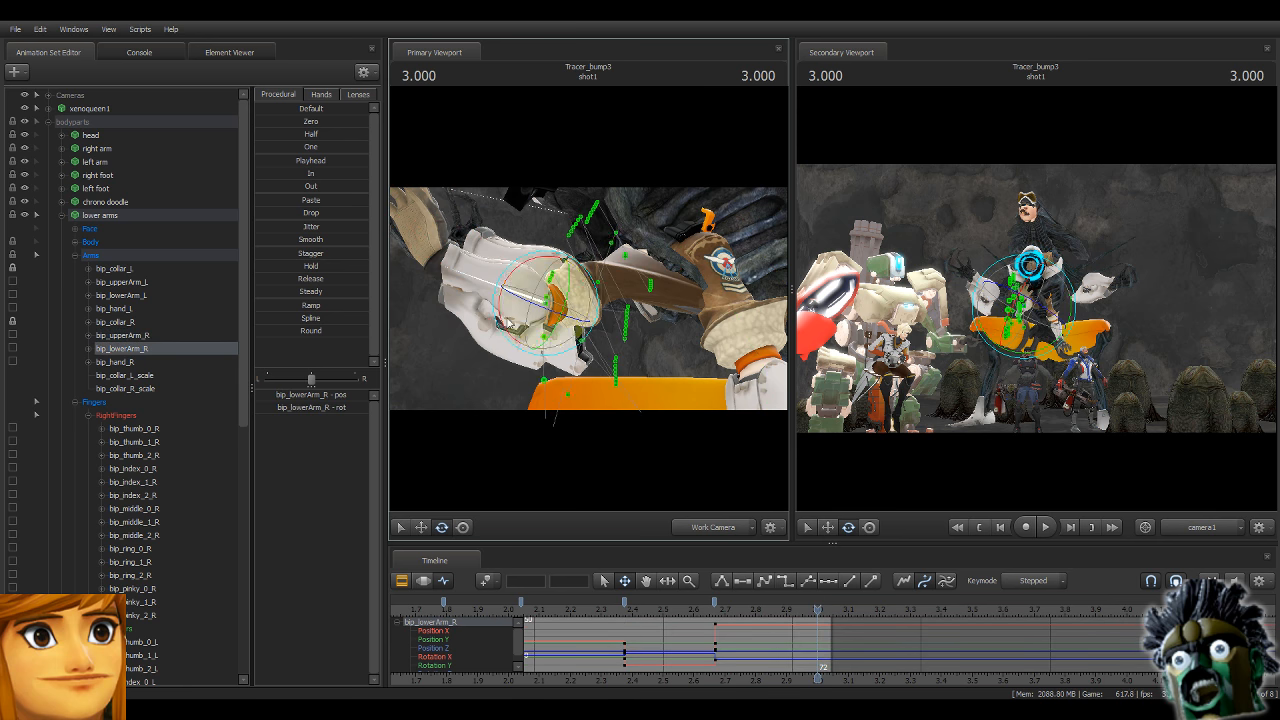
drag(497, 322, 568, 294)
Rotate bip_hand_R and adjust bip_upperArm_R at 3.000 seconds so the right hand hangs below the outstretched arm.
drag(655, 336, 586, 326)
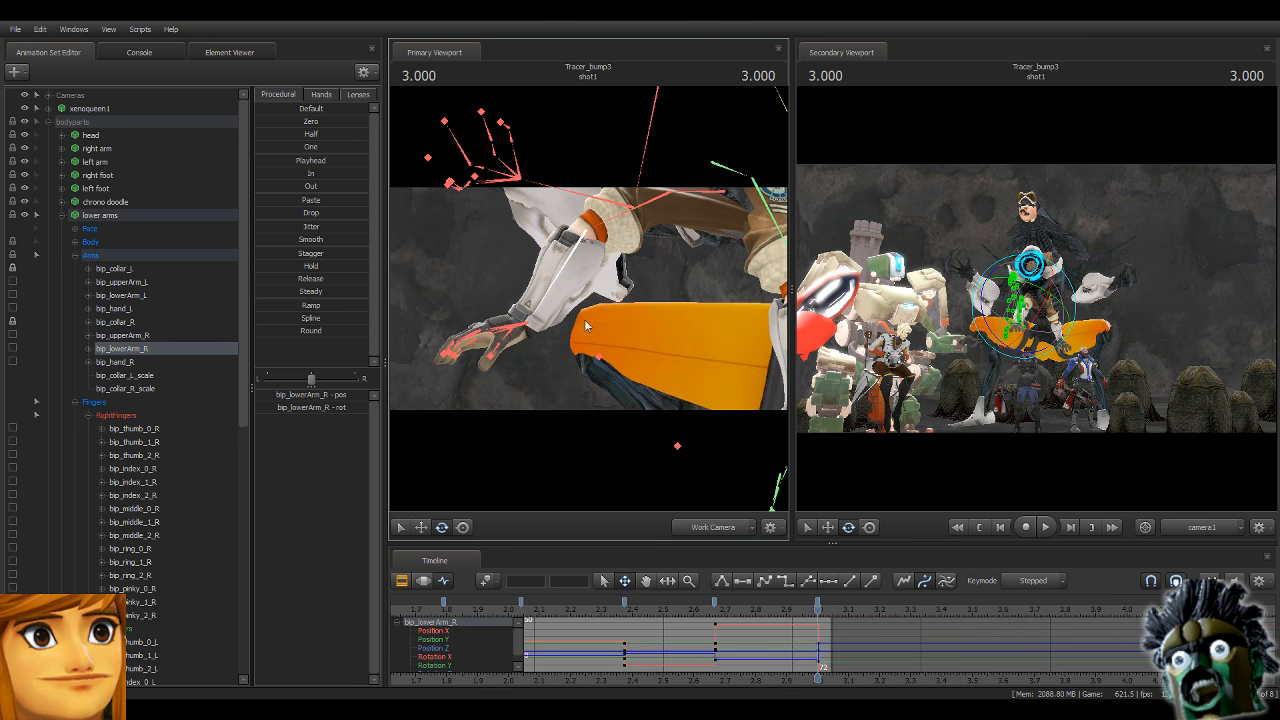
click(519, 323)
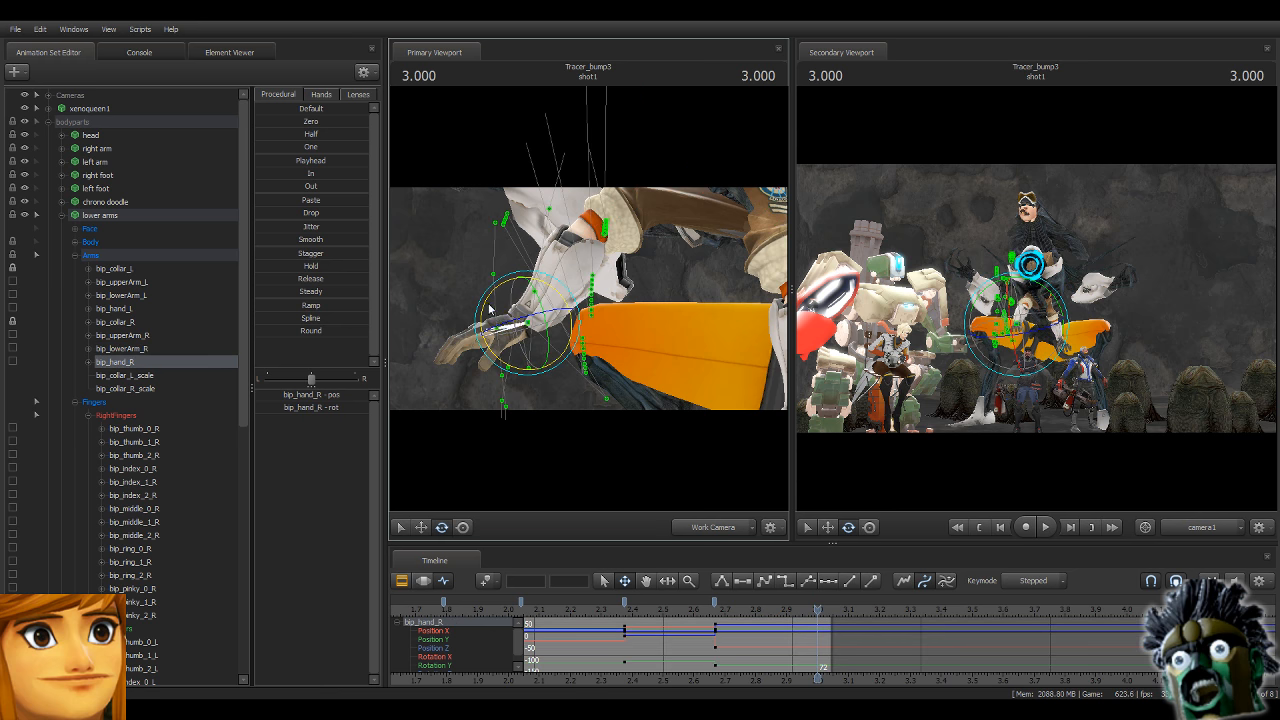
mouse_move(489, 309)
mouse_down()
mouse_move(503, 369)
mouse_move(478, 386)
mouse_move(506, 293)
mouse_move(484, 311)
mouse_move(531, 266)
mouse_move(520, 256)
mouse_move(498, 298)
mouse_move(487, 295)
mouse_move(490, 326)
mouse_move(450, 340)
mouse_move(590, 304)
mouse_up()
click(506, 293)
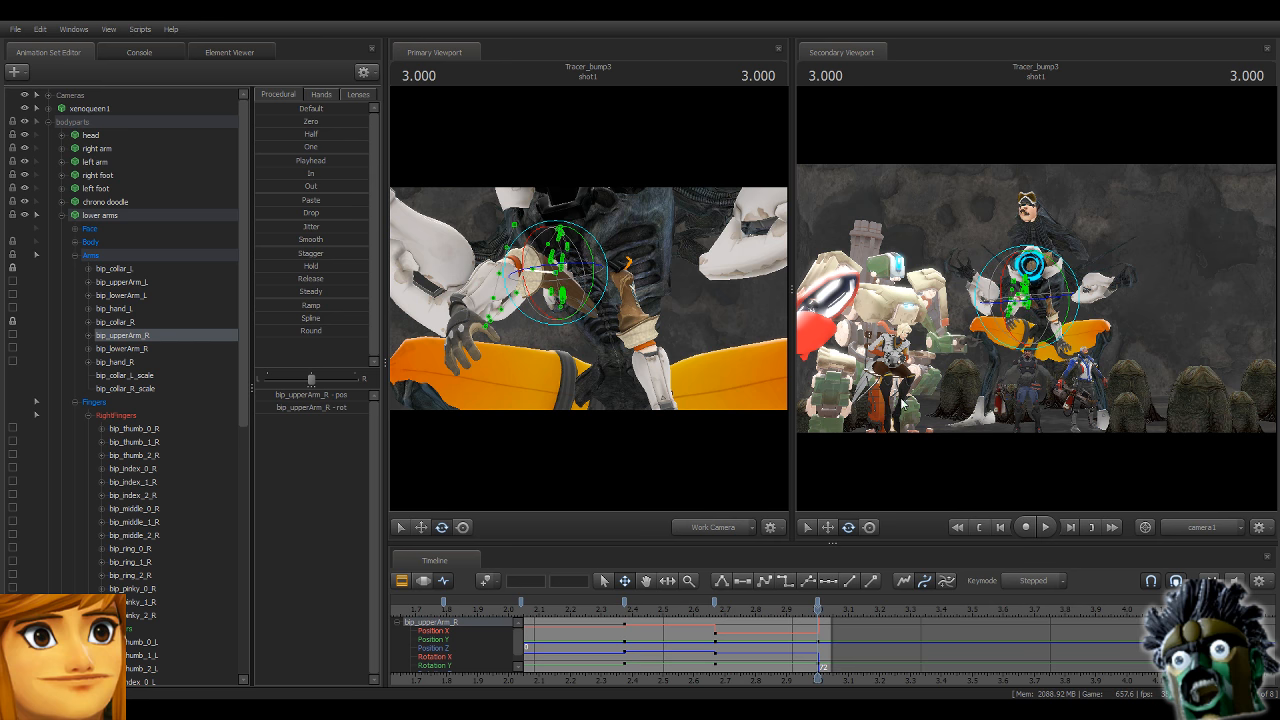
Widen the Primary Viewport and frame both lower arms more closely.
drag(792, 376, 885, 388)
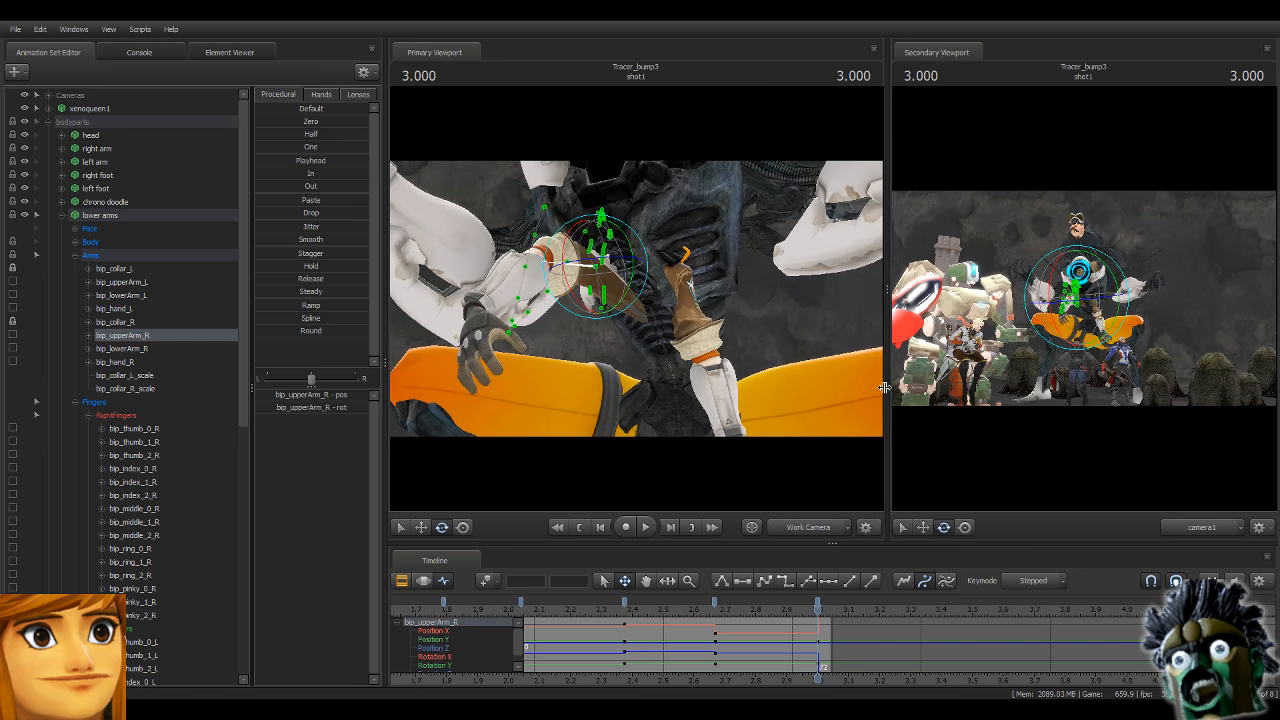
key(s)
mouse_move(812, 360)
mouse_down()
mouse_move(795, 320)
mouse_move(812, 385)
mouse_move(760, 370)
mouse_move(820, 340)
mouse_move(790, 360)
mouse_move(800, 340)
mouse_move(805, 350)
mouse_up()
key(w)
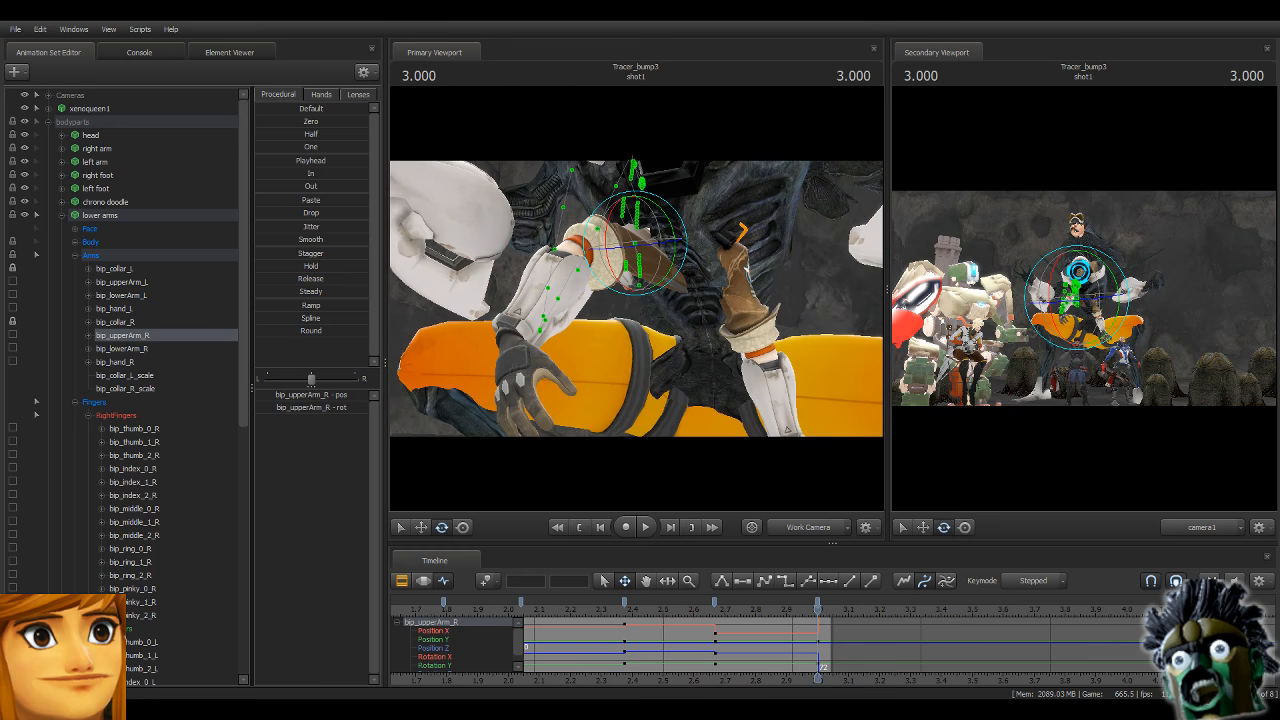
Examine the 3.000-second pose around the character's head, chest and lower arms with bip_collar_R selected.
ctrl+click(657, 254)
drag(656, 276, 596, 88)
key(s)
key(w)
key(w)
key(w)
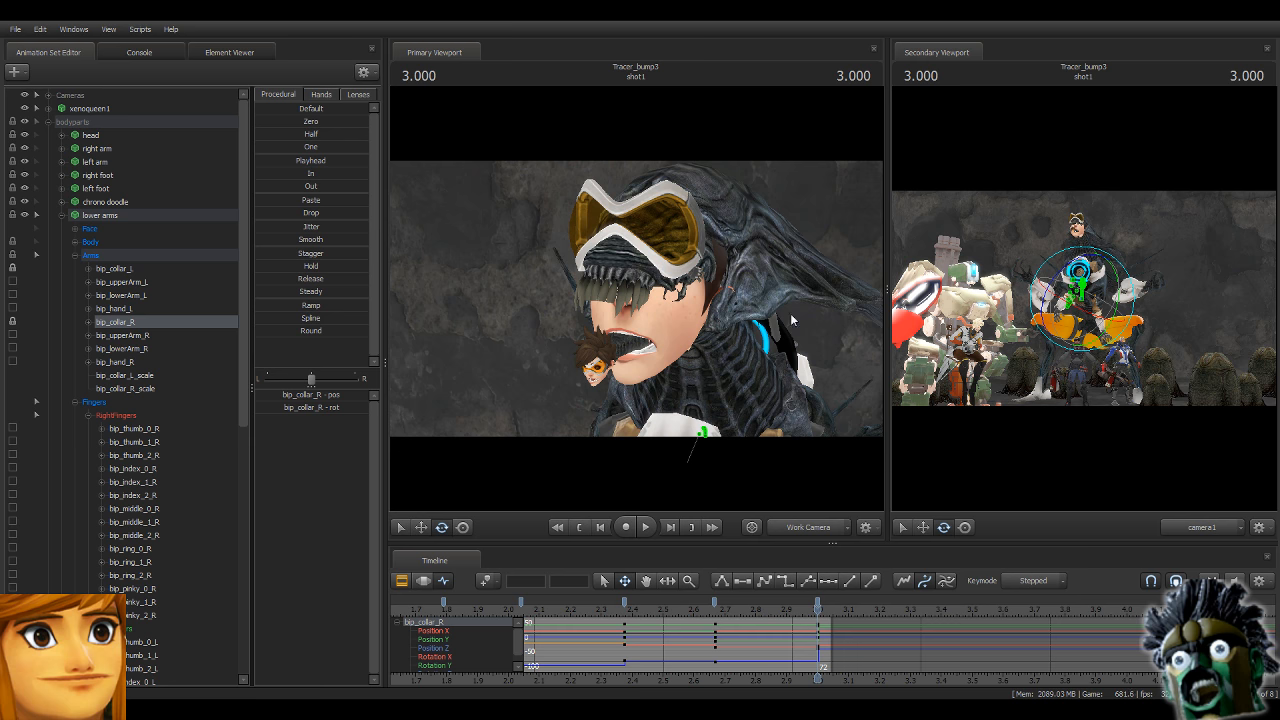
drag(720, 305, 736, 305)
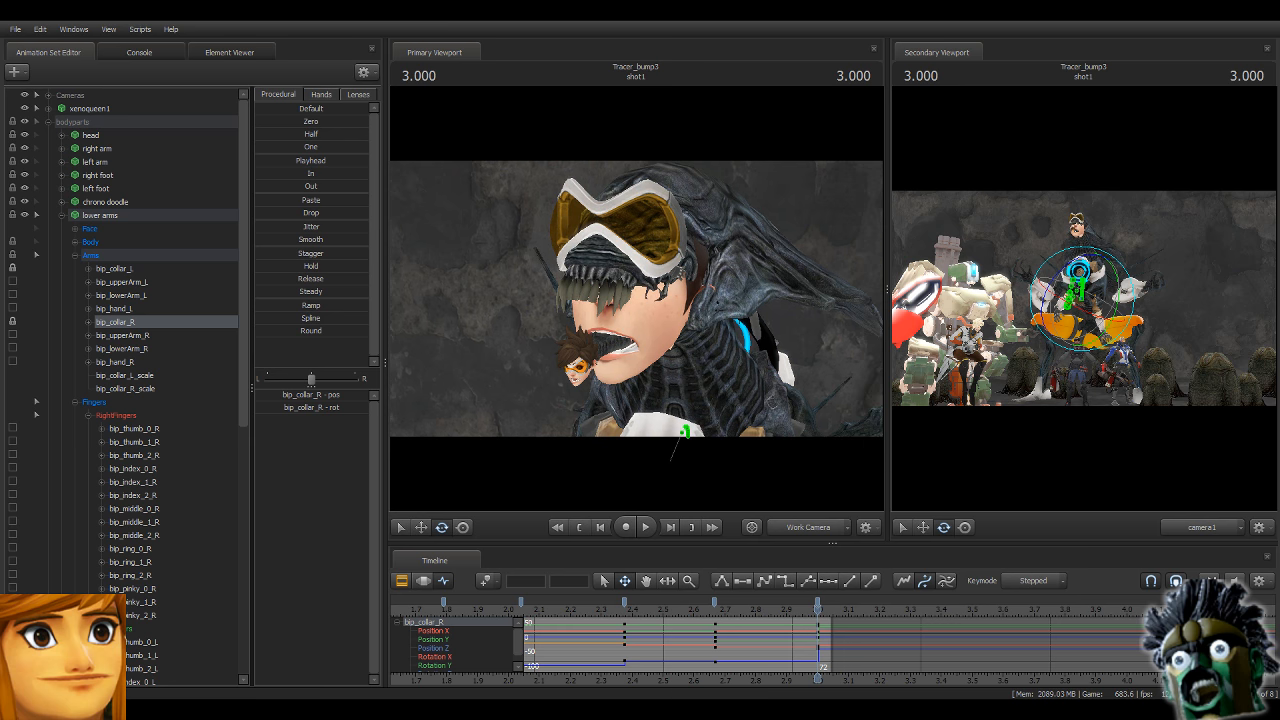
key(s)
mouse_move(636, 298)
mouse_down()
mouse_move(610, 276)
mouse_move(604, 312)
mouse_move(637, 303)
mouse_up()
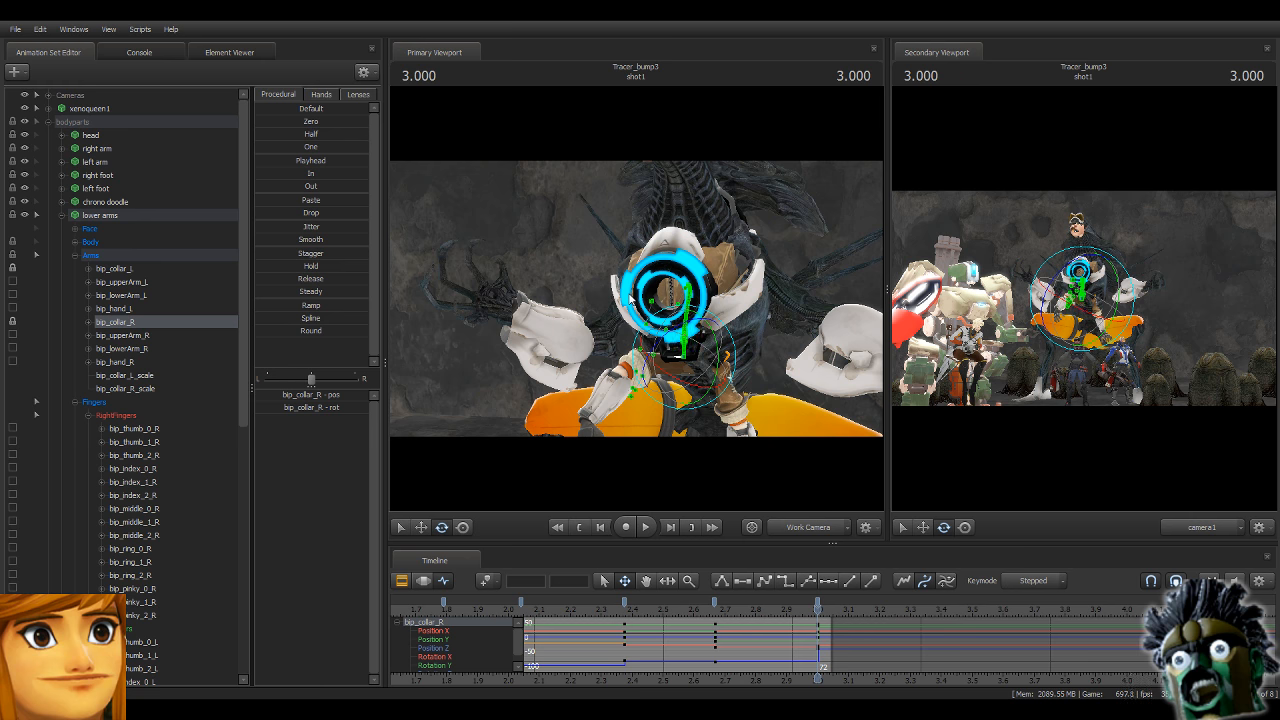
Rotate bip_hand_R at 3.000 seconds to refine the pose of the hanging right hand.
drag(750, 187, 714, 335)
ctrl+click(604, 295)
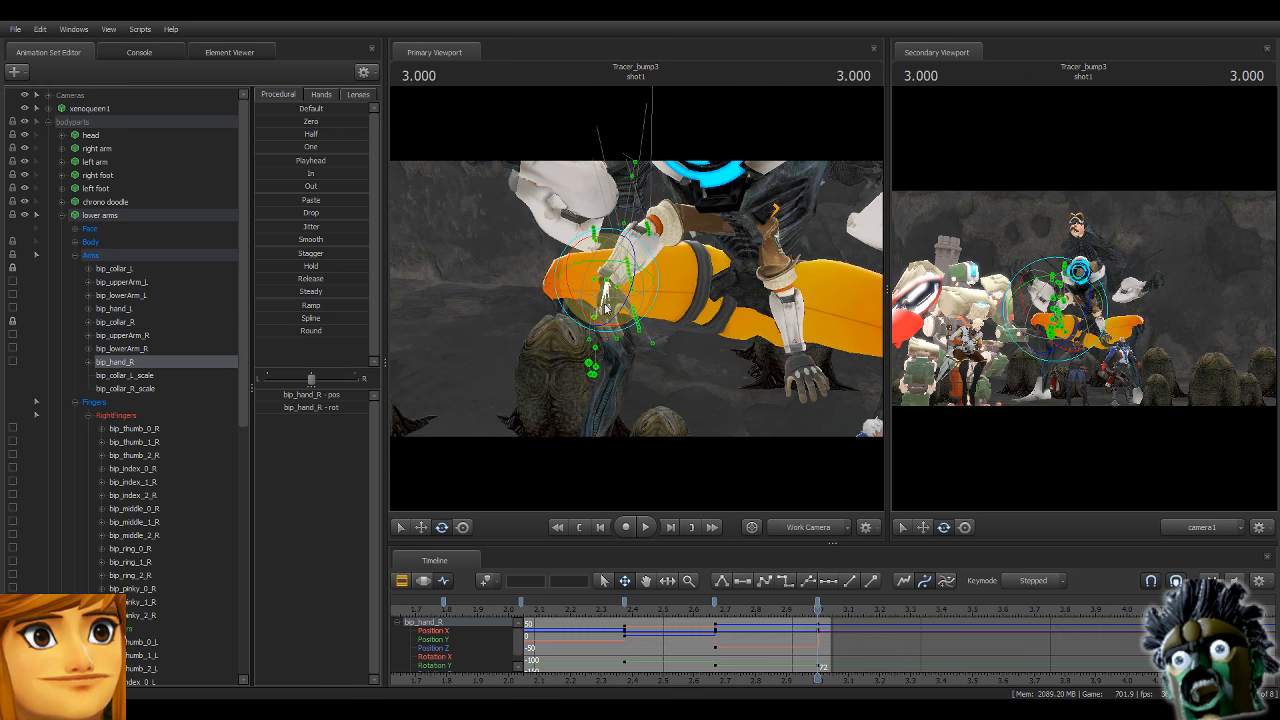
drag(636, 321, 612, 296)
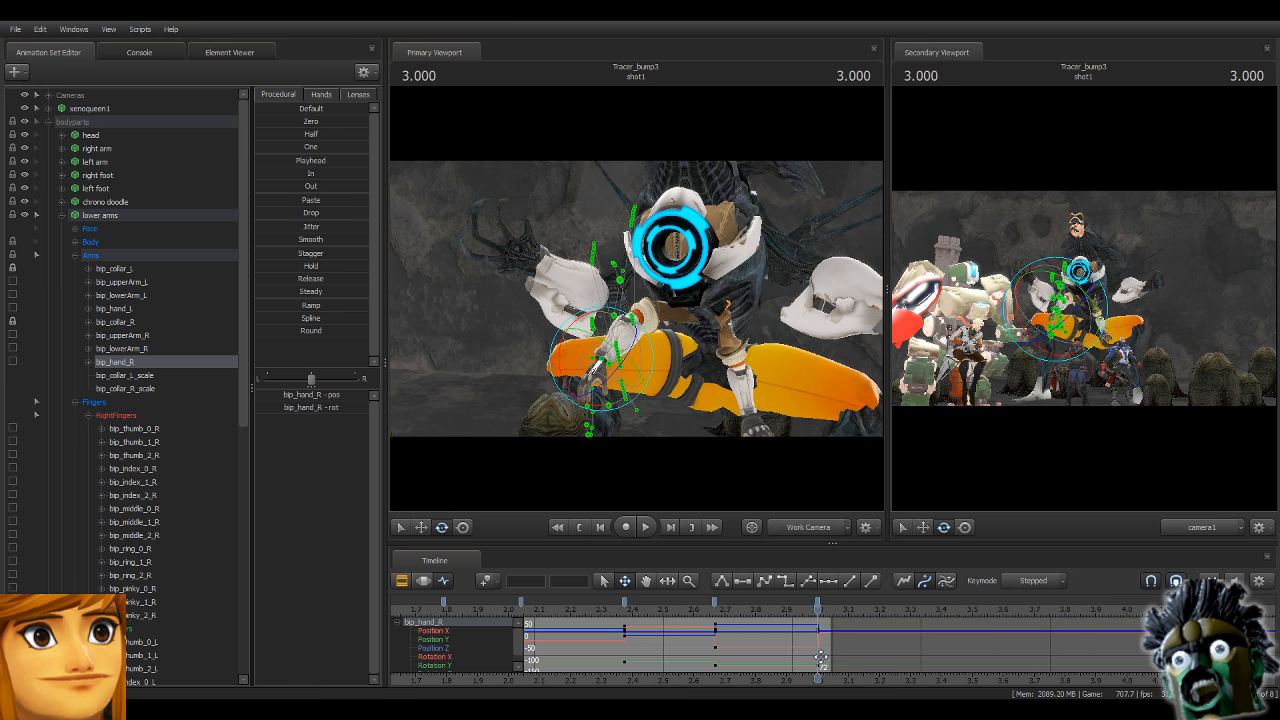
Rotate bip_collar_L and bip_collar_R of the lower arms at 0.166 seconds to key an in-between collar pose.
click(172, 251)
key(Home)
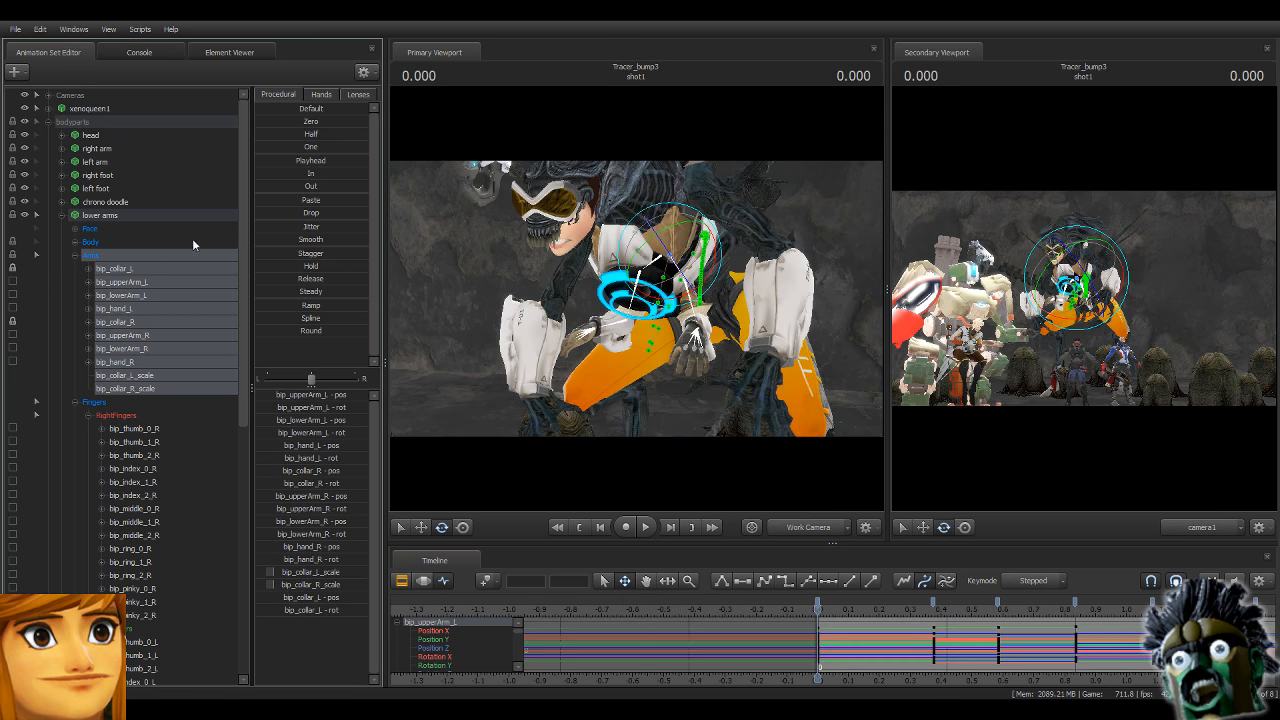
drag(692, 328, 690, 300)
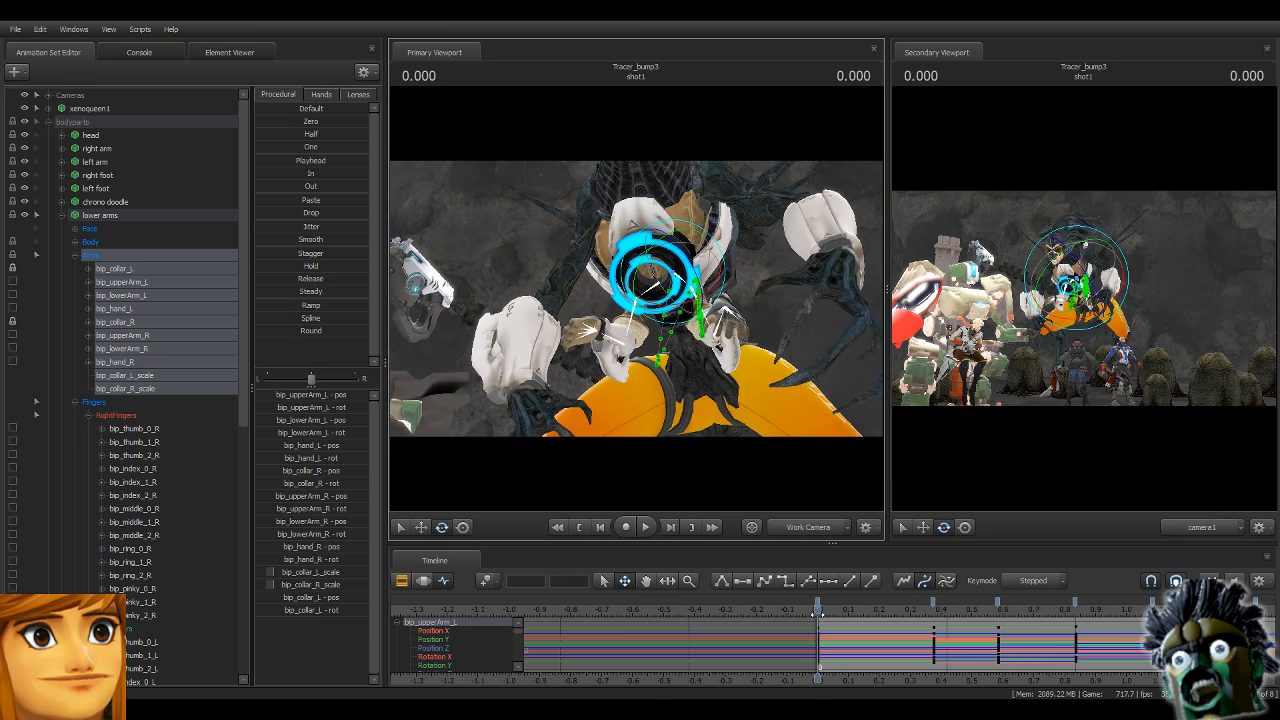
drag(815, 614, 866, 615)
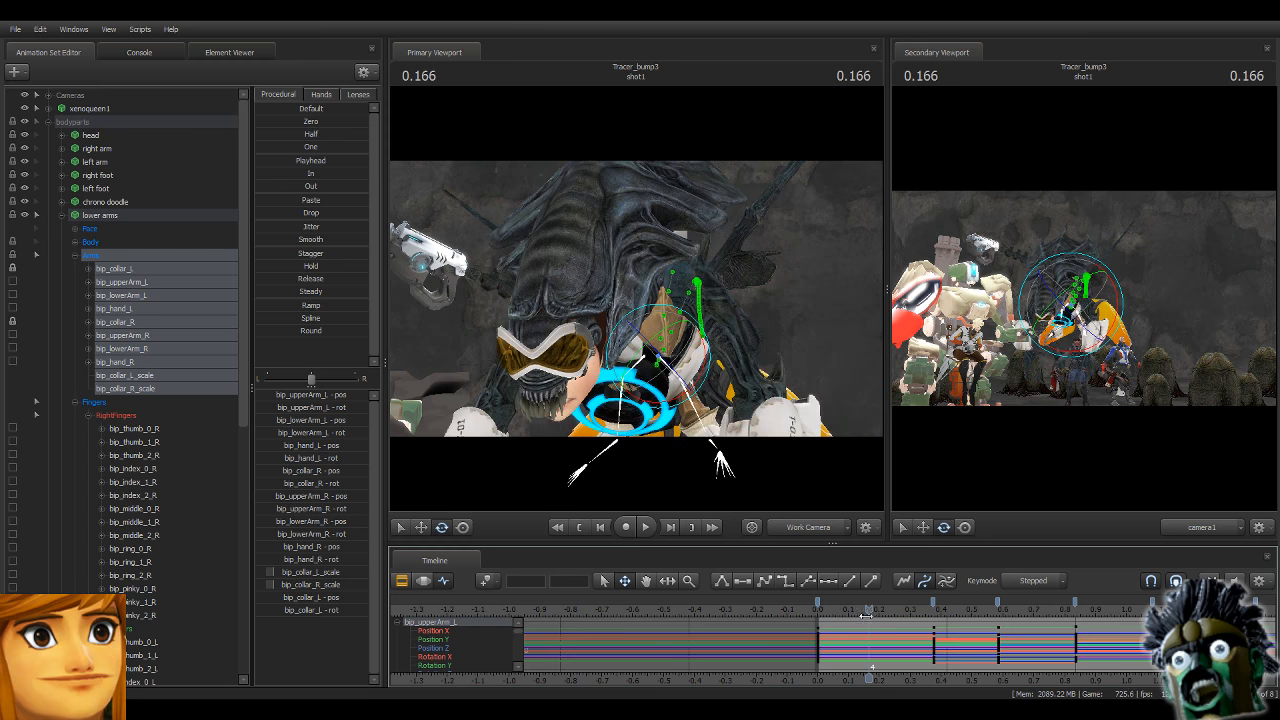
drag(774, 307, 740, 236)
key(ctrl)
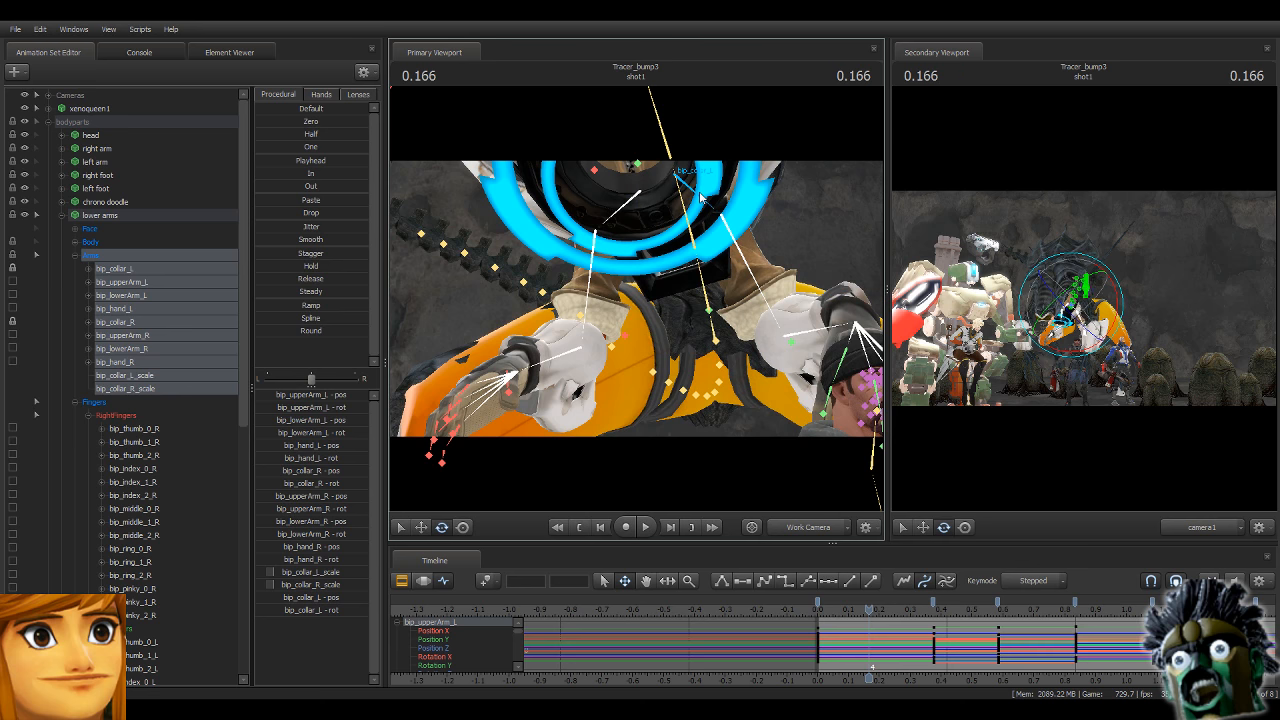
click(700, 197)
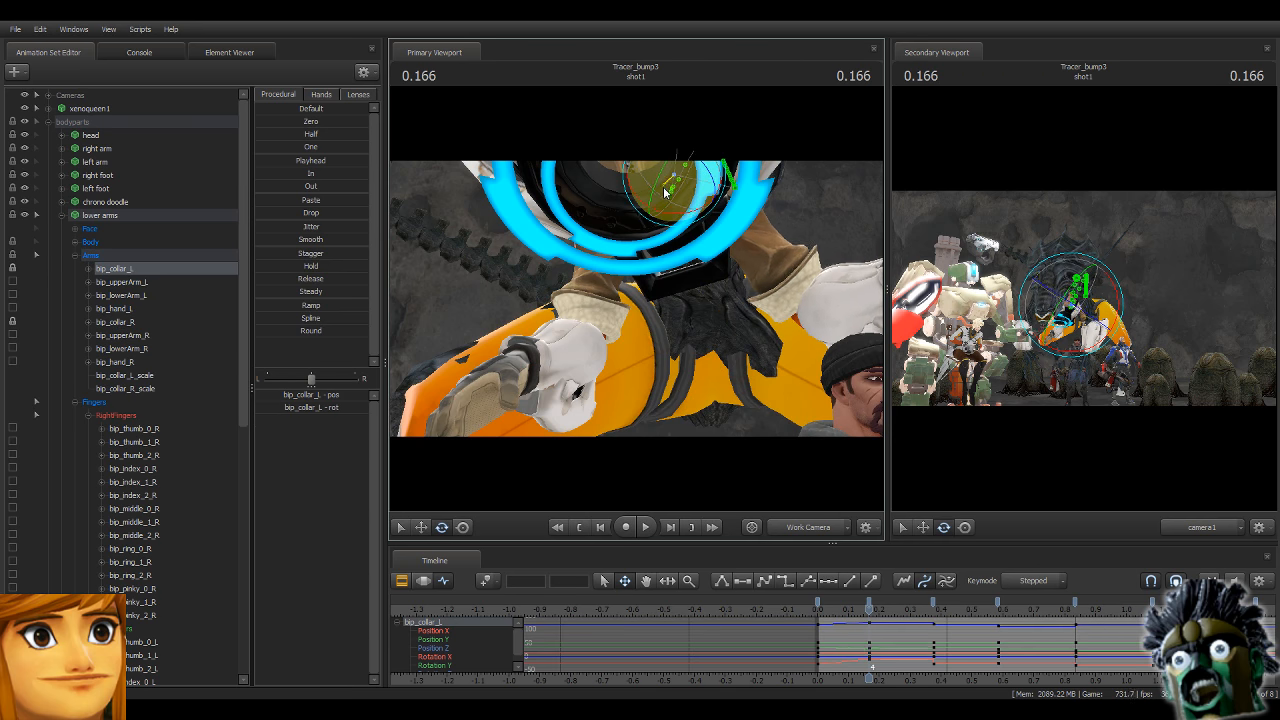
key(ctrl)
click(672, 210)
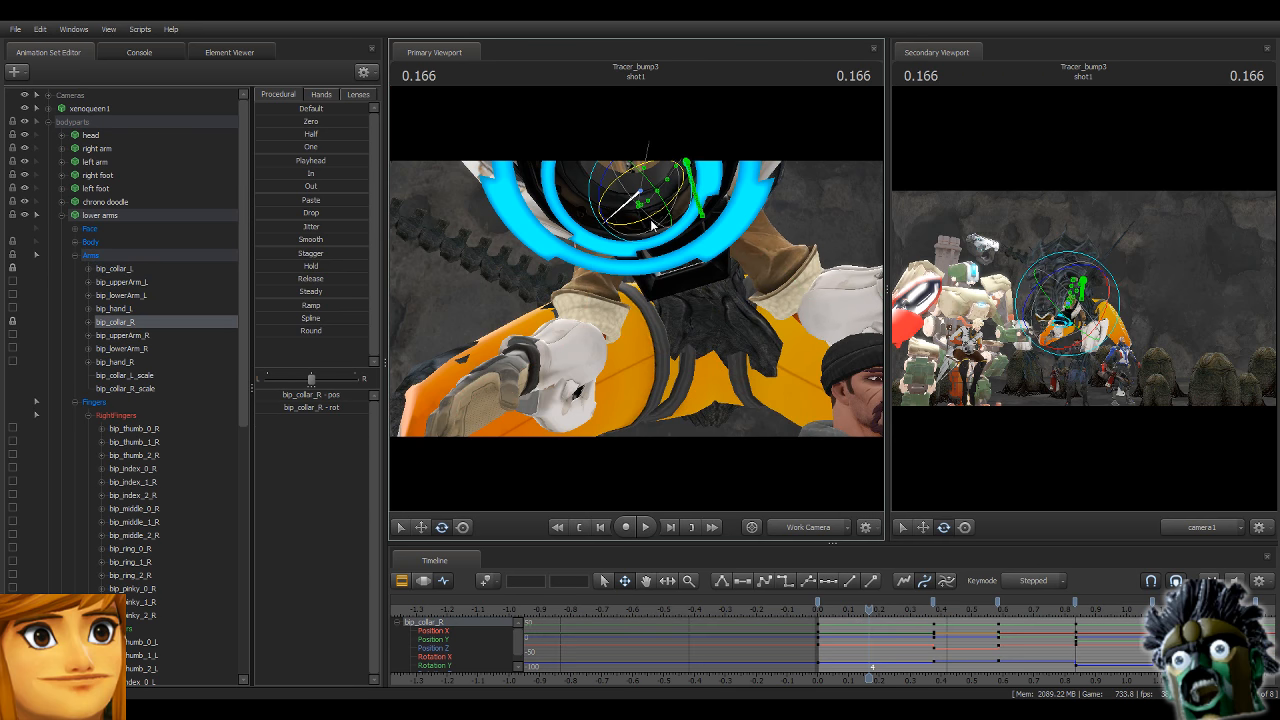
drag(652, 226, 605, 240)
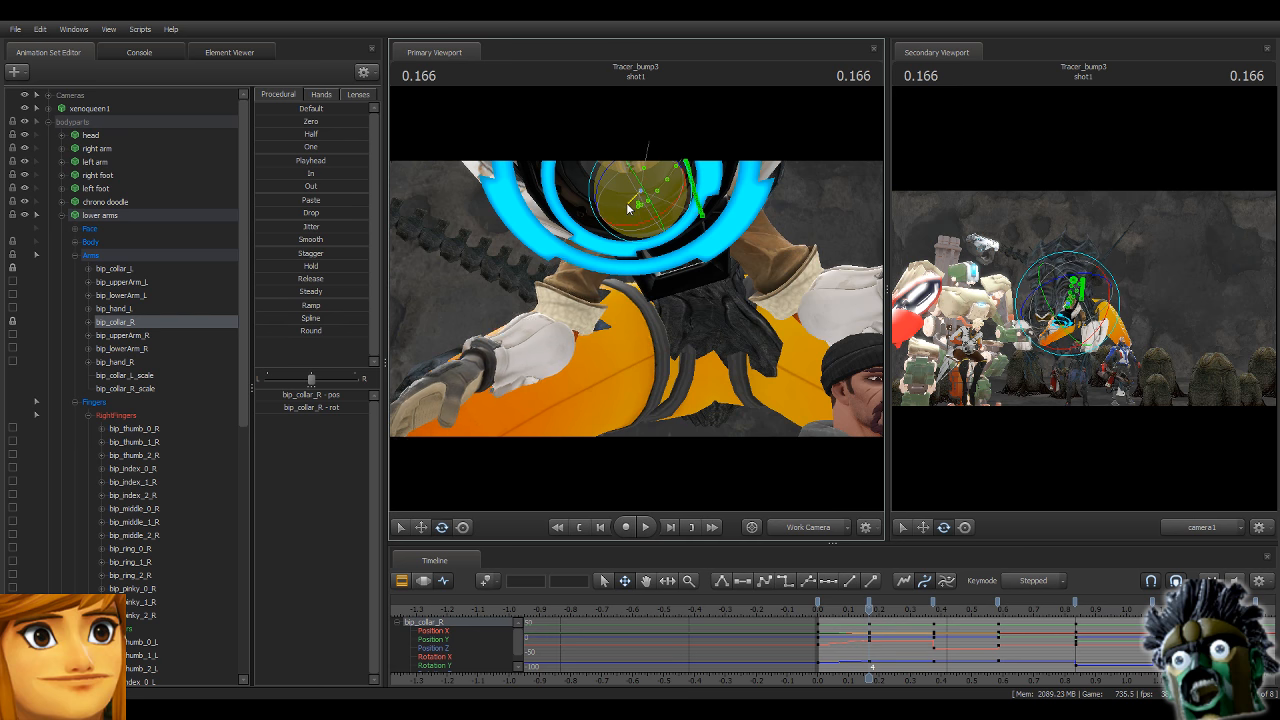
Rotate bip_upperArm_R, bip_lowerArm_R and bip_hand_R at 0.166 seconds to pose the lower right arm.
key(ctrl)
click(580, 270)
drag(581, 252, 563, 320)
ctrl+click(550, 370)
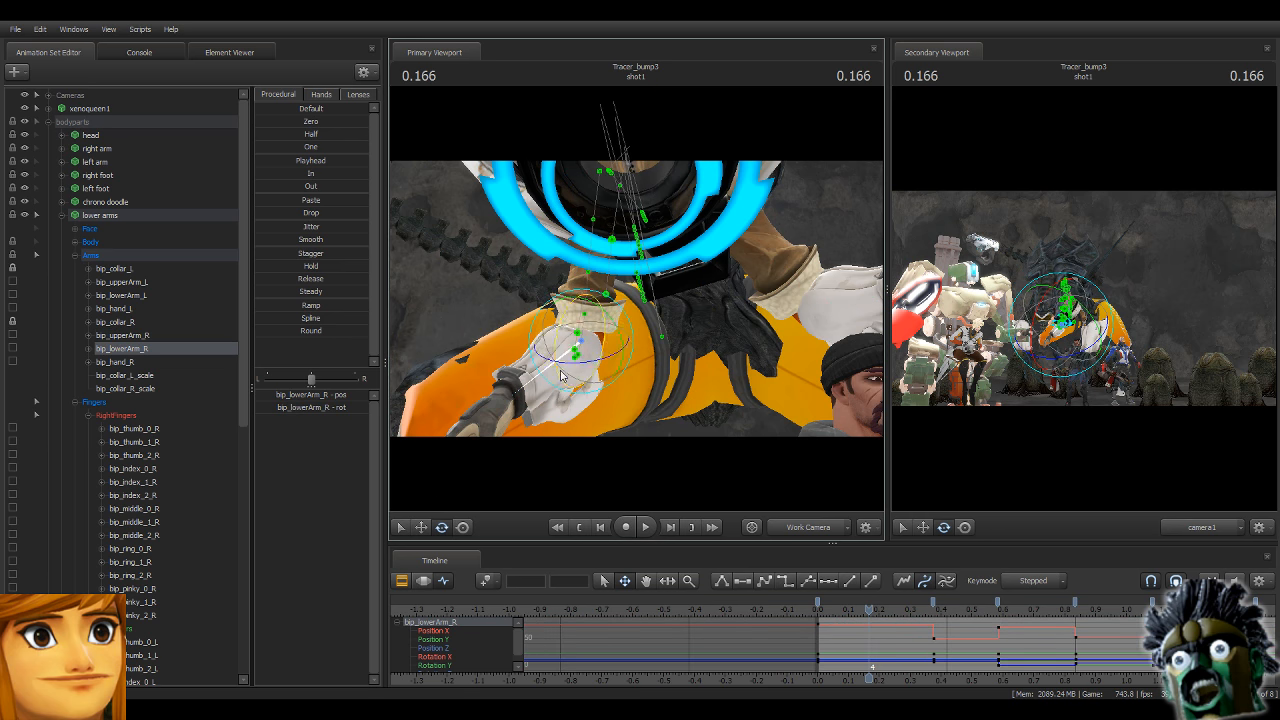
drag(550, 370, 522, 406)
ctrl+click(492, 389)
drag(570, 330, 636, 296)
Rotate bip_collar_L, bip_upperArm_L and bip_lowerArm_L at 0.166 seconds so the left arm extends outward.
ctrl+click(636, 158)
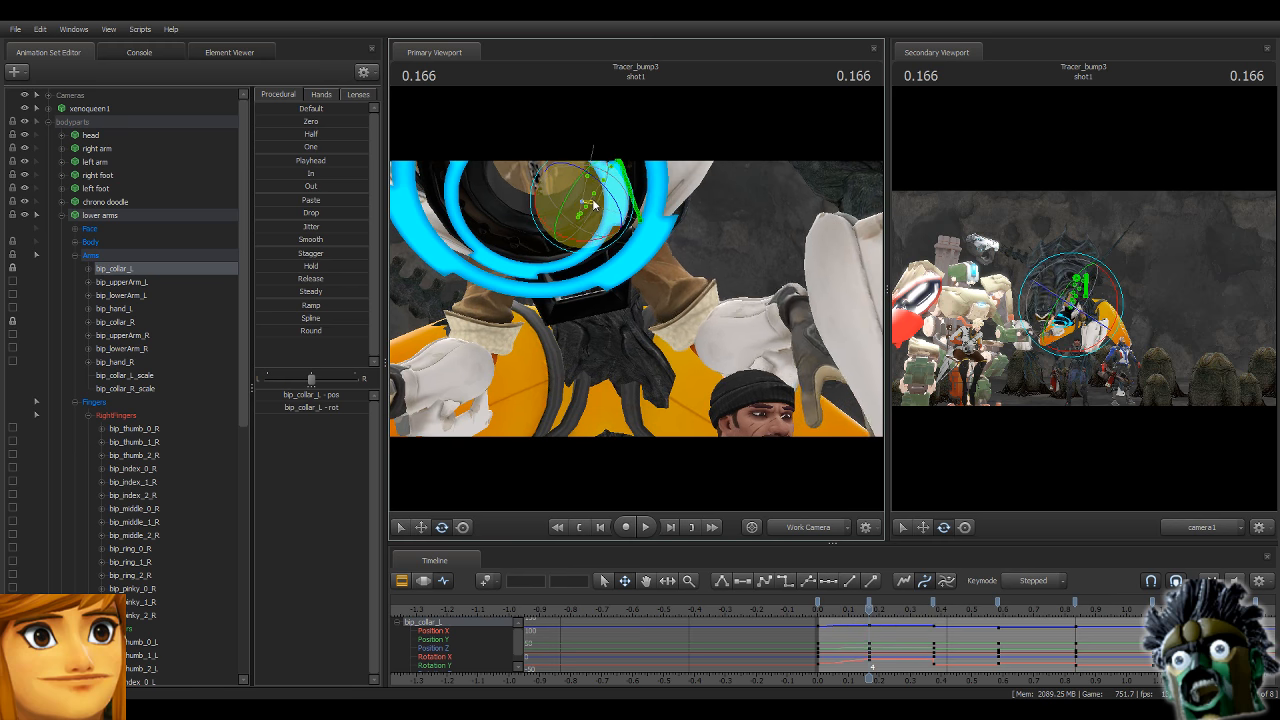
ctrl+click(646, 248)
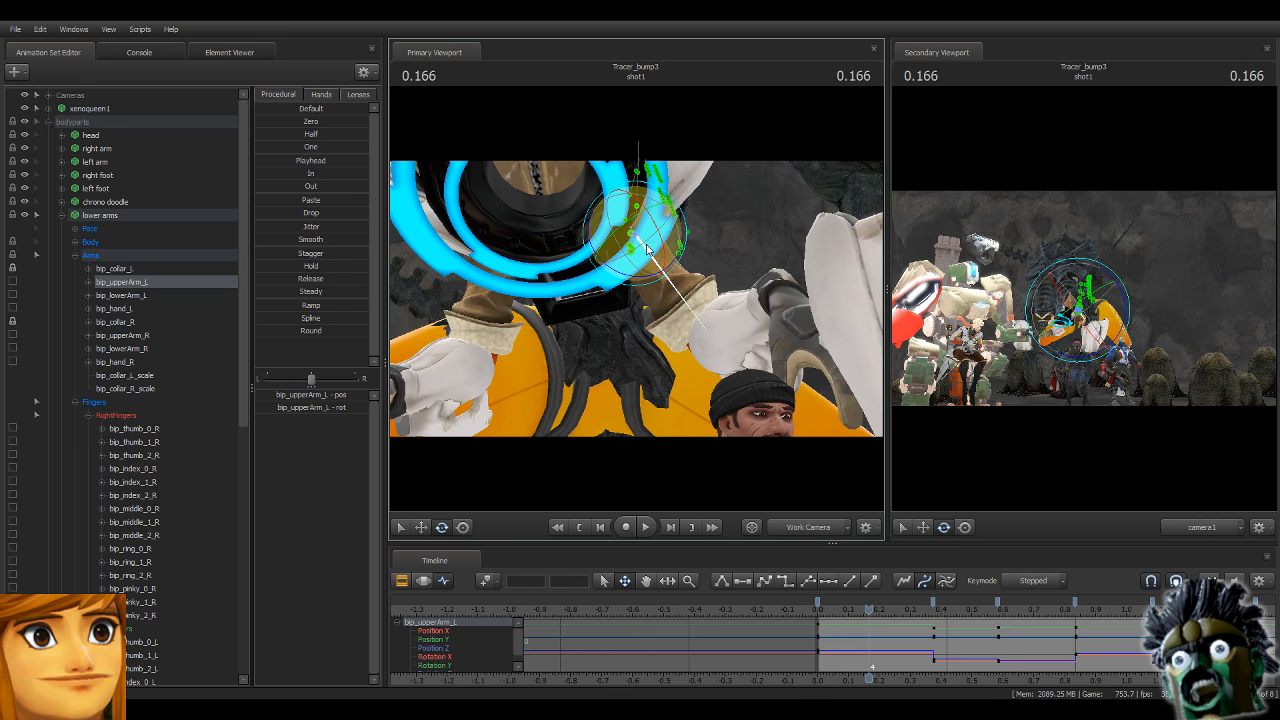
ctrl+click(743, 333)
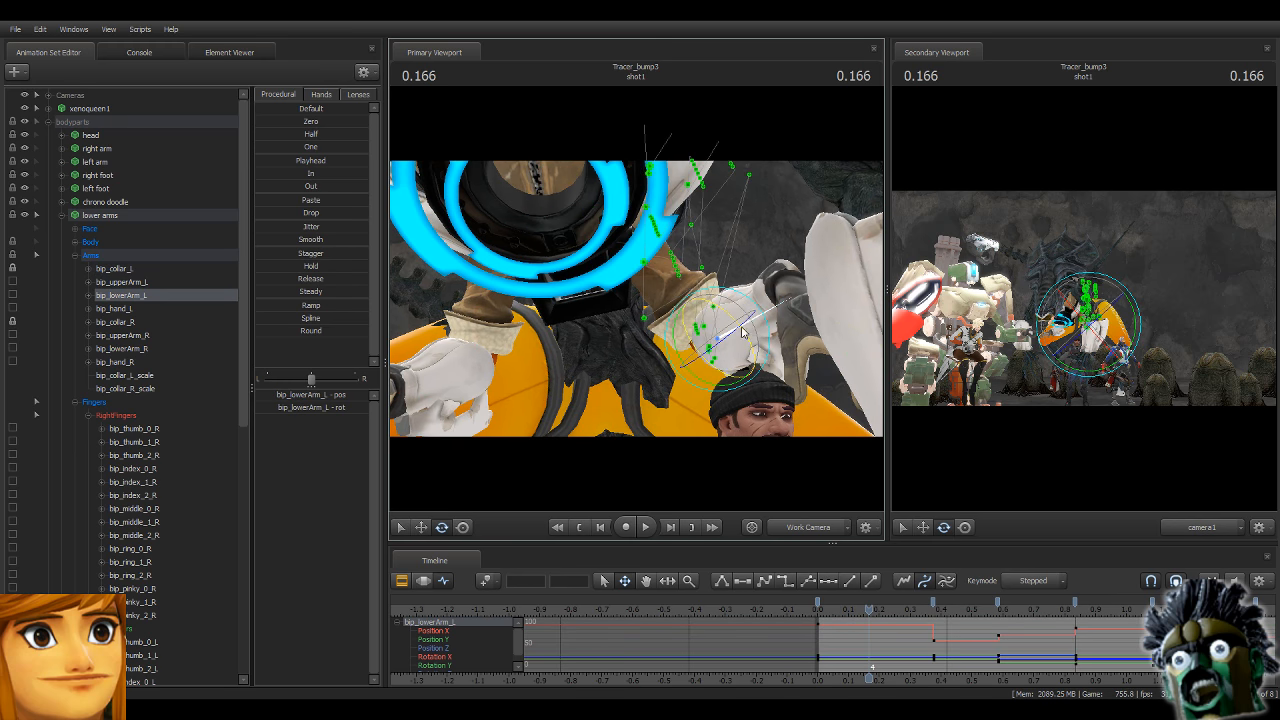
drag(746, 322, 760, 385)
drag(700, 325, 754, 377)
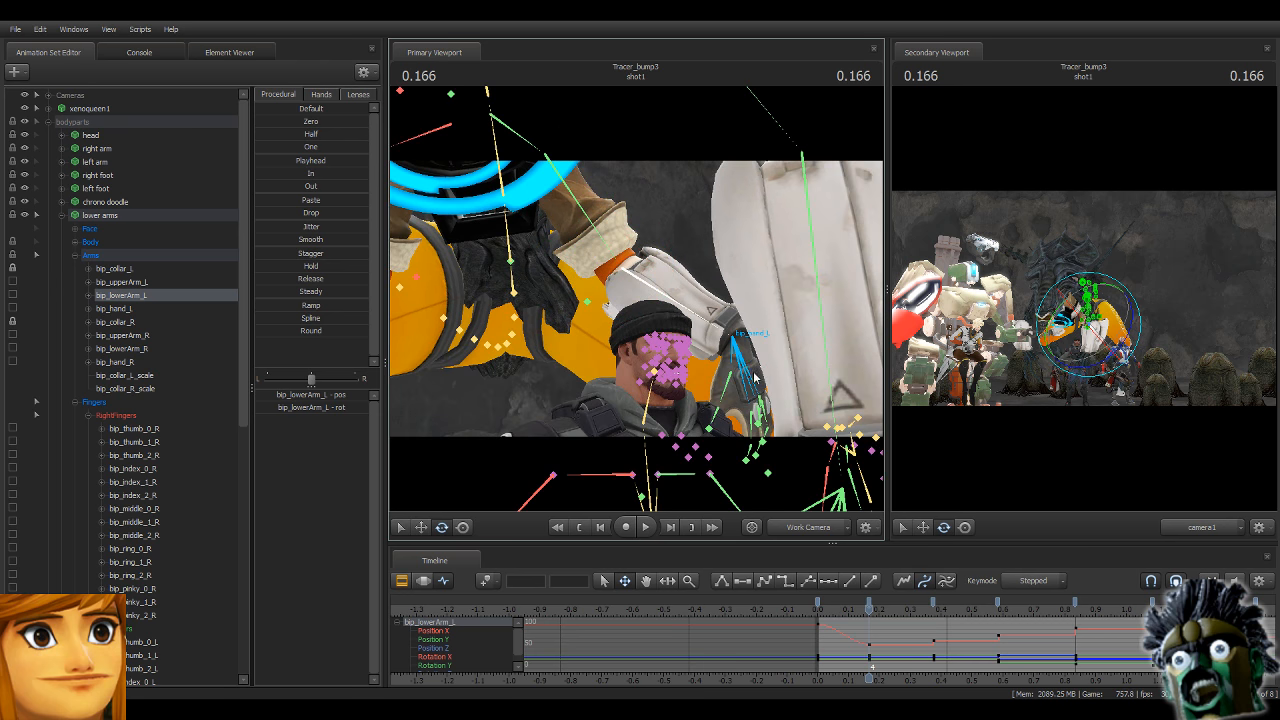
Rotate bip_hand_L at 0.166 seconds to bring the left hand in line with the extended forearm.
ctrl+click(750, 370)
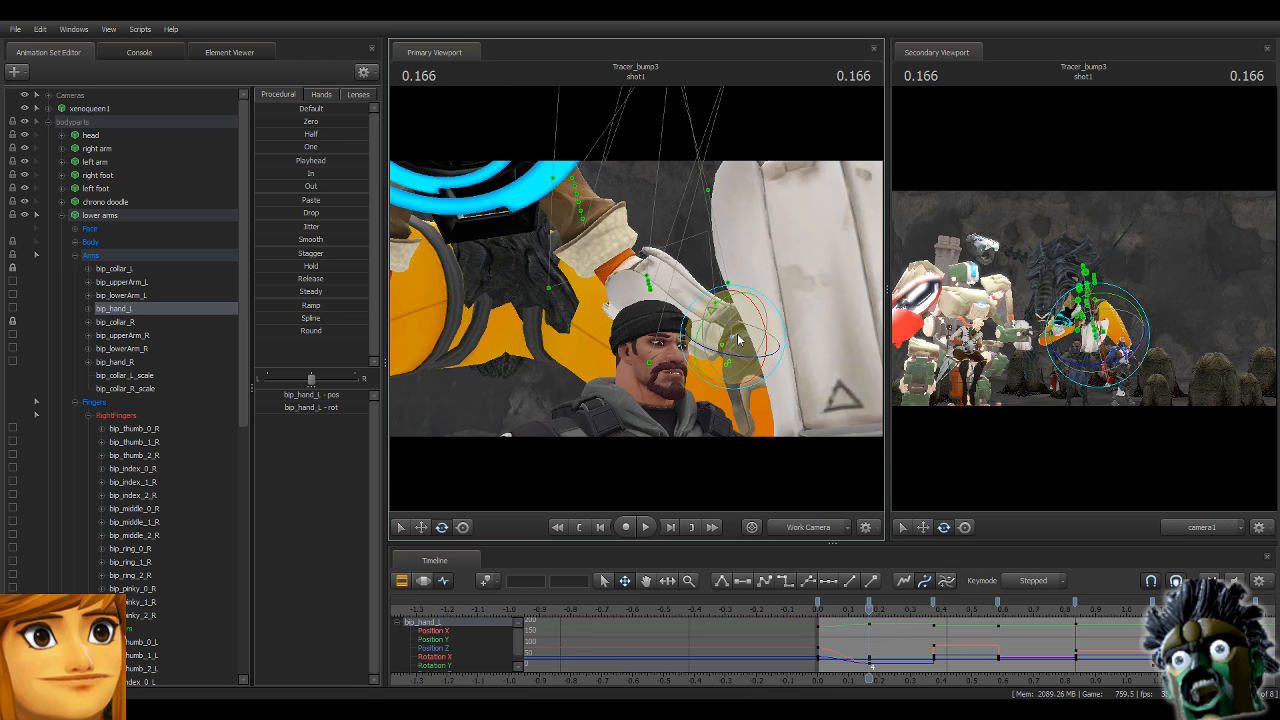
mouse_move(739, 340)
mouse_down()
mouse_move(692, 347)
mouse_move(742, 343)
mouse_up()
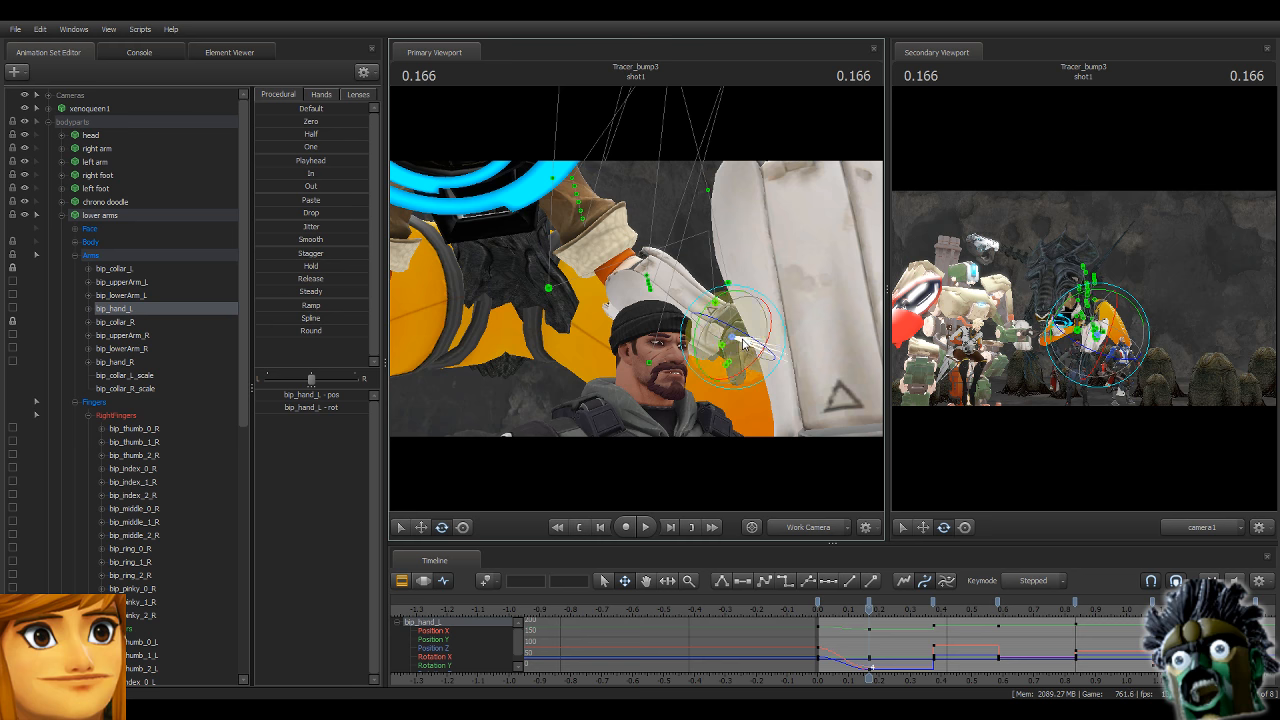
key(s)
drag(570, 305, 412, 338)
key(s)
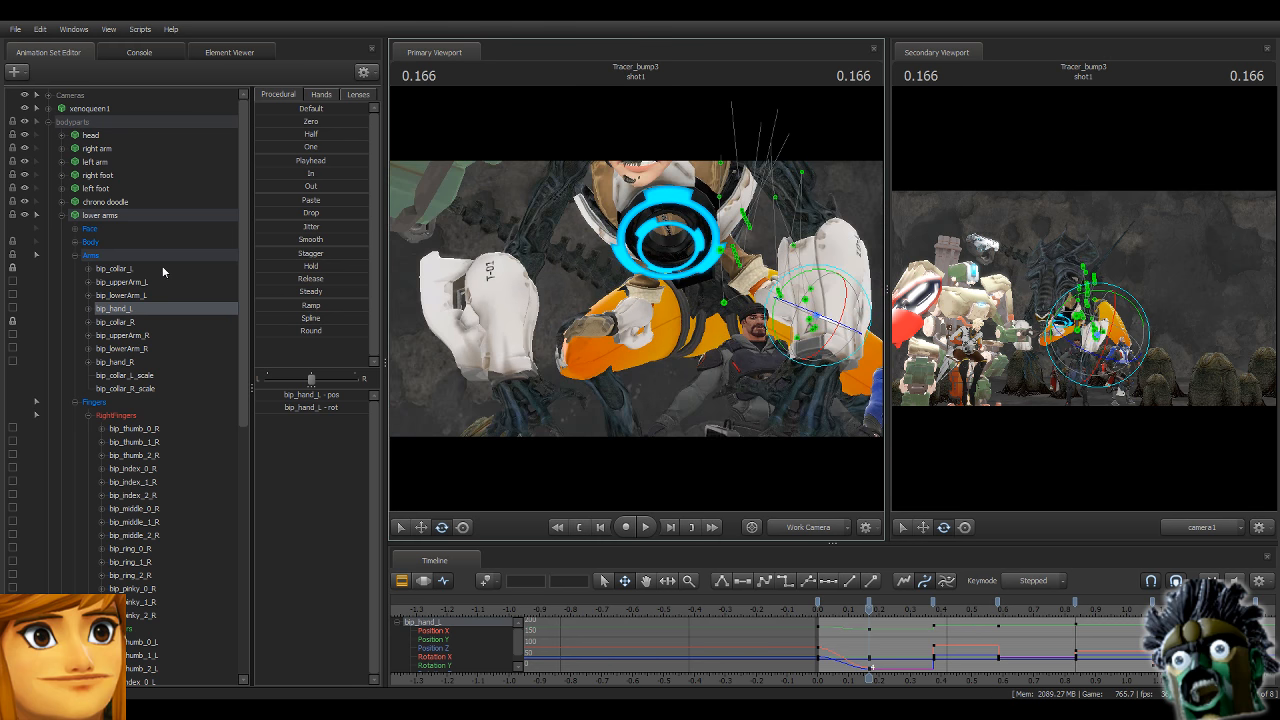
Select the whole Arms group and shift its third keyframe to 0.416 seconds (frame 10).
click(162, 258)
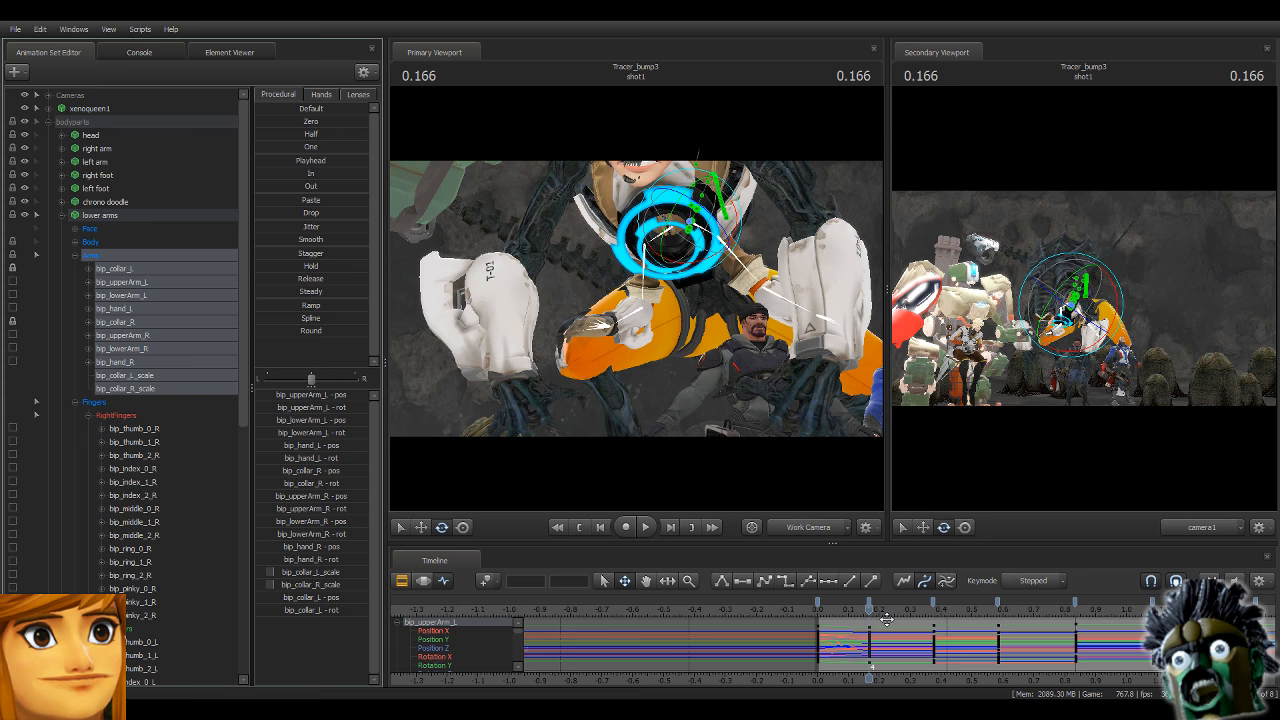
middle_drag(884, 678, 584, 617)
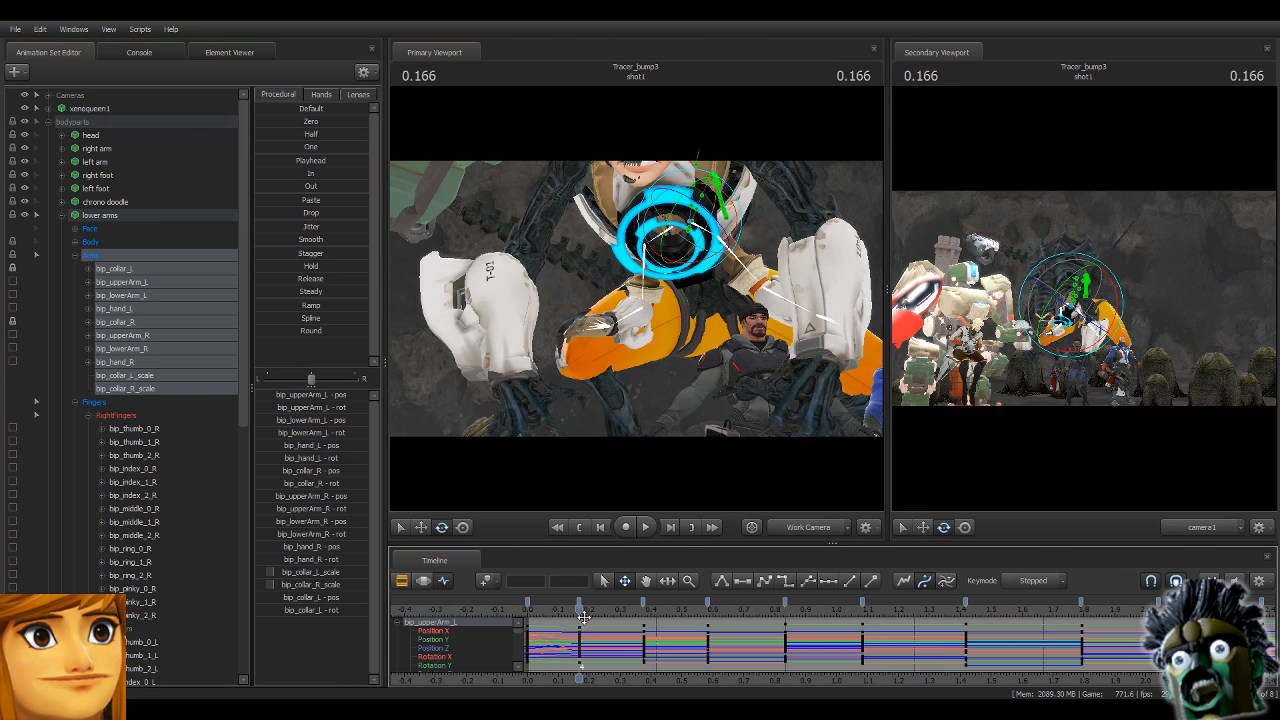
drag(540, 617, 653, 651)
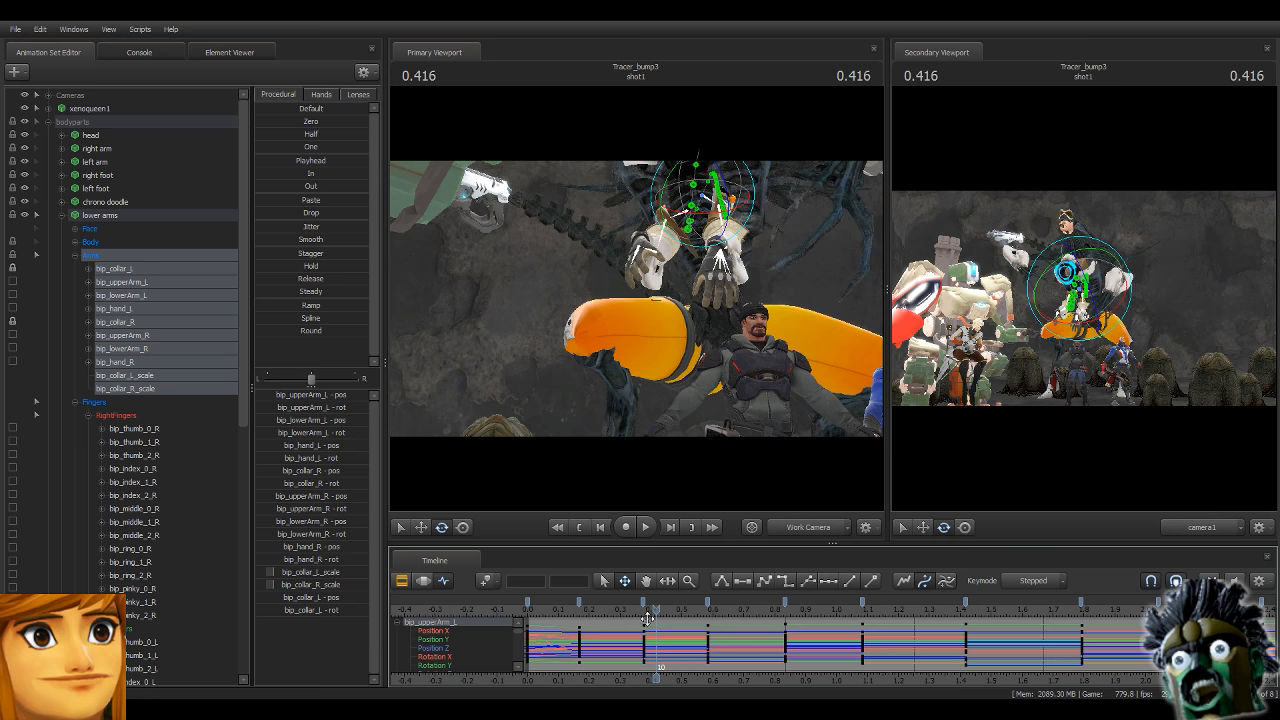
drag(642, 600, 655, 603)
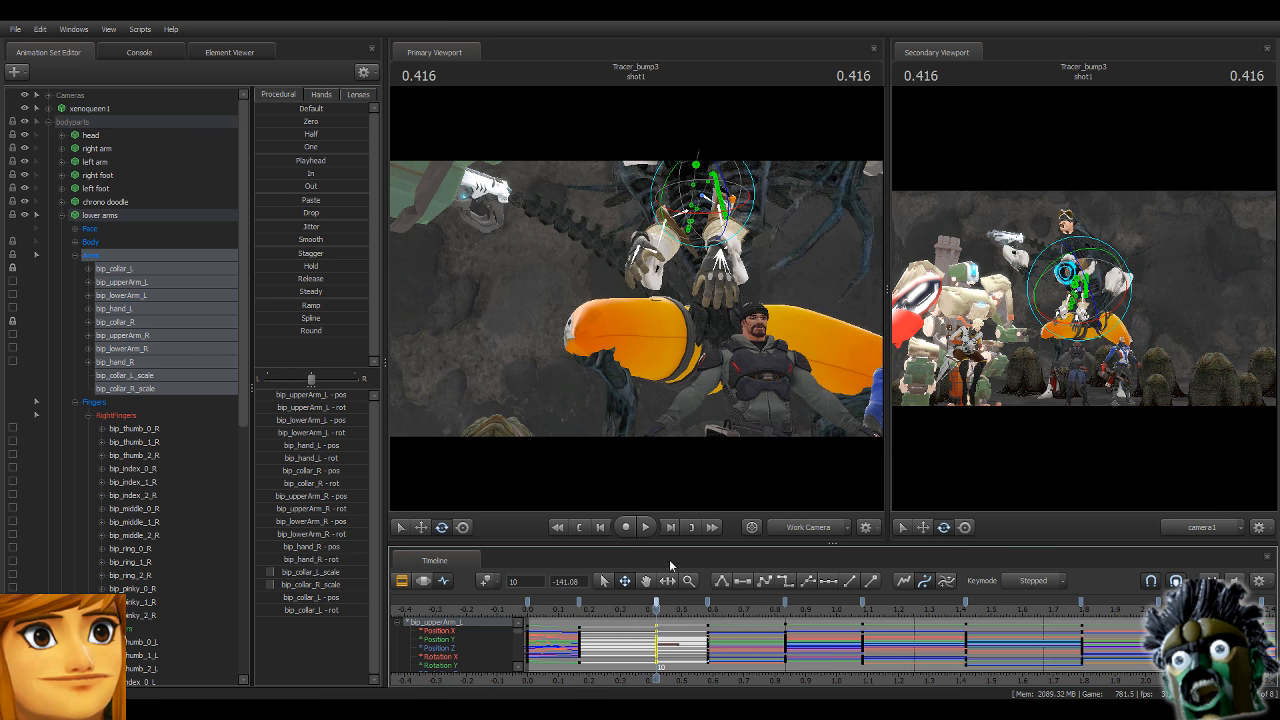
Rotate bip_collar_R and bip_upperArm_R at 0.416 seconds so the right arm hangs down in front of the torso.
drag(637, 329, 645, 265)
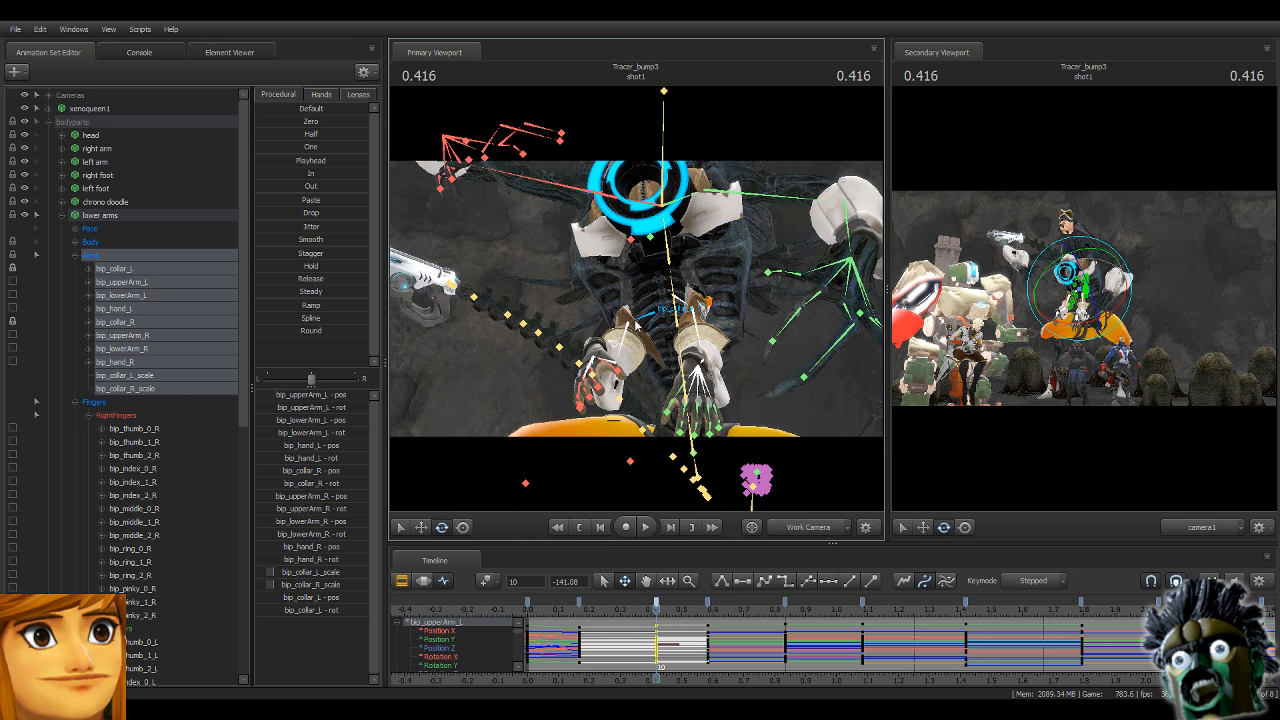
ctrl+click(637, 329)
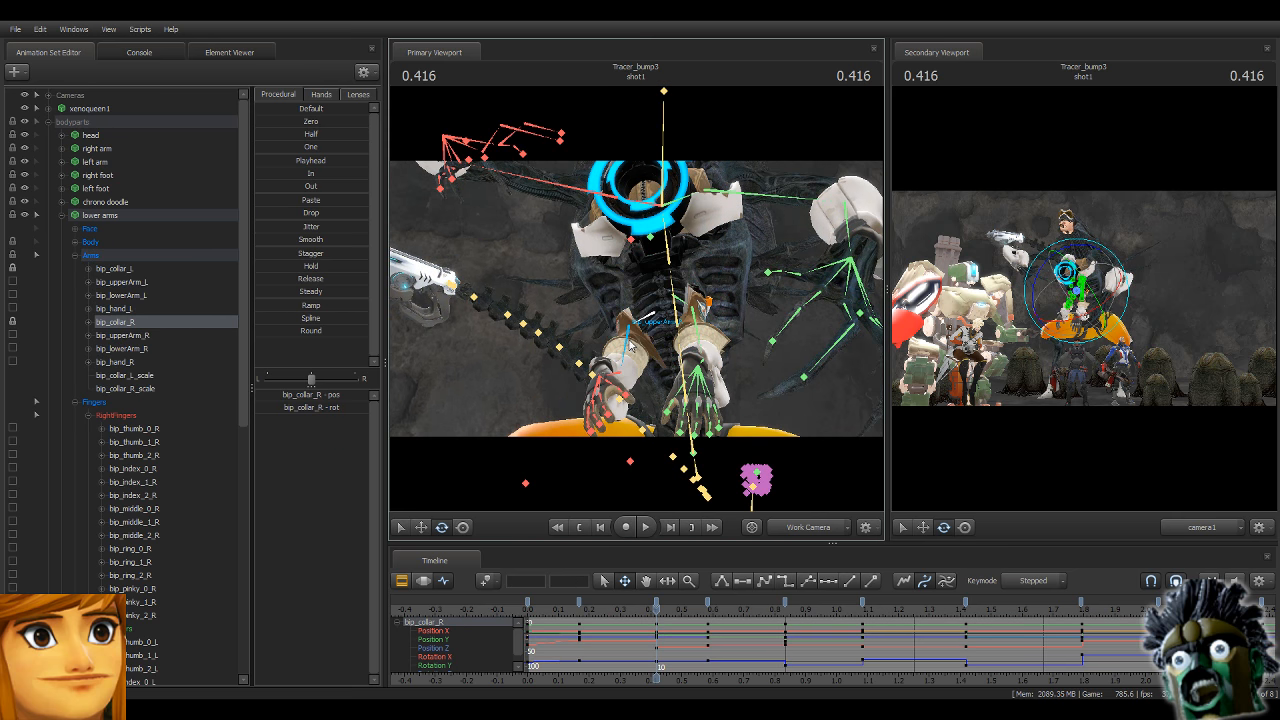
ctrl+click(629, 332)
key(ctrl)
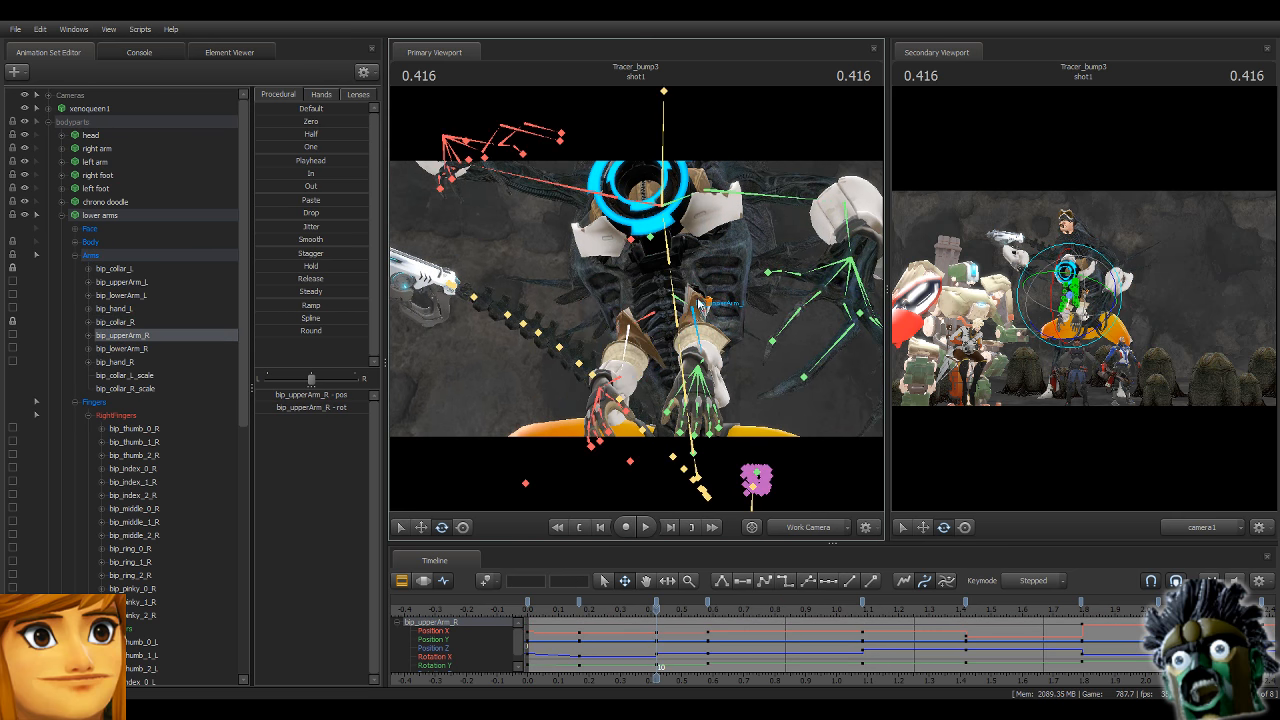
Rotate bip_collar_L and bip_upperArm_L at 0.416 seconds so the left arm hangs beside the right one.
ctrl+click(676, 318)
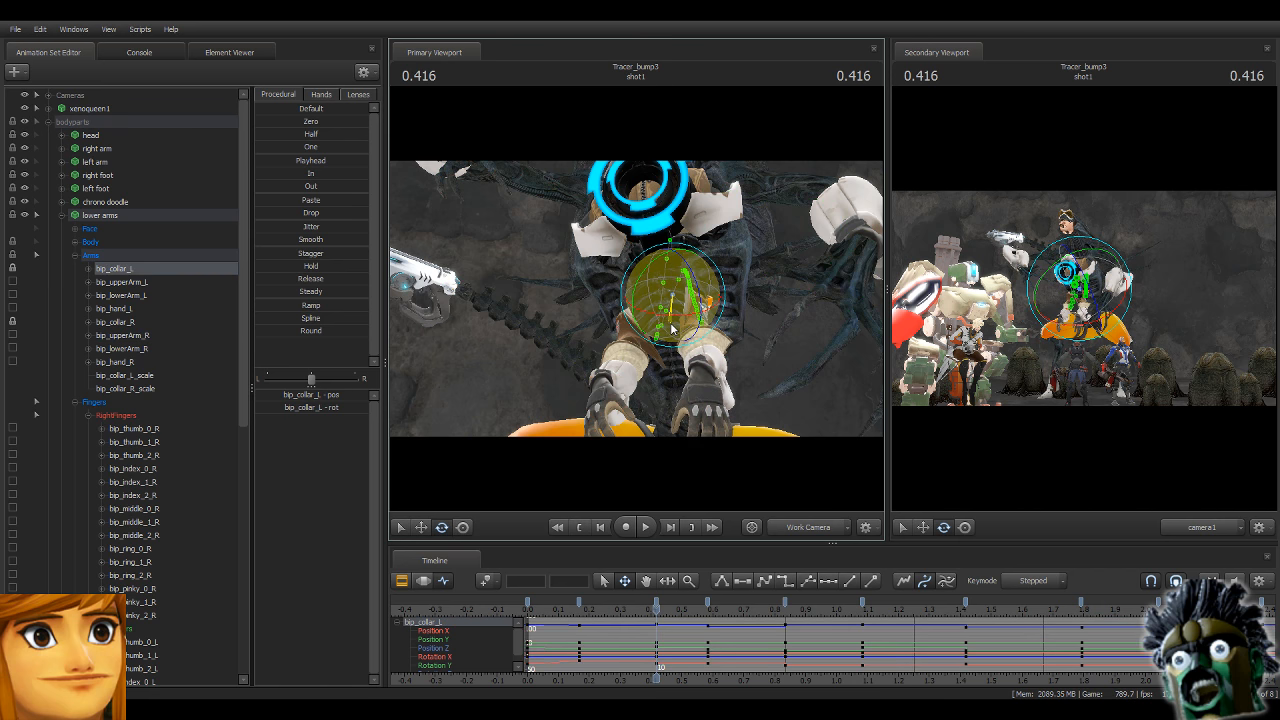
key(ctrl)
ctrl+click(700, 322)
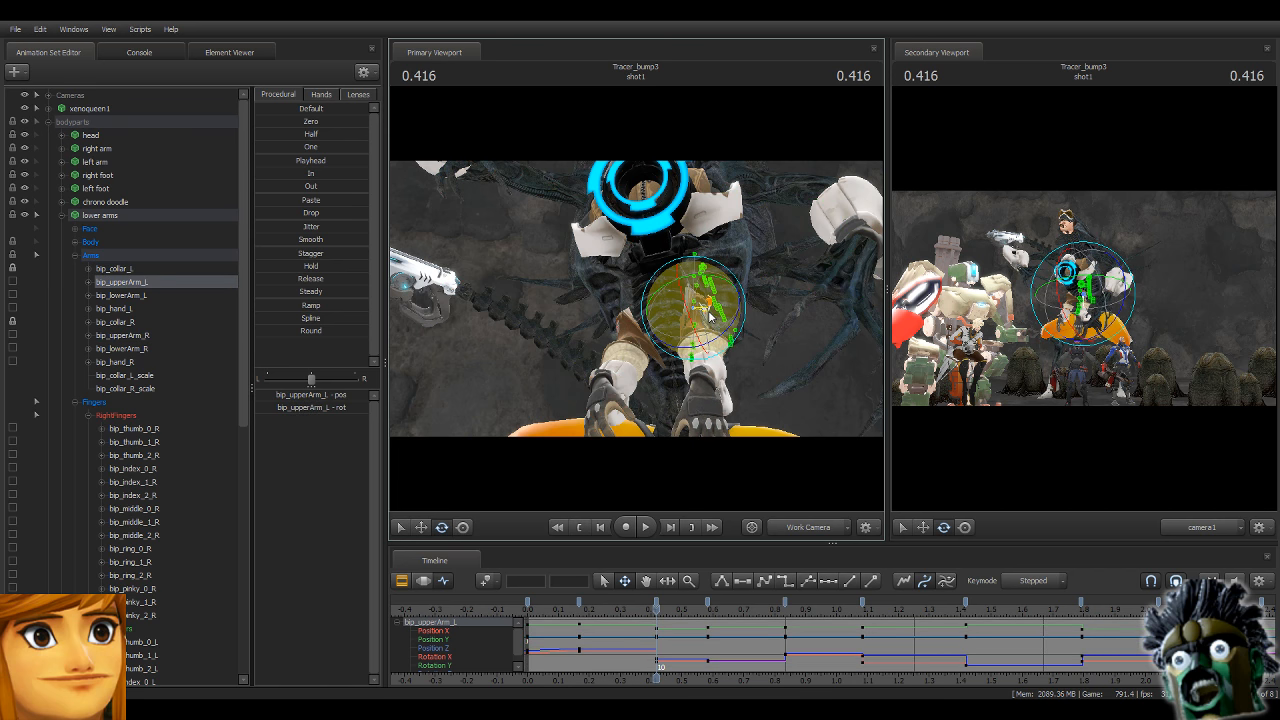
drag(805, 376, 655, 444)
scroll(676, 655, down, 2)
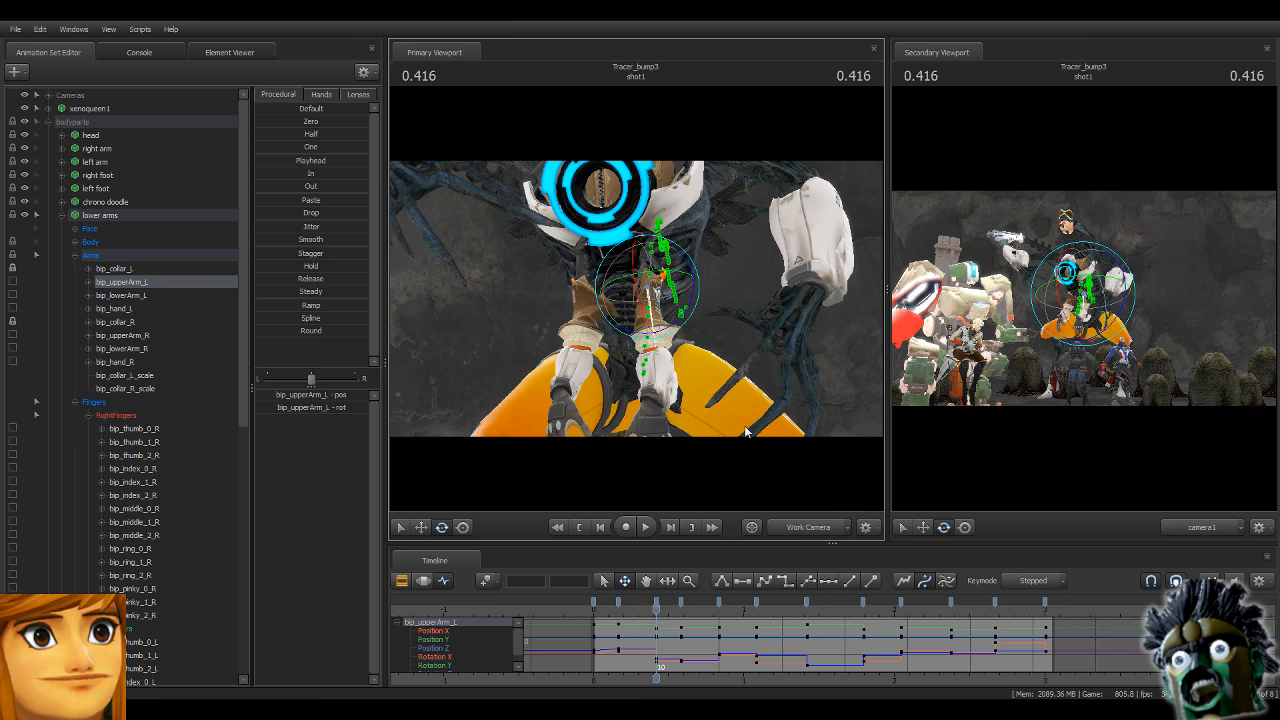
mouse_move(727, 333)
mouse_down()
mouse_move(685, 280)
mouse_move(710, 280)
mouse_move(715, 300)
mouse_move(707, 288)
mouse_move(730, 290)
mouse_move(707, 328)
mouse_up()
key(w)
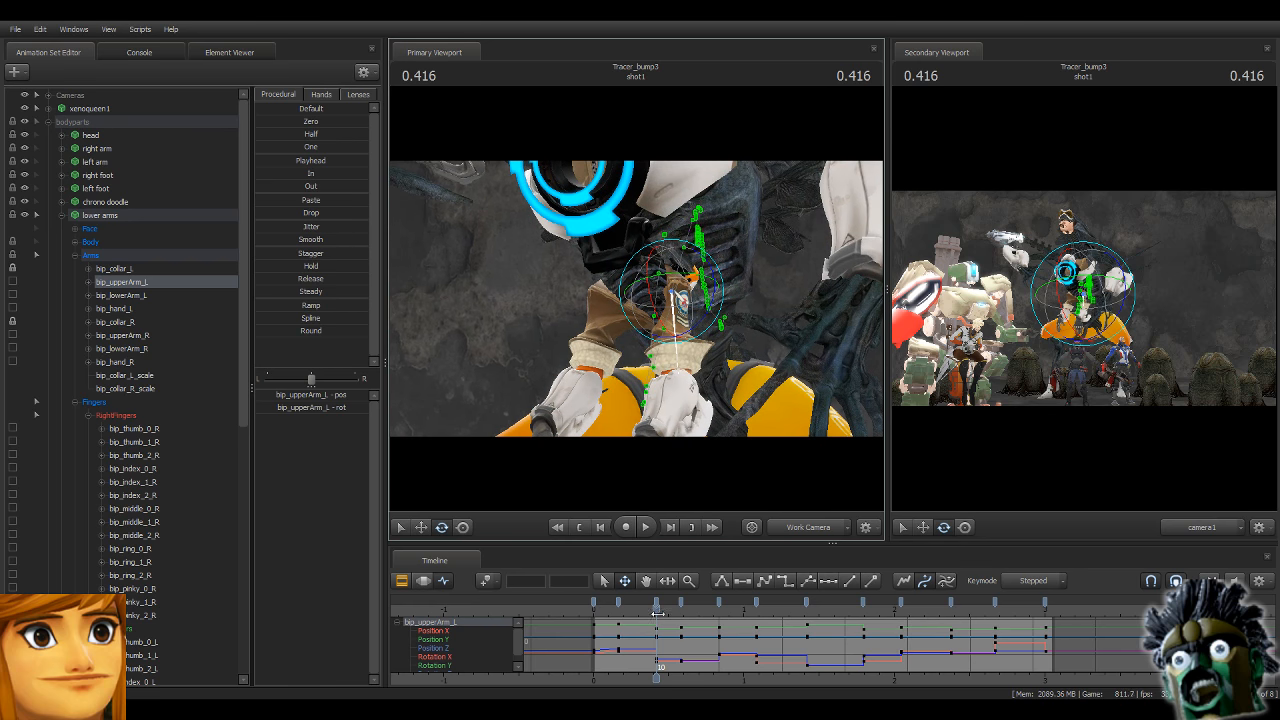
Shift the Arms group's fourth keyframe to 0.625 seconds (frame 15) and go to 0.833 seconds.
drag(657, 612, 687, 617)
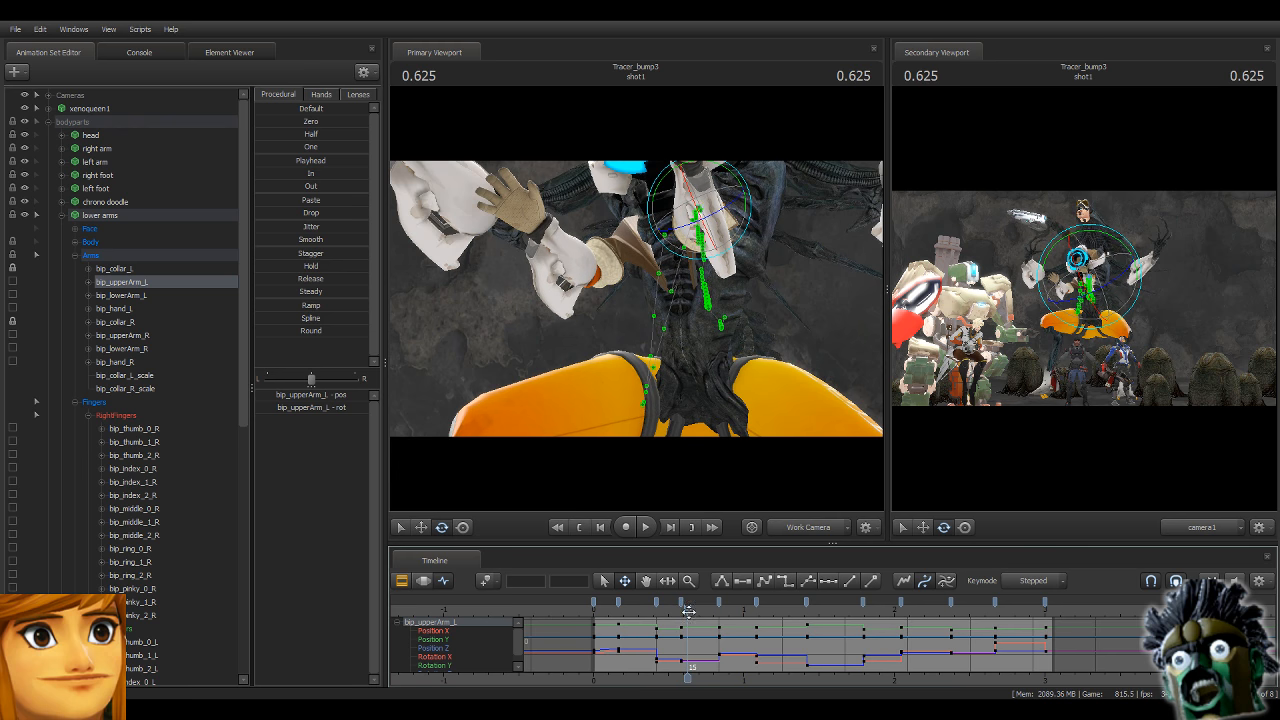
click(91, 255)
mouse_move(683, 602)
mouse_down()
mouse_move(725, 621)
mouse_move(613, 622)
mouse_move(719, 625)
mouse_up()
Adjust the rotation of bip_collar_L and bip_upperArm_L at 0.833 seconds to refine the raised left arm.
drag(767, 383, 812, 345)
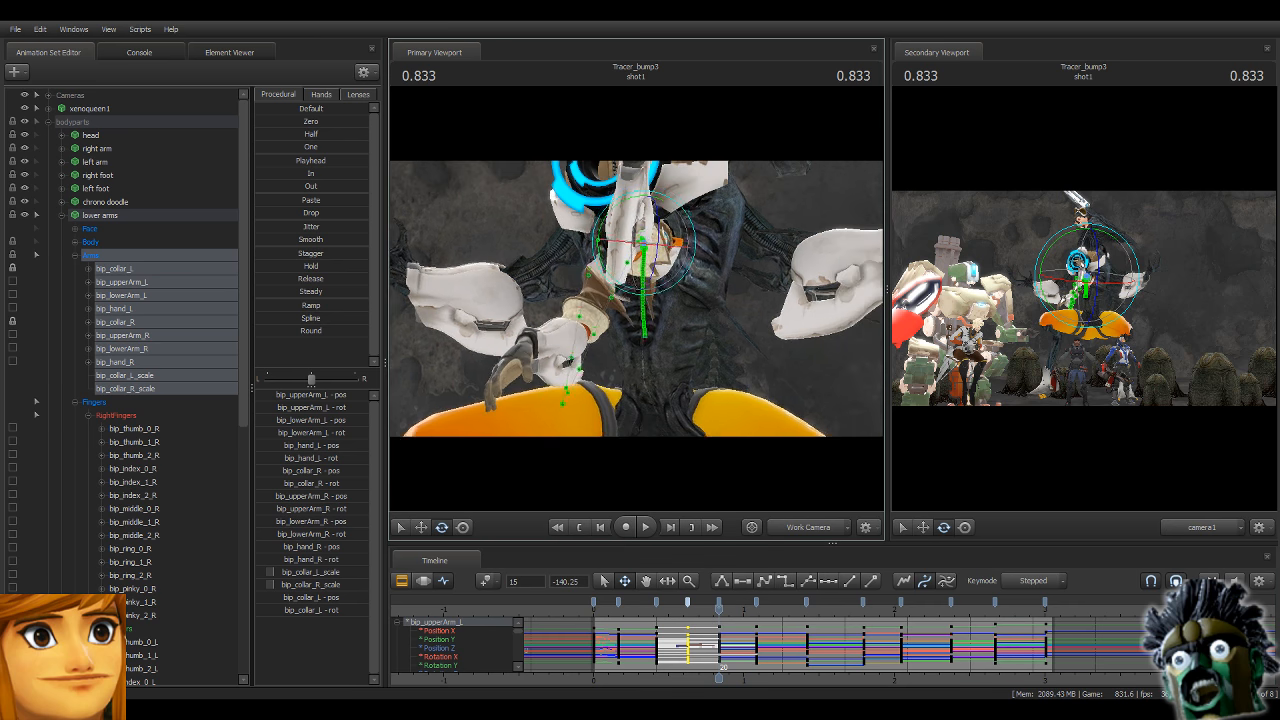
alt+drag(627, 371, 660, 292)
ctrl+click(661, 268)
click(712, 280)
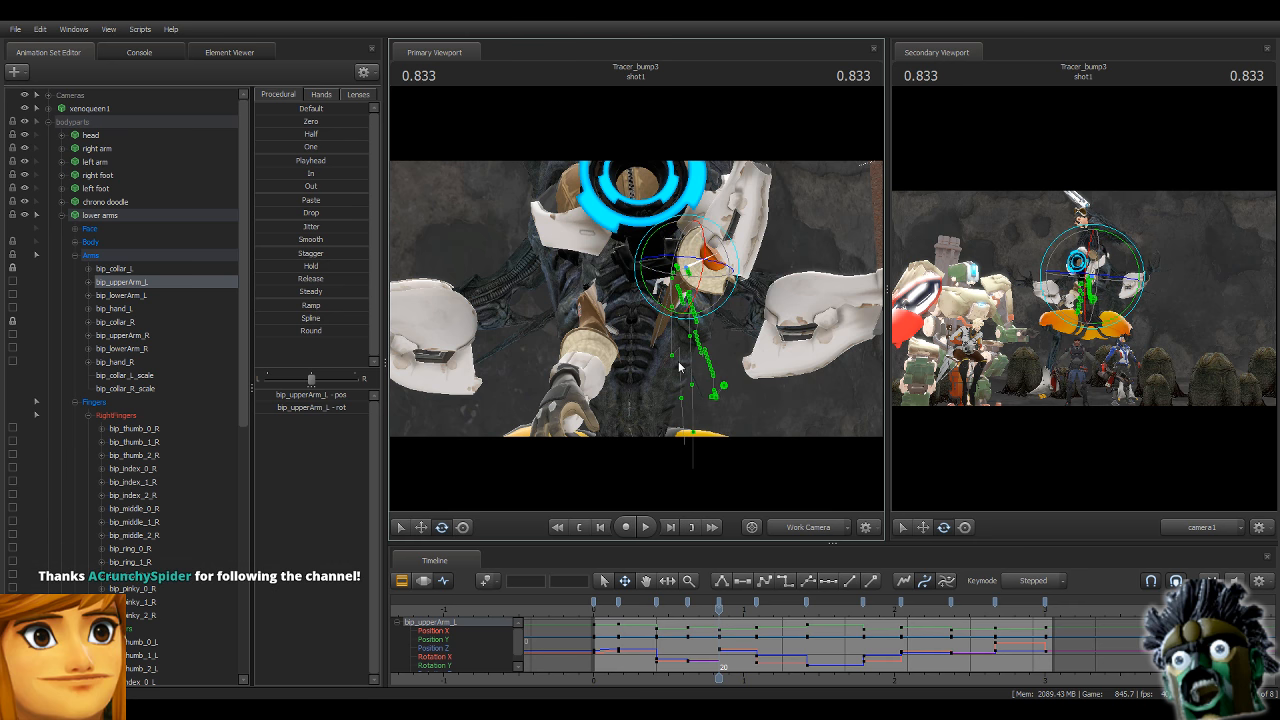
Examine the 0.833-second pose of the lower arms from several angles around the torso.
drag(636, 298, 796, 318)
key(s)
key(s)
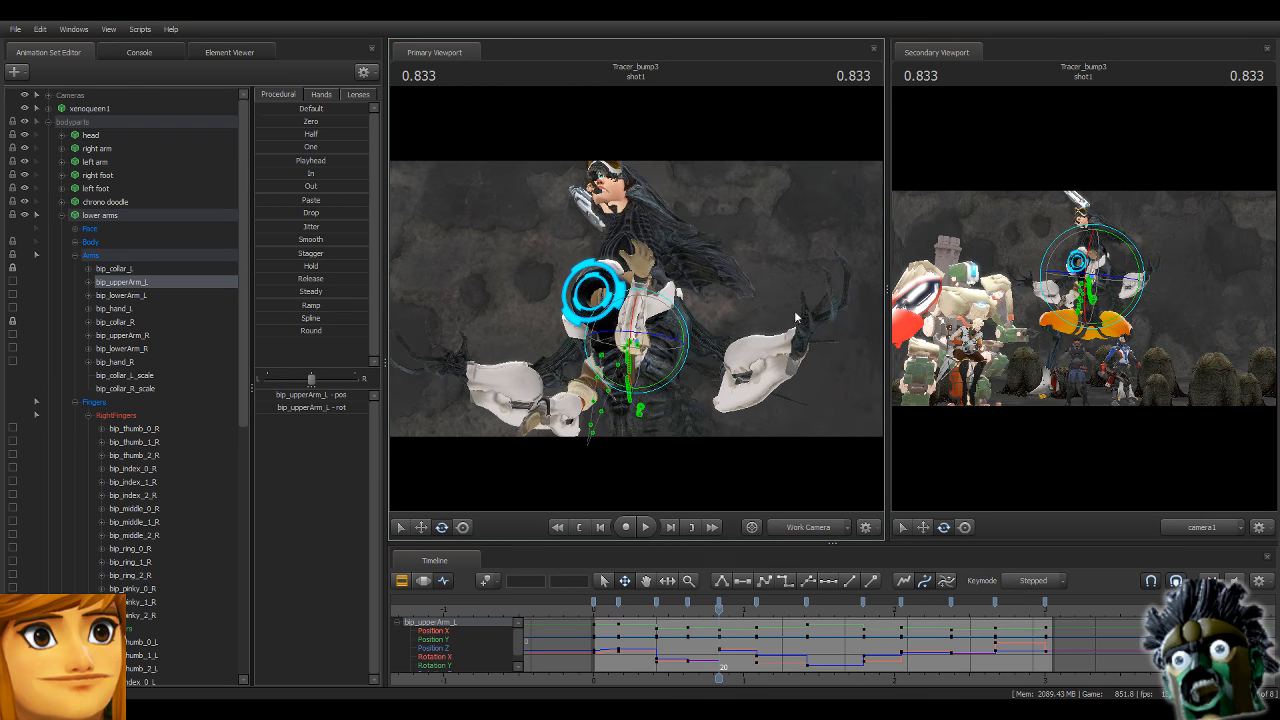
key(d)
drag(784, 383, 820, 395)
key(w)
key(a)
key(s)
key(a)
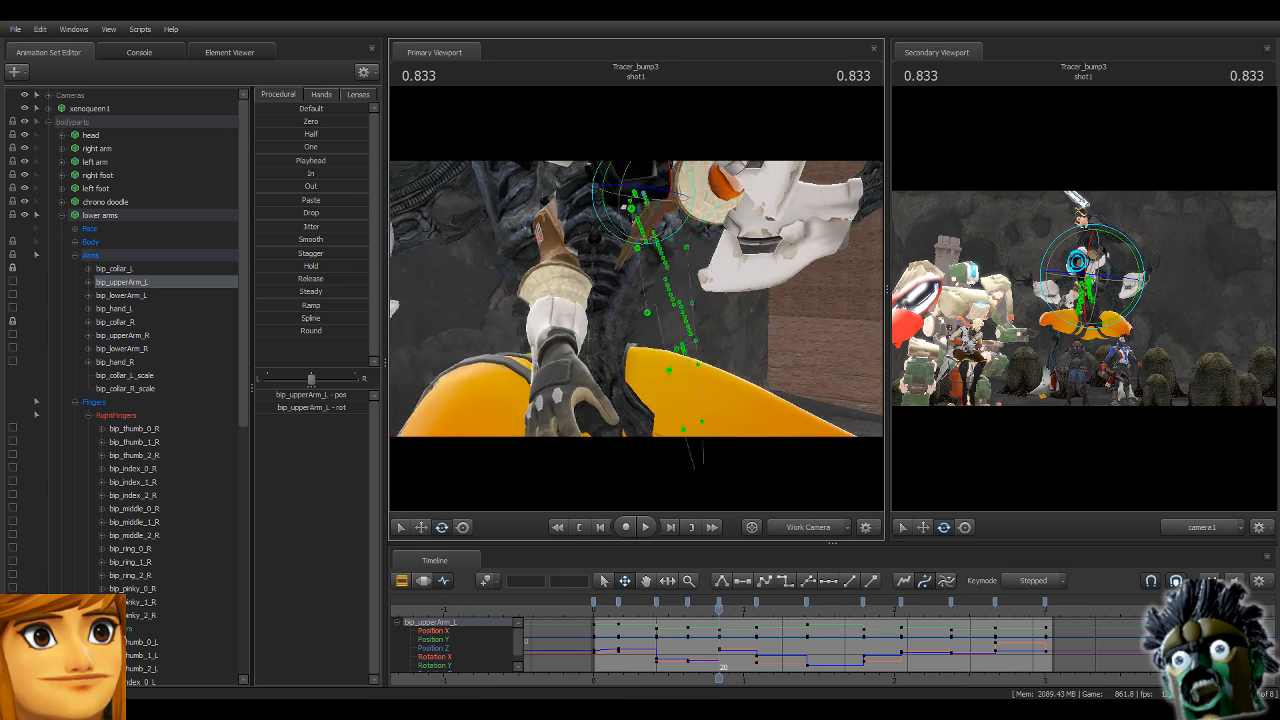
drag(637, 303, 616, 271)
key(s)
At 0.916 seconds, switch the Arms group's keyframes at 0.833 and 1.083 seconds from stepped to interpolated curves.
key(Right)
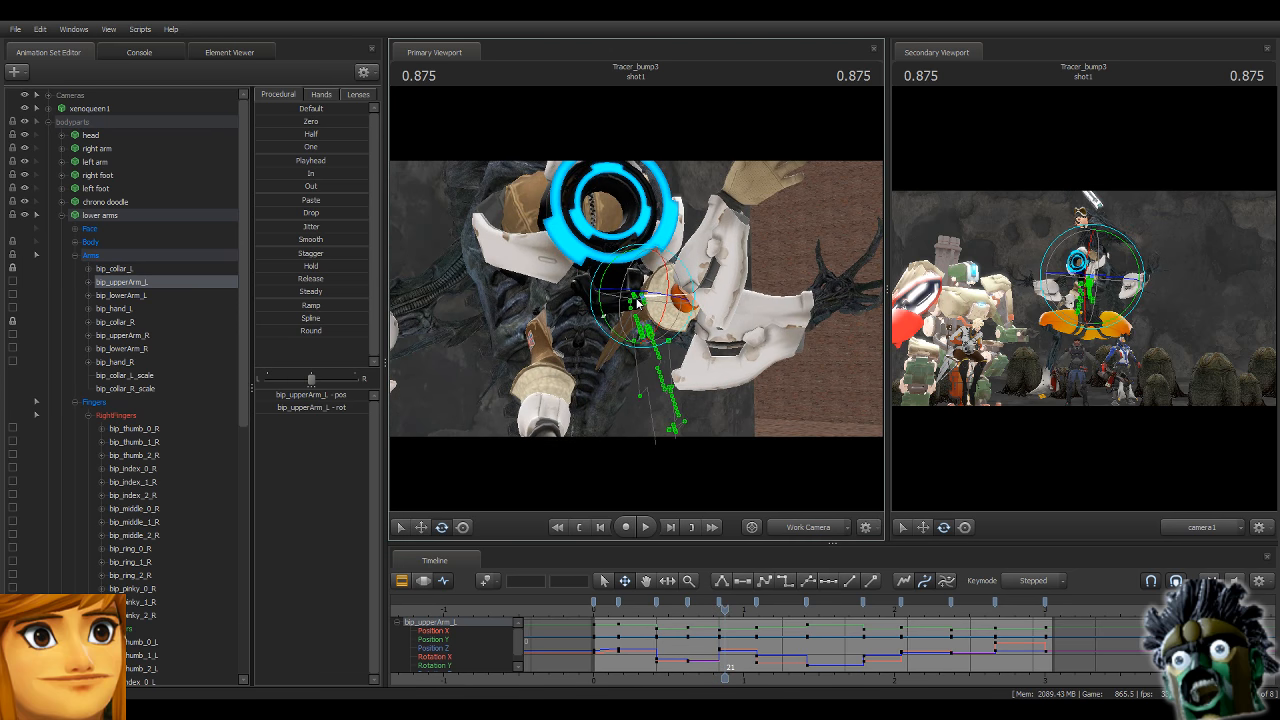
key(Right)
click(147, 256)
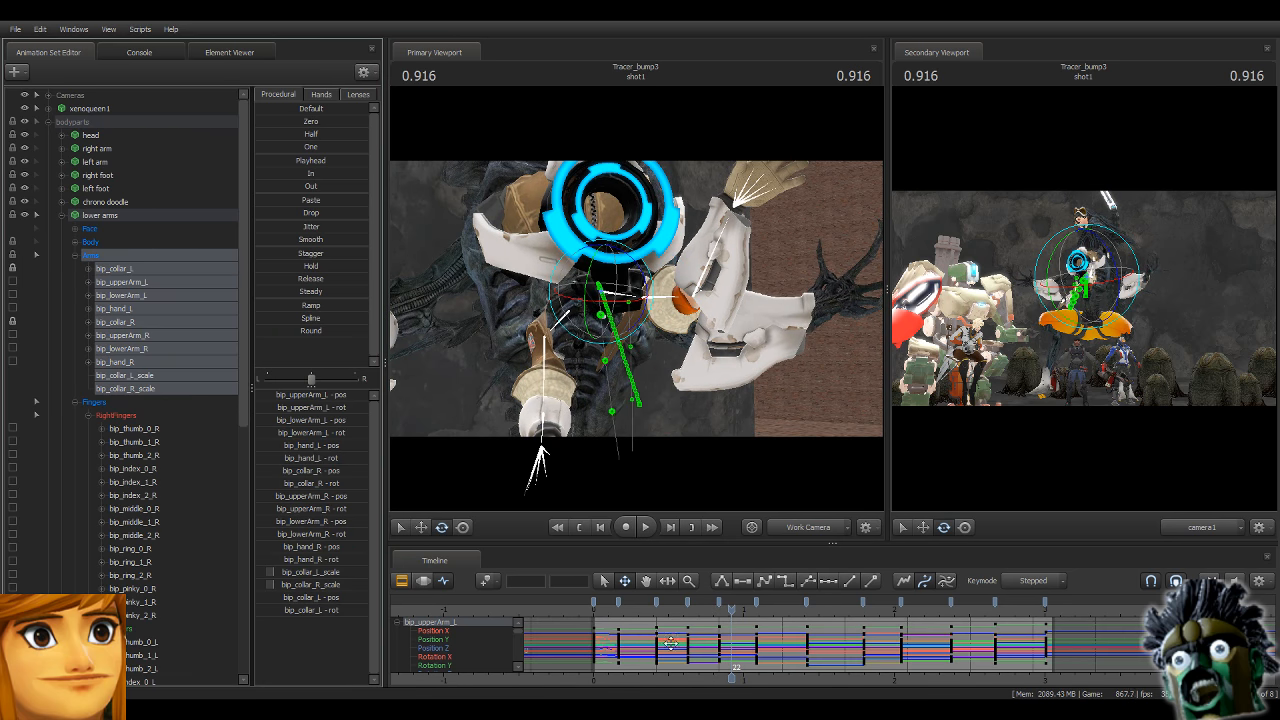
click(719, 602)
shift+click(756, 598)
click(765, 581)
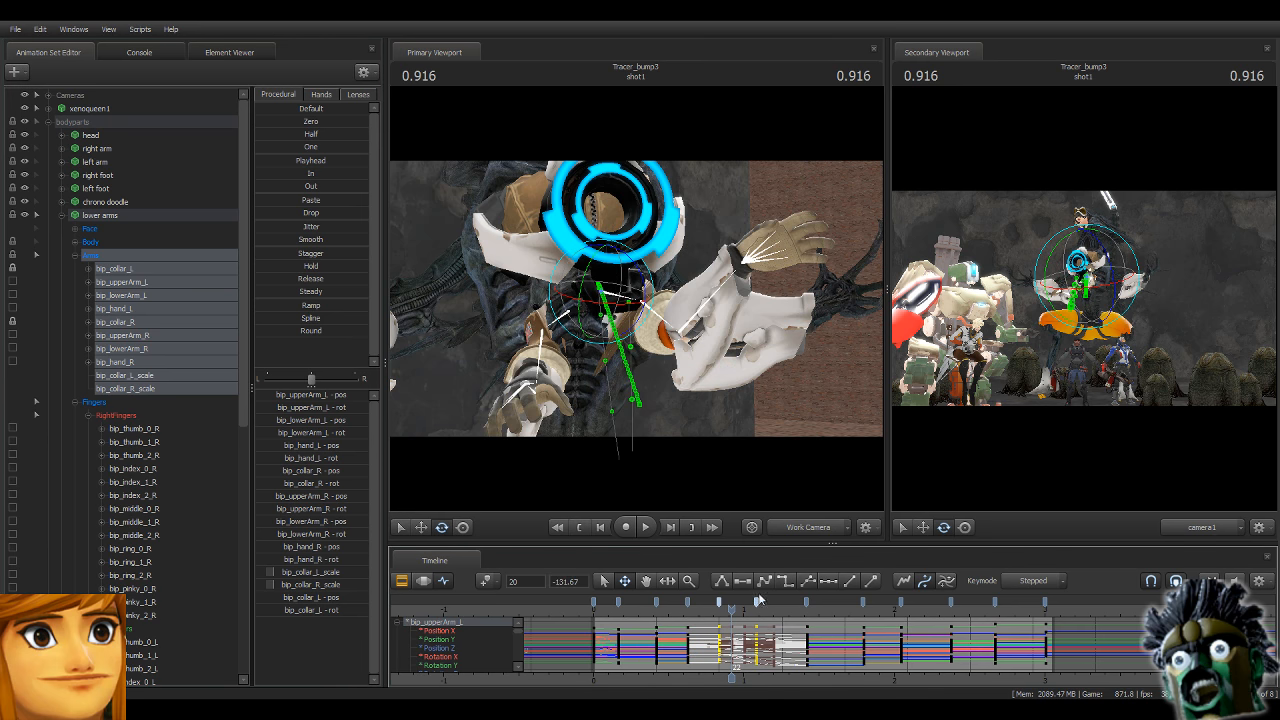
Pose the left arm at 0.916 seconds, adjusting the rotation of bip_upperArm_L and turning bip_hand_L so the fingers point up.
click(614, 320)
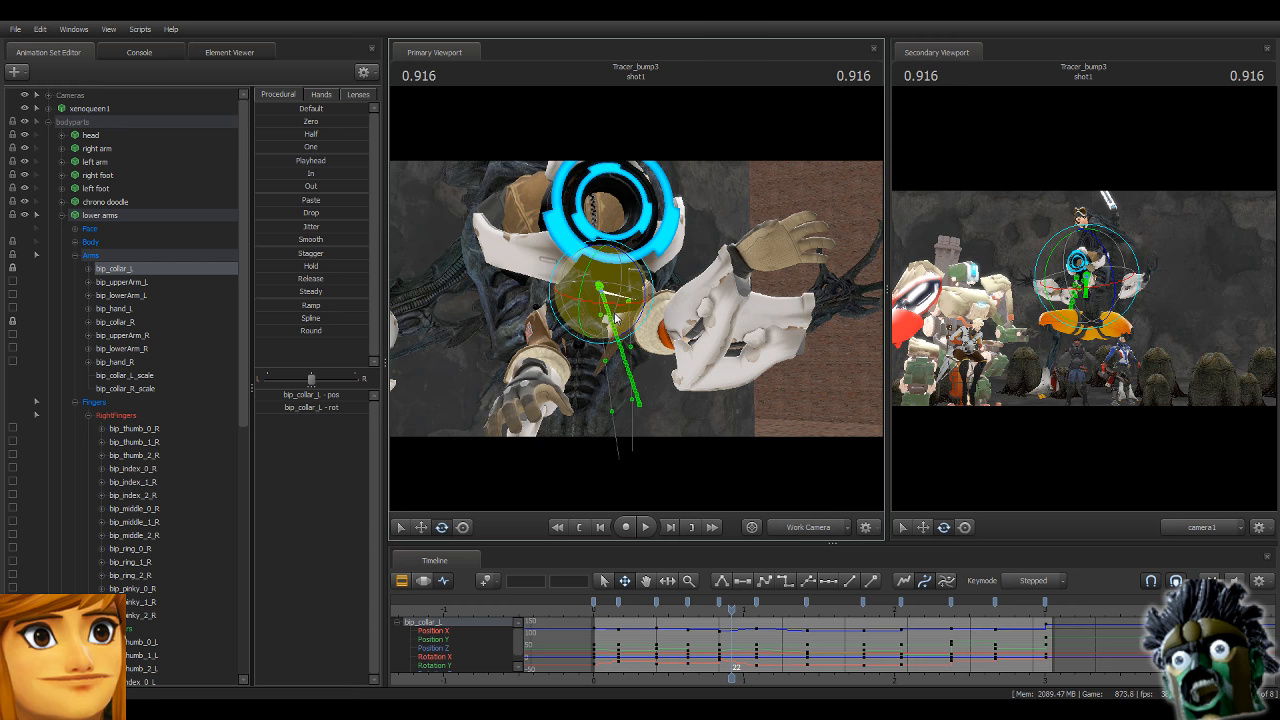
click(665, 323)
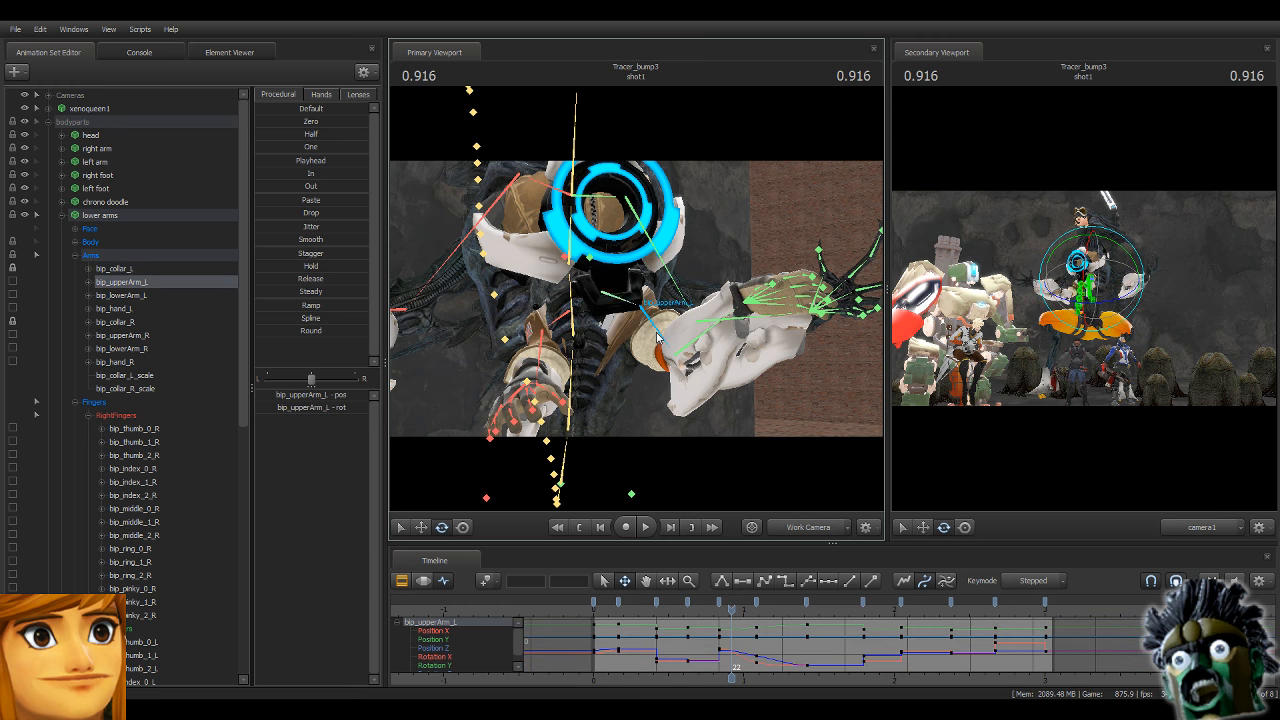
drag(663, 318, 718, 350)
key(ctrl)
click(707, 328)
ctrl+click(772, 281)
drag(772, 281, 720, 291)
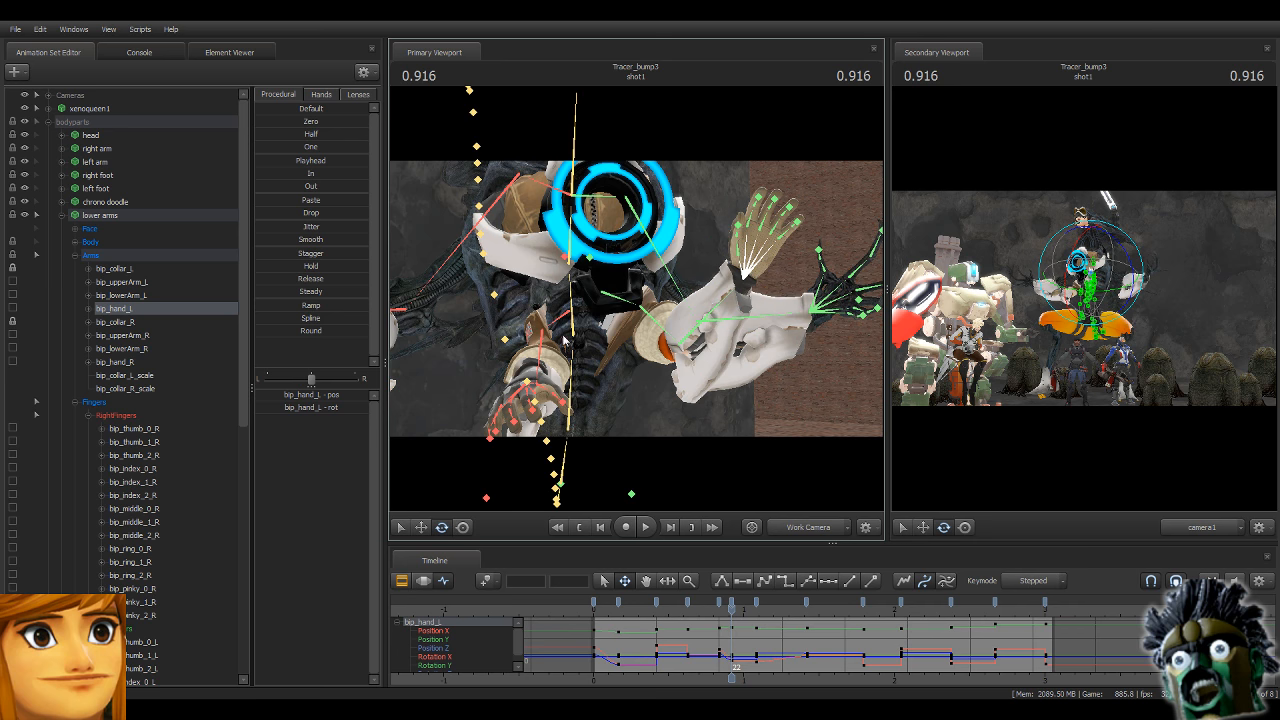
Pose the right arm at 0.916 seconds from bip_collar_R to bip_hand_R, reaching out sideways with the hand drooping down.
ctrl+click(570, 310)
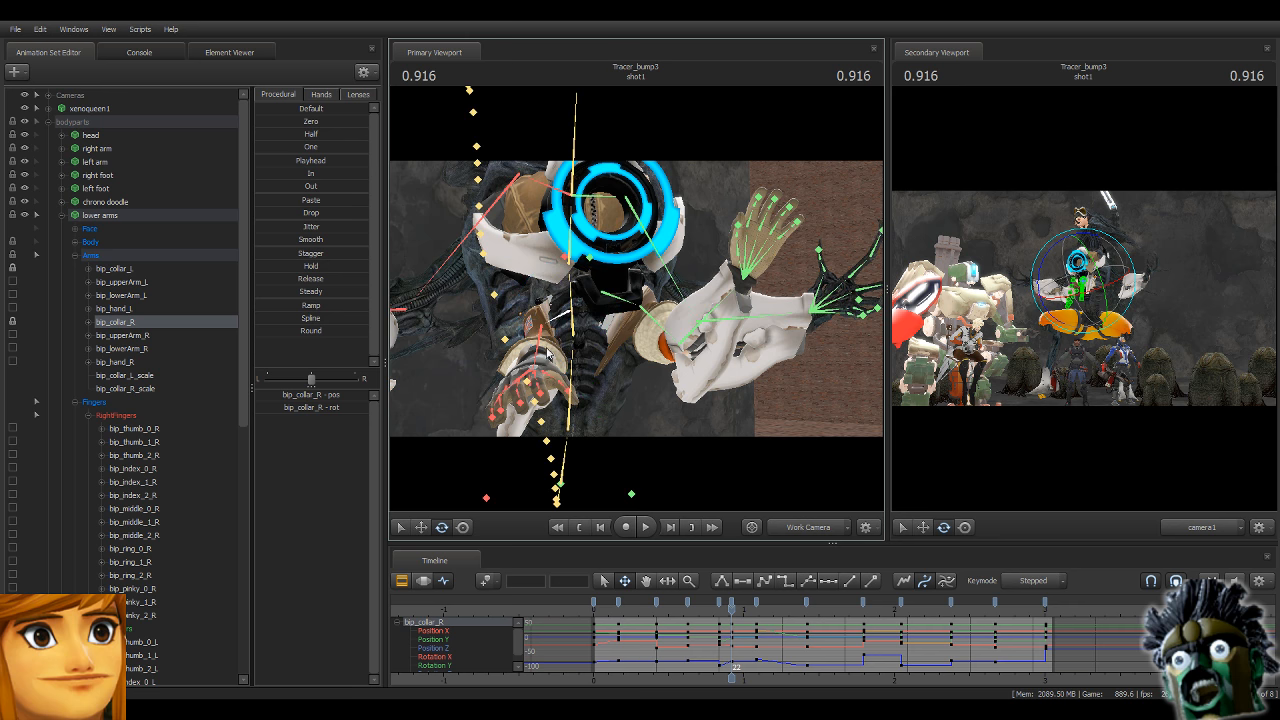
ctrl+click(560, 330)
mouse_move(558, 332)
alt+mouse_down()
mouse_move(600, 290)
mouse_move(559, 322)
mouse_move(516, 328)
mouse_move(530, 314)
mouse_move(540, 334)
alt+mouse_up()
ctrl+click(529, 317)
ctrl+click(489, 357)
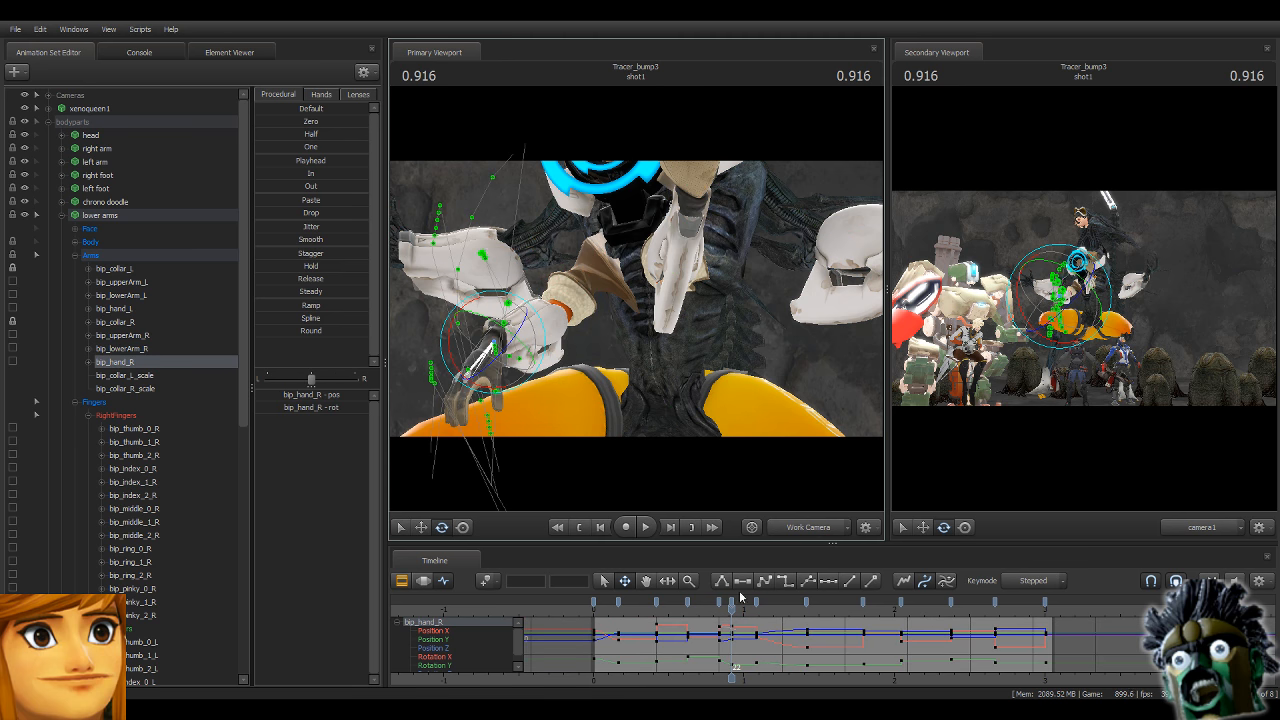
Go to 1.208 seconds and switch the Arms group's keyframes at 1.083 and 1.416 seconds to interpolated curves.
click(146, 255)
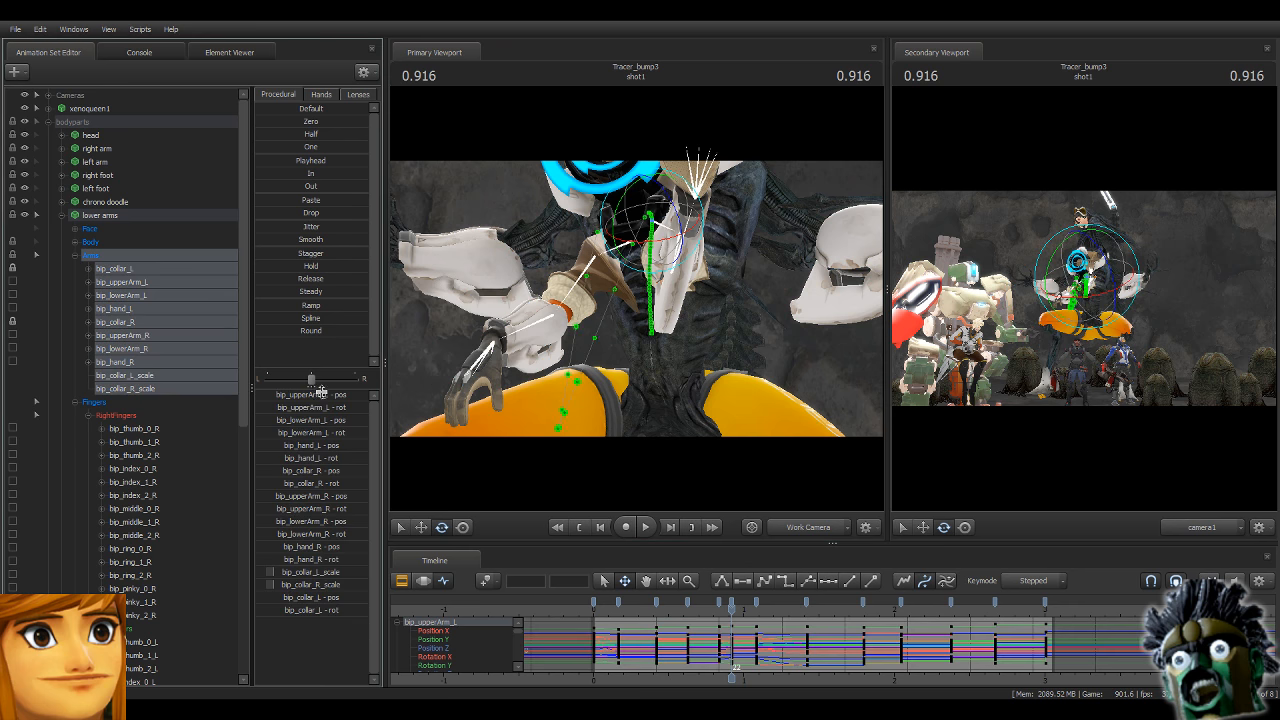
scroll(705, 602, up, 3)
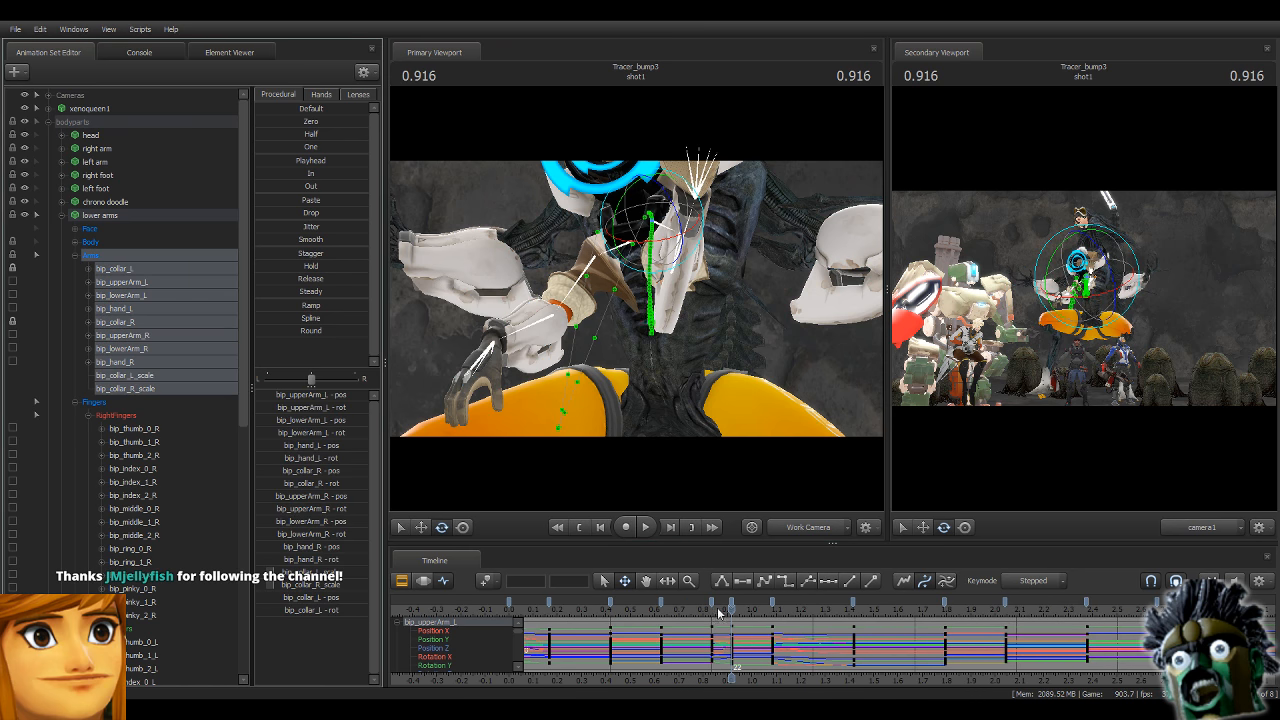
drag(732, 612, 799, 637)
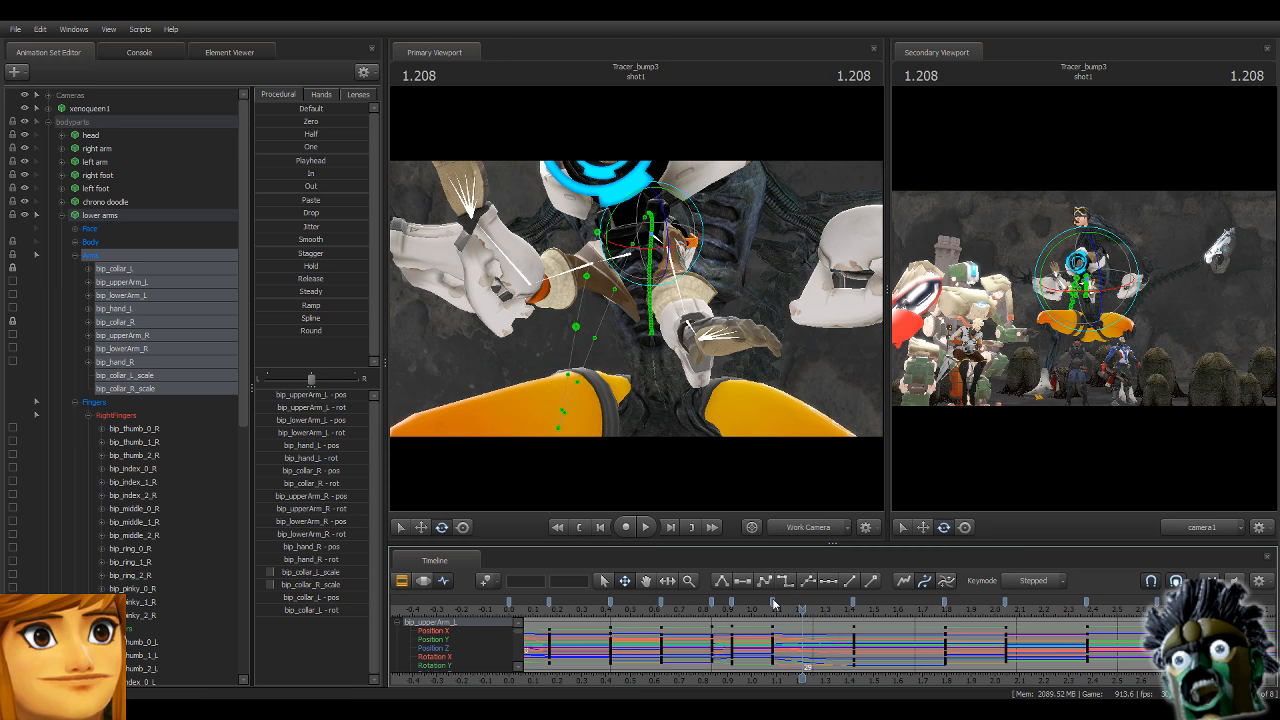
click(773, 601)
shift+click(854, 603)
click(772, 583)
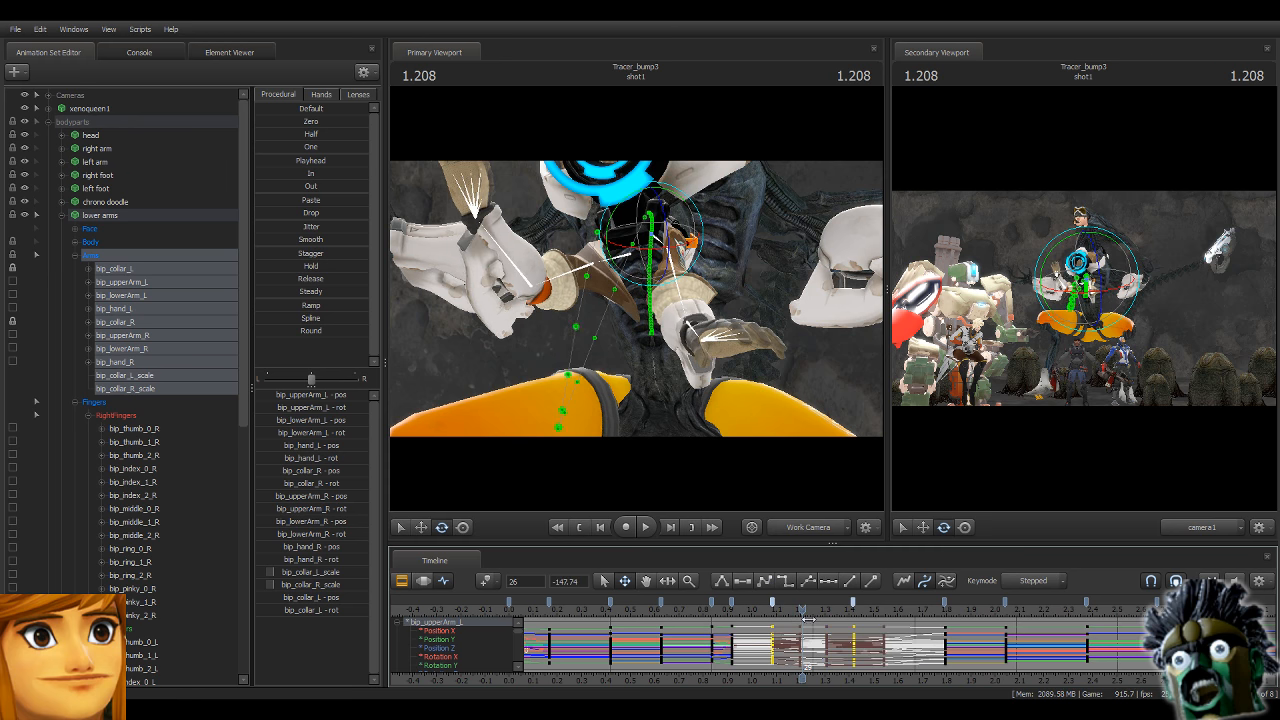
Pose the left arm at 1.208 seconds by rotating bip_upperArm_L, bip_lowerArm_L and bip_hand_L so the forearm points downward.
click(652, 258)
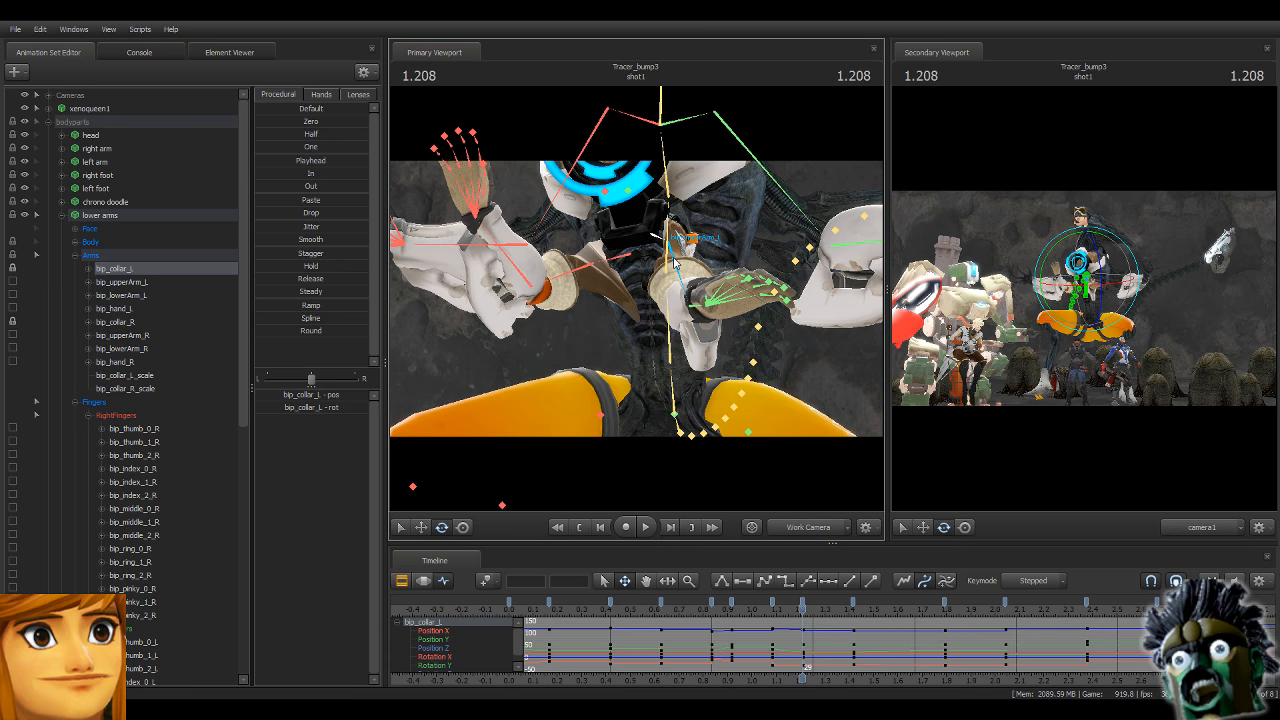
click(667, 272)
drag(662, 260, 690, 298)
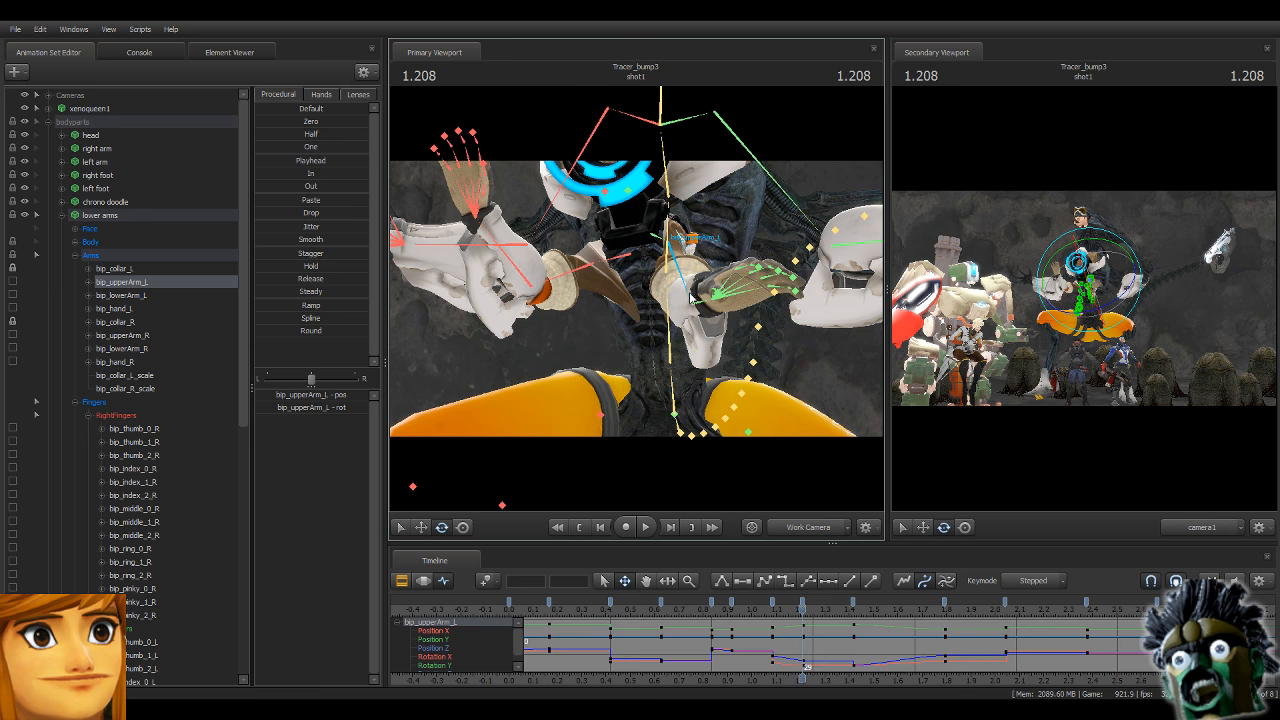
click(701, 311)
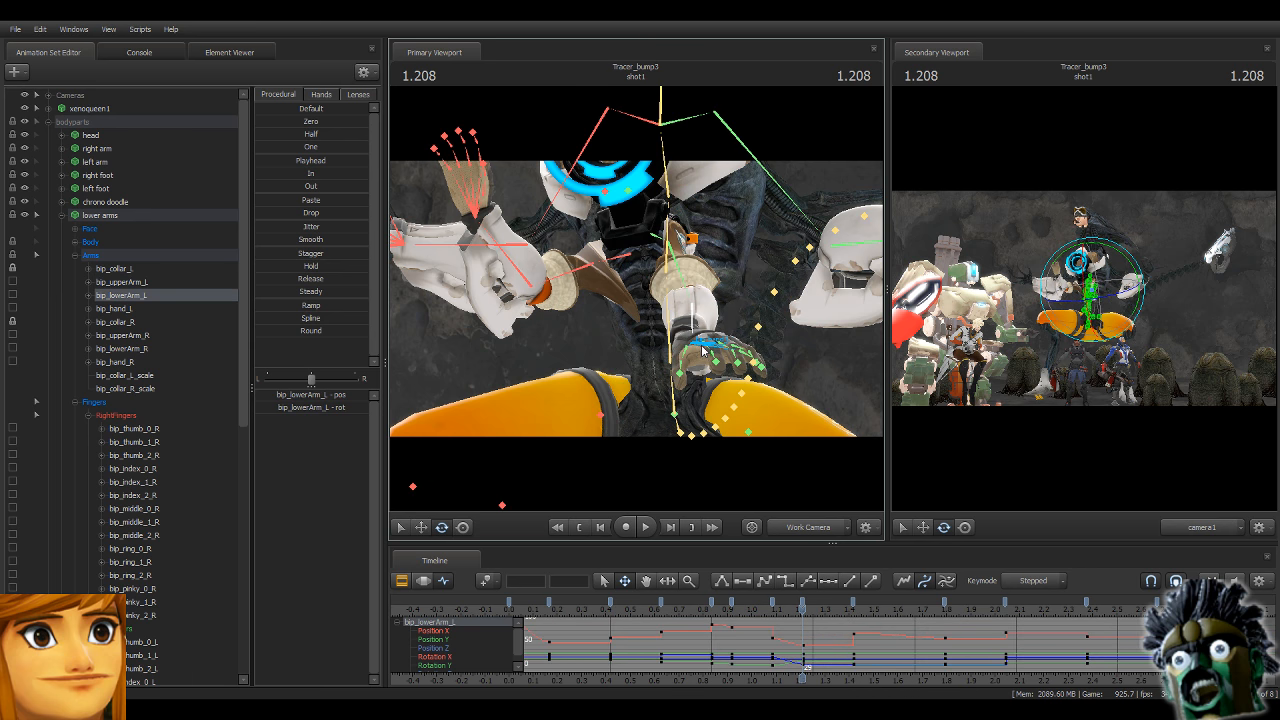
click(686, 376)
drag(686, 376, 542, 336)
Adjust the rotation of bip_upperArm_R and bip_lowerArm_R at 1.208 seconds to refine the raised right arm.
ctrl+click(597, 295)
ctrl+click(572, 313)
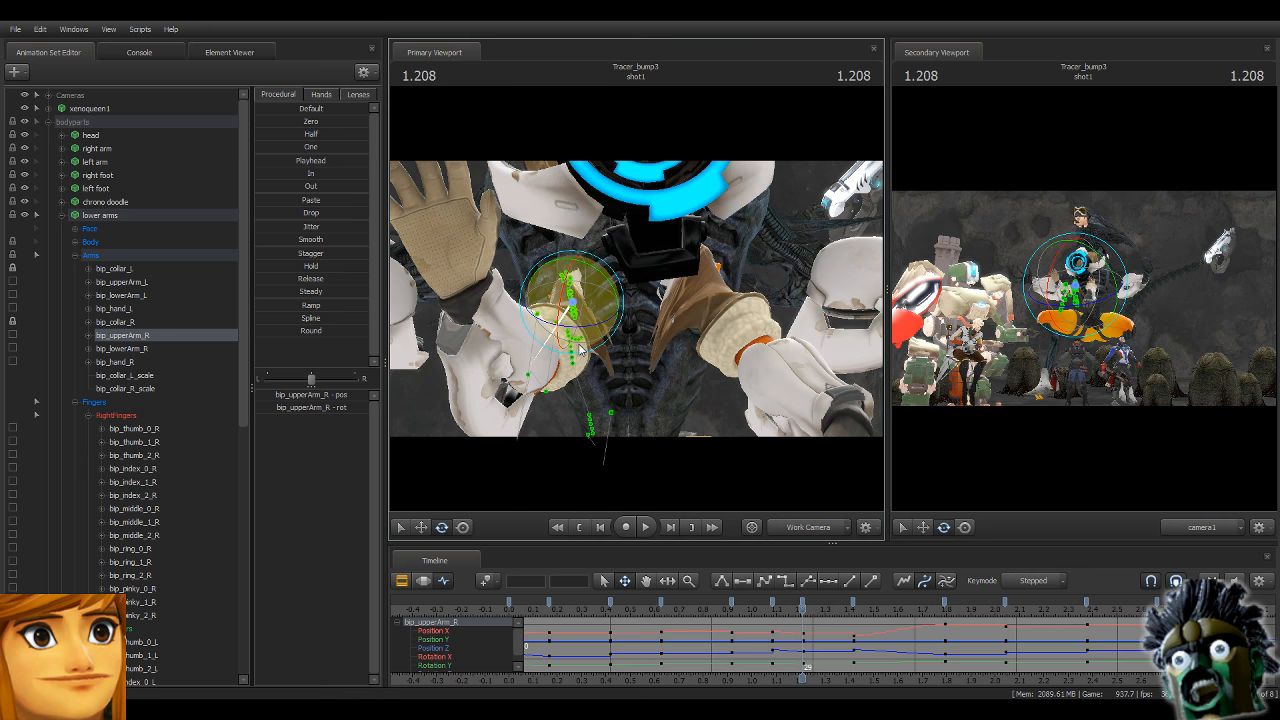
drag(568, 349, 577, 349)
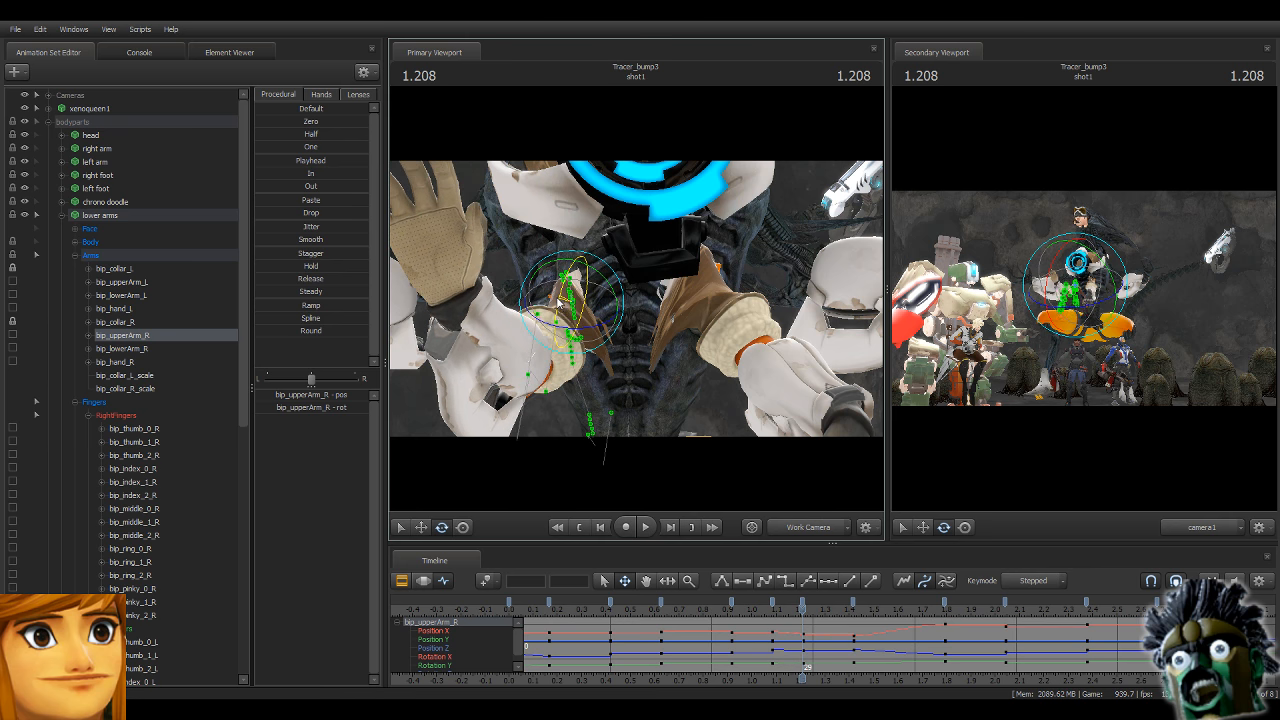
click(511, 366)
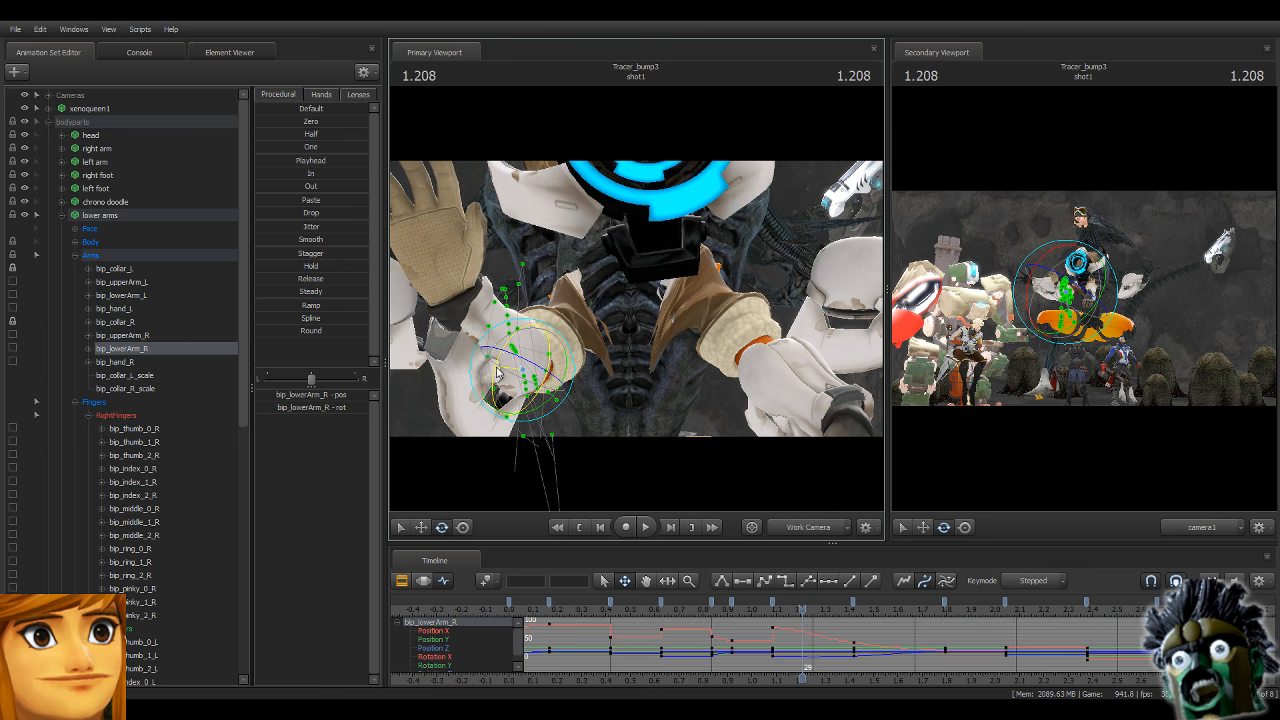
drag(486, 328, 451, 314)
click(426, 315)
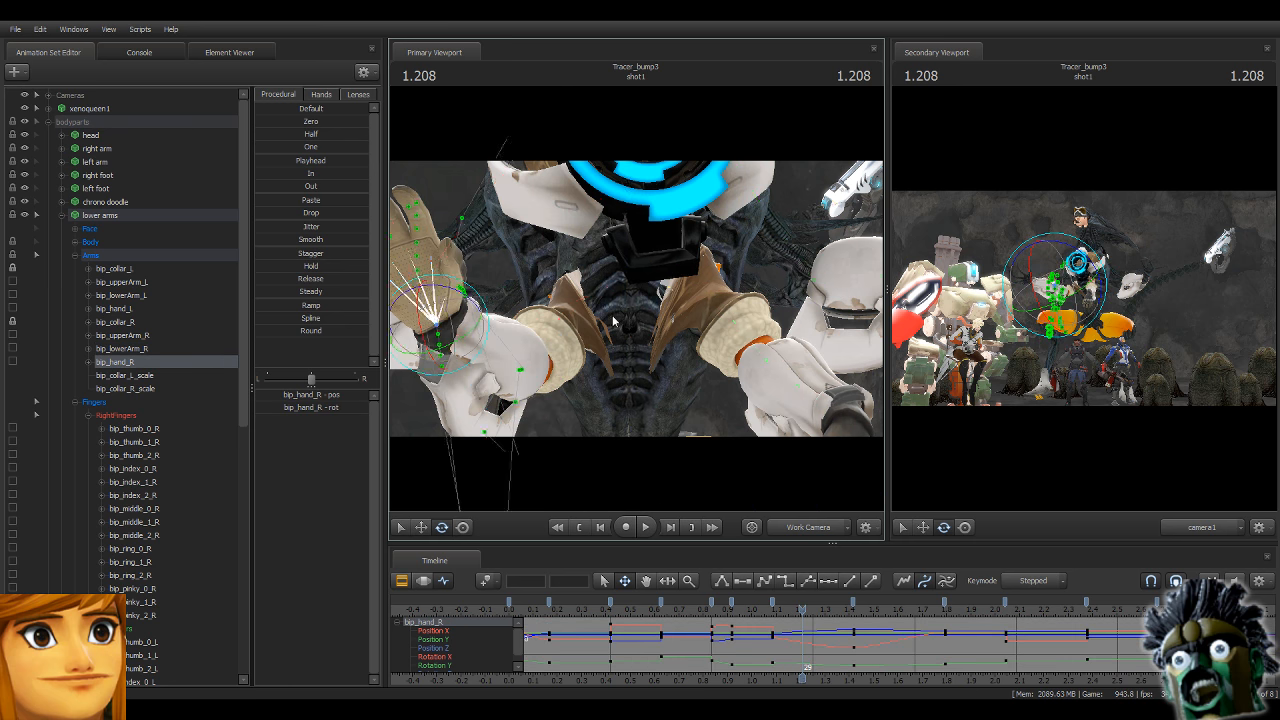
Compare the right arm with its neighbouring keyframes, then lower bip_lowerArm_R and re-angle bip_hand_R at 1.208 seconds.
alt+middle_drag(426, 315, 610, 308)
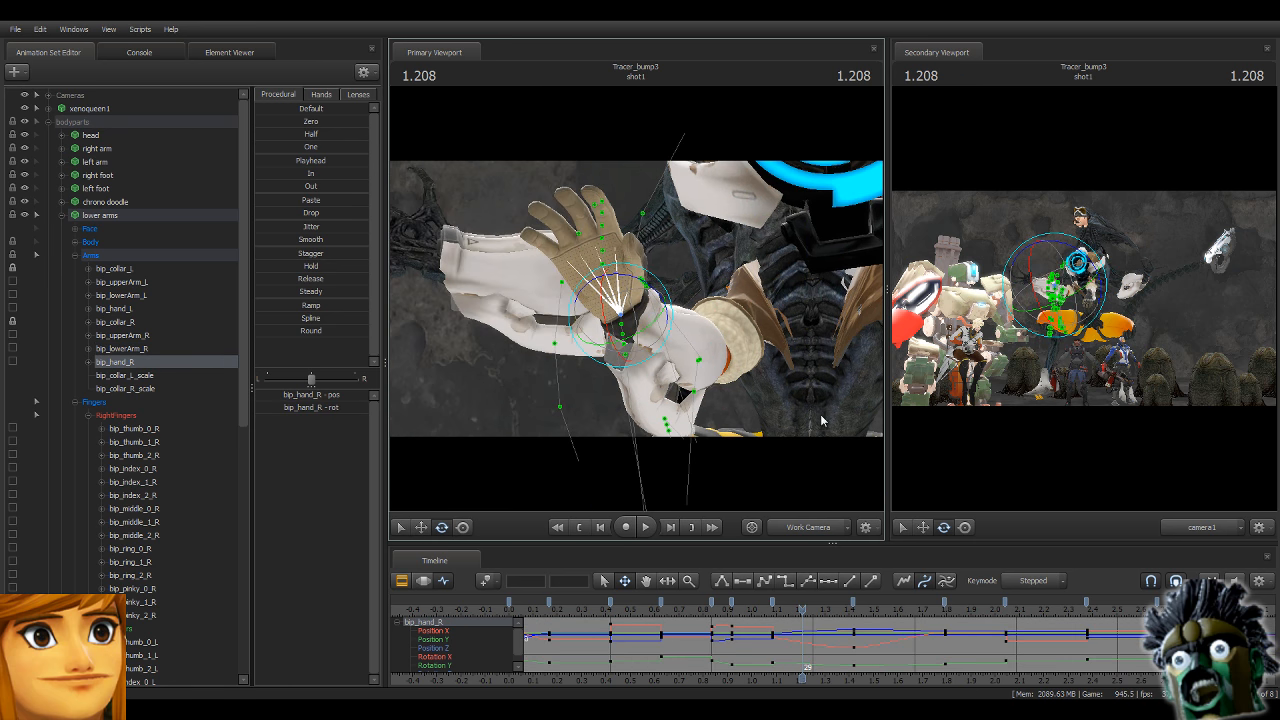
key(Up)
key(Up)
key(Down)
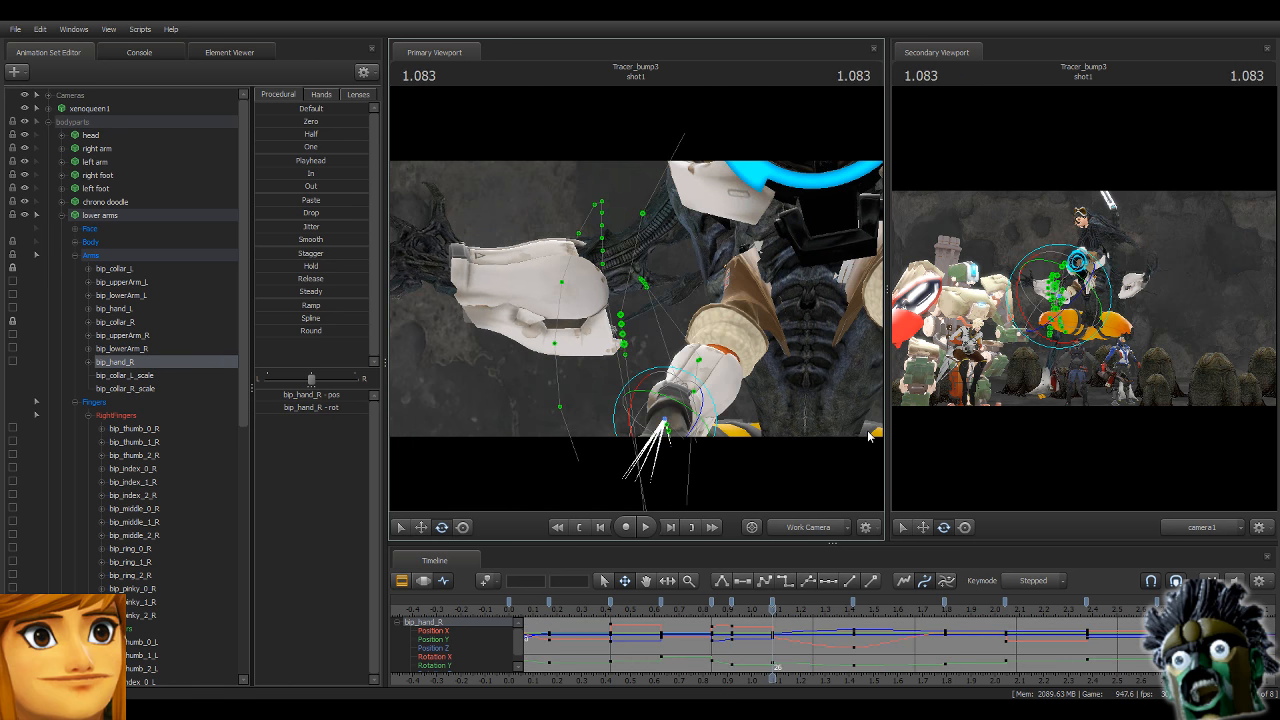
key(Down)
key(Up)
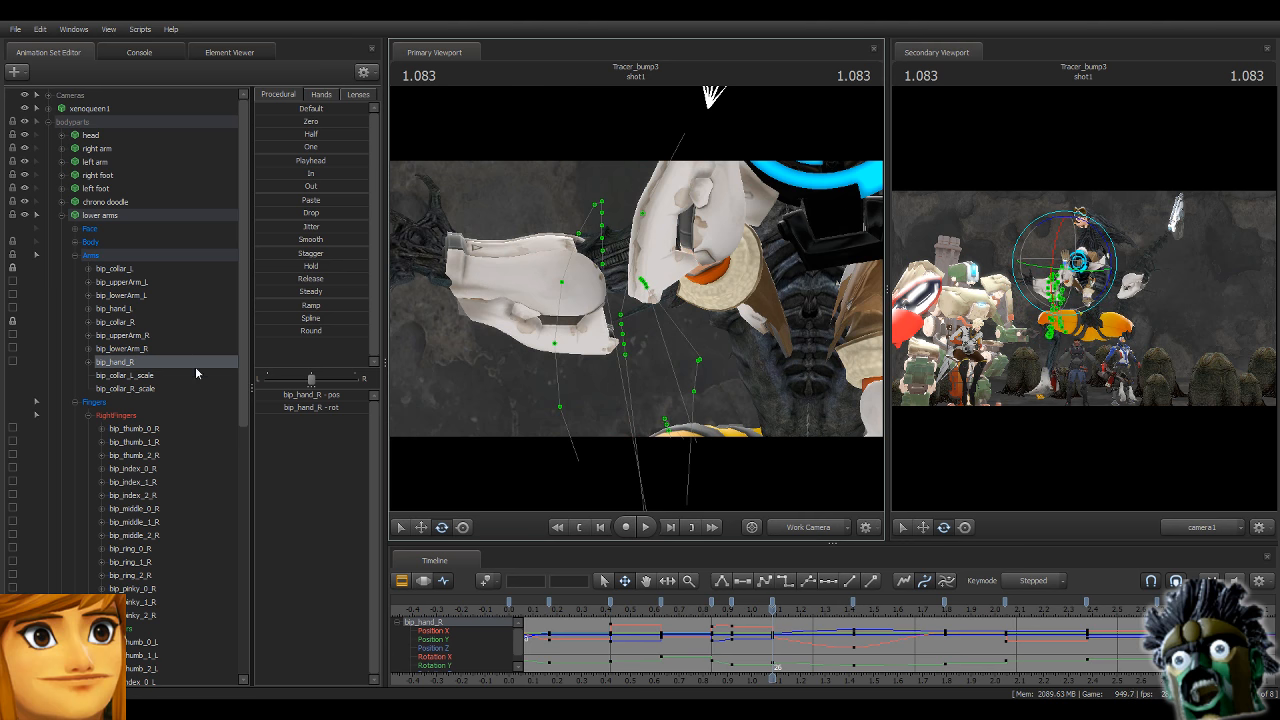
click(137, 255)
key(Down)
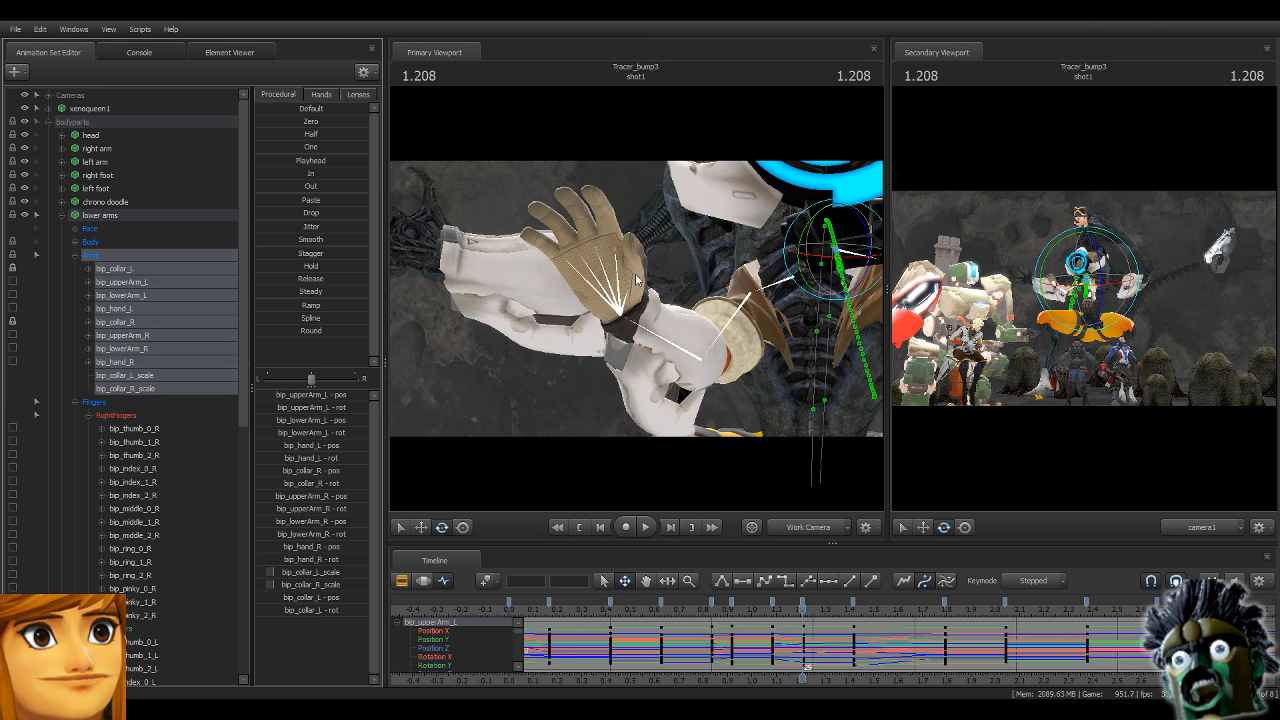
click(661, 337)
drag(687, 334, 672, 380)
click(572, 368)
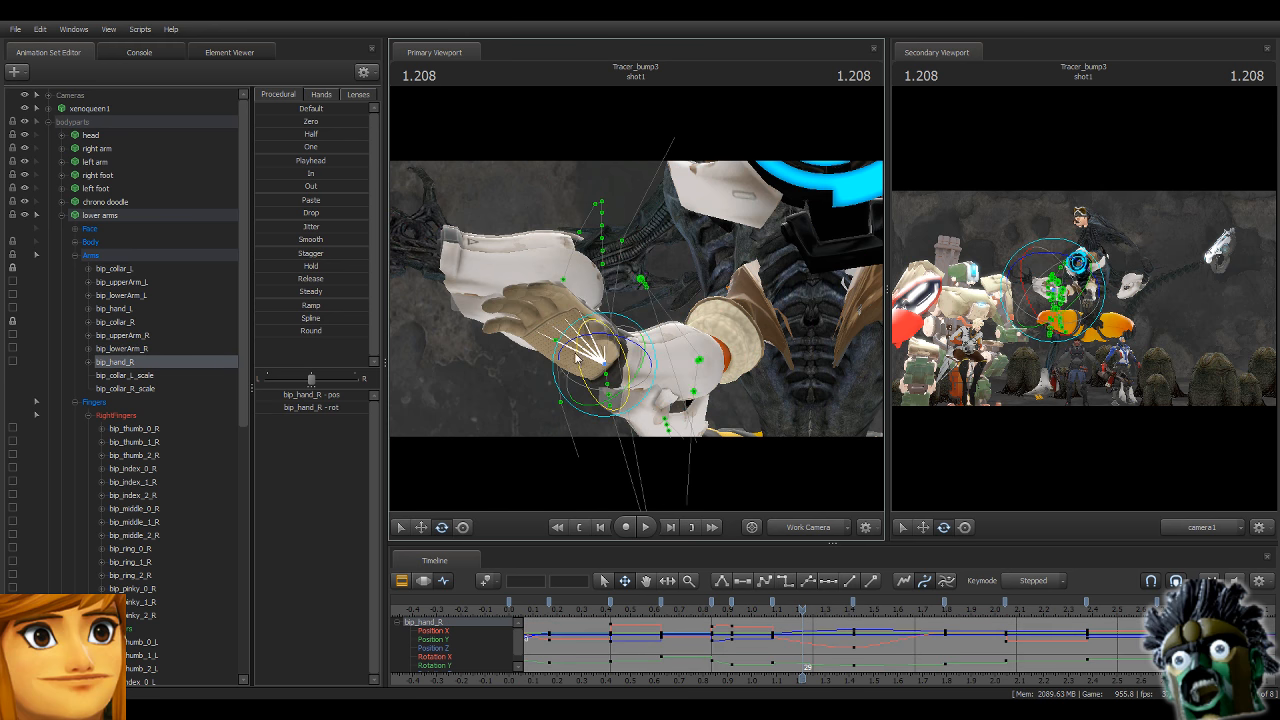
drag(569, 373, 582, 330)
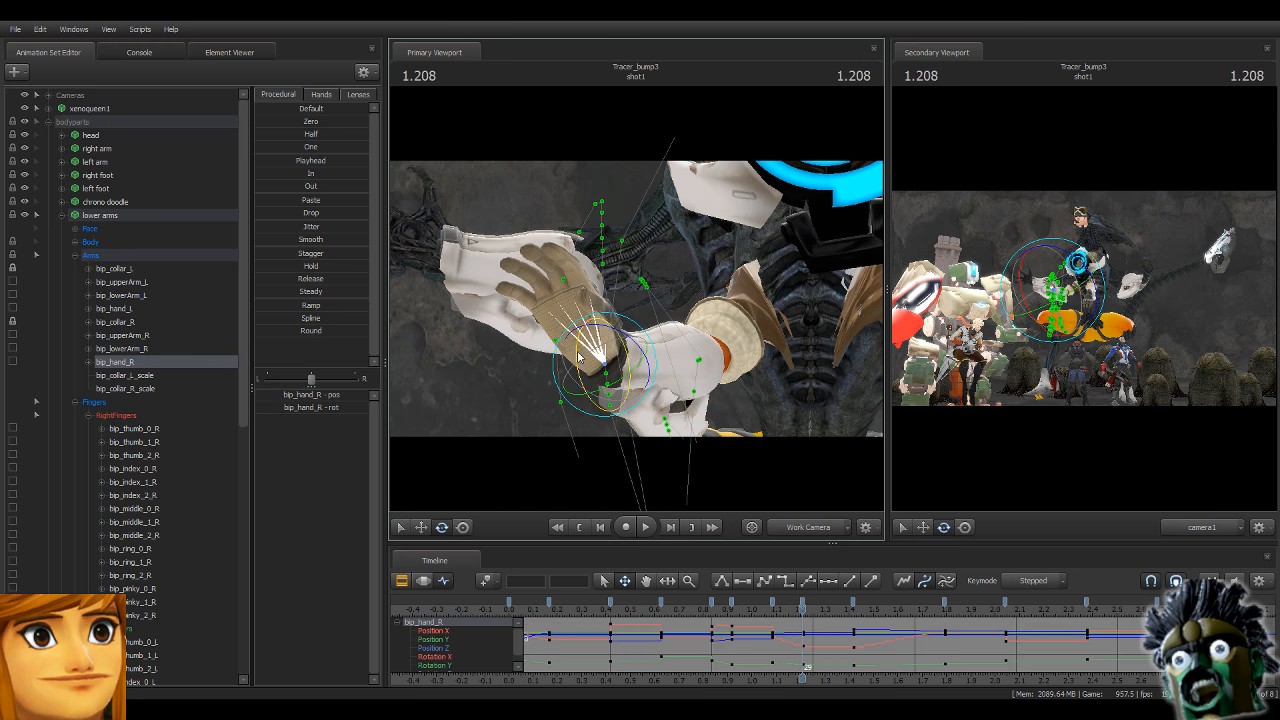
Go to 1.583 seconds (frame 38) and adjust the rotation of bip_collar_R for a new in-between pose.
drag(826, 600, 856, 612)
drag(826, 410, 697, 270)
key(ctrl)
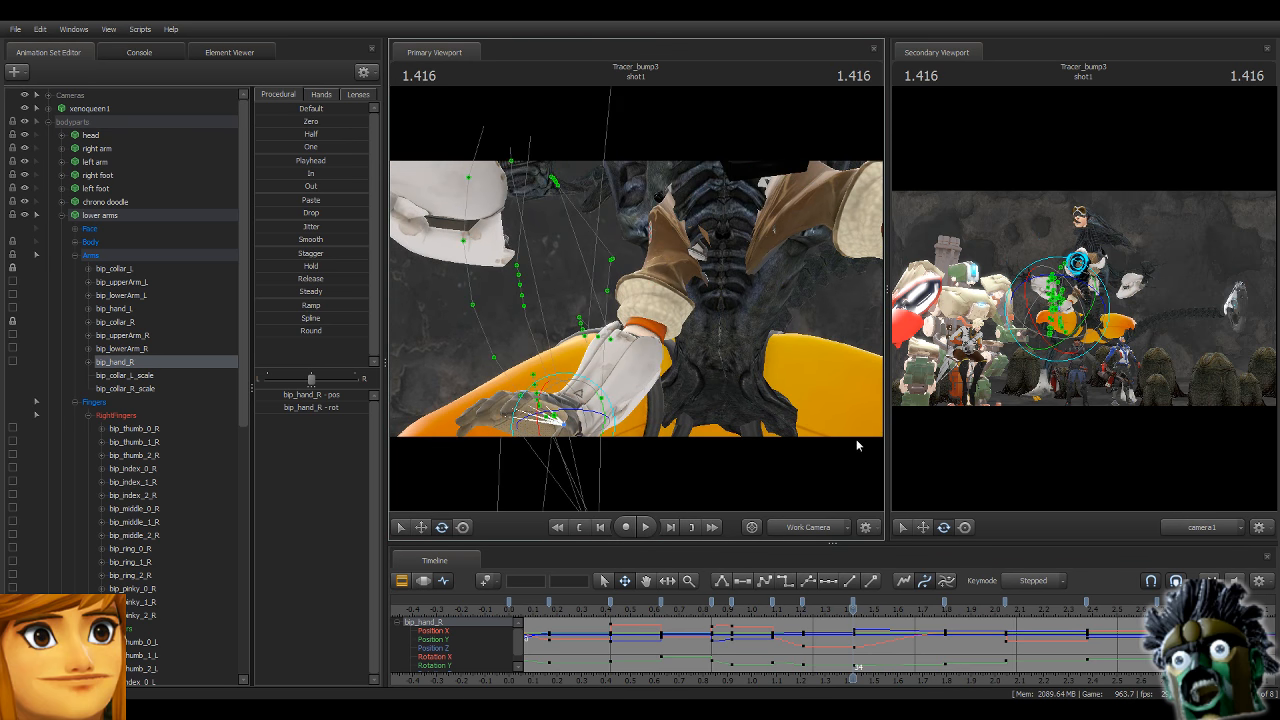
key(Right)
key(Right)
key(Right)
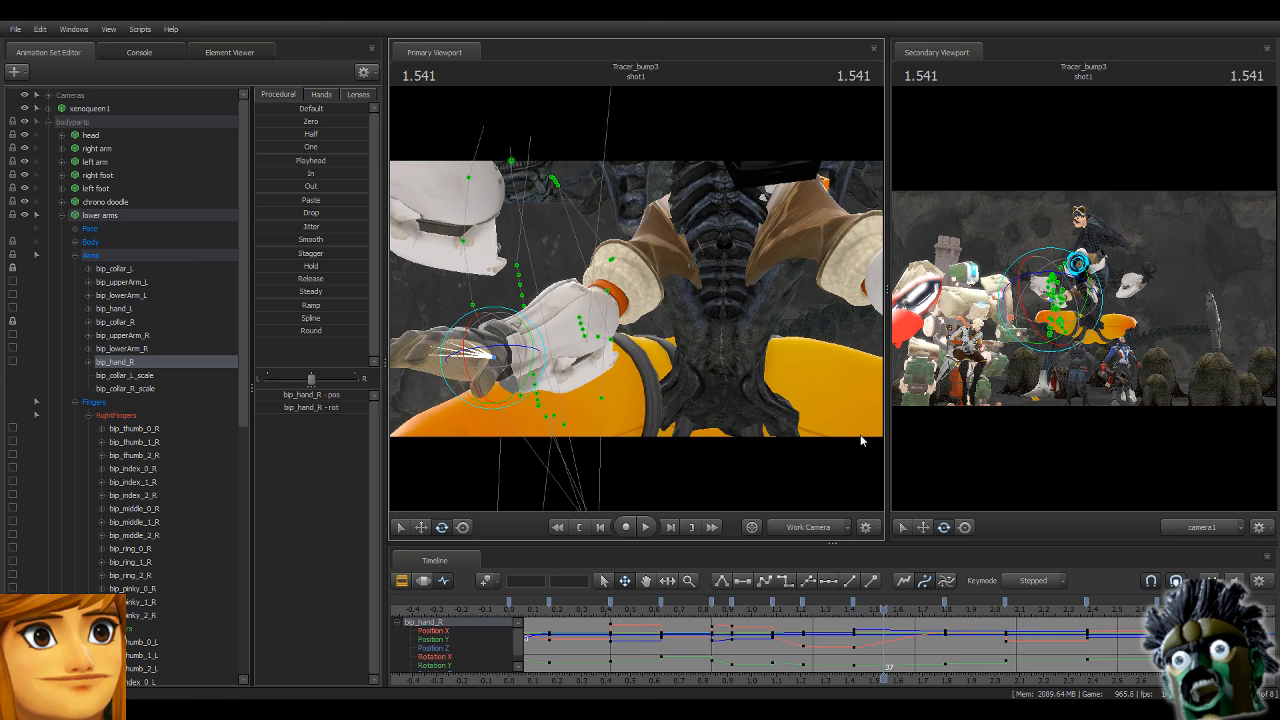
click(676, 236)
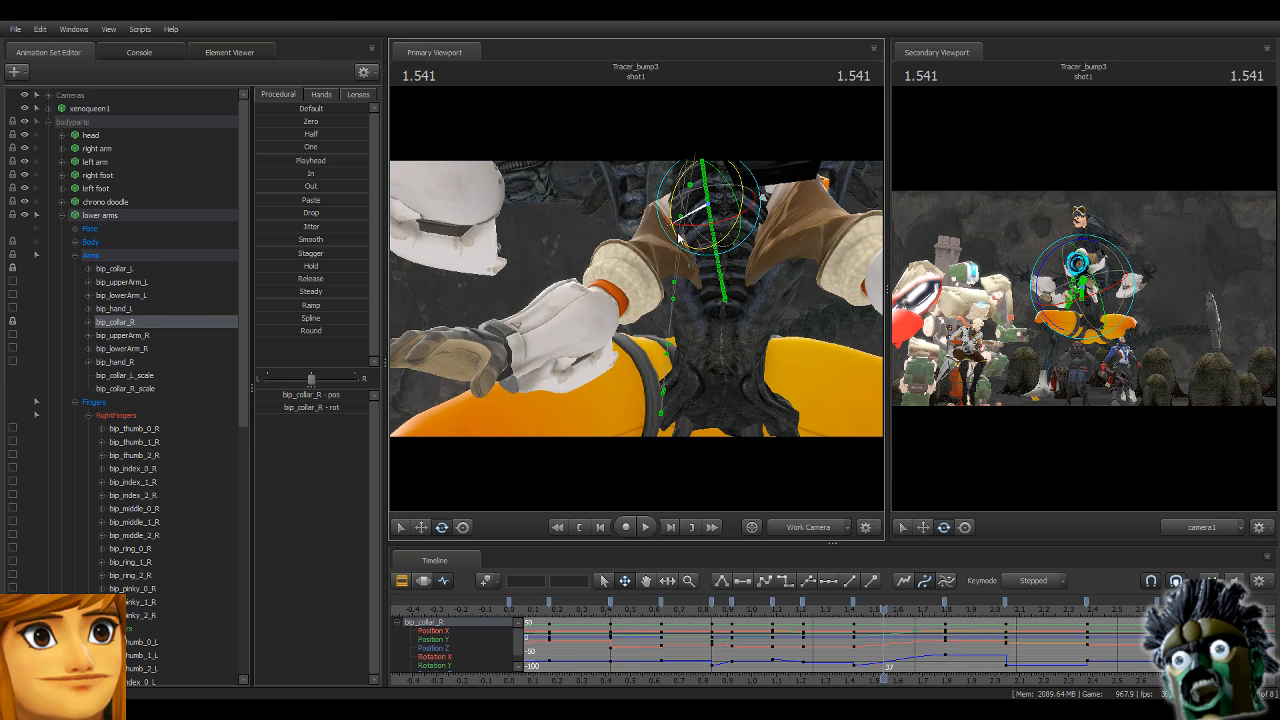
key(Right)
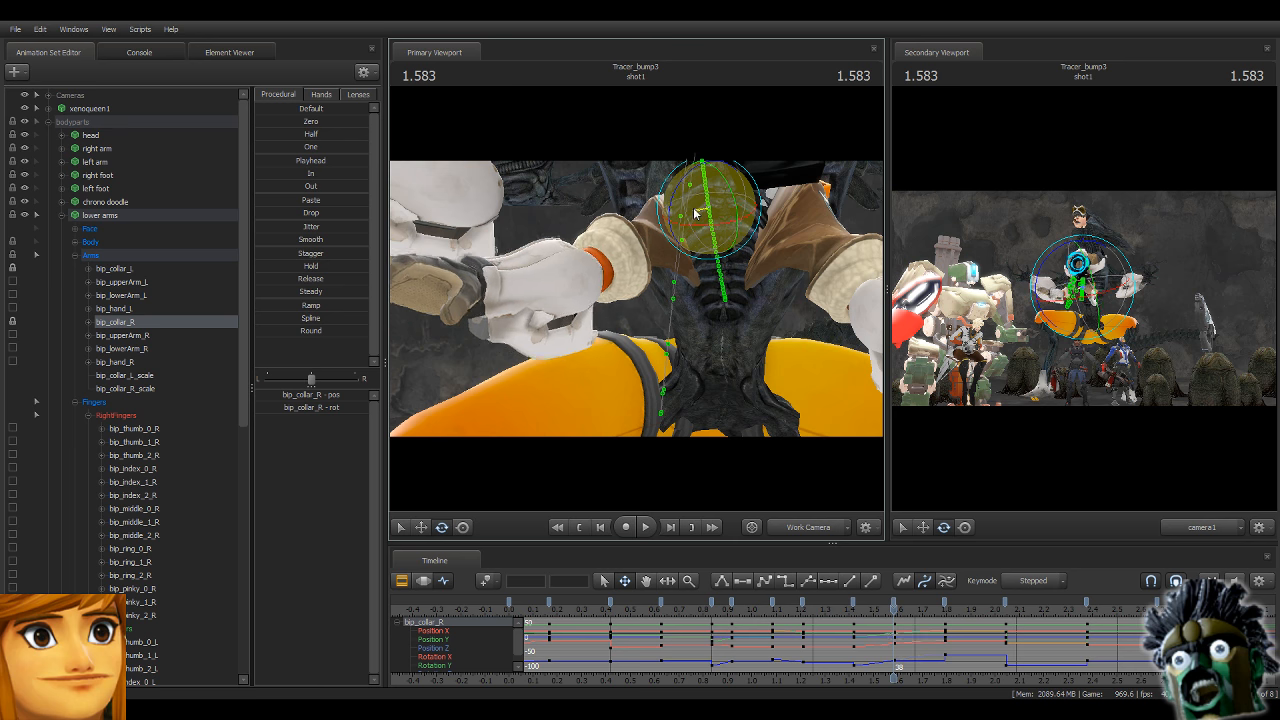
drag(694, 214, 694, 208)
Rotate bip_upperArm_R, bip_lowerArm_R and bip_hand_R at 1.583 seconds so the right hand hangs down from the wrist.
ctrl+click(627, 229)
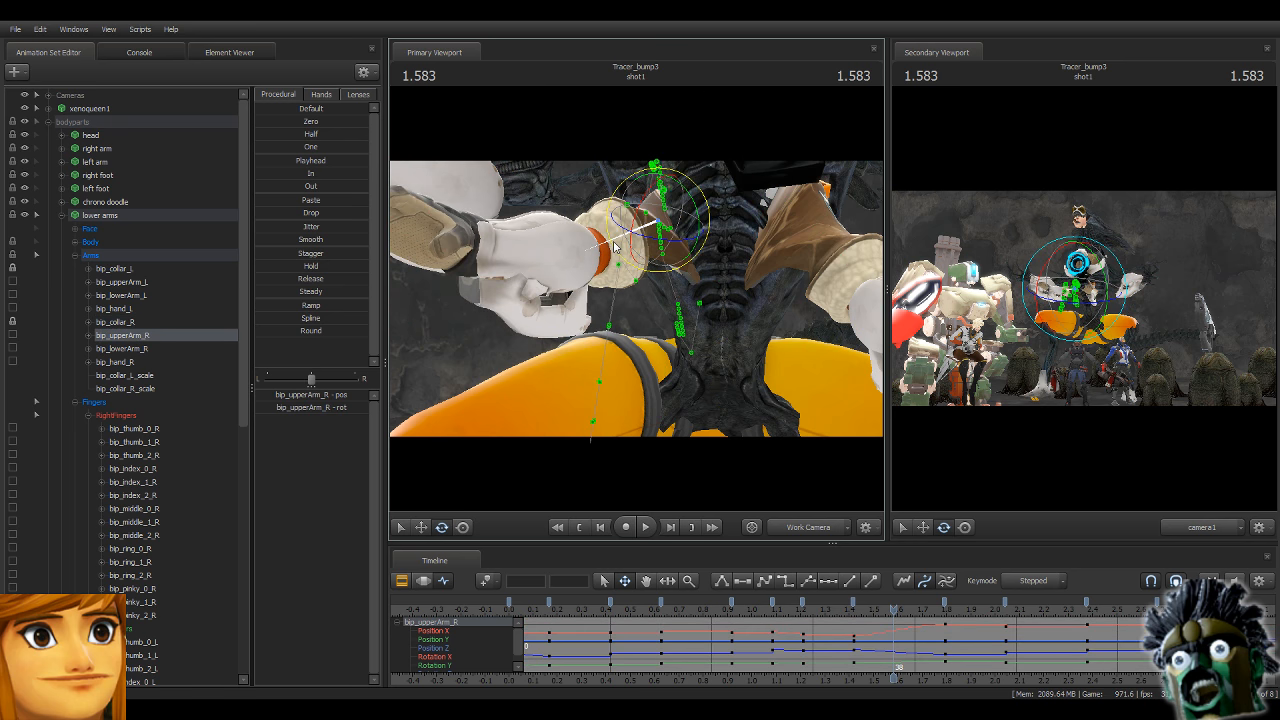
drag(614, 246, 657, 251)
ctrl+click(526, 234)
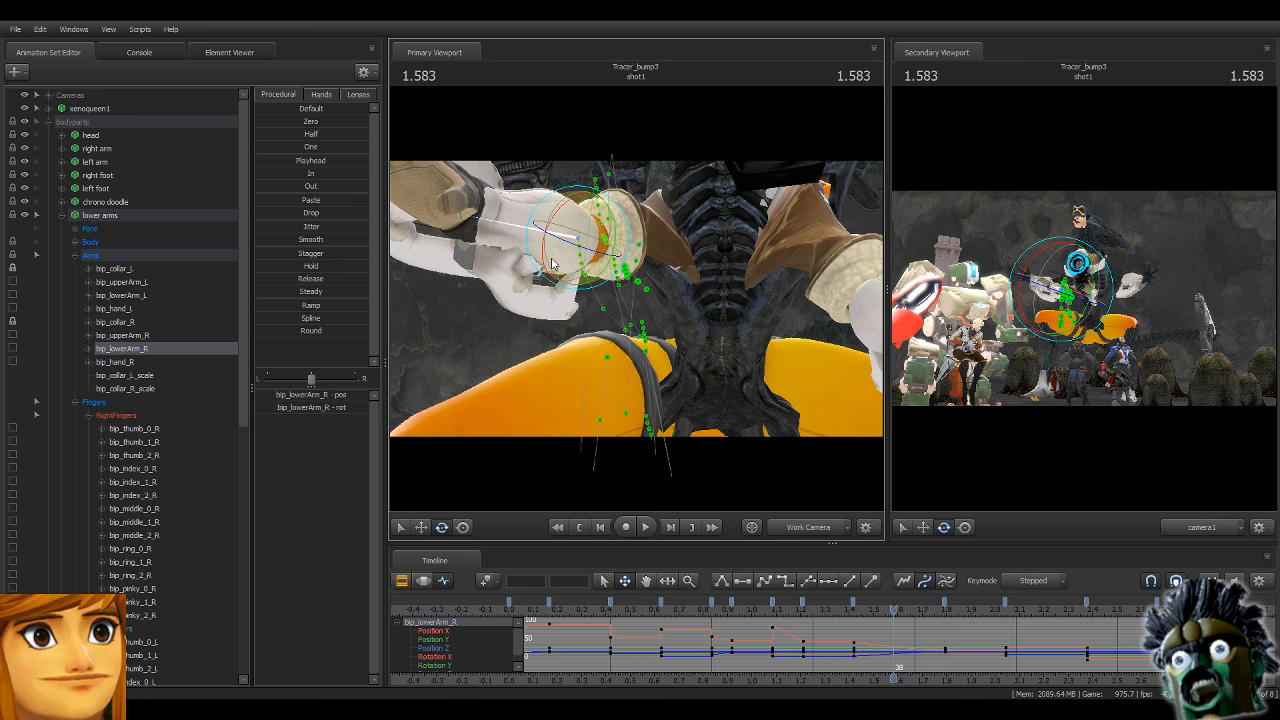
drag(552, 263, 554, 270)
ctrl+click(465, 272)
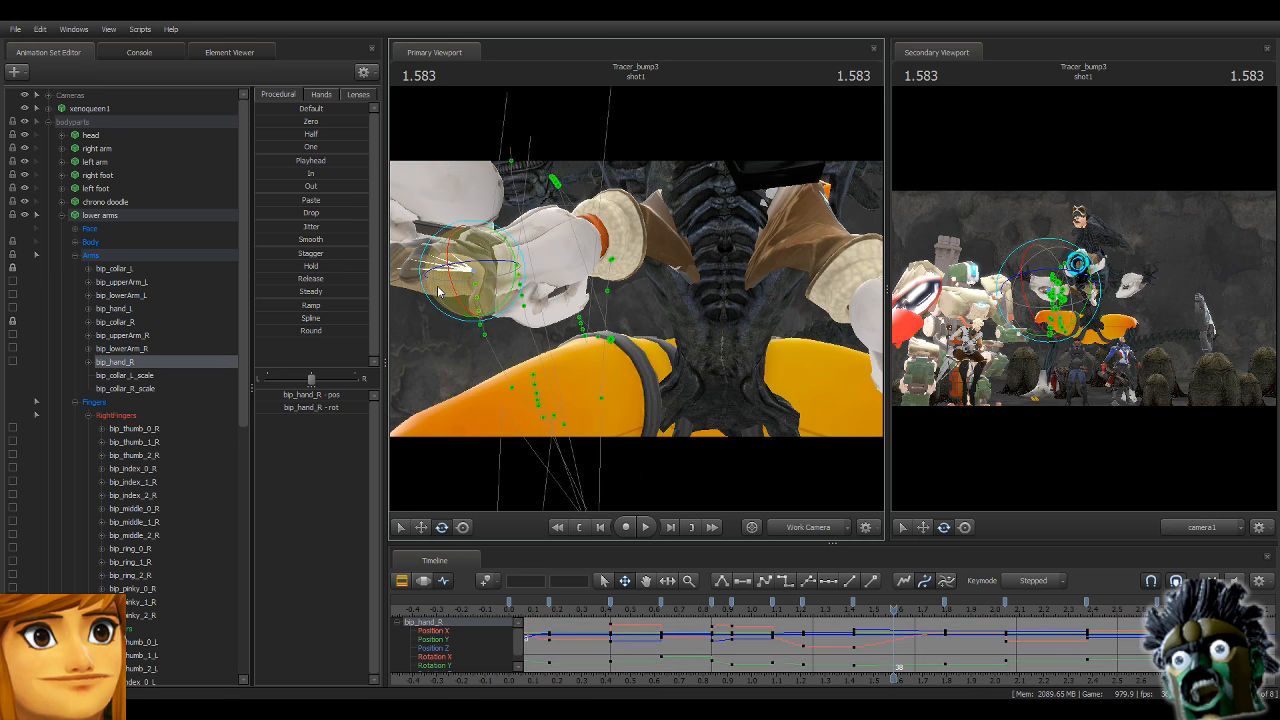
drag(438, 291, 425, 345)
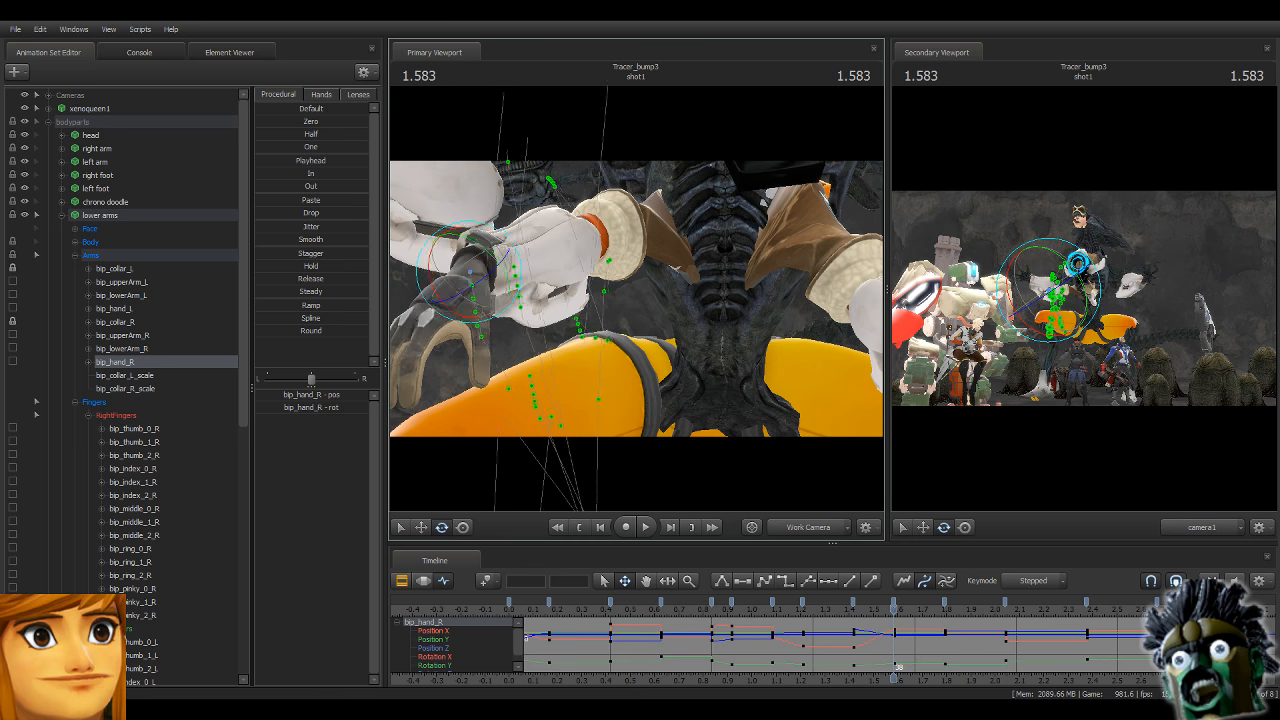
Adjust the rotation of bip_collar_L at 1.583 seconds and compare the pose with its neighbouring keyframe.
drag(636, 298, 760, 298)
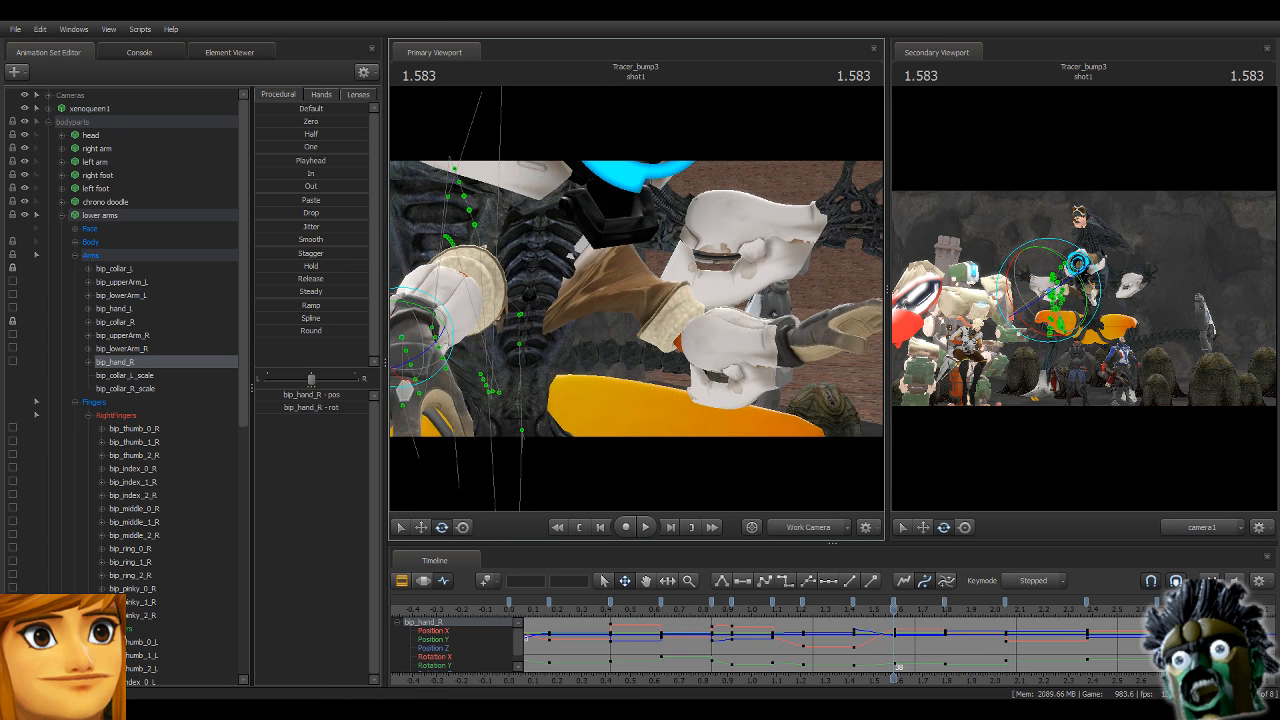
mouse_move(636, 298)
mouse_down()
mouse_move(662, 300)
mouse_move(640, 298)
mouse_up()
ctrl+click(564, 236)
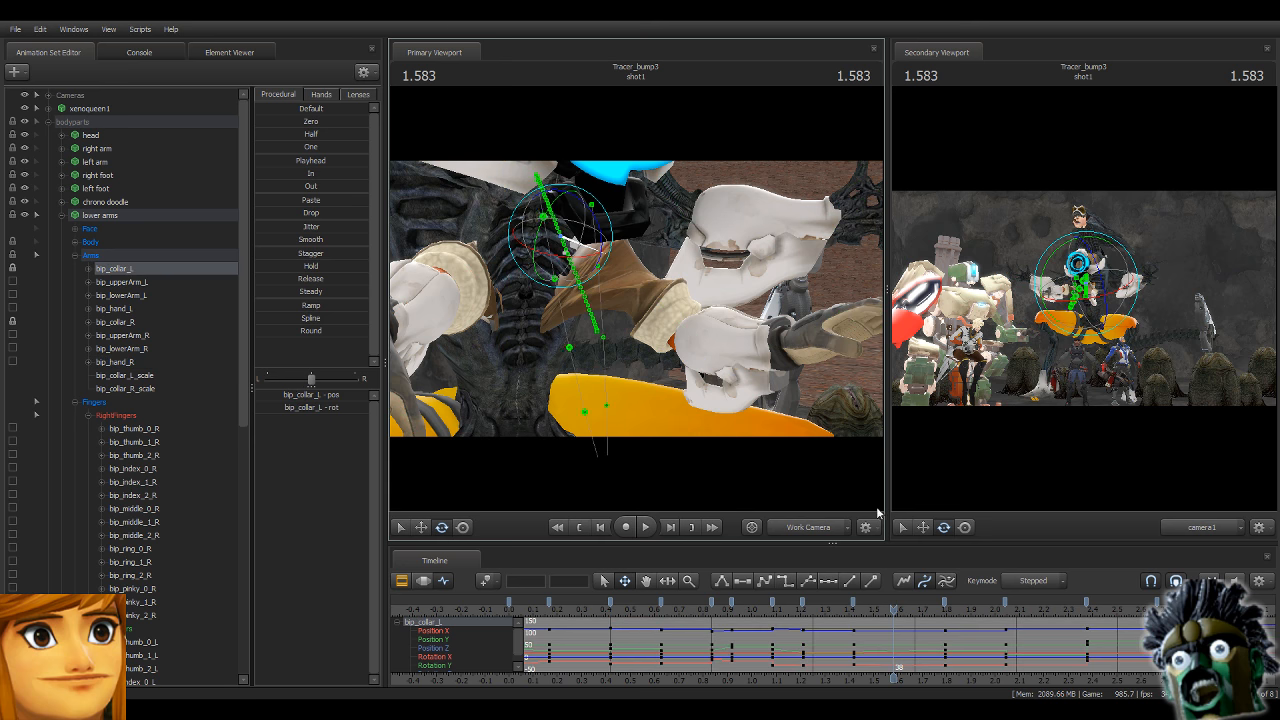
alt+drag(743, 352, 636, 298)
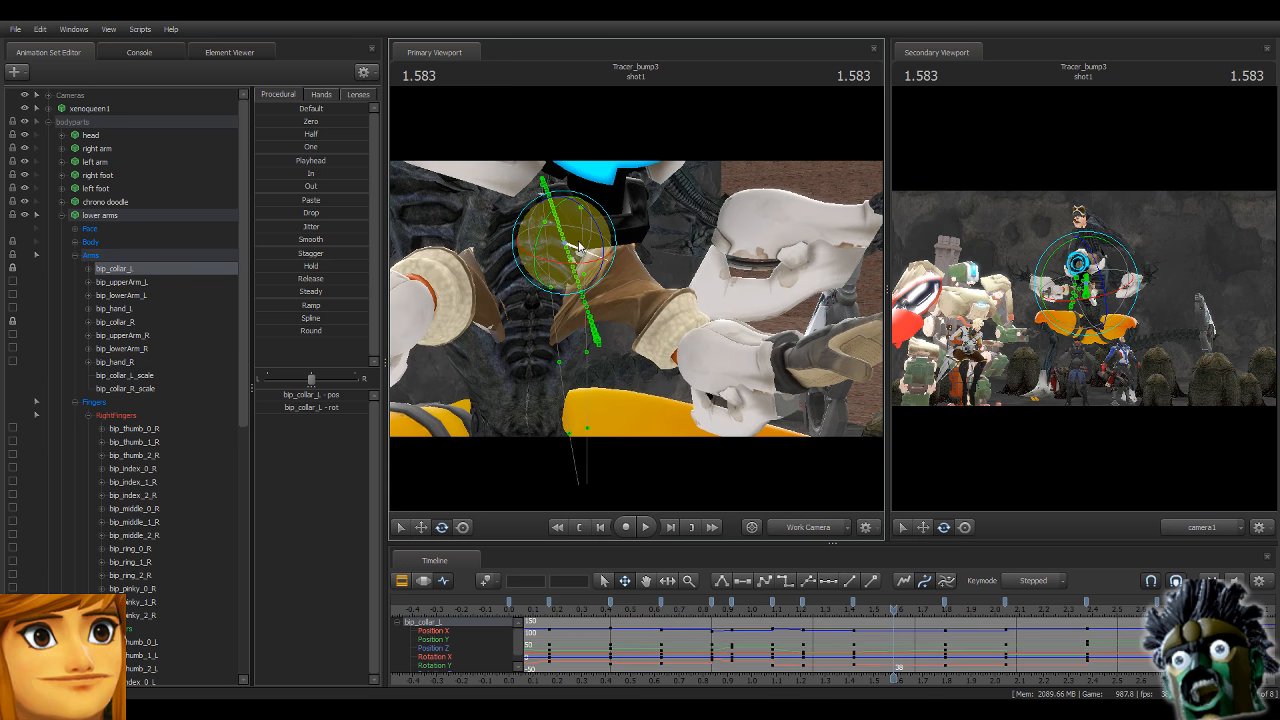
drag(588, 252, 588, 246)
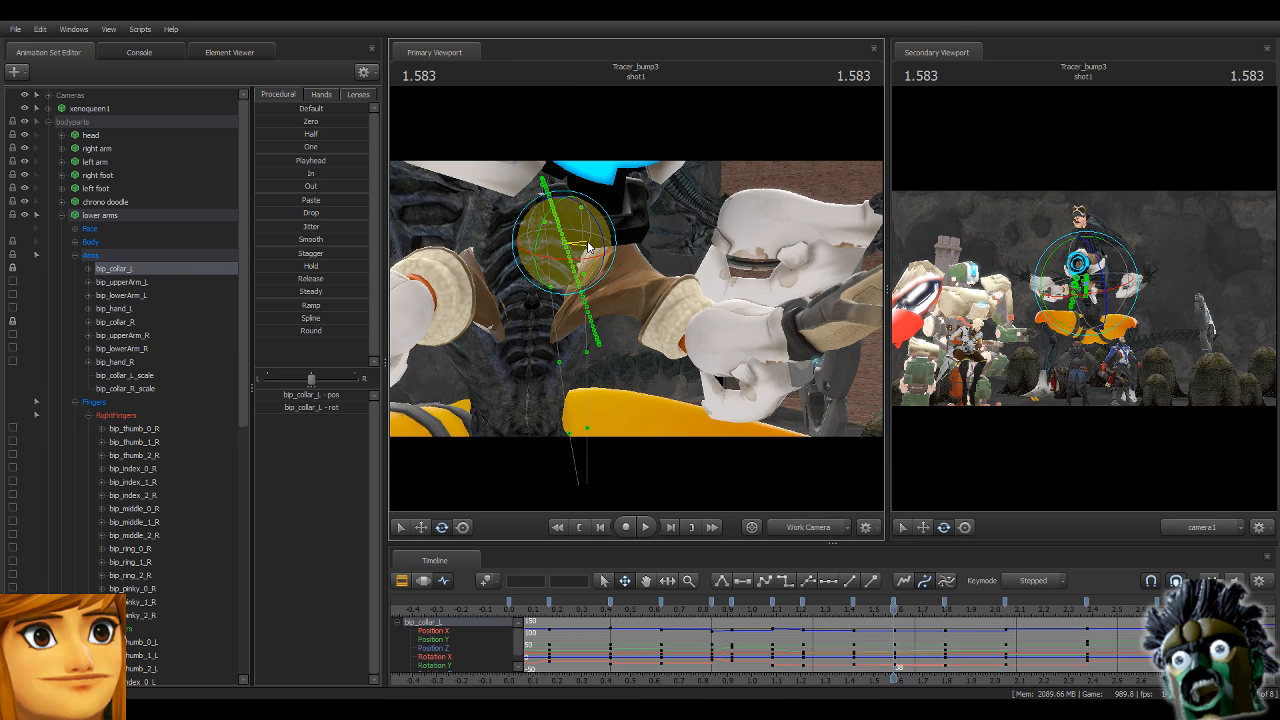
key(ctrl)
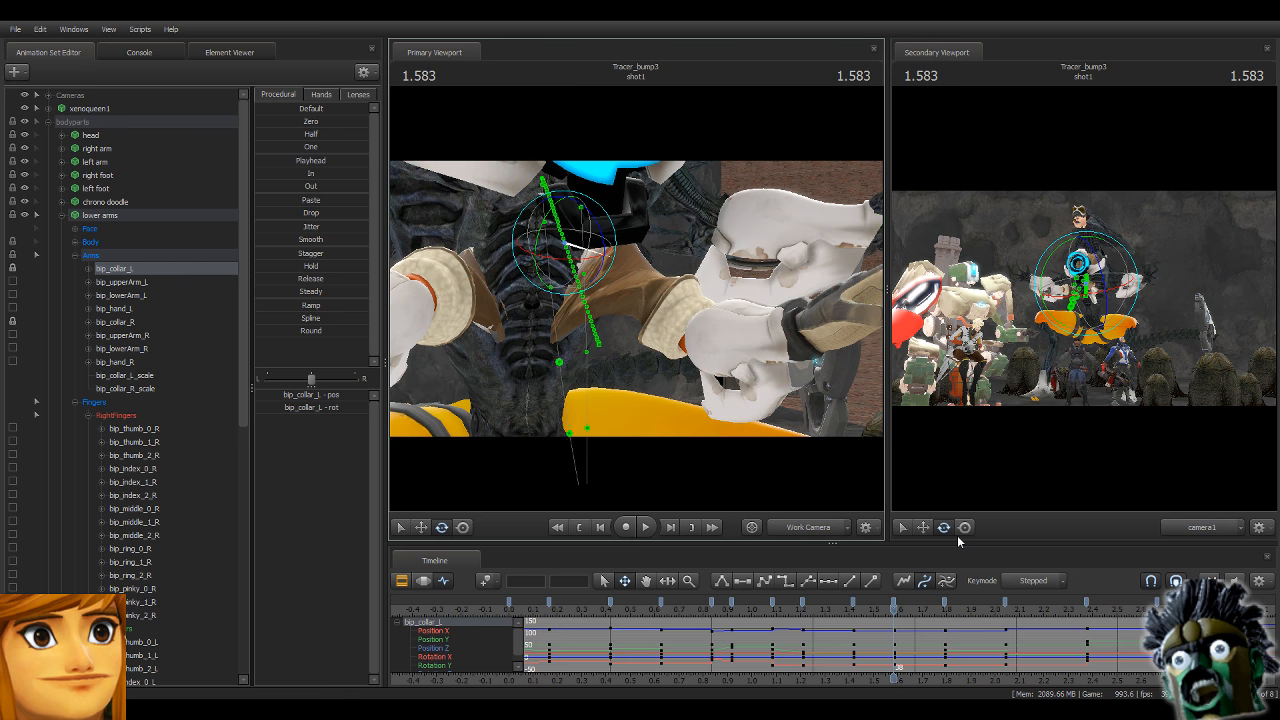
key(Down)
key(Up)
Rotate bip_upperArm_L and bip_lowerArm_L at 1.583 seconds to lower the left arm into the in-between pose.
ctrl+click(654, 290)
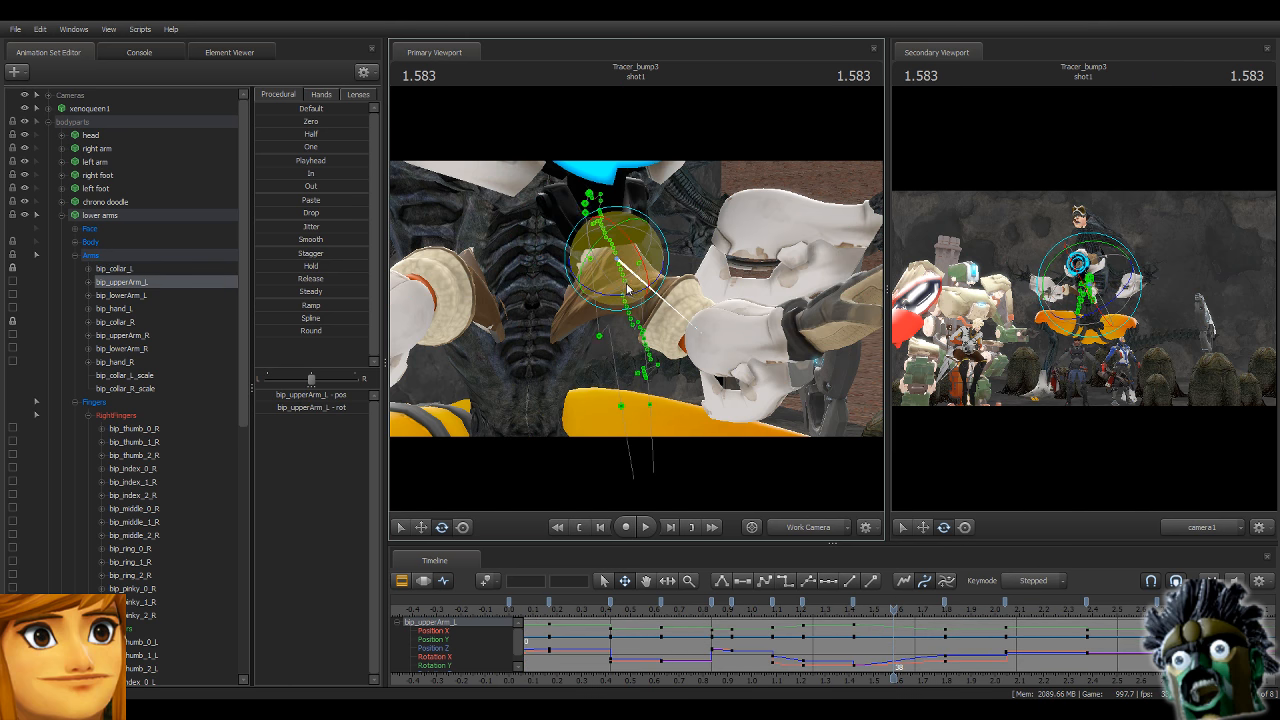
drag(627, 288, 625, 296)
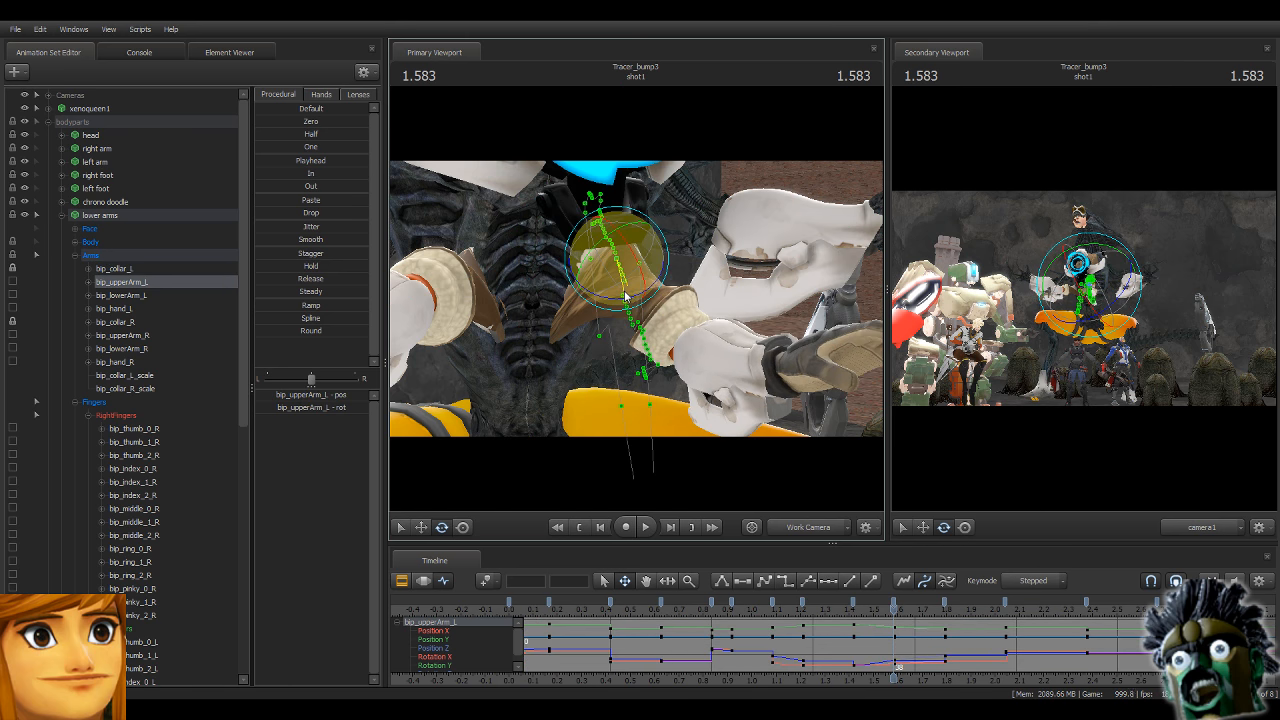
ctrl+click(737, 348)
drag(724, 376, 722, 366)
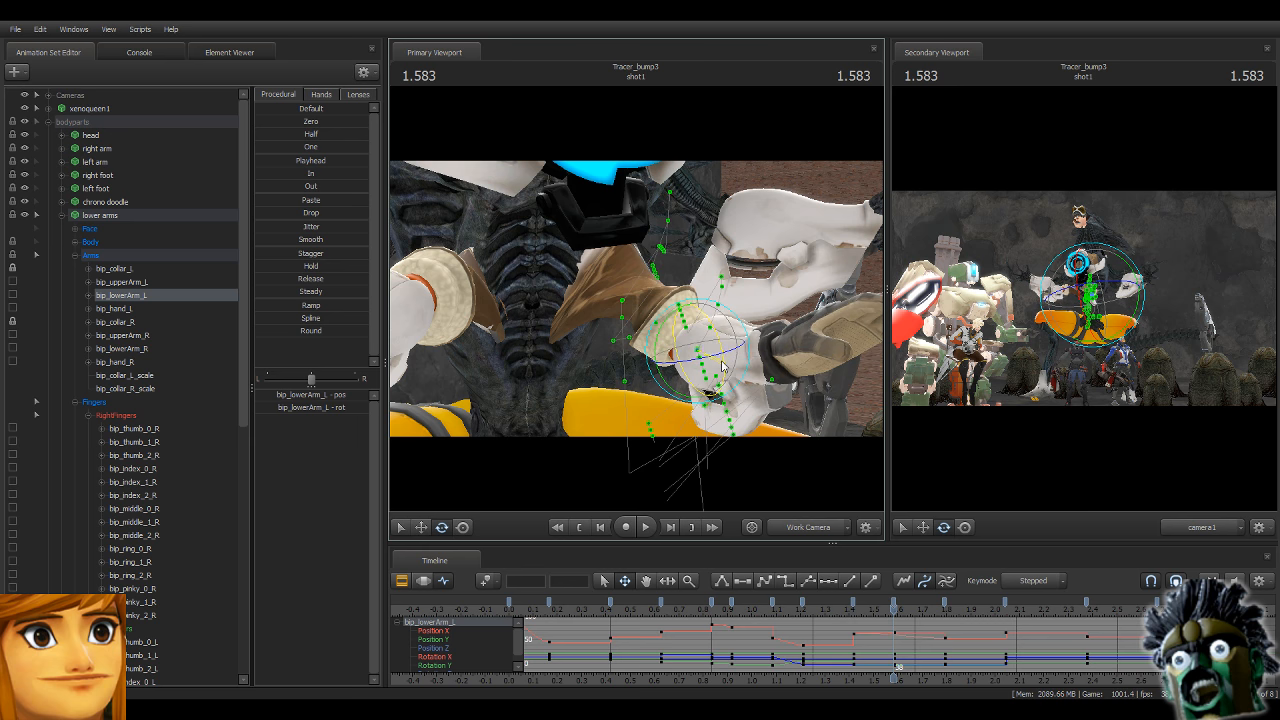
Rotate bip_hand_L at 1.583 seconds to re-angle the left hand at the wrist.
alt+drag(626, 289, 726, 300)
ctrl+click(709, 343)
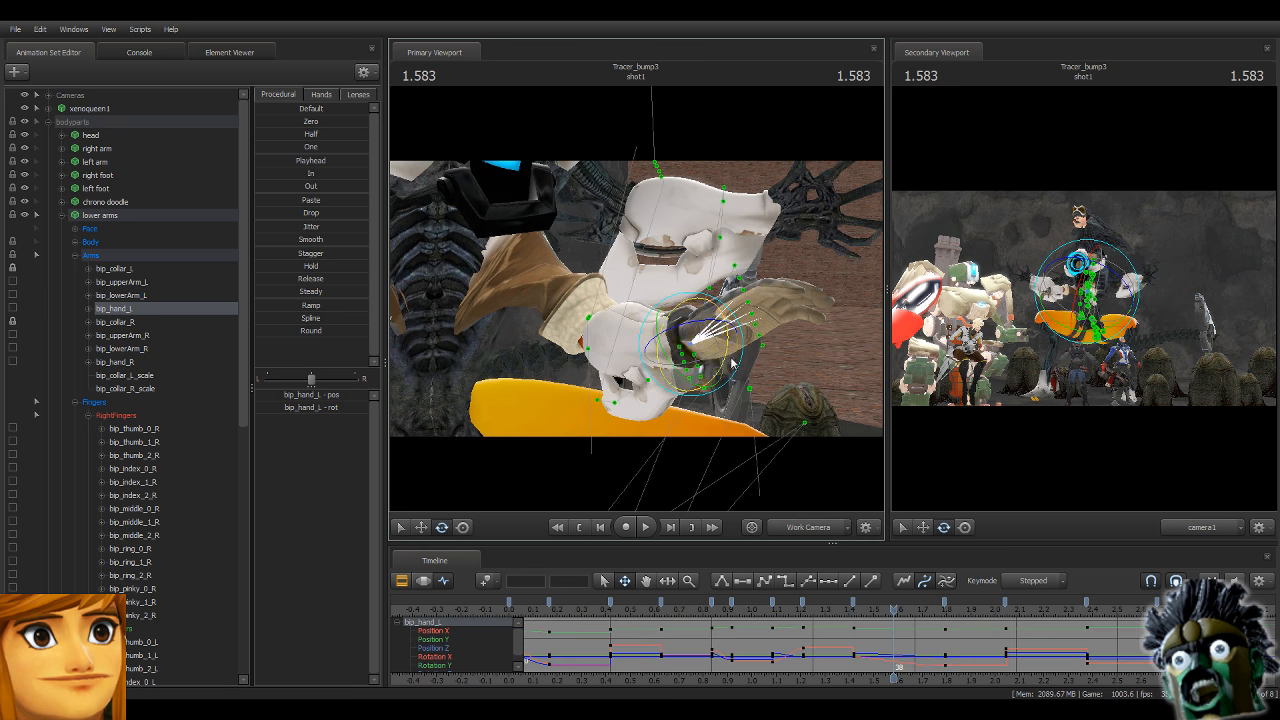
drag(731, 359, 704, 345)
alt+drag(686, 244, 586, 256)
alt+right_drag(636, 298, 636, 340)
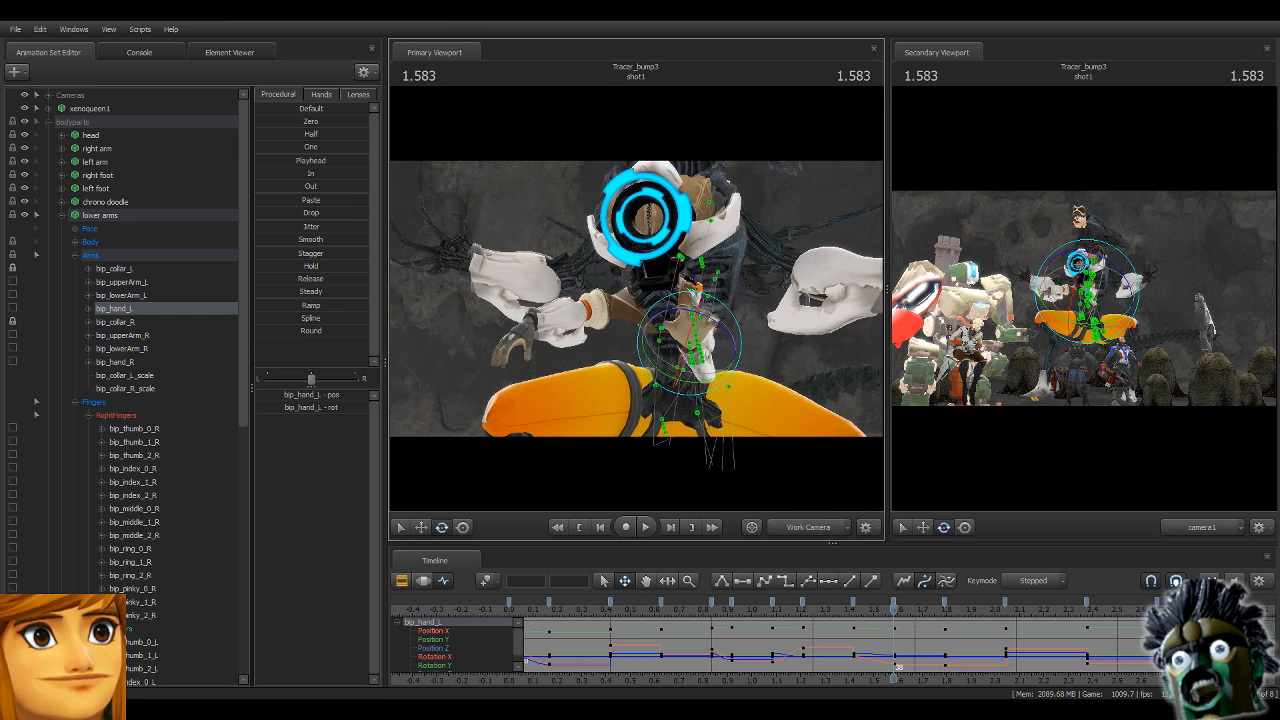
alt+drag(636, 298, 656, 308)
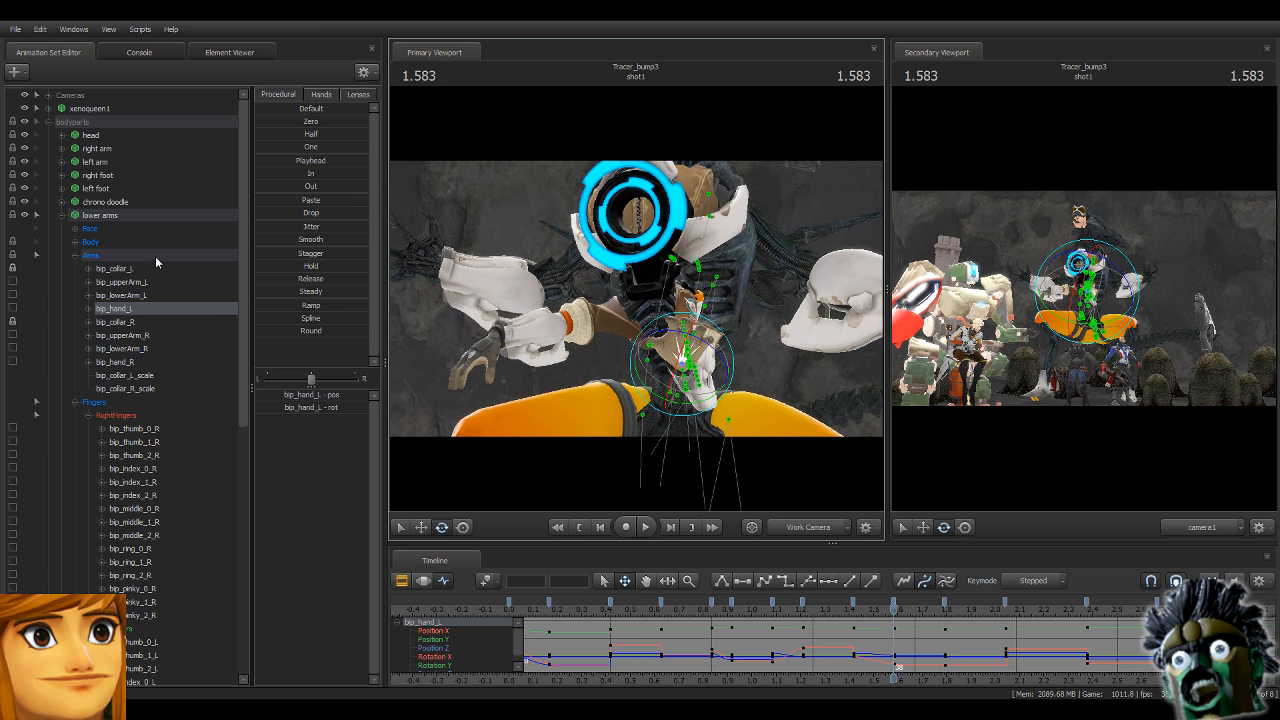
Select the lower arms' Arms control group and step through its keyframed poses around 1.583 seconds and back to 0.000 seconds.
click(155, 256)
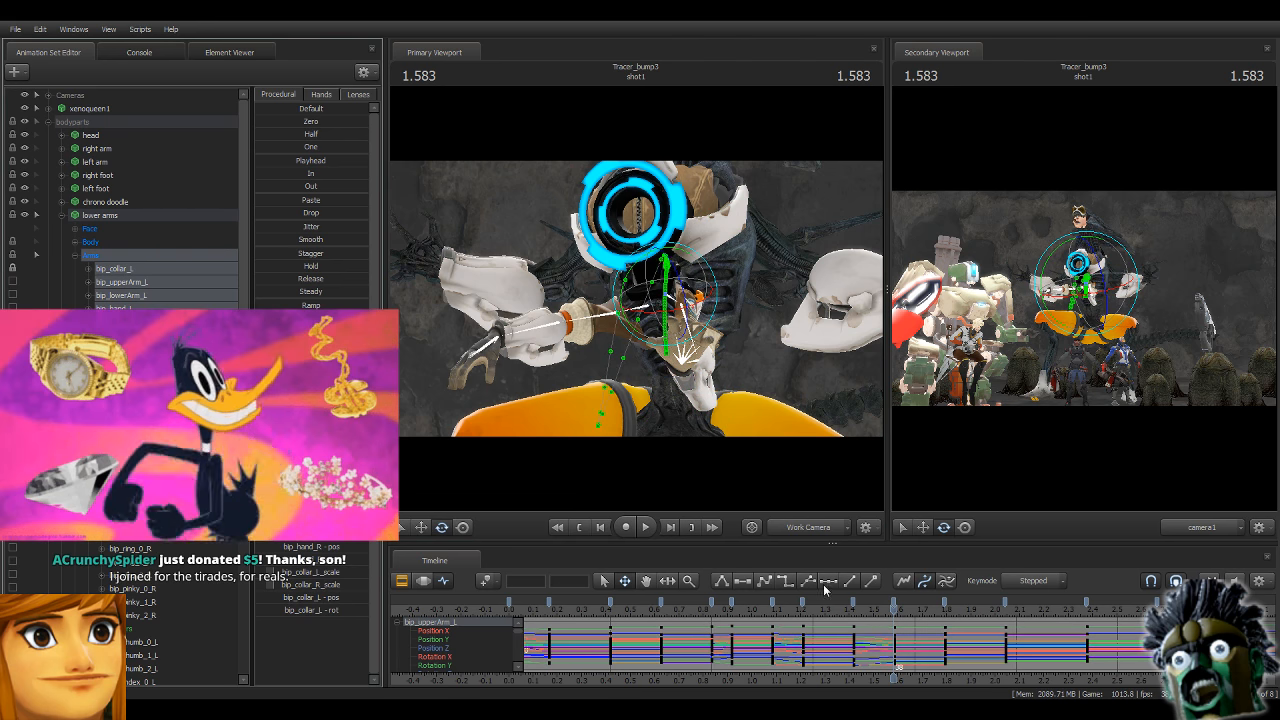
drag(896, 613, 916, 614)
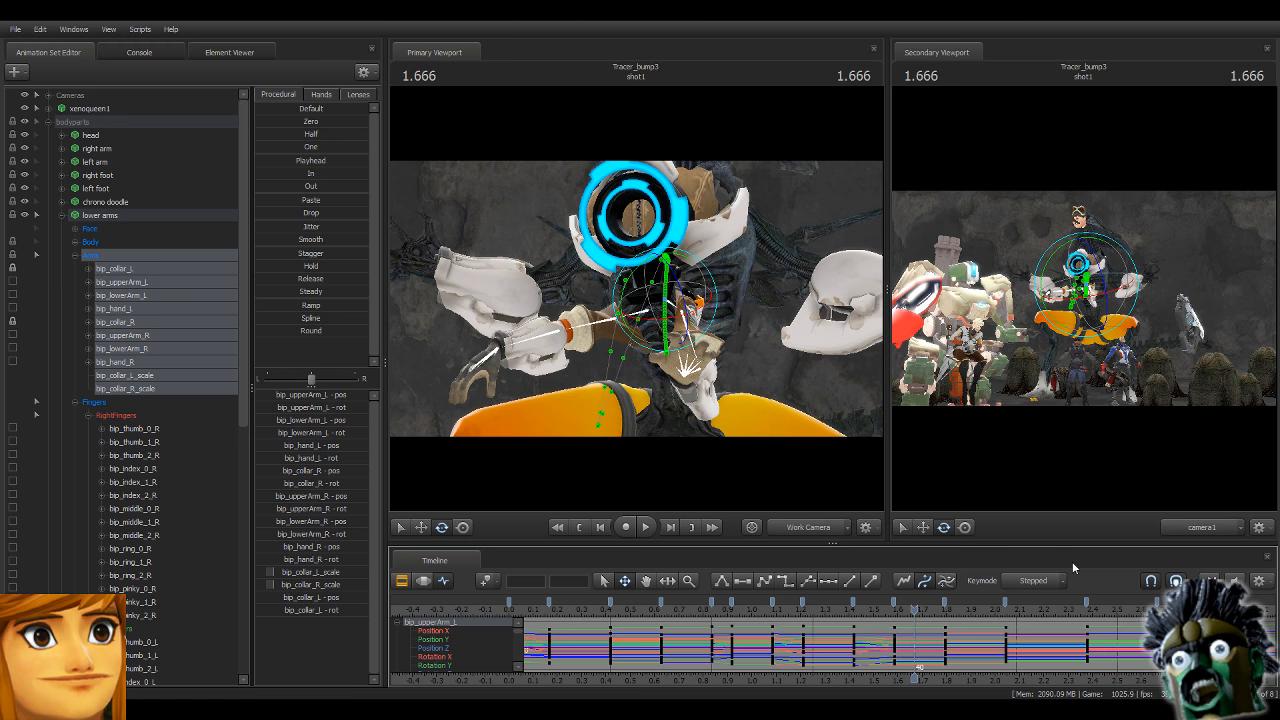
click(880, 607)
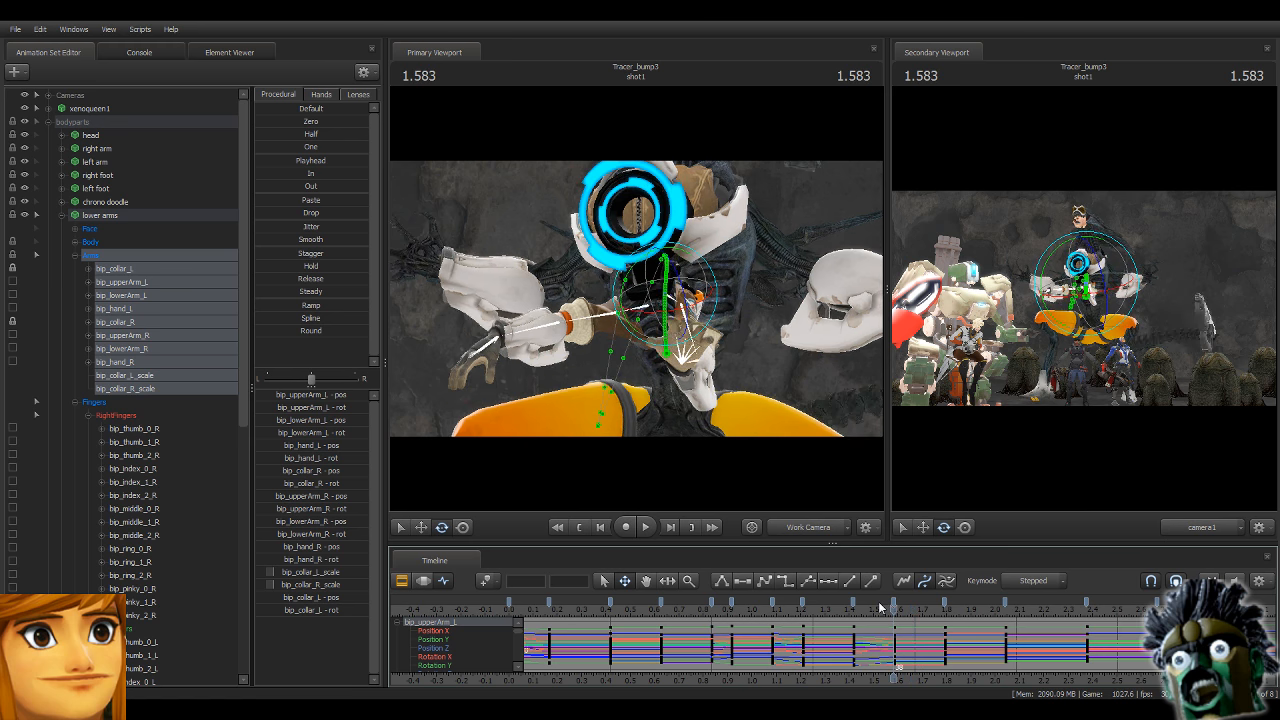
key(Up)
key(Up)
key(Down)
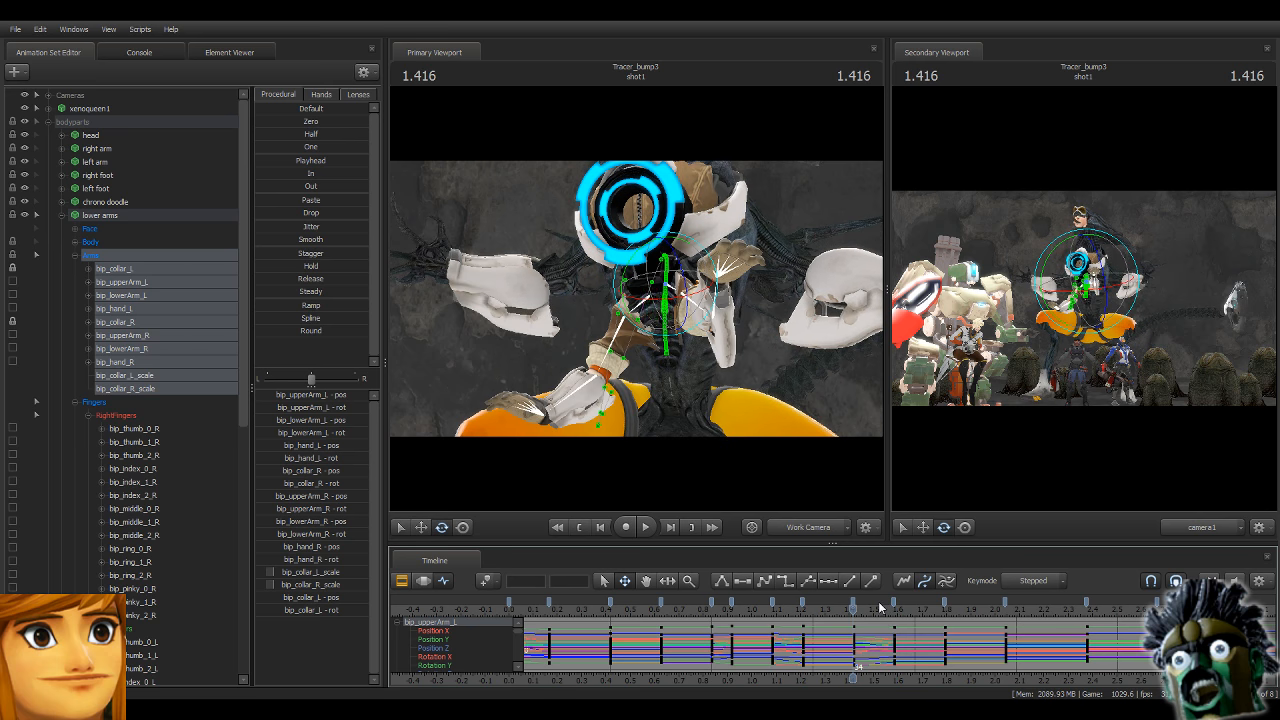
key(Up)
key(Up)
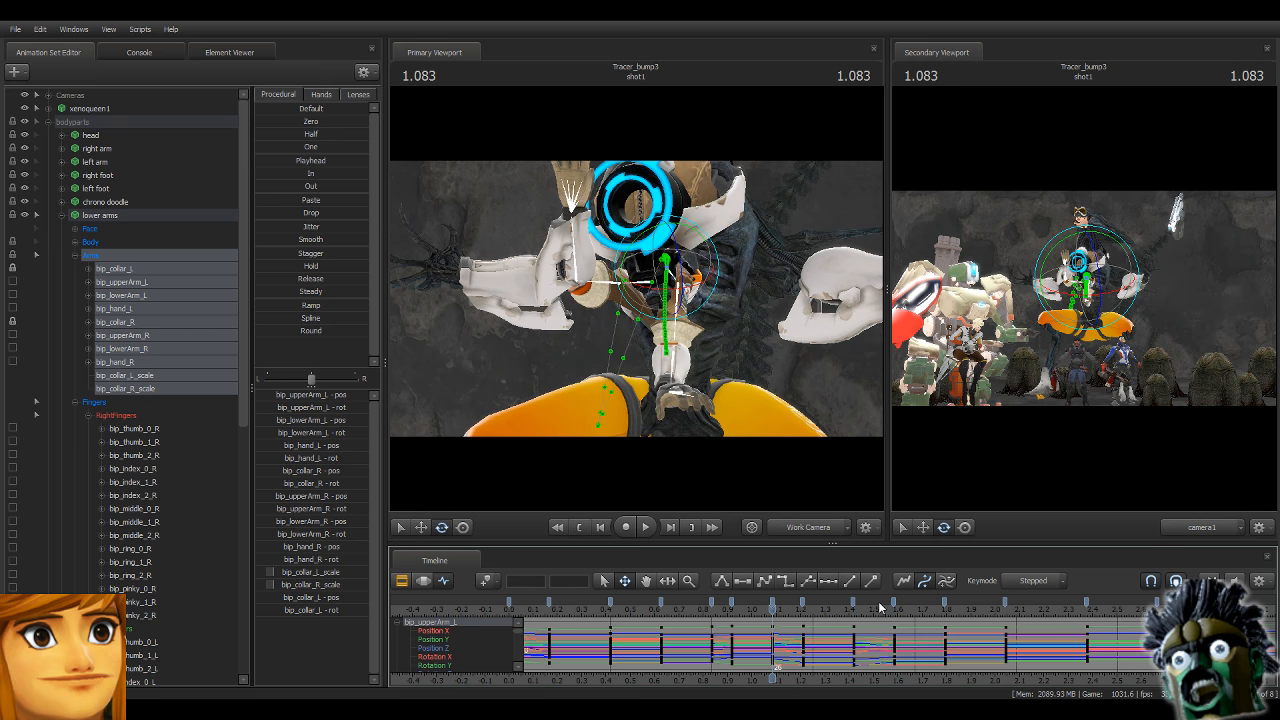
key(Down)
key(Down)
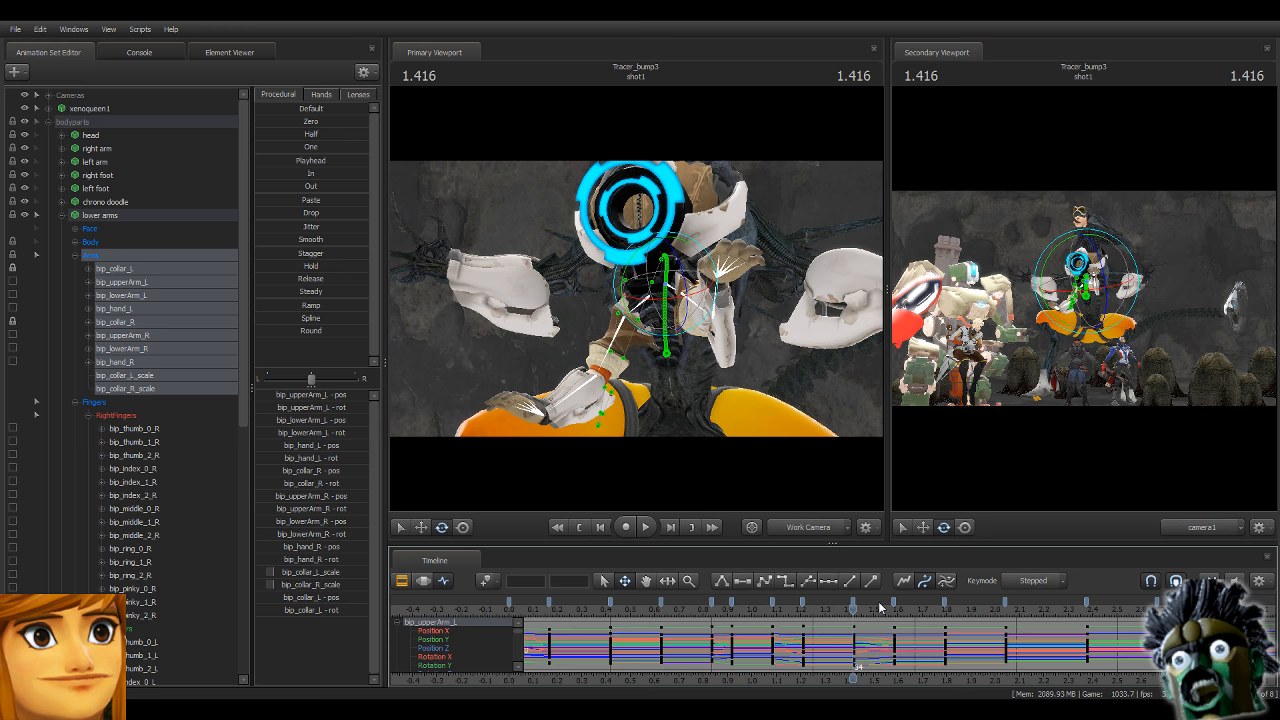
key(Down)
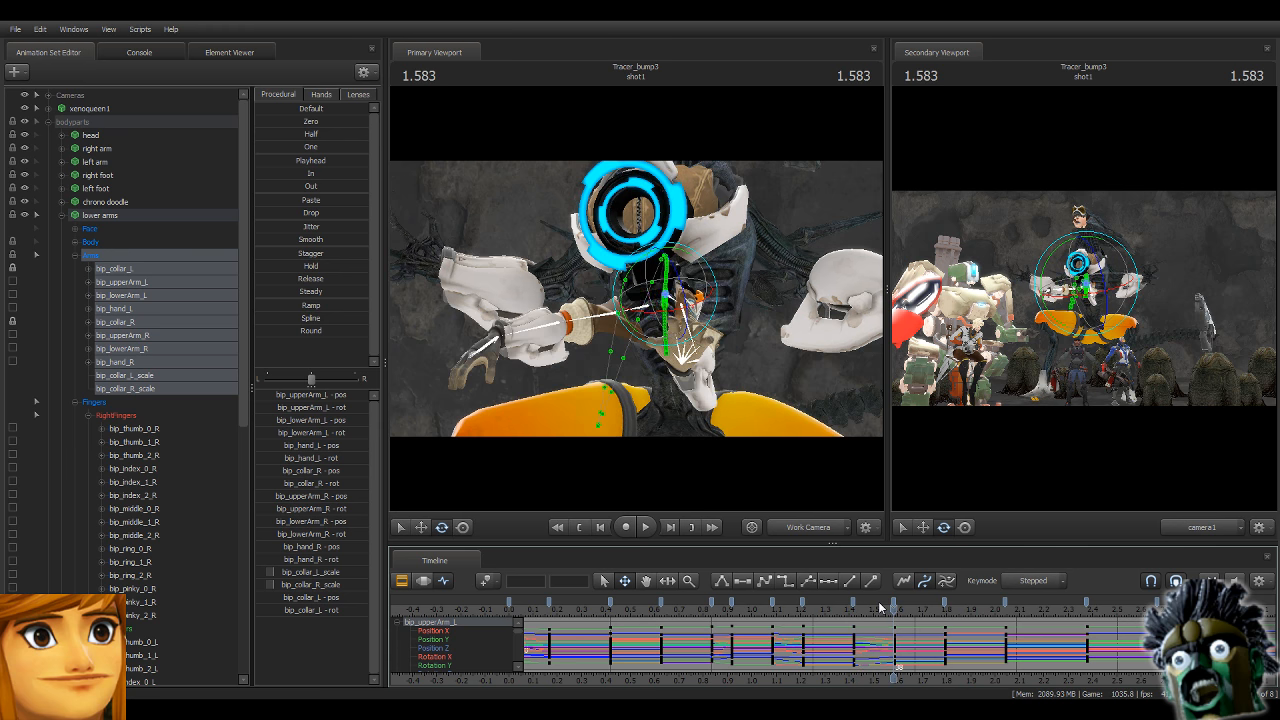
key(Up)
key(Up)
key(Up)
key(Up)
key(Up)
key(Up)
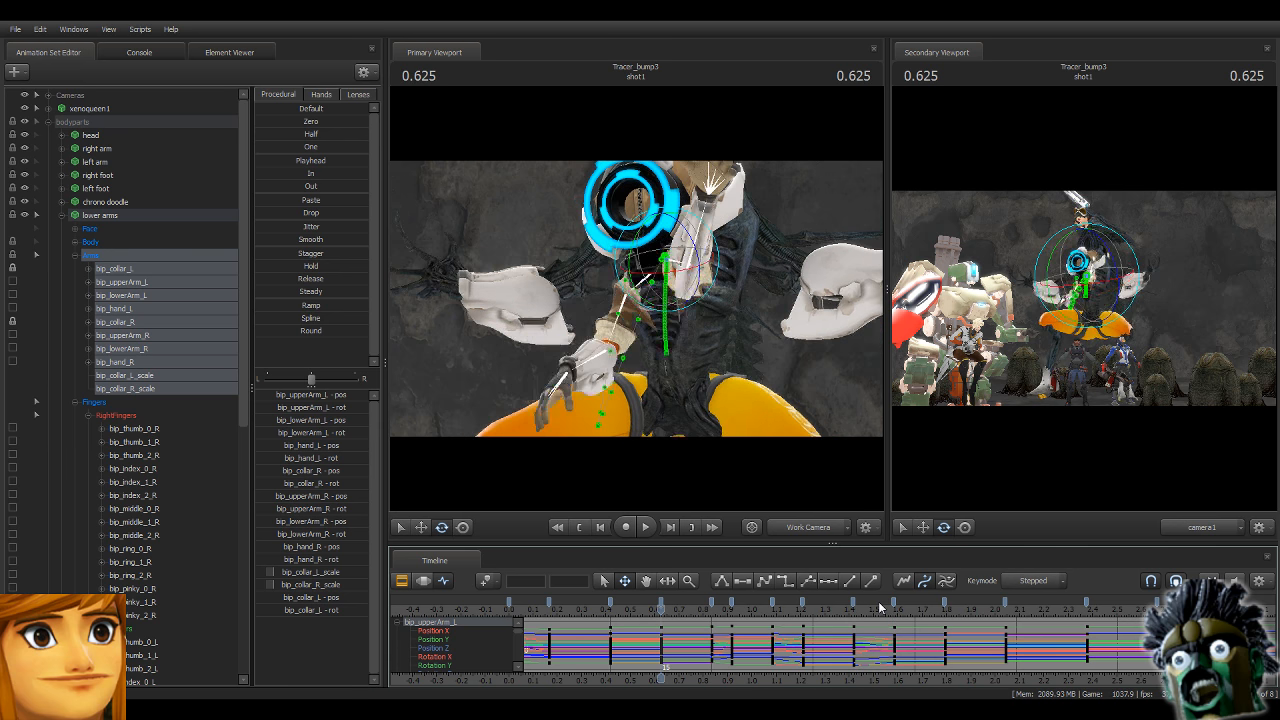
key(Up)
key(Up)
key(Up)
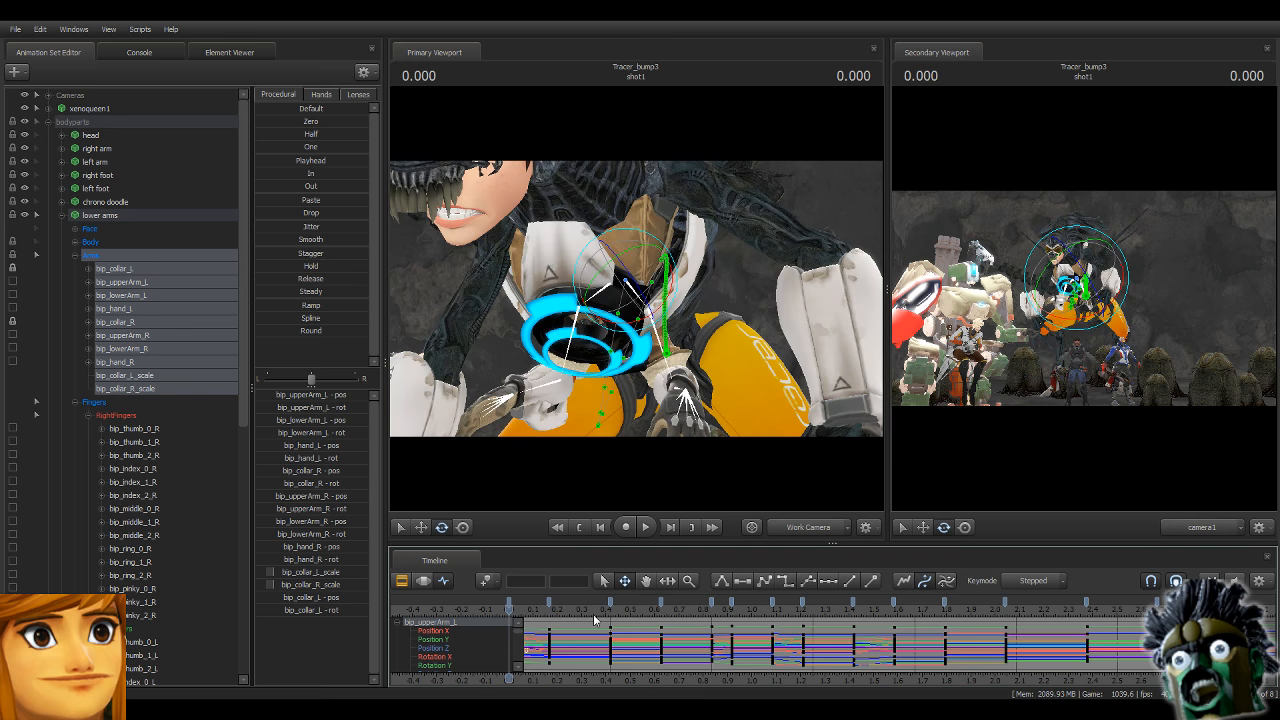
Select all Arms keyframes from 0.000 to 1.583 seconds and change their tangents from stepped to smooth interpolation.
scroll(593, 614, down, 3)
click(509, 602)
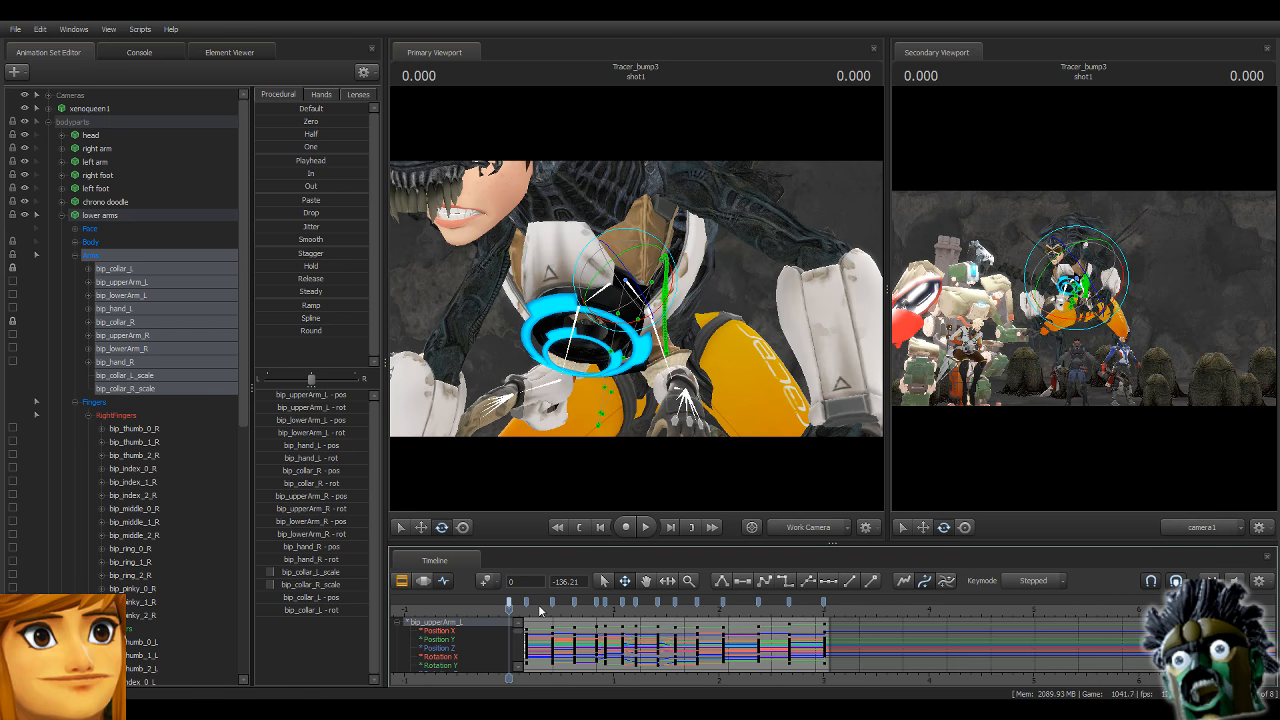
key(space)
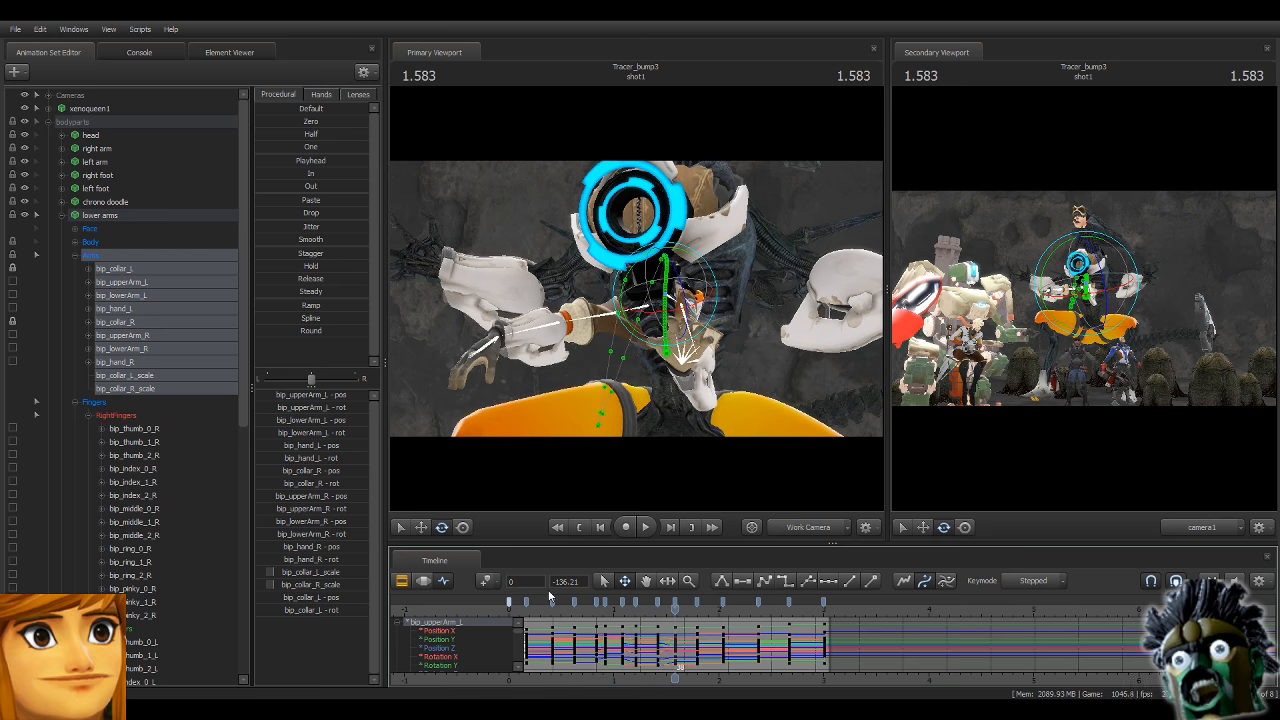
shift+click(676, 605)
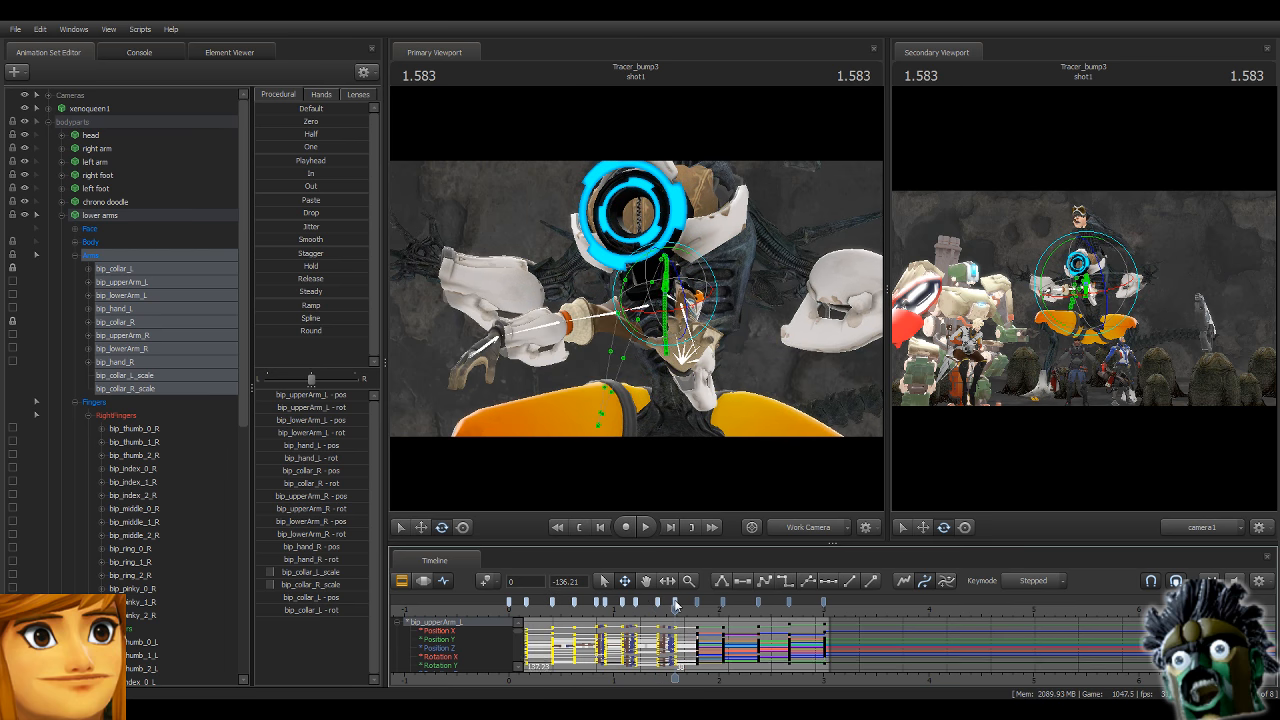
click(764, 583)
Switch to the Clip Editor and play shot1 repeatedly to review the arms' motion up to about 1.666 seconds.
key(F2)
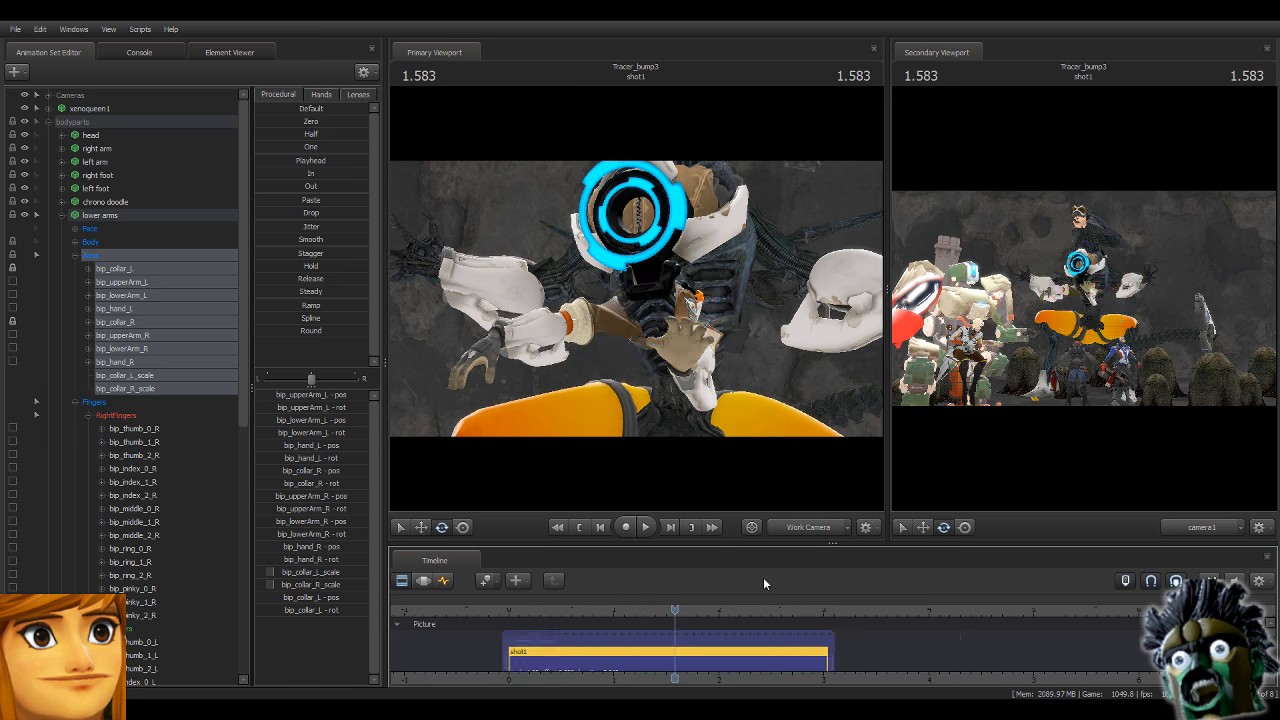
key(Home)
key(space)
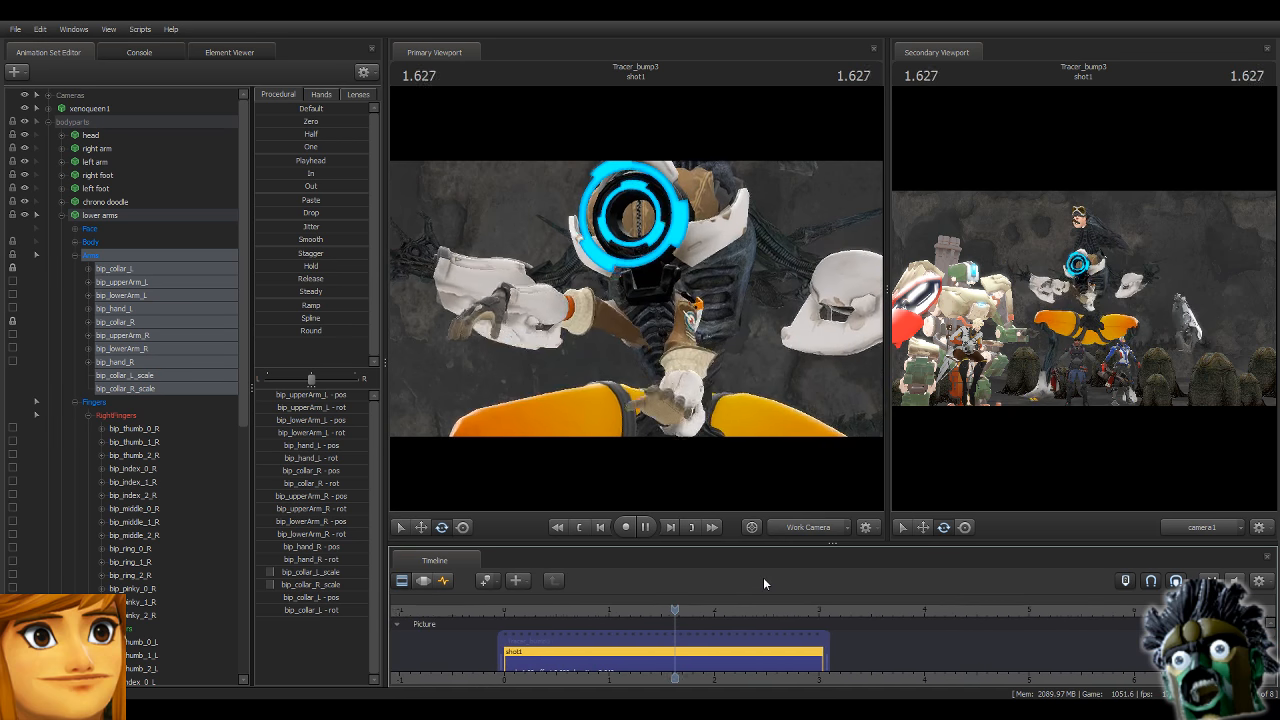
key(space)
key(Home)
key(space)
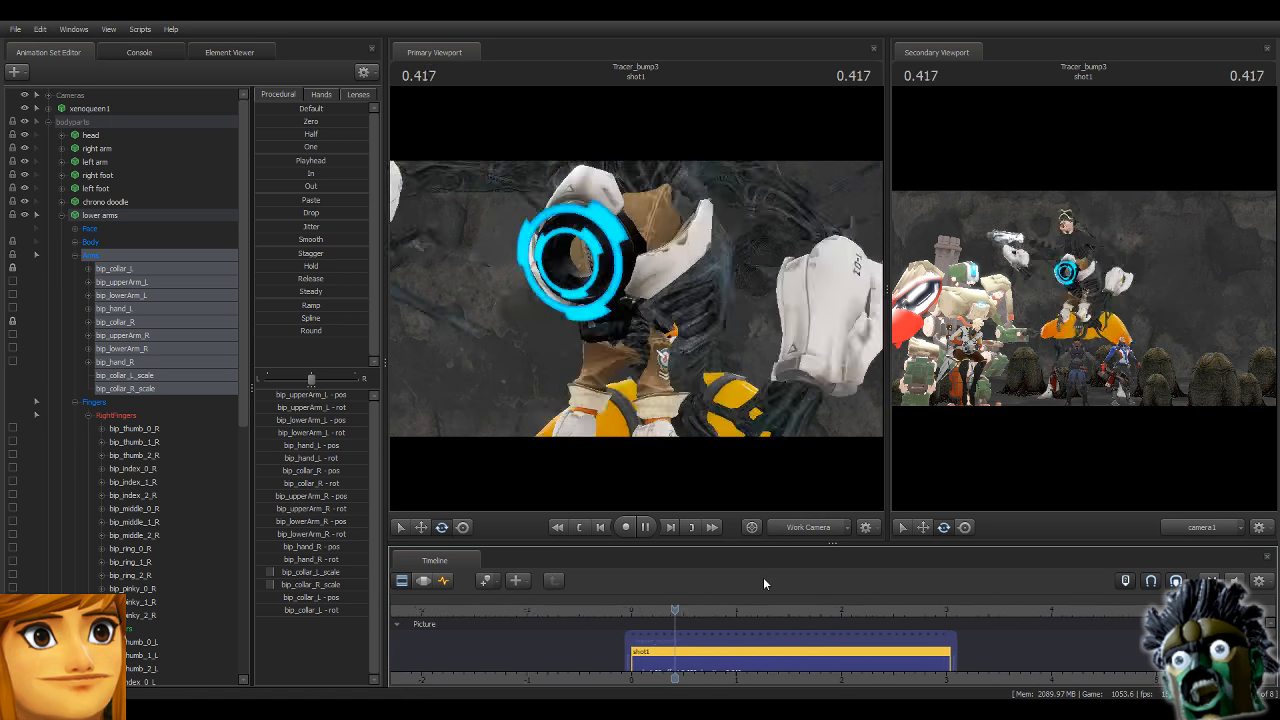
key(Home)
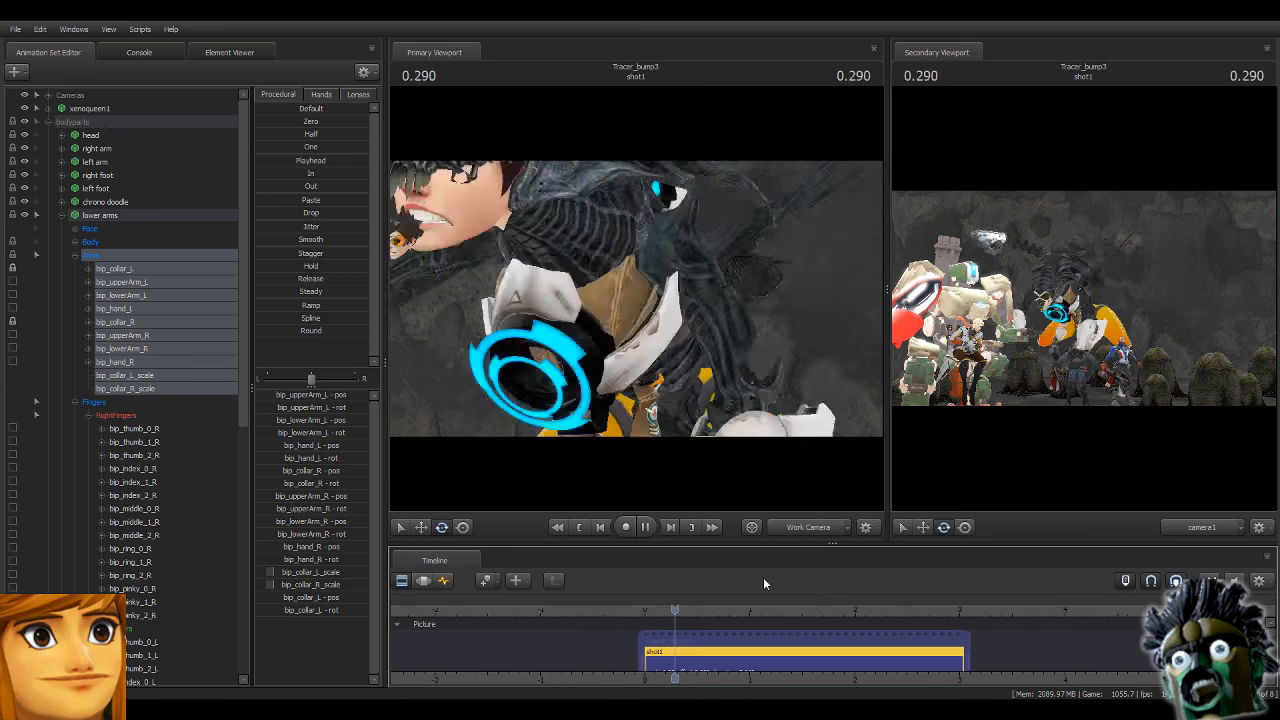
key(space)
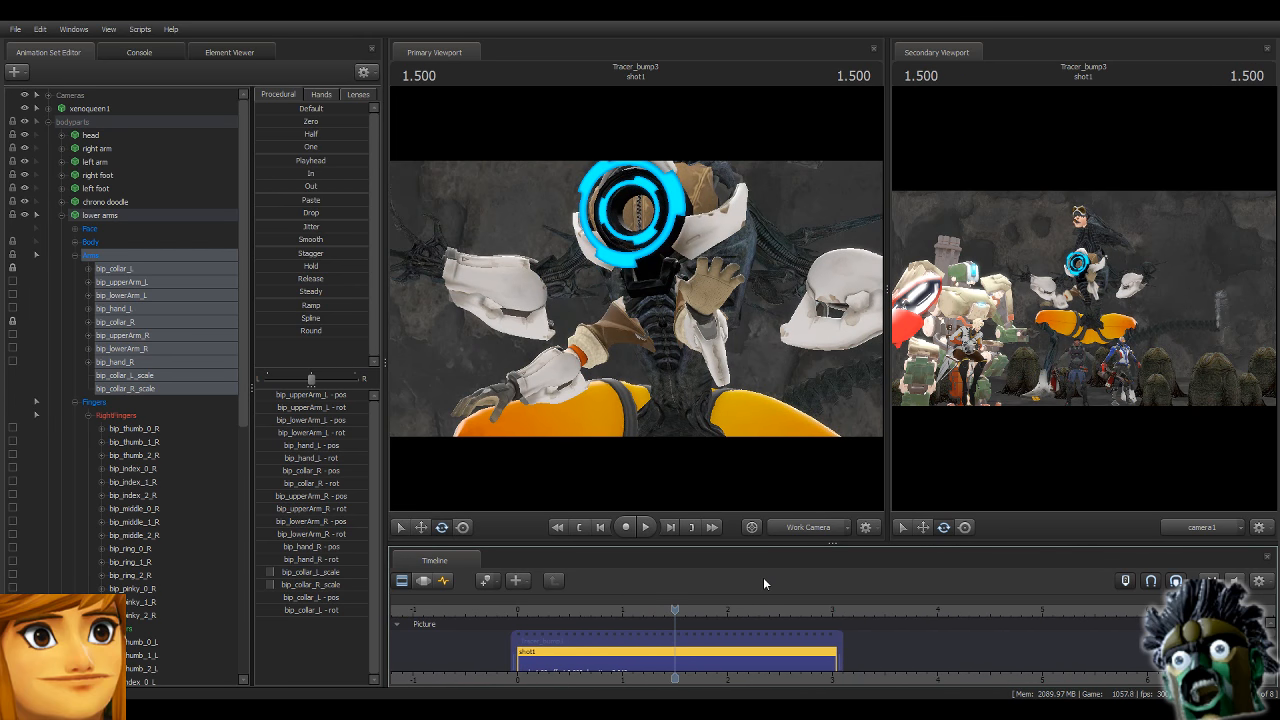
key(Home)
key(space)
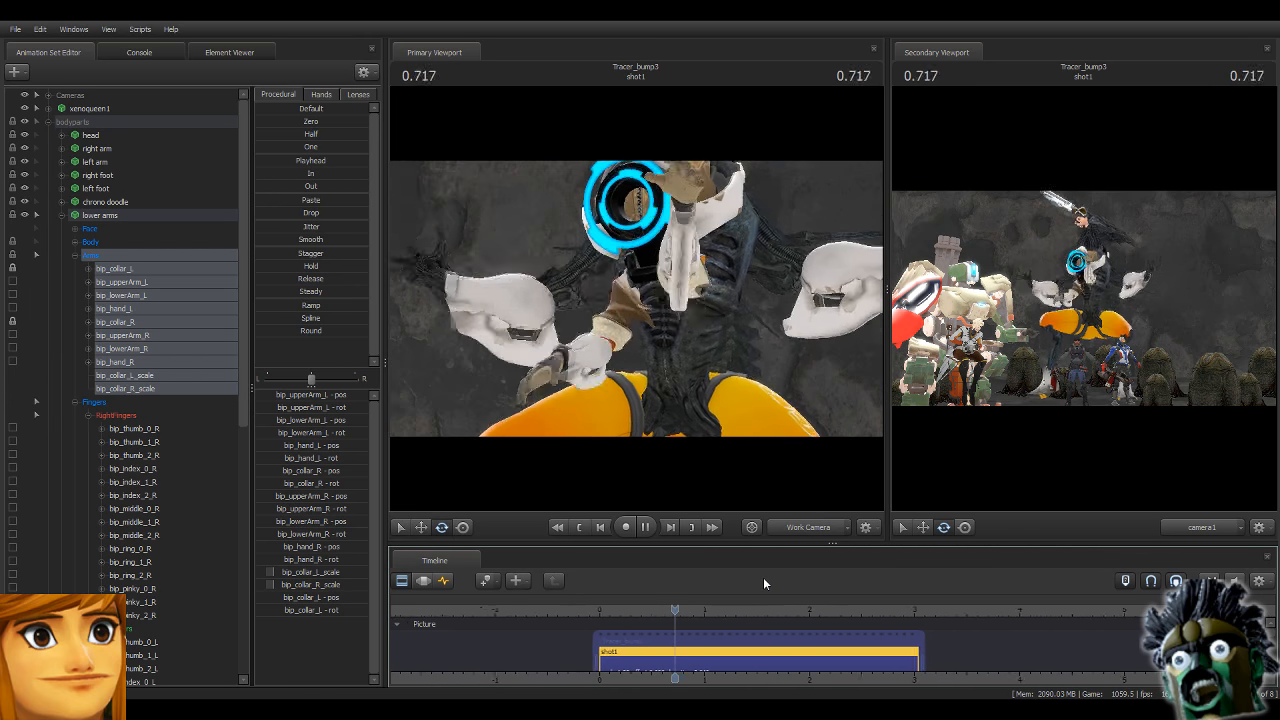
key(space)
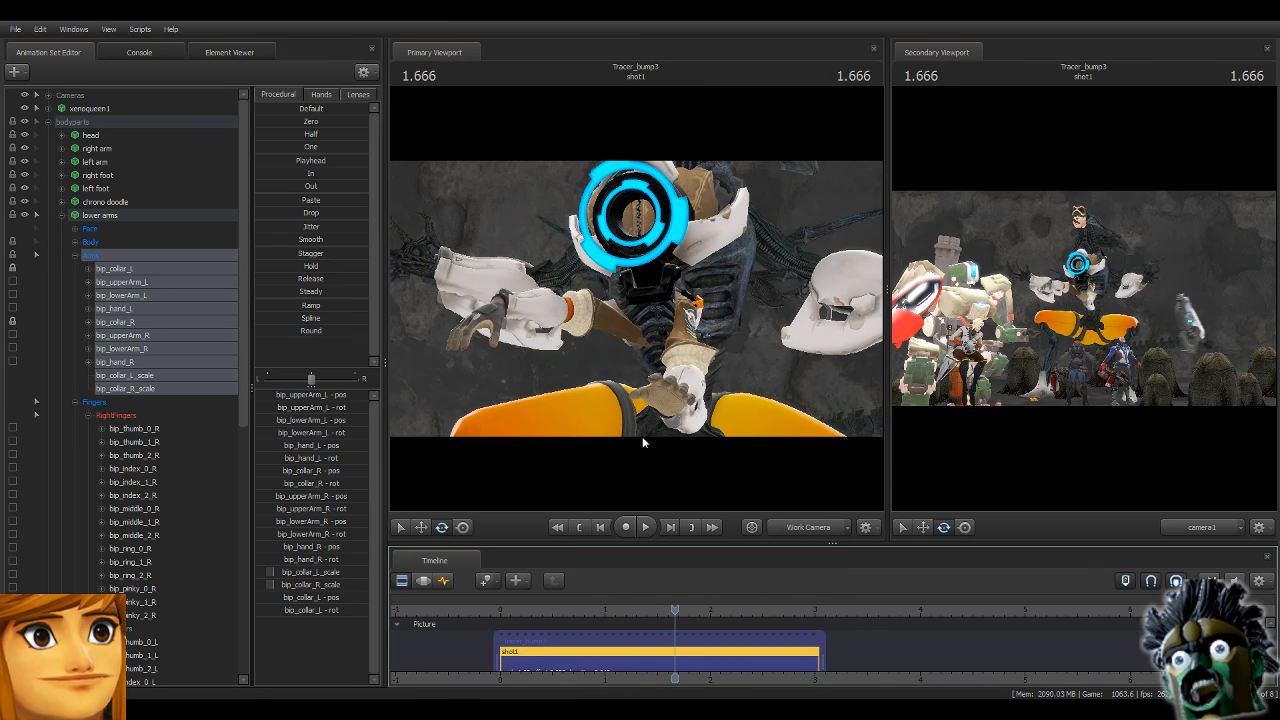
Return to the Graph Editor at 1.666 seconds (frame 40) and inspect the pose of both lower arms up close.
drag(717, 331, 624, 271)
key(s)
key(w)
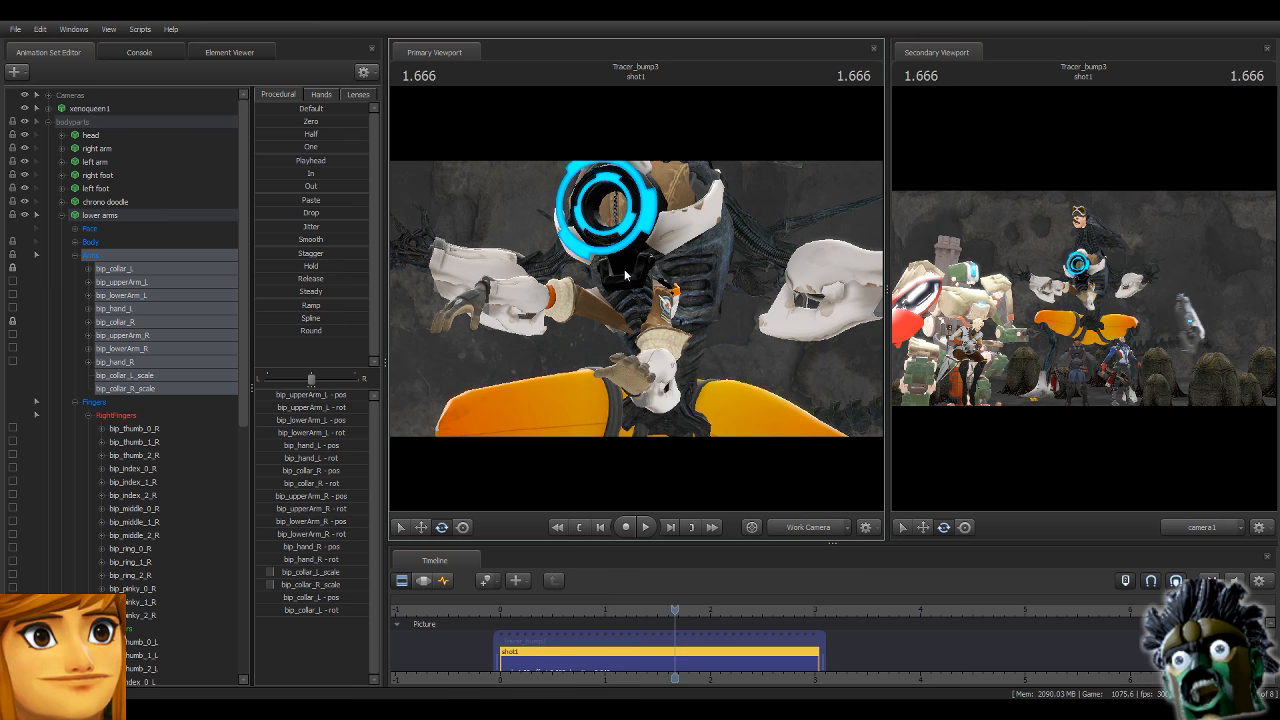
click(445, 580)
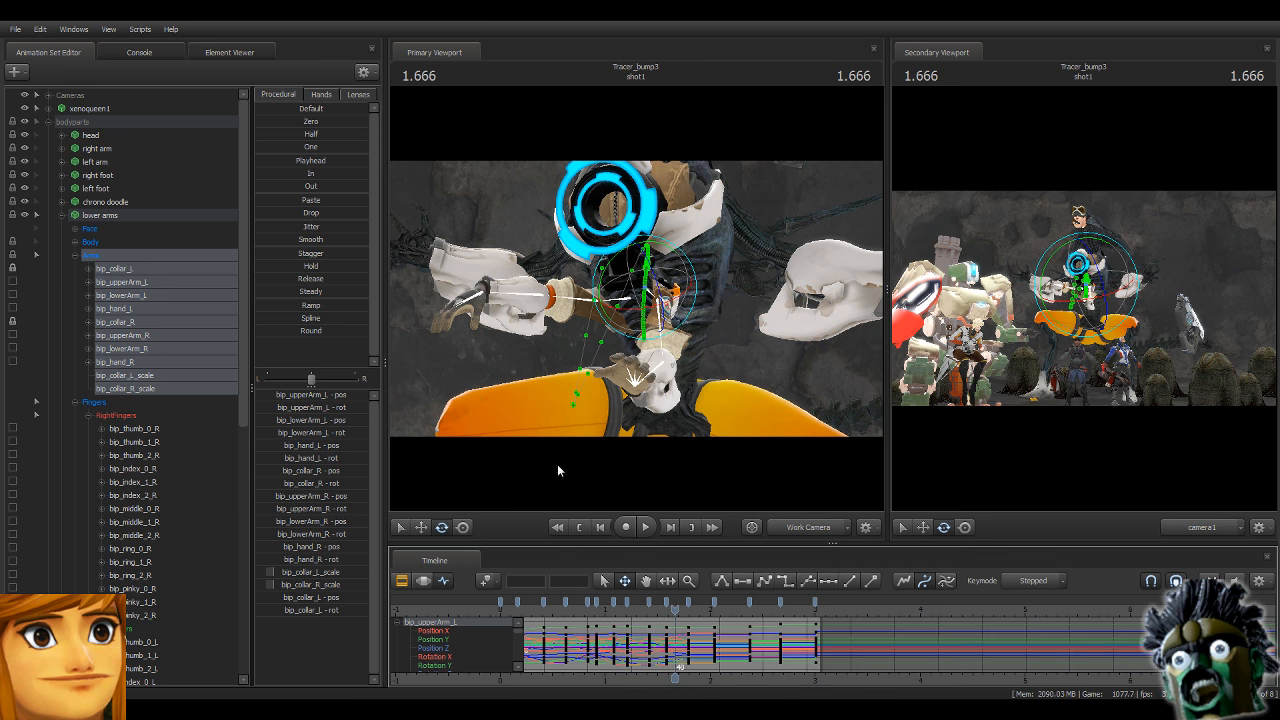
drag(768, 361, 730, 390)
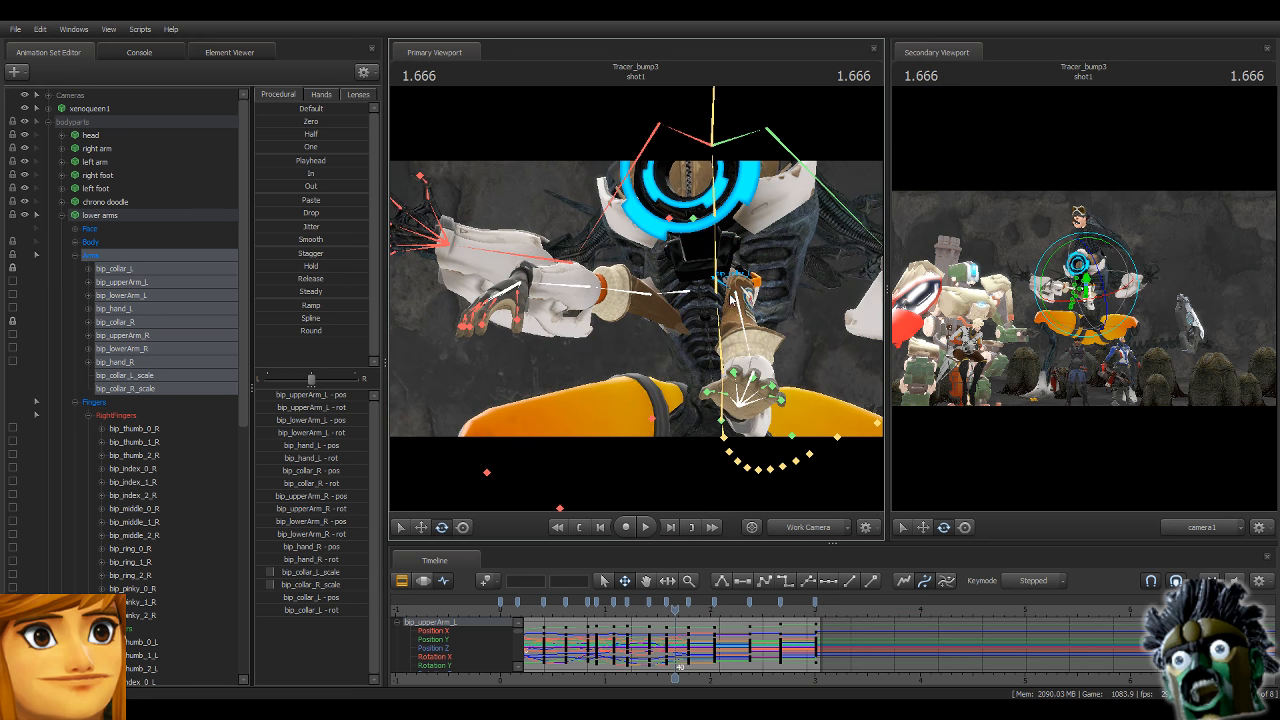
Select the left collar bone of the lower arms, move the playhead to frame 46 and frame both arms in the view.
ctrl+click(727, 289)
scroll(663, 634, up, 3)
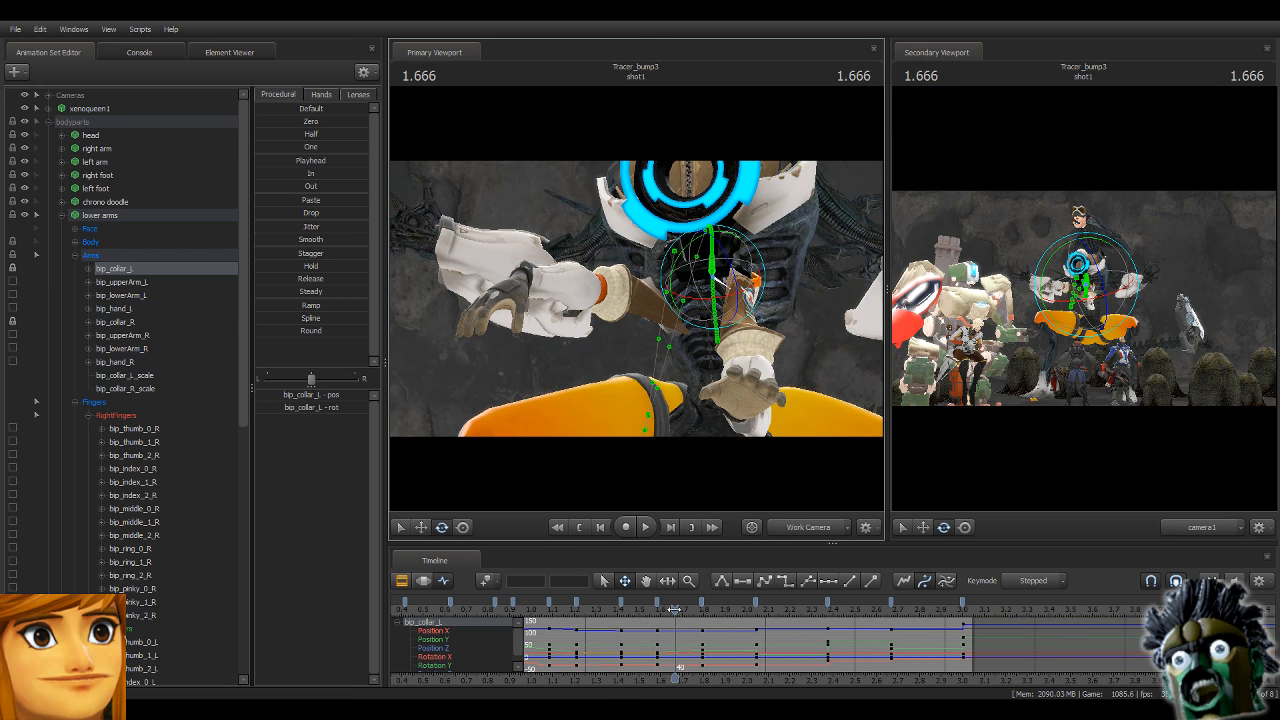
drag(672, 607, 729, 643)
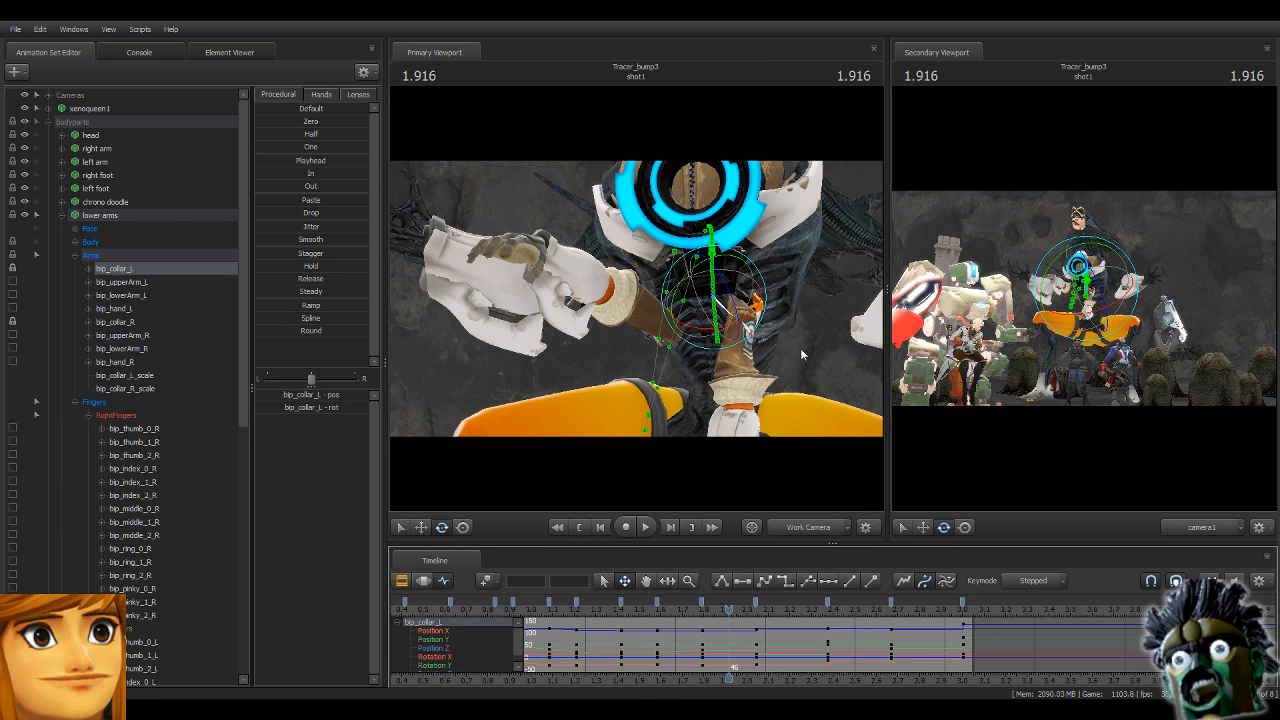
drag(801, 354, 650, 324)
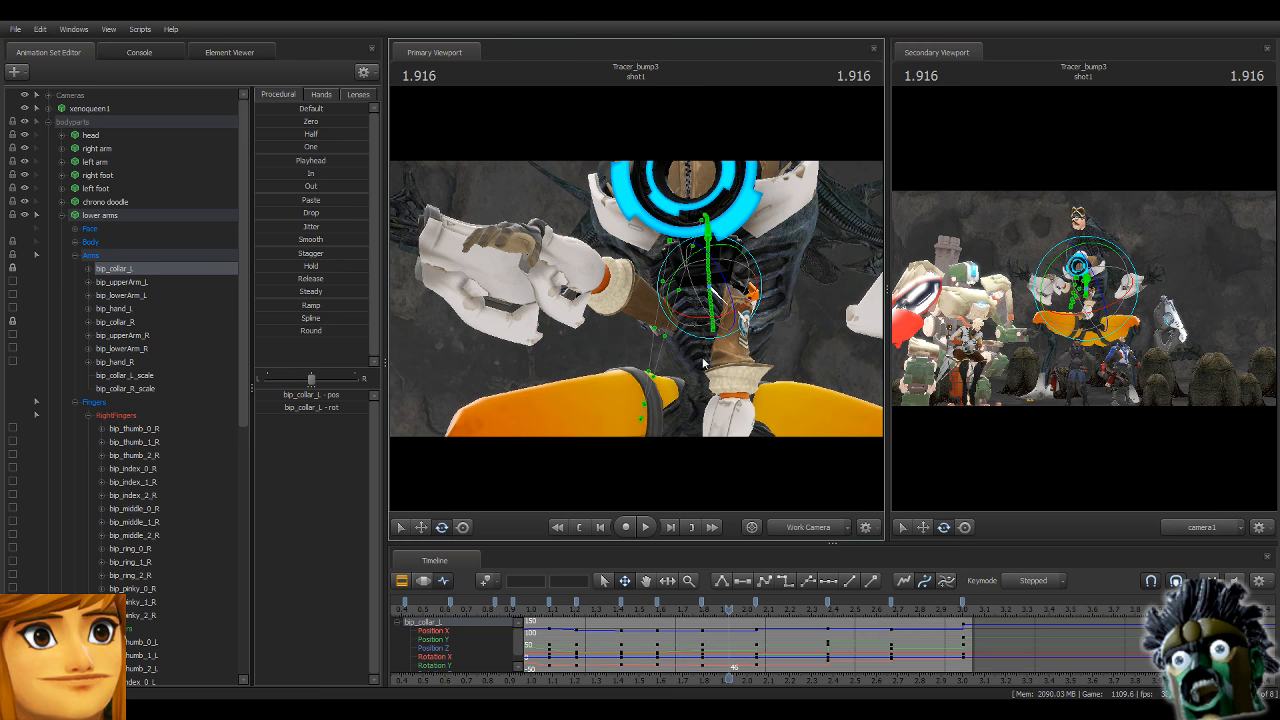
drag(749, 371, 710, 384)
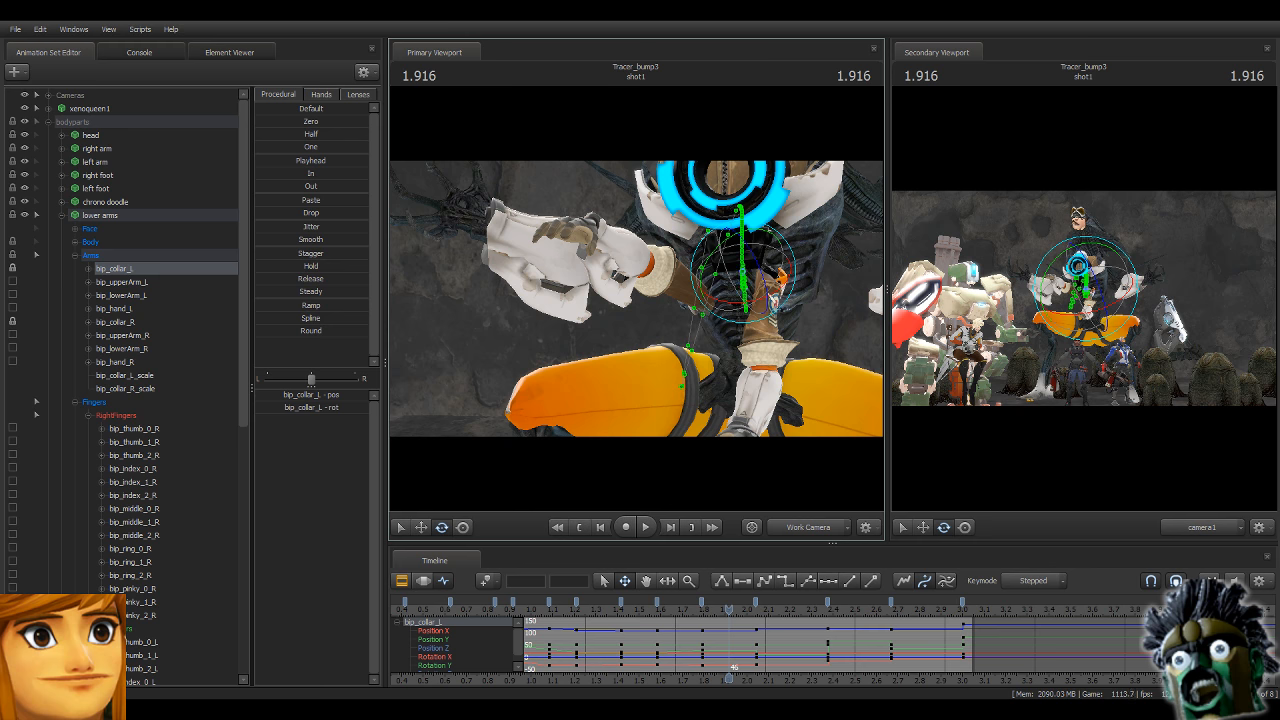
drag(637, 302, 648, 304)
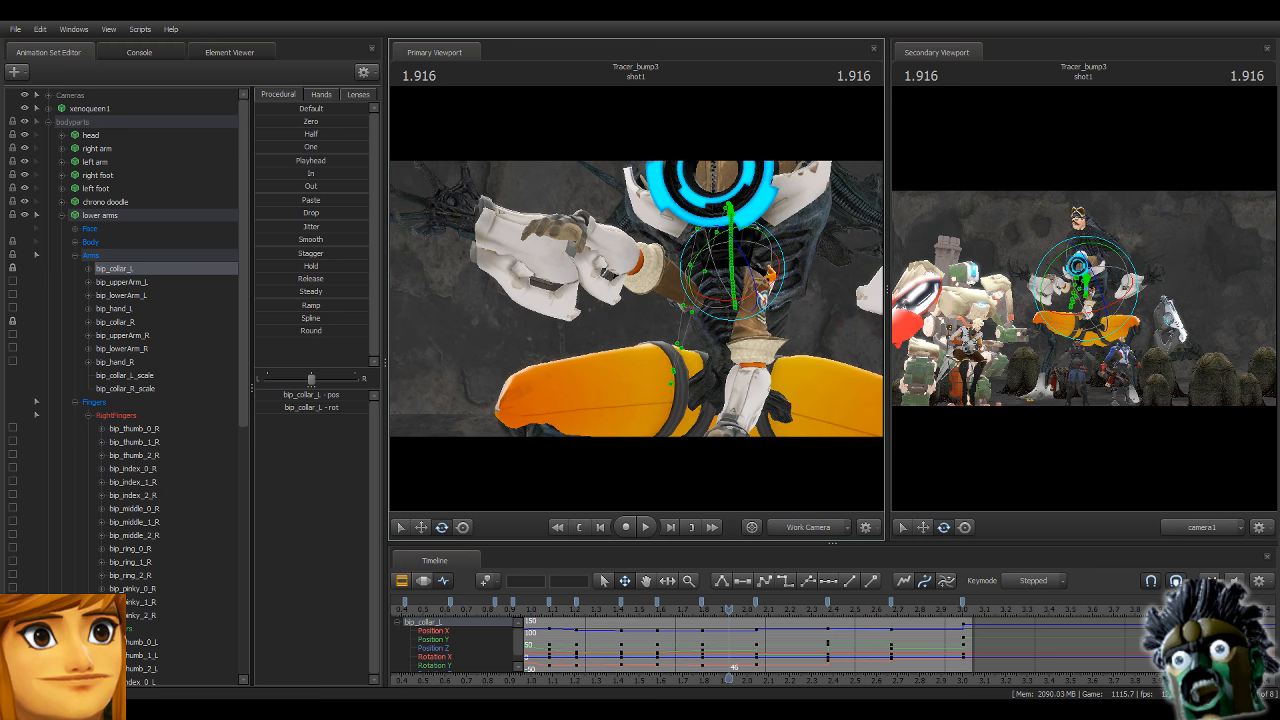
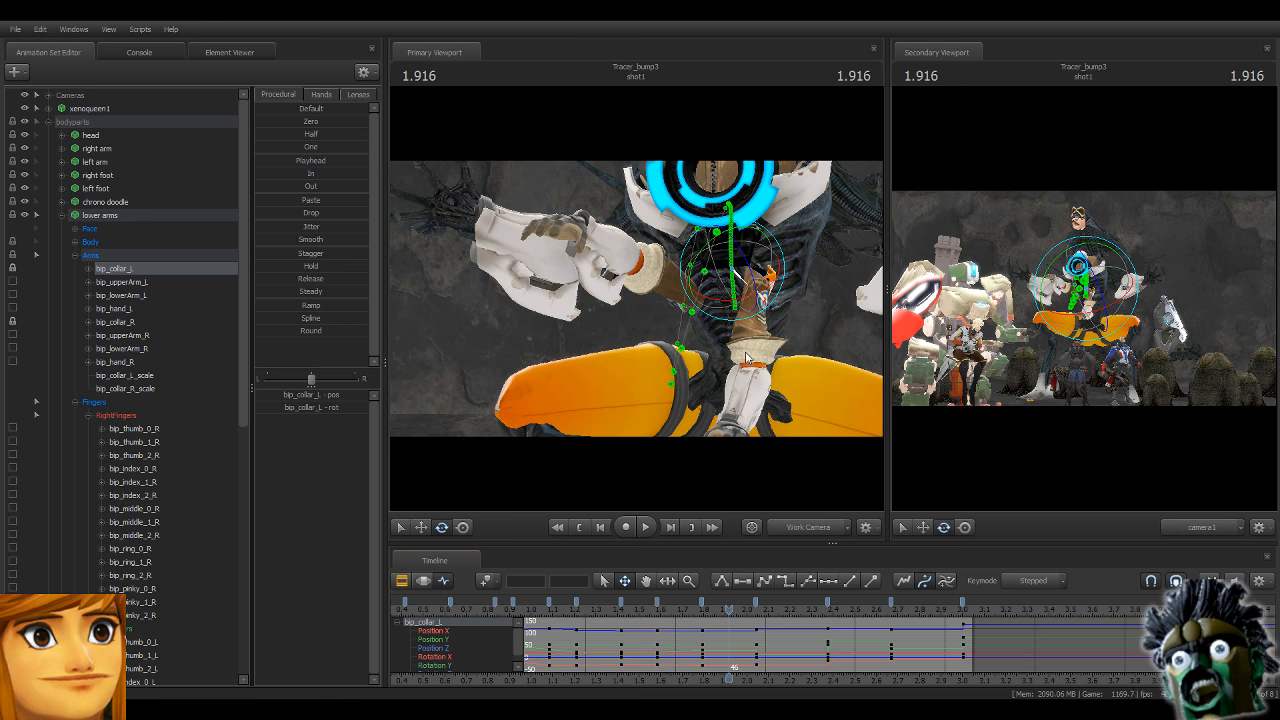
drag(823, 346, 875, 340)
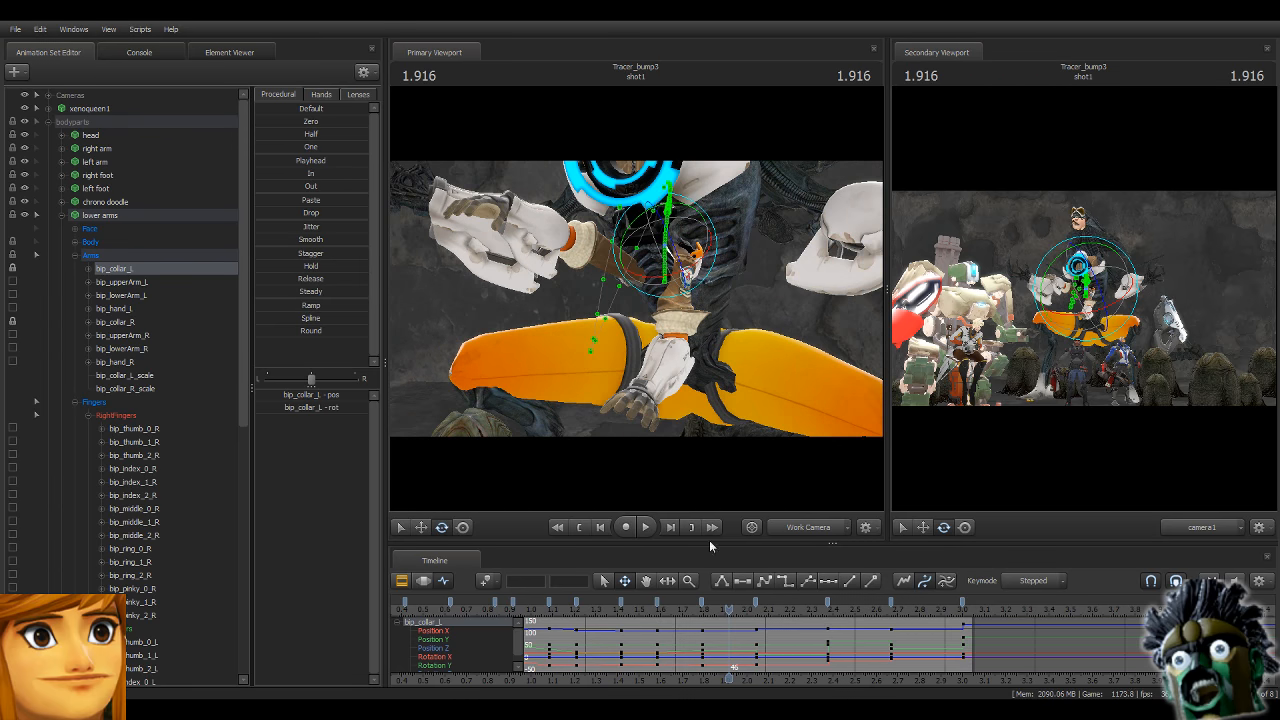
Compare the arm motion at frames 45 and 46, and adjust the lower arms' left collar bone at frame 46.
click(725, 611)
drag(725, 611, 719, 690)
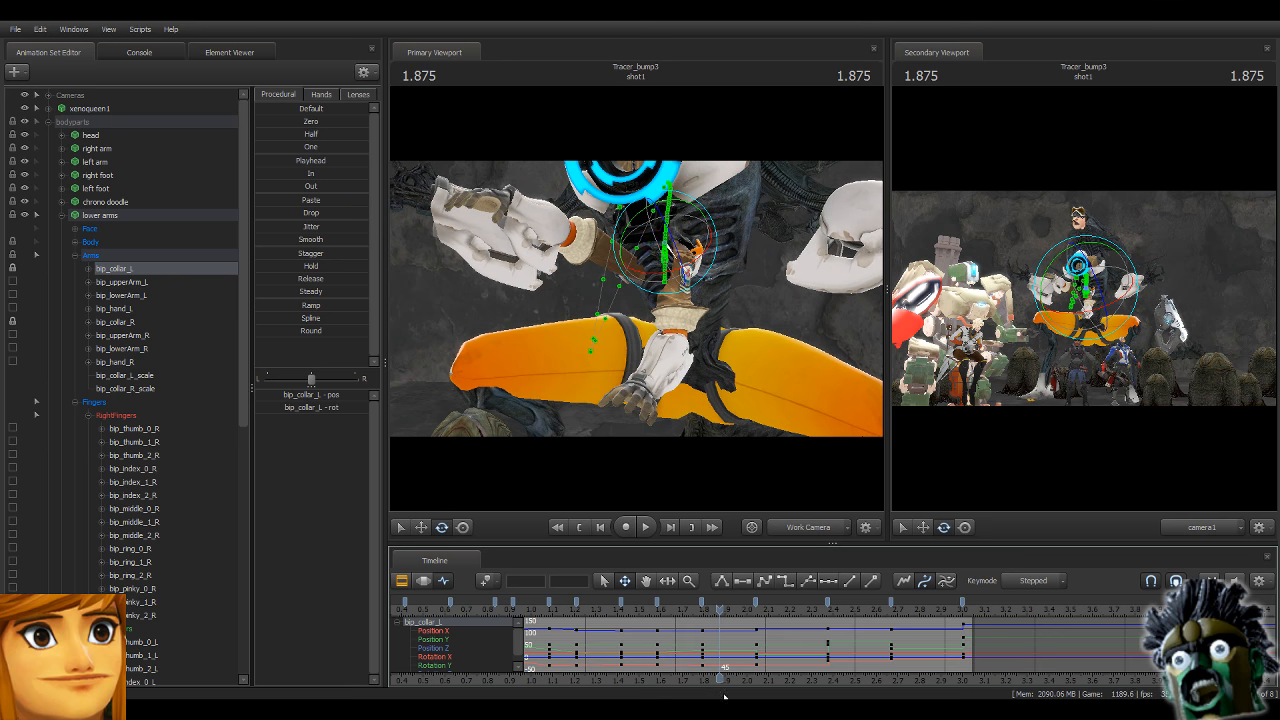
key(Right)
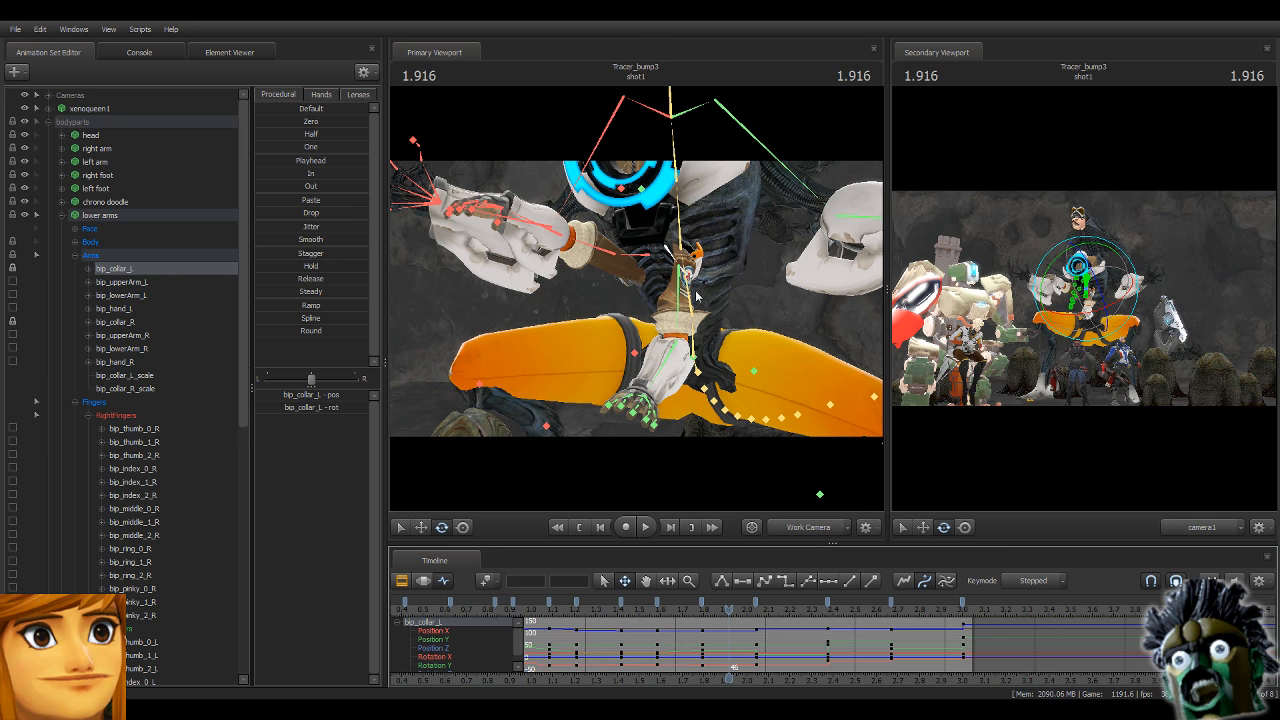
click(666, 256)
drag(678, 257, 691, 543)
Select the Arms group's keys from frame 43 through the key following frame 46 and change their tangent type.
click(134, 261)
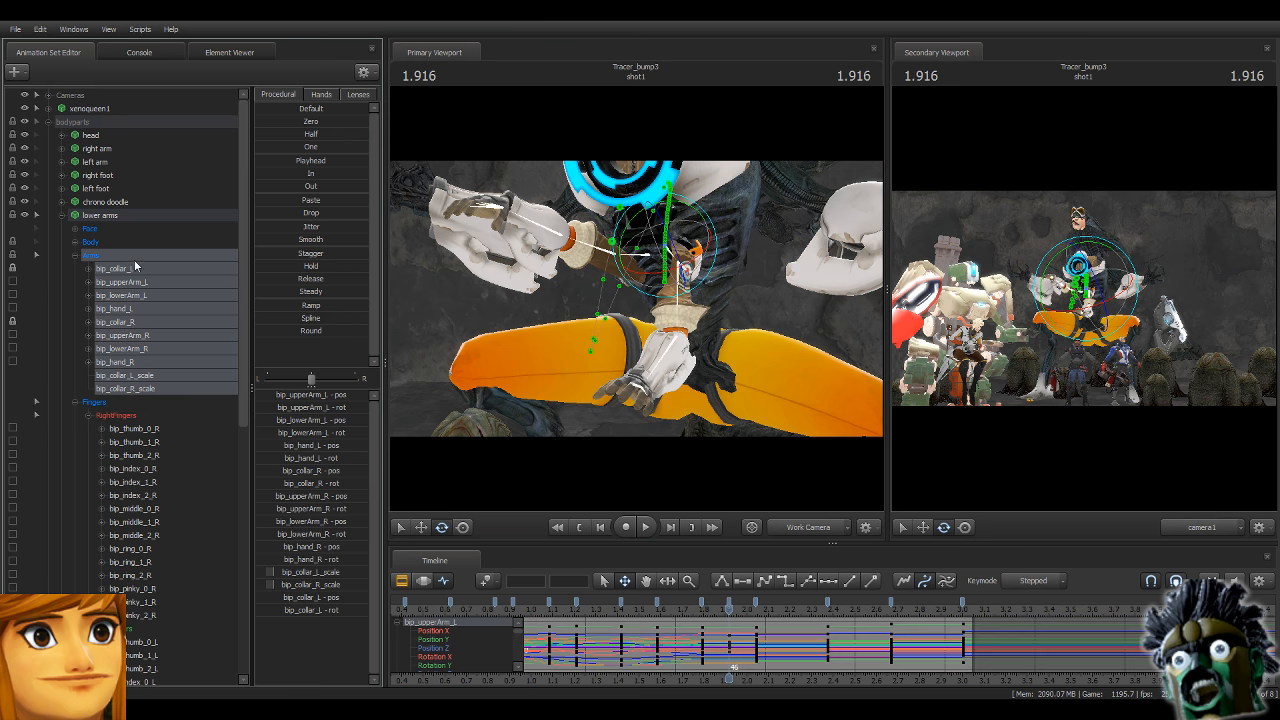
click(703, 603)
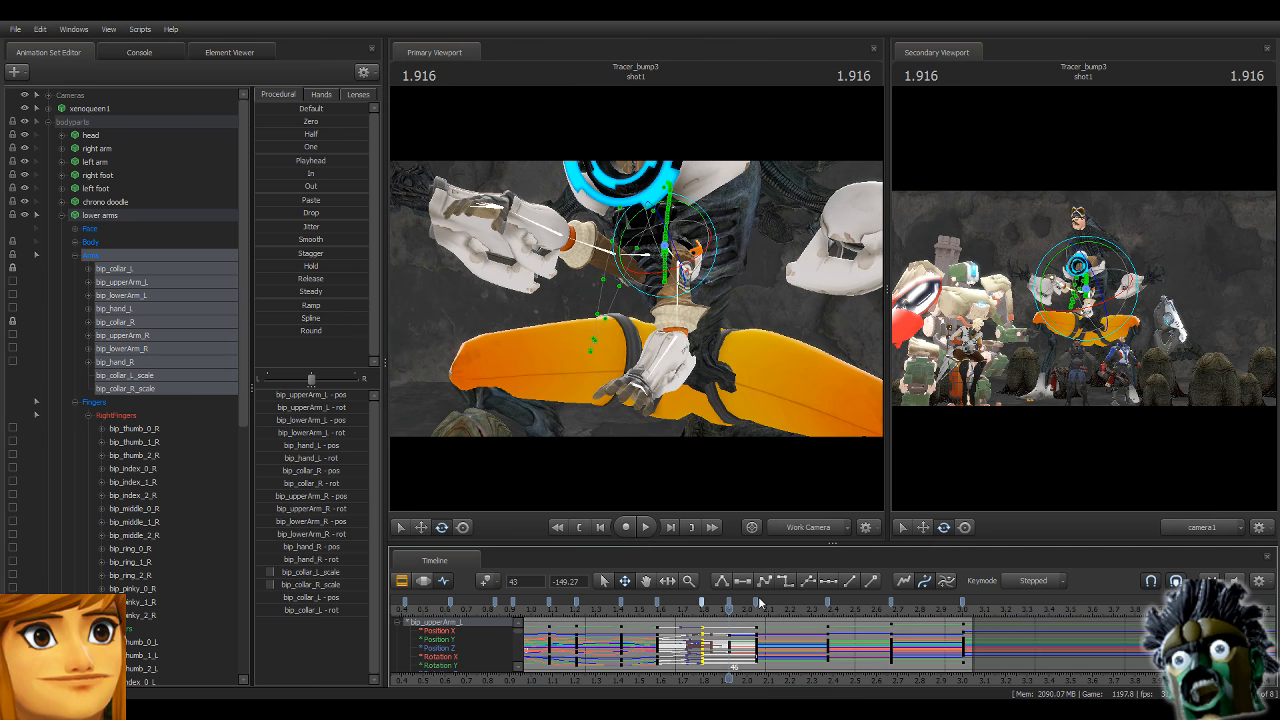
shift+click(757, 602)
click(765, 582)
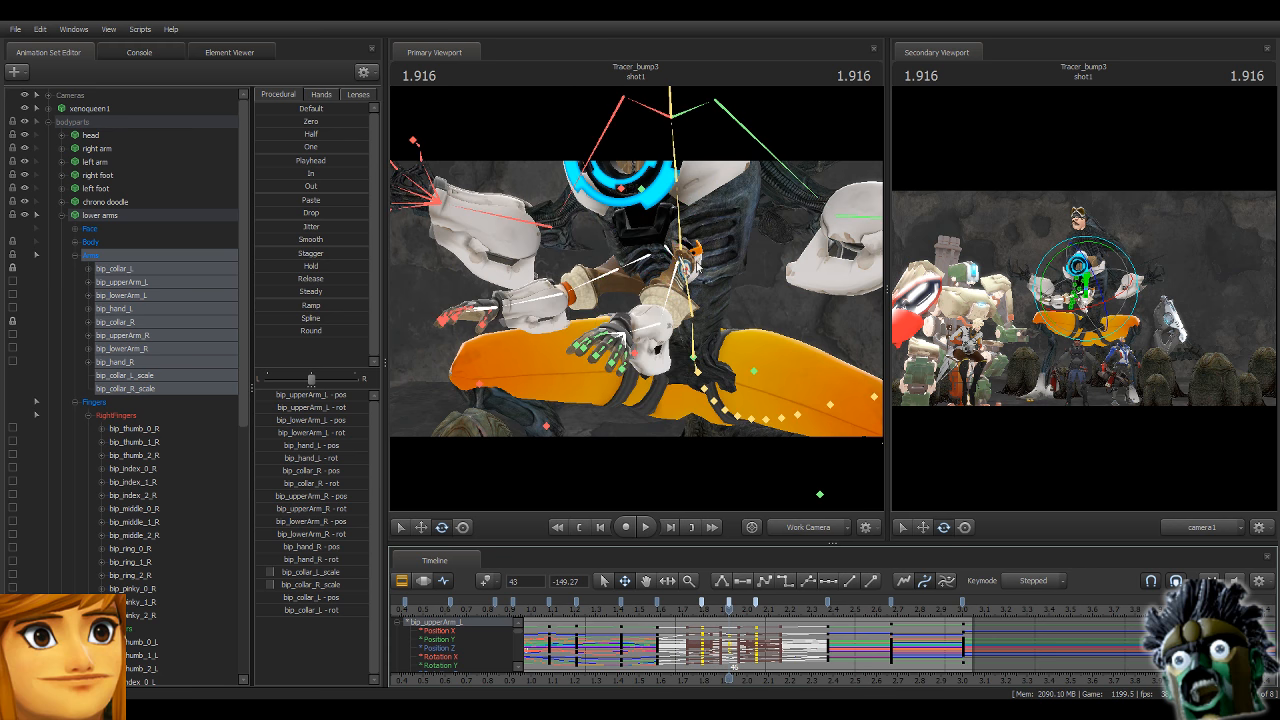
Pose the lower arms' left collar, upper arm, lower arm and hand bones at frame 46.
click(676, 276)
drag(676, 283, 685, 295)
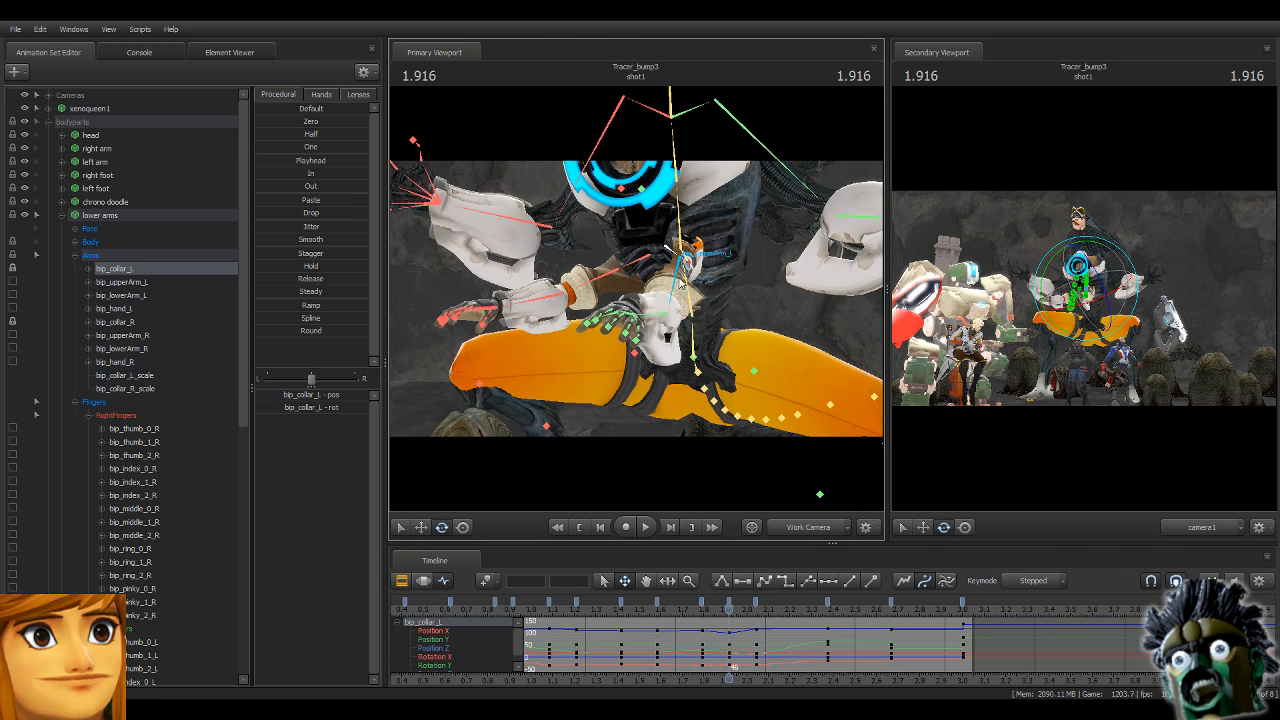
ctrl+click(687, 299)
click(665, 322)
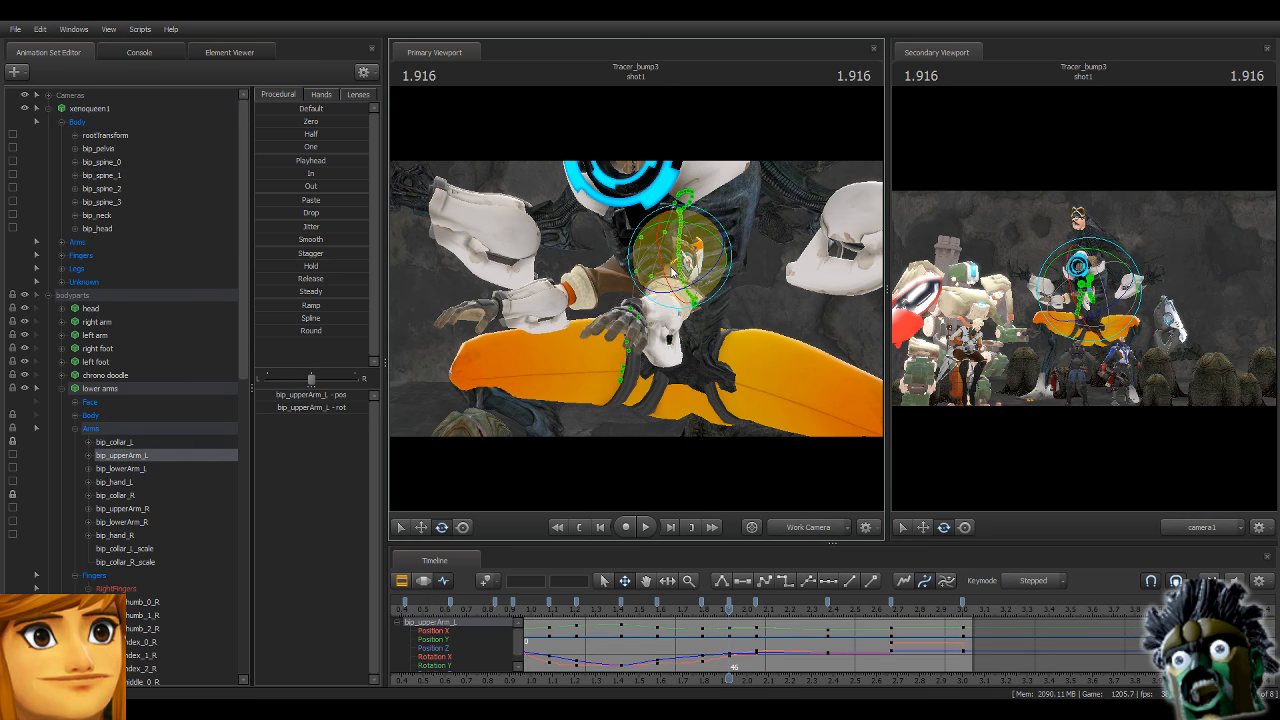
click(665, 322)
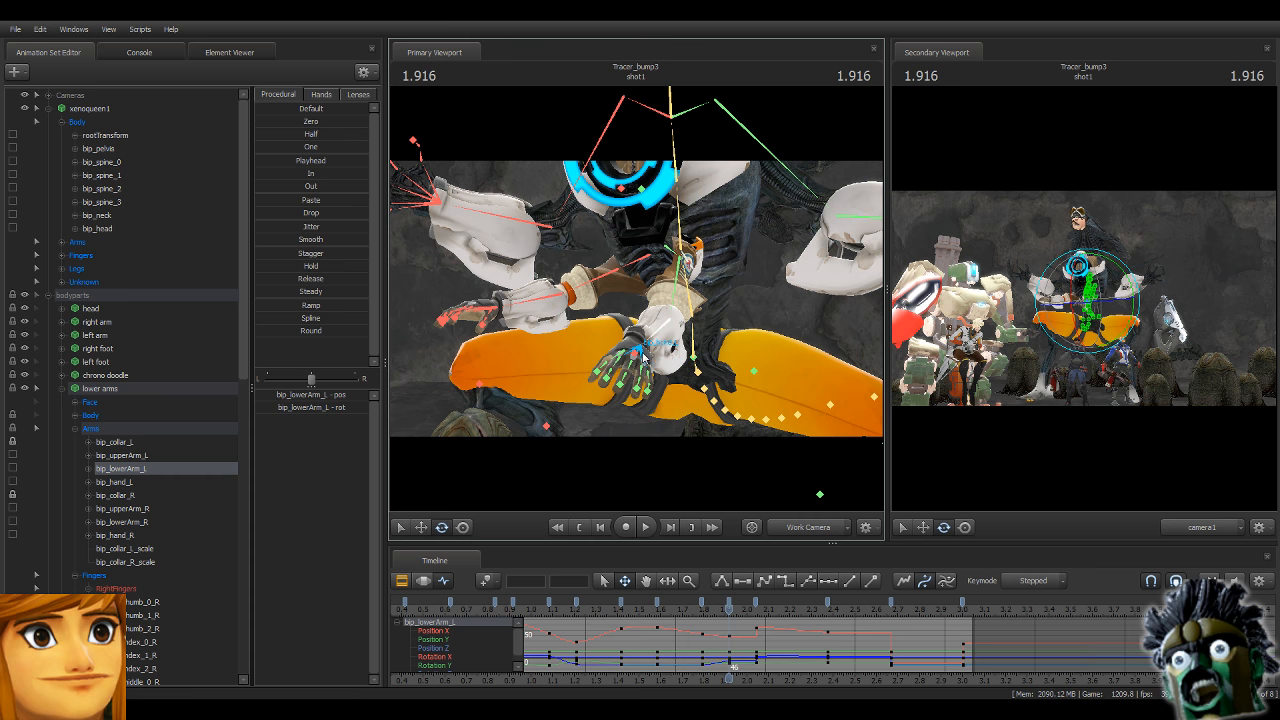
click(634, 330)
drag(634, 330, 657, 285)
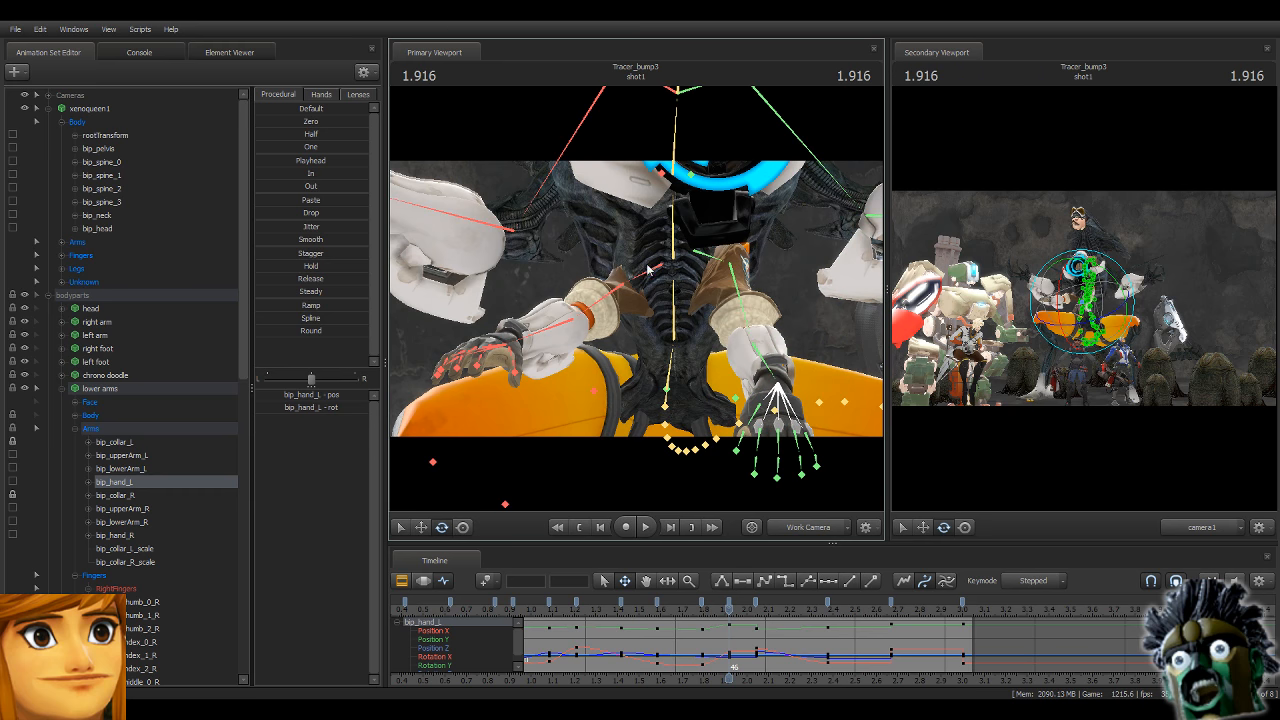
Pose the lower arms' right collar, upper arm, lower arm and hand bones at frame 46.
click(650, 268)
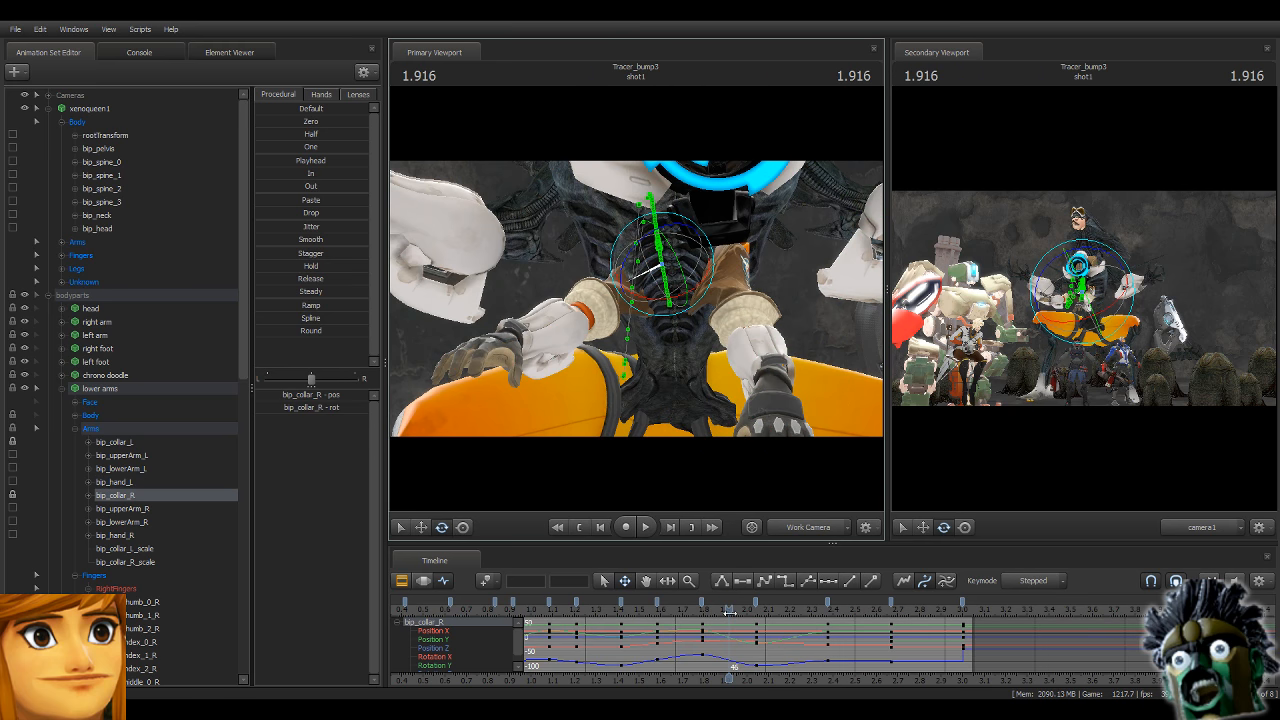
mouse_move(730, 612)
mouse_down()
mouse_move(701, 612)
mouse_move(728, 612)
mouse_up()
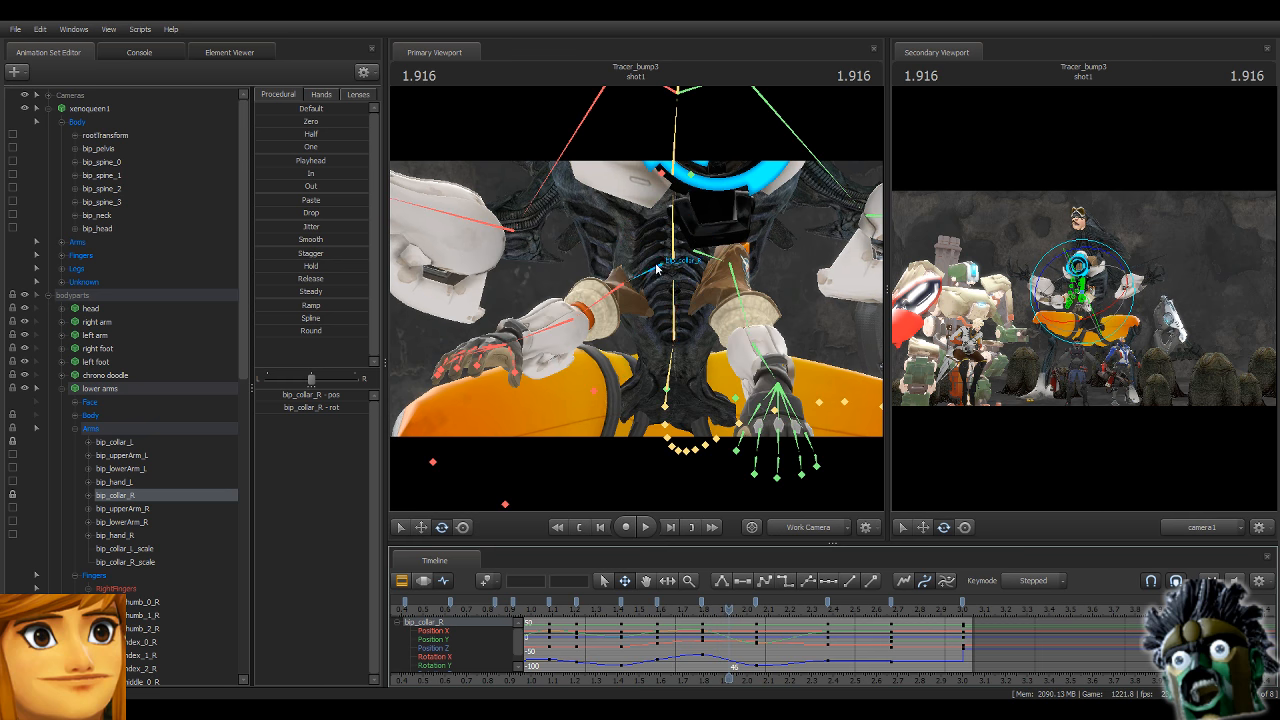
drag(639, 268, 498, 400)
ctrl+click(612, 301)
ctrl+click(581, 344)
ctrl+click(525, 376)
drag(637, 360, 637, 308)
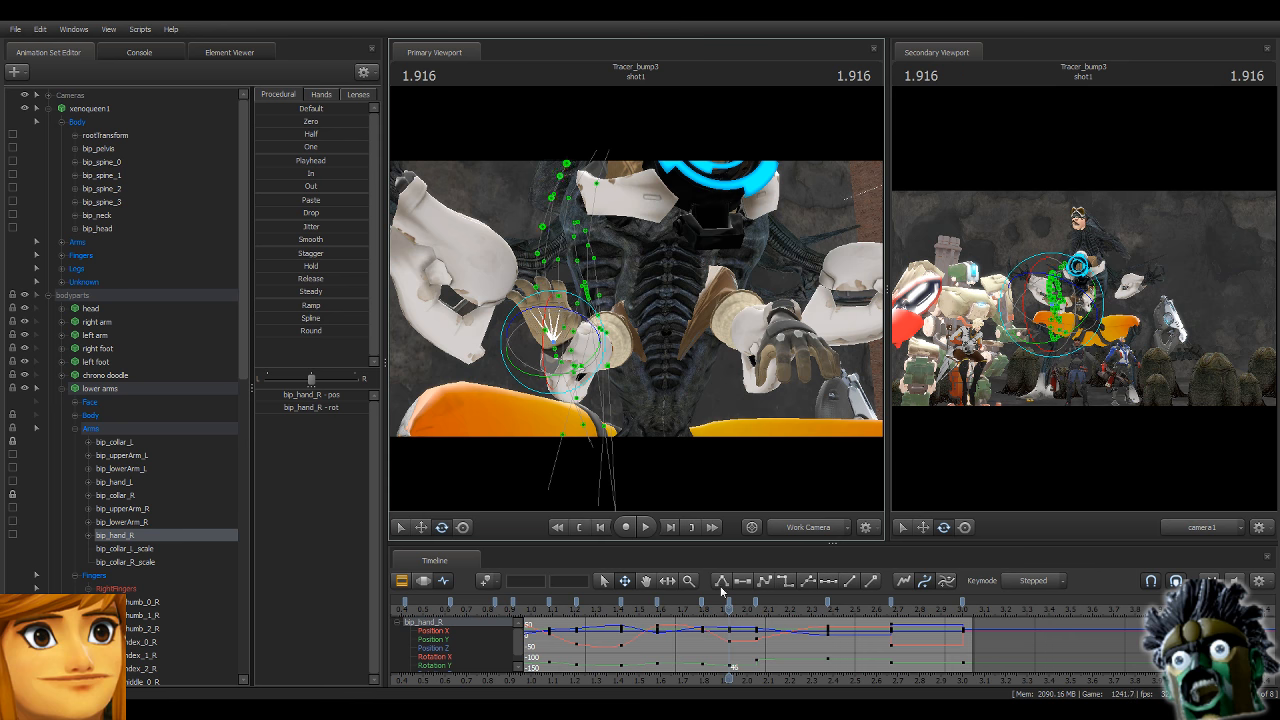
Go to frame 53 and pose the lower arms' right collar, upper arm, lower arm and hand bones.
click(153, 427)
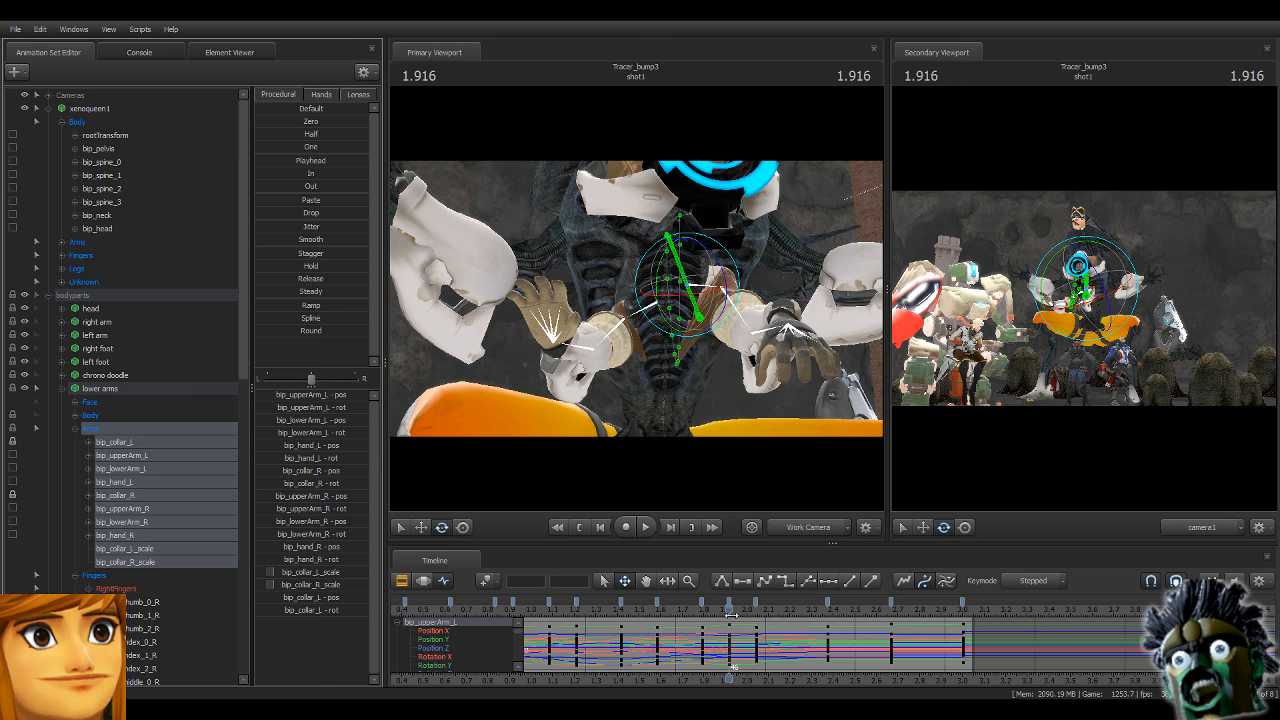
drag(731, 608, 791, 636)
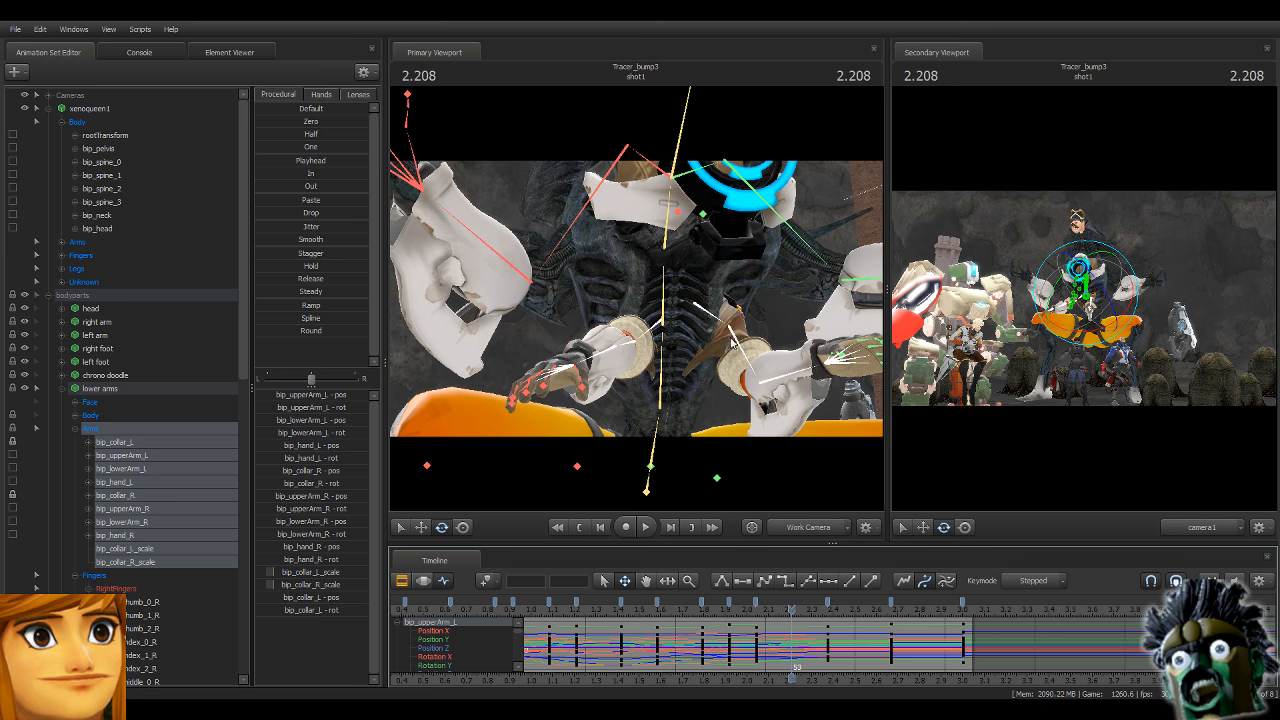
click(652, 336)
drag(646, 326, 641, 358)
click(623, 333)
click(600, 336)
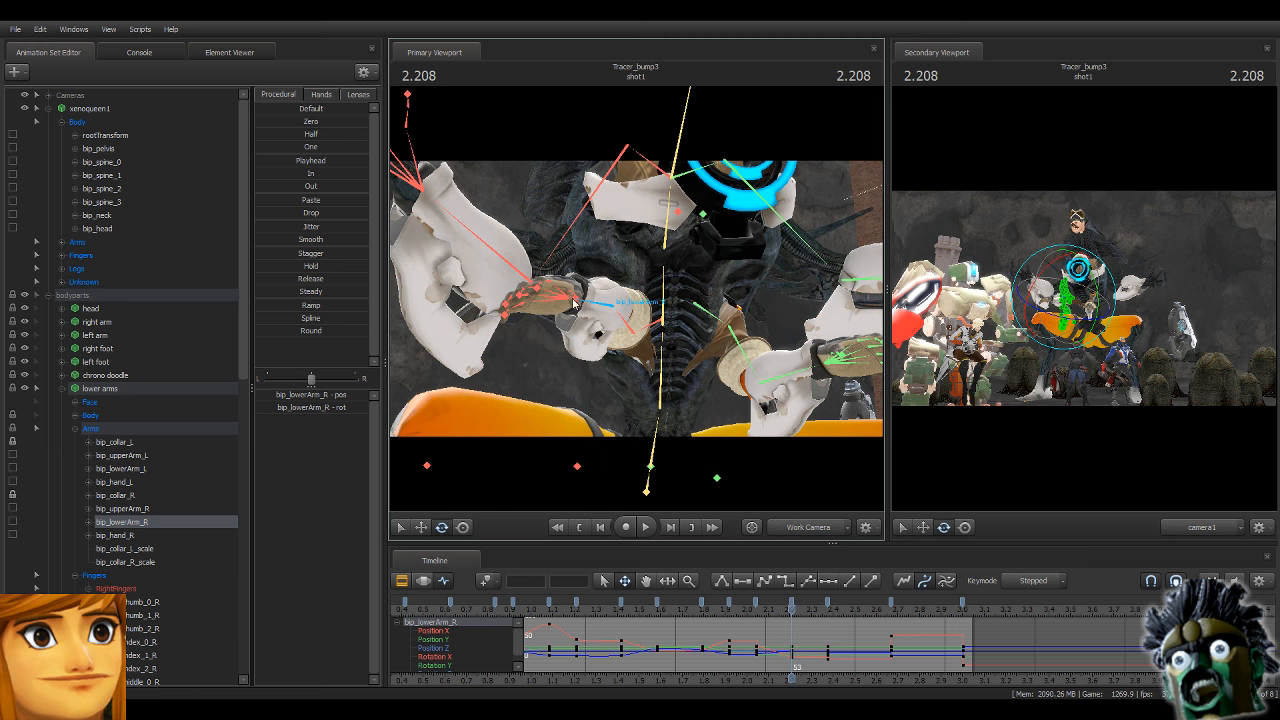
click(566, 320)
drag(566, 322, 572, 321)
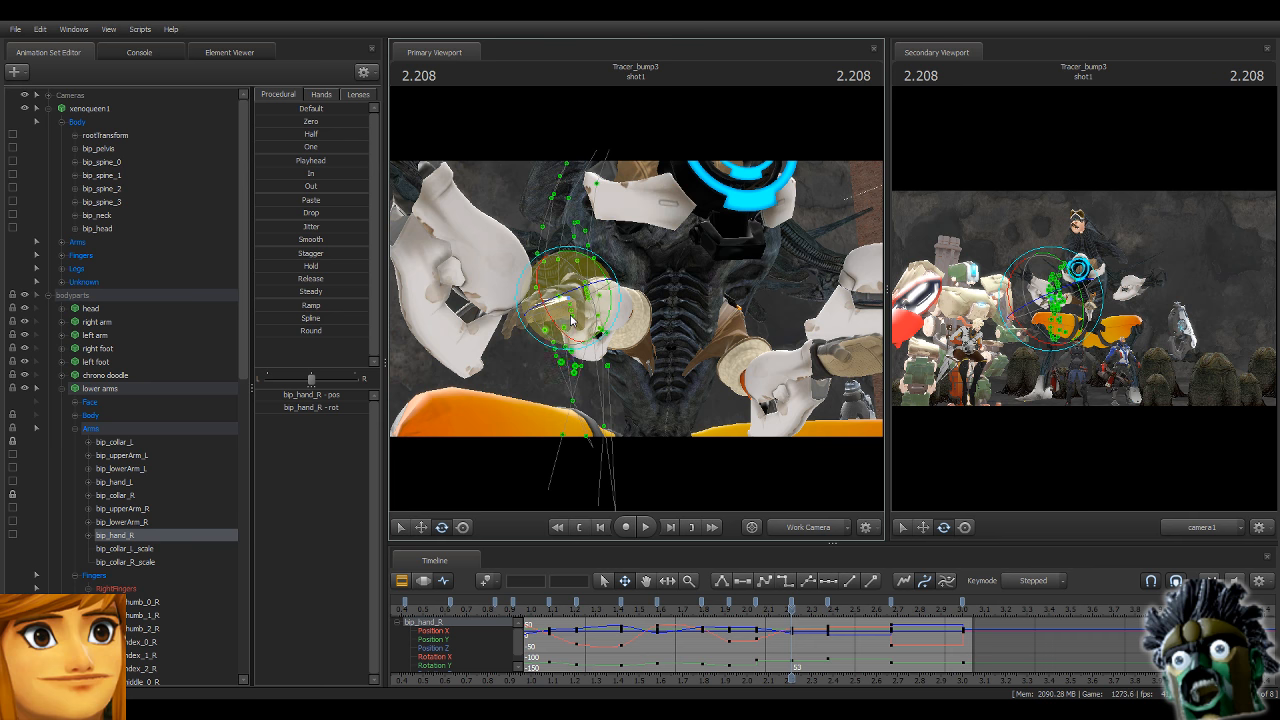
alt+drag(697, 354, 664, 346)
mouse_move(790, 620)
mouse_down()
mouse_move(756, 620)
mouse_move(790, 622)
mouse_up()
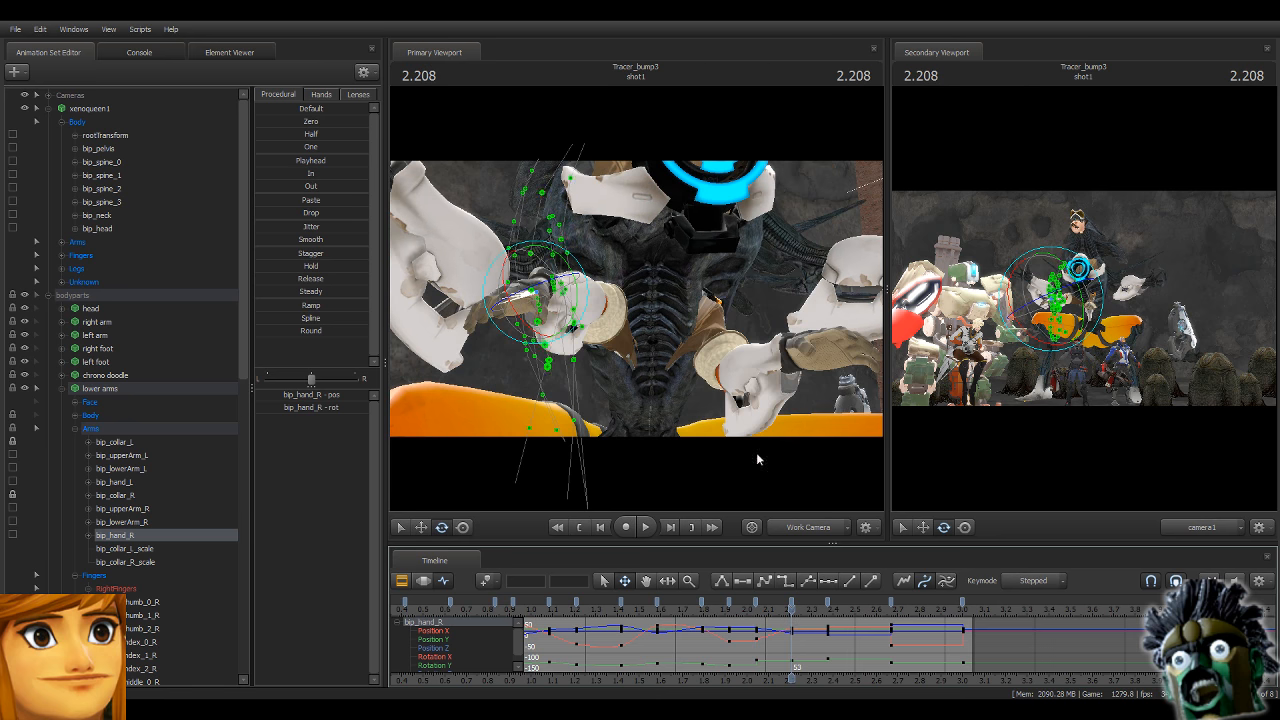
Pose the lower arms' left collar, upper arm, lower arm and hand bones at frame 53.
key(ctrl)
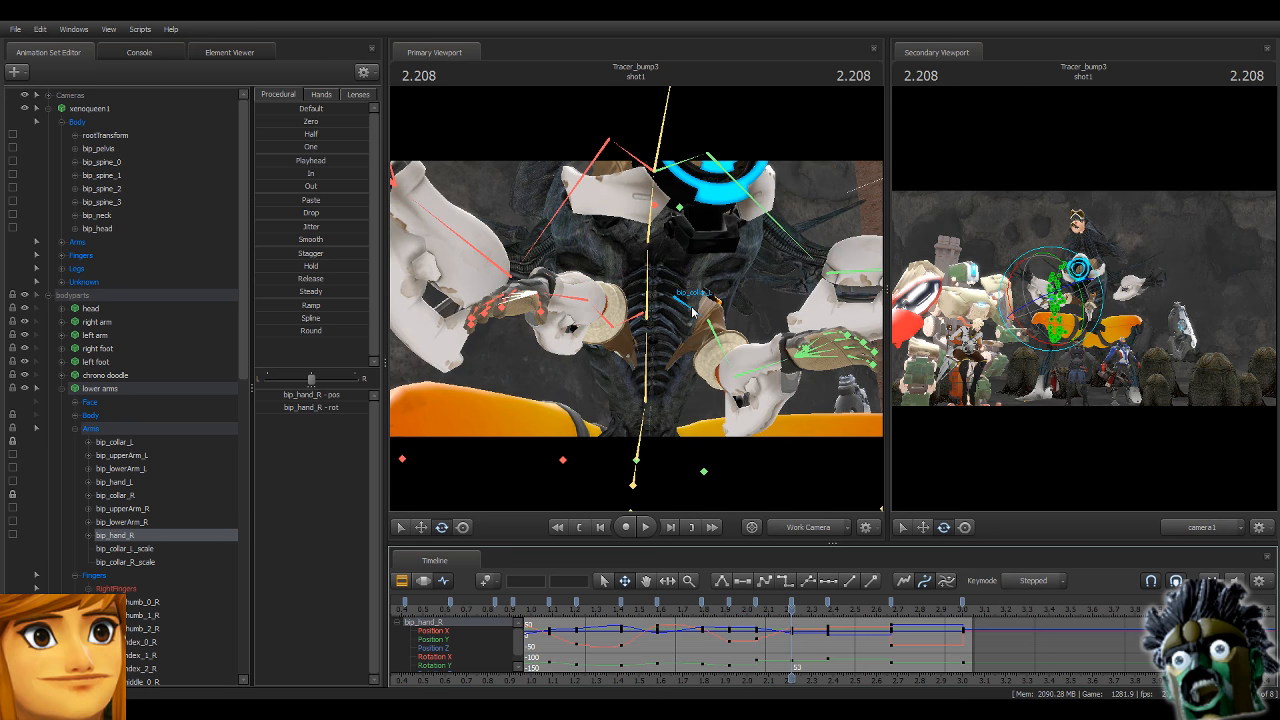
click(693, 313)
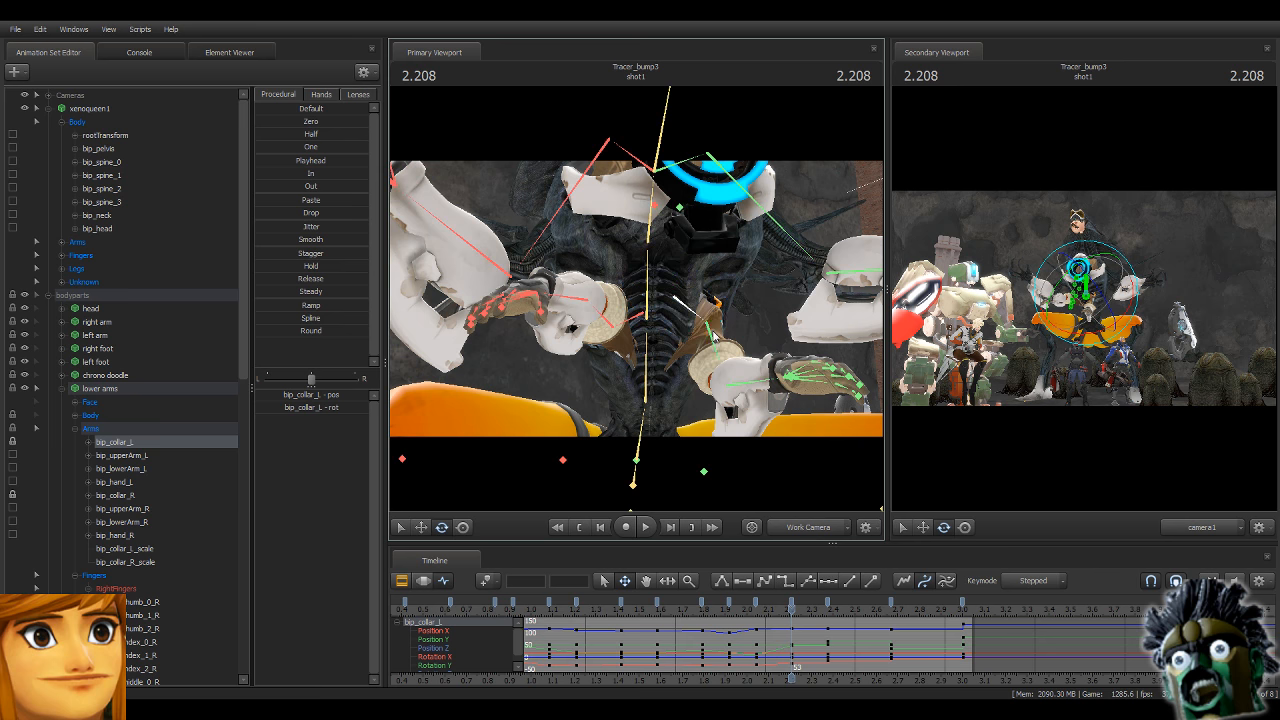
ctrl+click(712, 320)
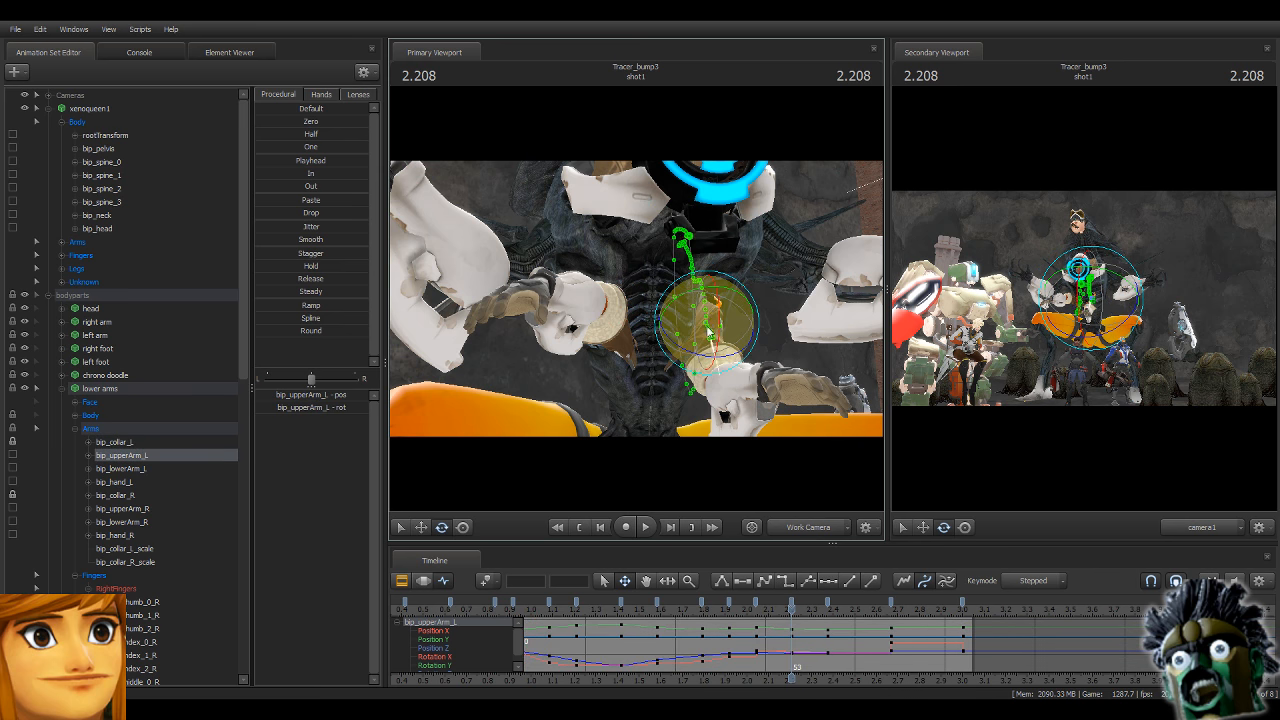
ctrl+click(757, 396)
drag(755, 384, 768, 362)
ctrl+click(775, 368)
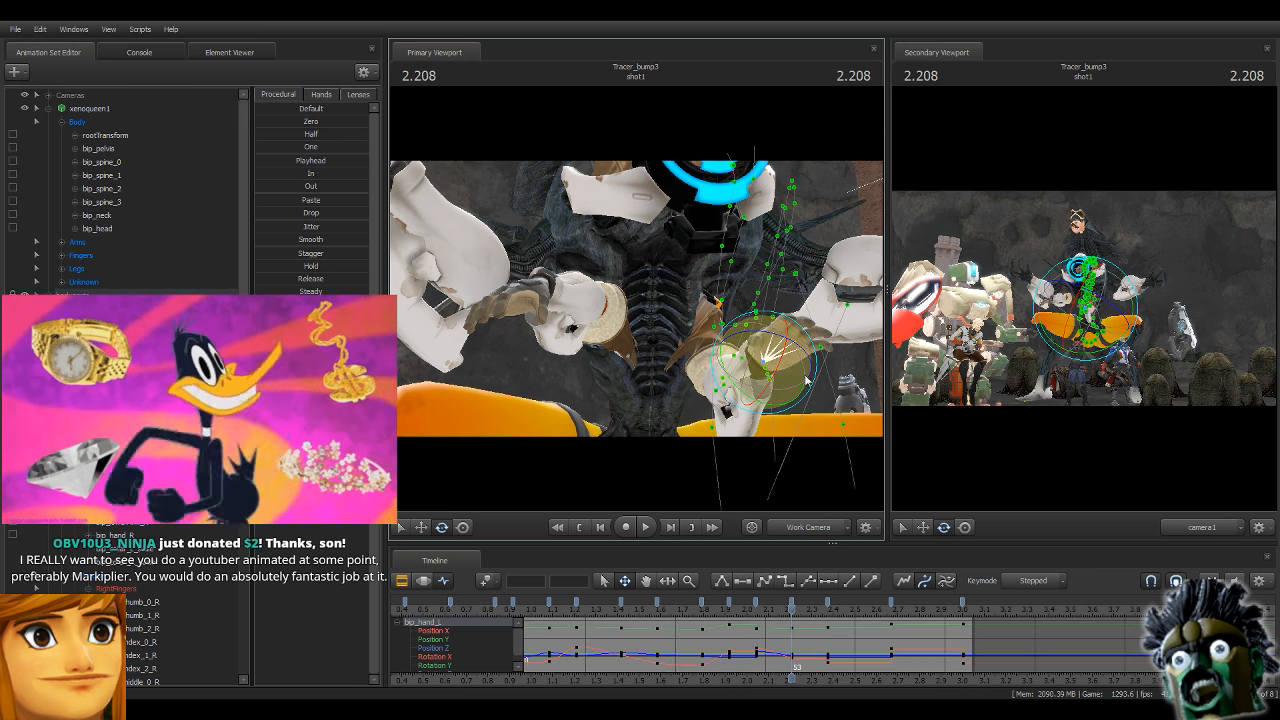
drag(792, 376, 817, 390)
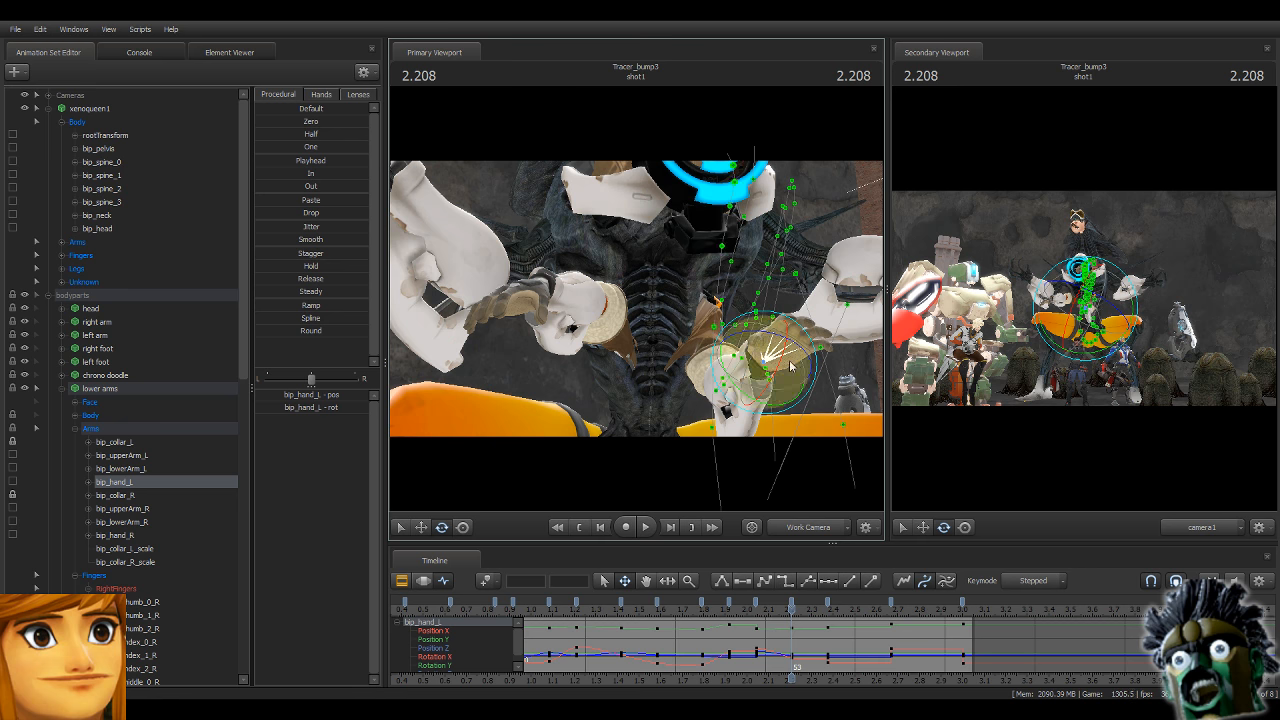
drag(787, 366, 786, 362)
Go to frame 61 and apply smooth interpolation to the lower arms' arm-bone keyframes from frame 46 through frame 64.
click(140, 393)
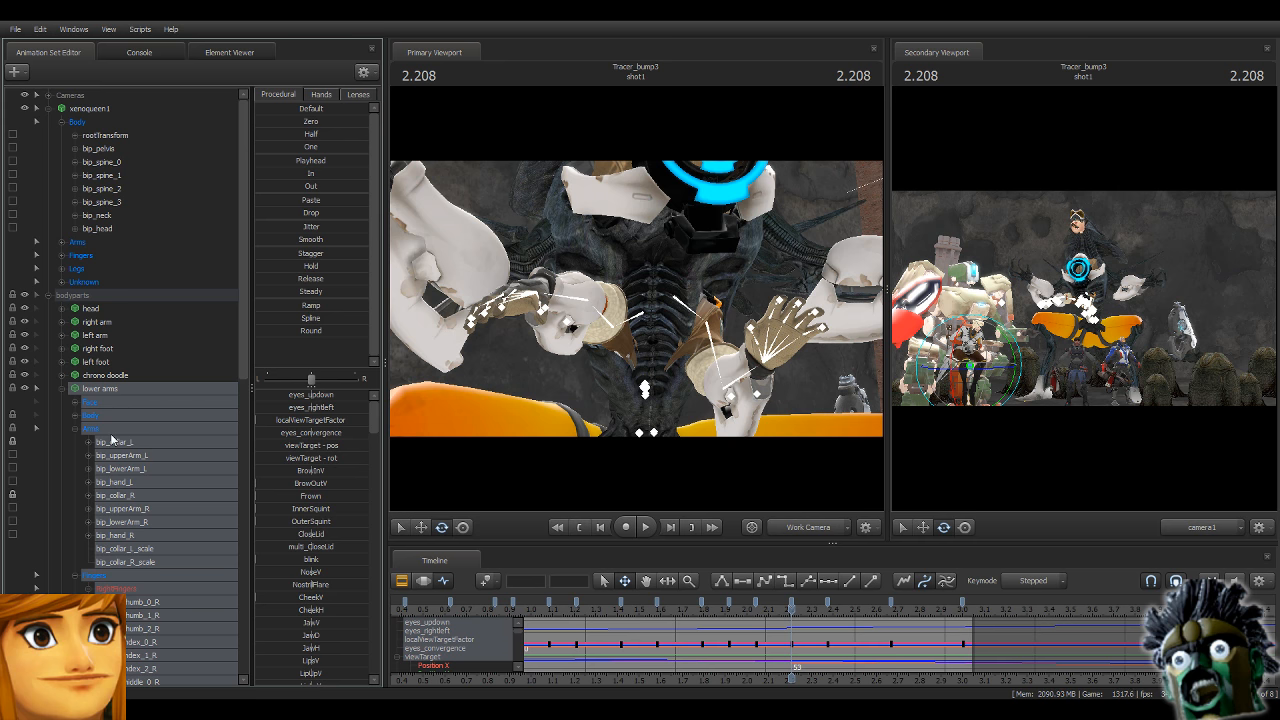
click(110, 431)
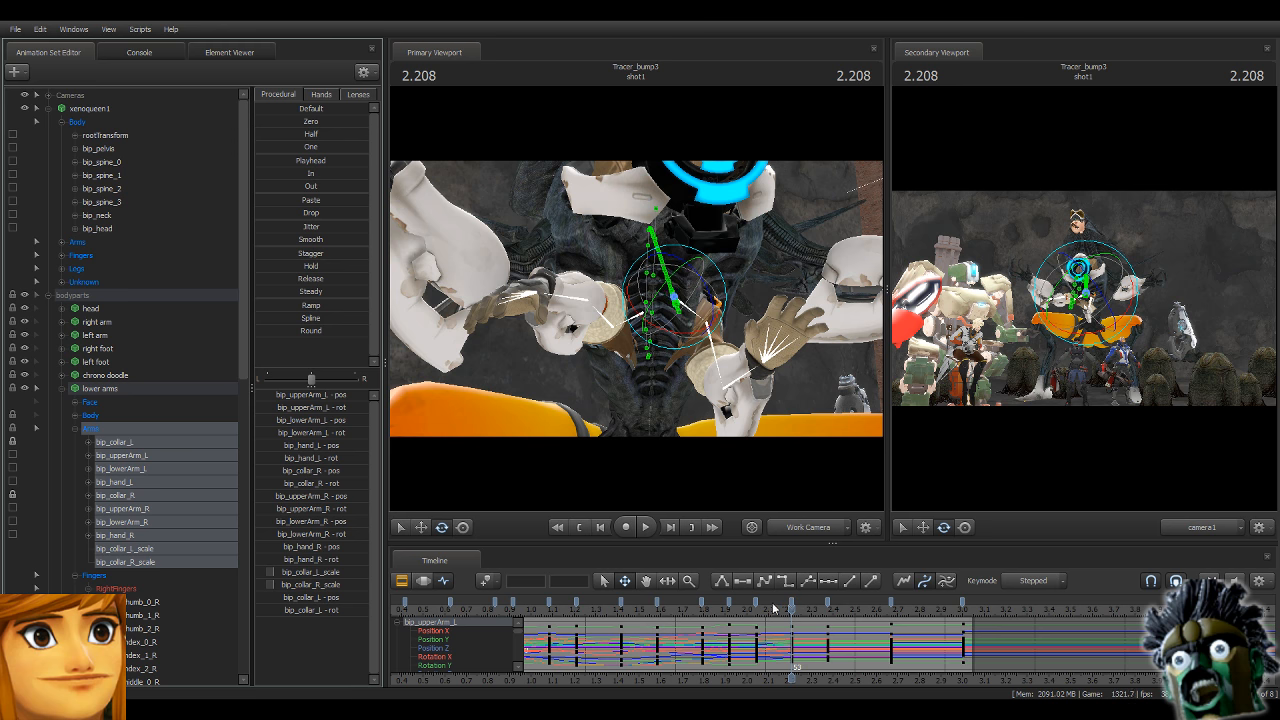
drag(792, 637, 864, 656)
drag(821, 320, 850, 340)
key(s)
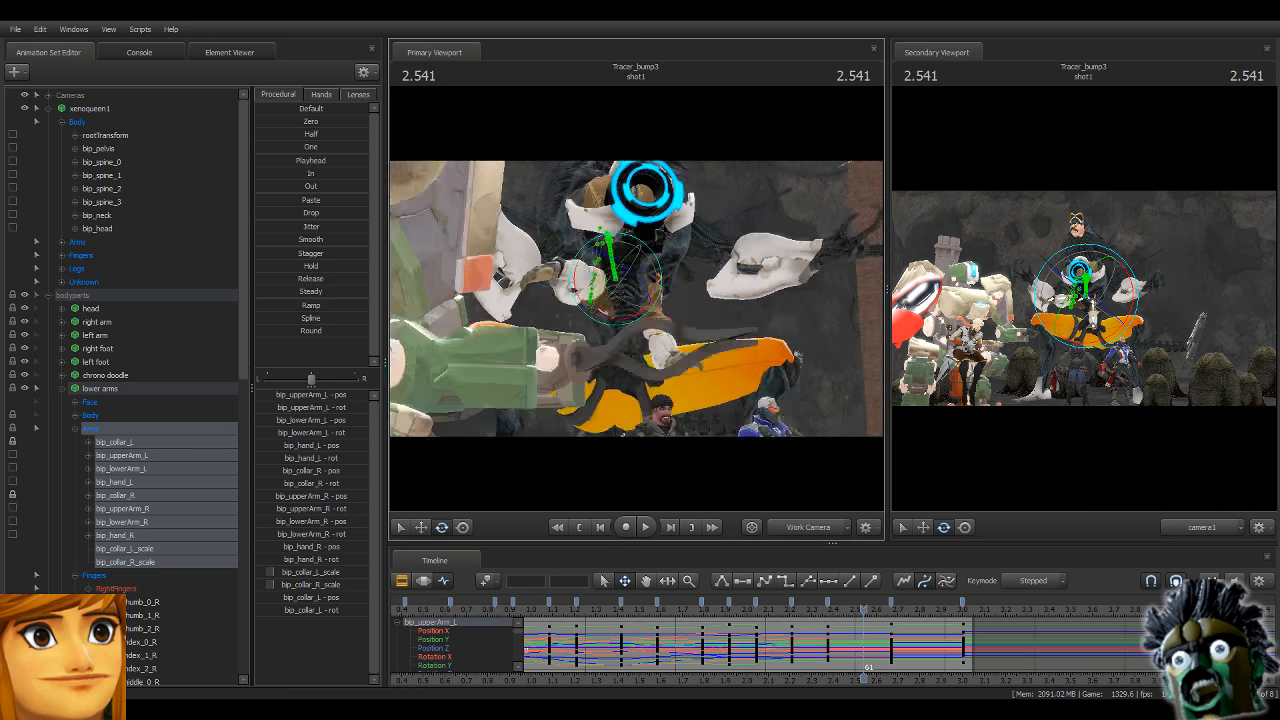
key(w)
drag(636, 298, 632, 272)
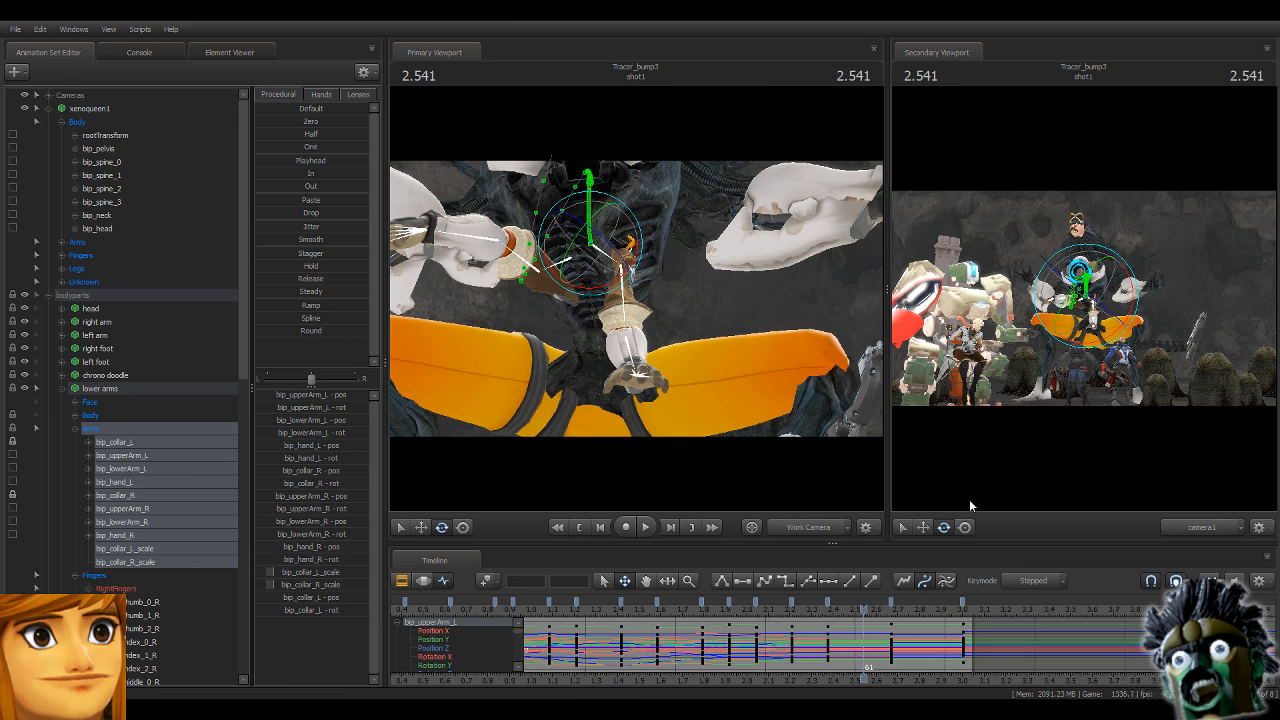
drag(680, 330, 632, 295)
ctrl+click(632, 295)
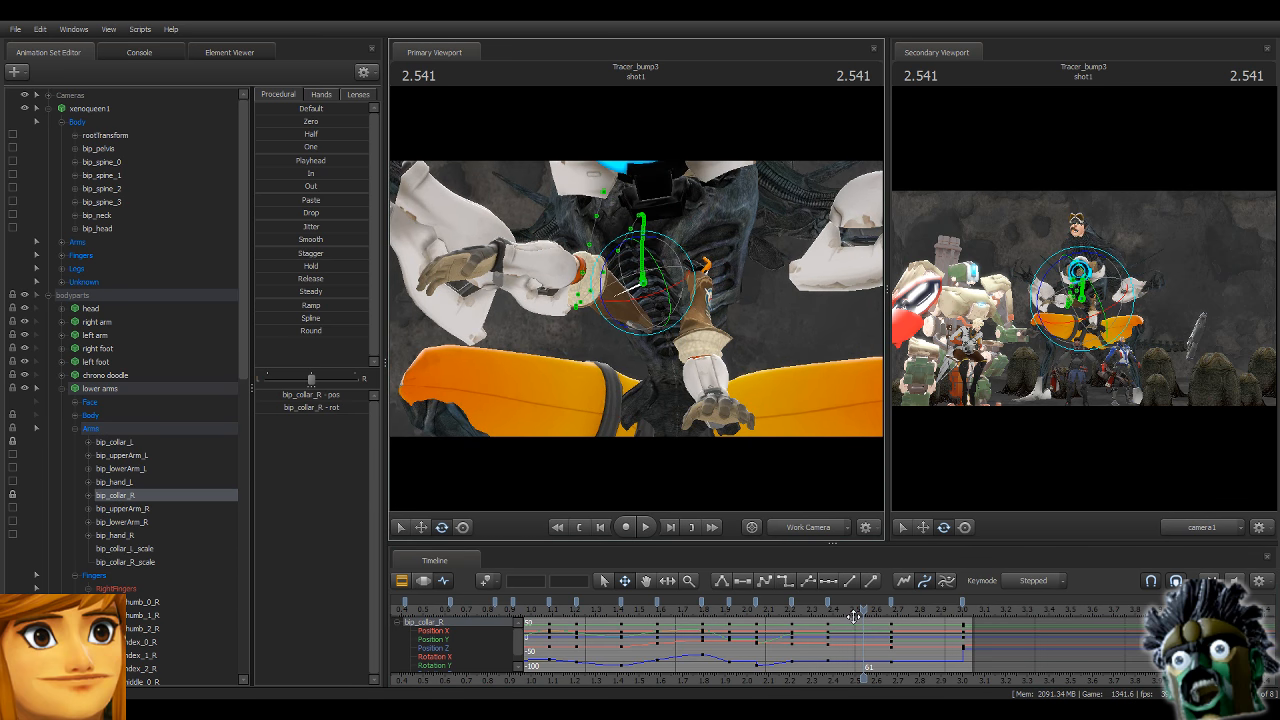
drag(853, 616, 864, 645)
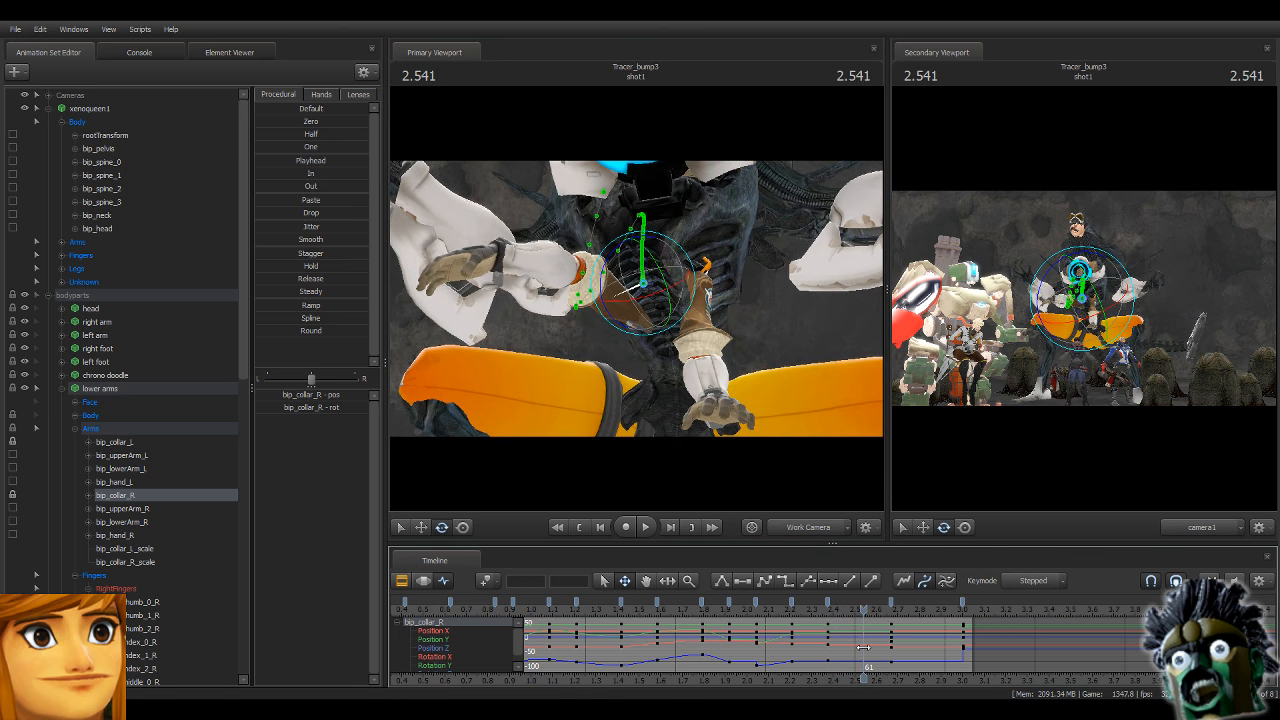
click(892, 602)
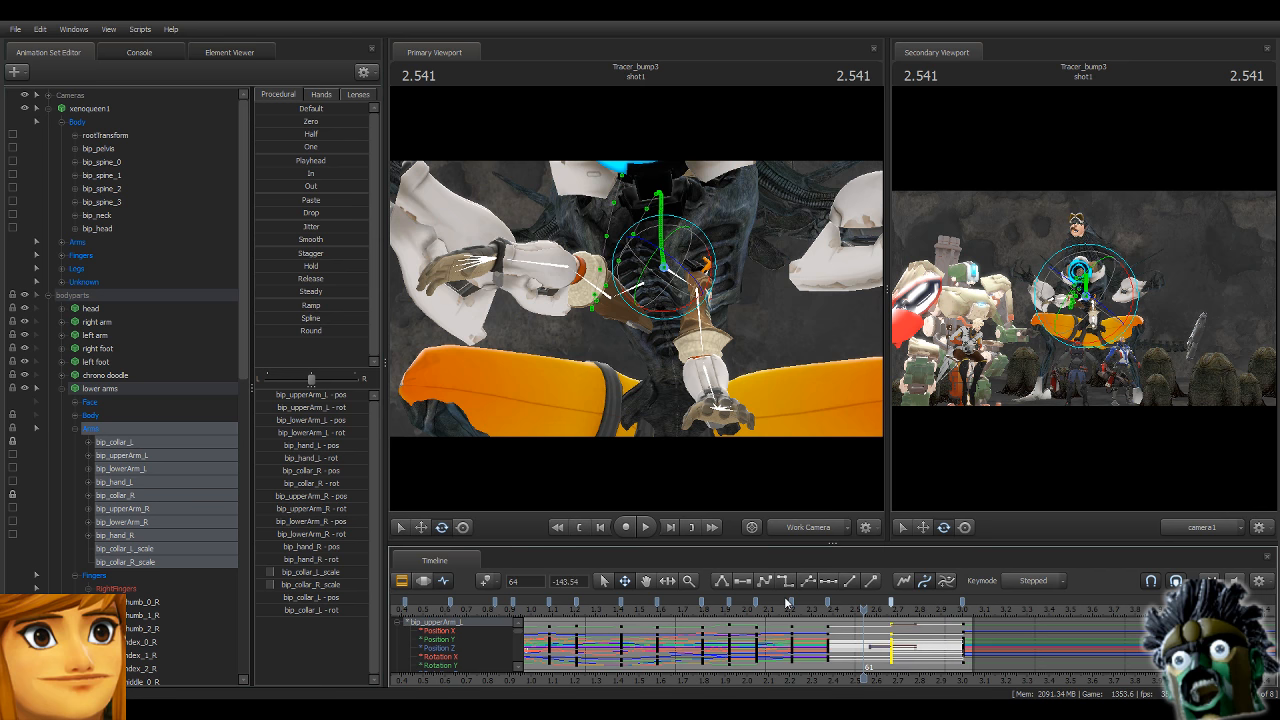
shift+click(729, 602)
click(767, 583)
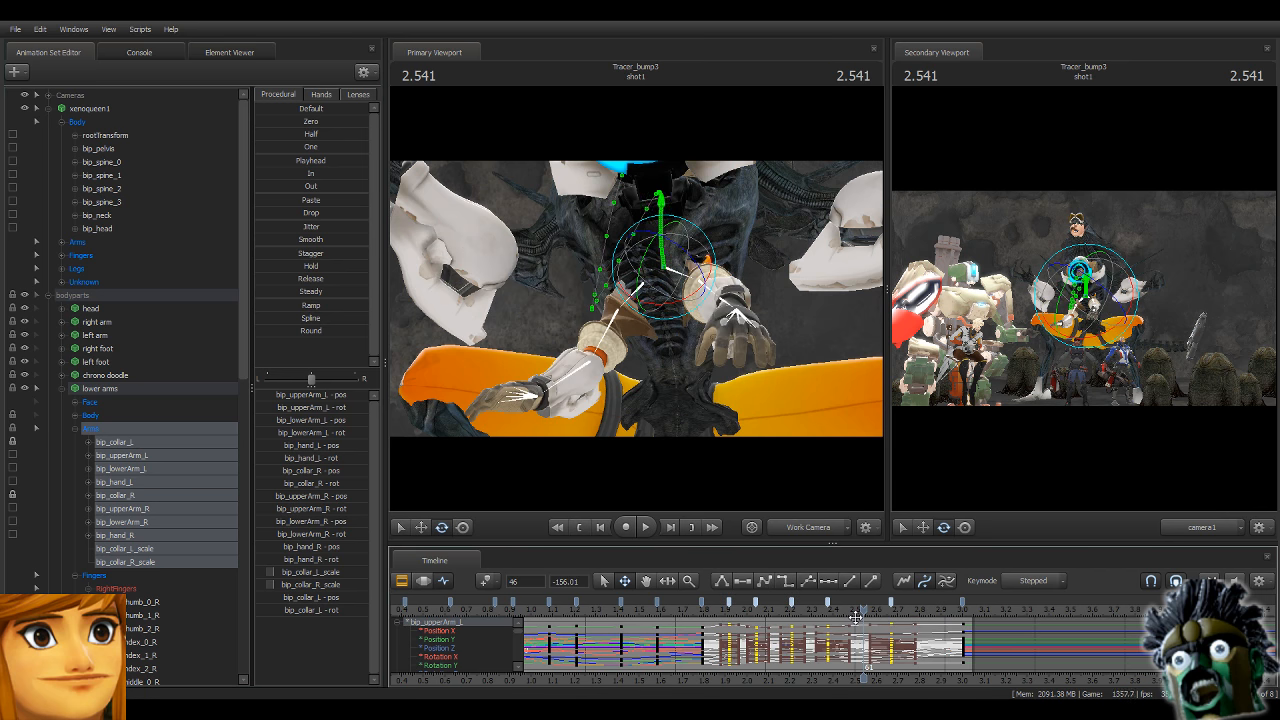
Pose the lower arms' right collar, upper arm, lower arm and hand bones at frame 61.
click(635, 312)
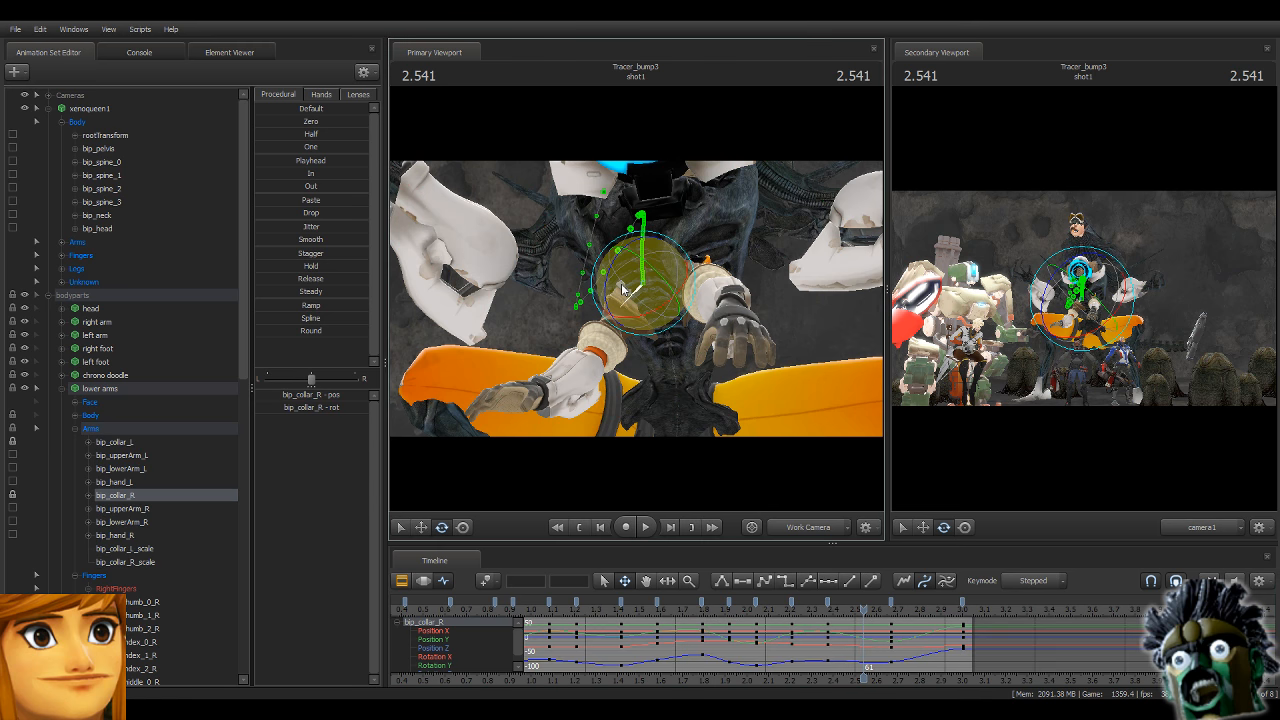
click(609, 336)
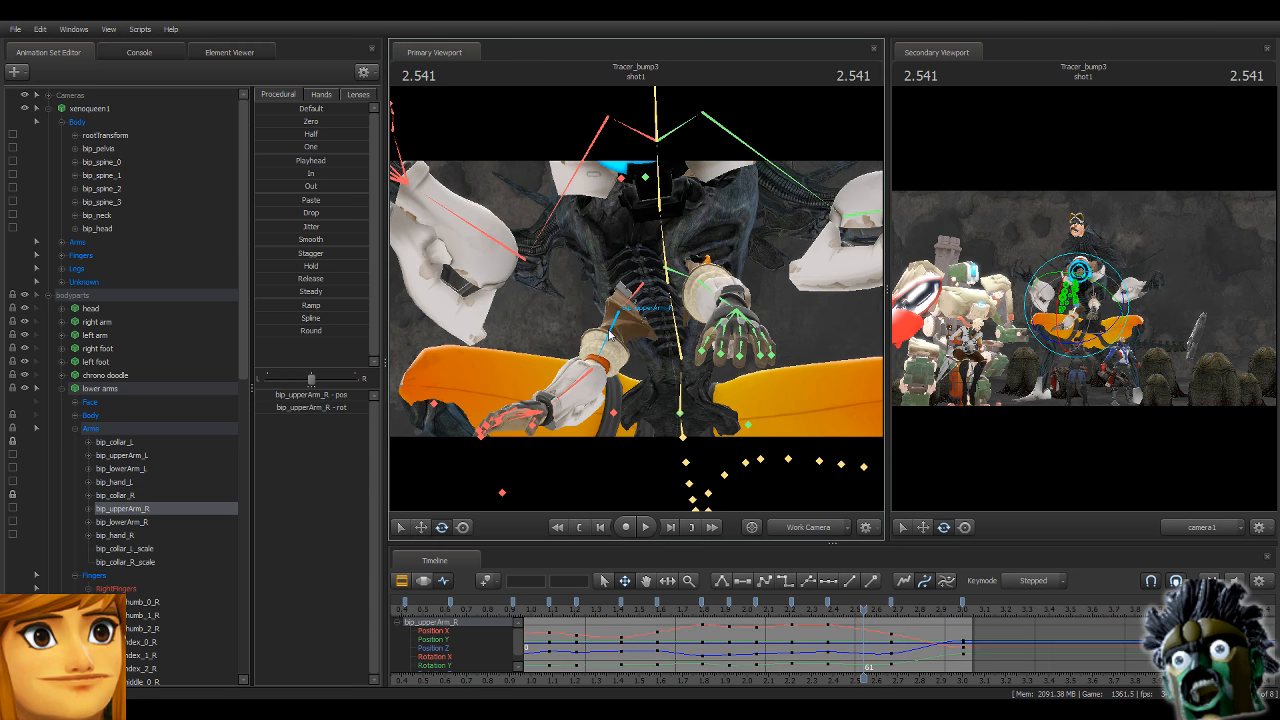
click(578, 366)
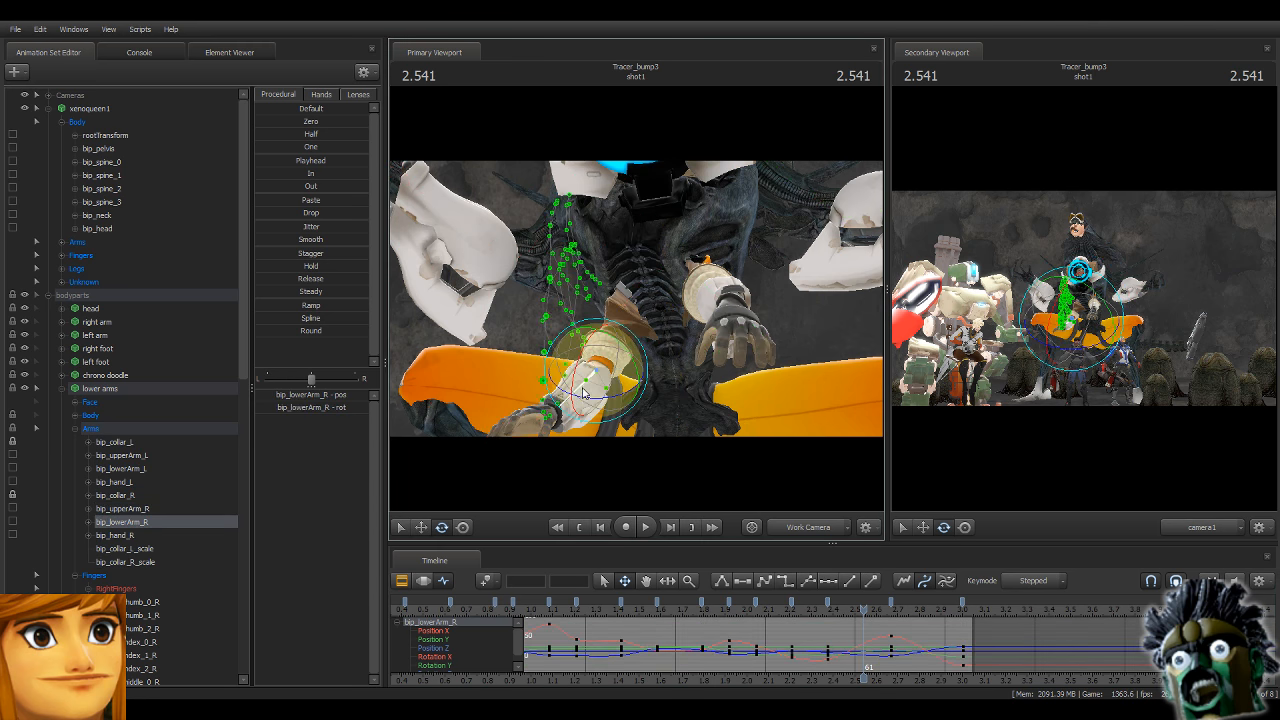
drag(579, 364, 581, 362)
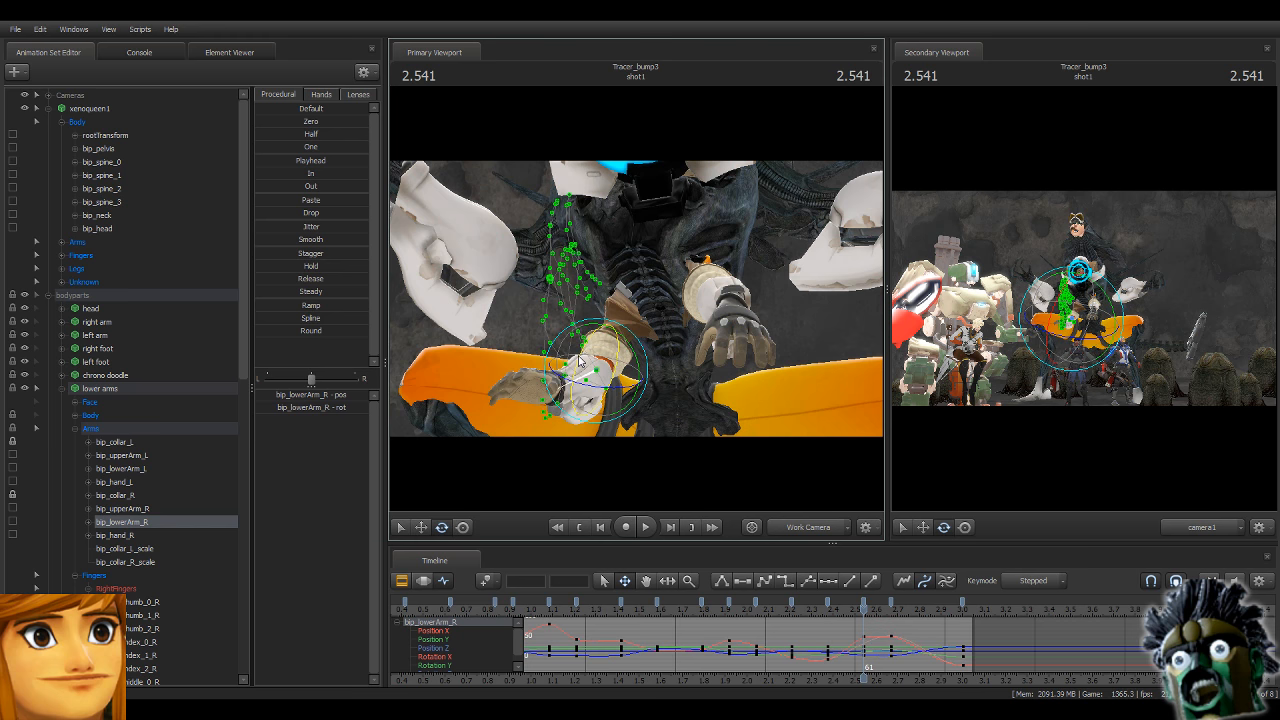
click(527, 407)
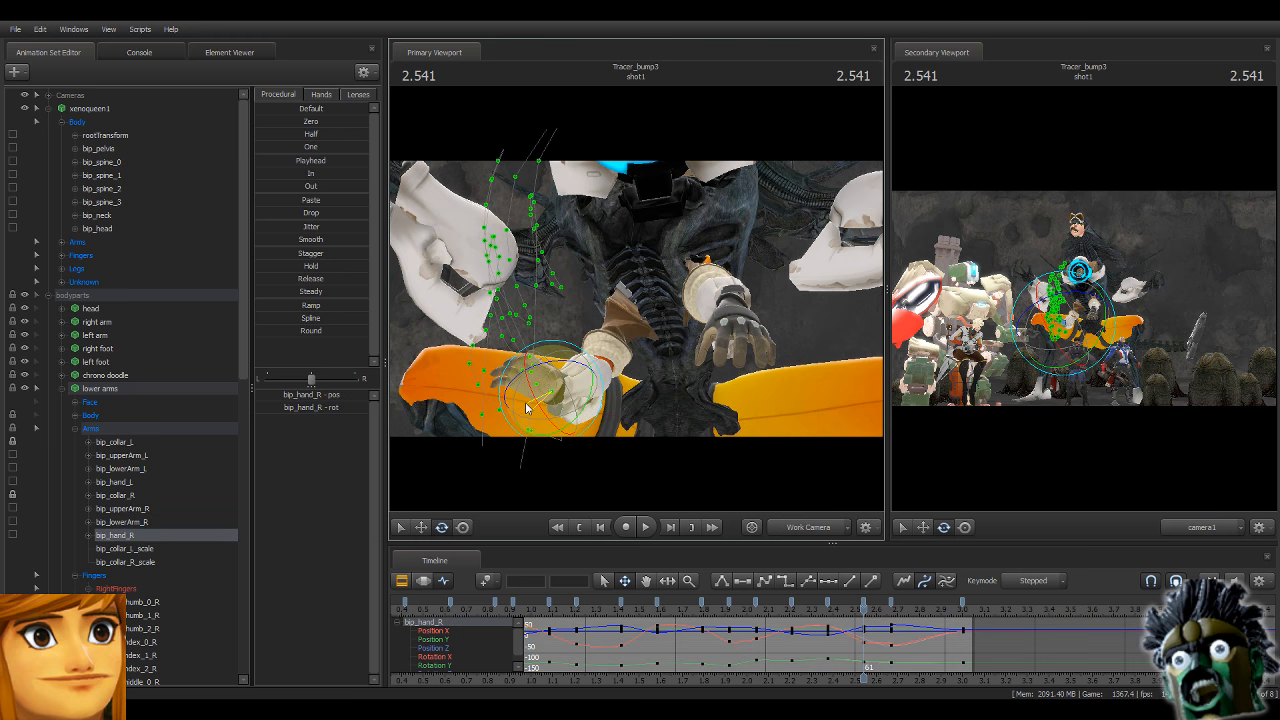
Pose the lower arms' left collar, upper arm, lower arm and hand bones at frame 61.
click(690, 295)
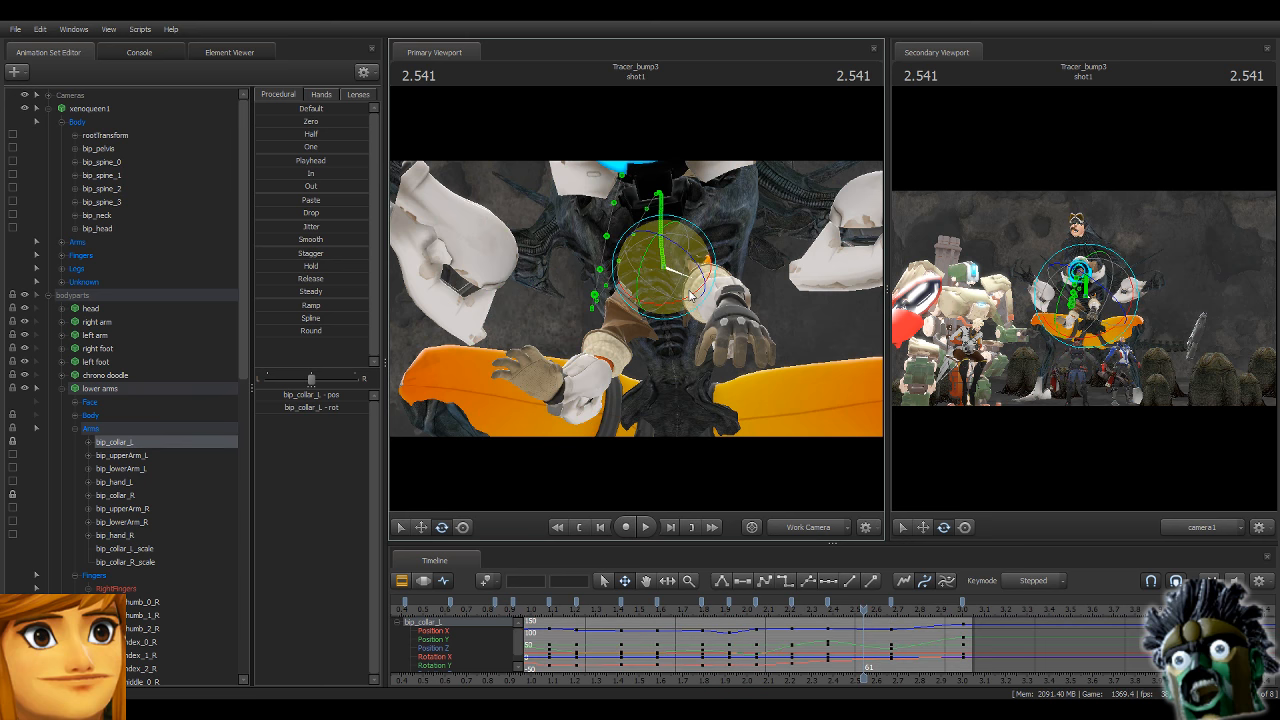
drag(691, 295, 694, 285)
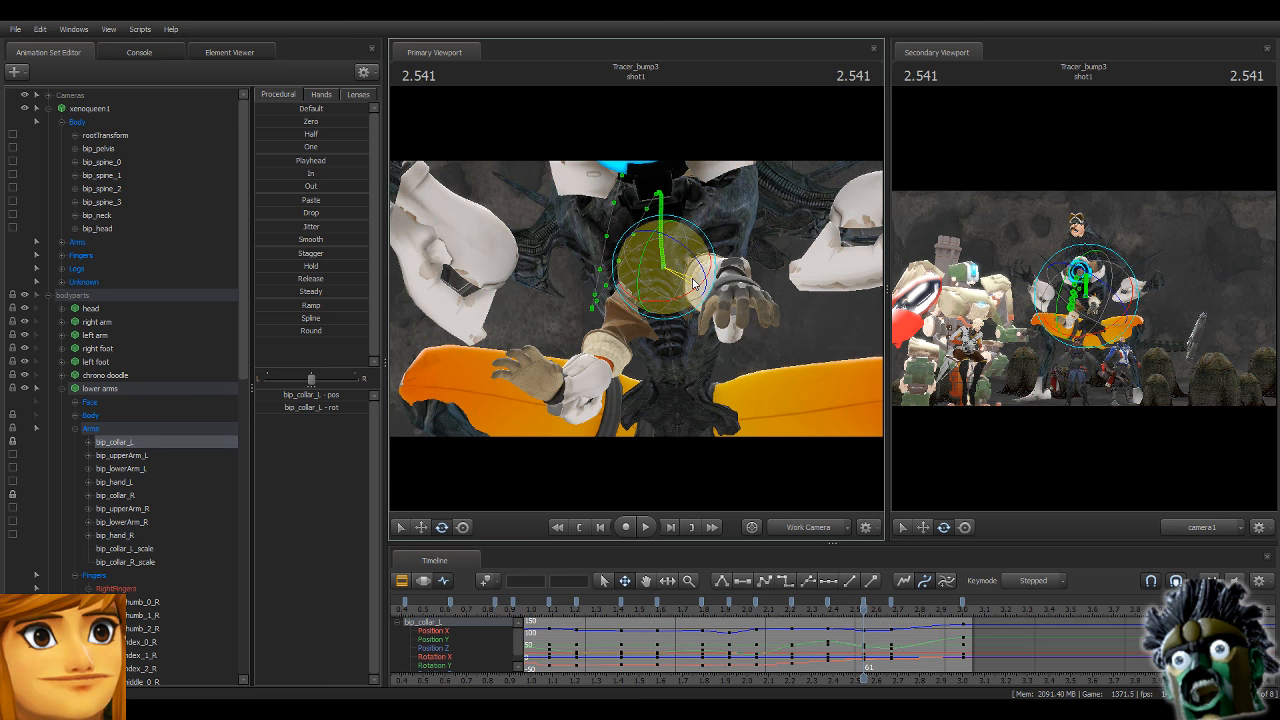
click(700, 290)
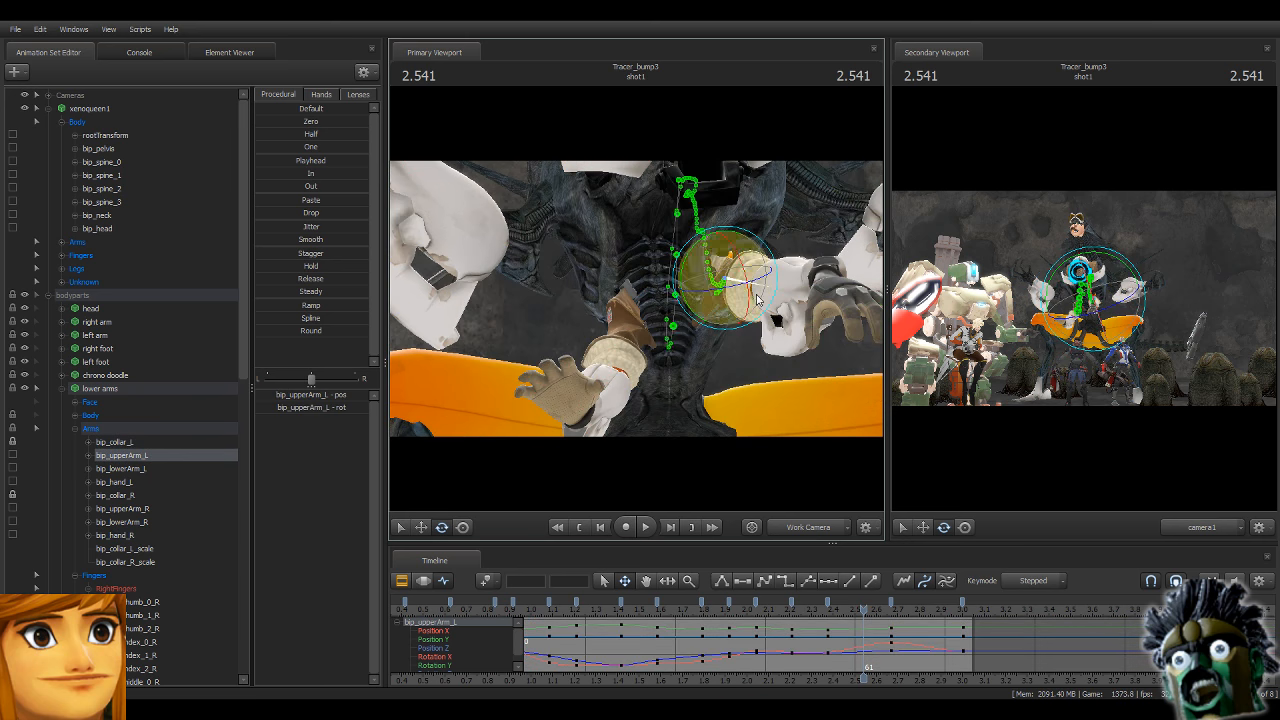
drag(728, 306, 729, 307)
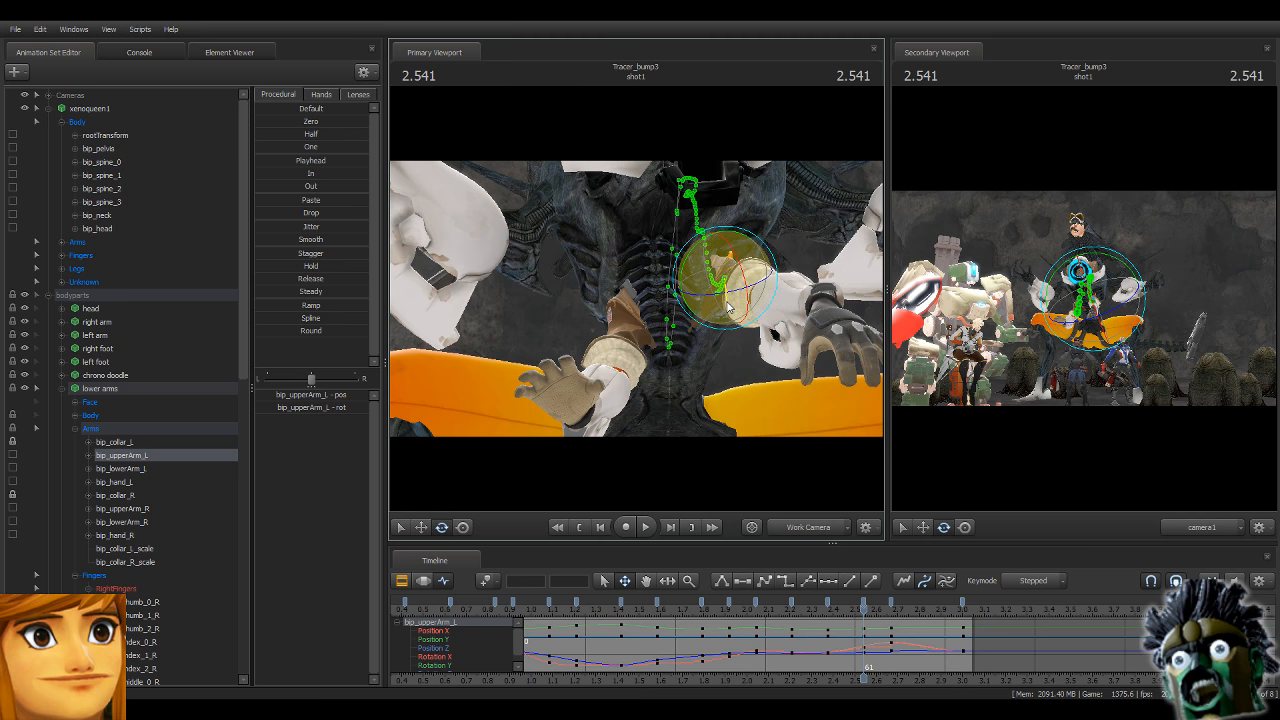
click(772, 300)
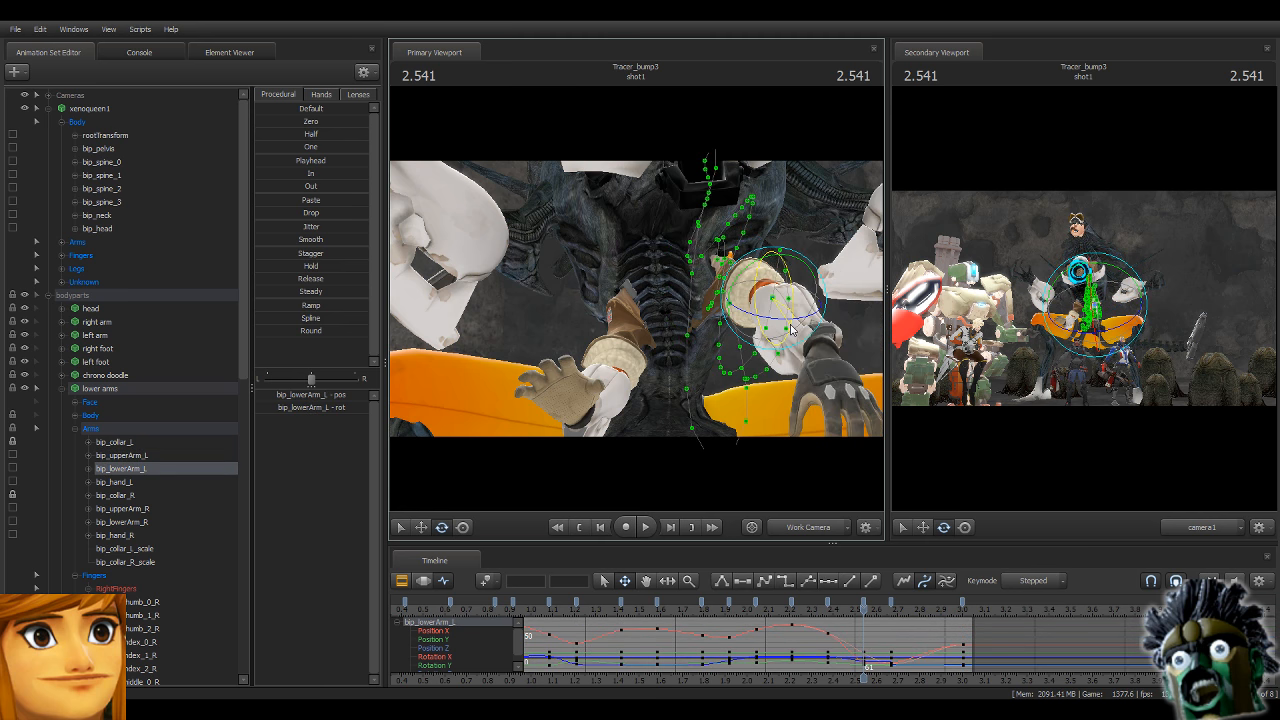
drag(723, 354, 763, 384)
click(735, 313)
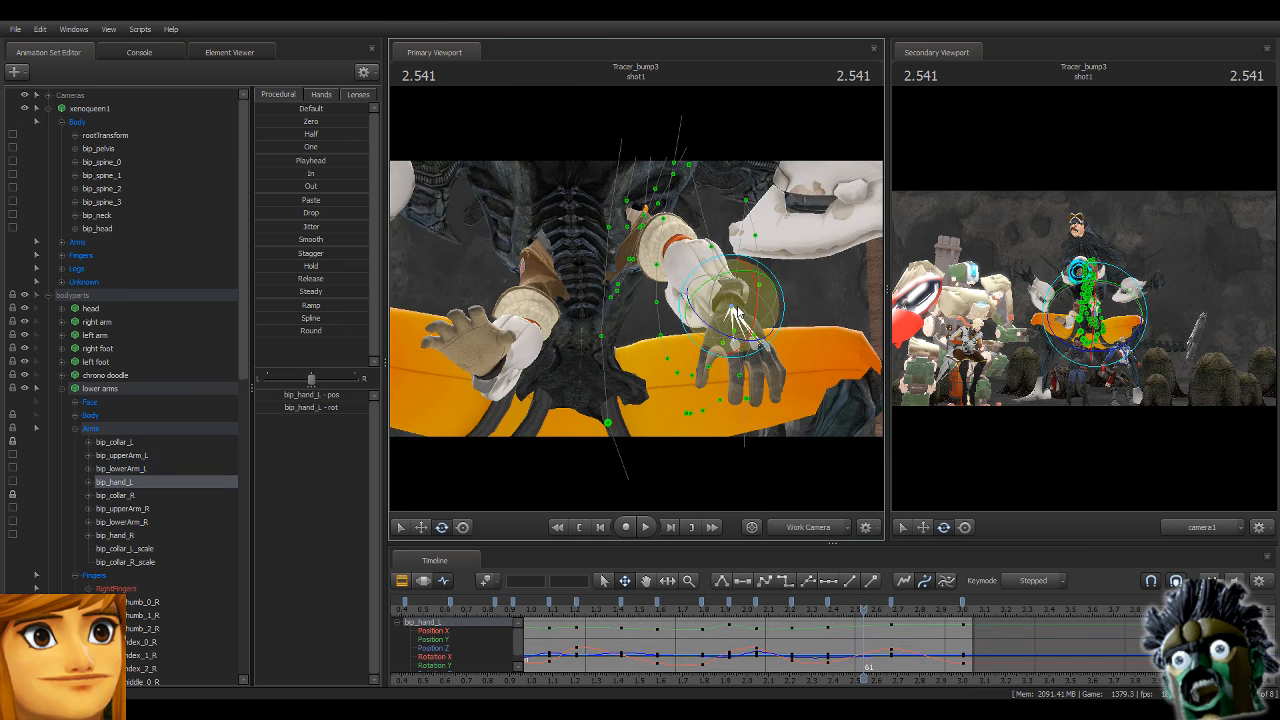
Go to the keyframe at frame 64 and adjust the lower arms' left collar, upper arm, lower arm and hand bones.
click(185, 430)
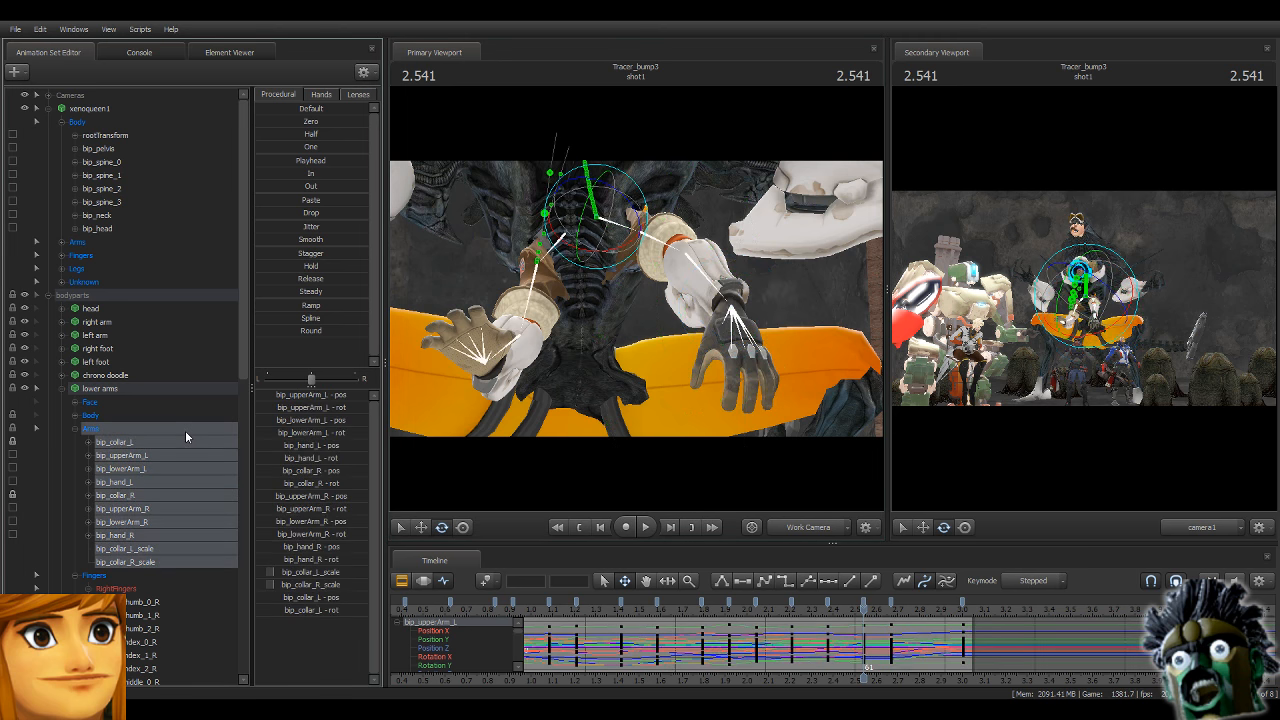
click(670, 539)
click(670, 539)
key(Left)
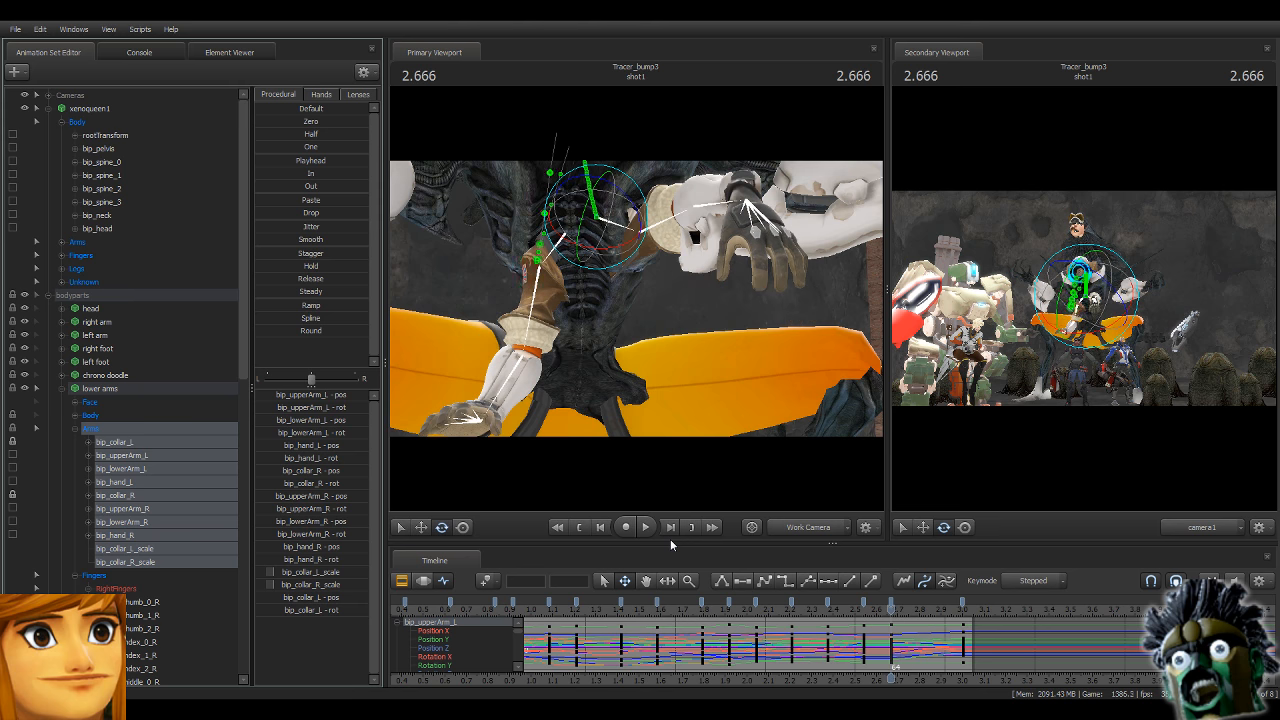
key(ctrl)
click(630, 231)
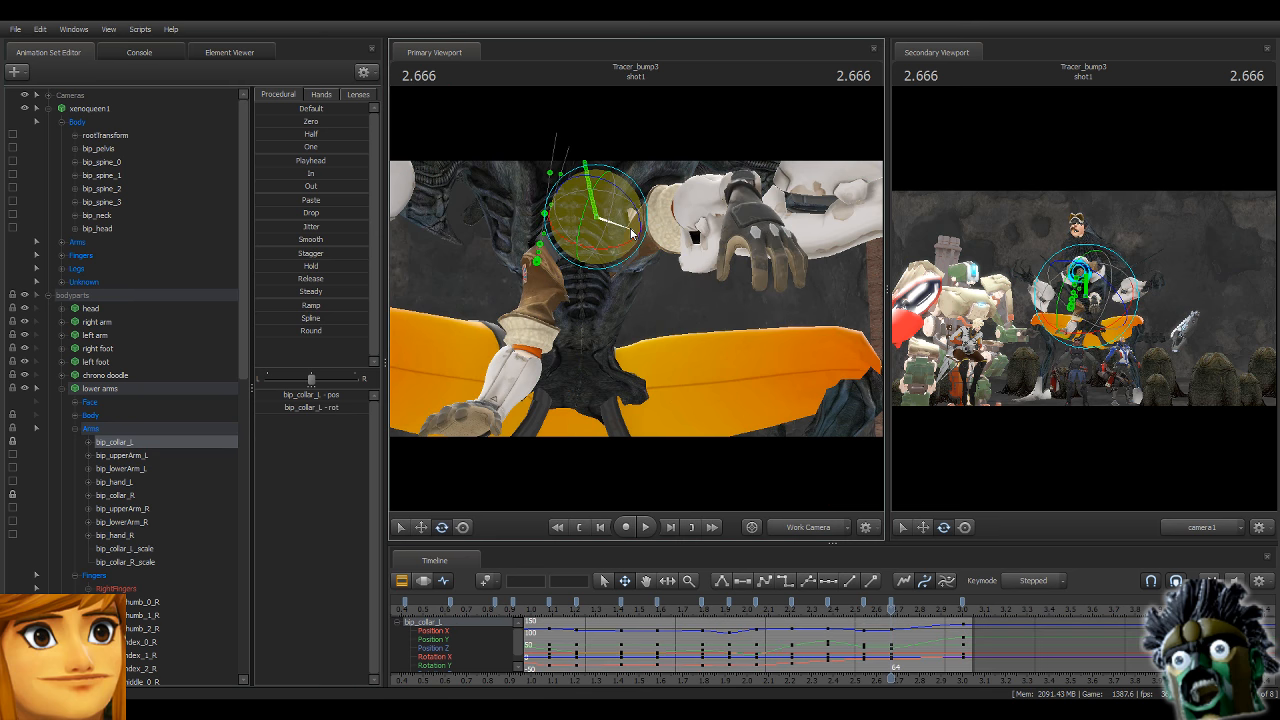
click(658, 233)
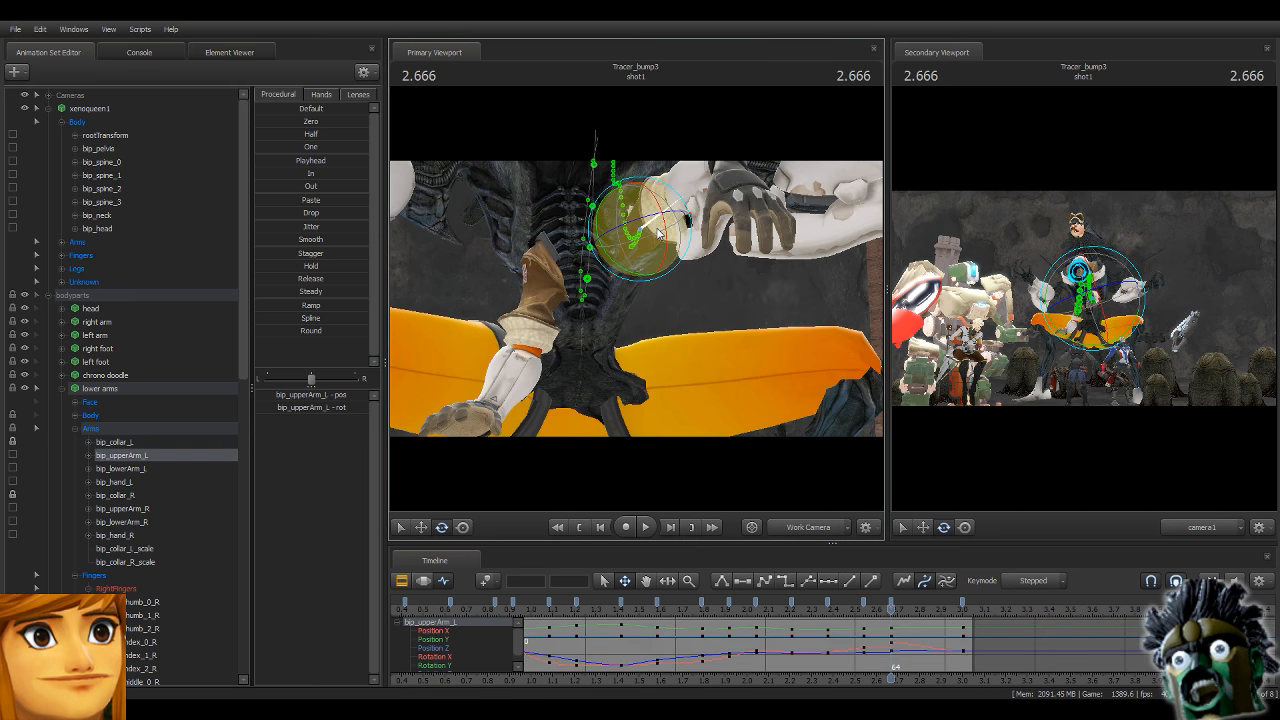
middle_drag(658, 233, 638, 292)
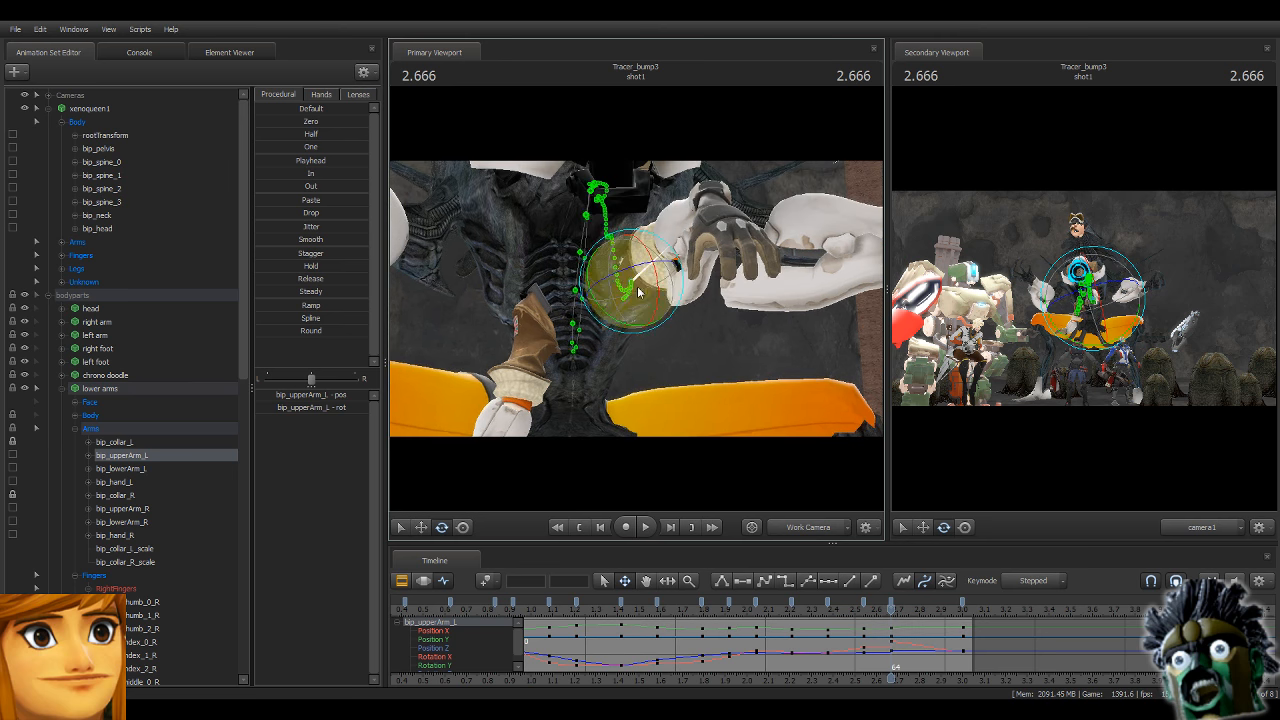
click(701, 257)
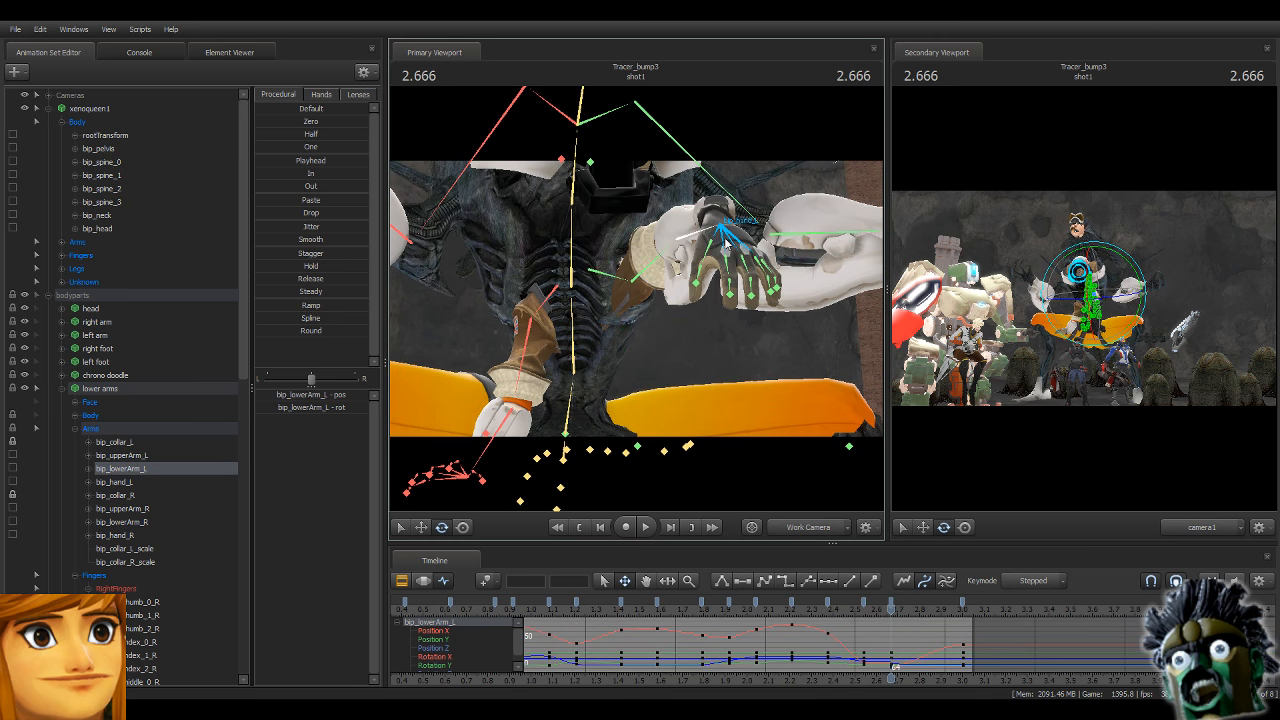
click(760, 224)
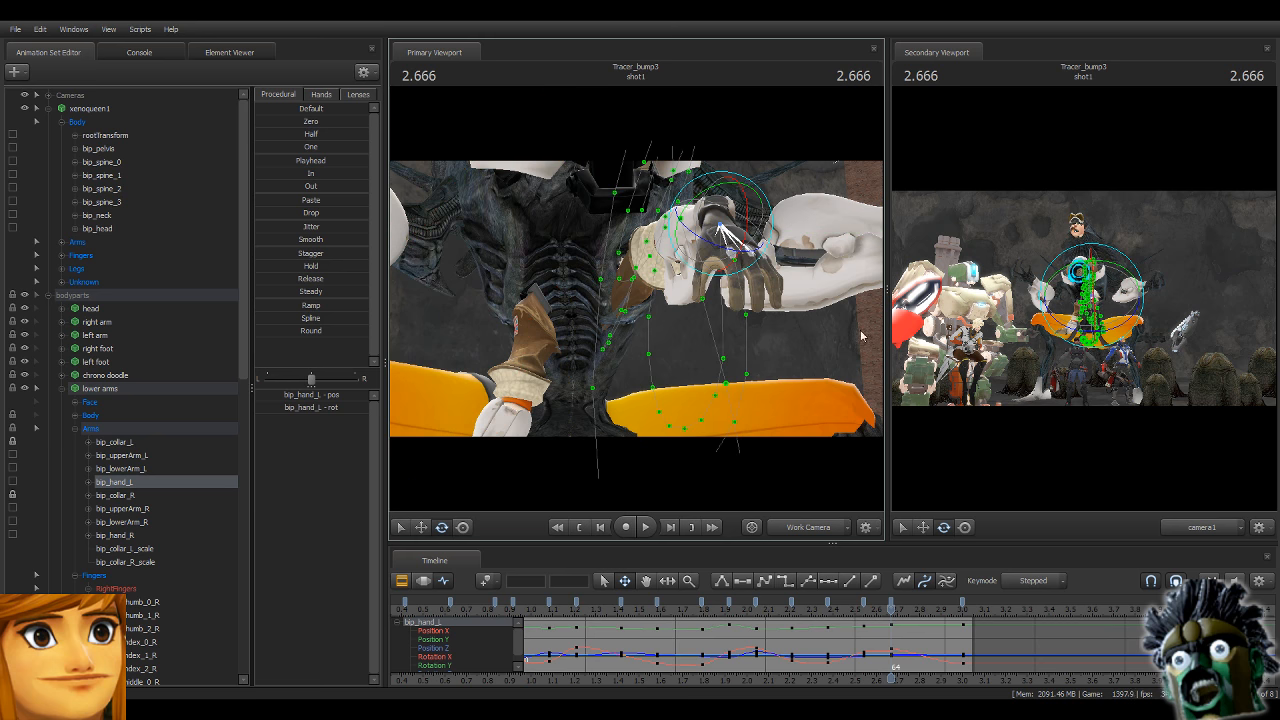
Go to frame 67 and pose the lower arms' left collar, upper arm, lower arm and hand bones.
click(183, 427)
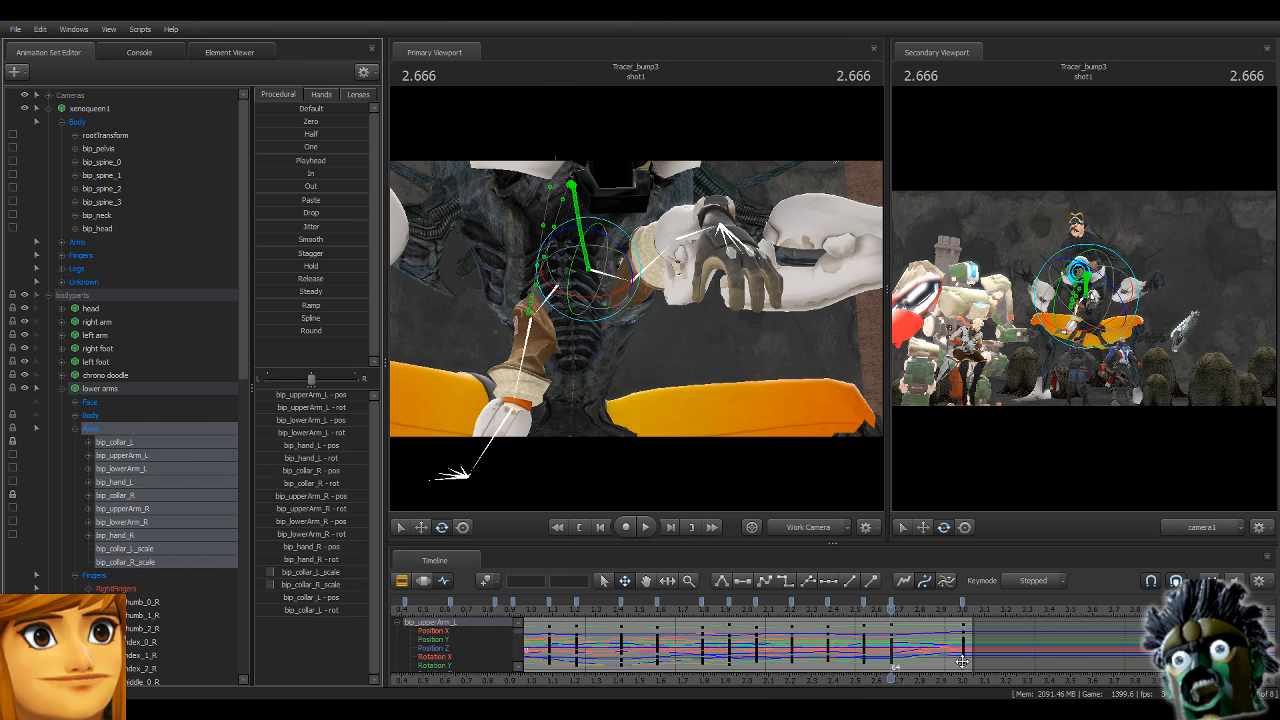
click(911, 610)
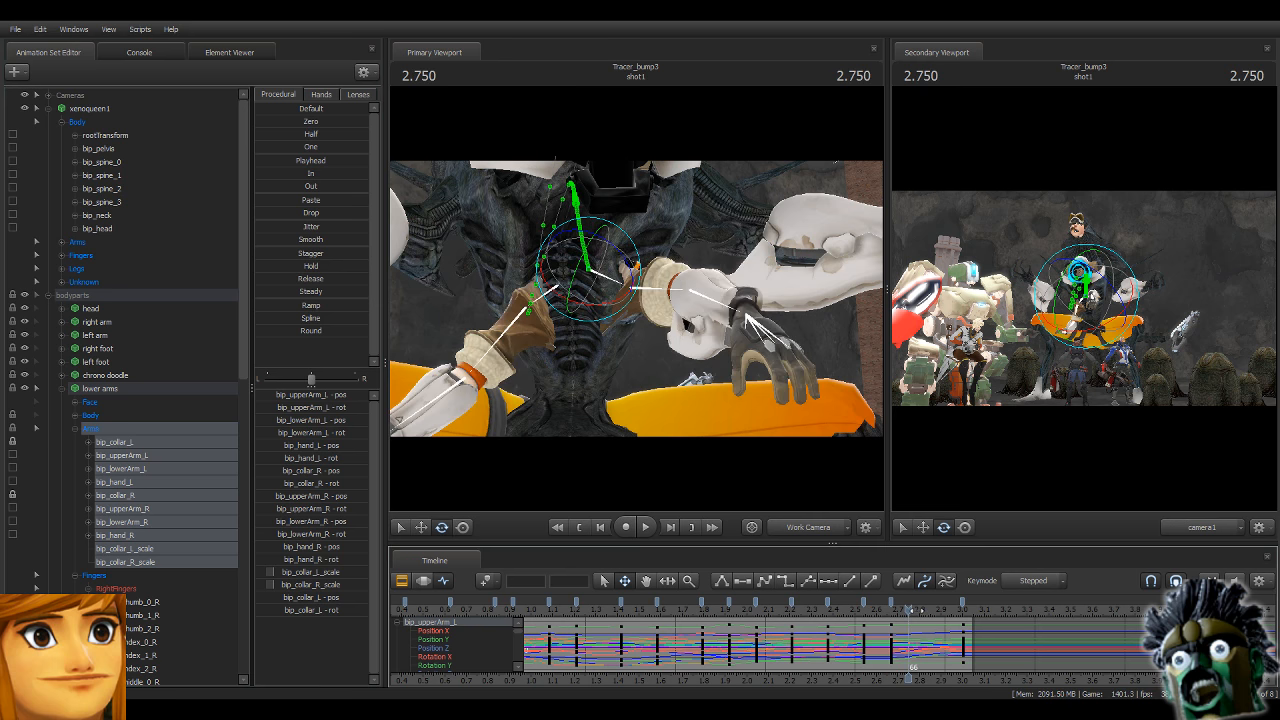
drag(910, 610, 915, 640)
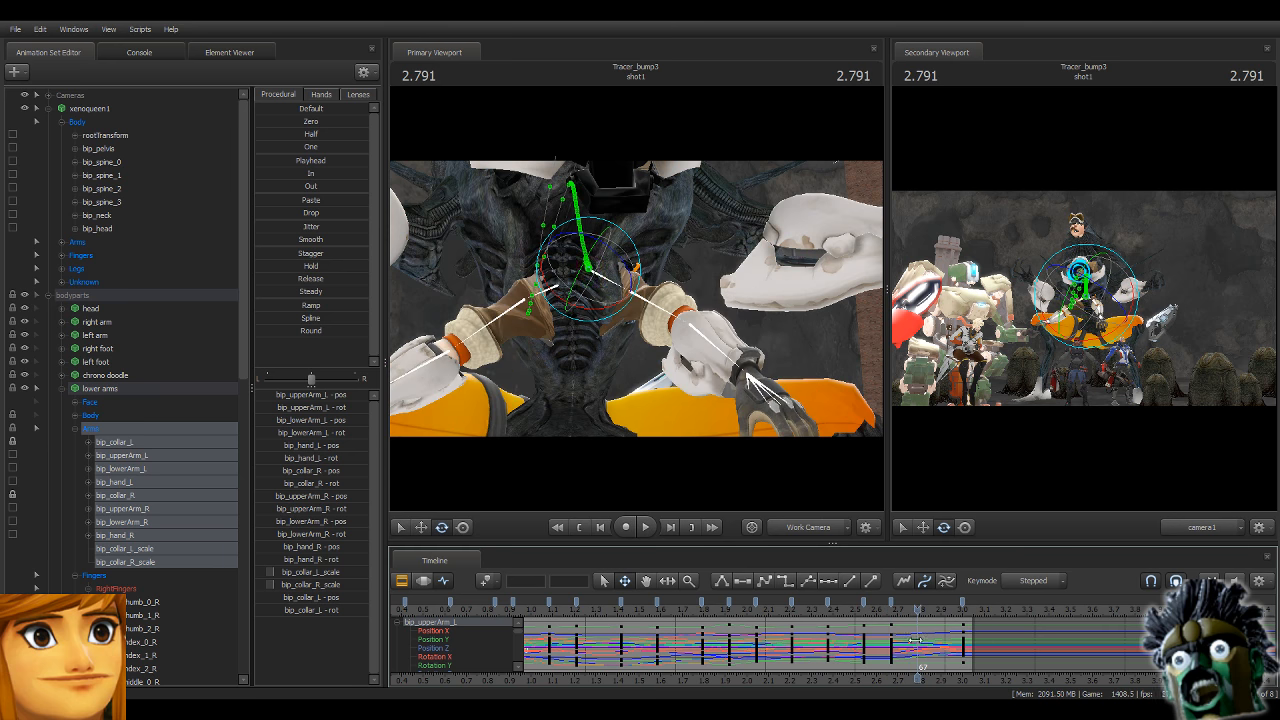
click(600, 288)
drag(603, 293, 606, 297)
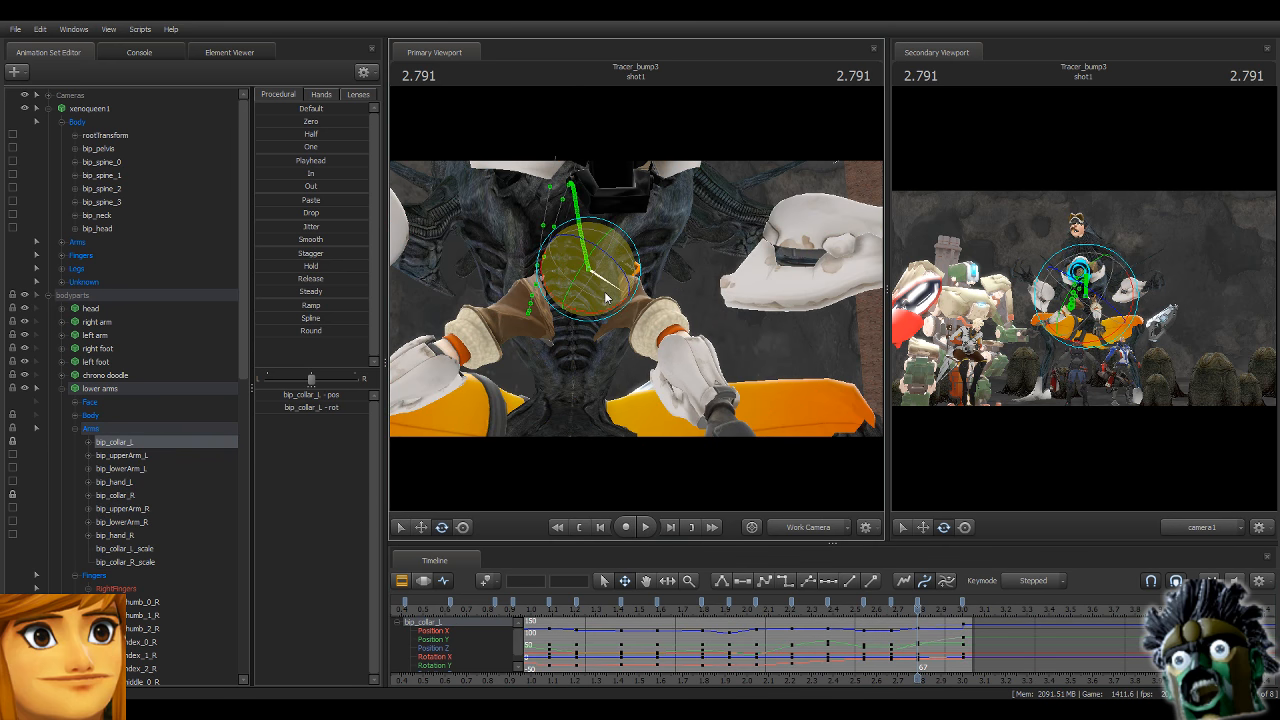
click(650, 310)
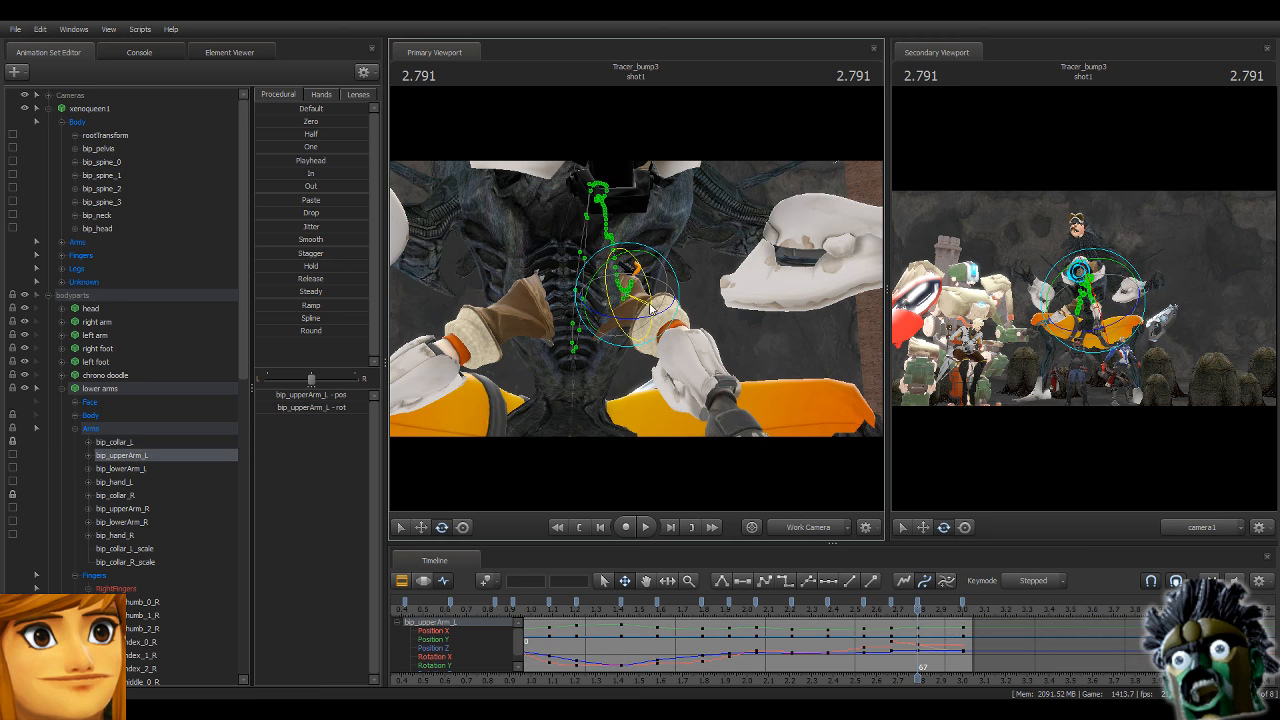
click(703, 340)
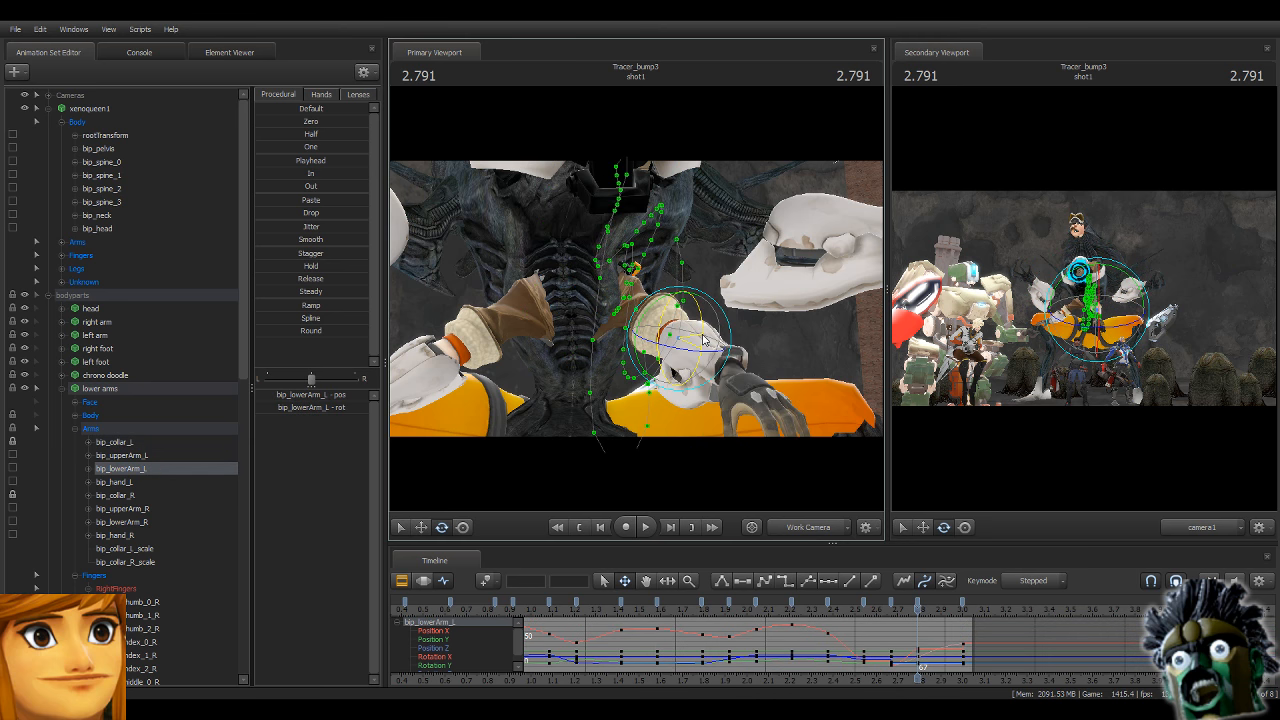
click(733, 362)
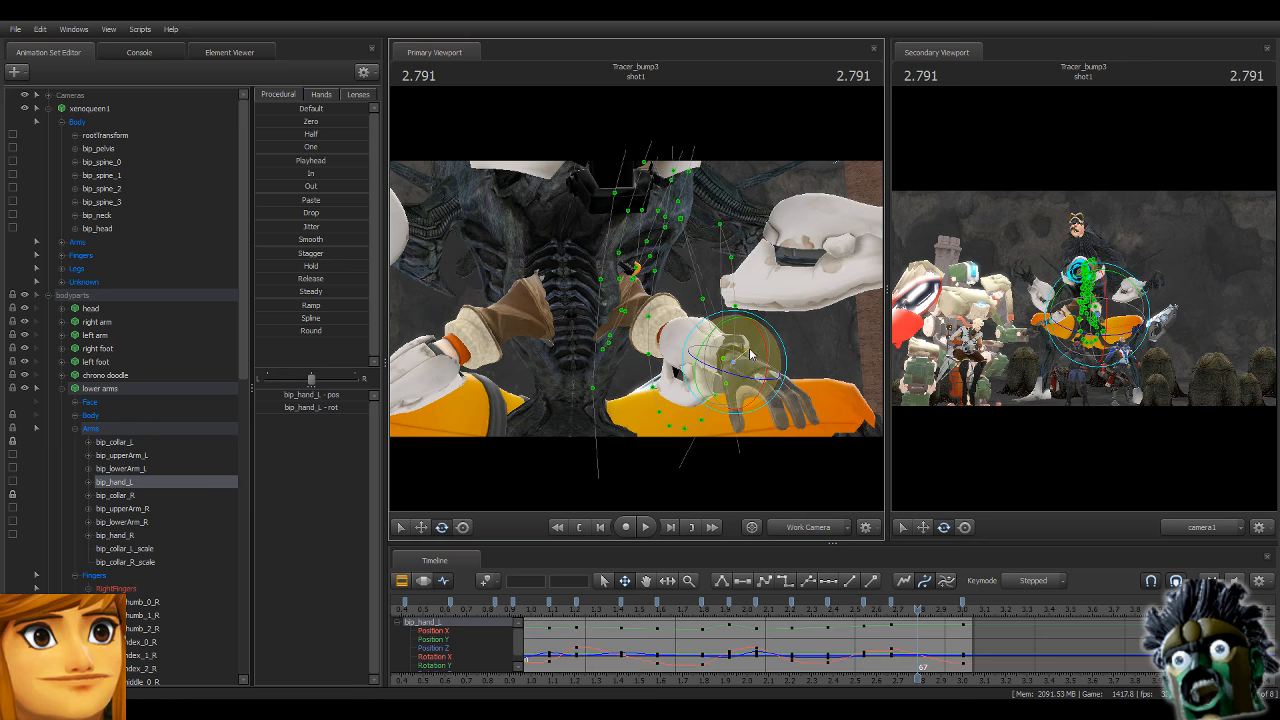
drag(760, 392, 778, 336)
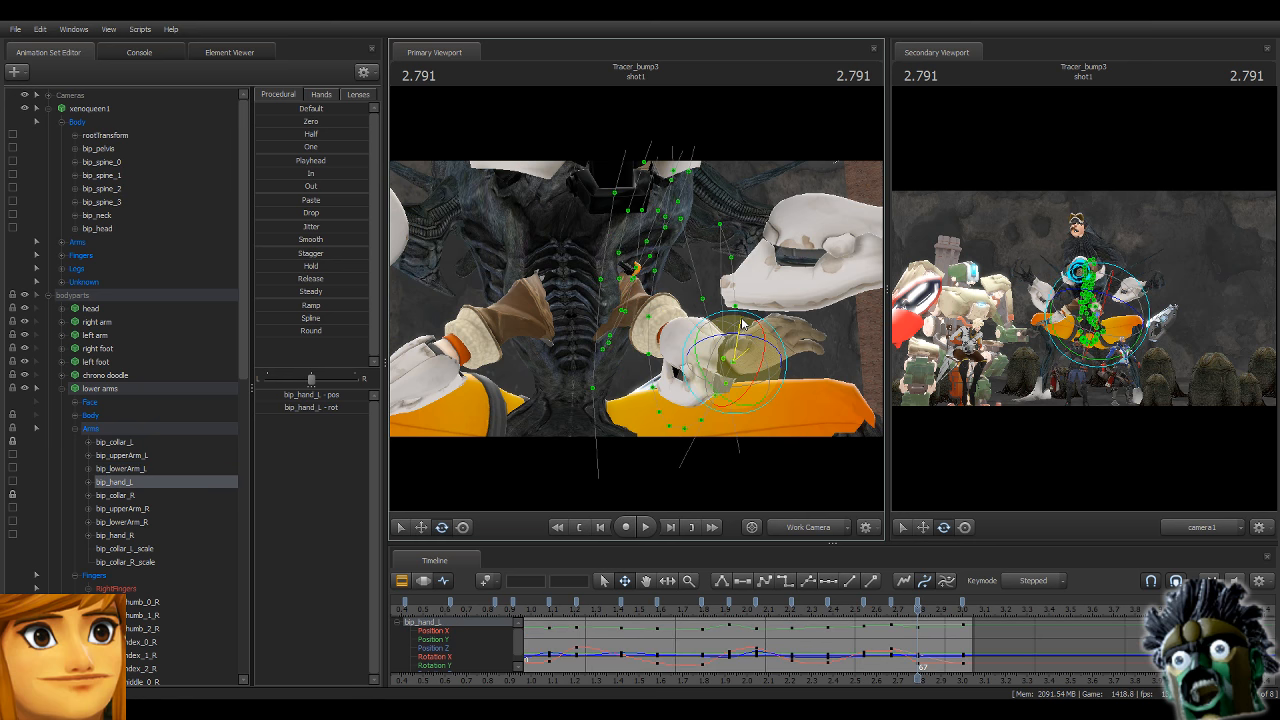
Pose the lower arms' right collar, upper arm, lower arm and hand bones at frame 67.
click(540, 293)
drag(537, 293, 540, 293)
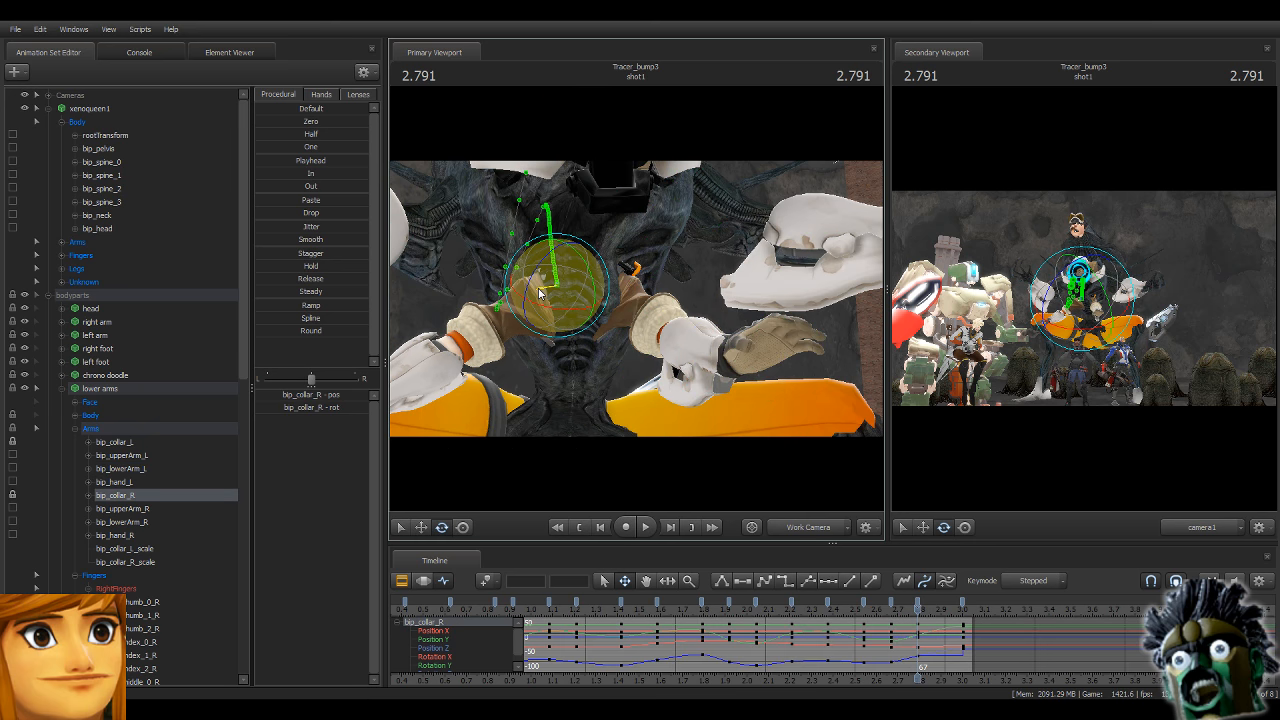
click(510, 330)
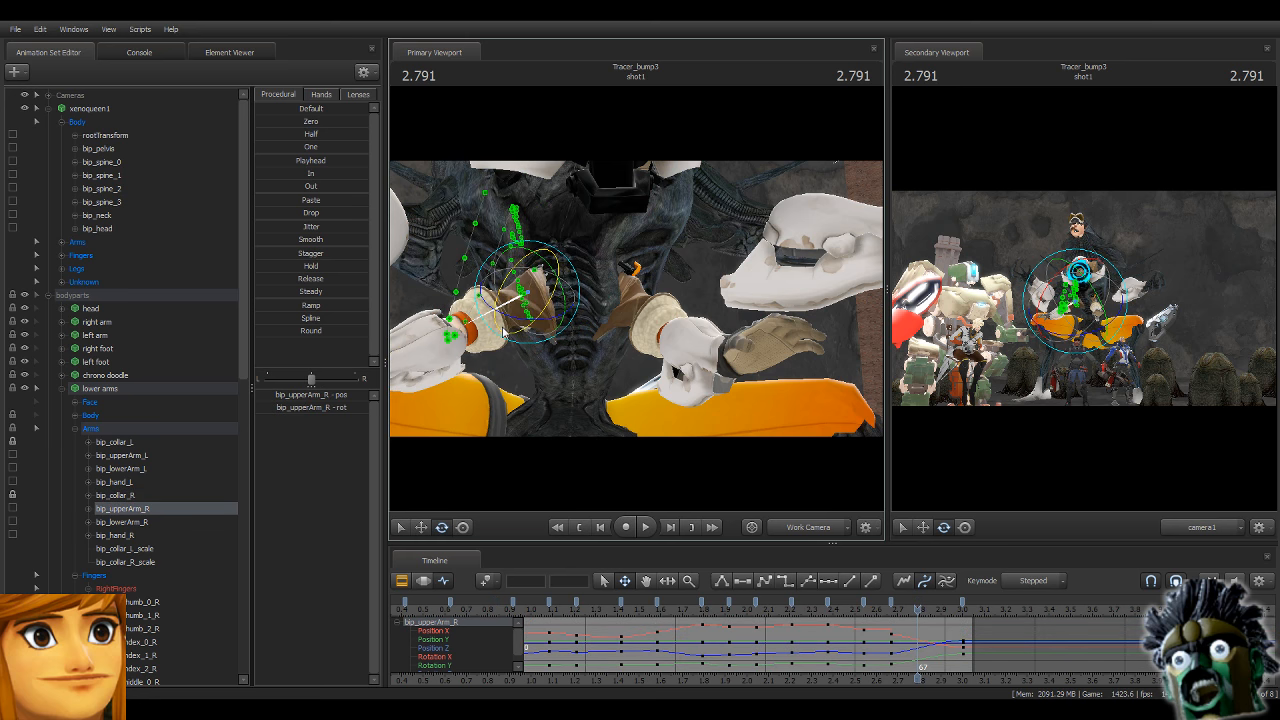
drag(510, 330, 522, 345)
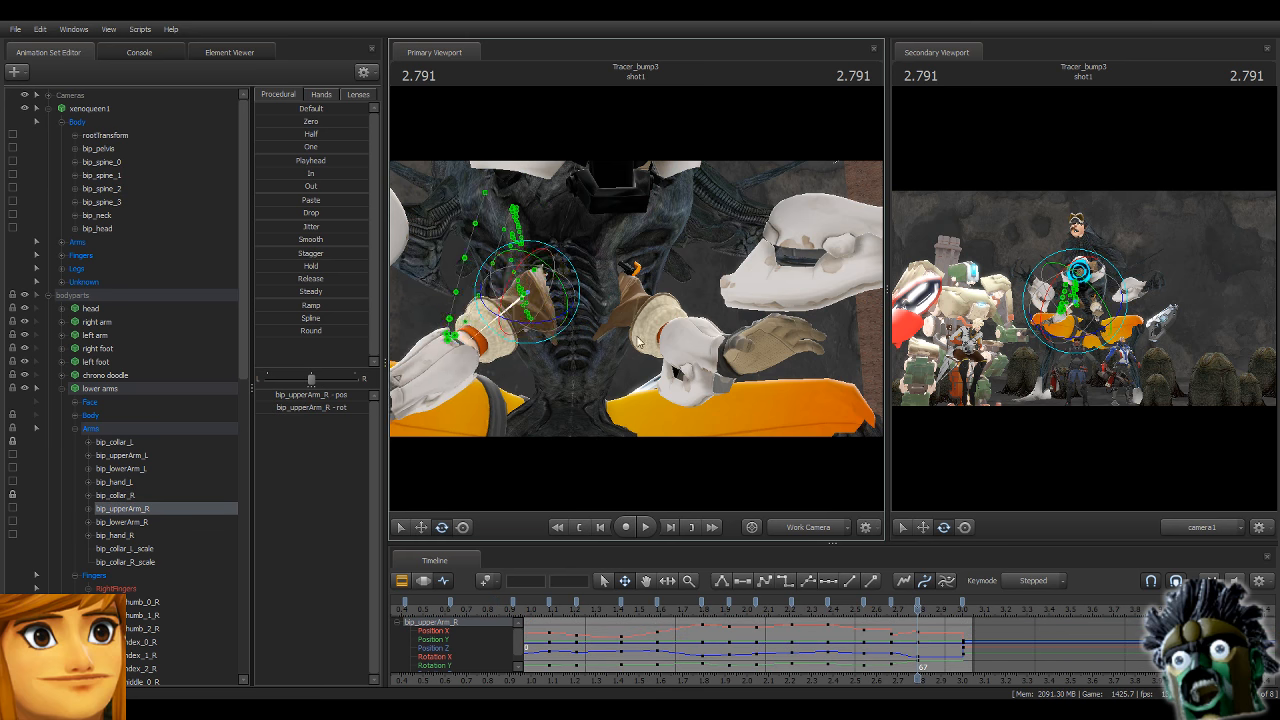
drag(600, 360, 510, 405)
ctrl+click(532, 326)
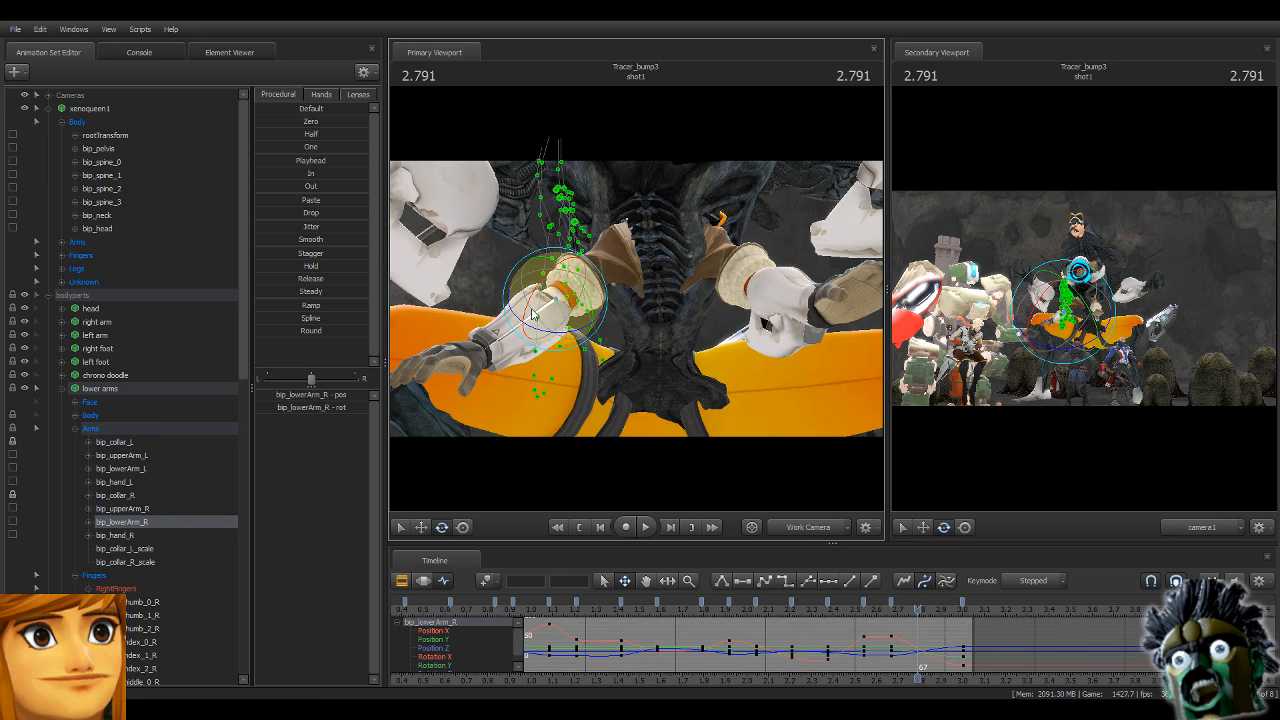
drag(522, 336, 508, 378)
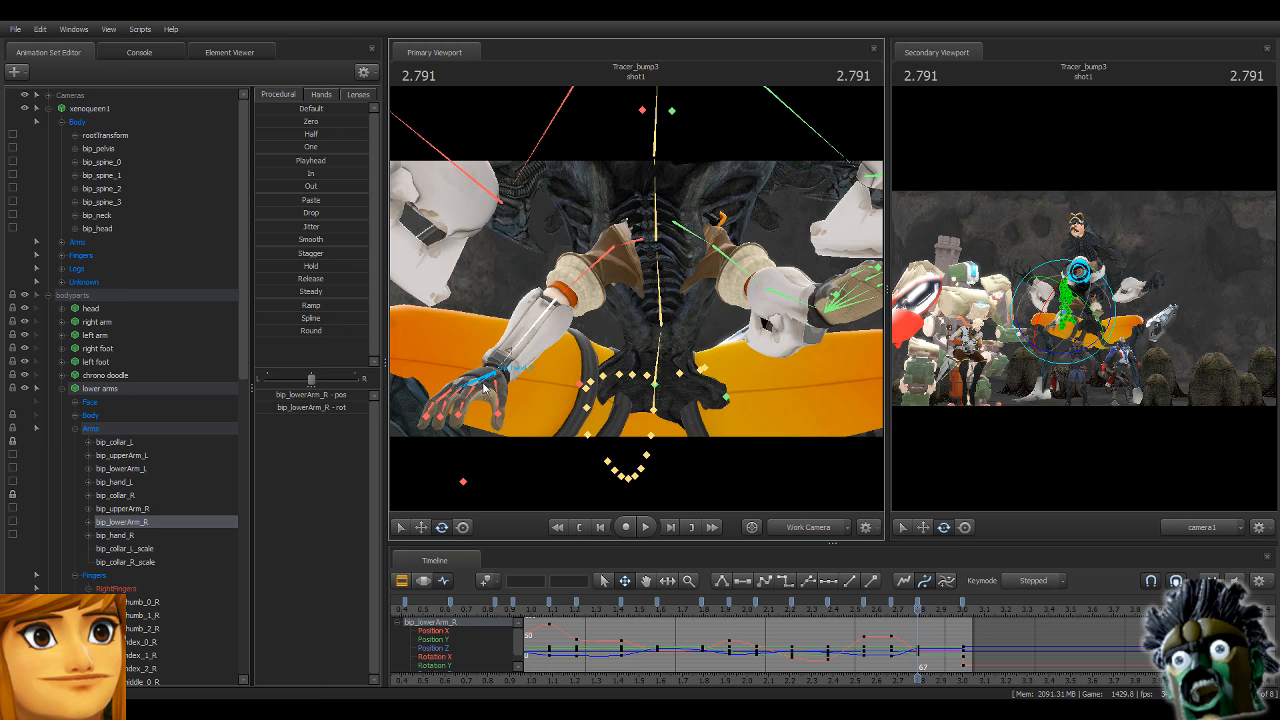
ctrl+click(484, 390)
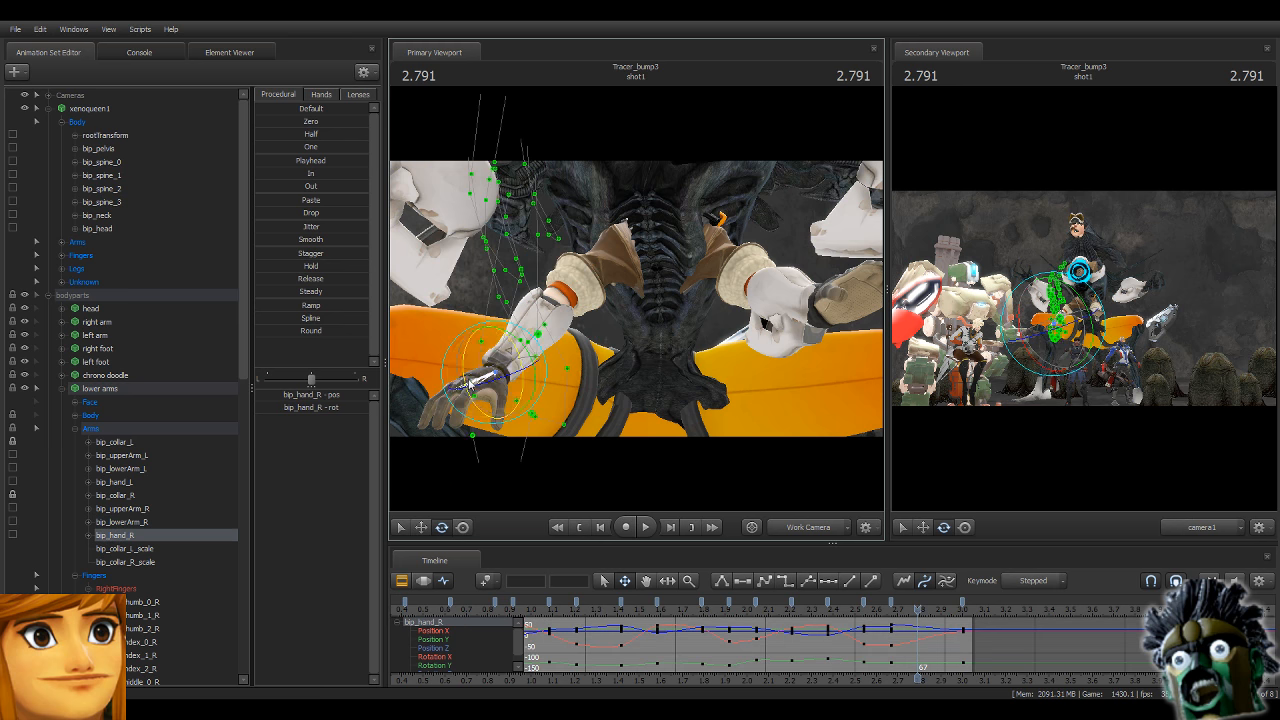
Select the lower arms' whole Arms group and move its last keyframe to frame 69.
click(150, 428)
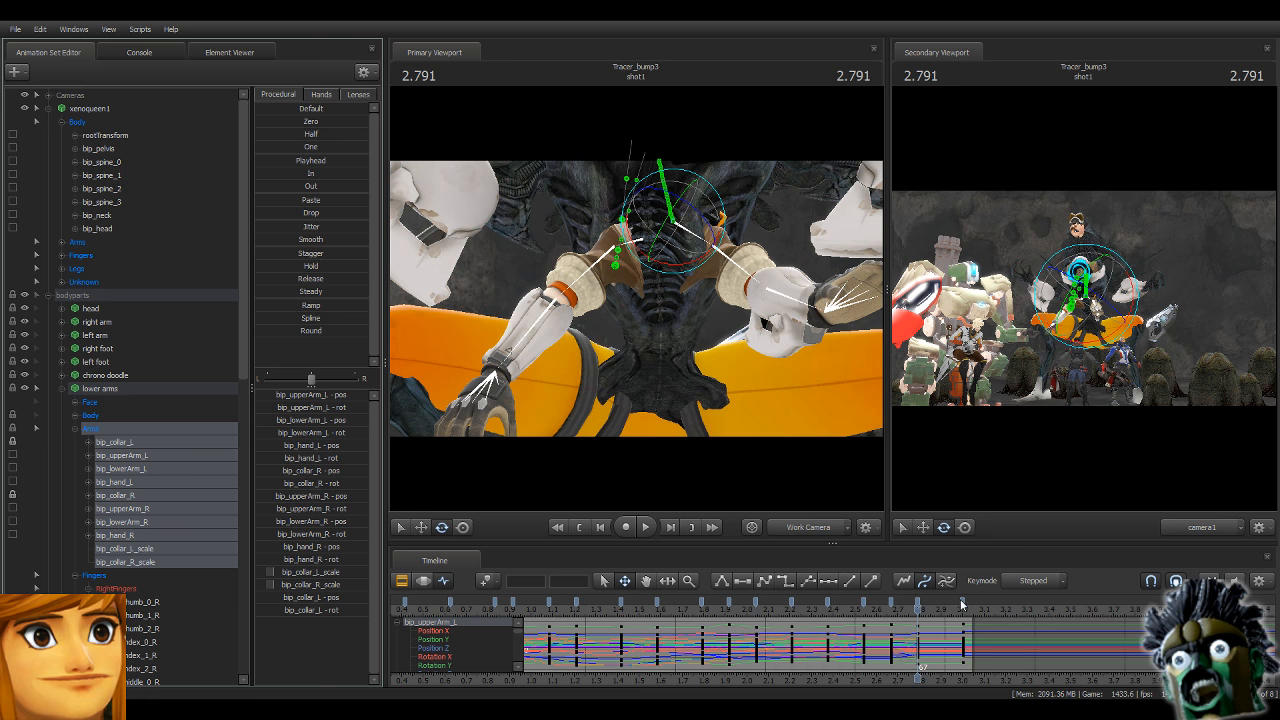
scroll(960, 604, down, 3)
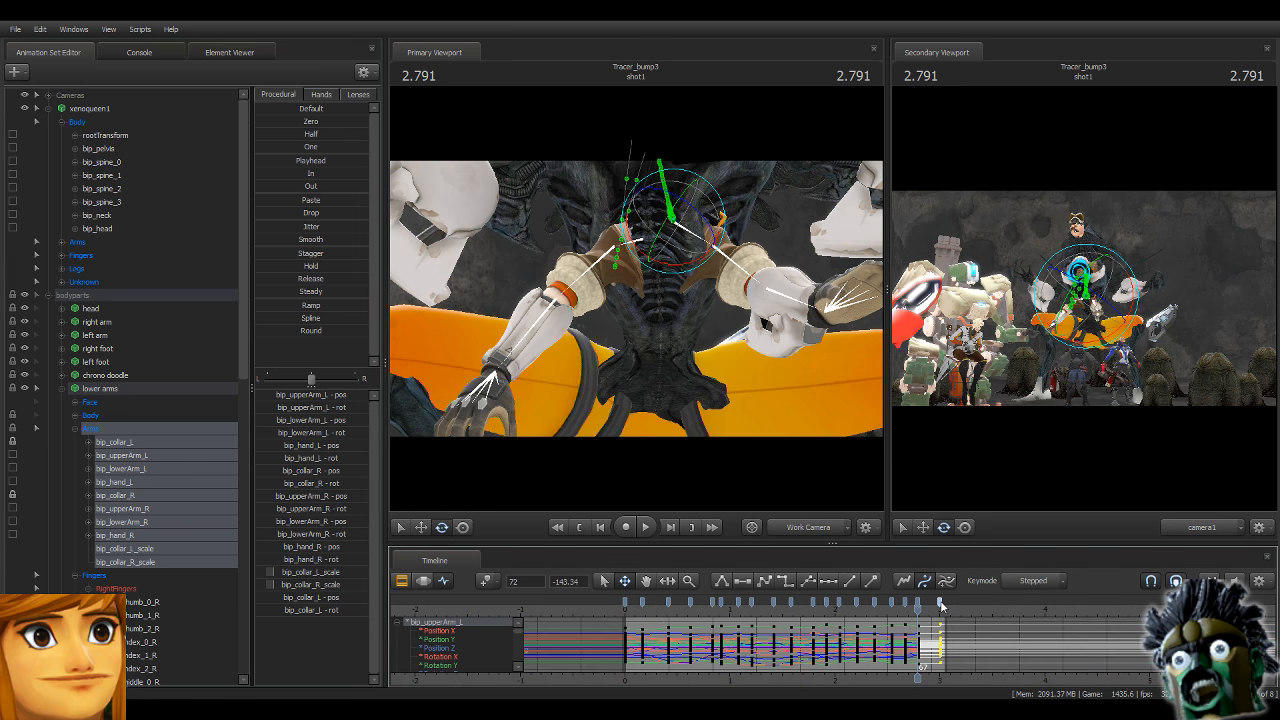
mouse_move(938, 602)
mouse_down()
mouse_move(926, 601)
mouse_move(940, 606)
mouse_up()
Play back shot1 in the Clip Editor to review the lower-arm animation.
key(space)
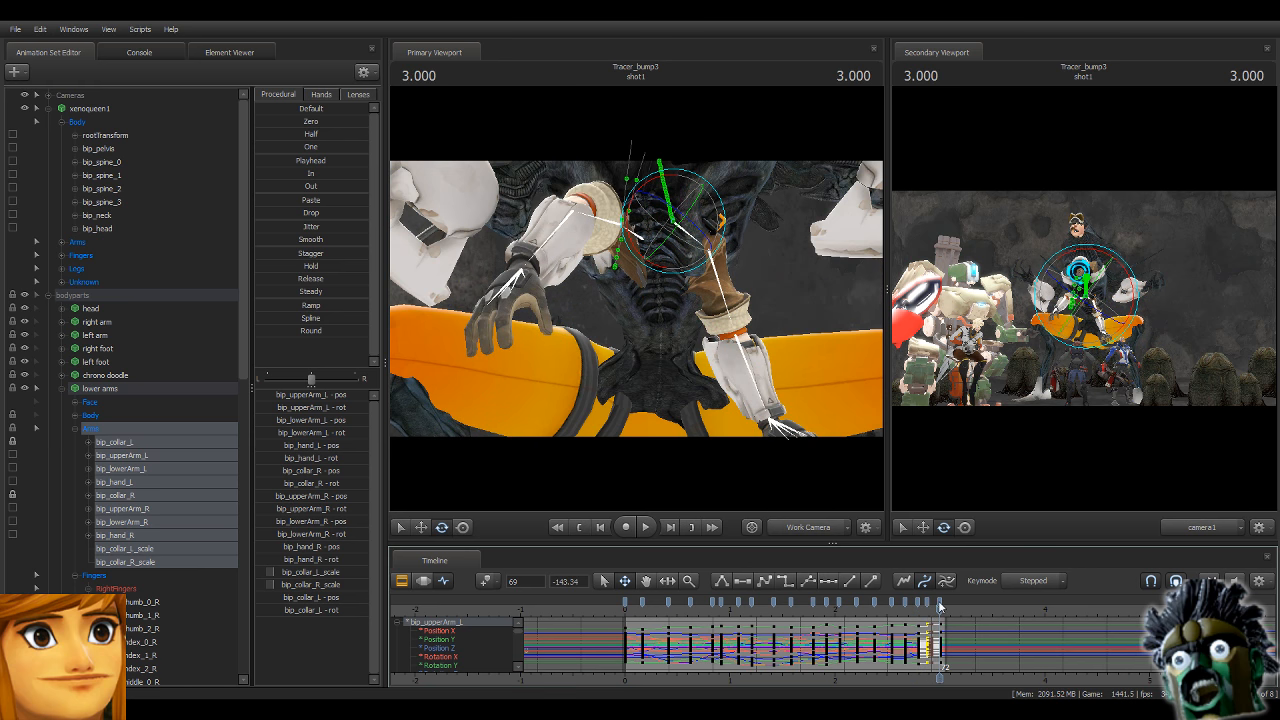
key(ctrl+a)
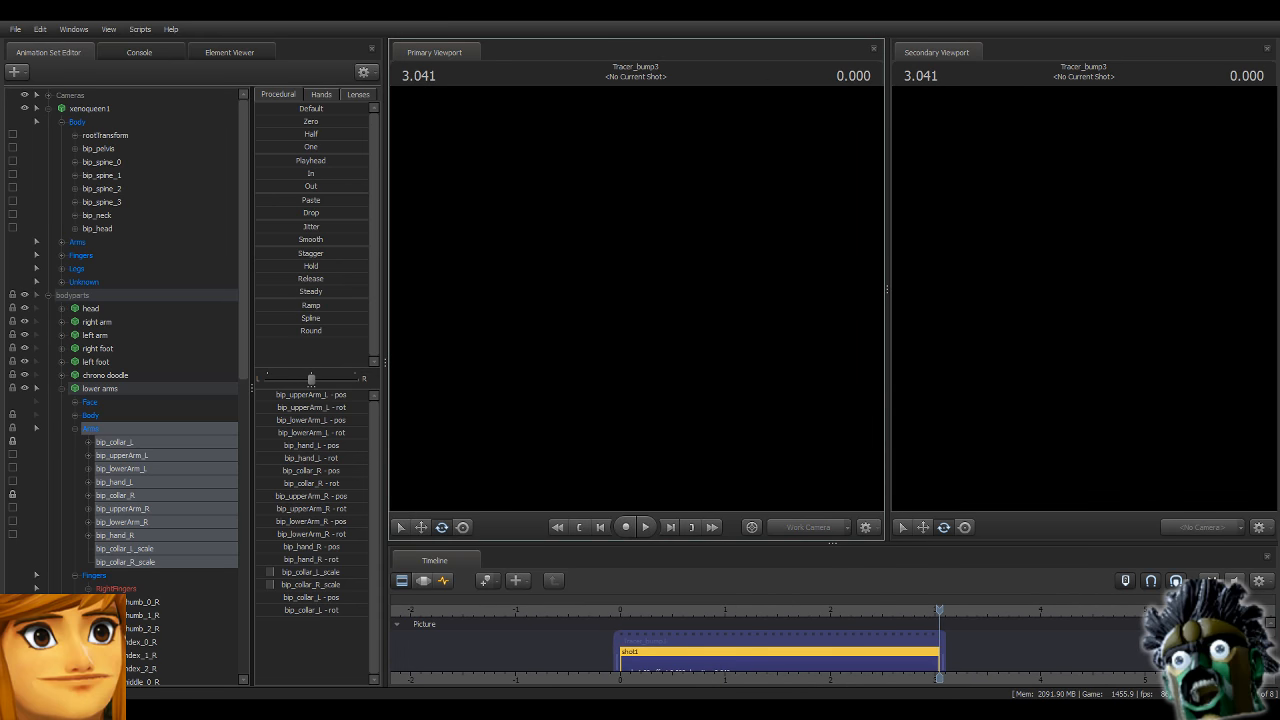
key(space)
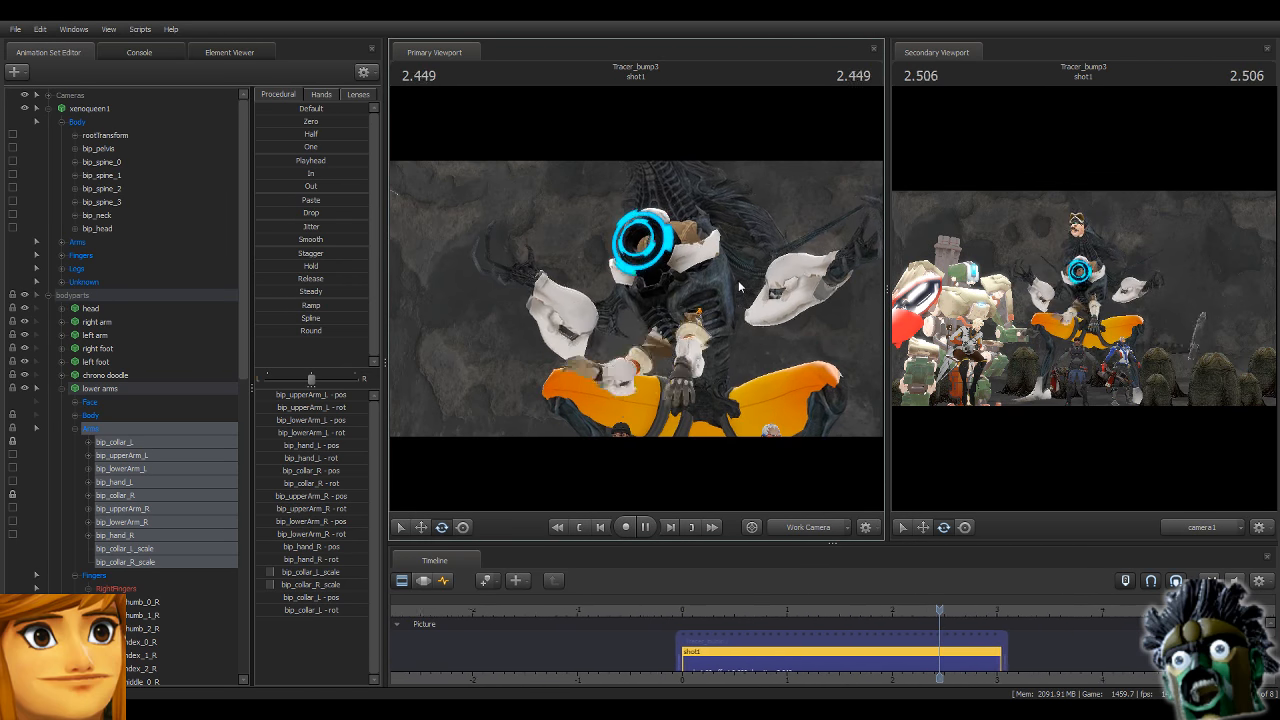
key(space)
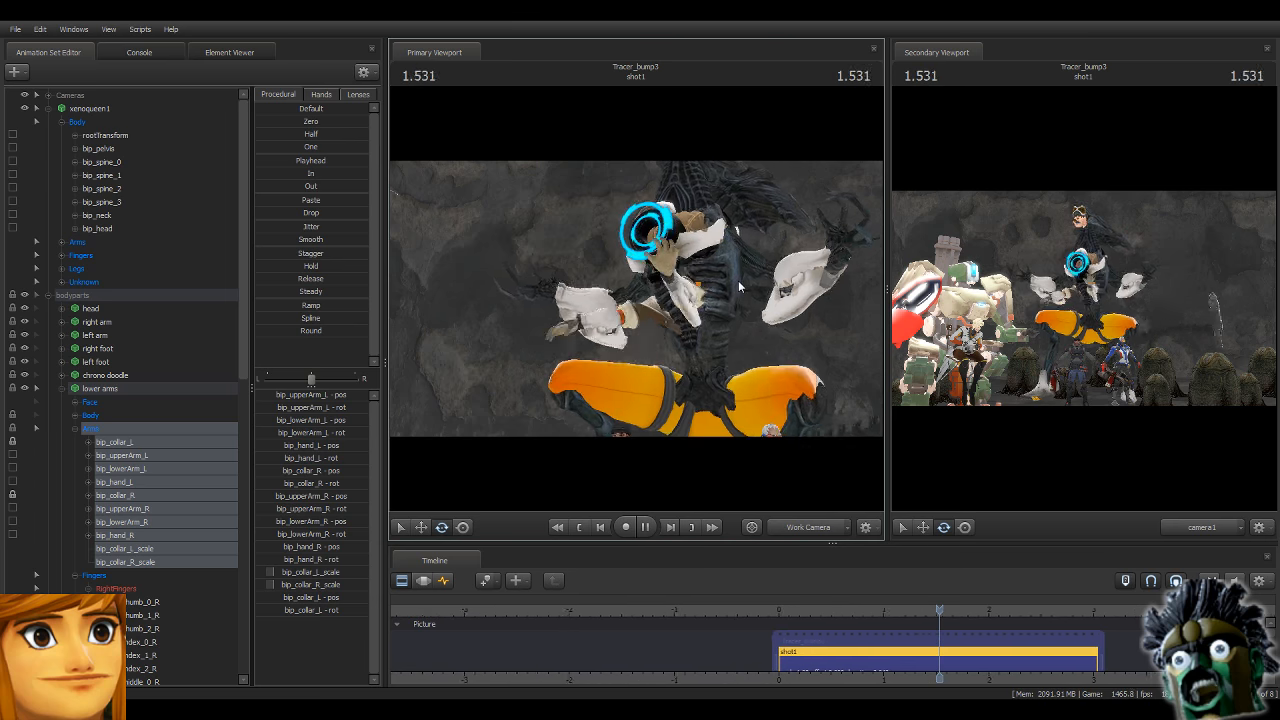
key(space)
key(space)
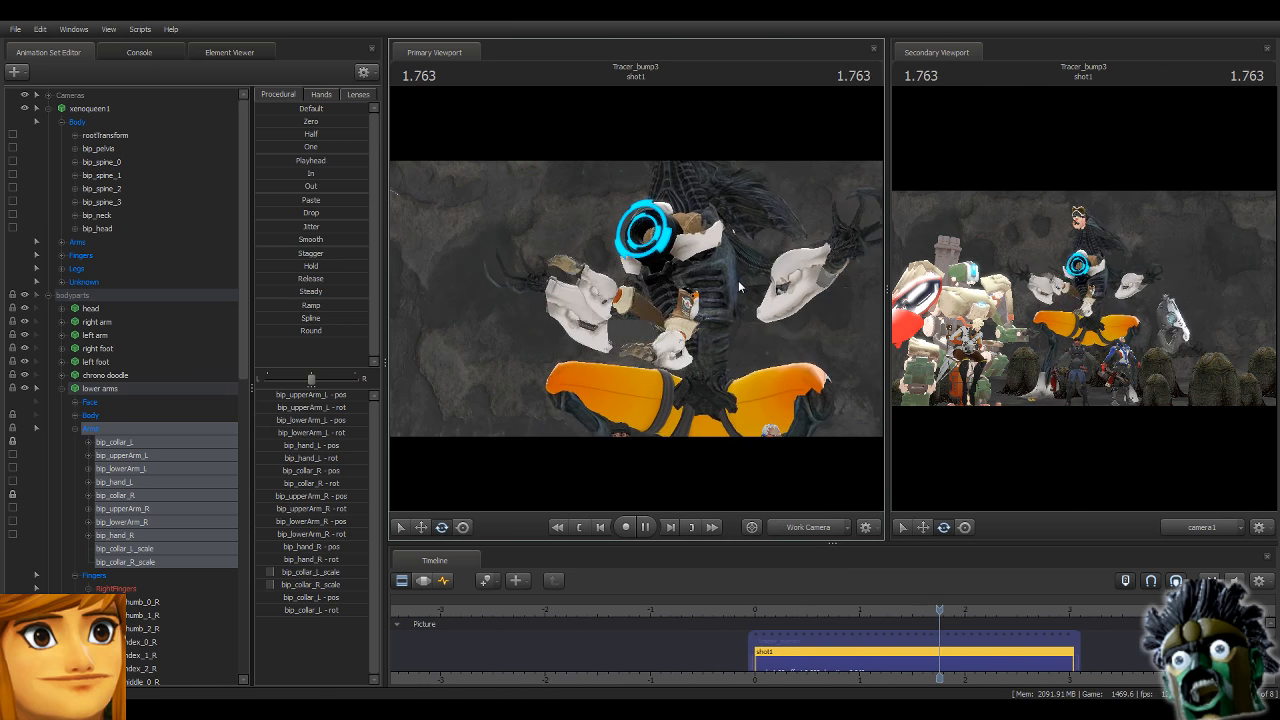
key(space)
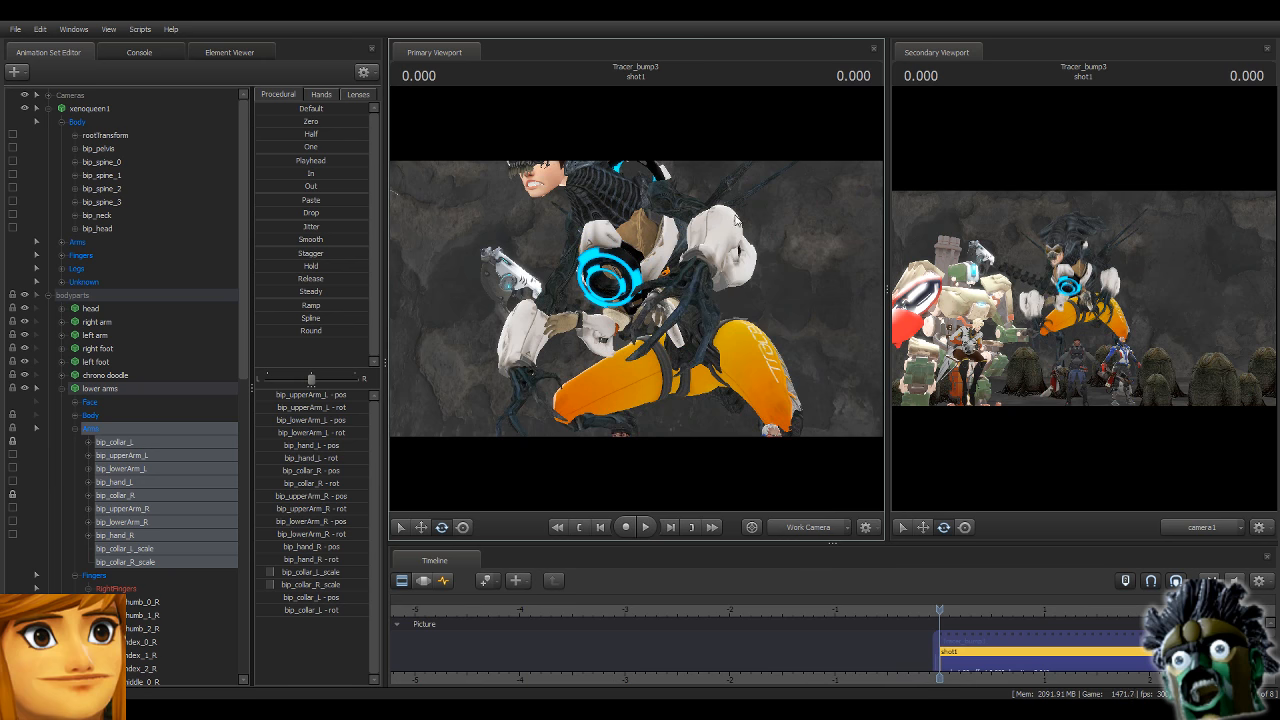
Switch to the Motion Editor, frame the two flamethrower characters and collapse the bodyparts group.
drag(735, 218, 636, 302)
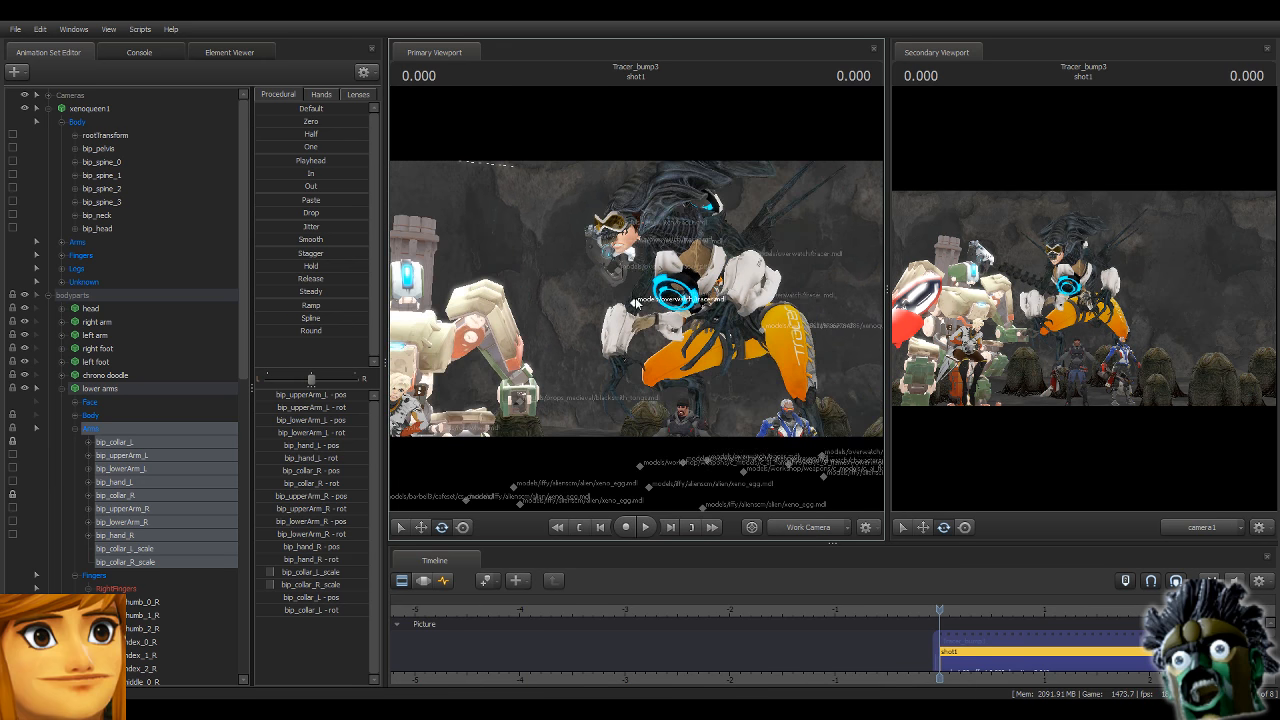
click(424, 581)
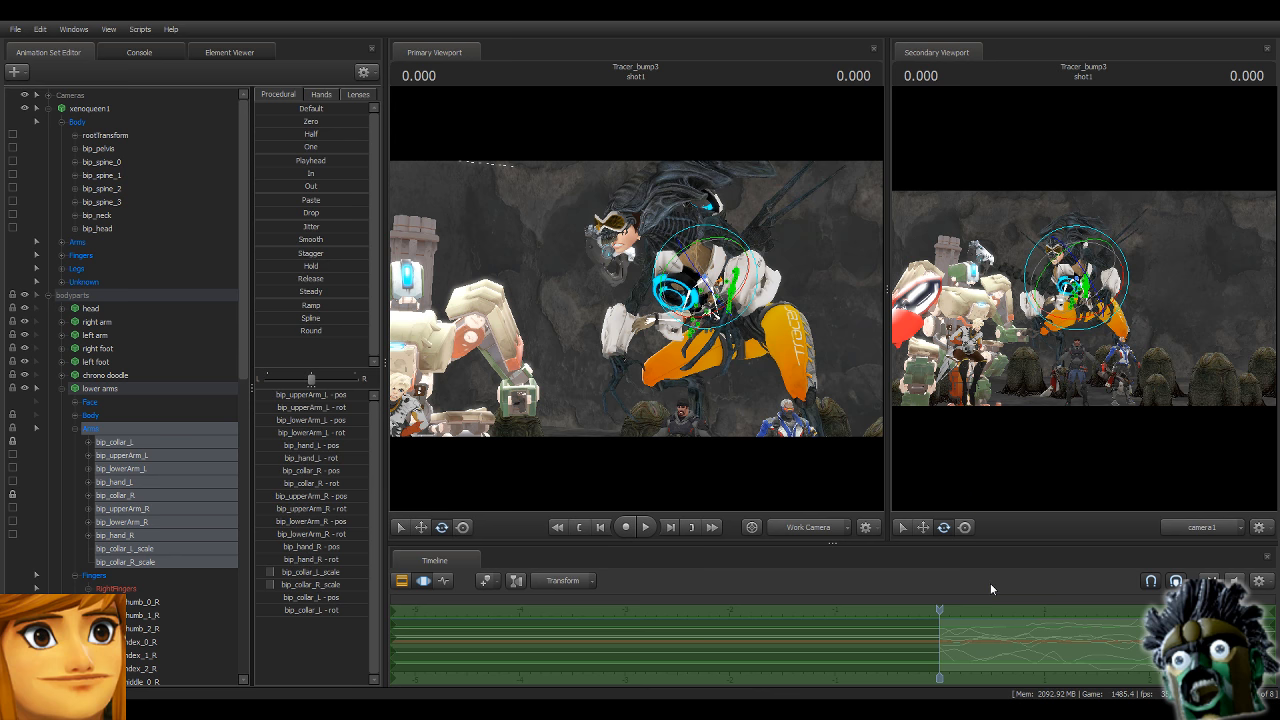
mouse_move(636, 298)
mouse_down()
mouse_move(560, 298)
mouse_move(720, 360)
mouse_move(600, 298)
mouse_move(700, 298)
mouse_move(636, 298)
mouse_up()
key(w)
key(ctrl)
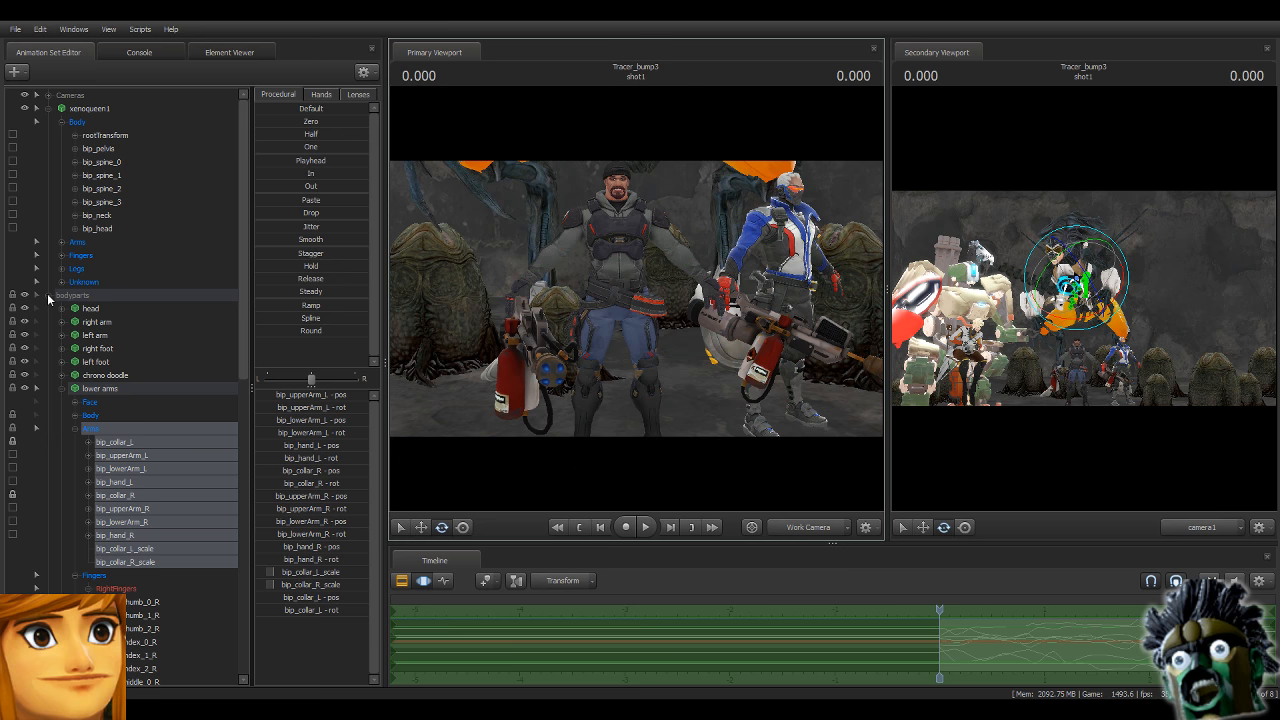
click(47, 294)
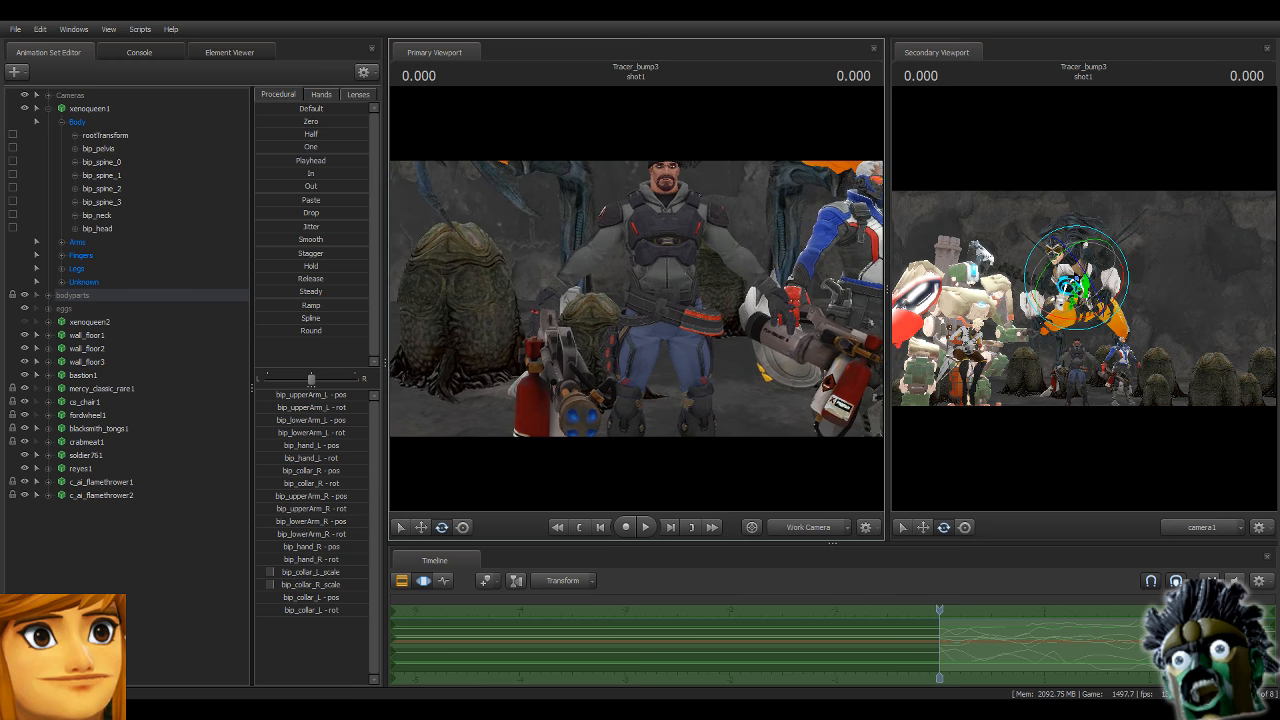
Rotate reyes1's bip_pelvis and apply an IK rig to the reyes1 model.
click(653, 348)
drag(653, 348, 675, 343)
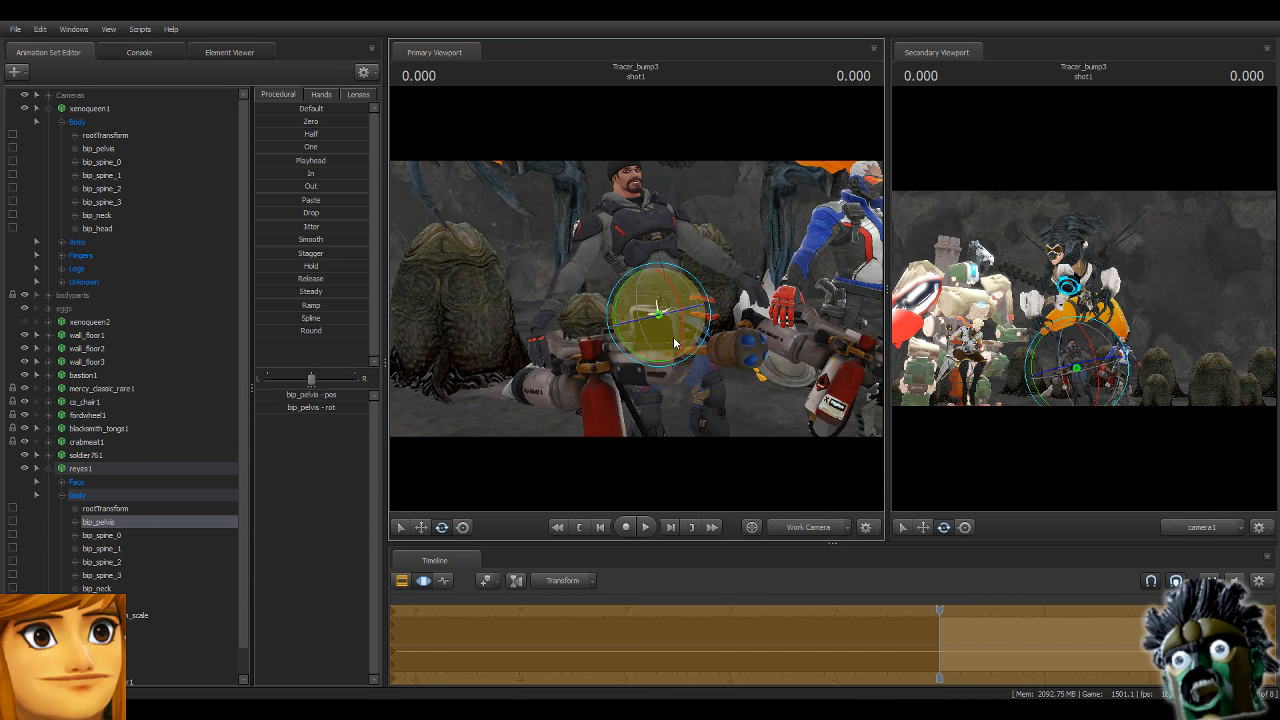
click(115, 468)
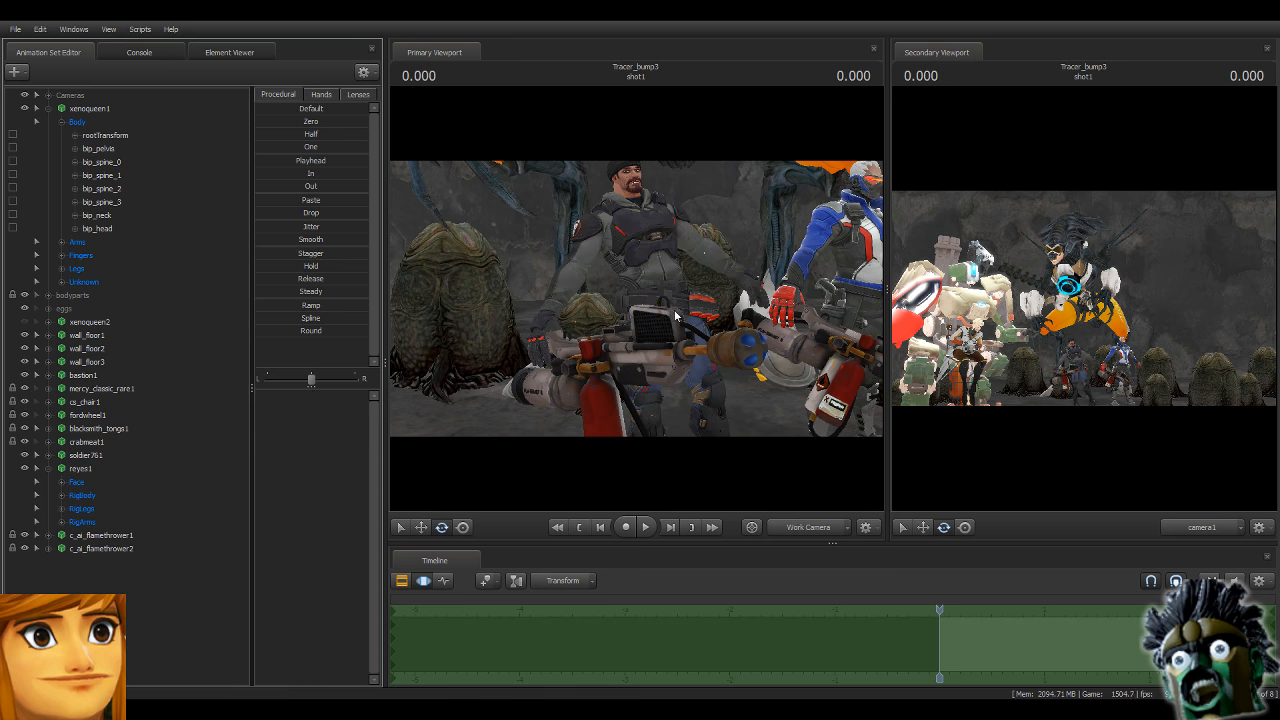
Reposition reyes1's rig_pelvis with the screen-space manipulator.
ctrl+click(660, 308)
drag(667, 308, 640, 365)
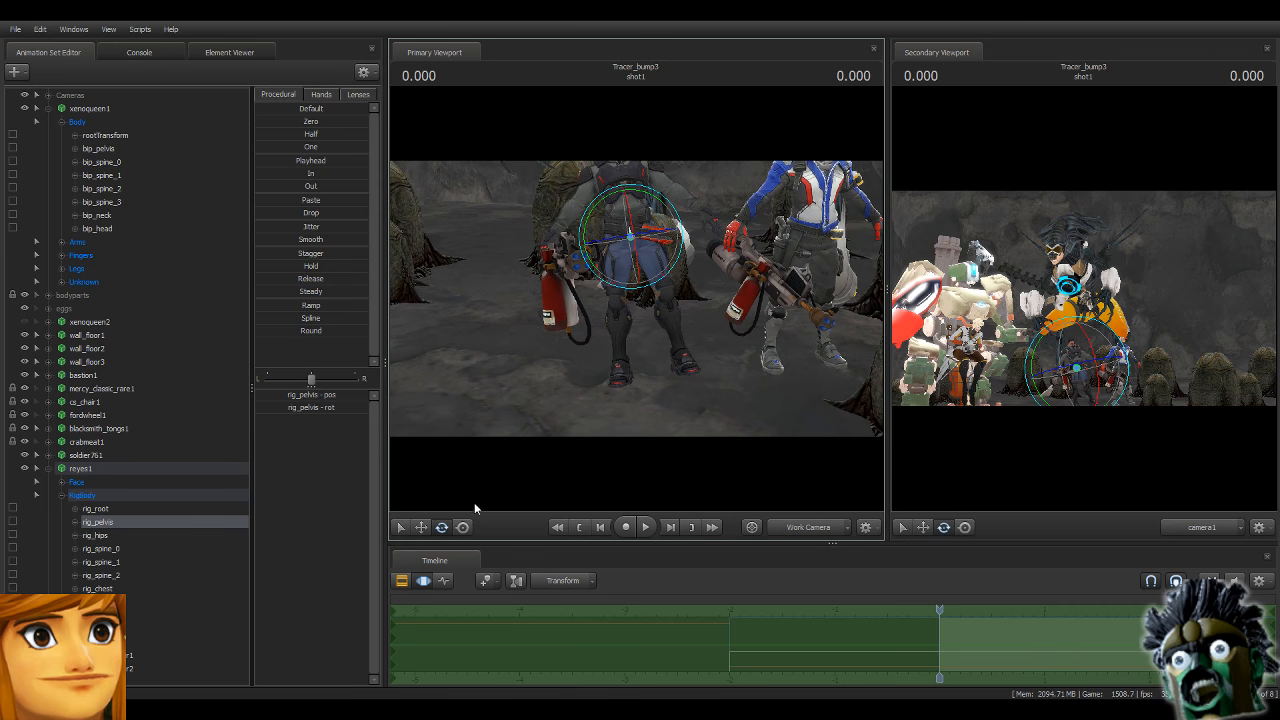
click(463, 527)
drag(630, 264, 652, 278)
Reposition reyes1's left and right rig feet to change his stance.
key(ctrl)
ctrl+click(680, 352)
drag(680, 352, 676, 311)
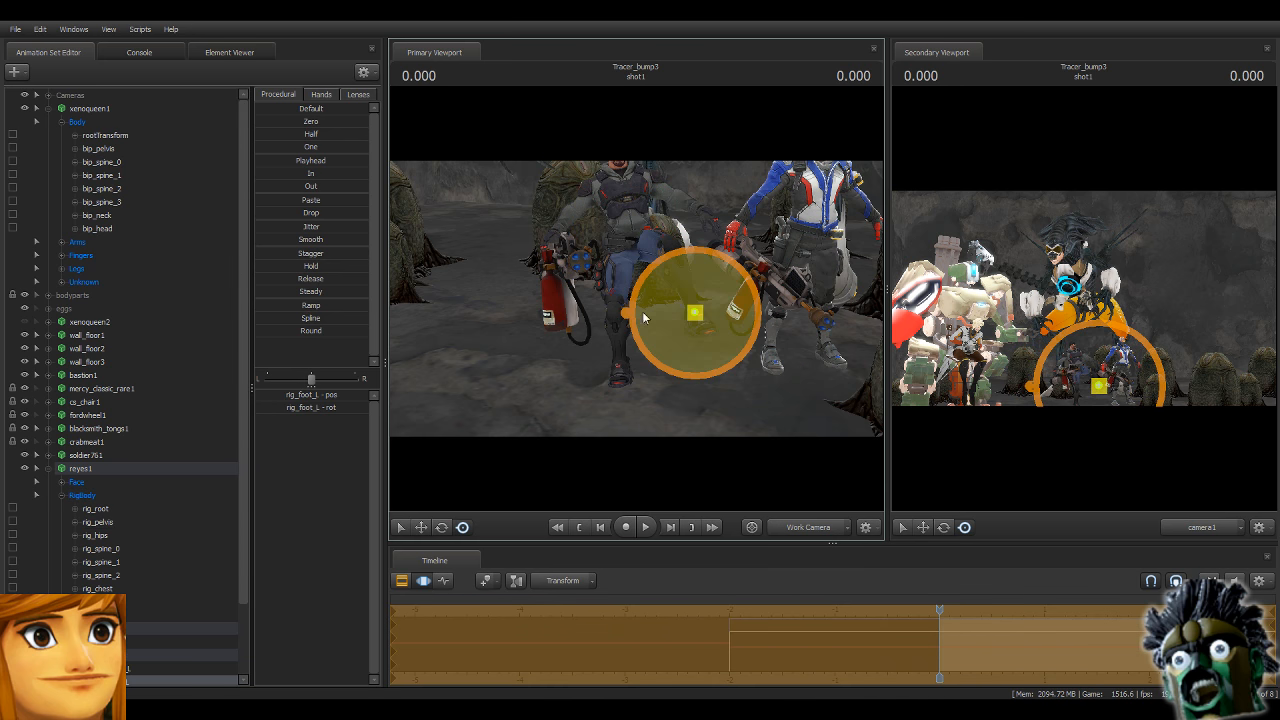
key(ctrl)
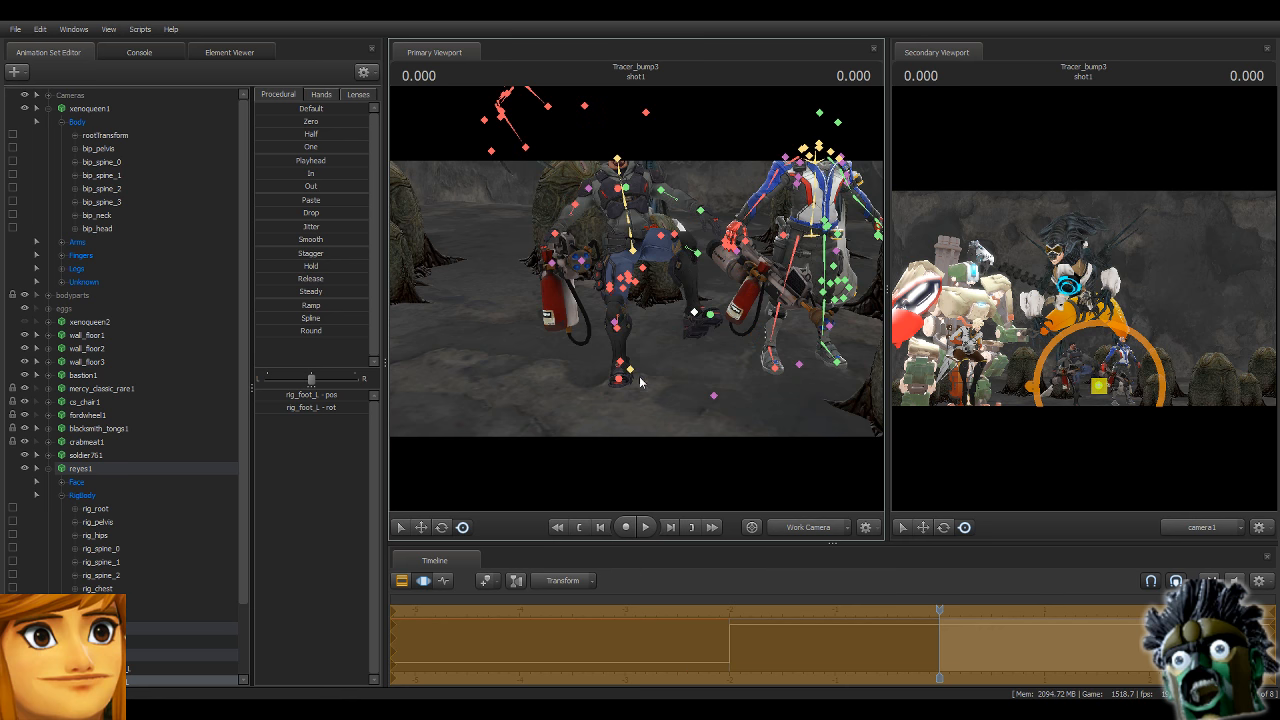
ctrl+click(622, 363)
drag(626, 366, 605, 319)
Adjust reyes1's rig_pelvis from a closer view and select rig_hips.
key(w)
click(628, 336)
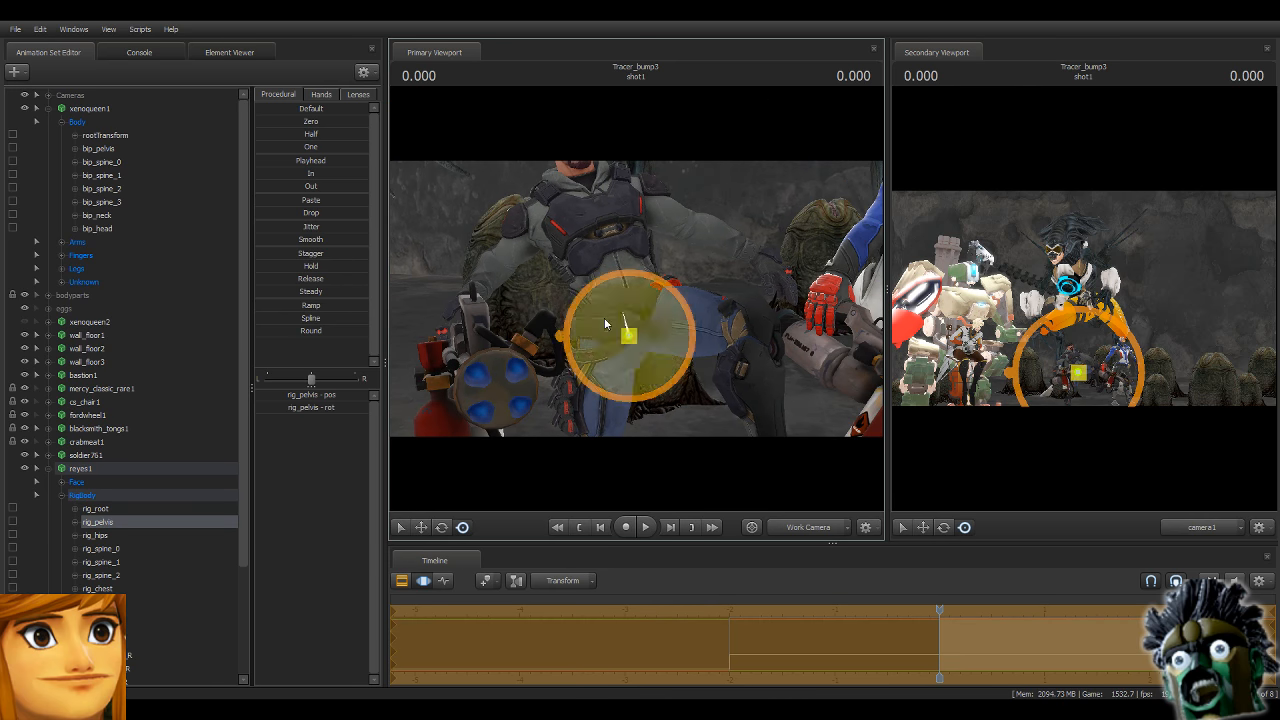
key(ctrl)
click(630, 339)
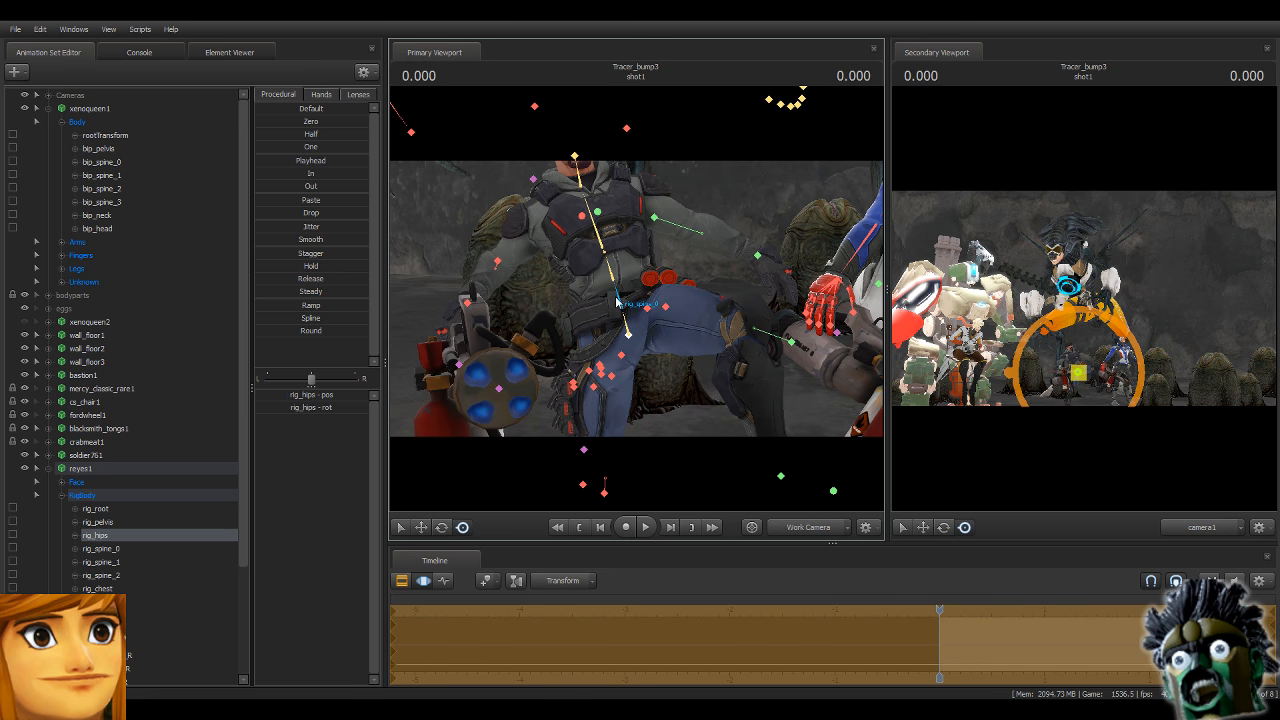
Rotate reyes1's rig_spine_0, rig_spine_1 and rig_spine_2 to lean and twist his torso.
click(621, 305)
click(441, 527)
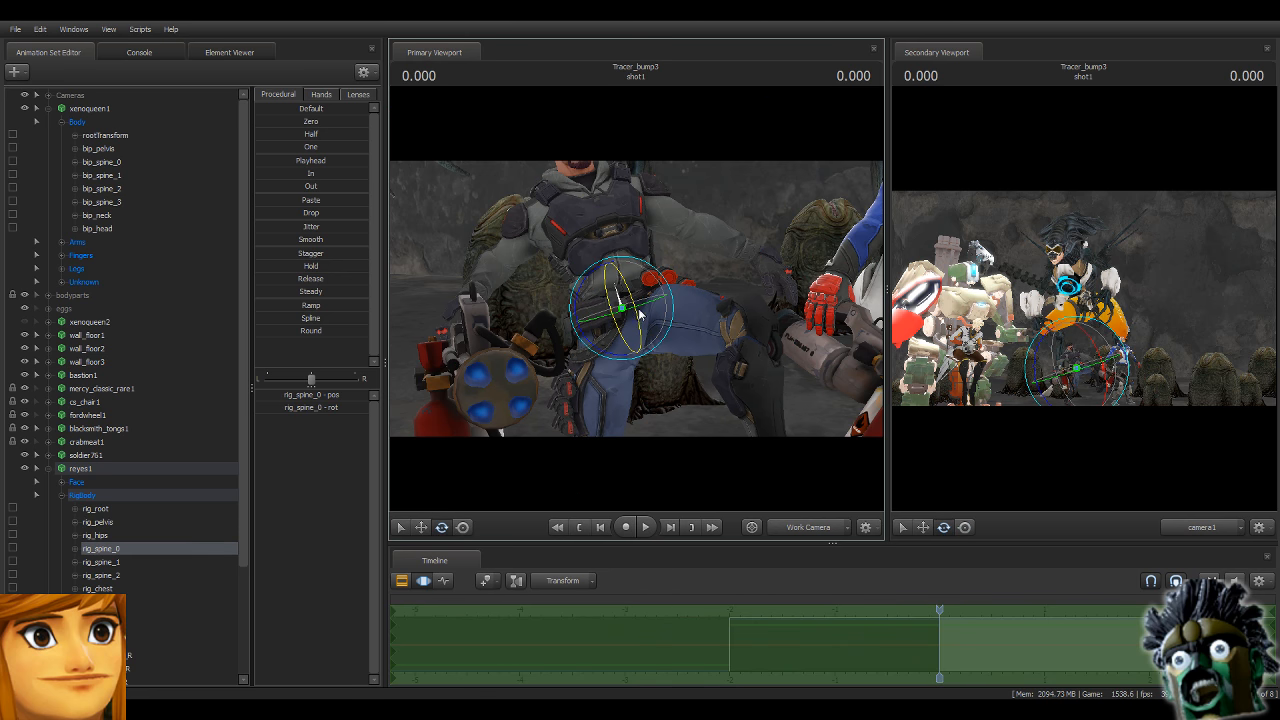
drag(637, 294, 660, 320)
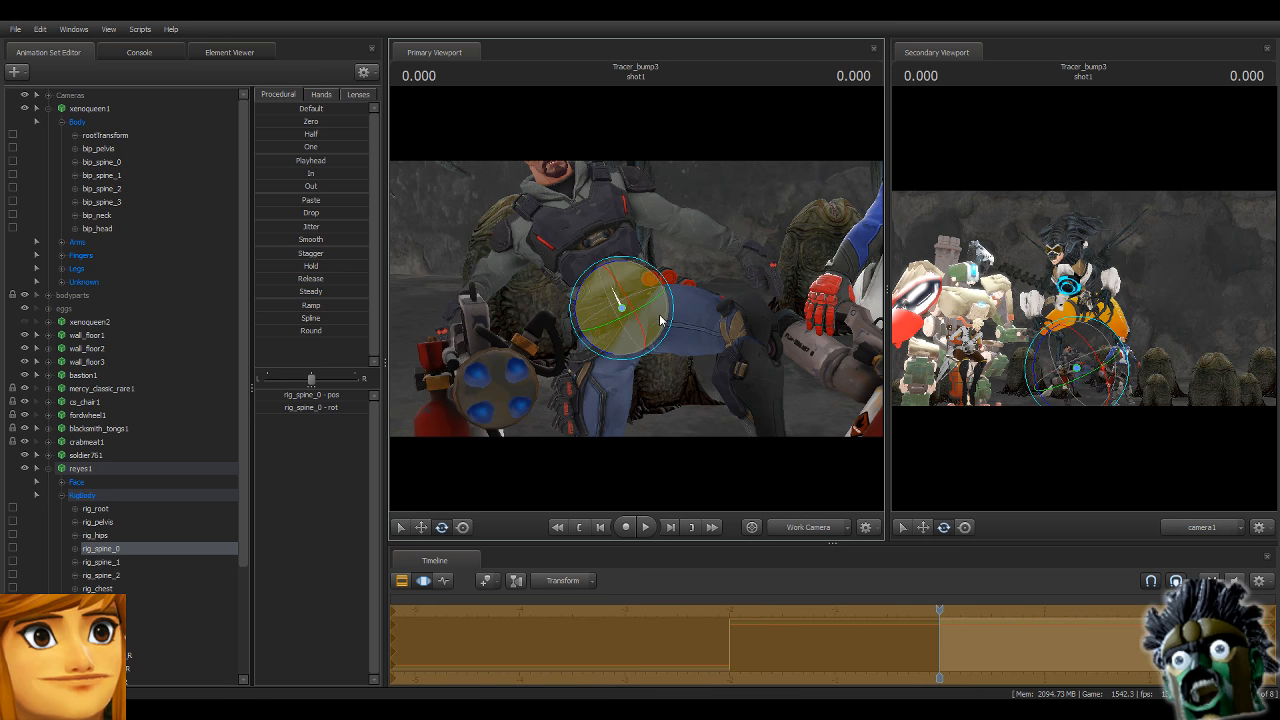
ctrl+click(612, 285)
drag(612, 285, 627, 262)
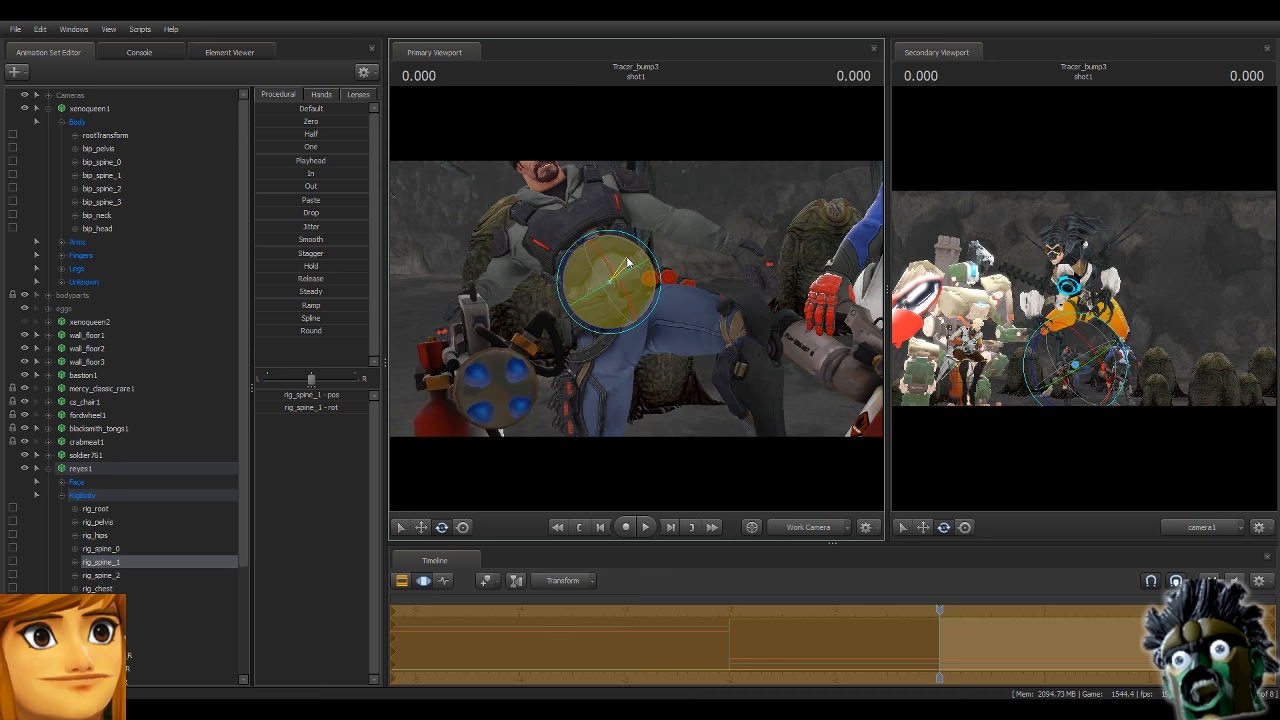
ctrl+click(596, 258)
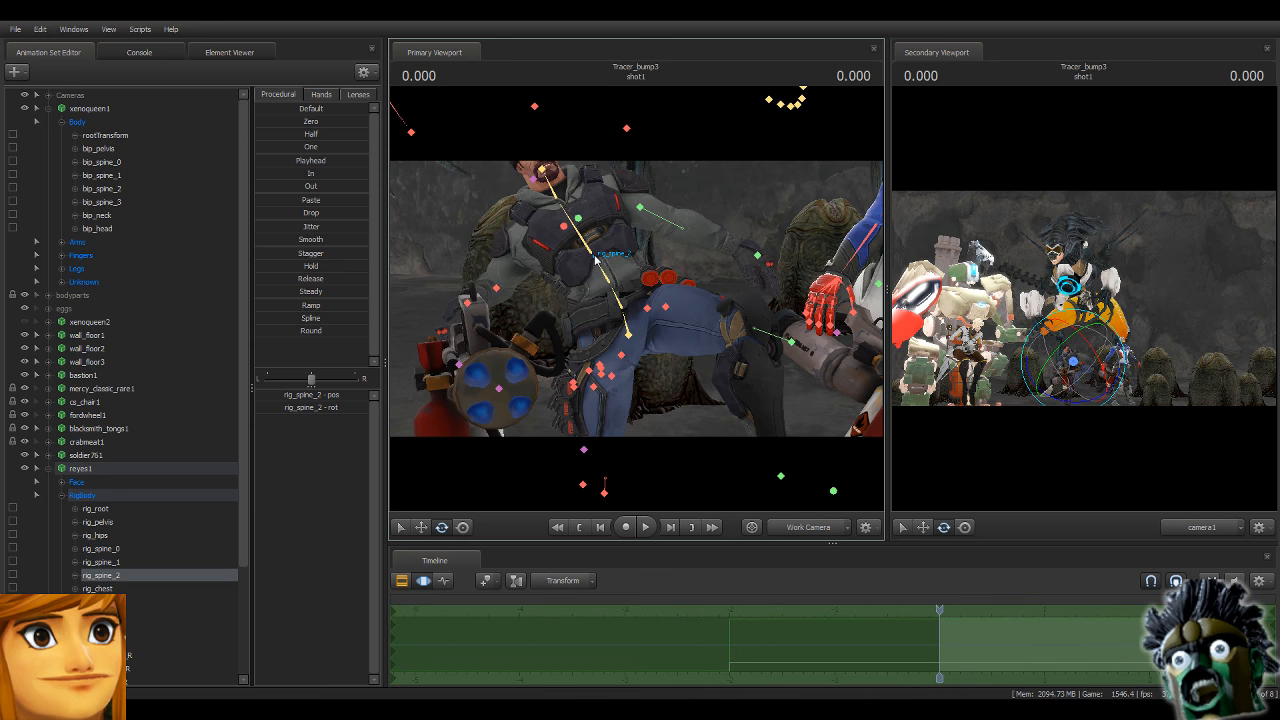
drag(595, 258, 588, 222)
Rotate reyes1's rig_head so his face turns forward.
ctrl+click(588, 246)
ctrl+click(605, 222)
ctrl+click(601, 220)
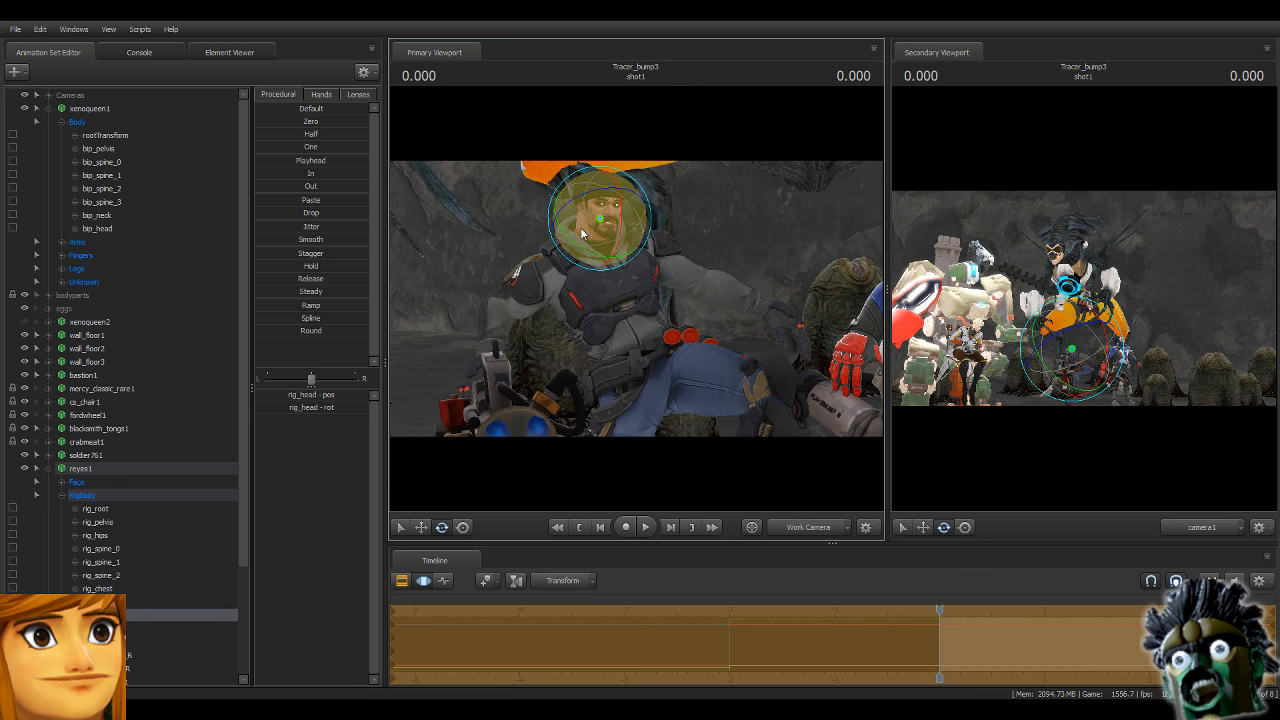
Move reyes1's rig_hand_L in toward his torso.
ctrl+click(780, 315)
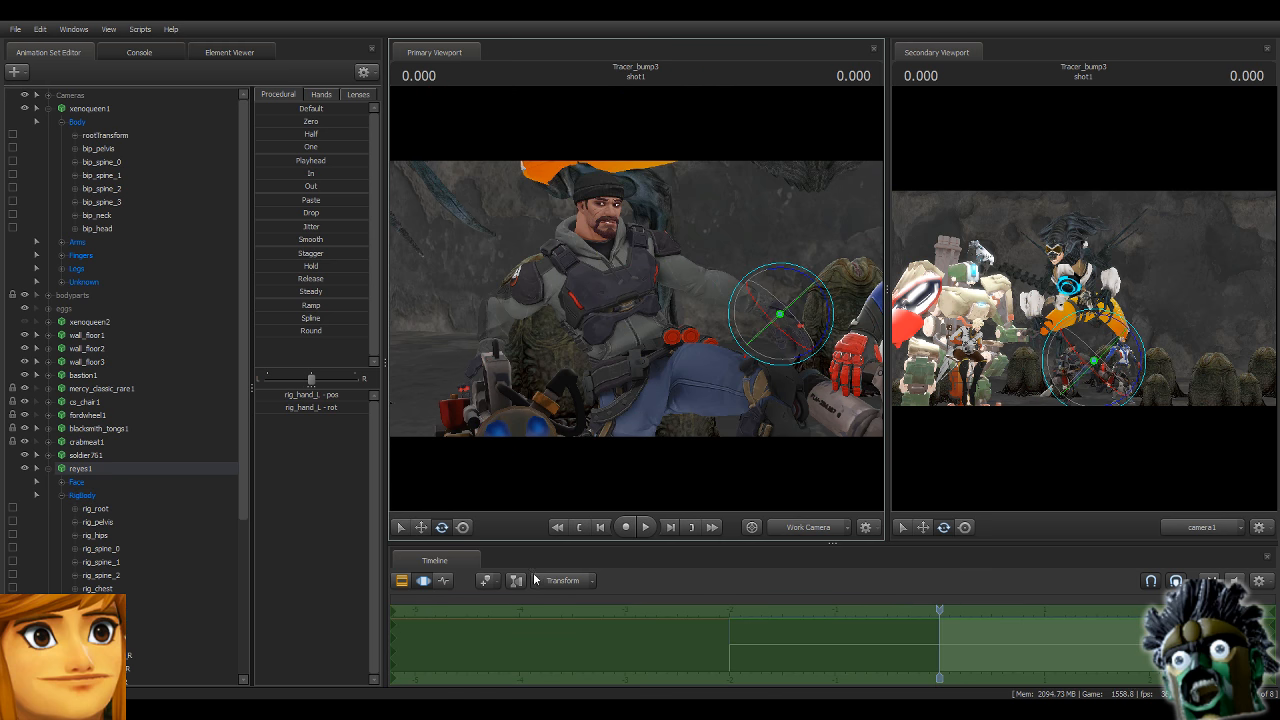
click(463, 527)
drag(781, 314, 702, 321)
key(ctrl)
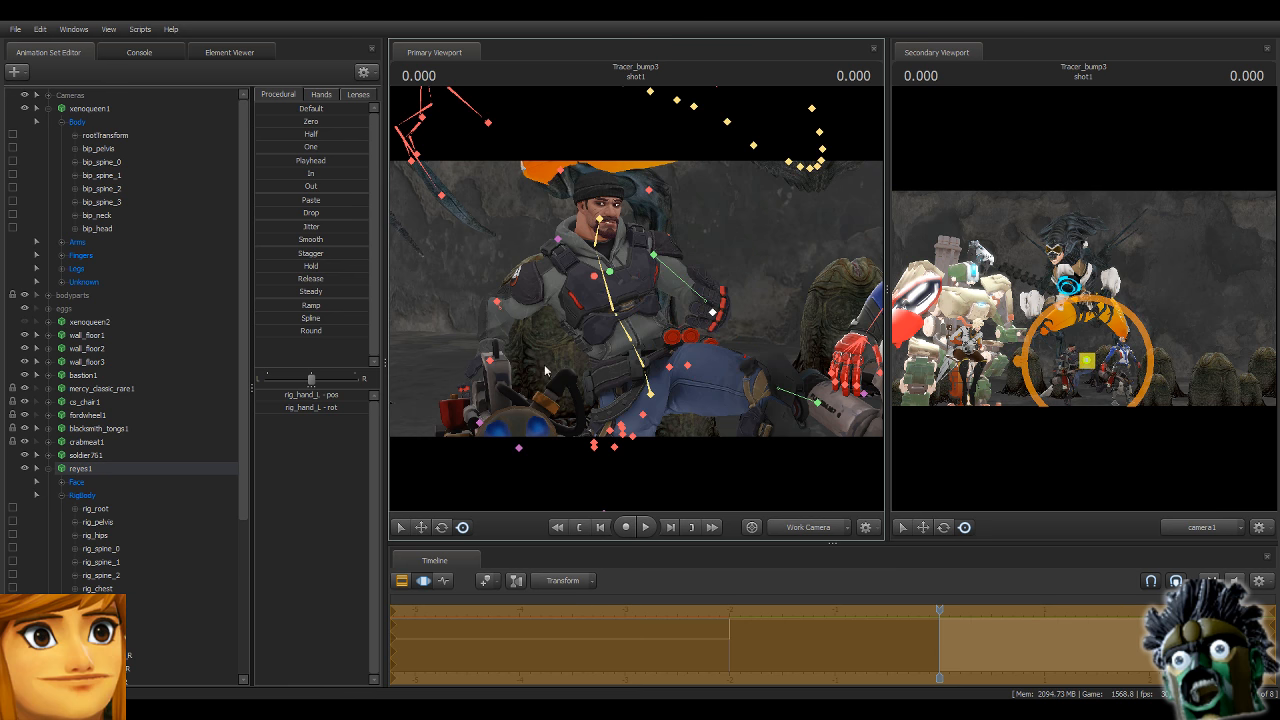
Move reyes1's rig_hand_R toward the body of the flamethrower.
drag(528, 437, 722, 318)
ctrl+click(531, 342)
drag(606, 380, 657, 295)
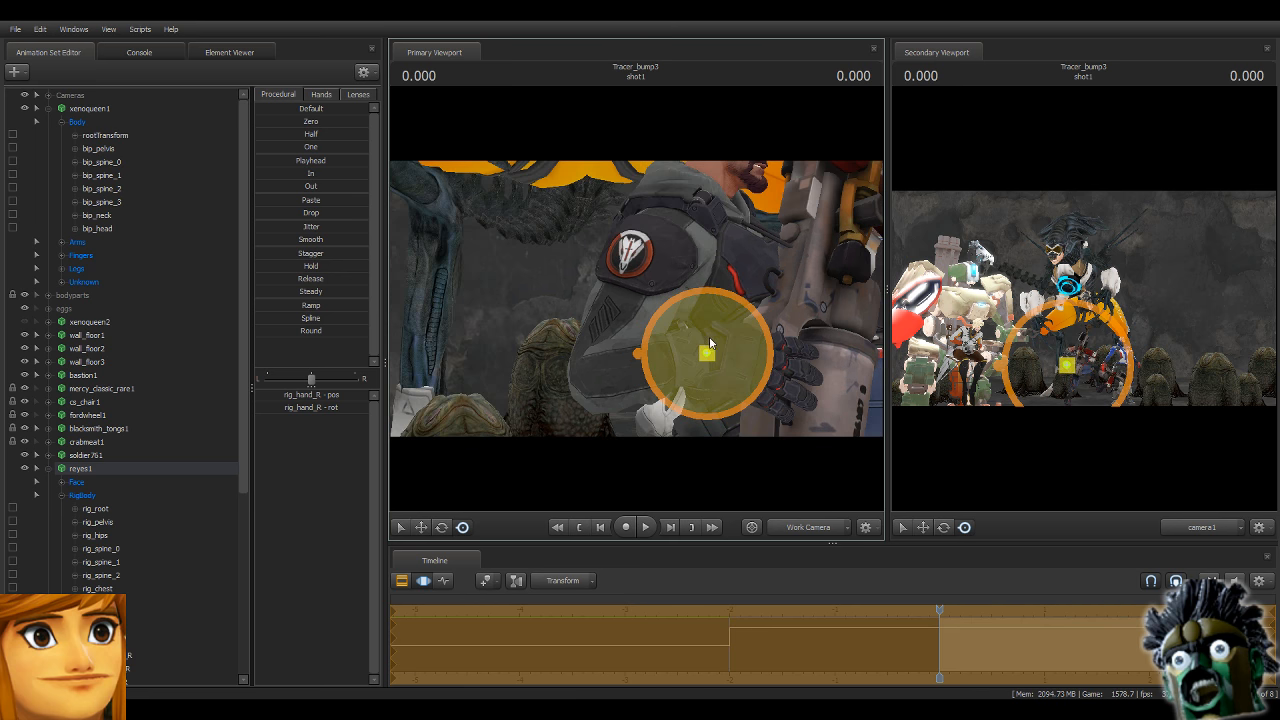
drag(709, 336, 634, 241)
Adjust reyes1's rig_collar_R and refine rig_hand_R so the right hand rests on the flamethrower's barrel.
key(ctrl)
click(507, 290)
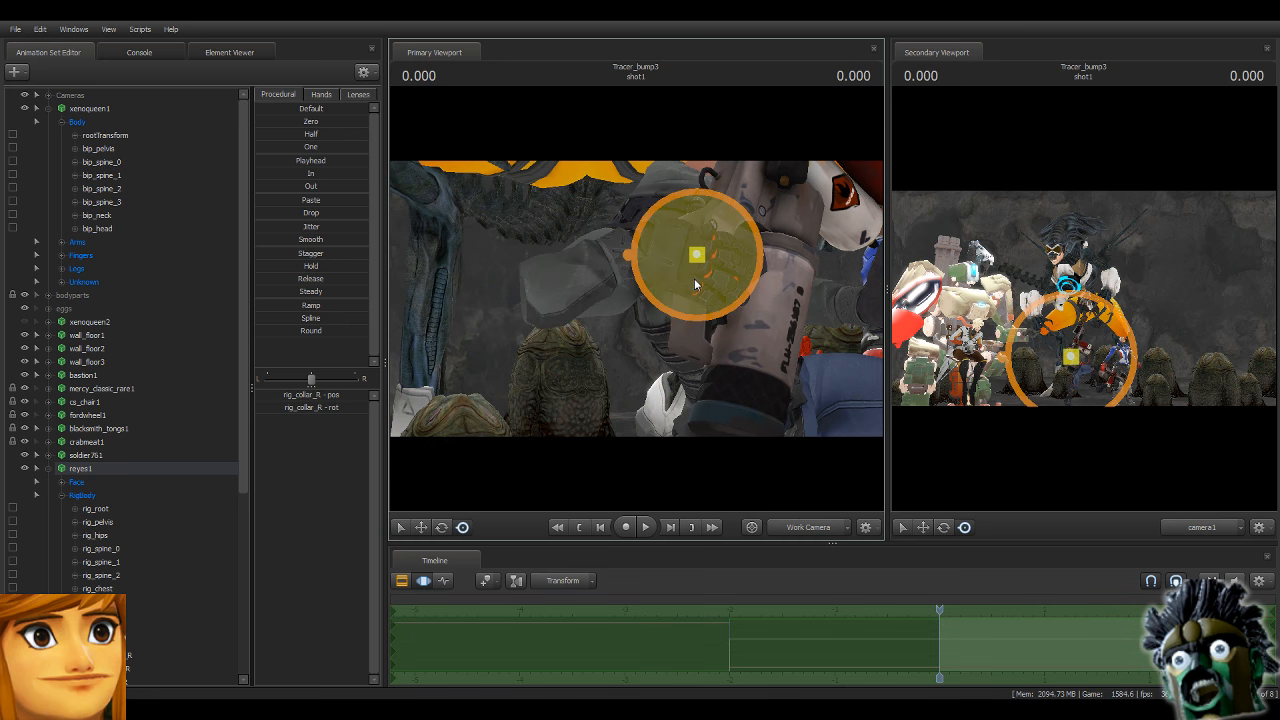
drag(694, 280, 643, 295)
ctrl+click(648, 262)
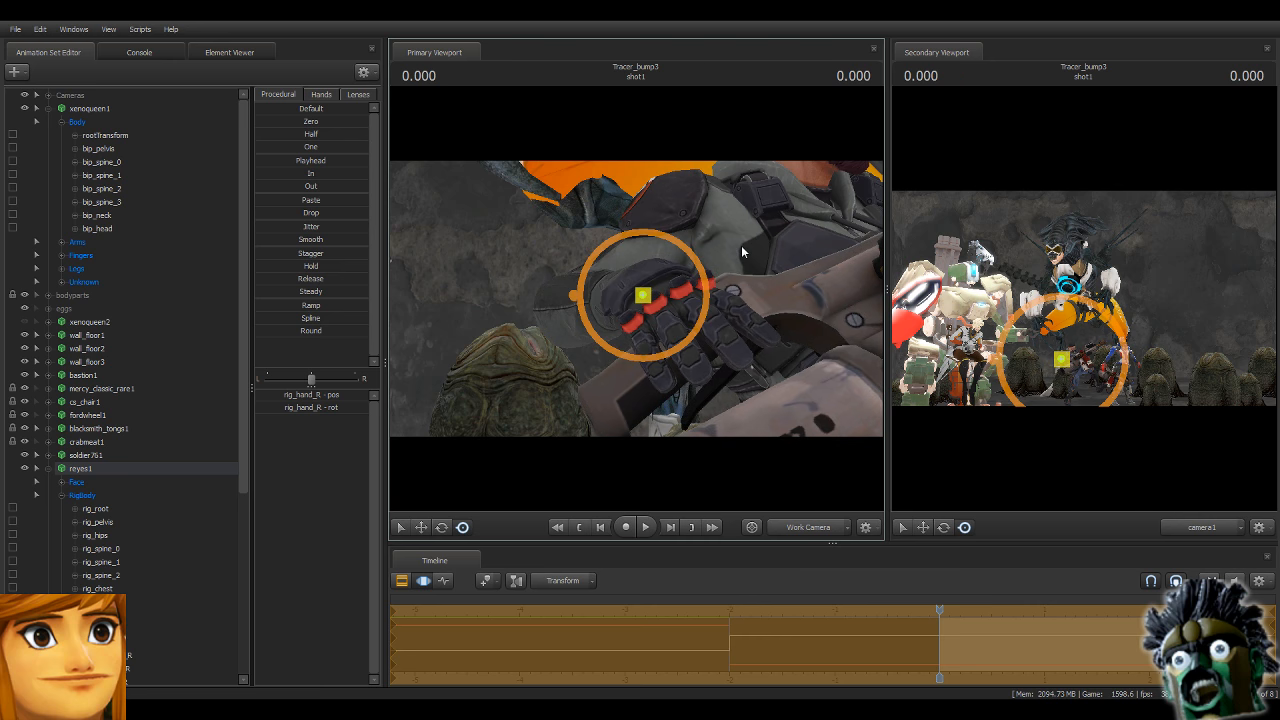
drag(742, 250, 851, 239)
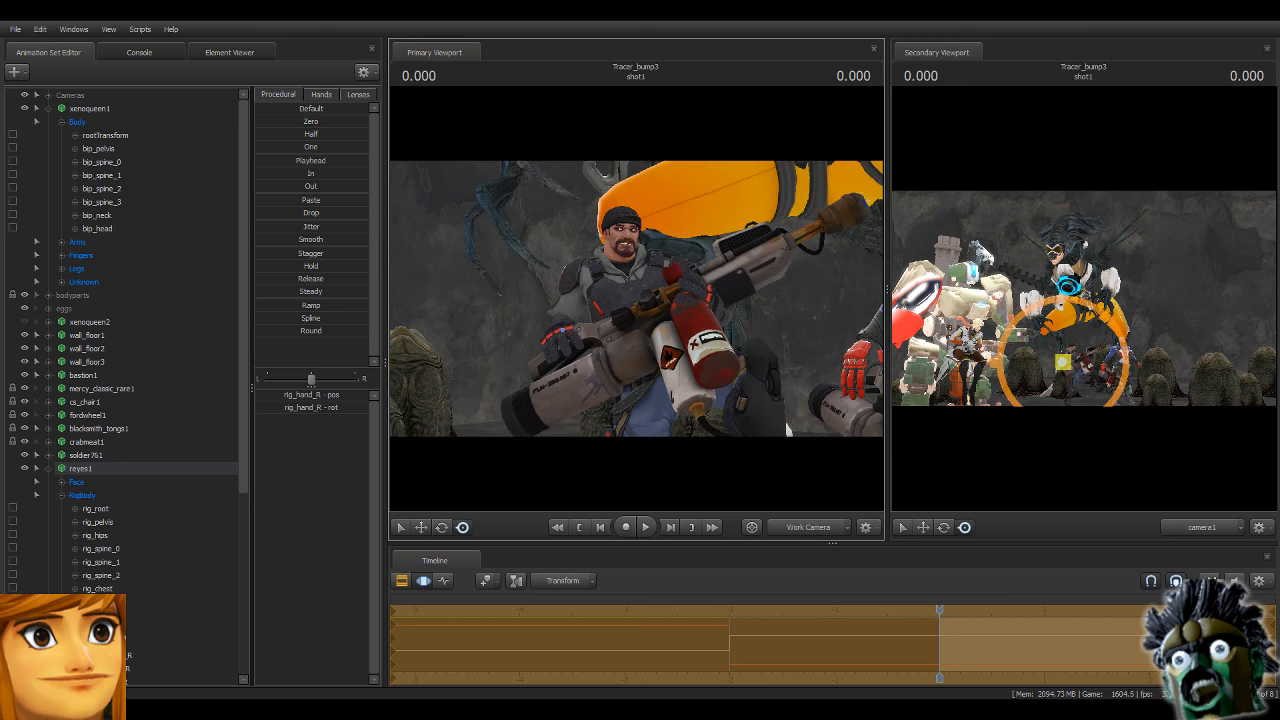
drag(562, 338, 554, 381)
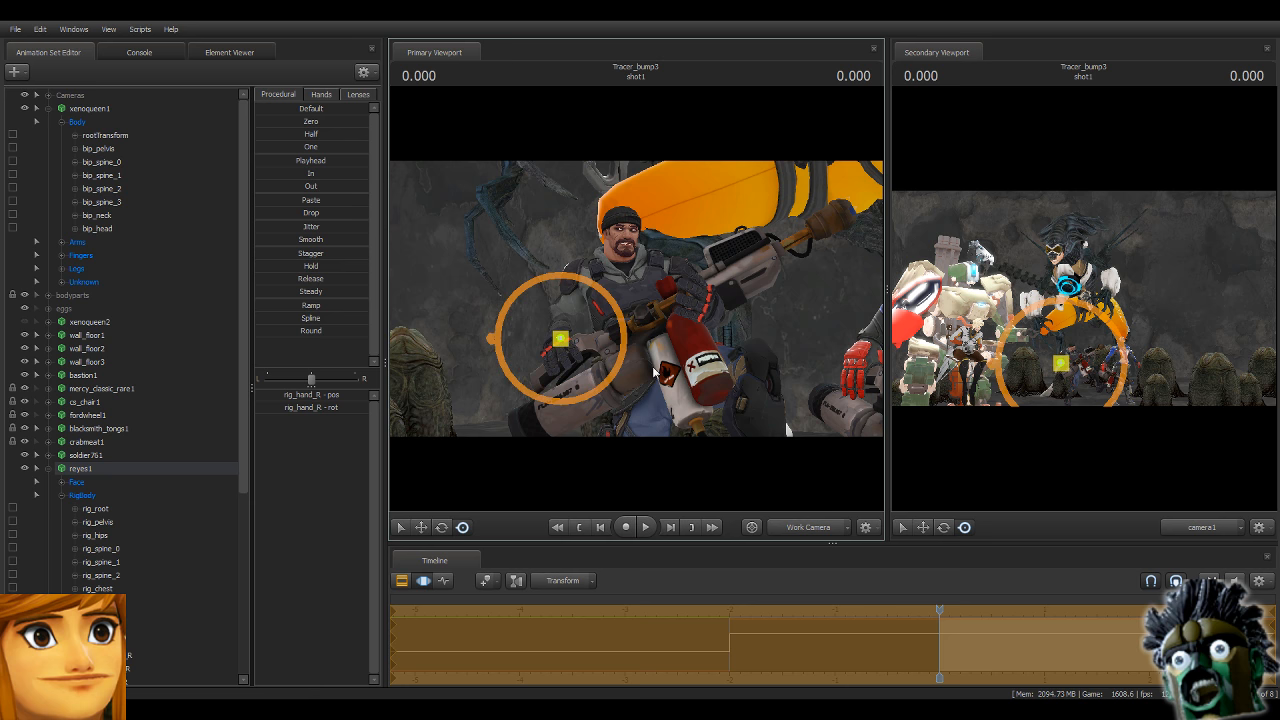
Position reyes1's rig_hand_L against the flamethrower and rotate rig_collar_L to settle the left shoulder.
ctrl+drag(692, 298, 726, 305)
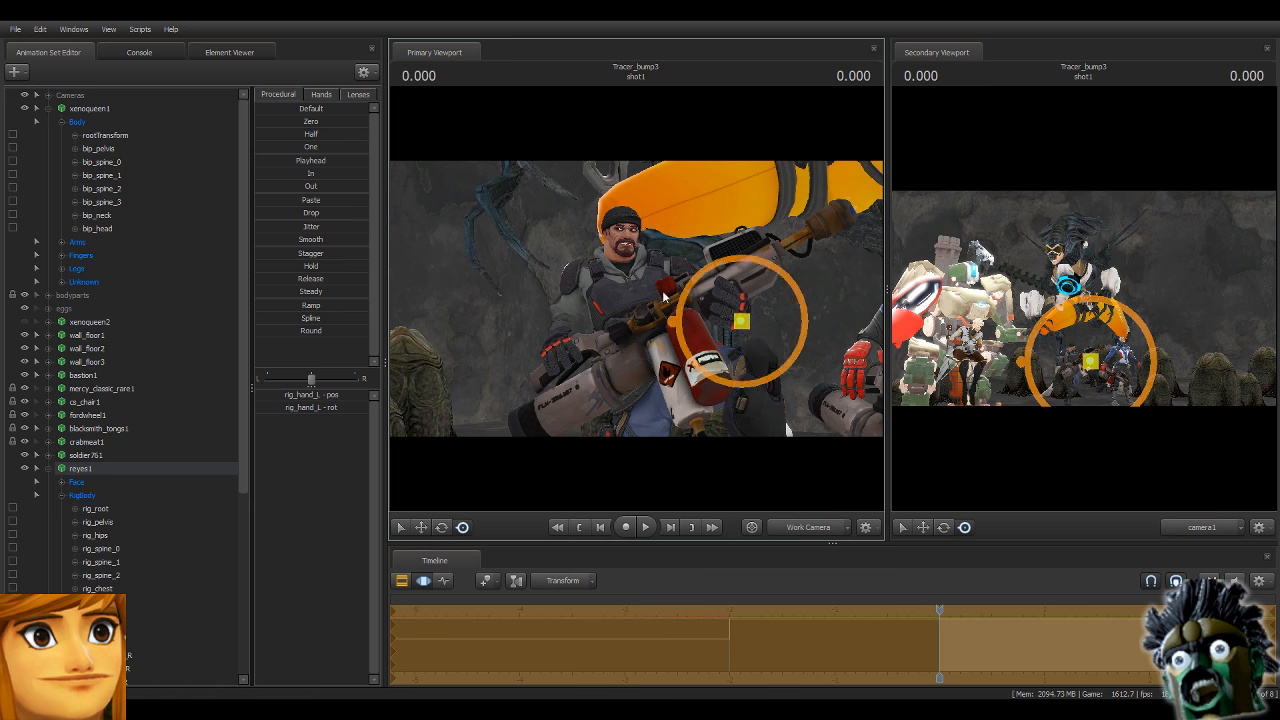
drag(731, 349, 705, 342)
mouse_move(636, 298)
mouse_down()
mouse_move(650, 305)
mouse_move(643, 290)
mouse_up()
ctrl+click(626, 313)
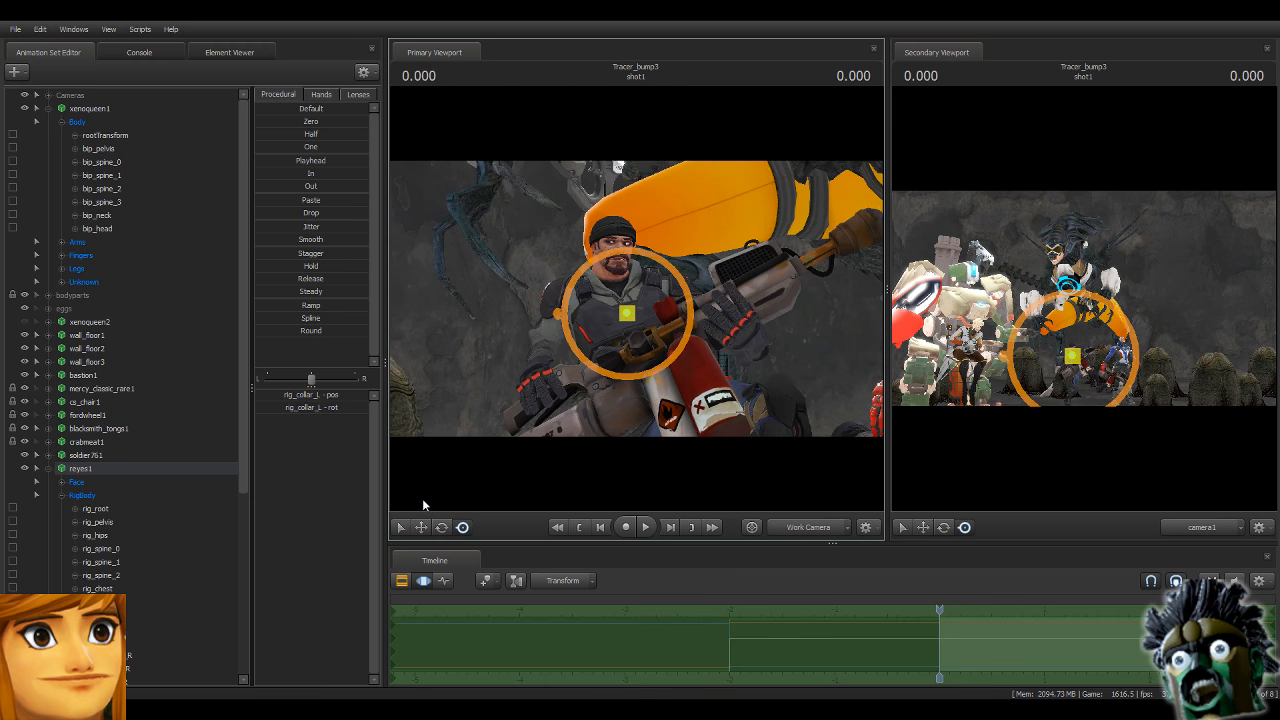
key(e)
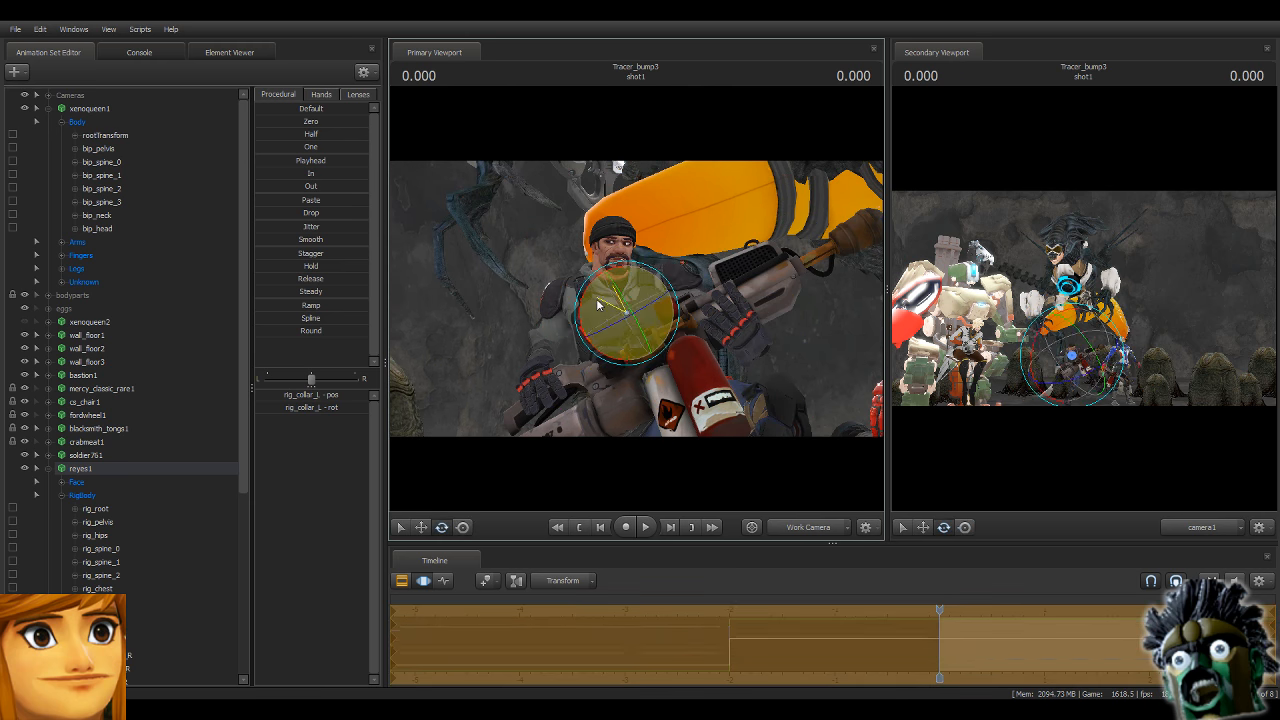
drag(656, 308, 652, 303)
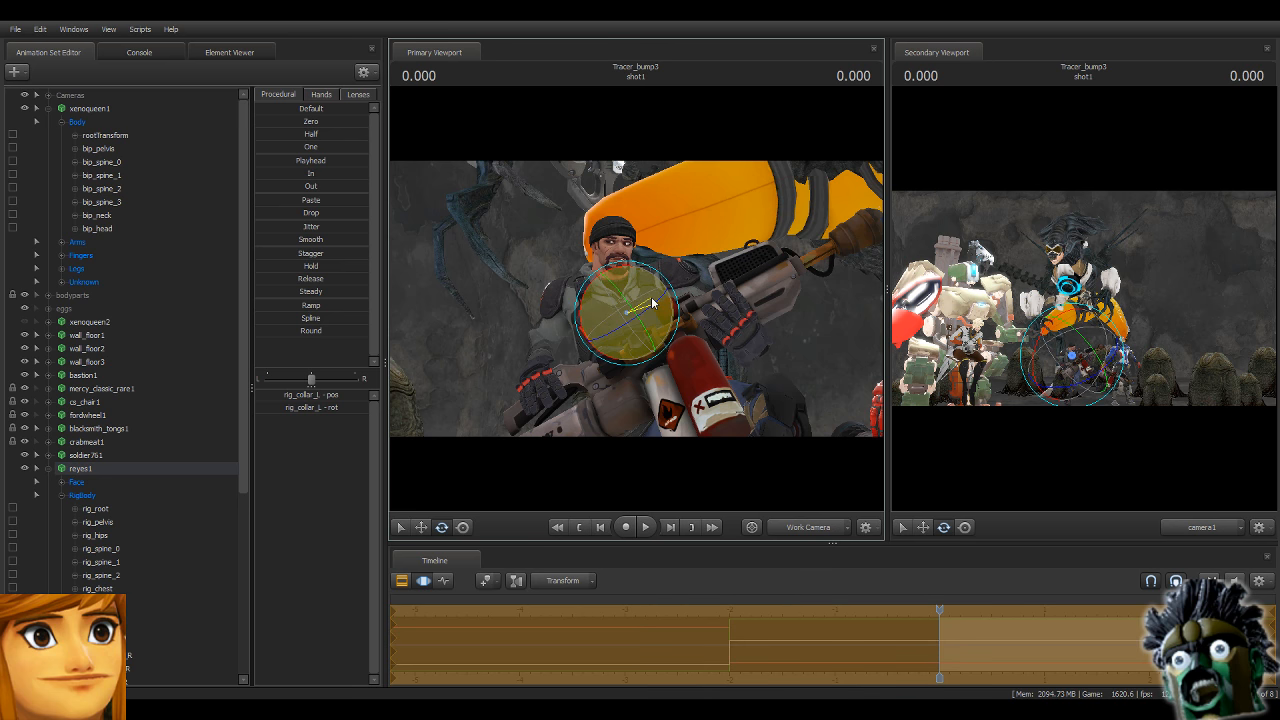
Rotate reyes1's rig_head slightly to refine where he is facing.
click(603, 260)
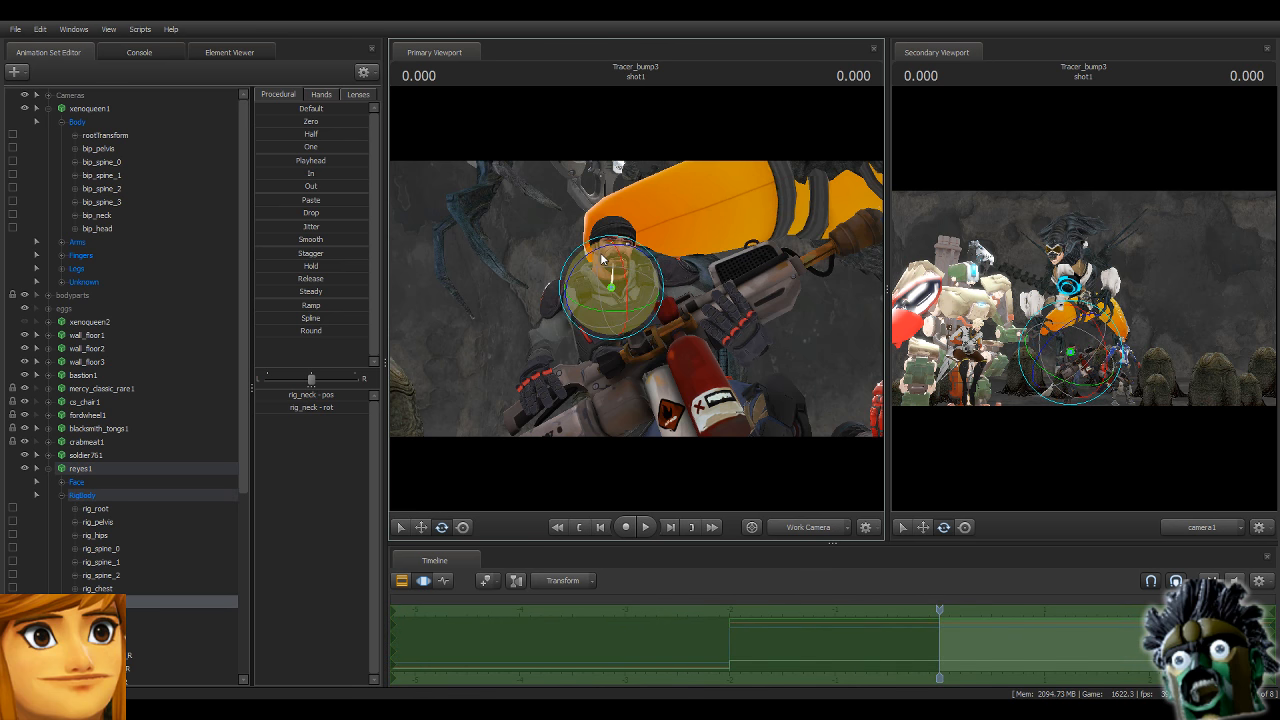
click(613, 261)
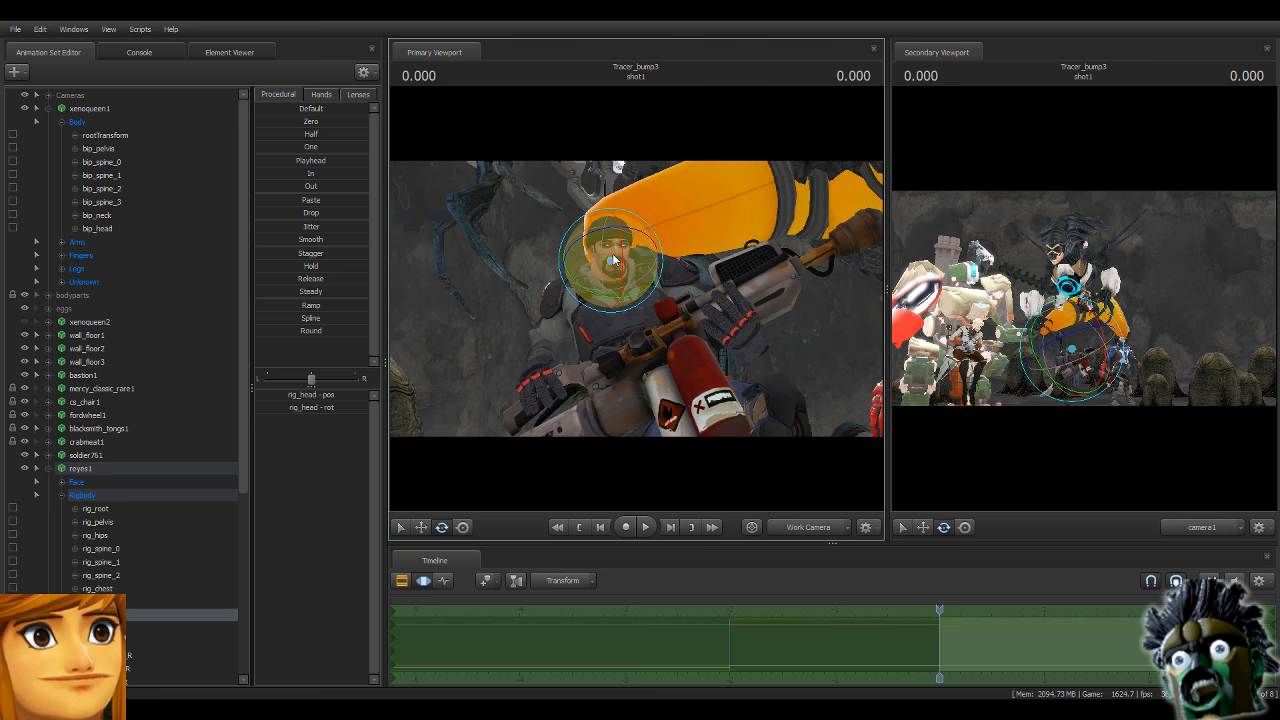
drag(603, 264, 610, 259)
Show reyes1's hidden Unknown control group in the animation set and expand it to access the facial bones.
drag(712, 308, 762, 428)
drag(636, 298, 473, 324)
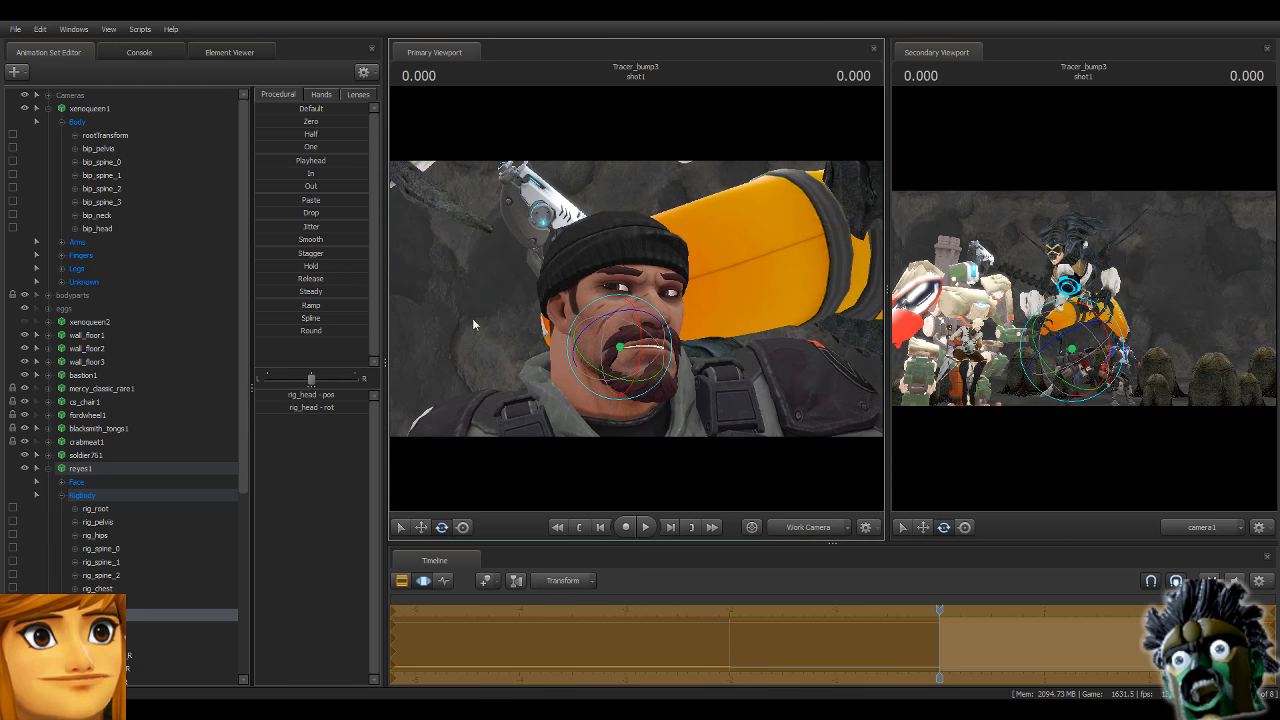
click(150, 482)
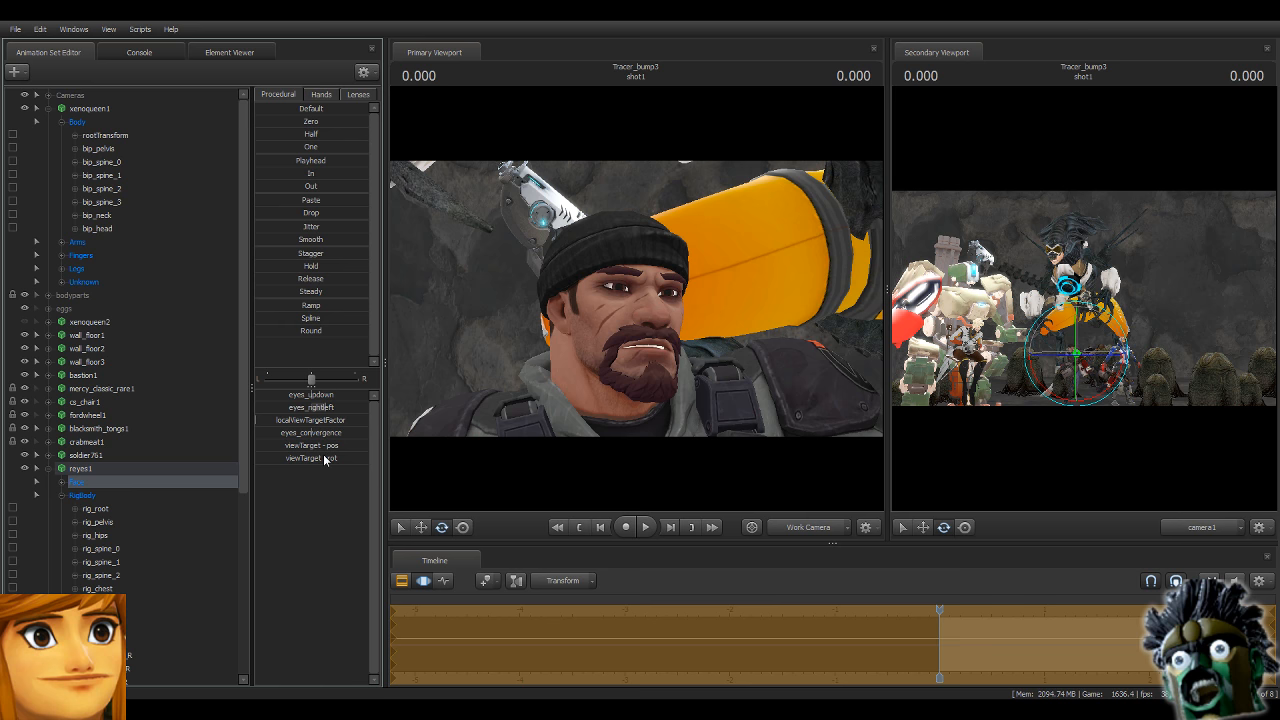
scroll(118, 527, down, 7)
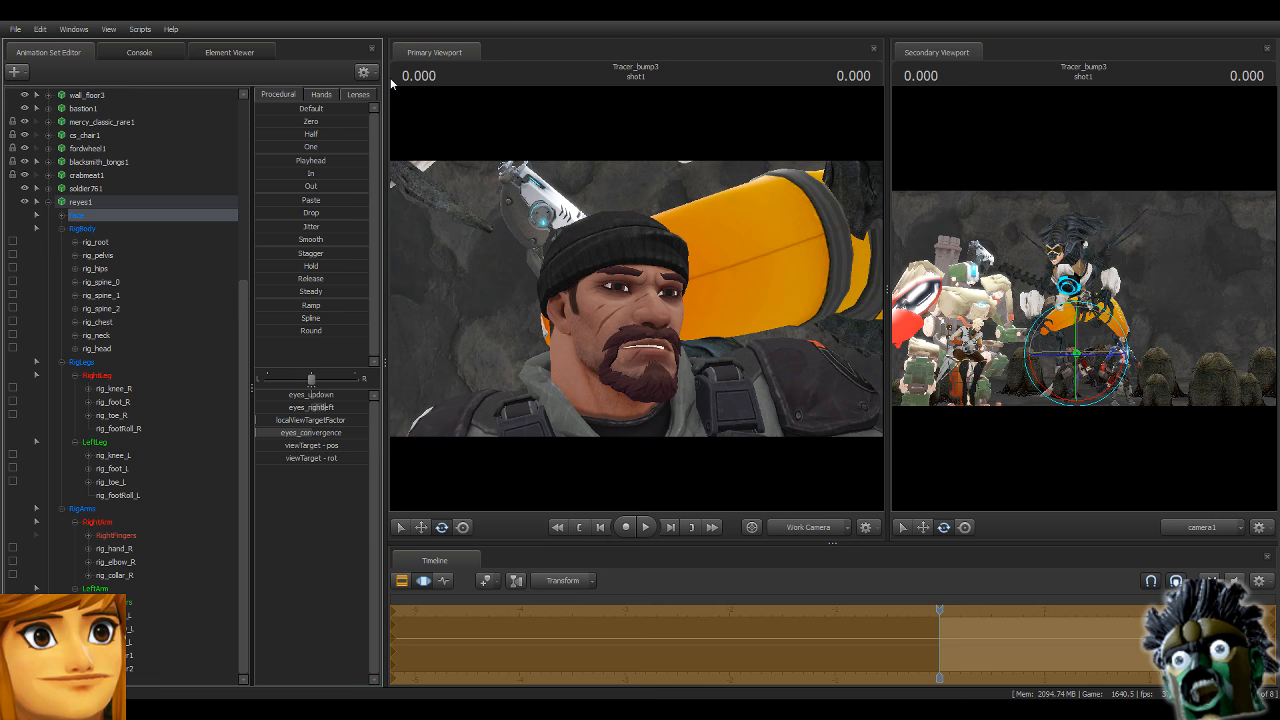
click(97, 265)
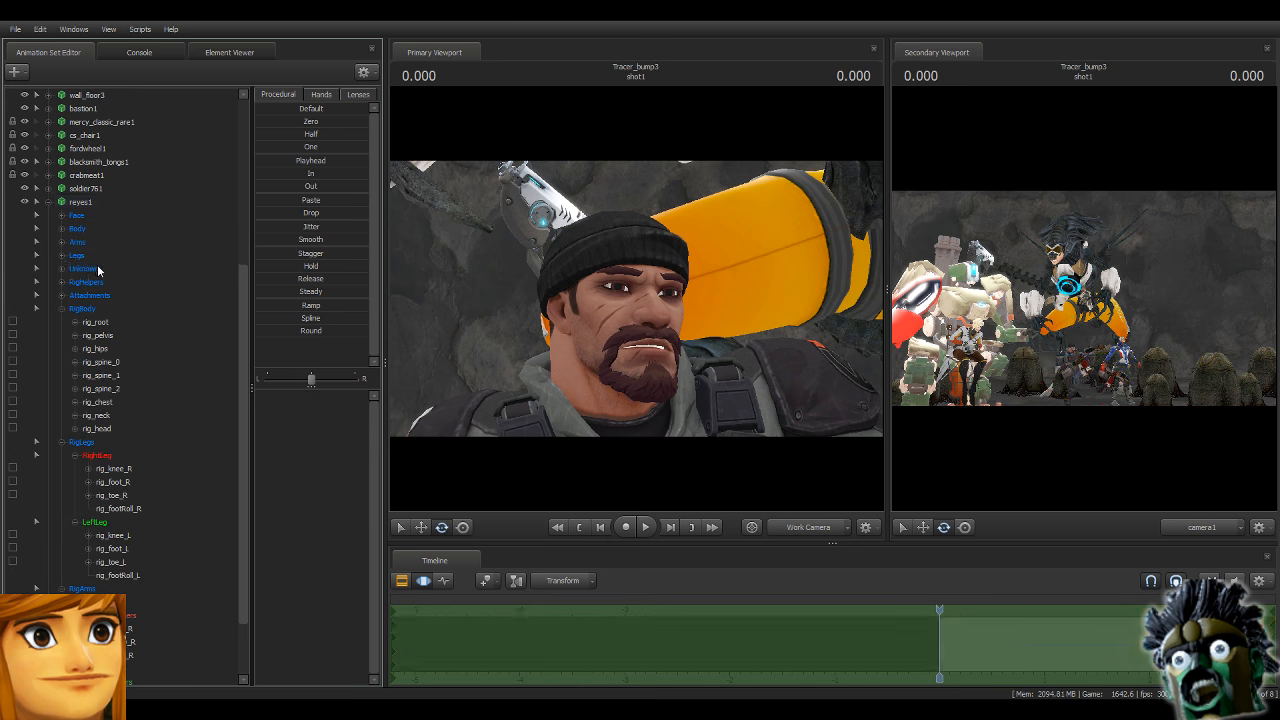
key(Escape)
click(84, 229)
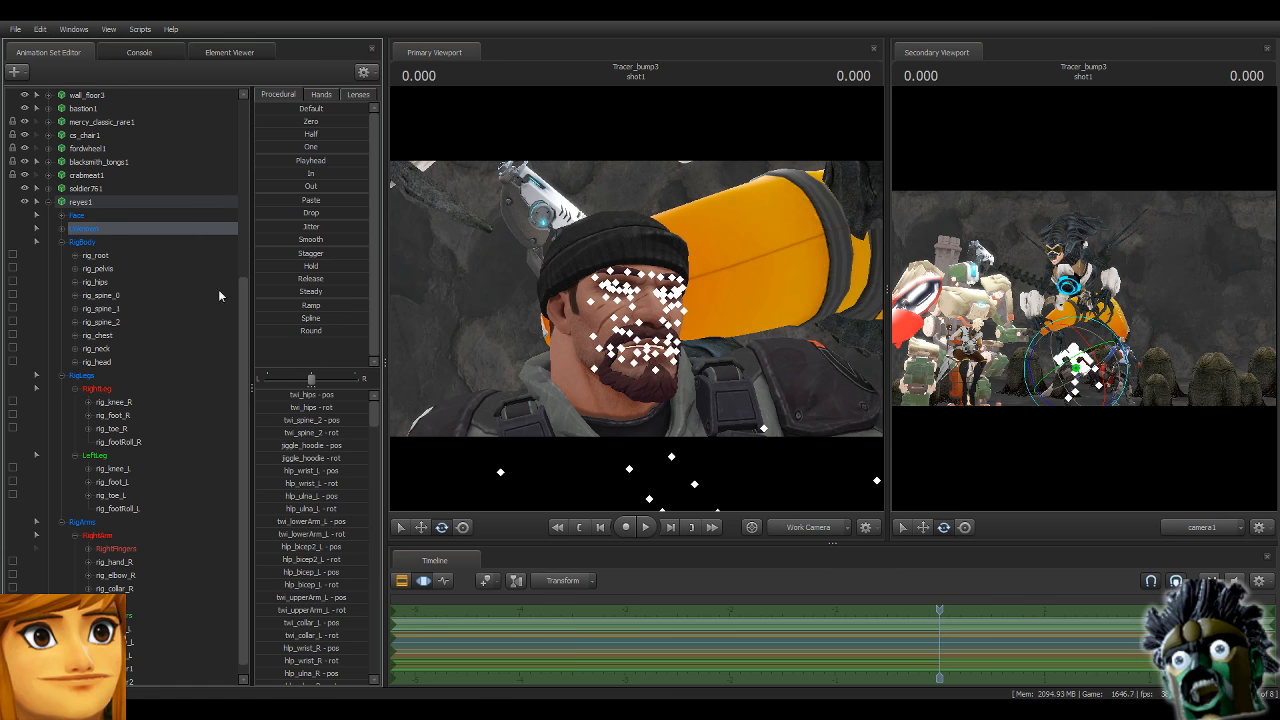
click(62, 229)
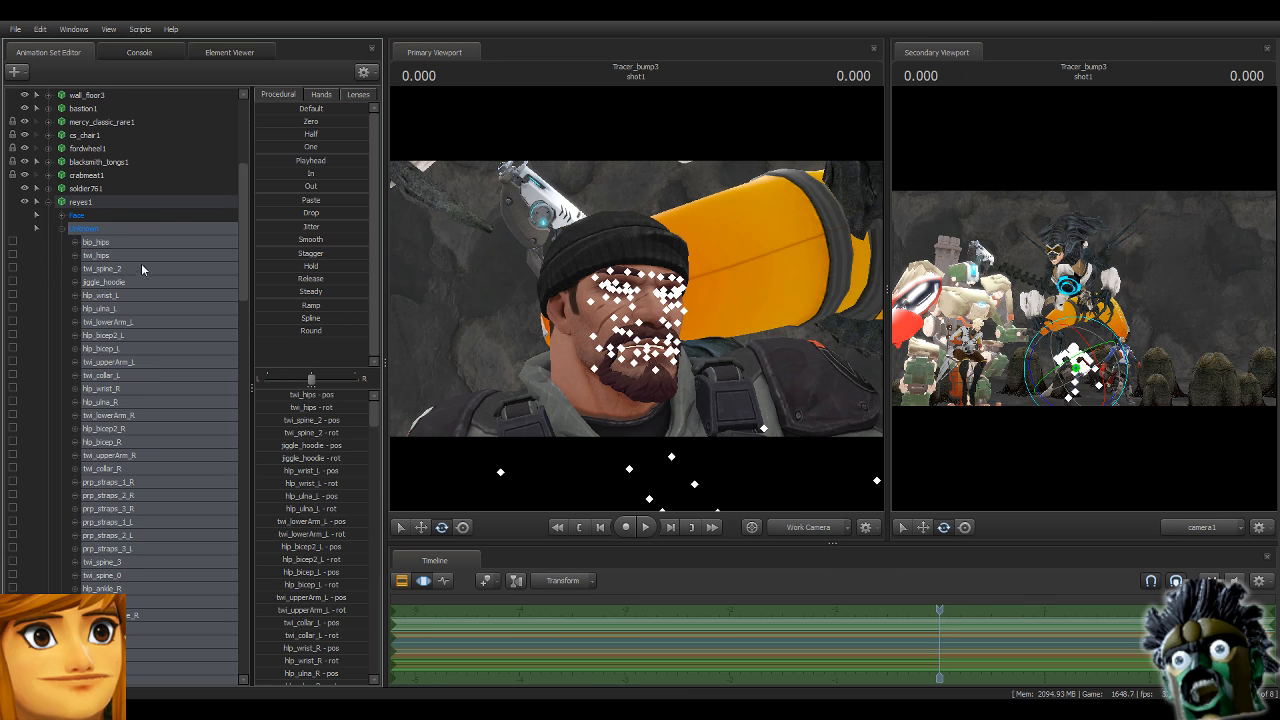
Look through the bones in reyes1's Unknown group and examine the facial bones up close on his head.
scroll(170, 320, down, 15)
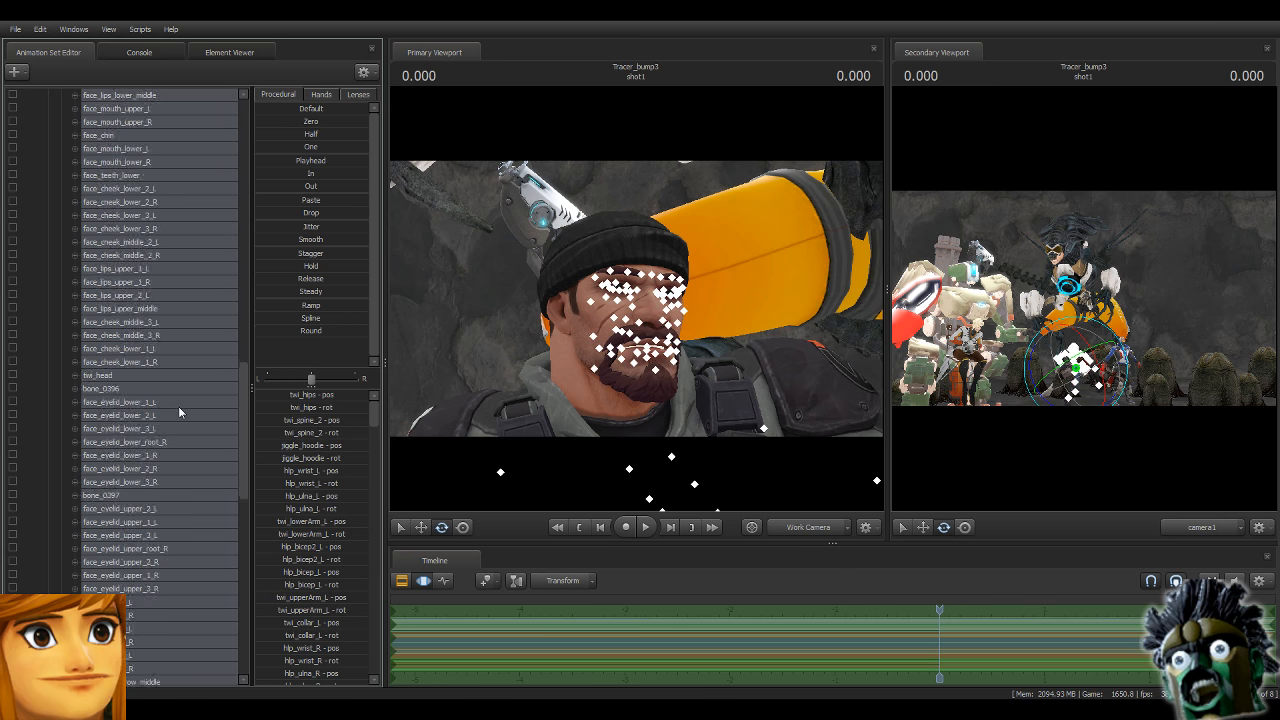
scroll(178, 405, down, 10)
scroll(182, 396, up, 18)
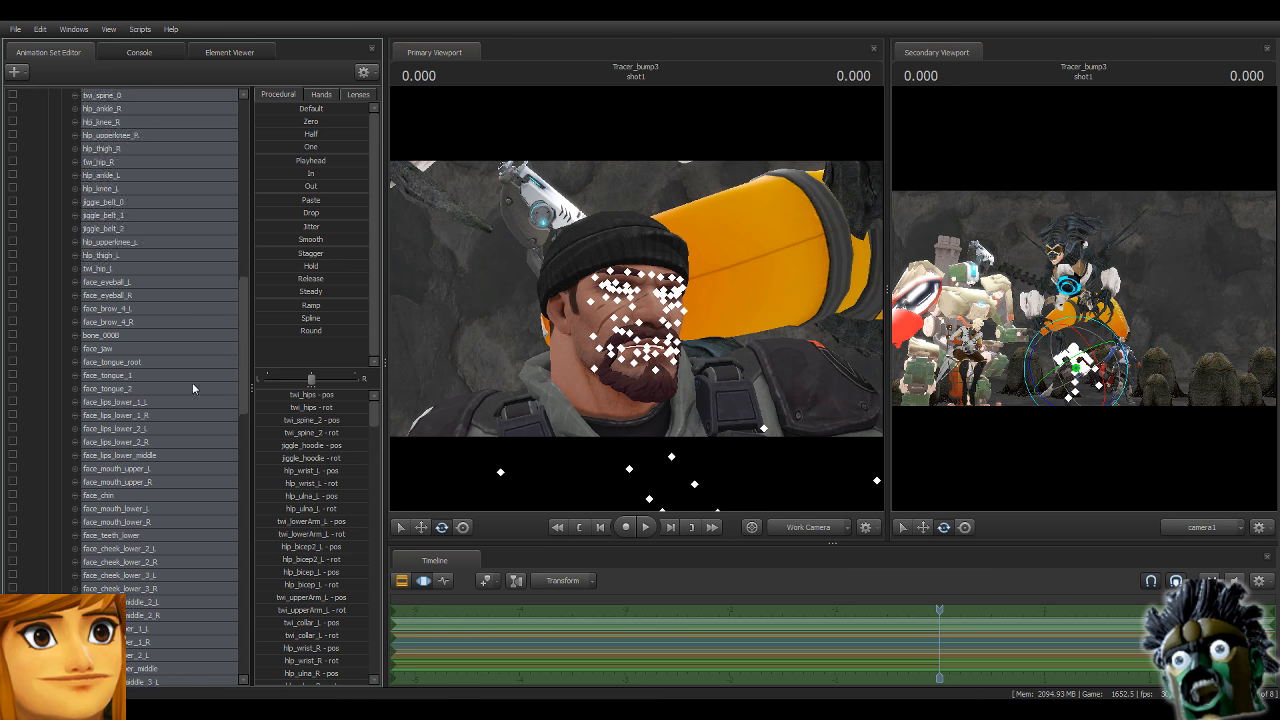
scroll(191, 385, up, 12)
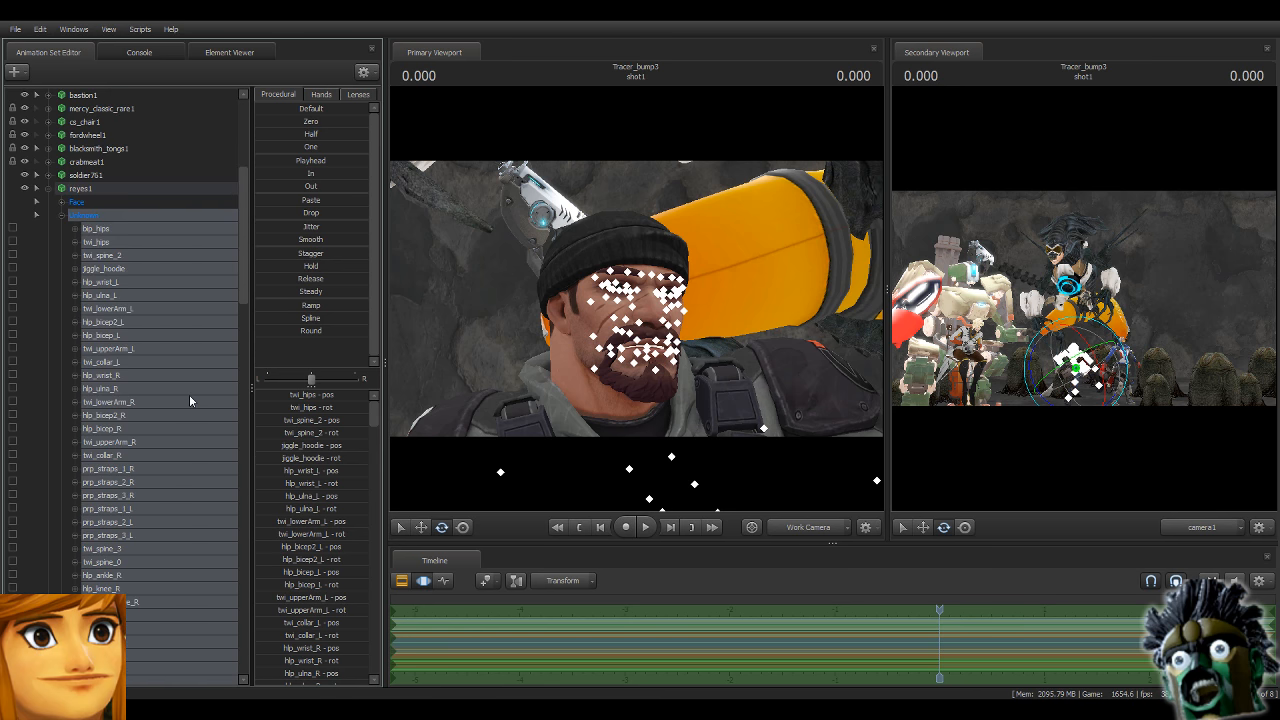
scroll(190, 396, down, 1)
key(w)
drag(762, 346, 758, 372)
key(s)
key(ctrl)
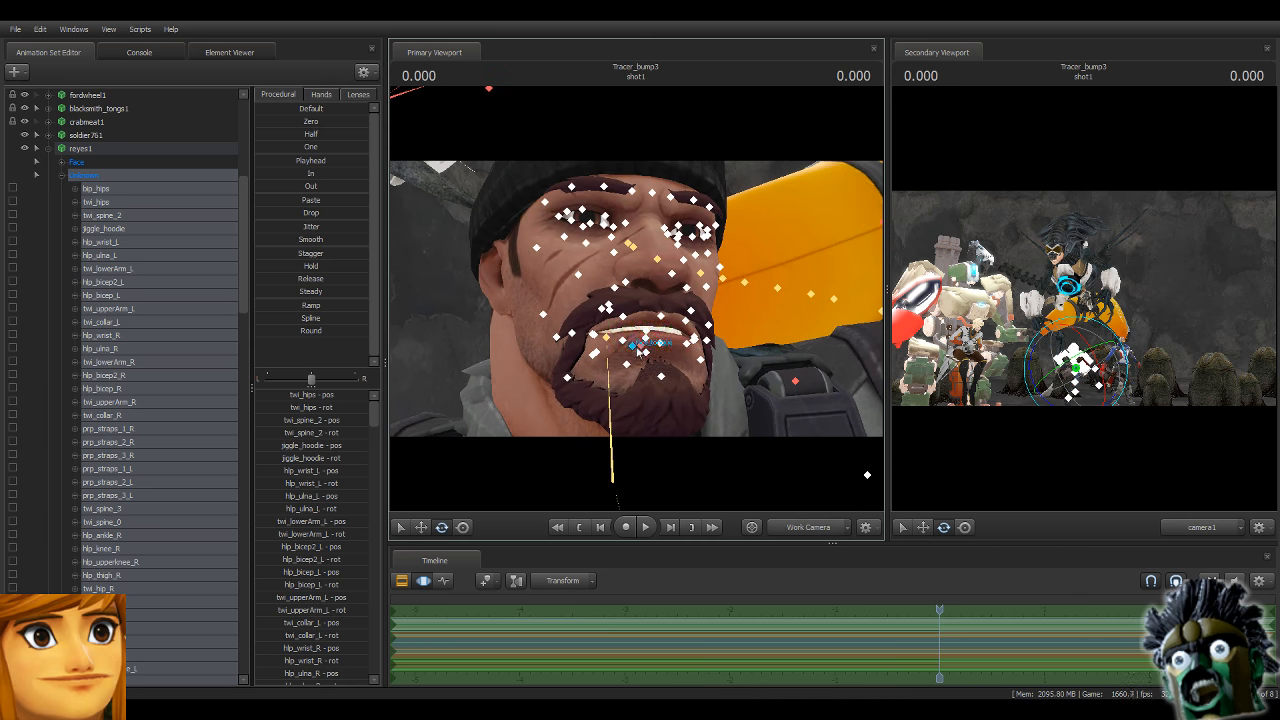
ctrl+click(640, 347)
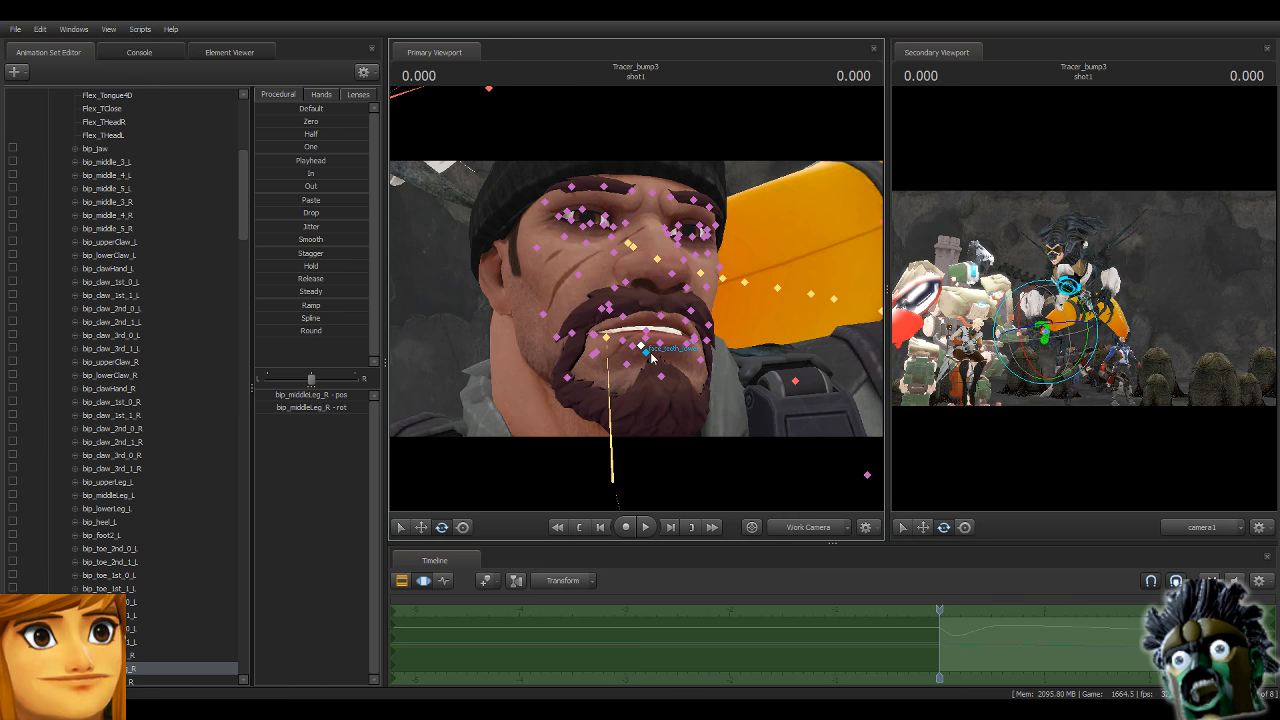
ctrl+click(634, 368)
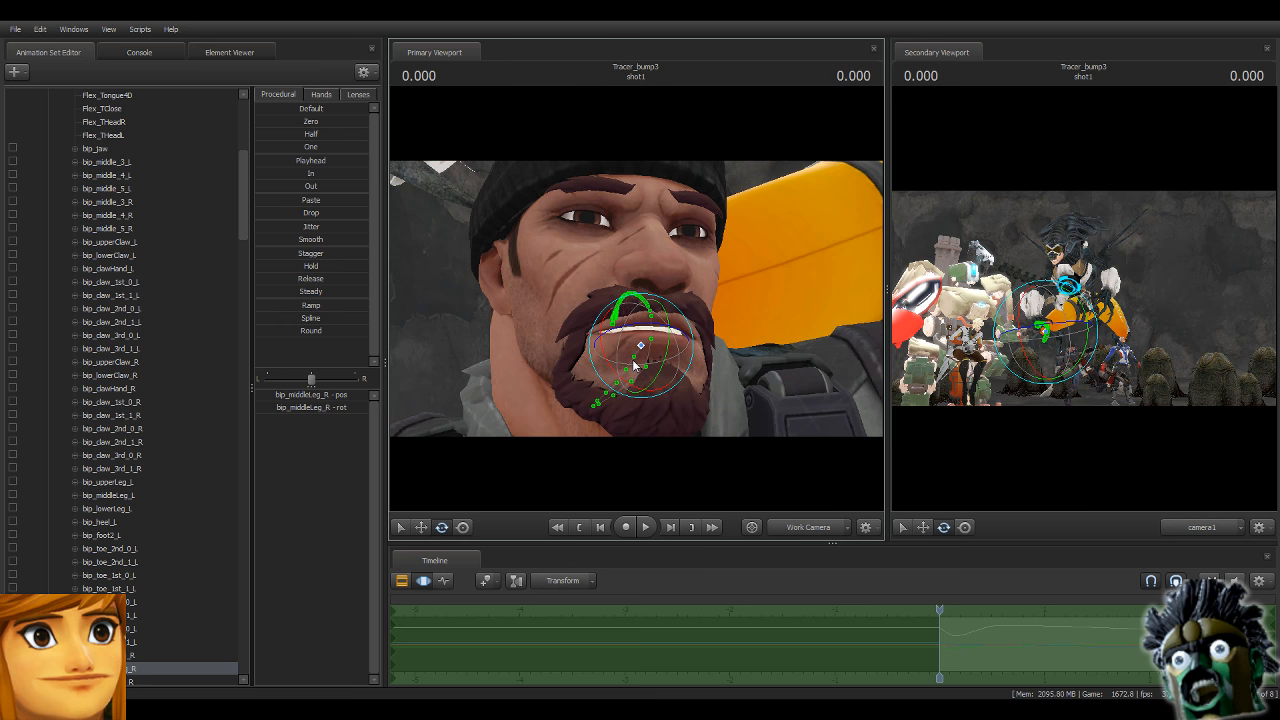
key(ctrl)
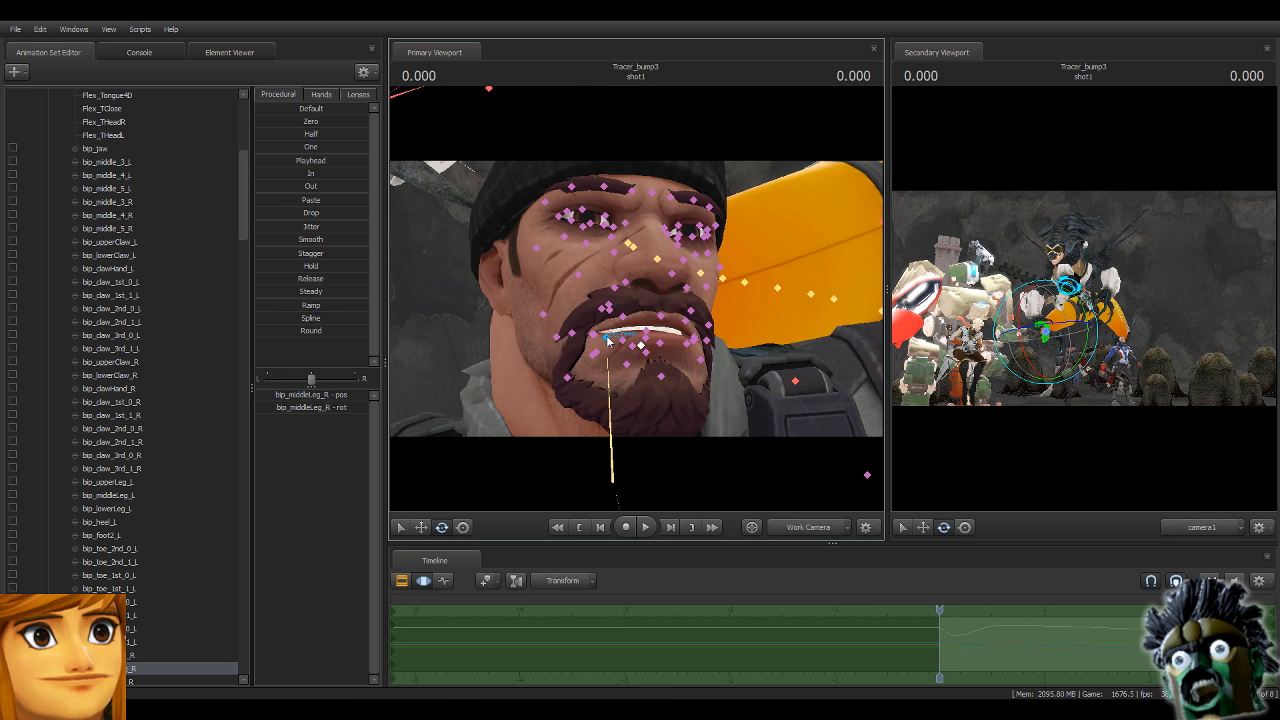
alt+drag(607, 341, 636, 297)
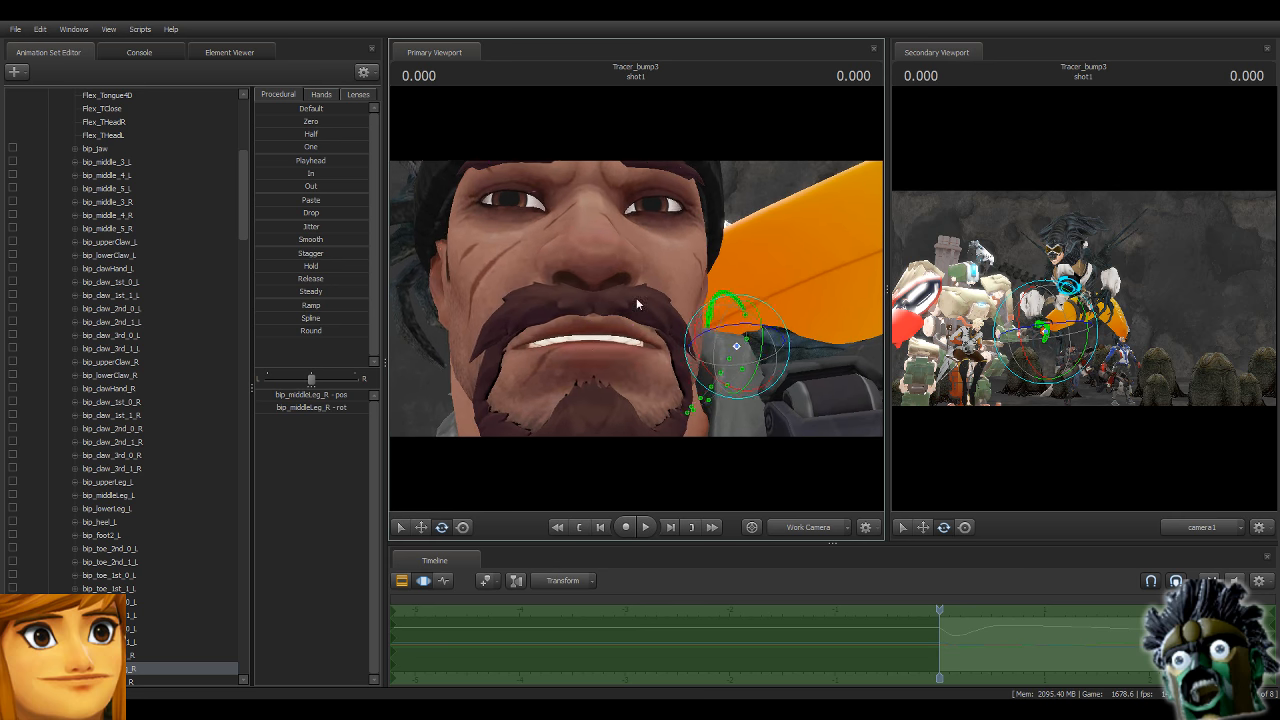
key(ctrl)
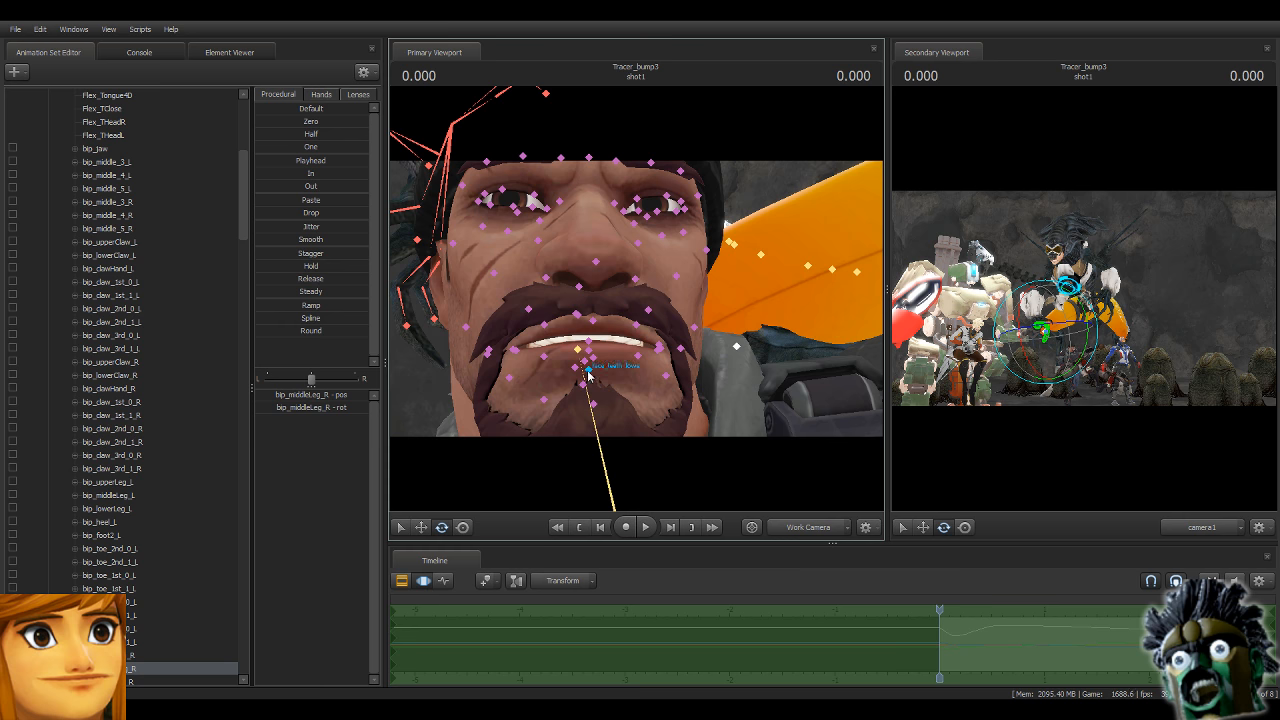
scroll(110, 195, up, 1)
click(110, 190)
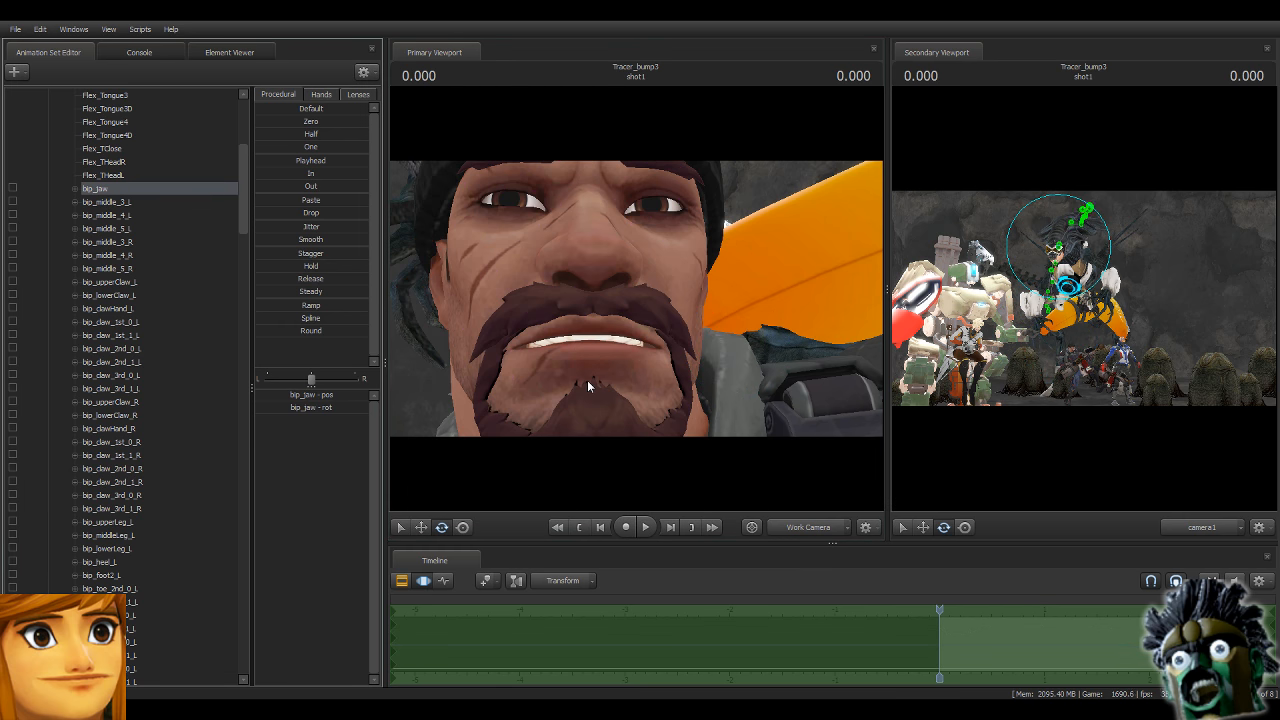
Collapse xenoqueen1's controls and rotate reyes1's face_jaw down to open his mouth.
scroll(137, 253, up, 7)
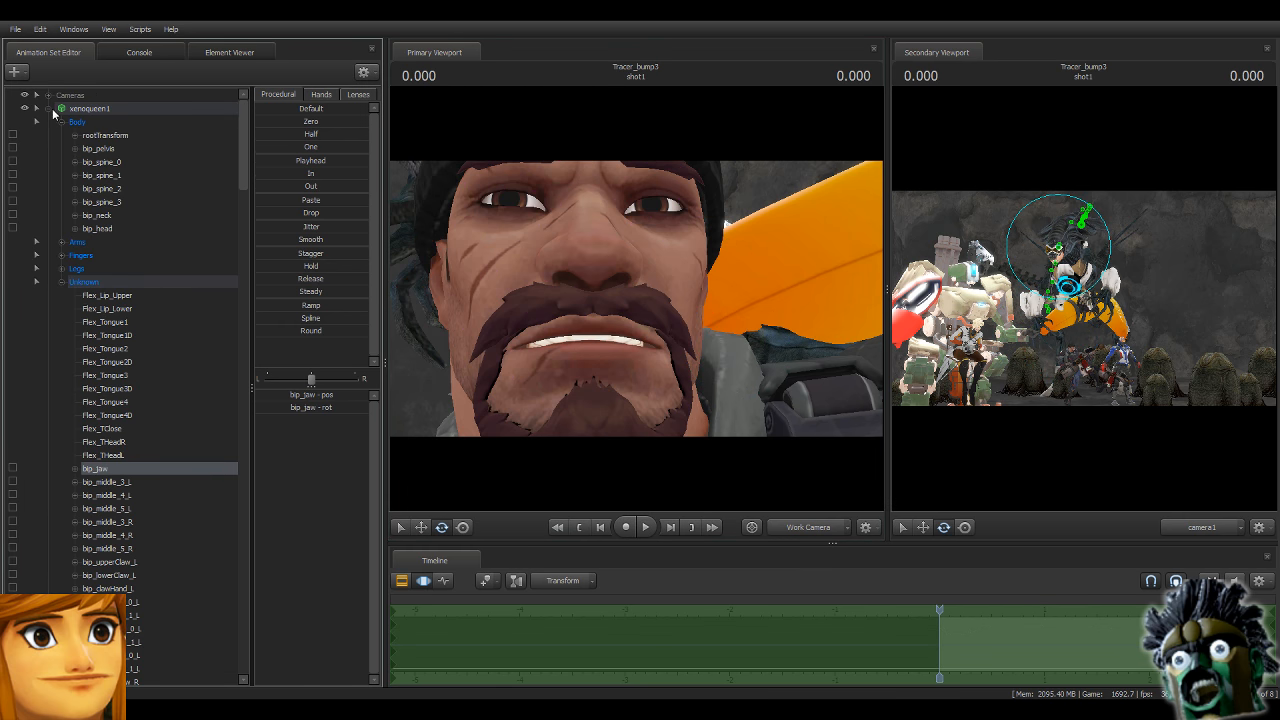
click(50, 108)
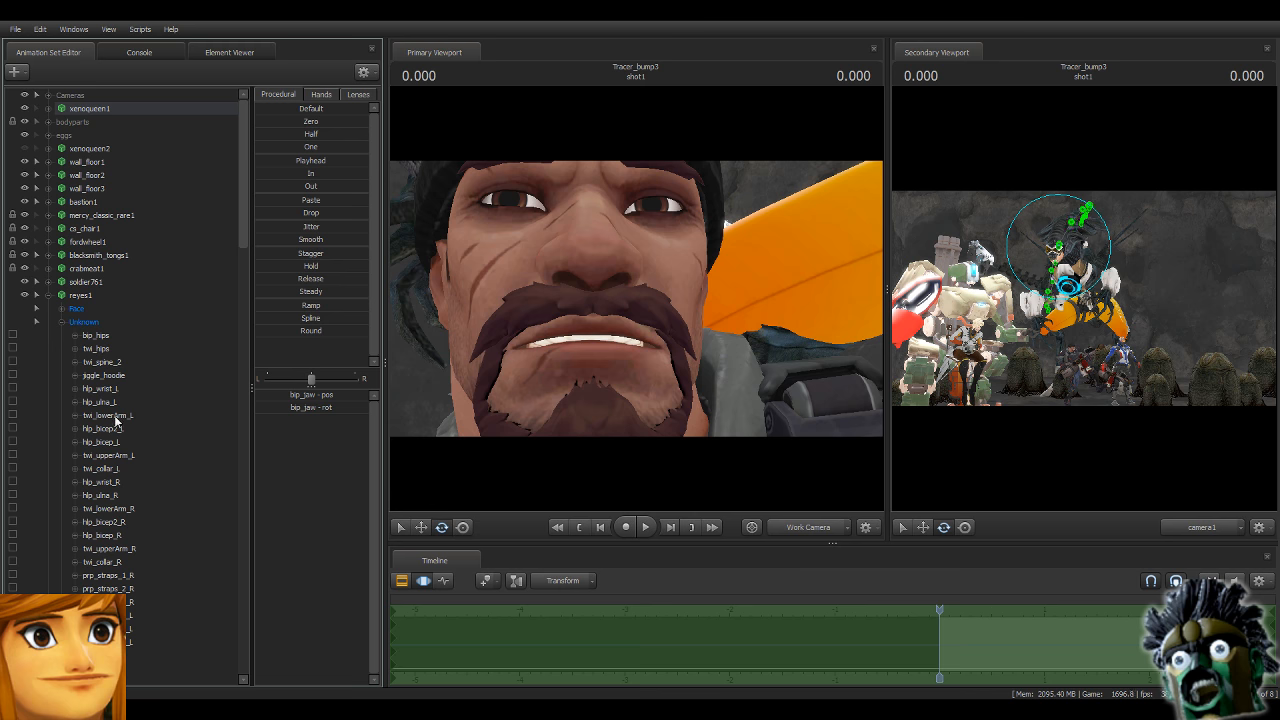
scroll(117, 505, down, 5)
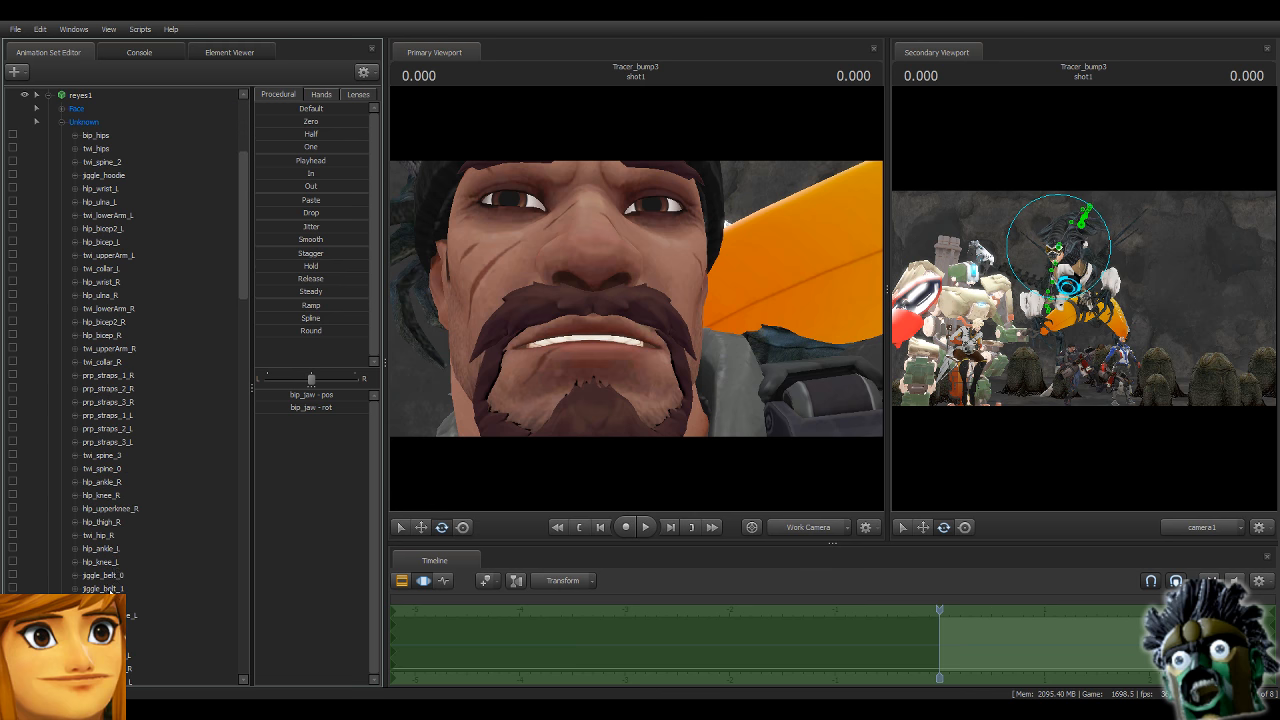
scroll(110, 590, down, 2)
click(112, 641)
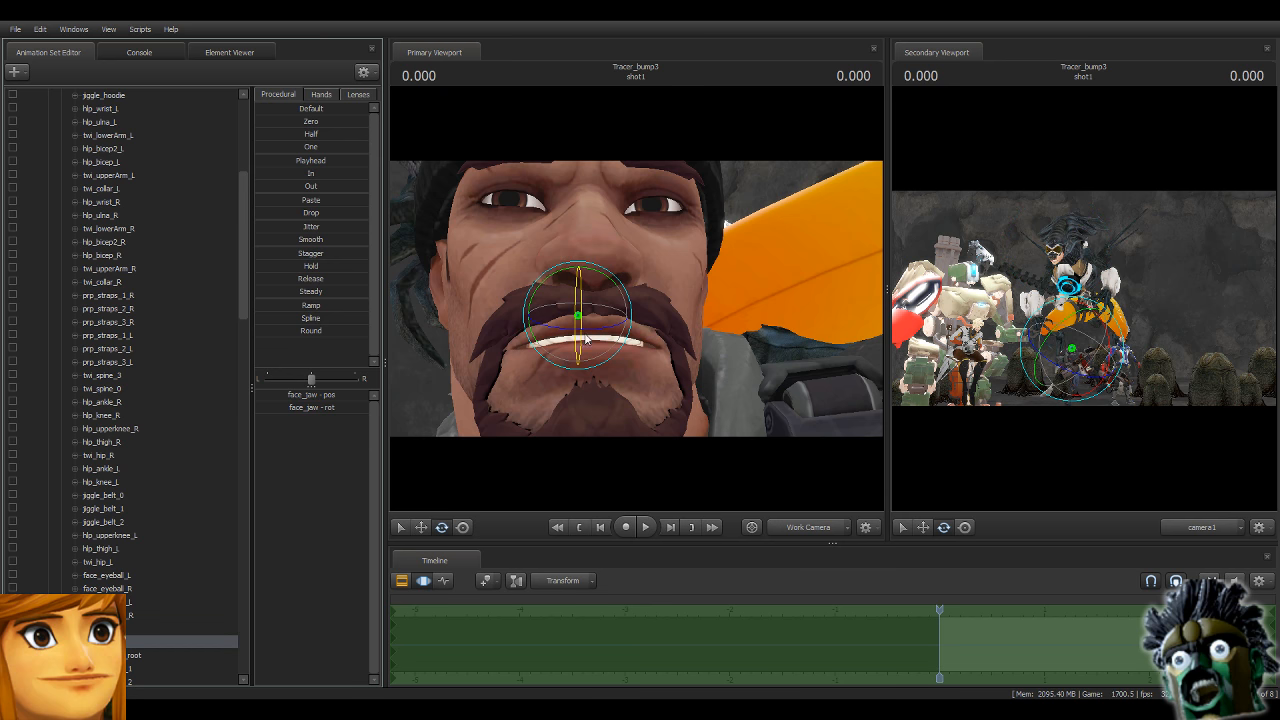
drag(582, 344, 583, 360)
alt+drag(713, 364, 788, 371)
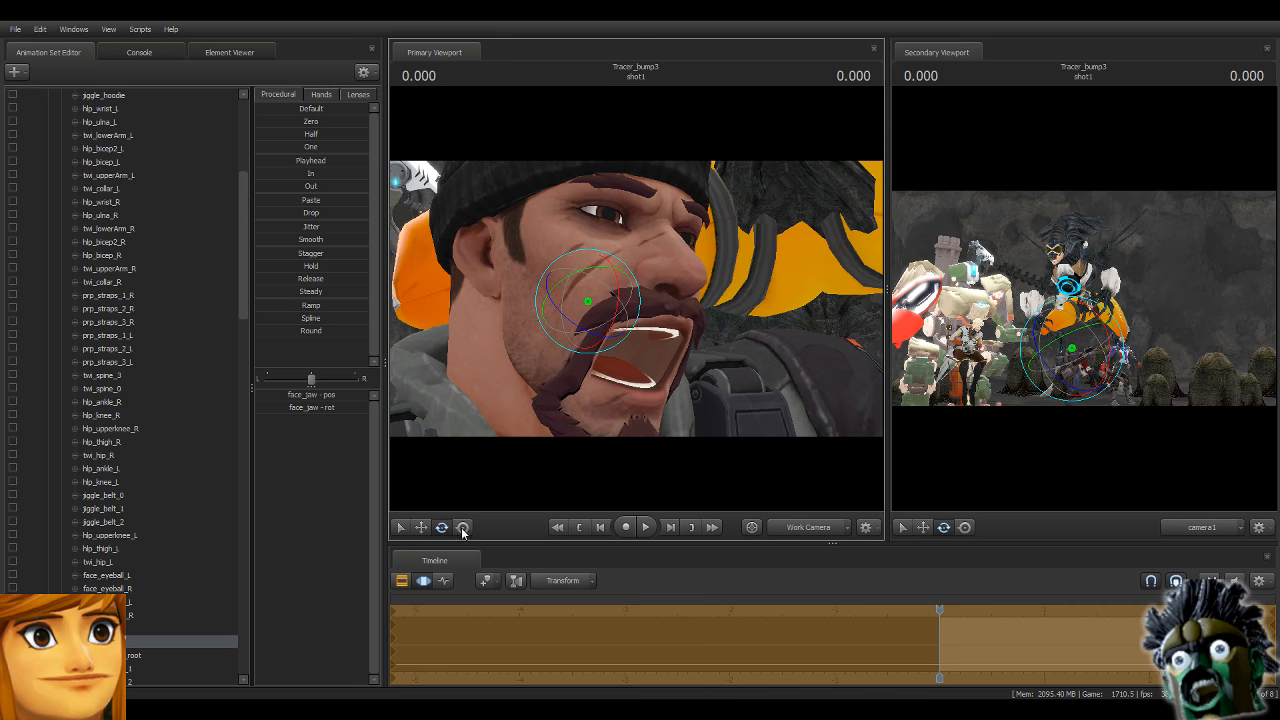
Shift reyes1's face_jaw position slightly to refine the shape of the open mouth.
click(421, 527)
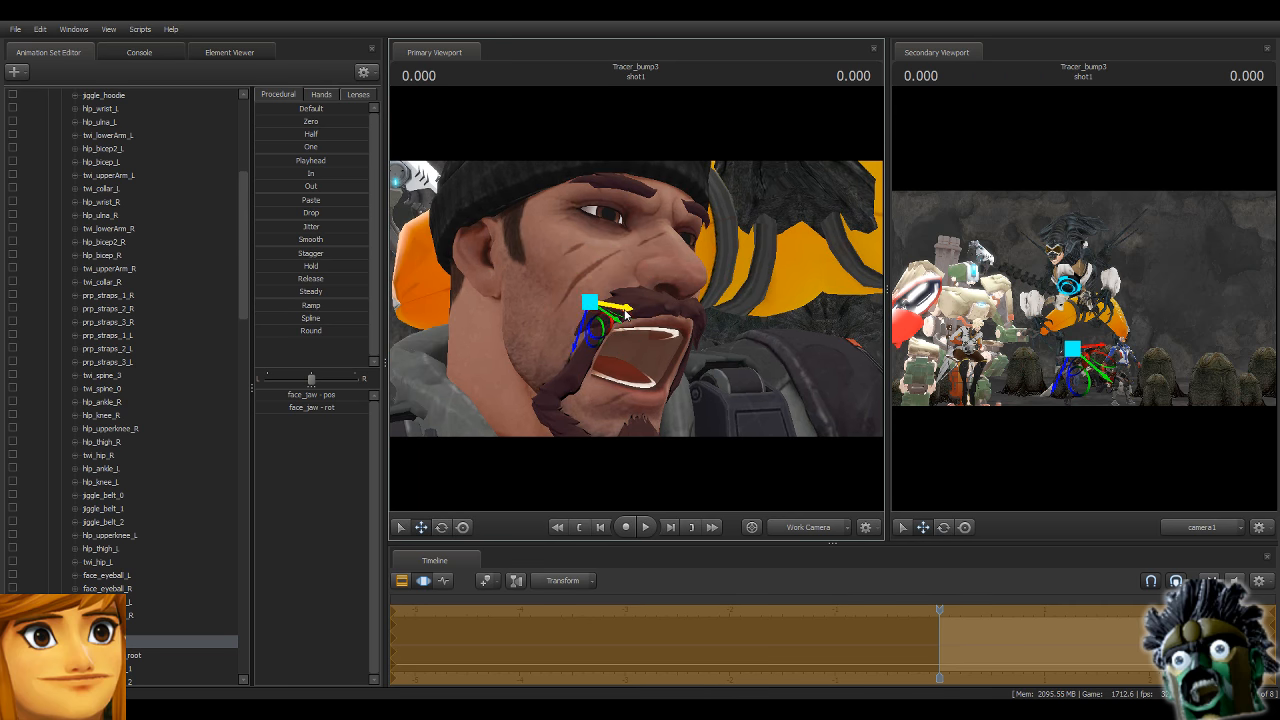
drag(620, 313, 629, 318)
alt+drag(737, 354, 692, 297)
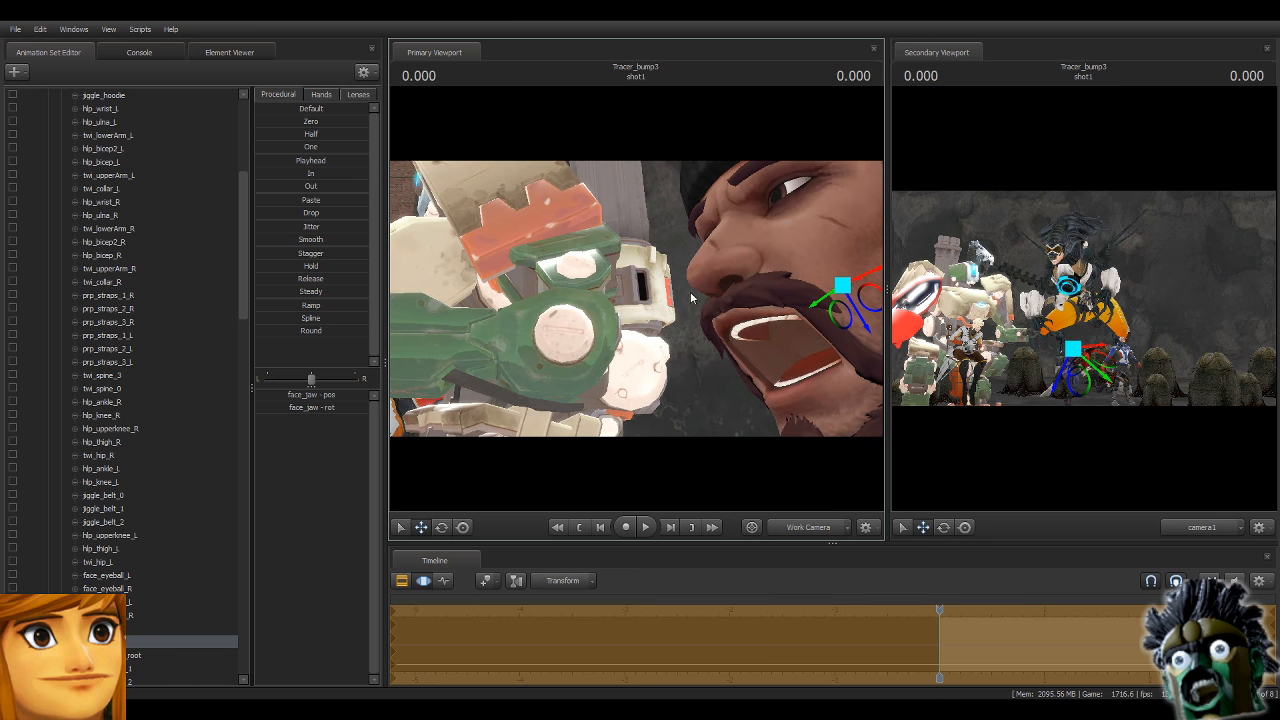
drag(822, 303, 813, 310)
drag(724, 327, 775, 300)
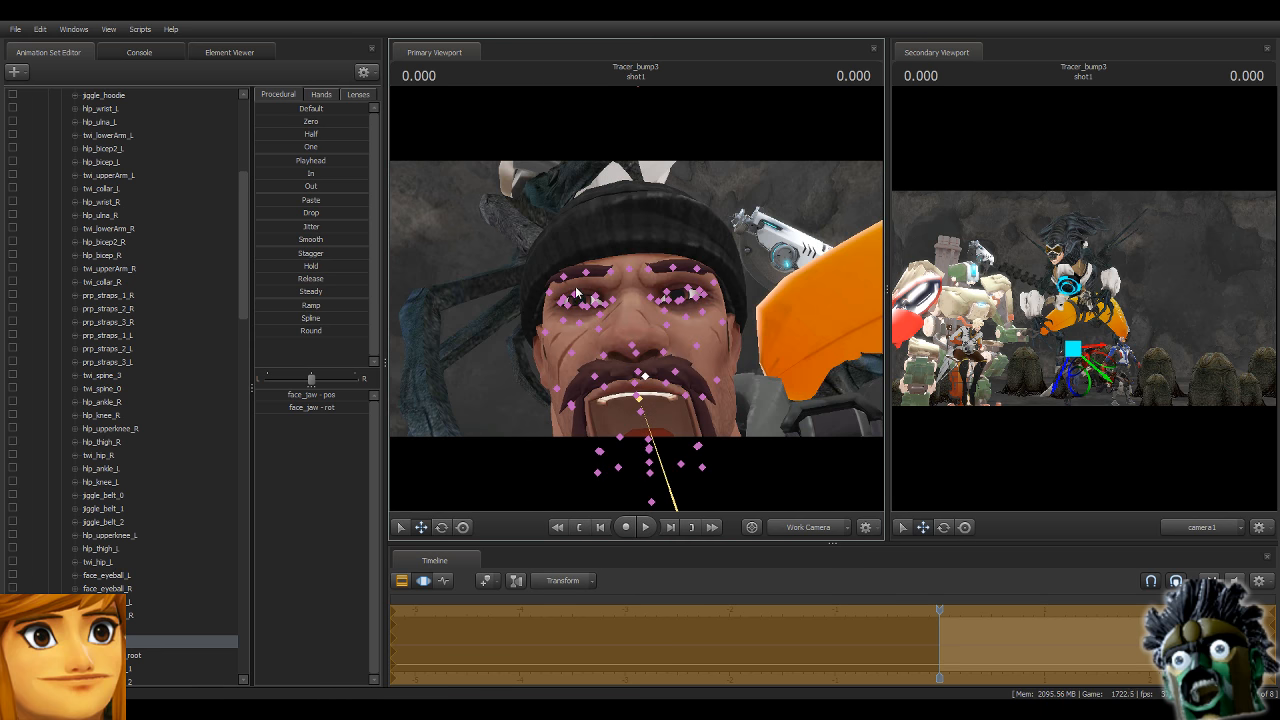
Raise reyes1's face_eyelid_upper_2_R bone and try a small rotation on it to open his right eye wider.
ctrl+click(575, 298)
drag(575, 298, 611, 276)
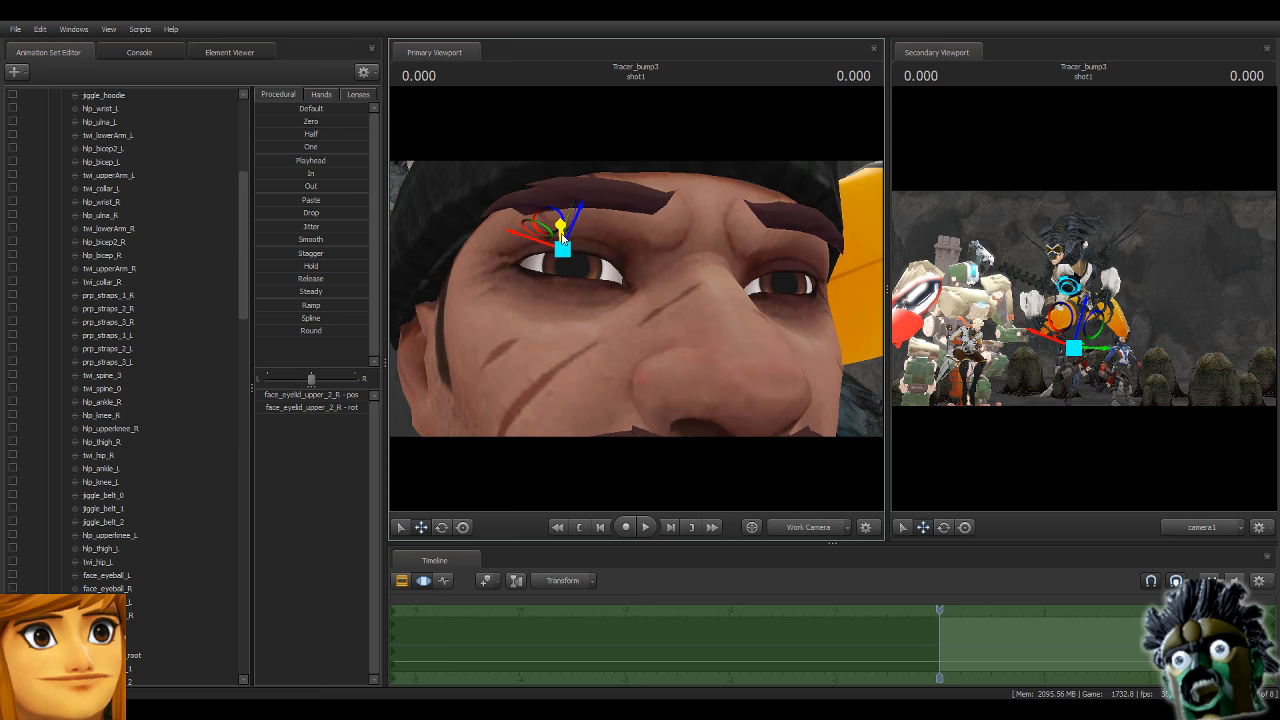
drag(562, 238, 571, 219)
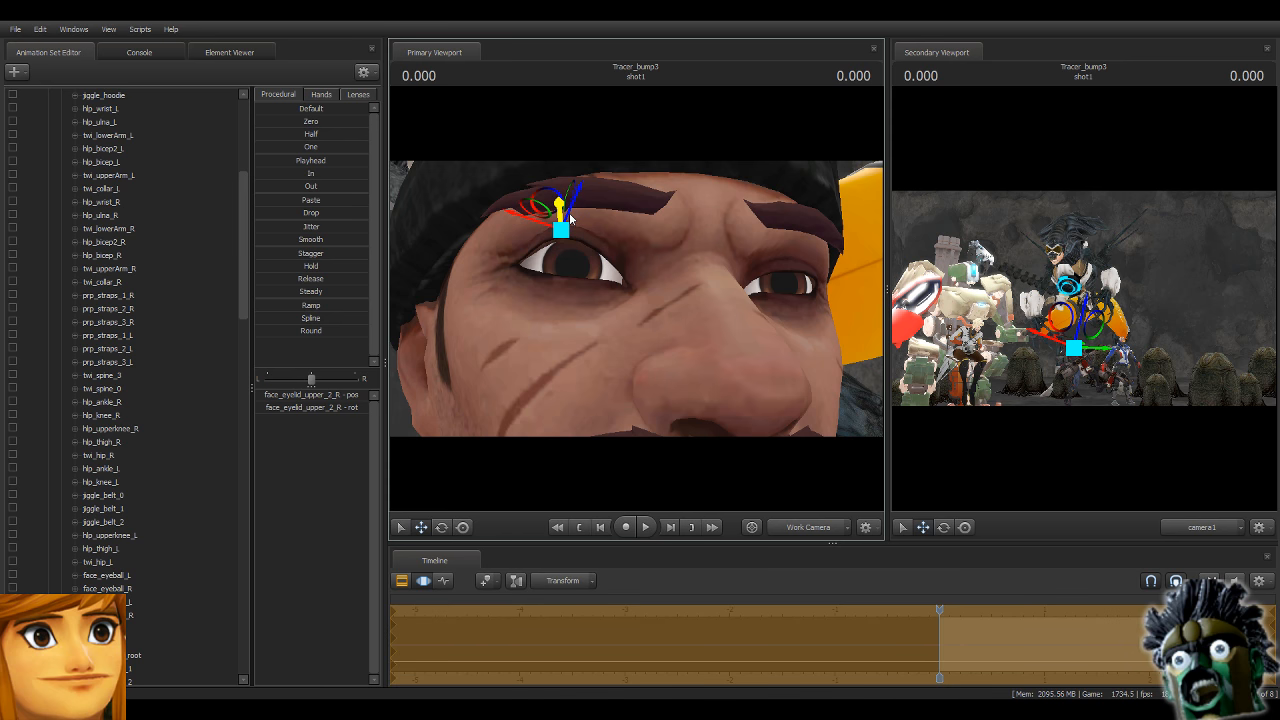
click(441, 527)
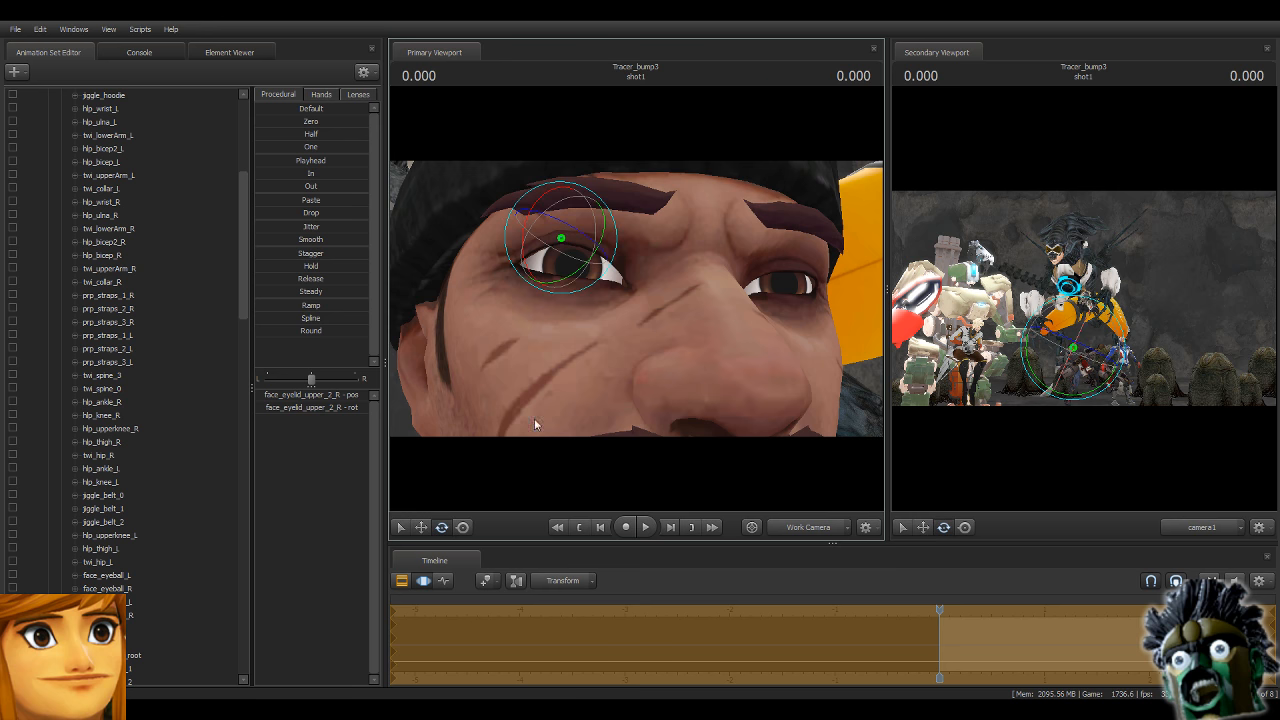
drag(587, 273, 588, 260)
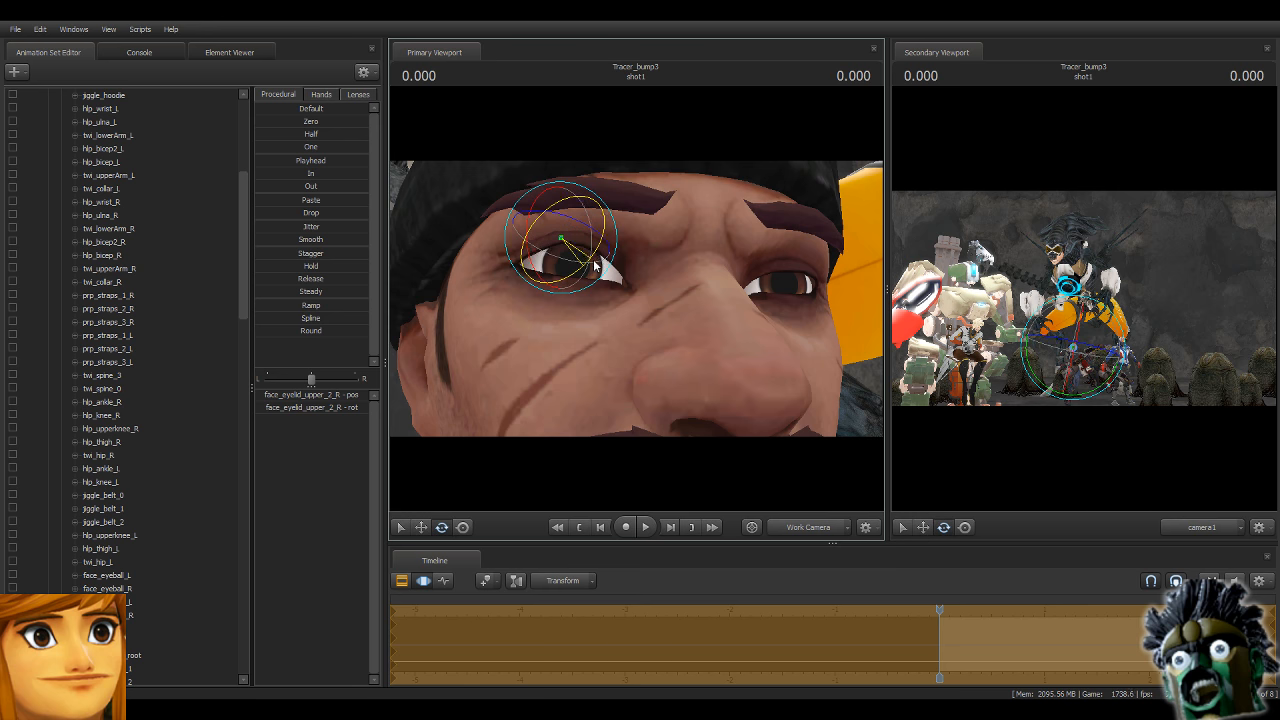
Move reyes1's face_eyelid_upper_1_R slightly upward at the inner side of his right eye.
key(ctrl)
ctrl+click(612, 260)
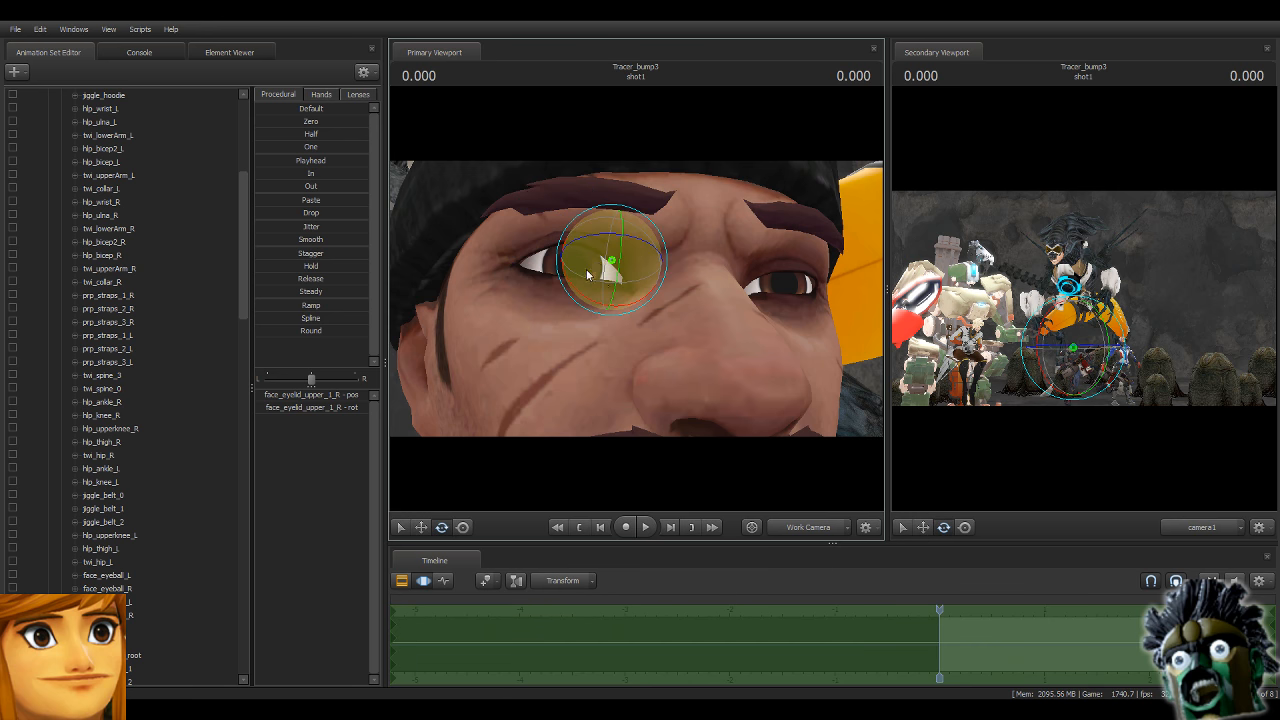
click(420, 527)
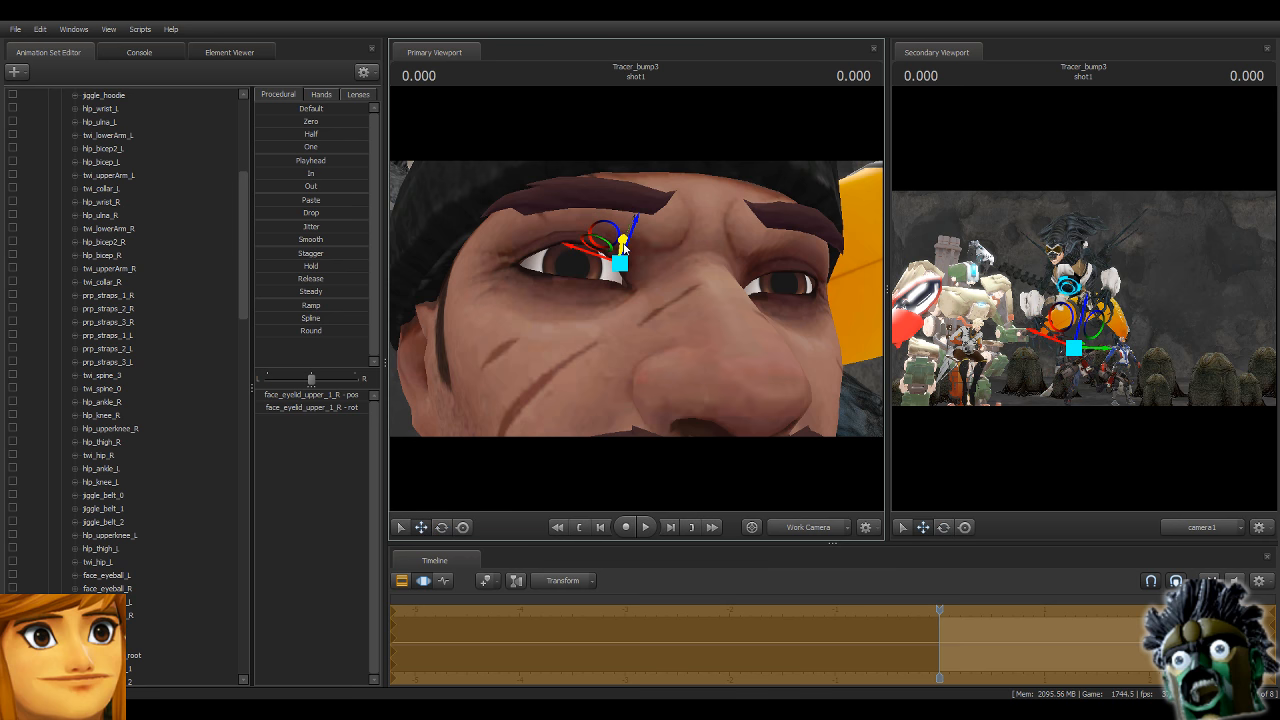
drag(622, 243, 623, 236)
Lower reyes1's right lower eyelid bones face_eyelid_lower_3_R, face_eyelid_lower_1_R and face_eyelid_lower_2_R to widen the eye.
ctrl+click(540, 272)
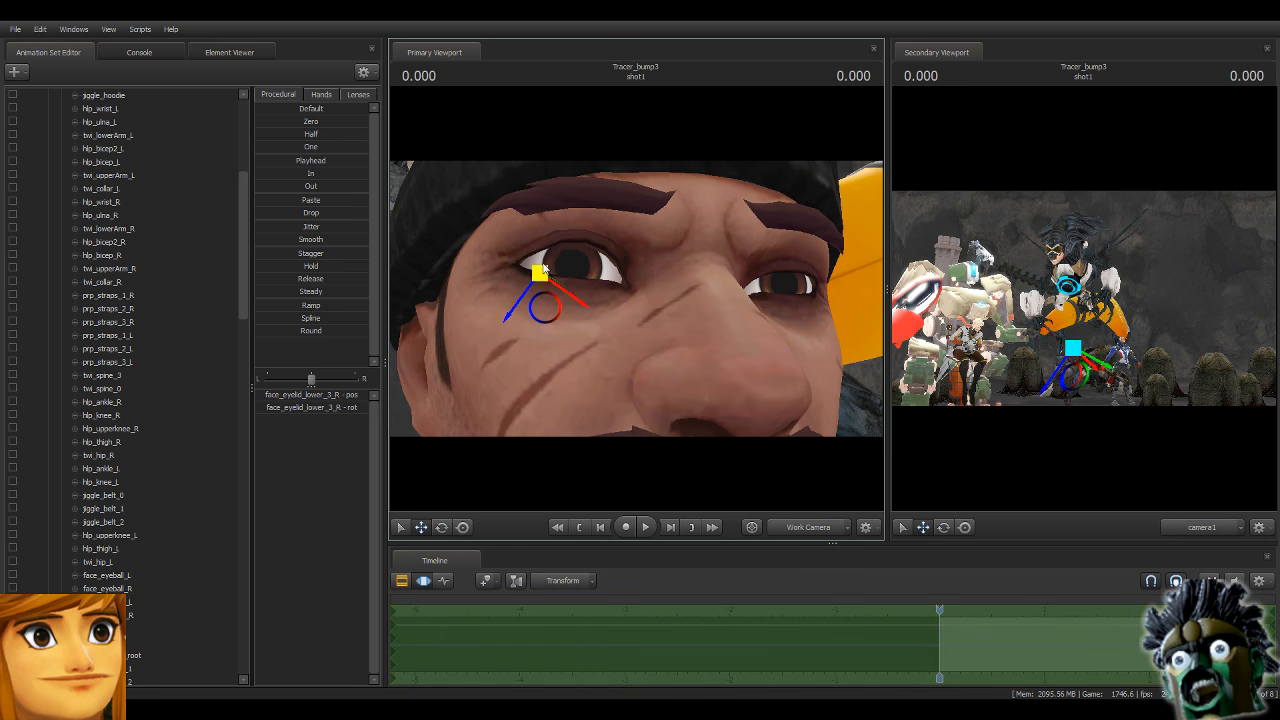
mouse_move(540, 273)
mouse_down()
mouse_move(536, 294)
mouse_move(570, 286)
mouse_move(573, 301)
mouse_move(535, 312)
mouse_move(536, 298)
mouse_up()
ctrl+click(571, 281)
ctrl+click(536, 310)
ctrl+click(624, 308)
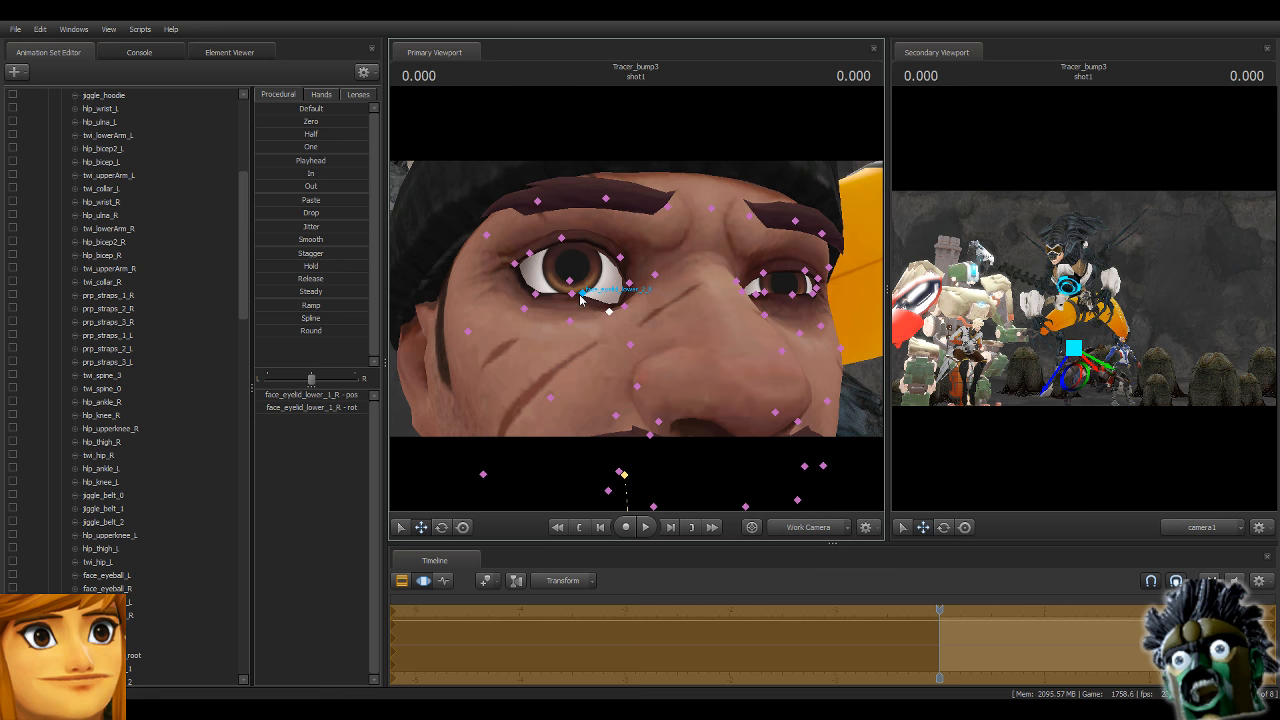
click(582, 297)
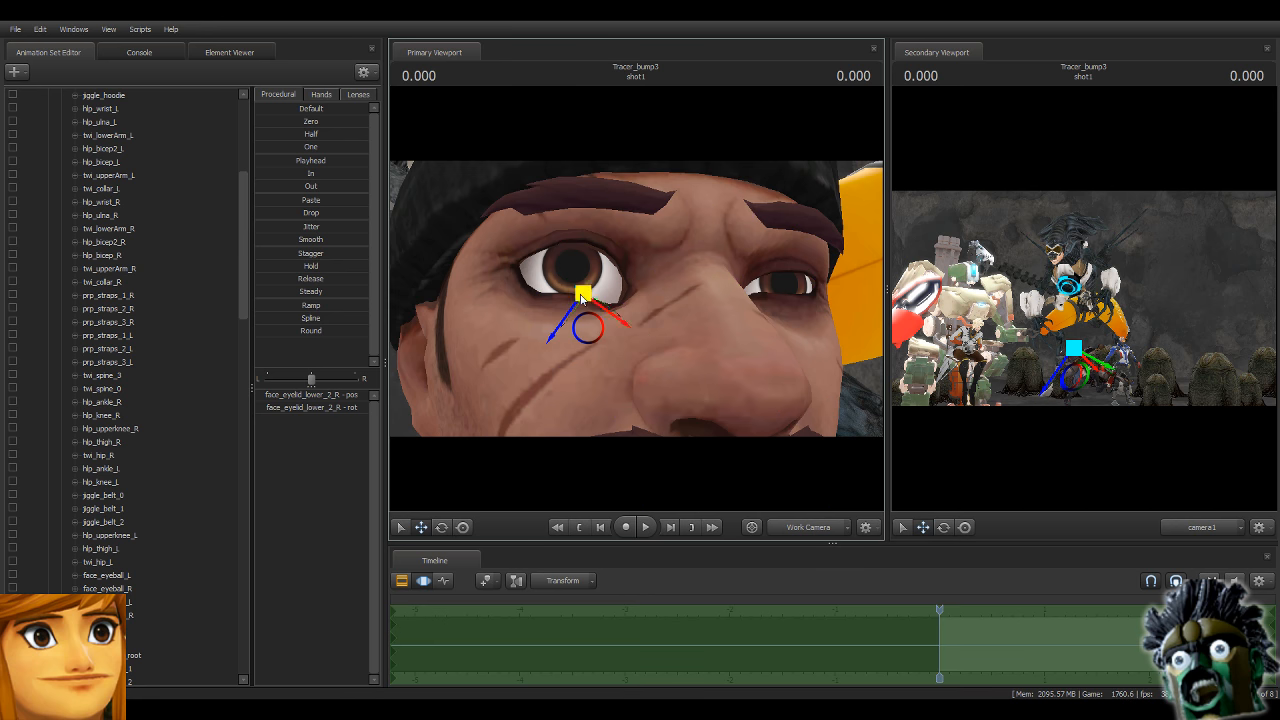
drag(589, 297, 577, 320)
Adjust reyes1's face_eyelid_upper_3_R and raise face_eyelid_upper_2_R further to round out the wide-open right eye.
click(530, 254)
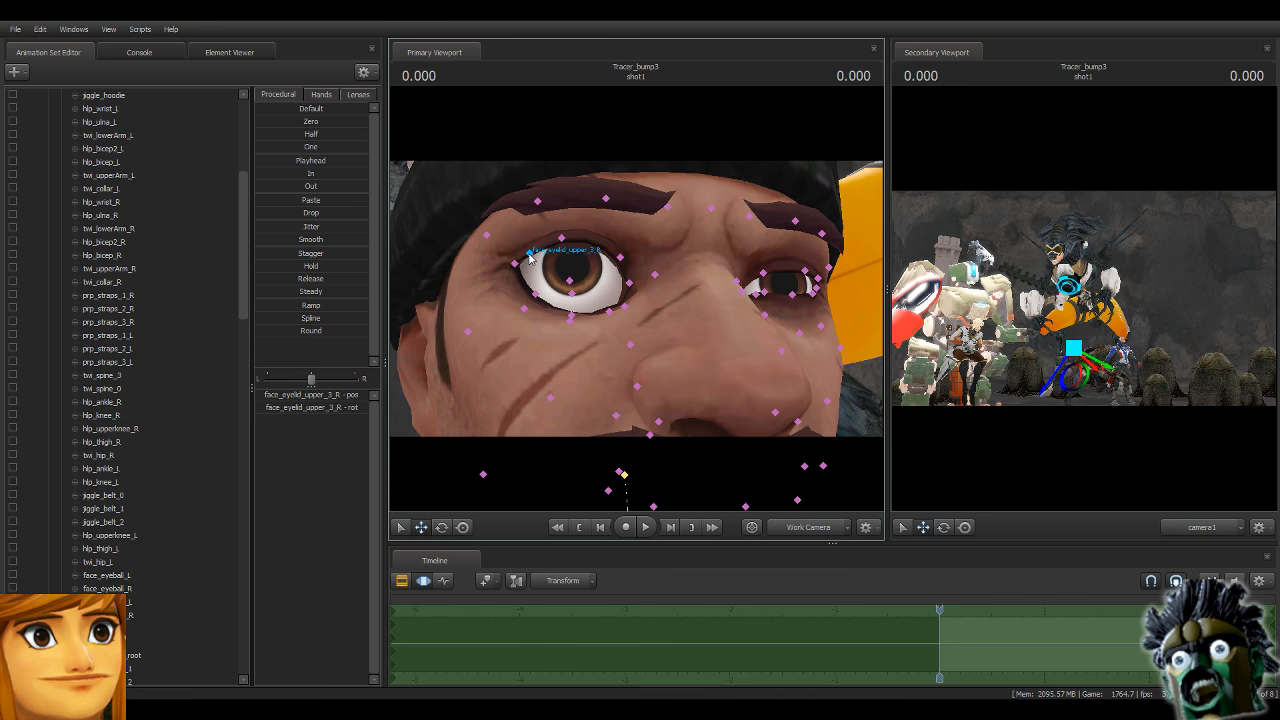
drag(530, 254, 563, 228)
click(560, 243)
key(ctrl)
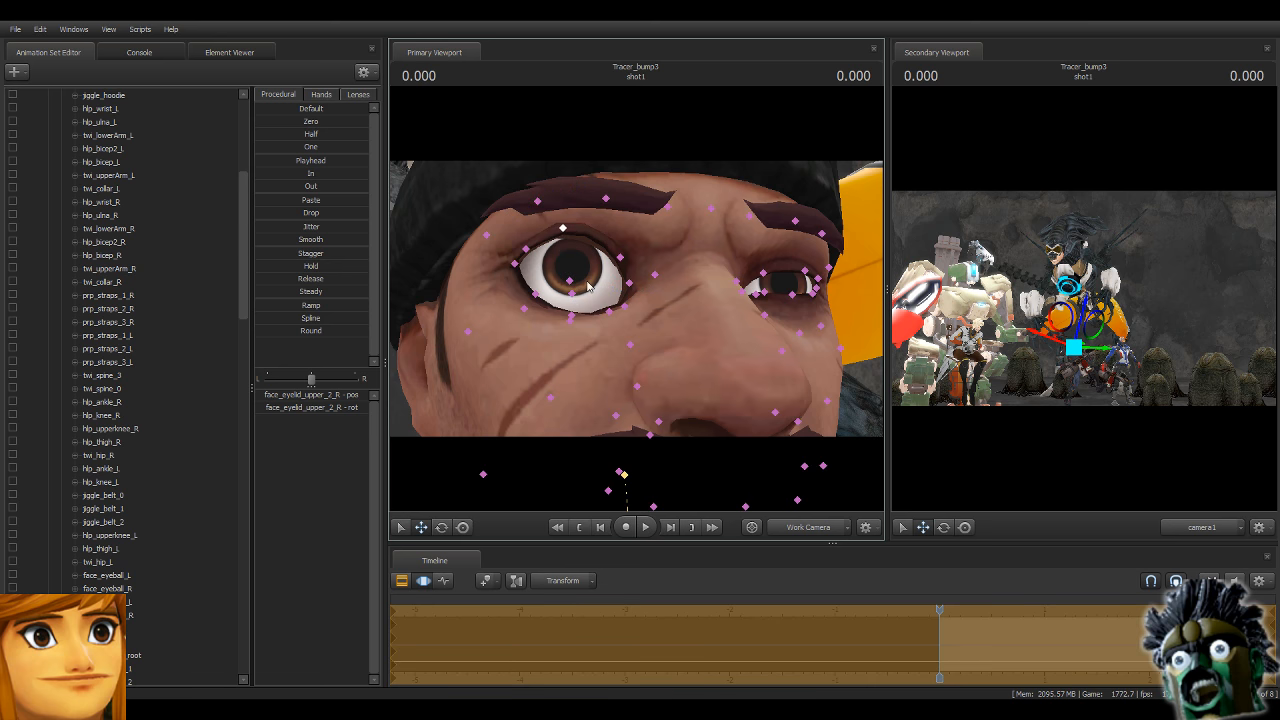
Redirect reyes1's gaze slightly upward using the eye direction controls in his Face group.
scroll(149, 363, up, 5)
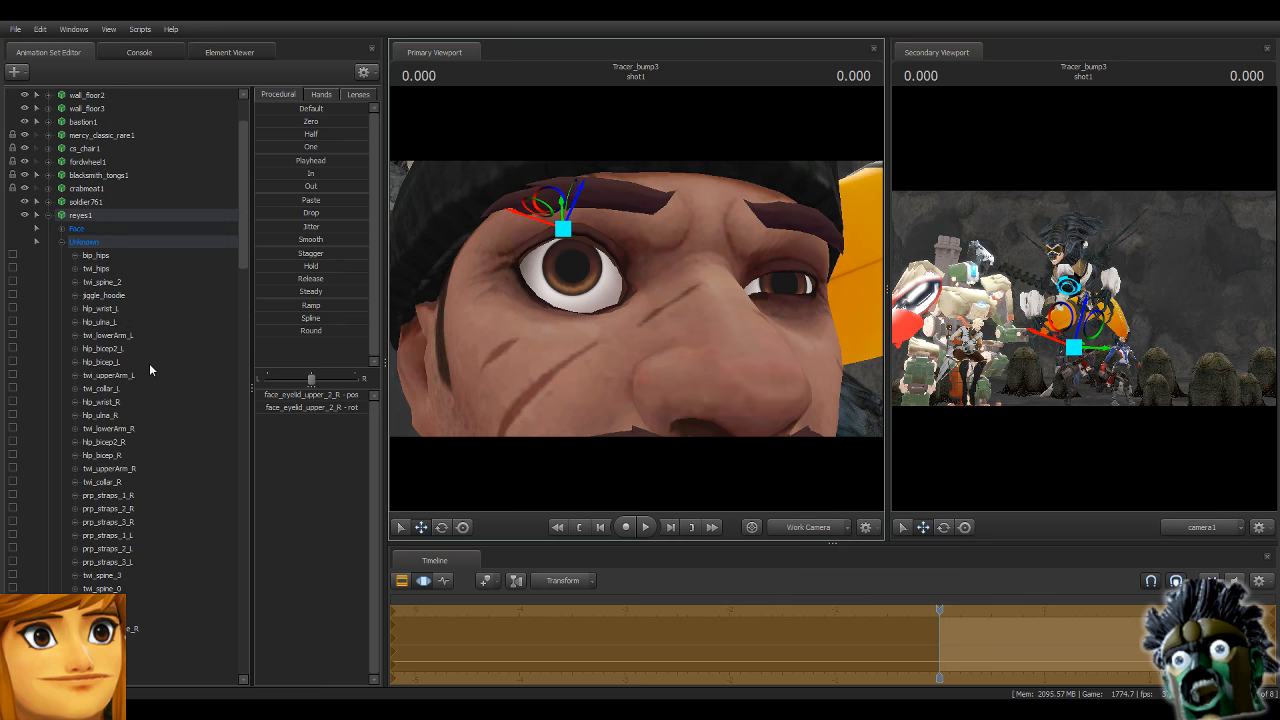
scroll(149, 363, down, 20)
scroll(164, 338, down, 5)
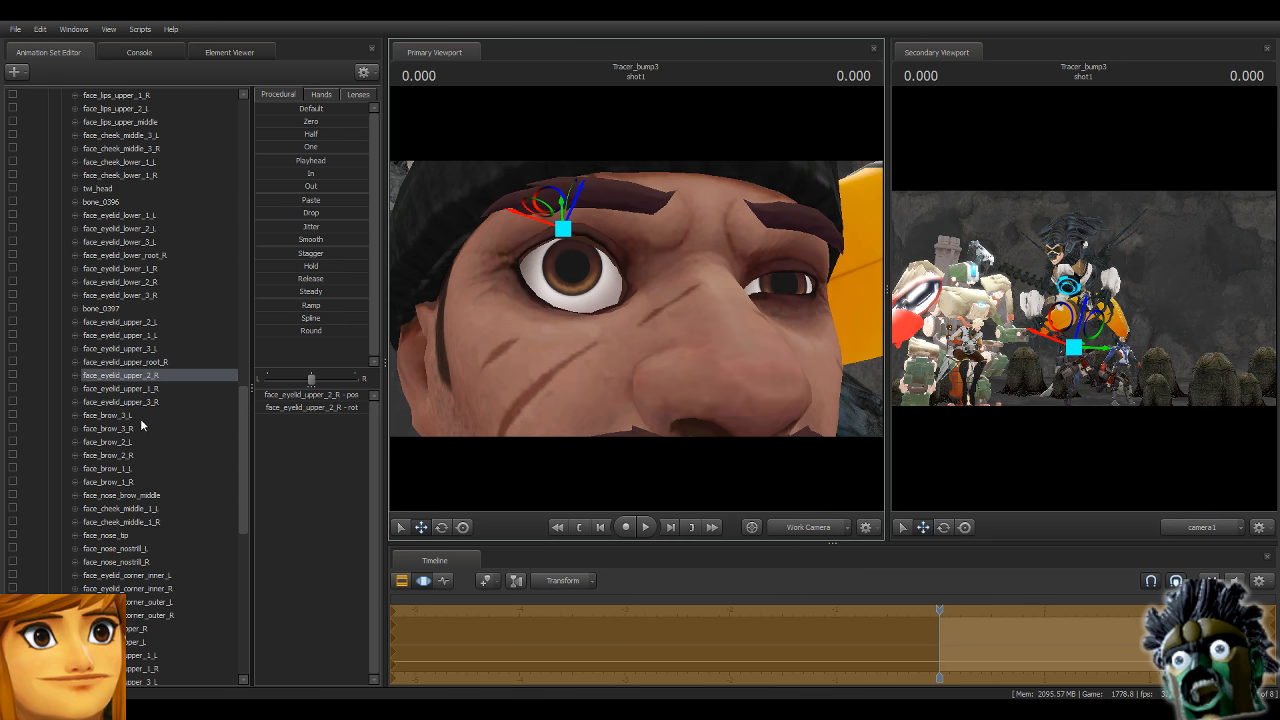
scroll(131, 505, down, 4)
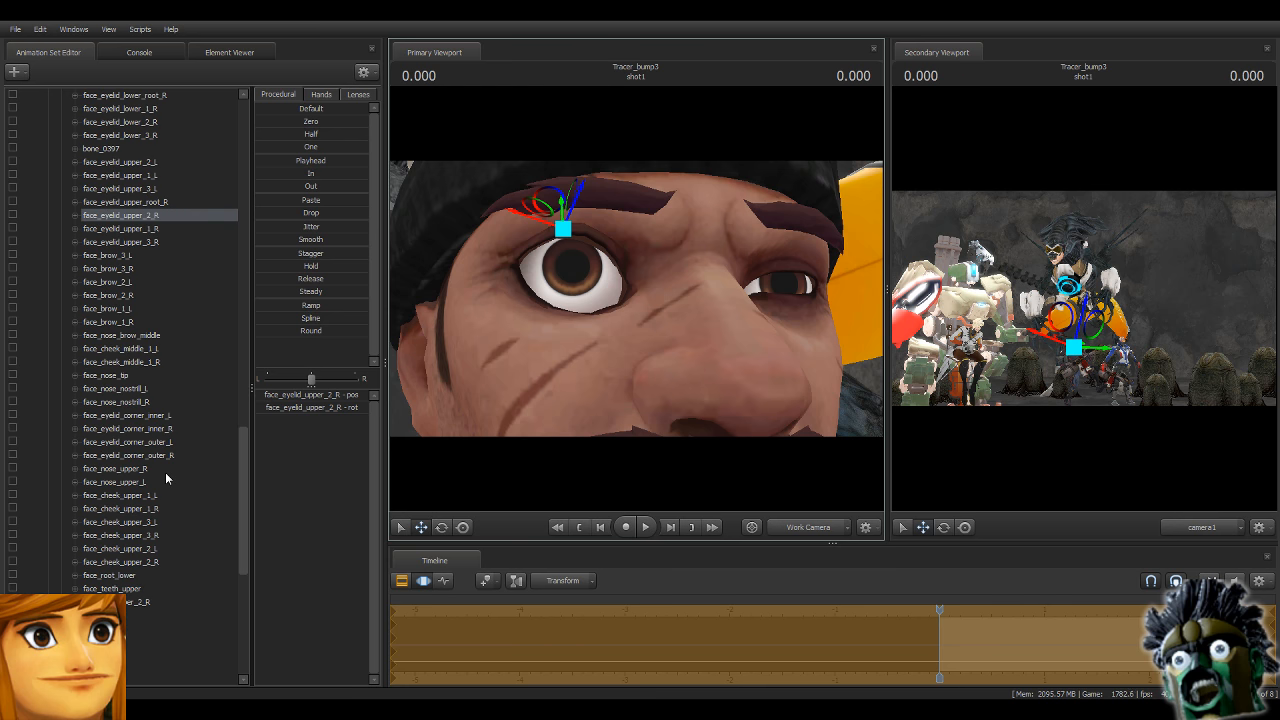
scroll(165, 468, up, 20)
scroll(165, 455, up, 3)
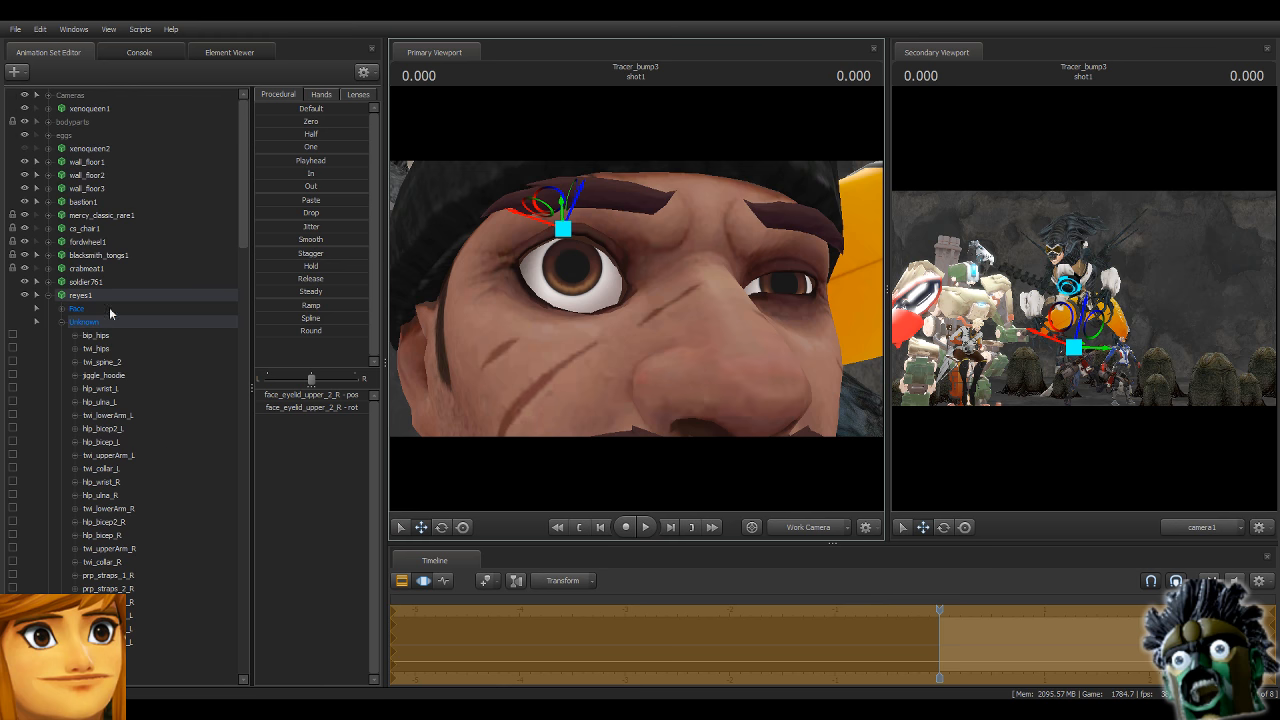
click(99, 310)
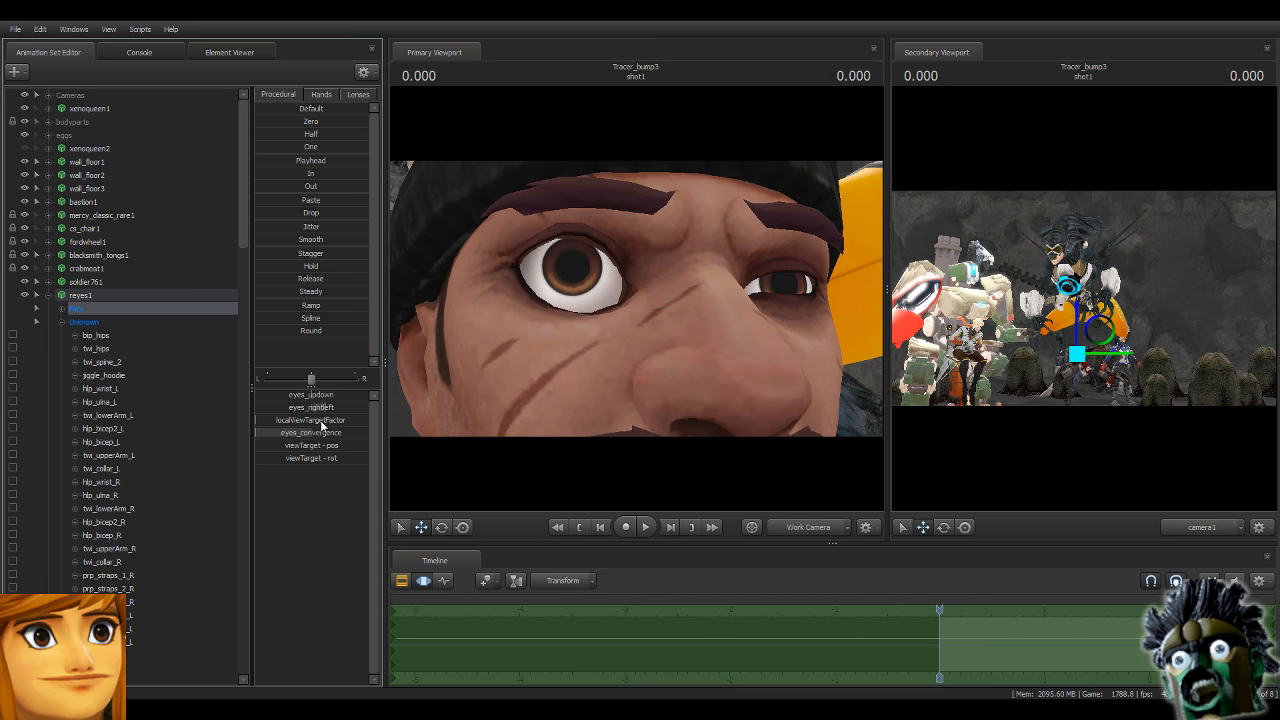
drag(281, 420, 368, 420)
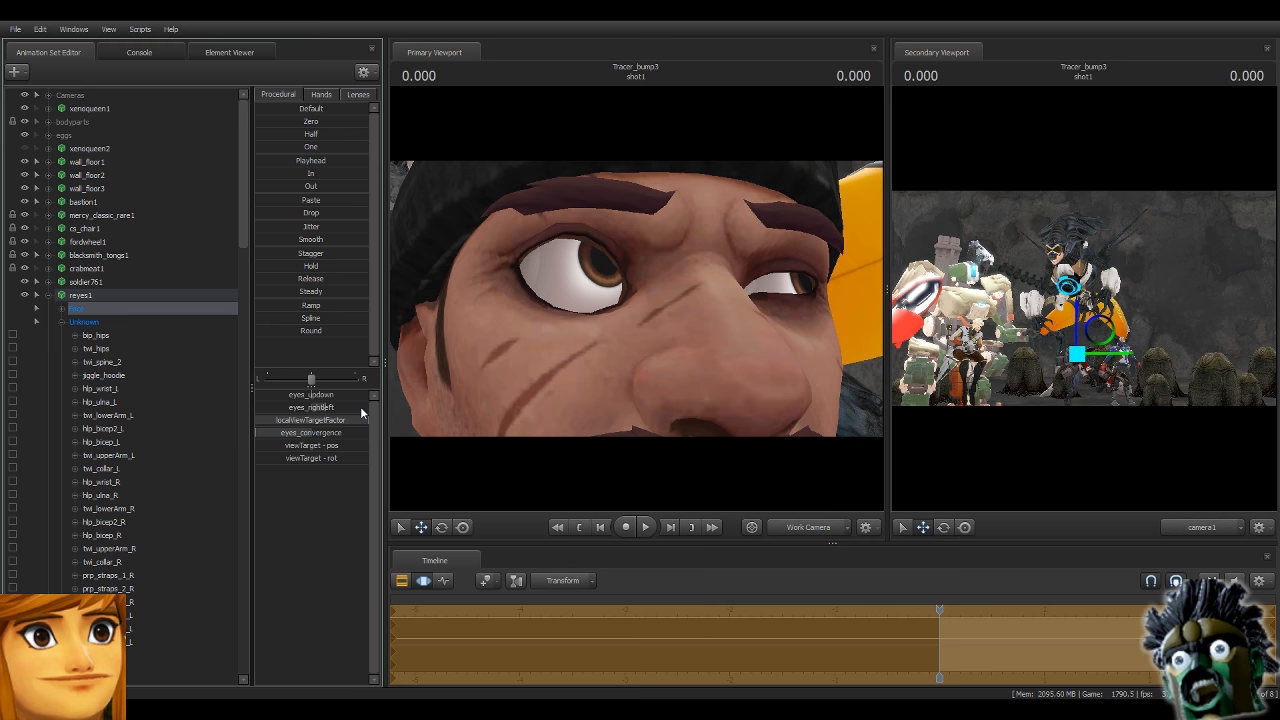
drag(361, 408, 325, 405)
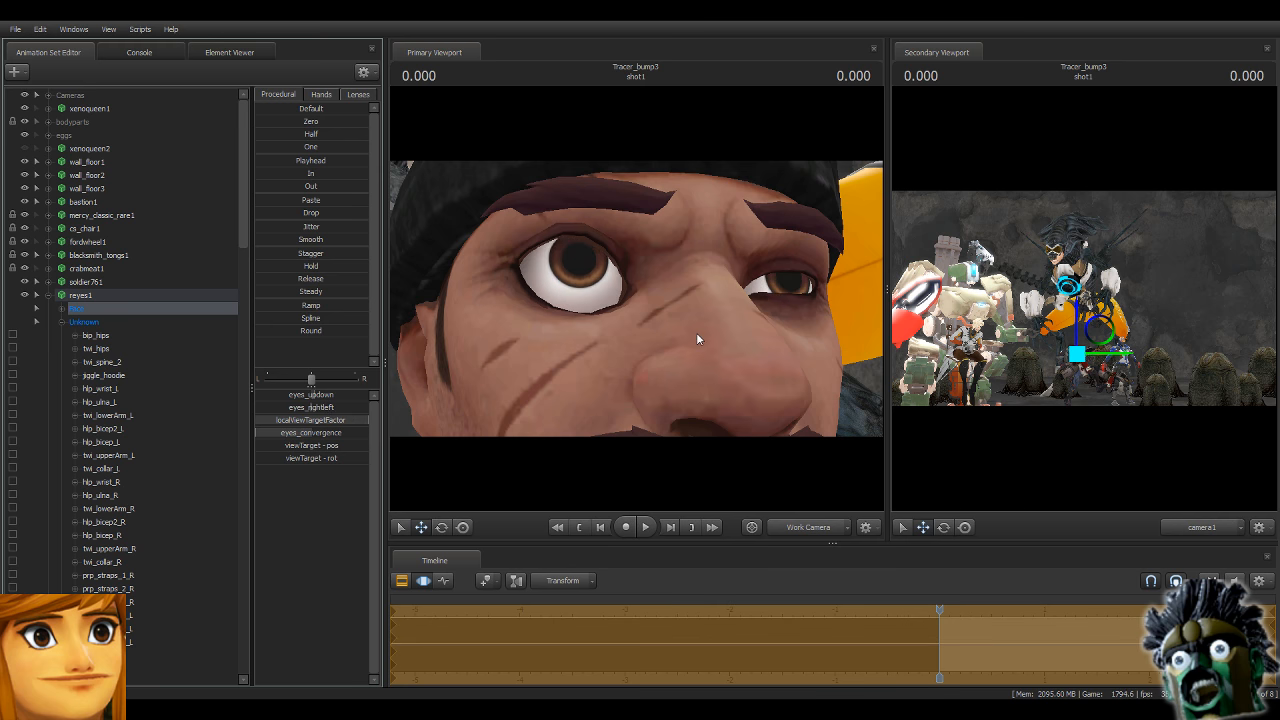
Reposition reyes1's face_mouth_upper_R and face_lips_lower_2_R to shape the right corner of his open mouth.
drag(697, 334, 718, 362)
key(s)
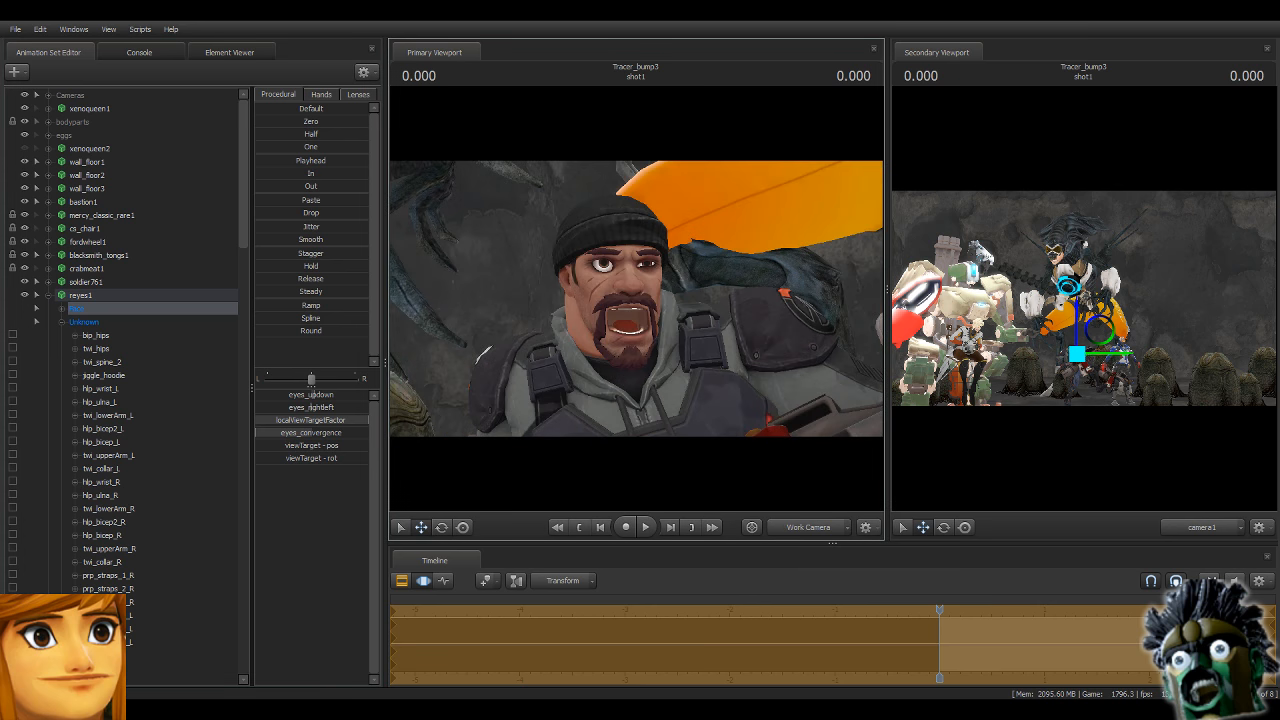
key(w)
drag(636, 298, 652, 324)
key(s)
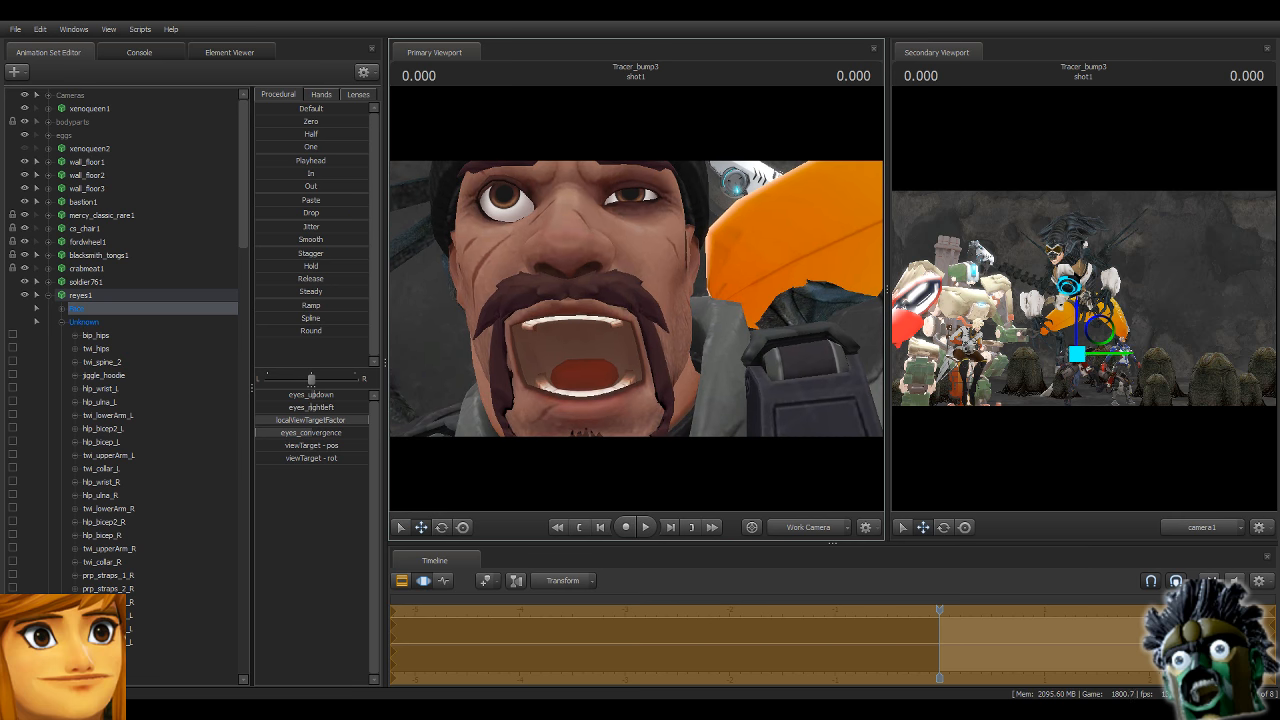
key(ctrl)
ctrl+click(526, 390)
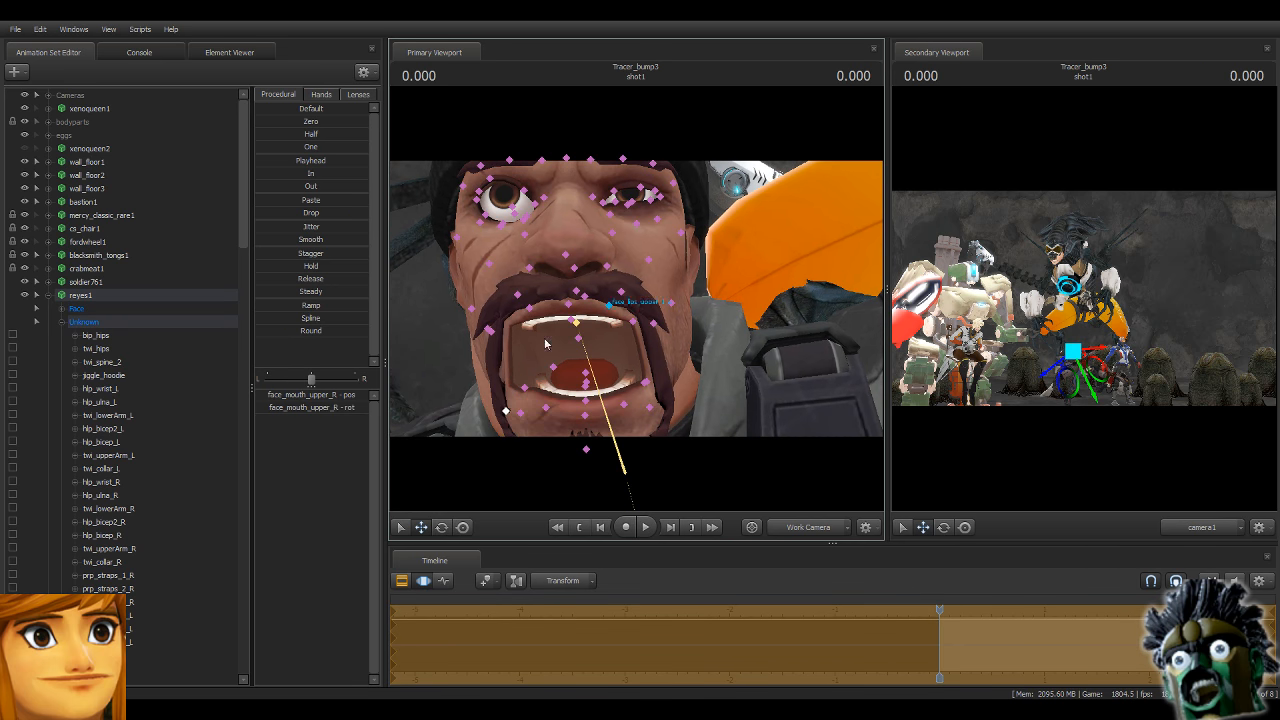
ctrl+click(523, 390)
mouse_move(523, 391)
mouse_down()
mouse_move(519, 413)
mouse_move(523, 394)
mouse_up()
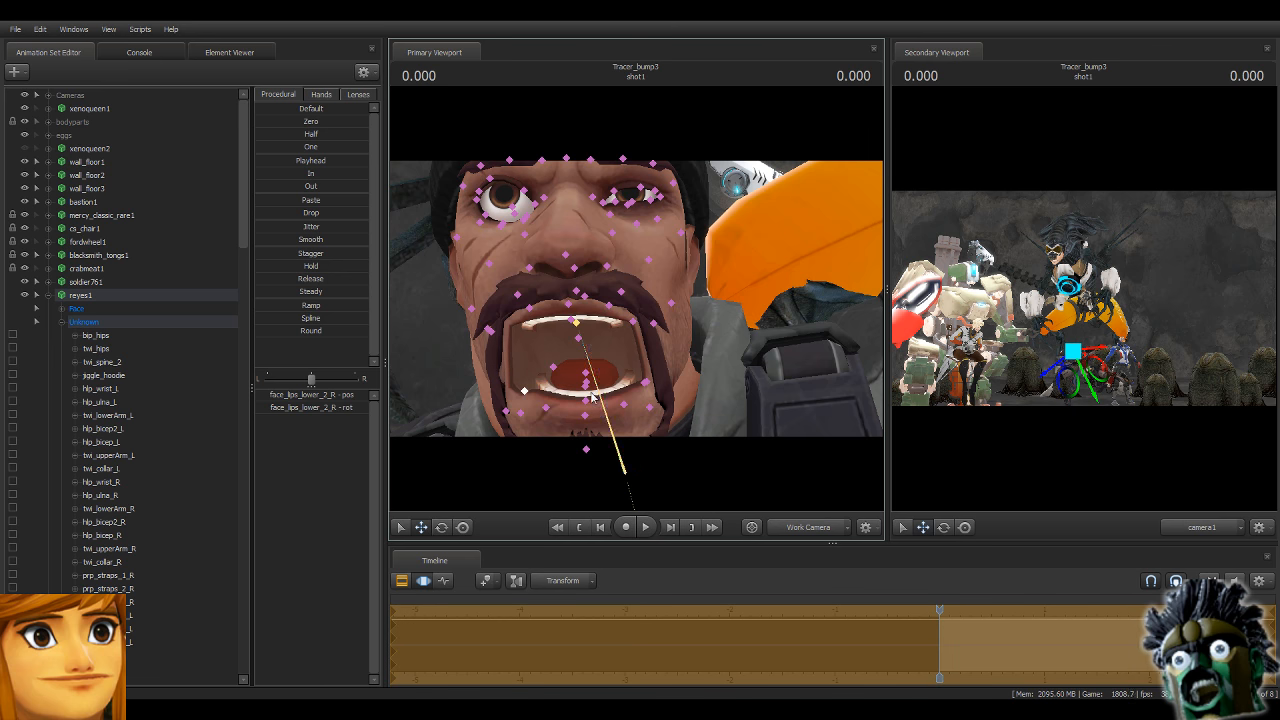
Reposition reyes1's face_mouth_upper_L and face_lips_lower_2_L to shape the left corner of his open mouth.
key(s)
mouse_move(726, 336)
mouse_down()
mouse_move(545, 385)
mouse_move(568, 385)
mouse_move(655, 320)
mouse_move(712, 328)
mouse_up()
key(w)
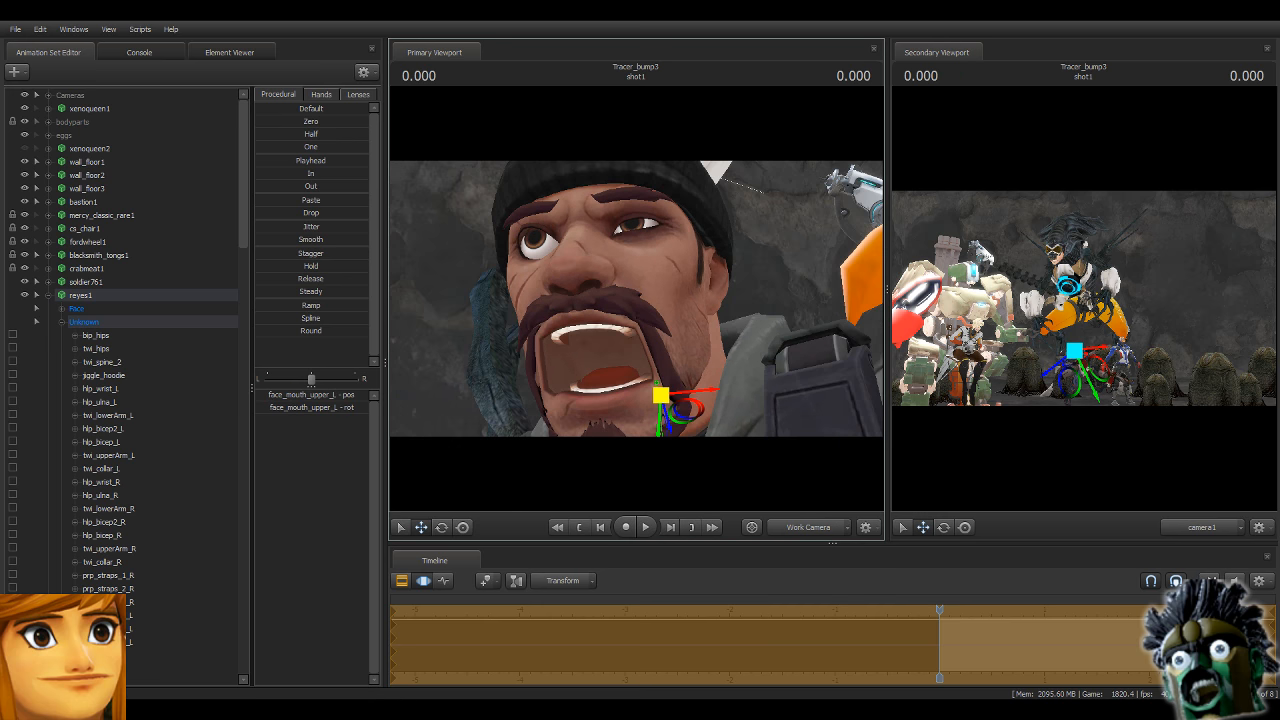
key(ctrl)
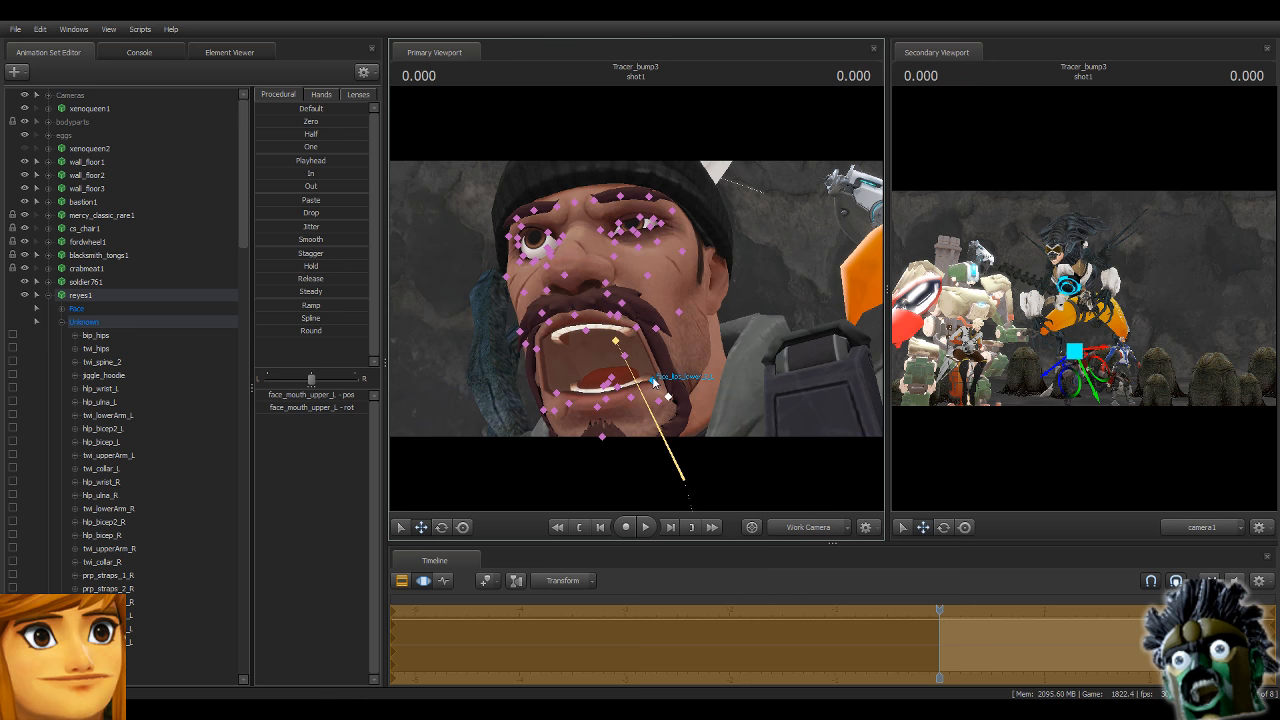
click(653, 381)
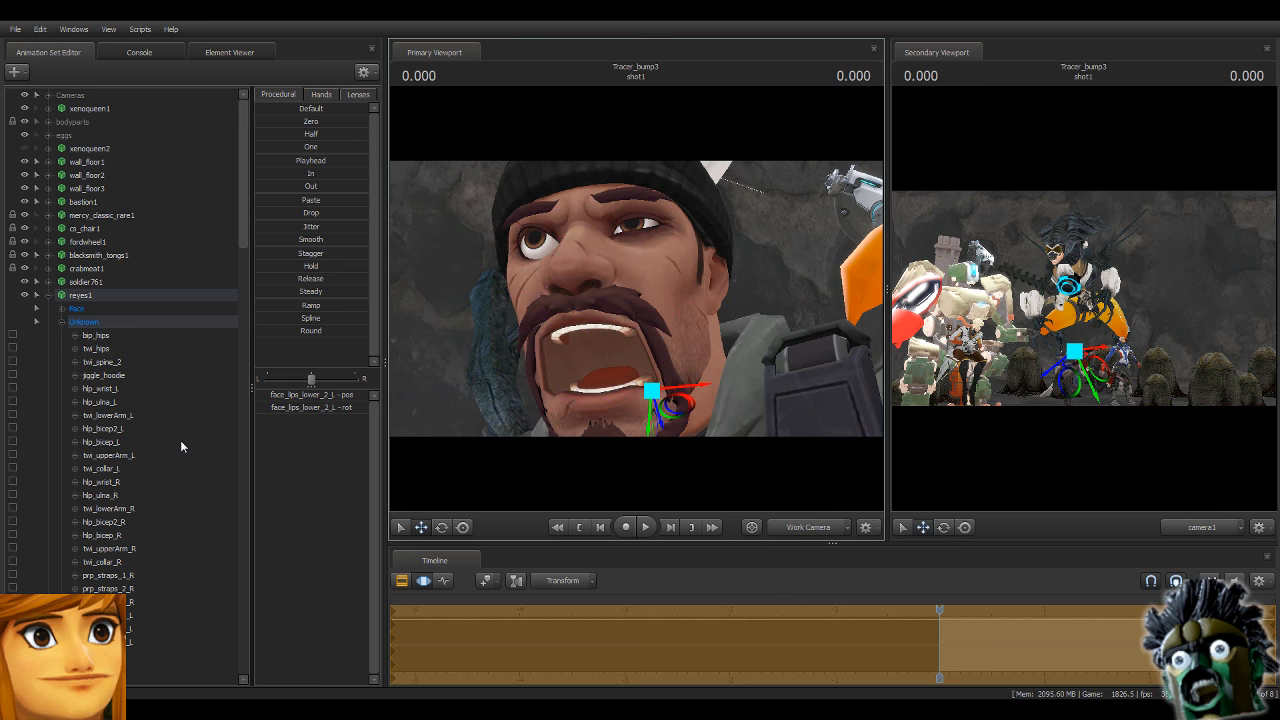
Move reyes1's face_jaw upward and rotate it slightly to reduce how far his mouth opens.
scroll(180, 446, down, 10)
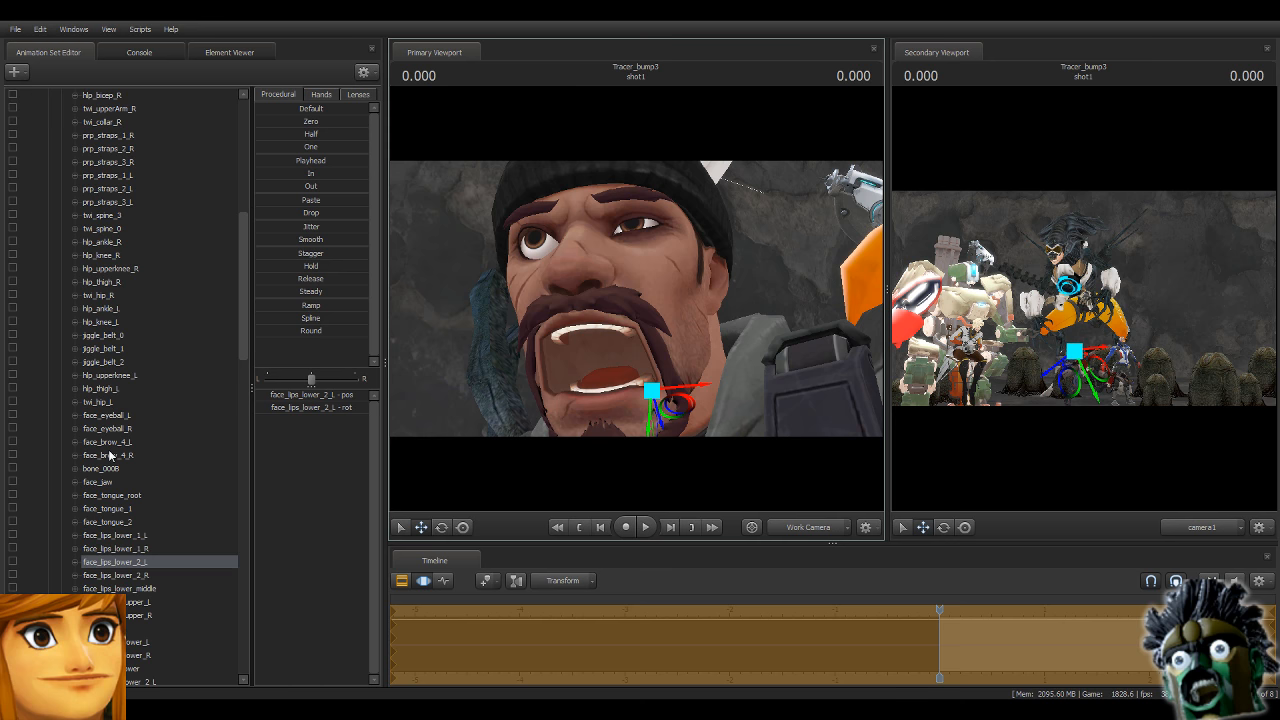
click(98, 481)
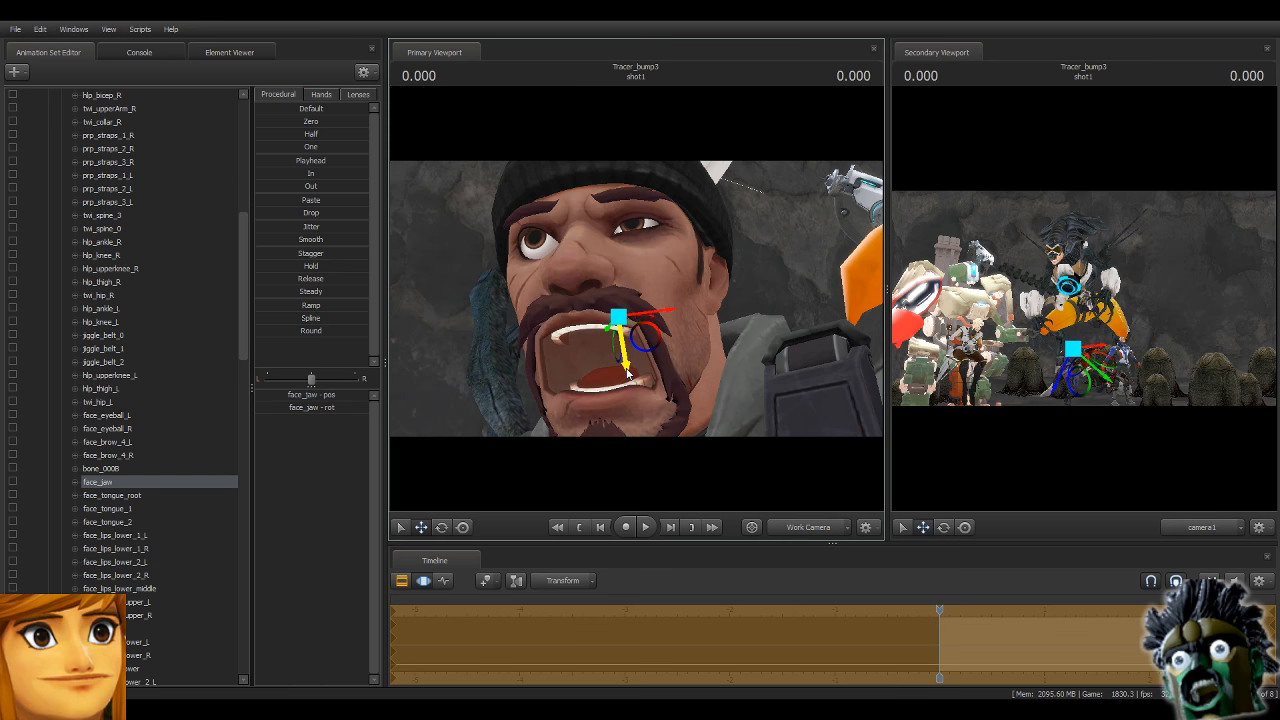
drag(628, 372, 624, 351)
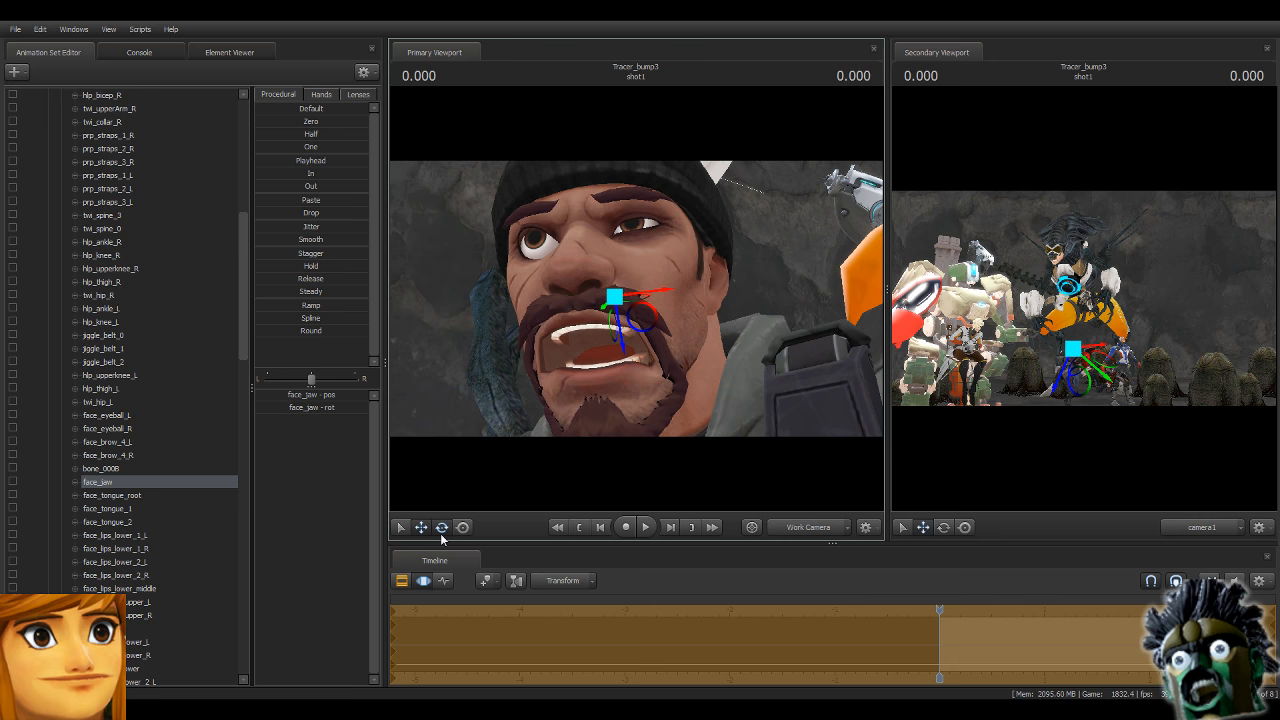
click(441, 528)
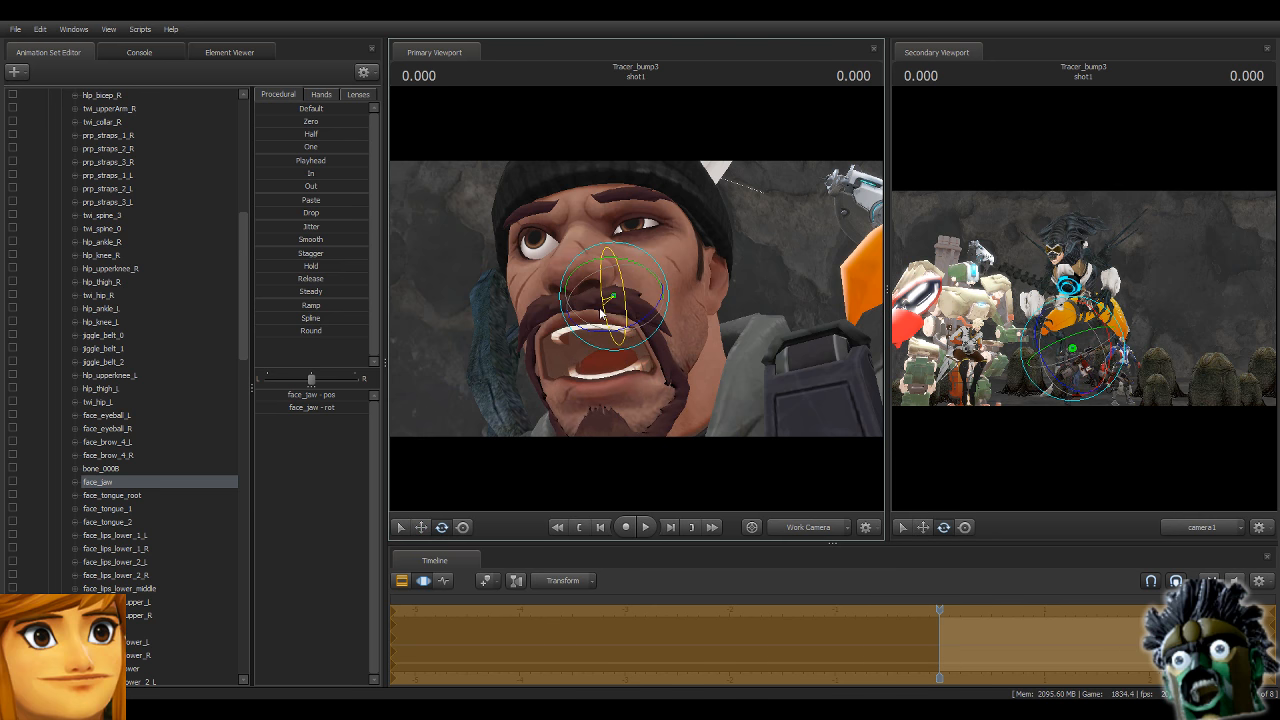
drag(601, 314, 592, 318)
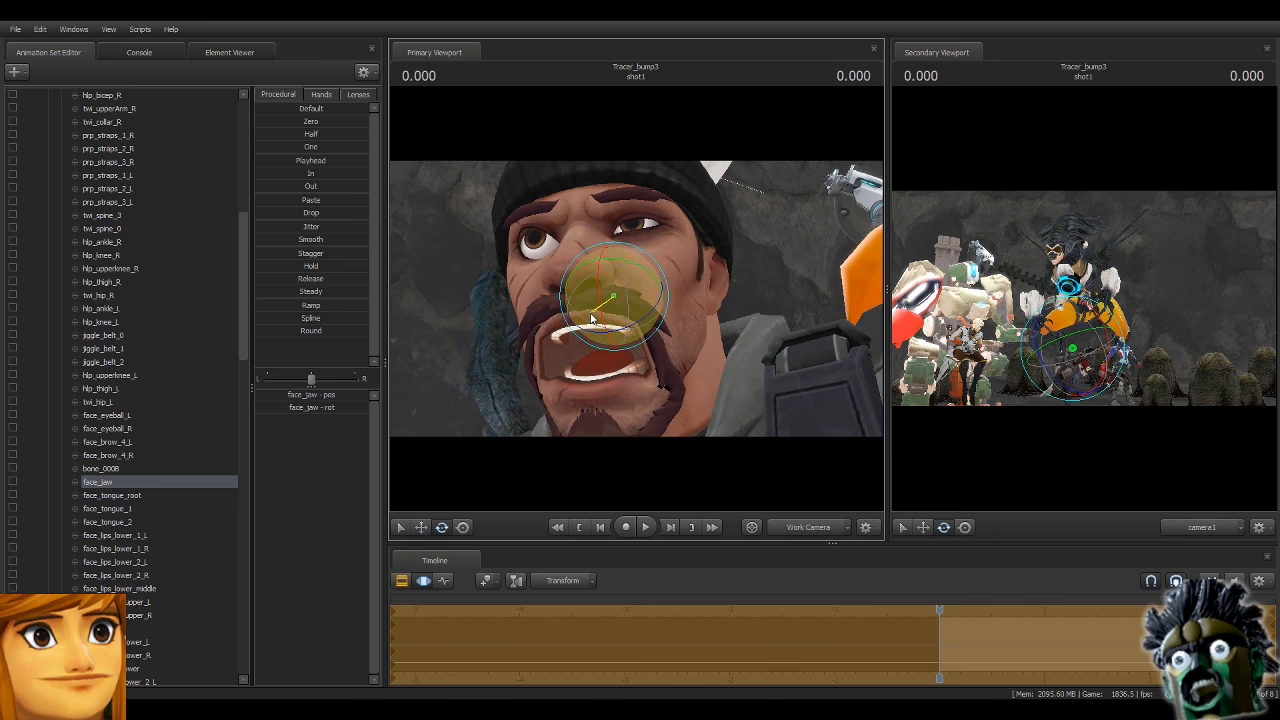
key(w)
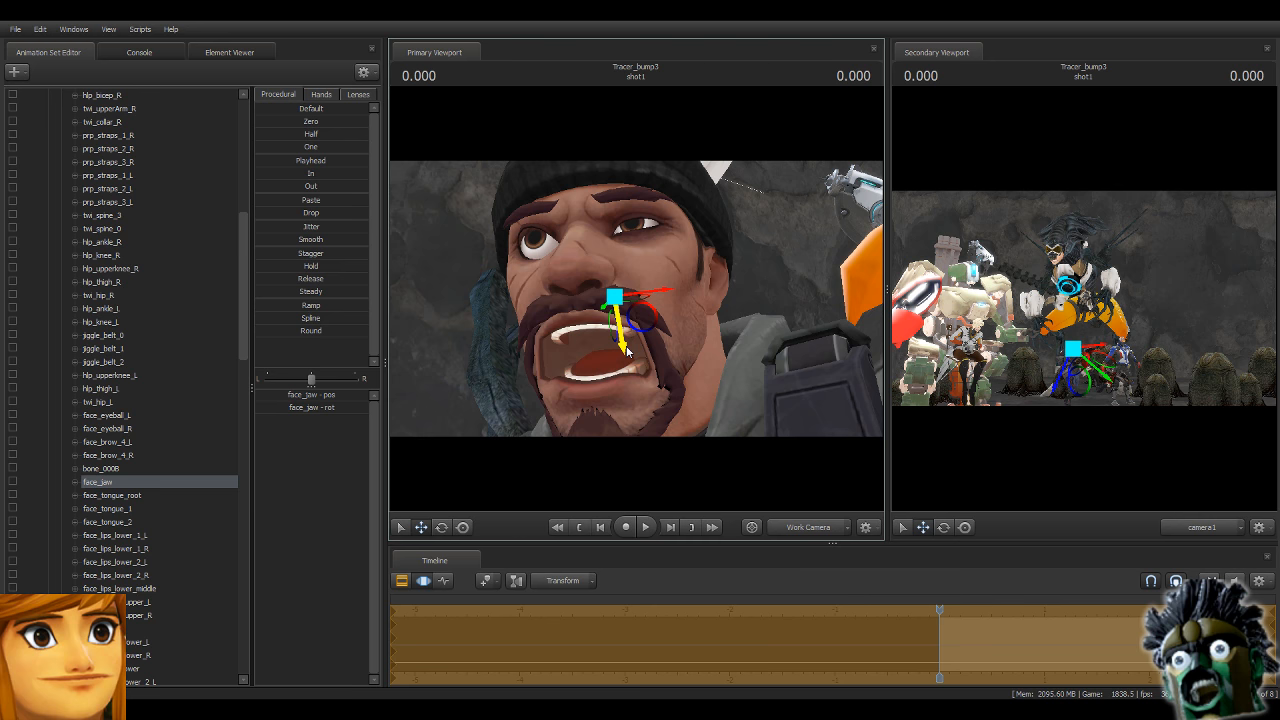
drag(627, 351, 636, 298)
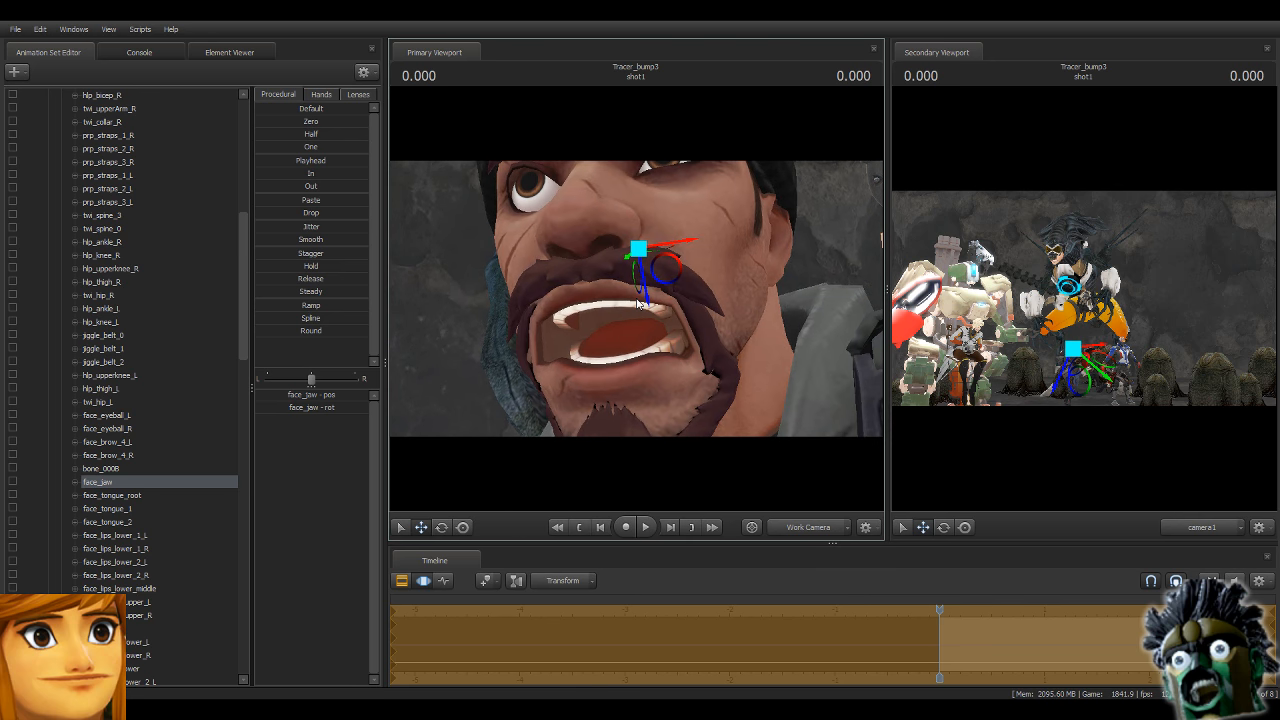
Raise reyes1's face_lips_upper_1_R and face_lips_upper_1_L and reposition face_lips_upper_2_L to expose more of the upper teeth.
ctrl+click(546, 294)
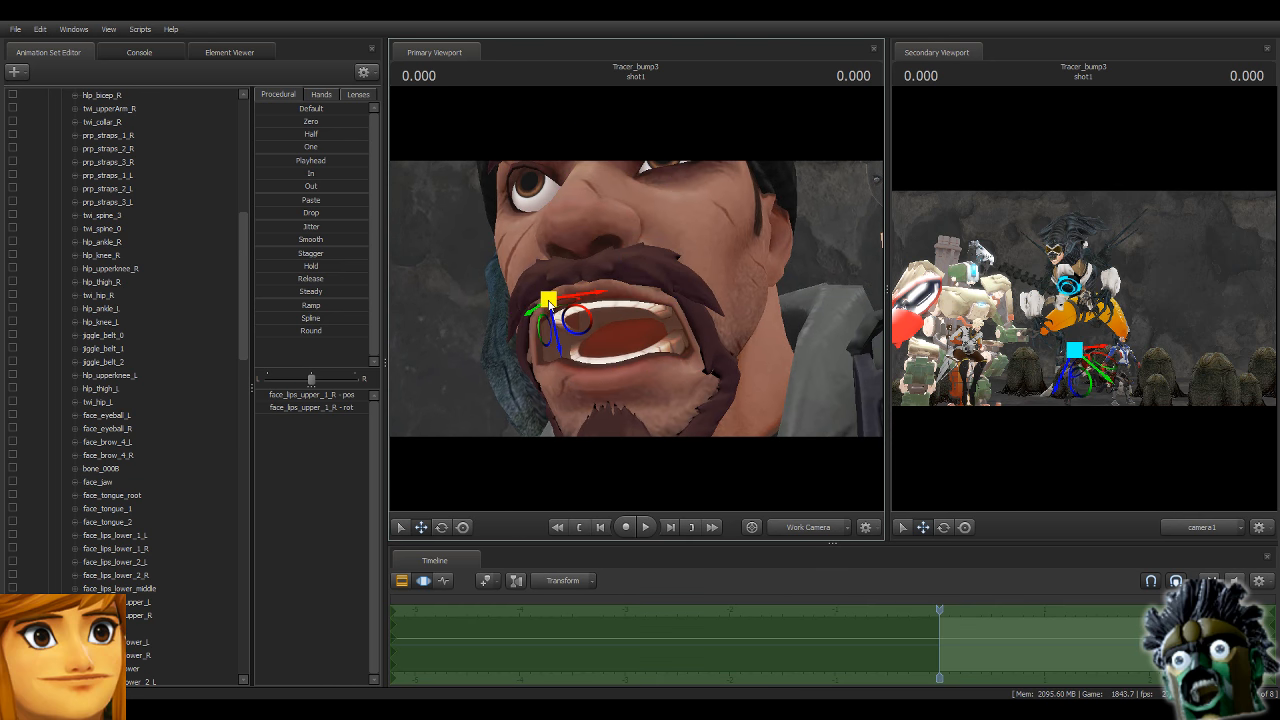
drag(546, 289, 637, 278)
ctrl+click(583, 289)
ctrl+click(637, 291)
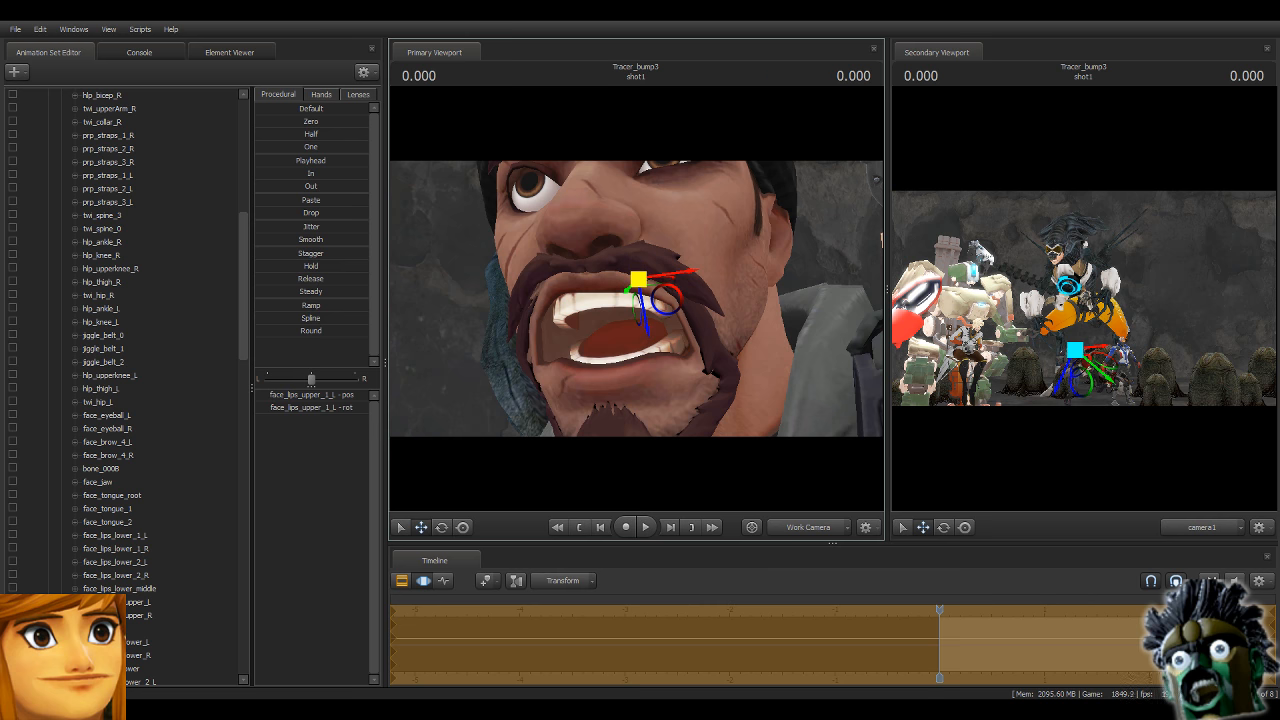
key(ctrl)
ctrl+click(649, 293)
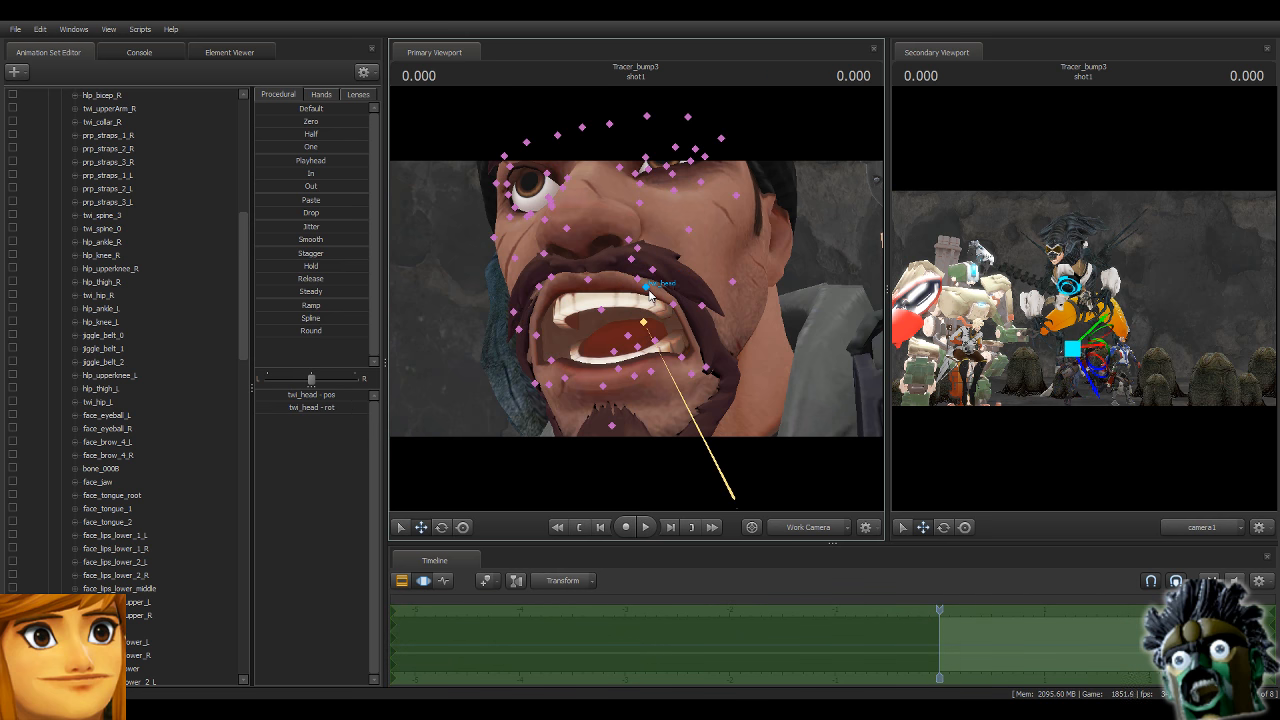
ctrl+click(673, 305)
drag(673, 305, 677, 318)
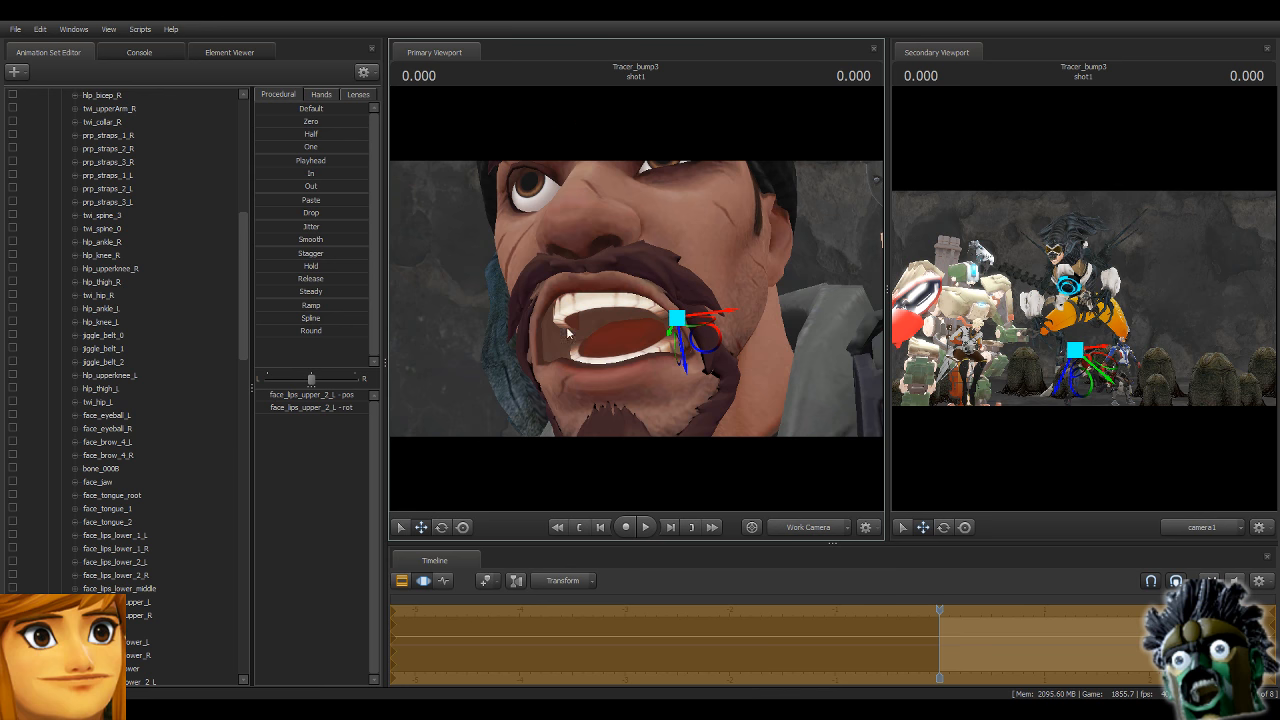
Raise reyes1's face_lips_lower_1_R and face_lips_lower_middle to lift the lower lip over the bottom teeth.
ctrl+click(566, 380)
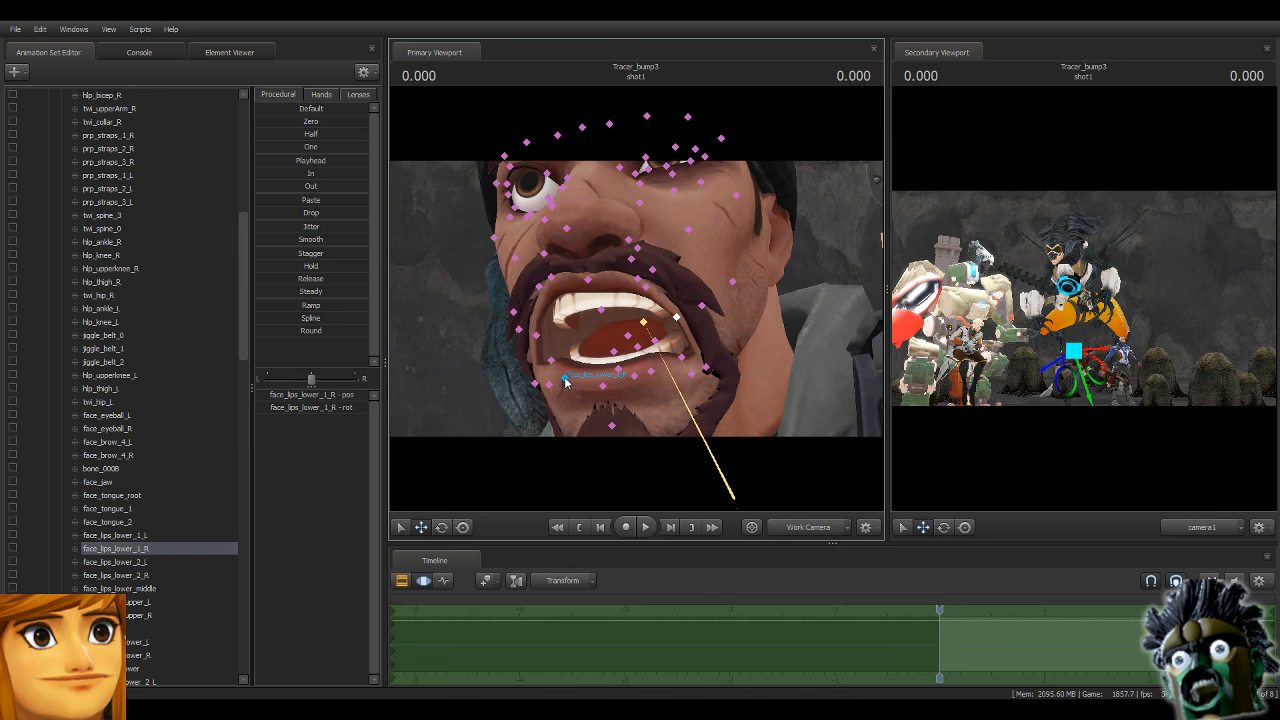
drag(566, 379, 566, 368)
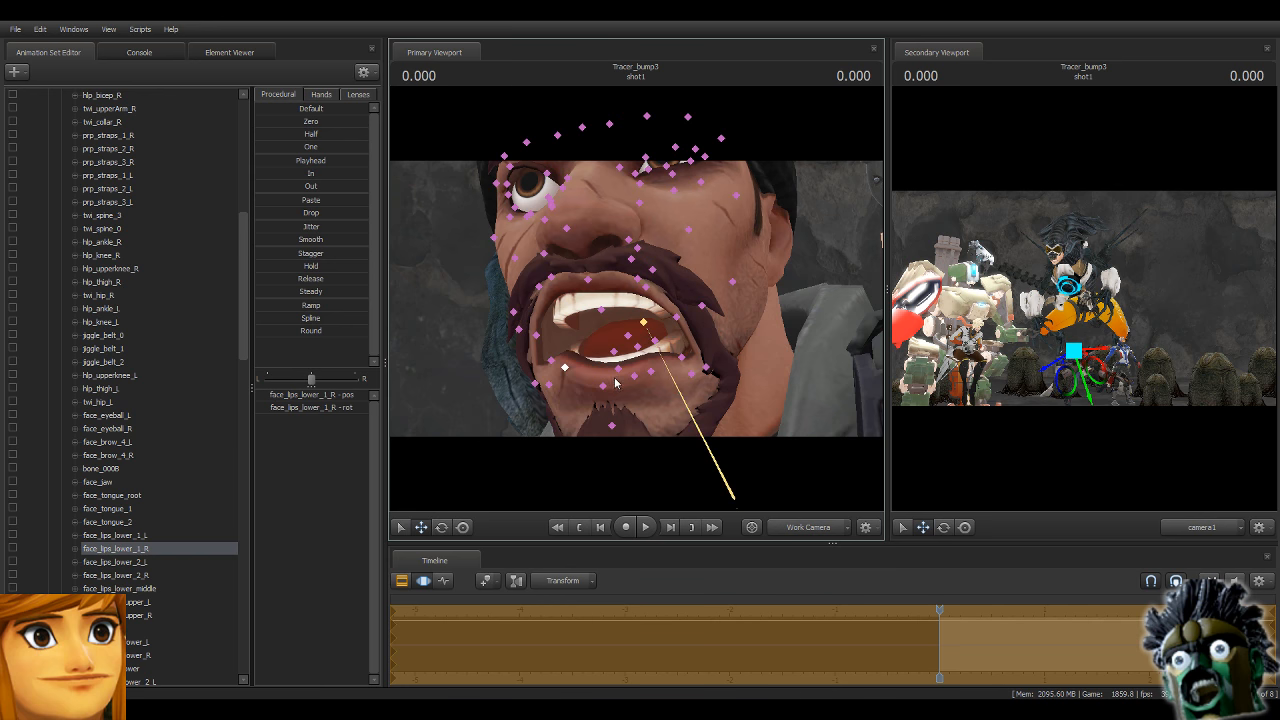
ctrl+click(604, 387)
drag(600, 387, 600, 366)
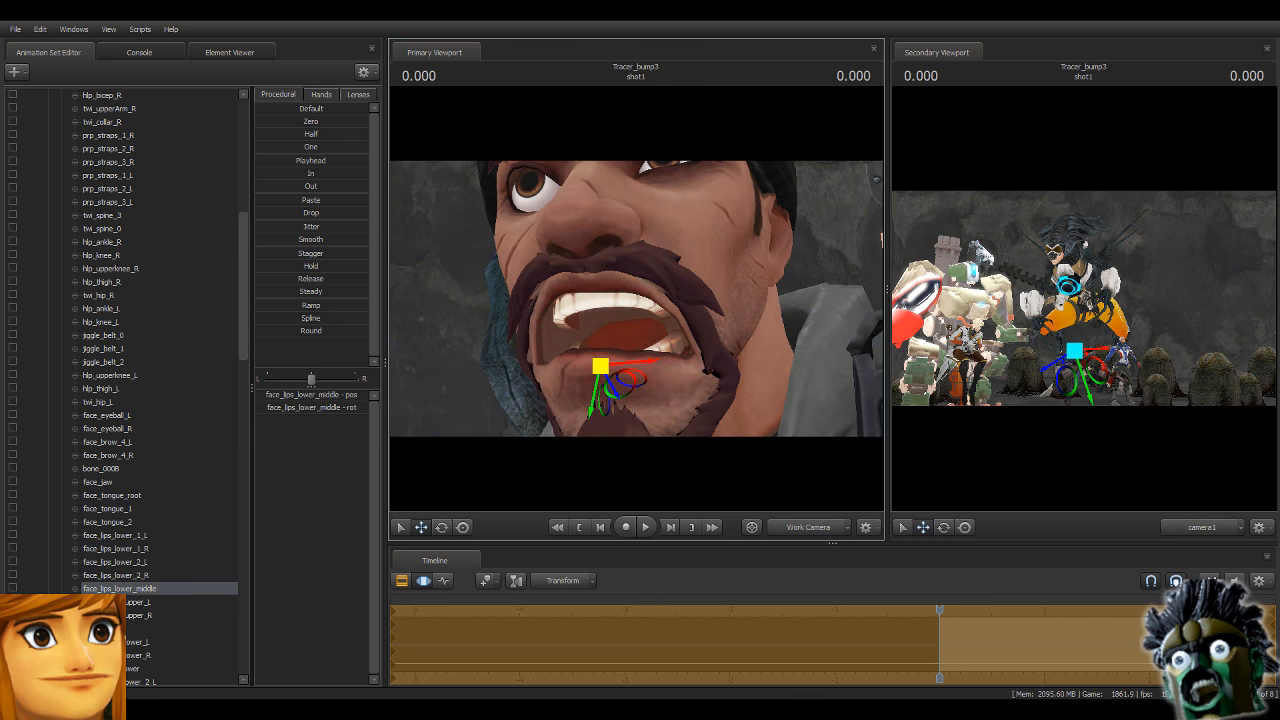
ctrl+click(632, 376)
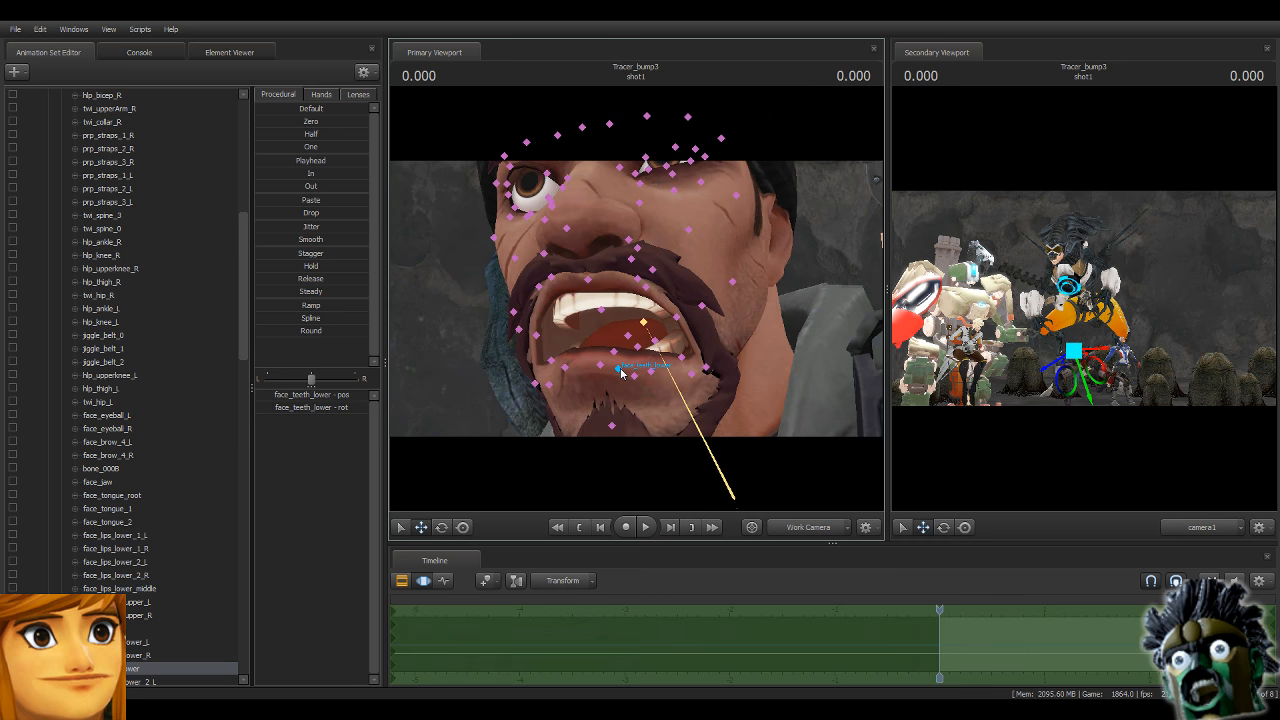
ctrl+click(634, 378)
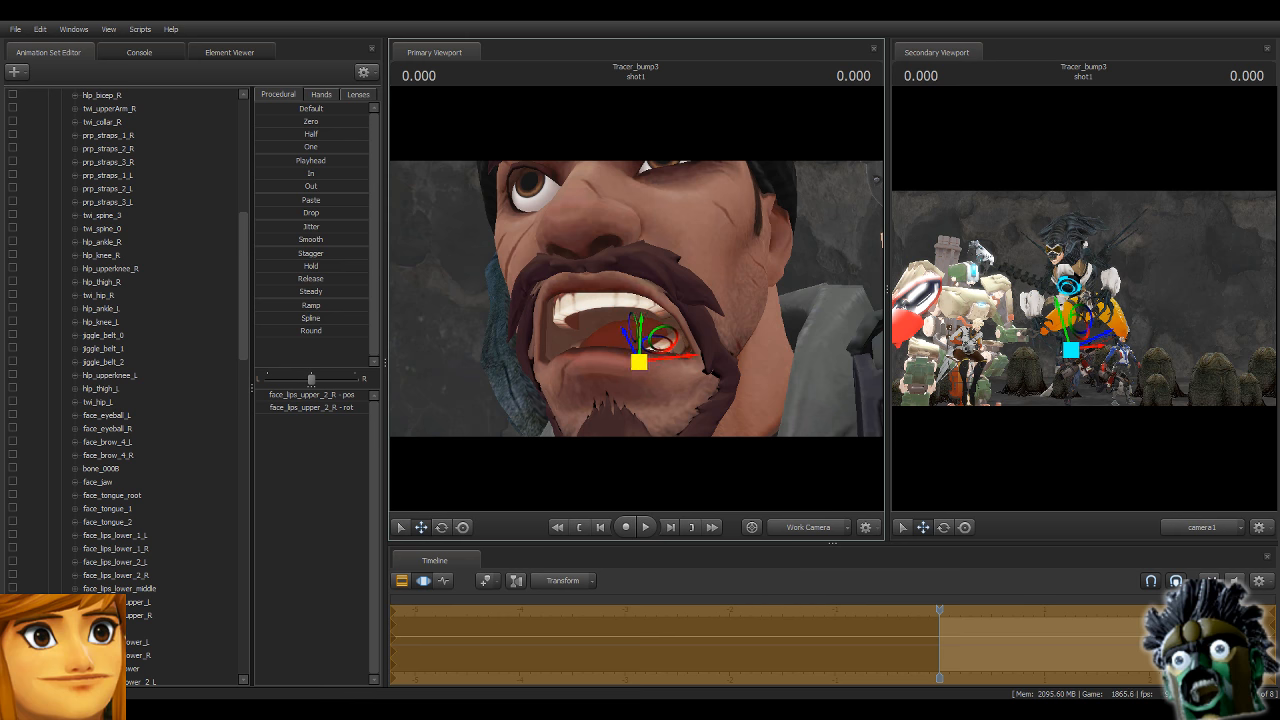
drag(636, 363, 628, 366)
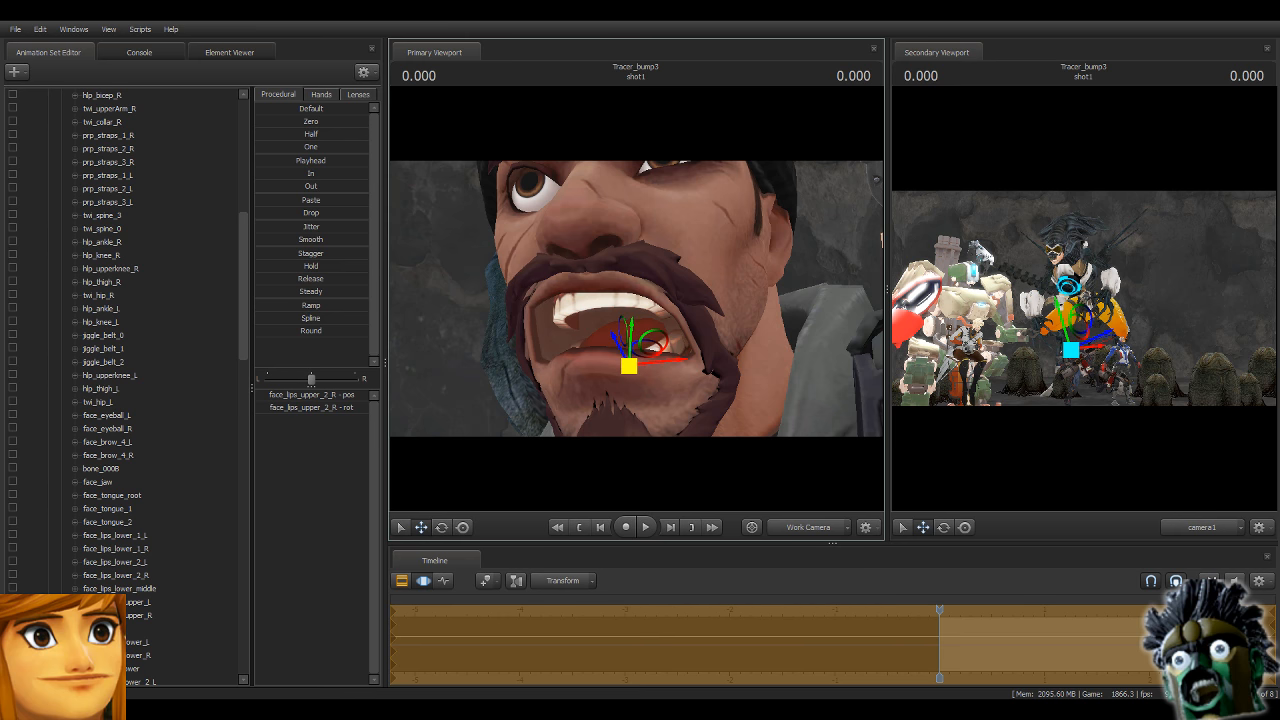
key(ctrl+z)
Adjust reyes1's face_mouth_upper_L at the mouth corner and shift face_teeth_lower slightly upward.
drag(694, 262, 700, 236)
key(s)
key(w)
key(w)
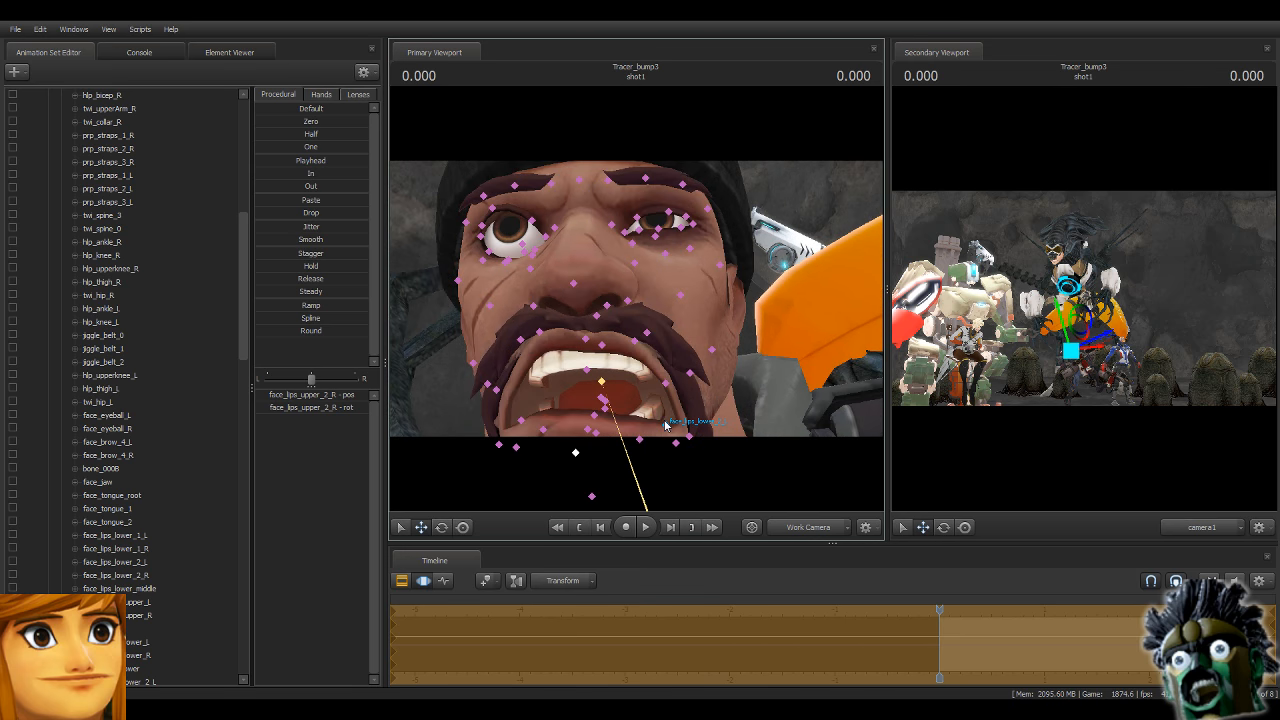
ctrl+click(687, 435)
drag(640, 298, 677, 363)
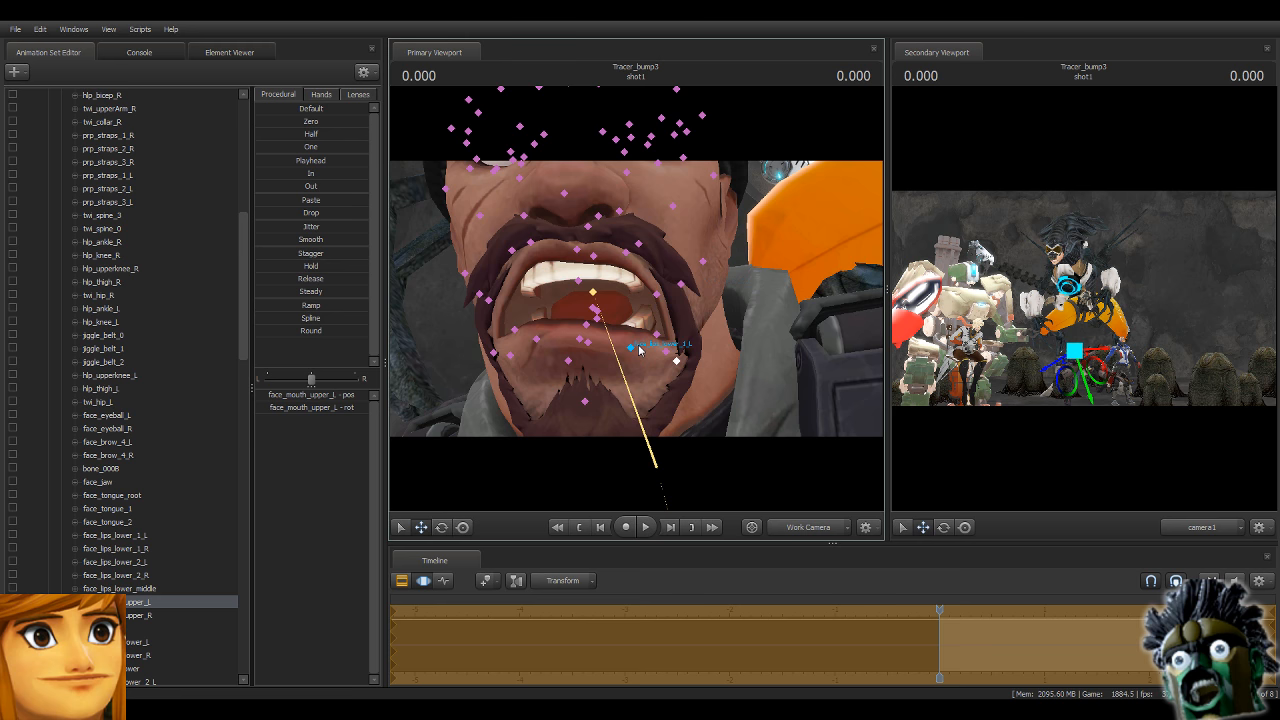
click(588, 346)
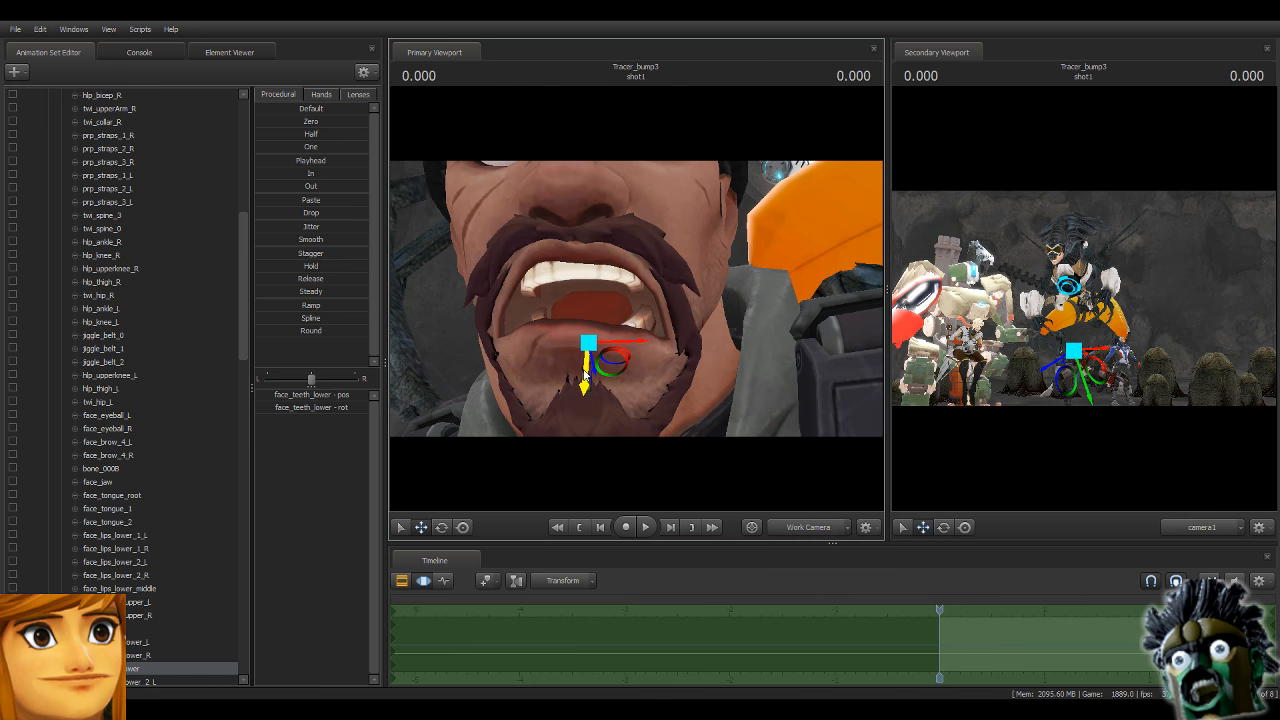
drag(585, 374, 585, 368)
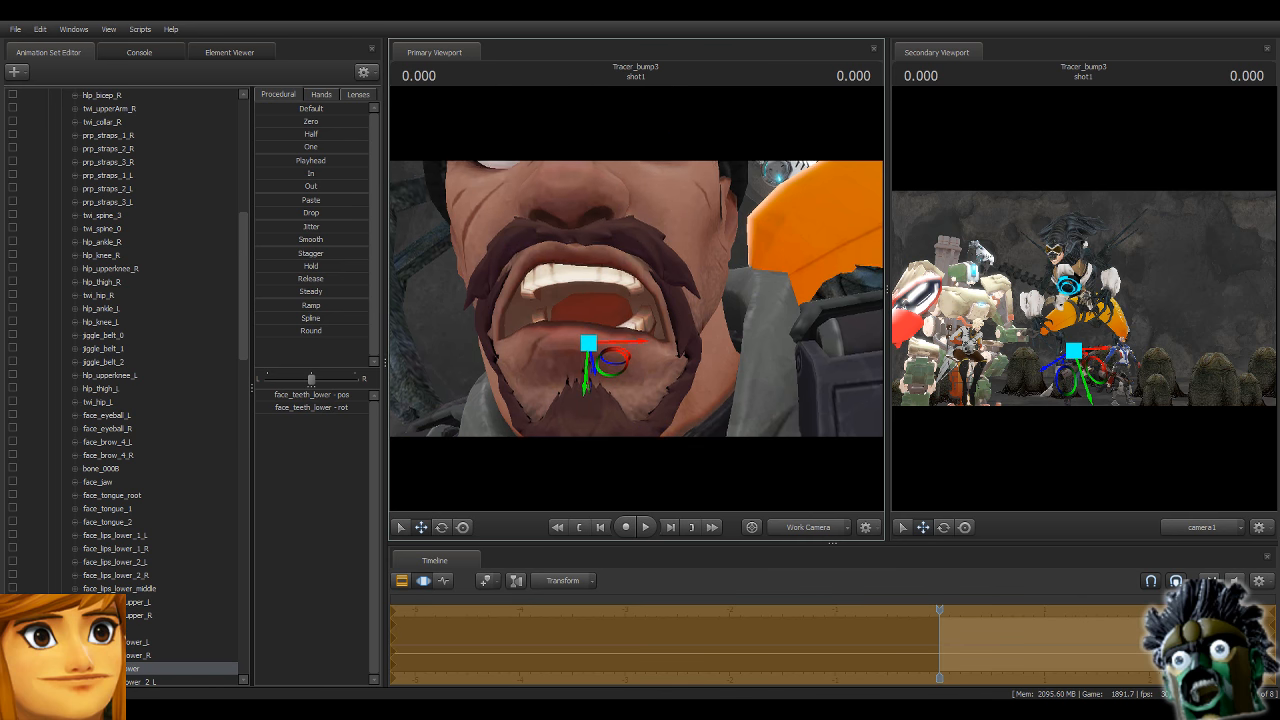
Move reyes1's face_nose_tip upward along its own axis to lift the end of his nose.
drag(583, 310, 545, 200)
click(606, 319)
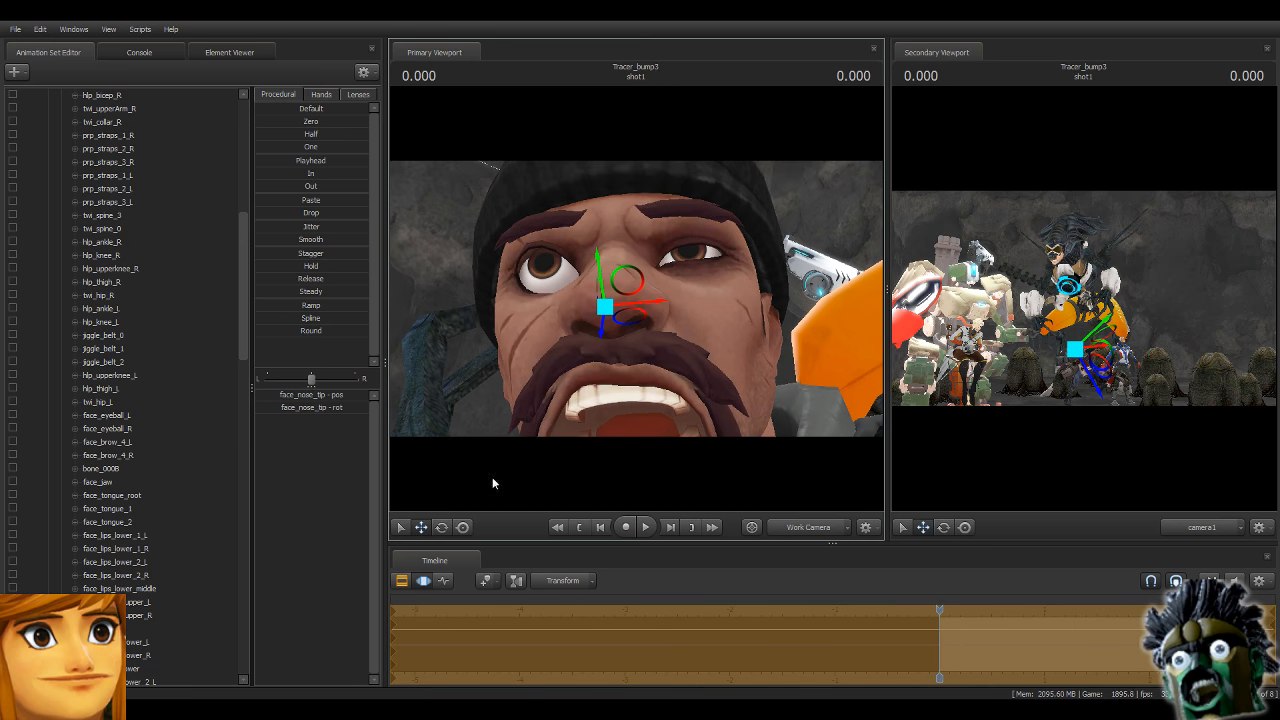
click(442, 528)
drag(683, 366, 580, 322)
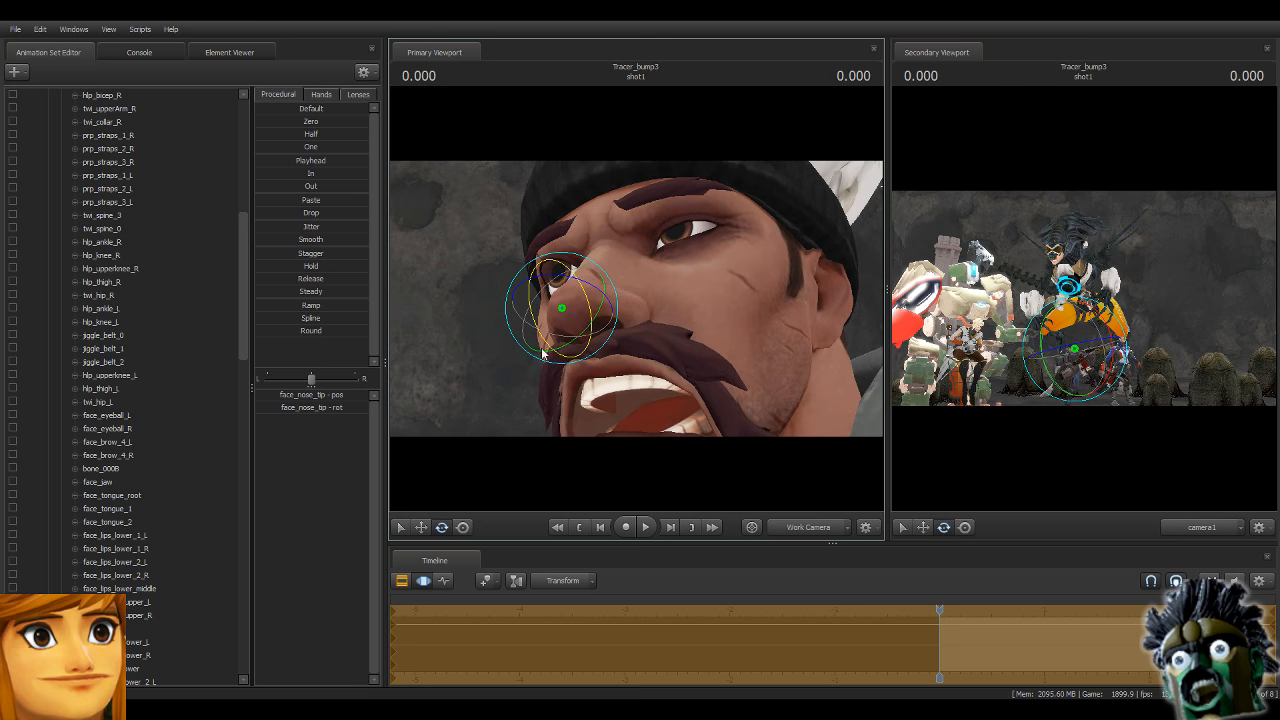
click(421, 528)
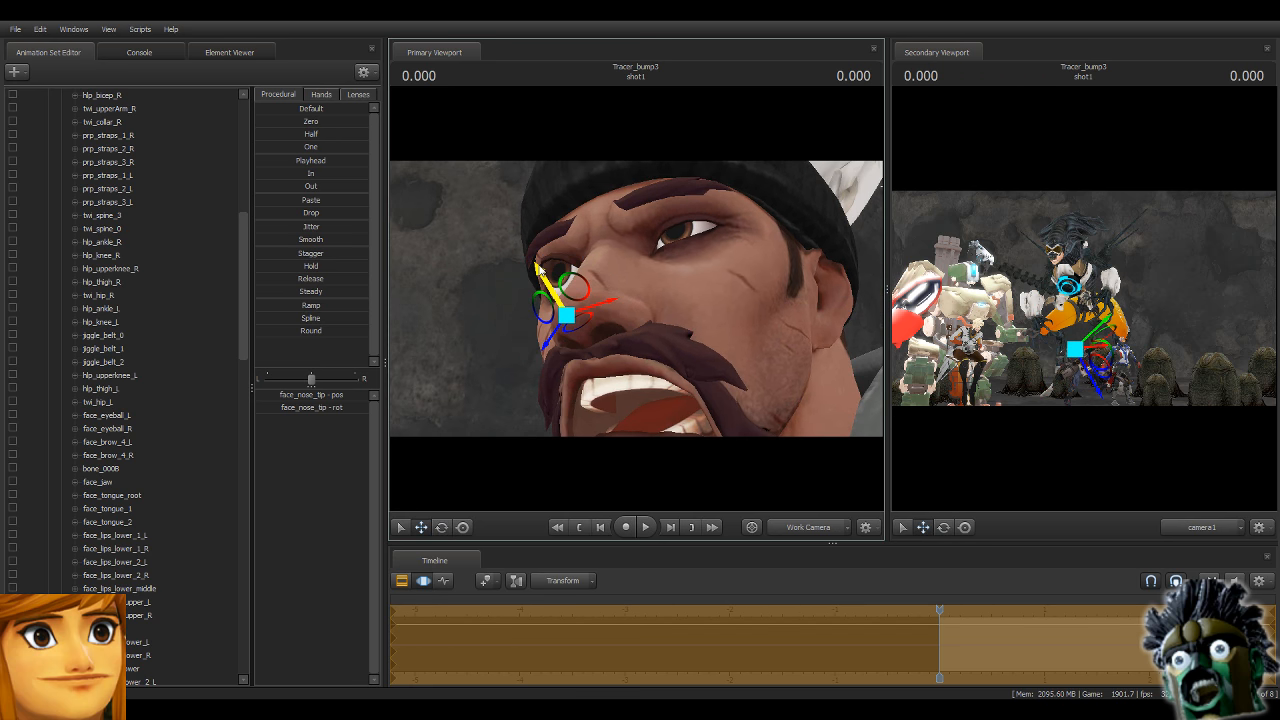
drag(540, 270, 710, 392)
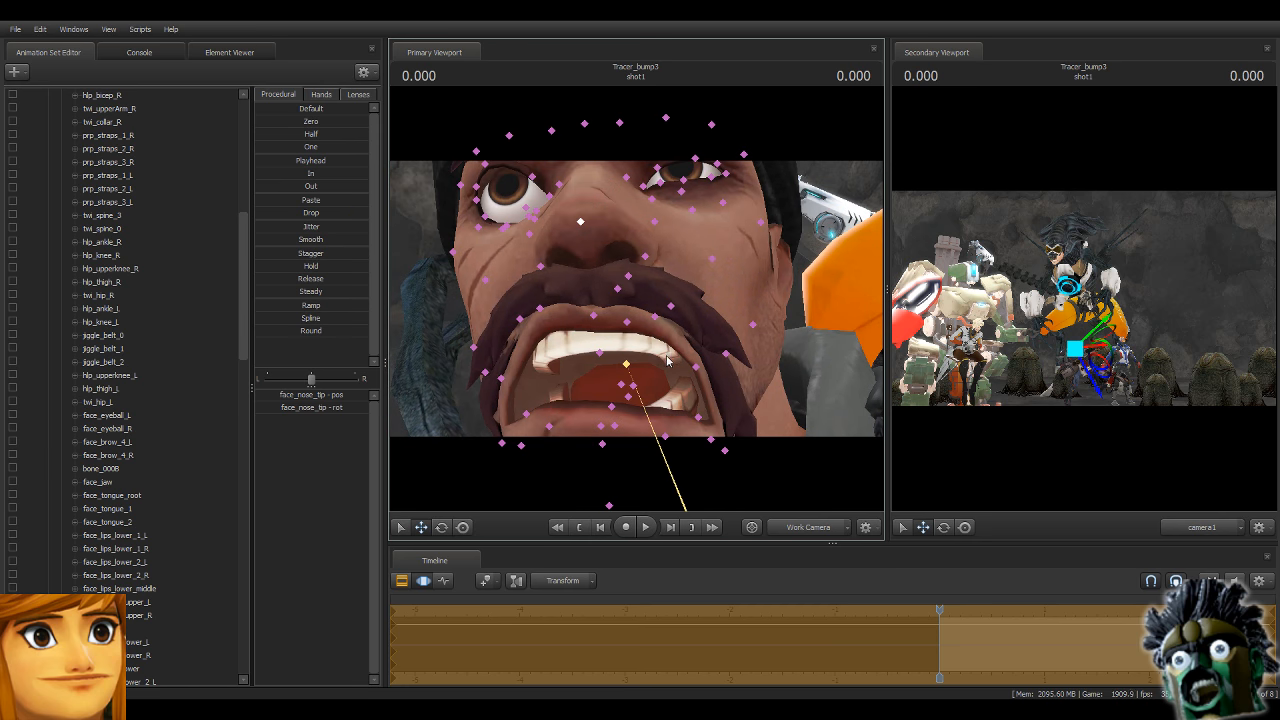
Adjust reyes1's face_lips_upper_1_L and pull face_nose_nostril_R outward to flare the right nostril.
ctrl+click(658, 328)
drag(660, 332, 636, 222)
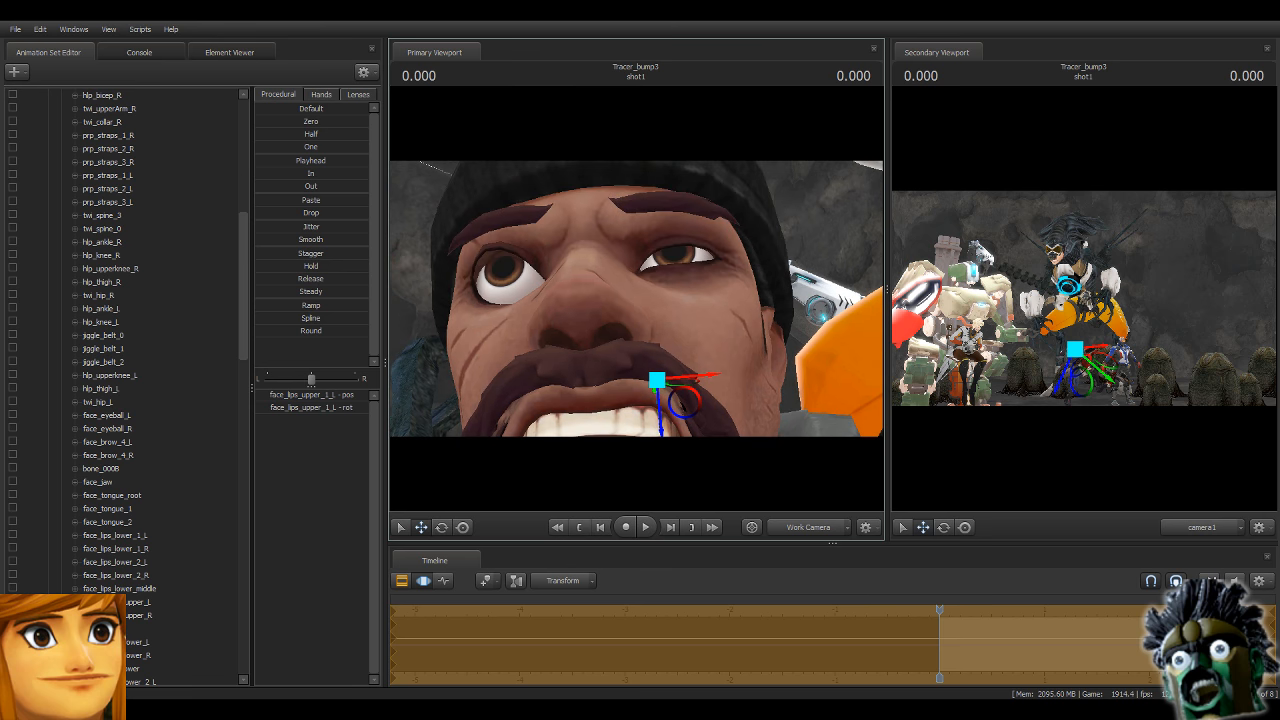
key(s)
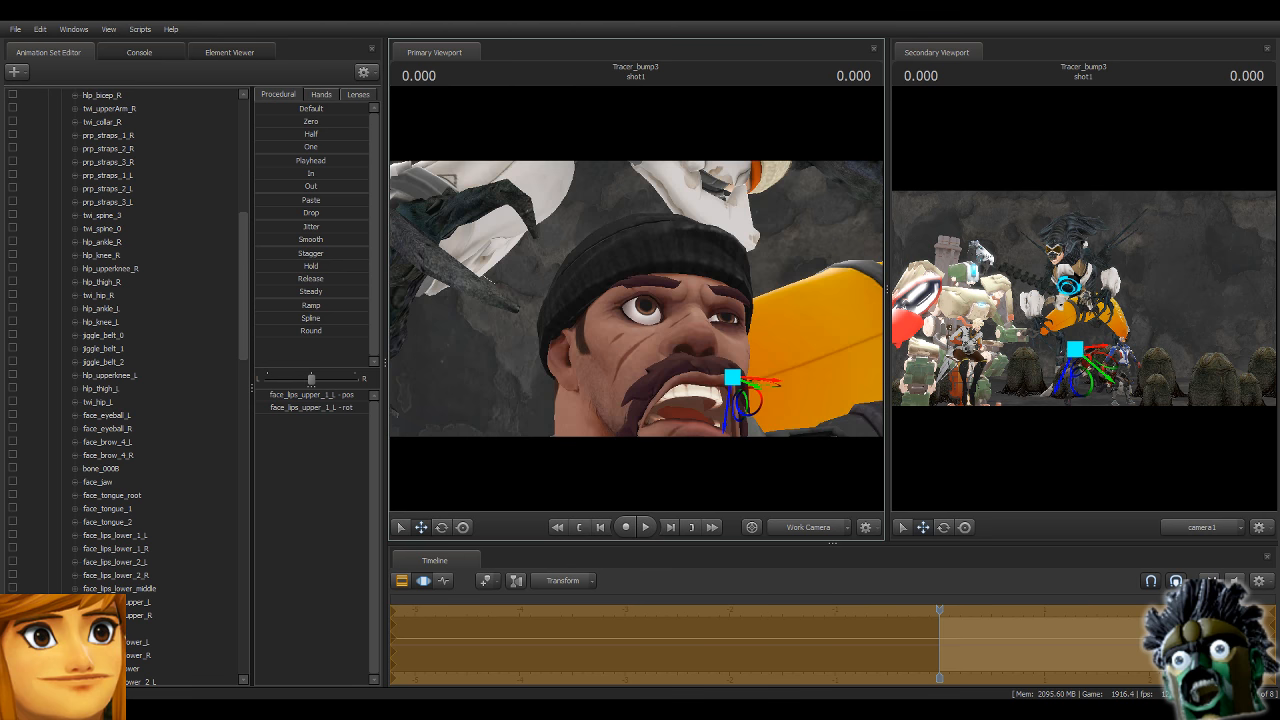
key(w)
key(ctrl)
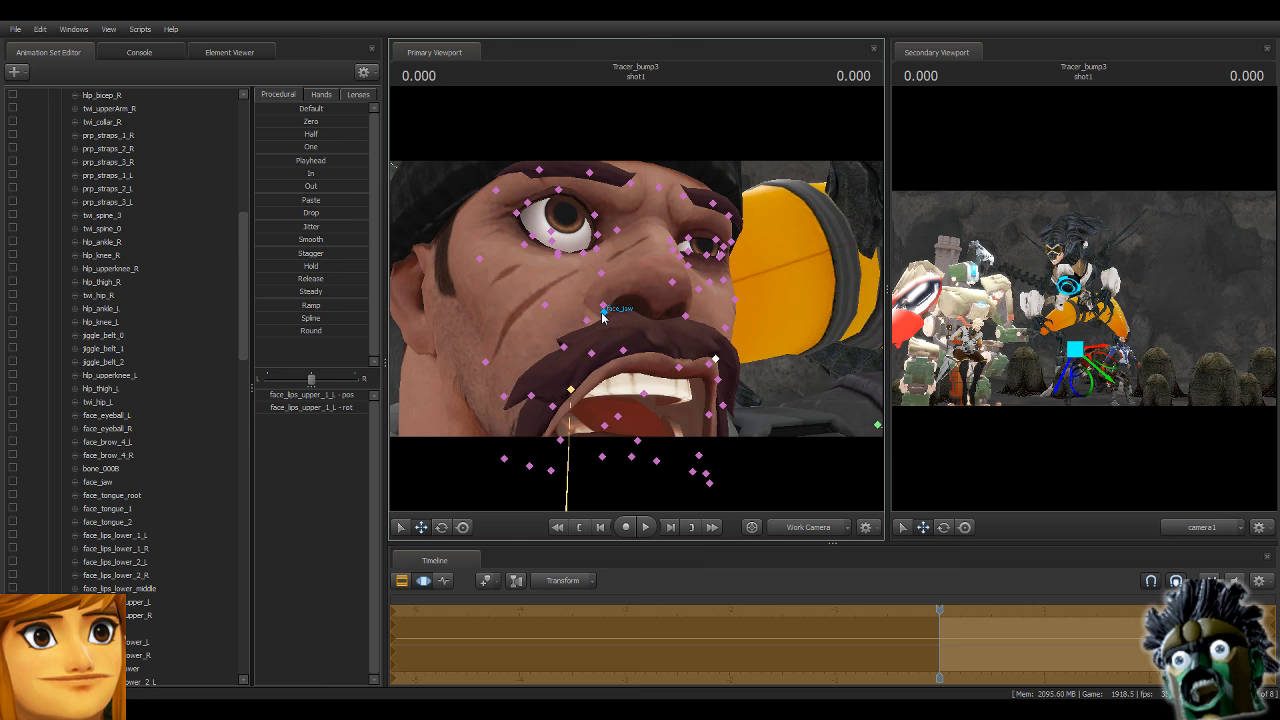
click(597, 297)
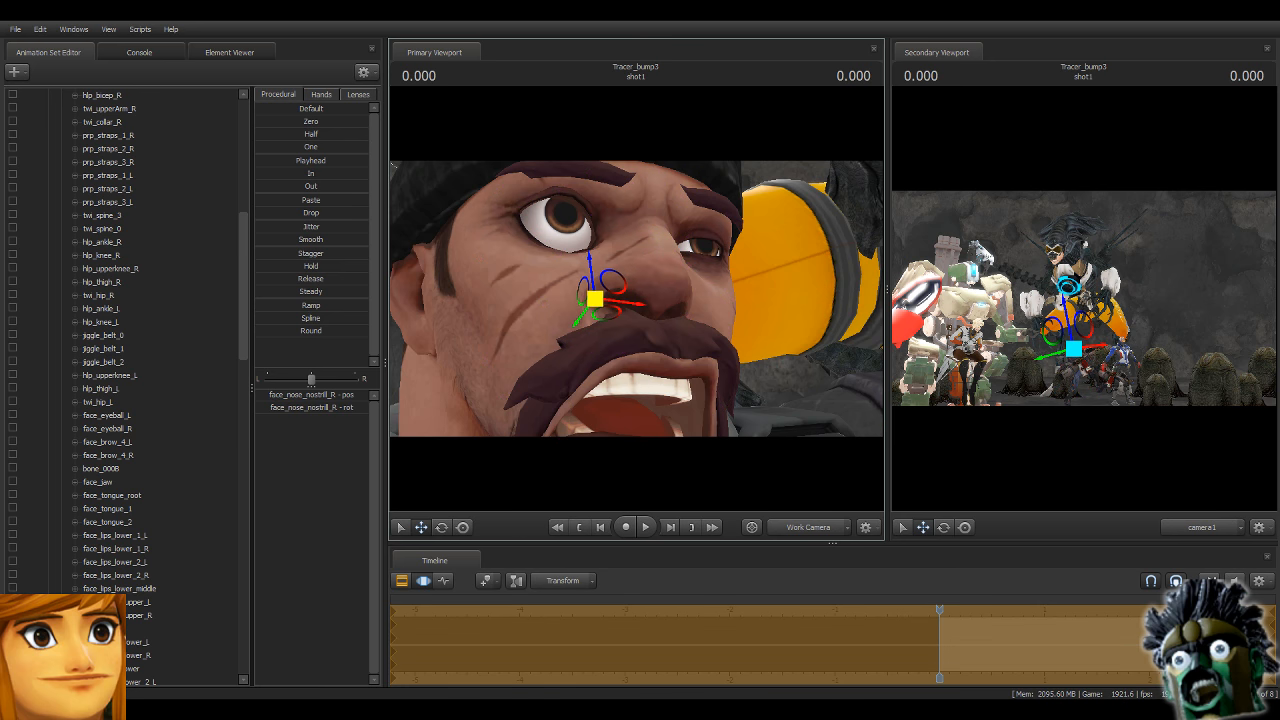
Rotate reyes1's face_nose_tip to angle the end of his nose.
key(ctrl)
click(671, 282)
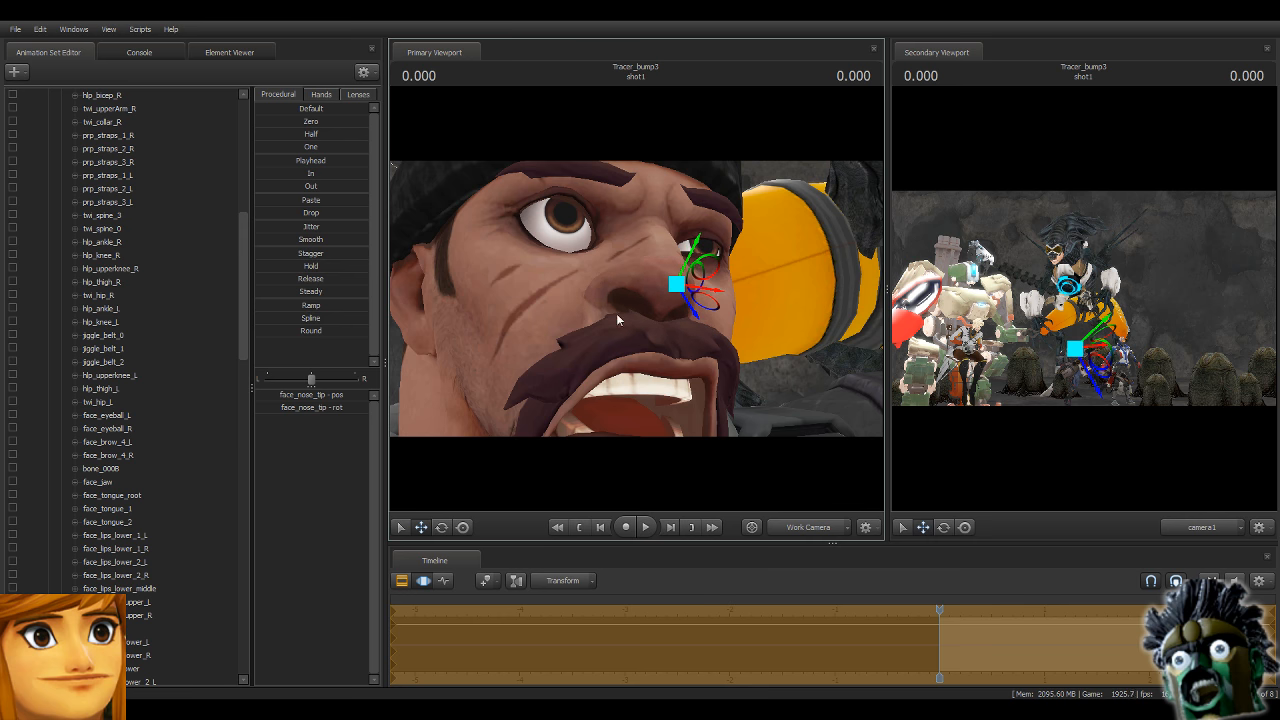
click(441, 527)
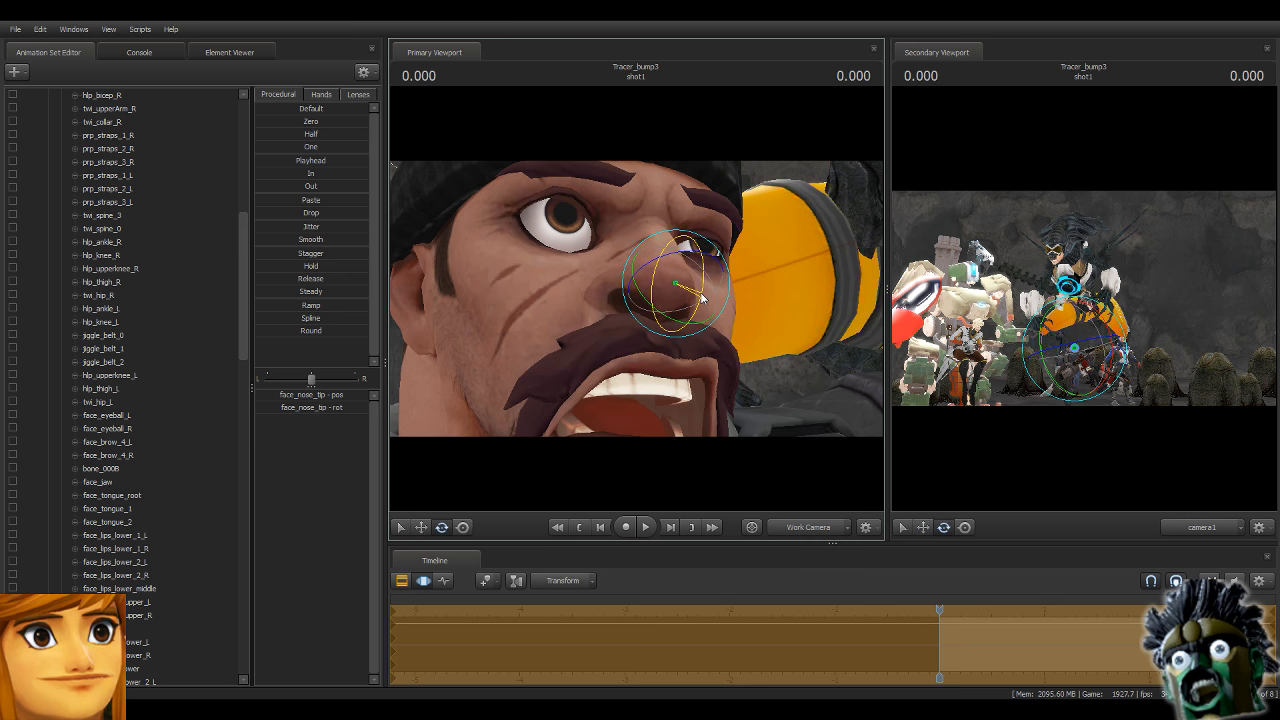
drag(650, 376, 700, 295)
Raise reyes1's face_eyelid_upper_1_L and face_eyelid_upper_2_L and adjust face_eyelid_upper_3_L to open the left upper eyelid.
key(d)
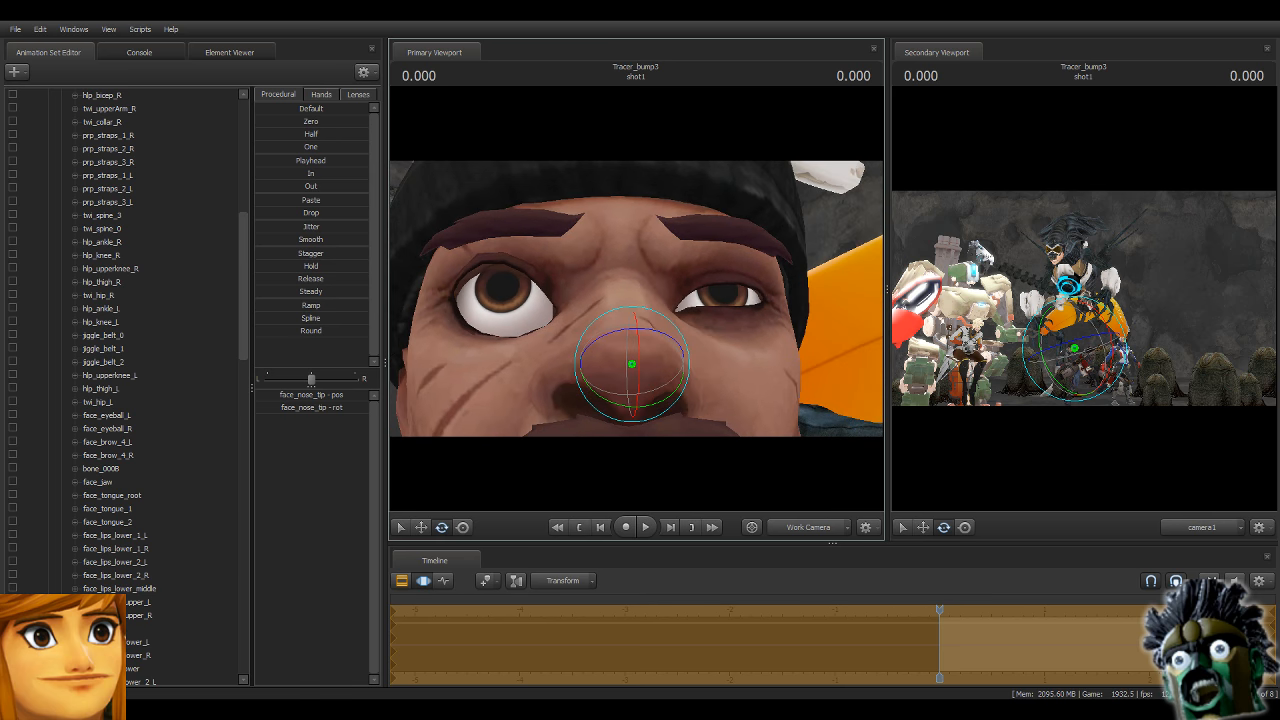
click(700, 296)
click(462, 527)
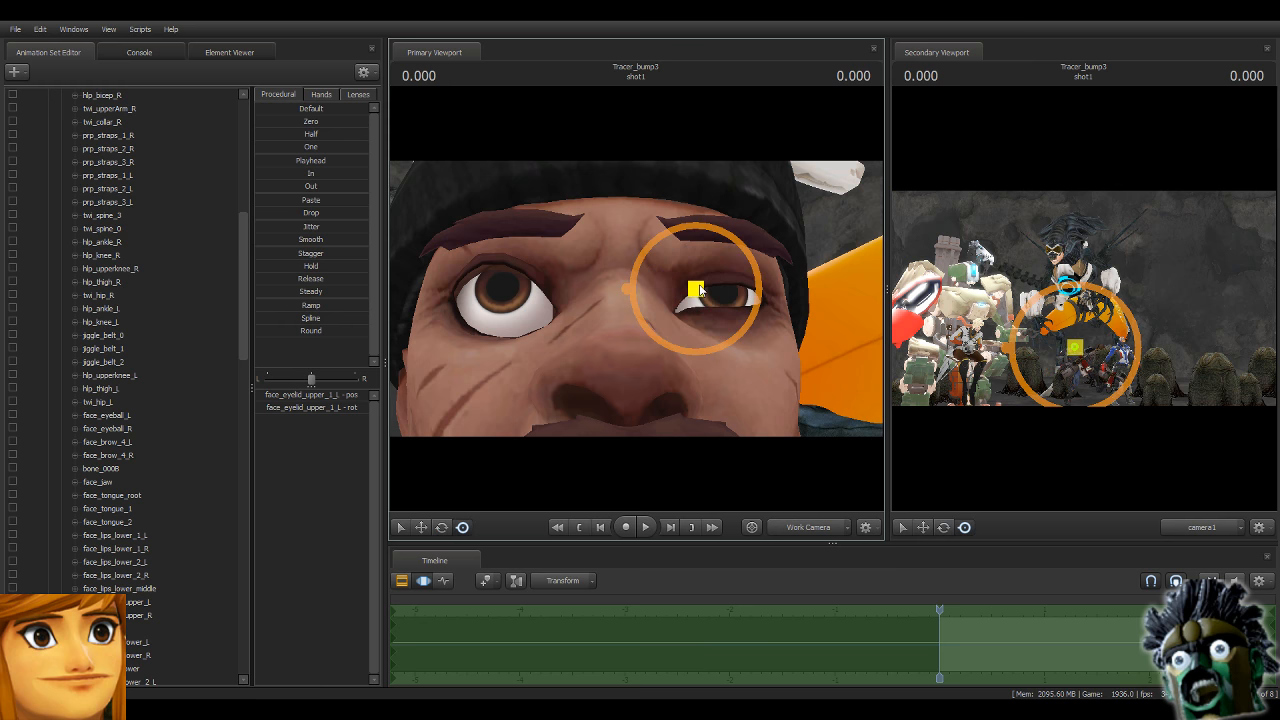
drag(695, 293, 690, 272)
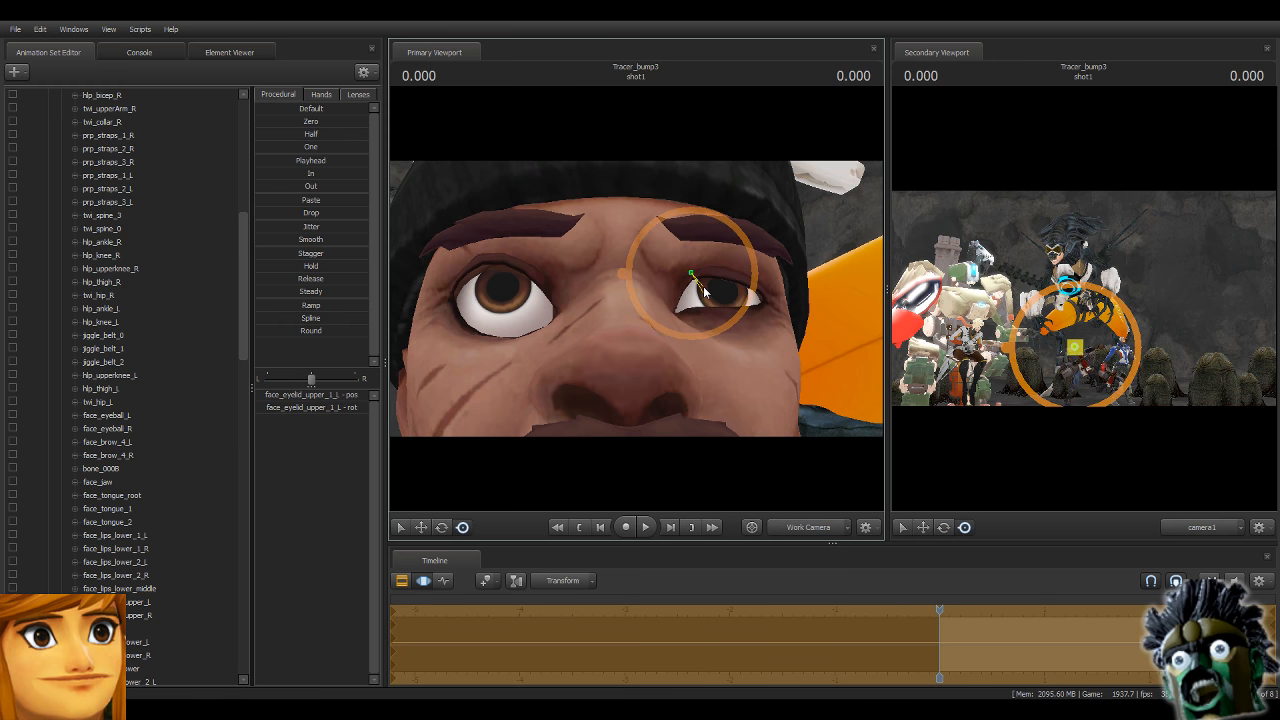
click(739, 286)
drag(735, 291, 738, 266)
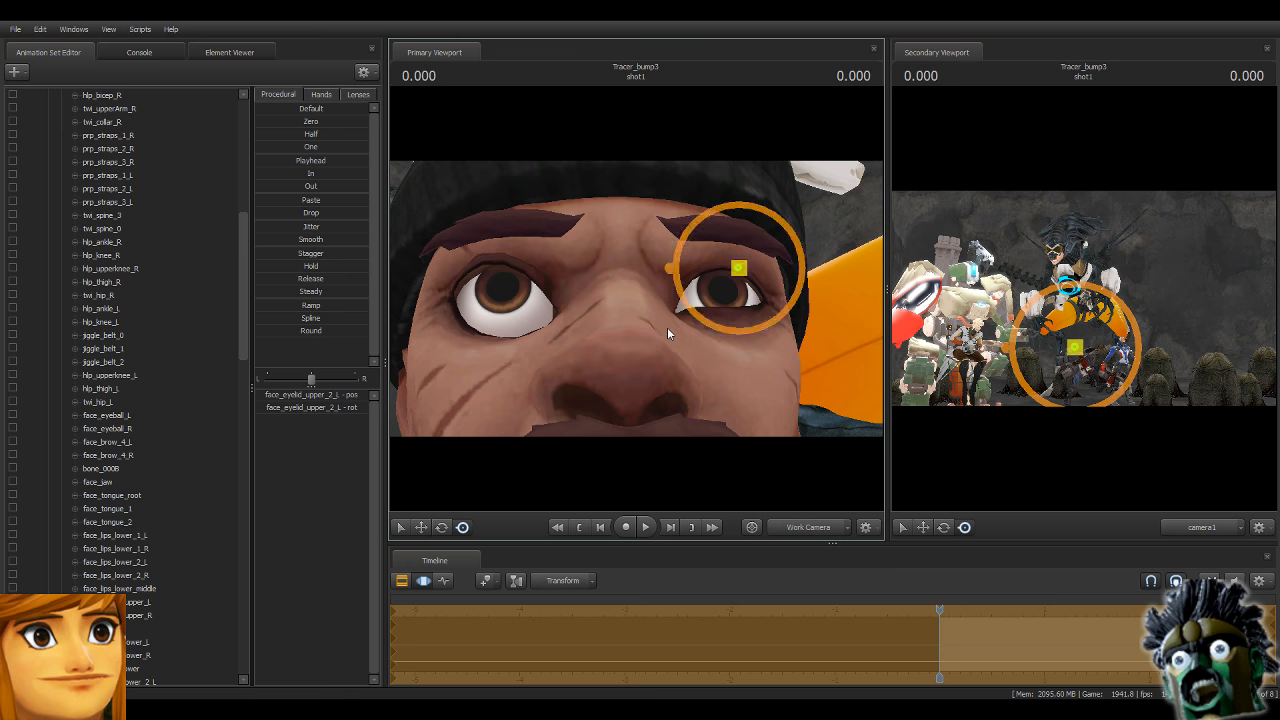
key(ctrl)
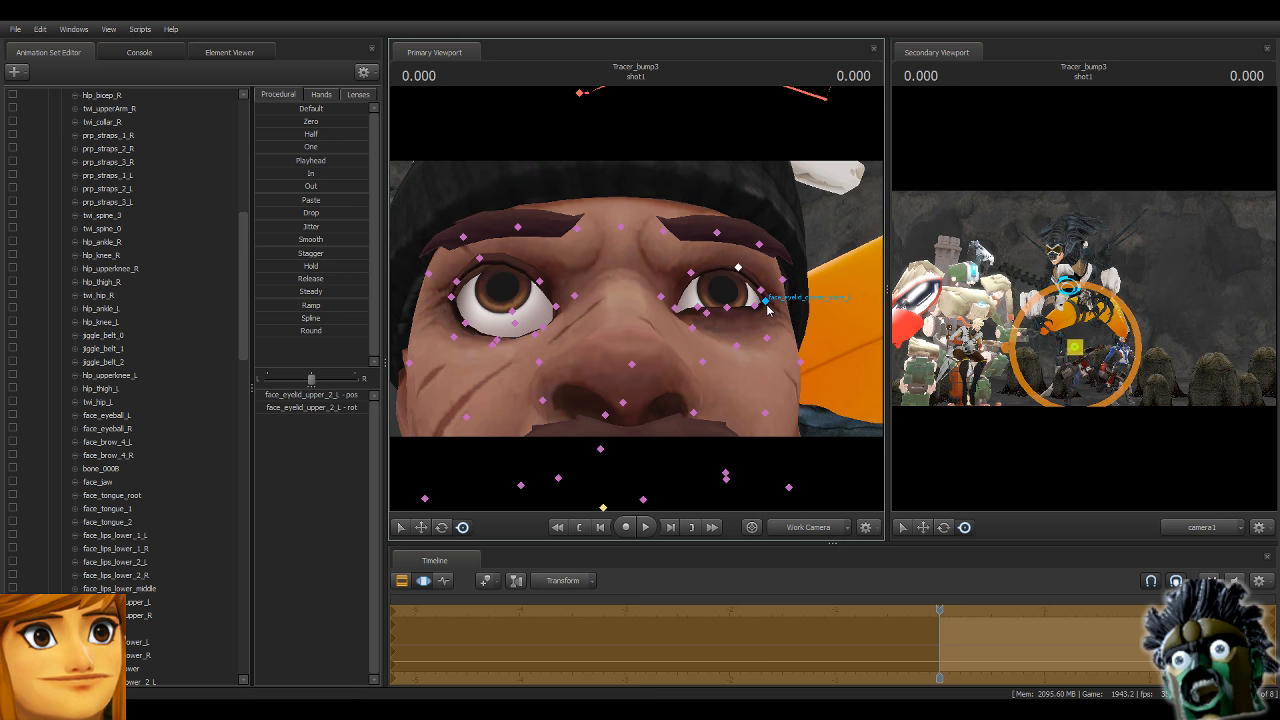
key(ctrl)
click(765, 299)
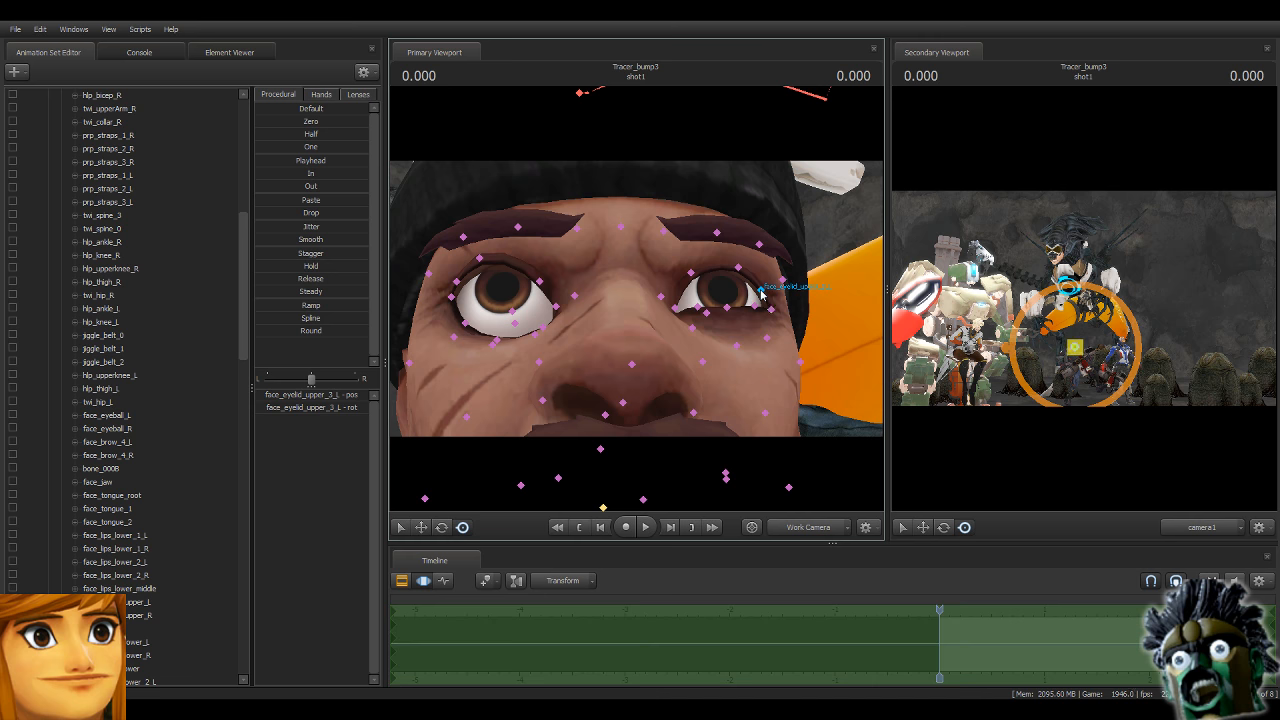
drag(762, 293, 760, 290)
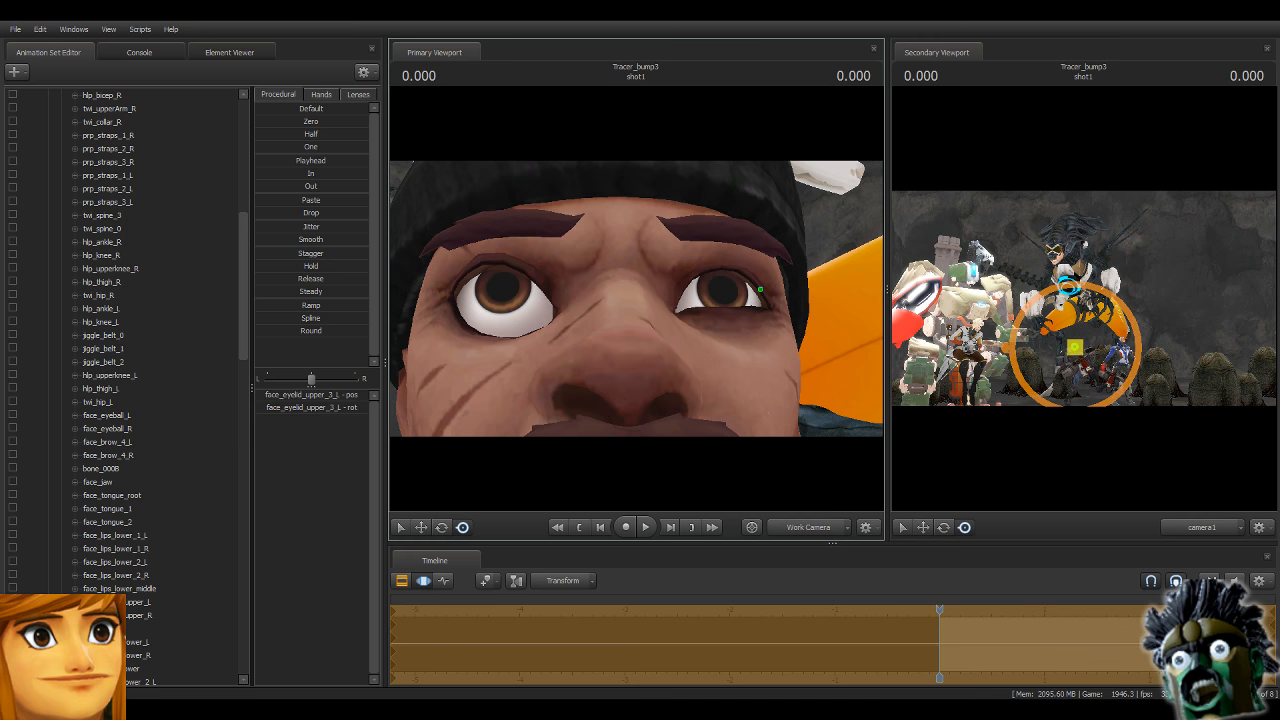
Lower reyes1's face_eyelid_lower_2_L and face_eyelid_lower_1_L and adjust the outer eyelid corner to widen the left eye.
key(ctrl)
click(730, 315)
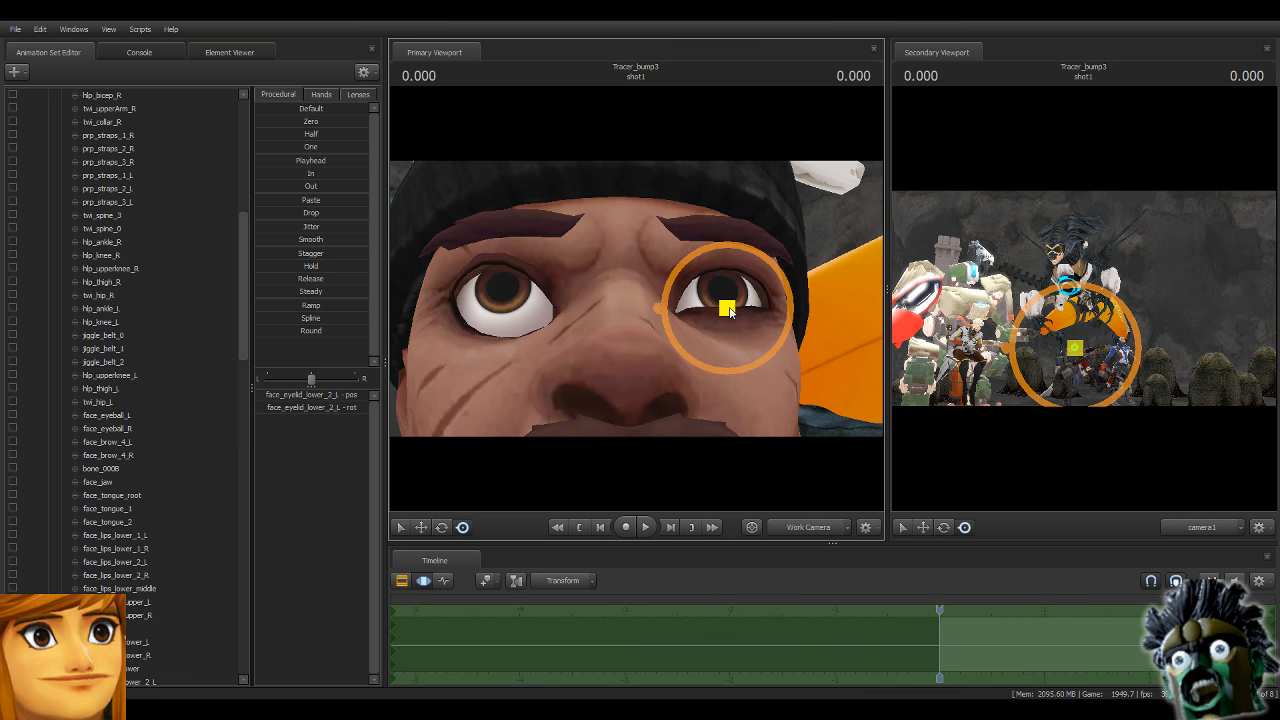
drag(730, 315, 724, 331)
drag(728, 385, 727, 337)
key(ctrl)
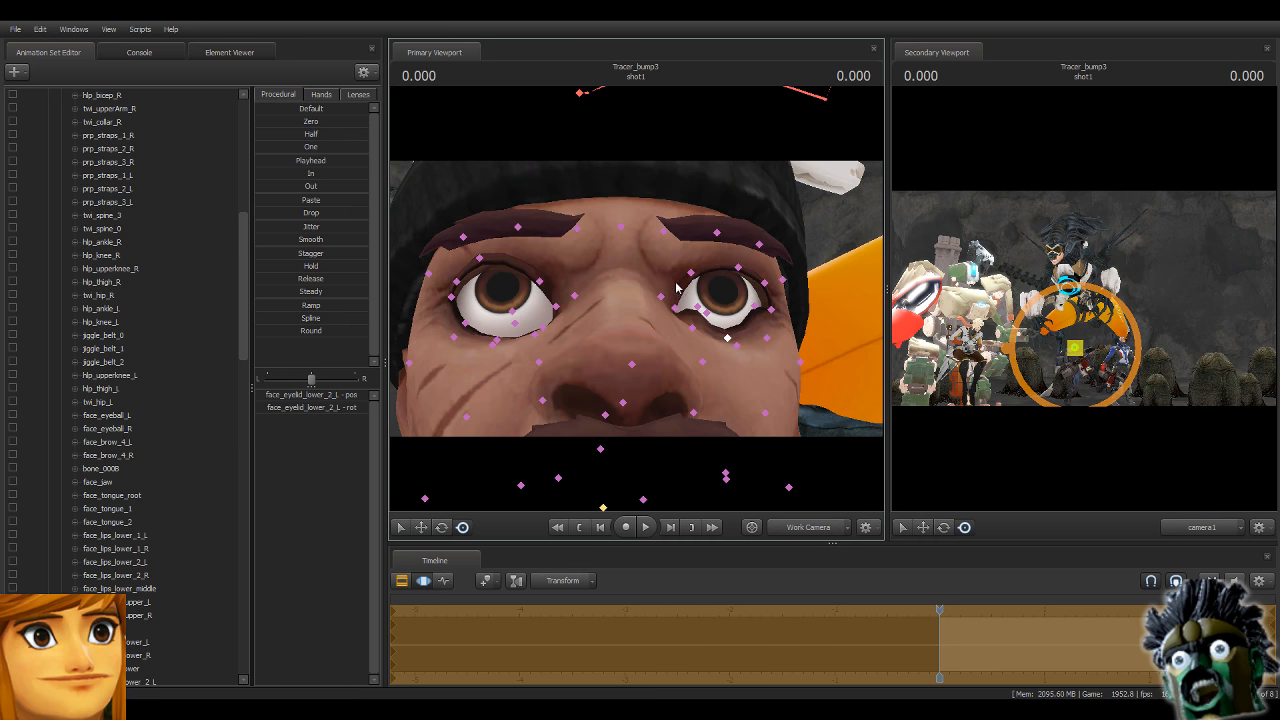
ctrl+click(770, 309)
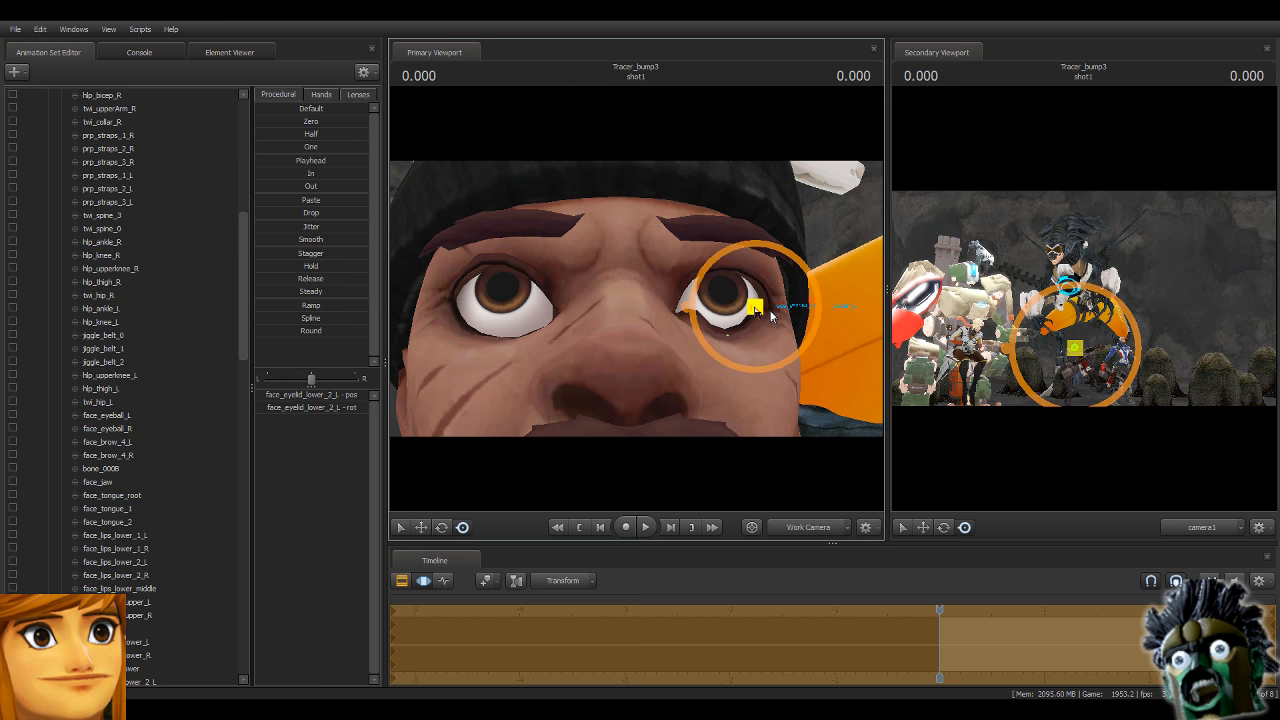
ctrl+click(686, 307)
drag(686, 307, 688, 331)
drag(549, 302, 480, 326)
key(s)
key(w)
key(w)
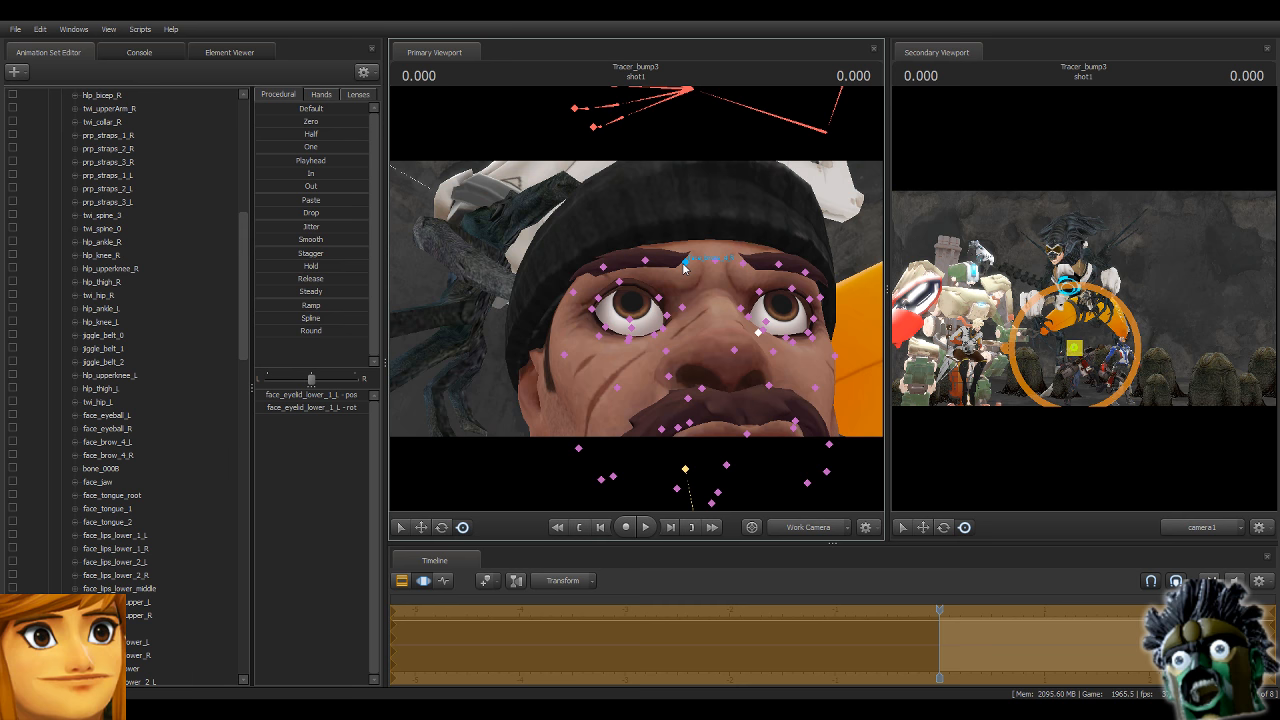
Raise reyes1's inner brows and lower the outer brow bones face_brow_1_R and face_brow_1_L.
drag(684, 263, 735, 241)
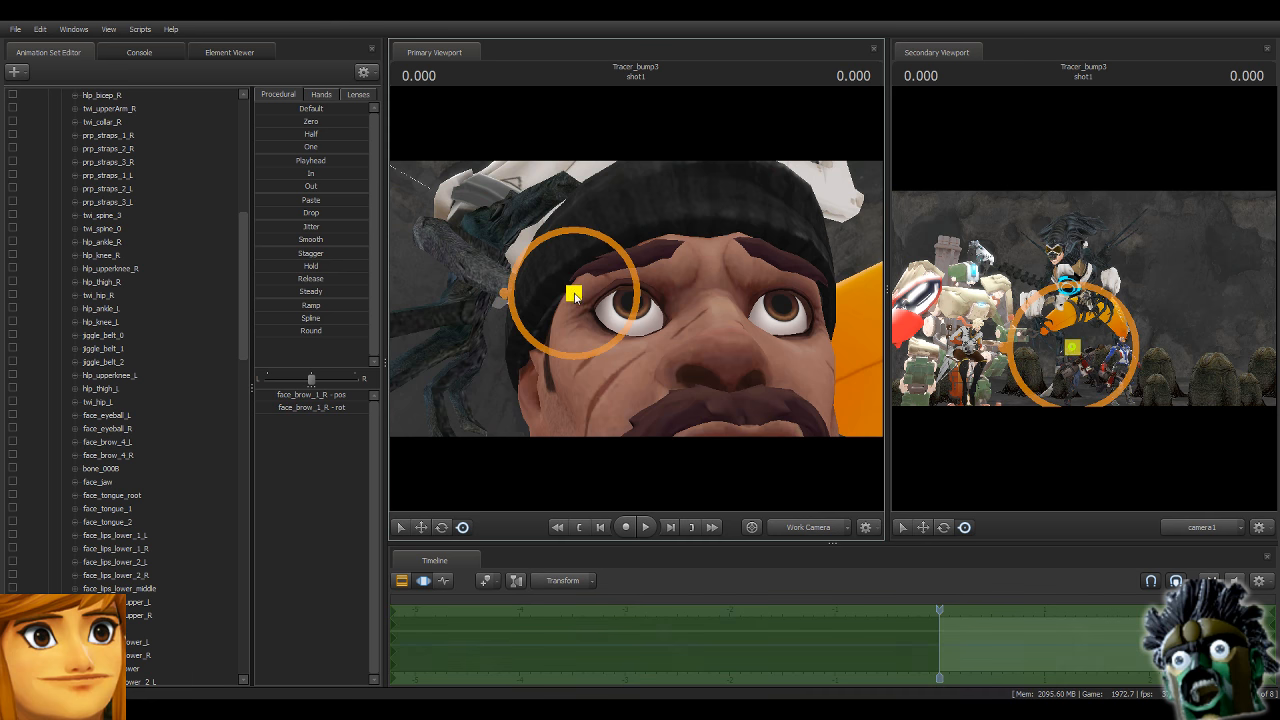
drag(574, 293, 569, 316)
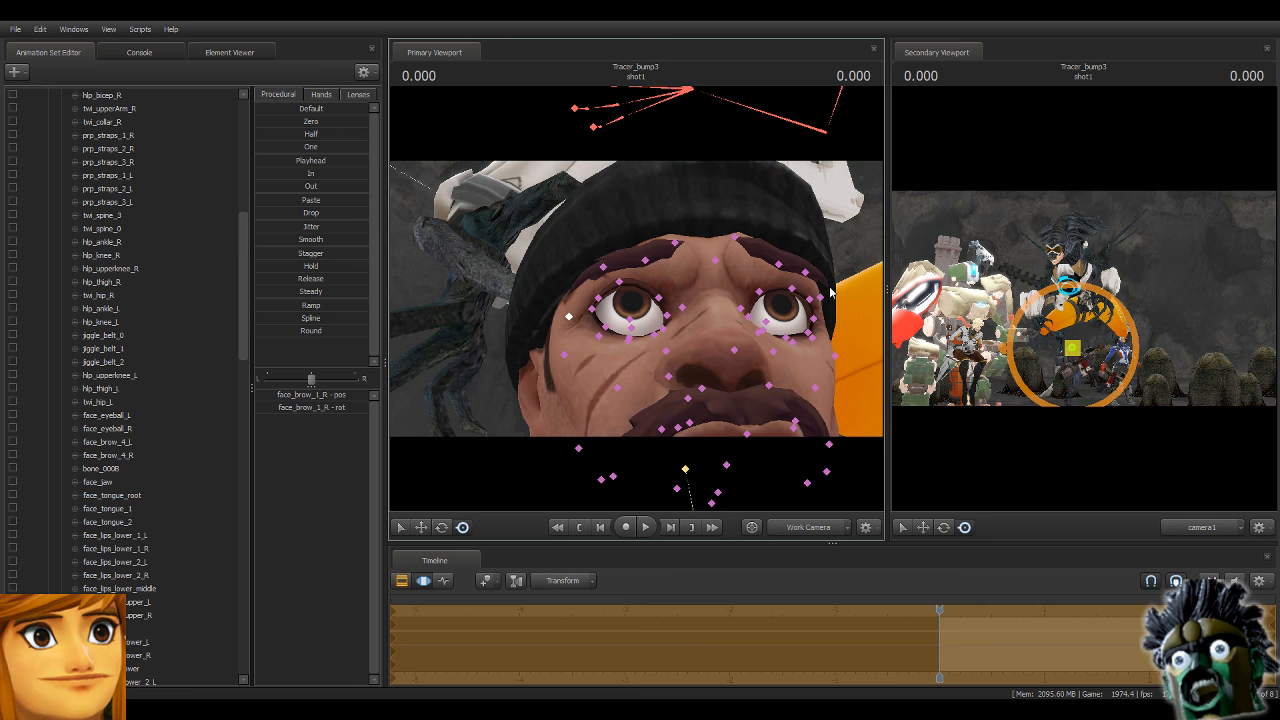
ctrl+drag(821, 297, 823, 313)
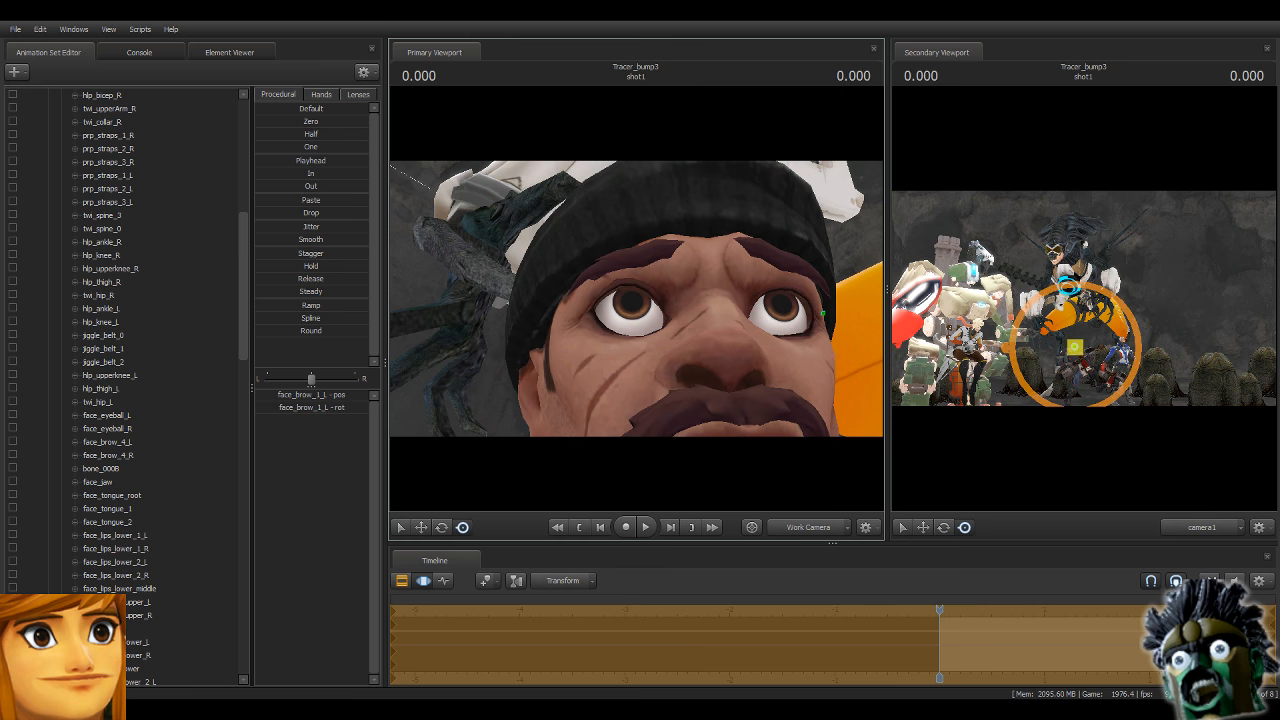
Raise reyes1's face_brow_3_L, face_brow_3_R and face_brow_4_R to arch both eyebrows.
click(765, 274)
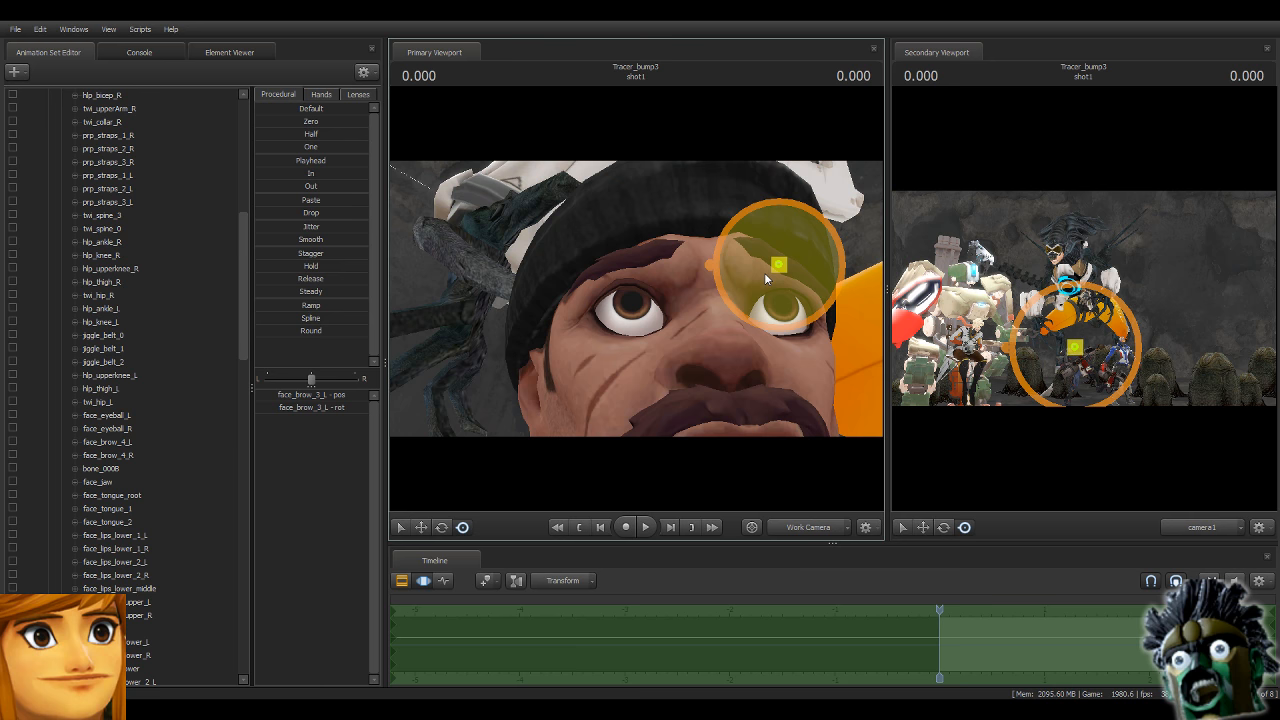
drag(764, 272, 772, 267)
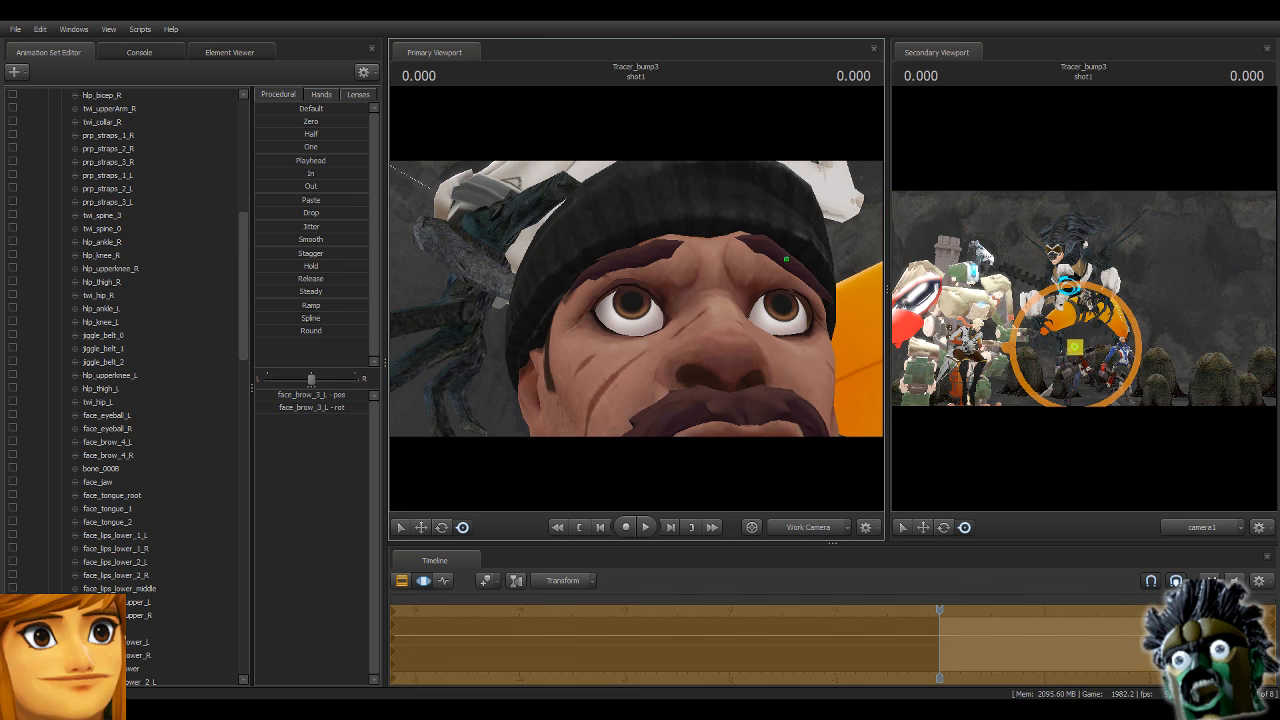
click(623, 246)
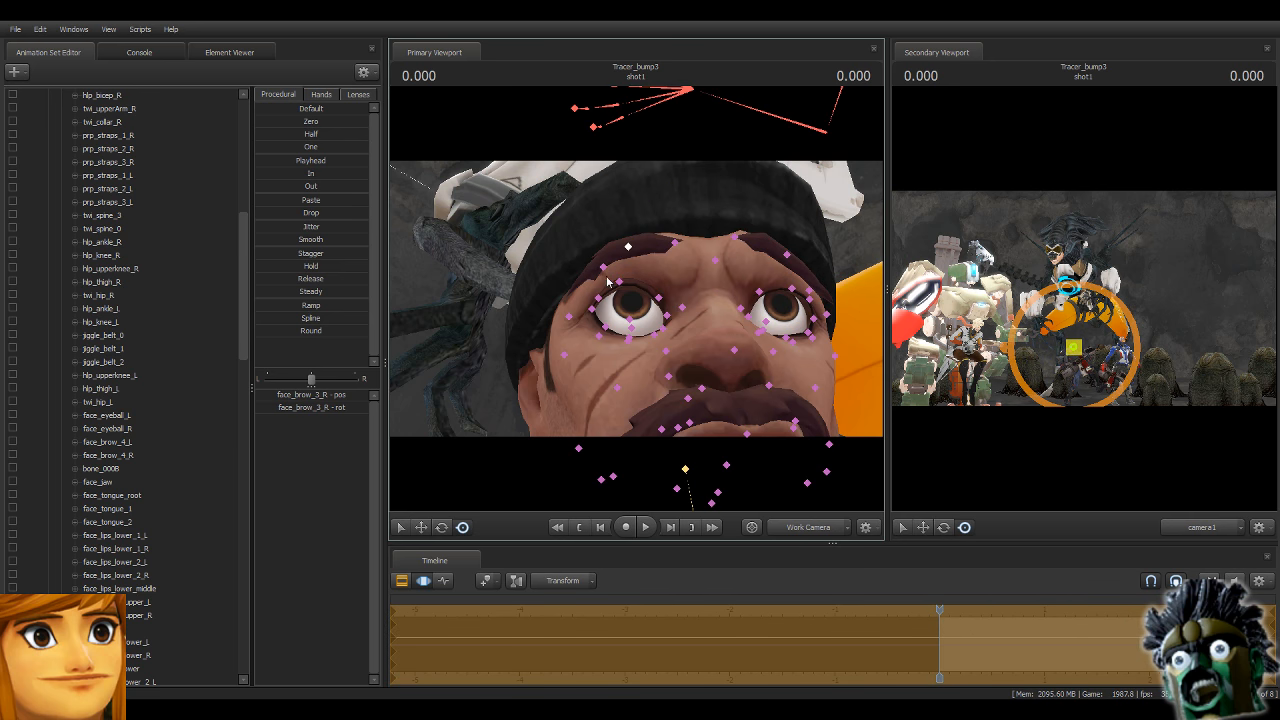
click(676, 236)
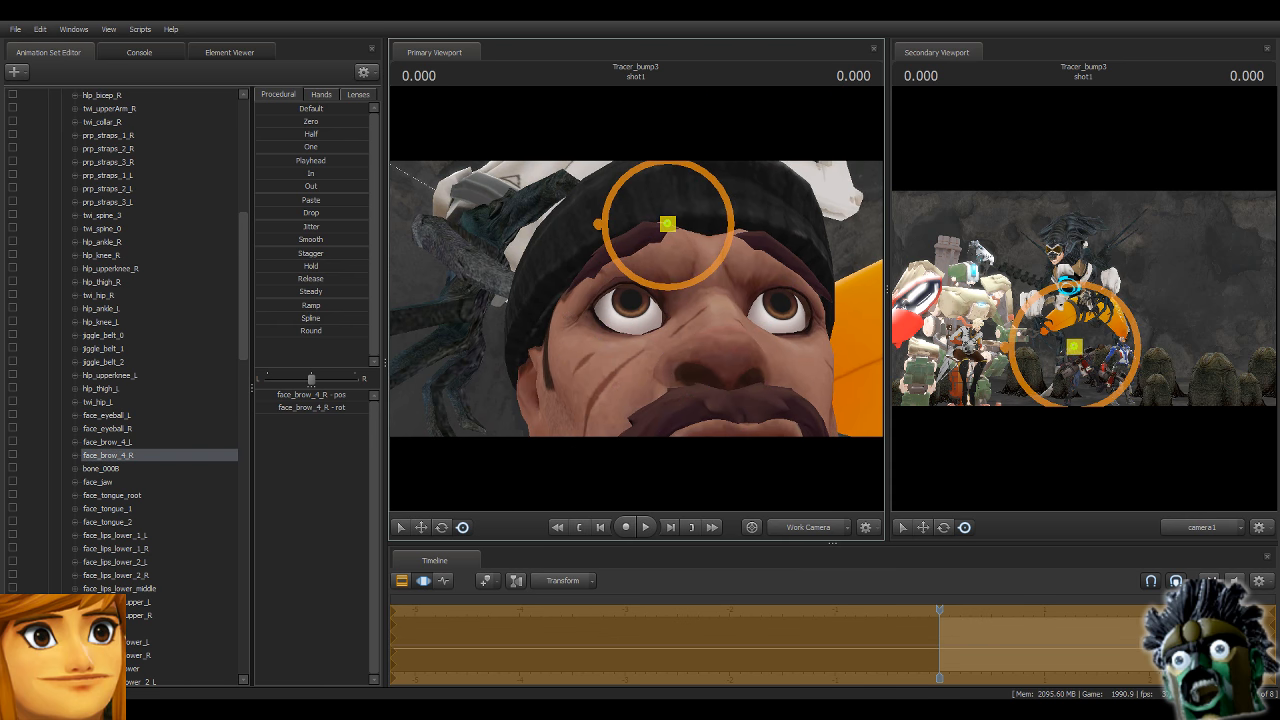
Reposition reyes1's face_eyelid_upper_2_R, face_eyelid_upper_1_R and face_eyelid_upper_3_R to open the right upper eyelid wider.
drag(636, 298, 606, 256)
key(w)
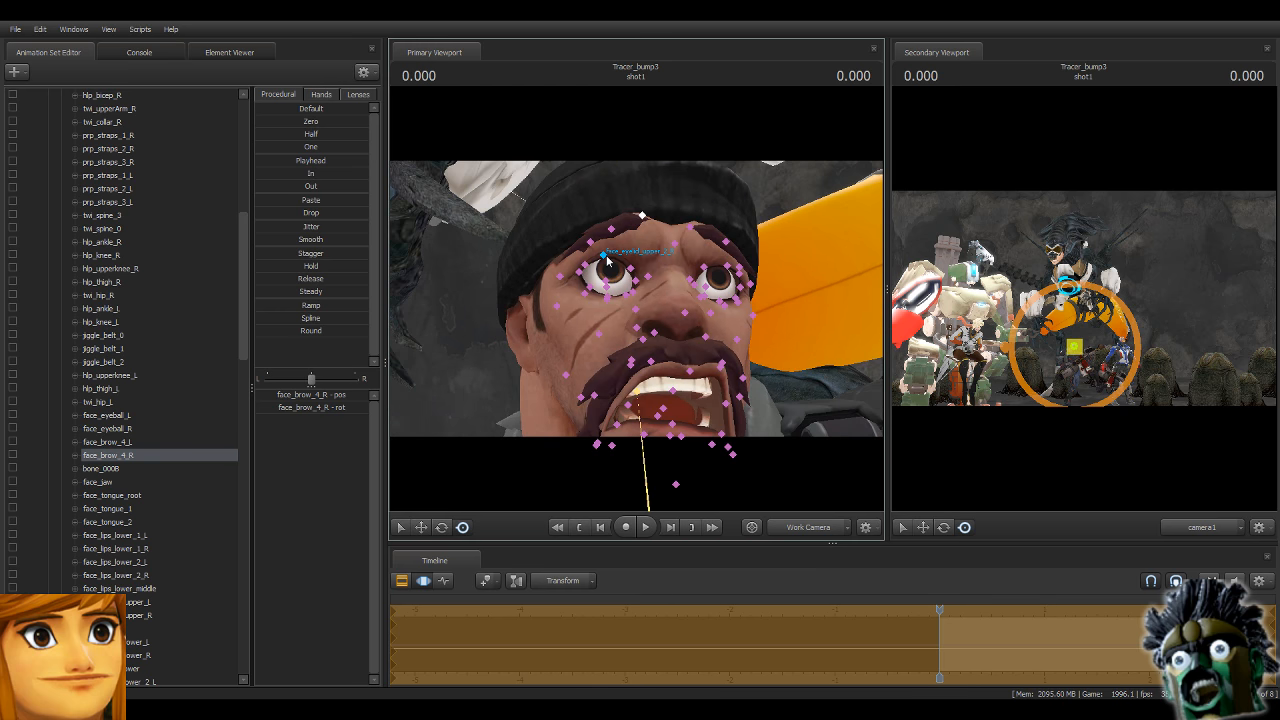
click(604, 256)
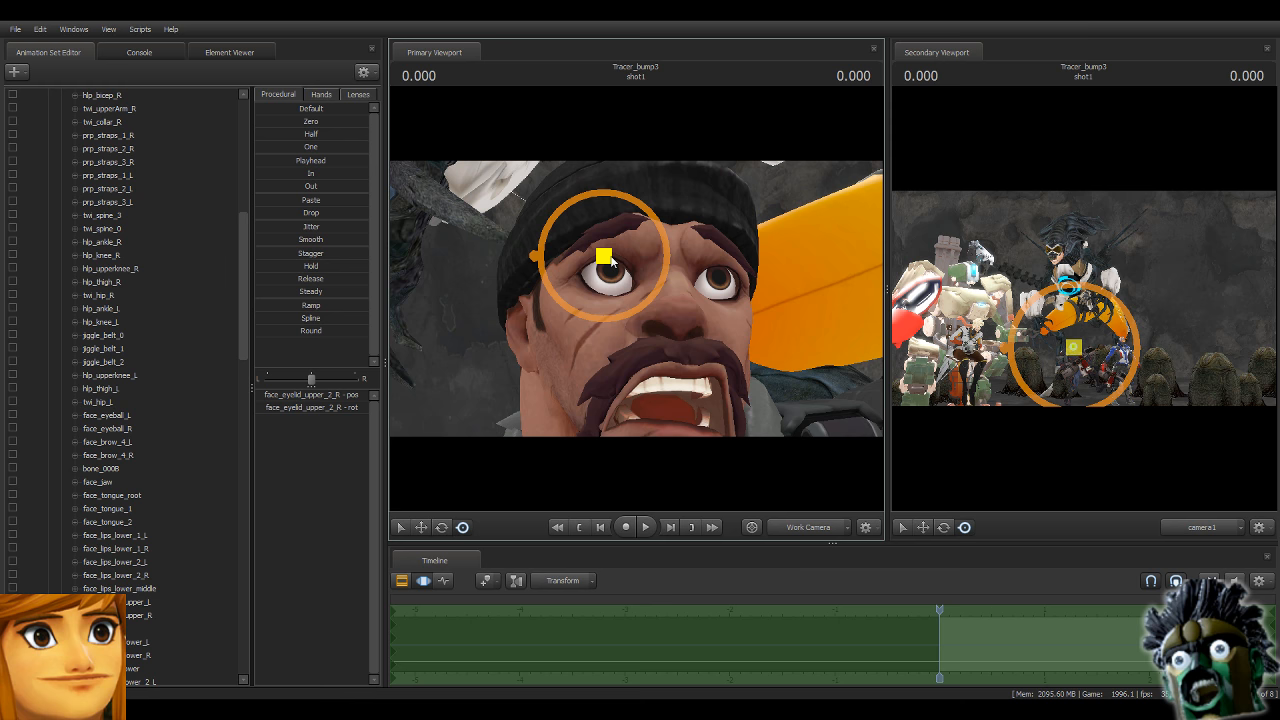
ctrl+click(637, 259)
drag(637, 259, 634, 266)
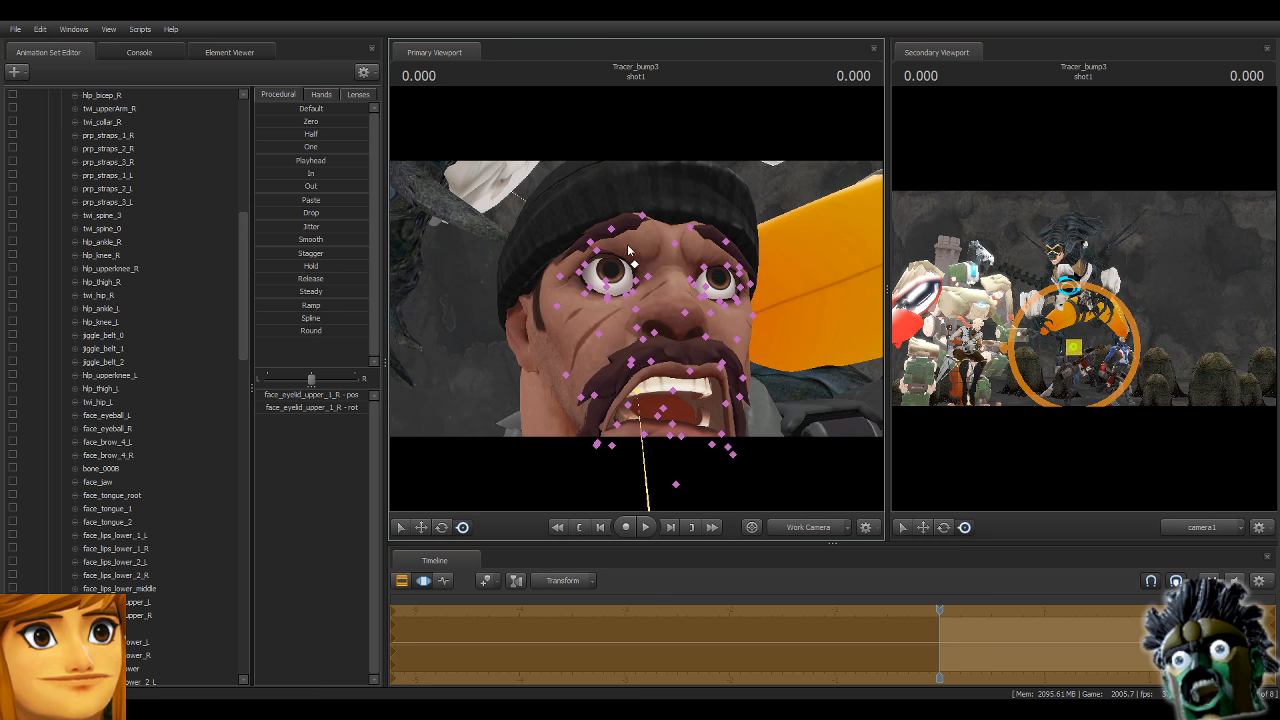
ctrl+click(598, 252)
drag(599, 248, 579, 267)
ctrl+click(586, 267)
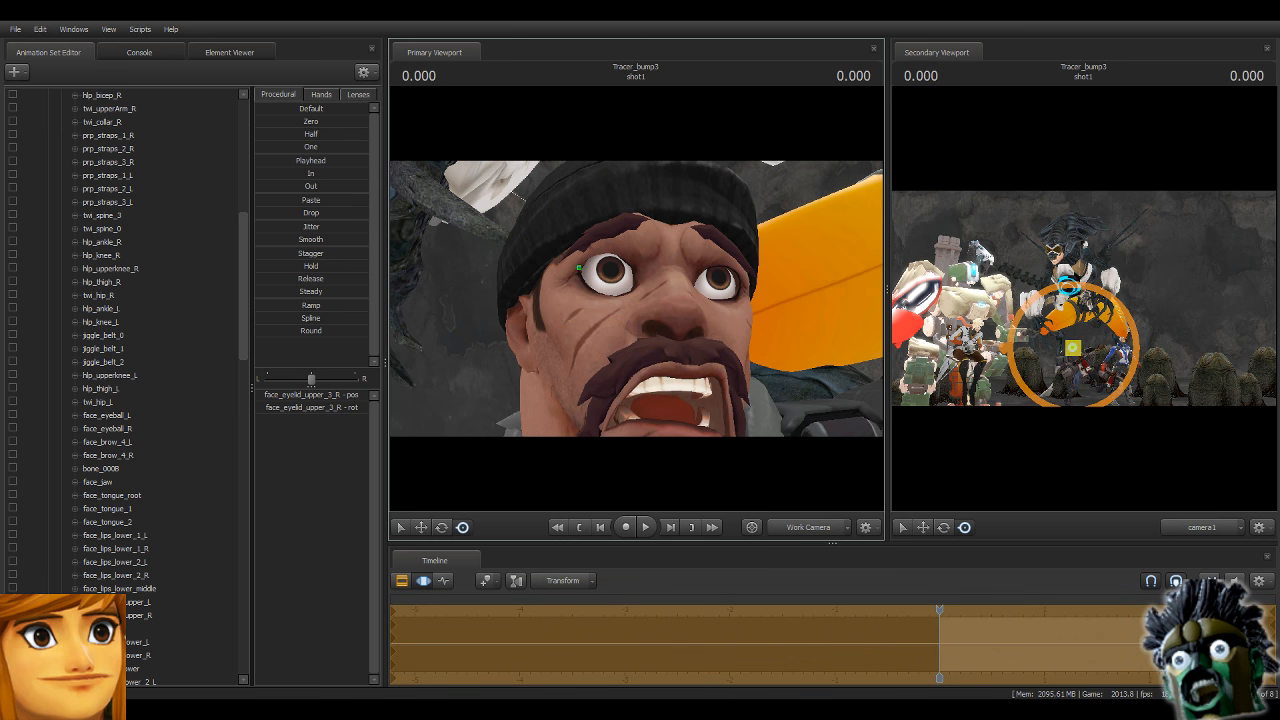
Refine the eyelid bones around reyes1's left eye and move face_eyelid_corner_inner_L to reshape its inner corner.
drag(722, 314, 668, 311)
ctrl+click(594, 277)
drag(594, 277, 724, 315)
ctrl+click(648, 264)
ctrl+click(689, 275)
ctrl+click(709, 303)
ctrl+click(586, 317)
drag(586, 317, 579, 305)
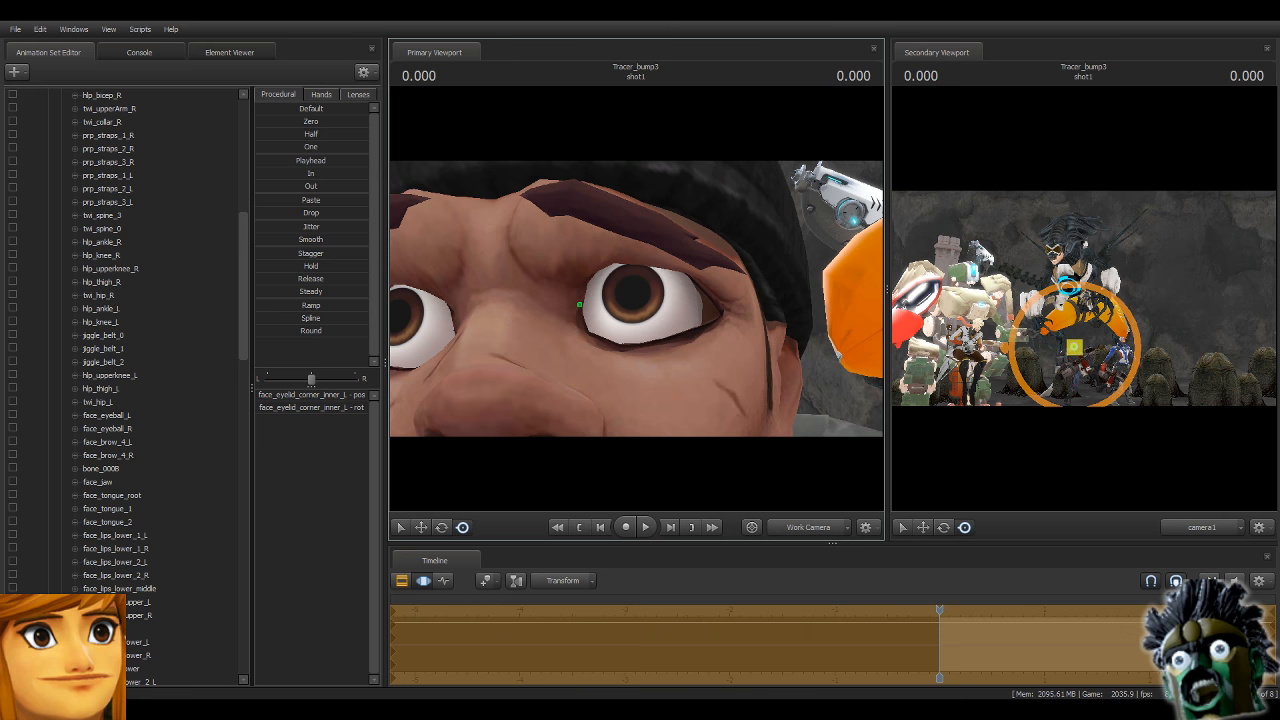
Adjust reyes1's rig_neck and rig_head to change the angle of his head.
drag(580, 304, 637, 300)
key(s)
click(601, 312)
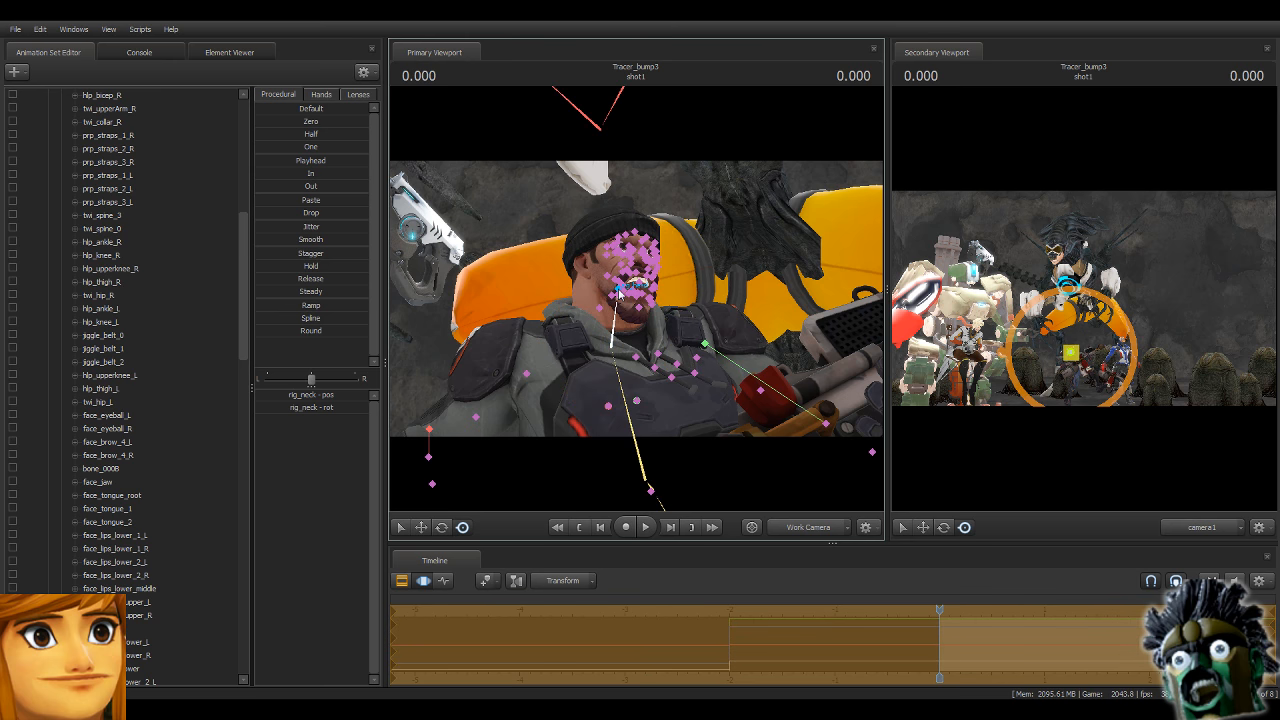
click(634, 255)
drag(634, 255, 652, 275)
Collapse reyes1's Unknown bone group and rotate bip_index_0_R and bip_index_1_R to repose the right index finger.
drag(594, 236, 500, 306)
key(w)
drag(636, 298, 616, 279)
key(w)
scroll(178, 491, up, 11)
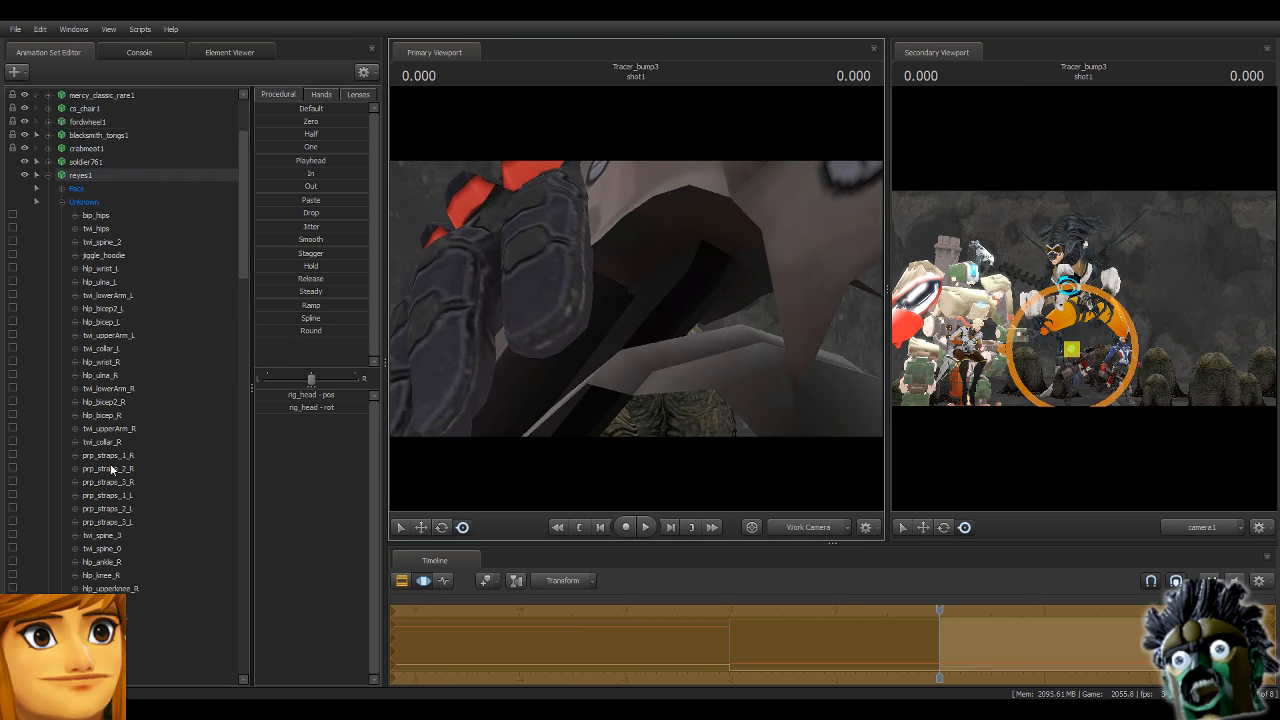
click(62, 322)
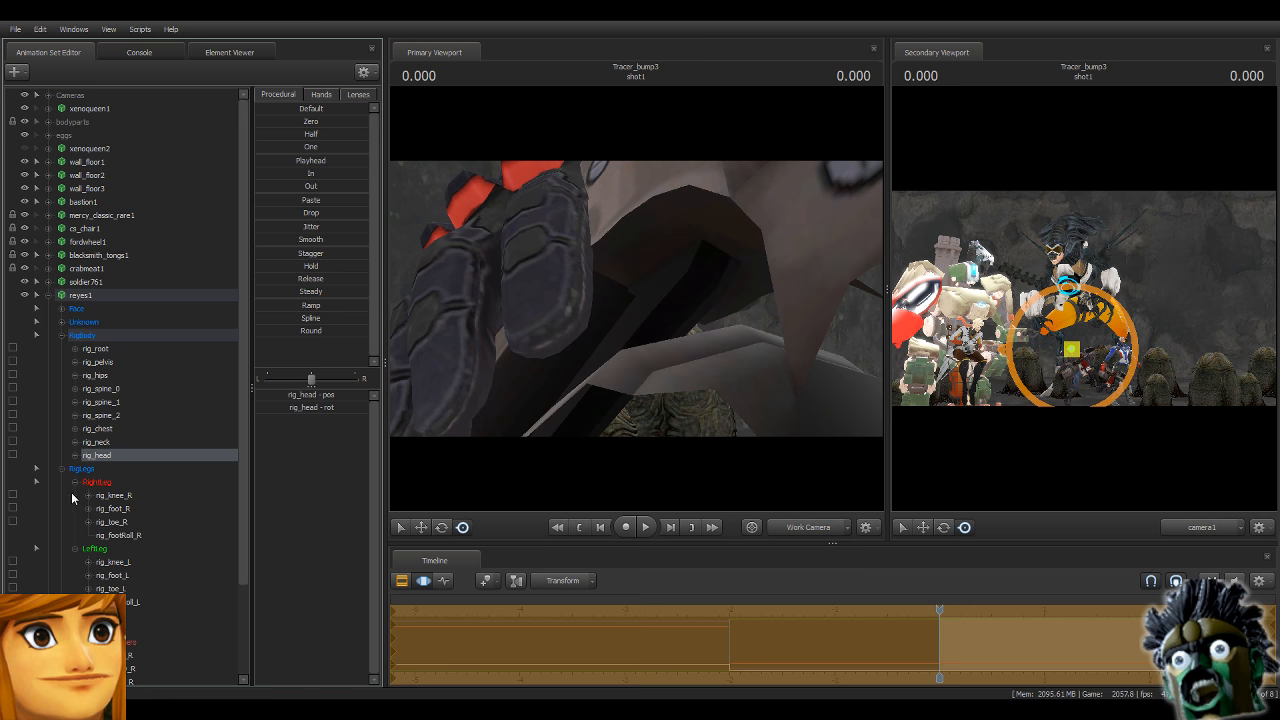
scroll(71, 510, down, 3)
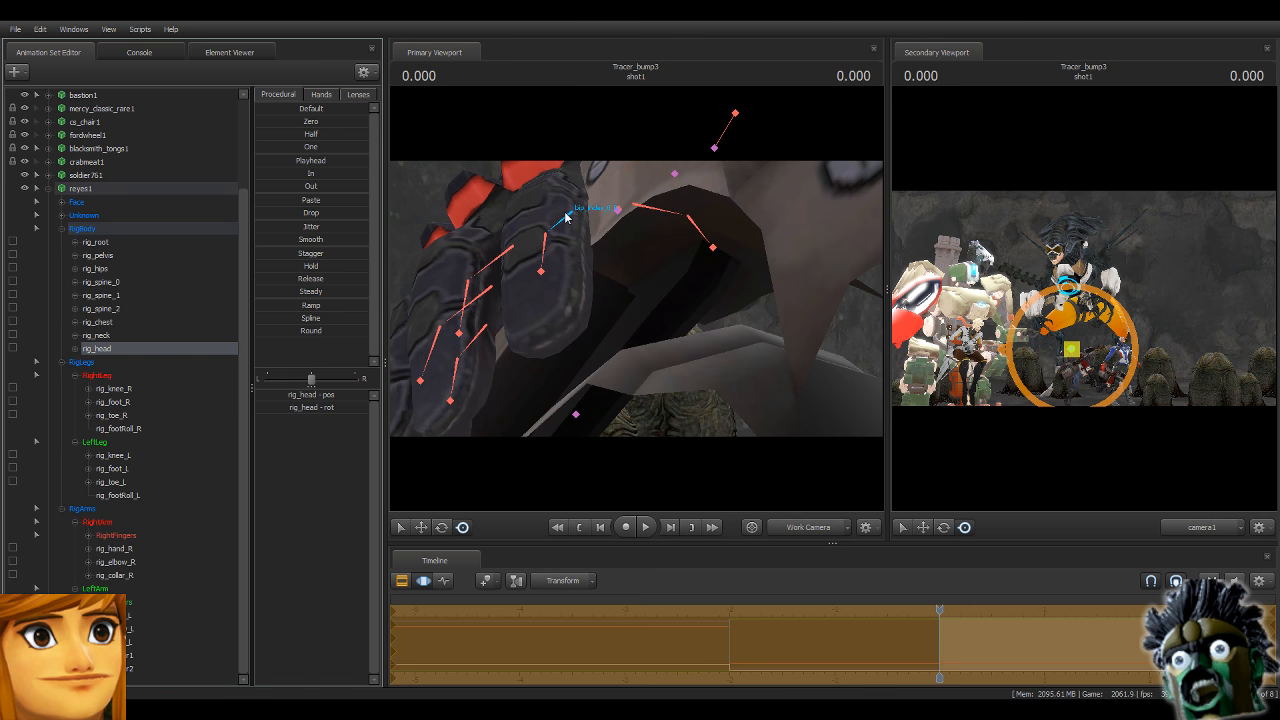
click(571, 214)
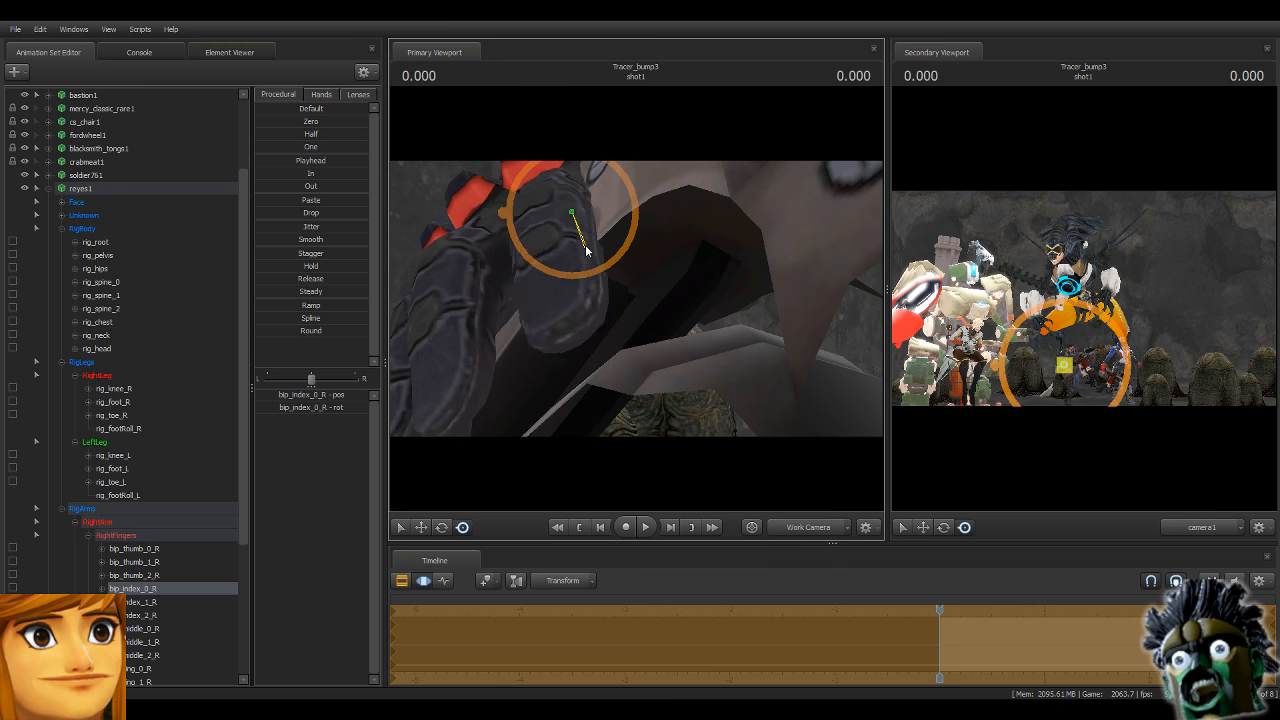
click(548, 232)
click(441, 527)
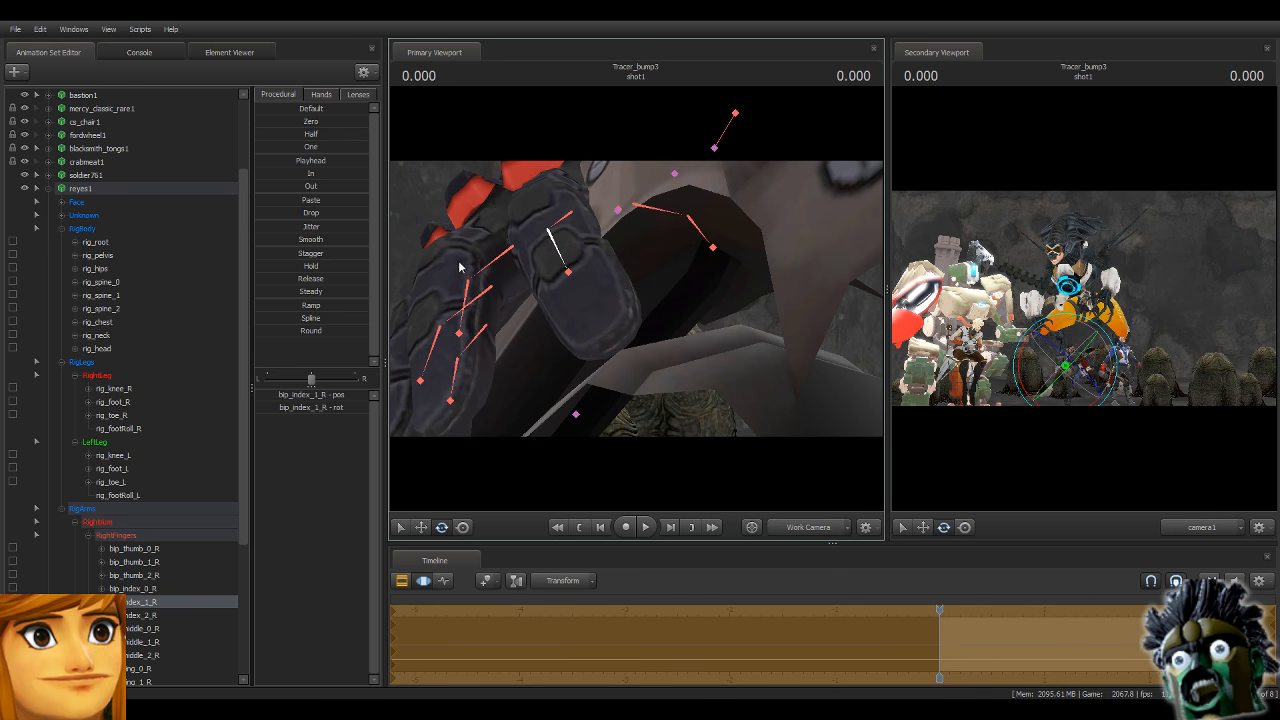
Rotate reyes1's bip_middle_0_R, bip_middle_1_R, bip_ring_0_R and bip_ring_1_R to repose the right middle and ring fingers.
click(492, 276)
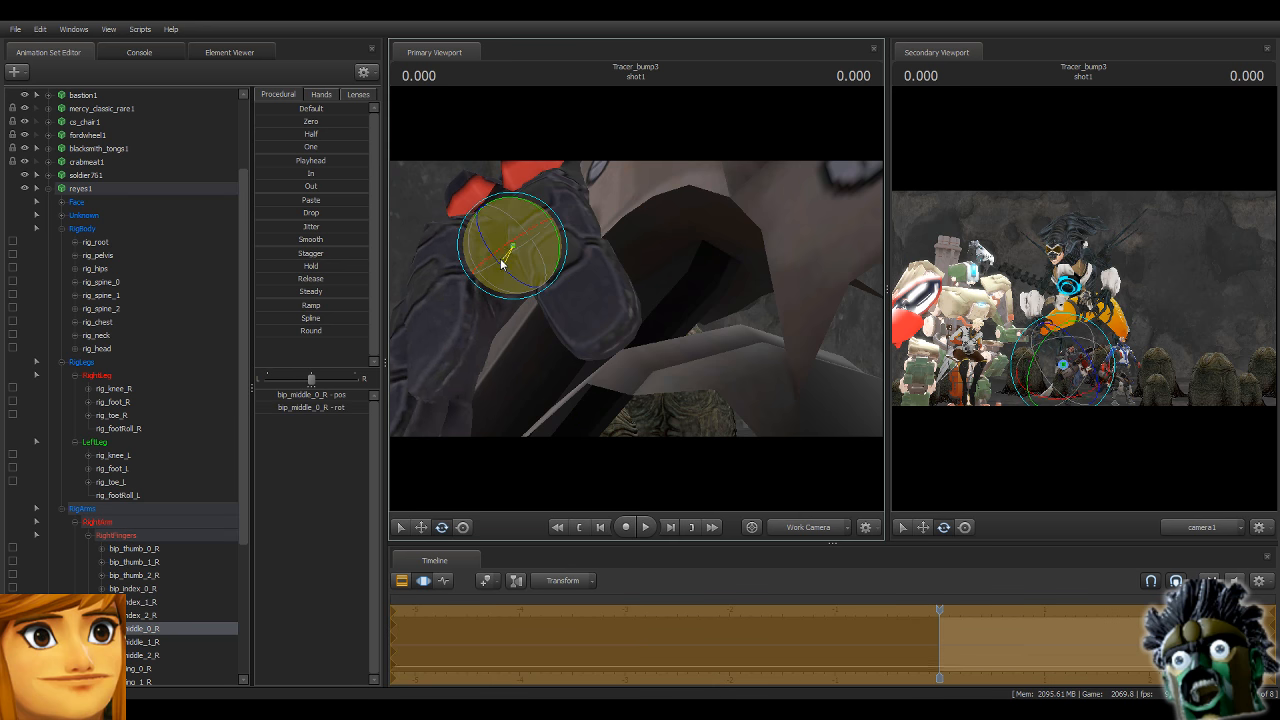
click(456, 280)
drag(453, 289, 614, 290)
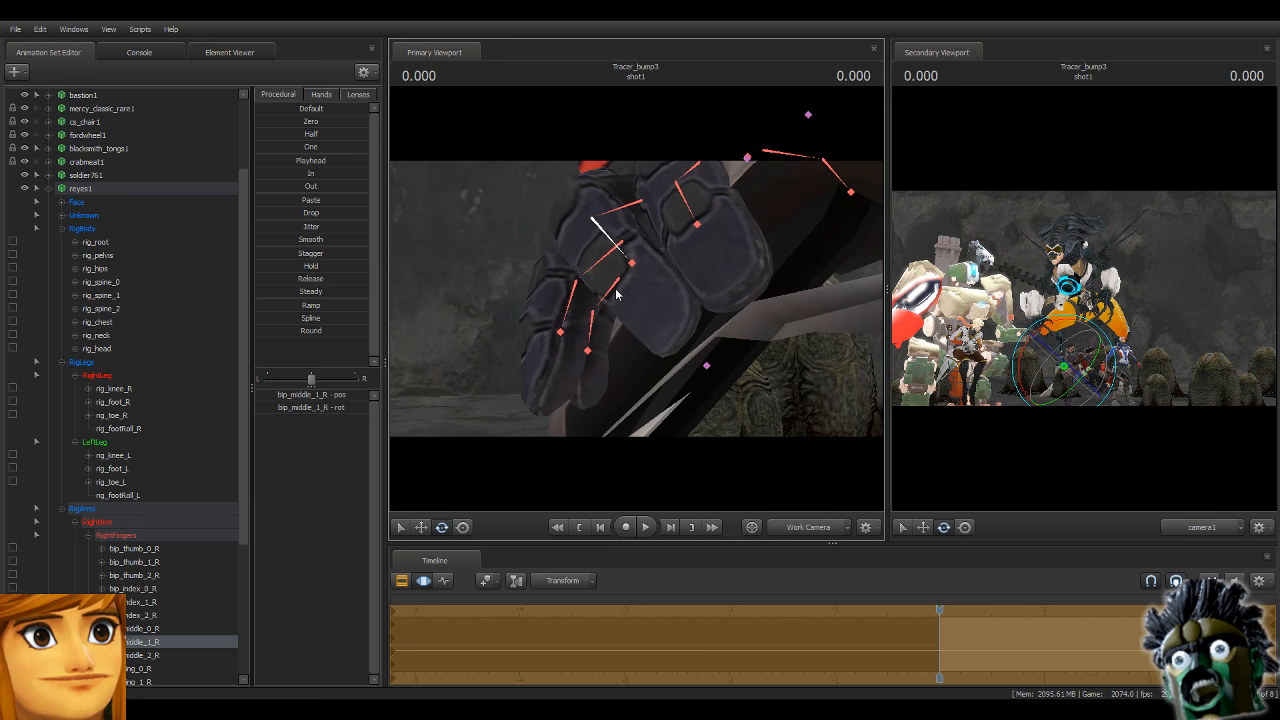
ctrl+click(606, 262)
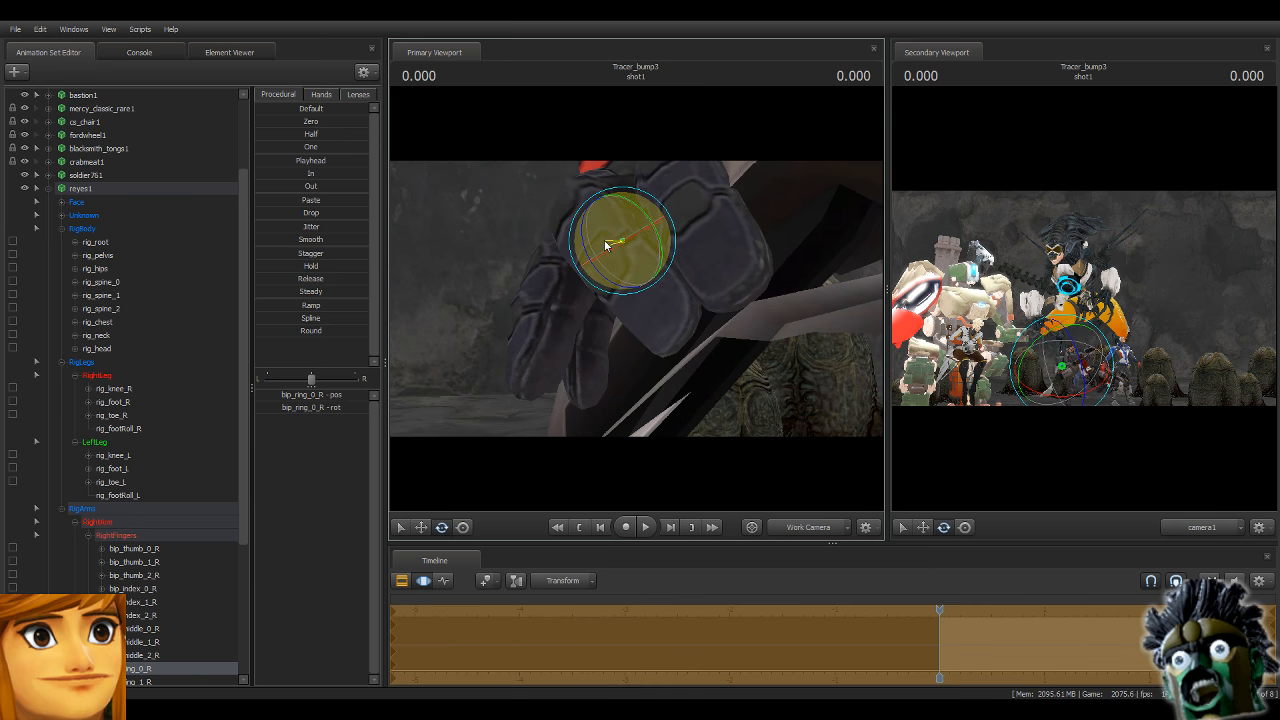
ctrl+click(566, 312)
drag(565, 312, 801, 267)
Rotate reyes1's bip_index_0_L, bip_middle_0_L and bip_middle_1_L to straighten the left index finger and curl the middle one.
mouse_move(636, 298)
mouse_down()
mouse_move(687, 338)
mouse_move(738, 338)
mouse_move(700, 310)
mouse_move(636, 298)
mouse_move(820, 300)
mouse_move(516, 298)
mouse_move(526, 258)
mouse_move(566, 238)
mouse_move(656, 300)
mouse_up()
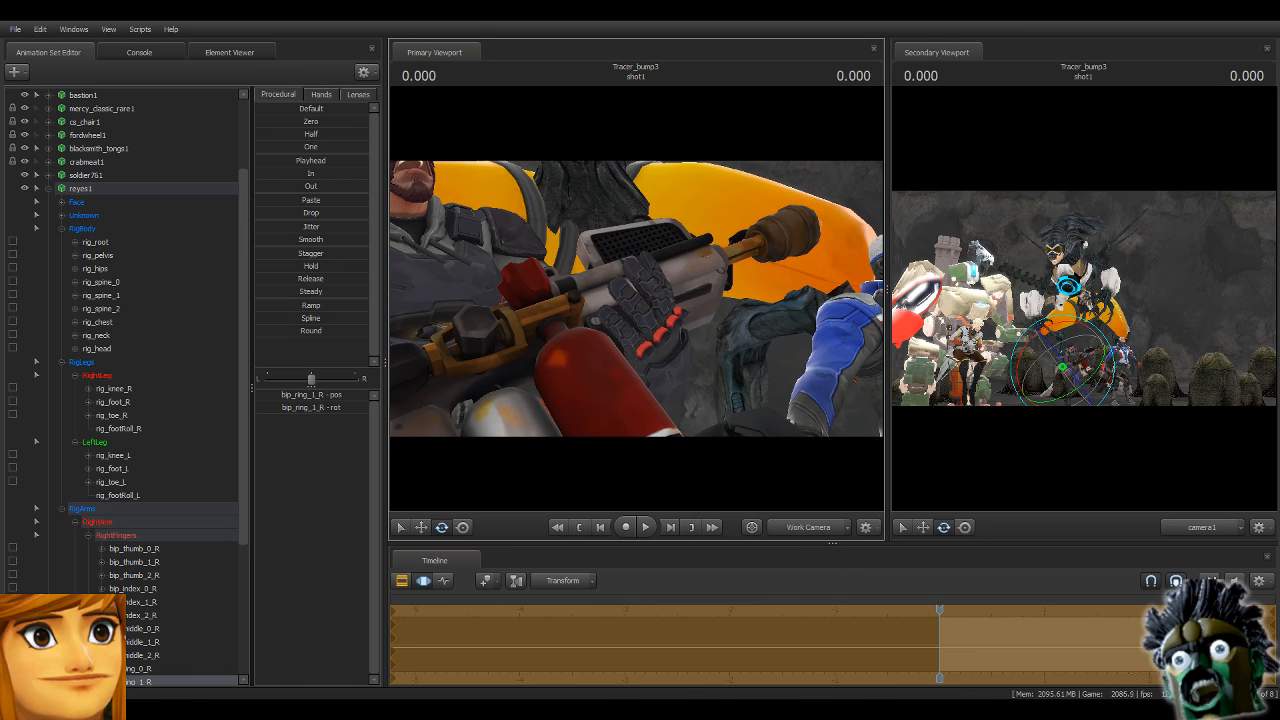
drag(744, 356, 637, 300)
key(w)
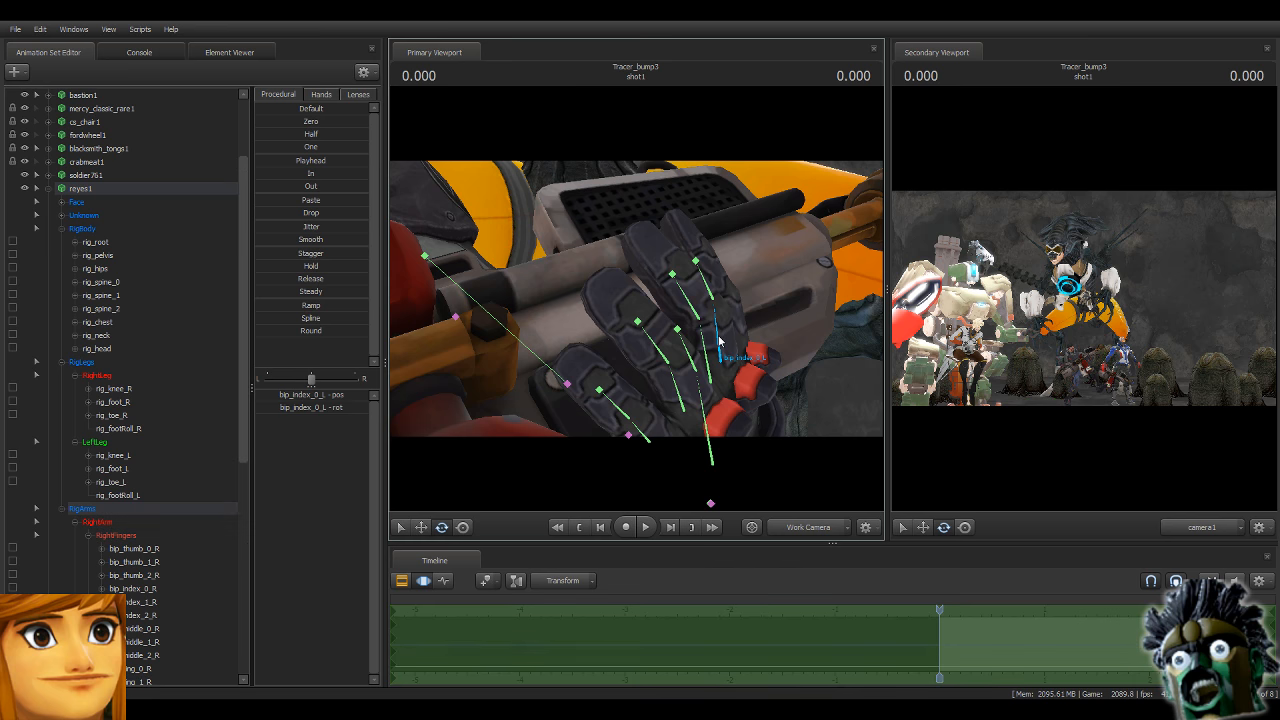
click(712, 372)
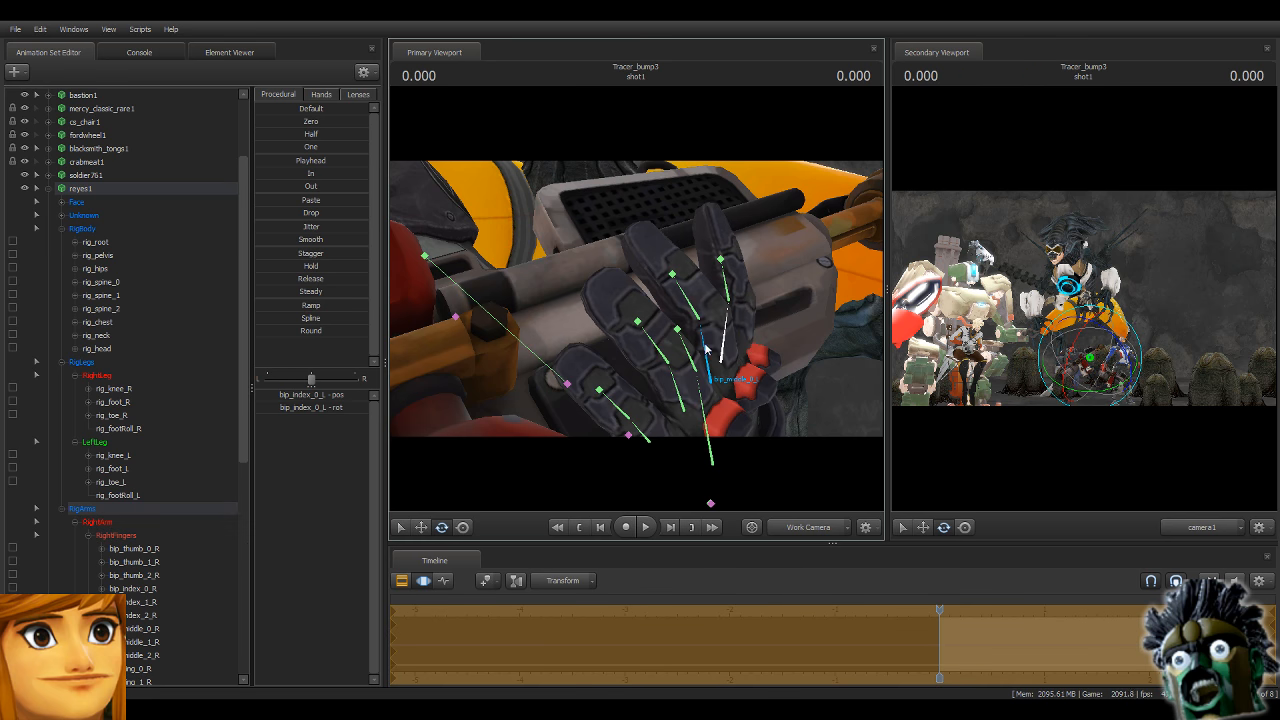
ctrl+click(708, 352)
drag(734, 373, 733, 369)
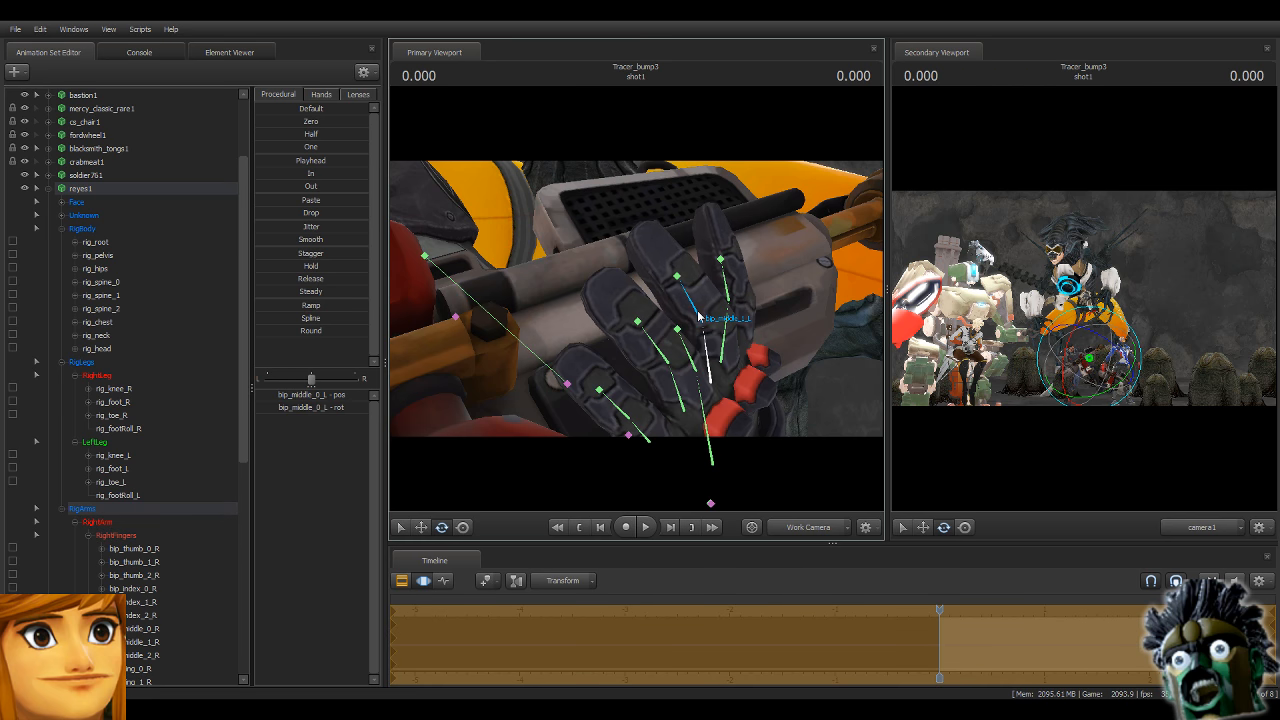
ctrl+click(703, 319)
drag(723, 309, 704, 289)
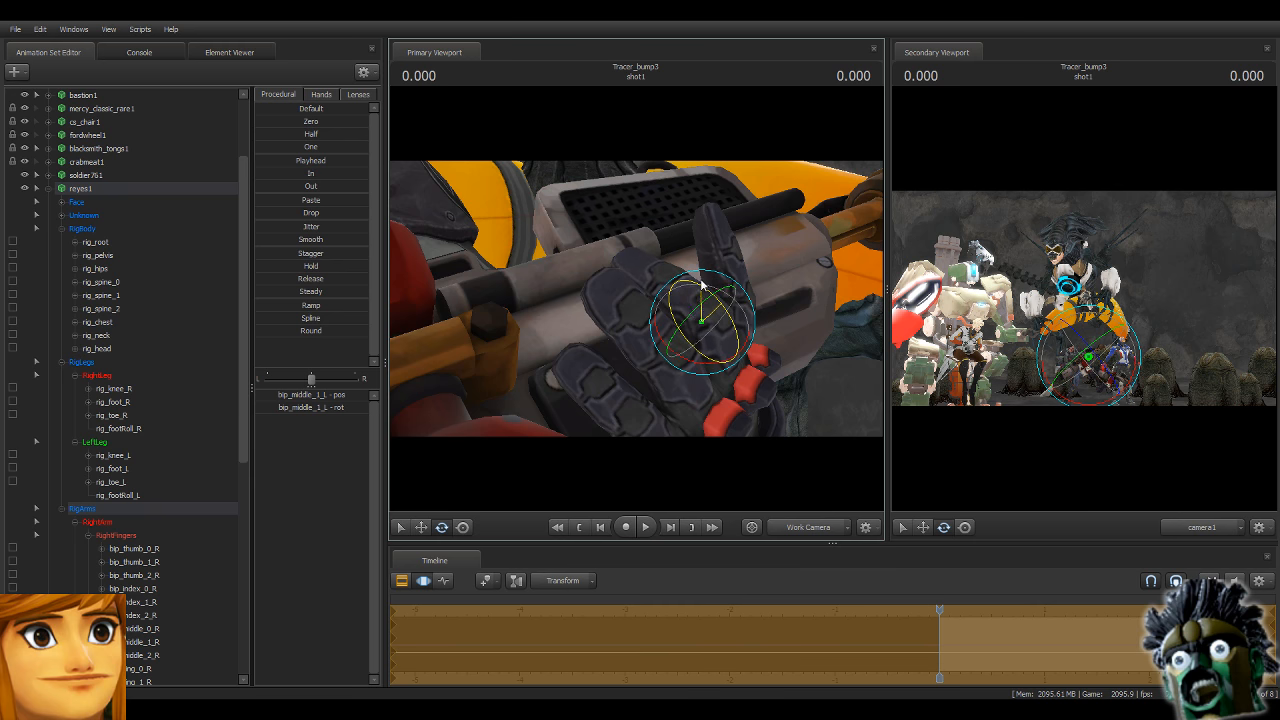
Rotate reyes1's bip_ring_0_L, bip_ring_1_L, bip_pinky_0_L and bip_pinky_1_L to shape the left hand's grip on the flamethrower.
ctrl+click(678, 397)
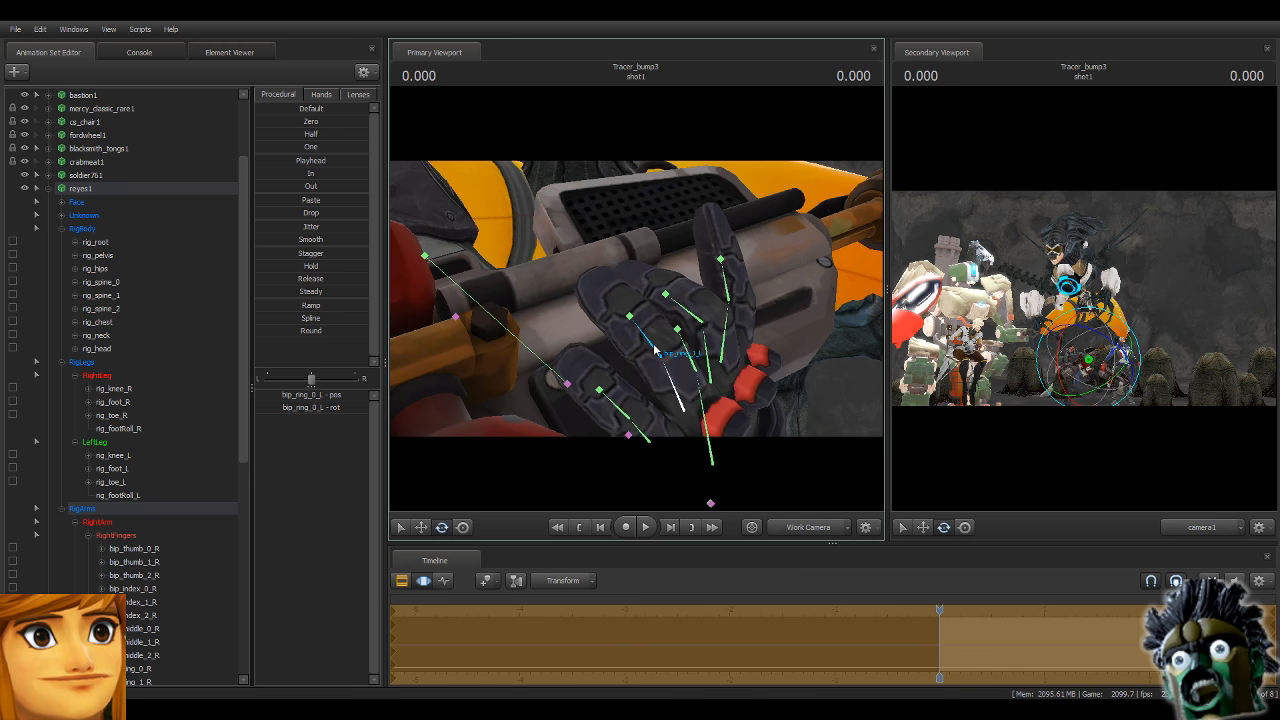
ctrl+click(666, 352)
drag(678, 338, 637, 332)
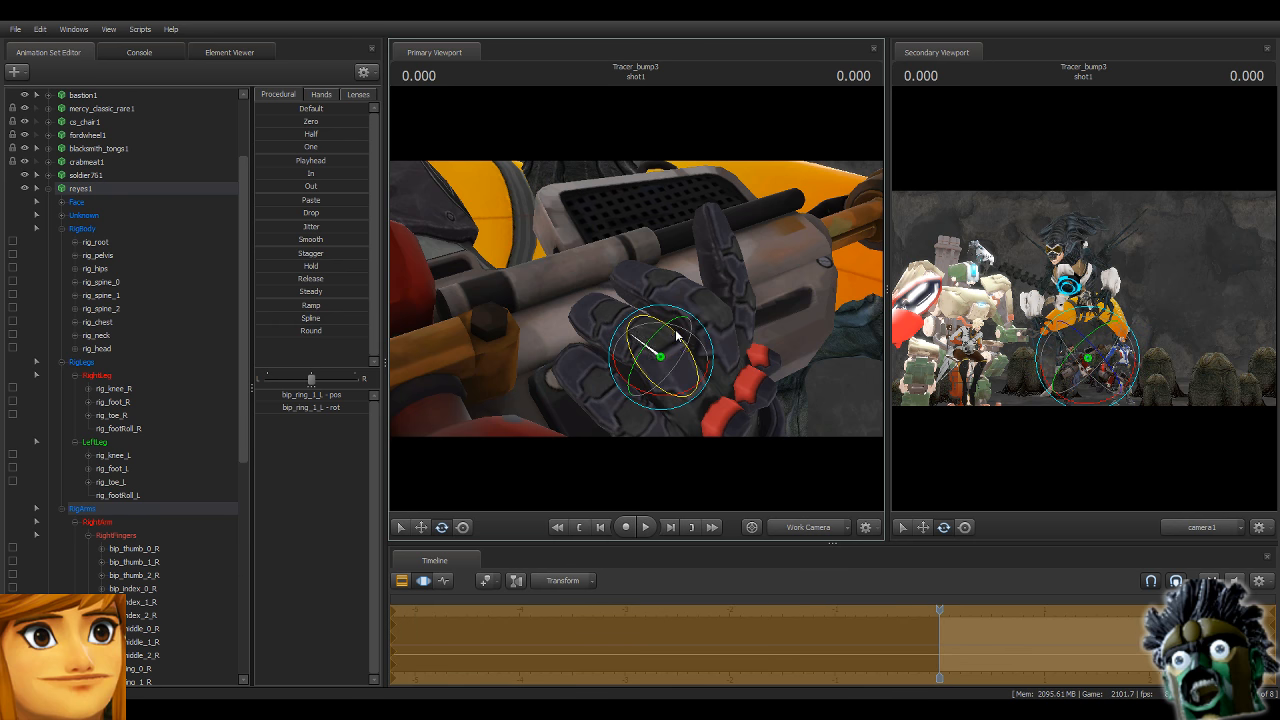
middle_drag(662, 228, 711, 166)
ctrl+click(698, 377)
drag(698, 380, 679, 371)
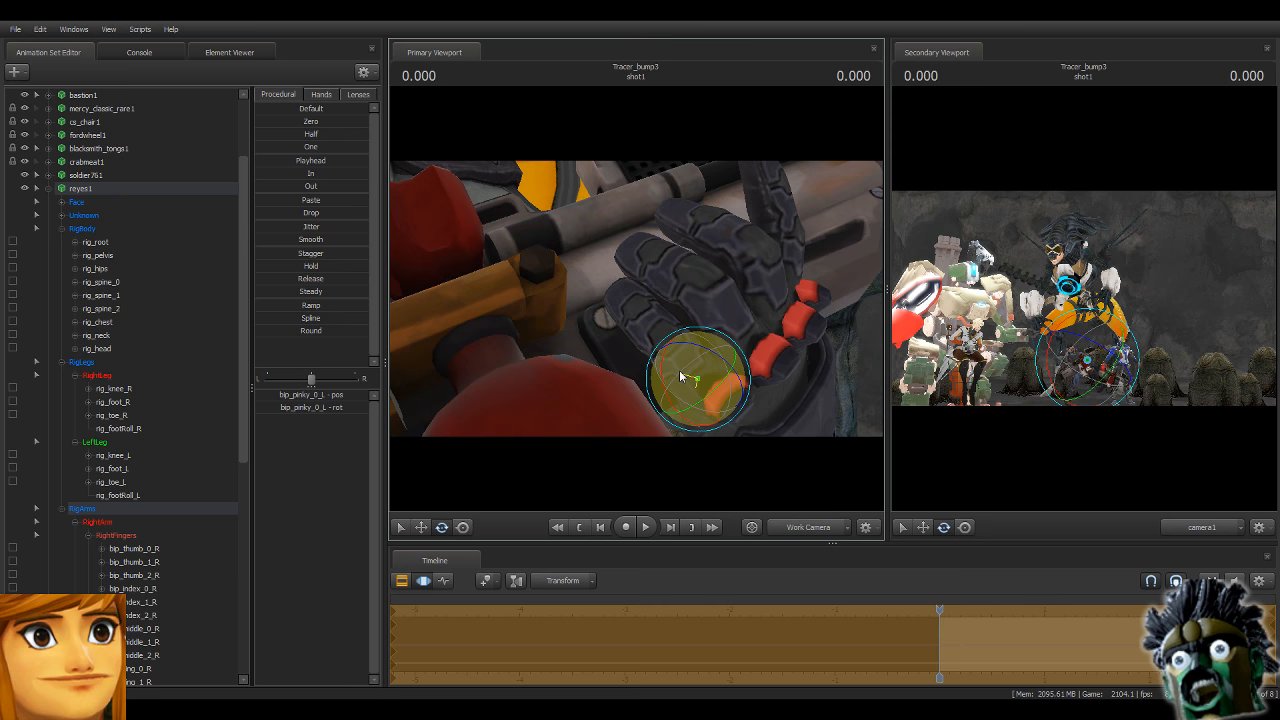
ctrl+click(681, 346)
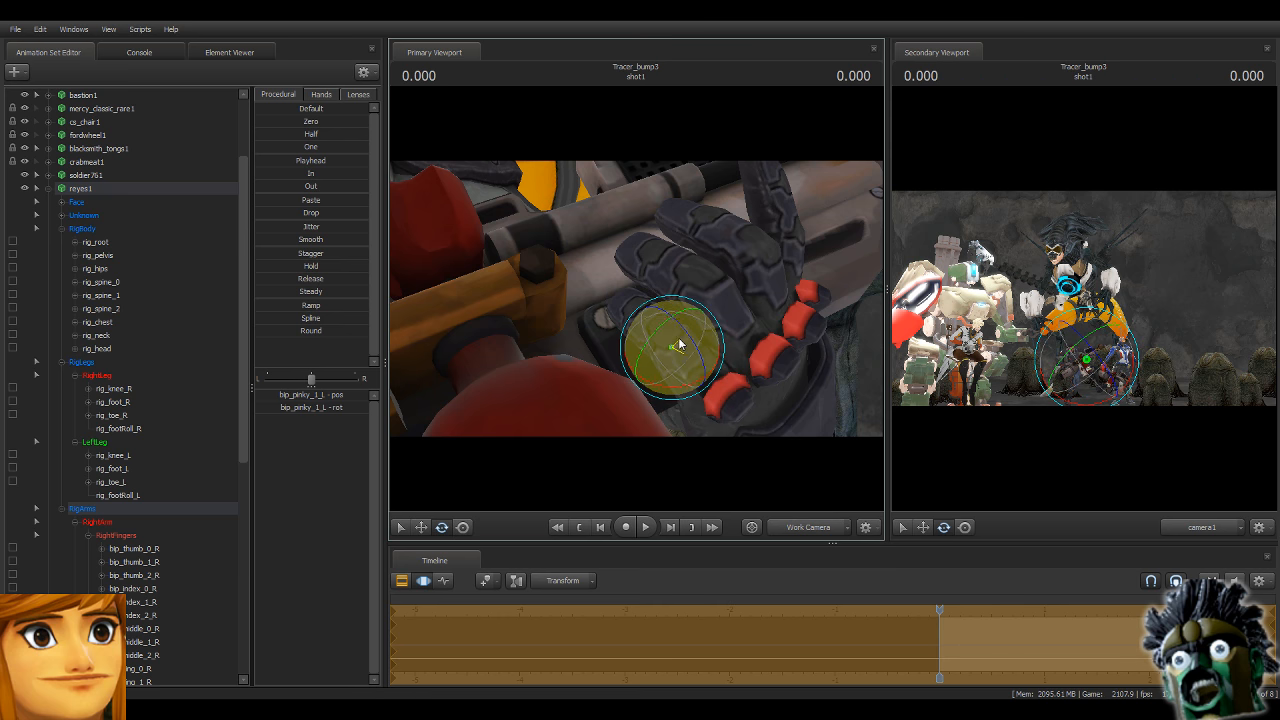
key(ctrl)
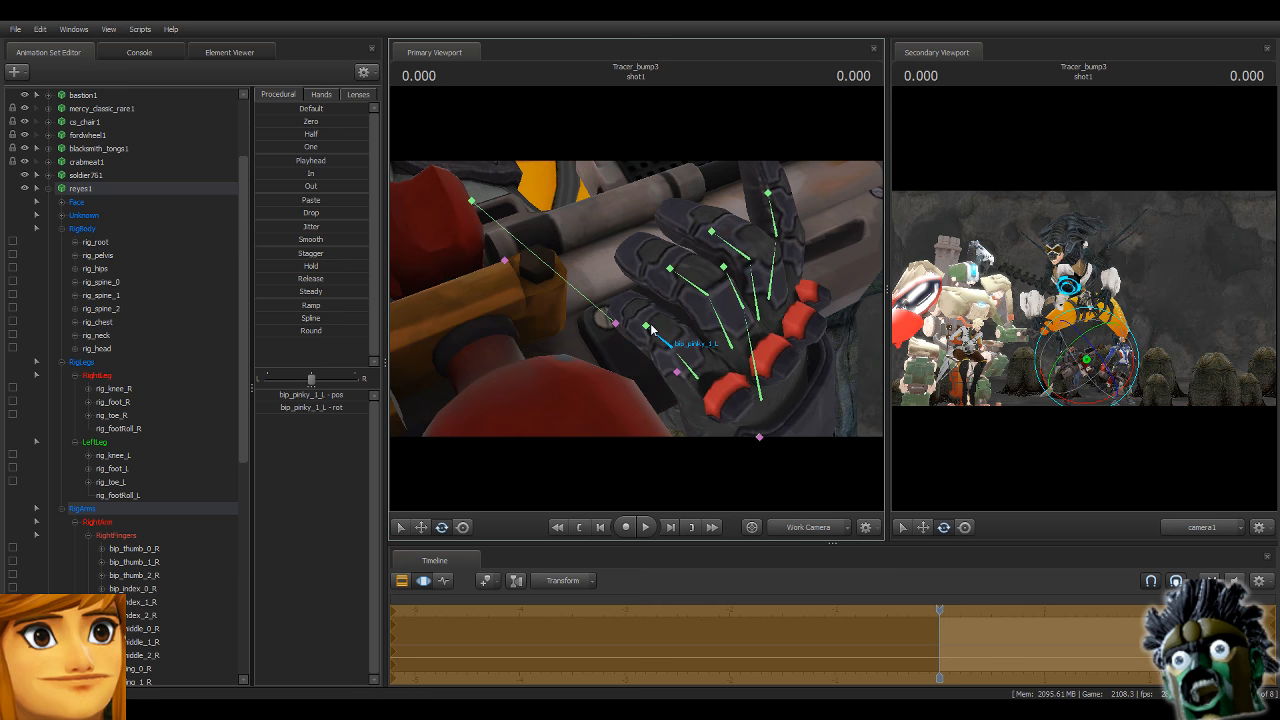
ctrl+click(703, 291)
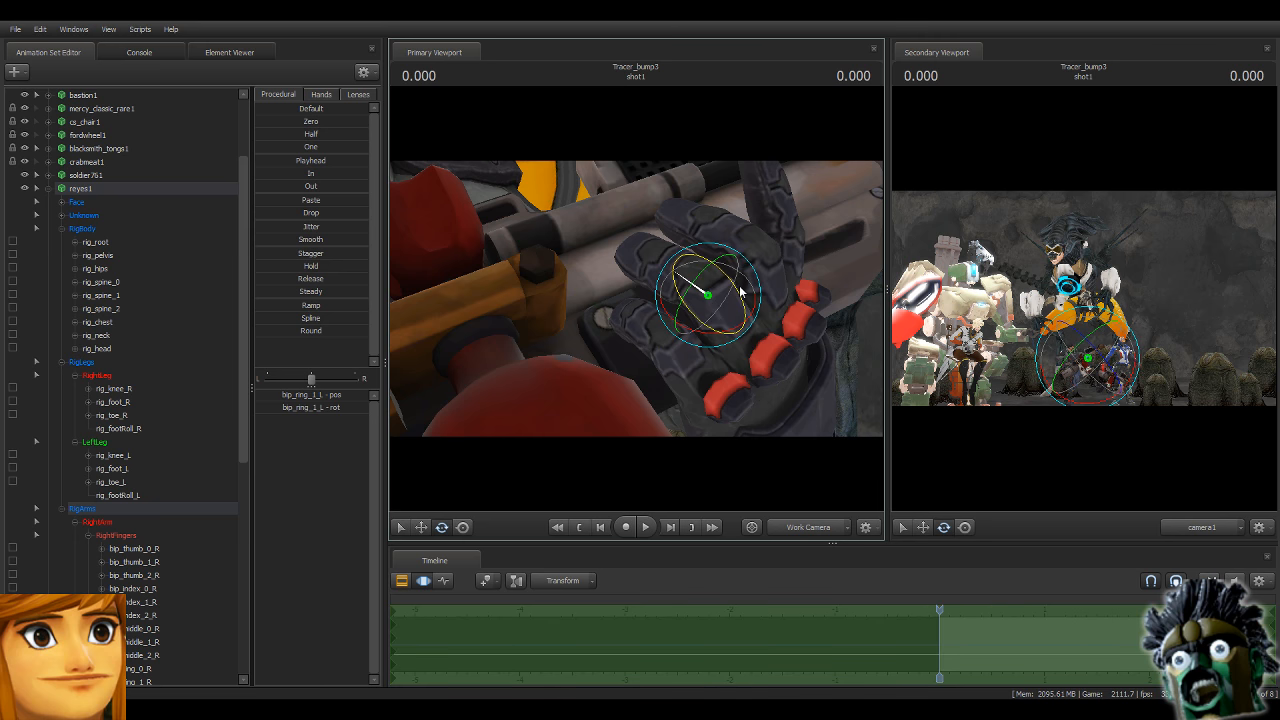
drag(741, 291, 722, 279)
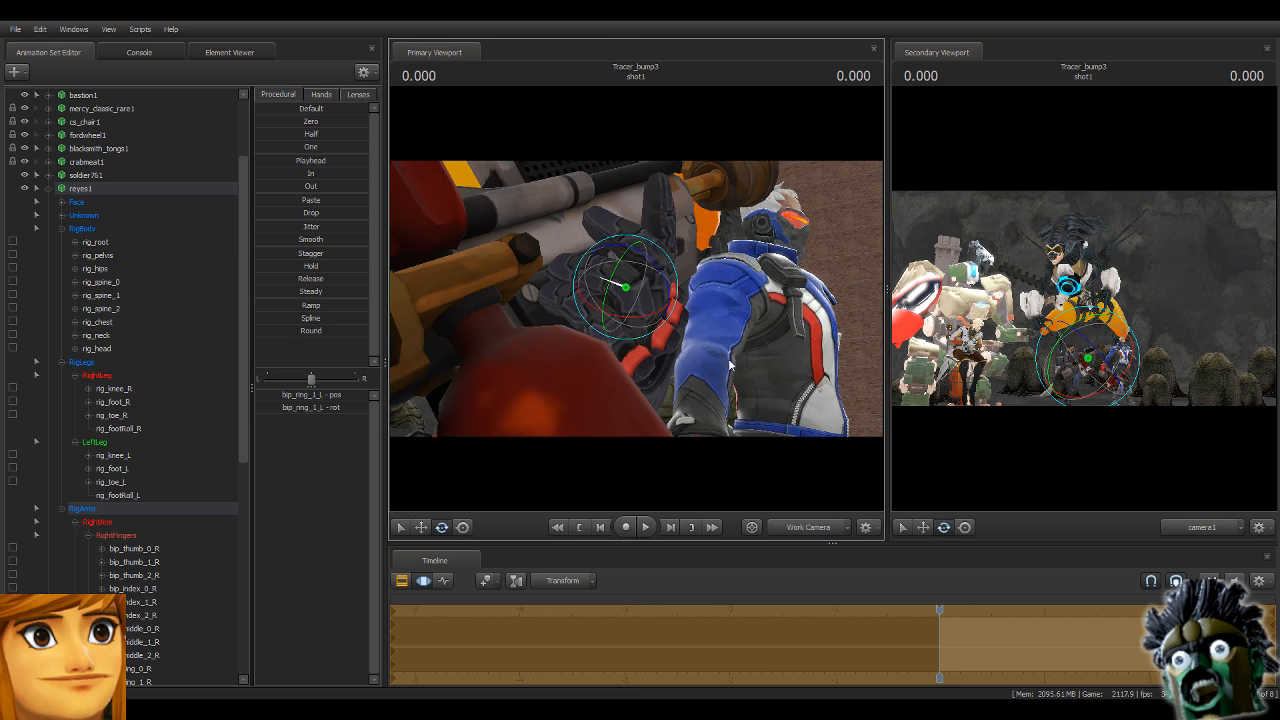
Move and rotate the whole soldier761 model to stand beside reyes1 in front of the eggs.
alt+drag(612, 398, 565, 425)
alt+drag(613, 334, 683, 226)
key(s)
key(w)
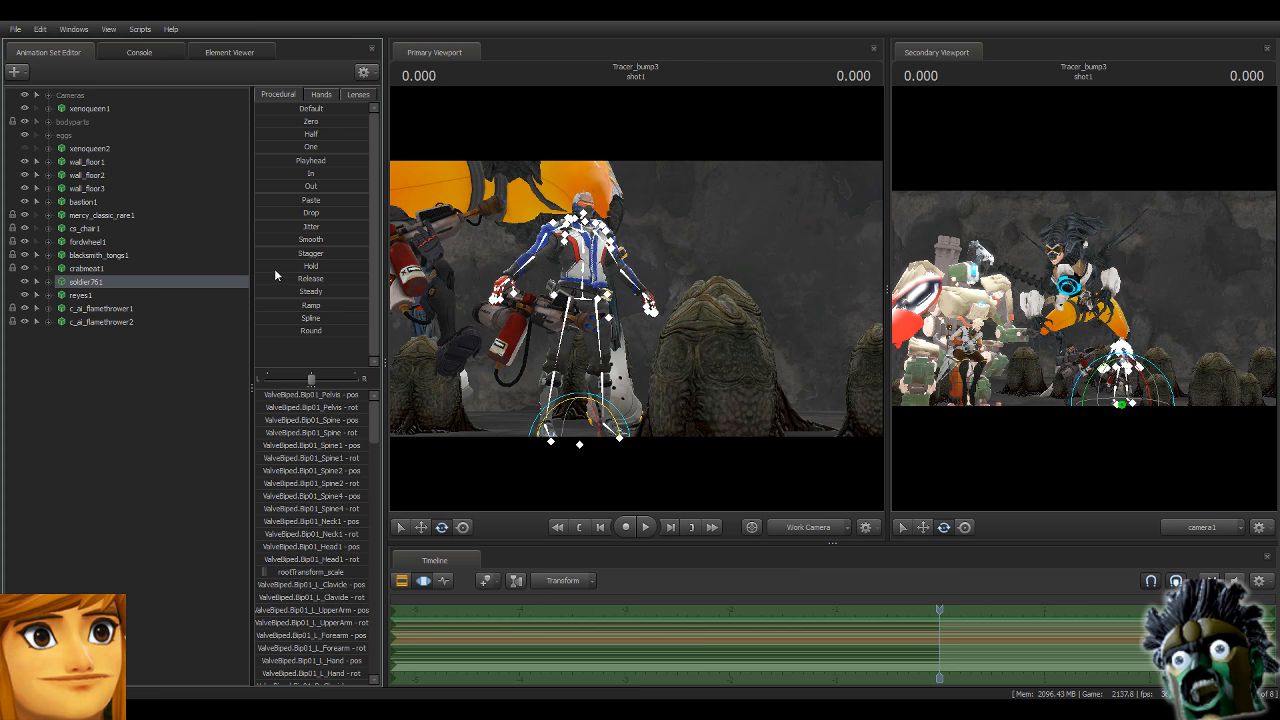
drag(630, 310, 581, 412)
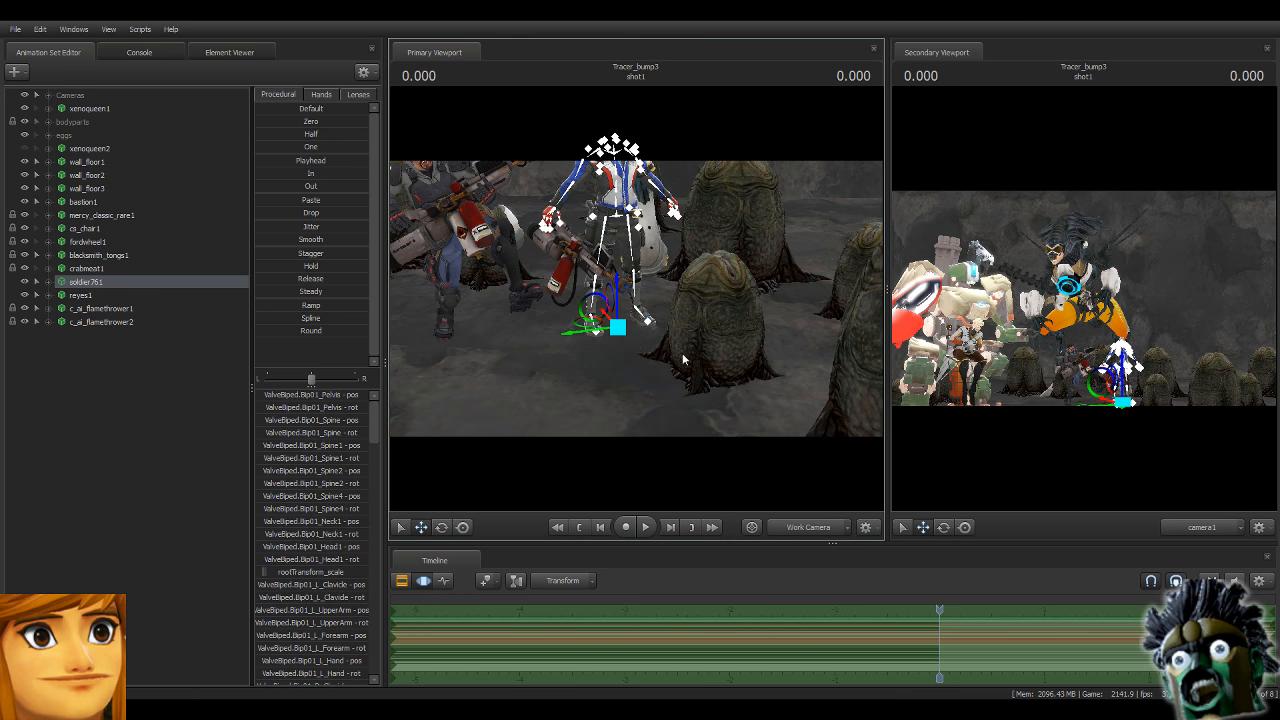
drag(584, 330, 623, 398)
click(440, 528)
key(w)
drag(772, 314, 742, 258)
key(s)
key(s)
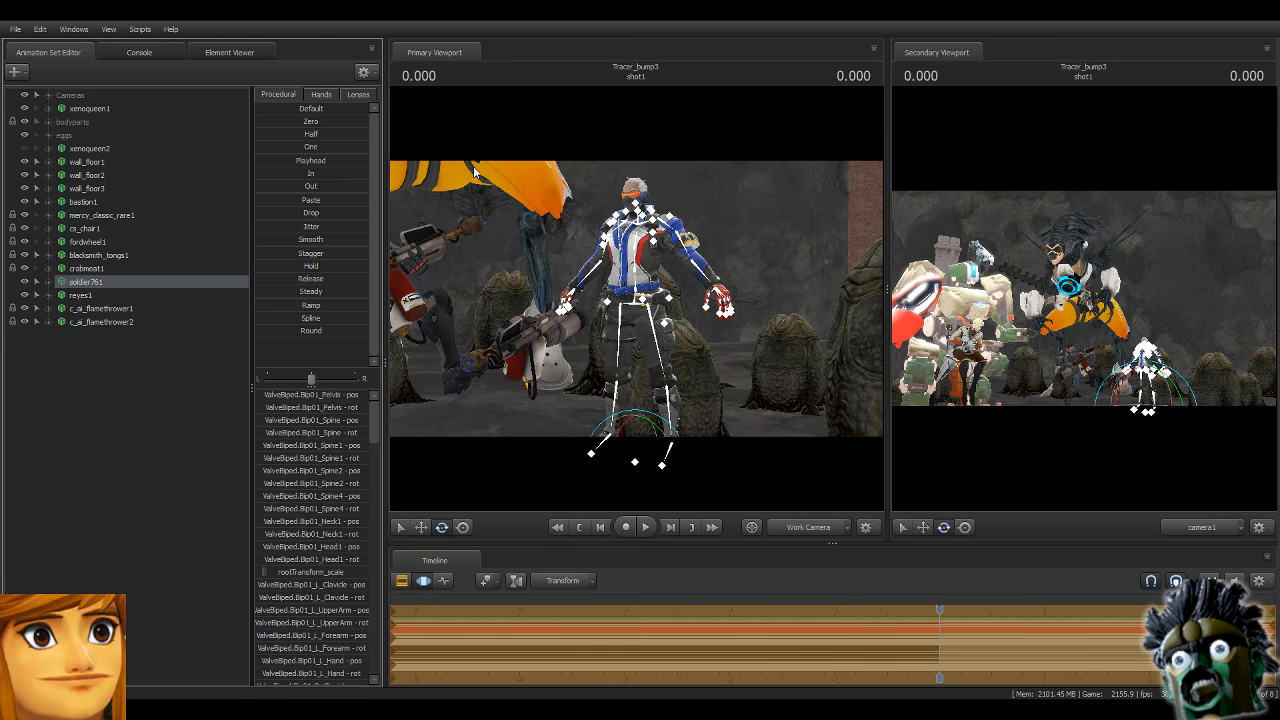
Rig soldier761 and lower his rig_pelvis slightly to drop the hips.
key(Escape)
drag(719, 327, 653, 292)
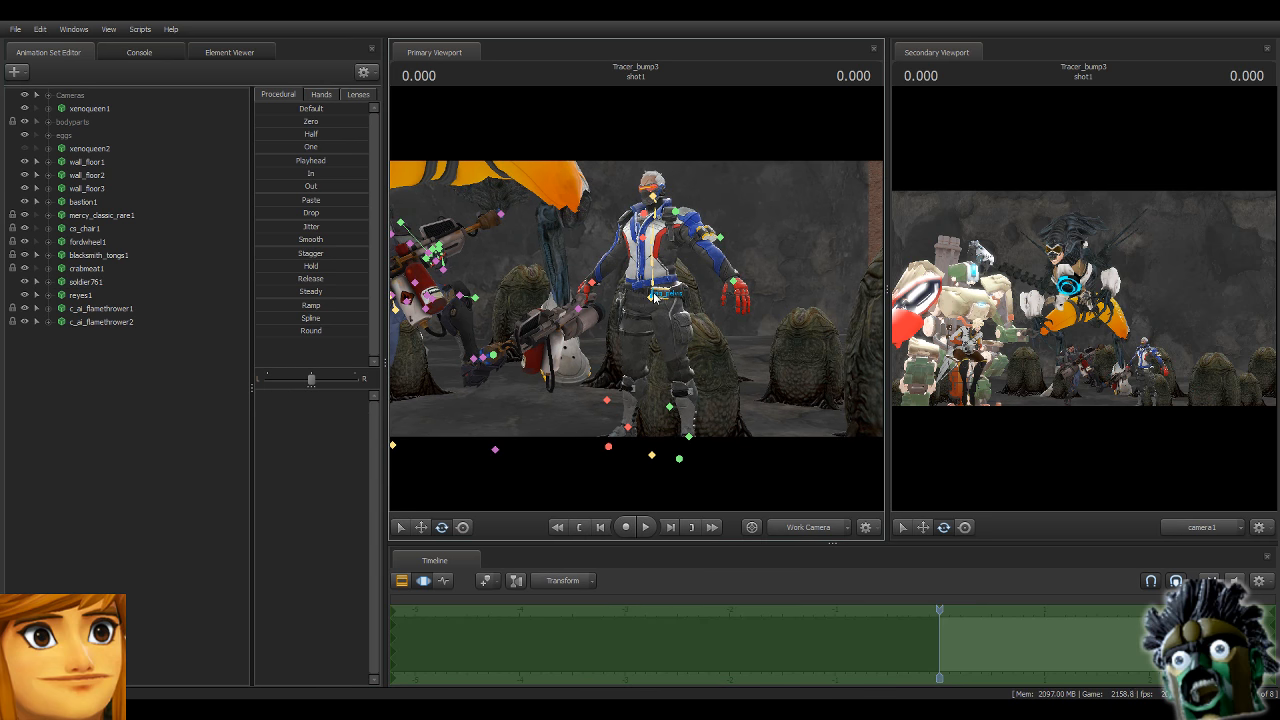
ctrl+click(653, 294)
click(461, 528)
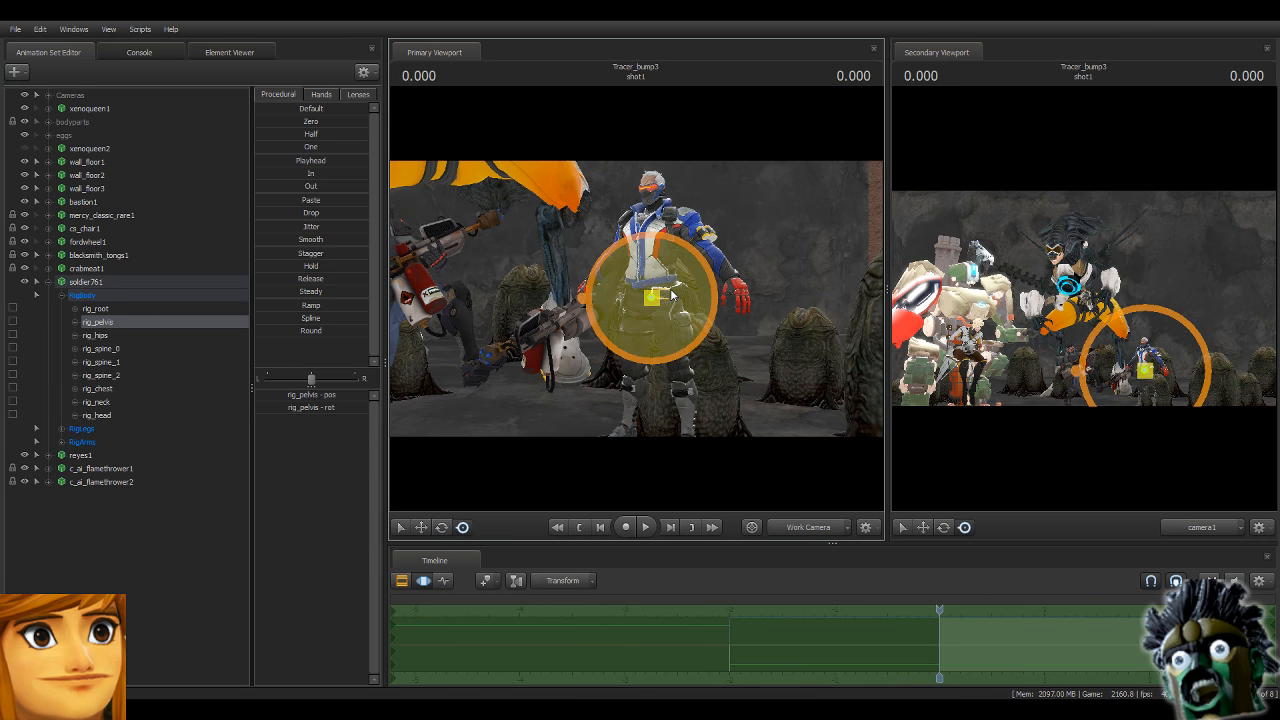
drag(650, 318, 725, 450)
Move soldier761's rig_foot_R up and forward and reposition rig_foot_L to form a stepping stance.
key(ctrl)
ctrl+click(637, 315)
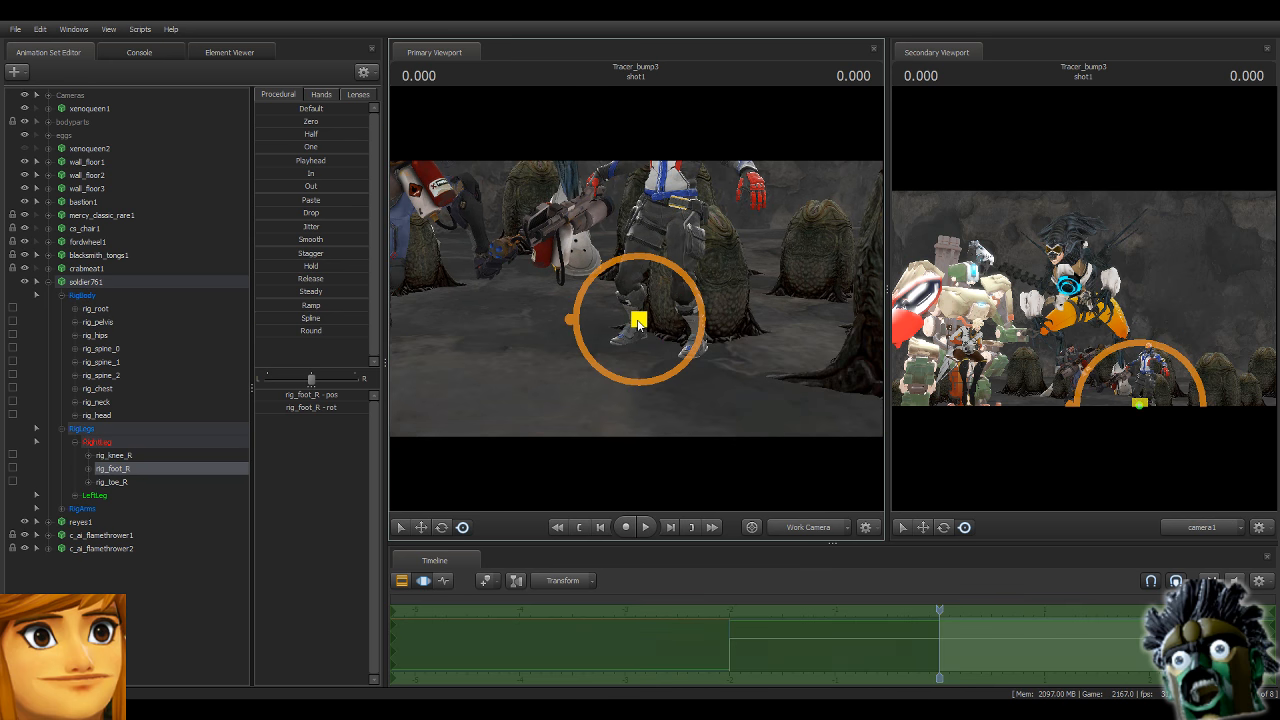
drag(637, 318, 580, 280)
key(ctrl)
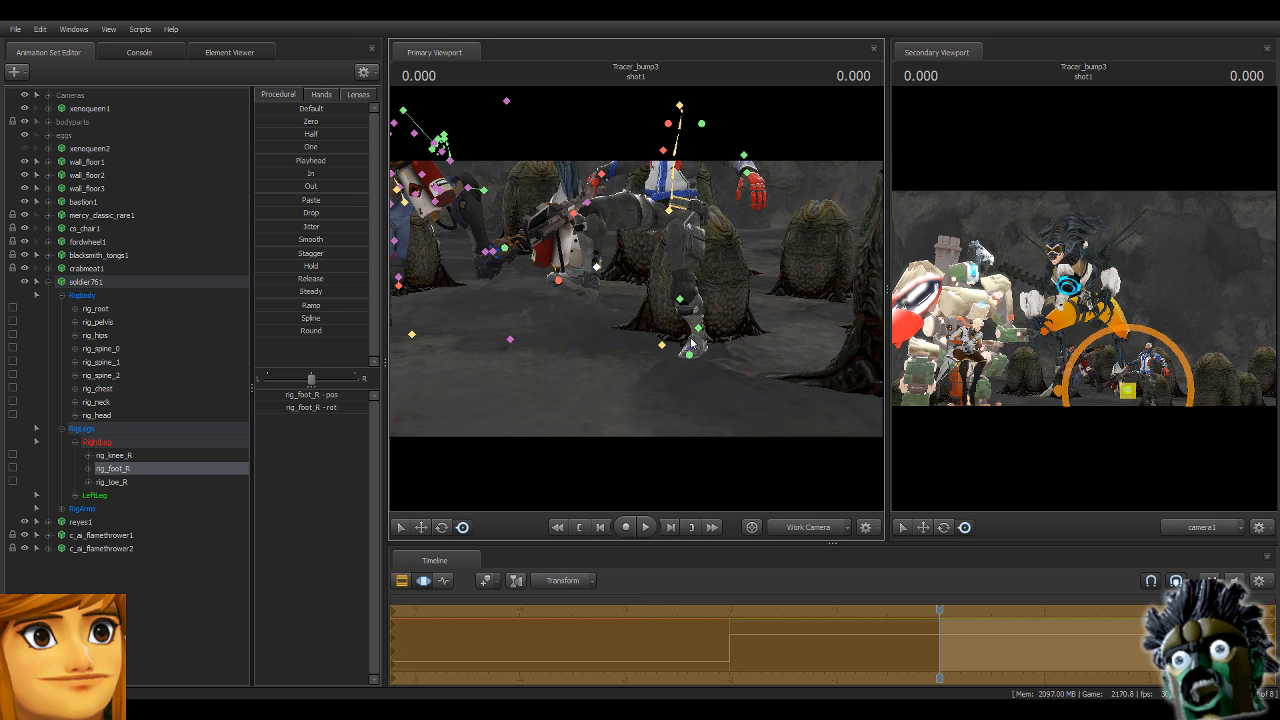
ctrl+click(700, 328)
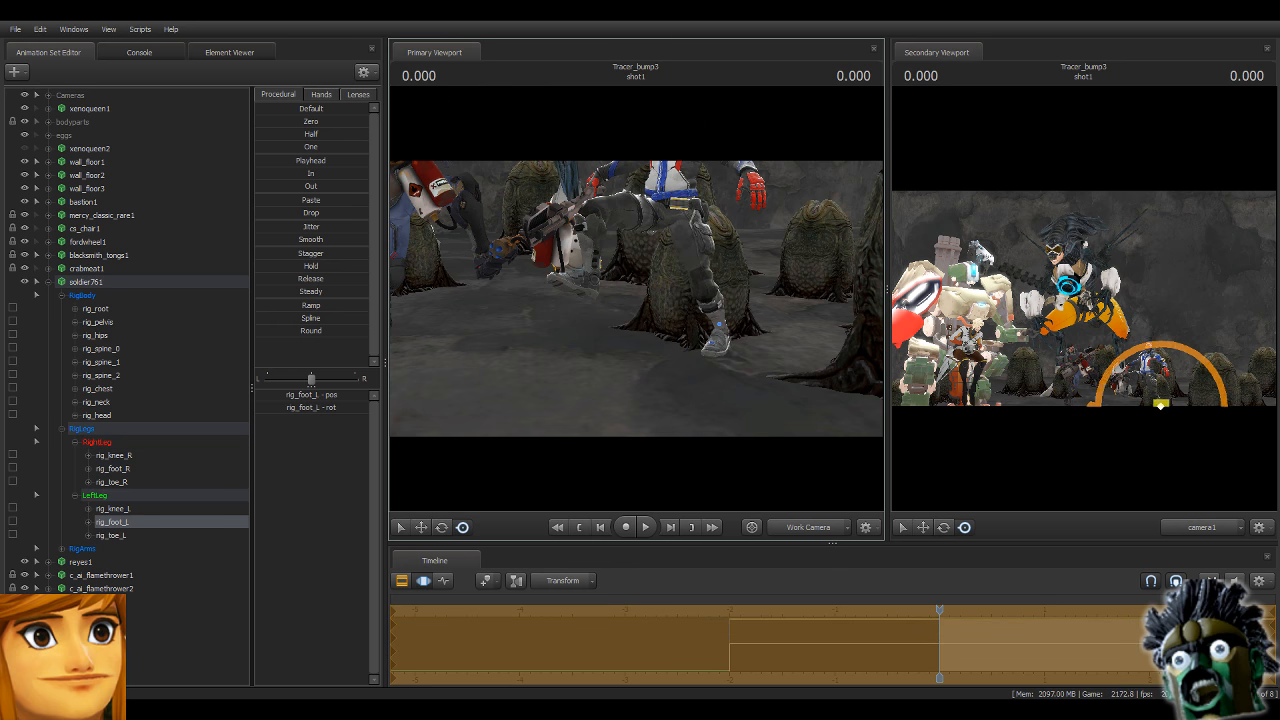
mouse_move(700, 307)
mouse_down()
mouse_move(721, 293)
mouse_move(677, 301)
mouse_move(655, 283)
mouse_move(685, 287)
mouse_up()
key(w)
Adjust soldier761's rig_hips, rig_spine_0 and rig_spine_1 to bend the lower torso.
key(ctrl)
ctrl+click(699, 289)
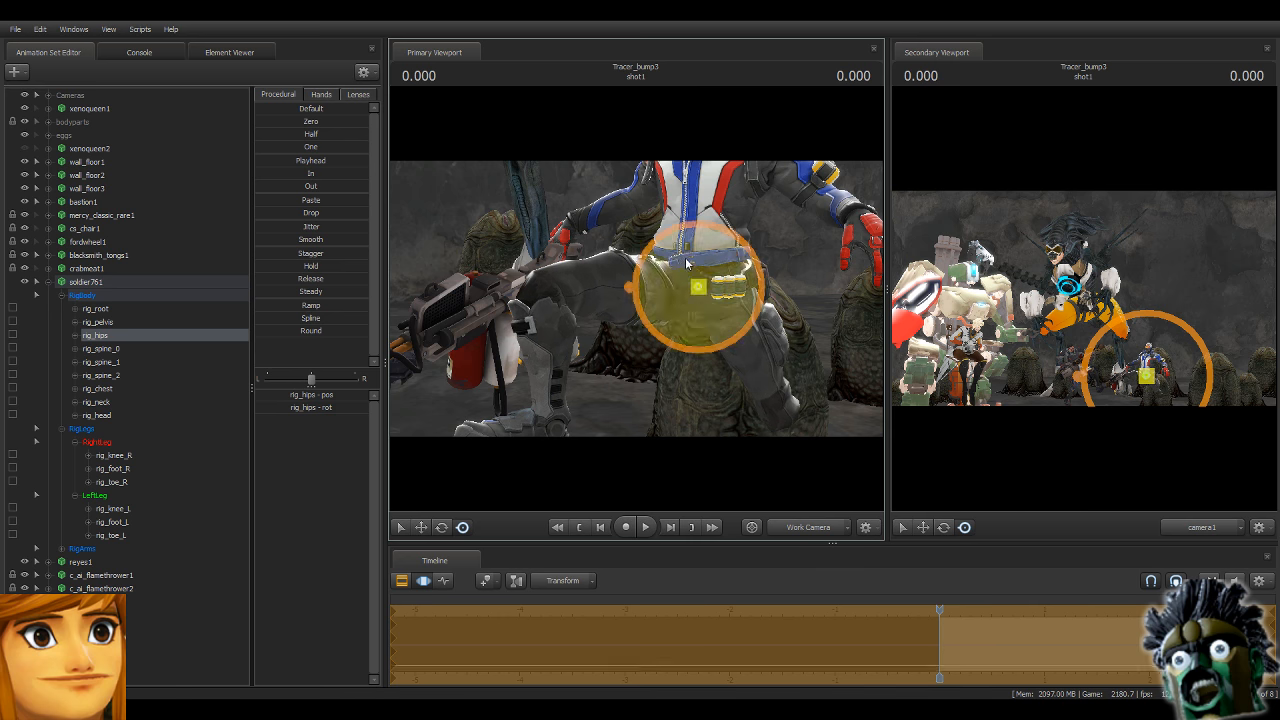
ctrl+click(702, 268)
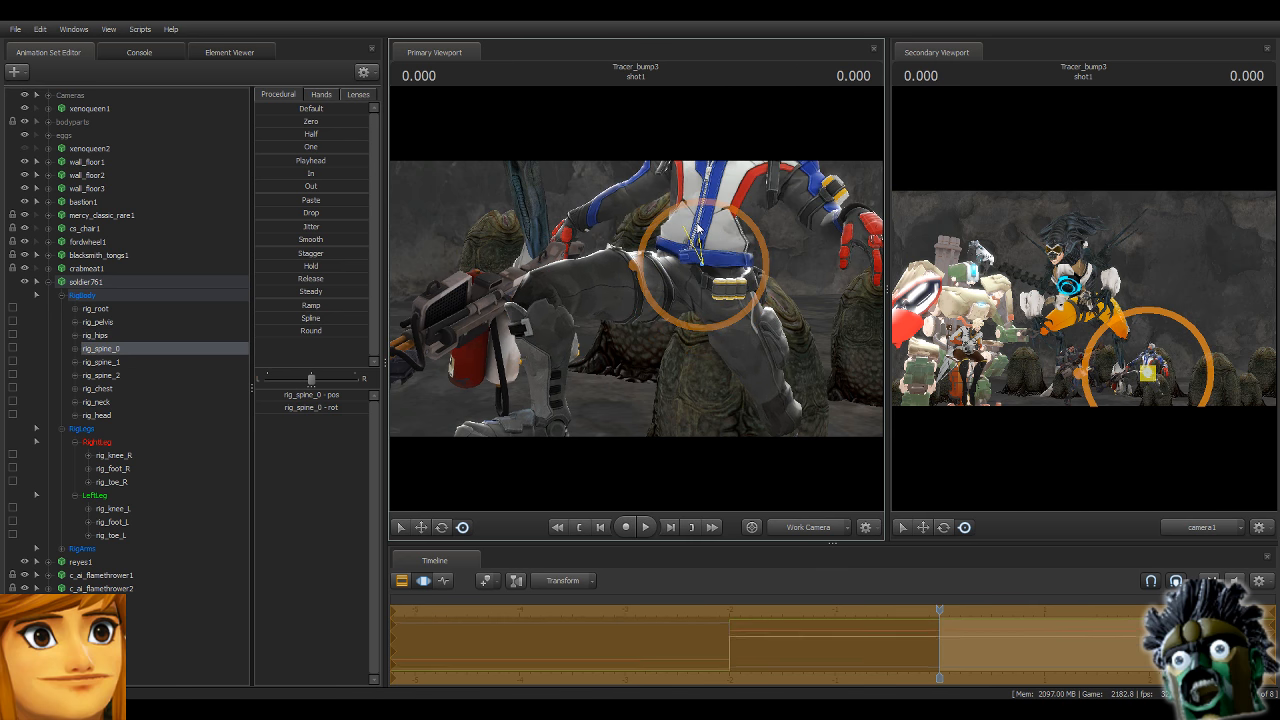
ctrl+click(708, 230)
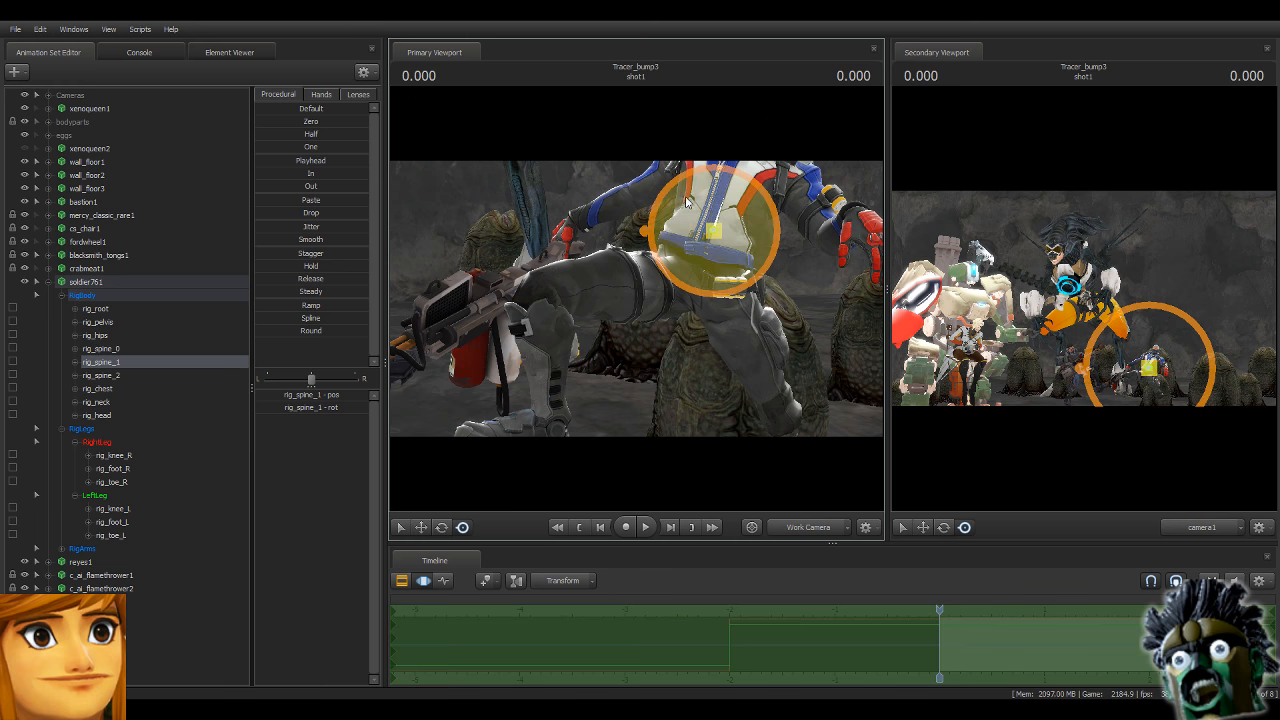
click(441, 527)
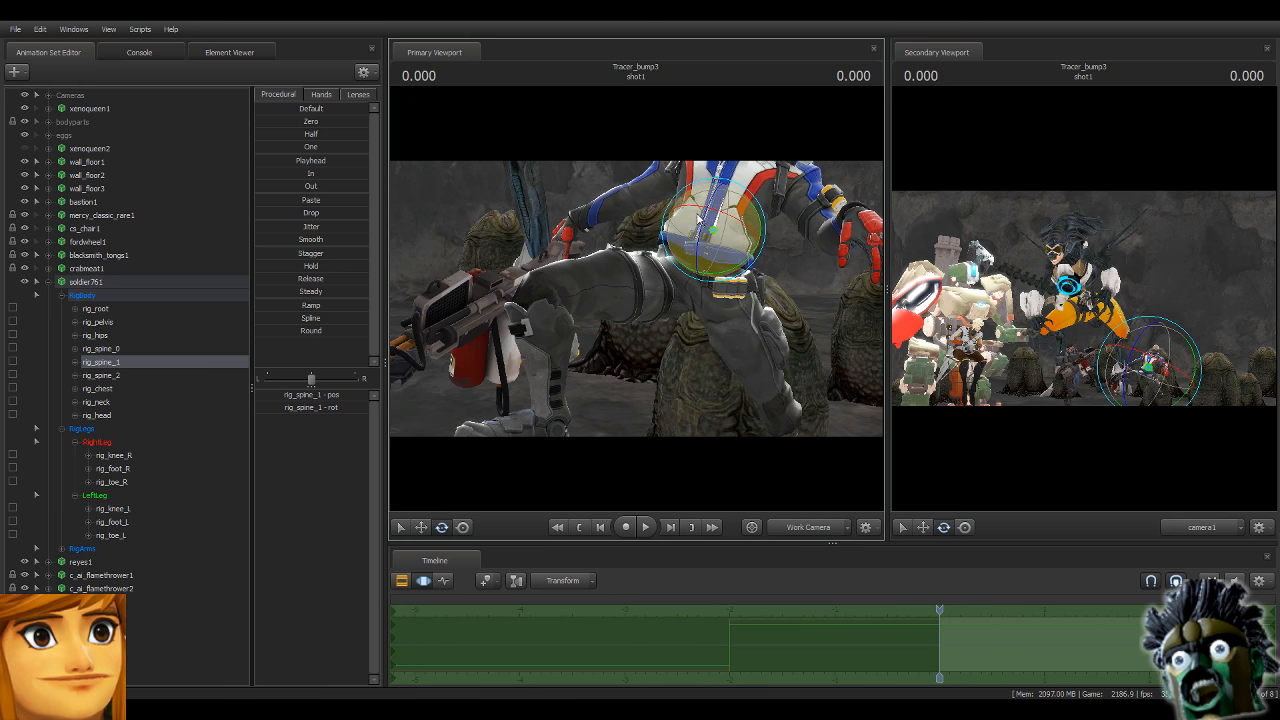
mouse_move(705, 212)
mouse_down()
mouse_move(680, 226)
mouse_move(712, 189)
mouse_up()
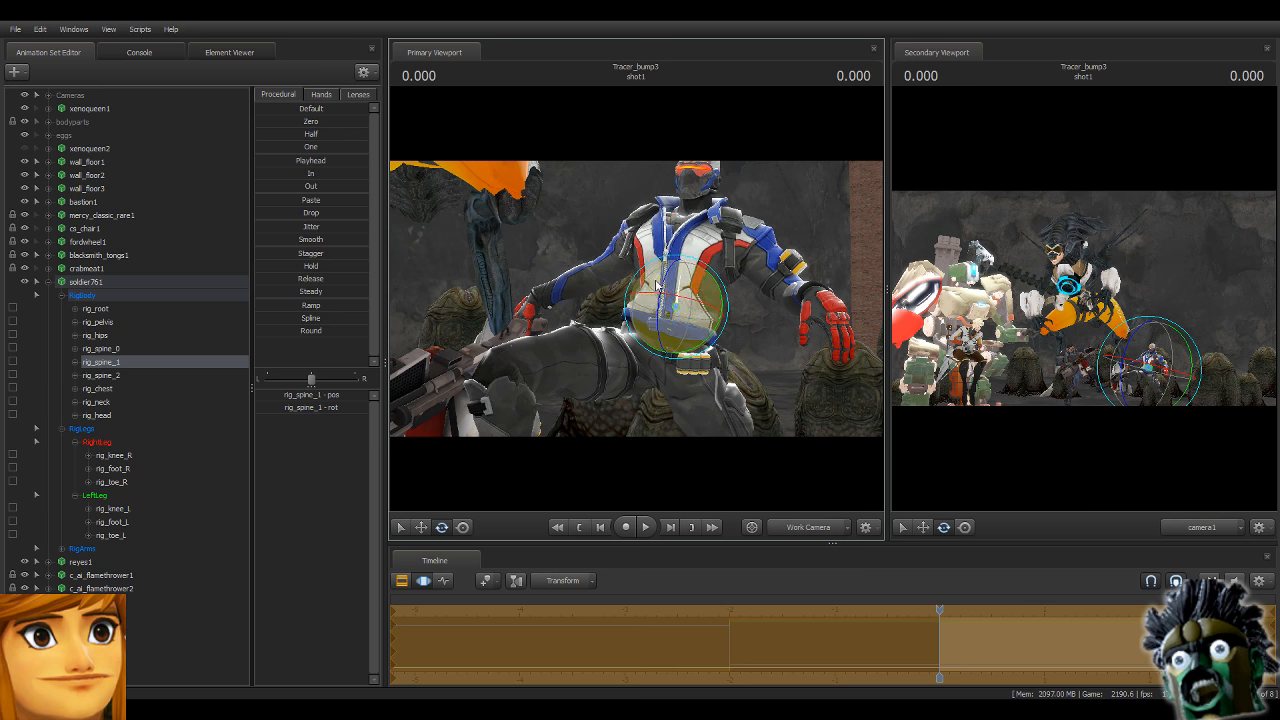
Rotate soldier761's rig_spine_2, upper spine and rig_head to turn the upper body and head.
ctrl+click(674, 256)
drag(672, 250, 661, 246)
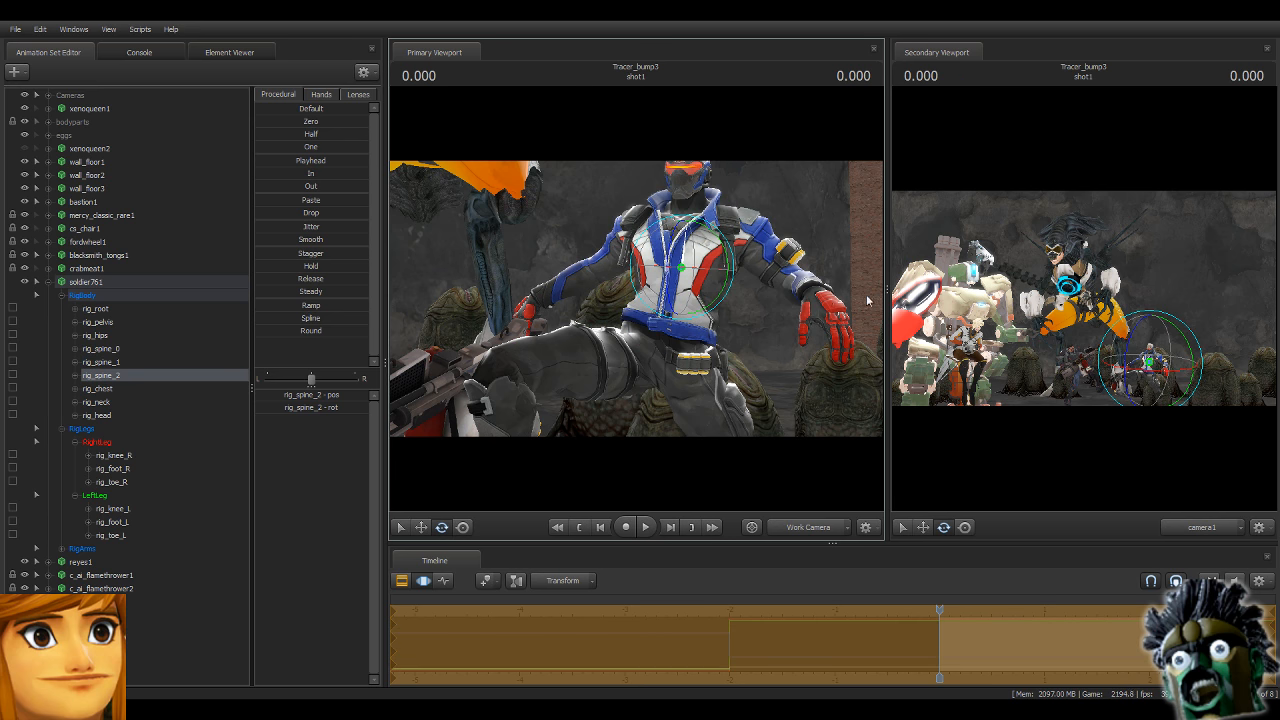
drag(866, 298, 874, 264)
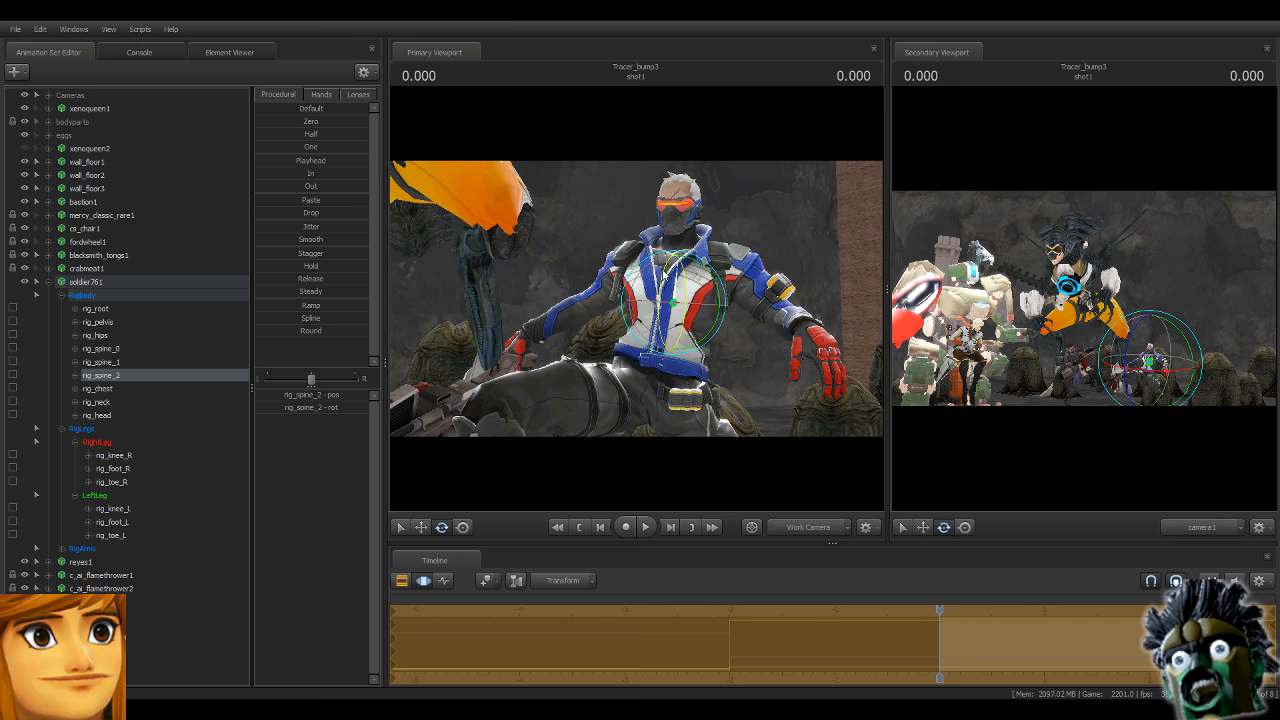
drag(666, 286, 627, 212)
ctrl+click(676, 252)
ctrl+click(670, 224)
ctrl+click(666, 216)
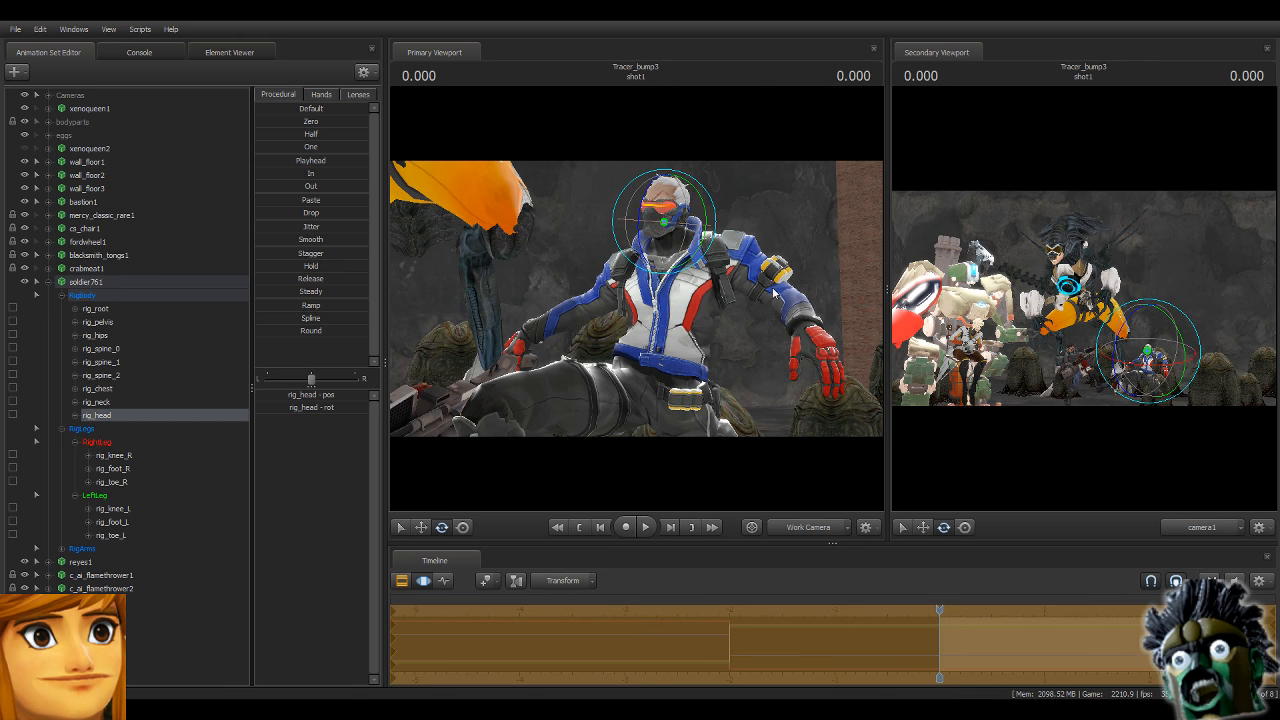
Move soldier761's rig_hand_R to raise the flamethrower in front of his body.
drag(689, 330, 628, 359)
click(597, 310)
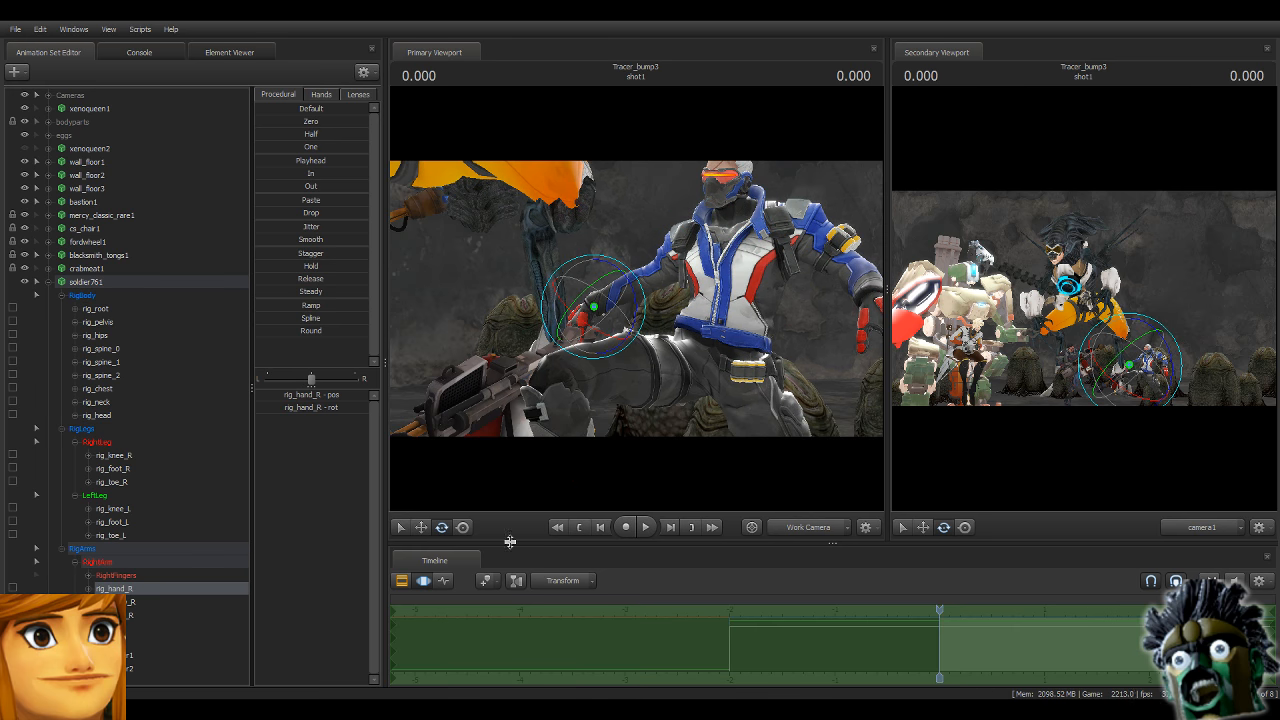
click(462, 527)
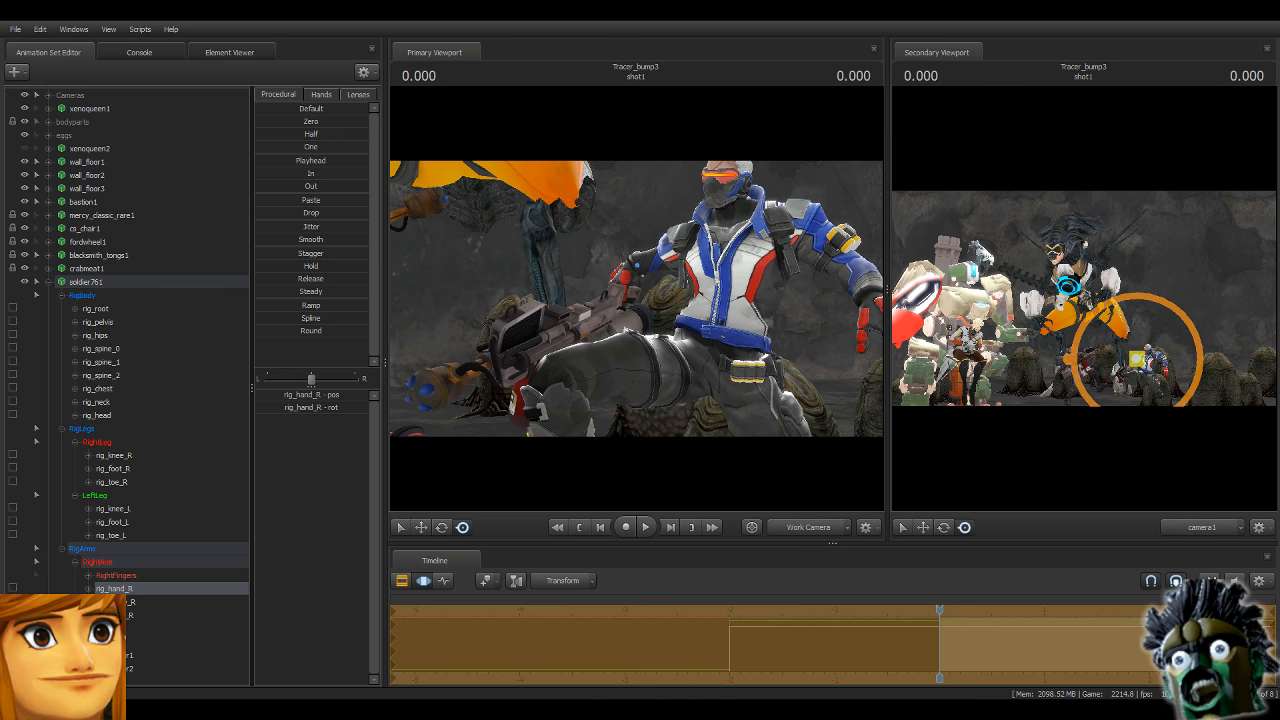
drag(636, 264, 708, 360)
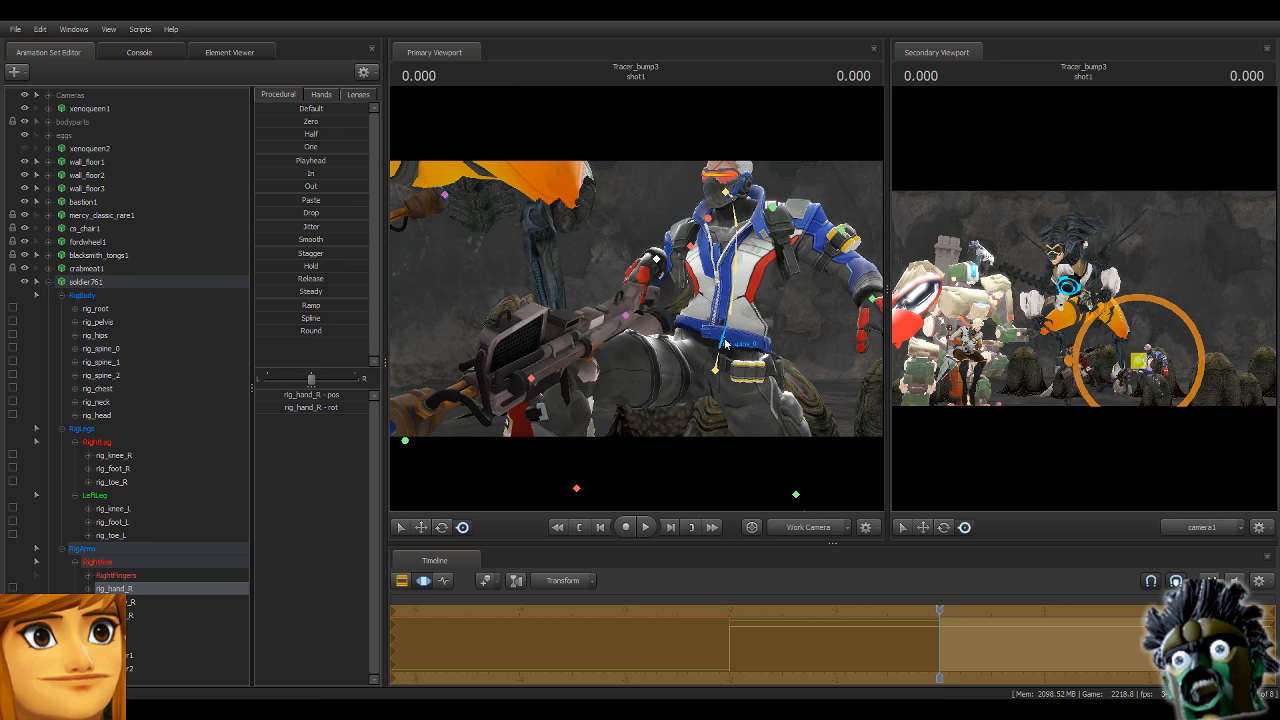
Rotate soldier761's rig_spine_0 and rig_spine_1 to refine the lean of his waist.
click(725, 343)
click(442, 527)
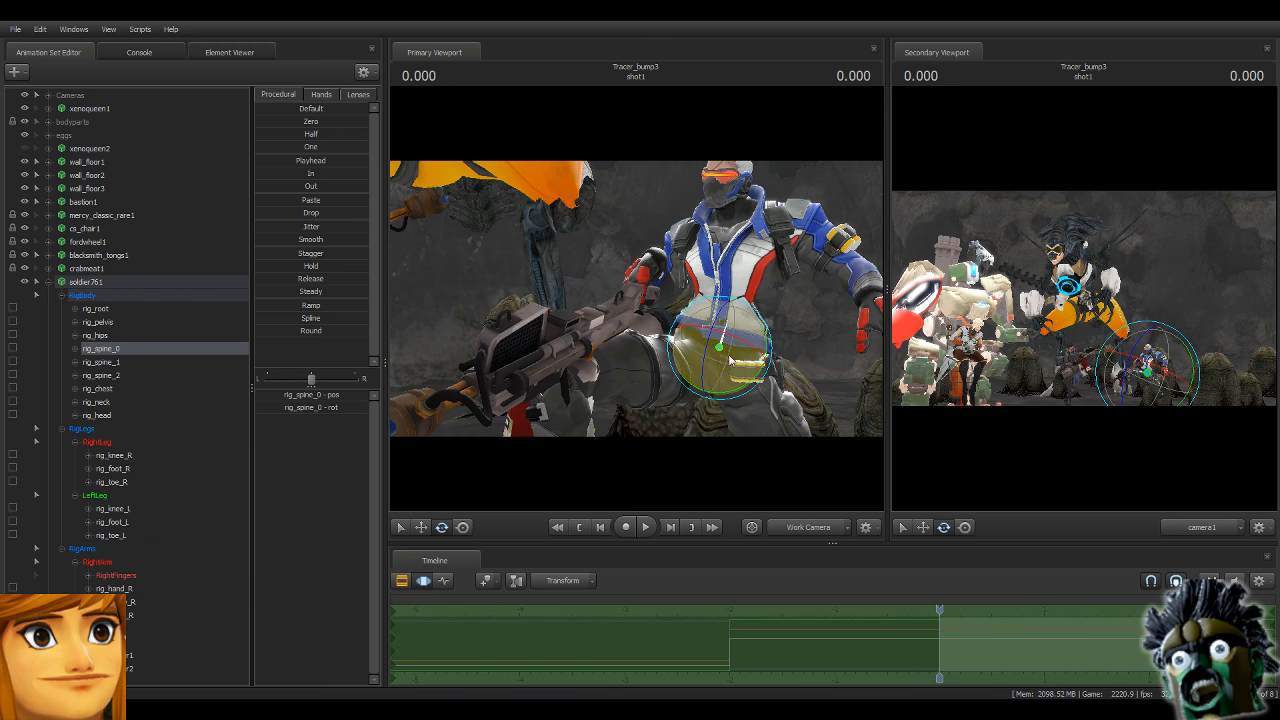
click(740, 318)
click(730, 300)
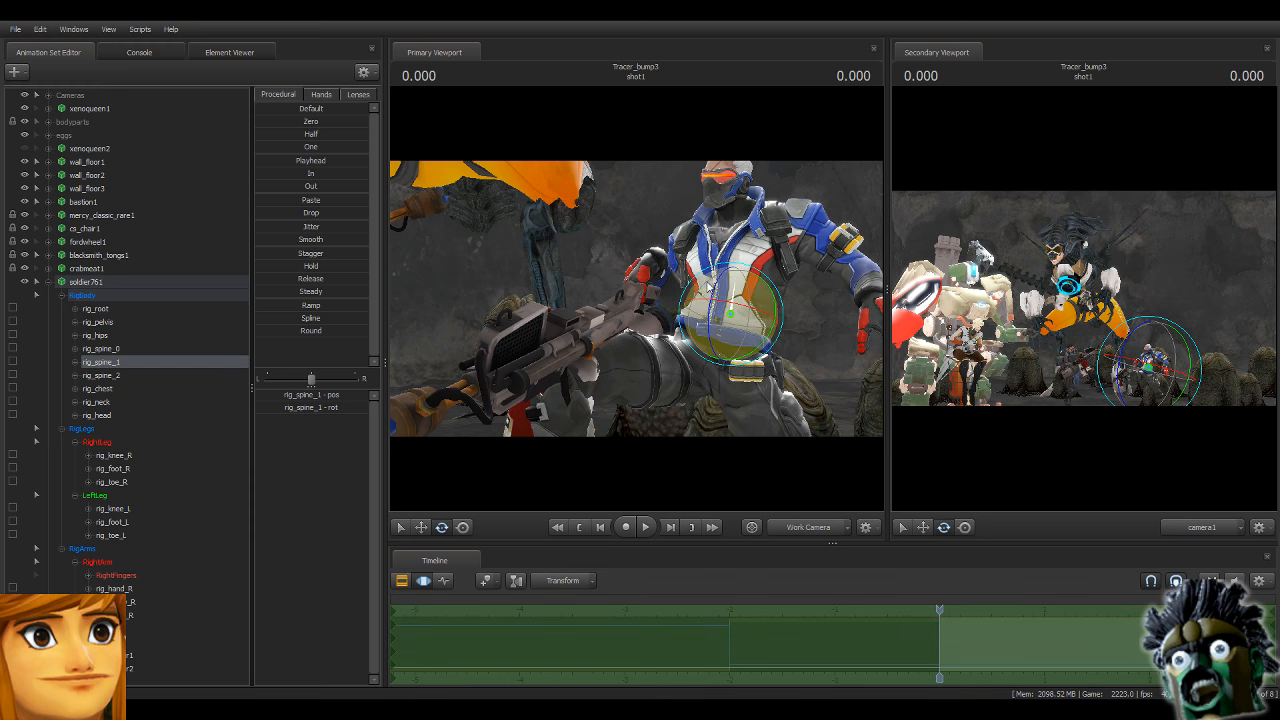
drag(725, 300, 706, 290)
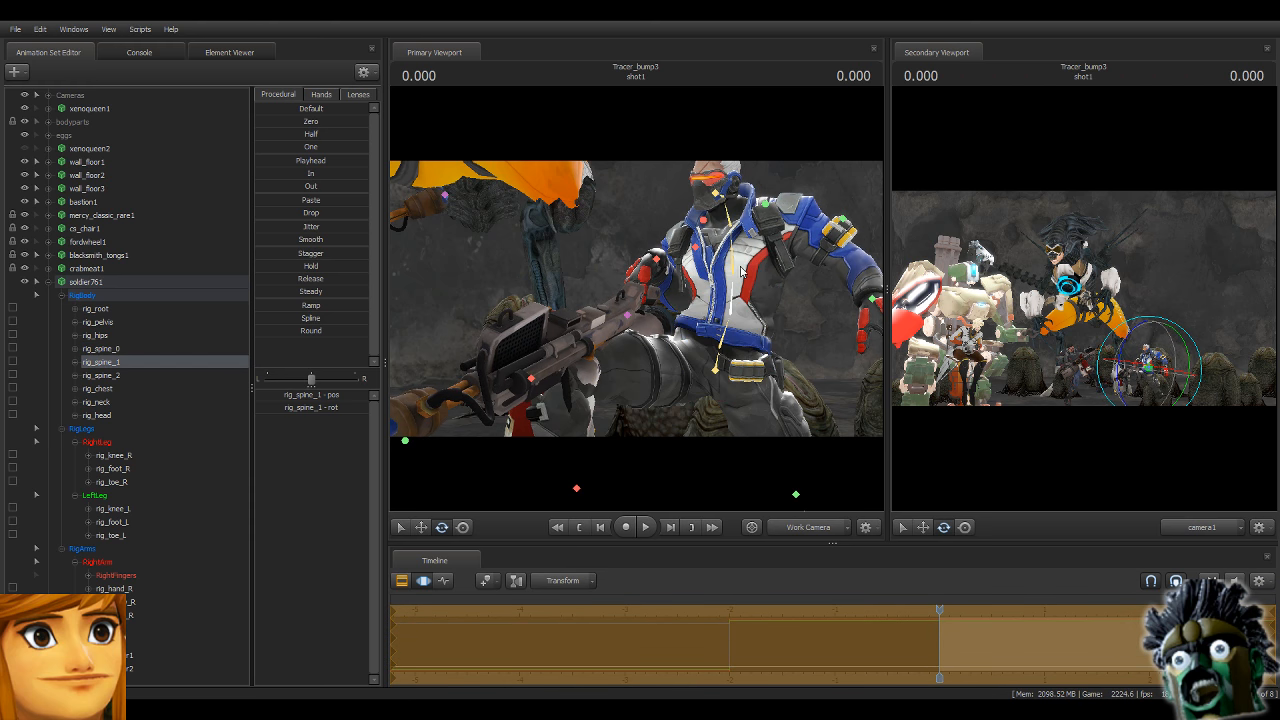
Rotate soldier761's rig_spine_2 and rig_chest to twist the upper body and turn the head back toward the front.
ctrl+click(735, 266)
click(729, 301)
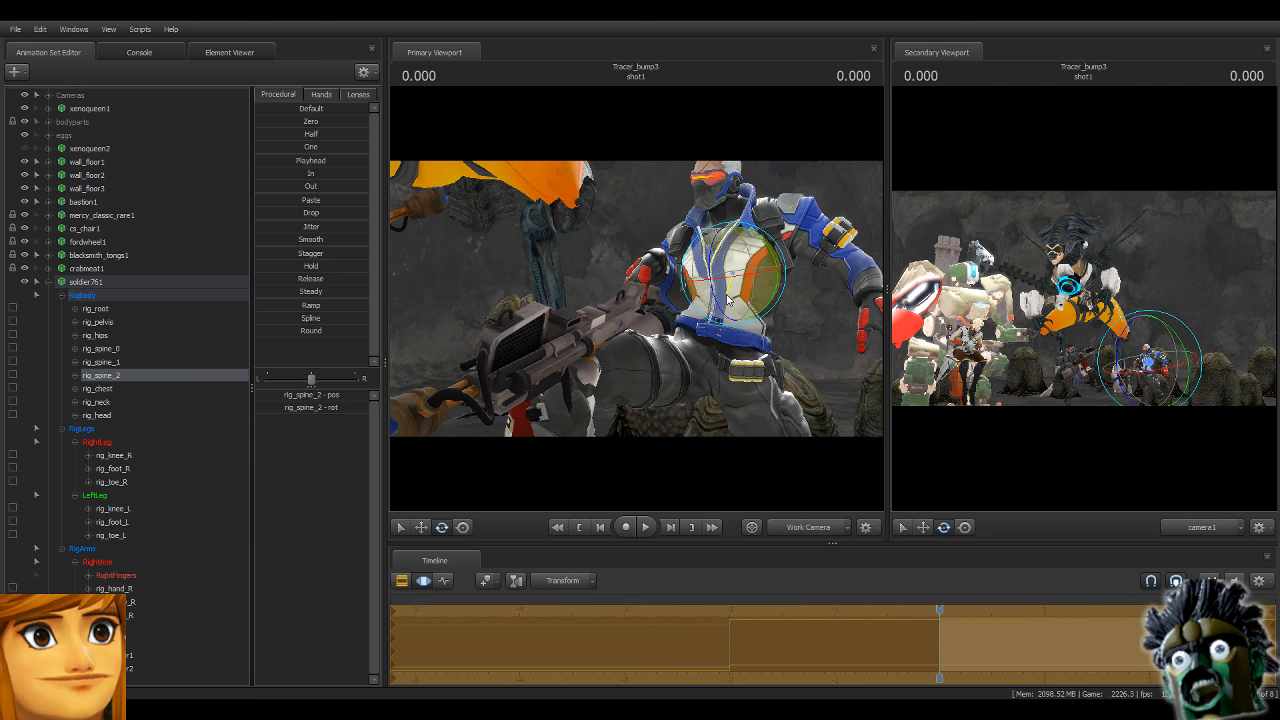
click(731, 213)
drag(708, 230, 696, 237)
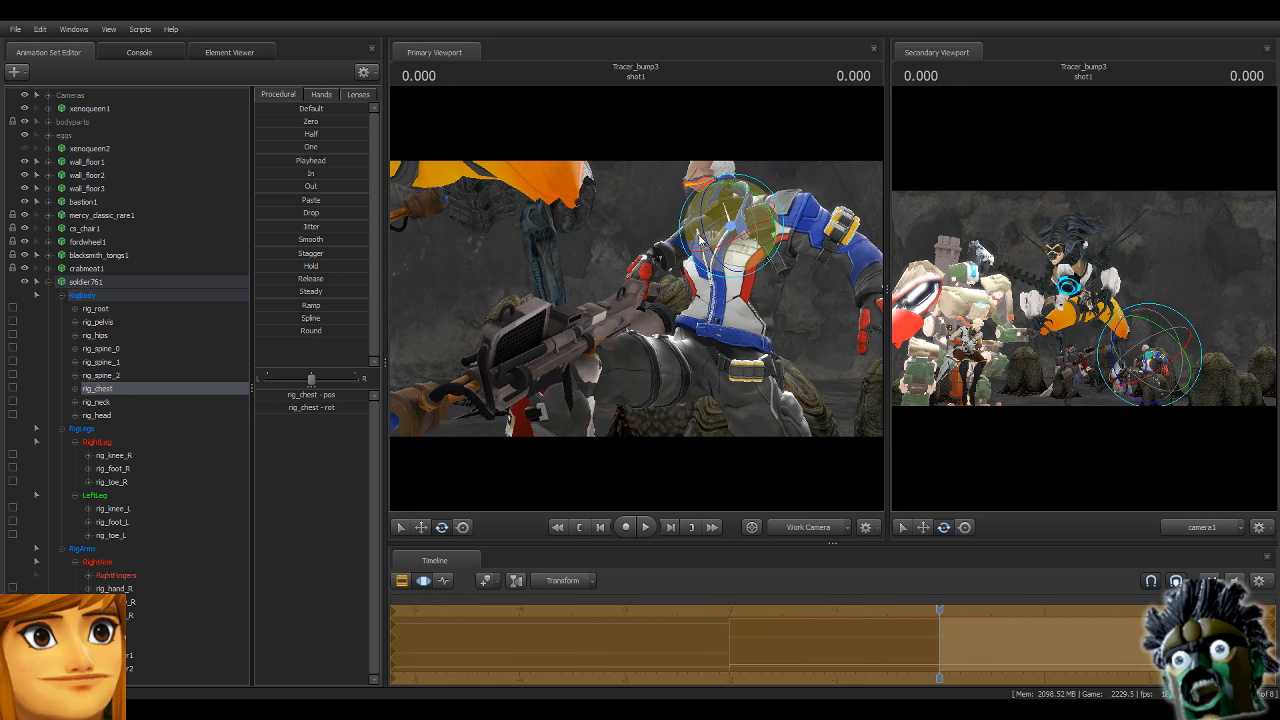
key(ctrl)
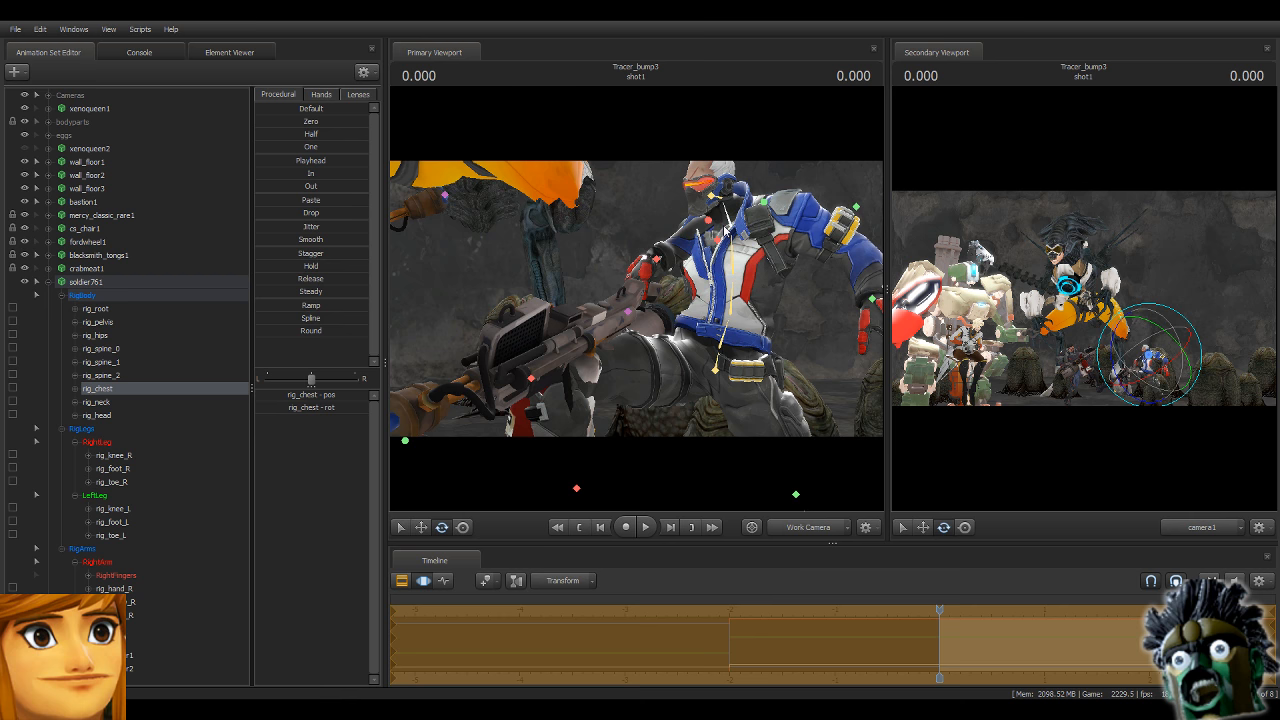
ctrl+click(711, 196)
Reposition soldier761's rig_hand_R together with the flamethrower, working from behind the weapon.
ctrl+click(656, 258)
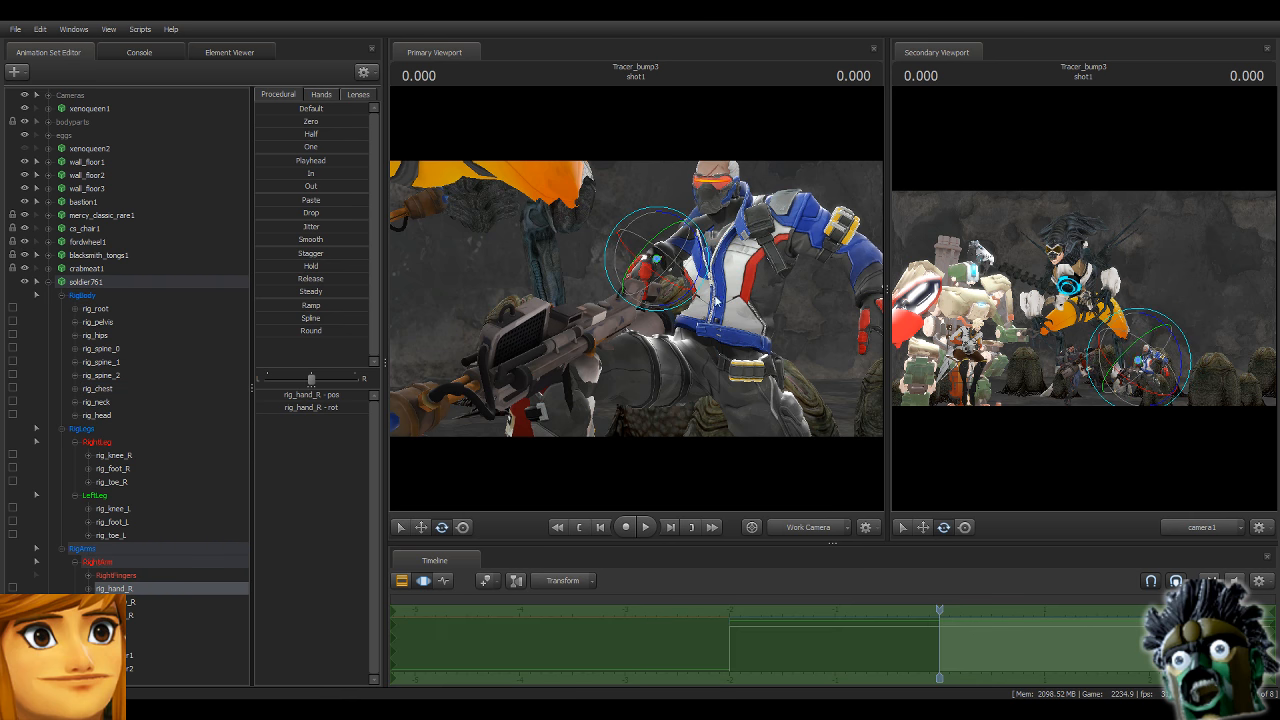
alt+right_drag(716, 298, 760, 298)
alt+drag(636, 298, 800, 312)
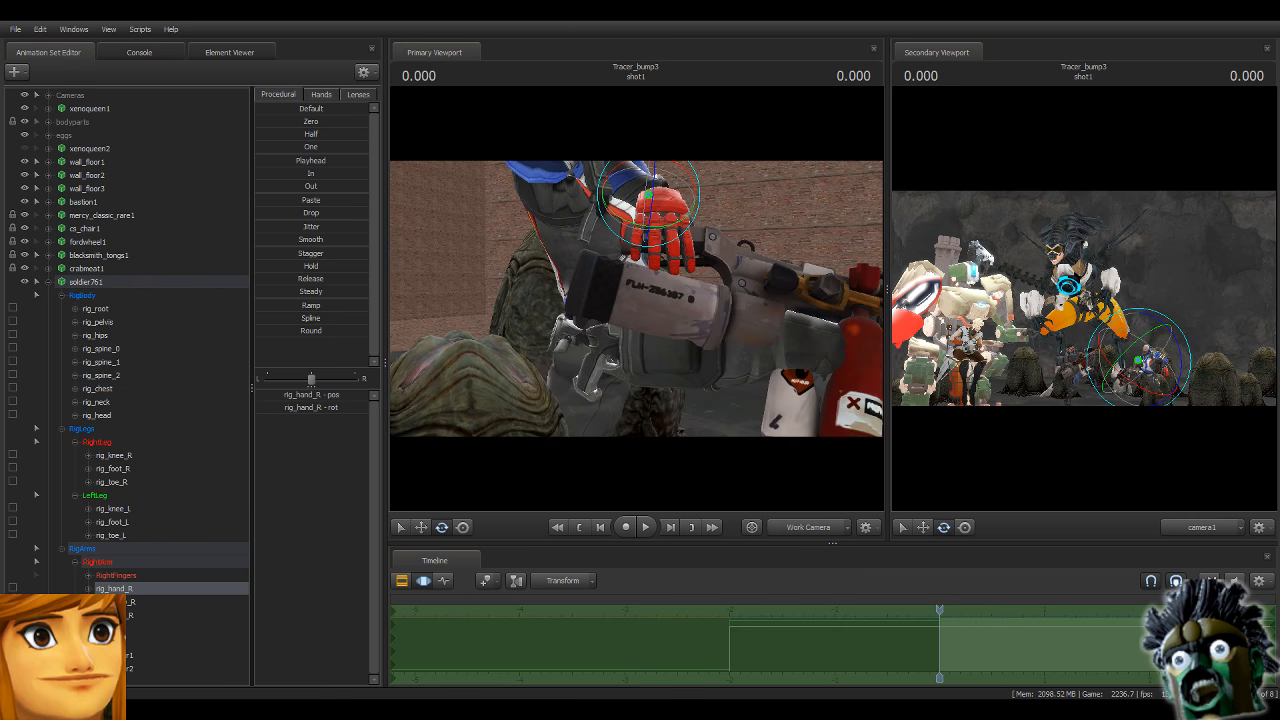
click(462, 527)
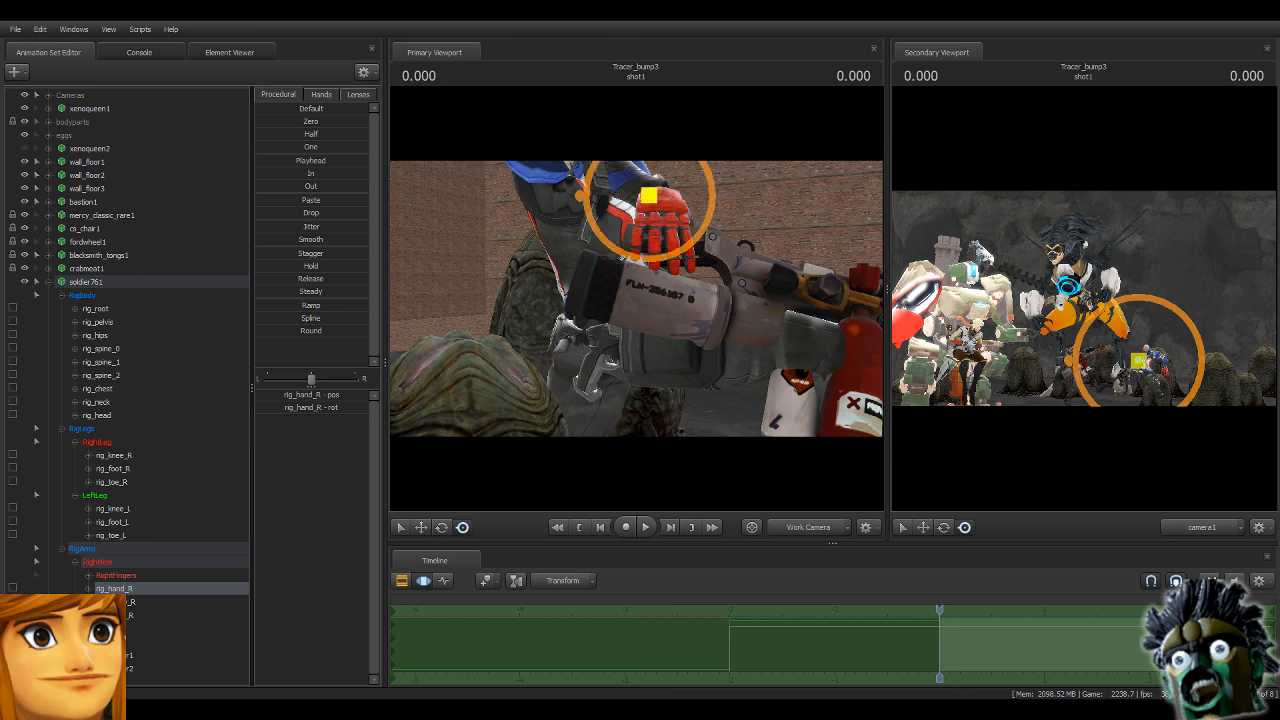
drag(652, 197, 544, 225)
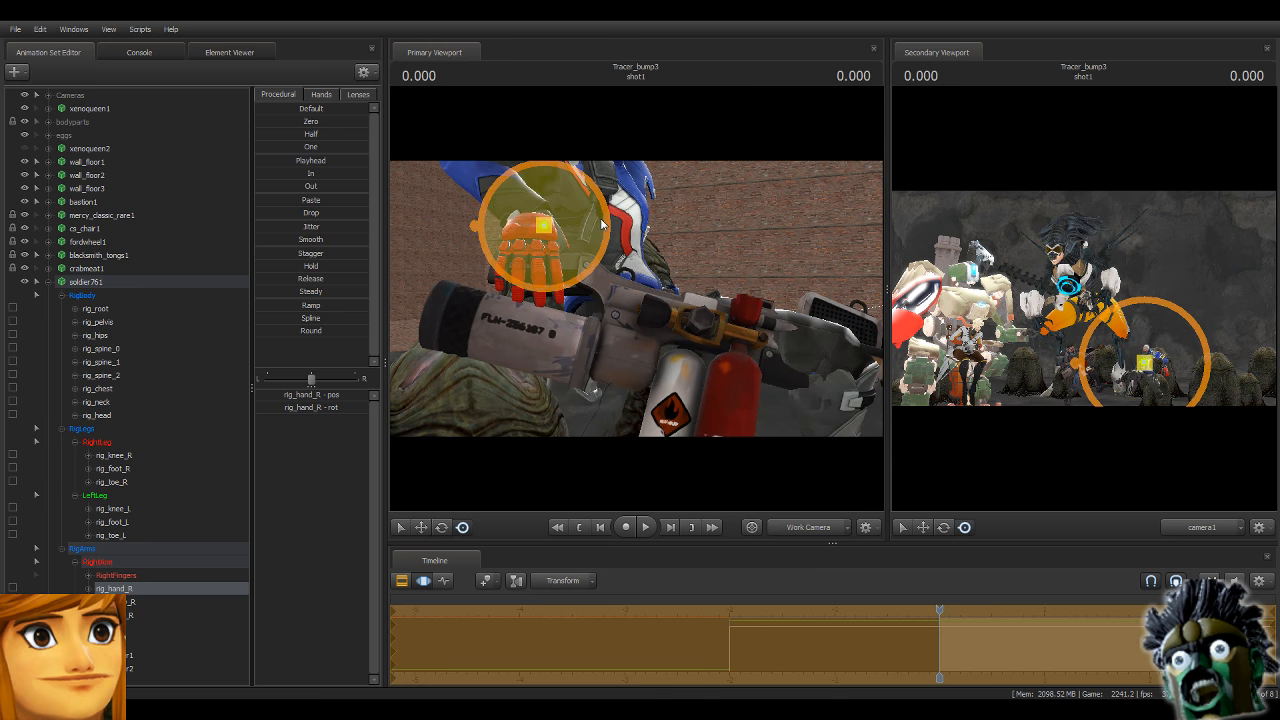
Rotate soldier761's rig_collar_R to reshape the right shoulder behind the flamethrower.
alt+drag(602, 224, 675, 268)
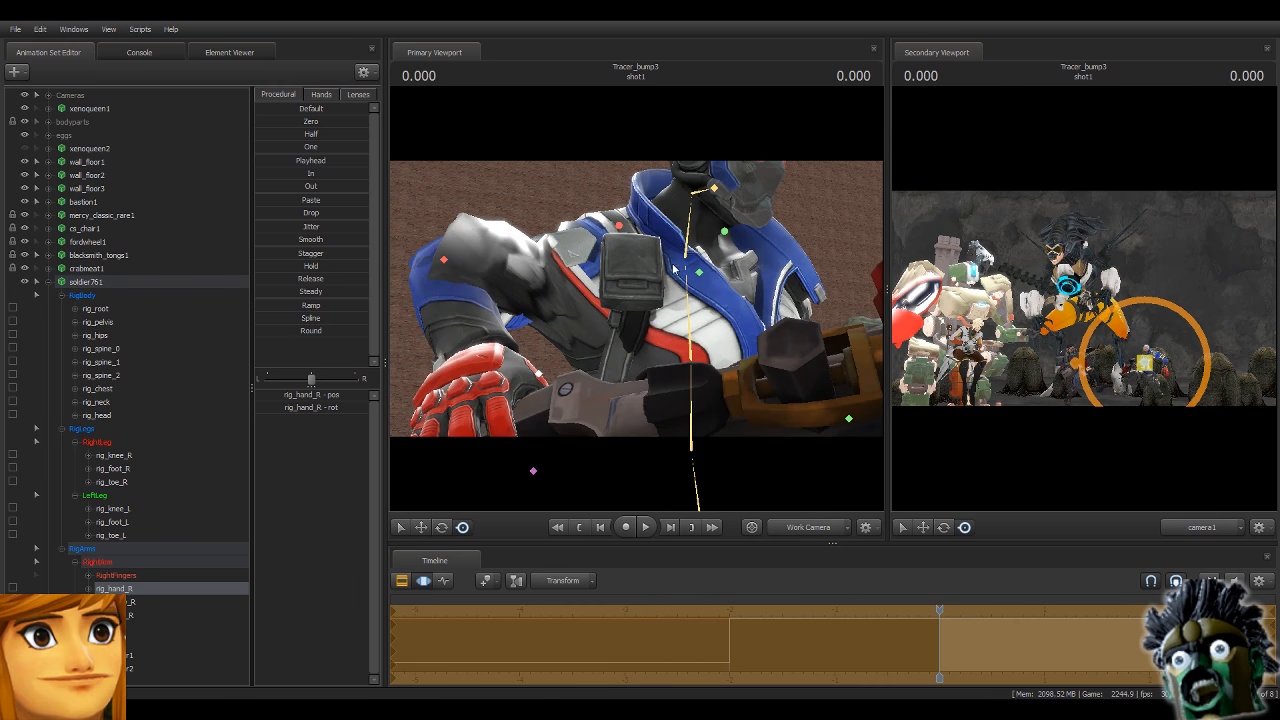
click(620, 226)
click(443, 528)
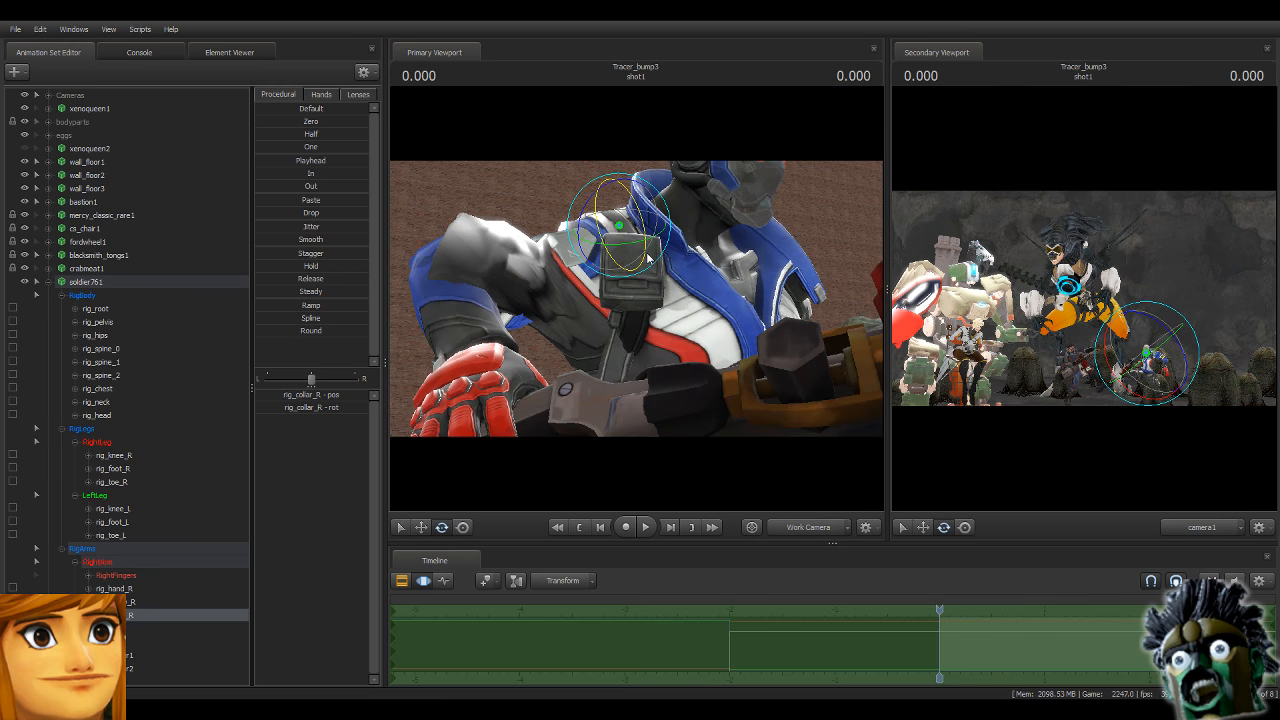
drag(620, 256, 640, 273)
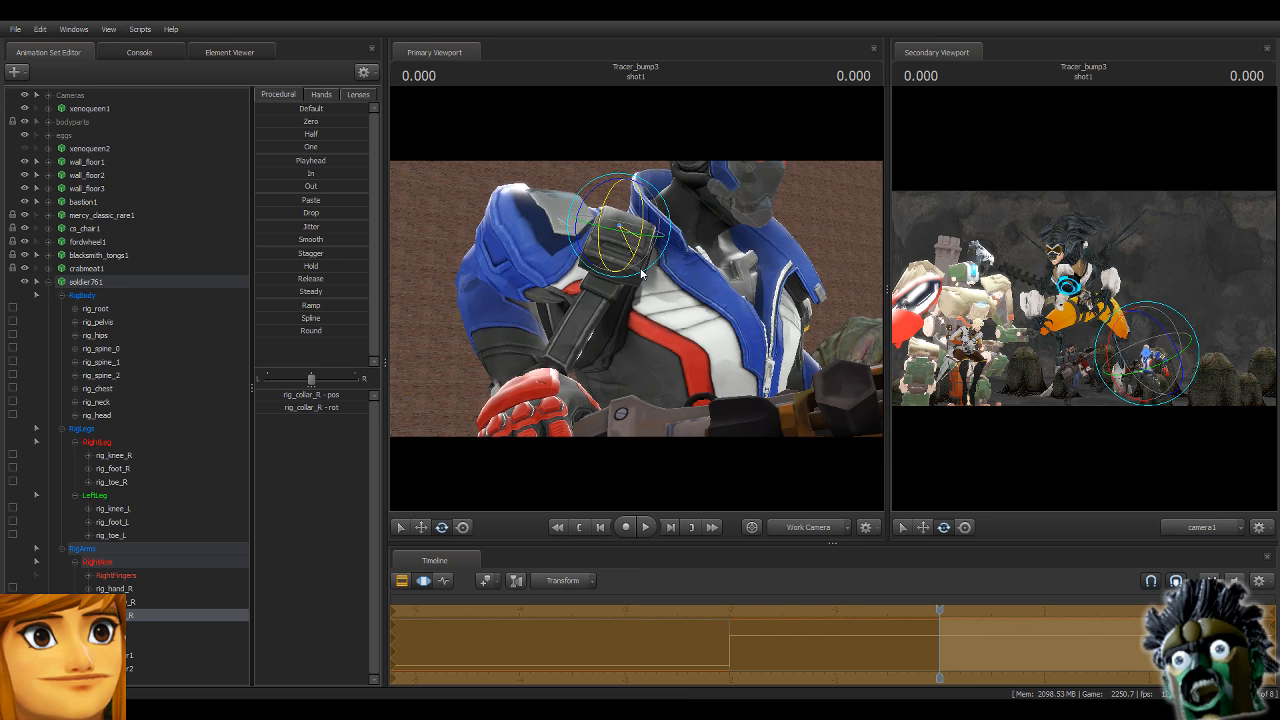
drag(577, 236, 613, 201)
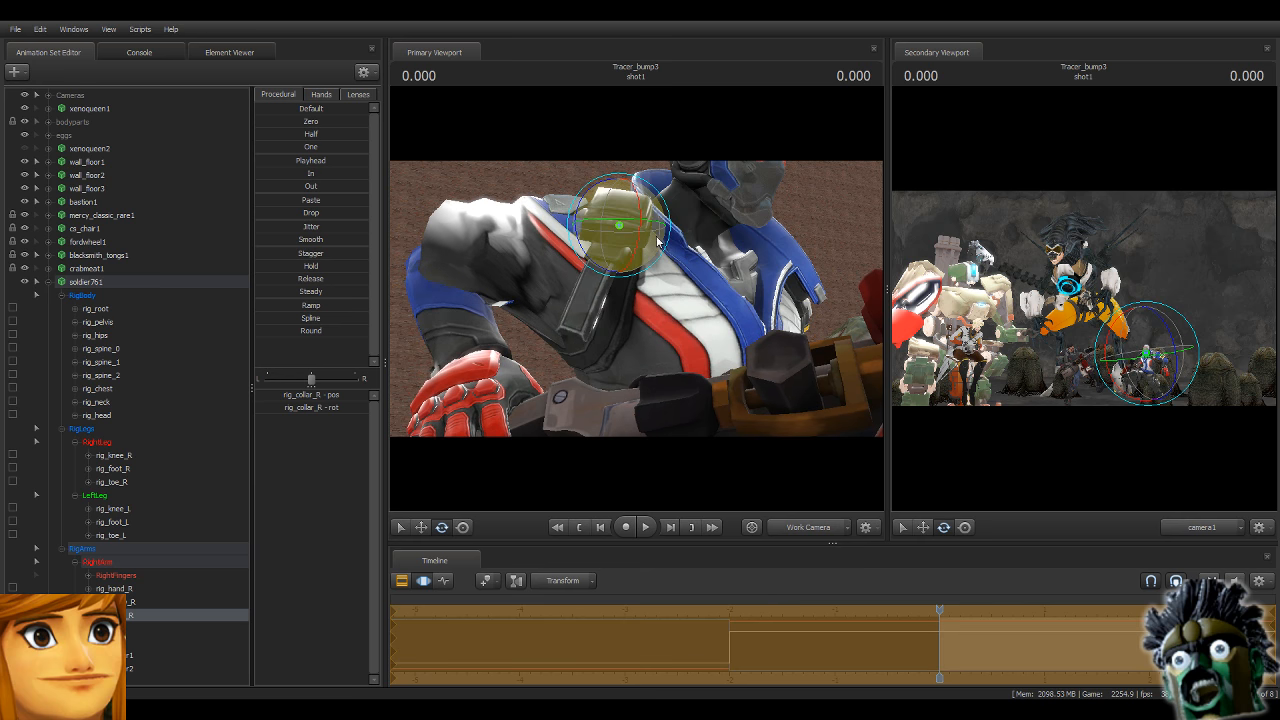
drag(658, 240, 618, 258)
drag(673, 321, 629, 285)
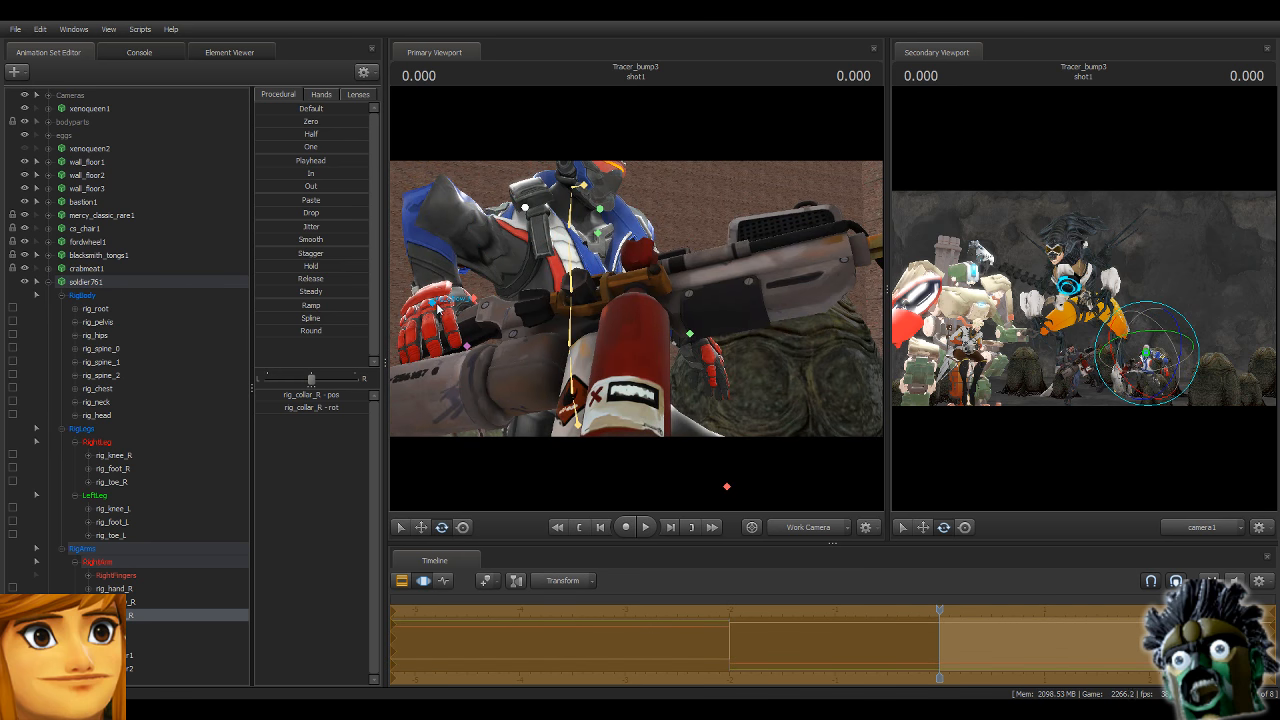
Move soldier761's rig_elbow_R to adjust the bend of the right arm and select rig_hand_R.
ctrl+click(435, 305)
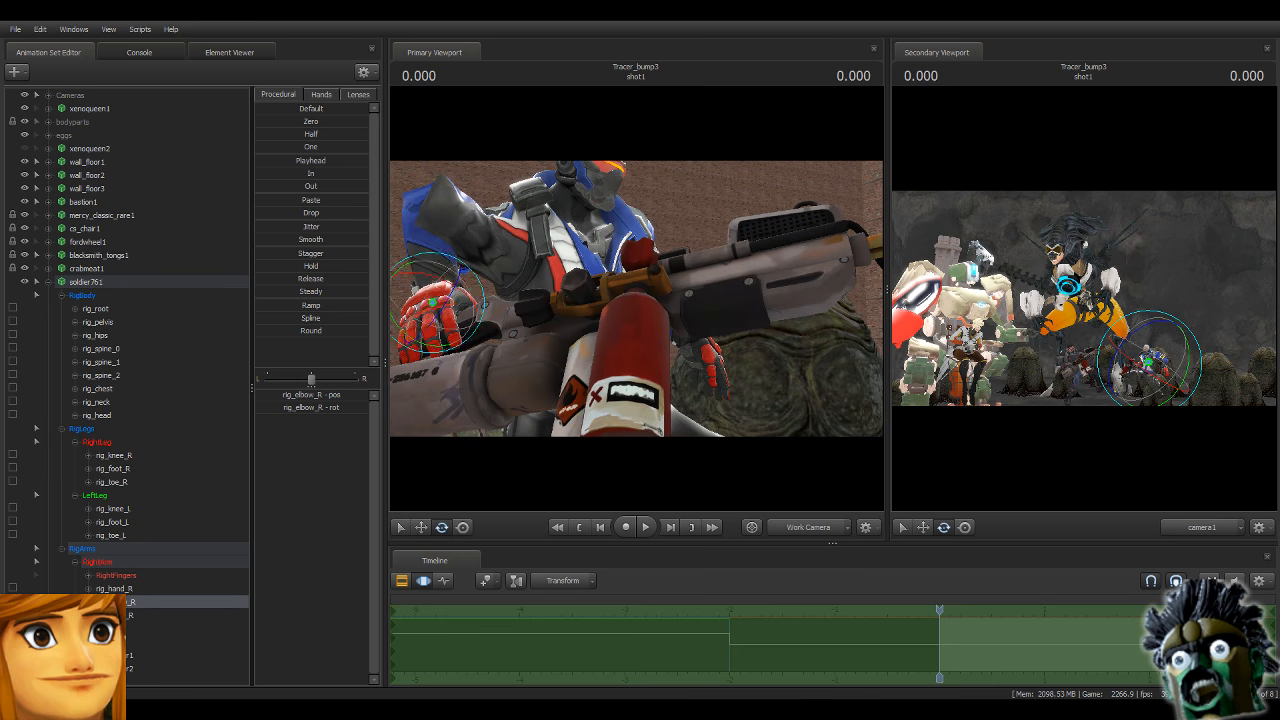
drag(811, 416, 630, 441)
click(461, 530)
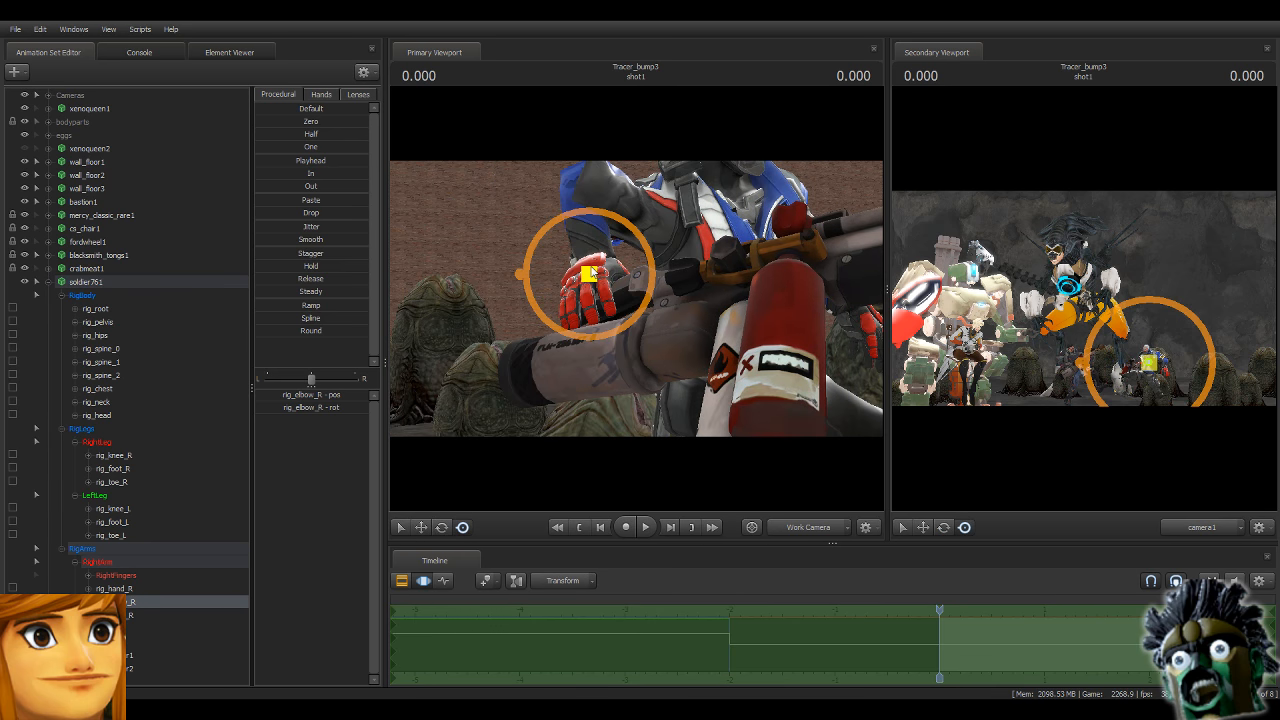
drag(589, 273, 592, 401)
click(137, 588)
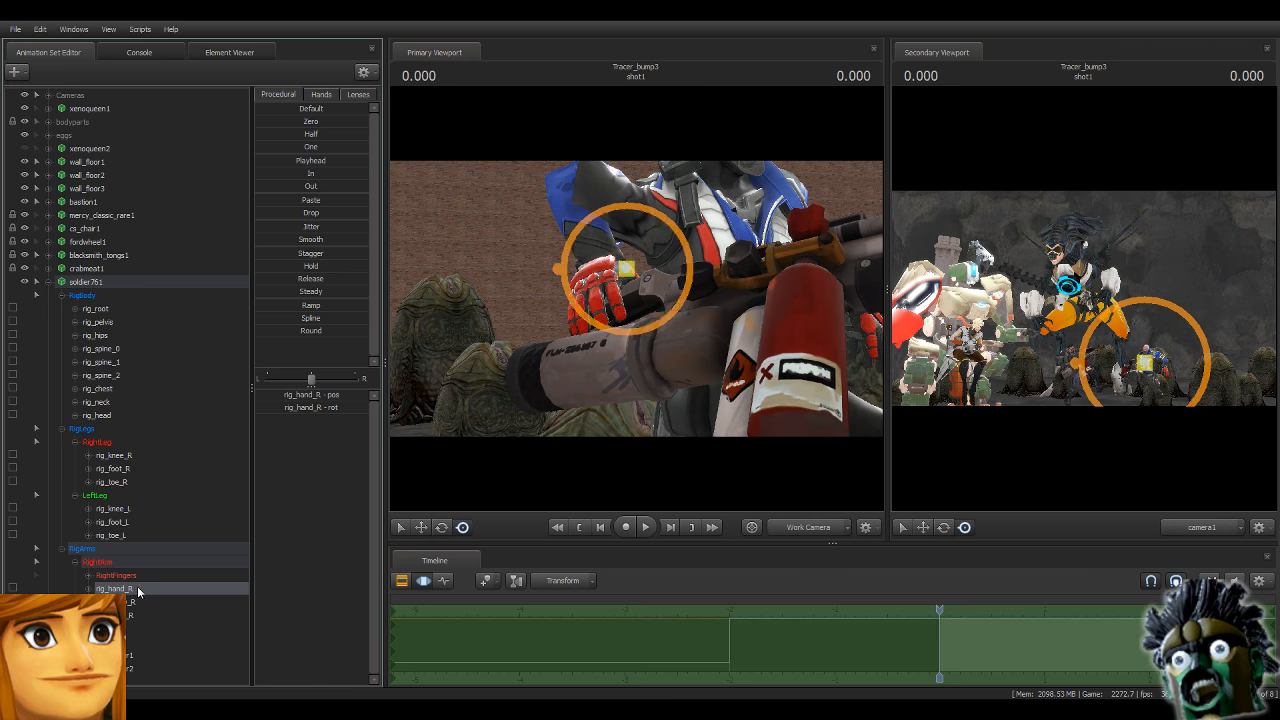
Pose soldier761's right arm on the flamethrower by repositioning rig_hand_R and rig_elbow_R and adjusting rig_collar_R.
drag(626, 268, 631, 309)
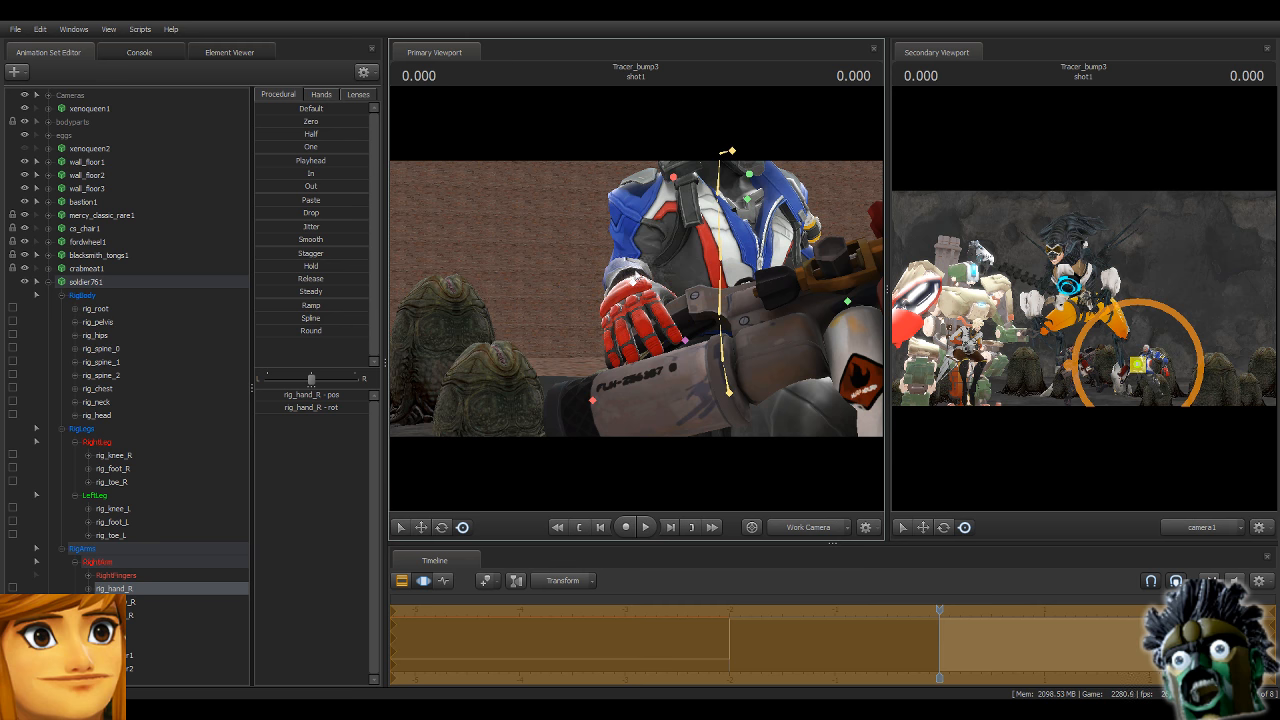
click(128, 602)
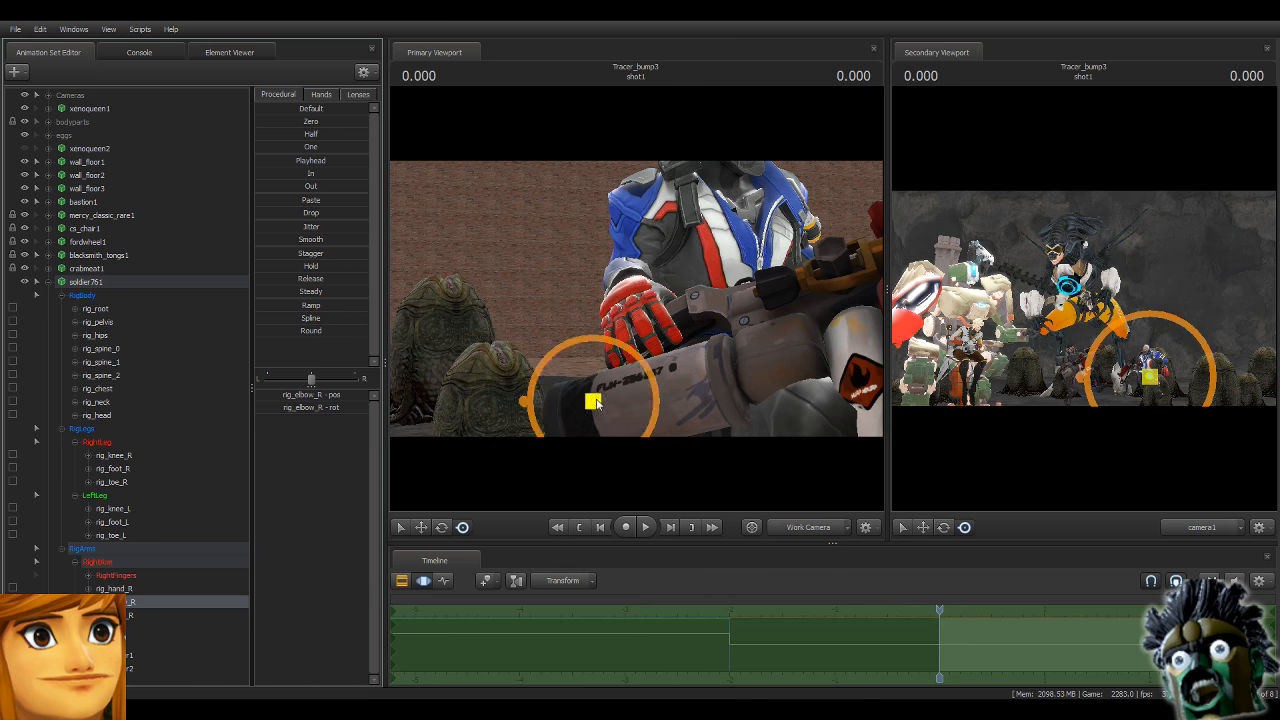
drag(597, 400, 509, 246)
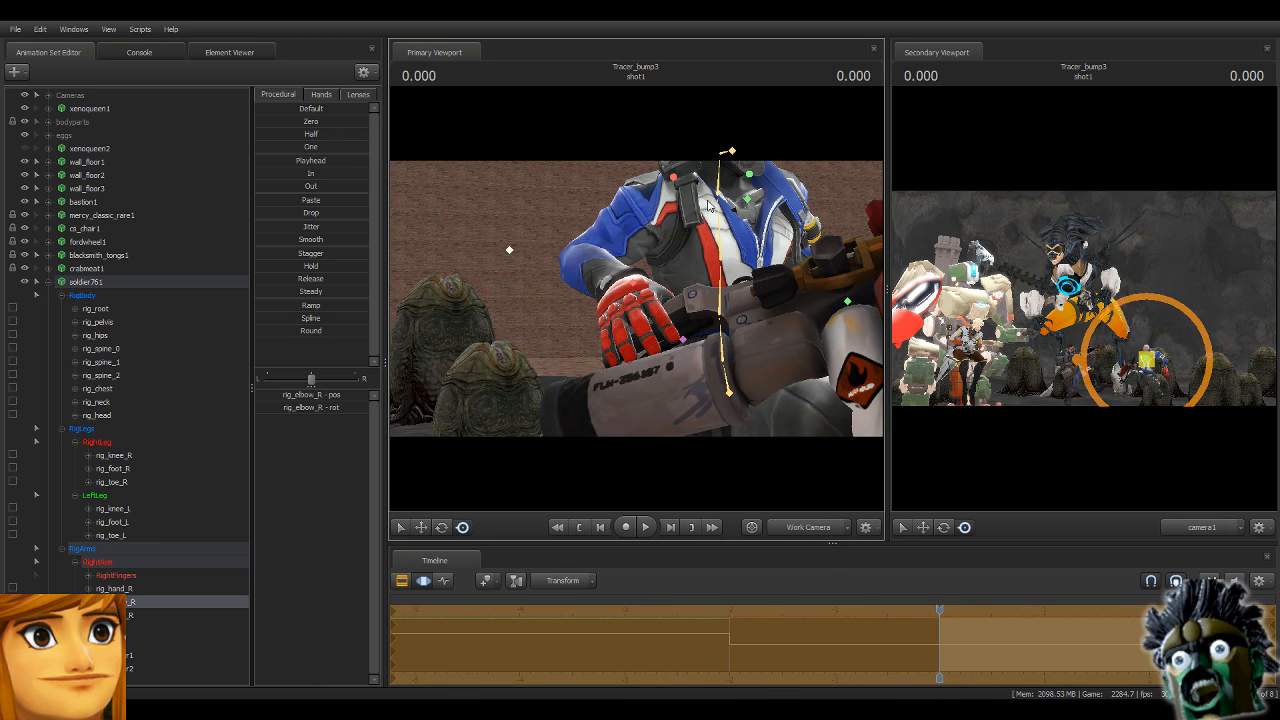
ctrl+click(672, 176)
ctrl+click(676, 178)
drag(676, 178, 657, 197)
Bring soldier761's rig_hand_L in front of the torso, adjust rig_collar_L, and rotate the hand so the fingers point across the body.
alt+drag(778, 254, 540, 254)
ctrl+click(803, 312)
drag(803, 312, 632, 300)
drag(669, 381, 668, 375)
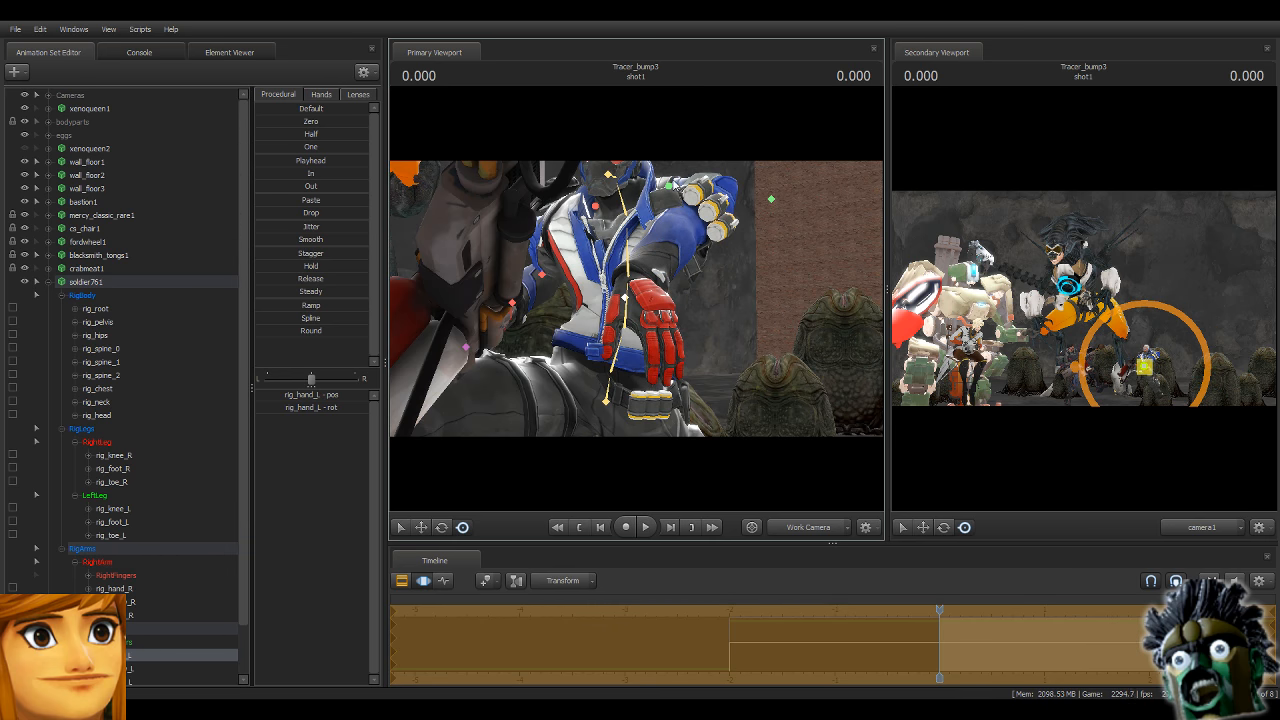
ctrl+click(669, 186)
drag(662, 172, 637, 200)
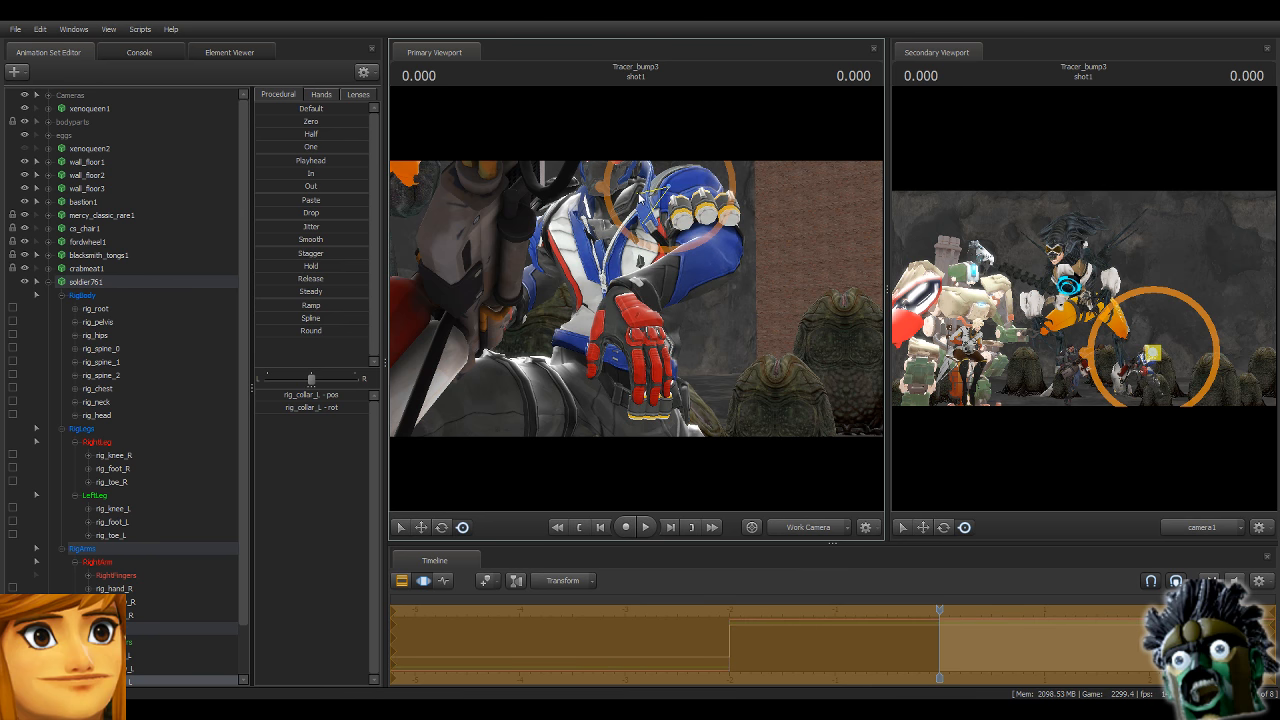
ctrl+click(627, 300)
drag(634, 336, 632, 303)
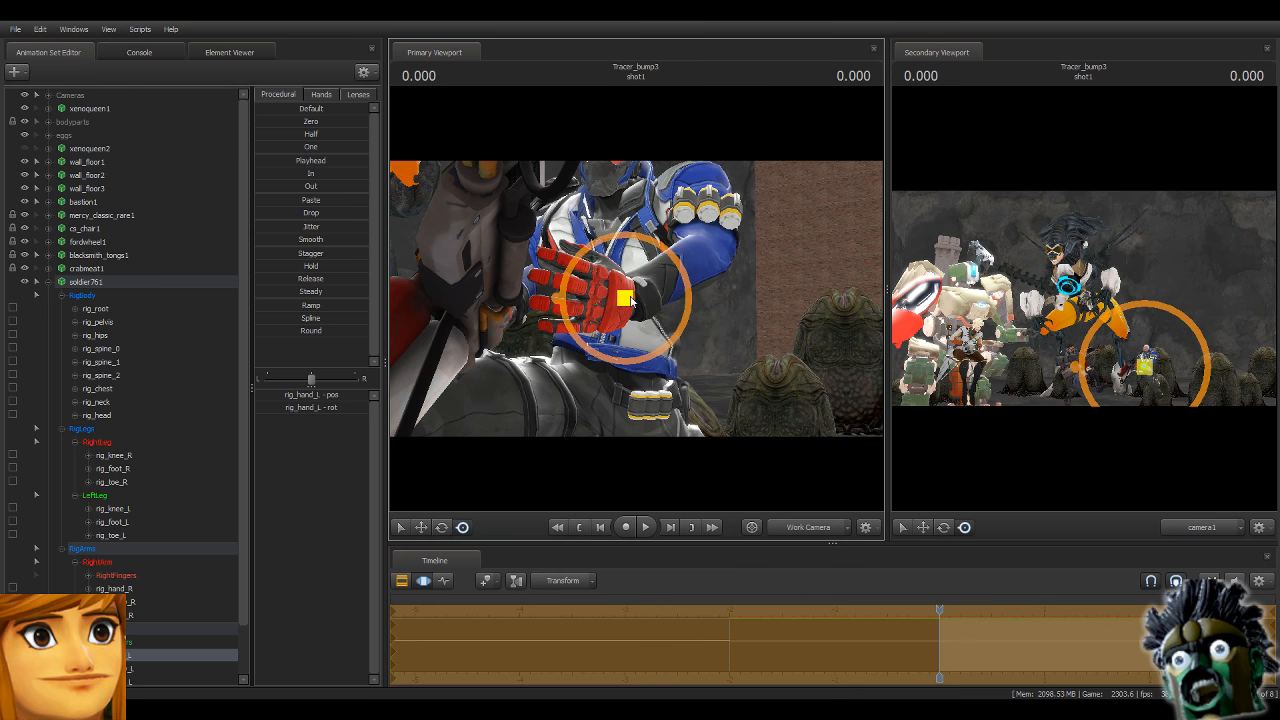
Reposition soldier761's rig_collar_L to bring the left shoulder toward the flamethrower.
alt+drag(630, 300, 579, 320)
ctrl+click(580, 284)
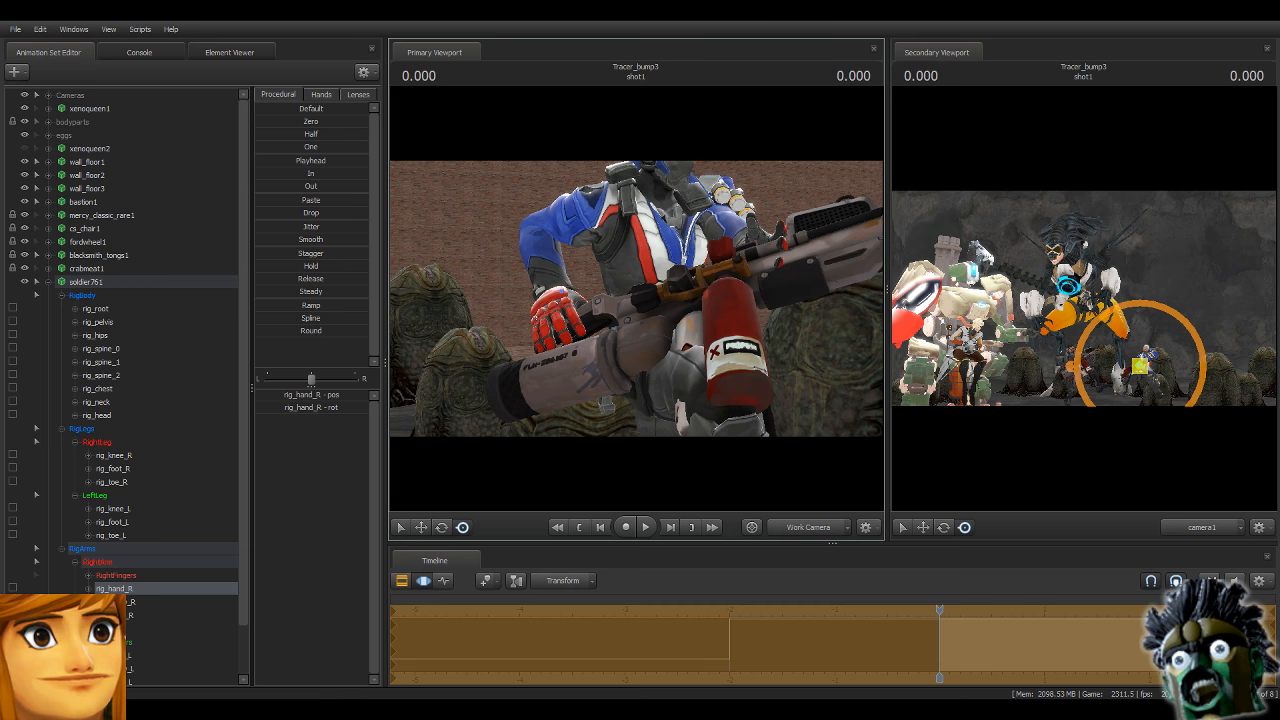
alt+drag(700, 304, 638, 304)
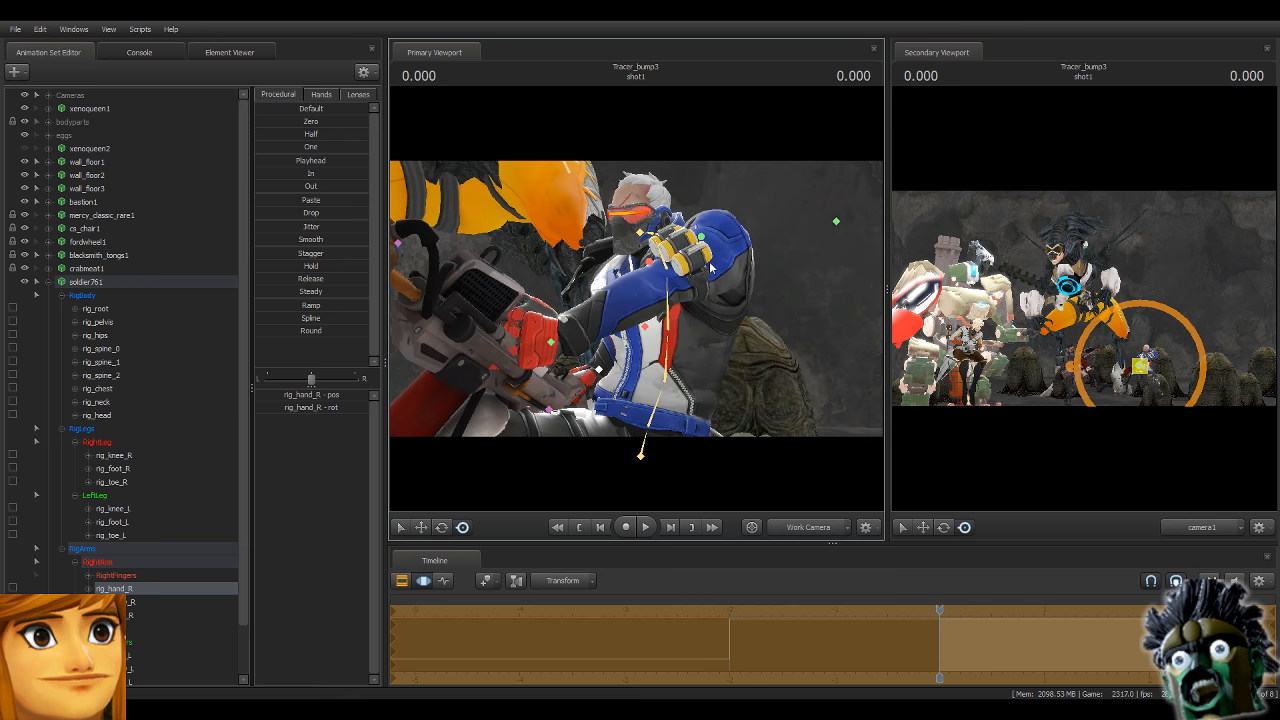
click(705, 235)
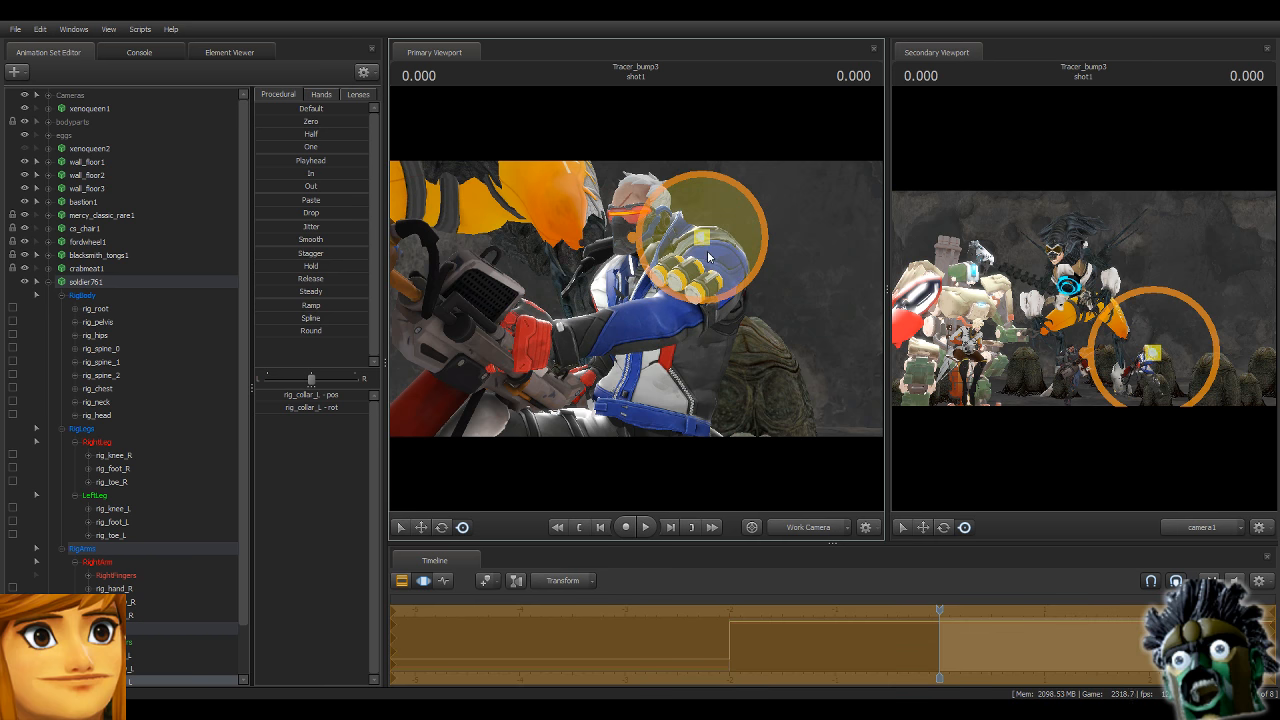
drag(703, 237, 716, 274)
Move and rotate soldier761's rig_hand_L so the palm faces the underside of the flamethrower.
drag(603, 341, 540, 345)
drag(630, 300, 637, 303)
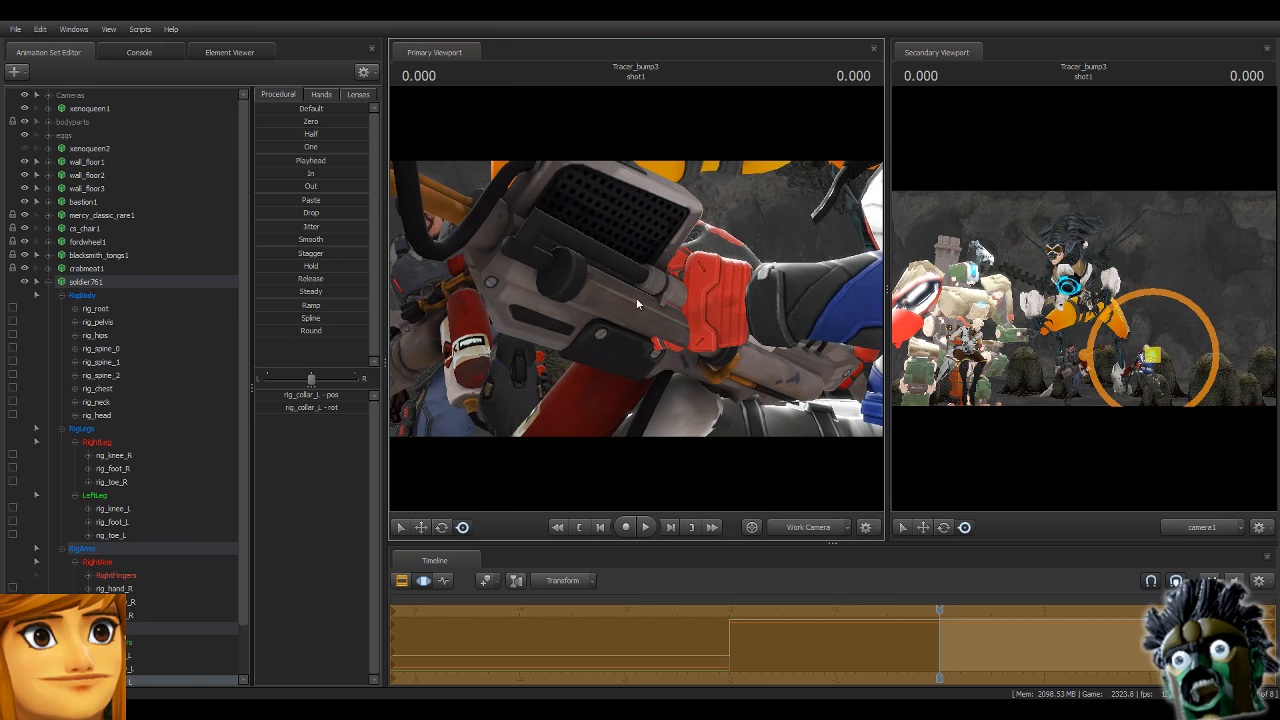
click(766, 295)
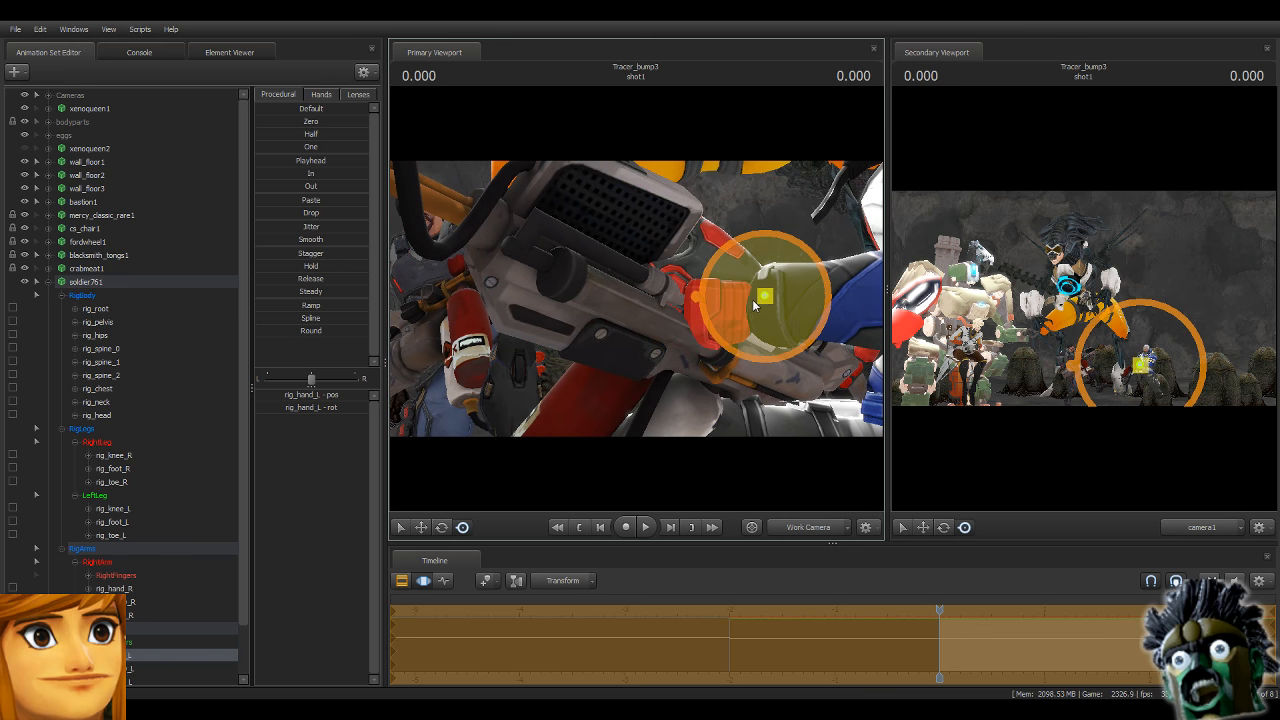
drag(755, 305, 647, 295)
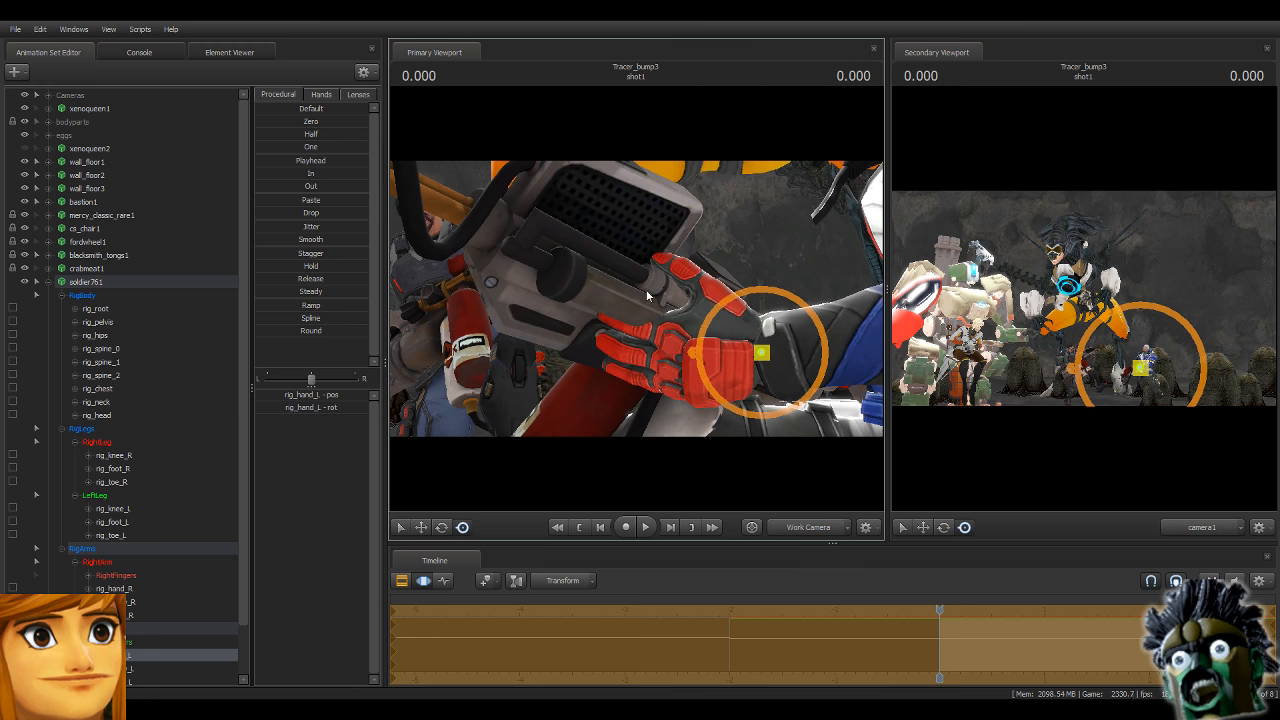
Make soldier761's LeftFingers and RightFingers groups selectable in the viewport.
scroll(125, 605, down, 2)
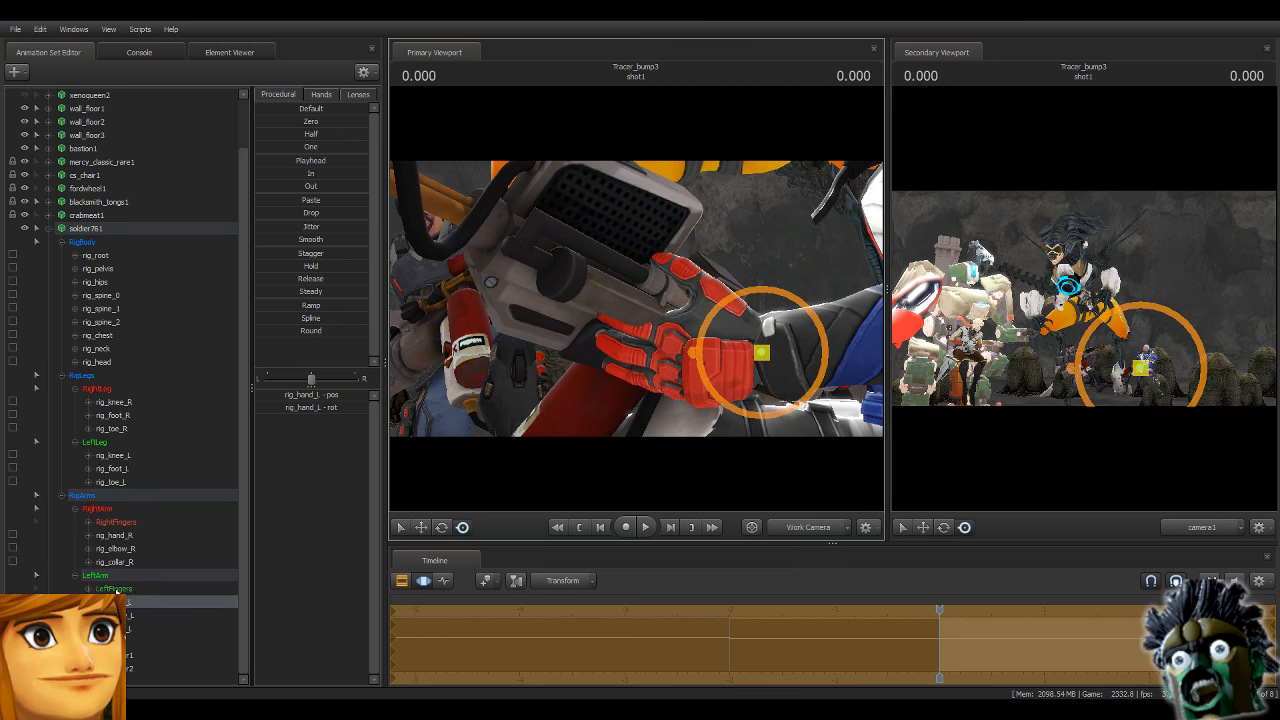
click(37, 590)
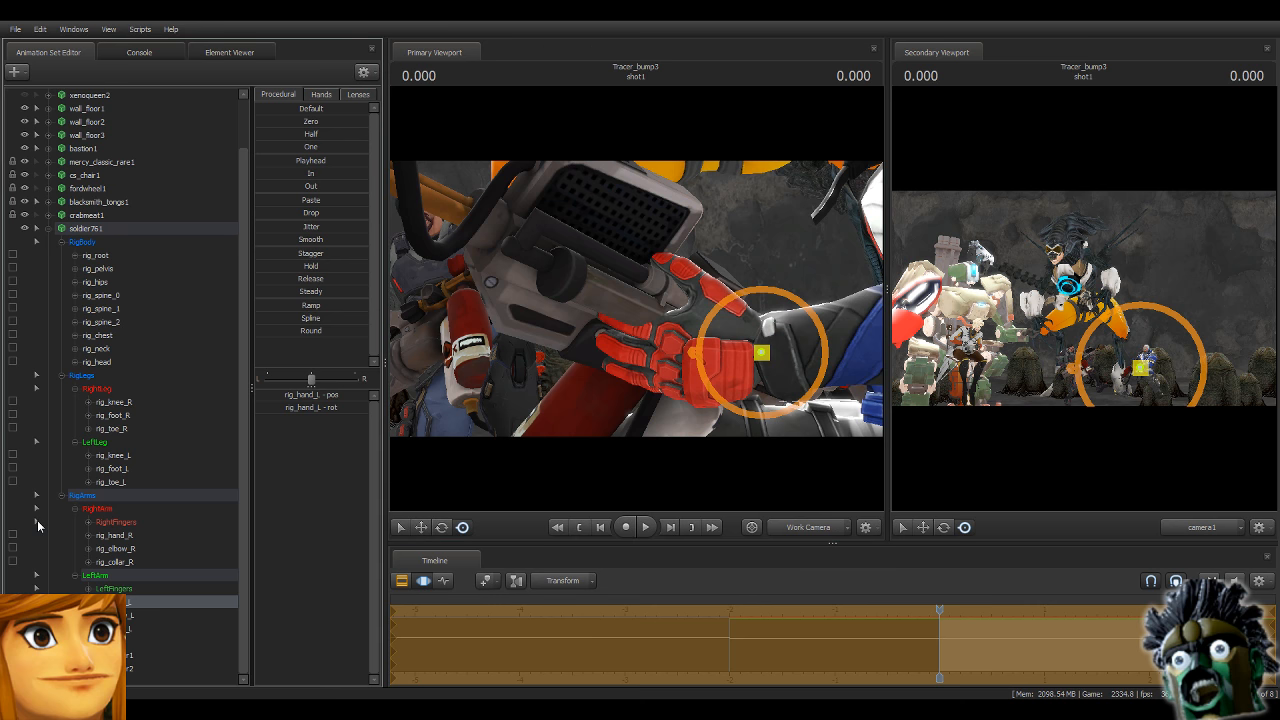
click(37, 525)
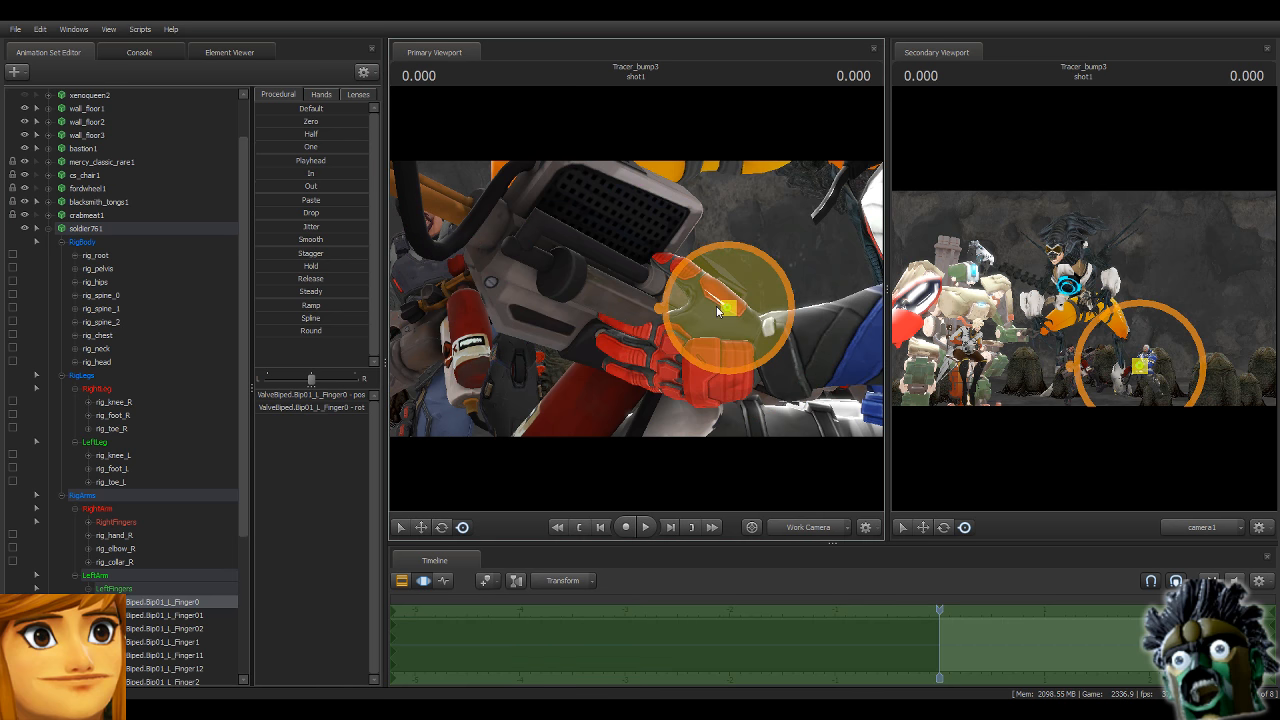
Rotate soldier761's left thumb bones, including L_Finger0 and L_Finger02, toward the weapon.
drag(714, 300, 708, 246)
click(706, 272)
ctrl+click(680, 261)
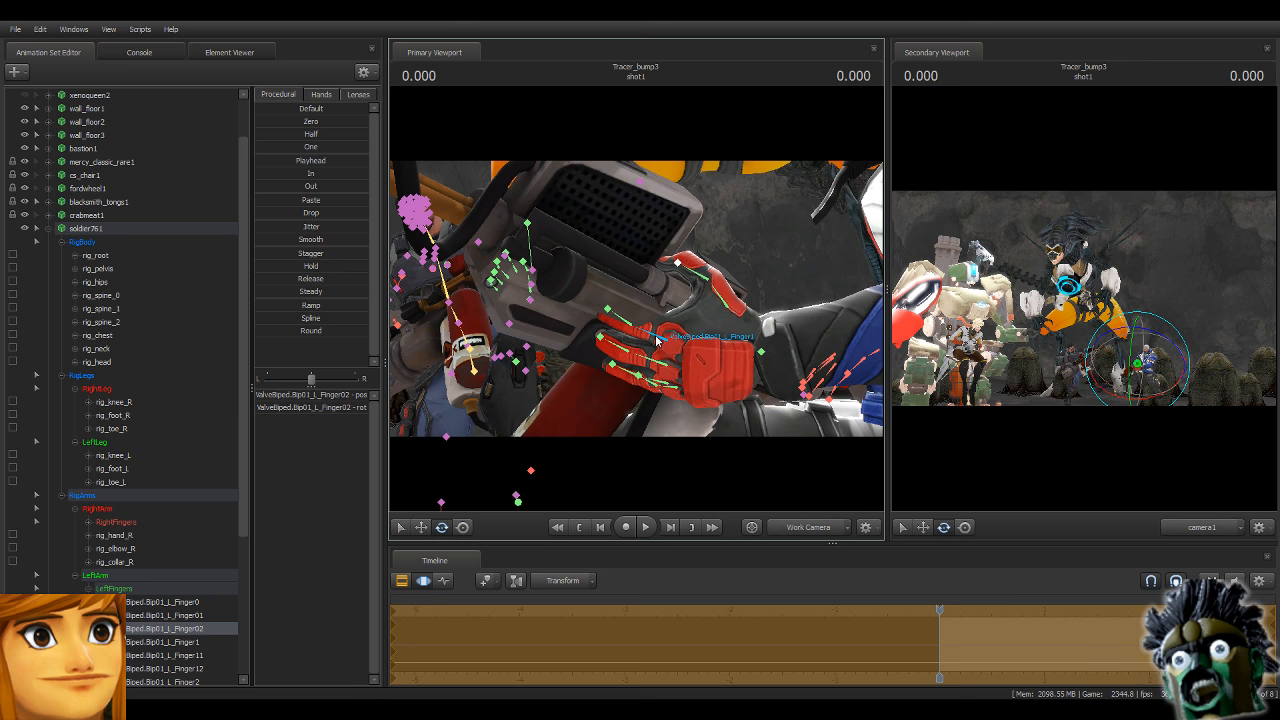
Curl soldier761's remaining left fingers around the weapon by rotating the L_Finger1, L_Finger11, L_Finger2 and L_Finger3 bones.
ctrl+click(666, 341)
drag(634, 340, 627, 368)
ctrl+click(628, 340)
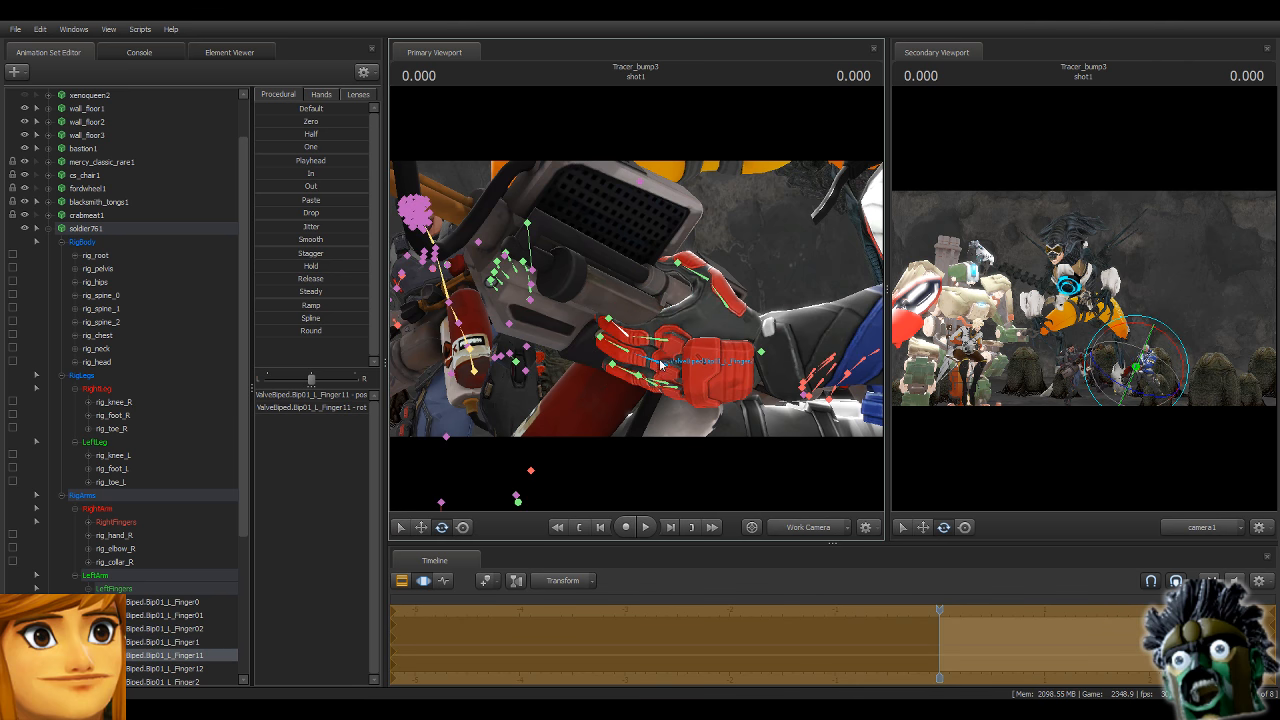
ctrl+click(640, 363)
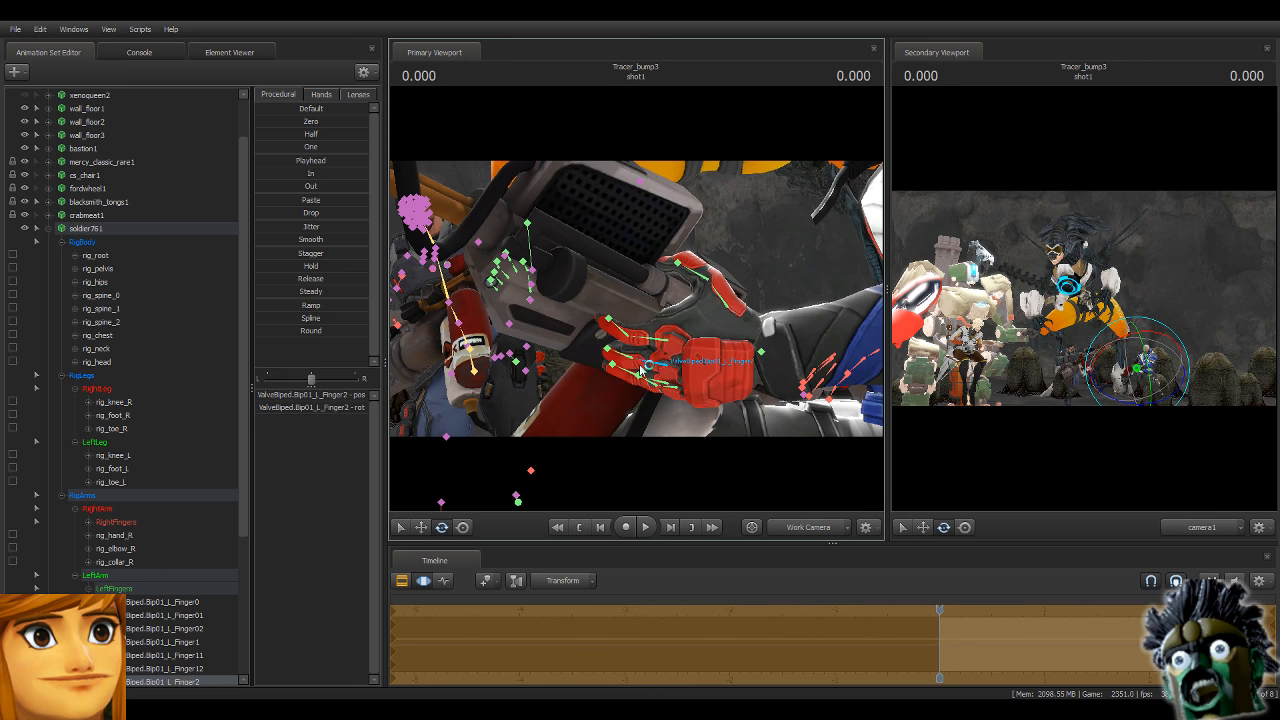
ctrl+click(652, 386)
drag(655, 388, 686, 413)
ctrl+click(700, 395)
ctrl+click(660, 387)
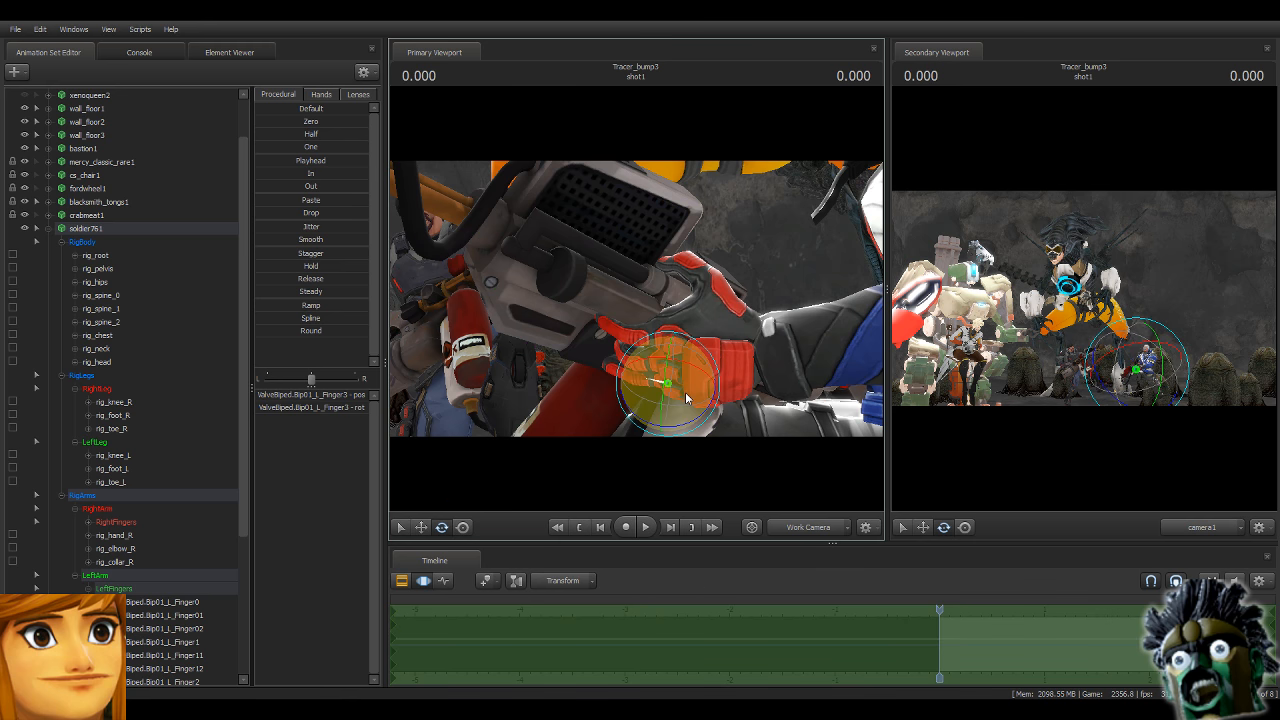
drag(686, 398, 577, 309)
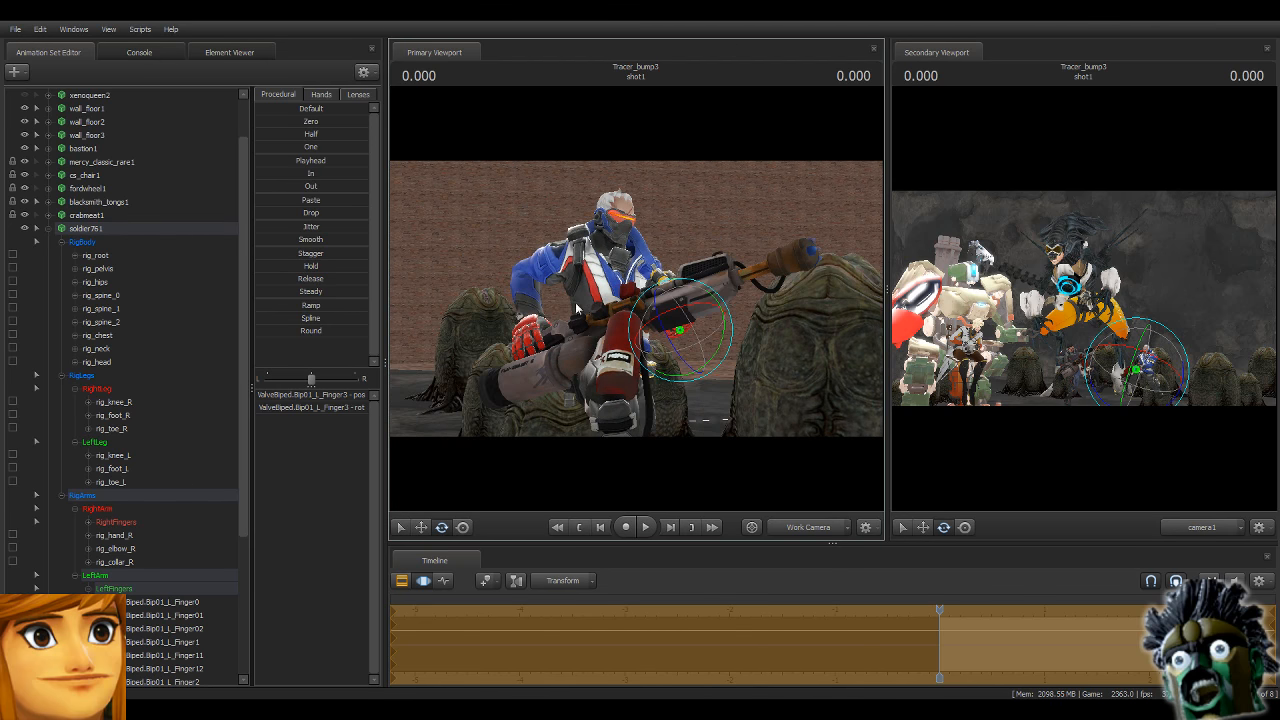
Collapse soldier761's LeftFingers group and lock rig_hand_L to rig_hand_R.
drag(450, 342, 495, 409)
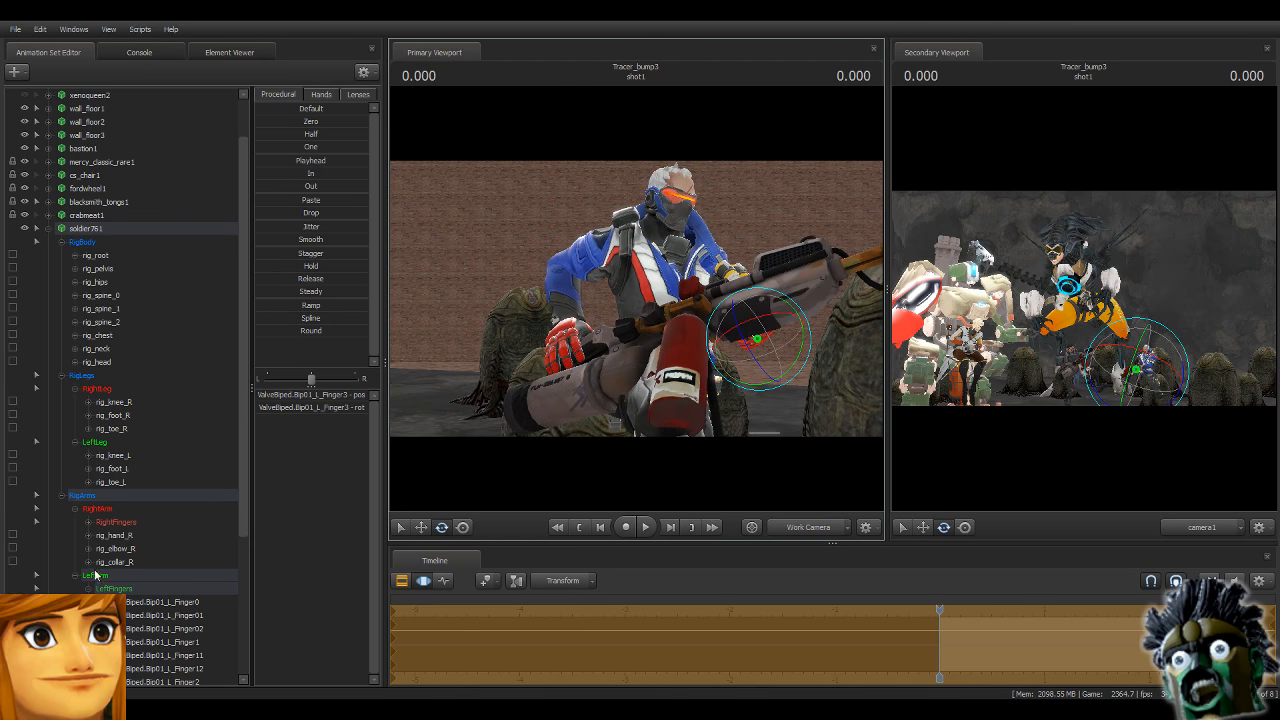
scroll(97, 571, down, 5)
click(88, 388)
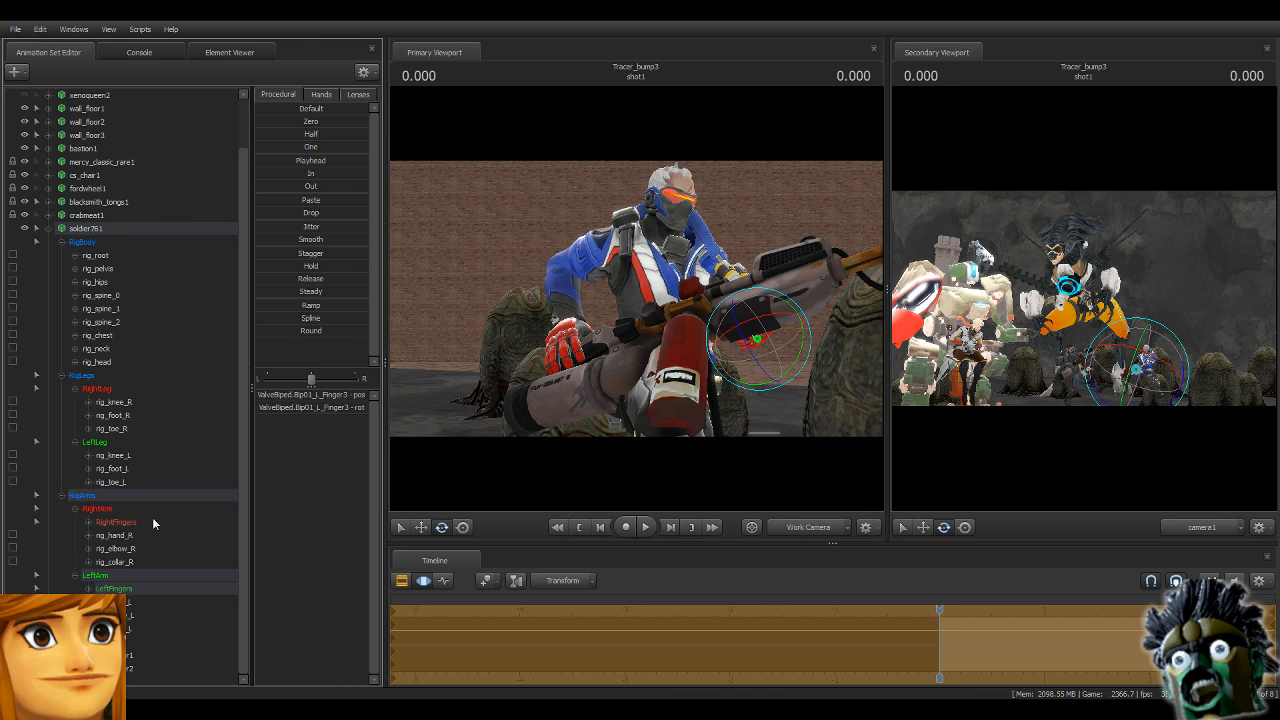
click(131, 536)
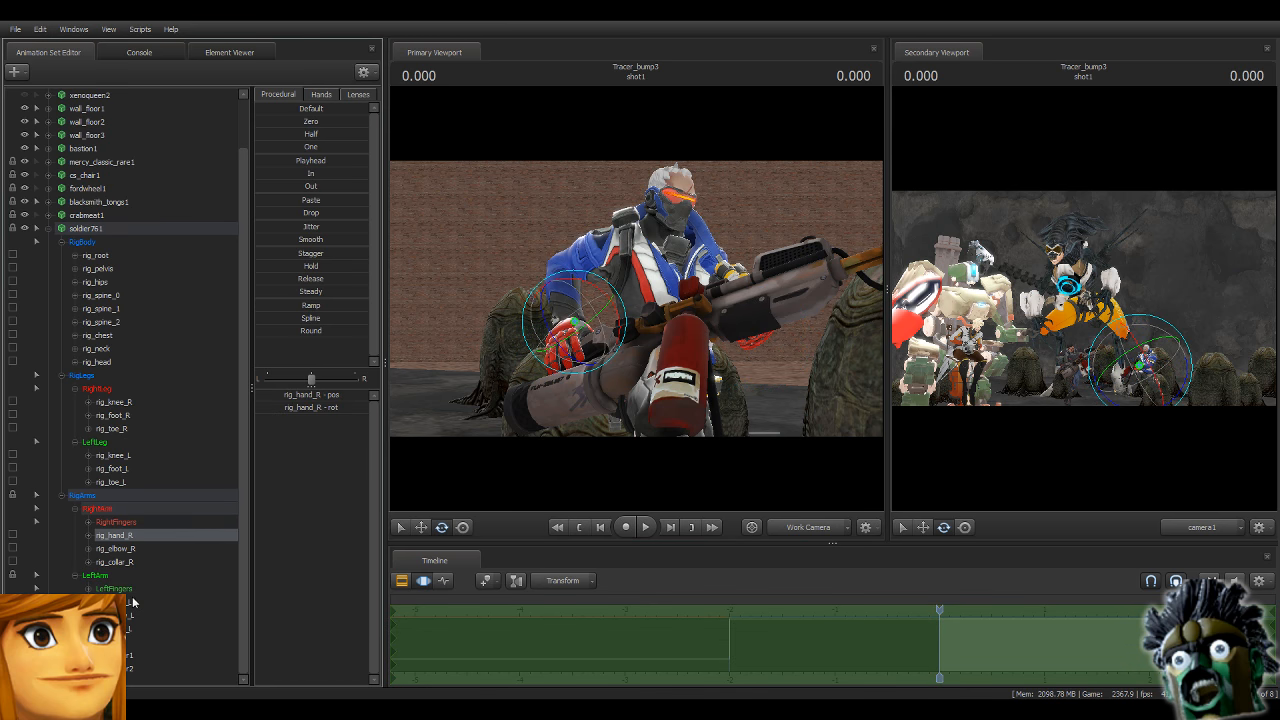
Collapse soldier761 and expand reyes1's RigArms down to the RightArm and LeftArm controls.
click(49, 230)
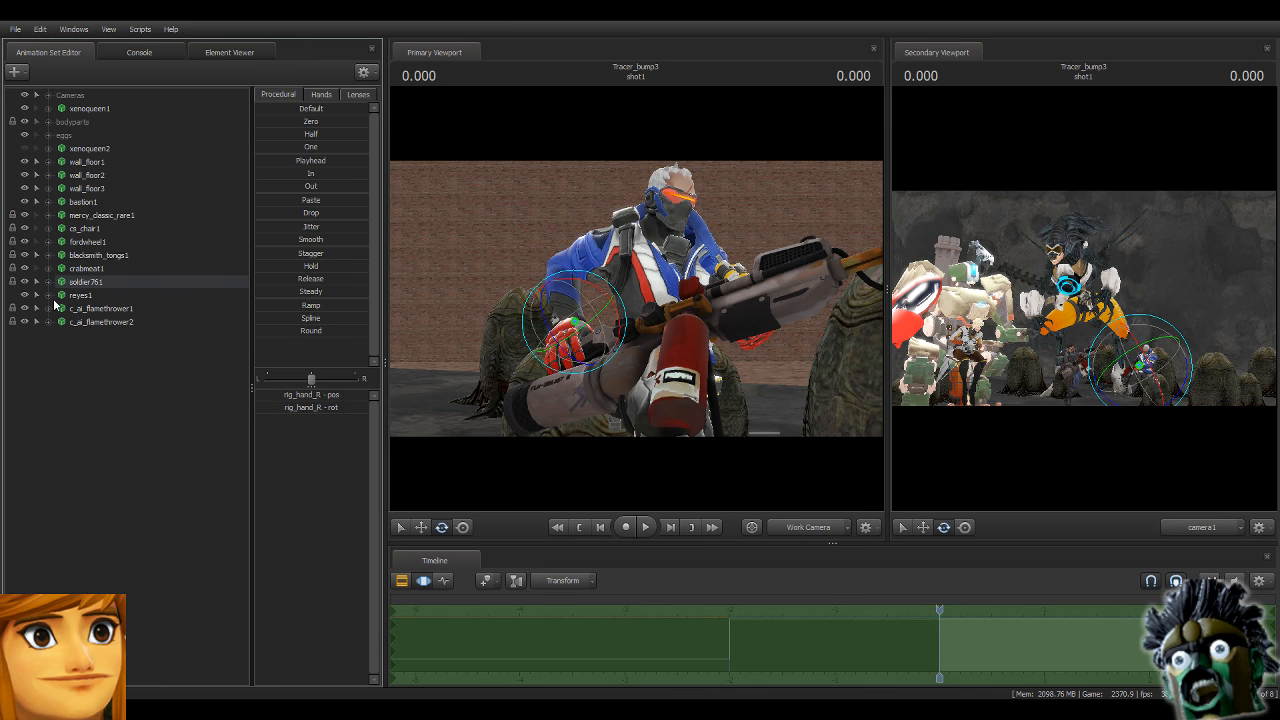
click(48, 296)
click(63, 361)
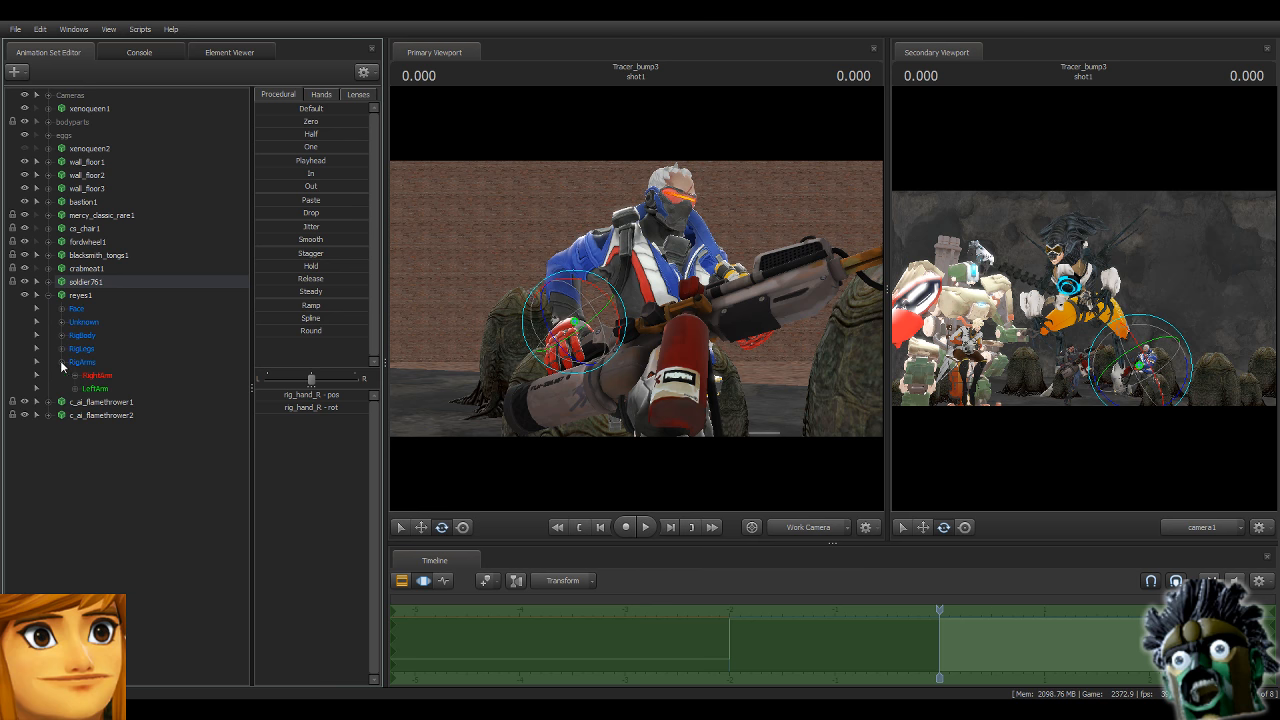
click(75, 375)
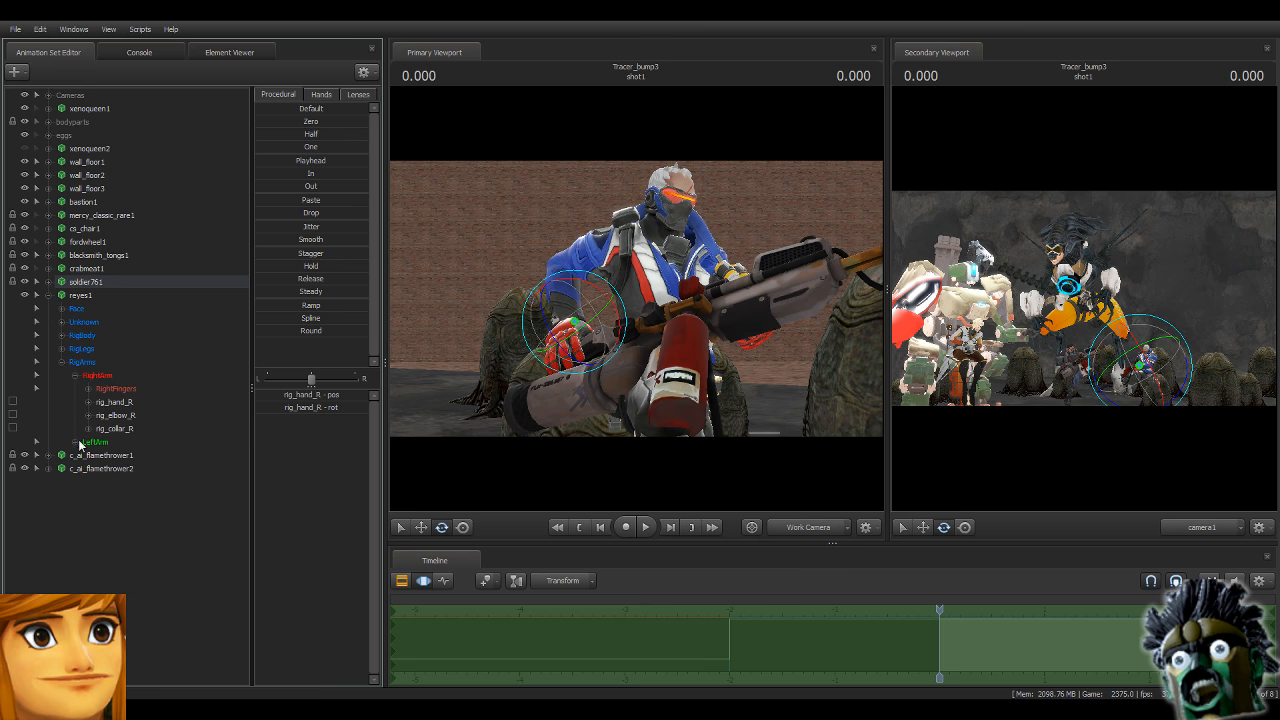
click(75, 441)
key(ctrl+z)
key(ctrl+y)
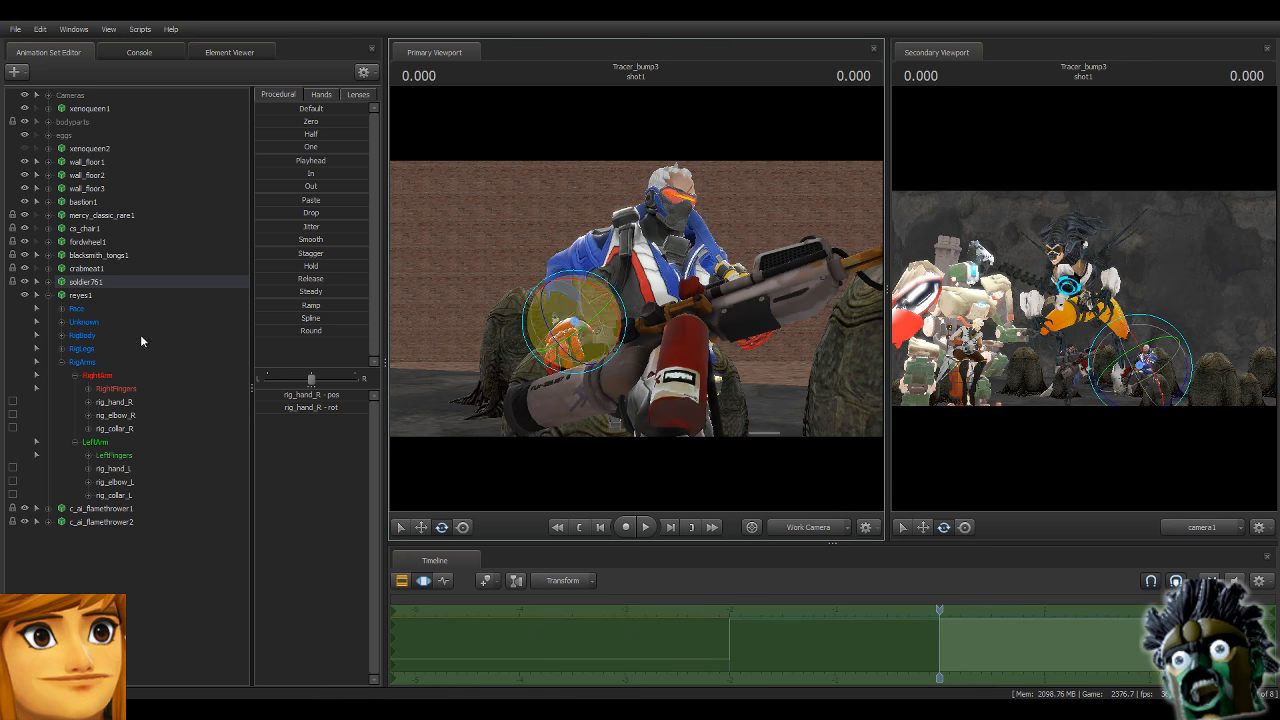
Lock reyes1's rig_hand_L to its rig_hand_R, then collapse the reyes1 rig.
drag(530, 240, 515, 298)
key(ctrl)
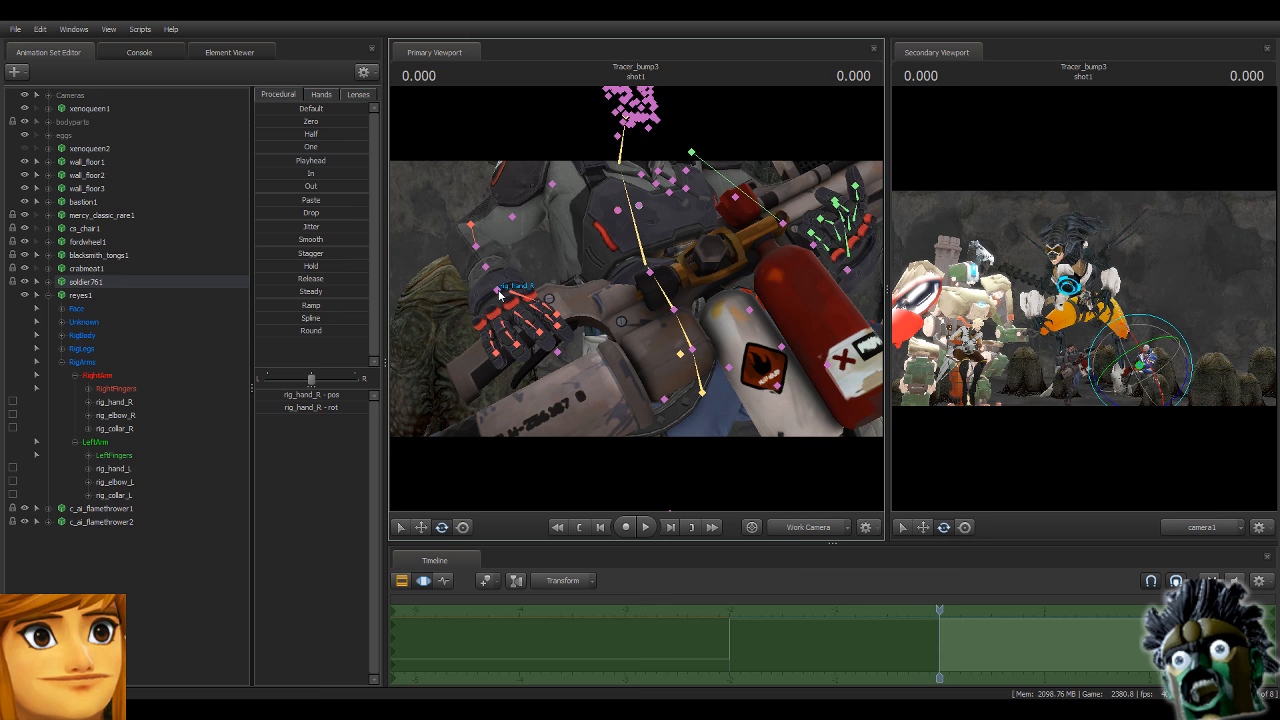
ctrl+click(499, 294)
drag(716, 363, 820, 384)
key(s)
drag(459, 254, 620, 255)
key(w)
key(s)
key(s)
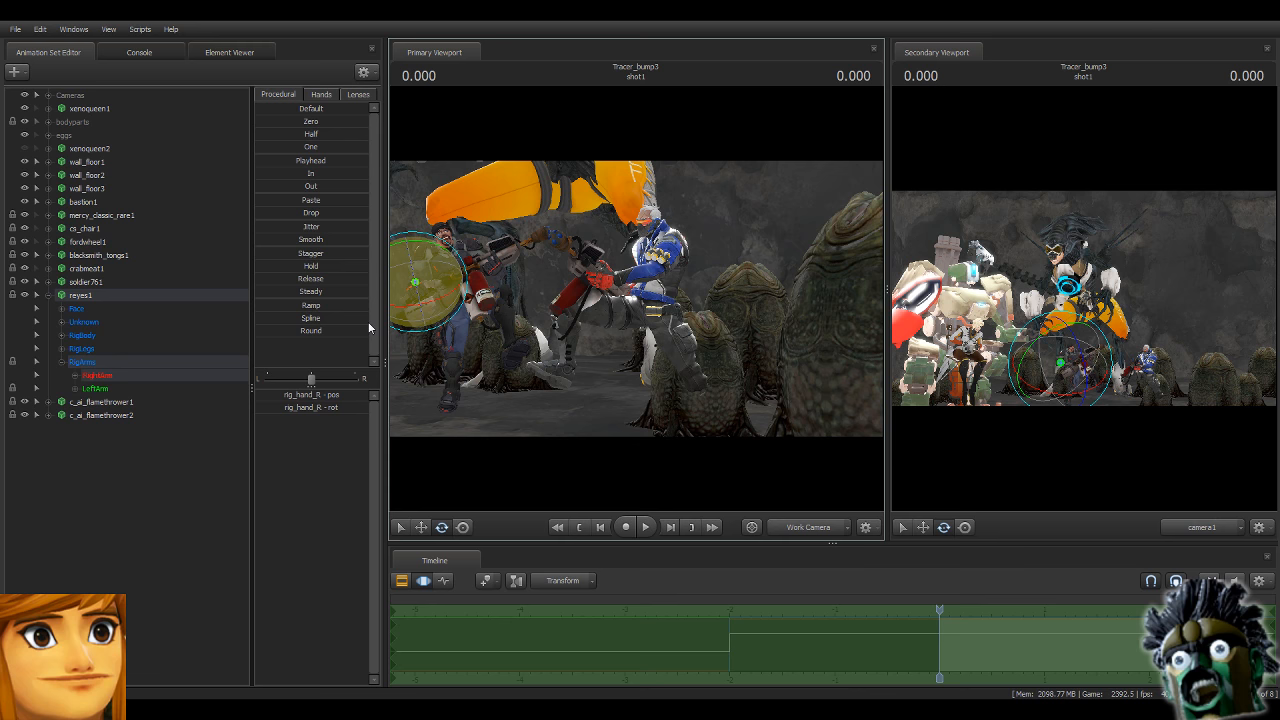
click(48, 295)
Show all of soldier761's controls in the Graph Editor and set the playhead to 0.250.
click(85, 281)
click(443, 580)
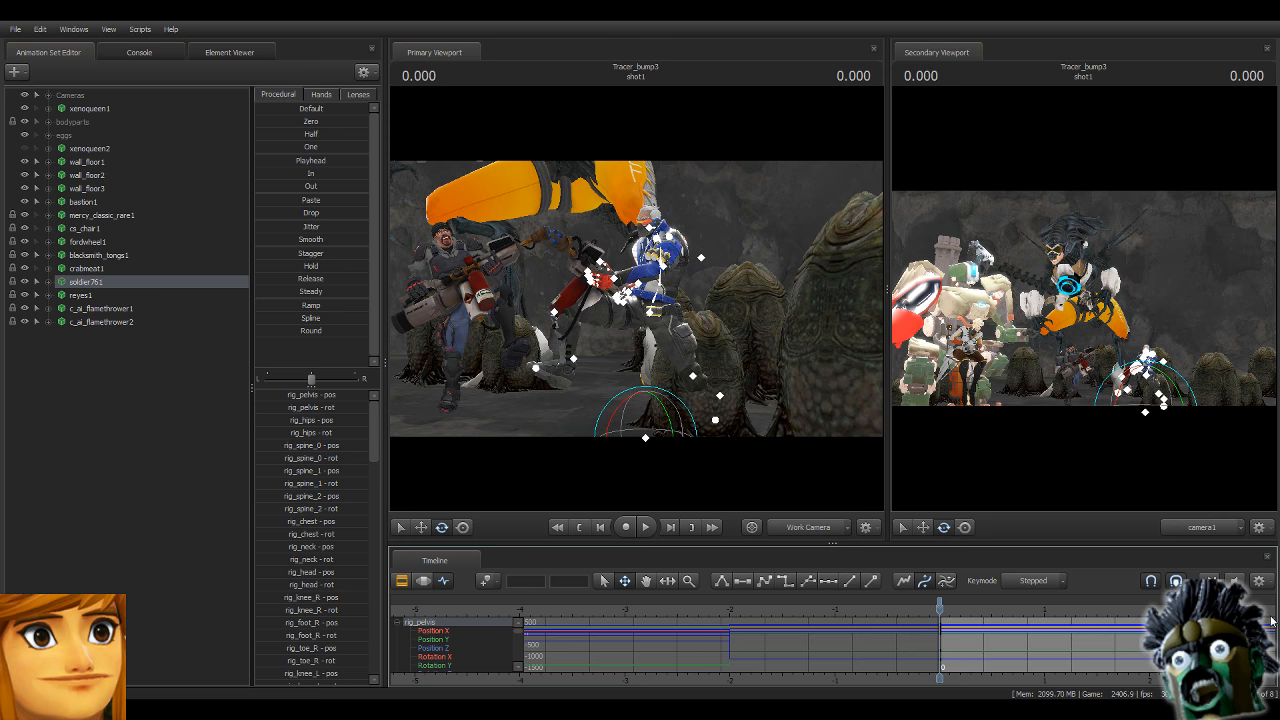
drag(939, 607, 961, 607)
drag(636, 300, 642, 305)
key(Right)
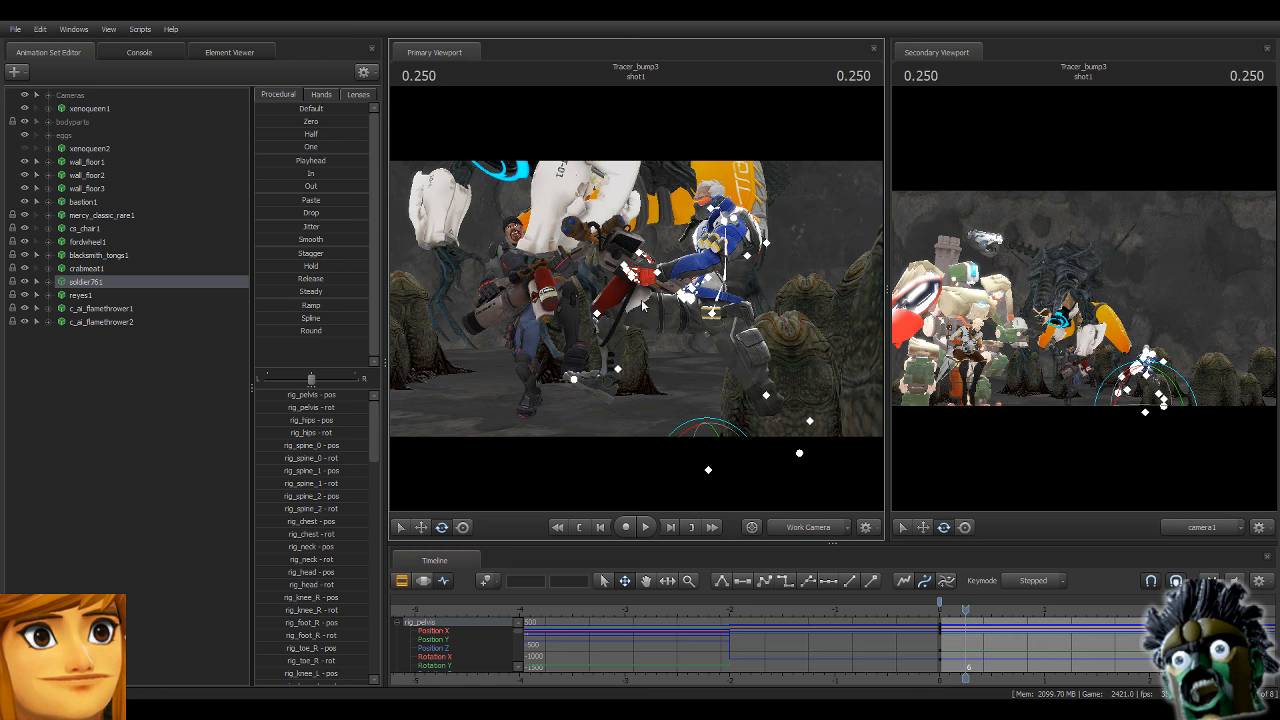
Lower soldier761's rig_pelvis at 0.250 into a deeper crouch.
click(718, 312)
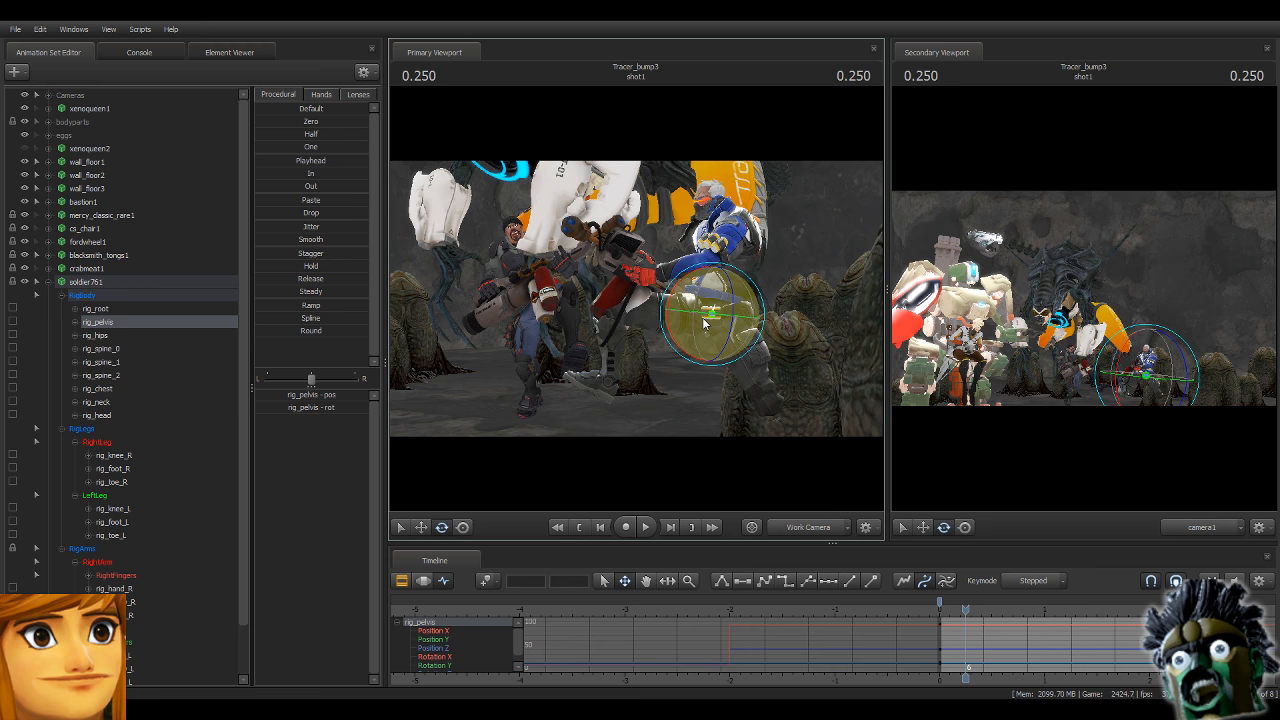
click(462, 527)
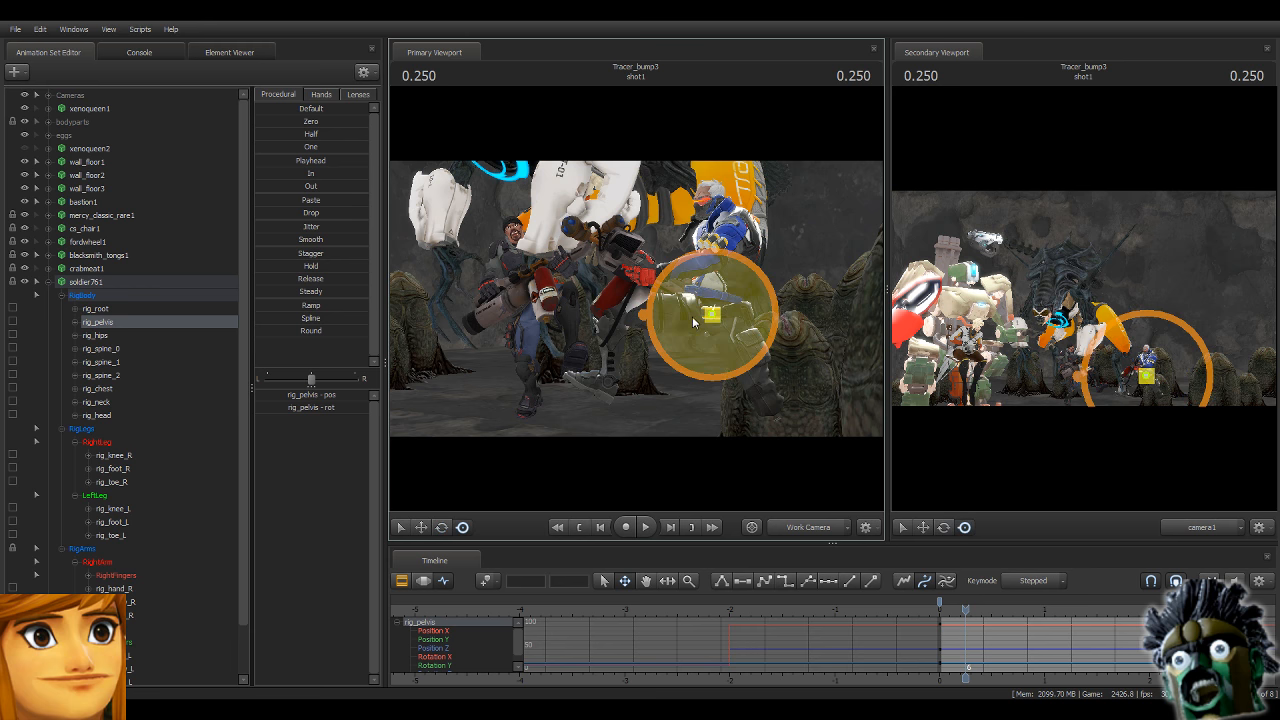
drag(711, 315, 661, 335)
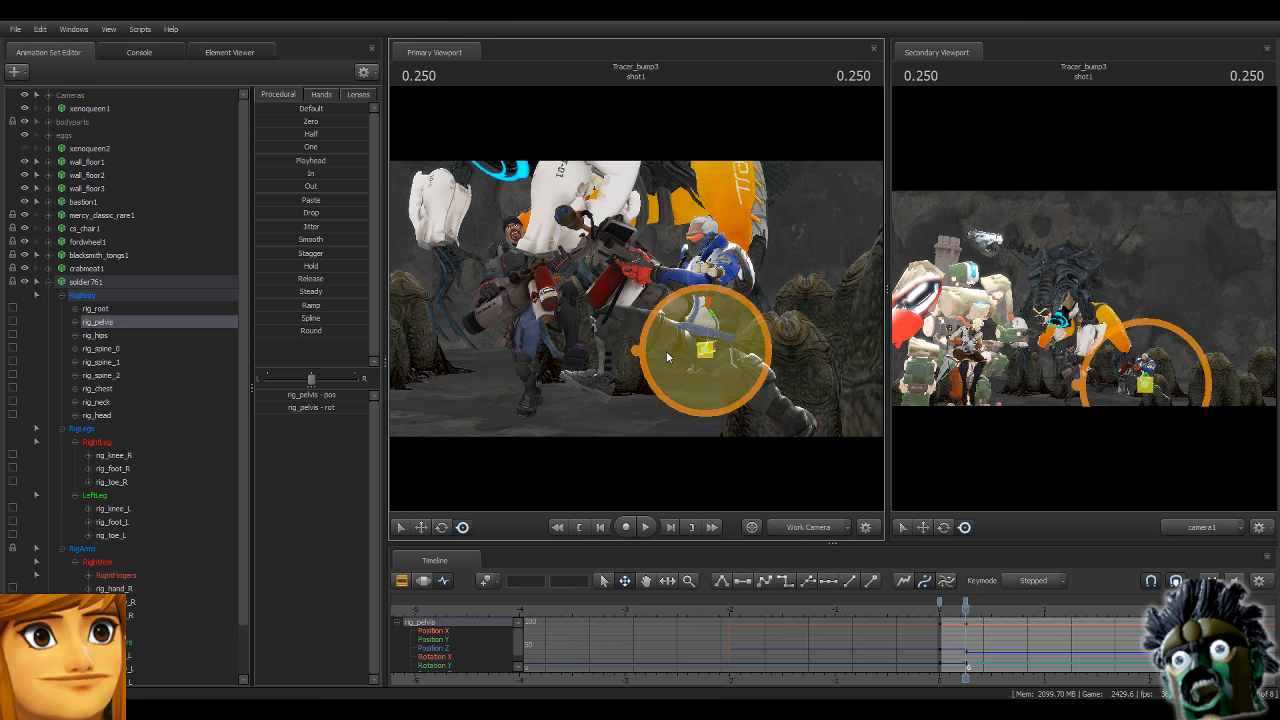
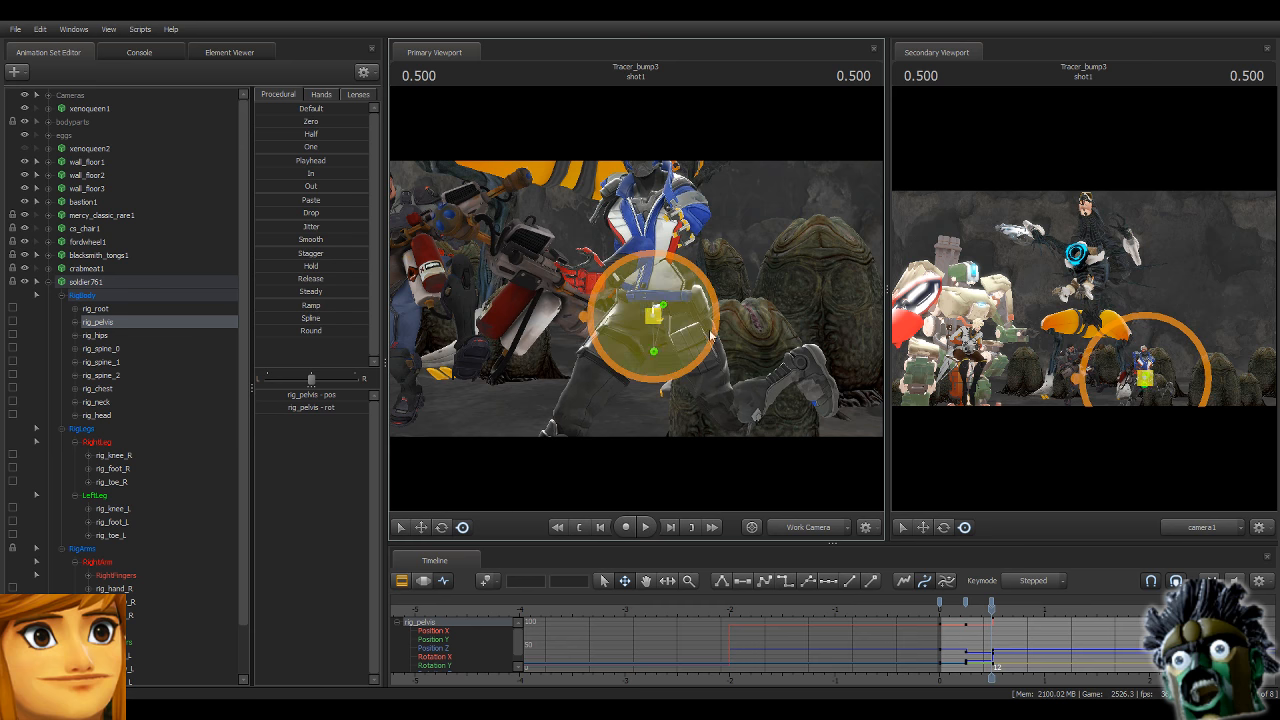
Move soldier761's rig_foot_L forward and down at 0.500 so it is planted on the ground.
click(765, 268)
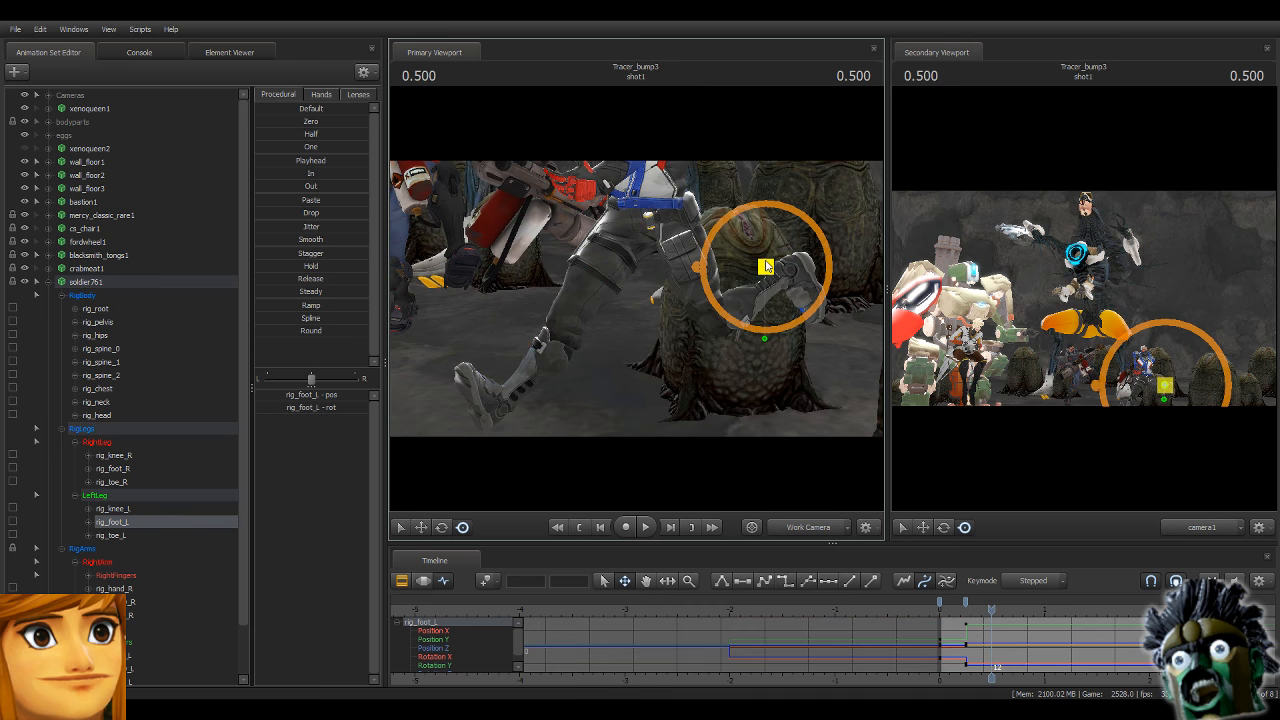
drag(765, 268, 617, 374)
key(ctrl)
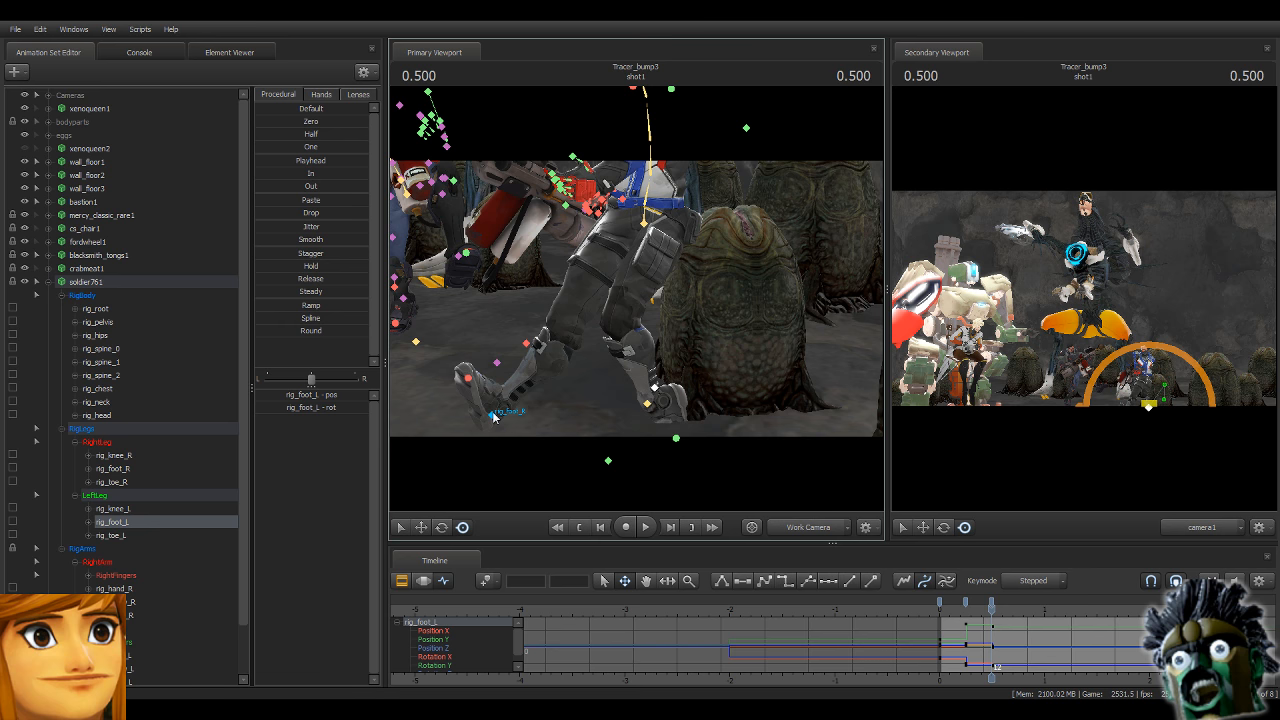
Bring soldier761's rig_foot_R in at 0.500, raised off the ground behind the planted left foot.
click(493, 417)
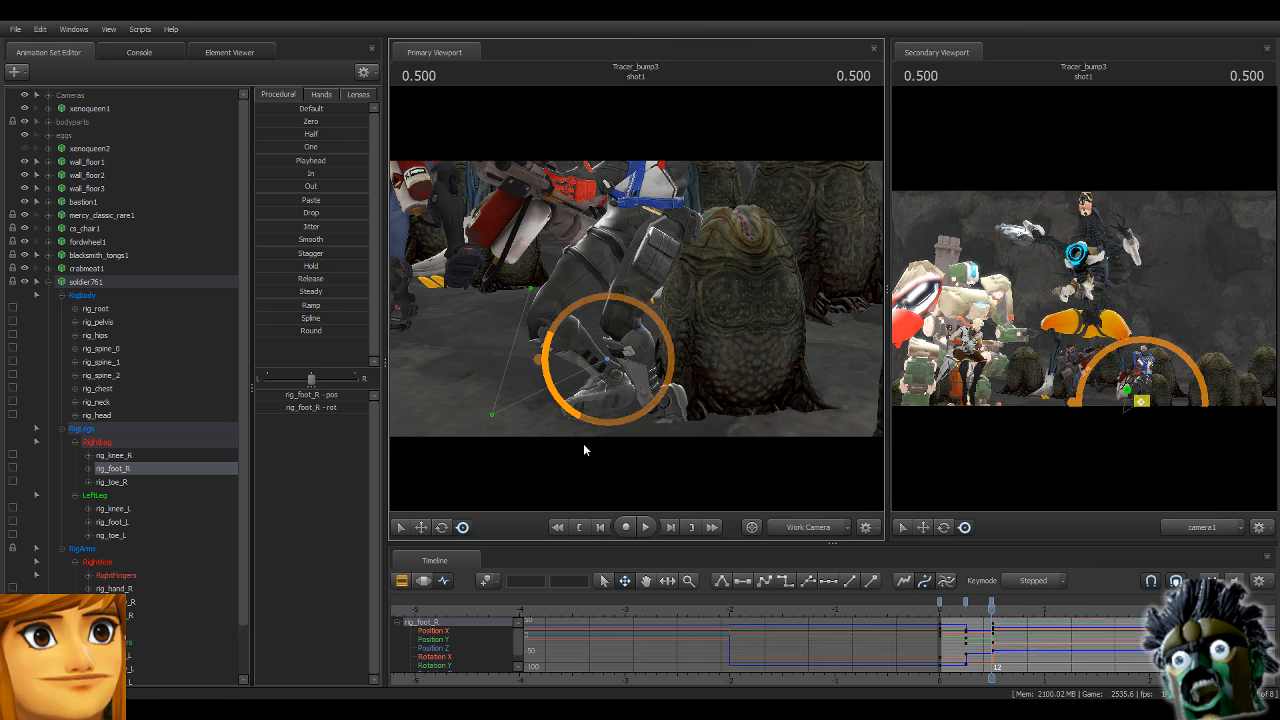
drag(630, 423, 659, 314)
key(ctrl)
ctrl+click(649, 408)
key(ctrl+z)
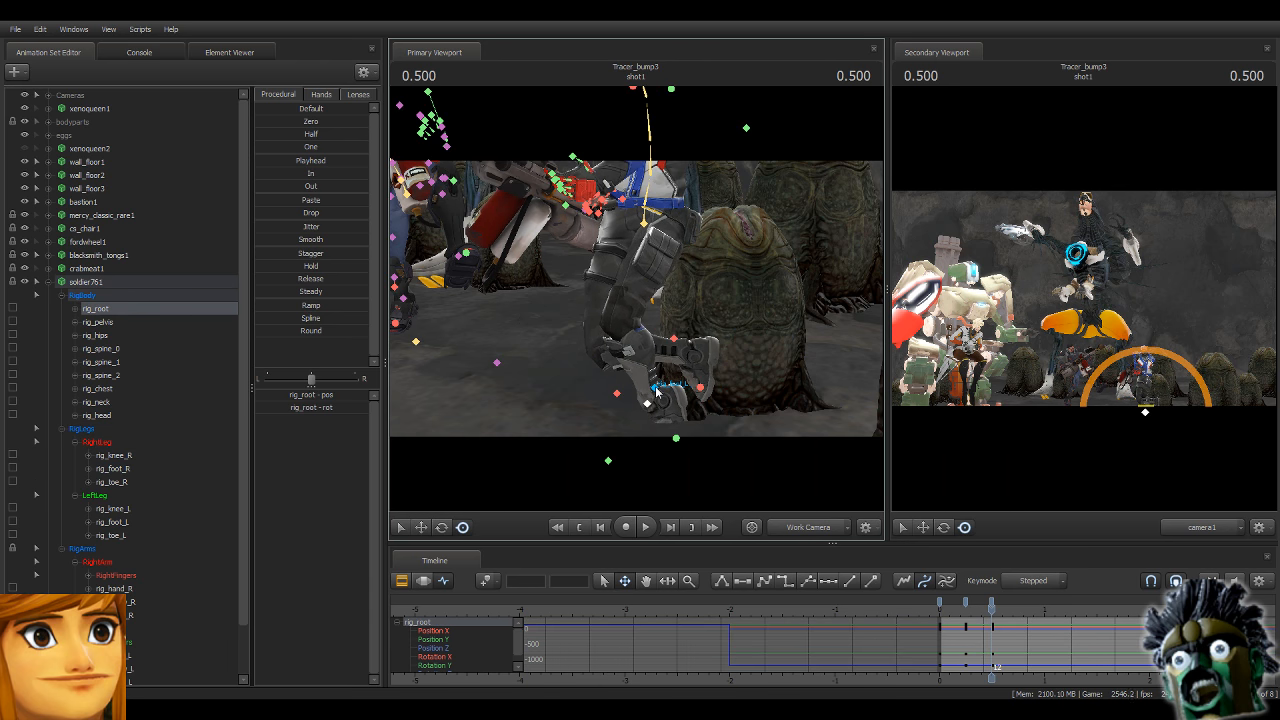
Fine-tune the placement of soldier761's rig_foot_L beneath the body at 0.500.
click(654, 394)
drag(652, 390, 642, 366)
drag(594, 326, 602, 294)
key(ctrl)
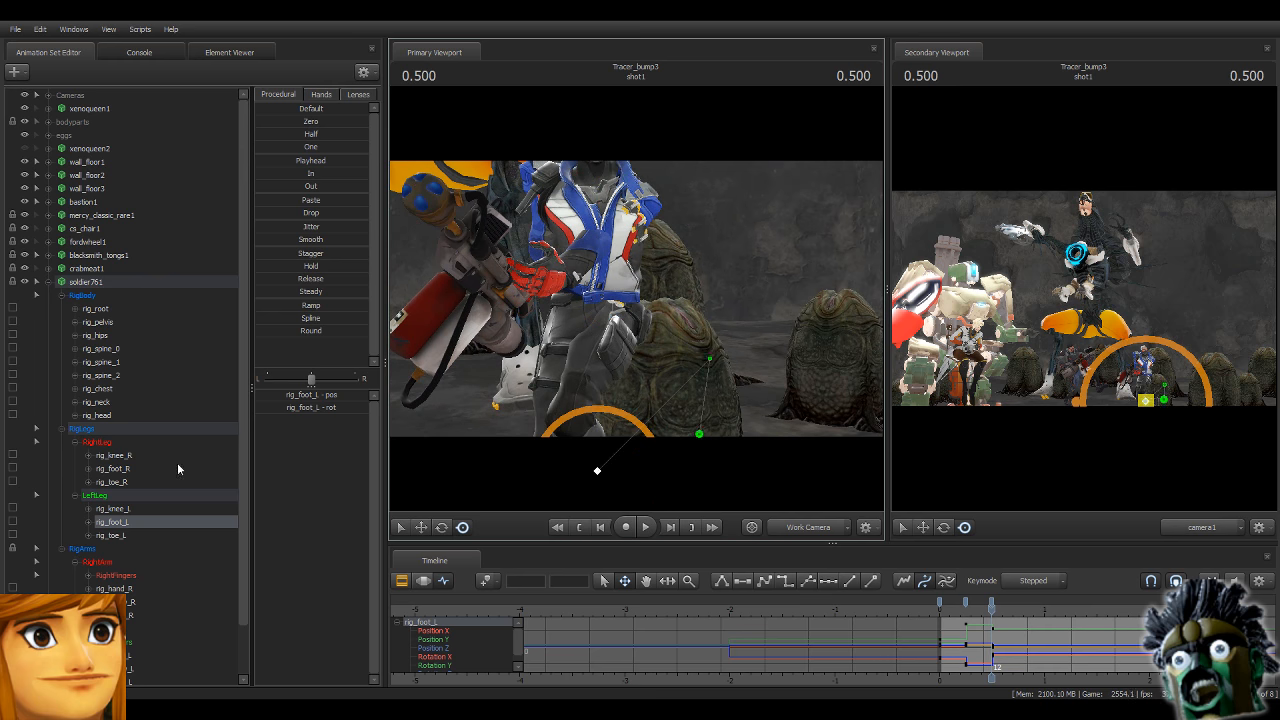
Adjust soldier761's rig_hips at 0.500 to match the new leg positions.
click(97, 335)
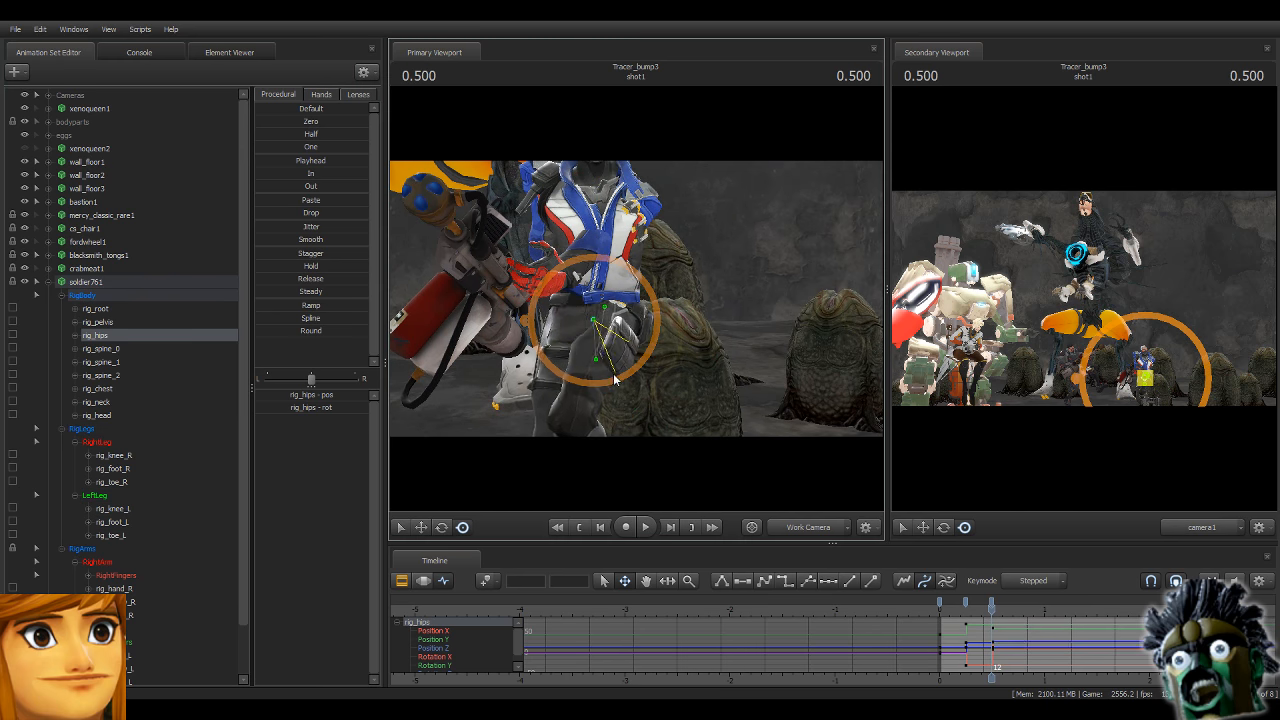
drag(613, 374, 571, 283)
key(ctrl)
Bend and turn soldier761's spine controls up to rig_spine_2 at 0.500 to lean the torso.
ctrl+click(594, 315)
ctrl+click(598, 282)
key(ctrl)
ctrl+click(604, 262)
ctrl+click(598, 214)
drag(598, 214, 566, 253)
key(ctrl)
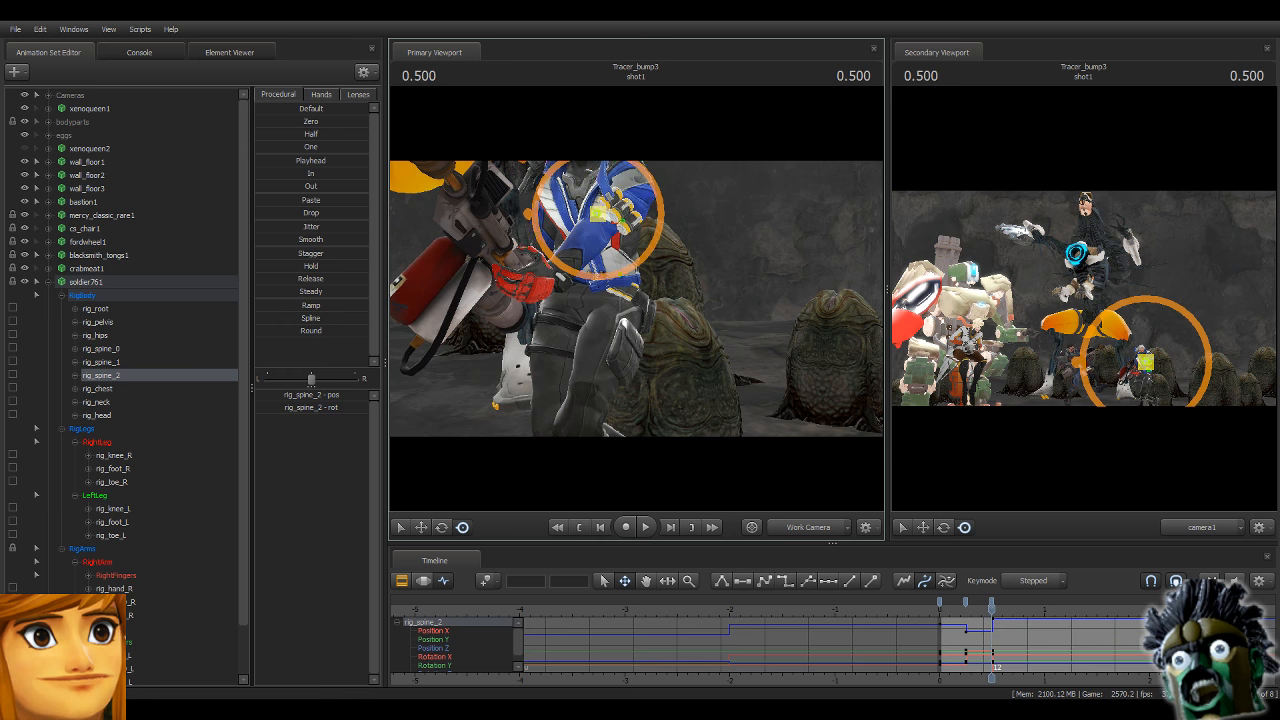
Adjust soldier761's rig_chest, rig_neck and rig_head at 0.500 to follow the torso's turn.
drag(585, 150, 637, 303)
ctrl+click(629, 272)
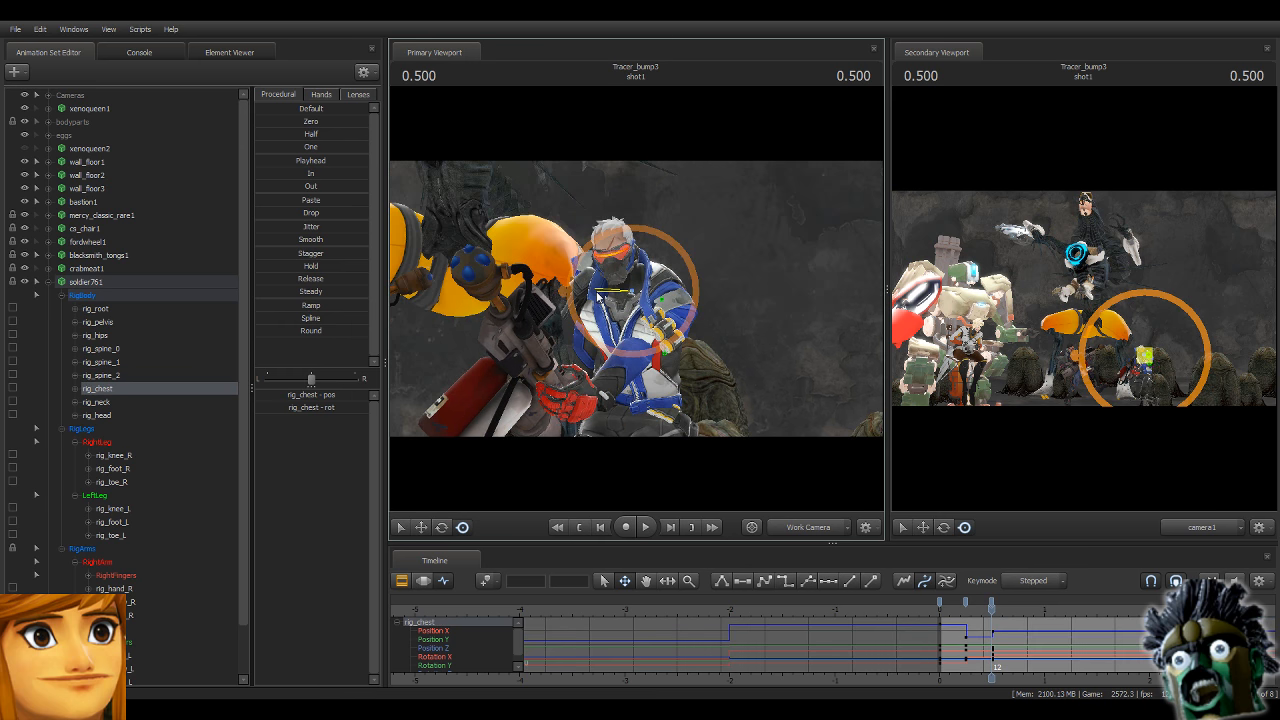
ctrl+click(621, 263)
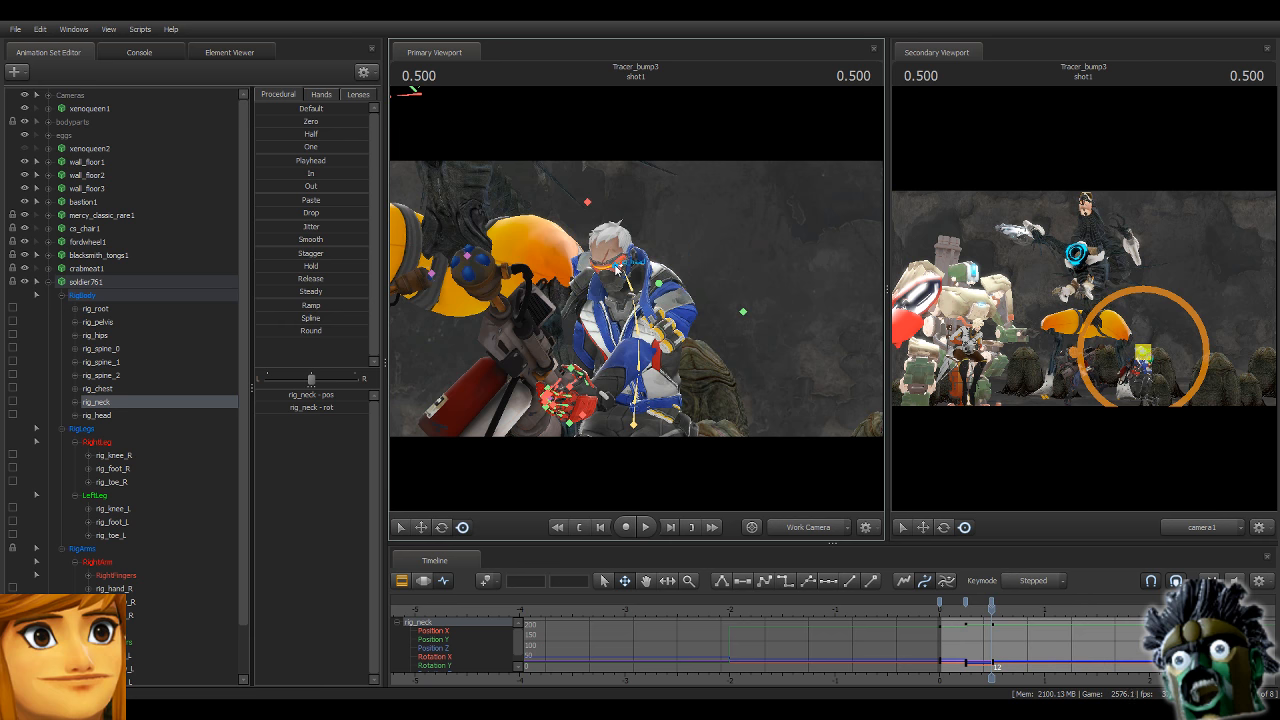
ctrl+click(624, 266)
drag(614, 301, 630, 272)
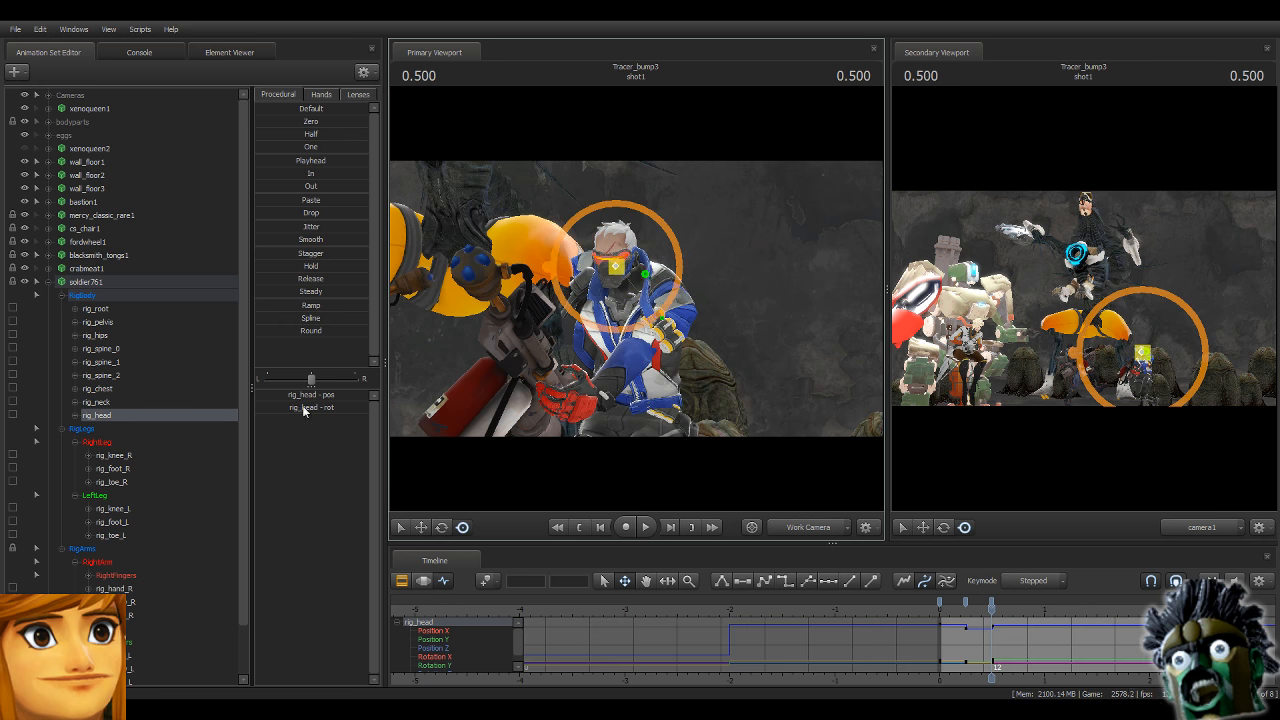
Reposition soldier761's rig_hand_R at the rear of the flamethrower at 0.500.
click(118, 588)
drag(729, 314, 877, 406)
drag(557, 285, 590, 124)
key(s)
drag(583, 348, 622, 347)
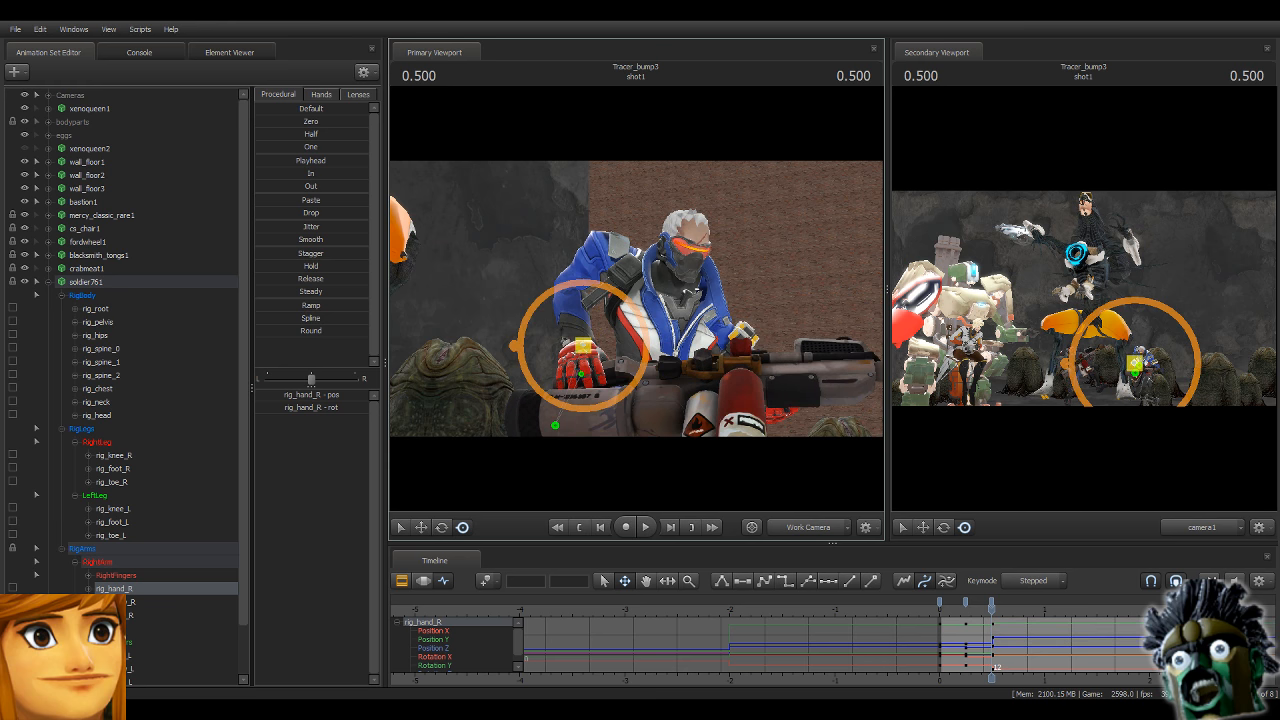
Adjust soldier761's rig_collar_L and rig_collar_R at 0.500 to reshape the shoulders.
drag(706, 312, 670, 312)
key(w)
click(593, 298)
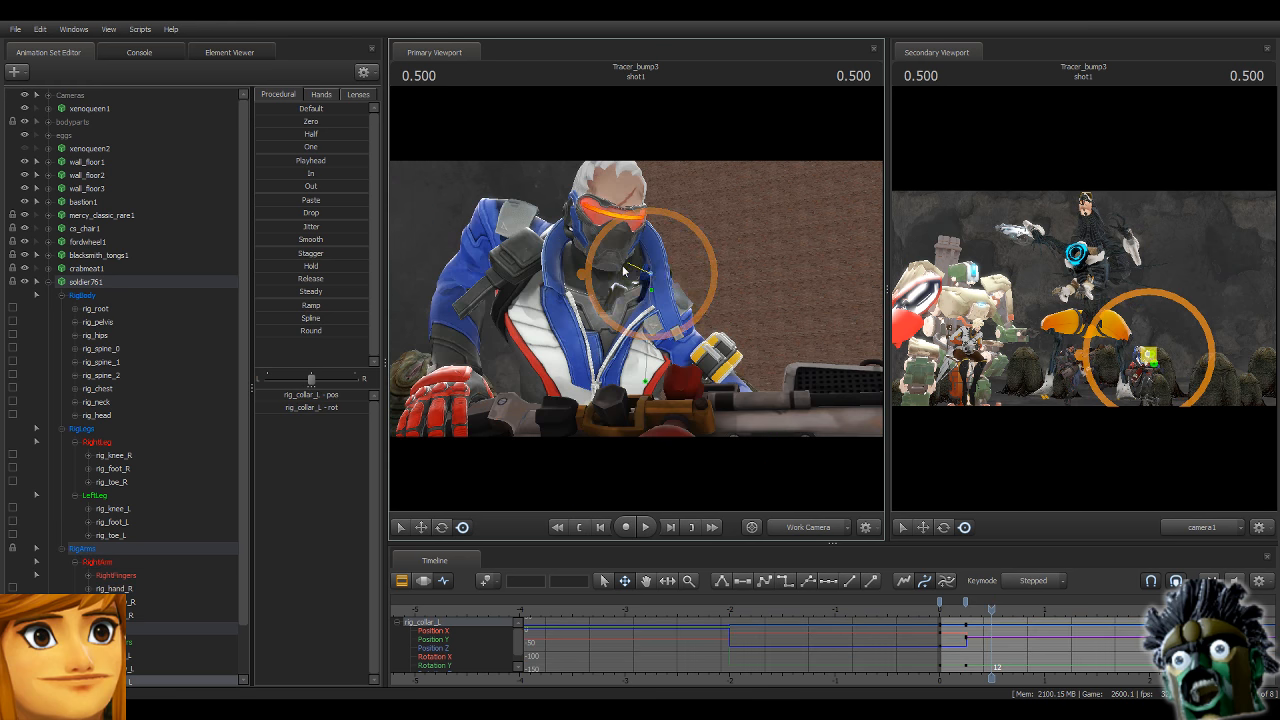
drag(592, 298, 686, 242)
drag(614, 272, 682, 284)
drag(777, 317, 645, 237)
ctrl+click(641, 228)
key(ctrl)
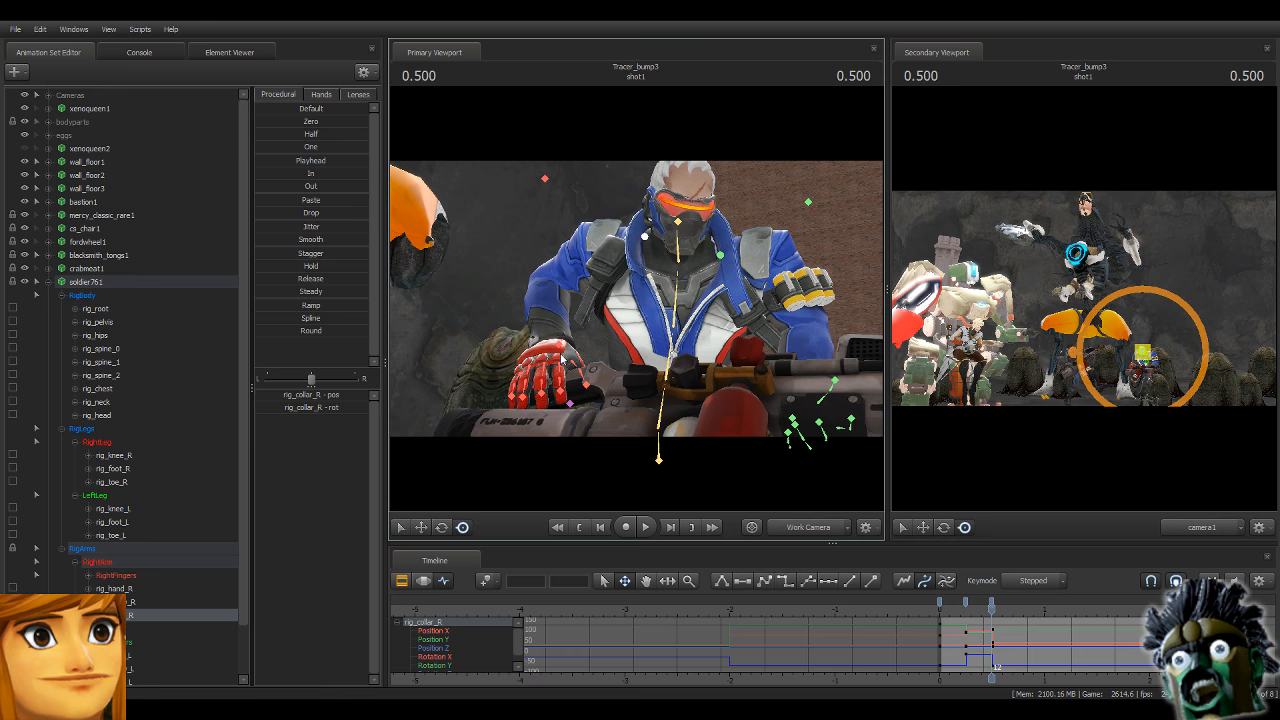
Shift soldier761's rig_hand_R slightly inward toward the body at 0.500.
click(563, 357)
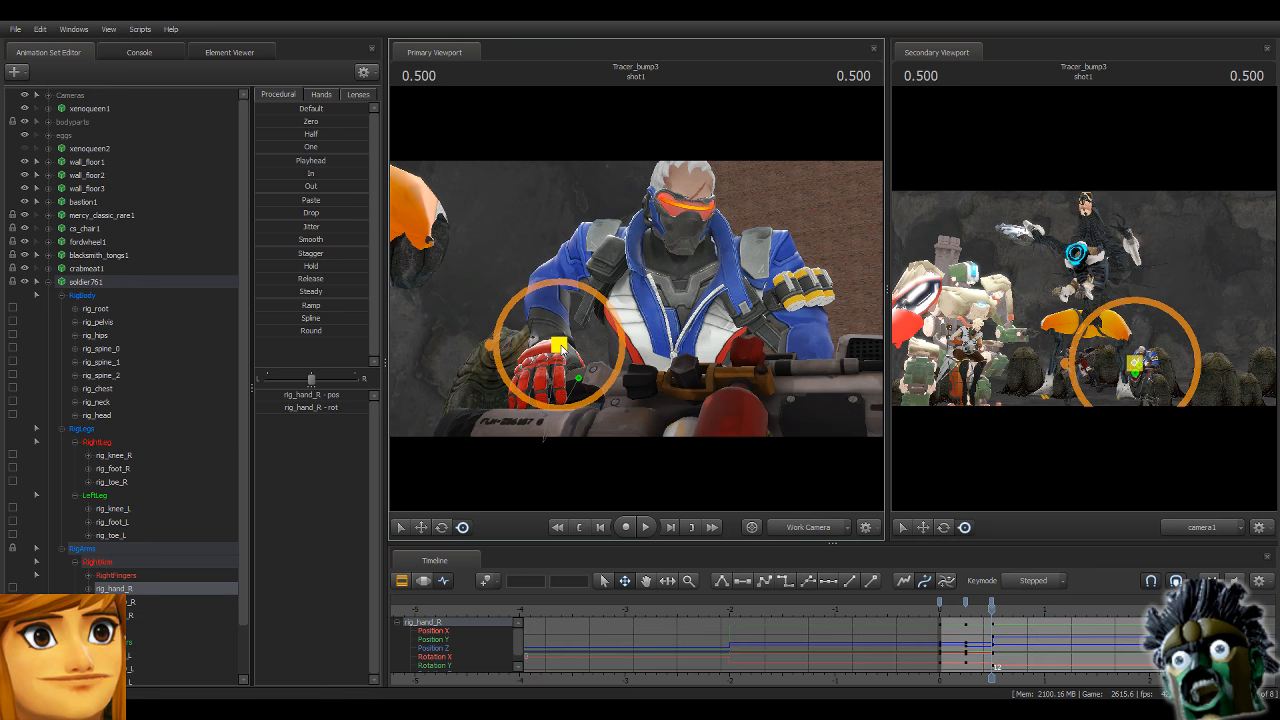
drag(561, 348, 584, 352)
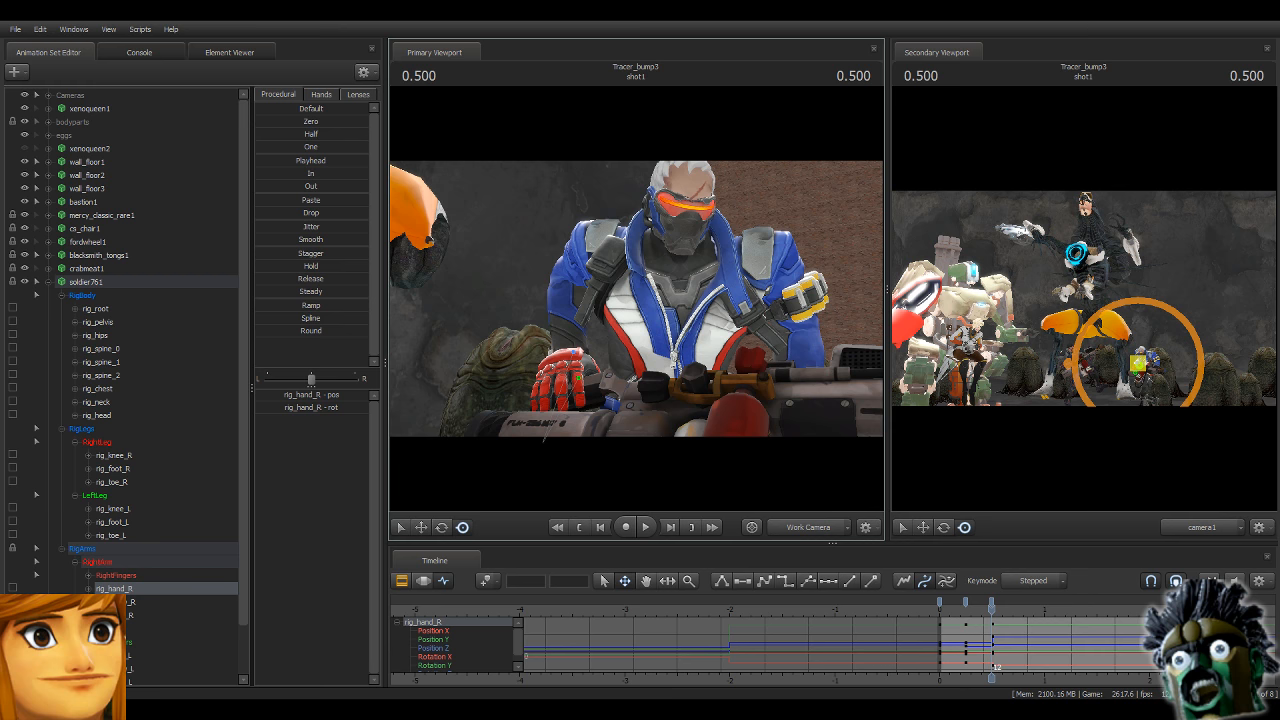
key(s)
key(ctrl)
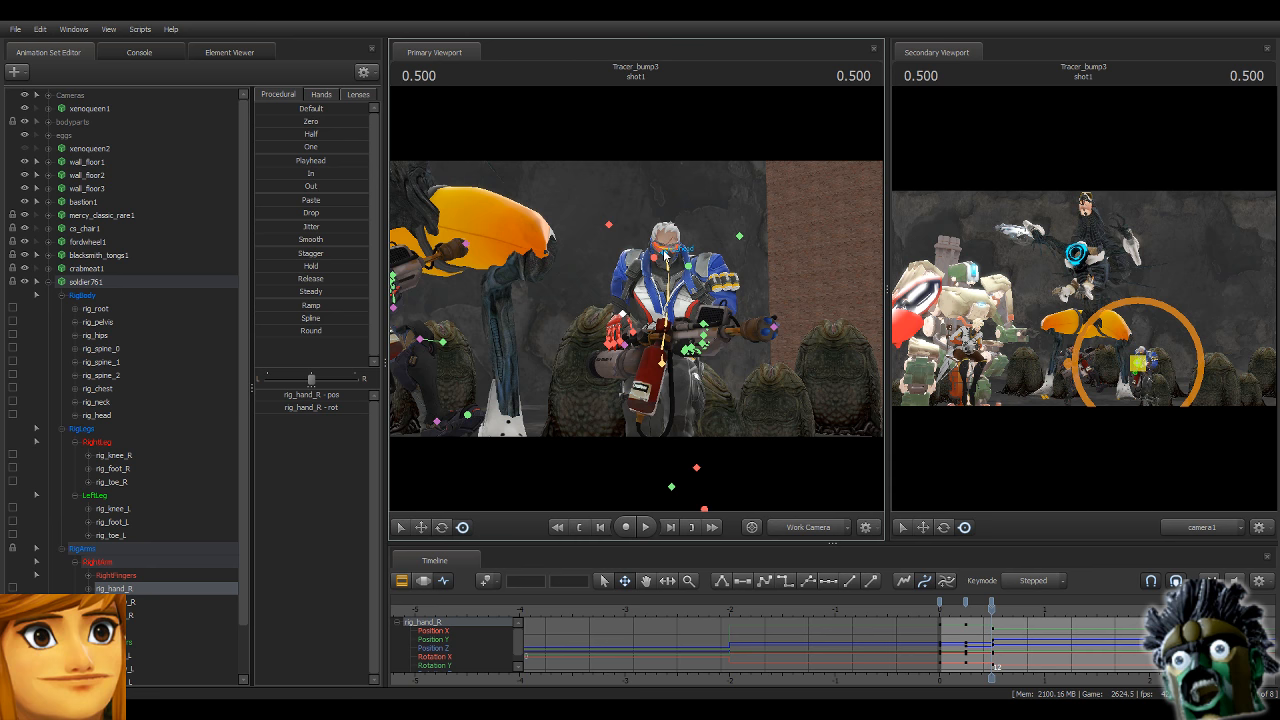
Show all of soldier761's controls in the Graph Editor and set the playhead to 0.708.
click(157, 283)
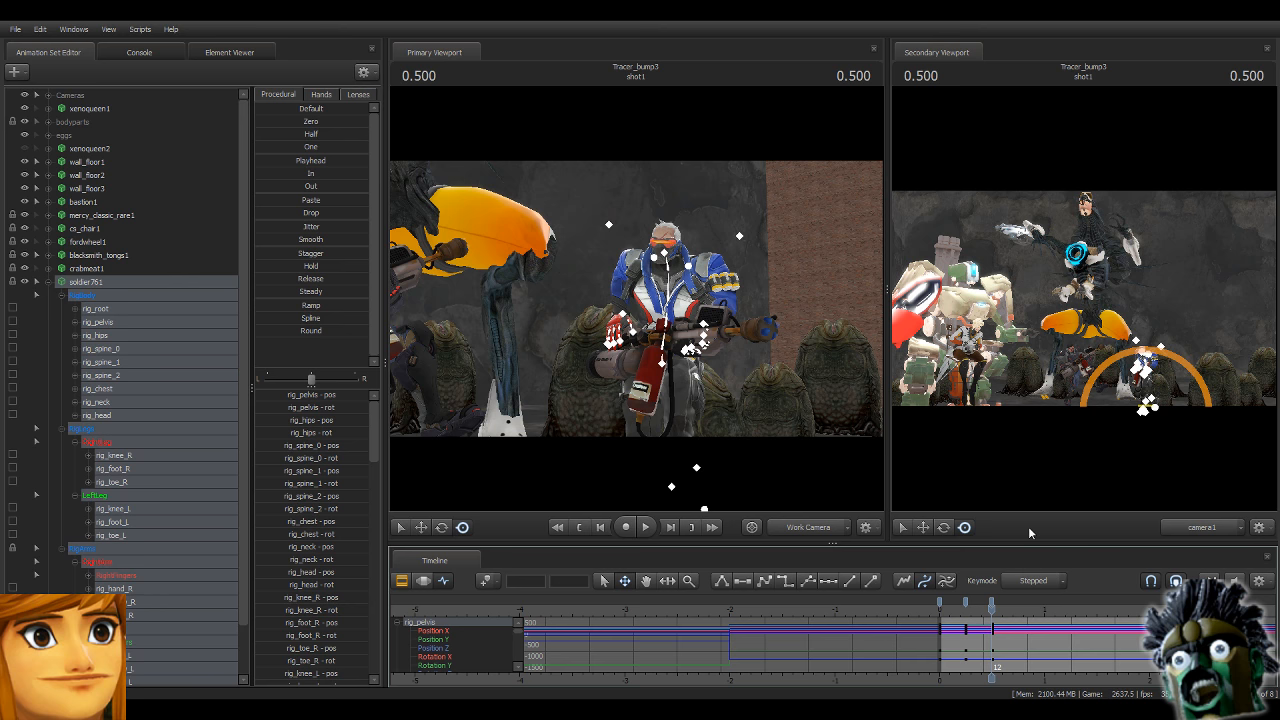
drag(636, 298, 636, 396)
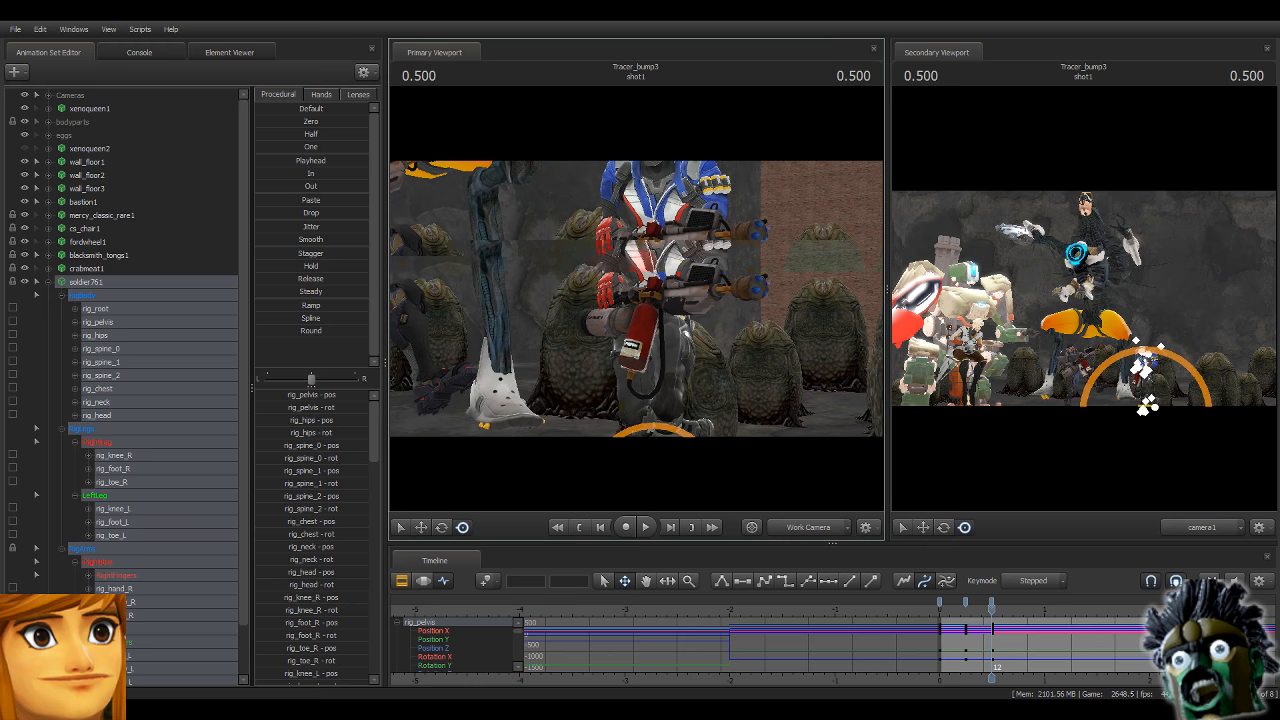
drag(636, 298, 668, 371)
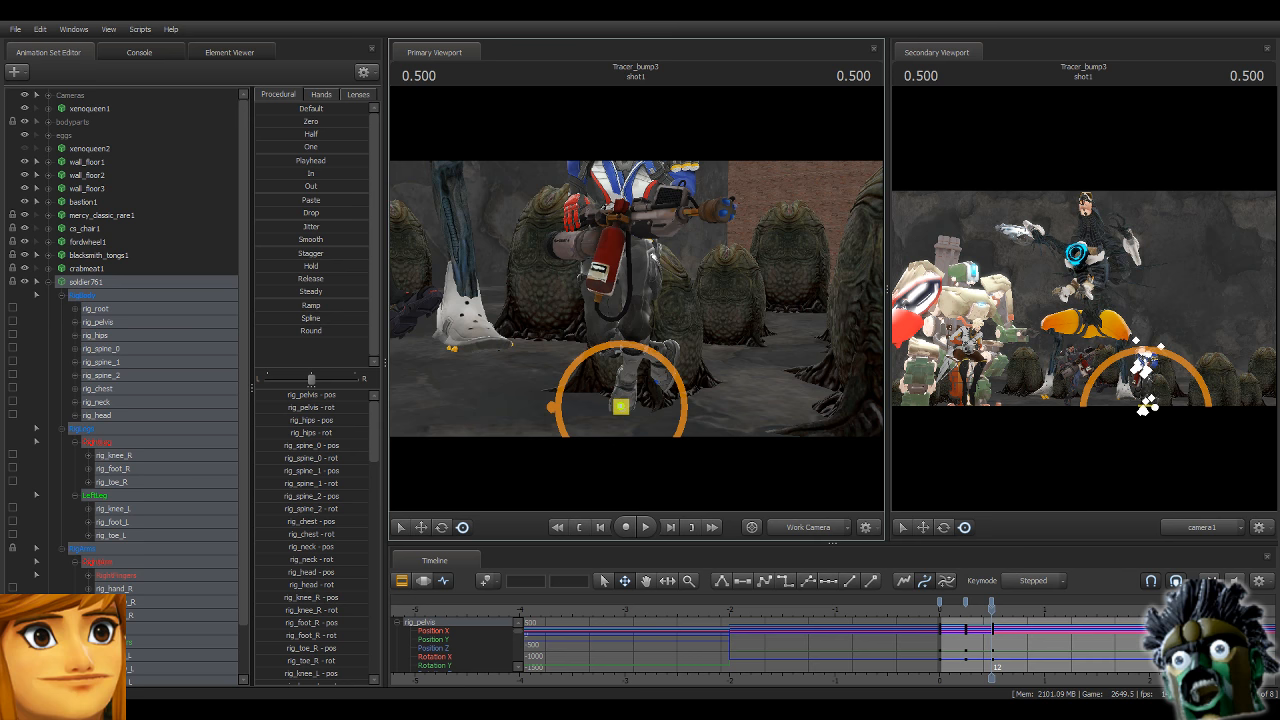
mouse_move(636, 298)
mouse_down()
mouse_move(590, 289)
mouse_move(625, 290)
mouse_up()
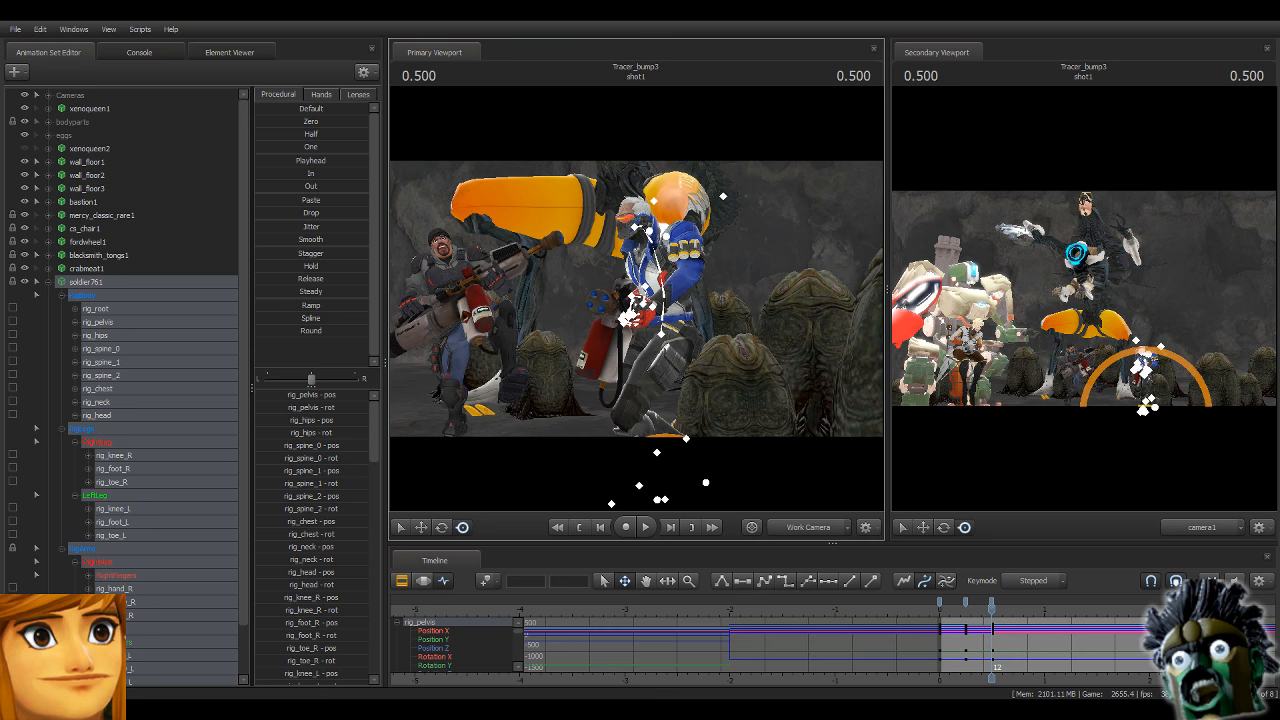
middle_drag(985, 661, 610, 661)
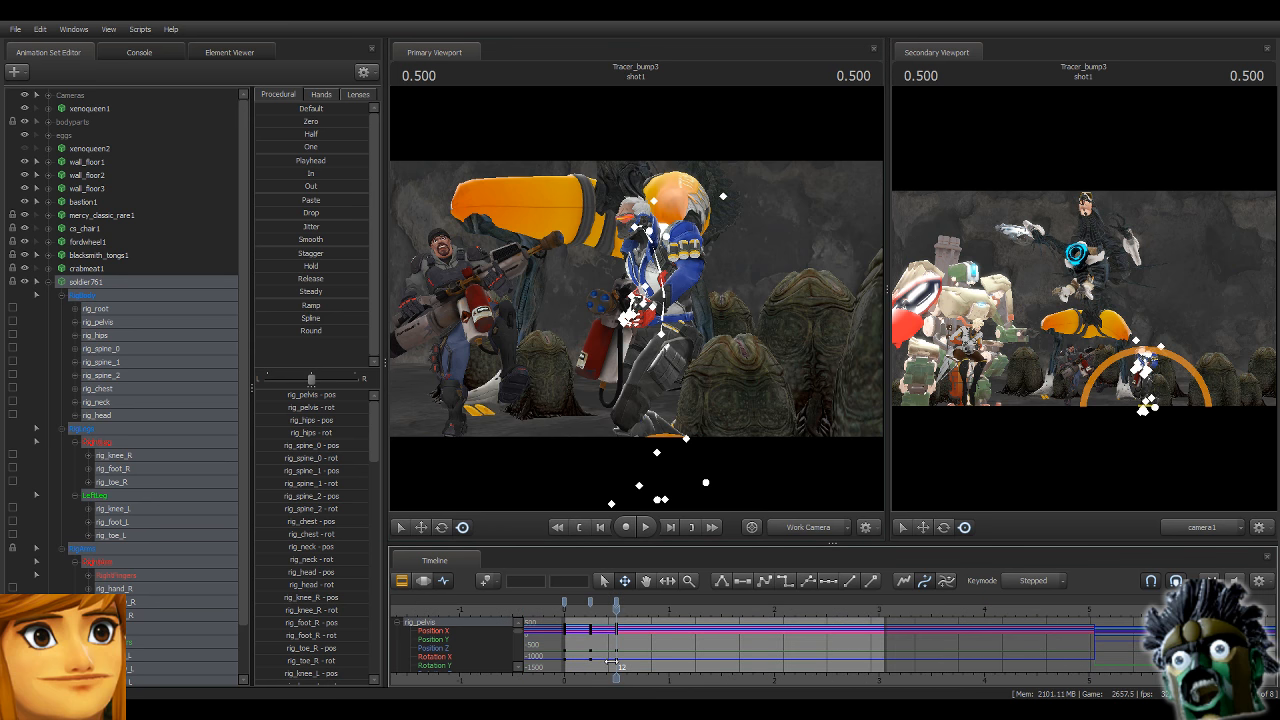
scroll(610, 661, up, 3)
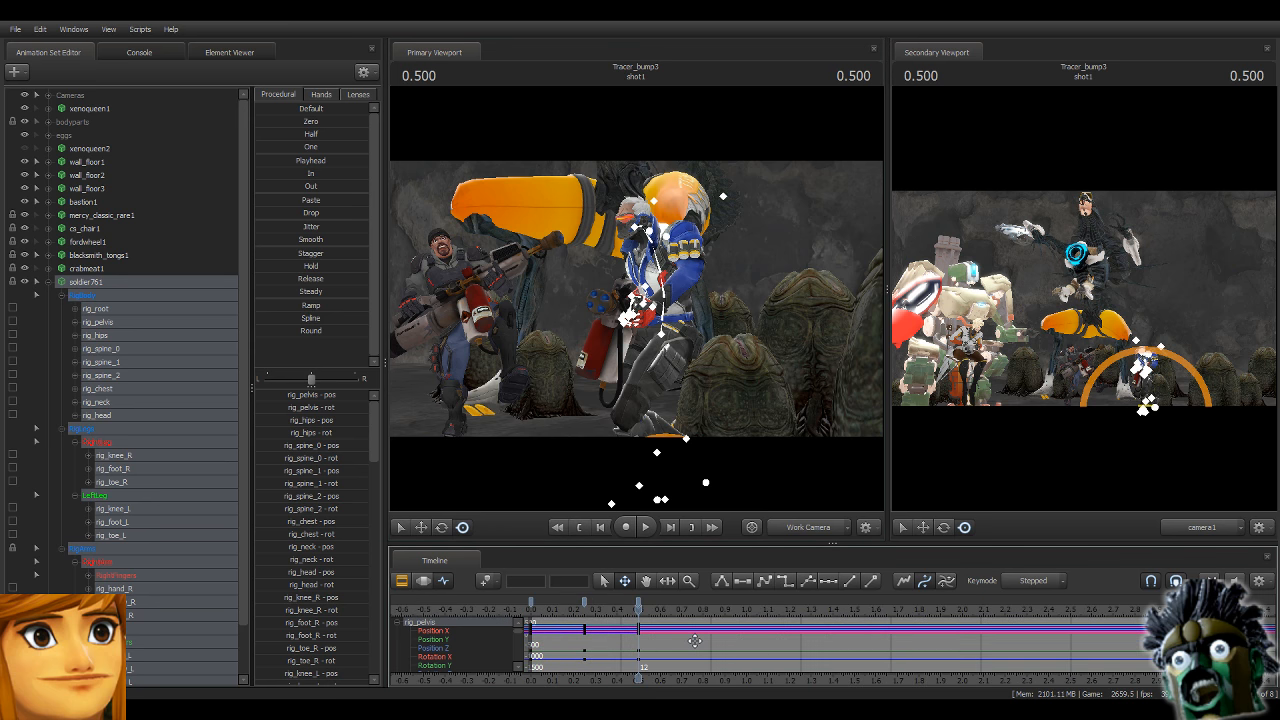
scroll(657, 653, up, 1)
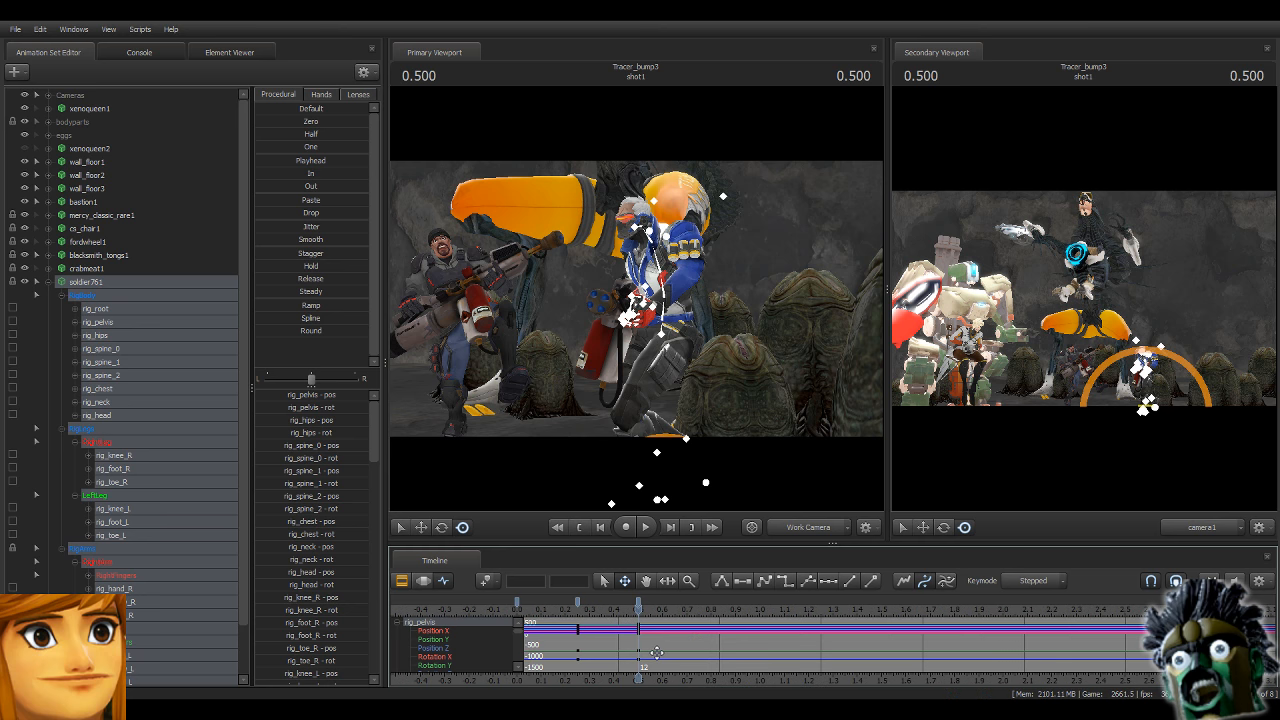
mouse_move(657, 653)
middle_down()
mouse_move(676, 683)
mouse_move(663, 661)
middle_up()
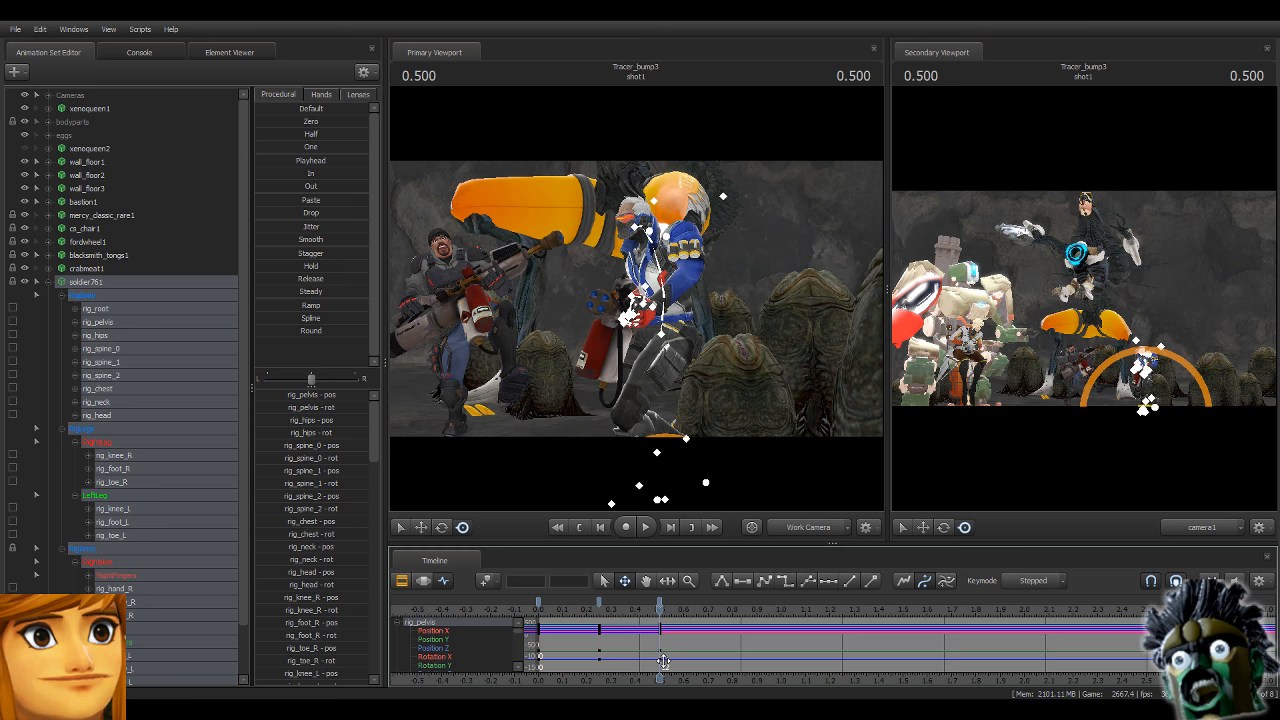
key(Right)
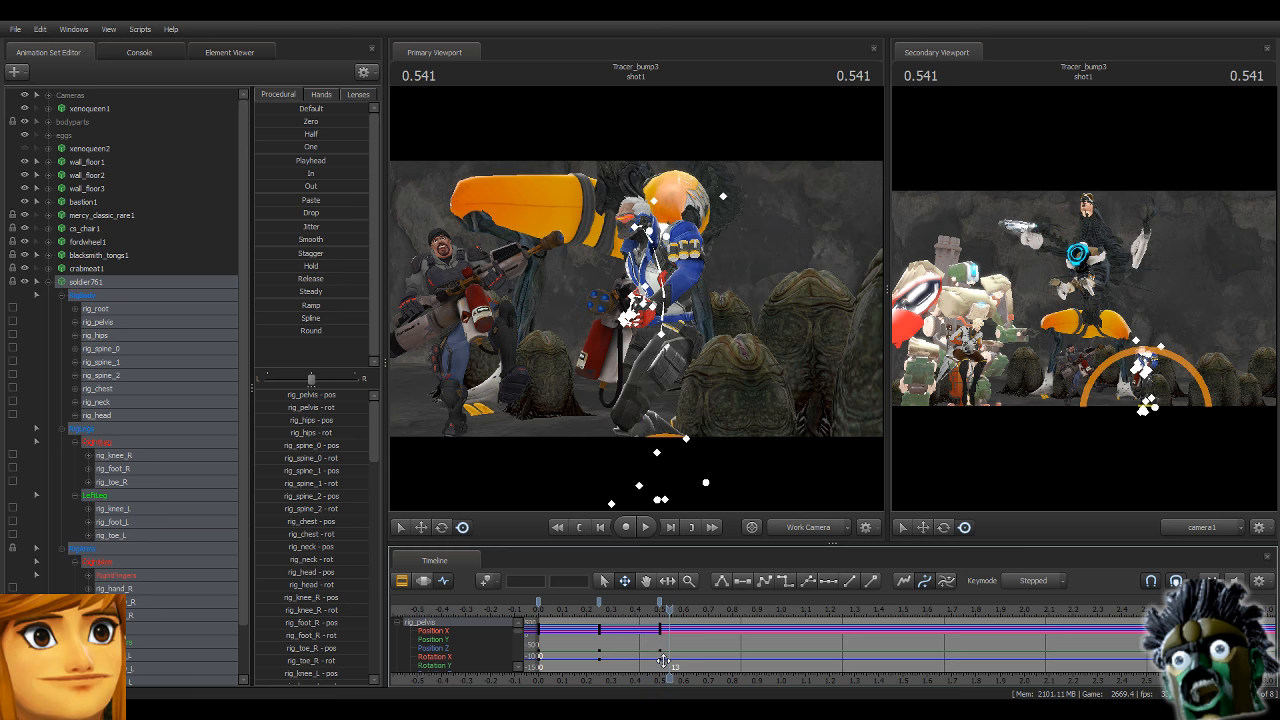
key(Right)
key(Right)
key(Right)
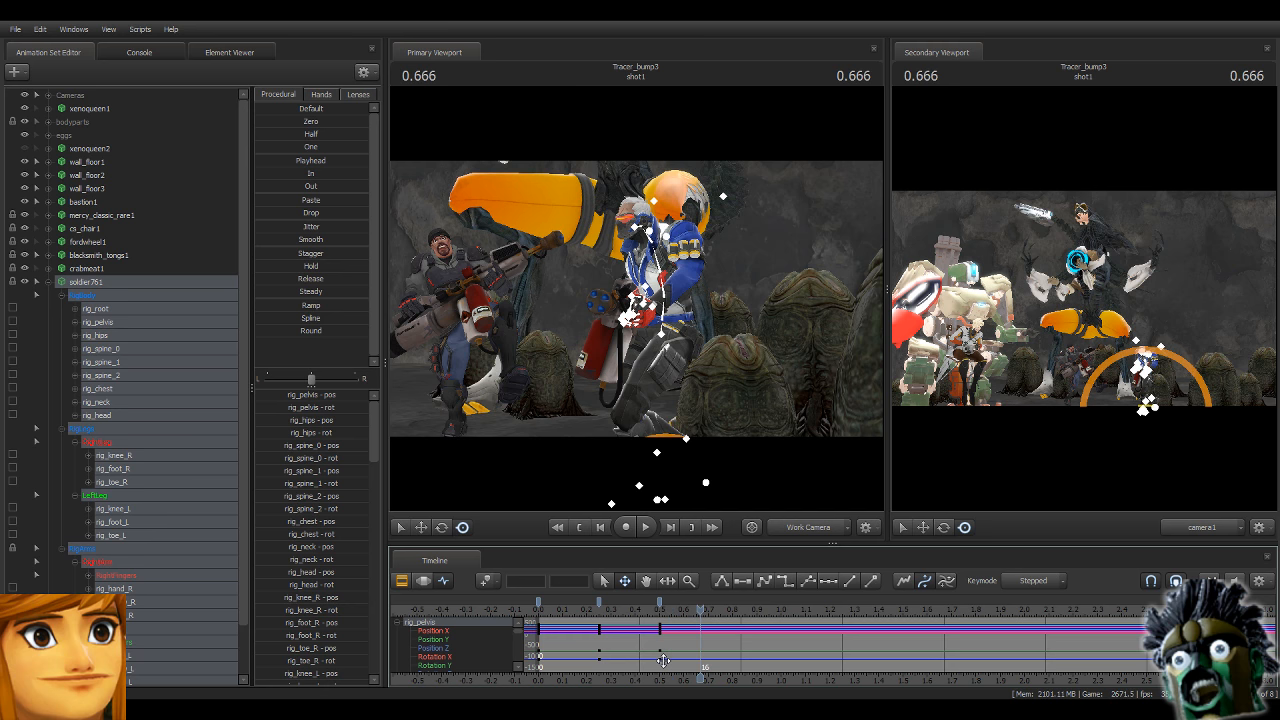
key(Right)
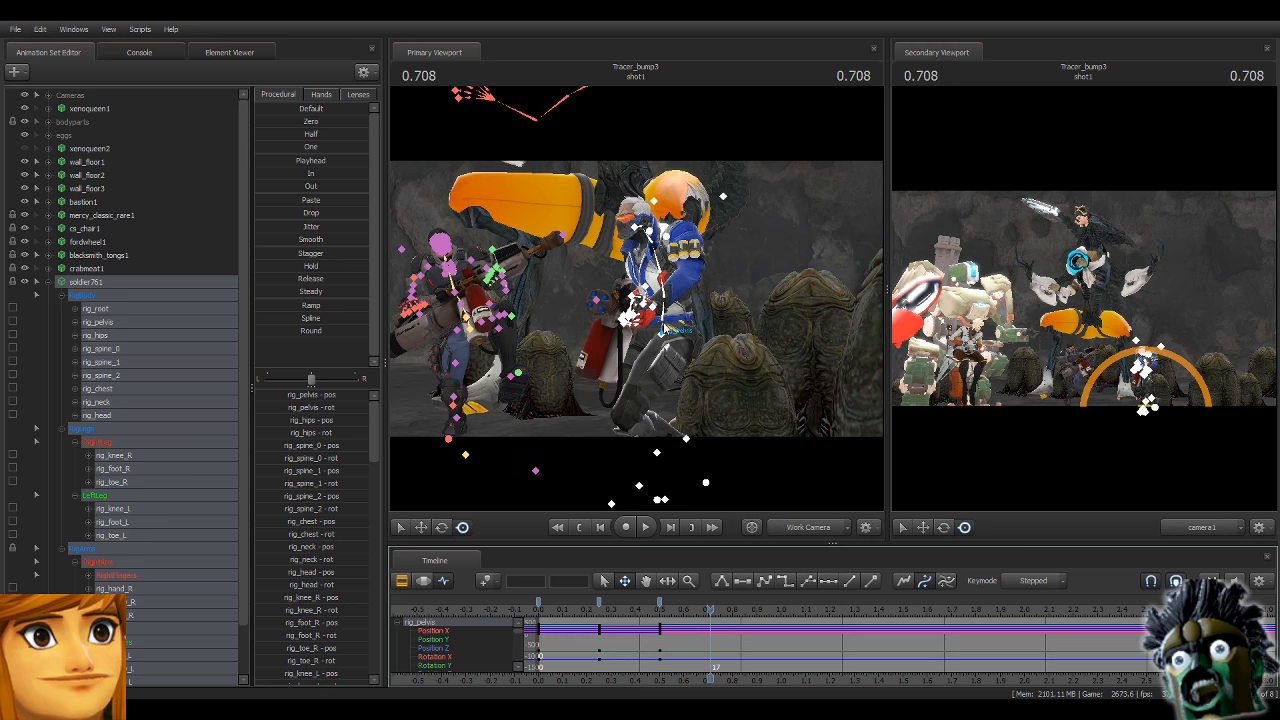
Swing soldier761's raised rig_foot_R forward at 0.708 and compare it with the pose at 0.250.
click(662, 330)
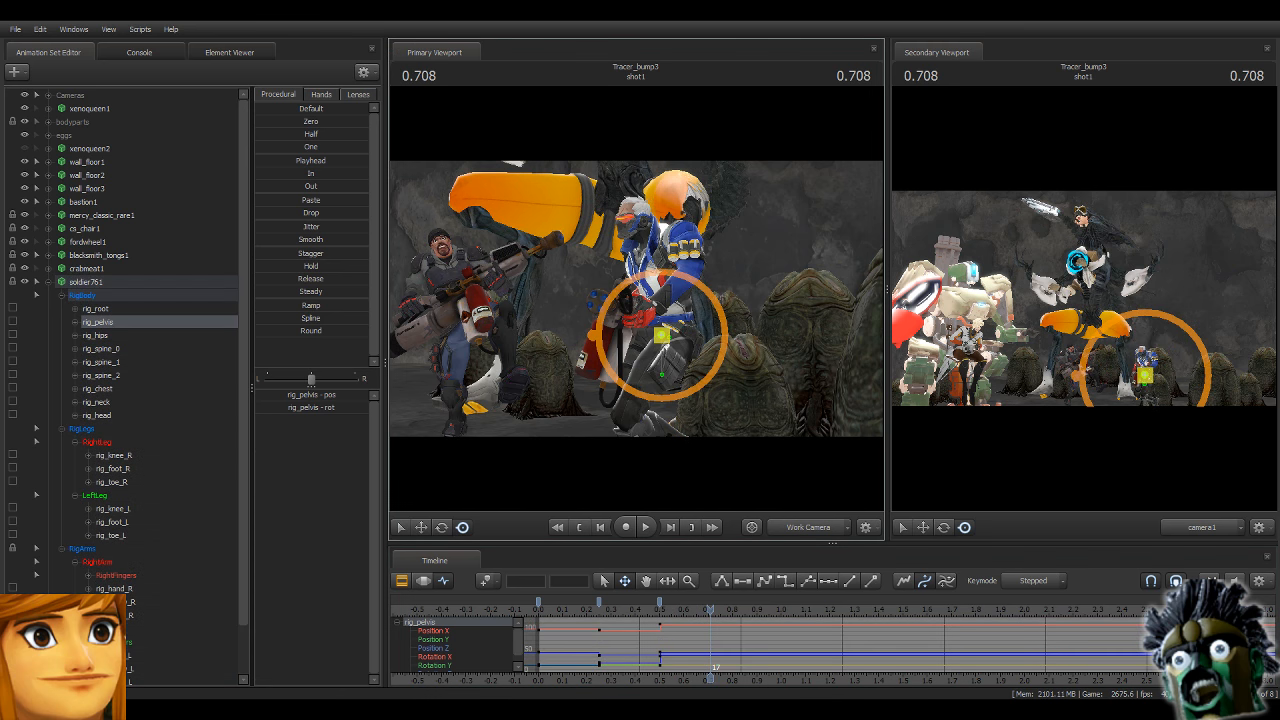
drag(662, 335, 706, 378)
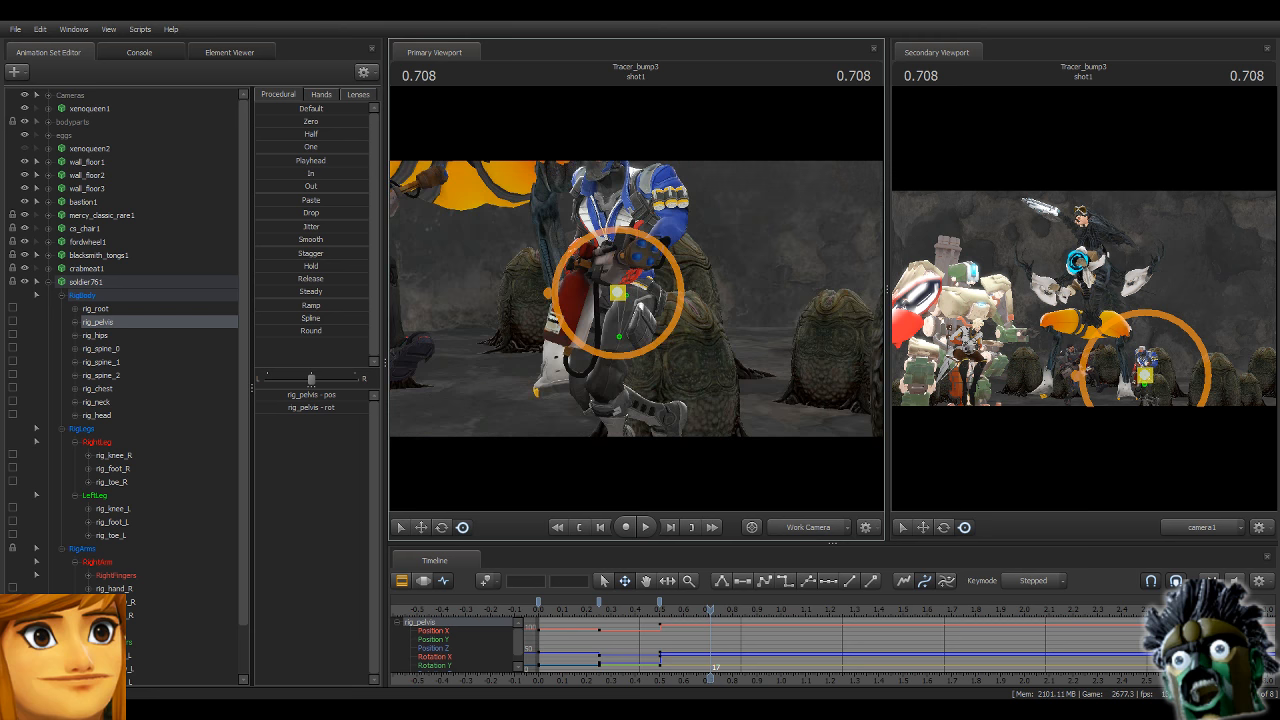
drag(618, 292, 635, 303)
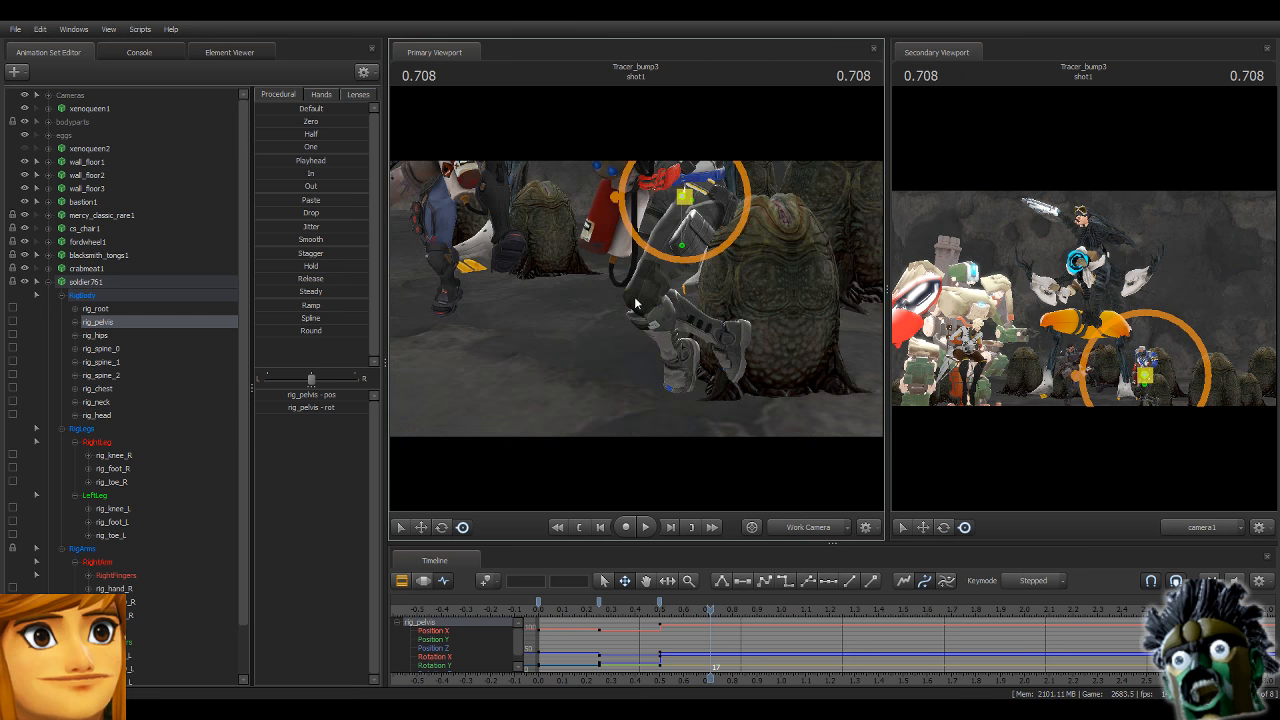
key(ctrl+z)
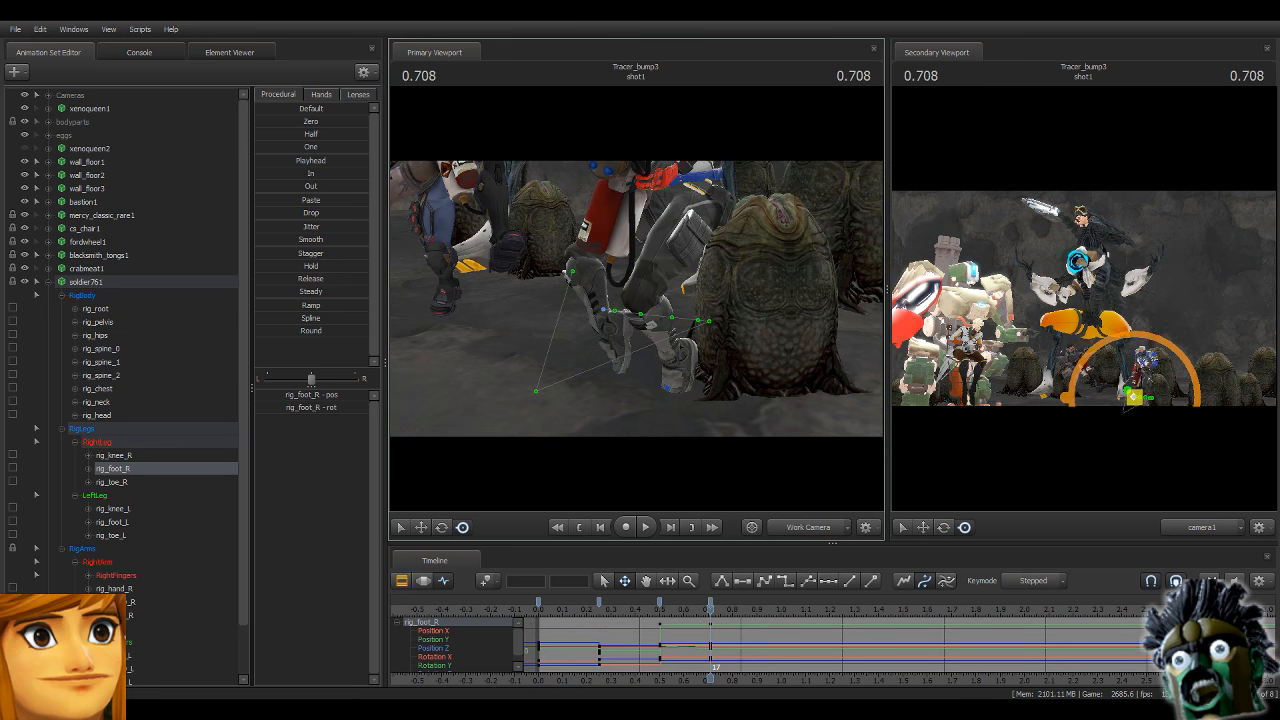
key(Up)
key(Up)
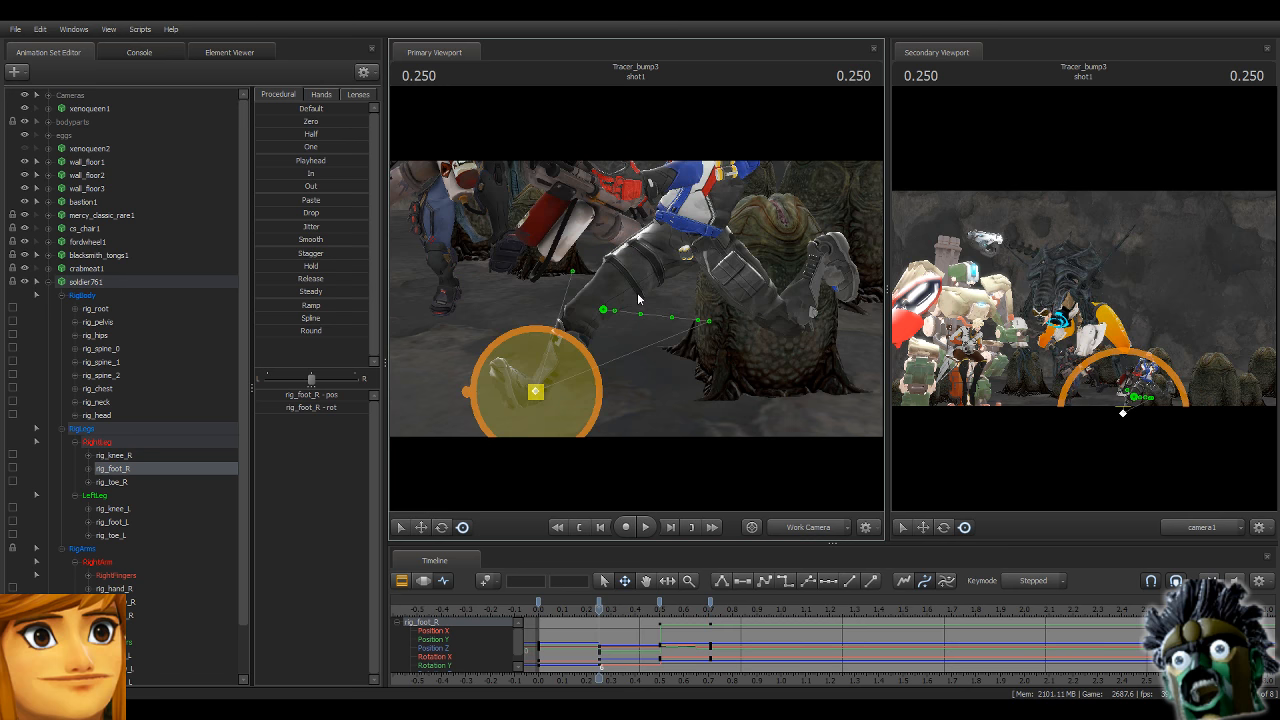
key(Down)
key(Down)
Move soldier761's rig_foot_L forward along the ground at 0.708.
ctrl+click(680, 338)
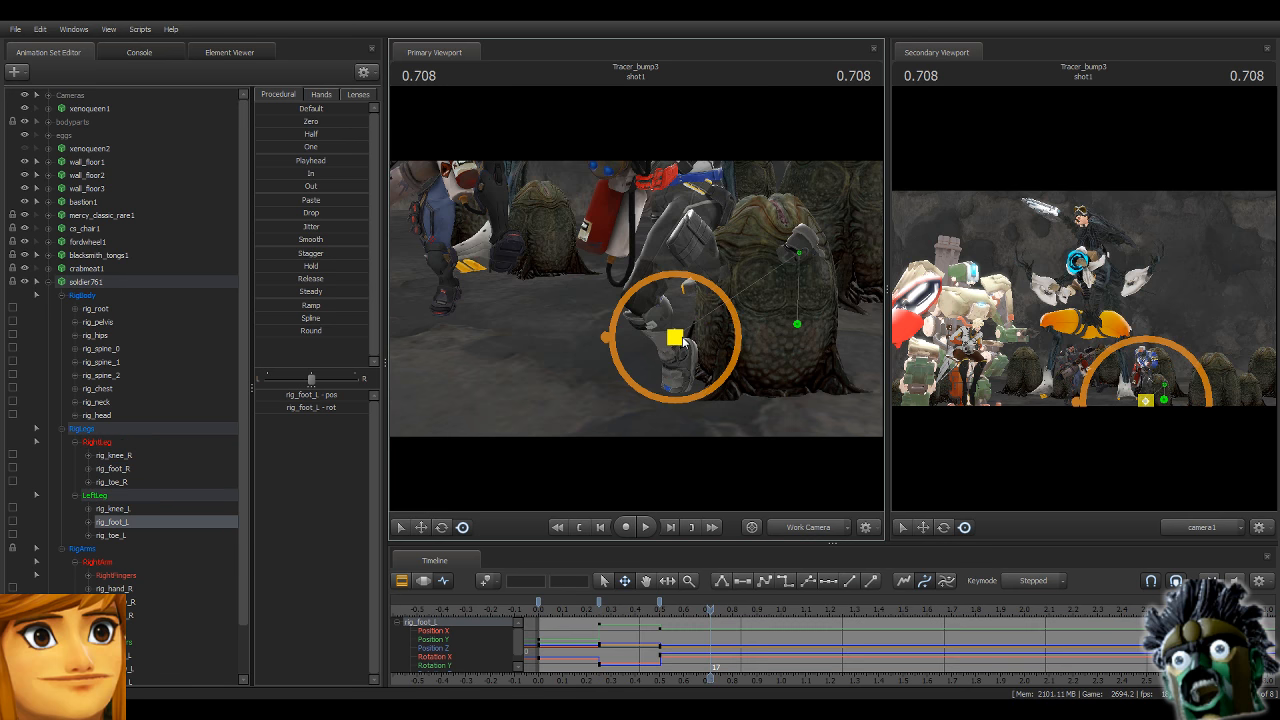
drag(680, 338, 563, 323)
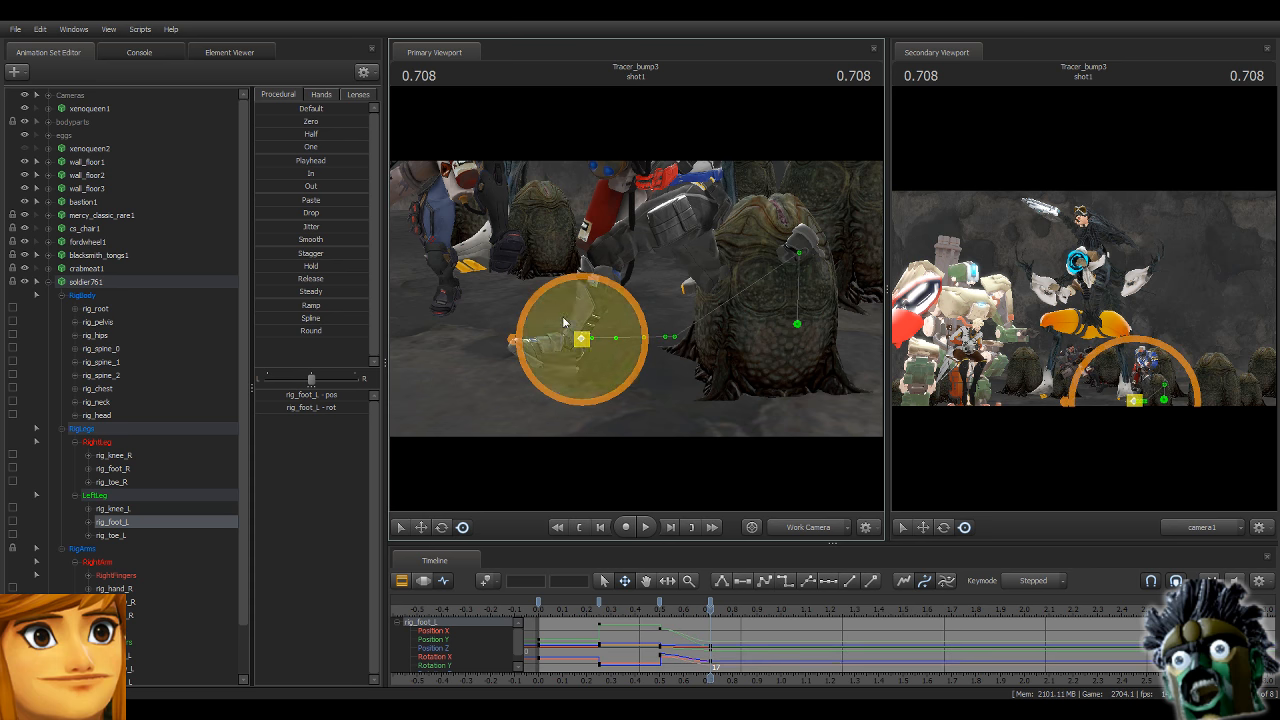
drag(563, 270, 470, 125)
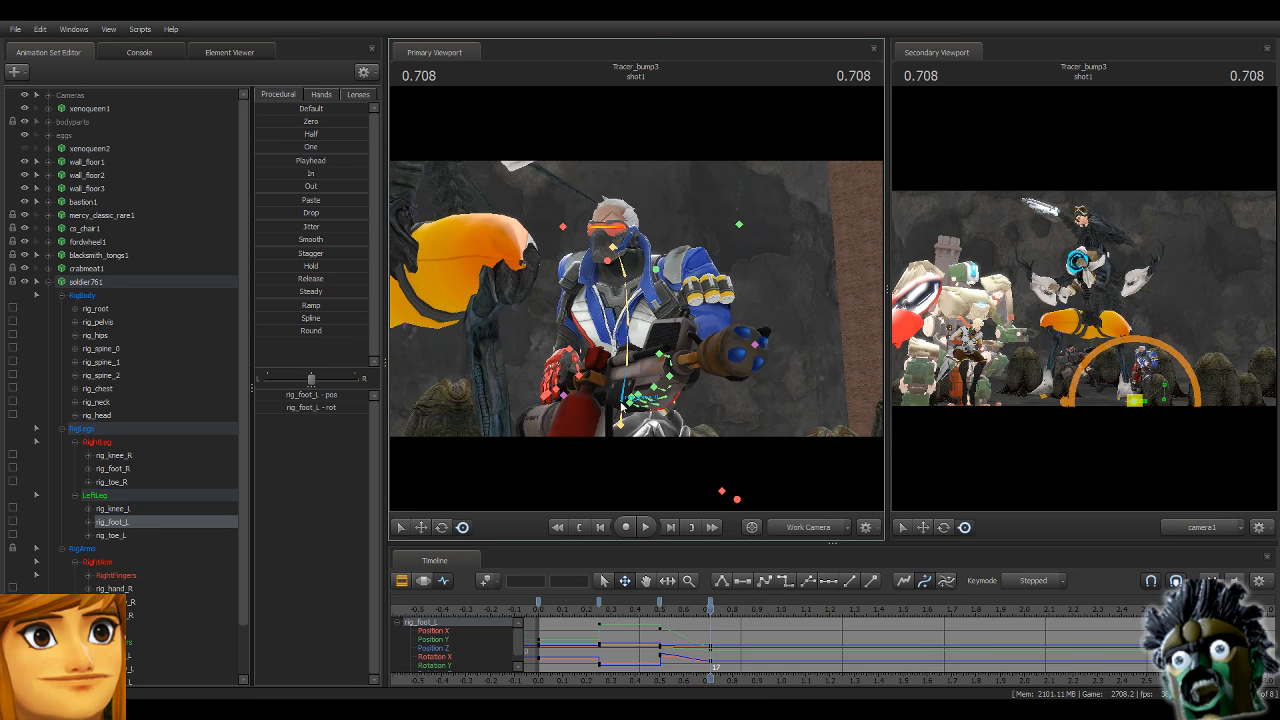
Adjust the placement of soldier761's rig_foot_L for the stride at 0.708.
ctrl+click(620, 424)
key(e)
drag(620, 424, 570, 496)
drag(671, 346, 605, 500)
ctrl+click(679, 341)
click(461, 527)
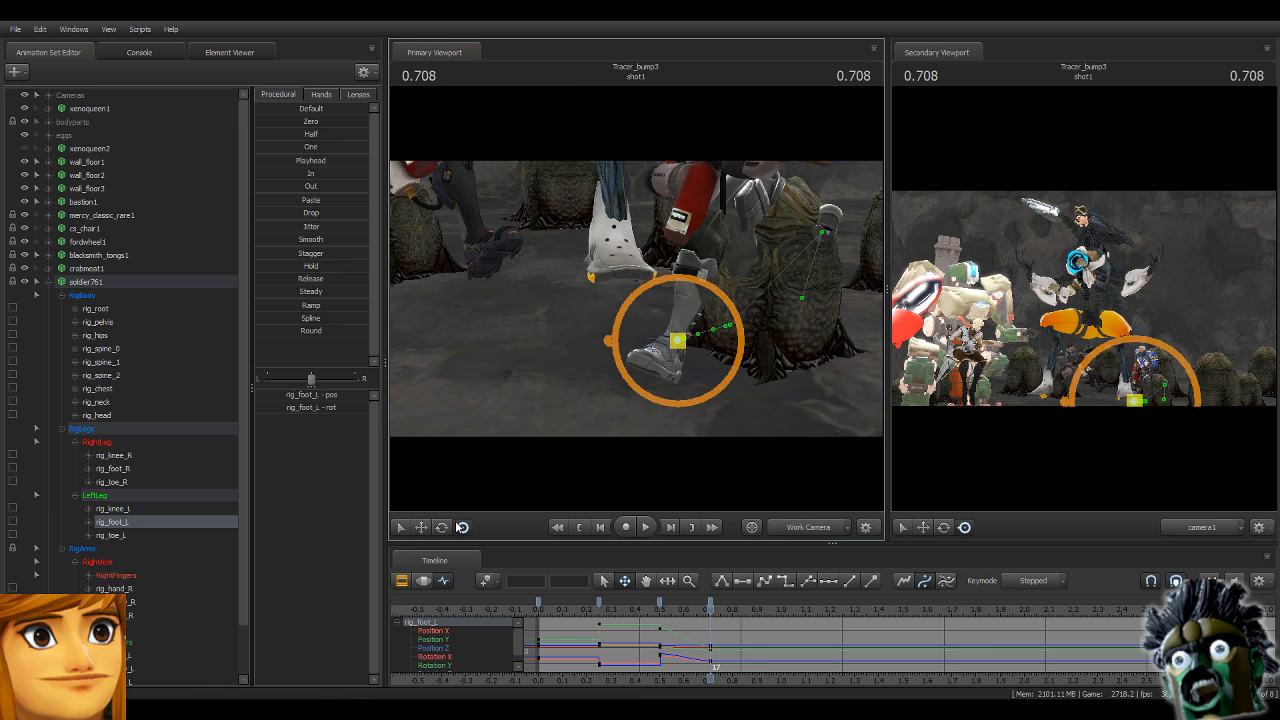
drag(678, 341, 714, 255)
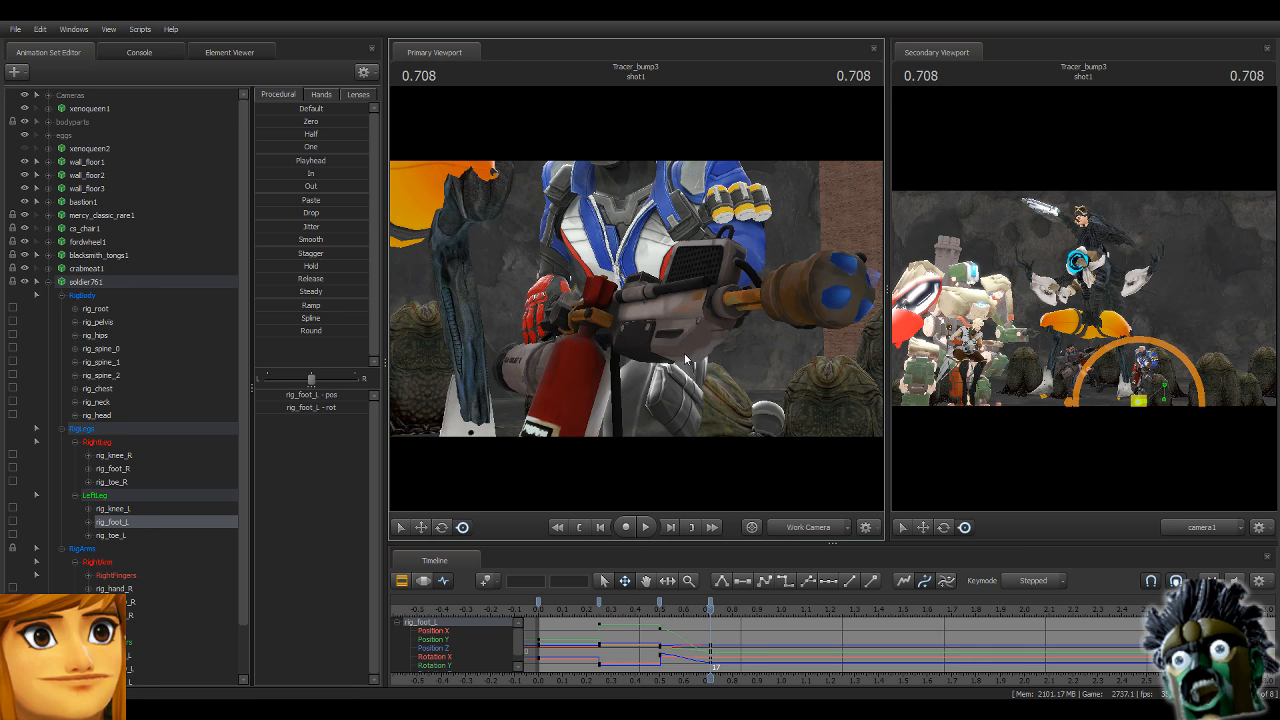
Adjust soldier761's rig_pelvis at 0.708 to follow the new leg positions.
key(s)
drag(663, 299, 641, 305)
key(ctrl)
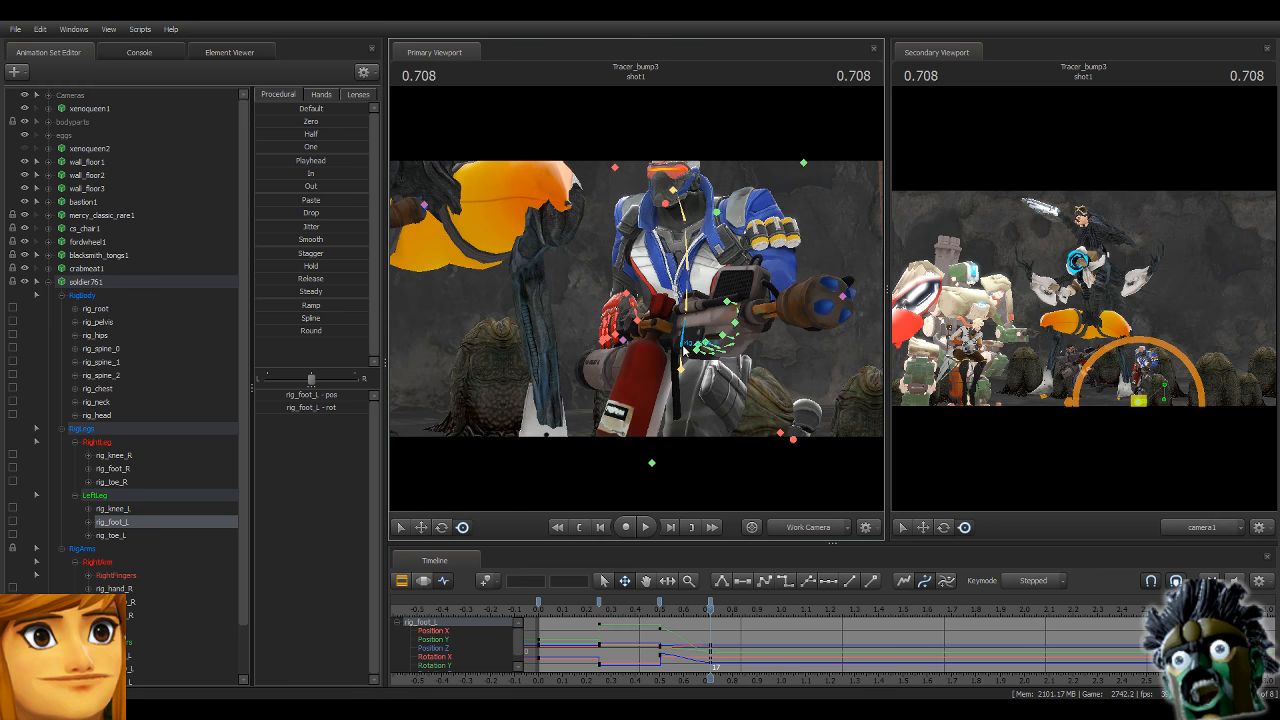
click(682, 368)
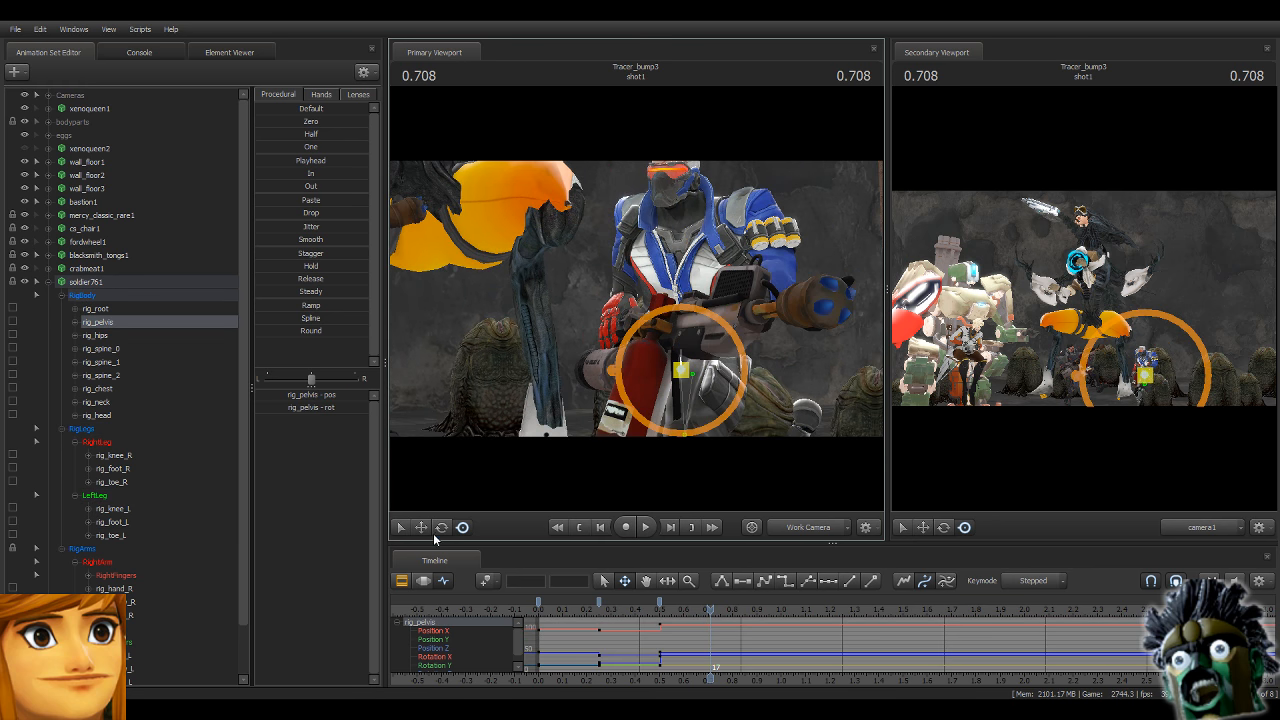
drag(673, 390, 656, 329)
Twist soldier761's torso the opposite way at 0.708 by rotating the spine and chest controls.
key(ctrl)
click(681, 338)
key(ctrl)
click(684, 298)
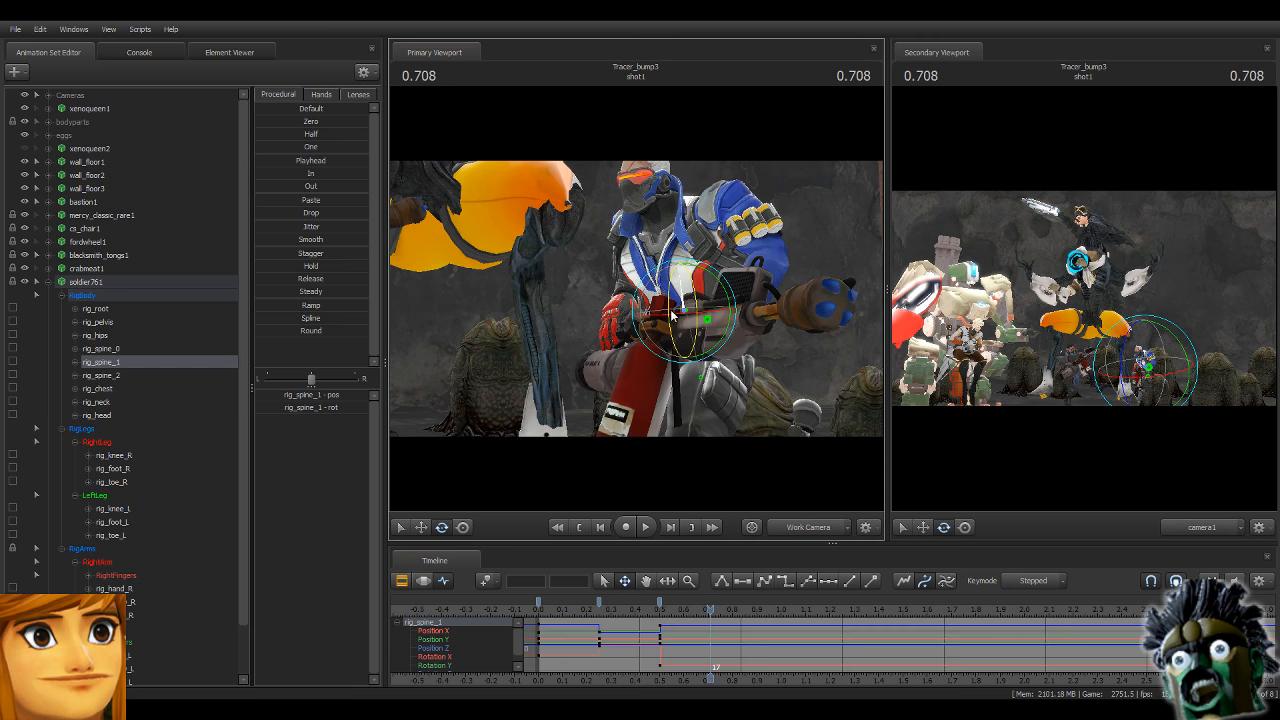
drag(672, 315, 656, 214)
ctrl+click(685, 264)
ctrl+click(686, 228)
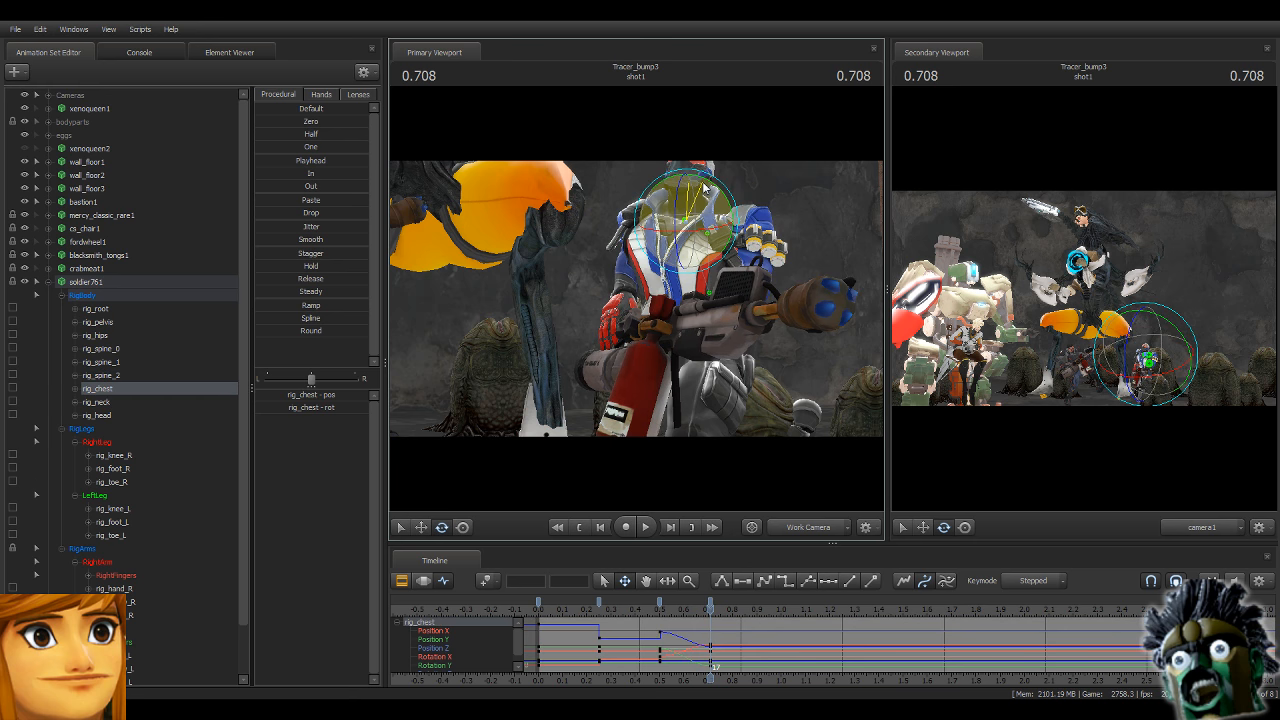
Rotate soldier761's rig_neck and rig_head at 0.708 to counter the torso twist.
ctrl+click(686, 192)
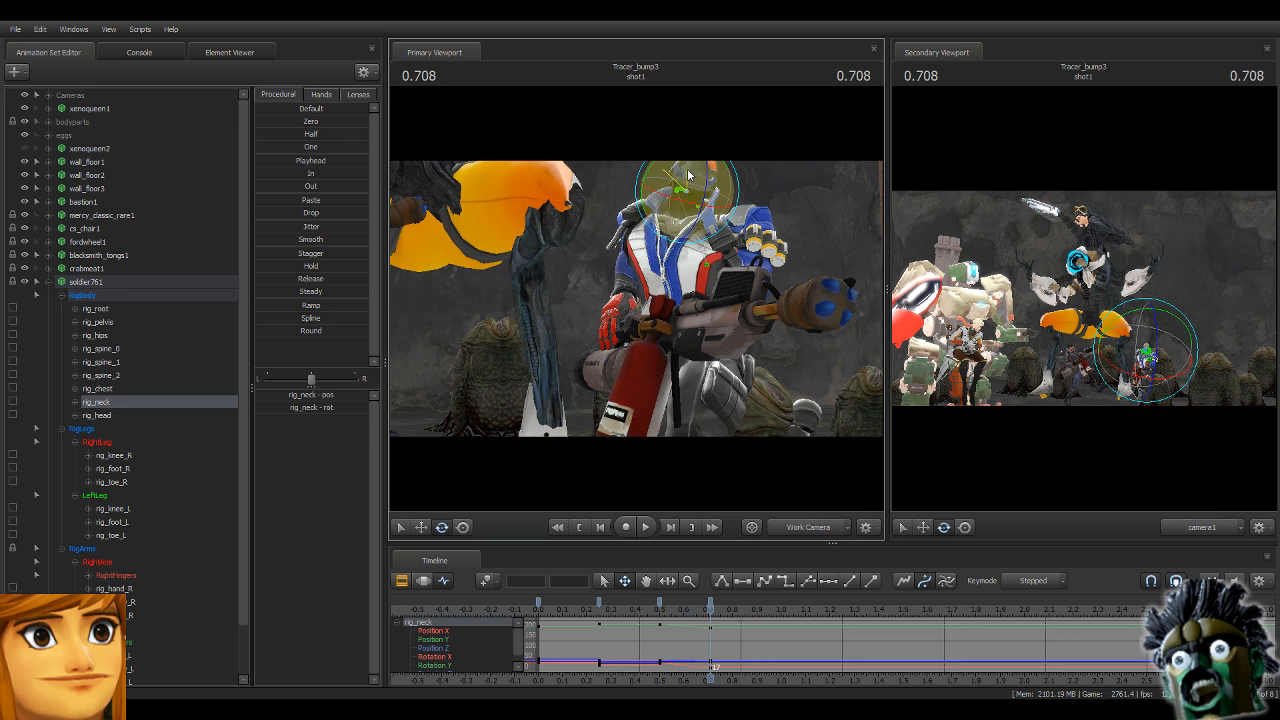
ctrl+click(688, 175)
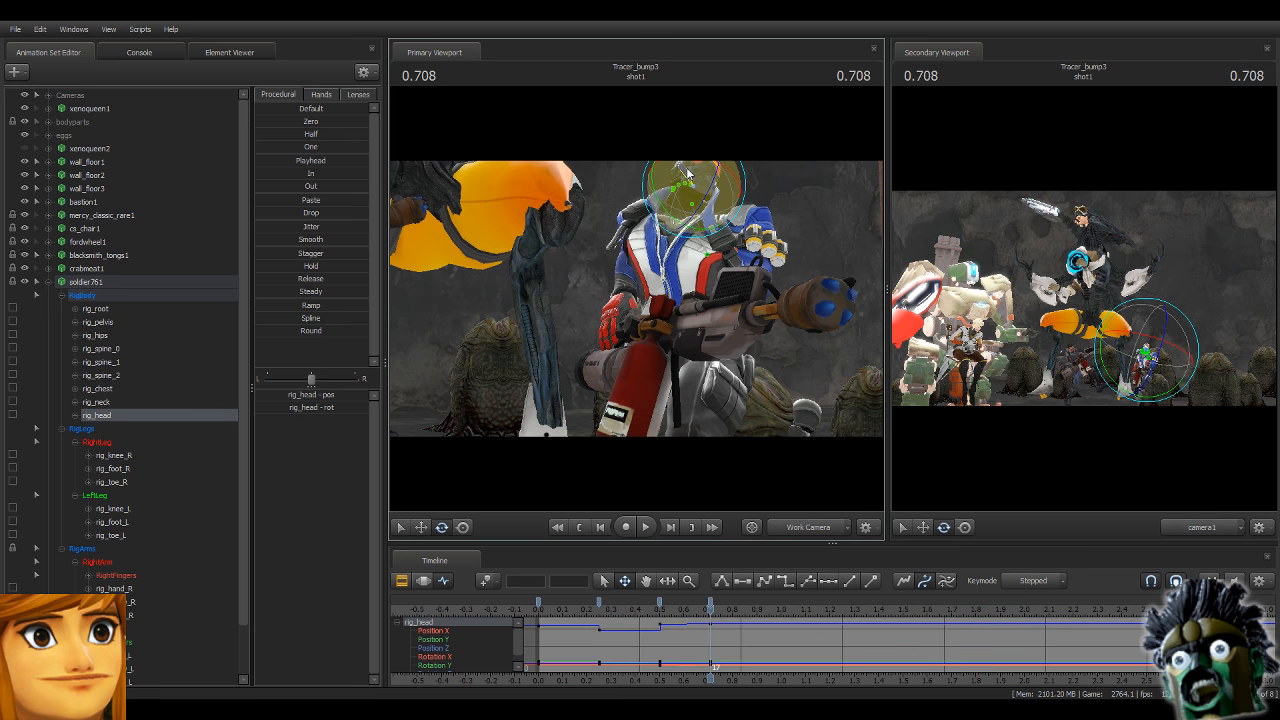
drag(690, 177, 711, 190)
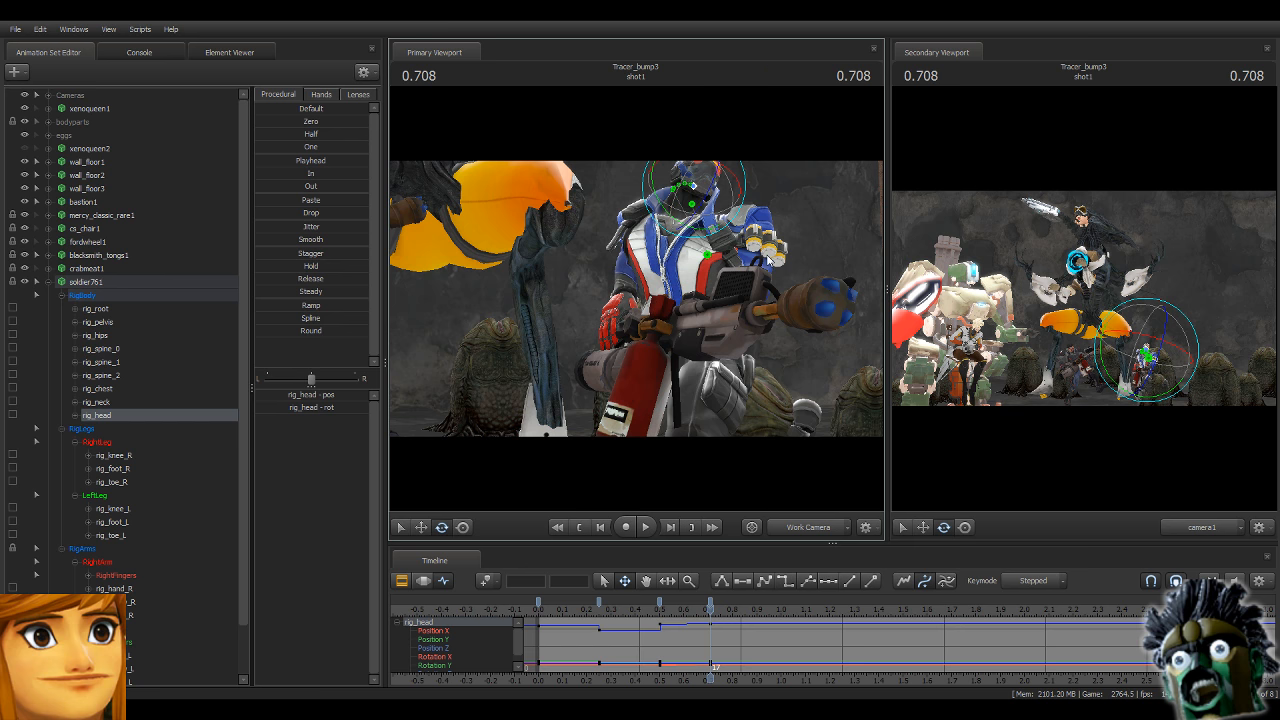
Adjust soldier761's shoulder with rig_collar_L at 0.708.
ctrl+click(652, 255)
drag(769, 258, 640, 234)
drag(783, 302, 608, 263)
click(707, 159)
key(s)
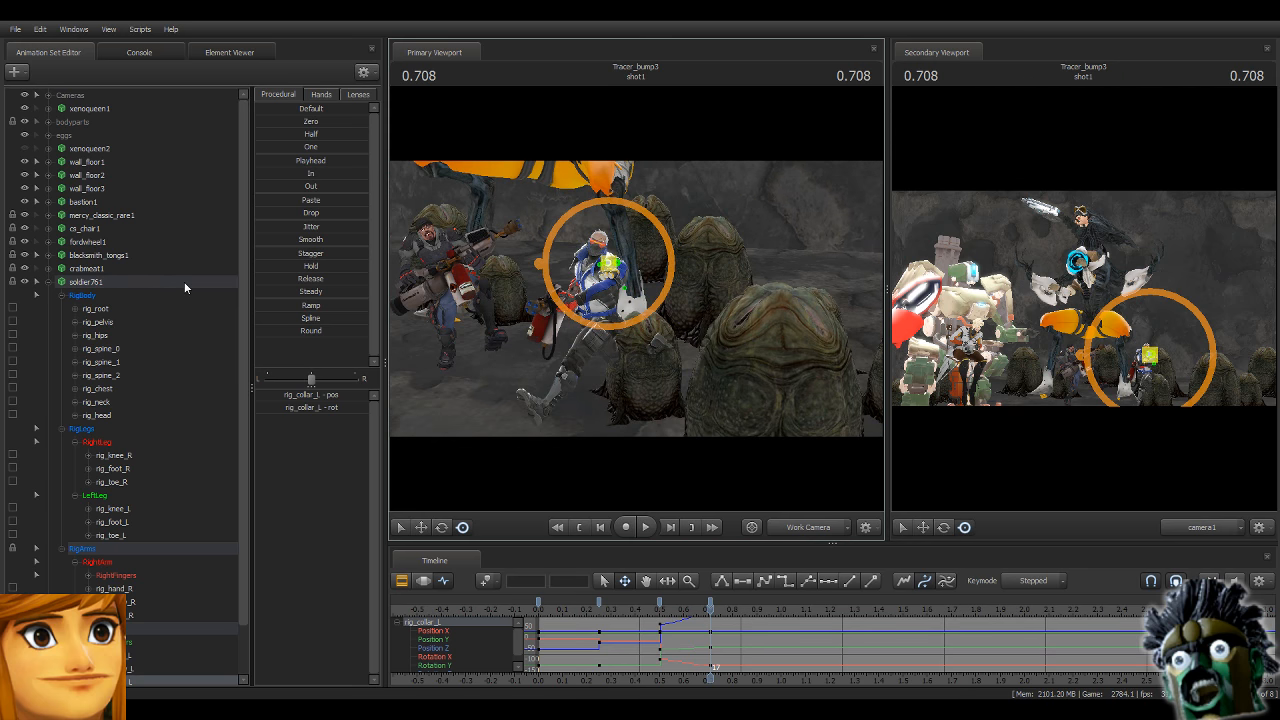
Rotate soldier761's rig_spine_1 at 0.708 so the upper body leans further back.
click(184, 283)
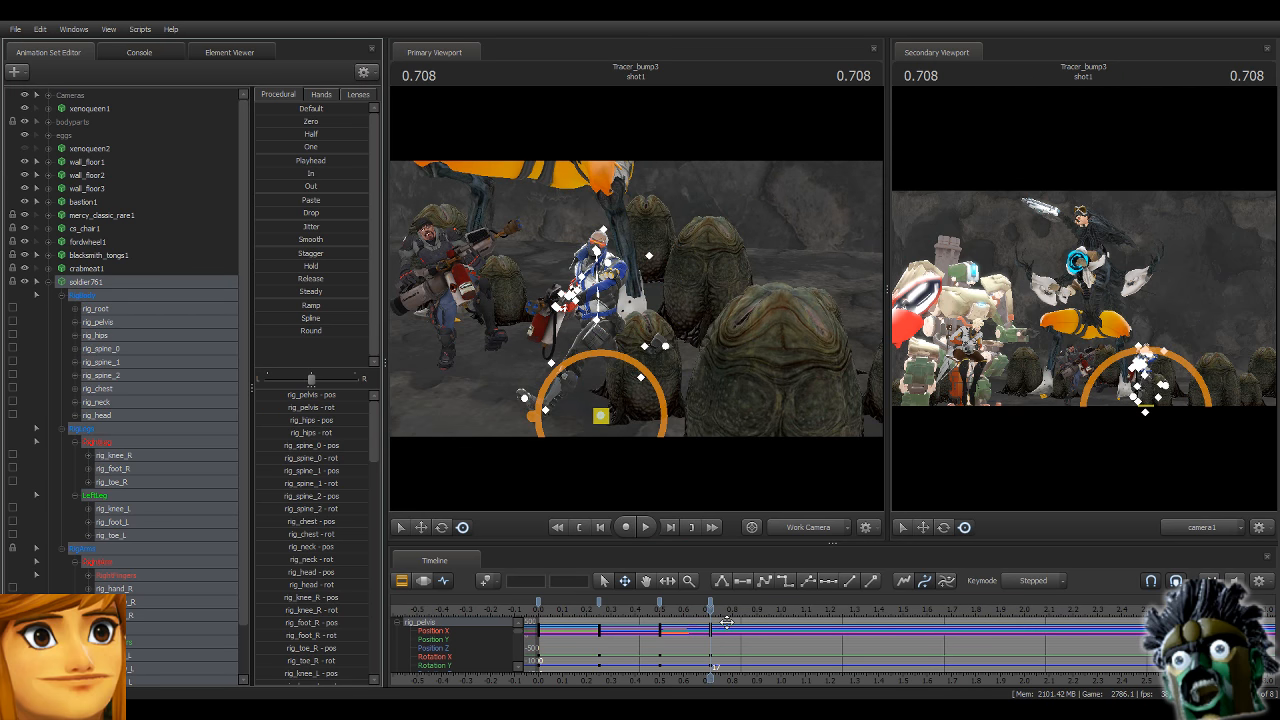
key(w)
drag(700, 330, 672, 313)
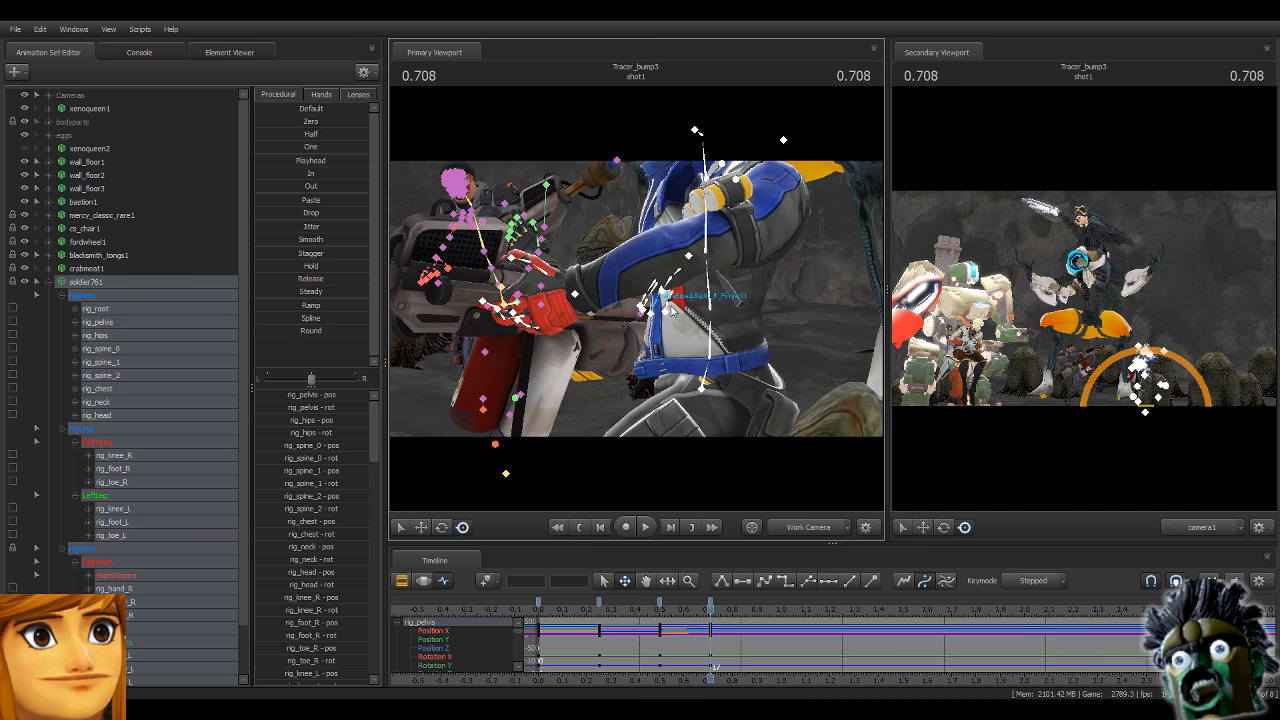
ctrl+click(710, 372)
drag(711, 366, 706, 336)
ctrl+click(707, 357)
ctrl+click(696, 310)
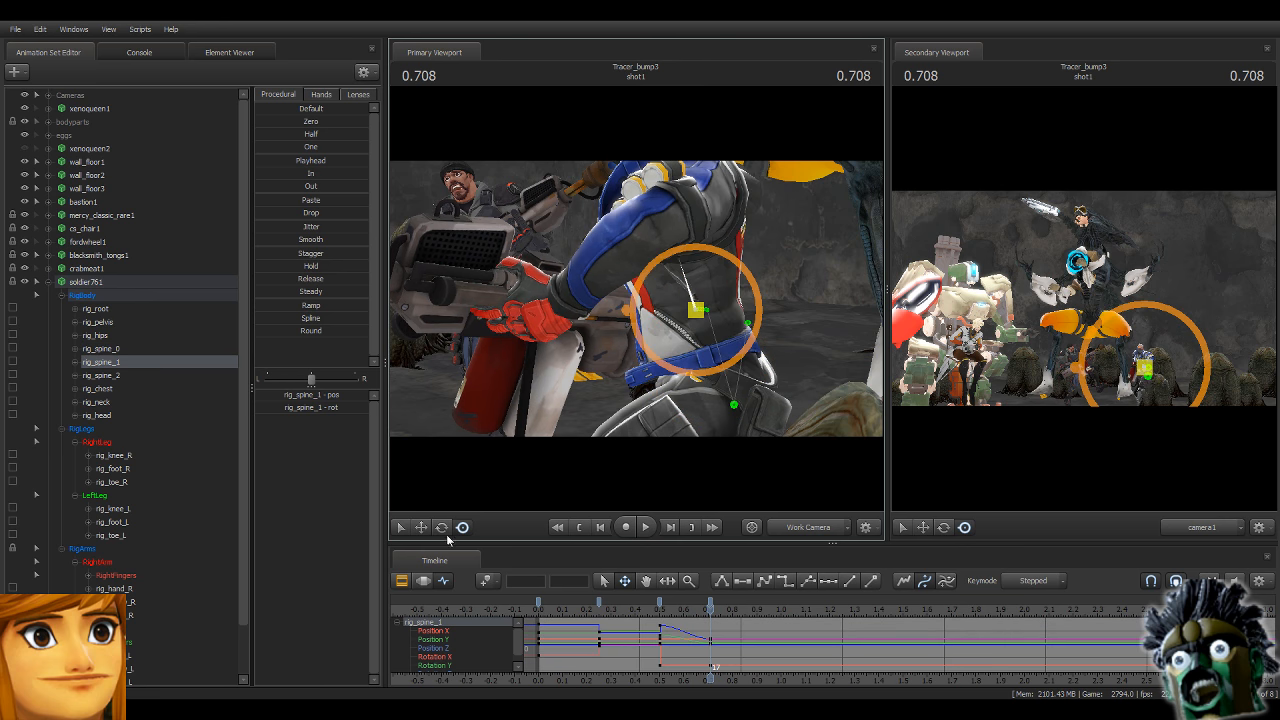
click(442, 529)
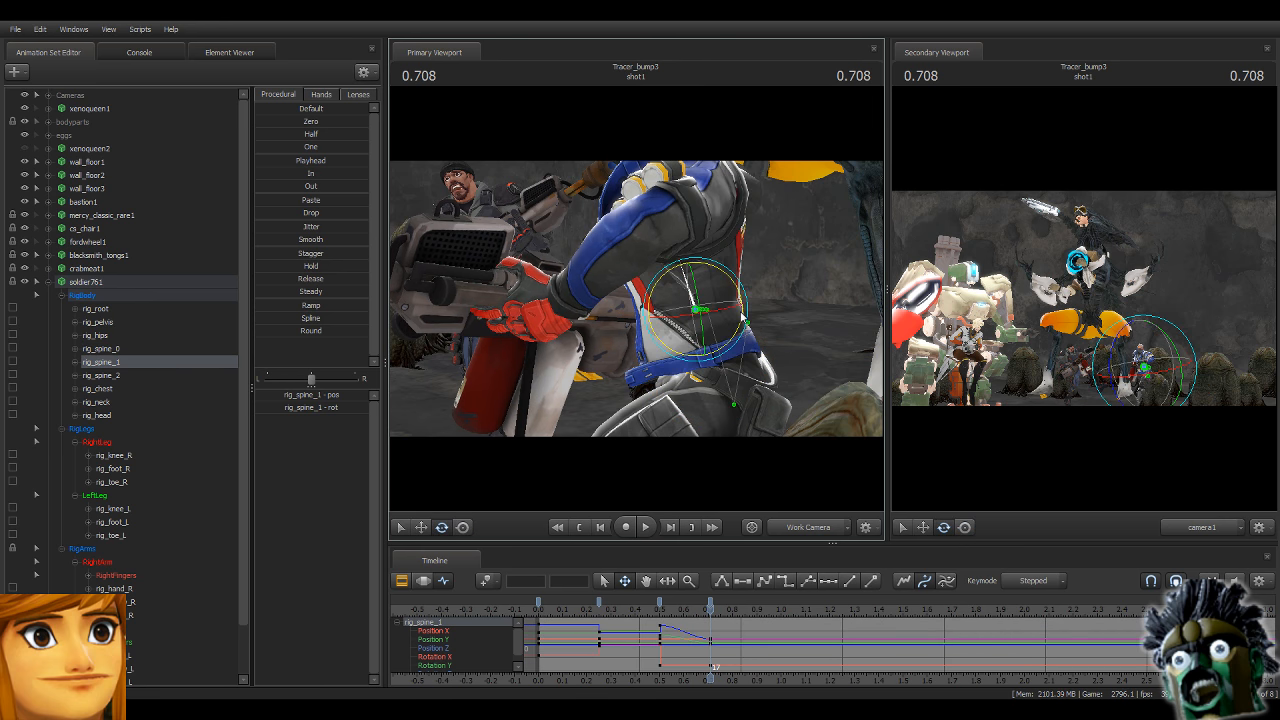
drag(705, 330, 720, 342)
drag(678, 292, 685, 289)
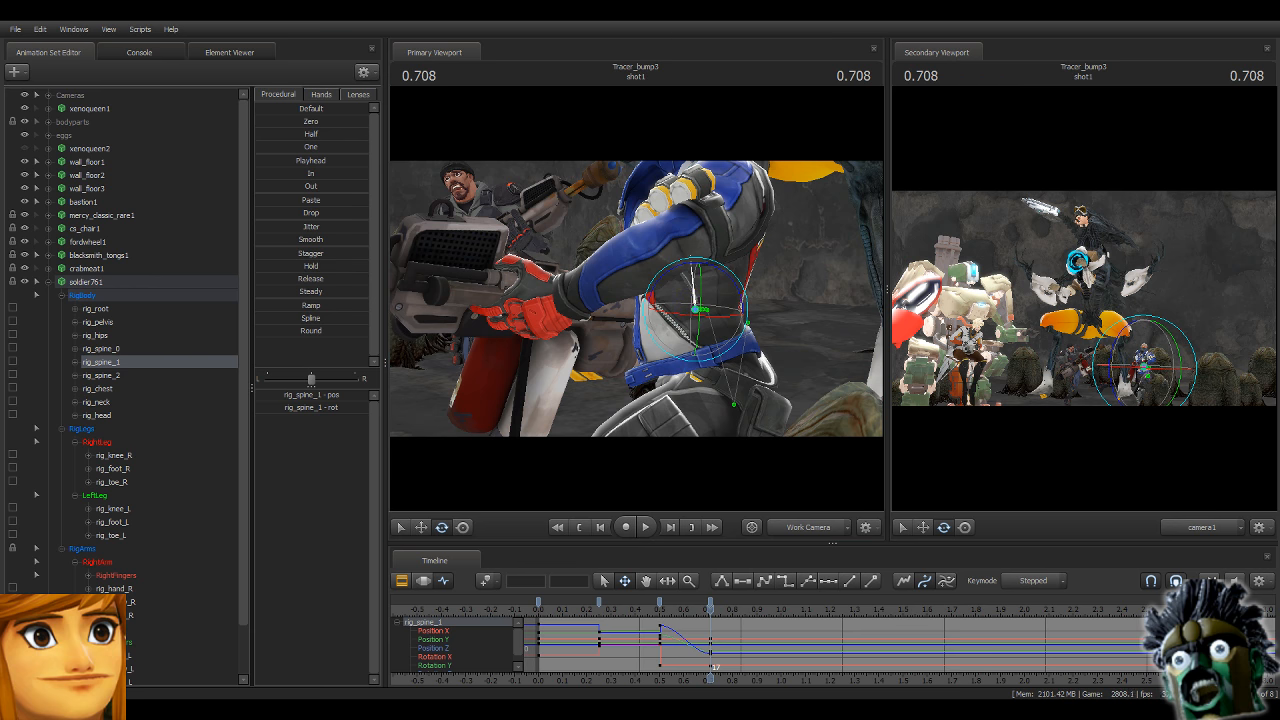
Turn and tilt soldier761's rig_neck at 0.708 to re-aim the head.
drag(832, 340, 756, 304)
key(s)
key(ctrl)
ctrl+click(738, 317)
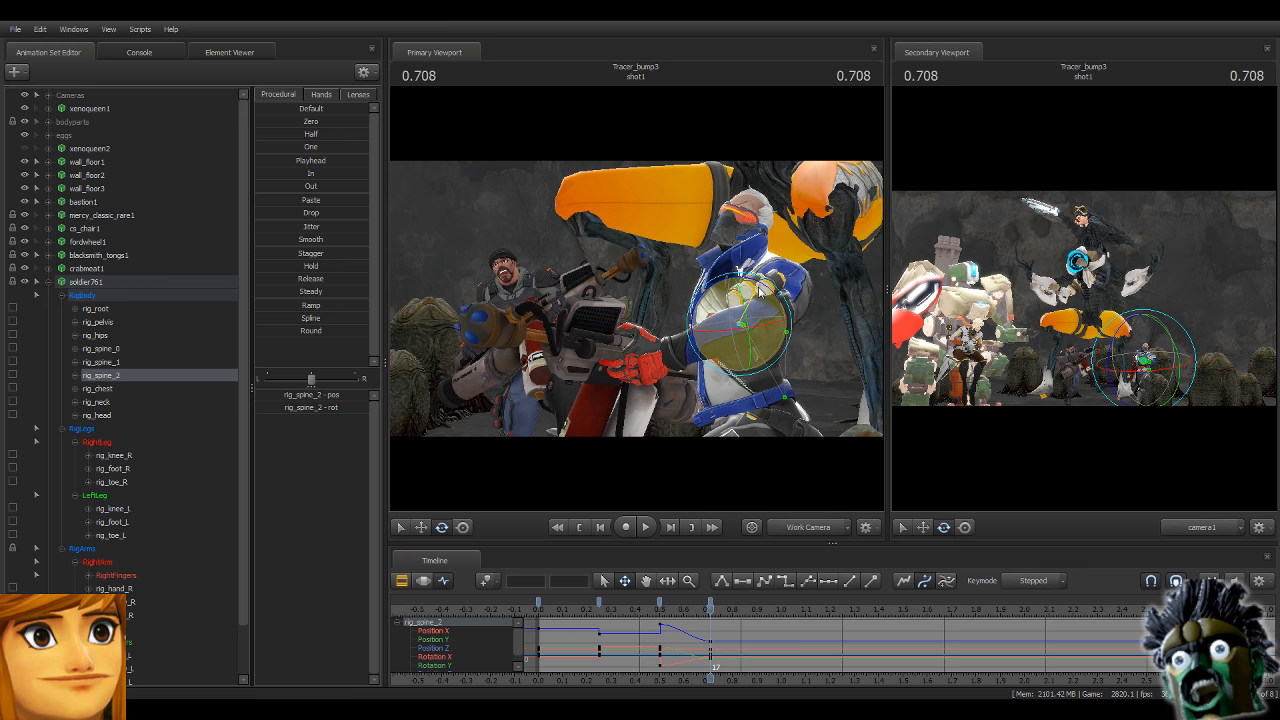
click(746, 262)
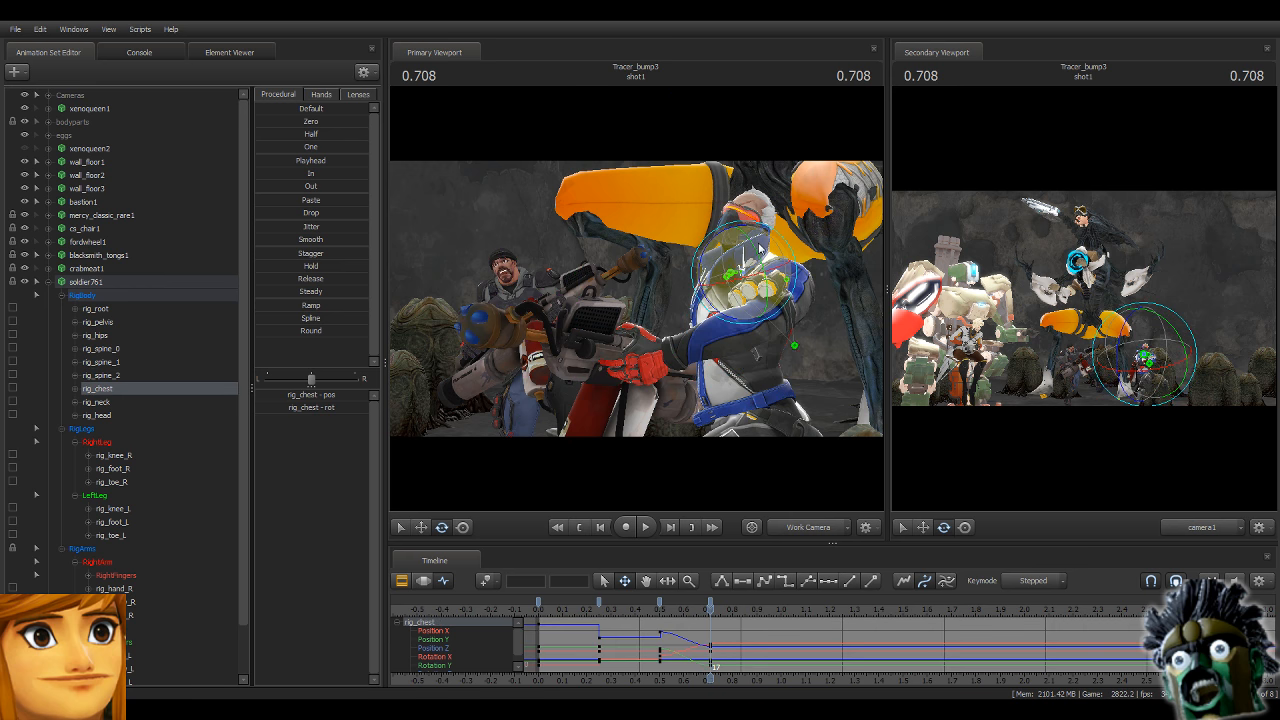
click(748, 240)
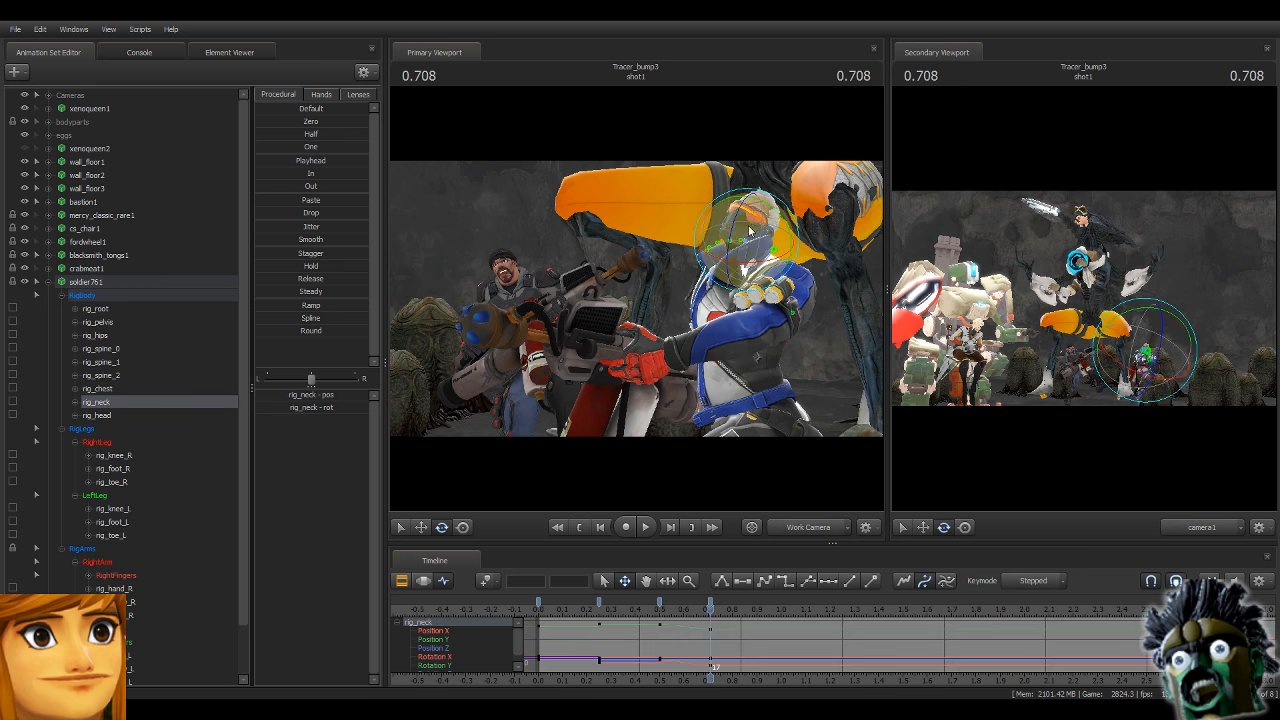
drag(748, 228, 785, 343)
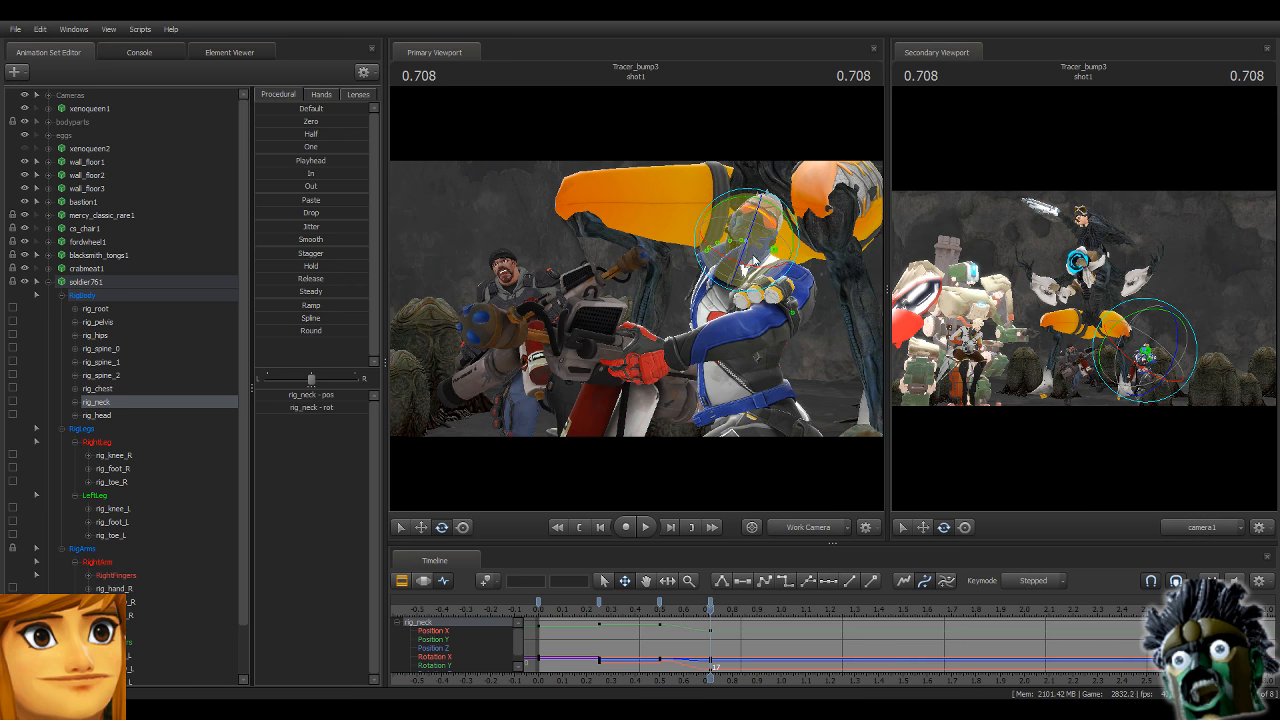
drag(719, 248, 724, 256)
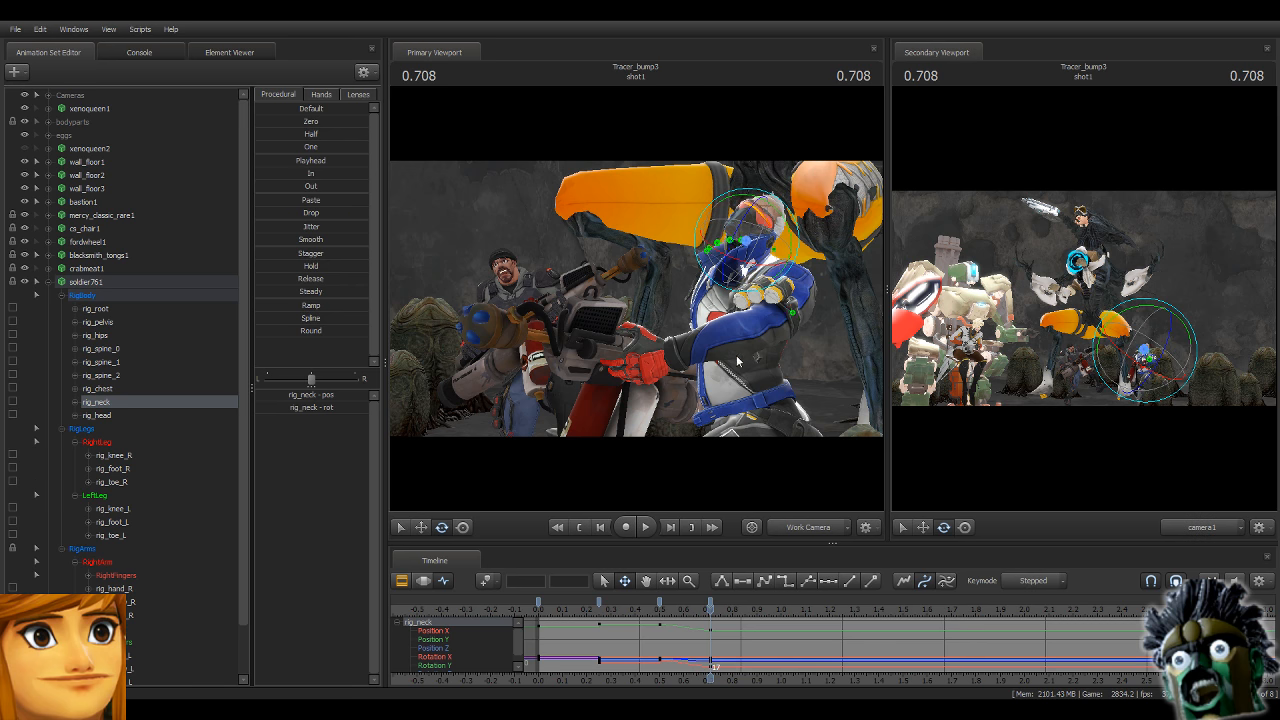
Move soldier761's rig_hand_R lower and outward with the flamethrower at 0.708, and adjust rig_collar_L.
alt+drag(739, 354, 750, 338)
mouse_move(749, 252)
alt+mouse_down()
mouse_move(760, 252)
mouse_move(740, 258)
alt+mouse_up()
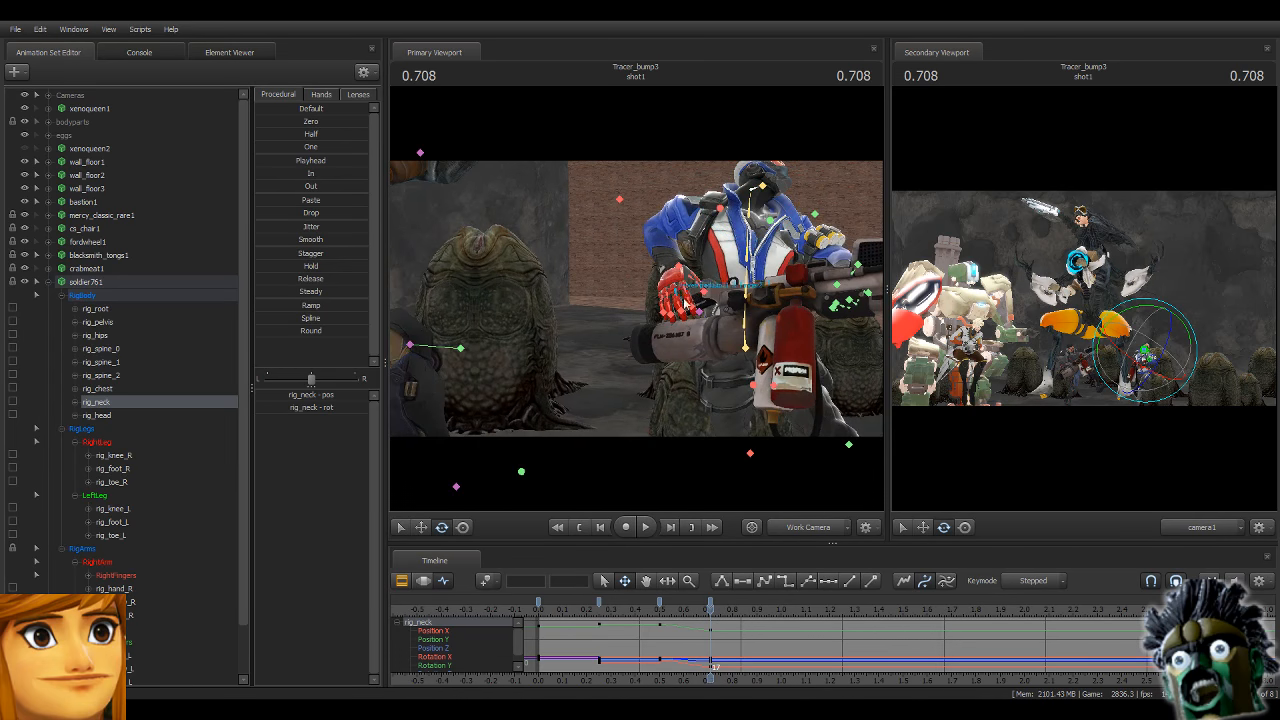
click(684, 270)
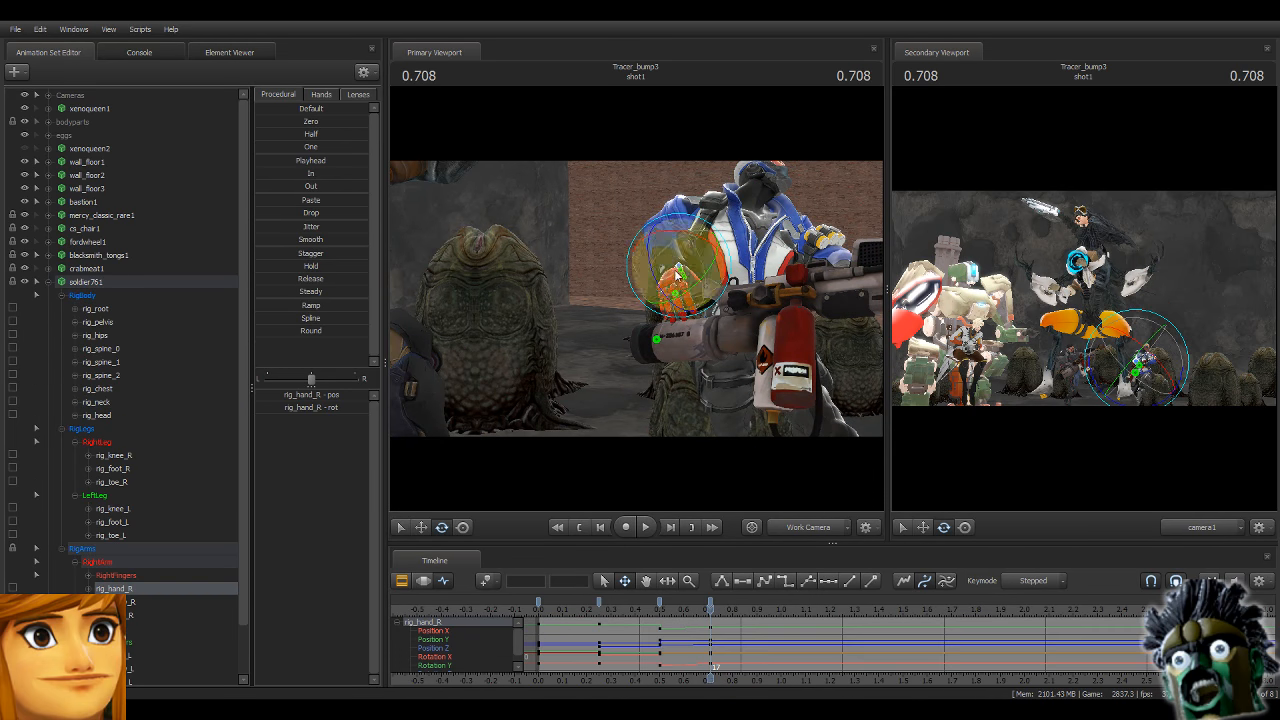
click(463, 527)
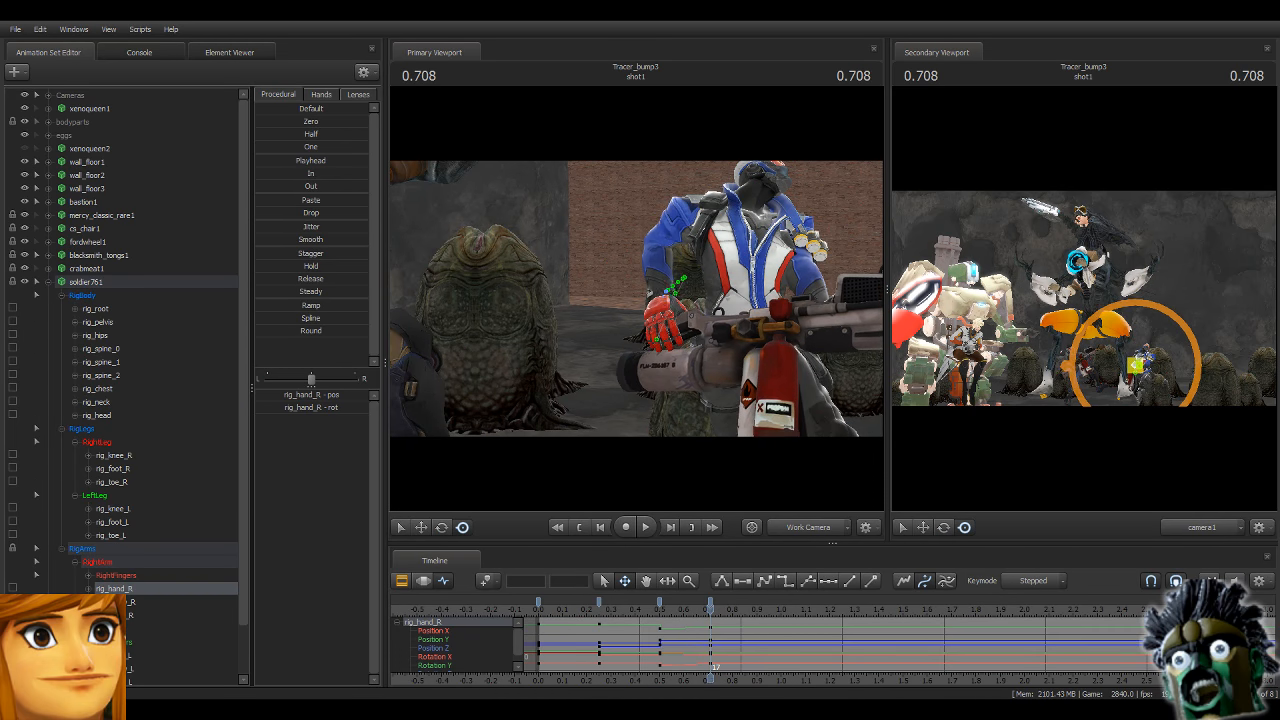
click(740, 218)
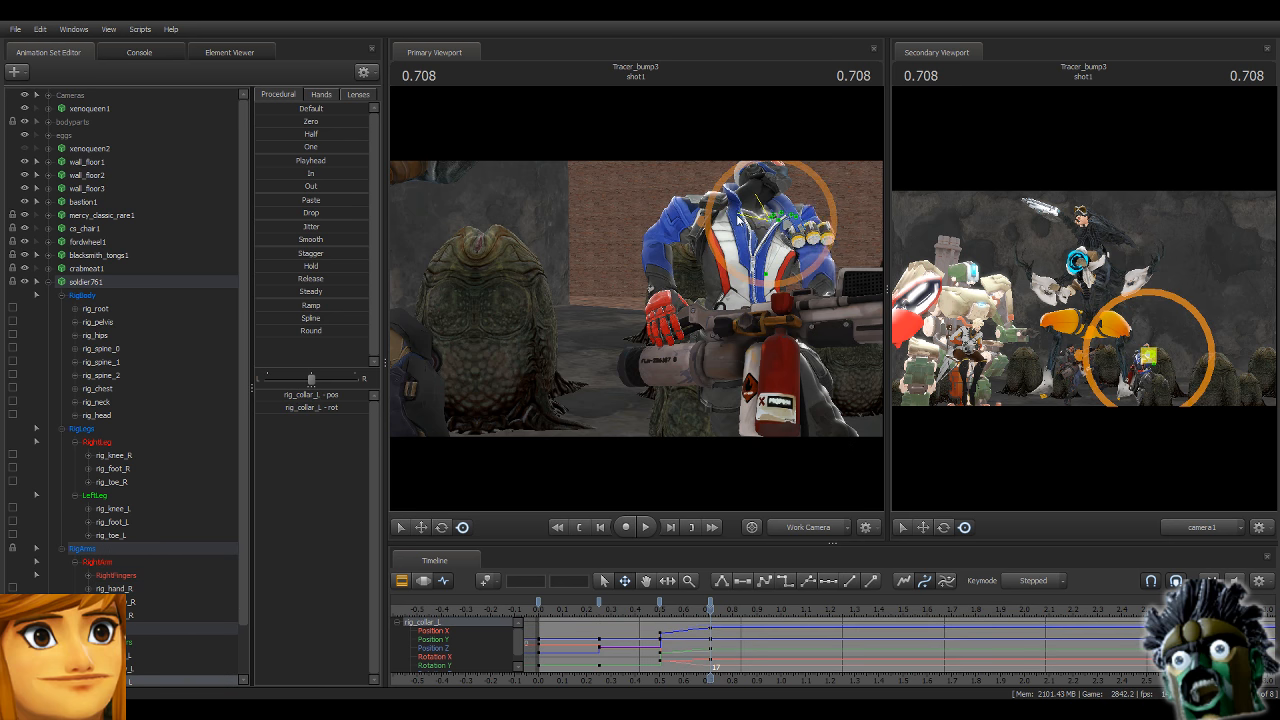
drag(739, 219, 417, 313)
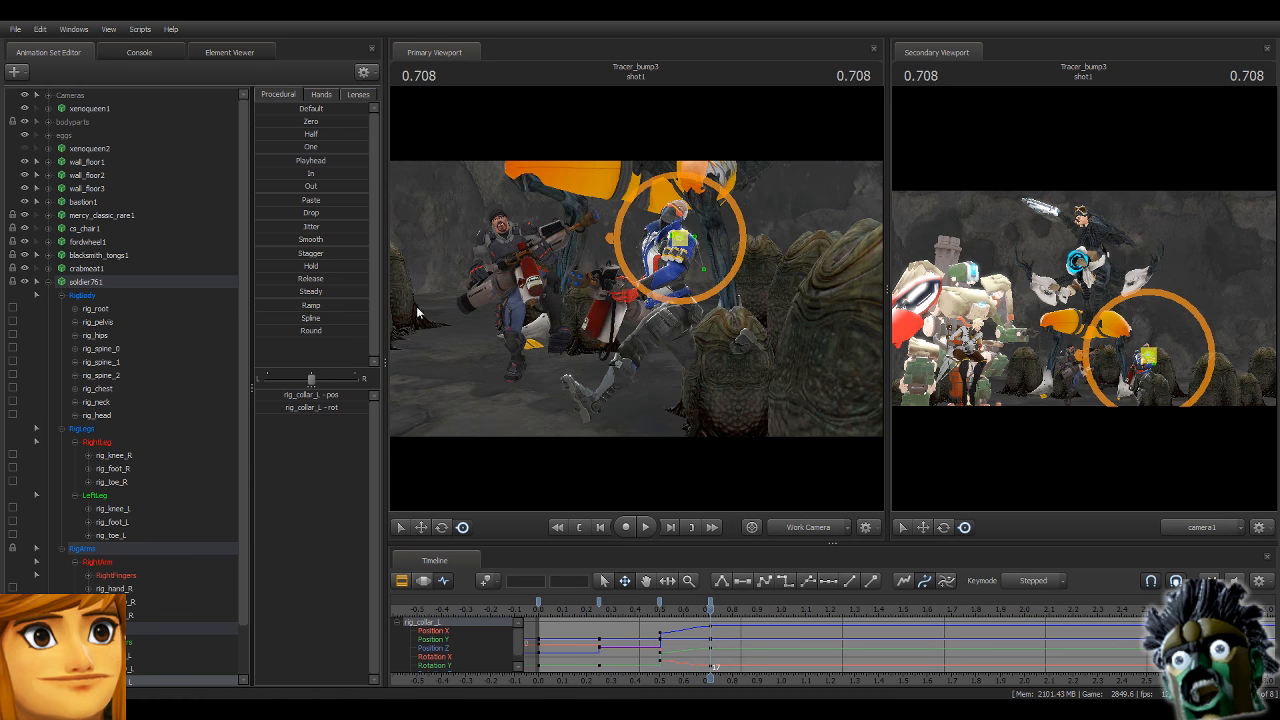
Raise soldier761's rig_pelvis and rig_hand_R together slightly at 0.708.
click(170, 281)
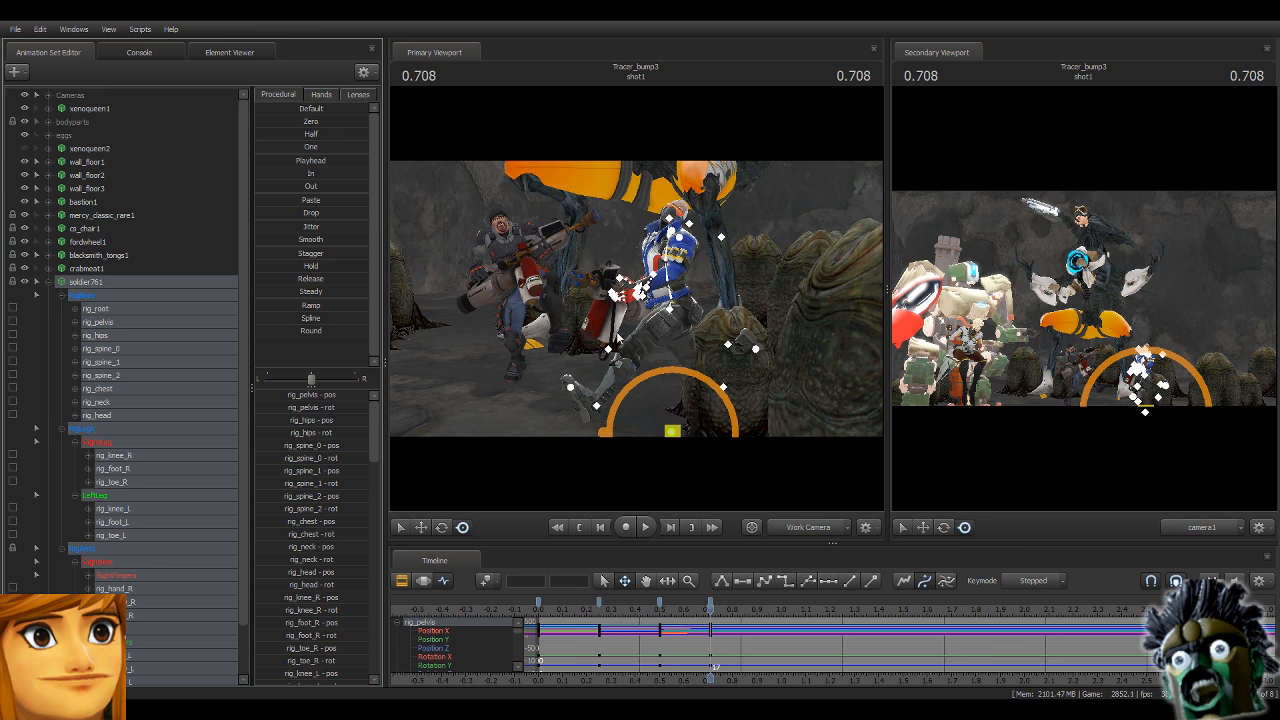
key(ctrl)
ctrl+click(668, 308)
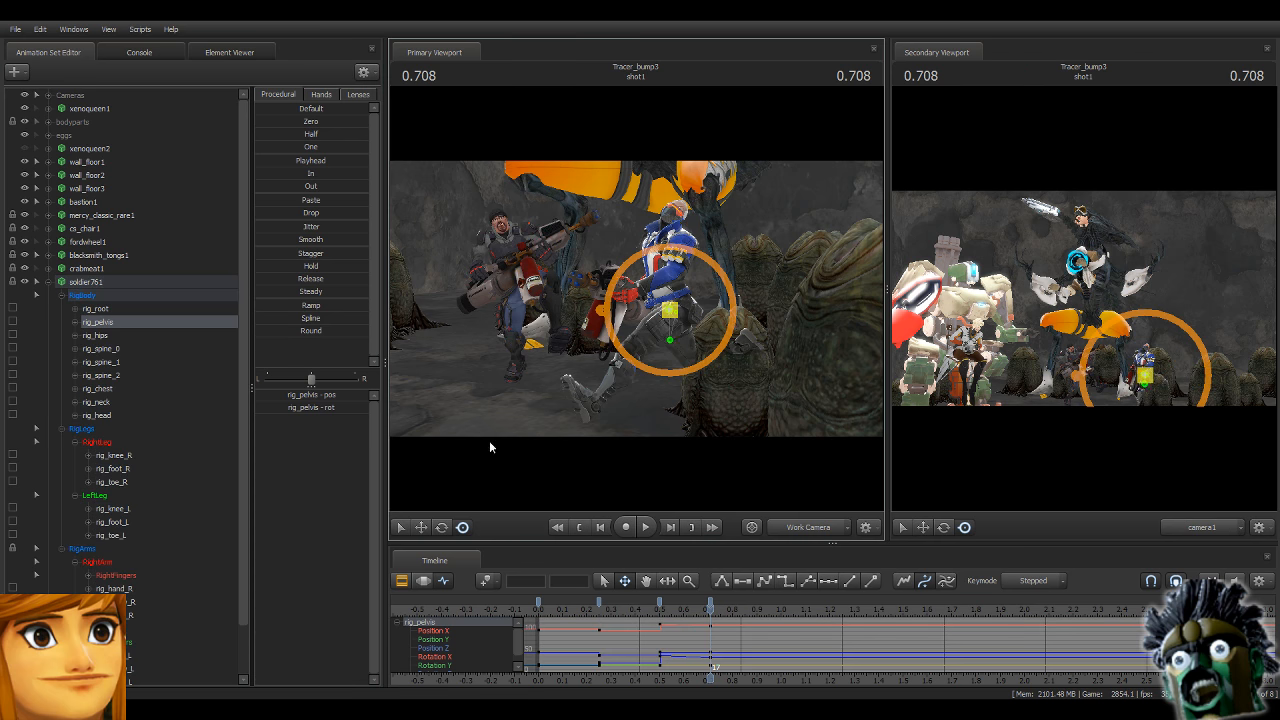
click(421, 528)
ctrl+click(113, 588)
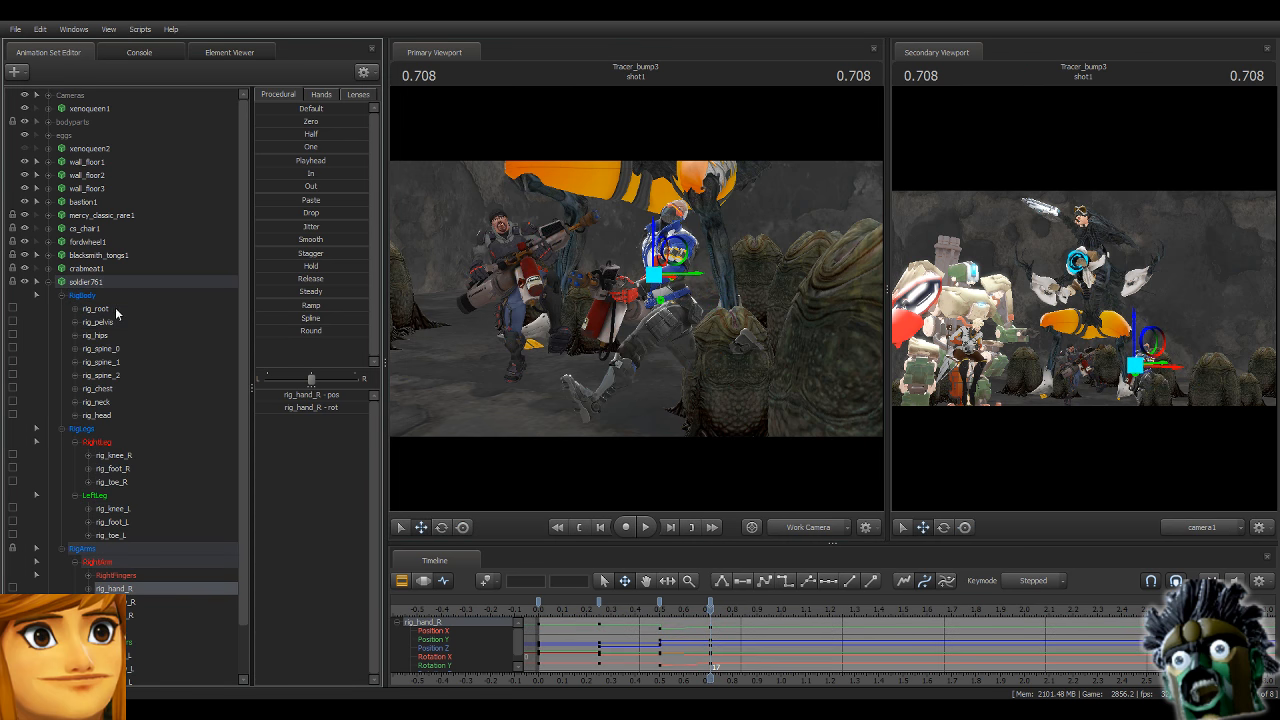
drag(672, 257, 670, 248)
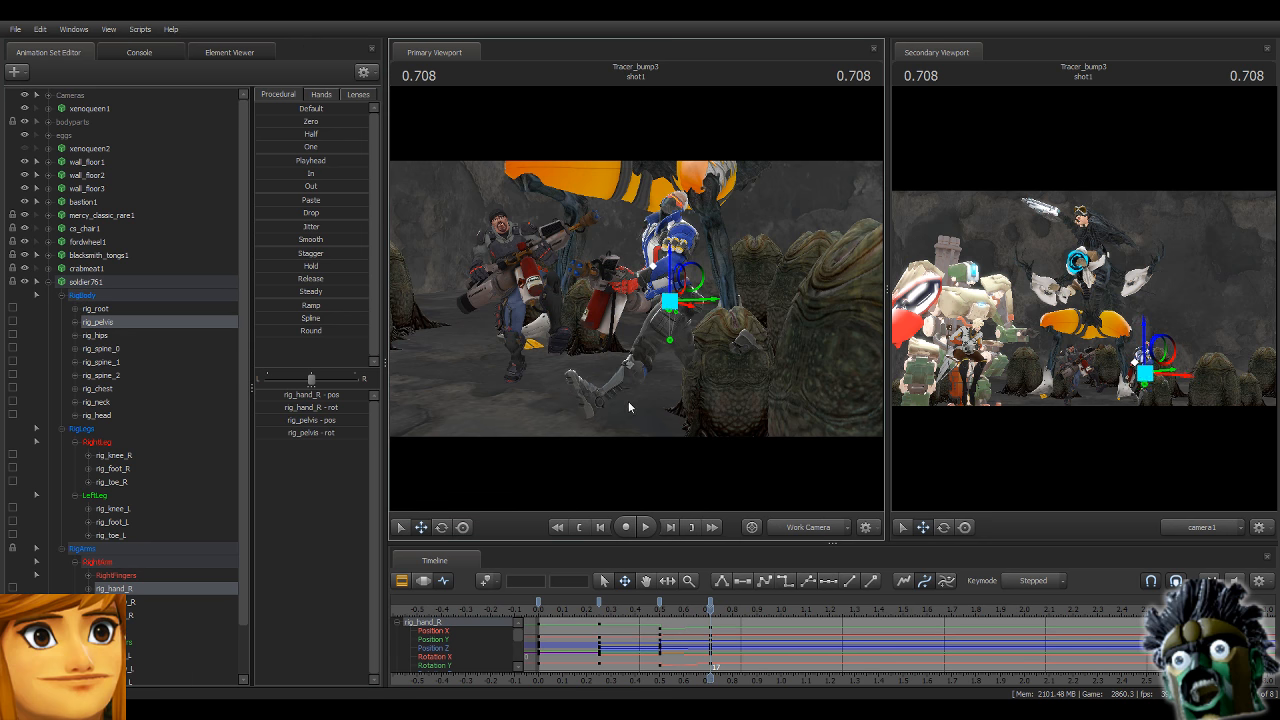
Show all of soldier761's controls in the Graph Editor and advance the playhead to 0.958.
click(158, 284)
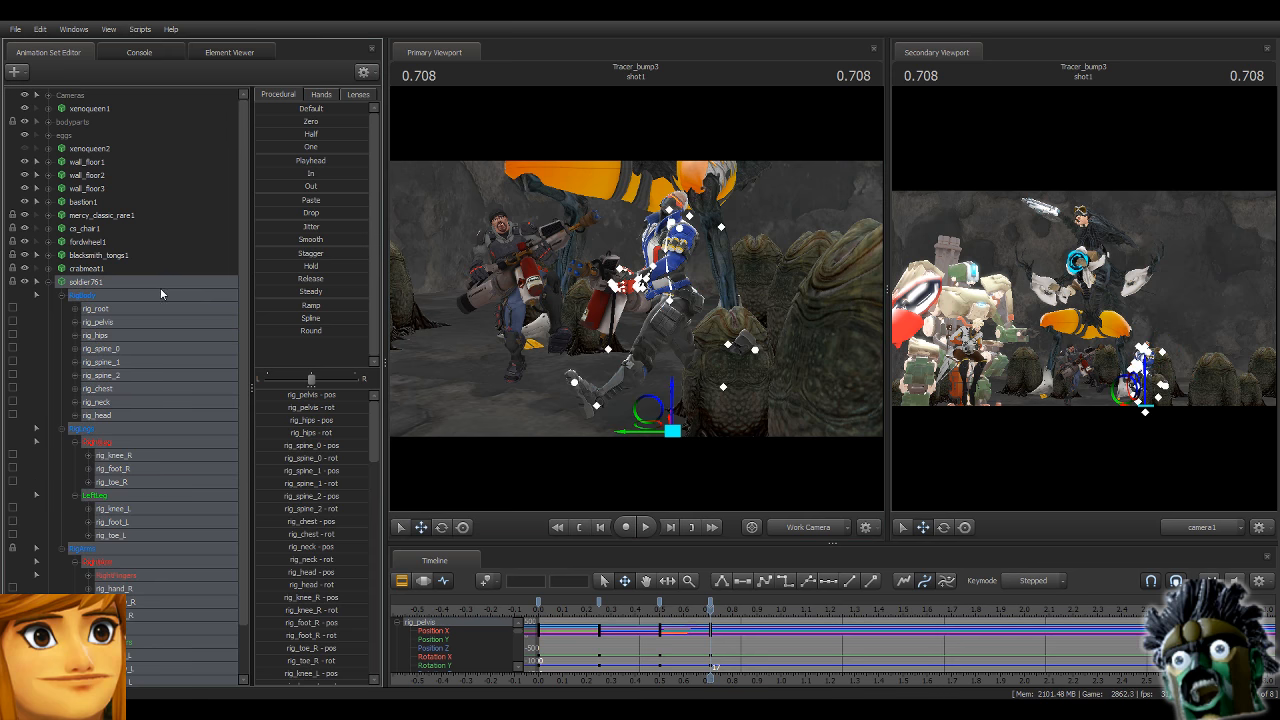
key(Right)
key(Right)
key(Right)
key(Right)
key(Right)
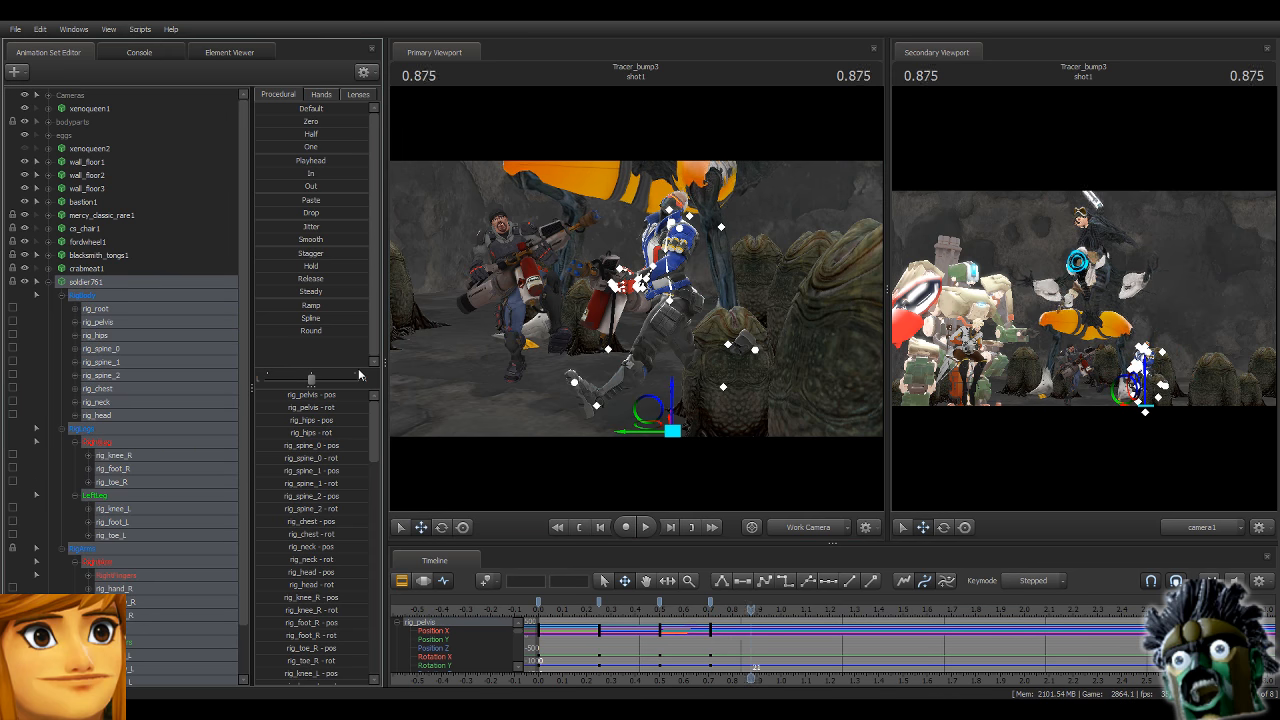
key(Right)
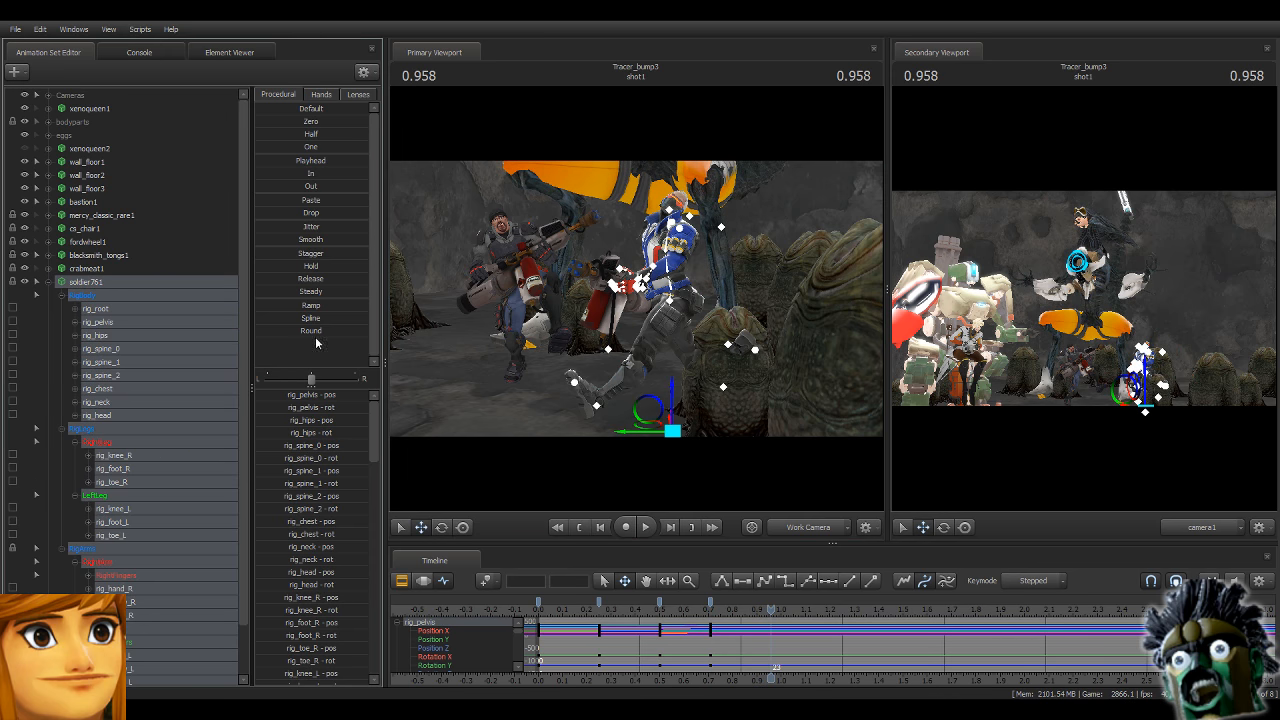
Lower soldier761's rig_pelvis and shift it forward at 0.958.
drag(823, 278, 860, 300)
mouse_move(636, 298)
mouse_down()
mouse_move(690, 340)
mouse_move(632, 289)
mouse_up()
ctrl+click(652, 235)
drag(652, 236, 624, 295)
Rotate soldier761's rig_spine_1 and rig_spine_2 to turn the torso at 0.958.
click(444, 529)
ctrl+click(618, 262)
ctrl+click(622, 243)
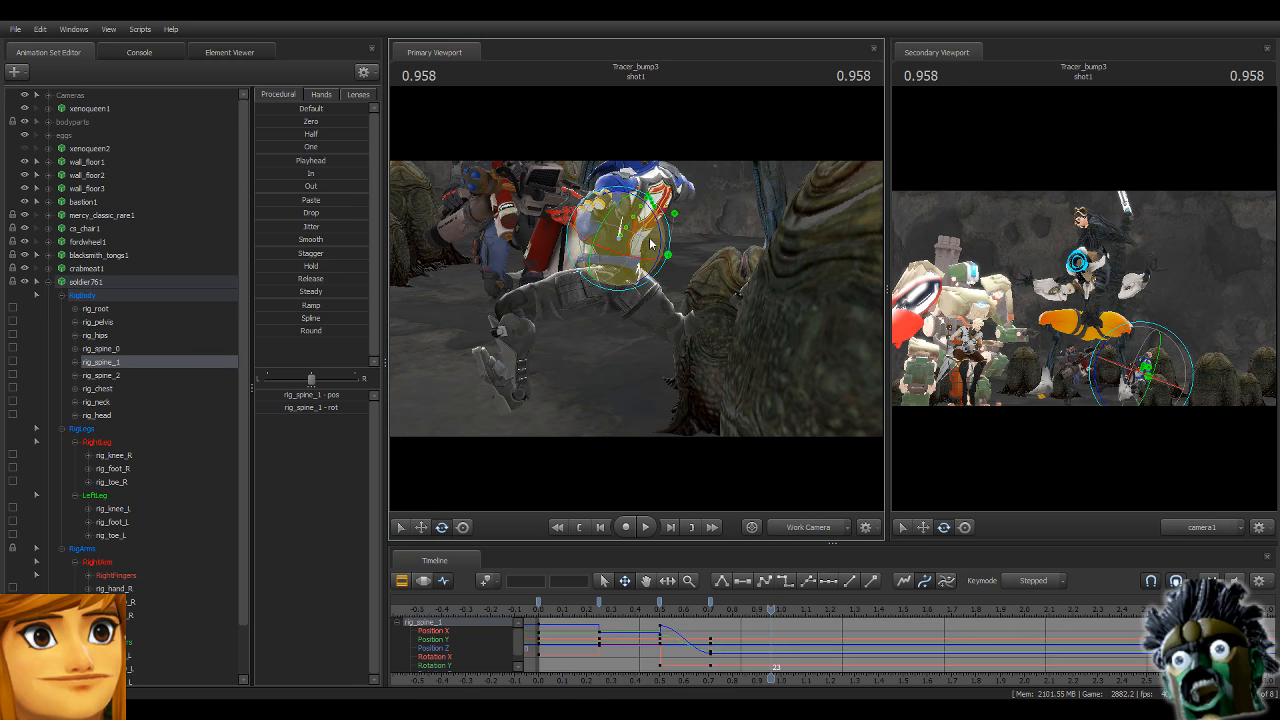
alt+drag(747, 313, 645, 270)
click(620, 283)
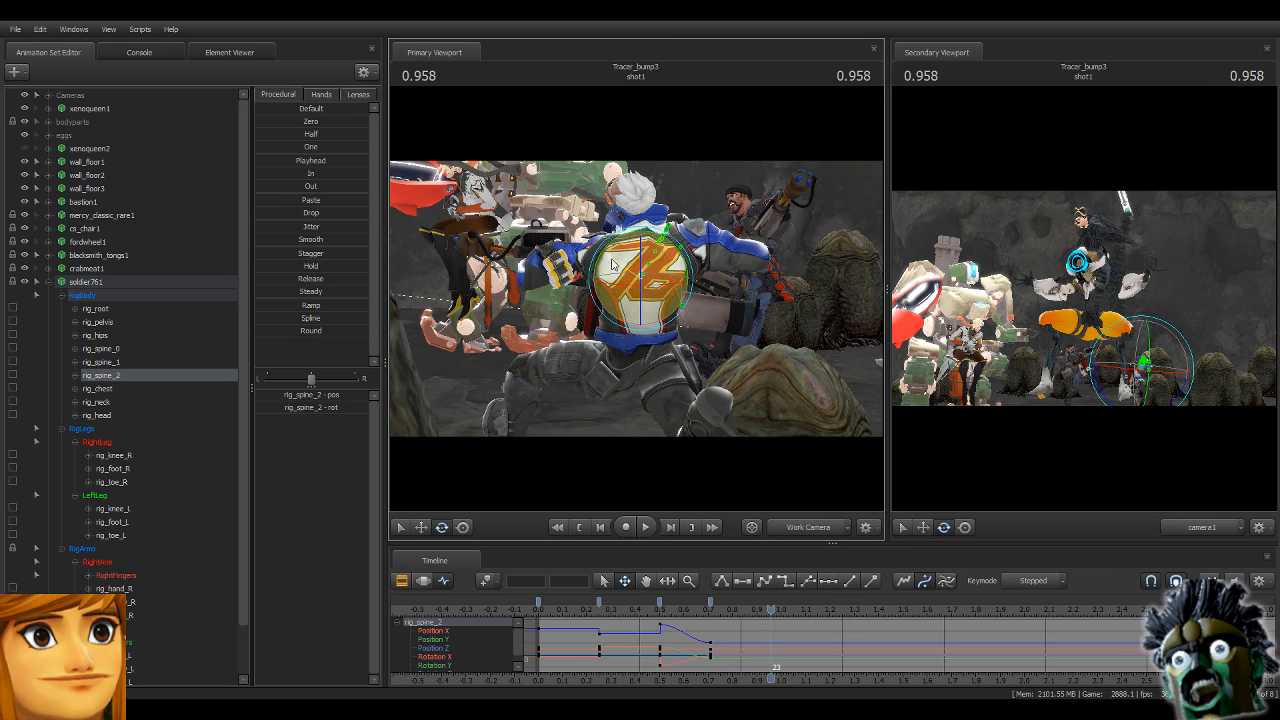
Rotate soldier761's rig_chest and rig_head to follow the torso at 0.958.
click(645, 236)
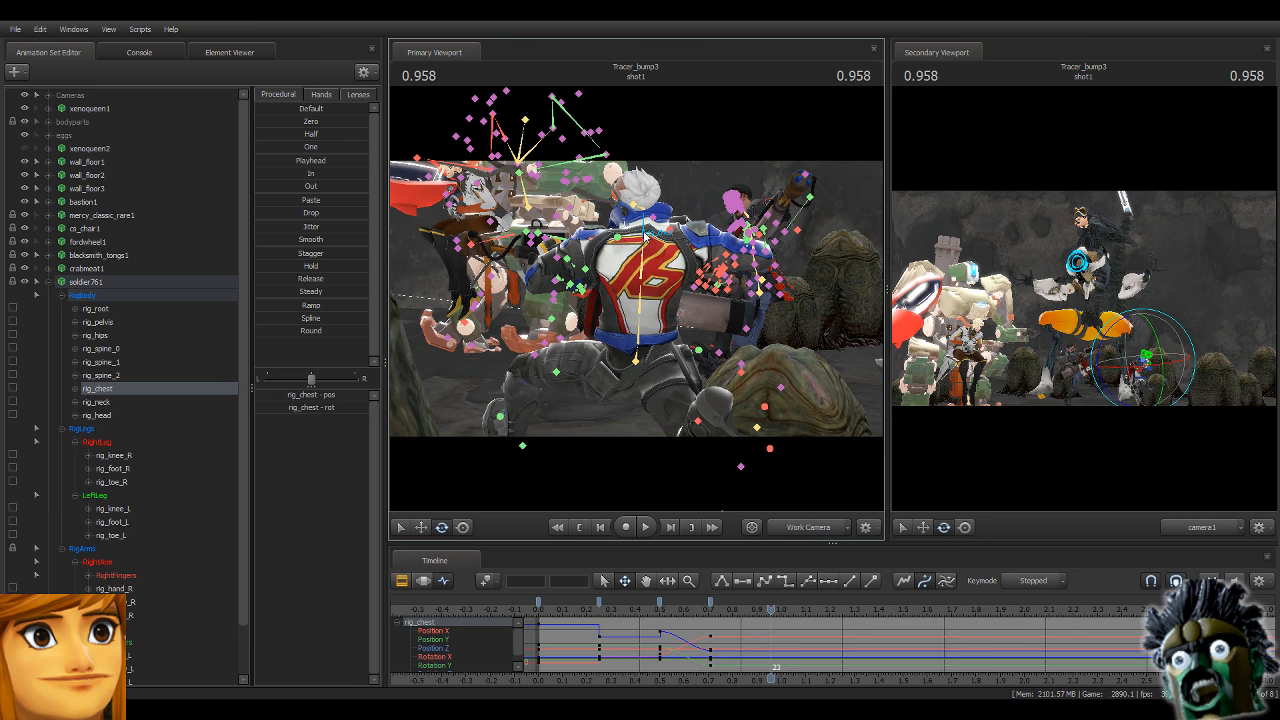
drag(638, 247, 615, 215)
click(635, 235)
ctrl+click(641, 207)
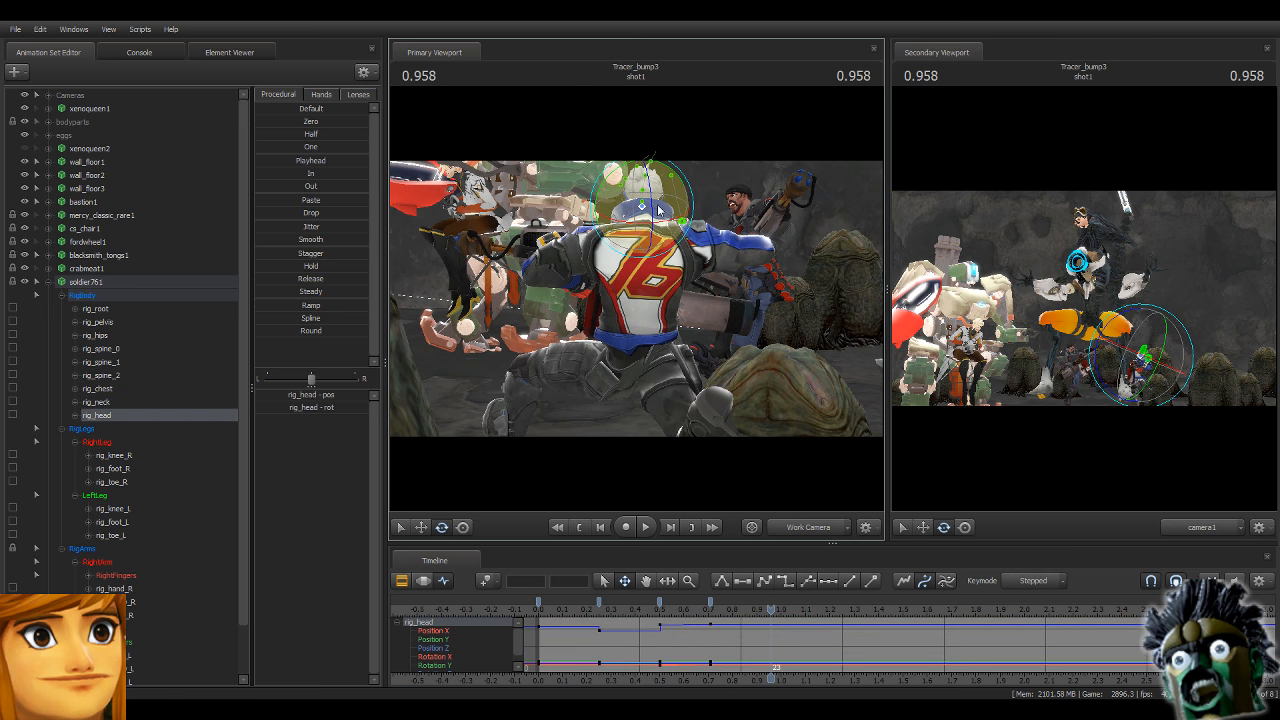
drag(641, 207, 635, 318)
Reposition and angle soldier761's rig_foot_L for the walking step at 0.958.
ctrl+click(617, 309)
key(r)
mouse_move(624, 311)
mouse_down()
mouse_move(606, 345)
mouse_move(630, 372)
mouse_move(639, 294)
mouse_up()
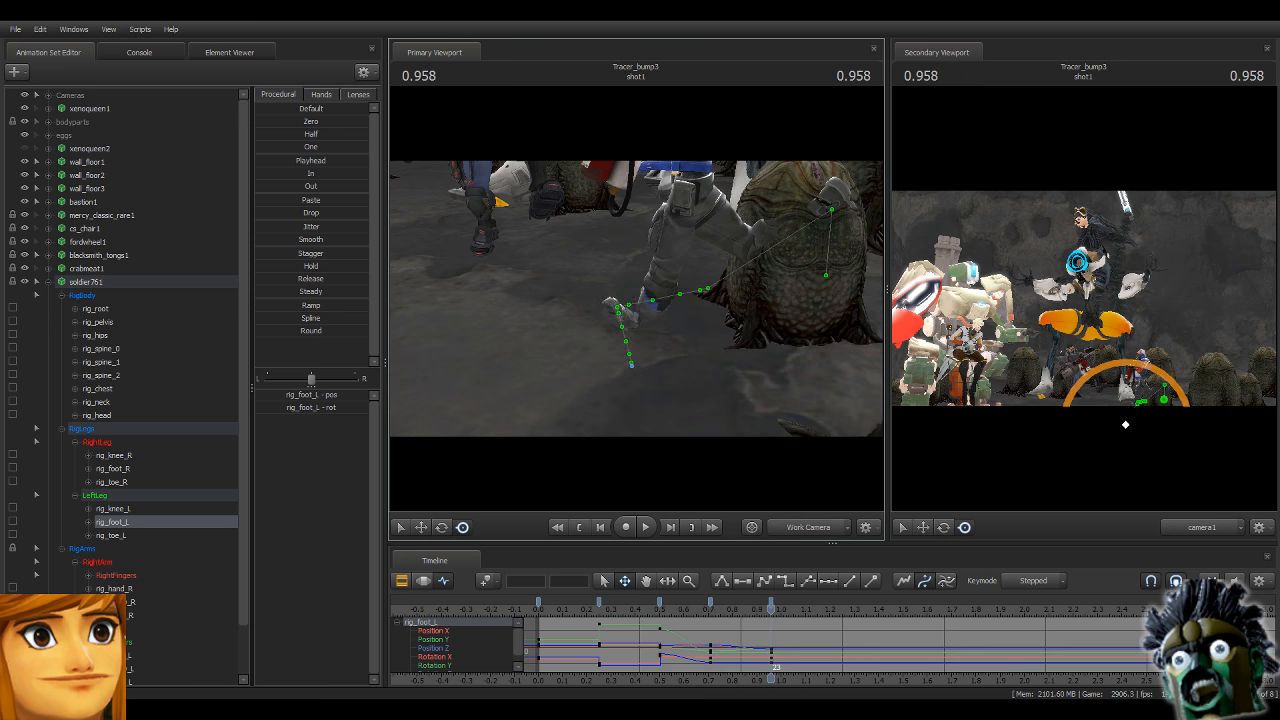
drag(715, 339, 700, 385)
key(w)
key(s)
drag(529, 346, 600, 300)
alt+drag(600, 300, 431, 413)
Reposition soldier761's right leg at 0.958 using rig_knee_R and rig_foot_R.
click(120, 468)
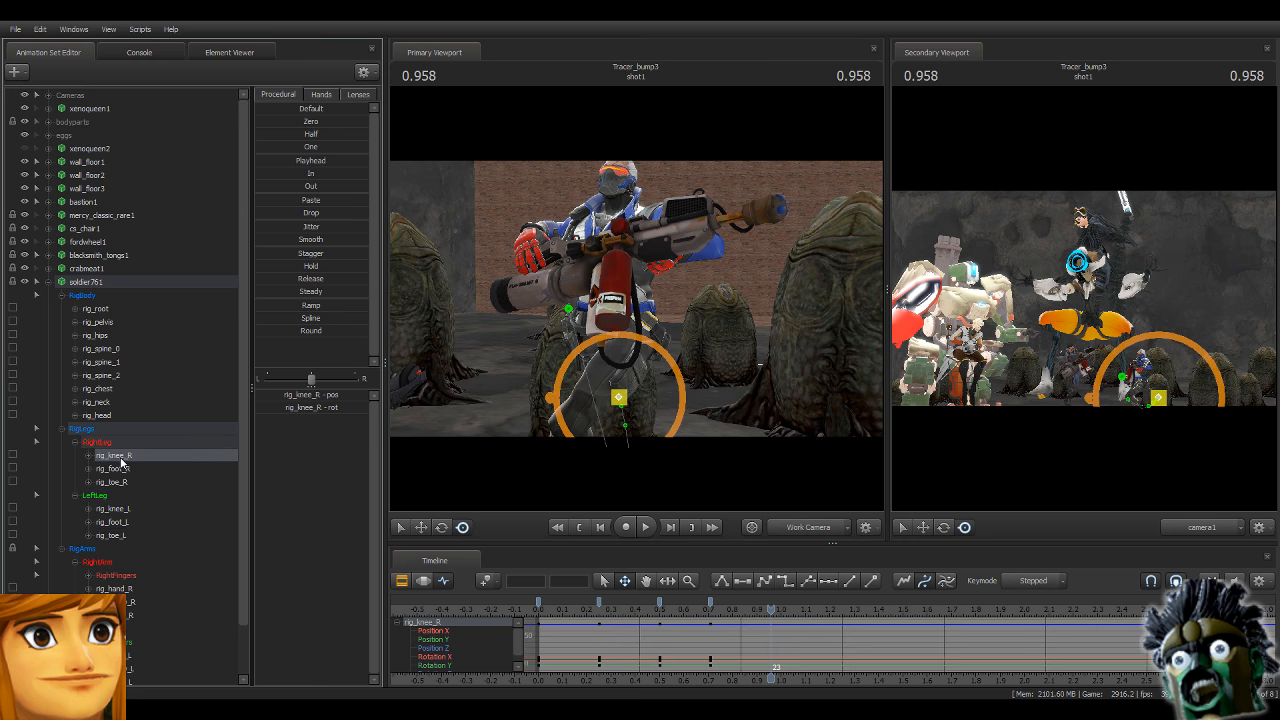
drag(643, 342, 630, 470)
drag(632, 291, 590, 282)
drag(608, 194, 590, 100)
drag(636, 298, 800, 276)
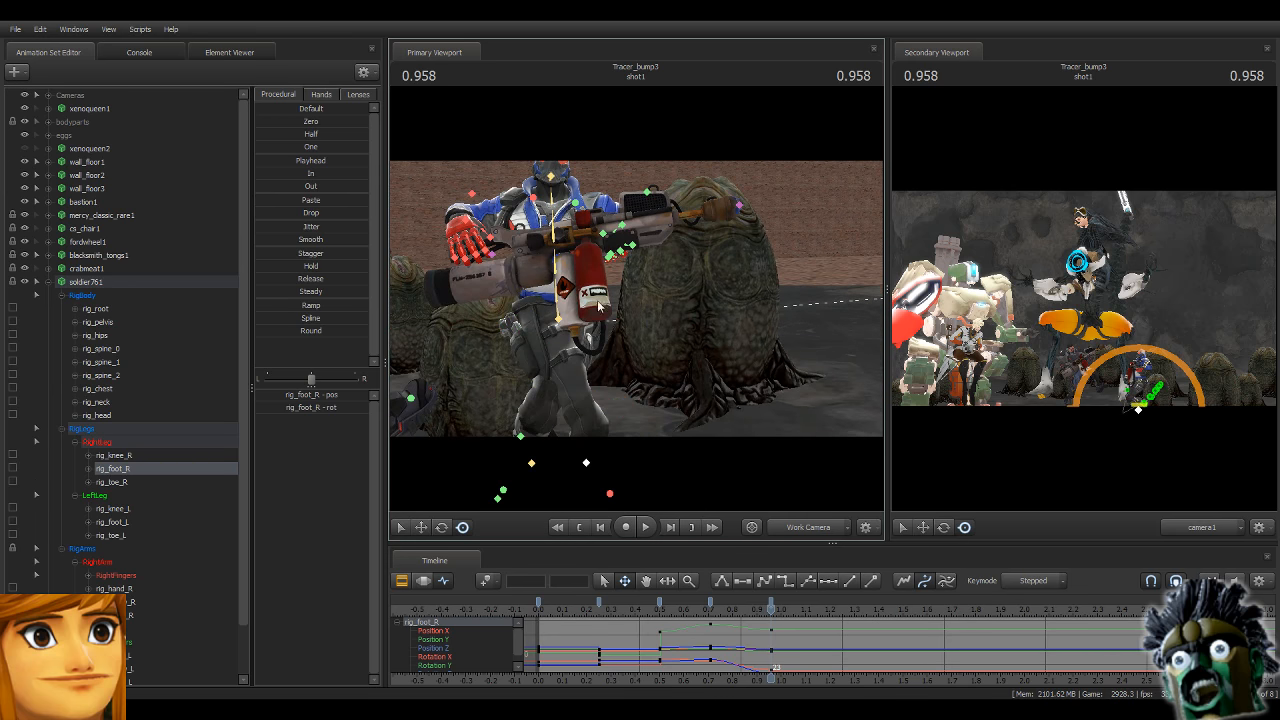
Adjust soldier761's lower torso with rig_spine_0 at 0.958.
ctrl+click(559, 318)
drag(559, 318, 585, 340)
ctrl+click(554, 328)
mouse_move(636, 298)
mouse_down()
mouse_move(570, 290)
mouse_move(720, 298)
mouse_move(706, 294)
mouse_move(677, 324)
mouse_move(685, 331)
mouse_move(637, 298)
mouse_up()
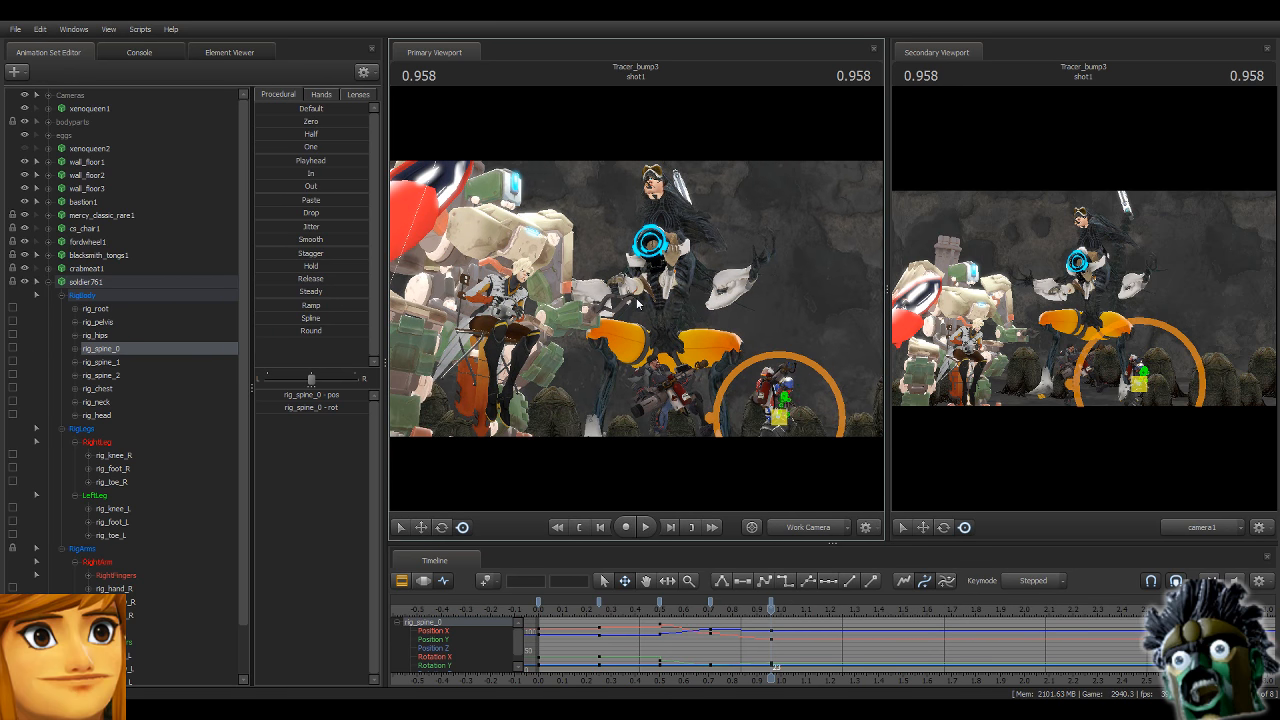
Show shot1 in the Clip Editor and enlarge the Primary Viewport by shrinking the surrounding panels.
key(F2)
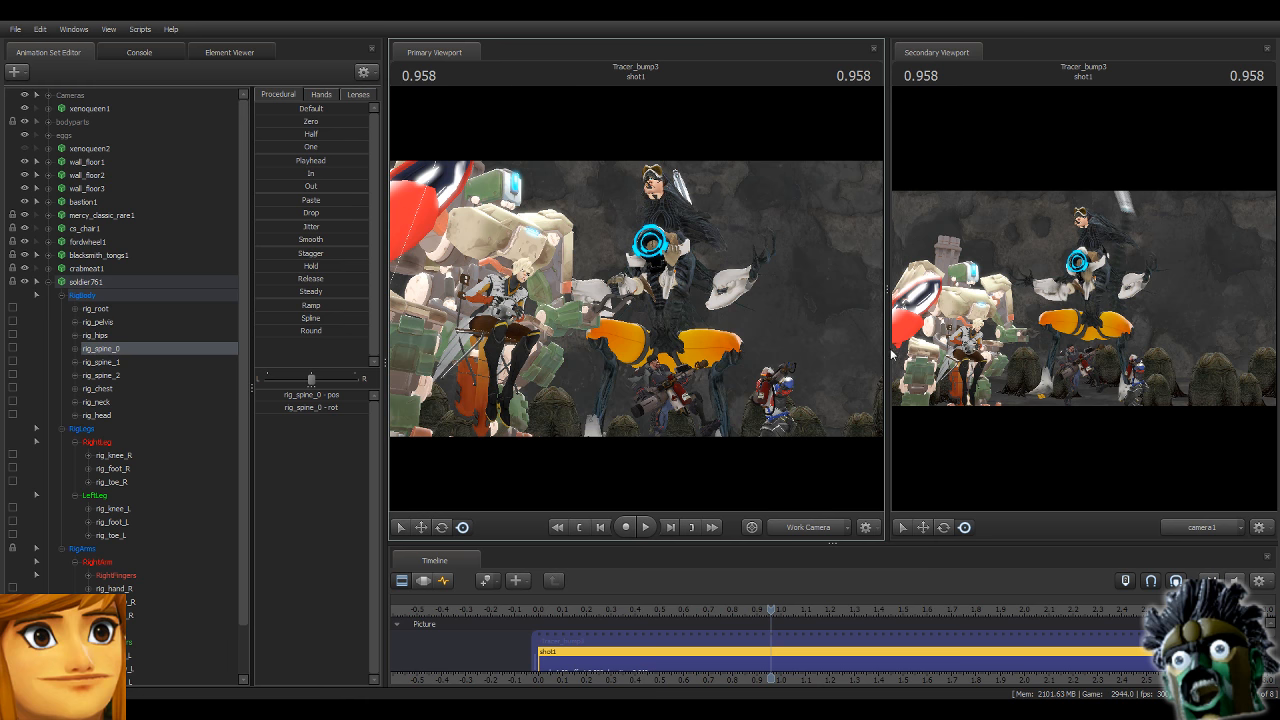
drag(888, 355, 1208, 355)
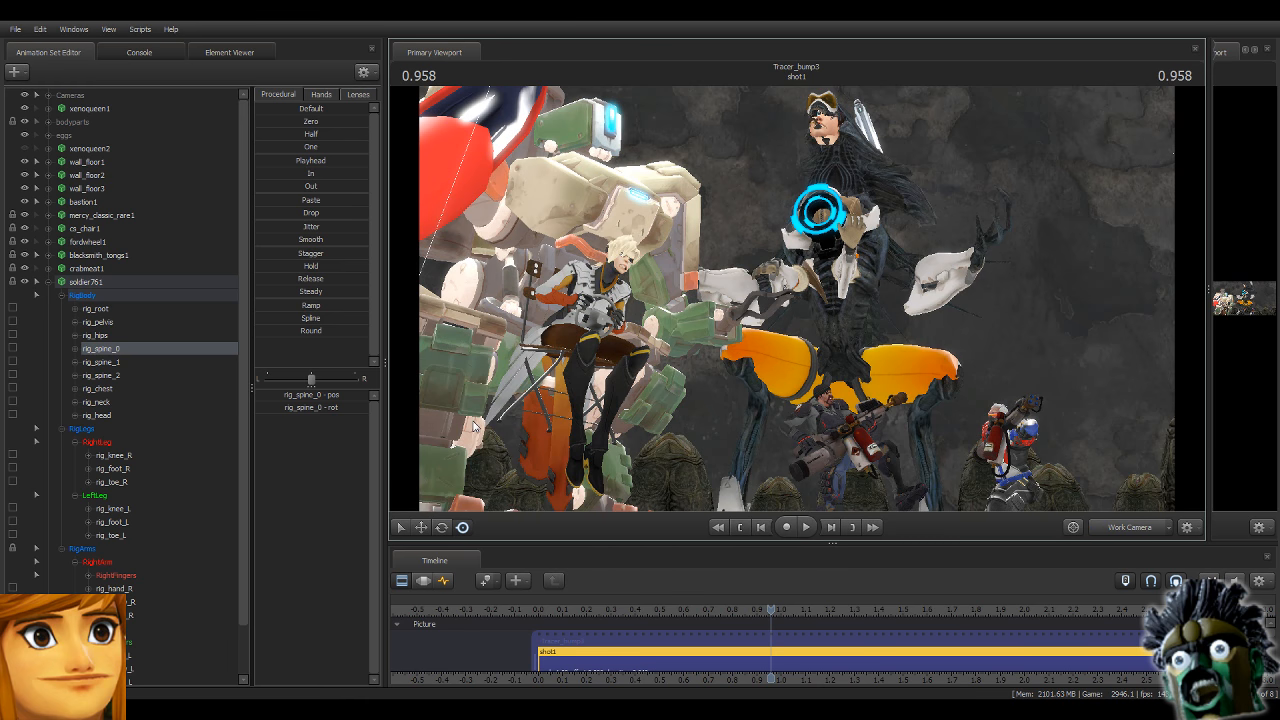
drag(387, 444, 74, 418)
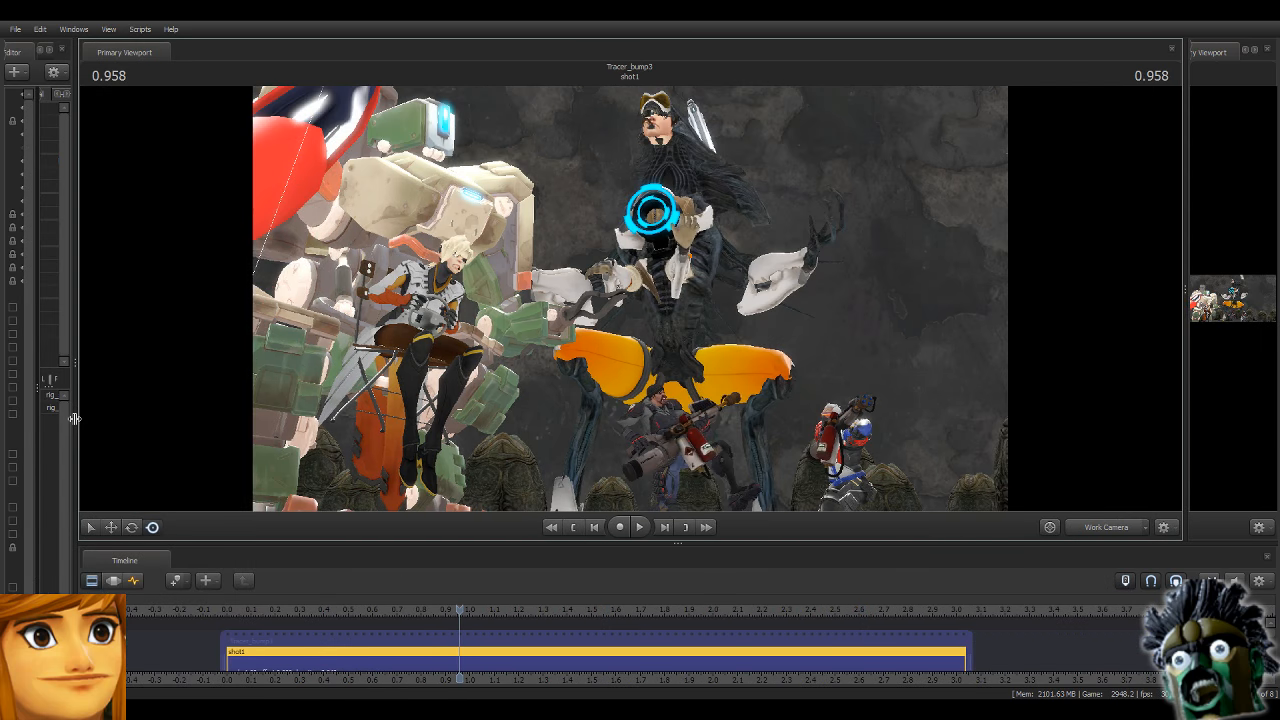
drag(475, 543, 530, 618)
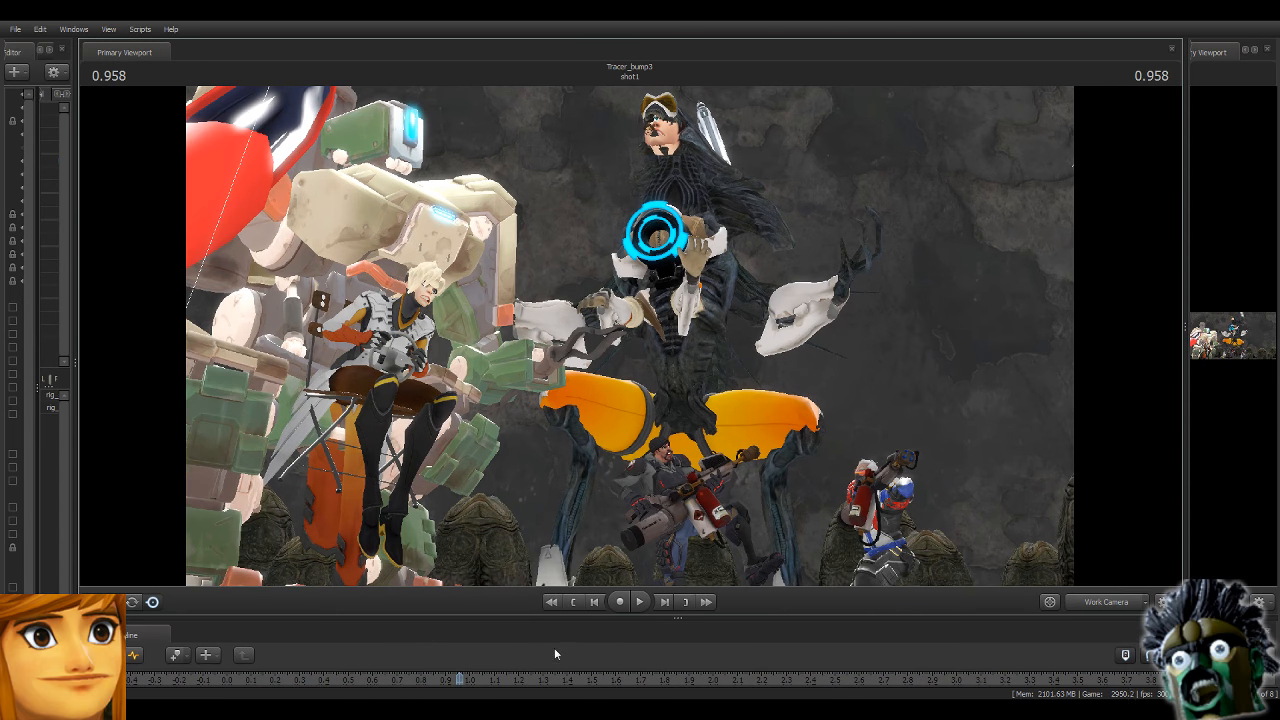
drag(757, 615, 779, 486)
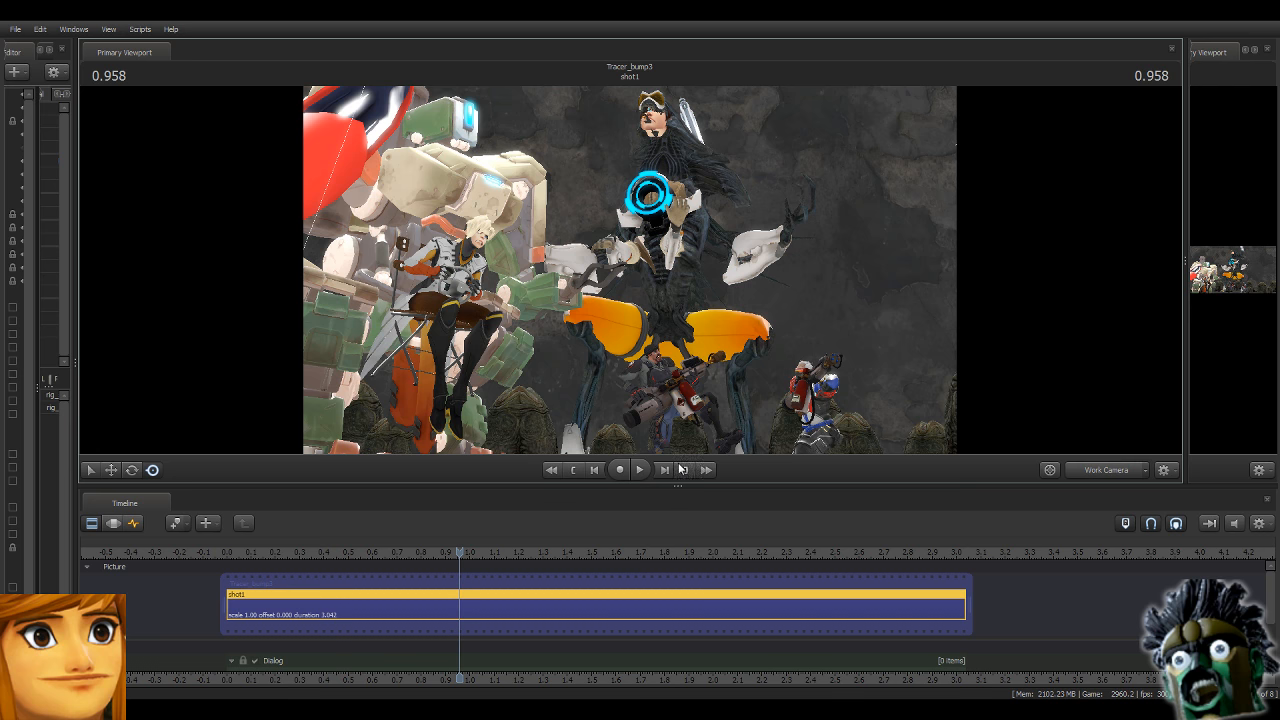
Play shot1 from the start twice to check soldier761's movement.
key(Home)
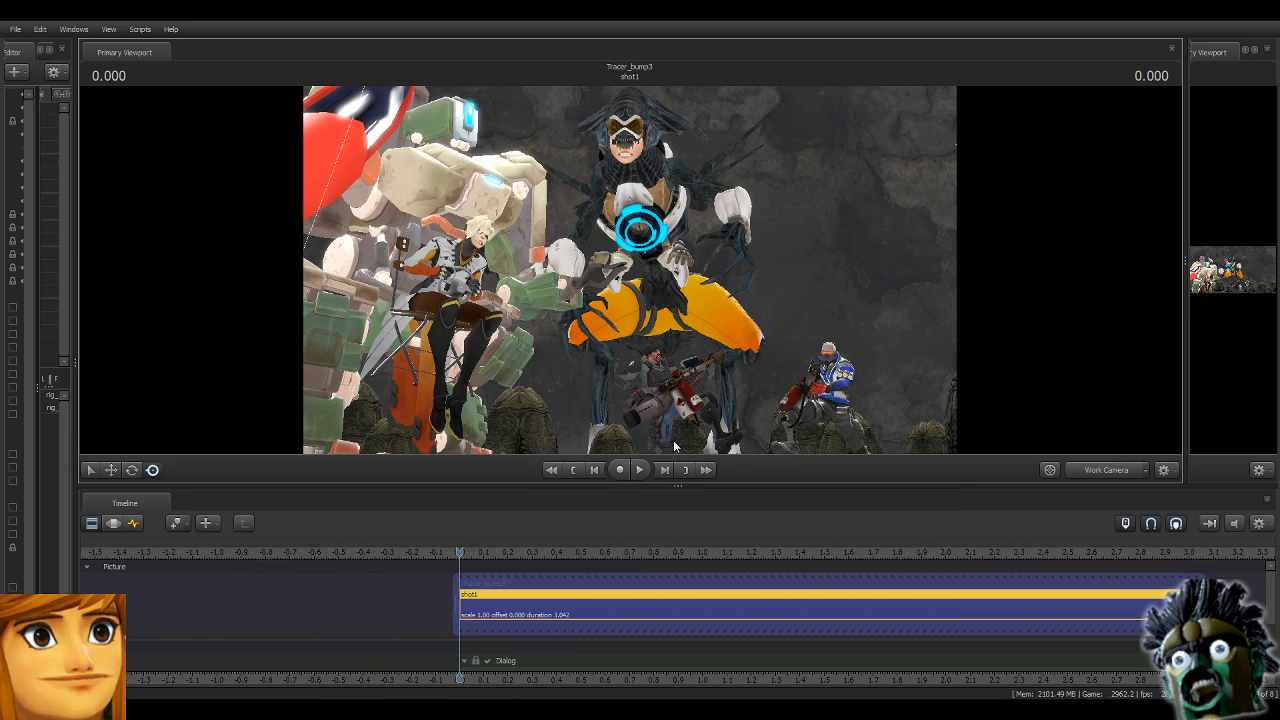
key(space)
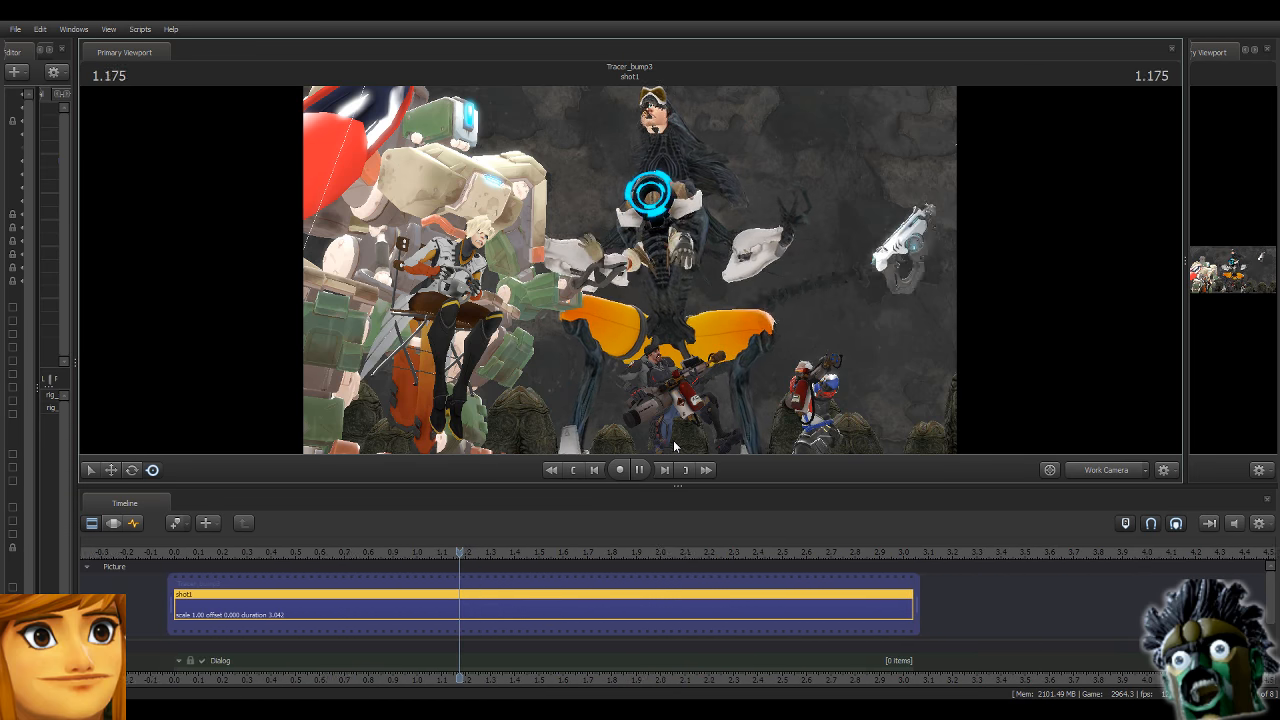
key(space)
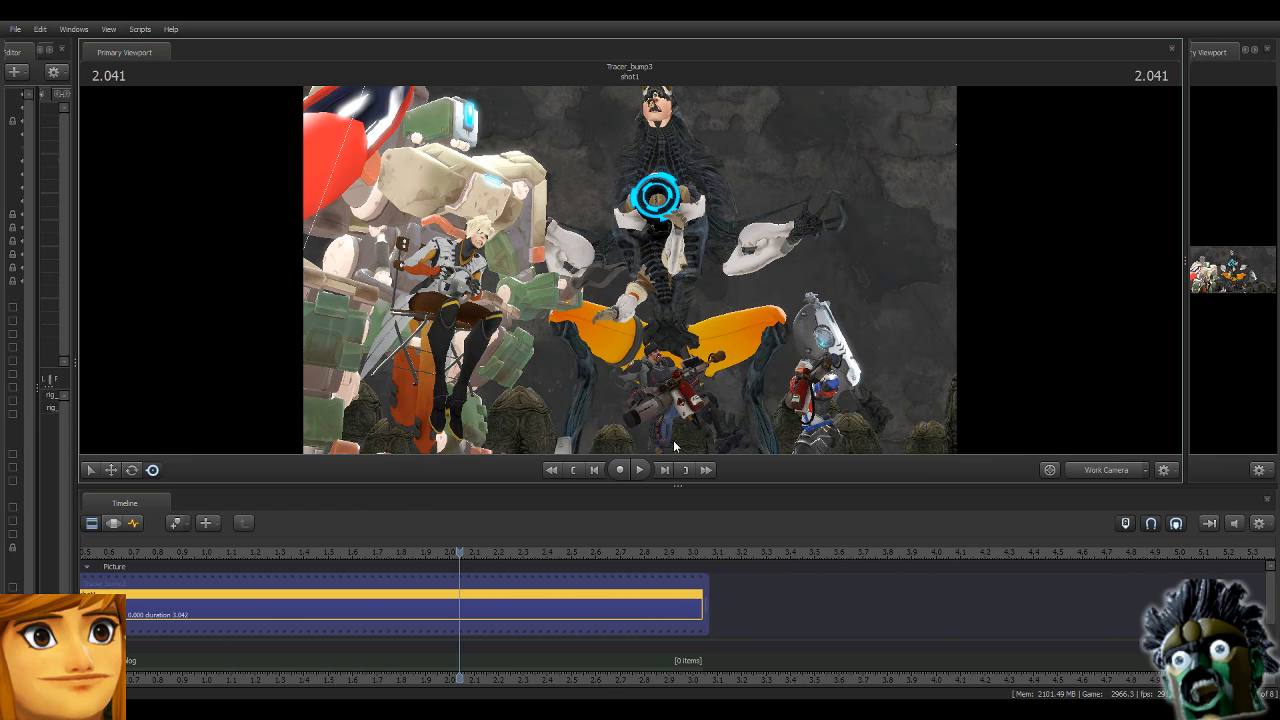
key(Home)
key(space)
key(space)
Step the playhead forward to 1.208 and jump back to soldier761's keyframe at 0.958.
key(Right)
key(Right)
key(Right)
key(Right)
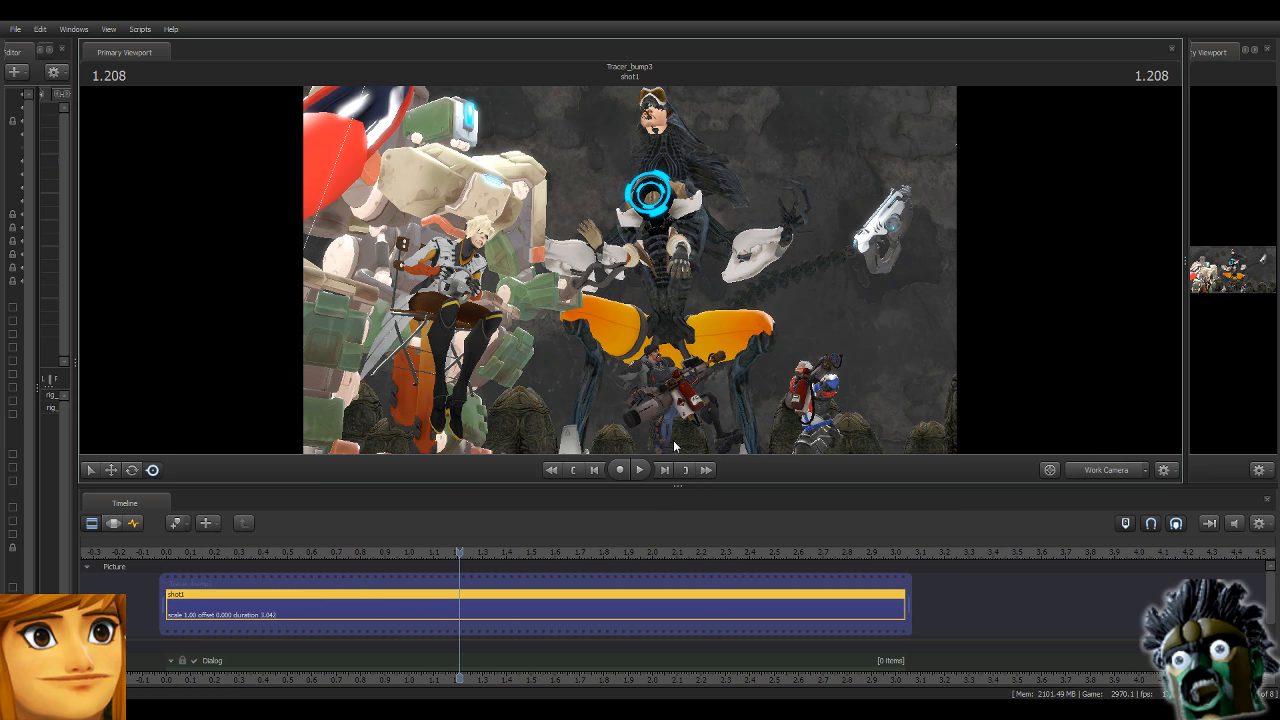
click(133, 524)
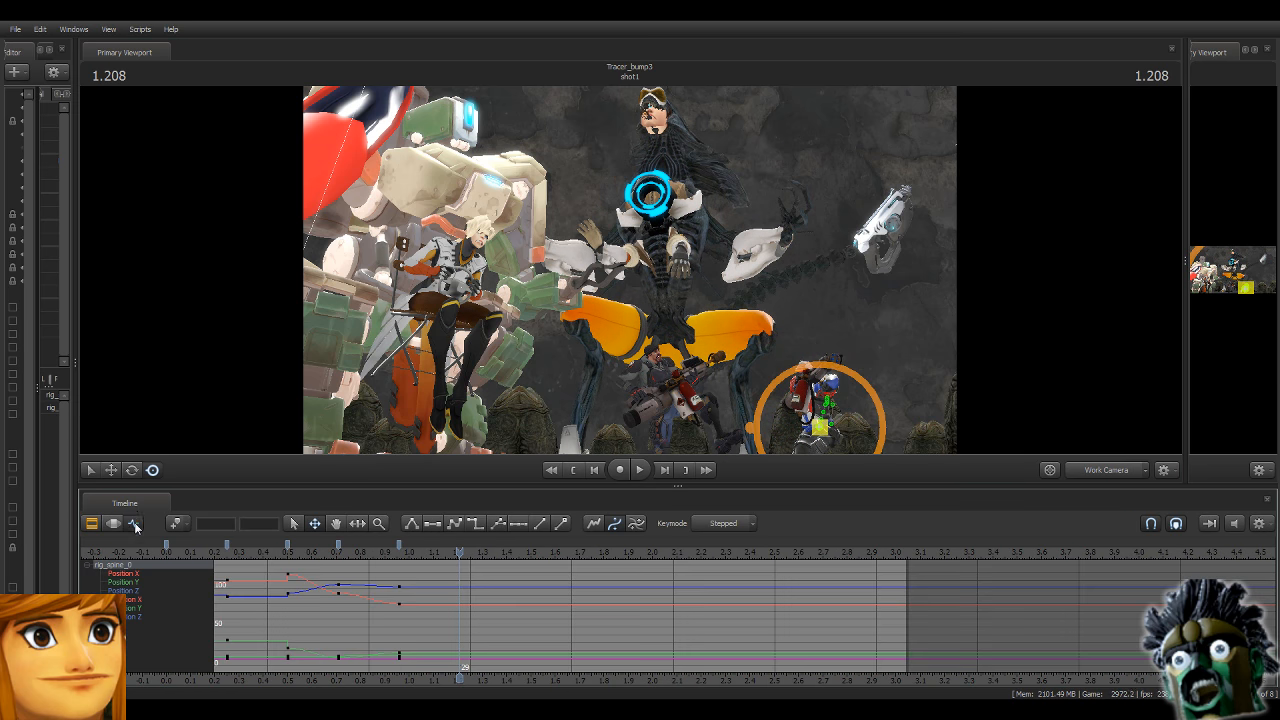
key(Up)
key(F2)
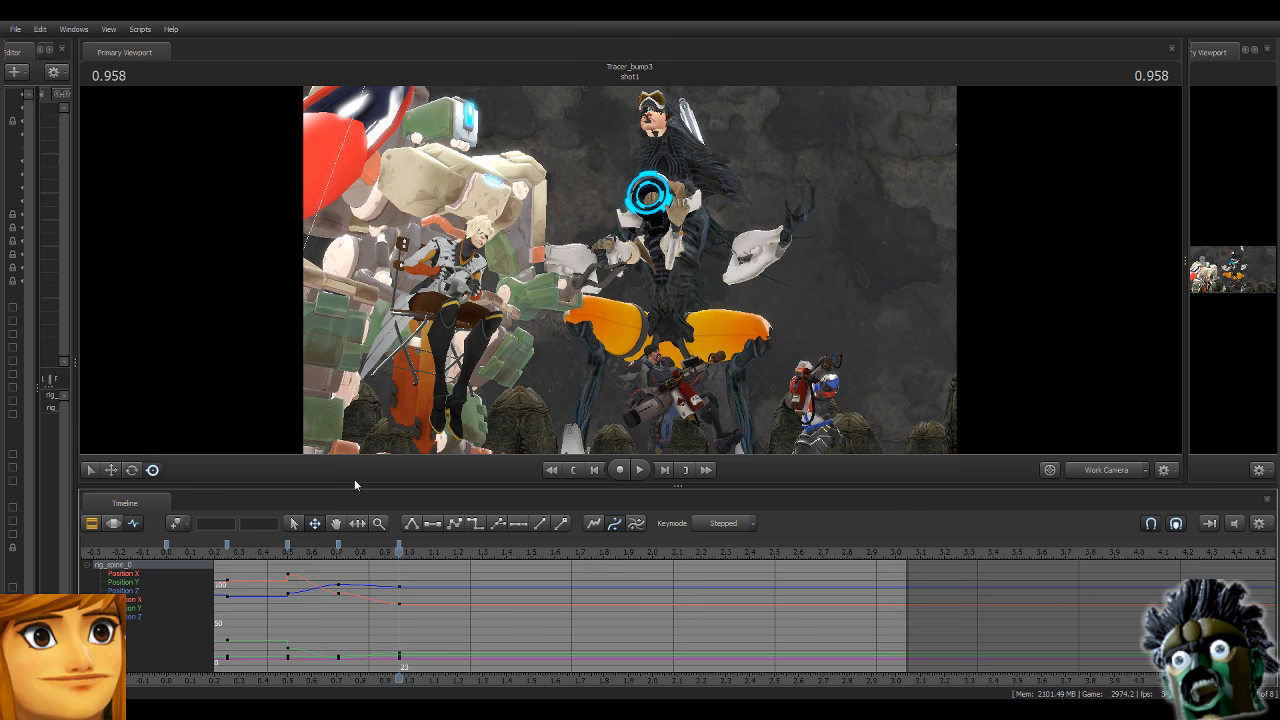
Reopen the Graph Editor below the viewport and widen the Animation Set Editor again.
drag(568, 486, 568, 618)
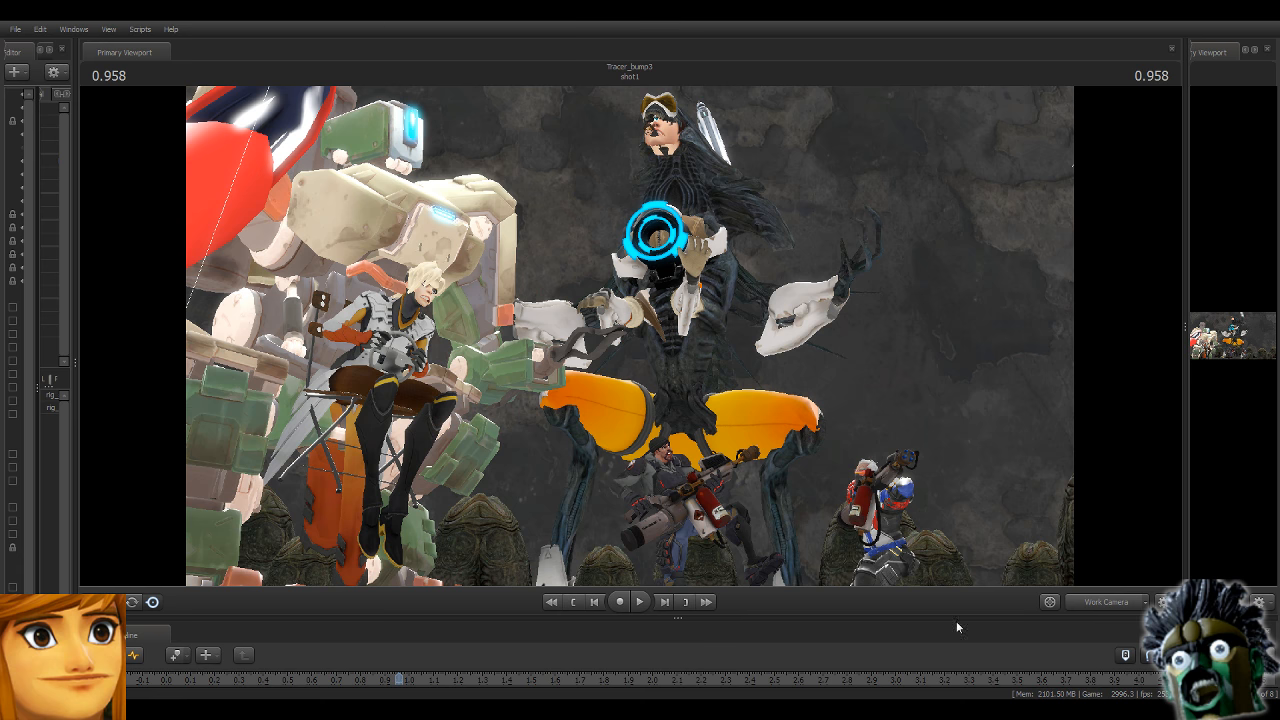
drag(945, 612, 957, 497)
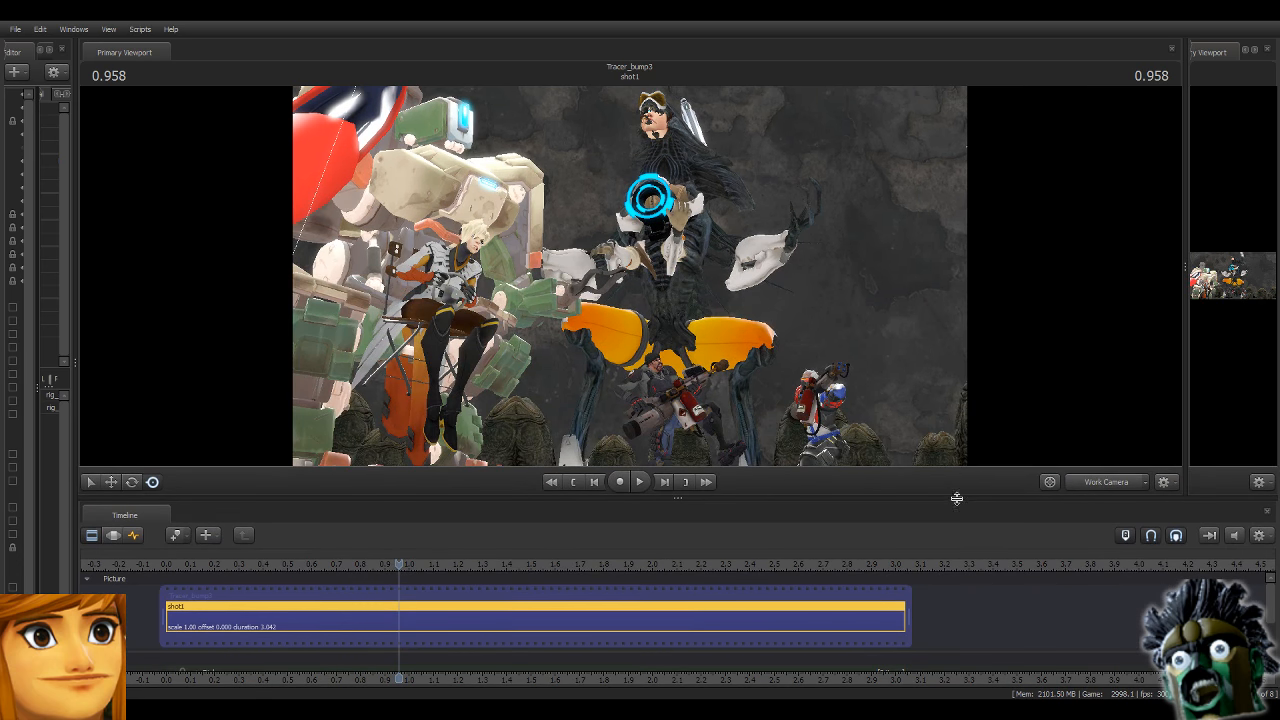
click(132, 535)
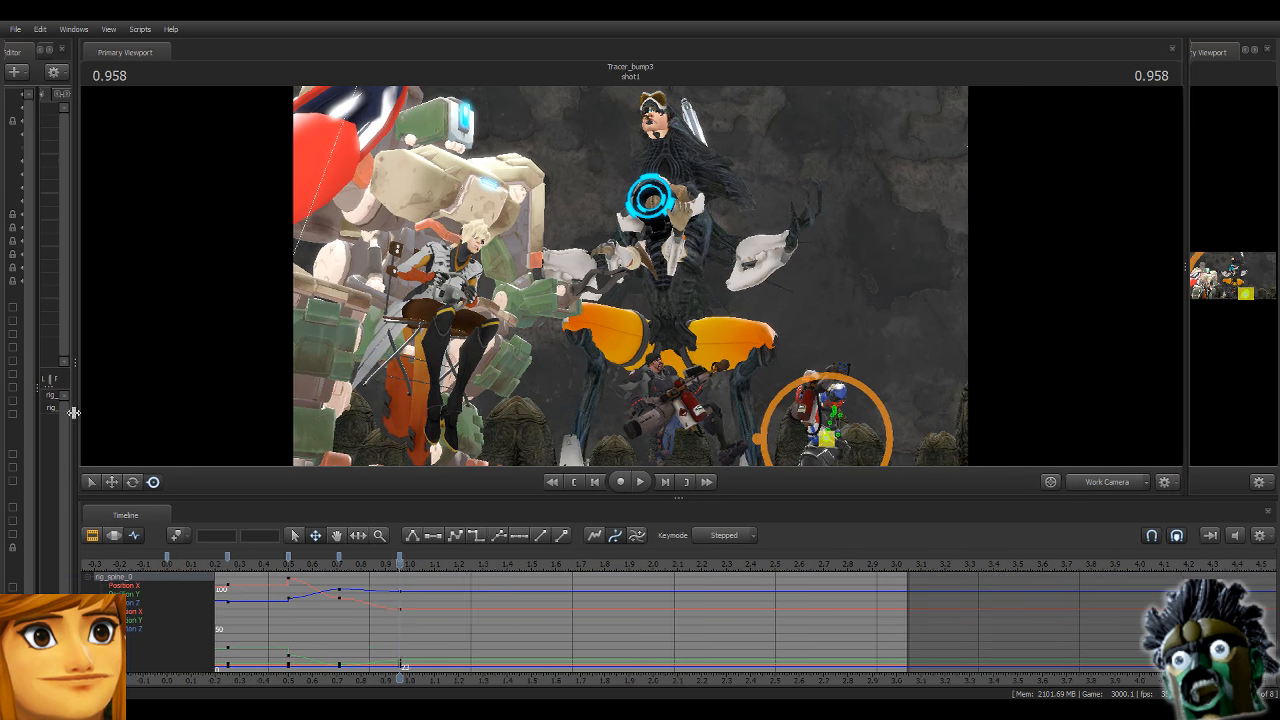
drag(75, 414, 380, 440)
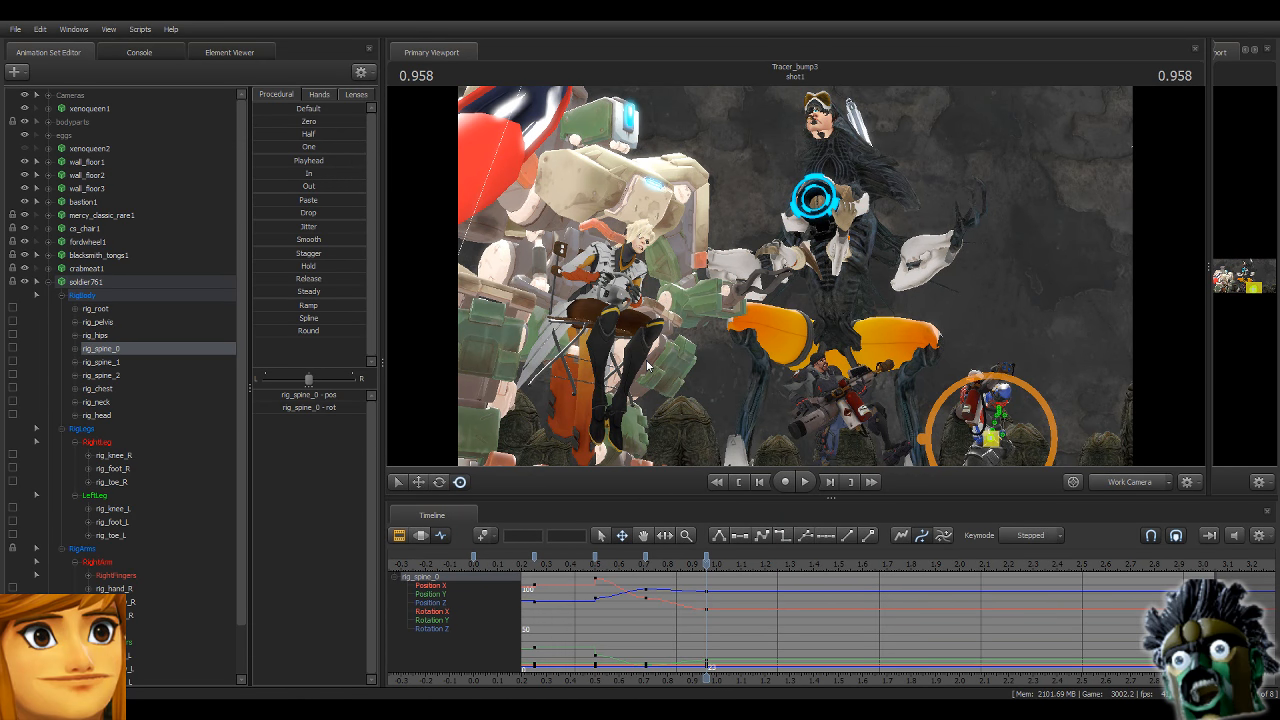
Show all of soldier761's controls in the Graph Editor and resize the viewports, keeping the Primary Viewport larger than the Secondary Viewport.
click(145, 281)
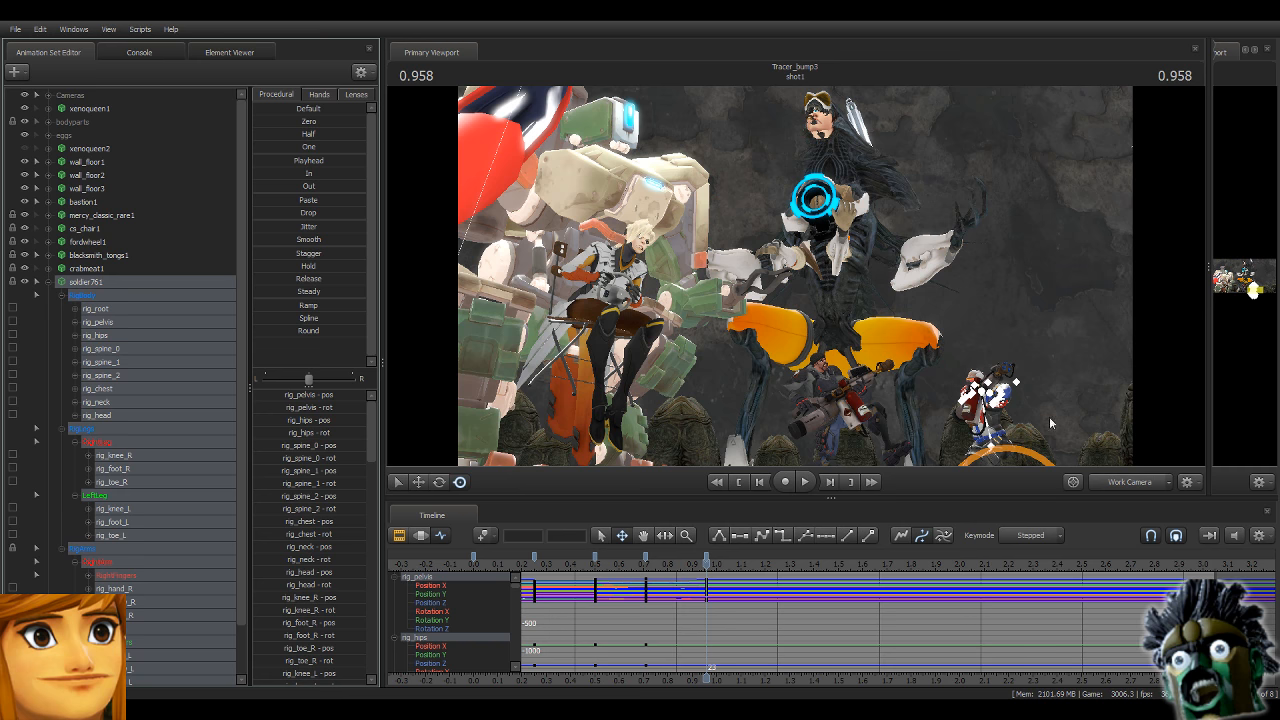
drag(881, 299, 1108, 291)
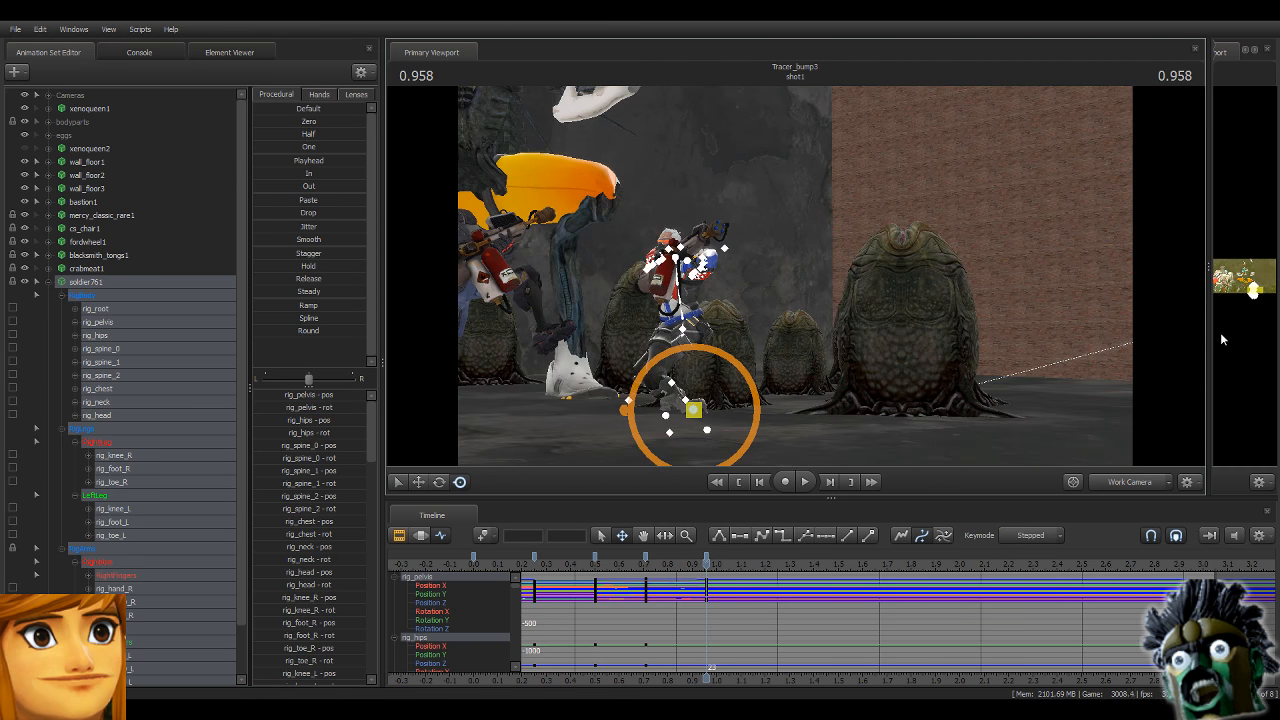
drag(1208, 340, 797, 349)
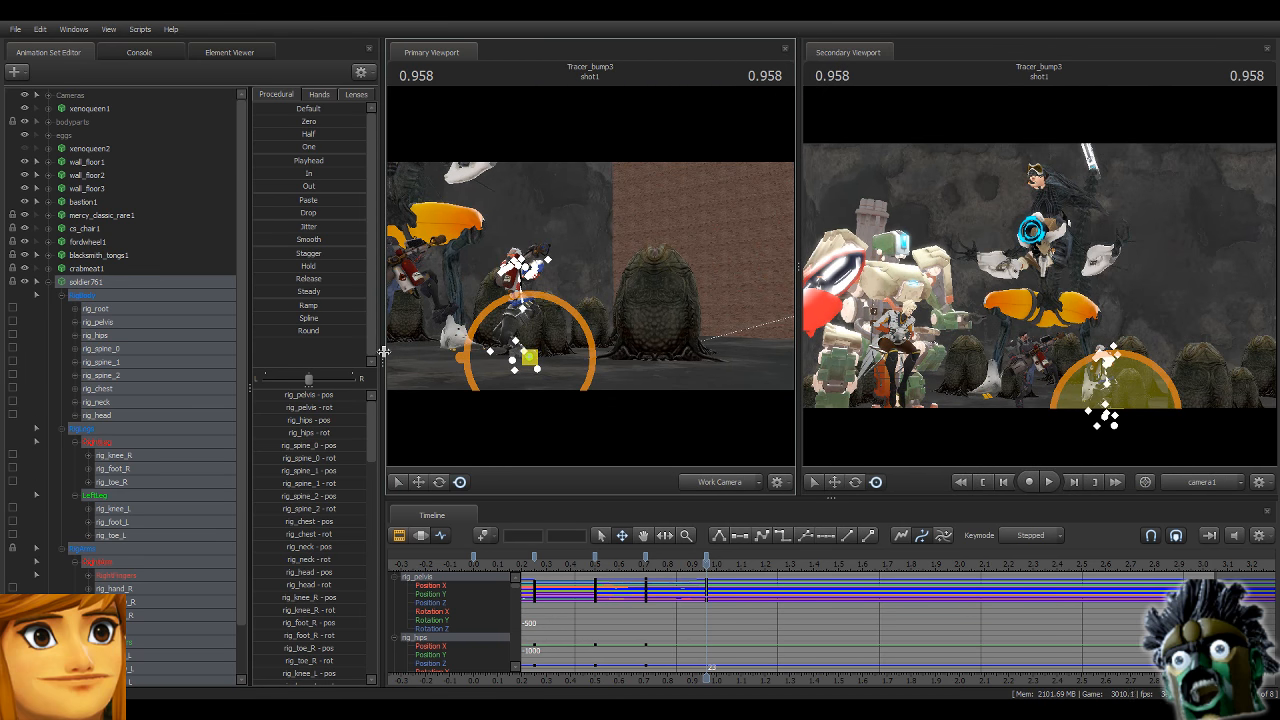
drag(383, 352, 264, 355)
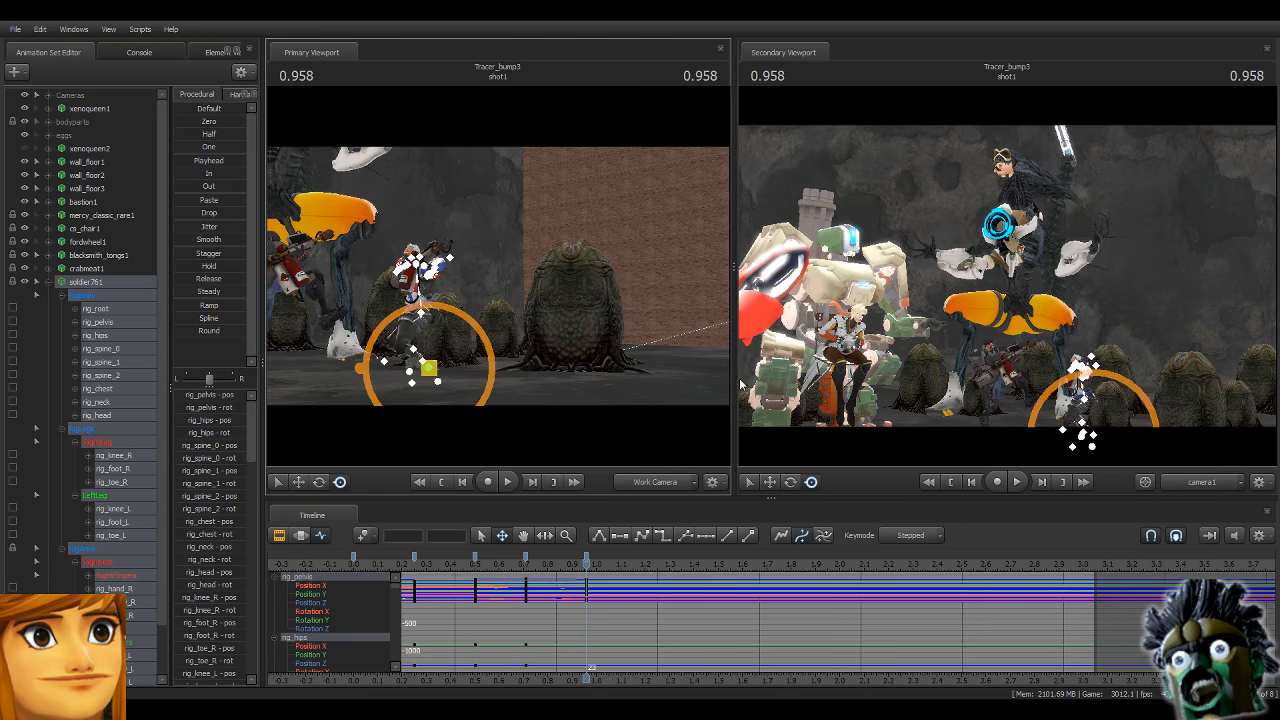
drag(731, 383, 968, 395)
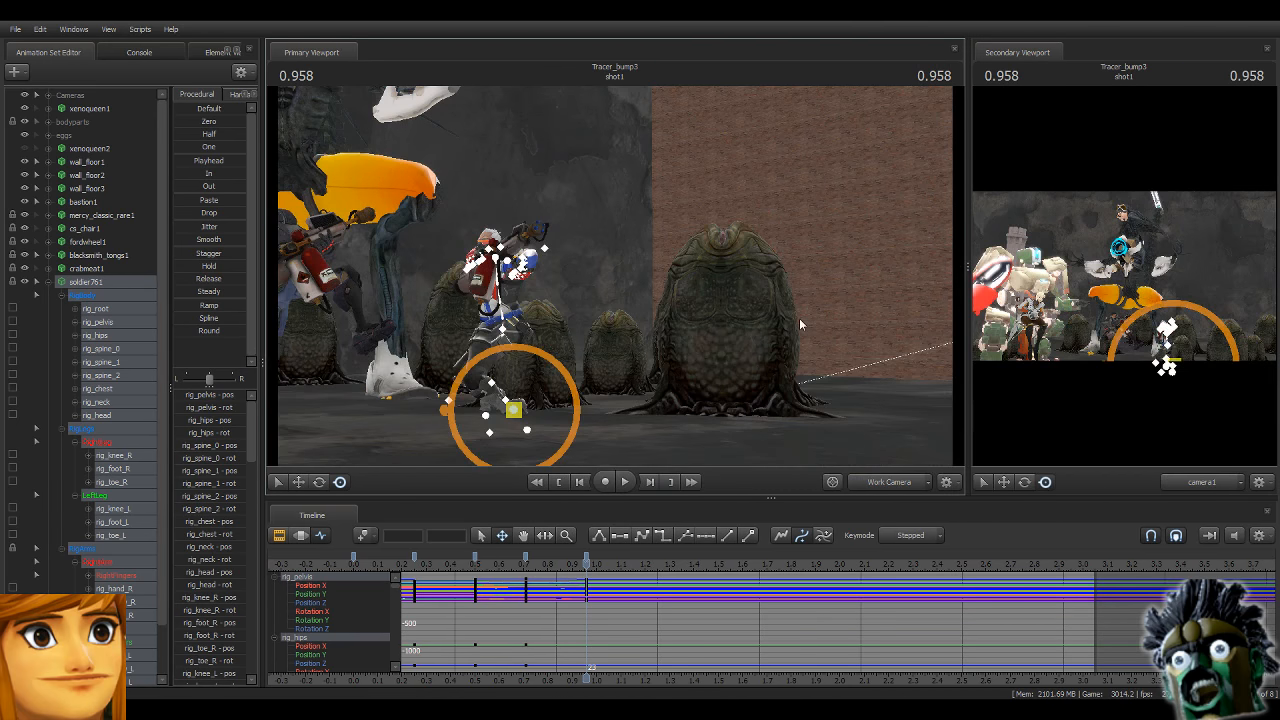
Lower soldier761's right arm and flamethrower to waist height at 0.958 using rig_elbow_R and rig_hand_R.
key(w)
mouse_move(618, 282)
mouse_down()
mouse_move(590, 282)
mouse_move(618, 282)
mouse_up()
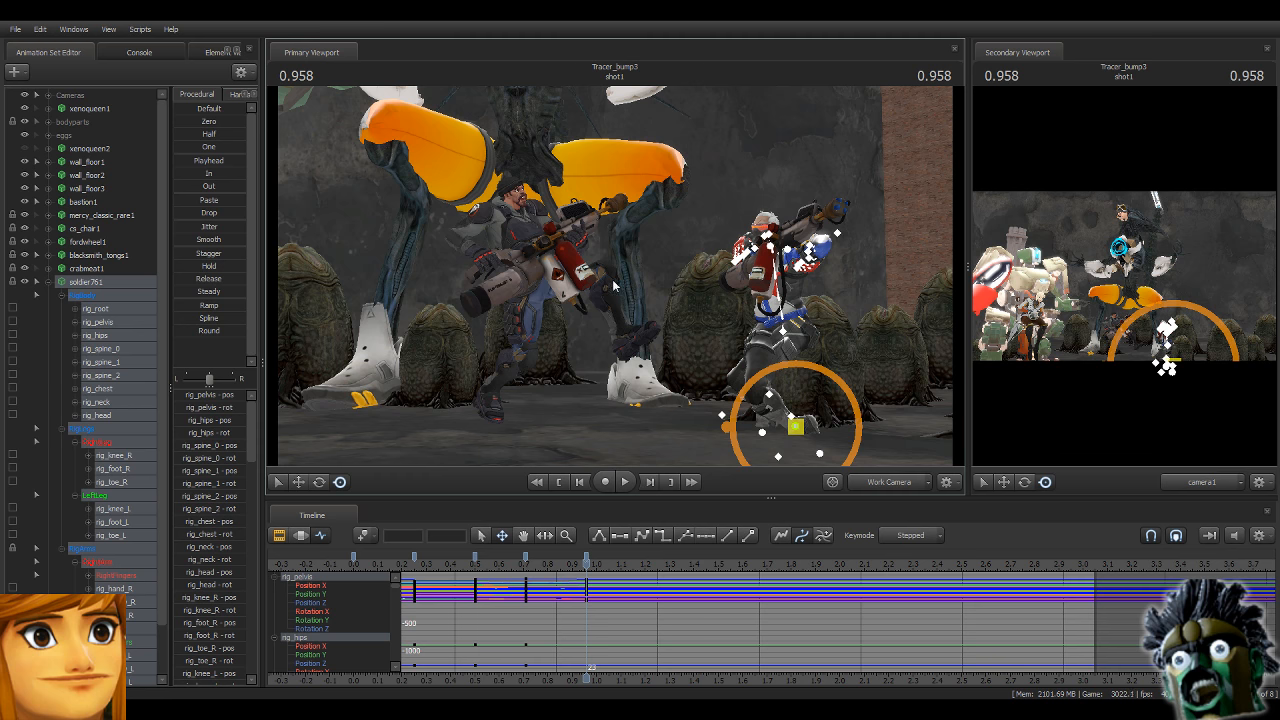
key(w)
drag(681, 308, 785, 315)
drag(562, 400, 537, 414)
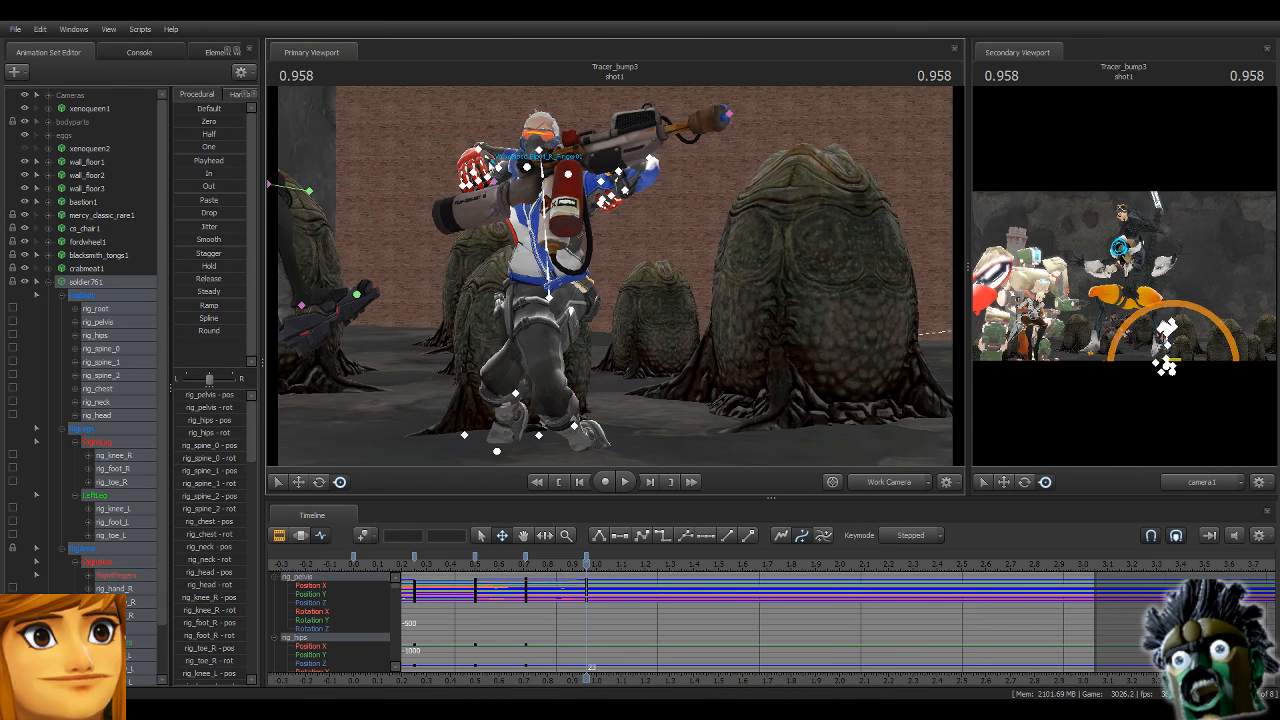
click(480, 150)
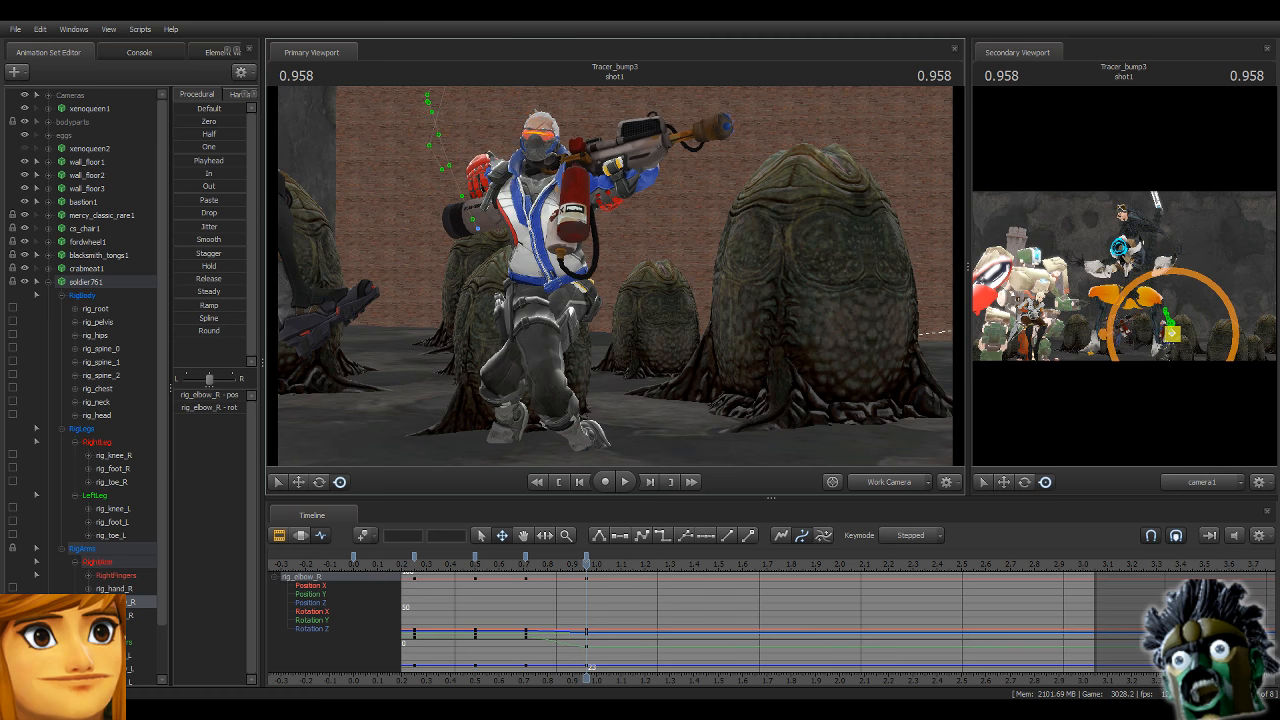
drag(478, 229, 500, 277)
click(129, 590)
Bend soldier761's upper body forward at 0.958 with rig_spine_2 and rig_chest.
ctrl+click(546, 232)
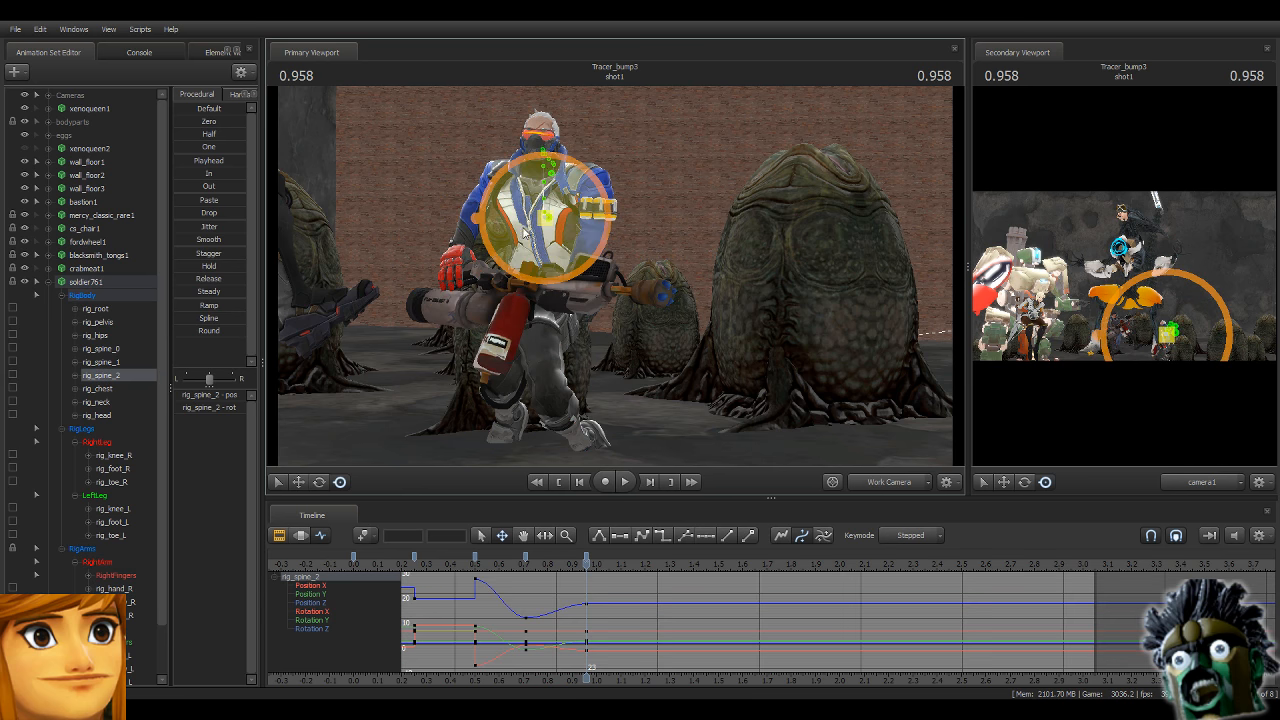
drag(546, 232, 520, 243)
ctrl+click(540, 180)
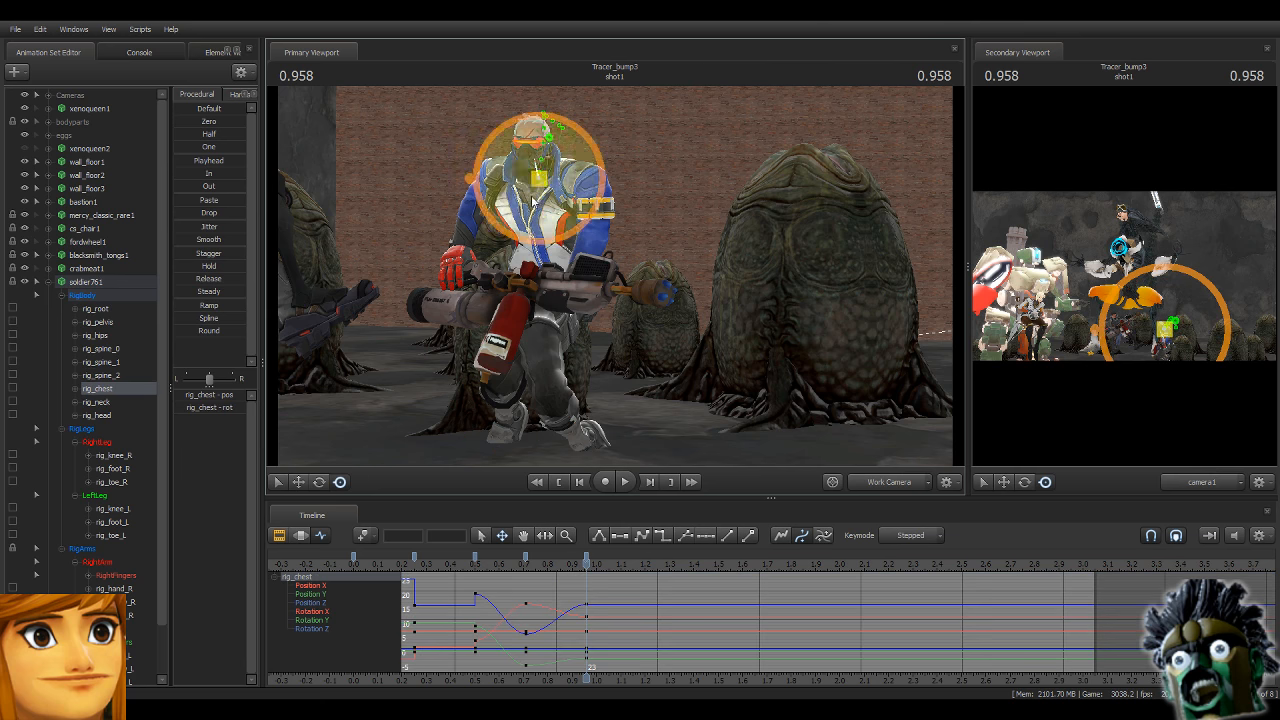
drag(540, 180, 538, 218)
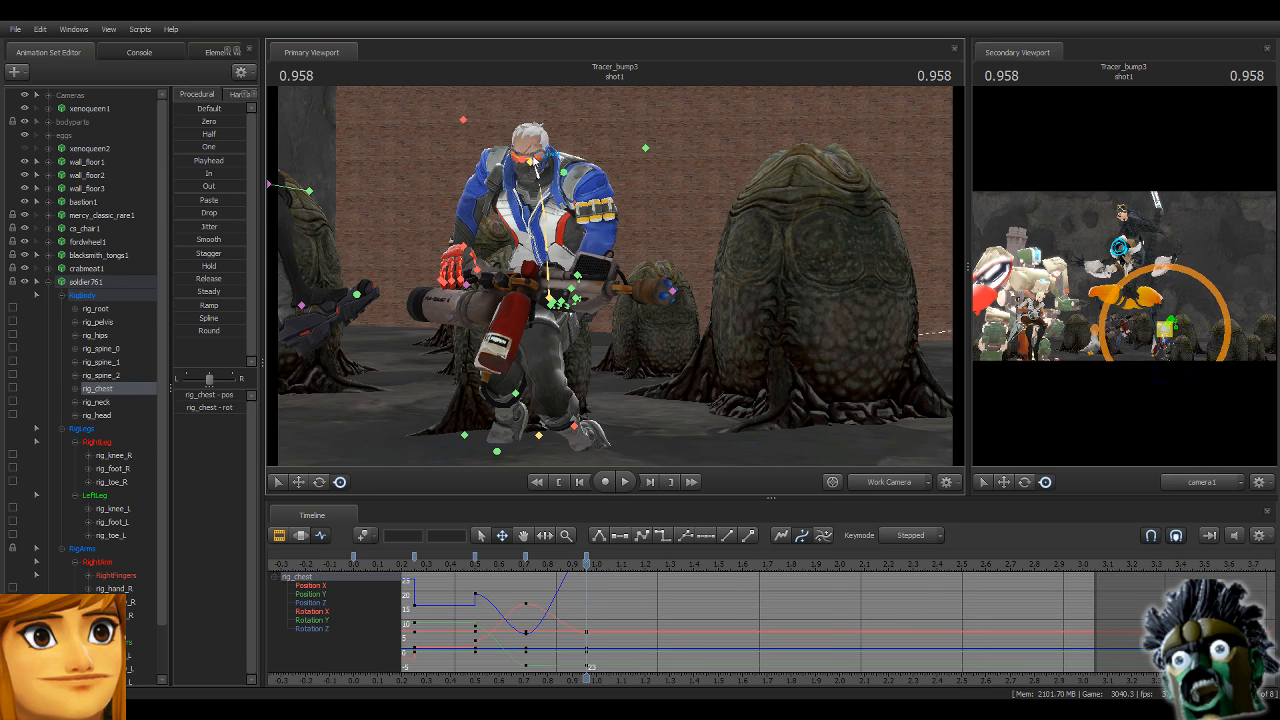
Refine soldier761's head, shoulders and right hand at 0.958, using rig_collar_L, rig_collar_R and rig_hand_R.
ctrl+click(533, 161)
drag(533, 161, 562, 212)
ctrl+click(530, 167)
ctrl+click(564, 173)
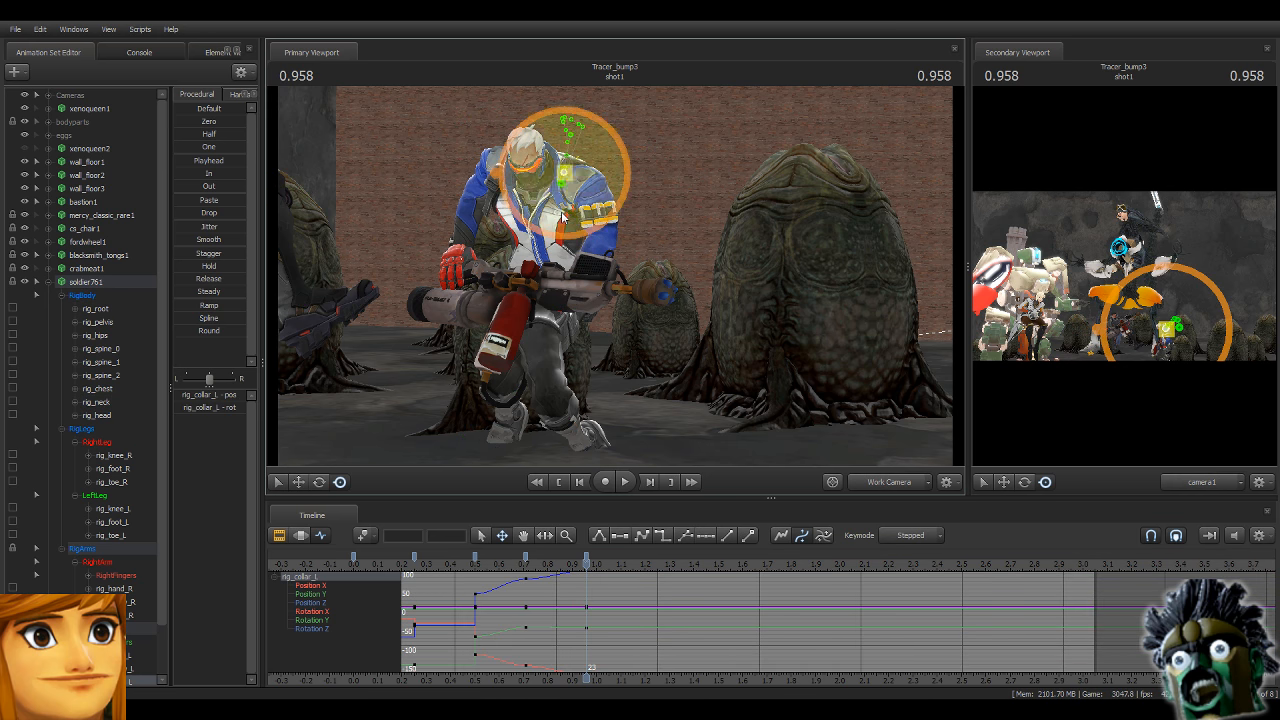
ctrl+click(527, 165)
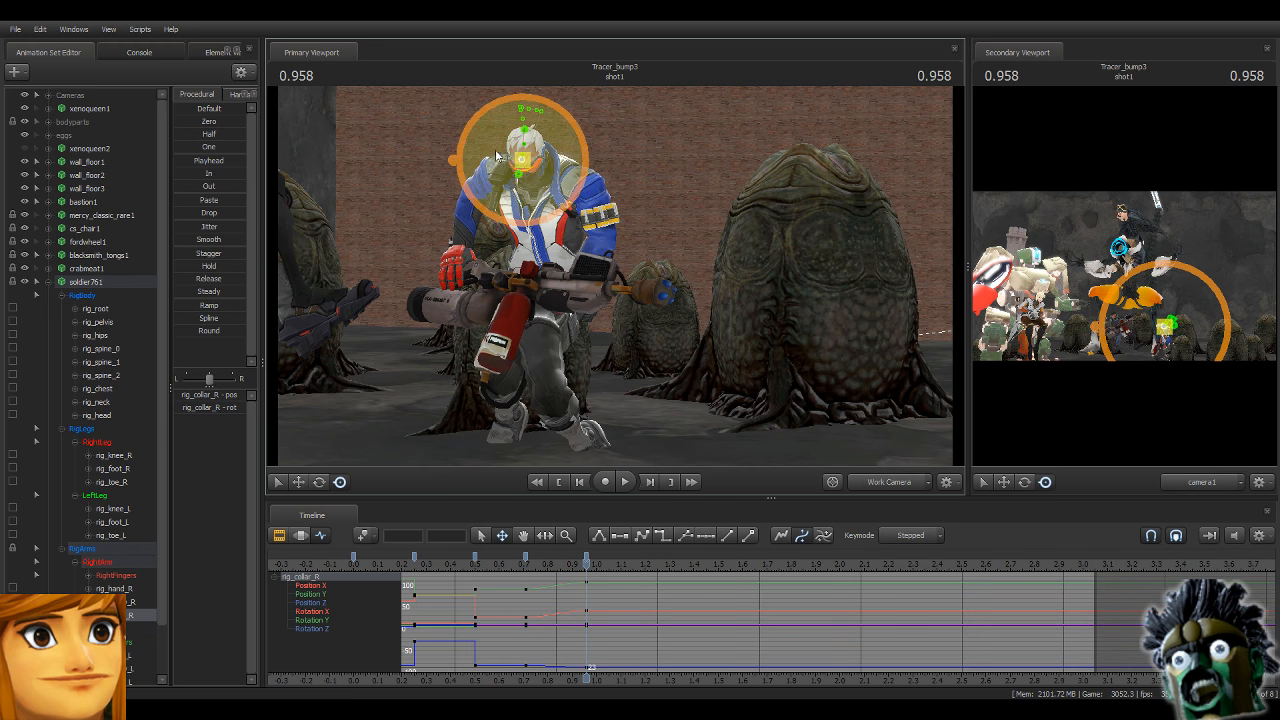
drag(497, 155, 499, 193)
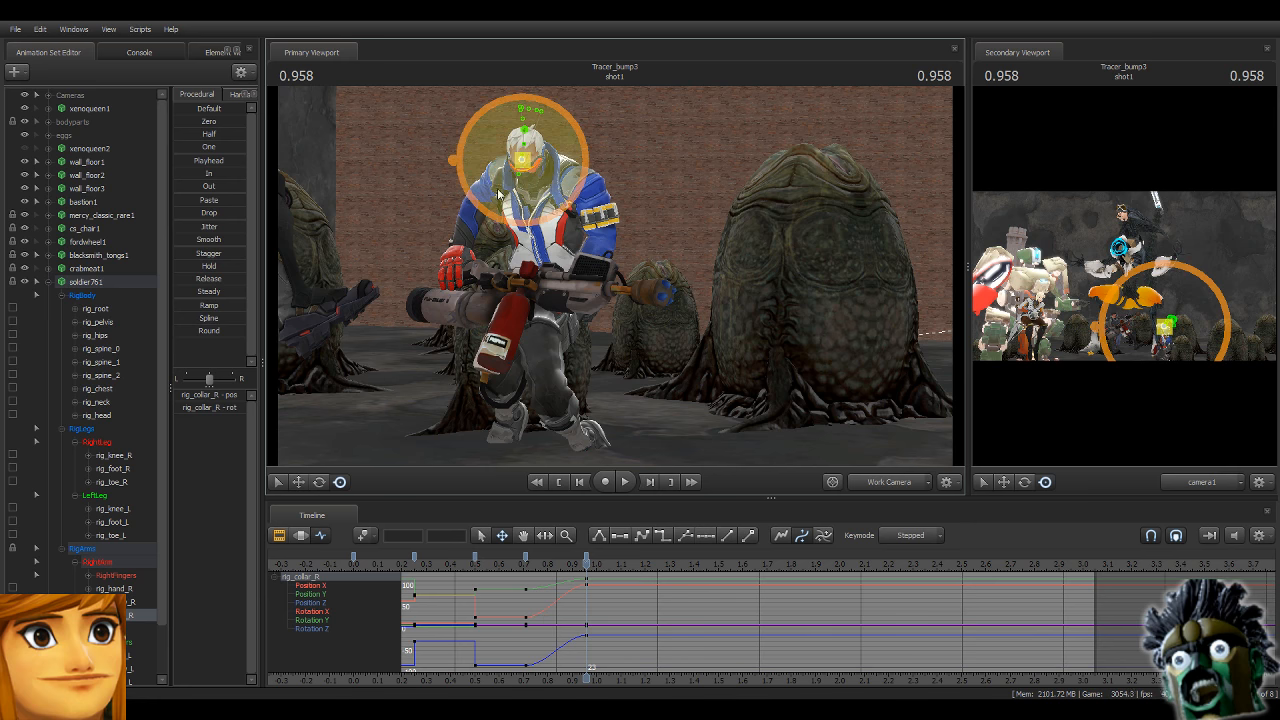
mouse_move(615, 230)
mouse_down()
mouse_move(590, 227)
mouse_move(615, 249)
mouse_move(615, 238)
mouse_up()
ctrl+click(586, 236)
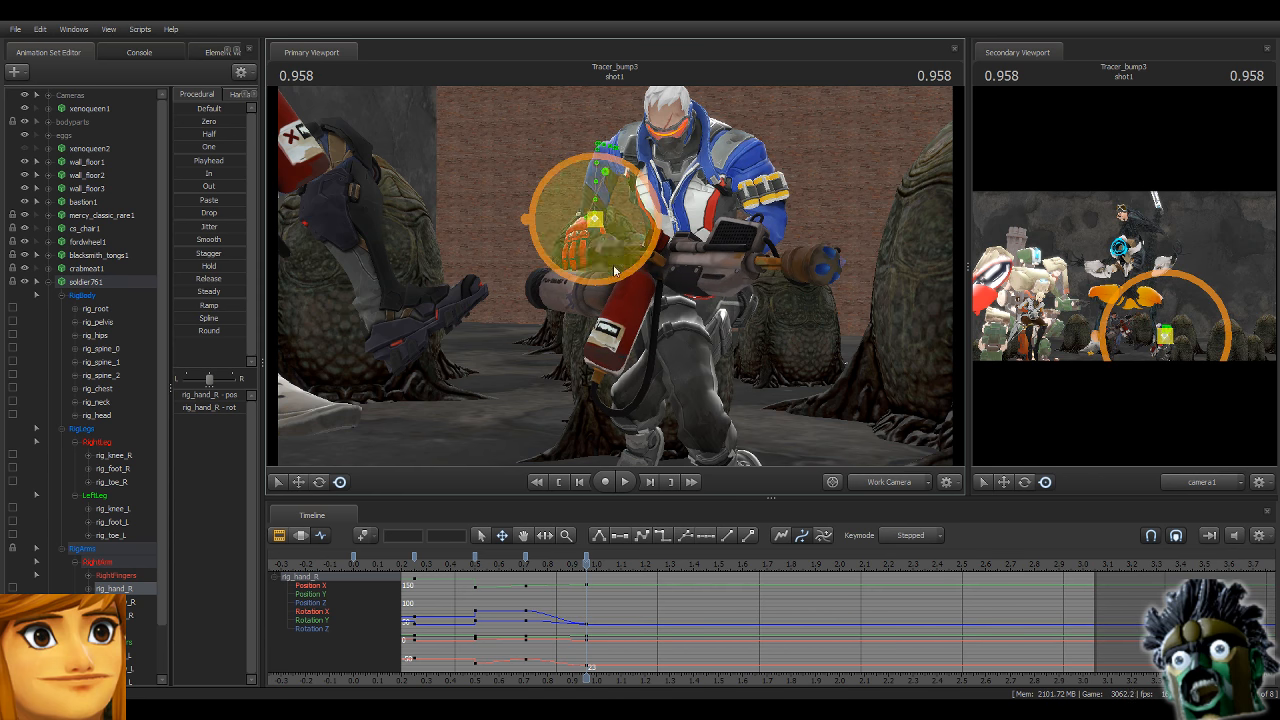
Select all of soldier761's controls and copy the first keyframe's full-body pose to 1.208.
click(105, 280)
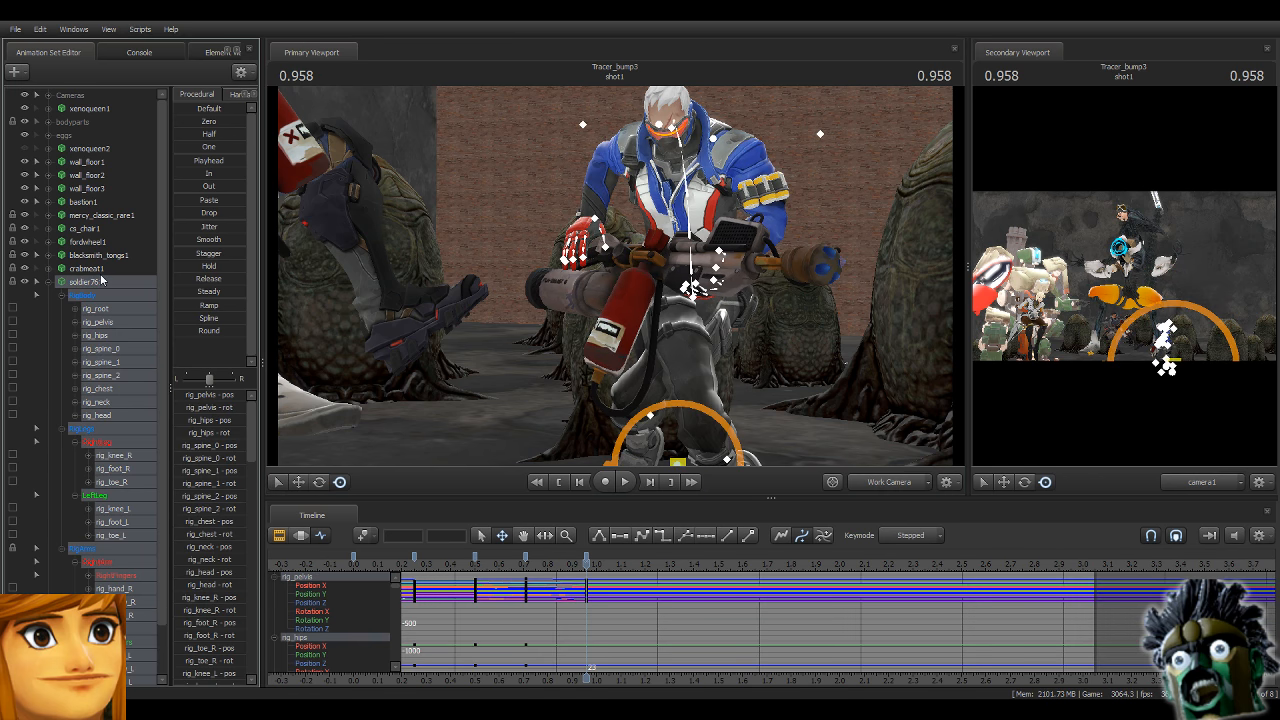
drag(640, 364, 610, 375)
scroll(555, 588, down, 3)
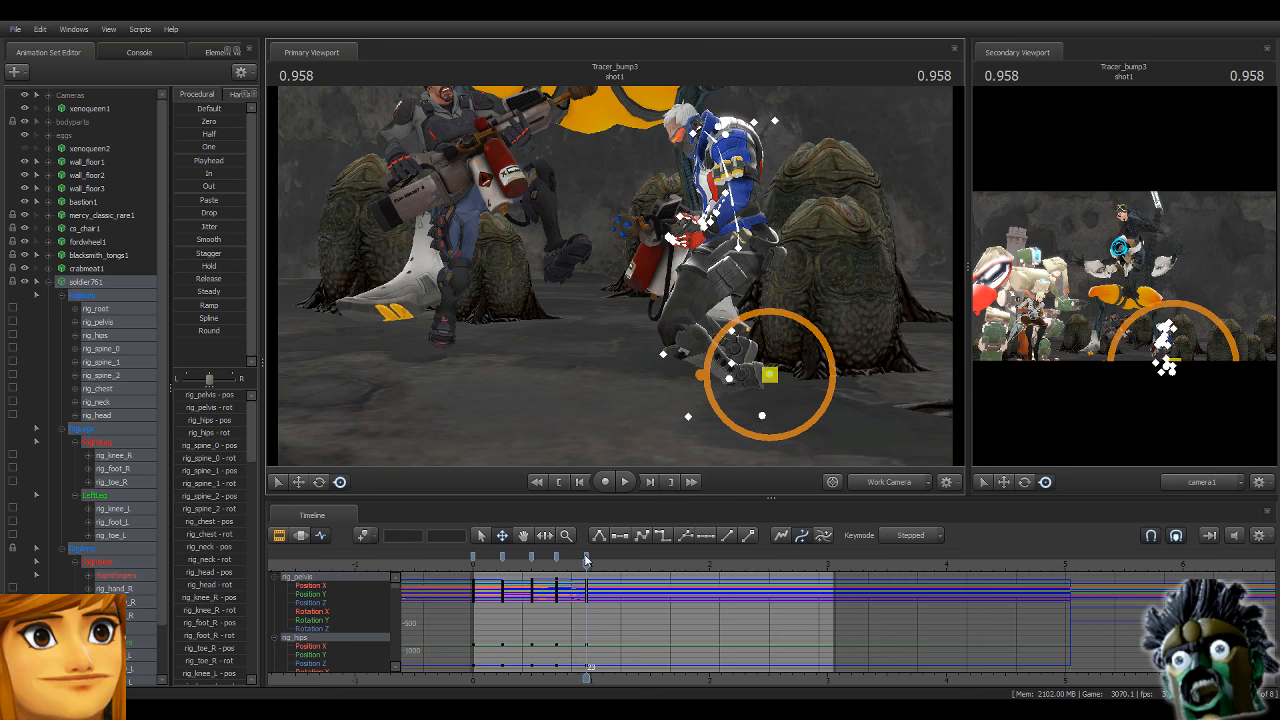
click(586, 559)
click(474, 556)
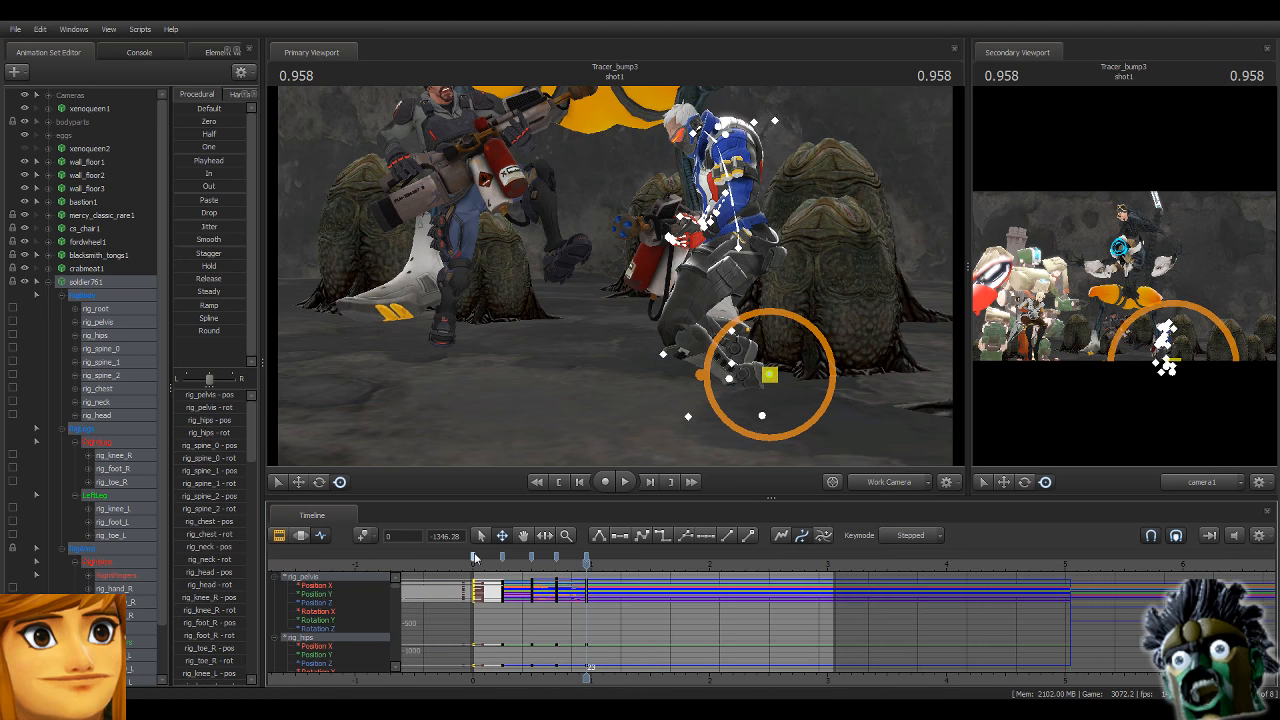
key(Right)
key(Right)
key(Right)
key(Right)
key(Right)
key(Right)
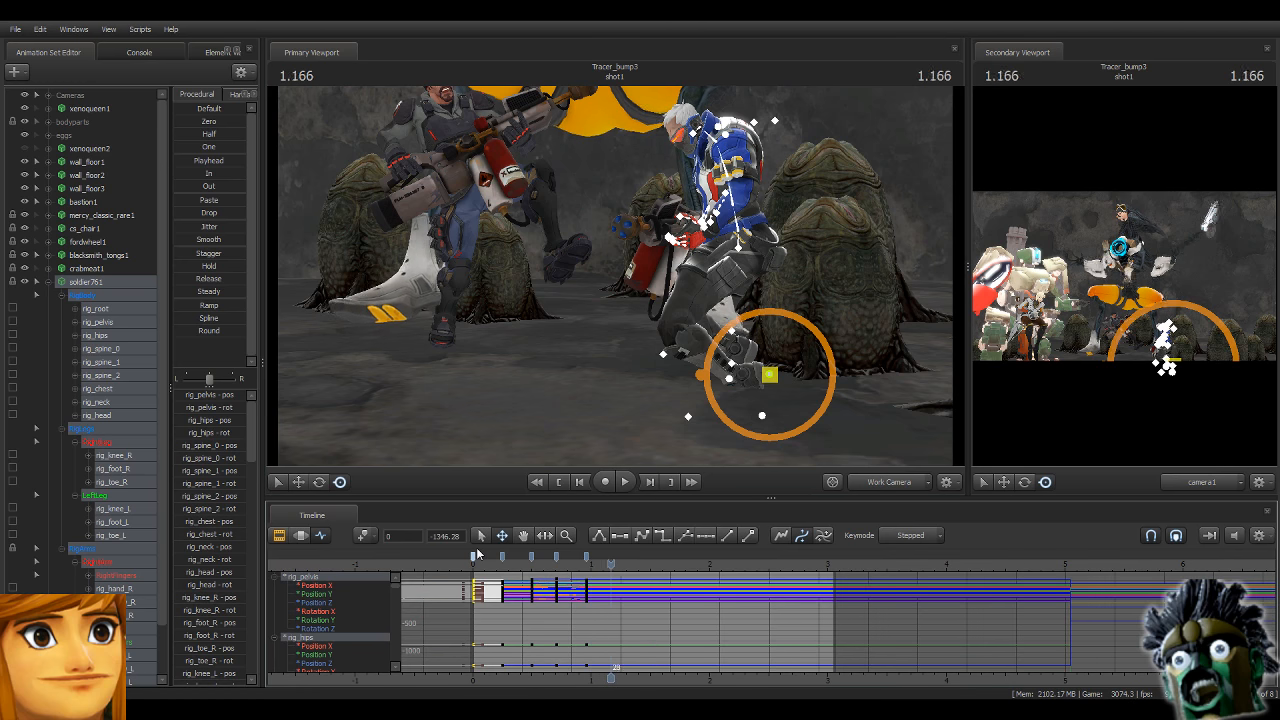
key(ctrl+v)
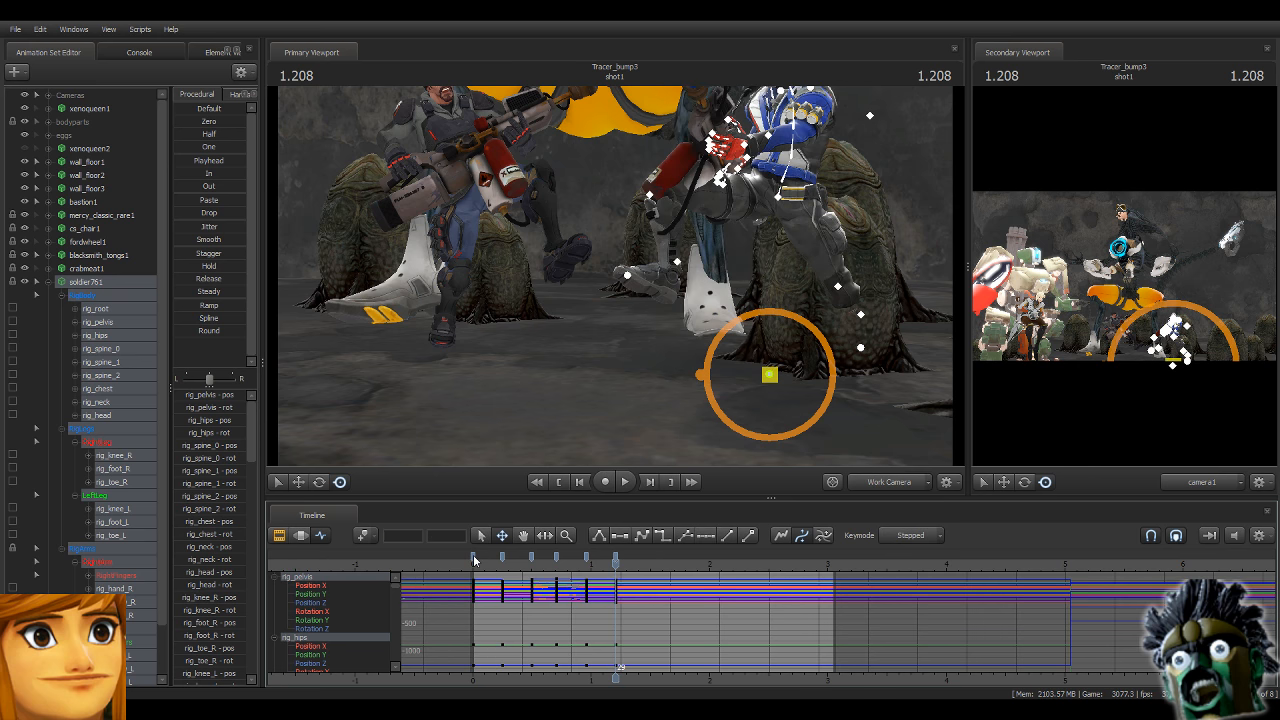
Copy soldier761's complete cycle of keyframes and repeat it twice, starting at 1.208 and at 2.416.
drag(473, 556, 752, 590)
key(ctrl+c)
key(ctrl+v)
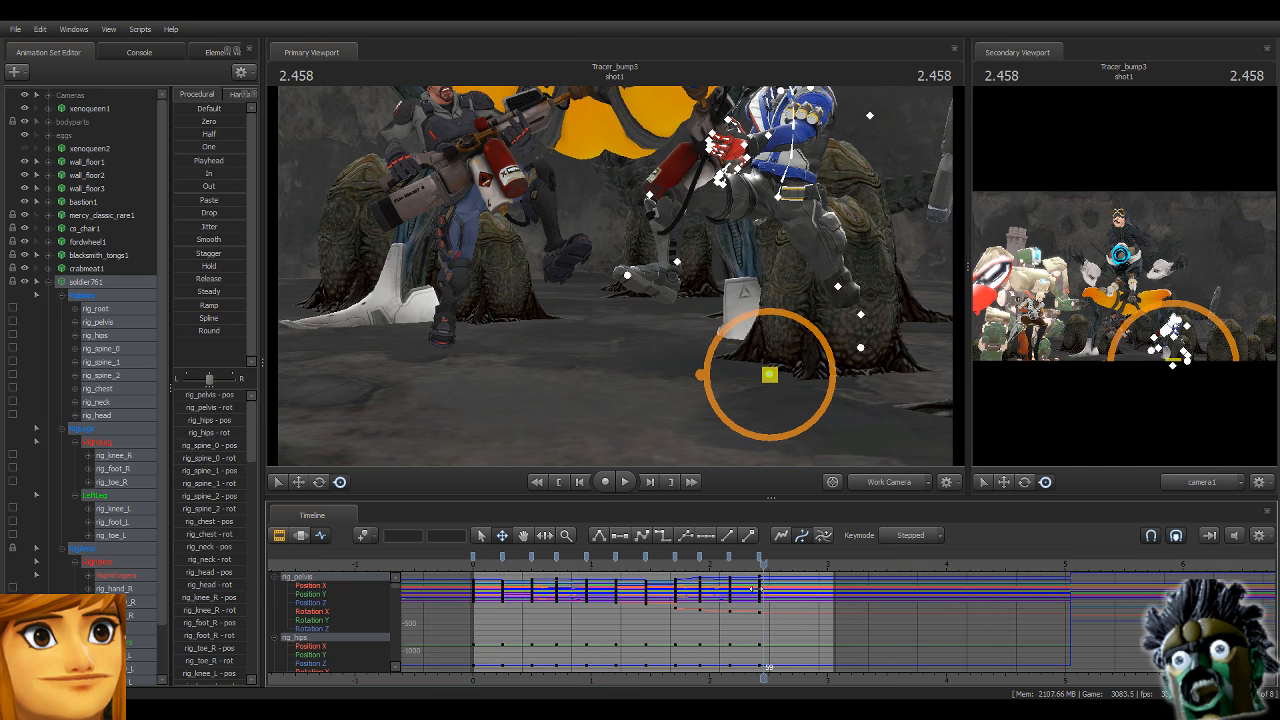
key(ctrl+v)
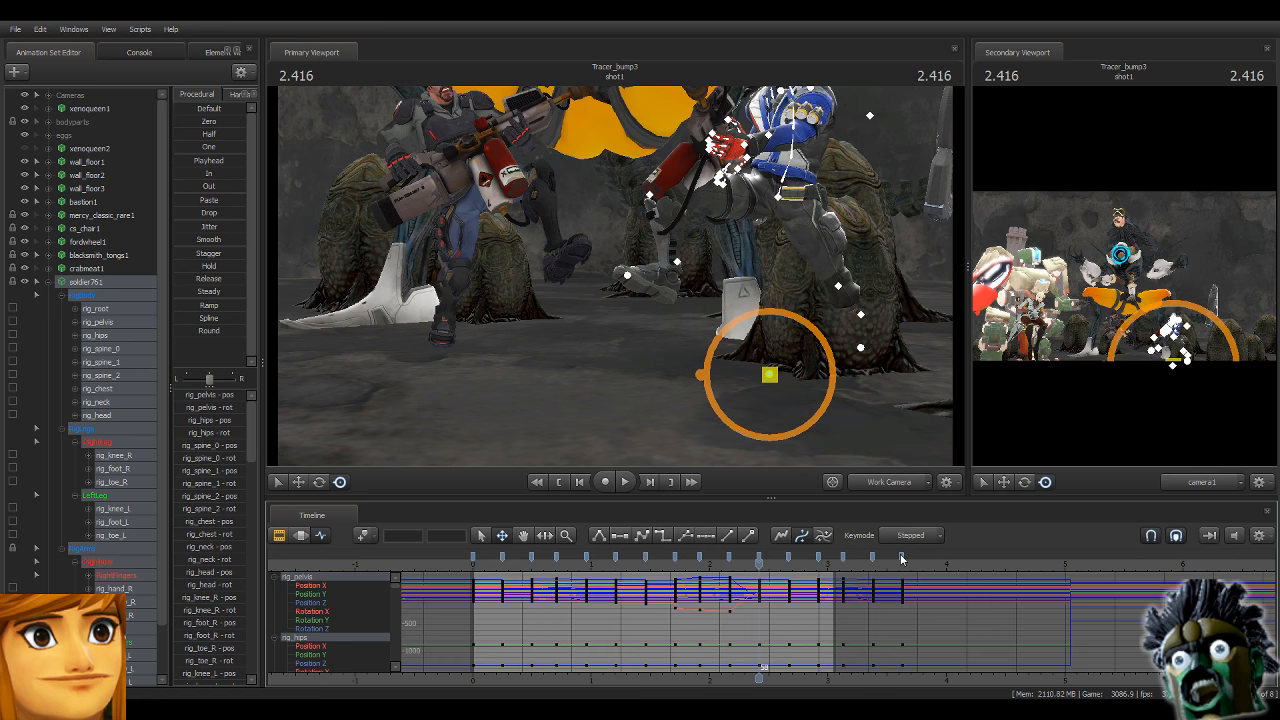
Smooth the curves of all soldier761's keyframes and play shot1 from the start to review the movement.
key(ctrl+a)
key(Home)
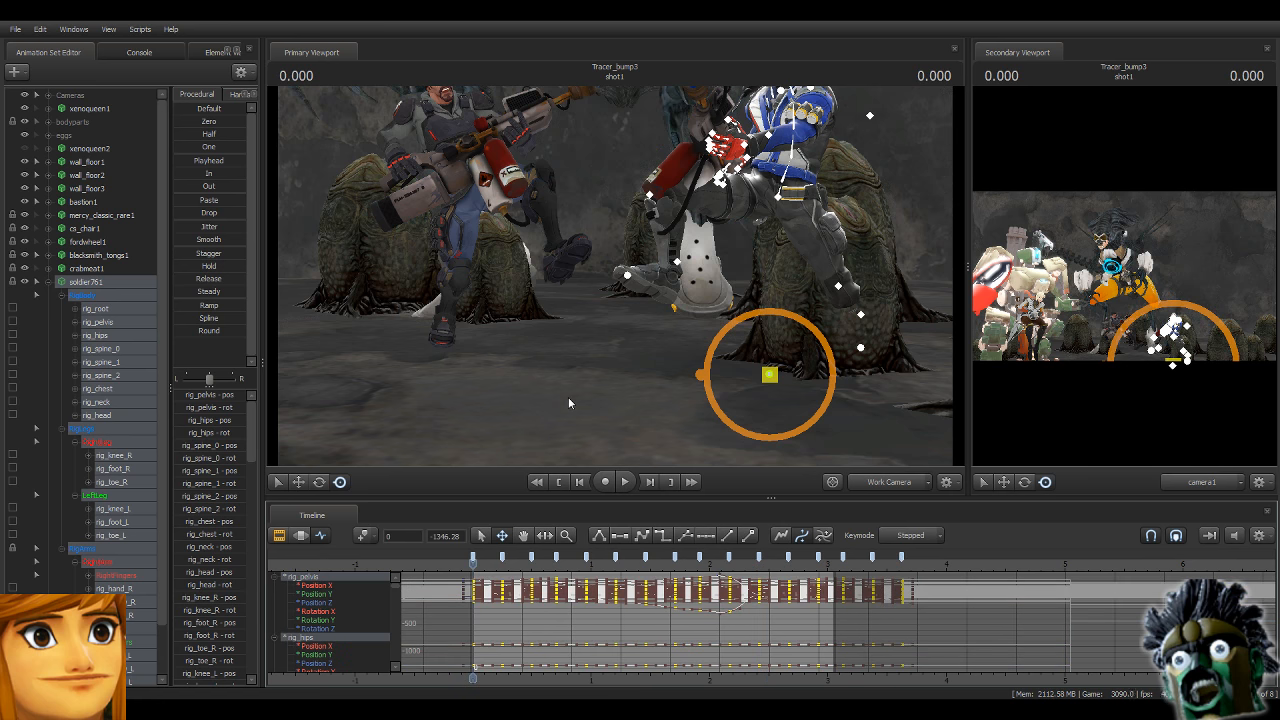
key(space)
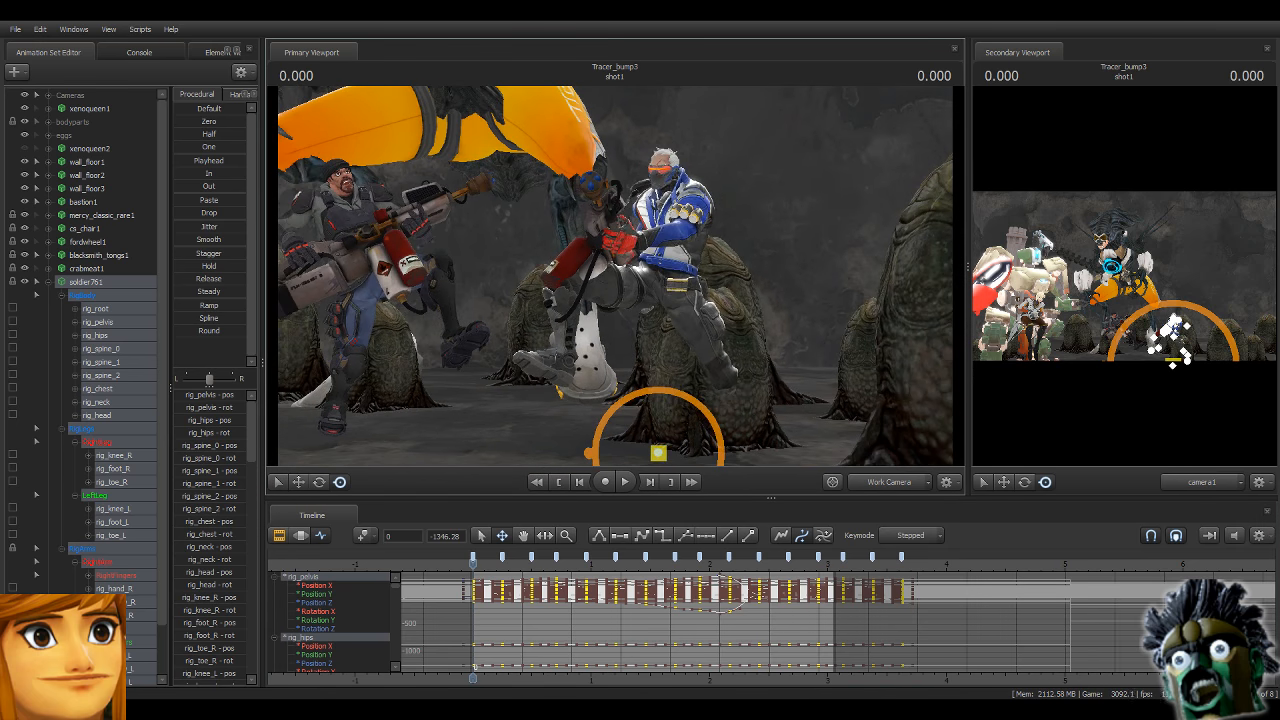
key(F3)
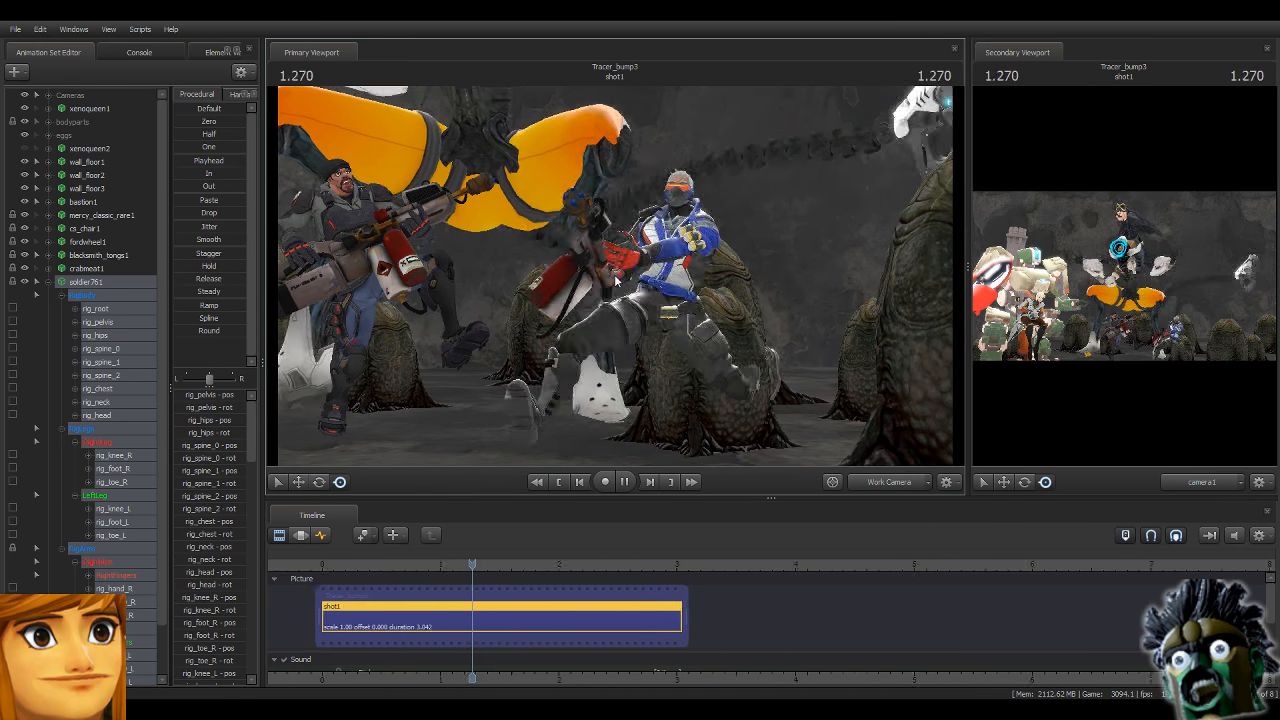
key(space)
click(320, 535)
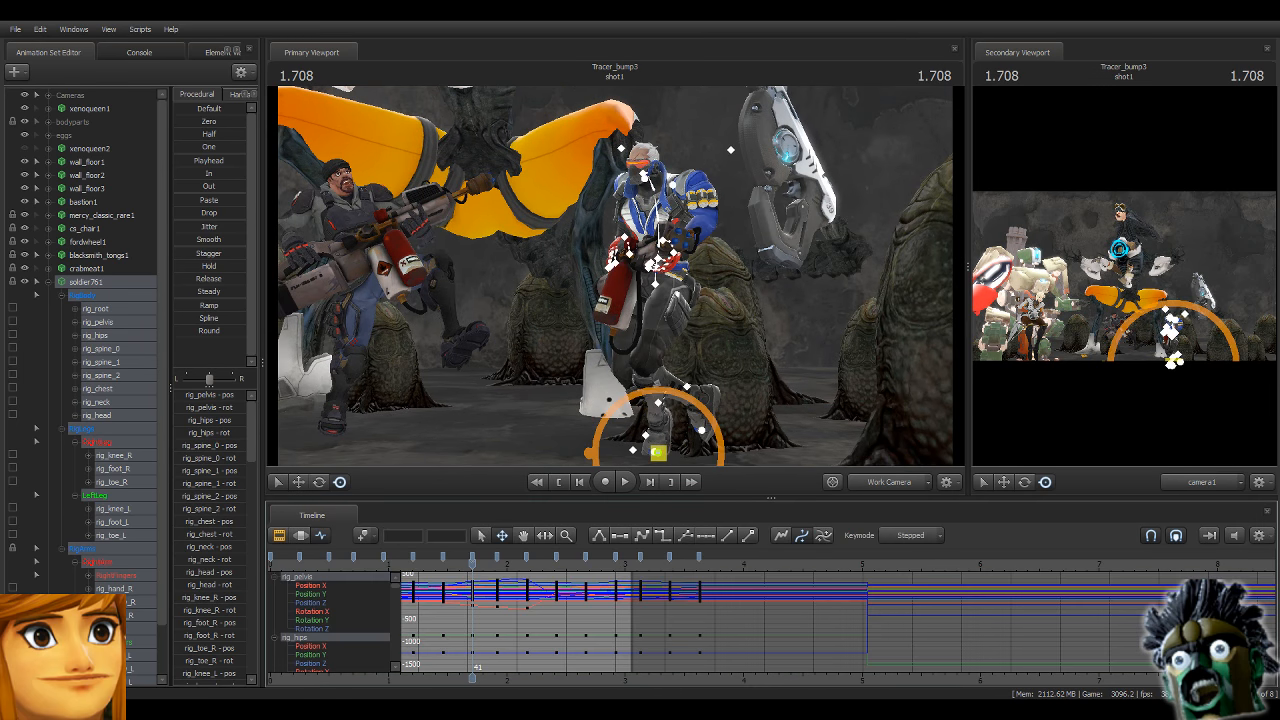
Move soldier761's second full-body keyframe to 0.166 in the Graph Editor.
key(Home)
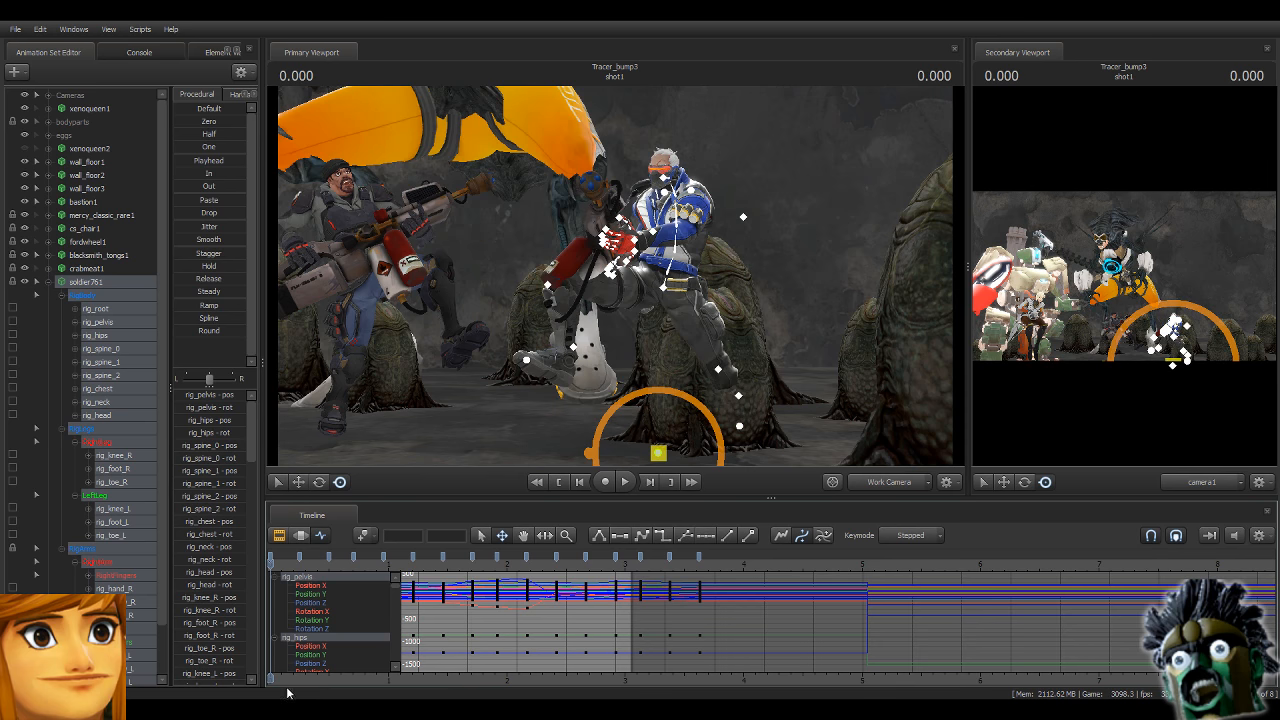
drag(277, 683, 536, 680)
key(Right)
key(Right)
key(Right)
key(Right)
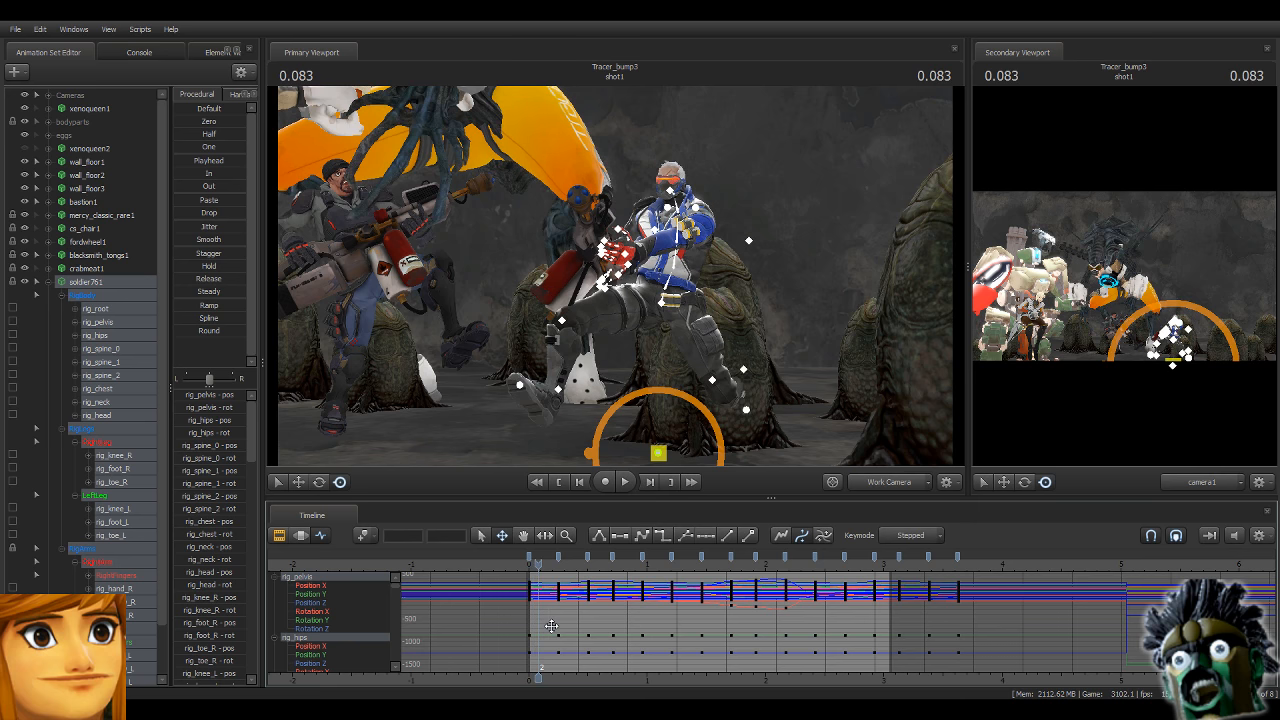
scroll(575, 577, up, 3)
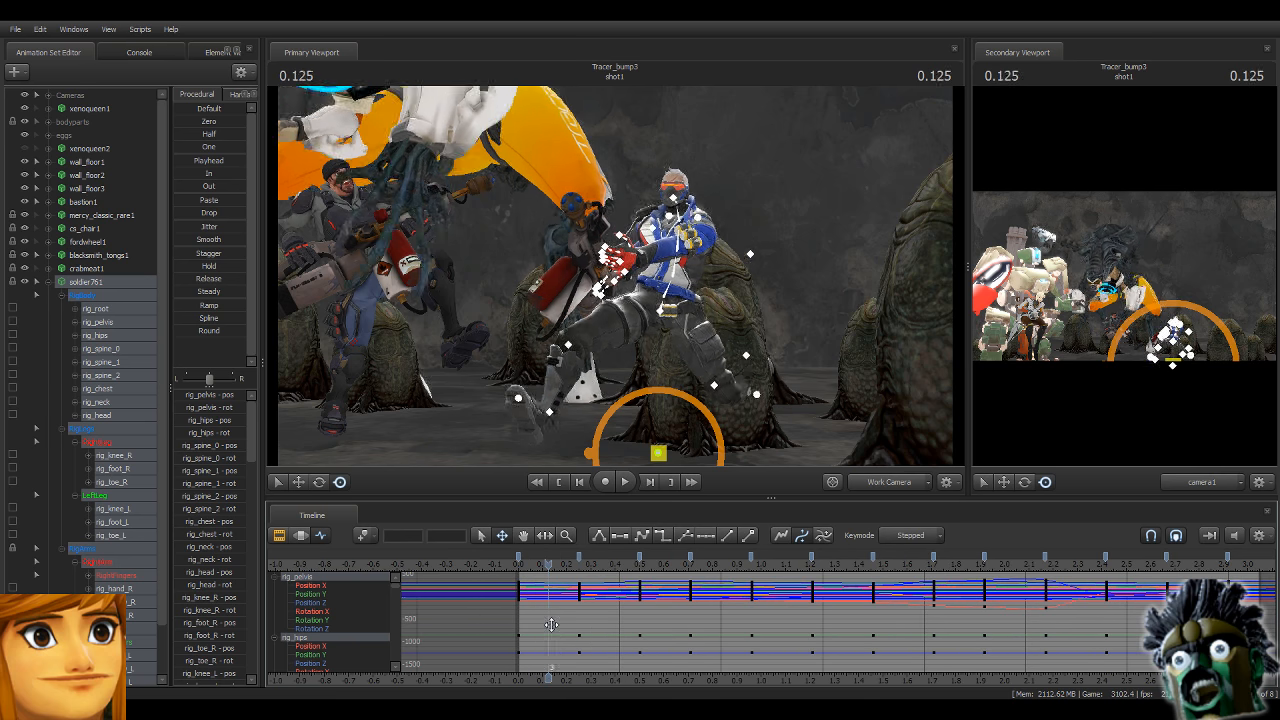
click(578, 556)
scroll(806, 592, down, 4)
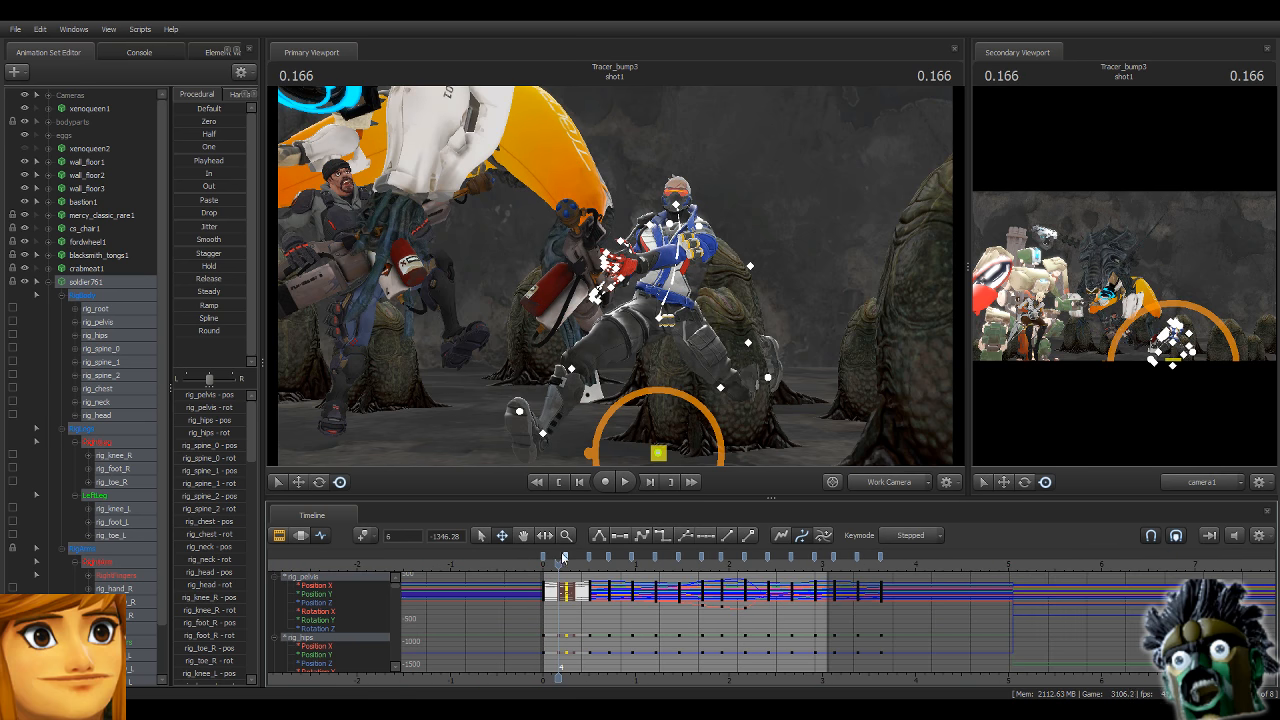
click(558, 556)
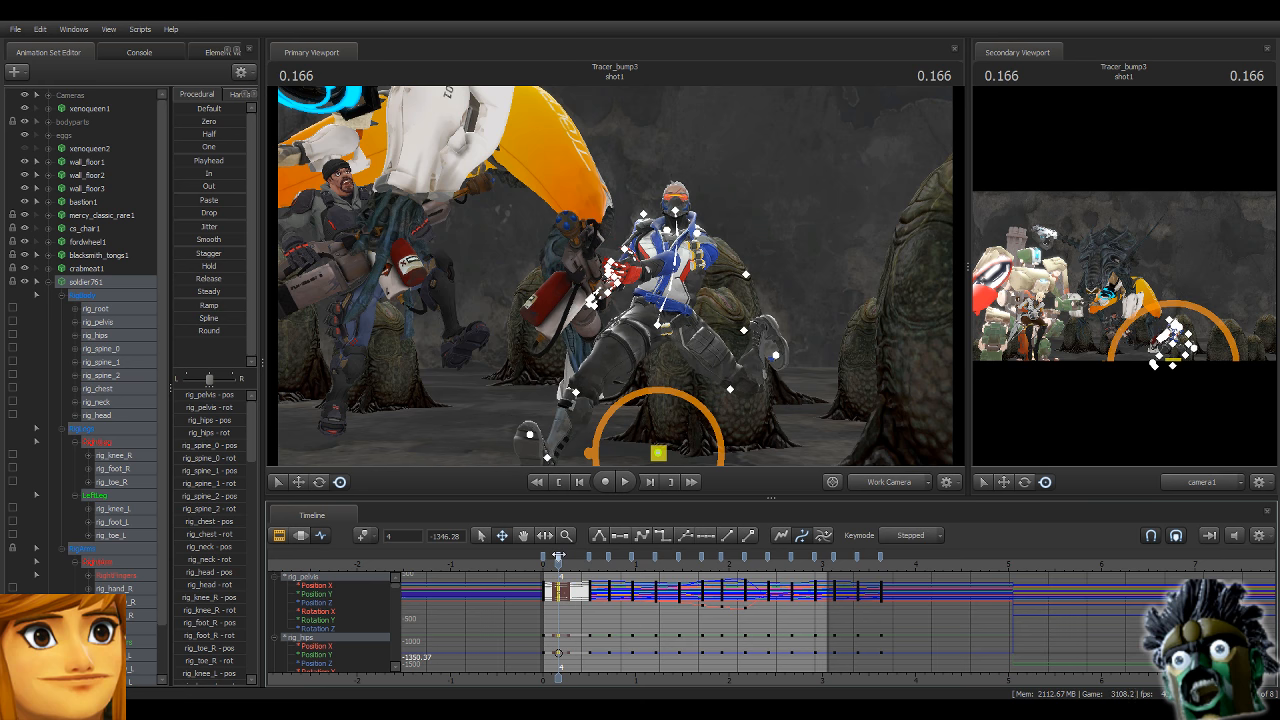
Move soldier761's third full-body keyframe to 0.333.
key(Right)
key(Right)
key(Right)
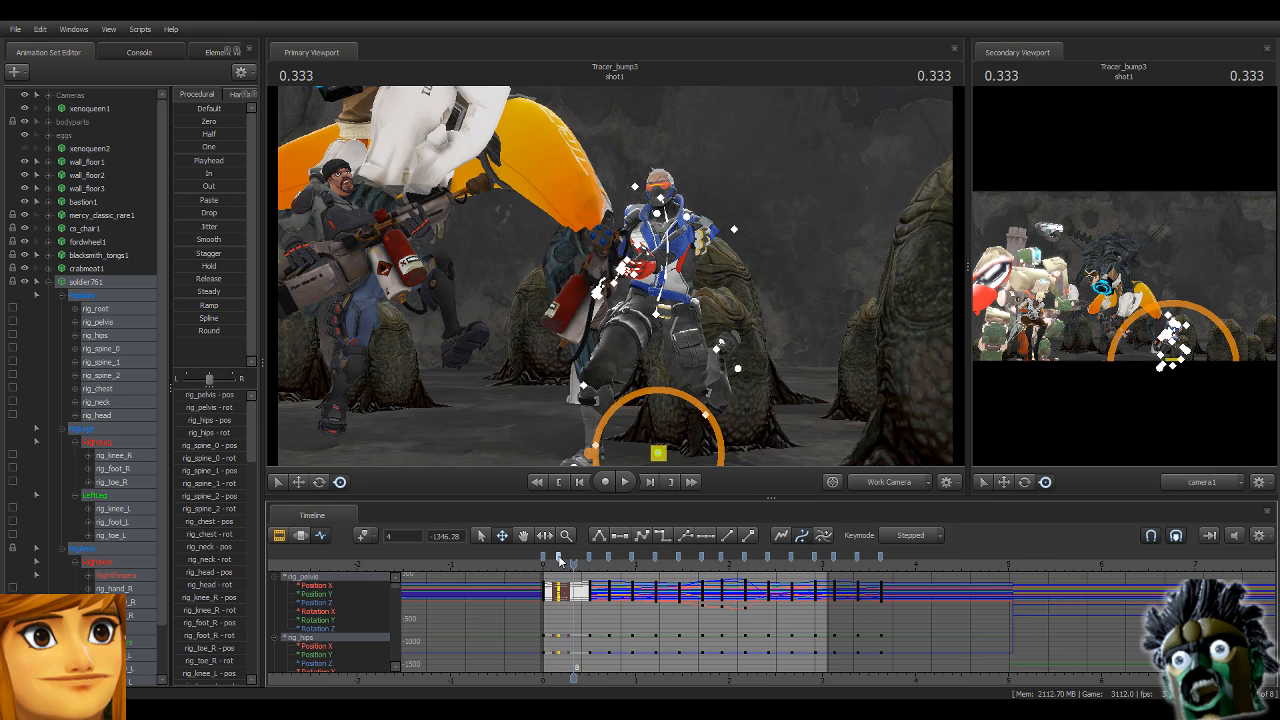
key(Right)
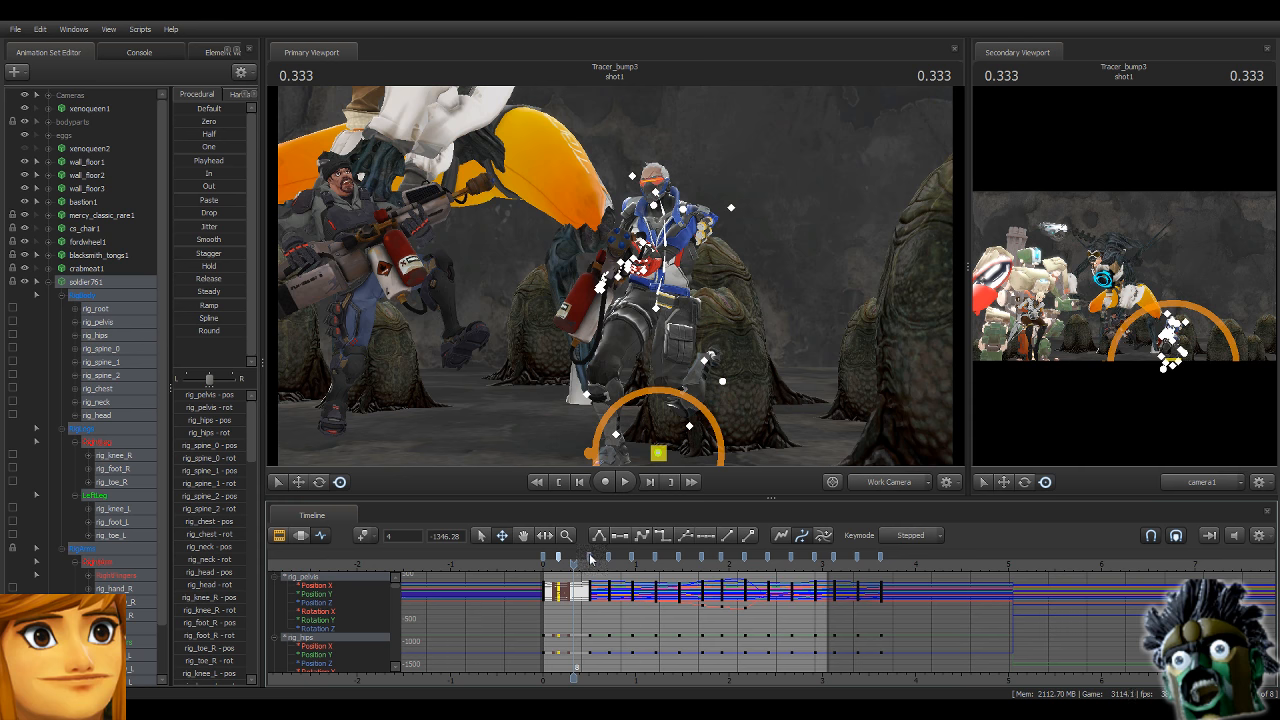
key(m)
click(573, 557)
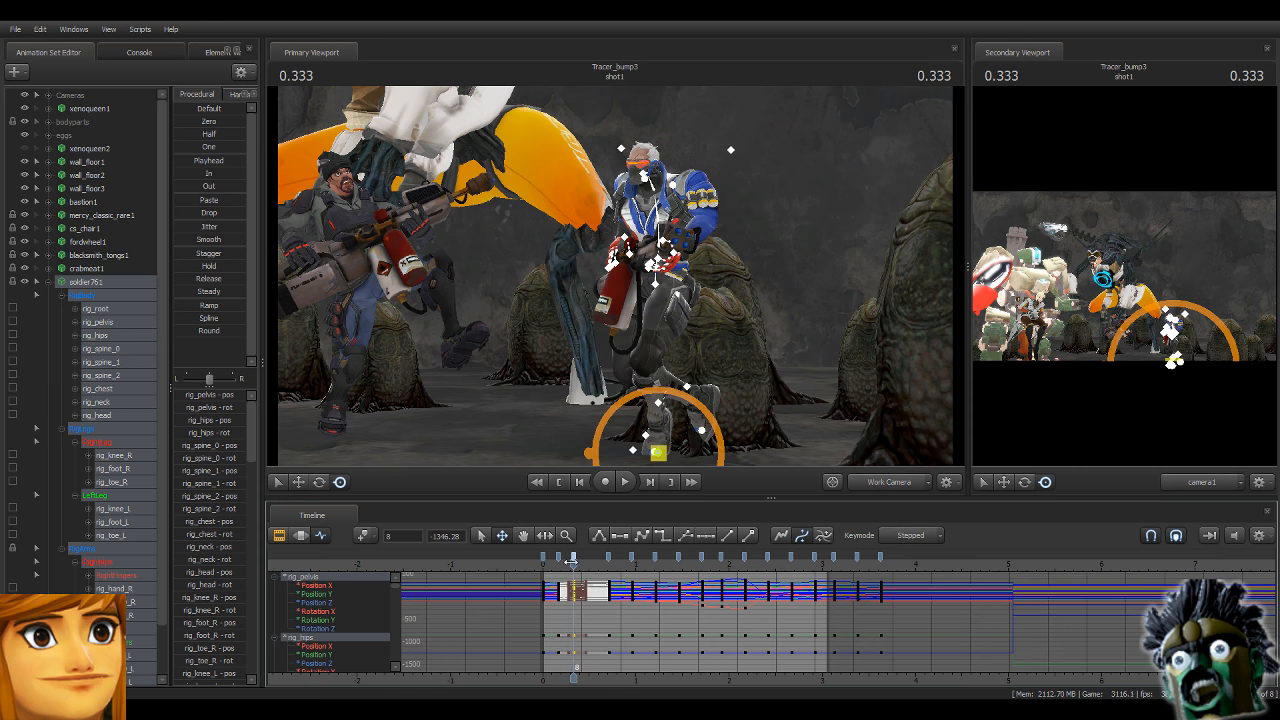
Move soldier761's fourth full-body keyframe to 0.541.
key(Right)
key(Right)
key(Right)
key(Right)
key(Right)
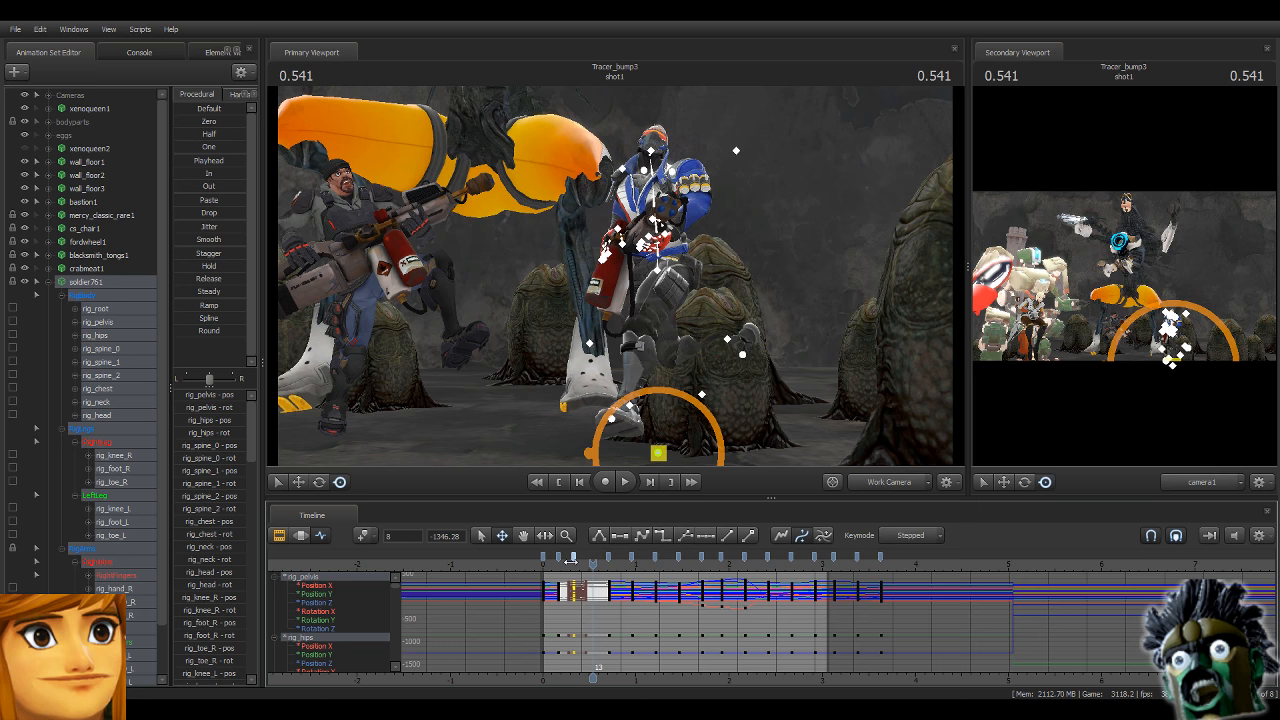
drag(608, 557, 592, 557)
Add an in-between pose at 0.750 by shifting soldier761's rig_pelvis and repositioning rig_foot_L.
key(Right)
key(Right)
key(Right)
key(Right)
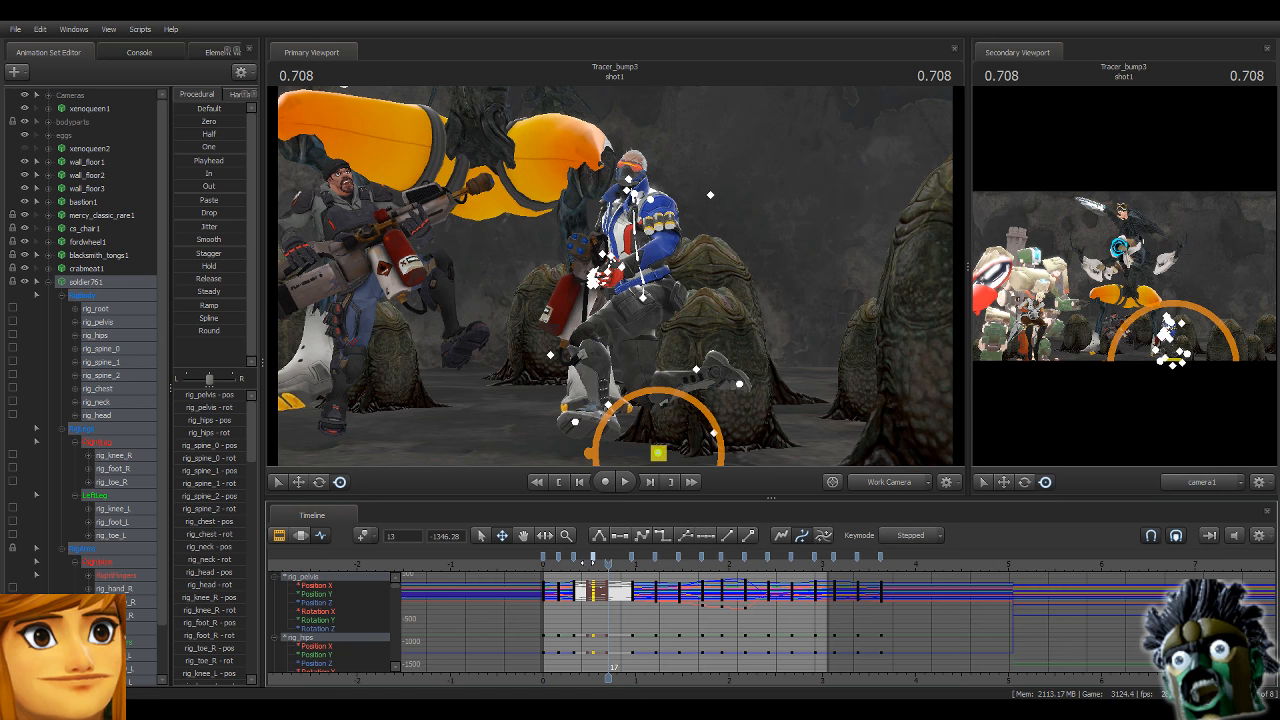
key(Right)
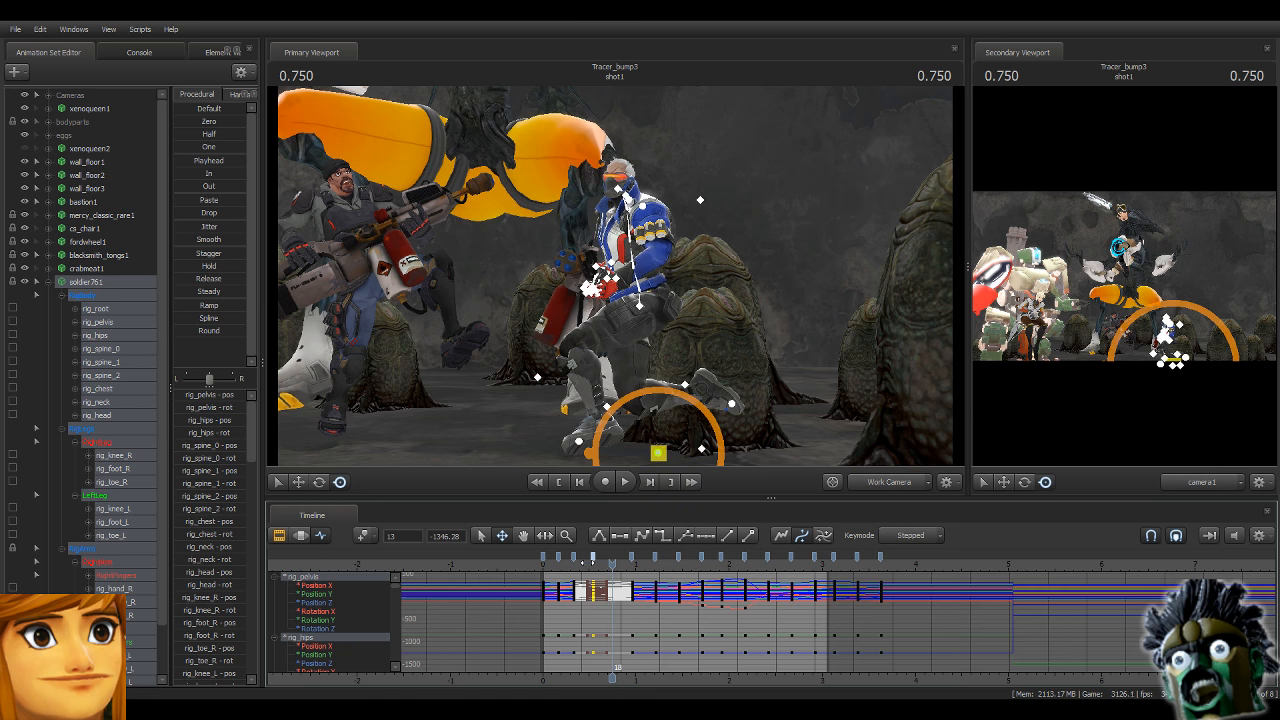
click(620, 315)
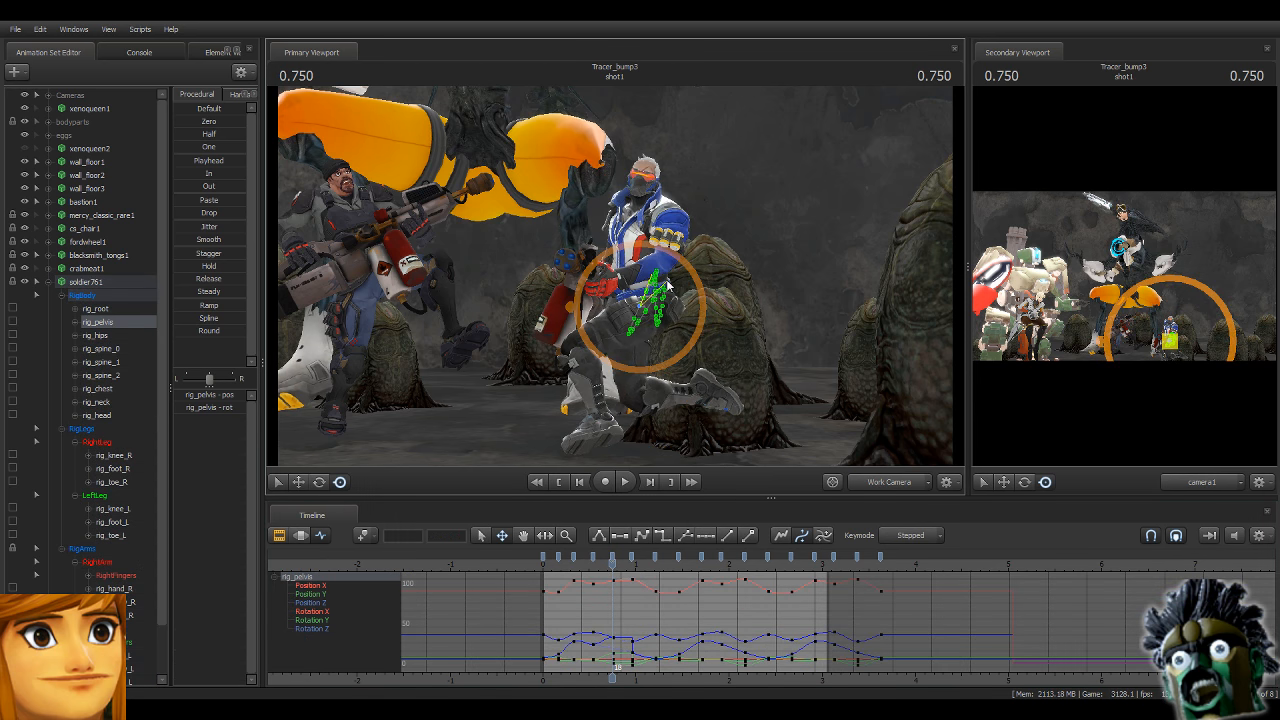
click(606, 400)
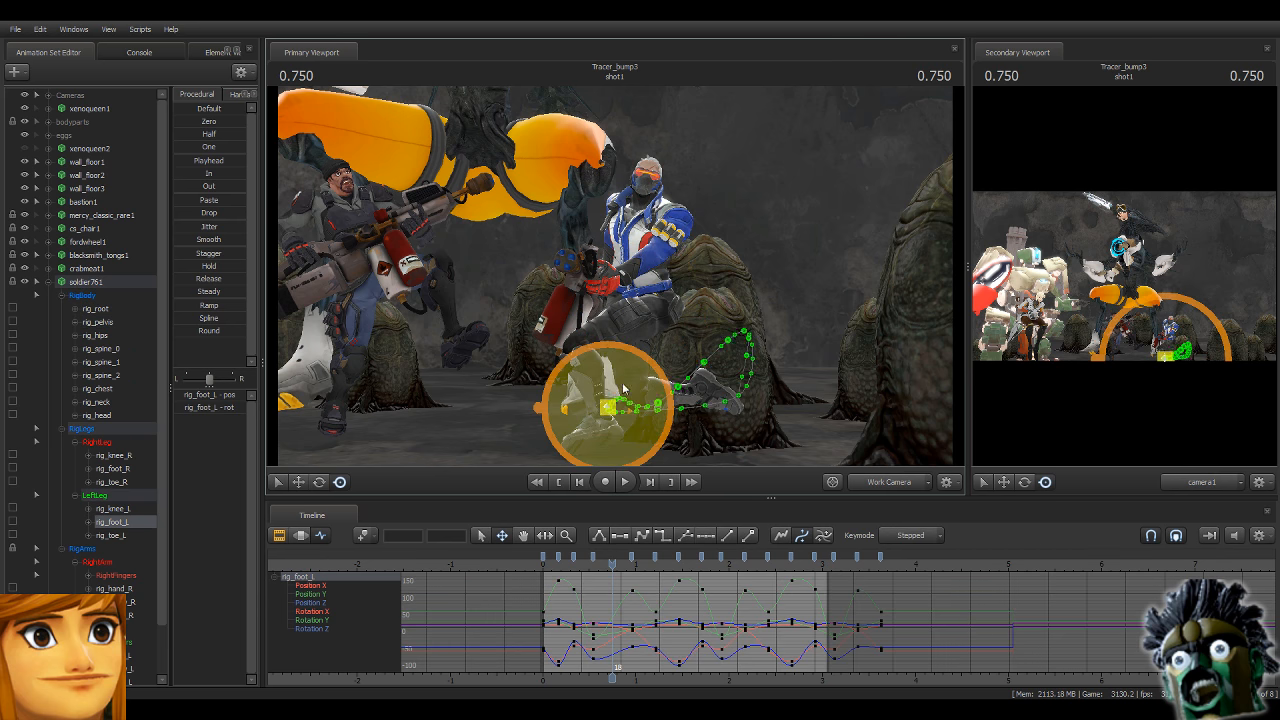
drag(614, 276, 630, 450)
Reposition soldier761's right leg and foot at 0.750 using rig_foot_R.
ctrl+click(661, 219)
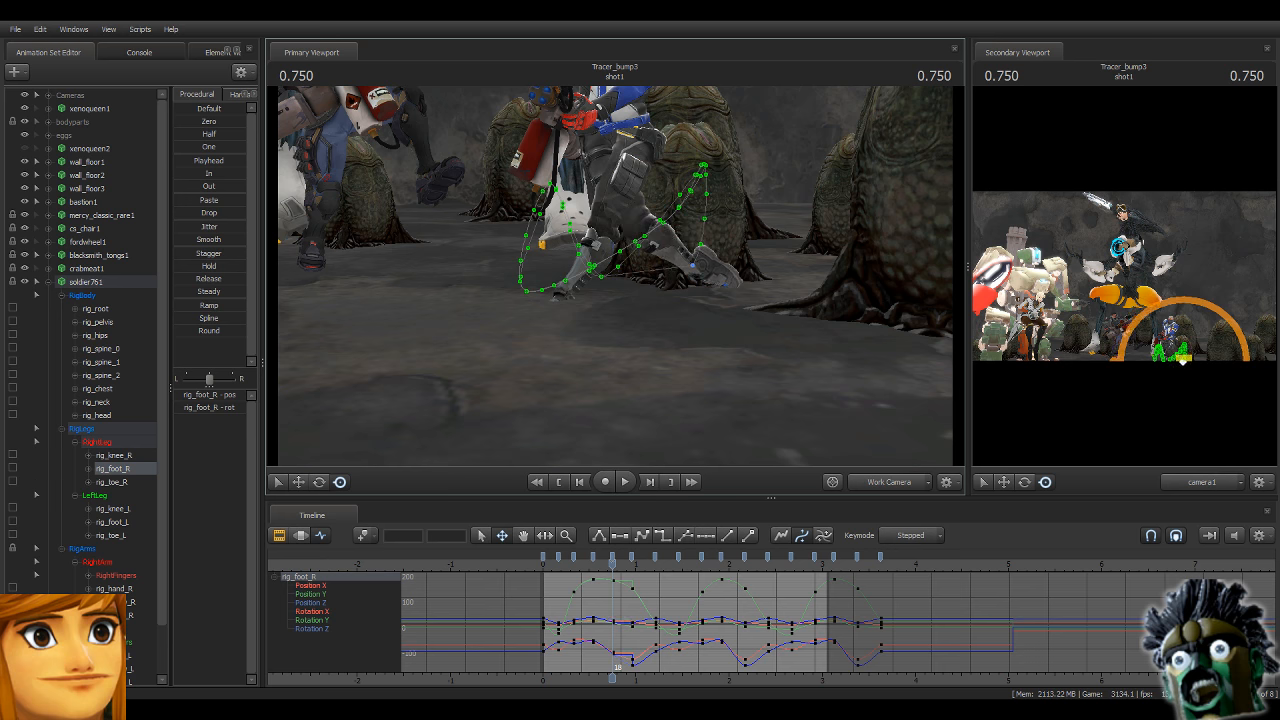
drag(693, 192, 668, 260)
ctrl+click(667, 236)
drag(617, 304, 606, 286)
ctrl+click(675, 240)
Rotate soldier761's upper body at 0.750 with rig_spine_1, rig_spine_2, rig_chest and rig_neck.
ctrl+click(698, 189)
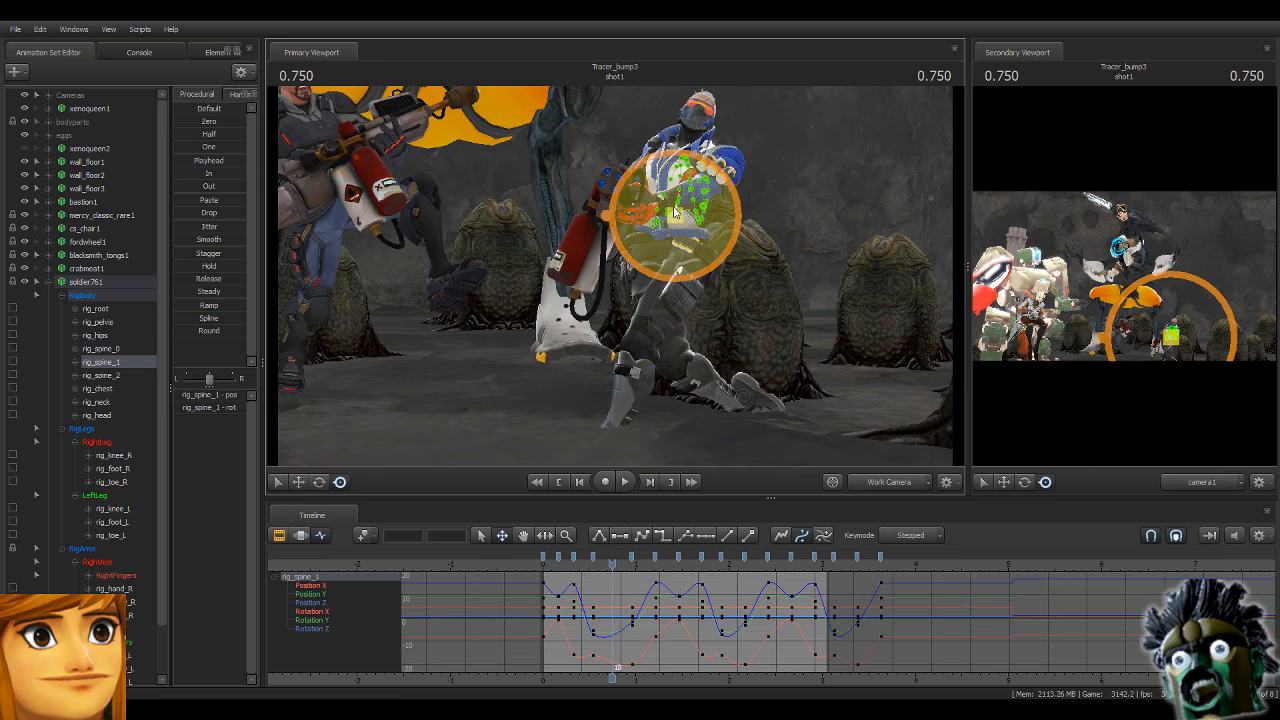
ctrl+click(688, 172)
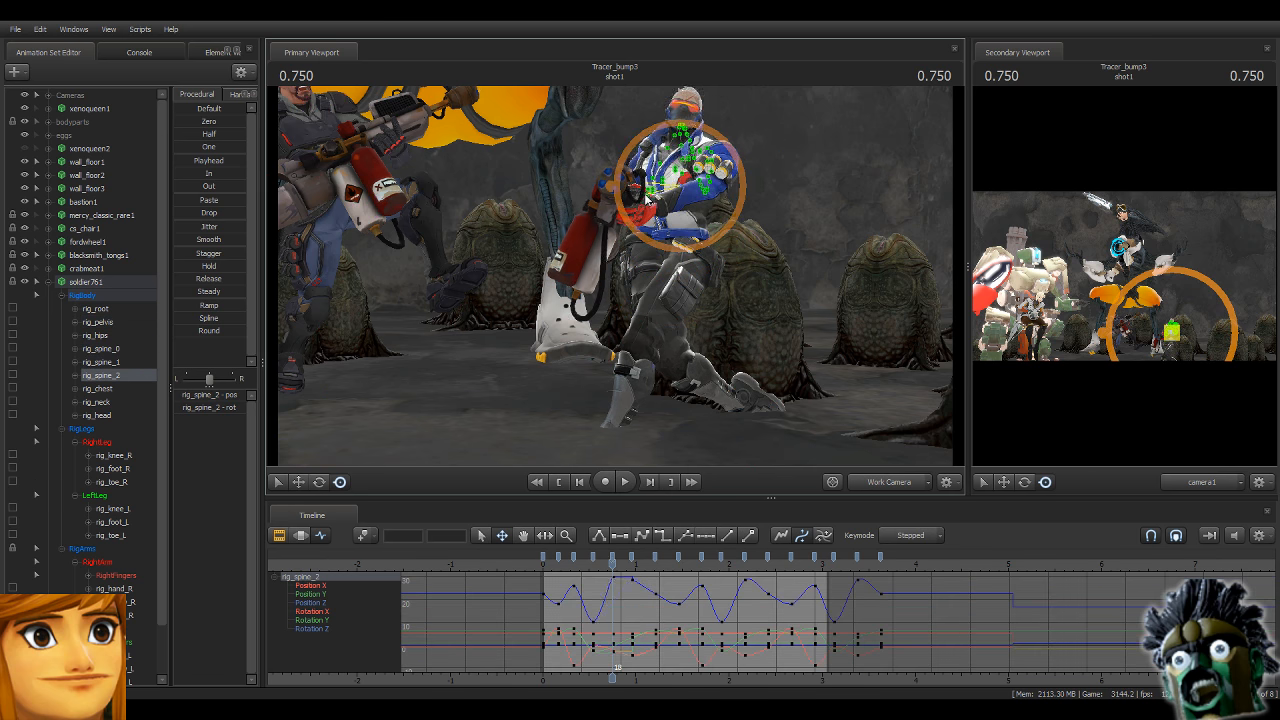
ctrl+click(683, 145)
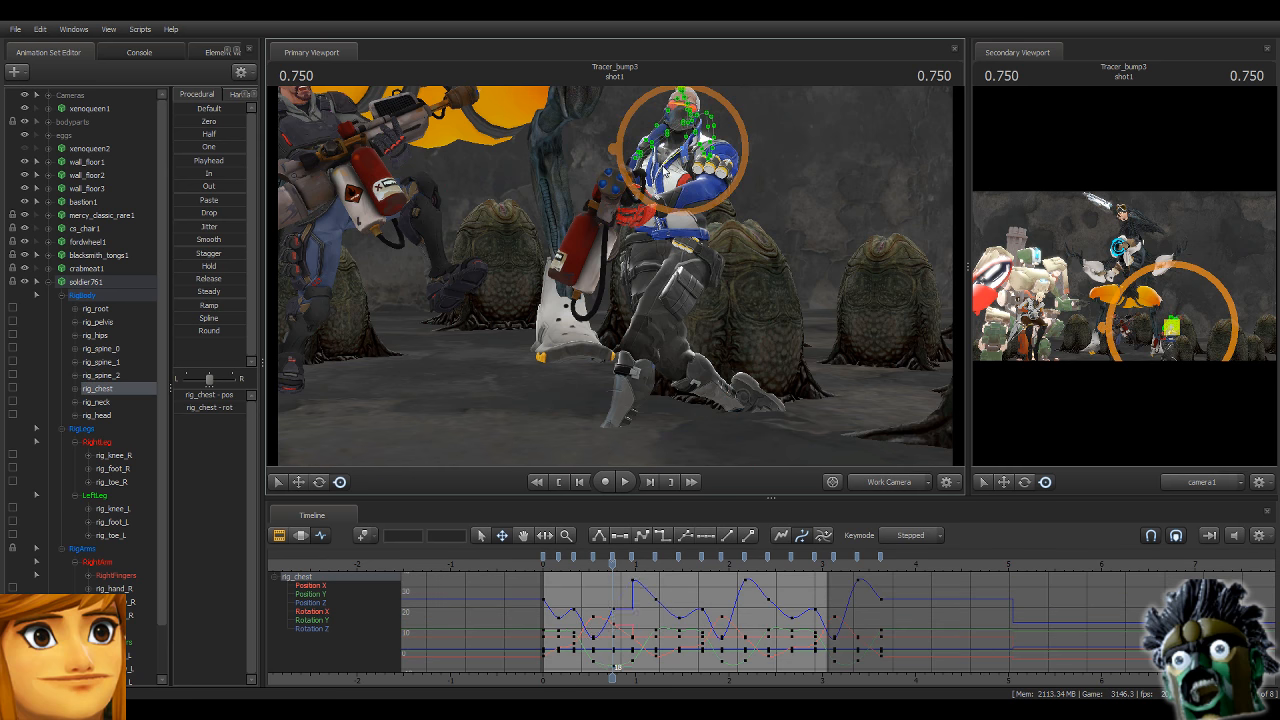
ctrl+click(683, 127)
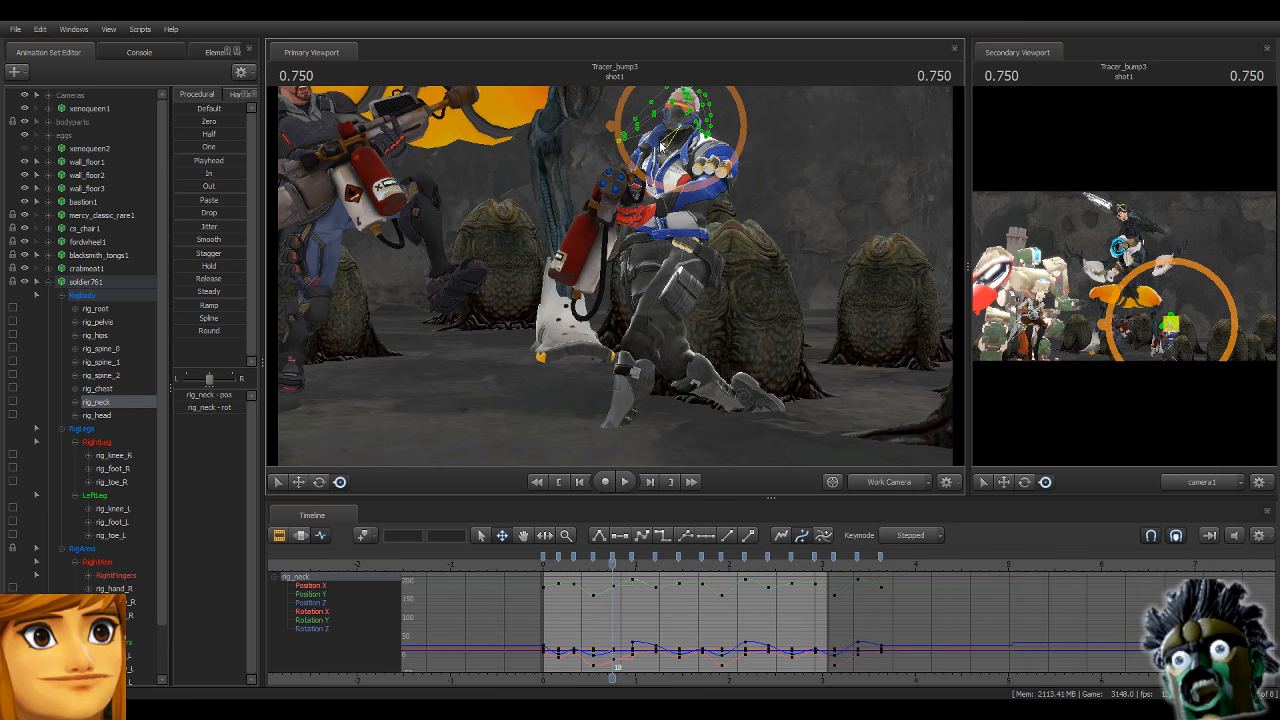
Move soldier761's full-body keyframe at 0.750 to 0.666 and the following full-body keyframe to 0.833.
click(110, 283)
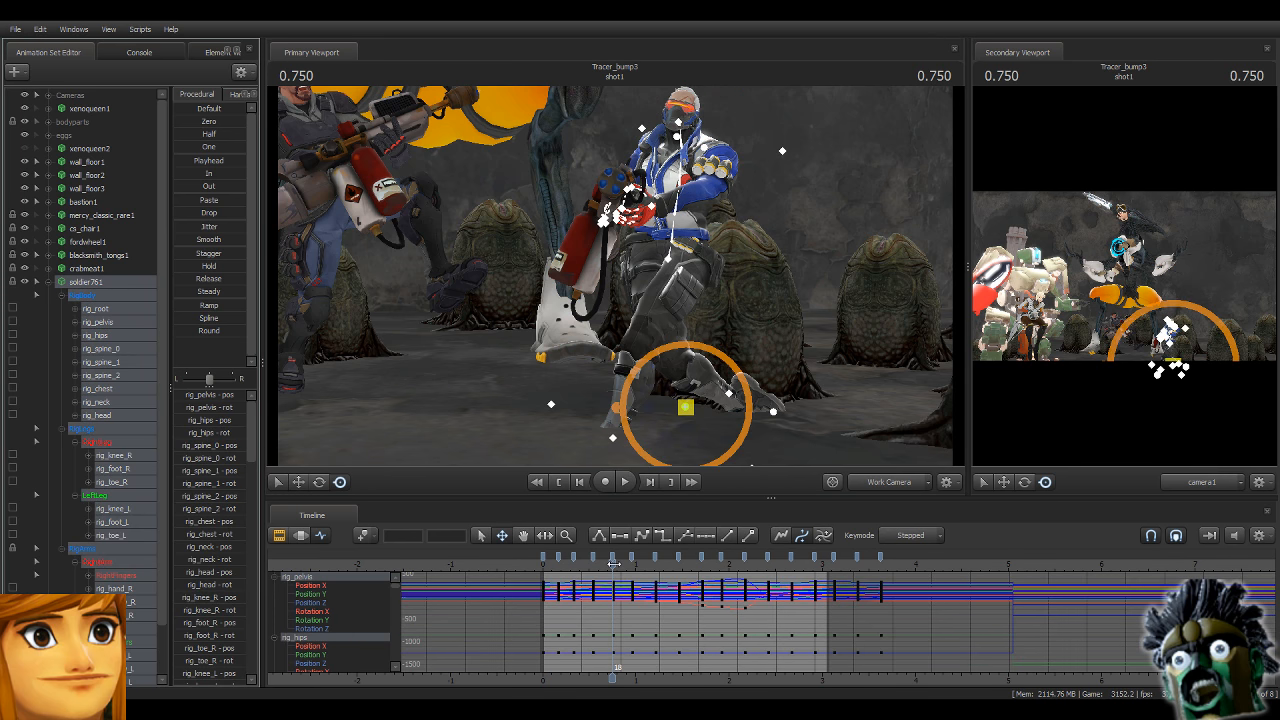
drag(613, 563, 604, 564)
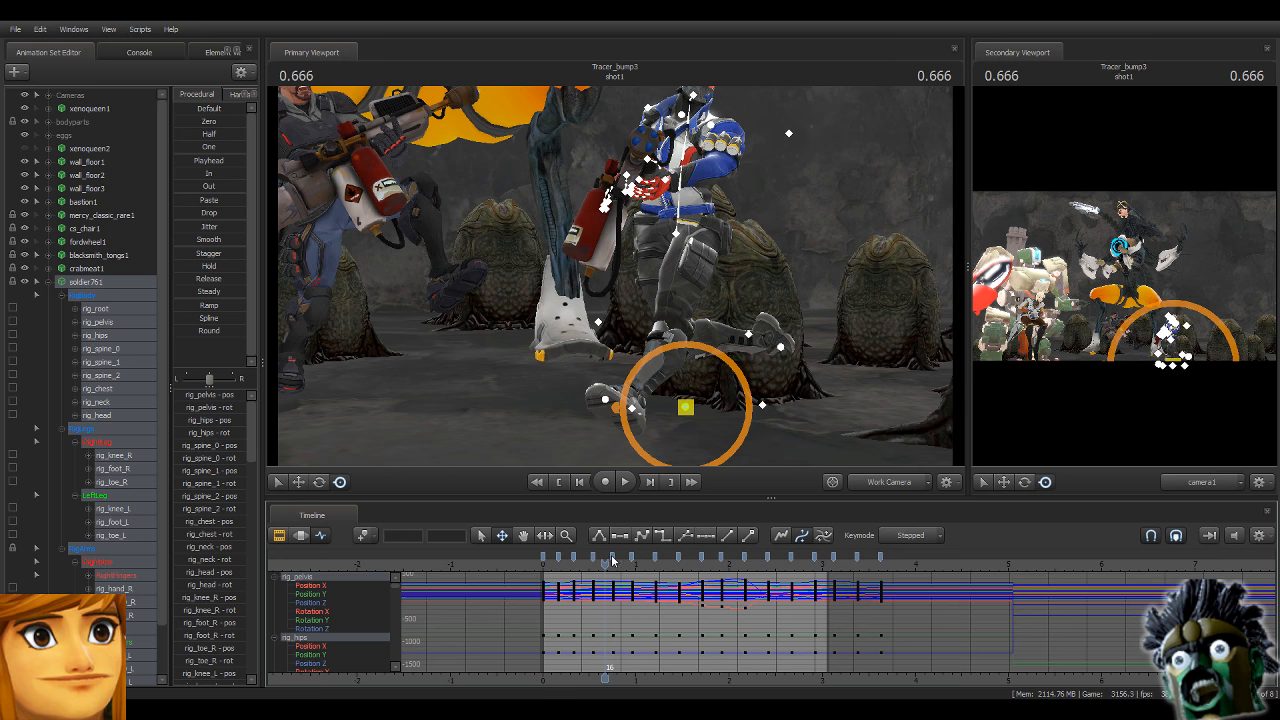
drag(611, 558, 604, 557)
key(Right)
key(Right)
key(Right)
key(Right)
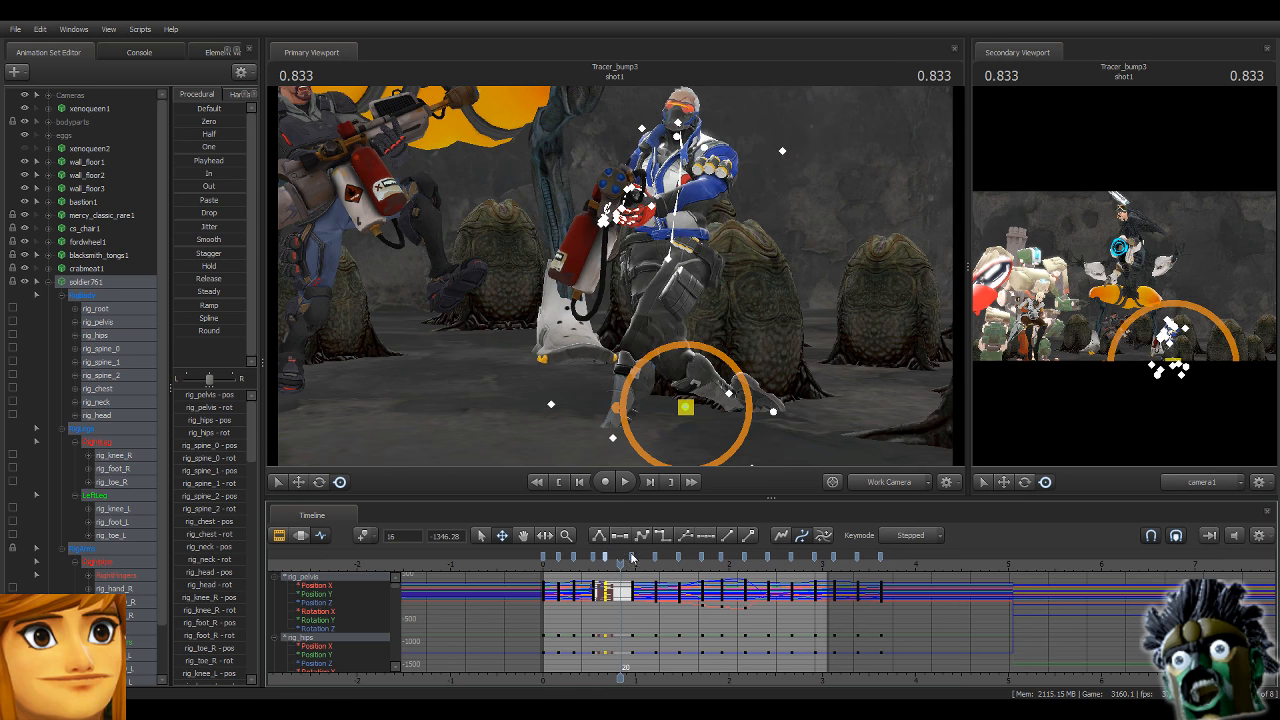
drag(632, 558, 619, 556)
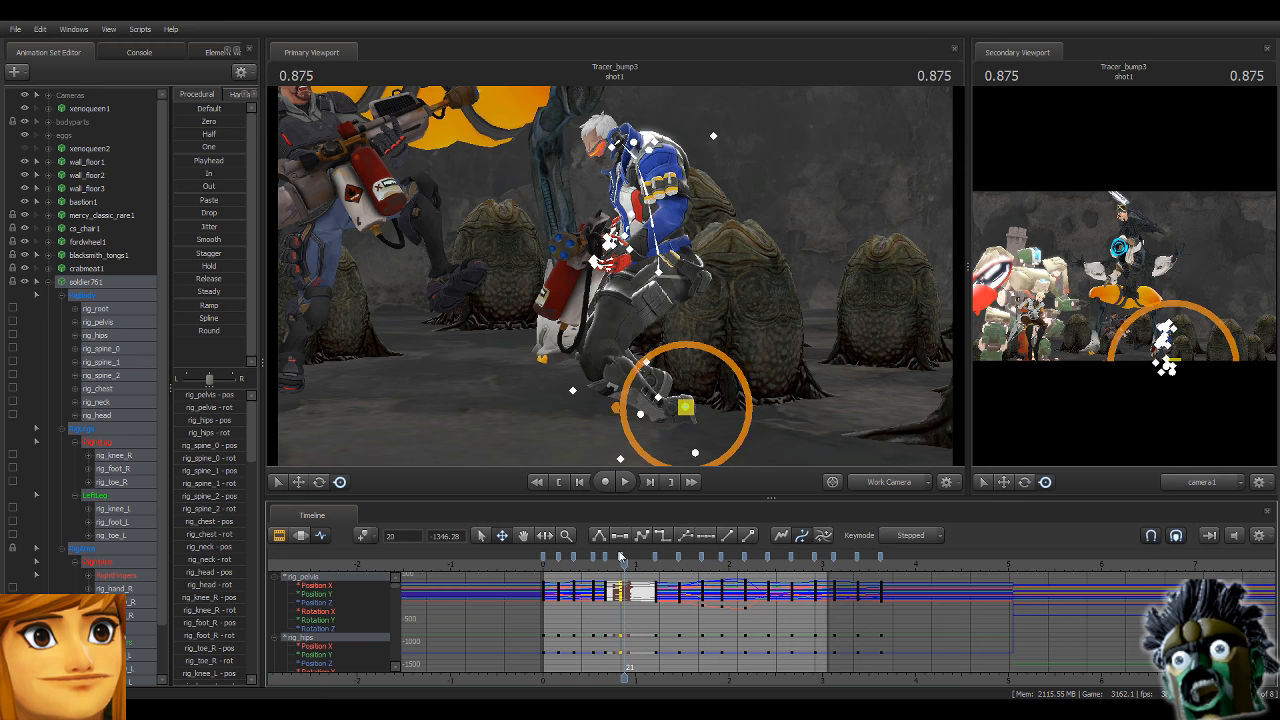
Add an in-between pose at 1.000 by shifting soldier761's rig_pelvis.
key(Right)
key(Right)
key(Right)
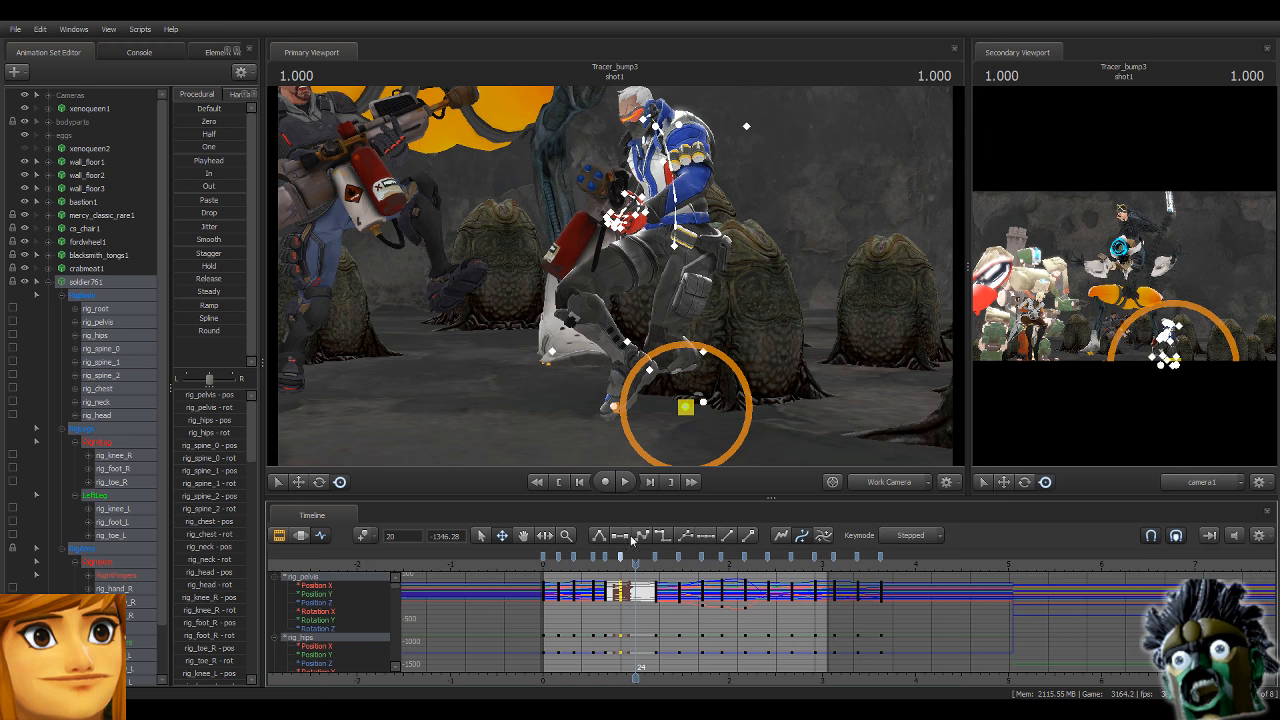
key(ctrl)
ctrl+click(674, 242)
drag(673, 243, 666, 233)
drag(607, 262, 620, 281)
key(ctrl)
Reposition soldier761's left foot with rig_foot_L and adjust the right foot at 1.000.
click(703, 355)
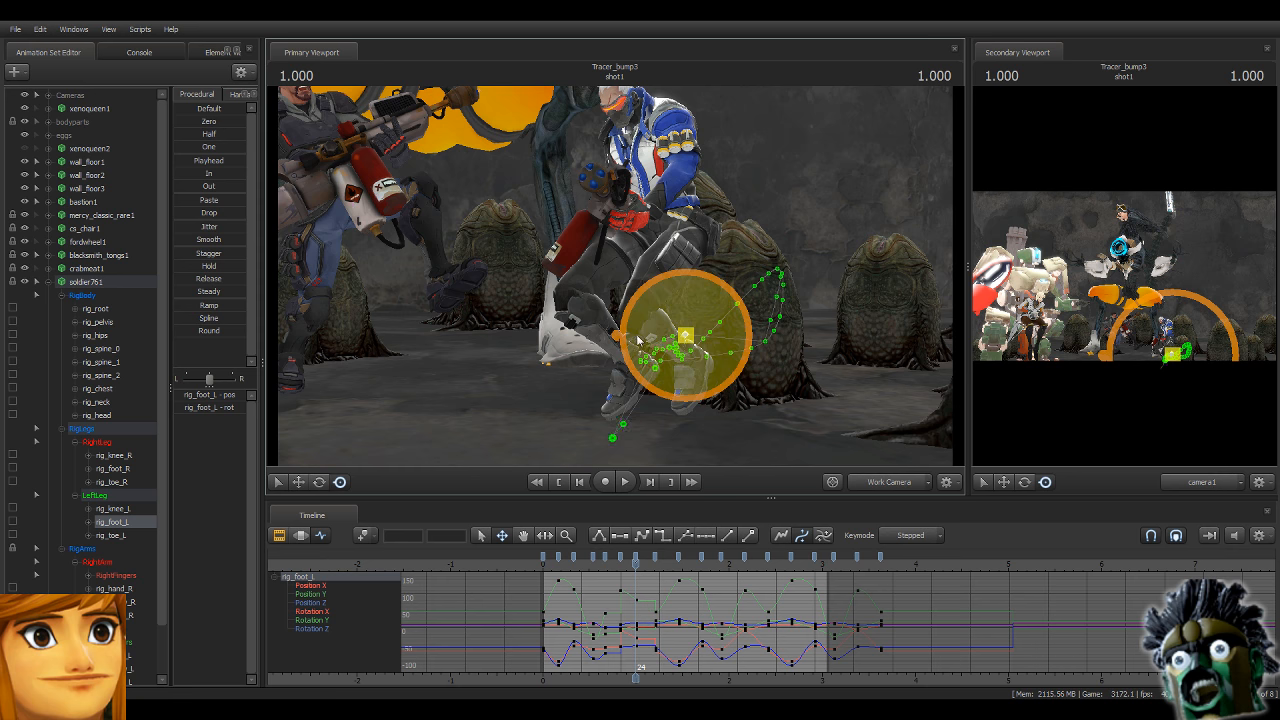
drag(686, 335, 720, 350)
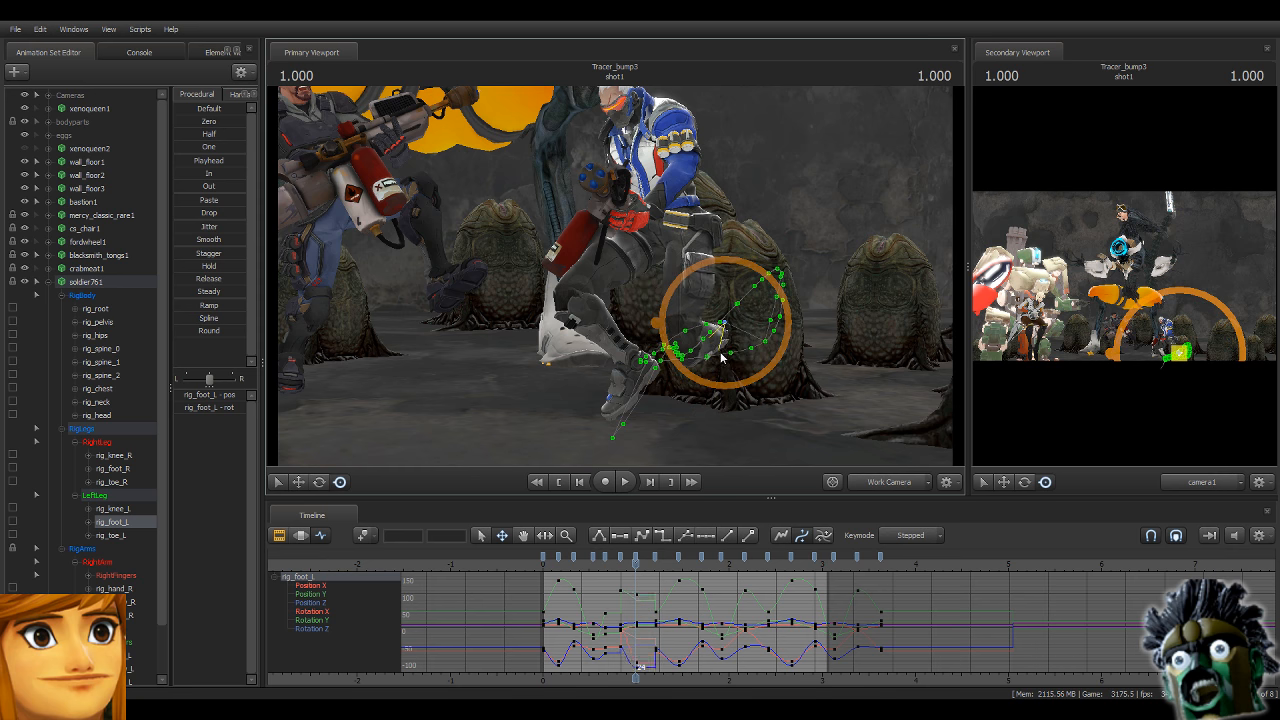
ctrl+click(630, 342)
drag(628, 342, 623, 172)
Rotate soldier761's spine controls up to rig_spine_2 at 1.000 to bend the torso.
ctrl+click(667, 229)
ctrl+click(662, 214)
ctrl+click(664, 188)
ctrl+click(660, 157)
key(ctrl)
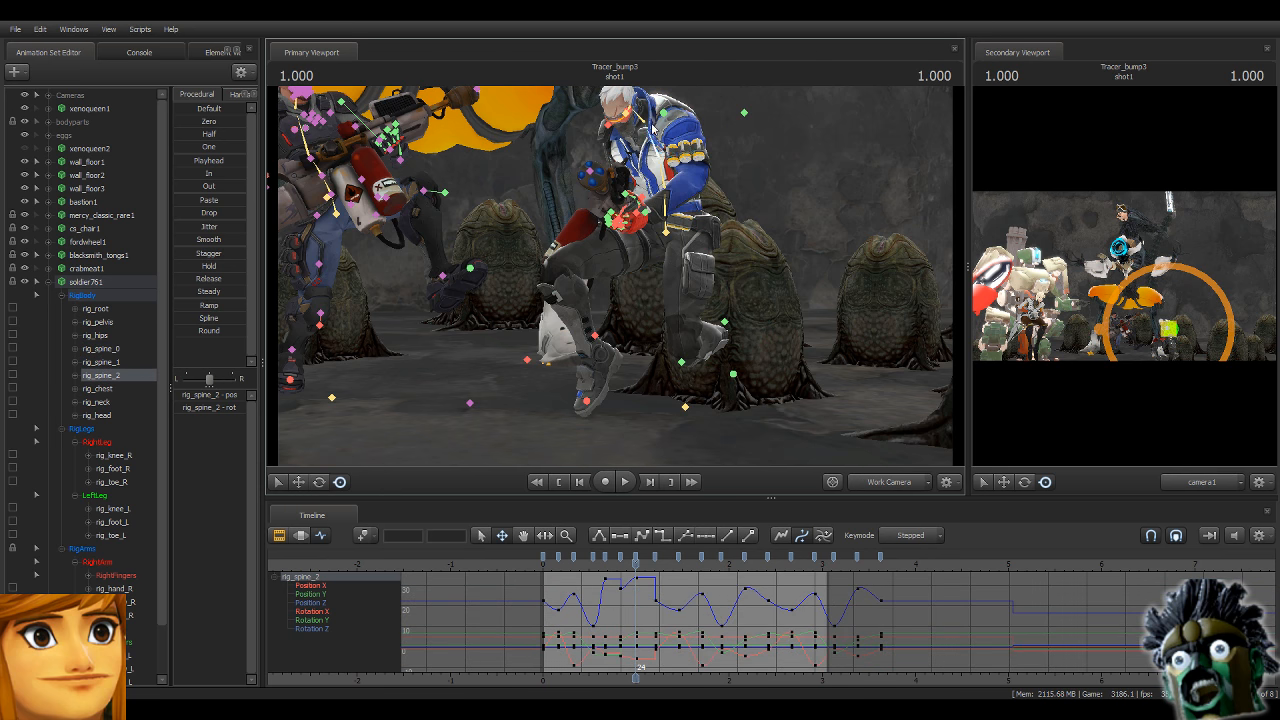
key(ctrl)
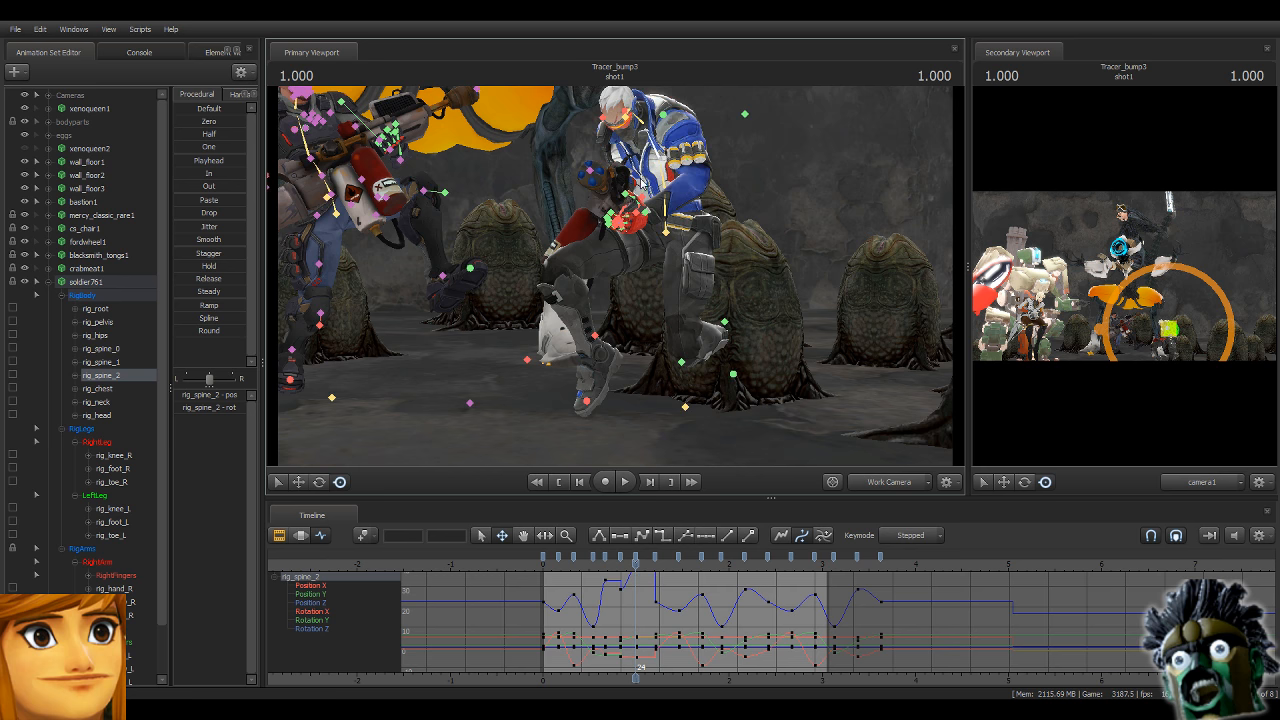
Rotate soldier761's rig_chest, rig_neck and head control at 1.000.
ctrl+click(645, 112)
drag(636, 146, 628, 166)
key(ctrl)
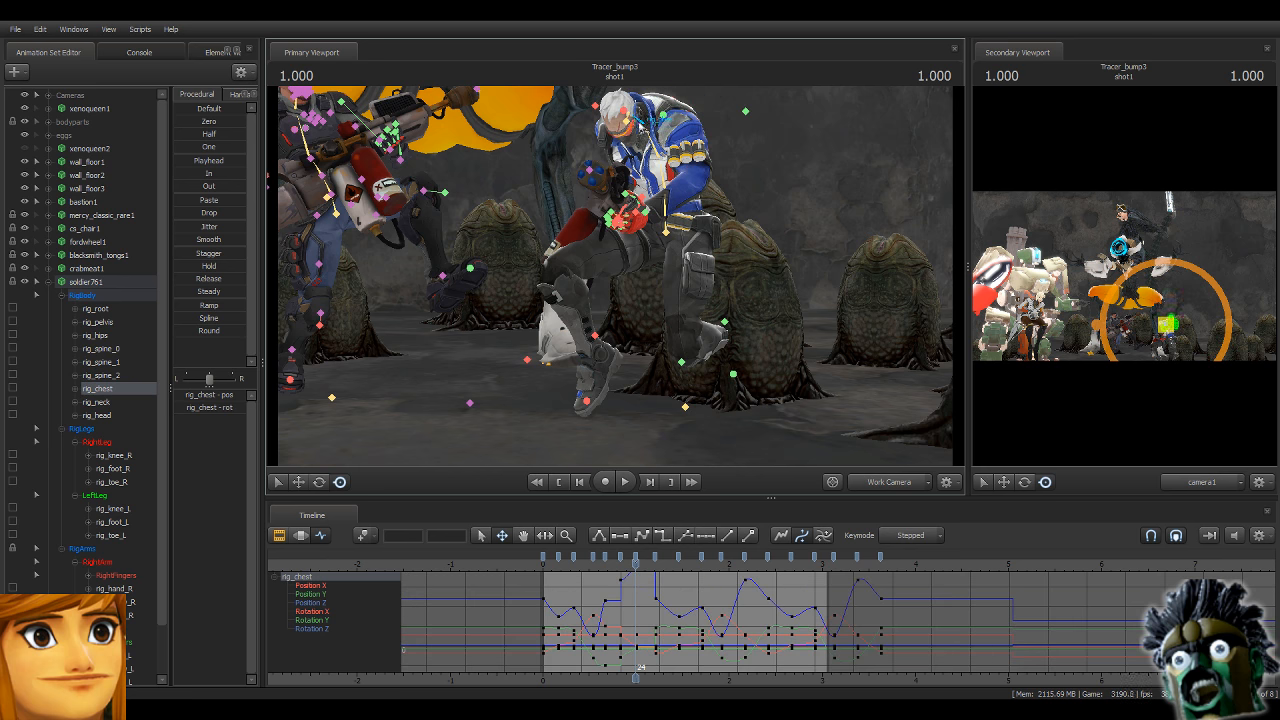
ctrl+click(629, 116)
mouse_move(629, 116)
mouse_down()
mouse_move(660, 90)
mouse_move(620, 110)
mouse_up()
drag(637, 246, 619, 242)
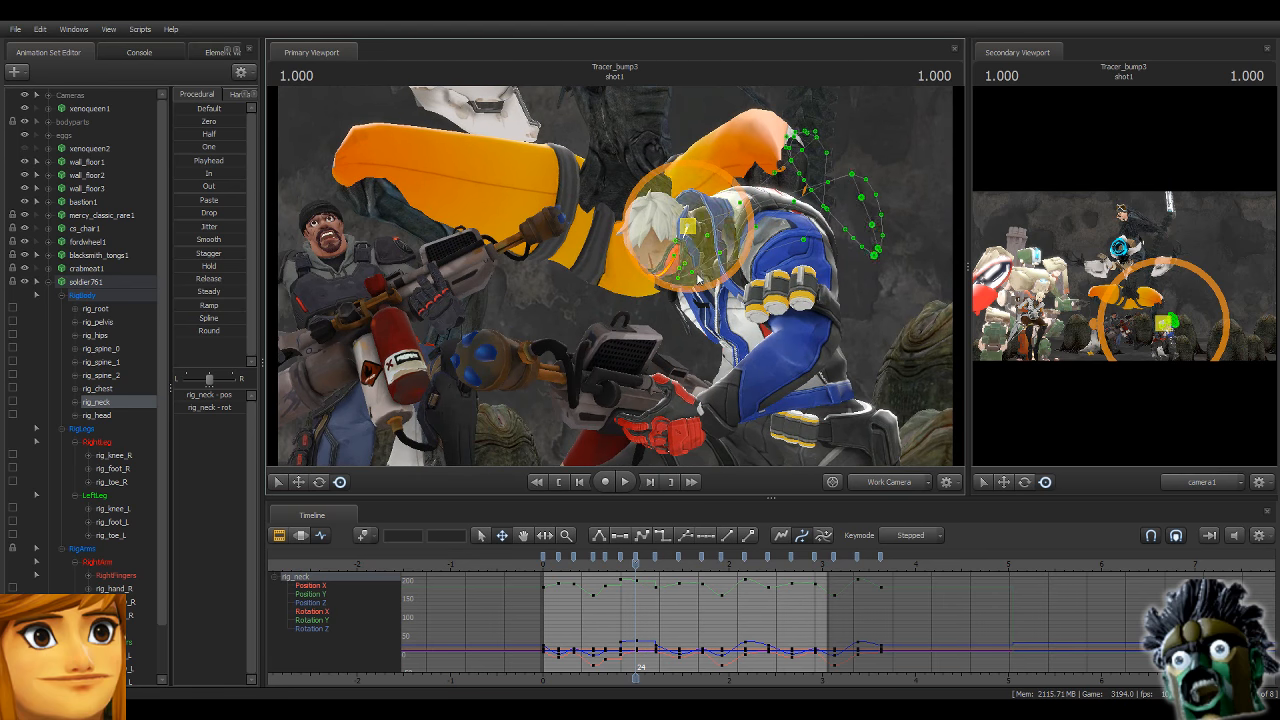
key(ctrl)
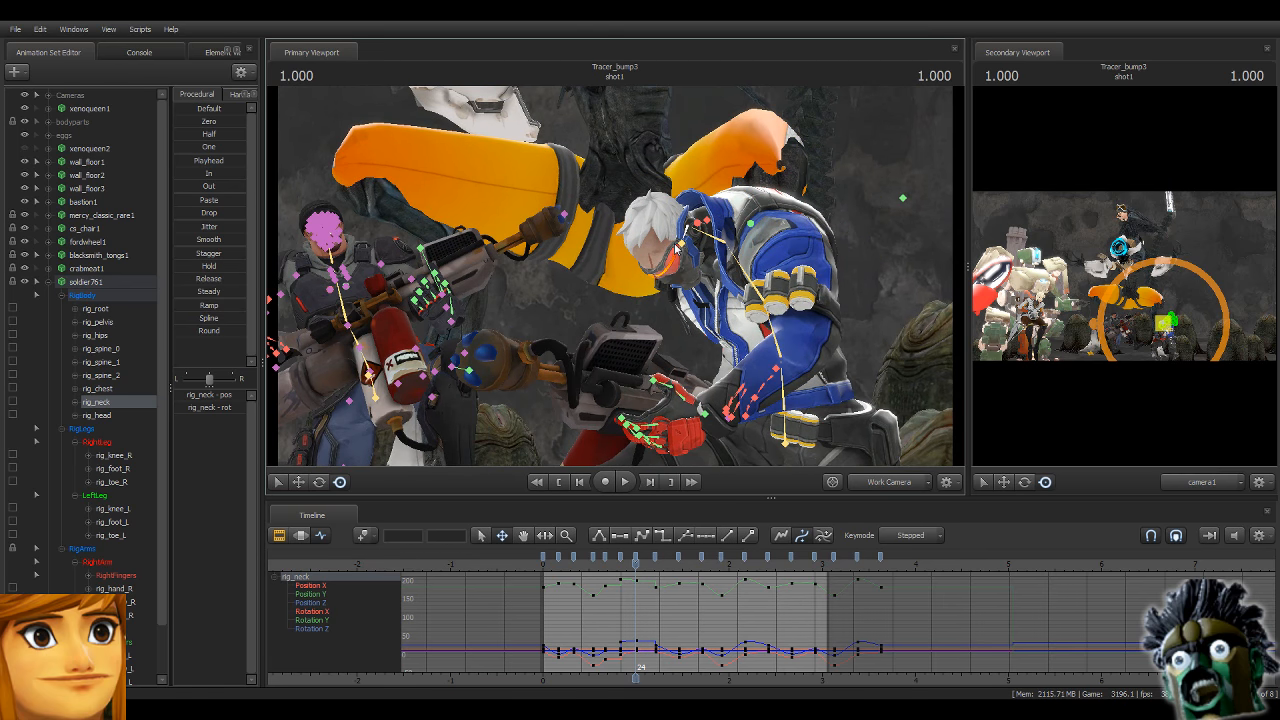
ctrl+click(679, 245)
mouse_move(733, 358)
mouse_down()
mouse_move(745, 420)
mouse_move(735, 370)
mouse_move(740, 420)
mouse_move(760, 370)
mouse_move(640, 224)
mouse_up()
Reposition soldier761's rig_hand_R and adjust rig_collar_R at 1.000.
key(ctrl)
ctrl+click(668, 230)
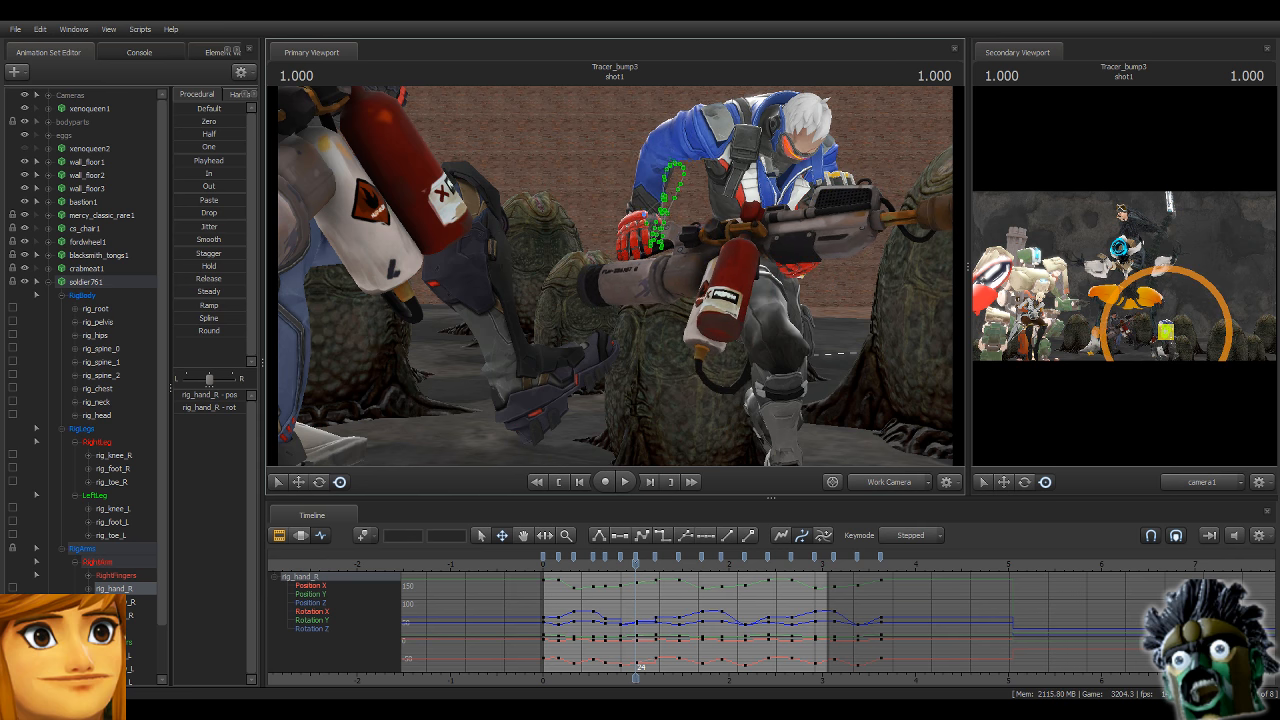
drag(628, 286, 649, 196)
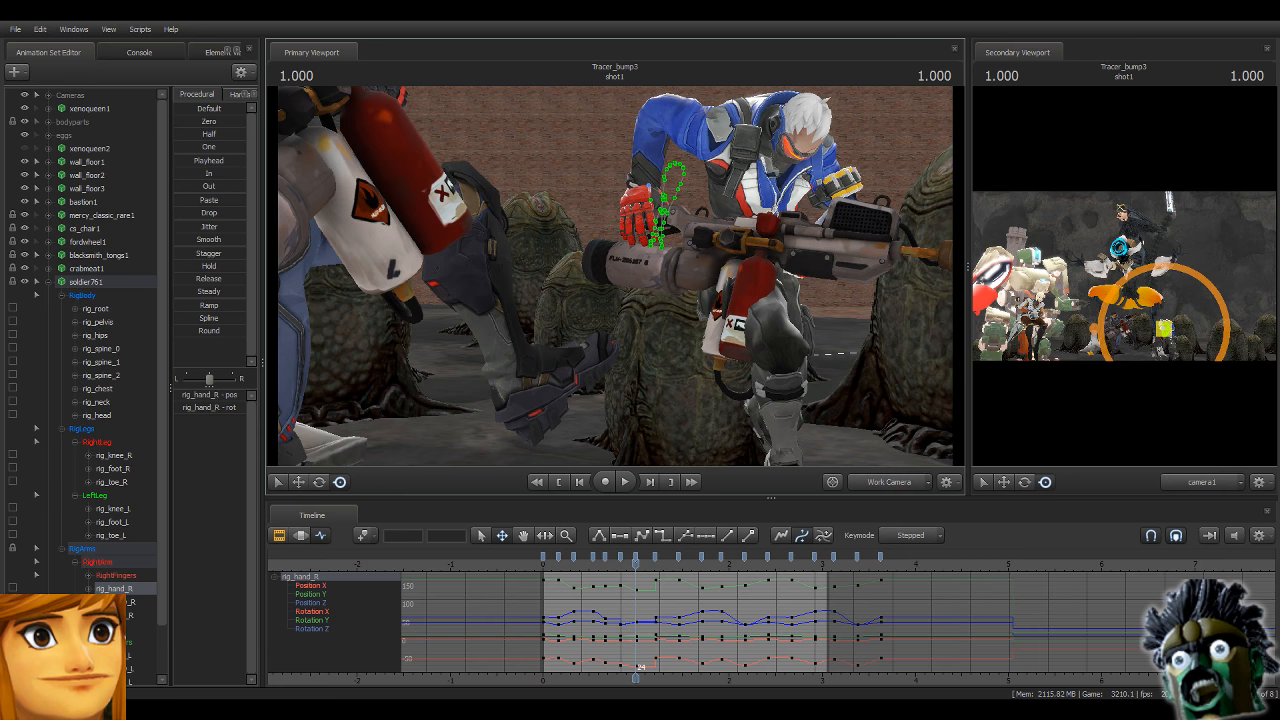
key(ctrl)
click(750, 111)
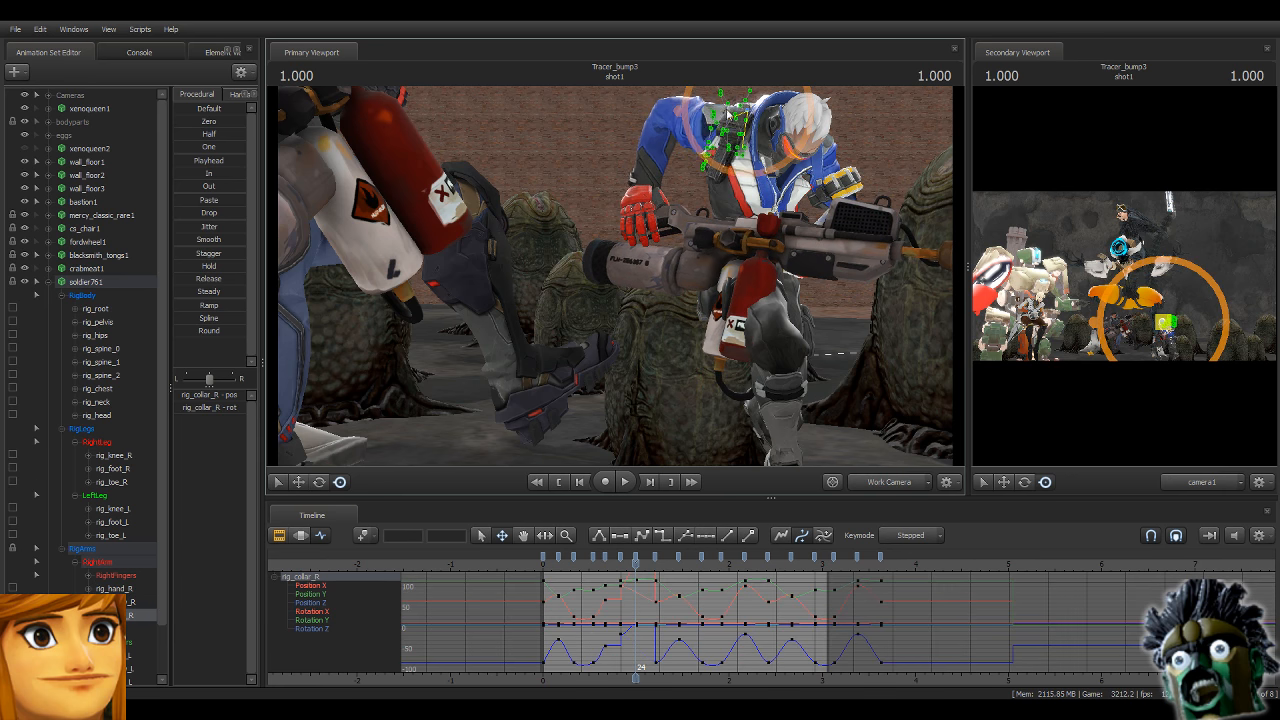
drag(774, 146, 765, 160)
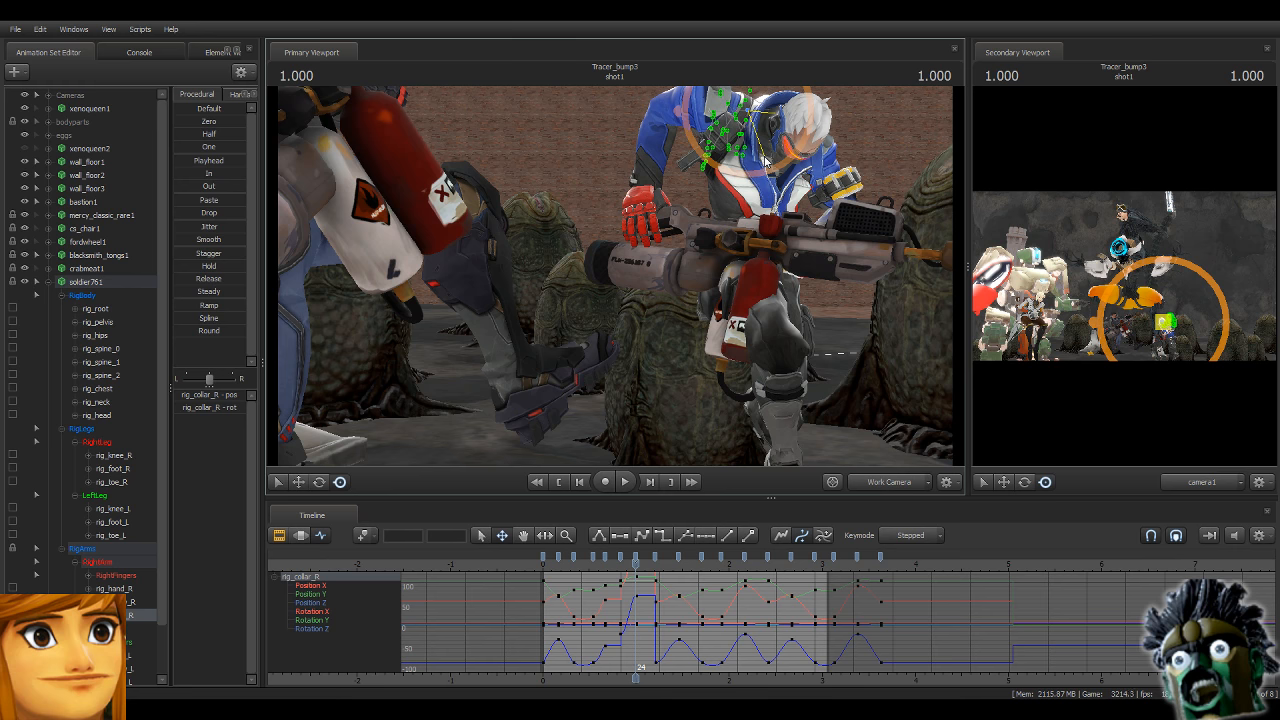
Move soldier761's next full-body keyframe to 1.041 and delete all full-body keyframes after it.
click(111, 282)
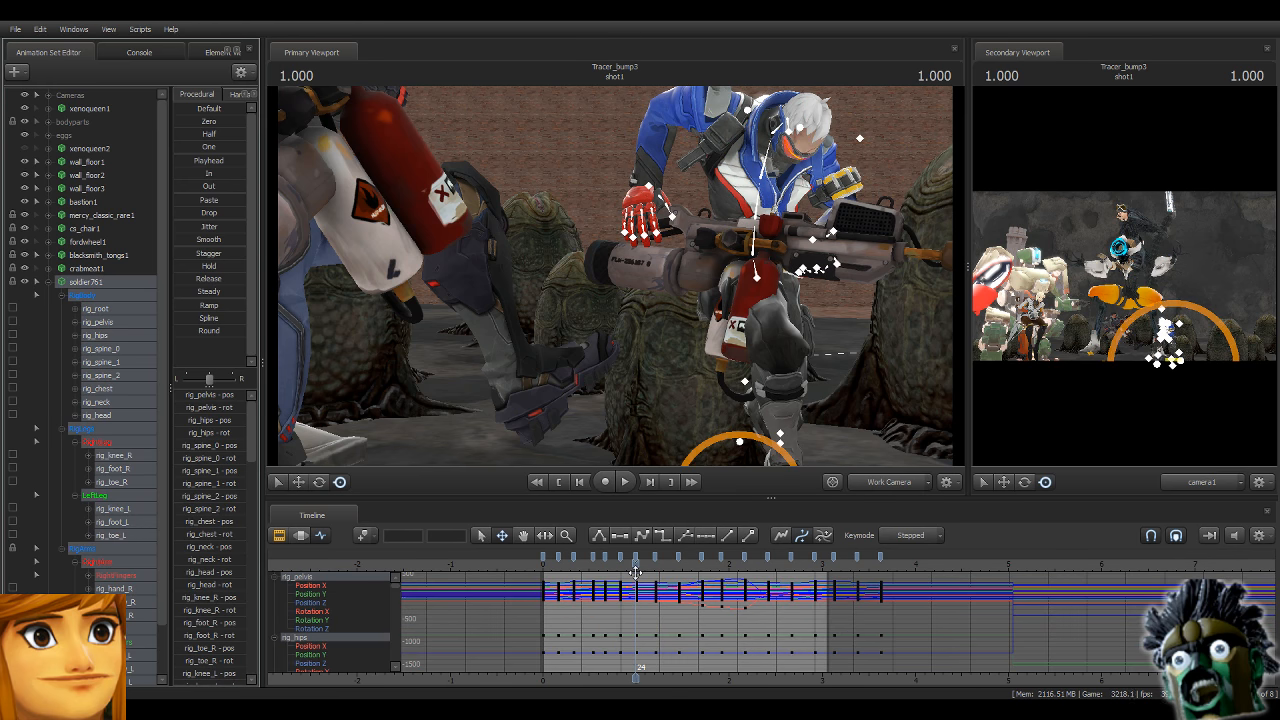
mouse_move(635, 563)
mouse_down()
mouse_move(664, 567)
mouse_move(628, 575)
mouse_move(641, 556)
mouse_up()
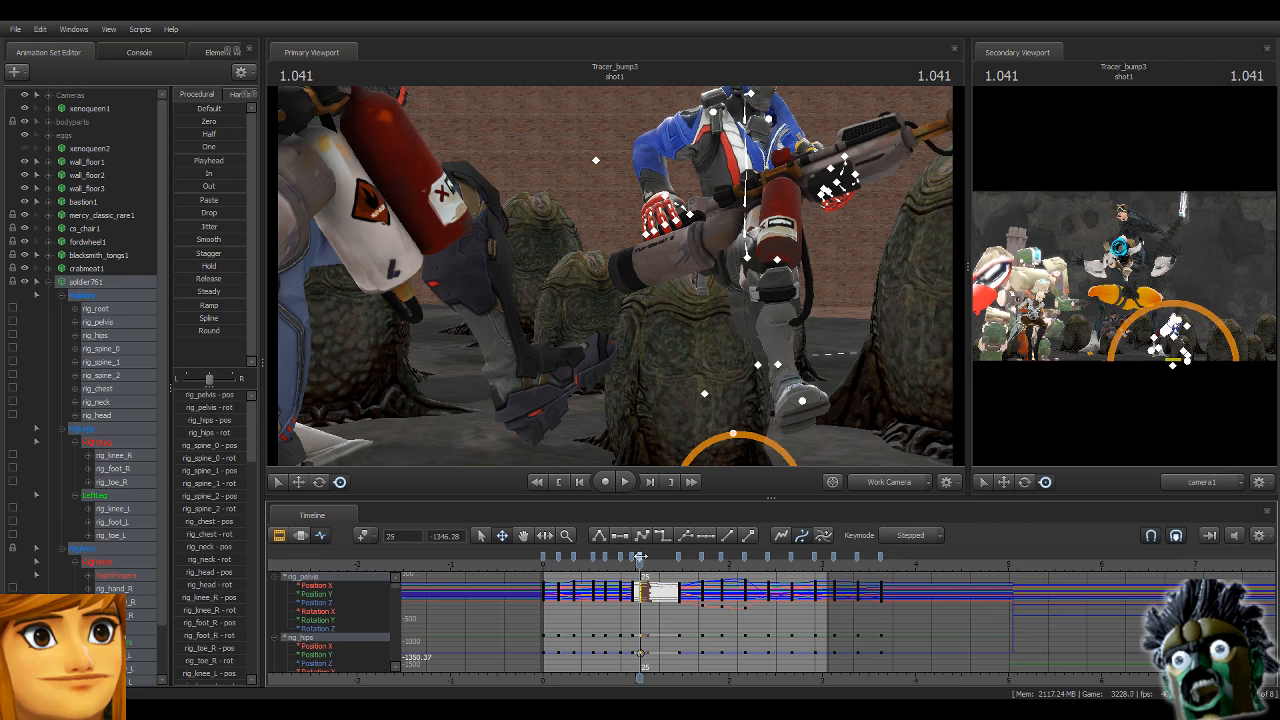
click(679, 557)
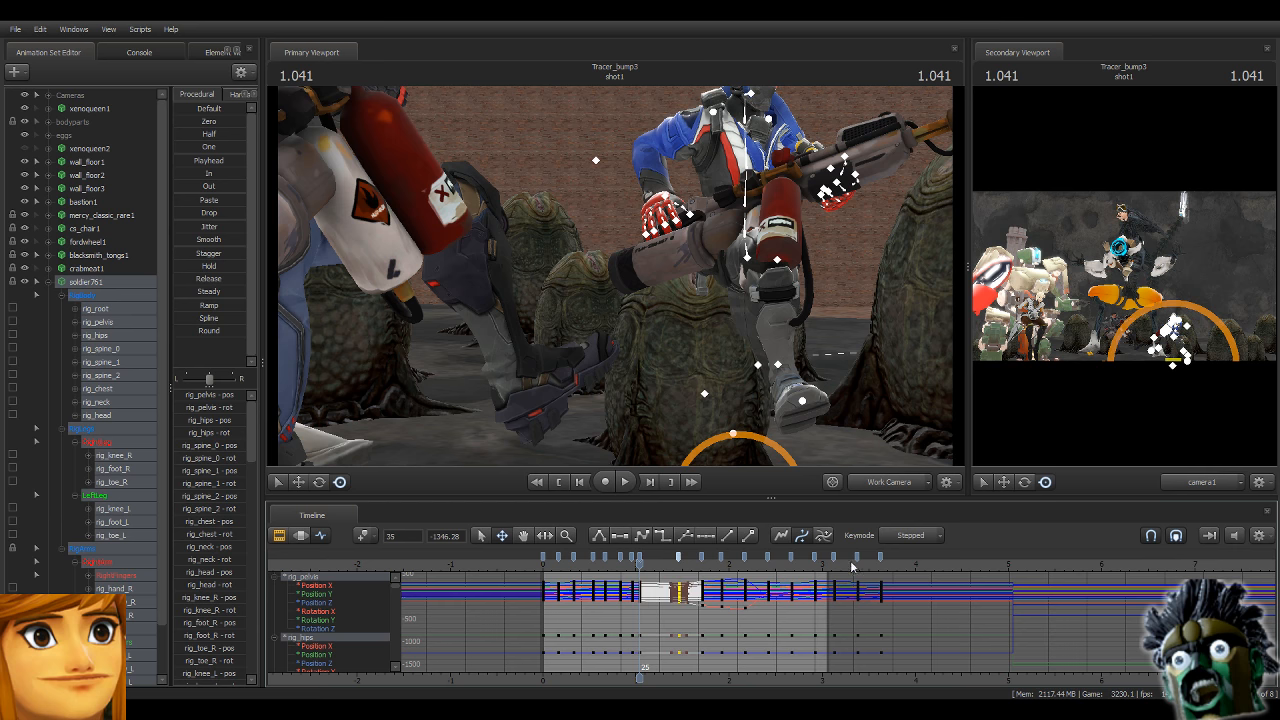
shift+click(880, 557)
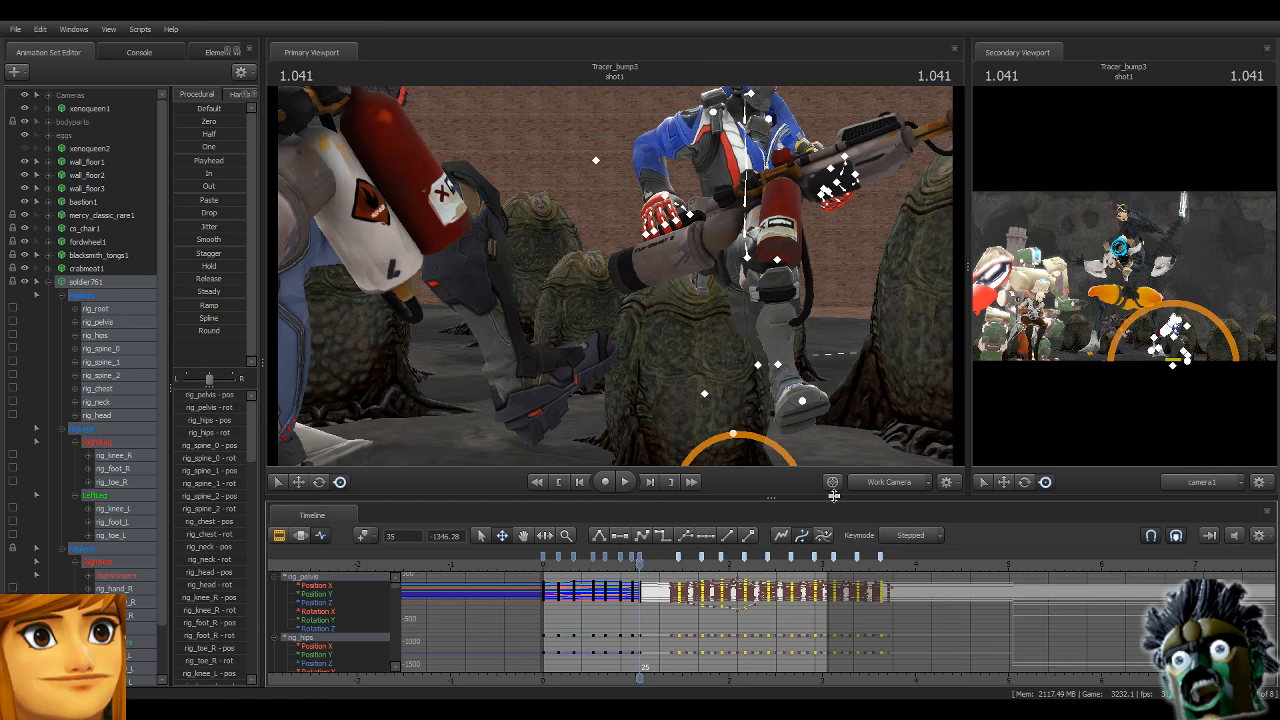
key(Delete)
Smooth the curves of all soldier761's keyframes from 0.000 to 1.041 and play the shot from the start.
click(639, 557)
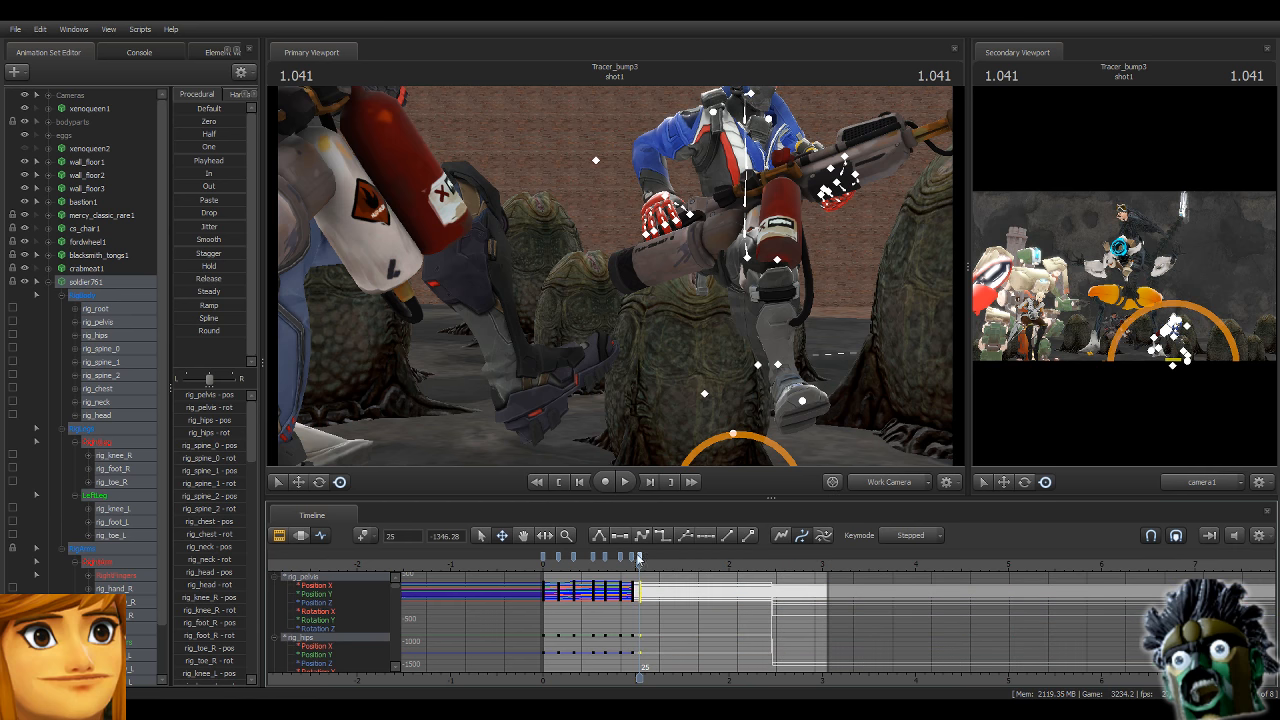
shift+click(543, 557)
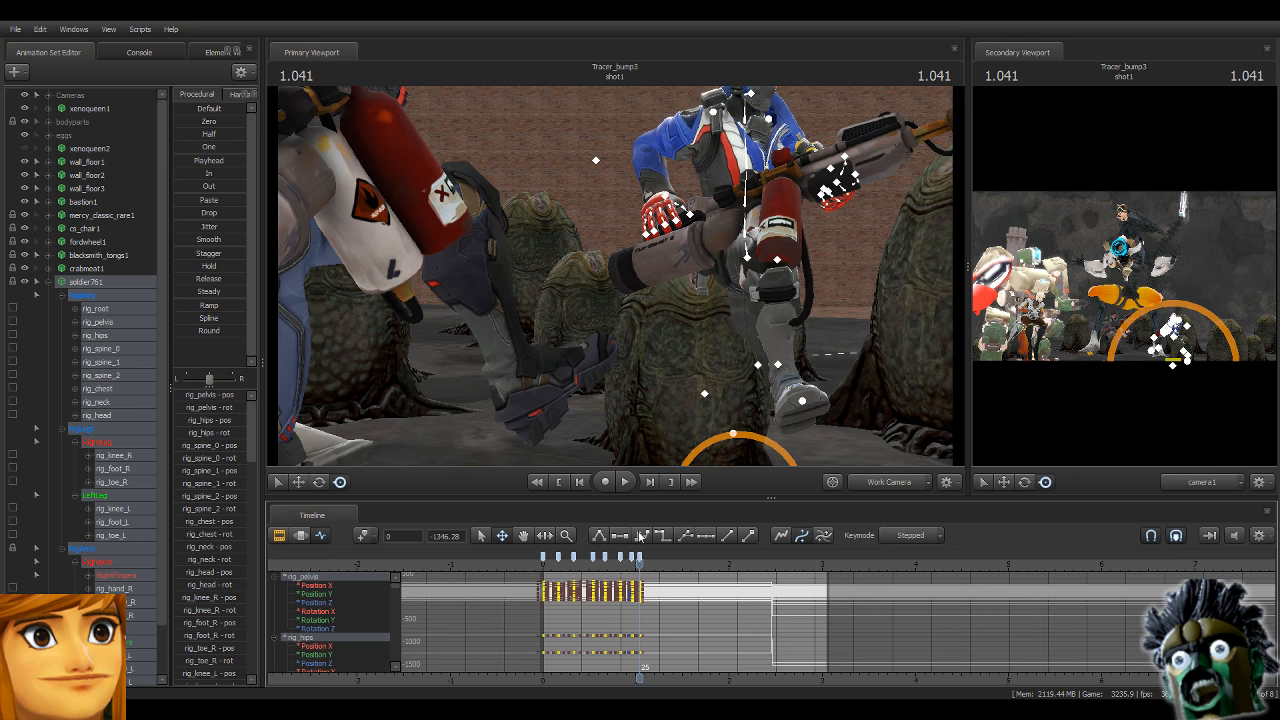
key(Home)
key(F2)
drag(717, 414, 585, 414)
key(s)
key(d)
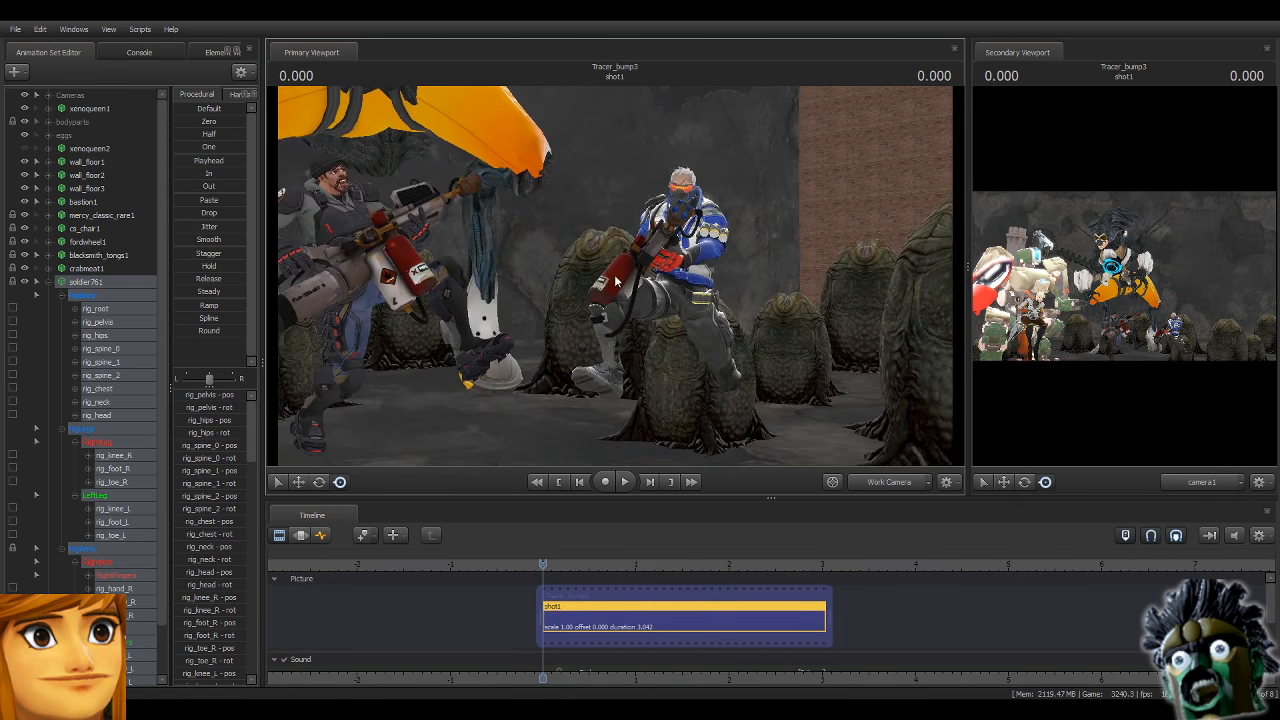
key(space)
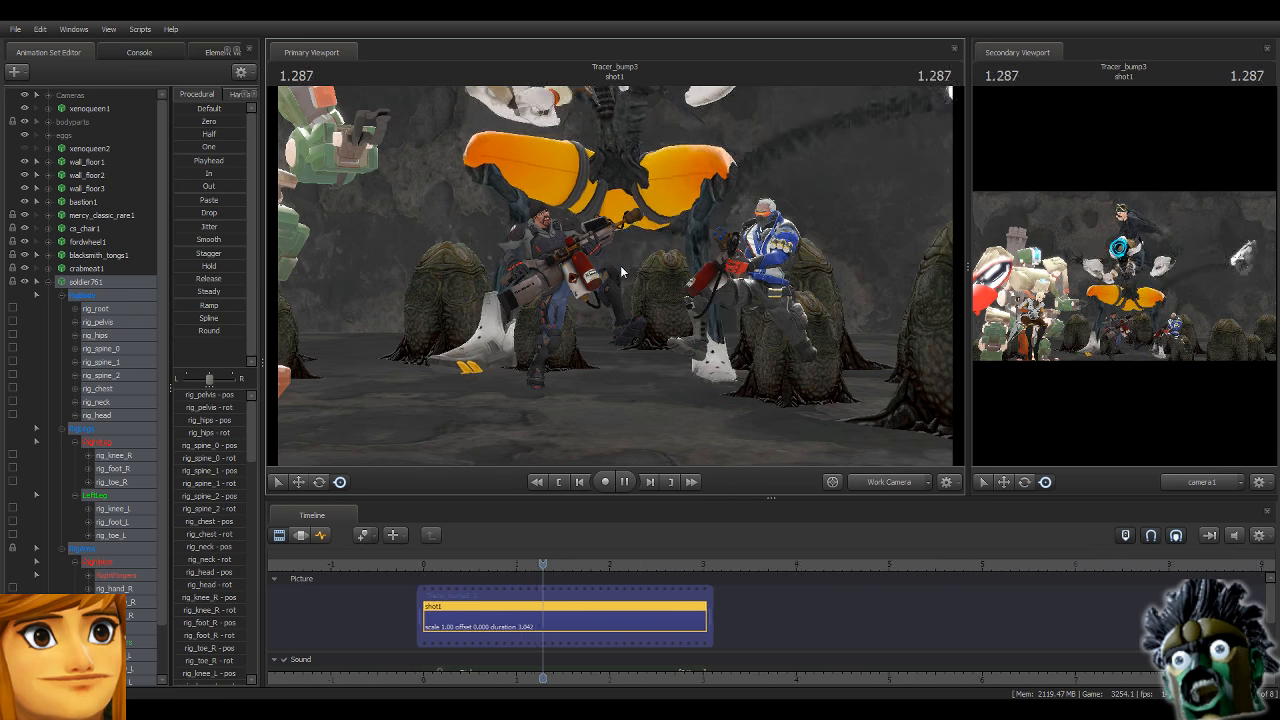
key(space)
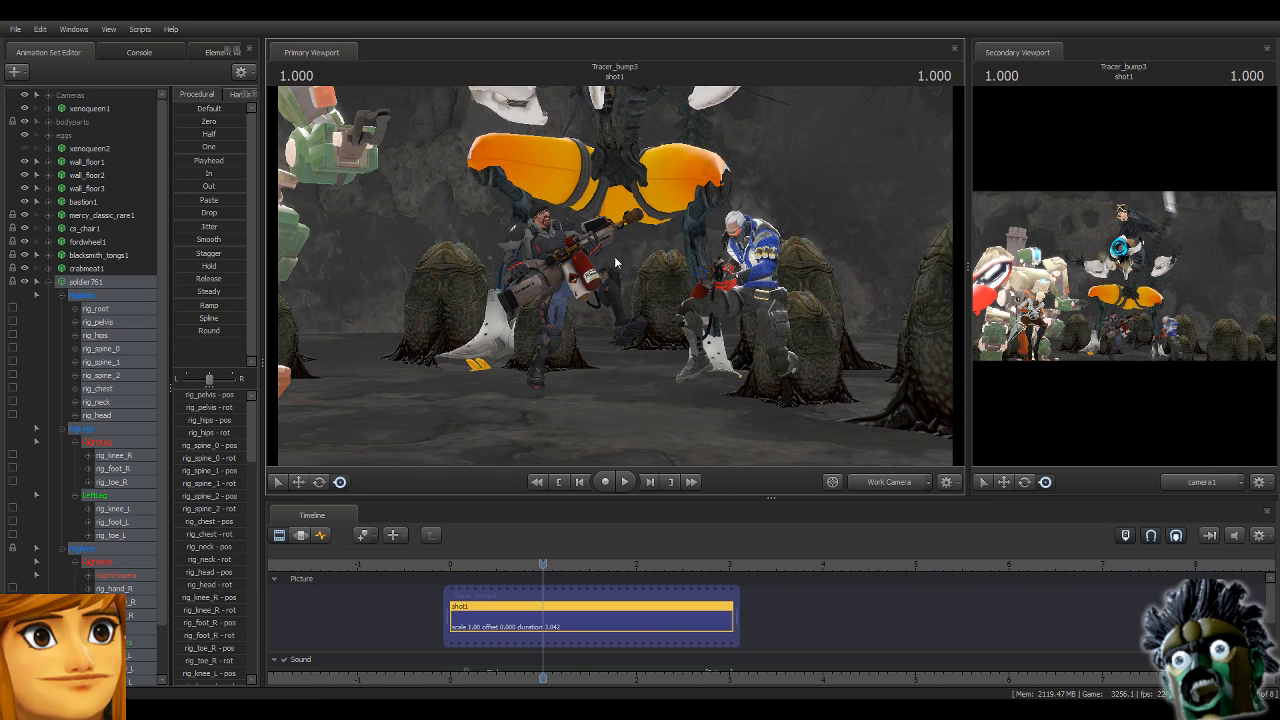
Move soldier761's last full-body keyframe to 1.083.
click(321, 535)
scroll(540, 562, up, 5)
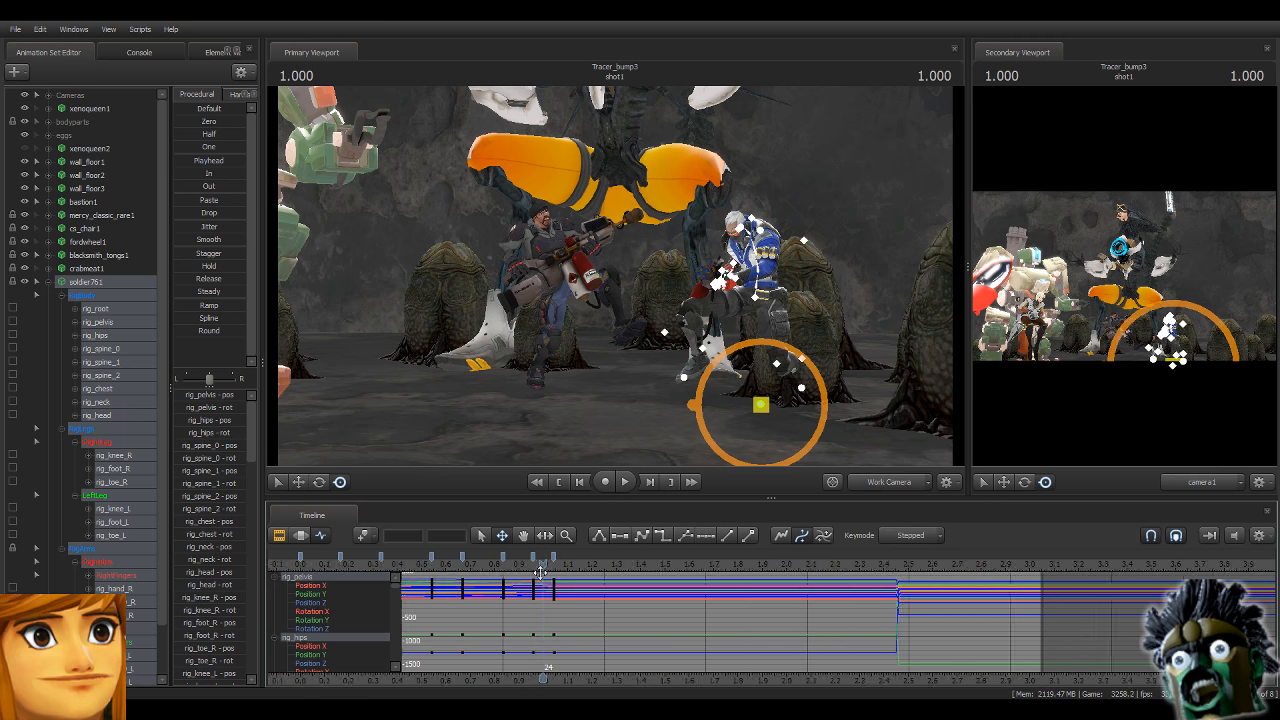
key(Right)
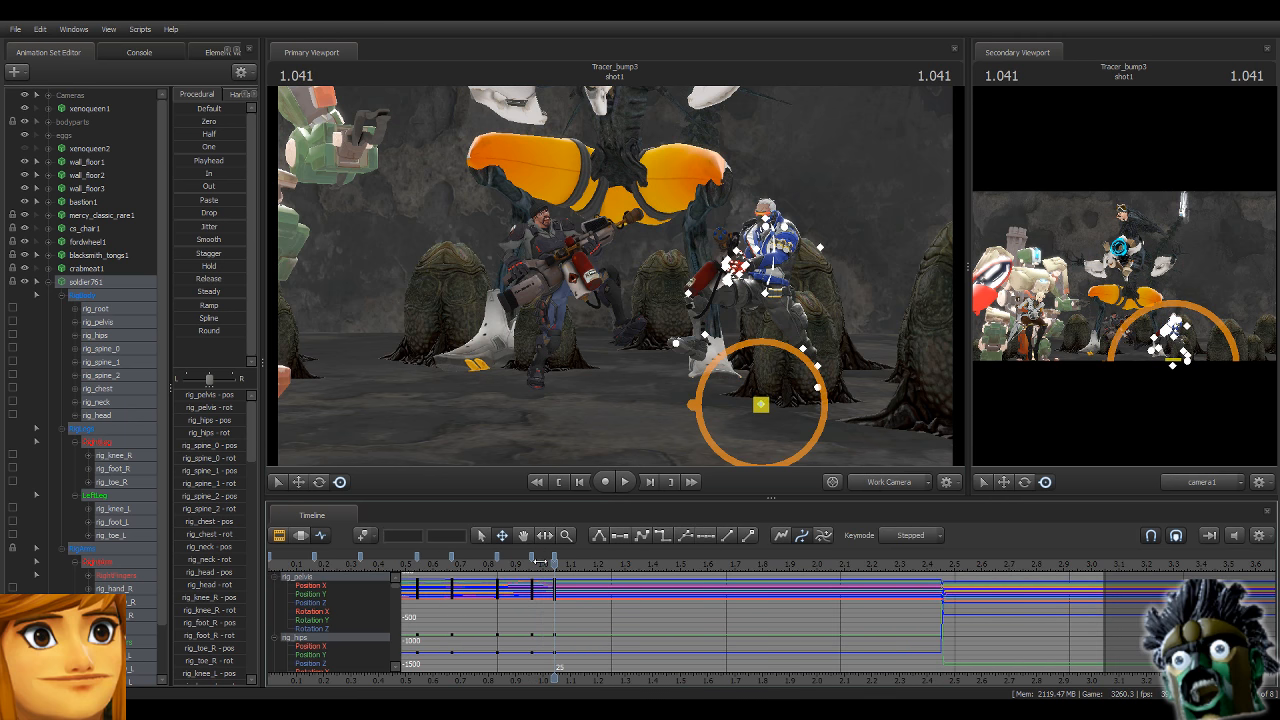
key(Right)
drag(556, 557, 566, 557)
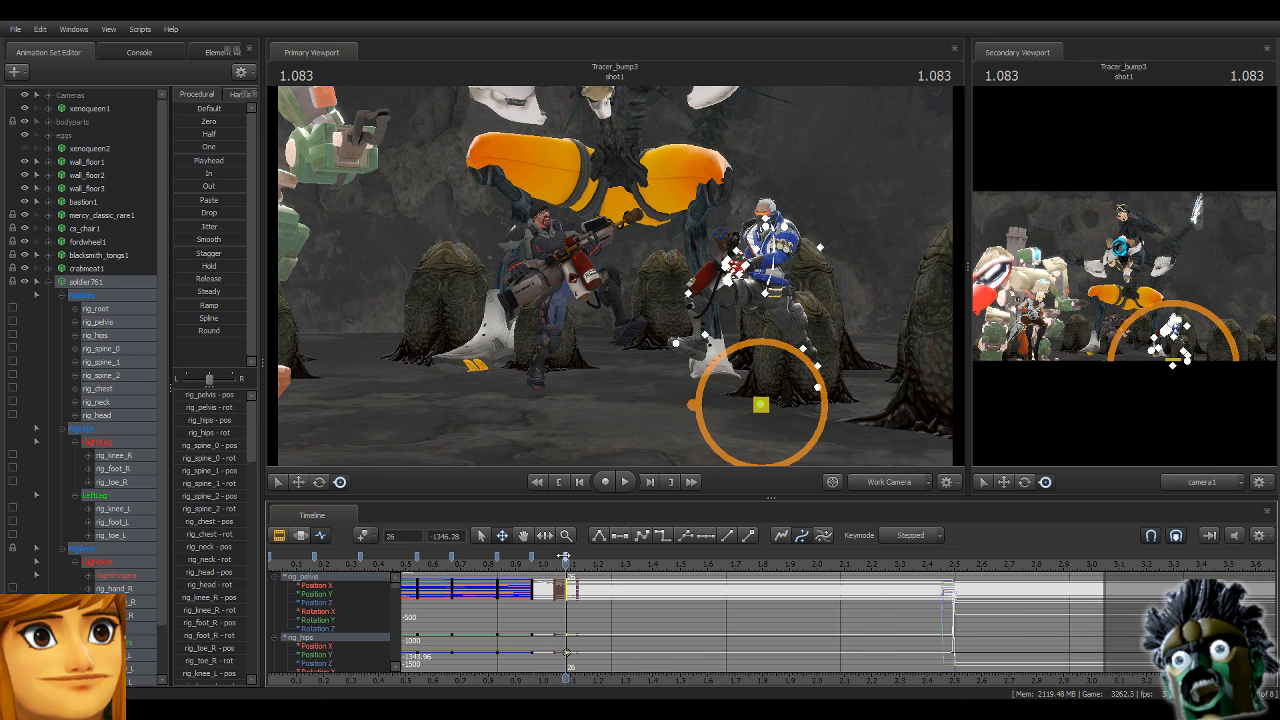
Examine the curves of rig_spine_2, rig_chest and rig_neck, and play the shot from the start.
click(768, 240)
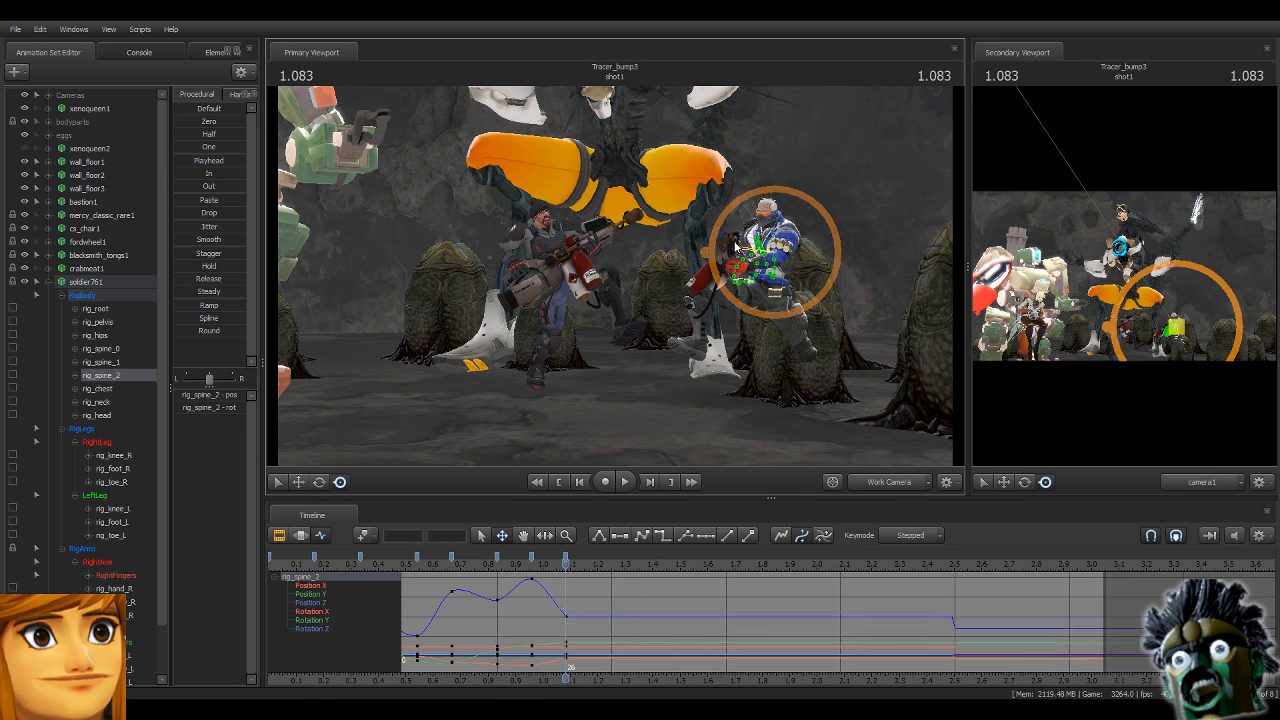
click(778, 214)
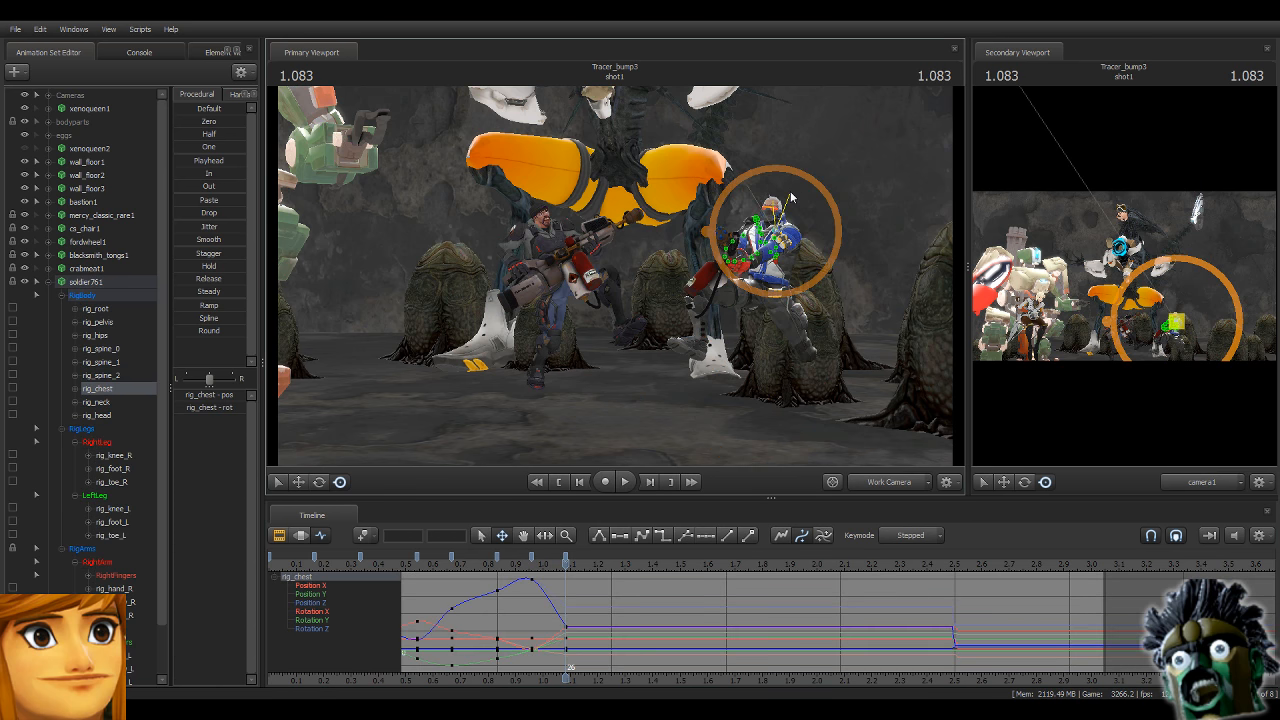
click(728, 223)
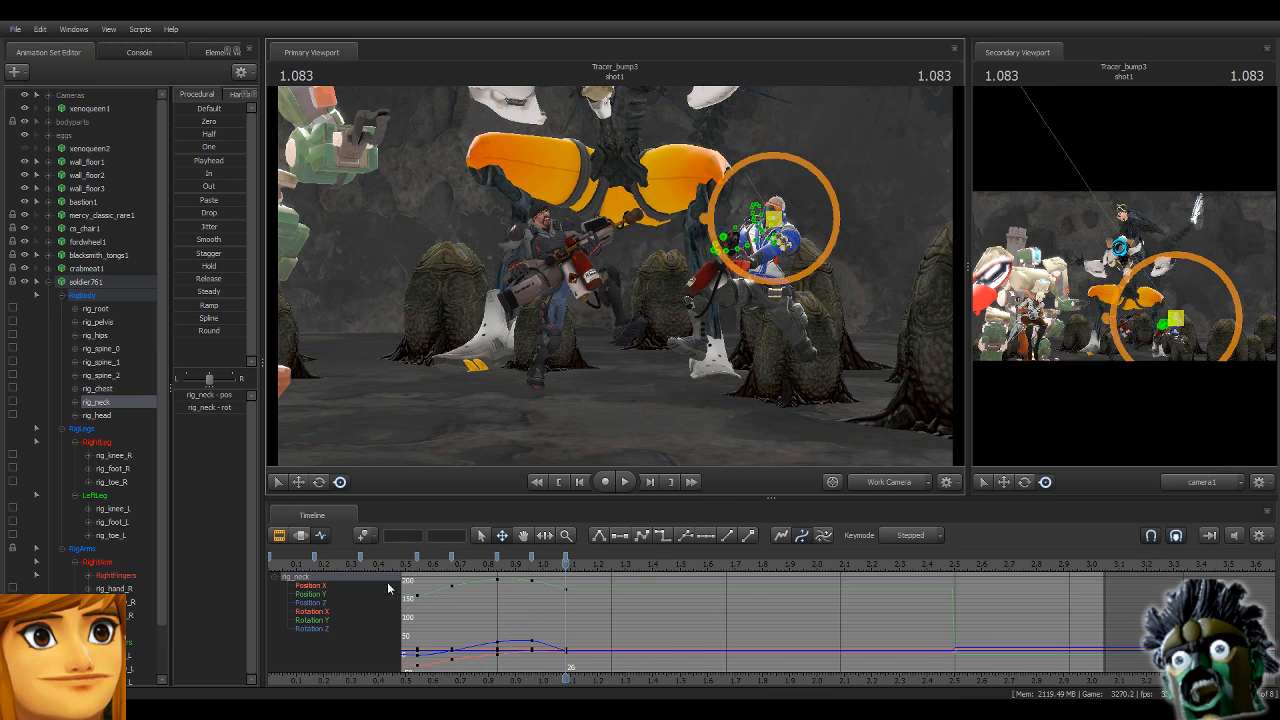
key(F2)
key(Home)
key(space)
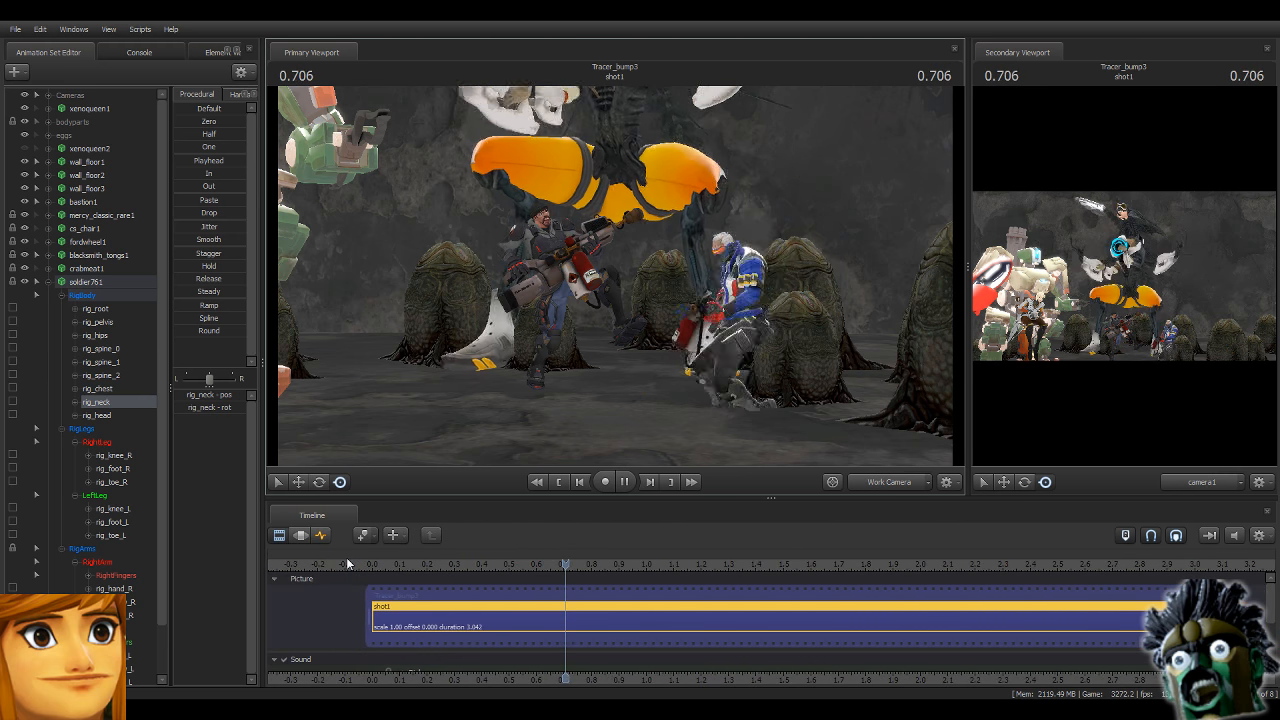
key(space)
Try to copy rig_neck's keyframes from 0.166 to 1.083 and paste them at 1.166.
click(321, 537)
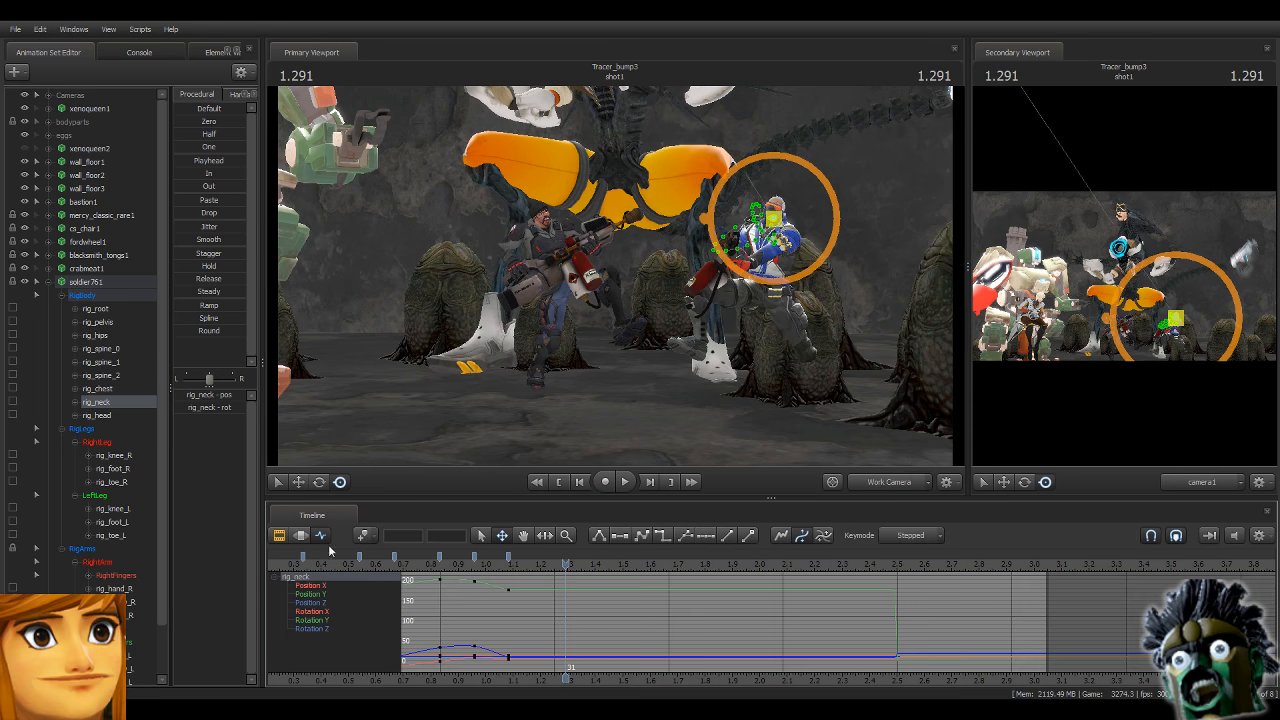
scroll(706, 567, down, 5)
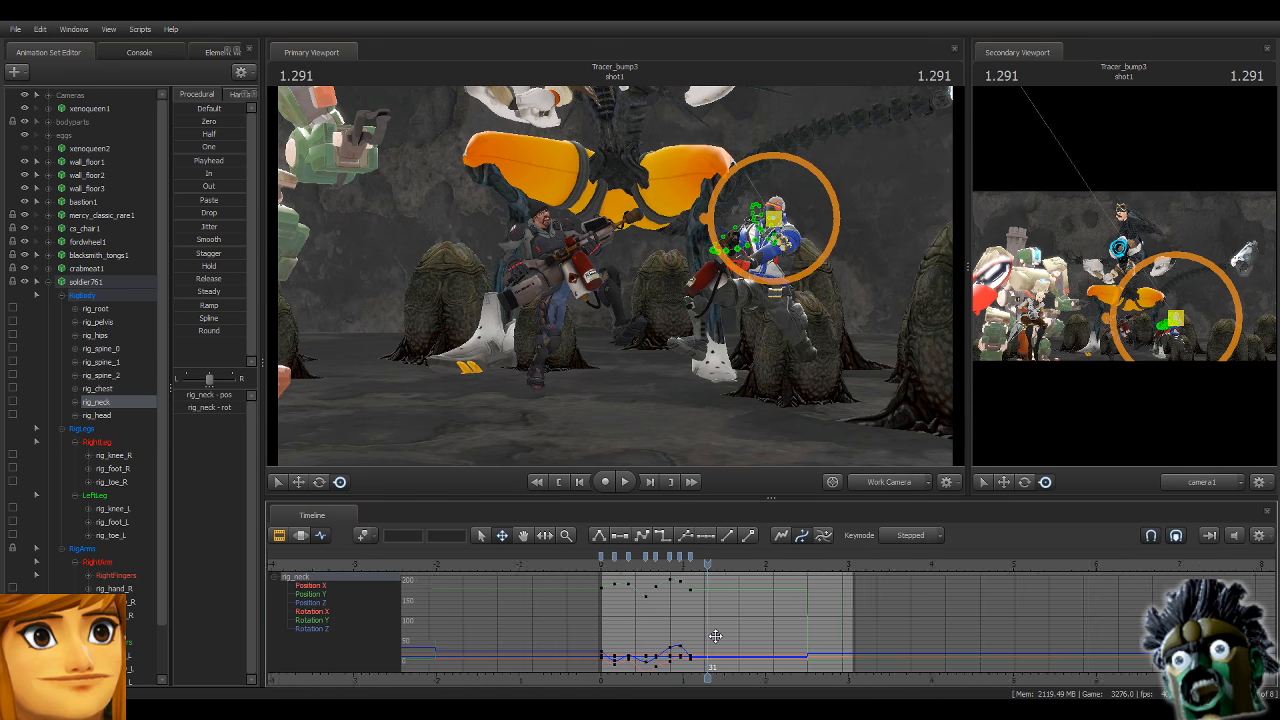
drag(705, 567, 694, 564)
scroll(706, 597, up, 5)
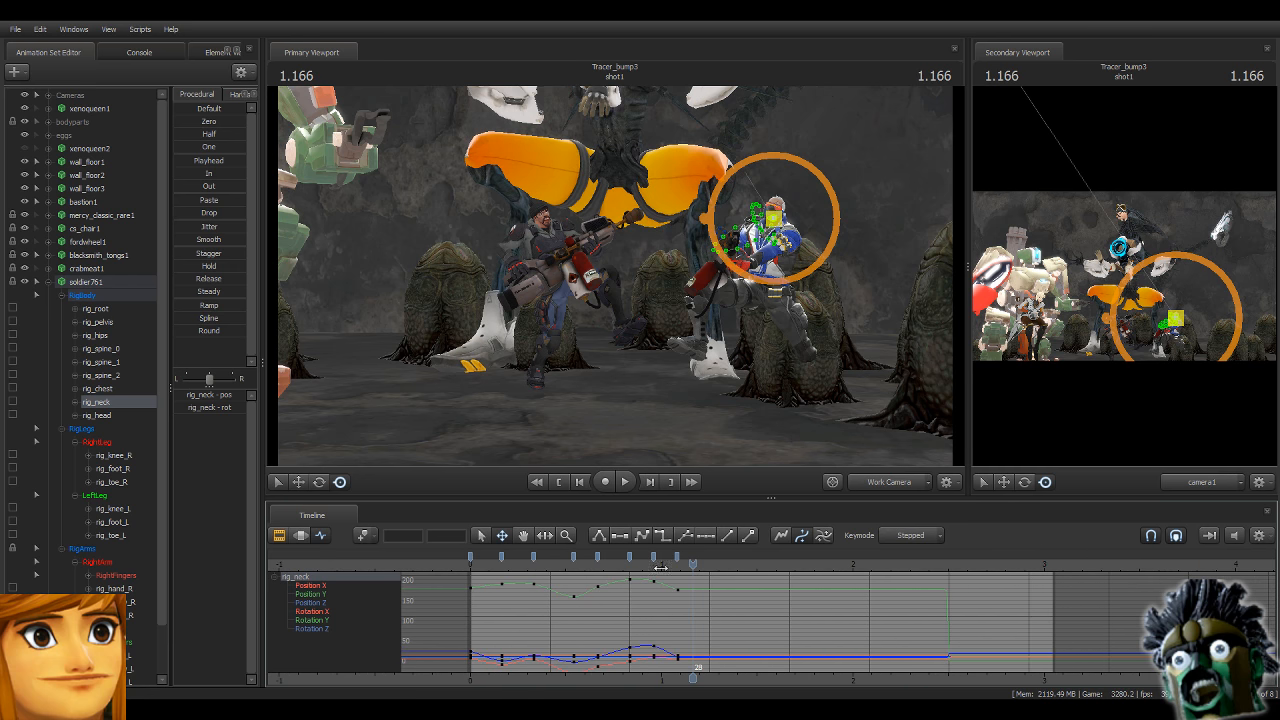
click(503, 556)
shift+click(676, 555)
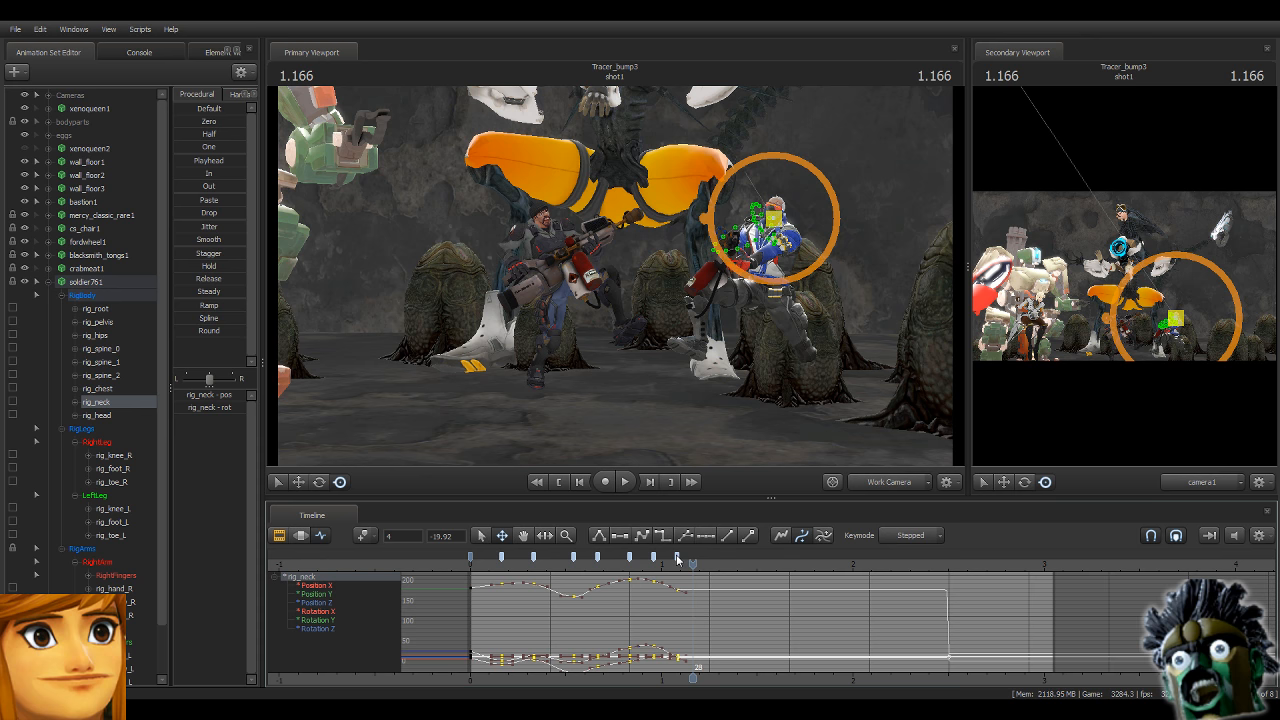
key(ctrl+v)
drag(694, 564, 693, 590)
key(ctrl+z)
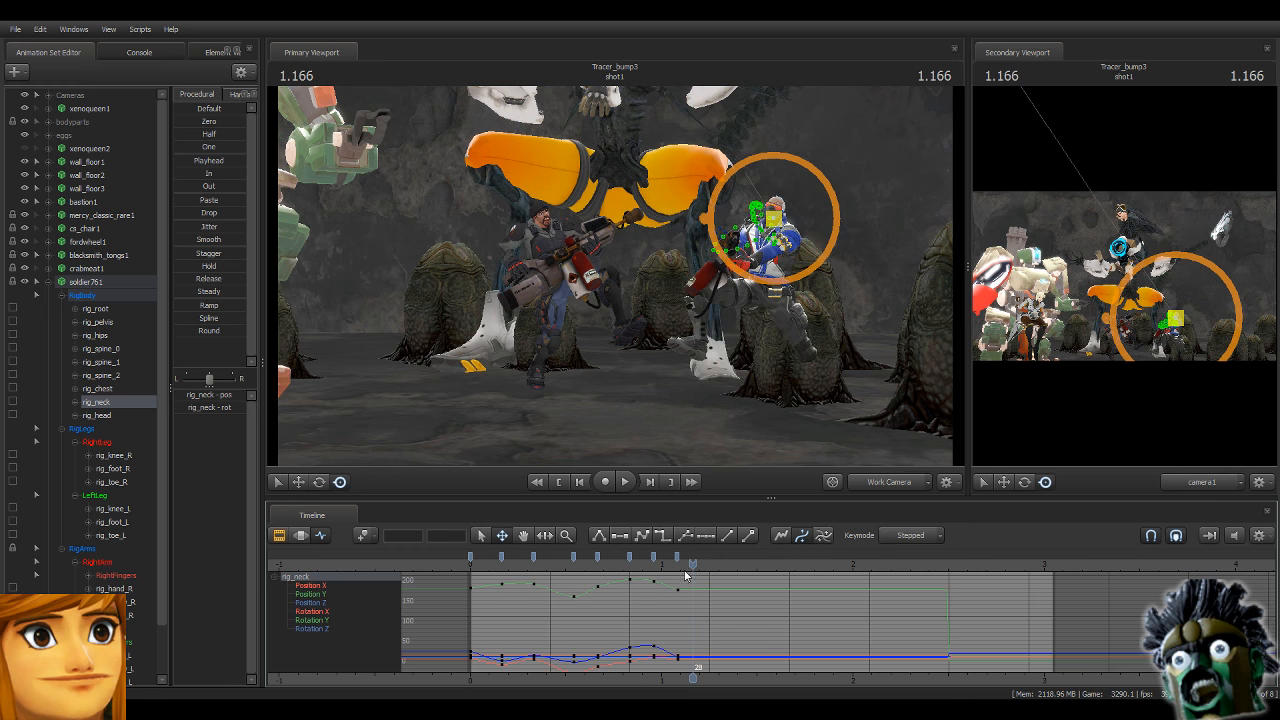
Try to copy all of soldier761's full-body keyframes from 0.000 to 1.083 and paste them at 1.166.
click(127, 284)
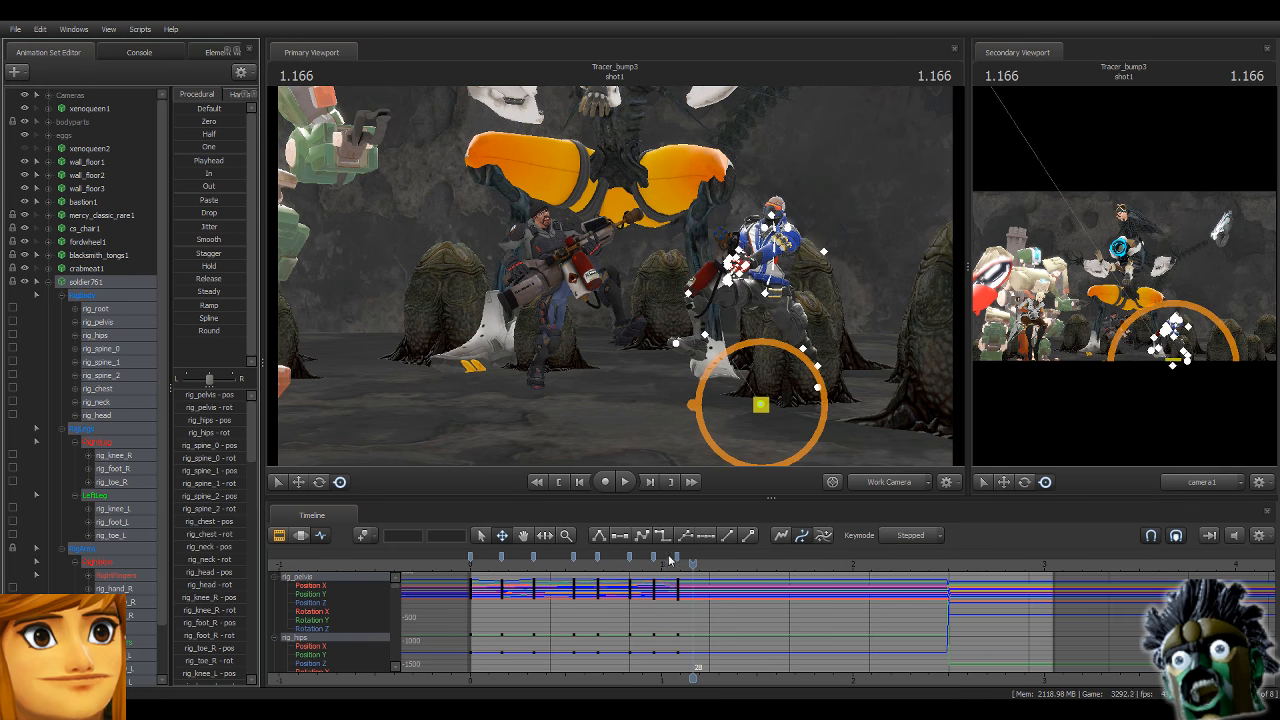
click(678, 563)
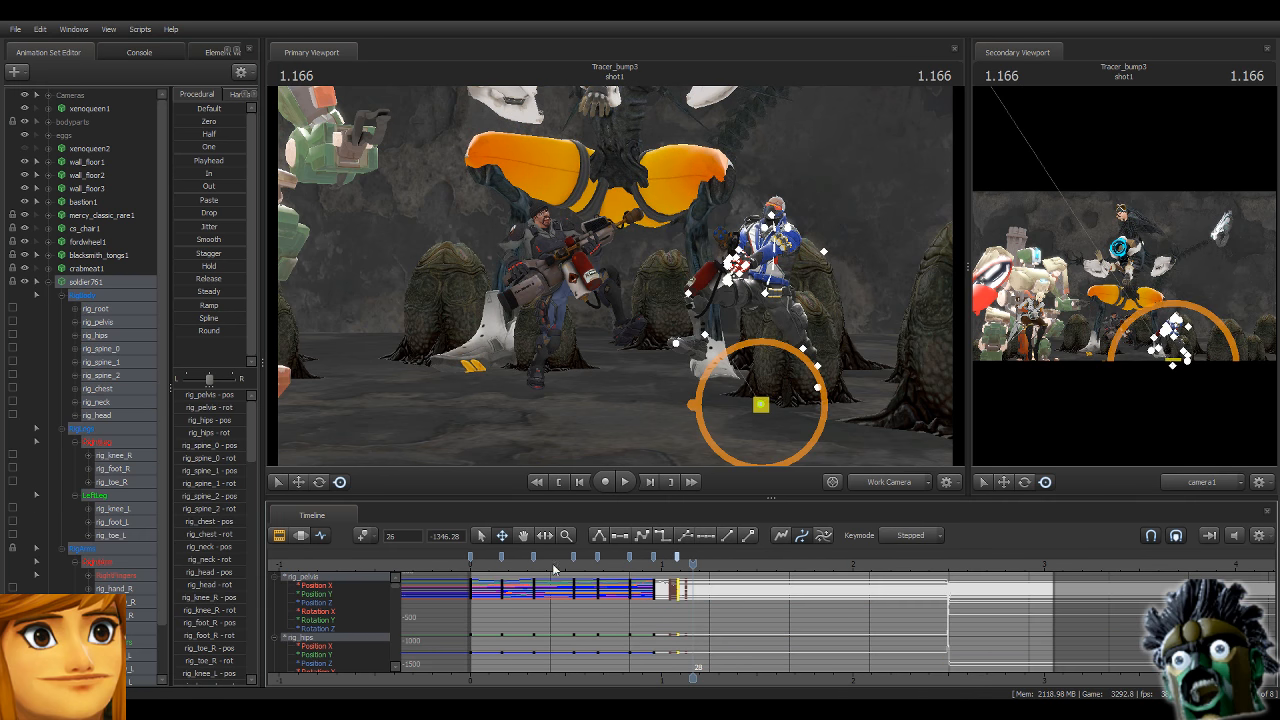
shift+click(470, 558)
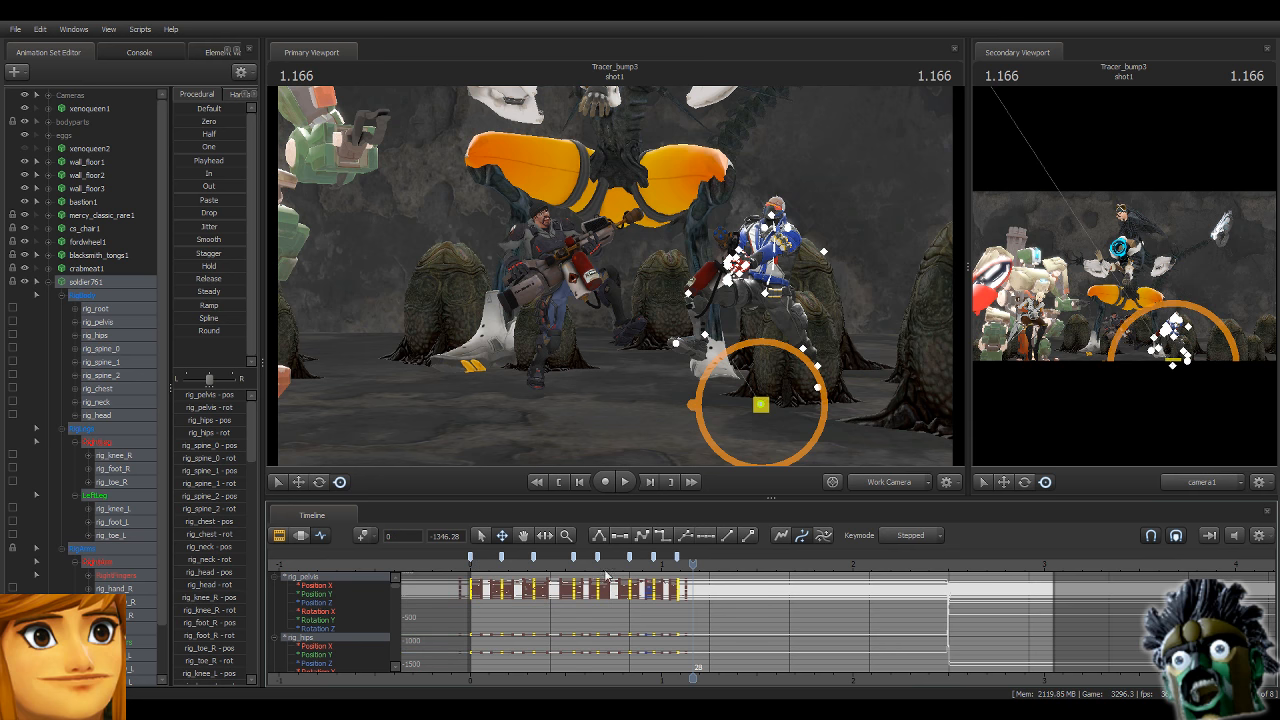
key(ctrl+v)
key(ctrl+z)
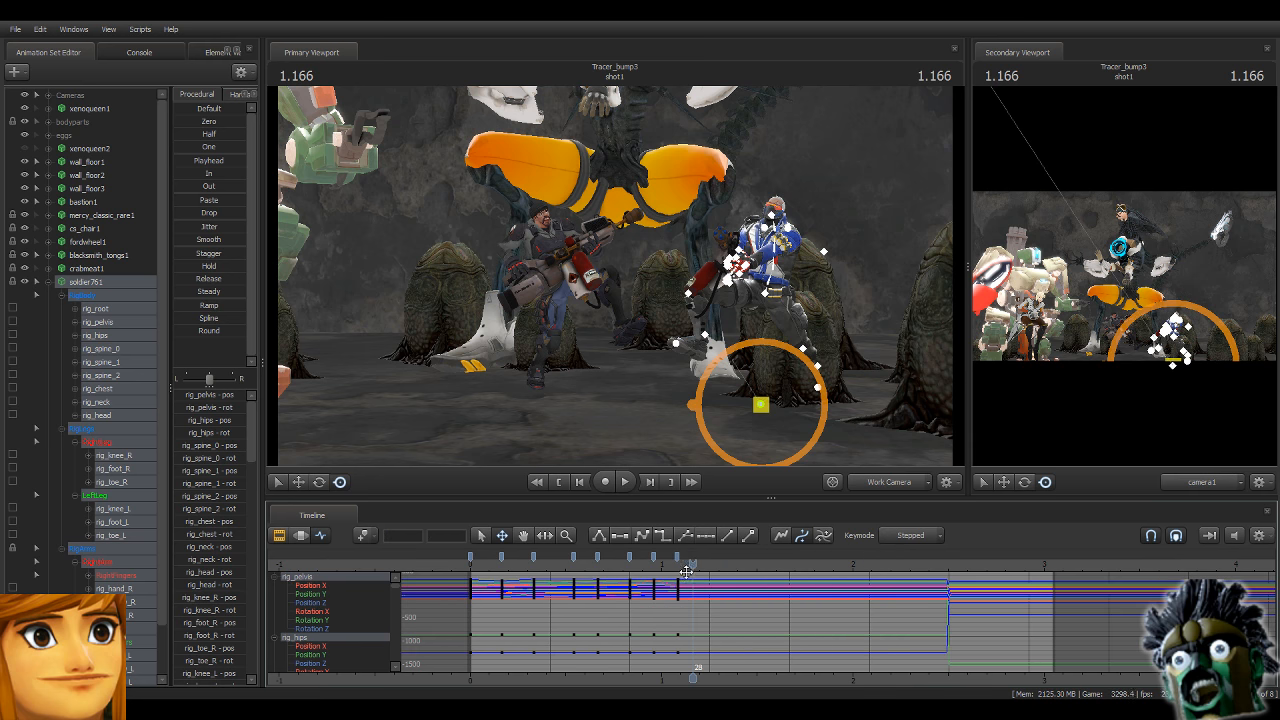
Copy soldier761's full-body keyframes from 0.166 to 1.083 and paste them at 1.166.
click(500, 558)
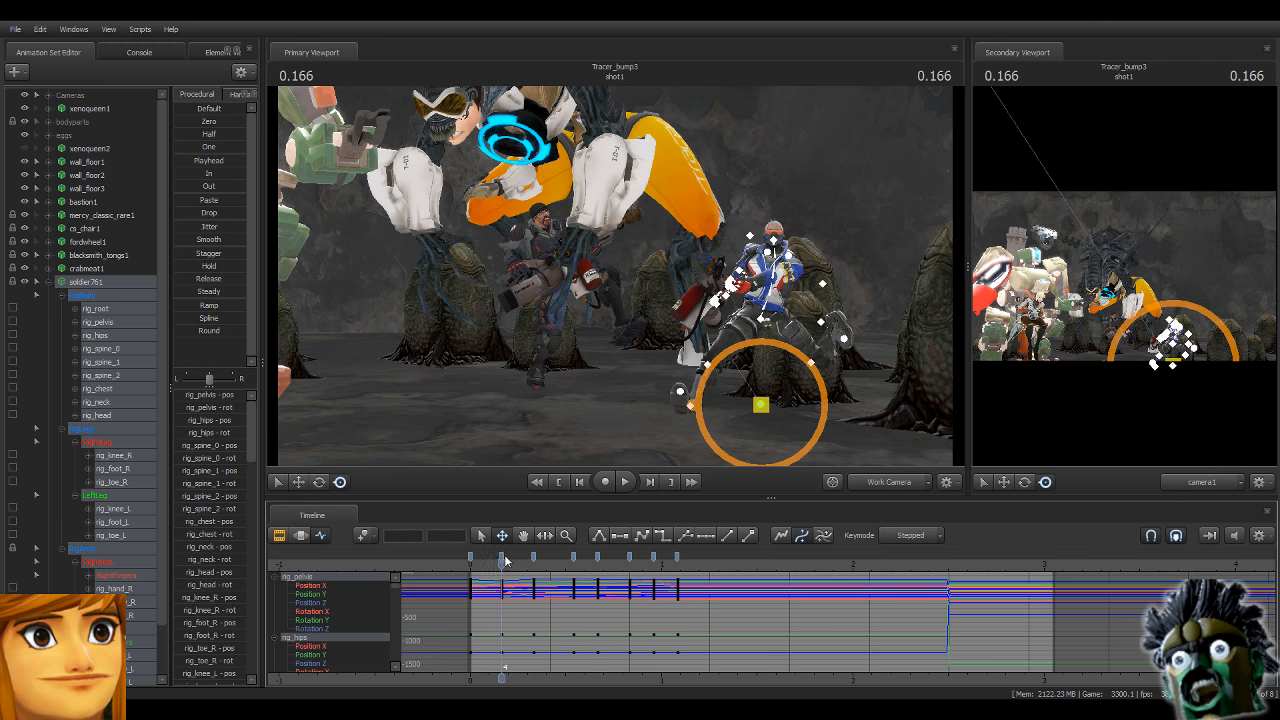
shift+click(678, 557)
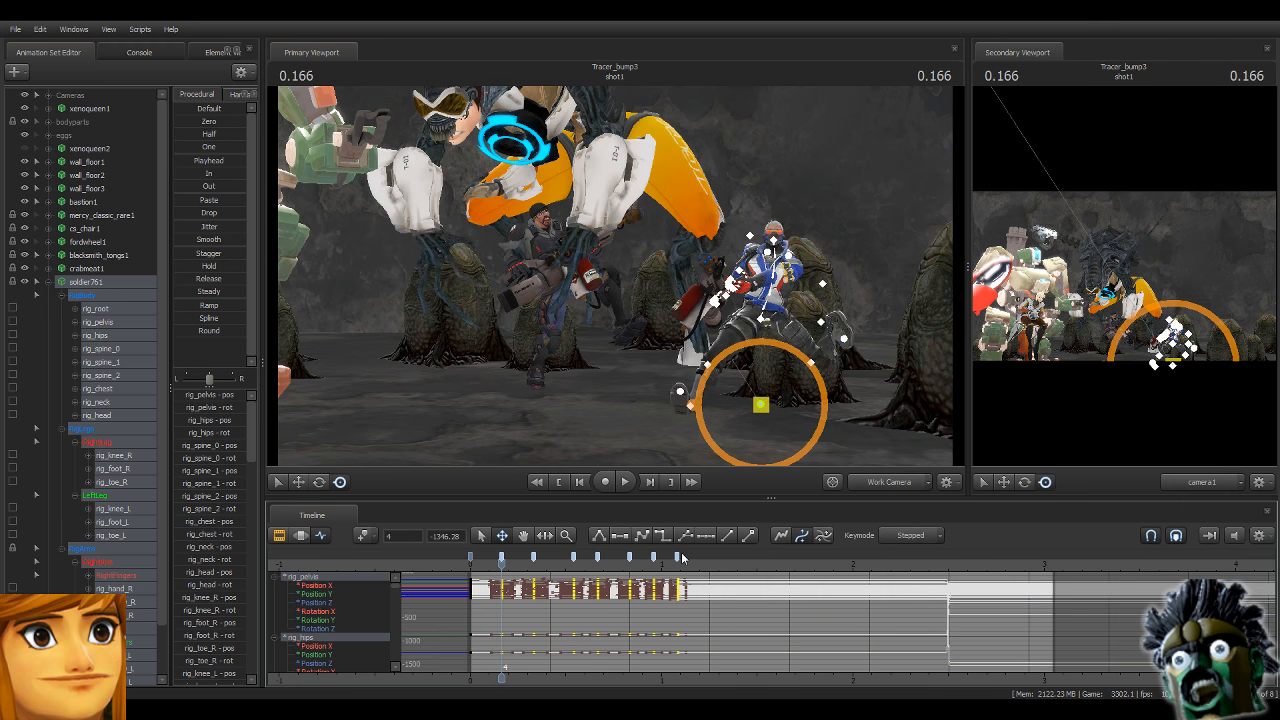
click(692, 562)
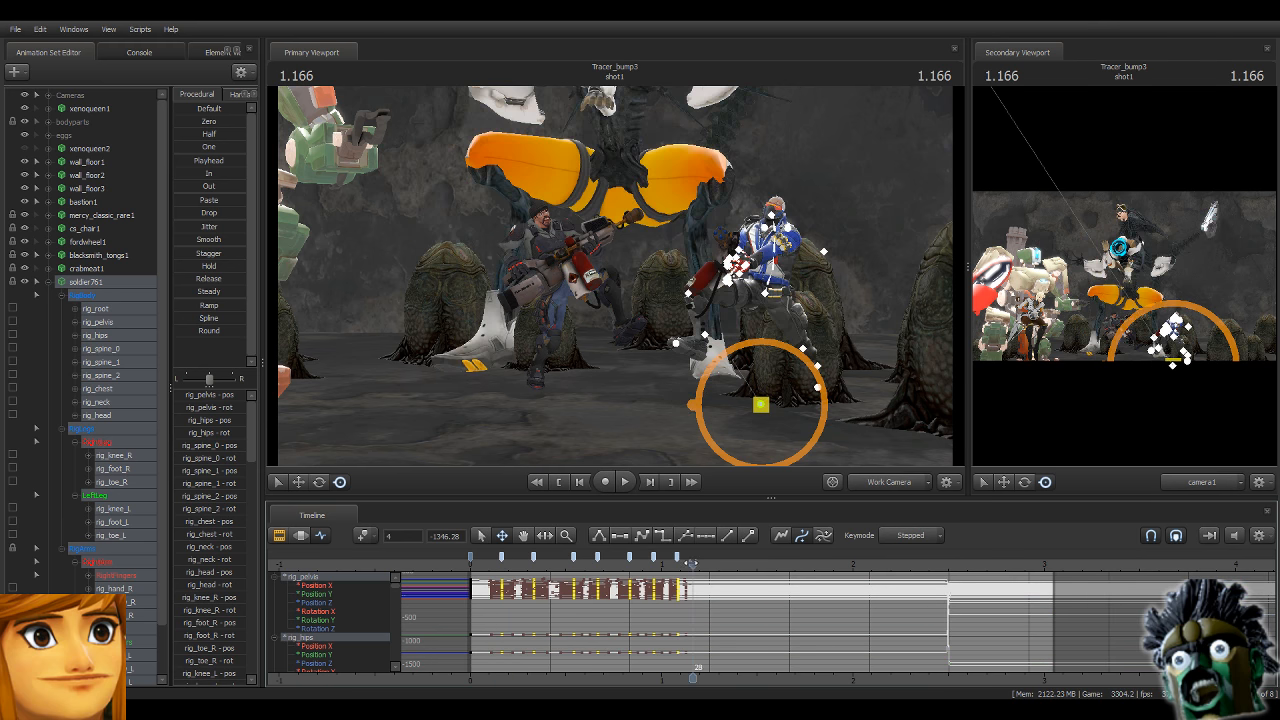
key(ctrl+v)
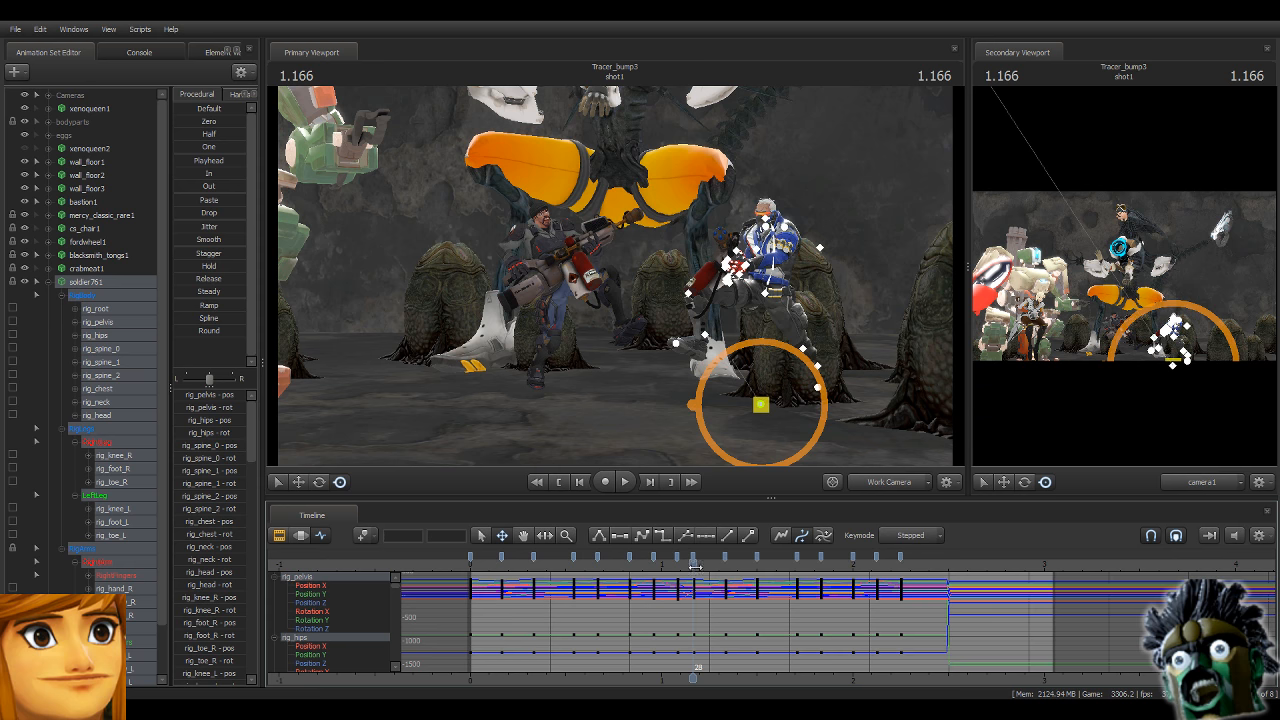
Tighten the spacing of soldier761's first-cycle keyframes so the cycle ends at 0.875, and delete the full-body keyframes from 1.166 onward.
mouse_move(693, 566)
mouse_down()
mouse_move(725, 570)
mouse_move(451, 580)
mouse_move(490, 585)
mouse_move(493, 556)
mouse_move(527, 576)
mouse_move(512, 574)
mouse_move(520, 558)
mouse_move(478, 567)
mouse_move(517, 570)
mouse_move(535, 590)
mouse_move(534, 558)
mouse_move(578, 558)
mouse_move(557, 557)
mouse_move(578, 573)
mouse_up()
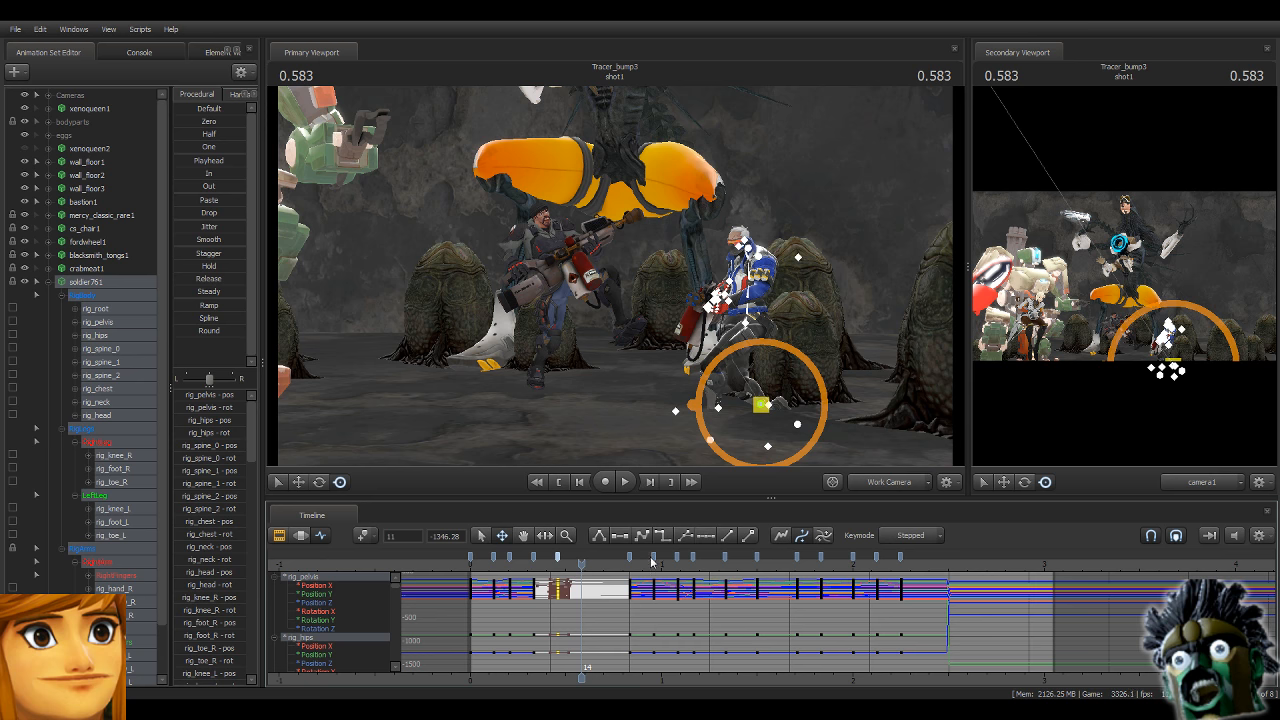
mouse_move(630, 562)
mouse_down()
mouse_move(583, 564)
mouse_move(628, 575)
mouse_move(638, 561)
mouse_move(569, 568)
mouse_move(662, 577)
mouse_up()
click(692, 559)
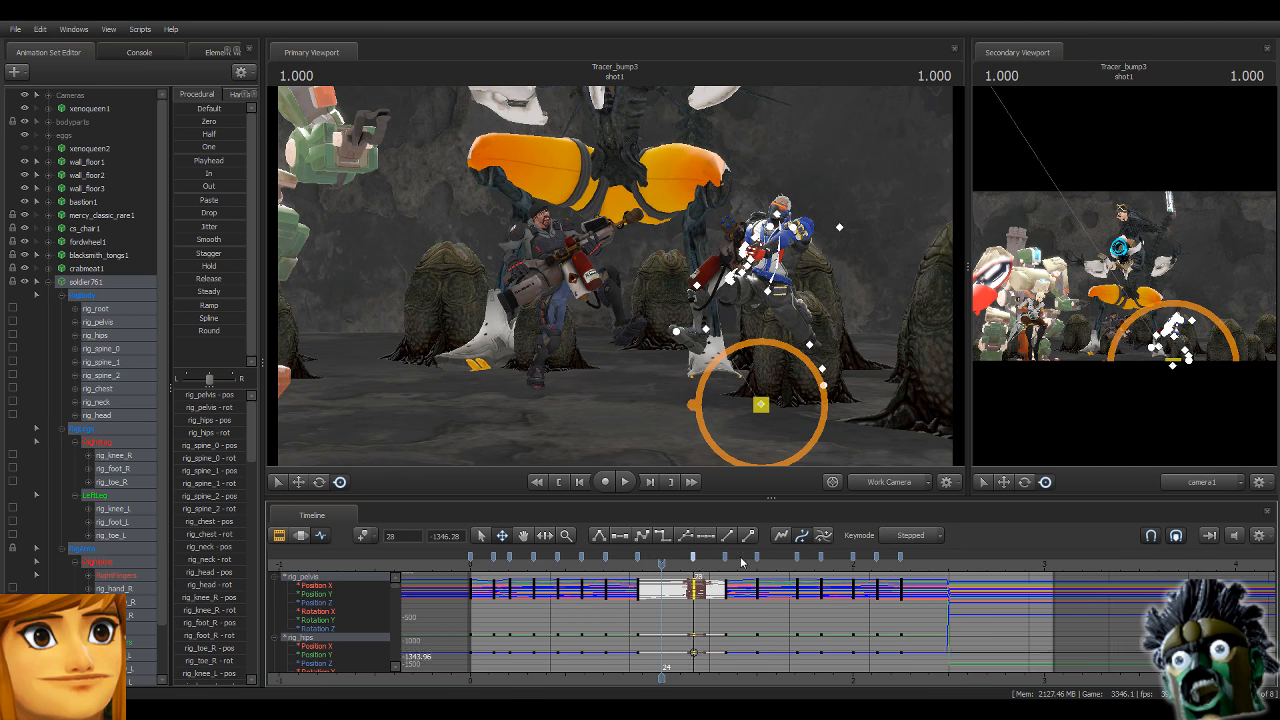
shift+click(901, 555)
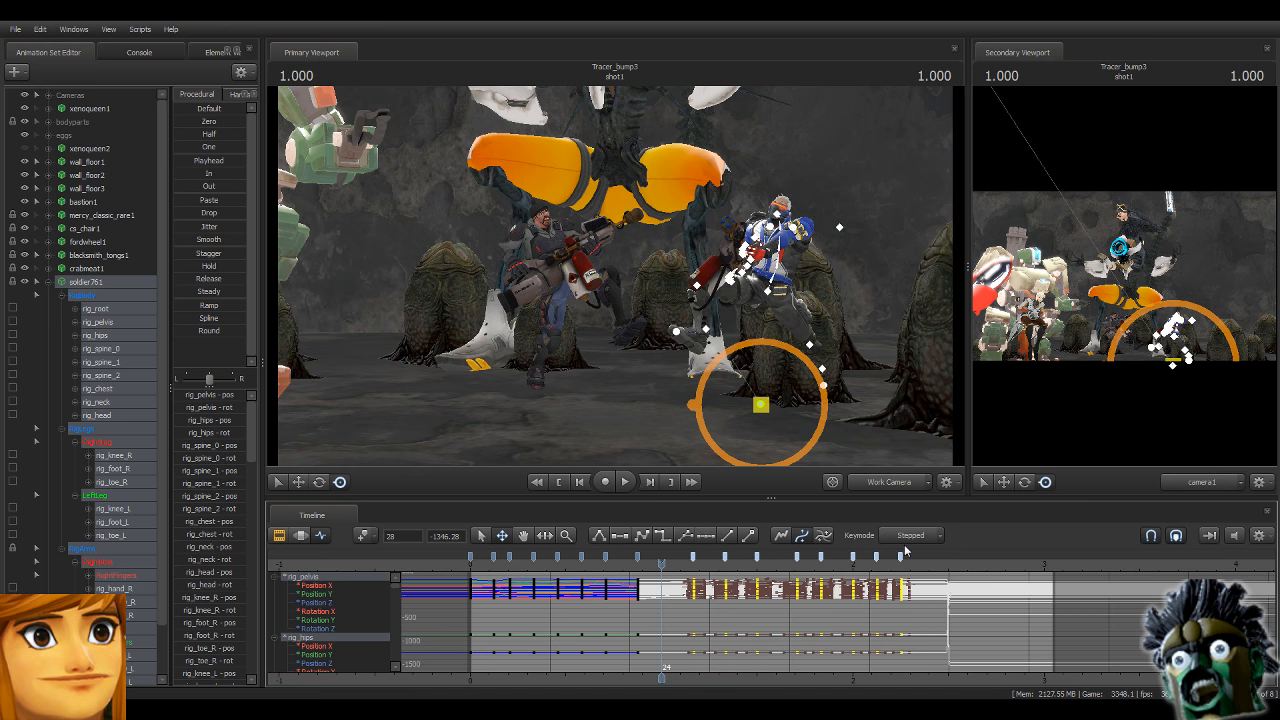
key(Delete)
Copy soldier761's full-body cycle from 0.000 to 0.875 and paste it repeatedly, beginning at 1.000 and ending with a copy at 2.875.
click(472, 557)
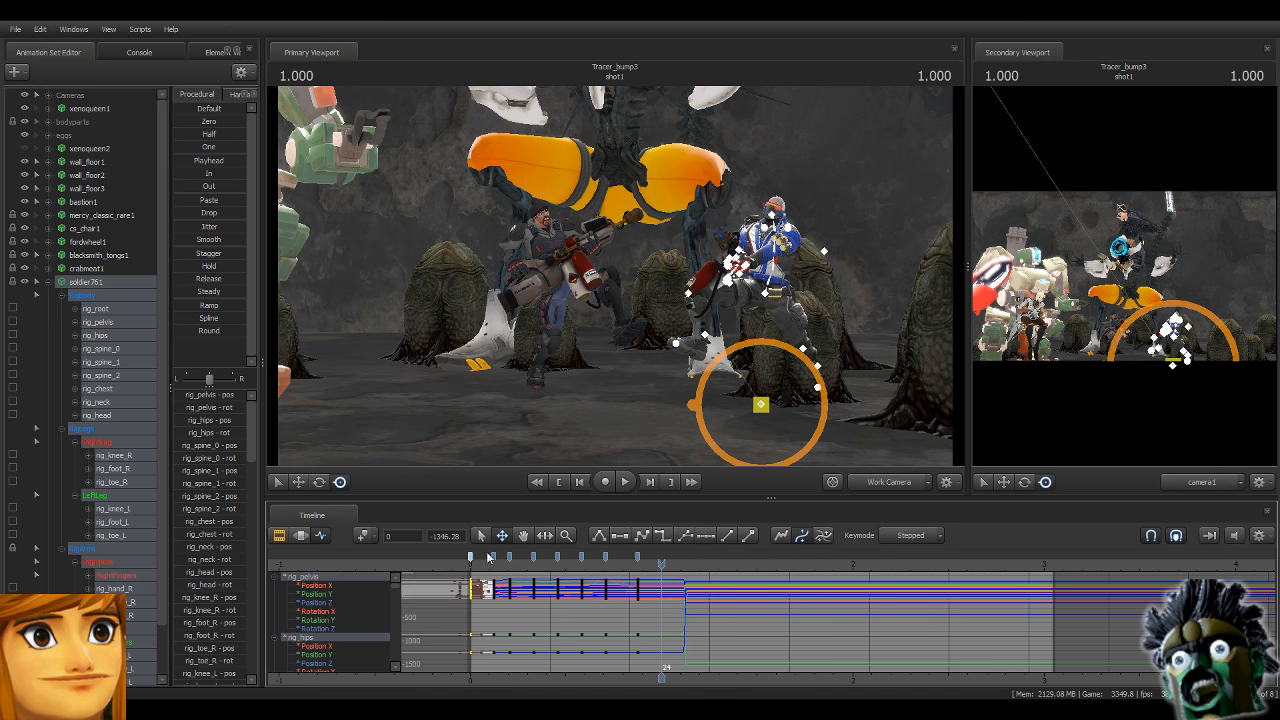
shift+click(639, 554)
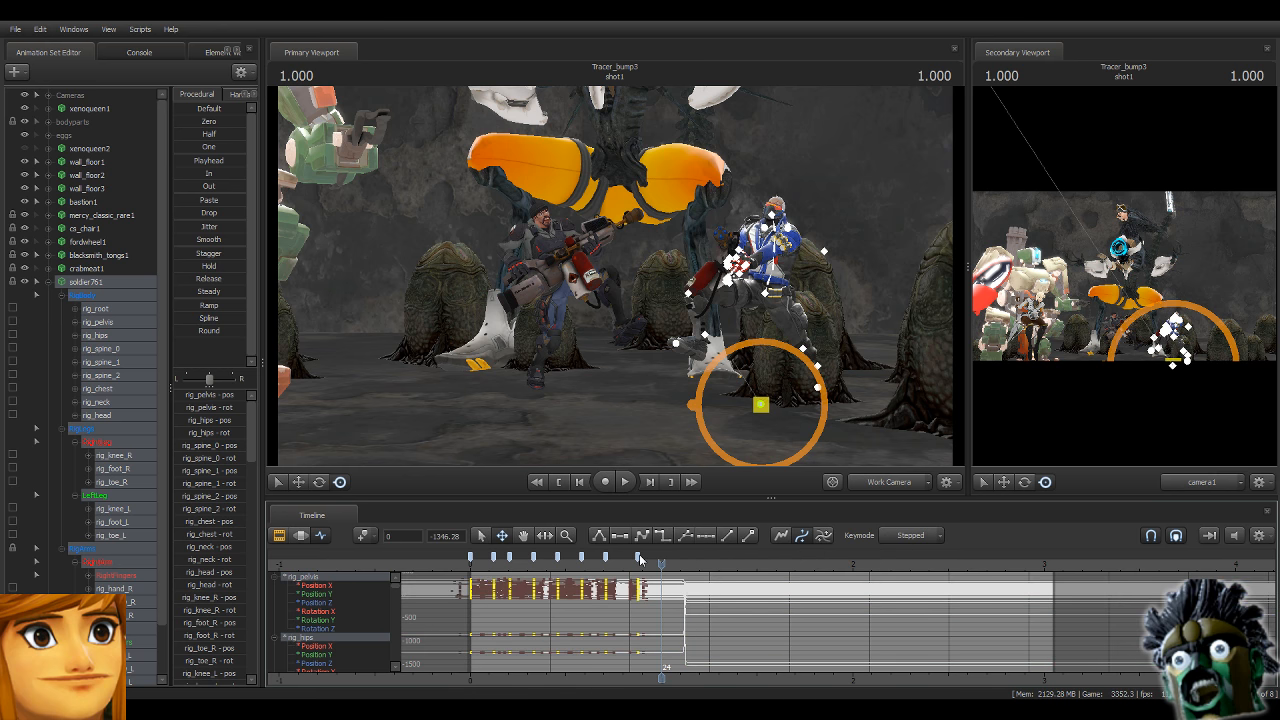
key(ctrl+v)
key(space)
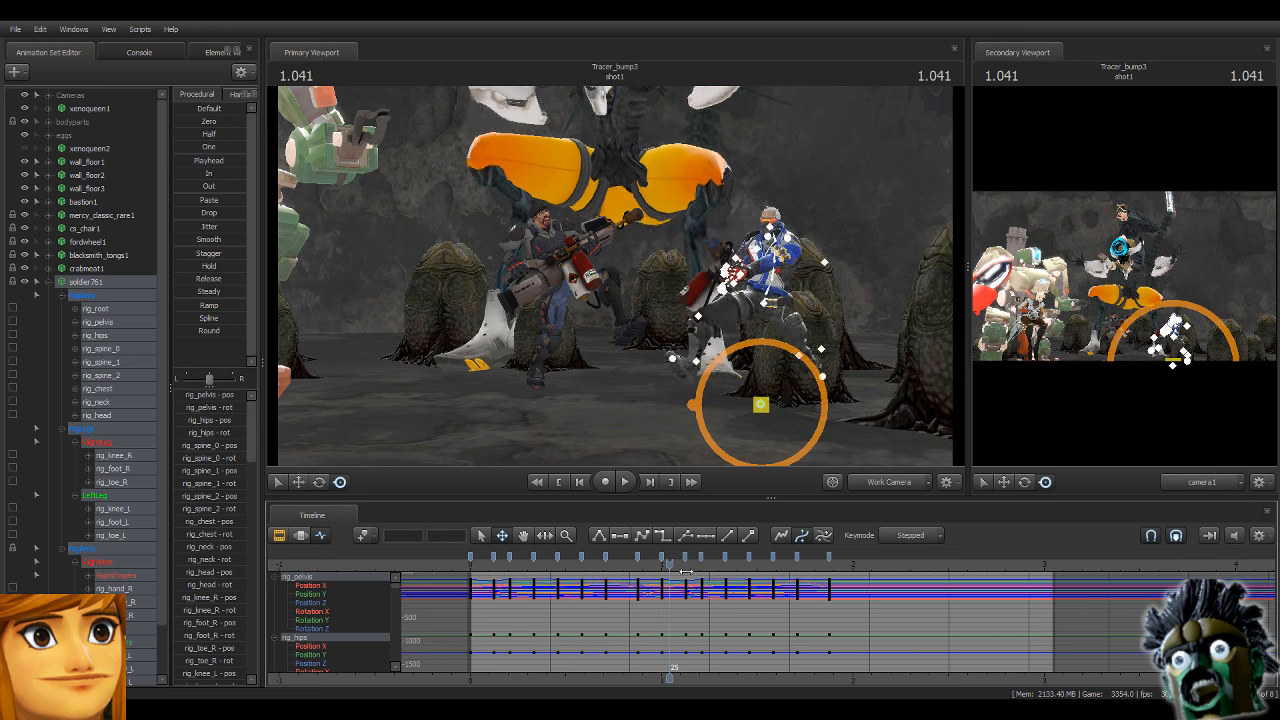
drag(819, 589, 1023, 573)
click(821, 557)
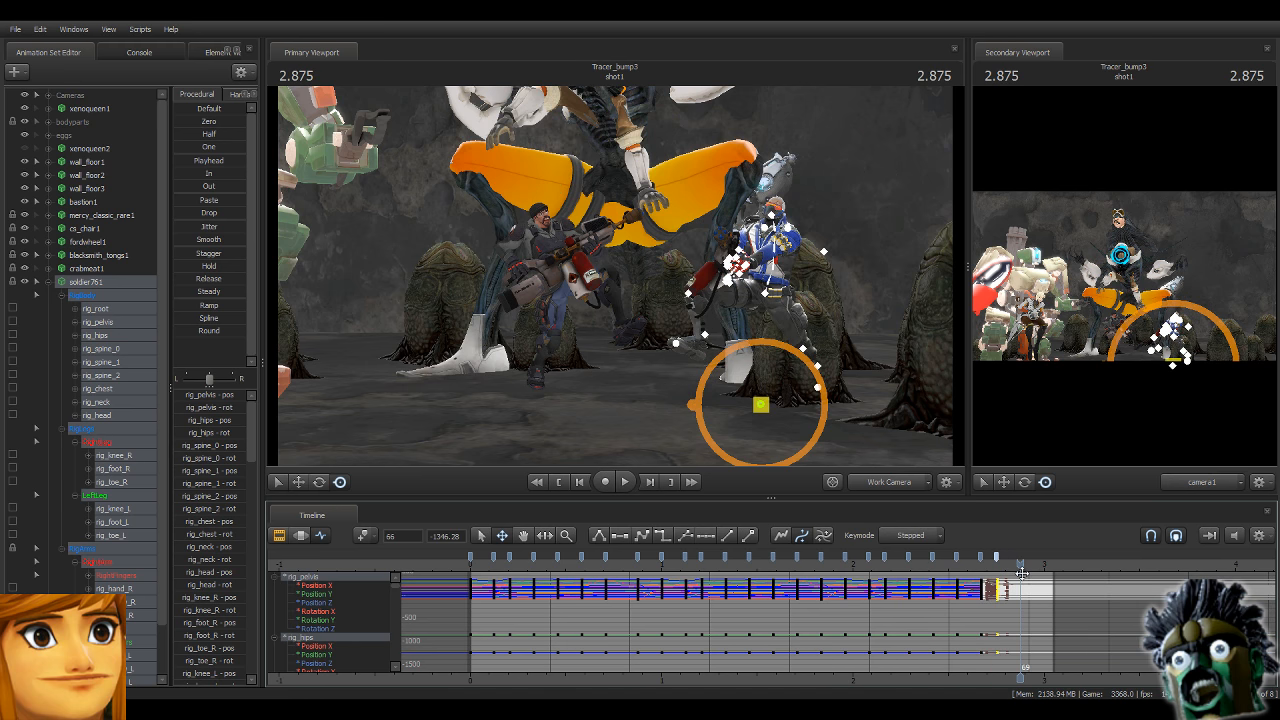
key(ctrl+v)
Select all of soldier761's full-body keyframes across the repeated cycles and play the shot from the start to check the loop.
click(1188, 556)
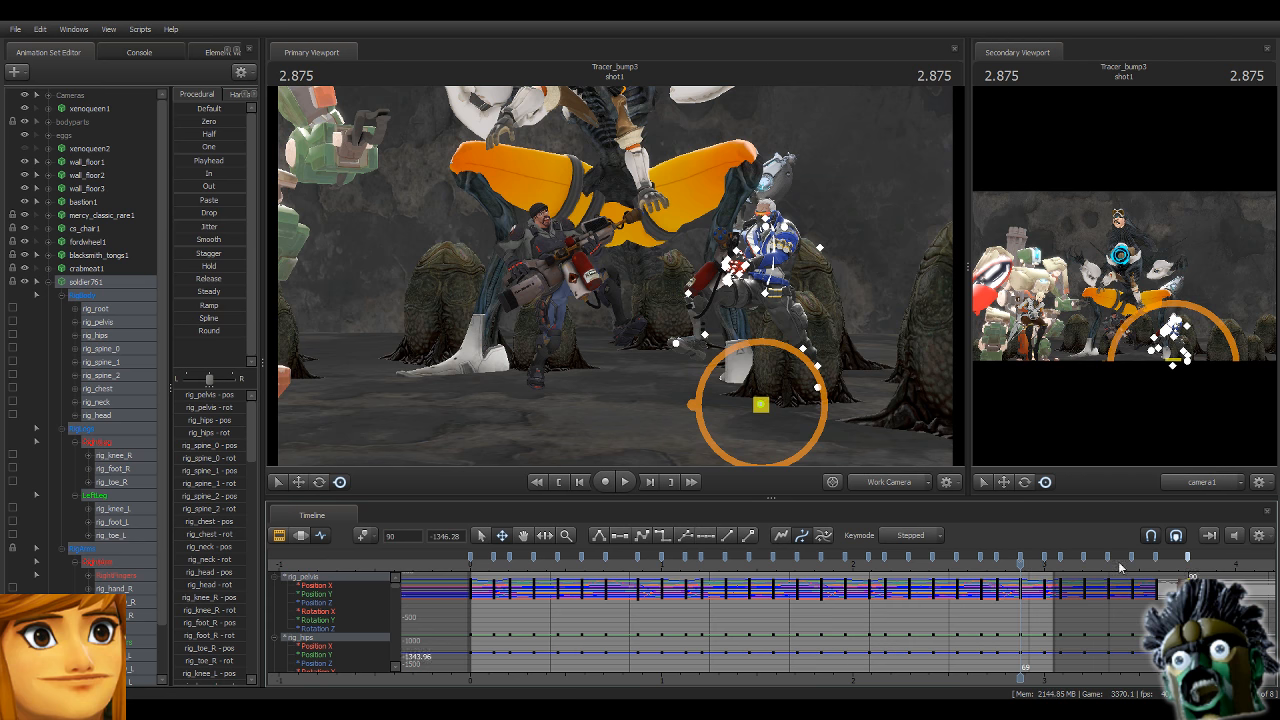
shift+click(469, 555)
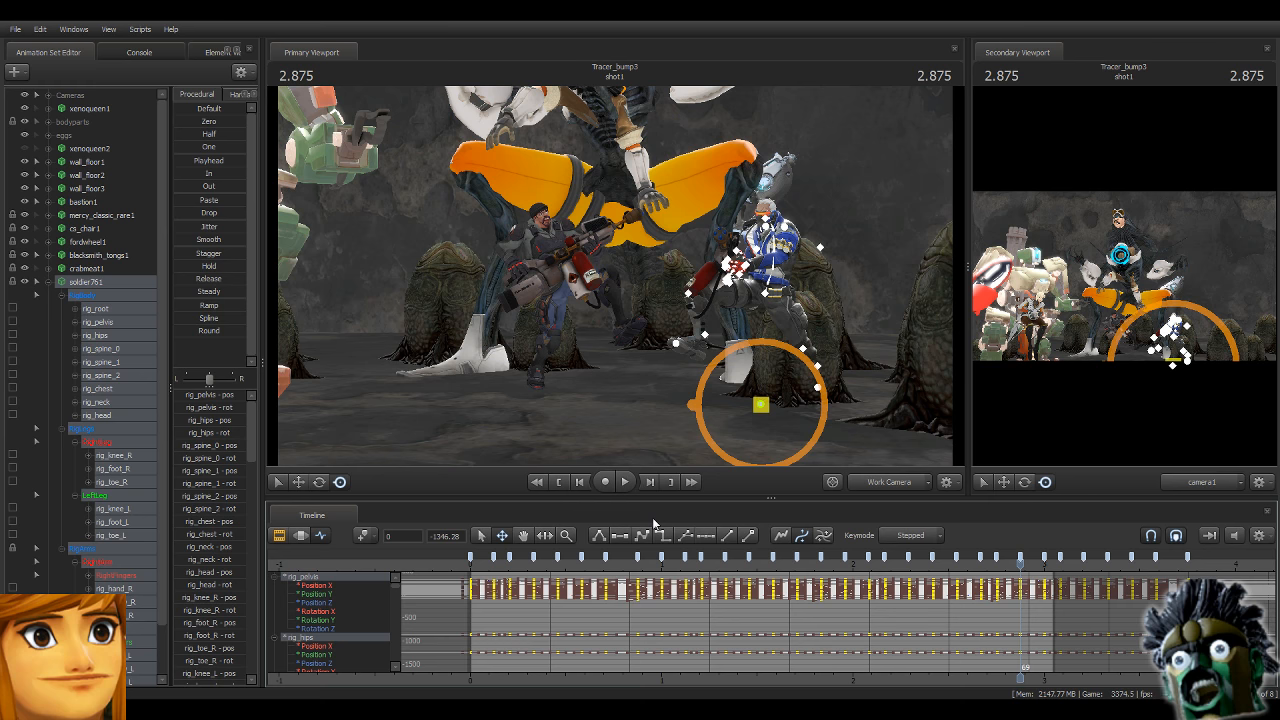
key(F3)
key(space)
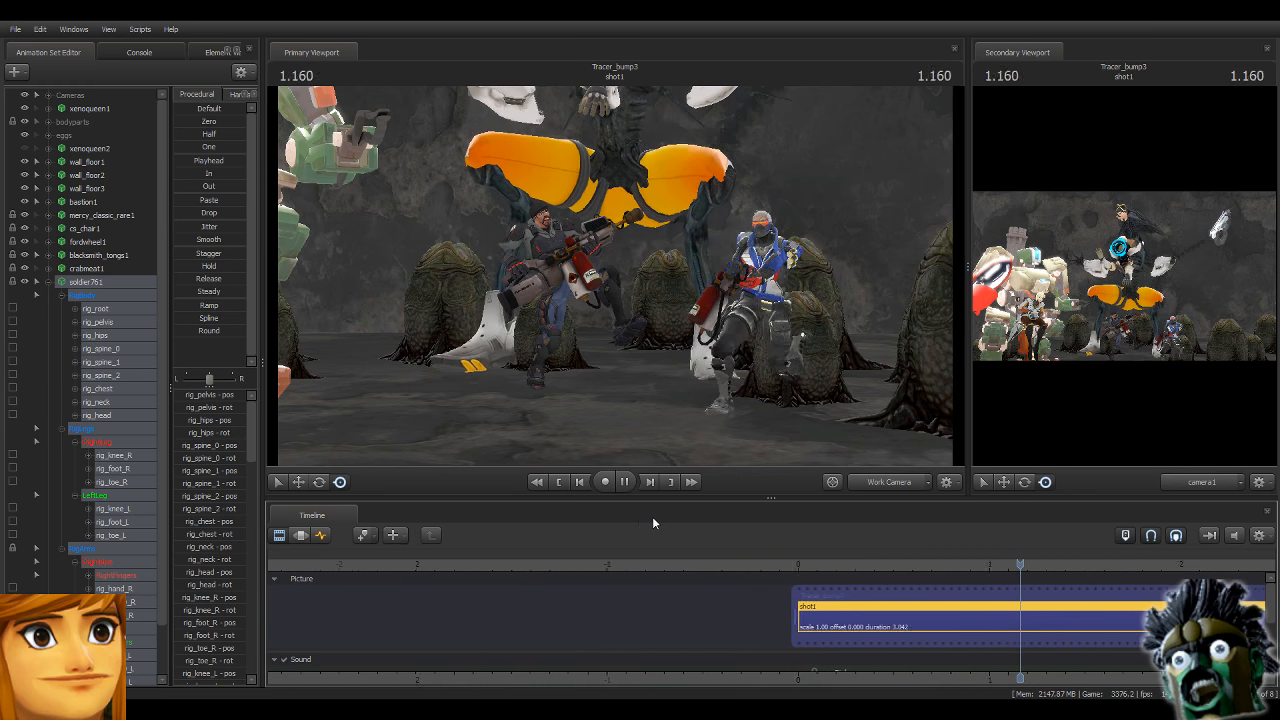
key(Home)
key(space)
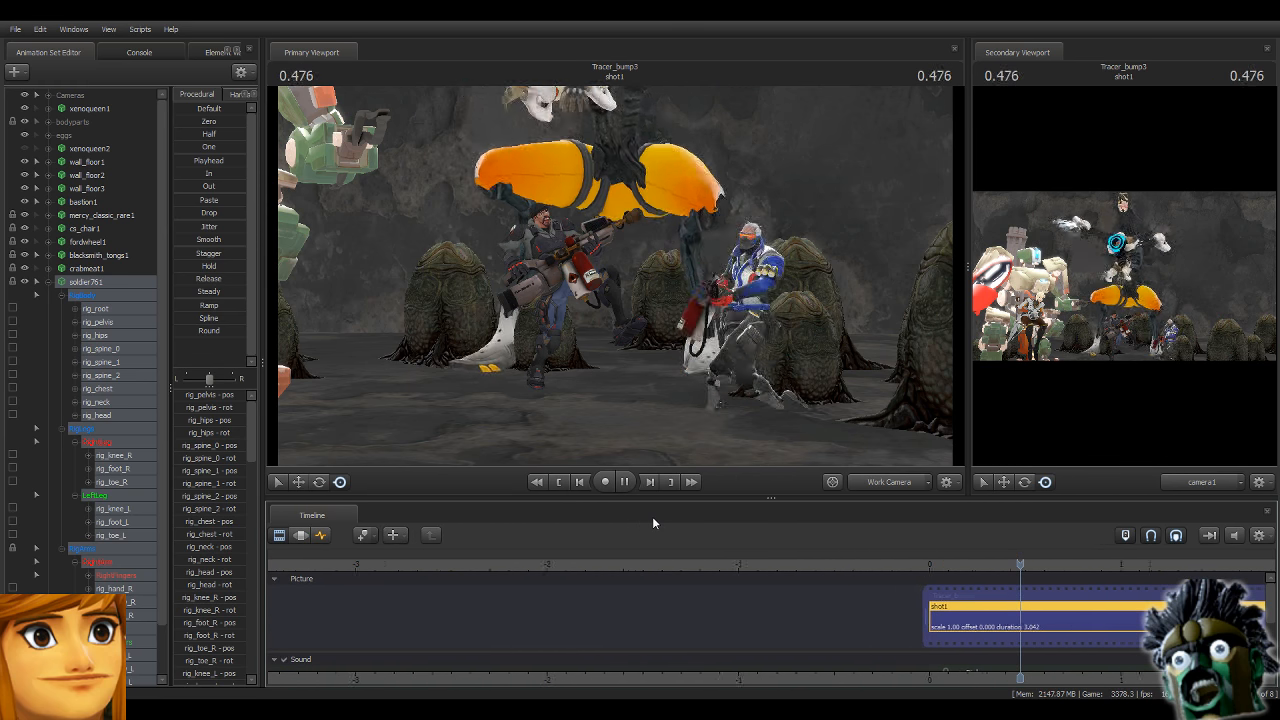
key(Home)
key(space)
key(space)
key(F4)
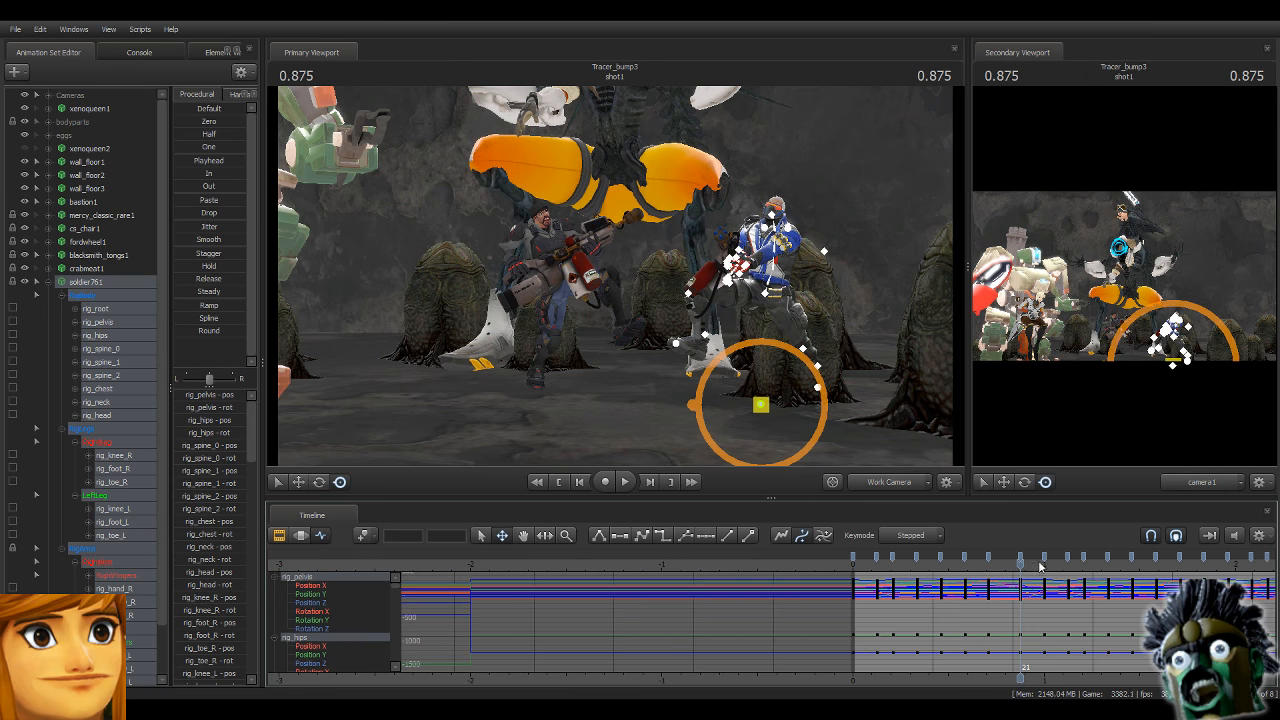
Move the first cycle's last full-body keyframe to 0.791.
drag(1016, 682, 829, 673)
scroll(828, 655, up, 3)
drag(832, 575, 803, 668)
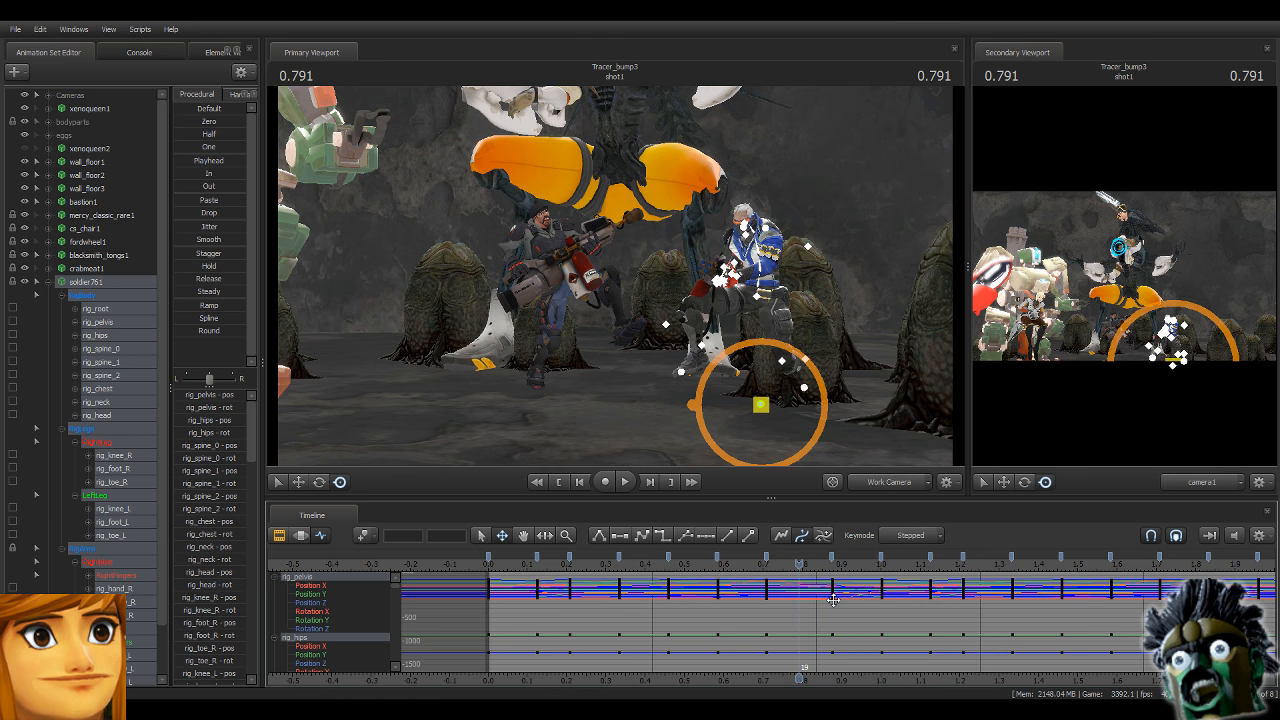
drag(831, 558, 798, 561)
Shift all full-body keyframes from 1.000 onward earlier so the second cycle starts at 0.875.
click(881, 558)
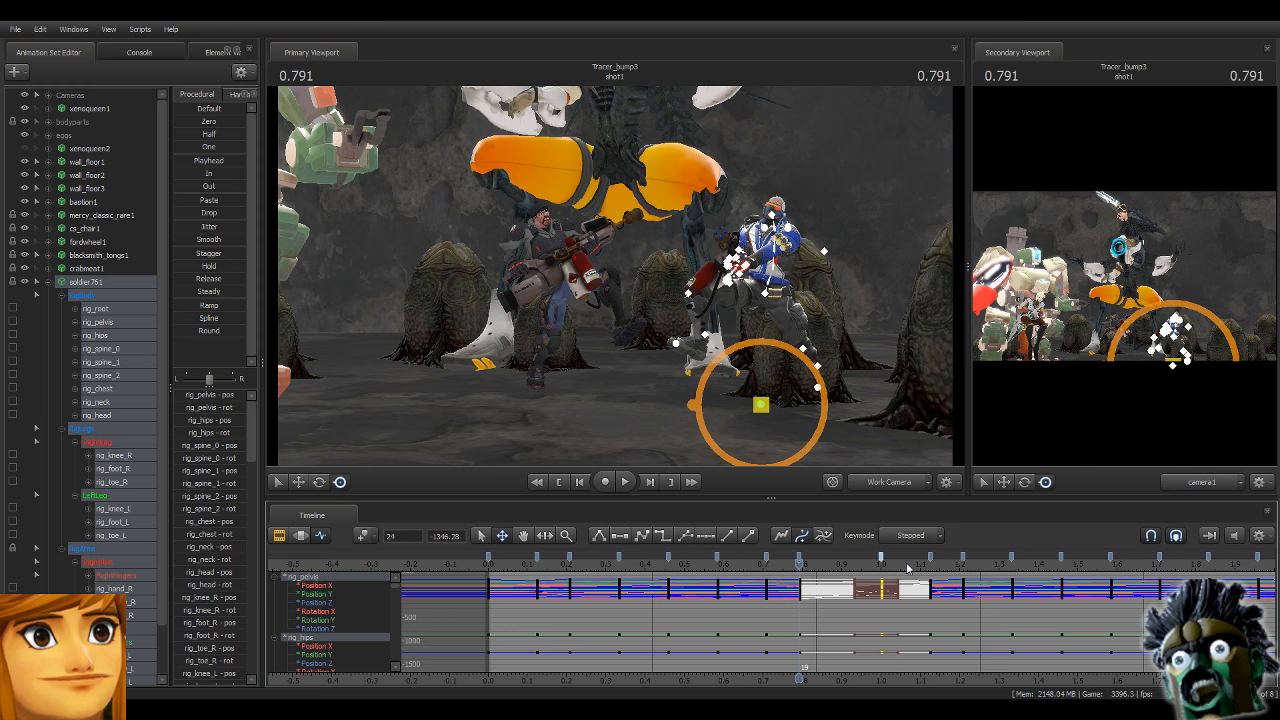
scroll(978, 570, down, 3)
scroll(1229, 569, down, 3)
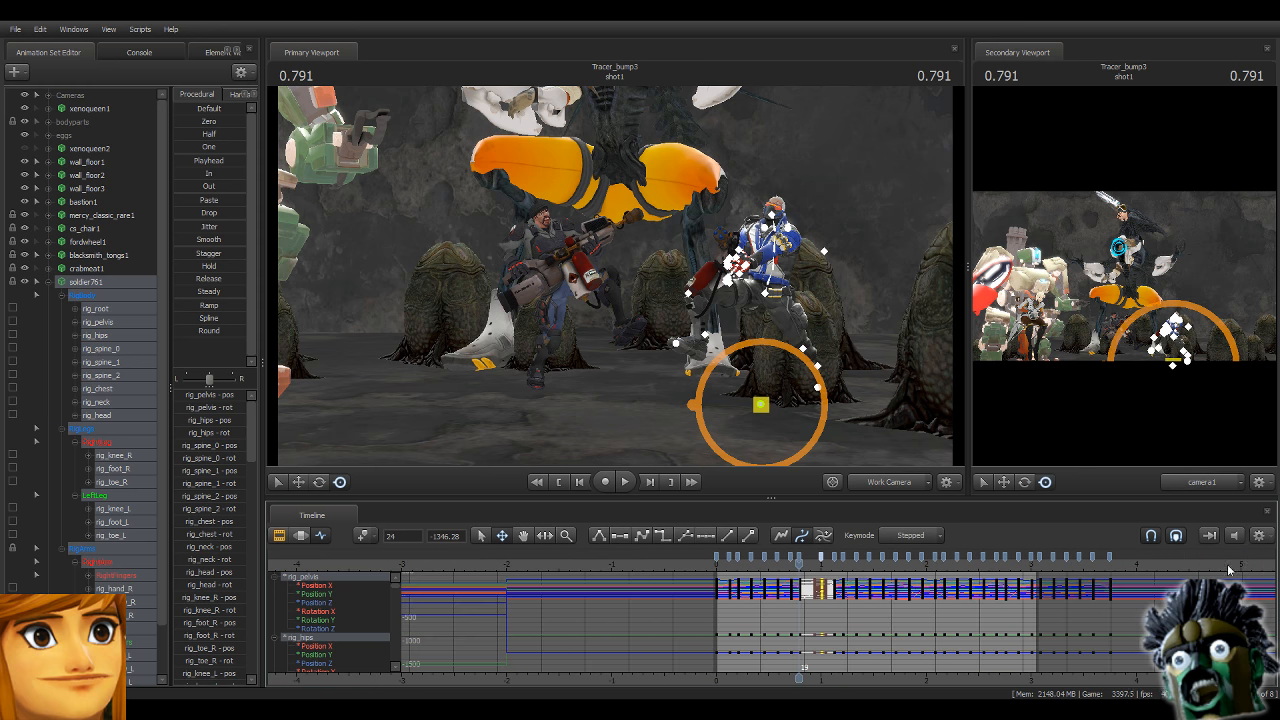
shift+click(1109, 557)
scroll(1040, 585, up, 3)
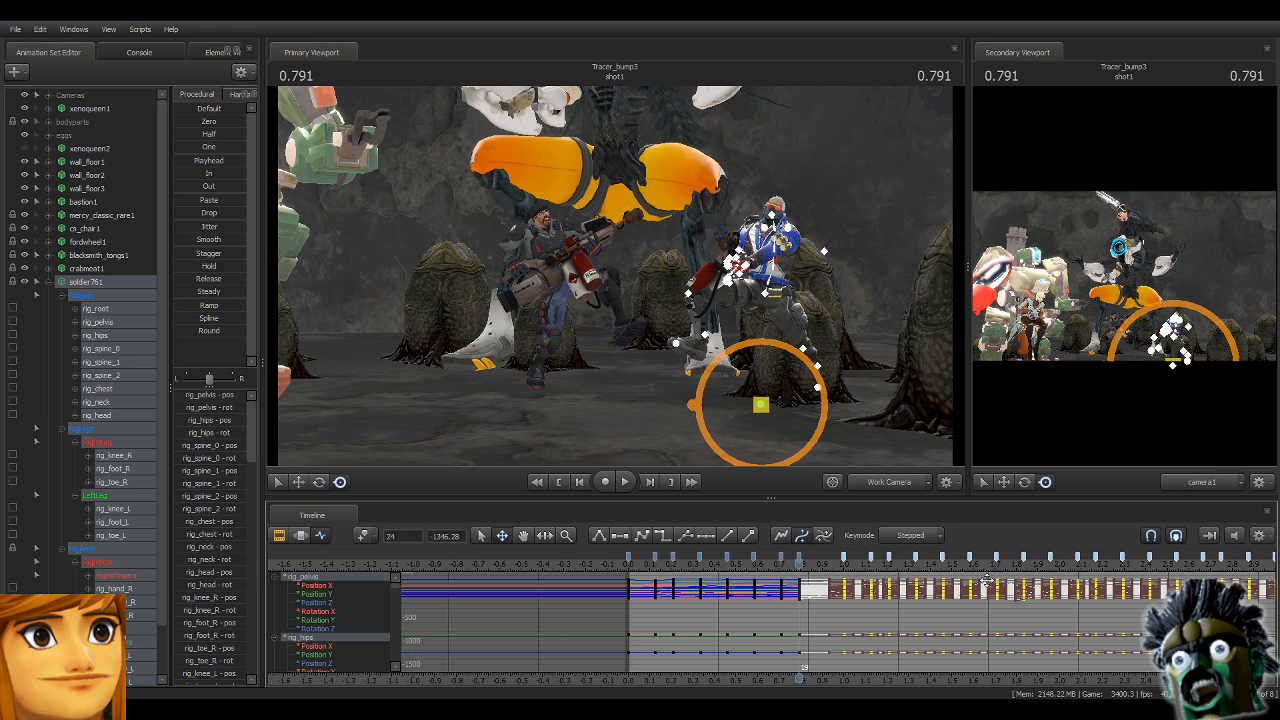
scroll(989, 581, up, 3)
key(Right)
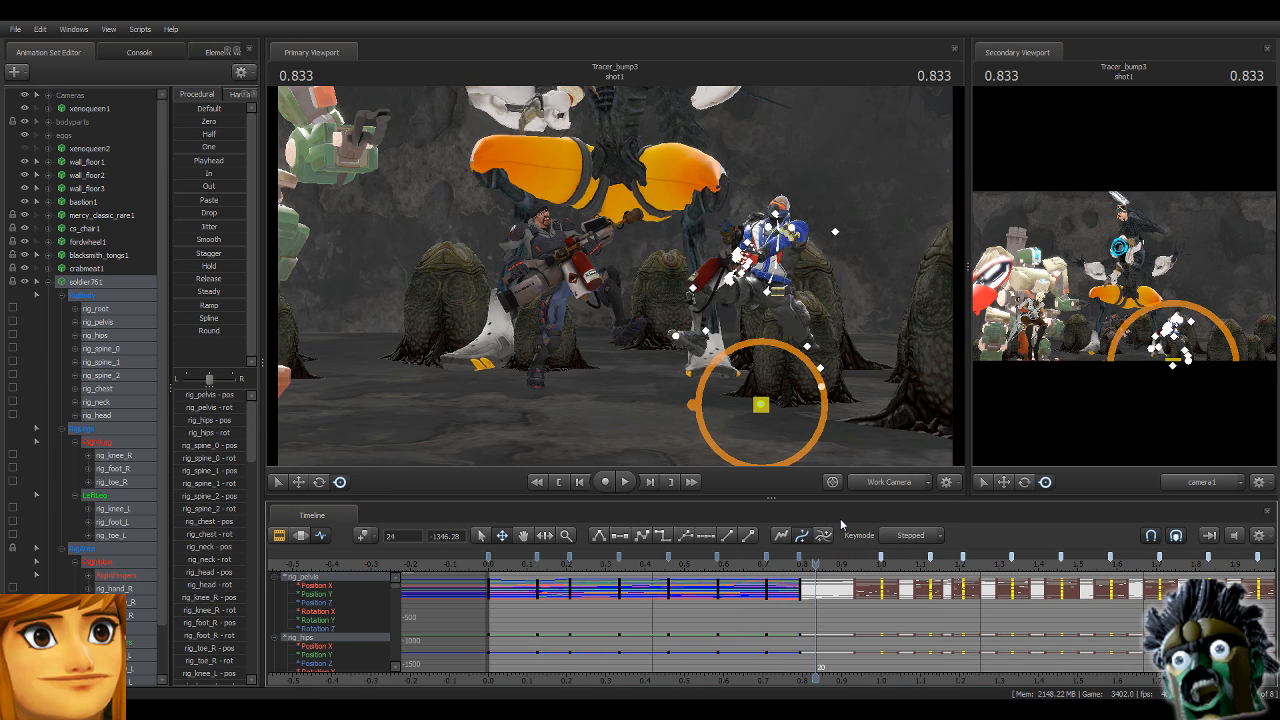
key(Right)
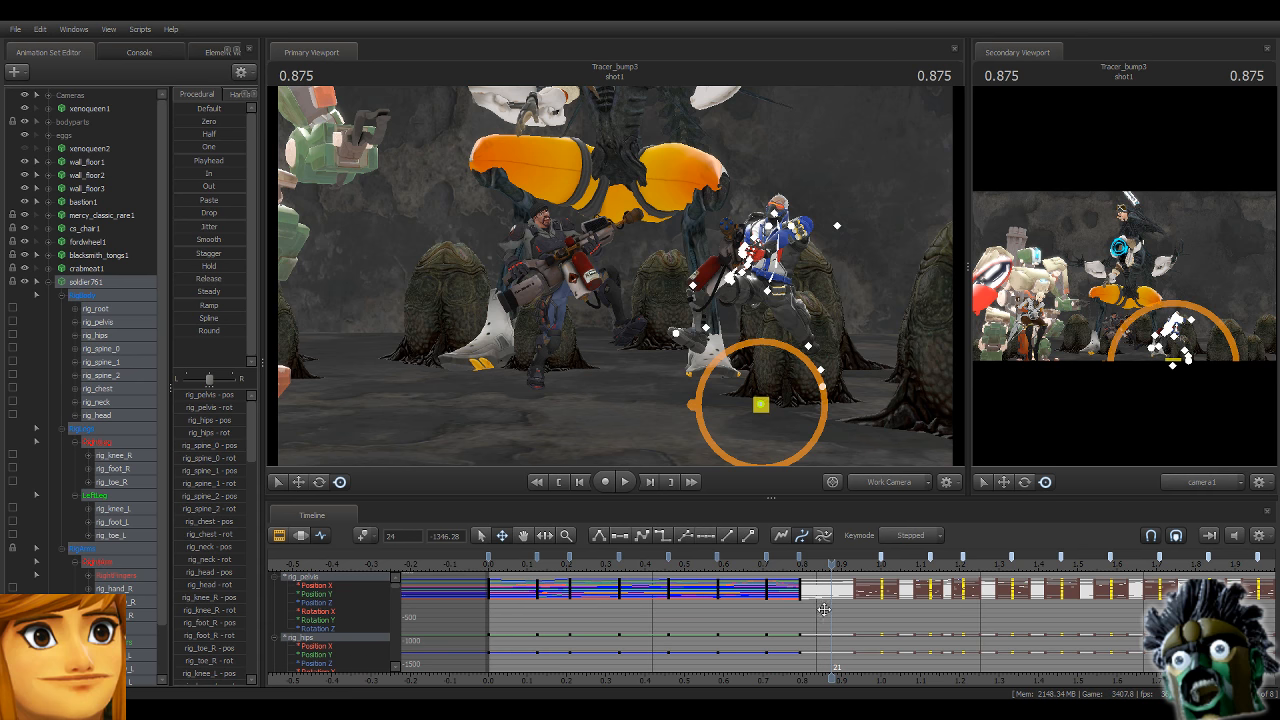
drag(855, 559, 832, 559)
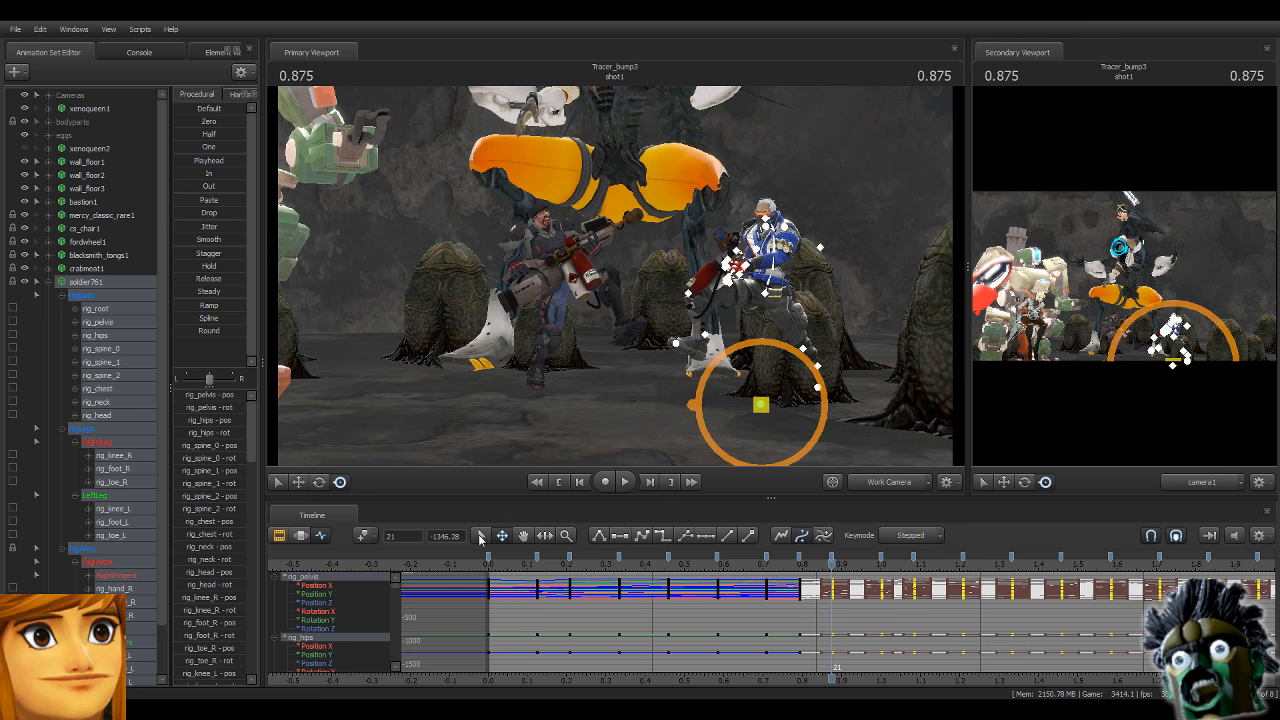
click(852, 604)
Shift all of soldier761's full-body keyframes from 1.708 onward earlier to 1.666, and play the shot from the start.
drag(834, 563, 1137, 645)
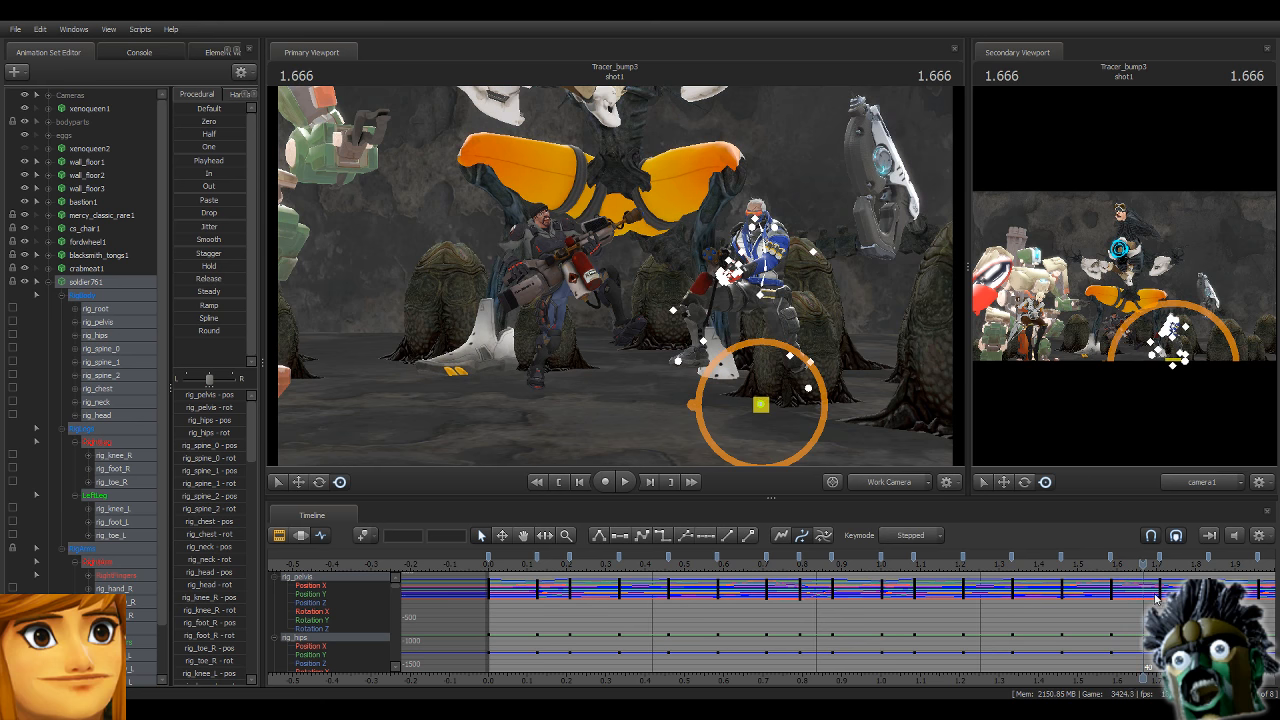
middle_drag(1144, 679, 728, 632)
scroll(752, 604, down, 2)
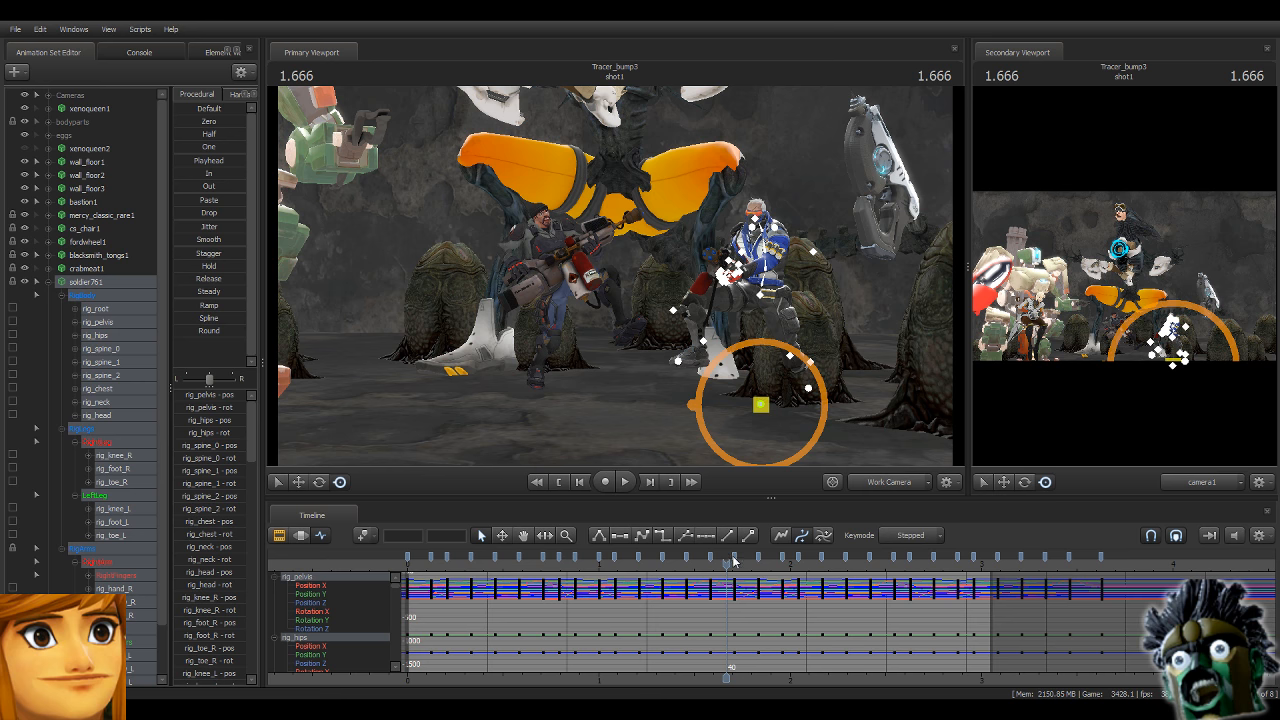
click(733, 557)
shift+click(1100, 558)
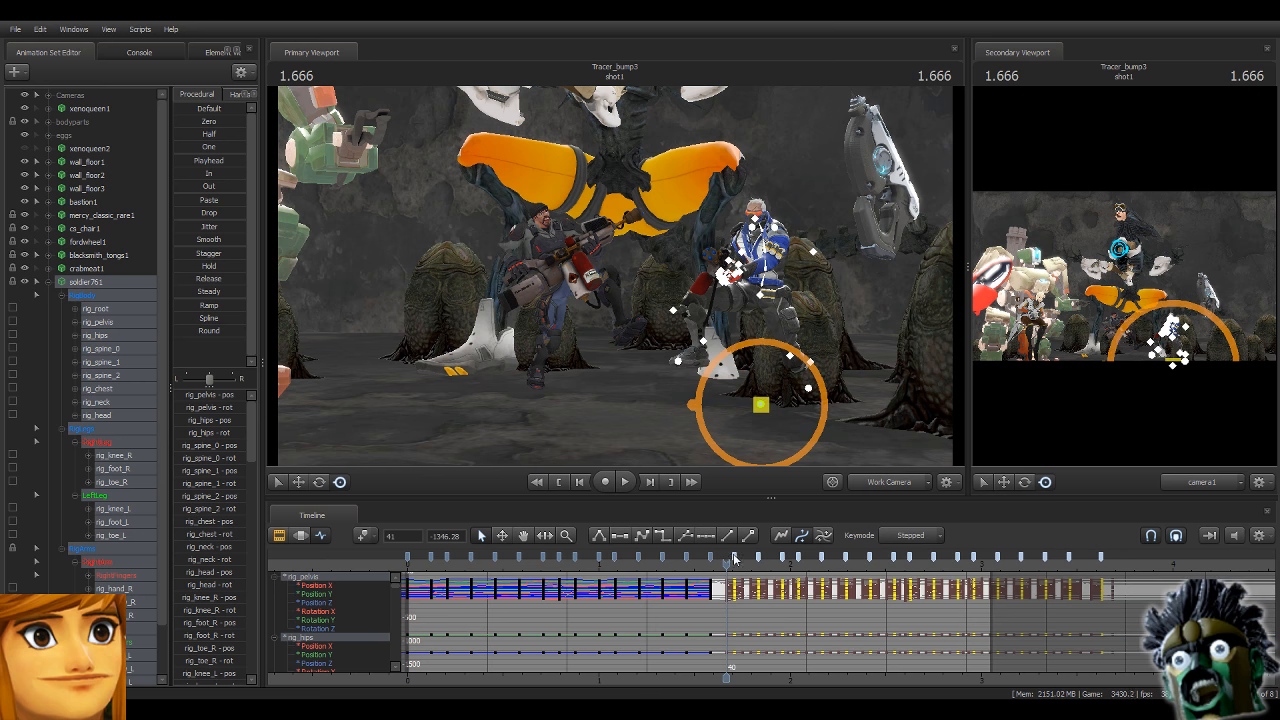
drag(733, 558, 965, 562)
key(F2)
key(Home)
key(space)
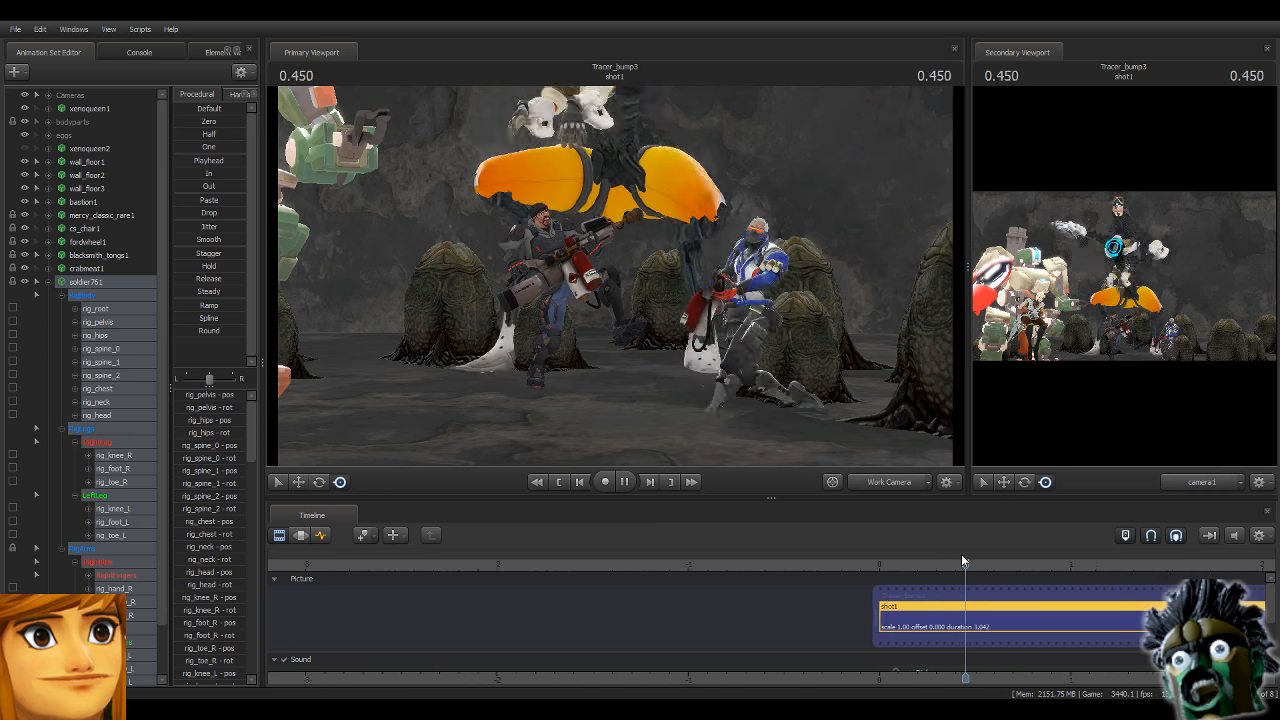
key(space)
Move the full-body keyframes at 0.791 and 0.875 earlier to 0.750 and 0.791.
click(321, 534)
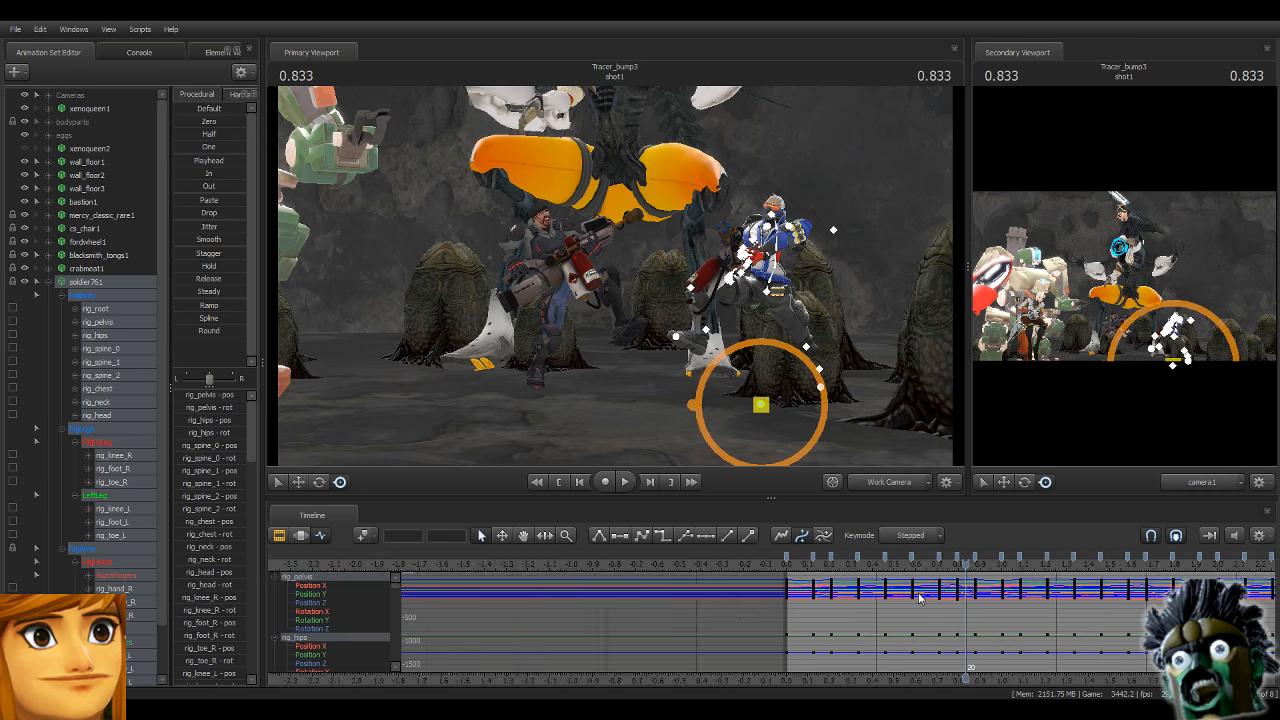
scroll(918, 598, up, 2)
mouse_move(967, 568)
mouse_down()
mouse_move(923, 582)
mouse_move(967, 583)
mouse_move(922, 590)
mouse_move(932, 594)
mouse_move(941, 556)
mouse_move(965, 575)
mouse_move(950, 575)
mouse_move(979, 558)
mouse_move(951, 558)
mouse_up()
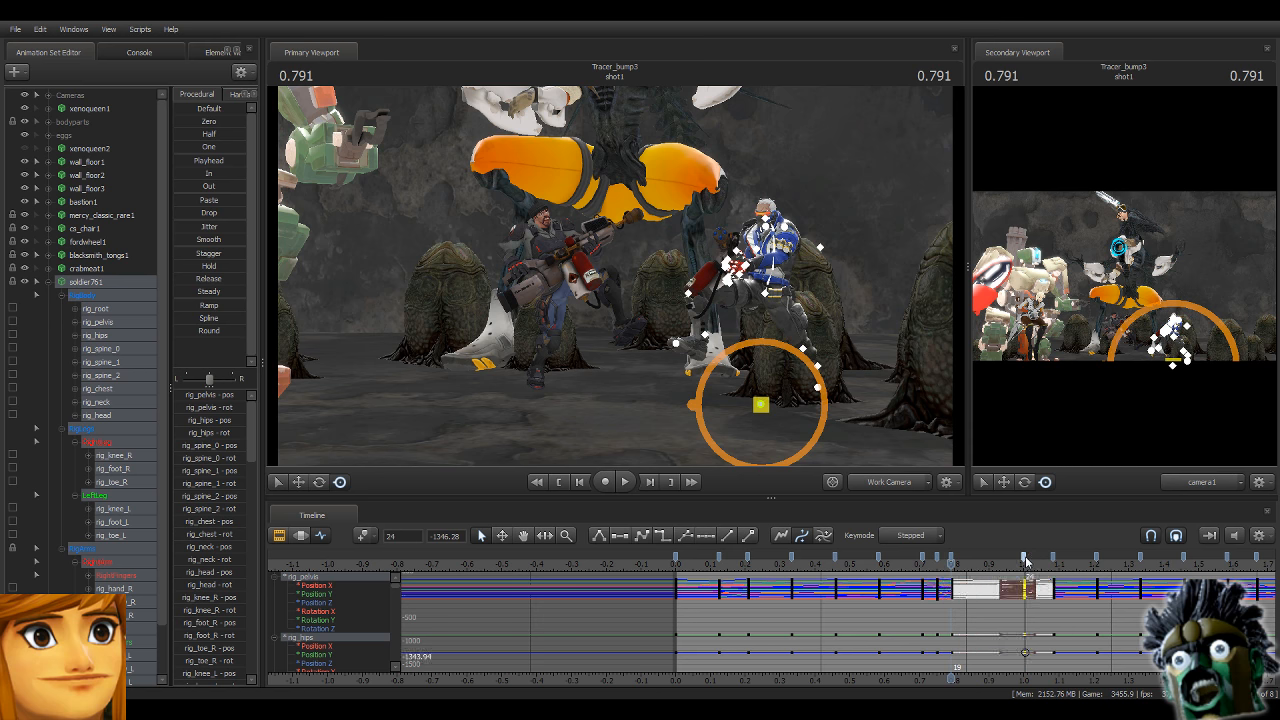
Shift all full-body keyframes from 1.000 onward earlier to start at 0.833, and play the second cycle.
scroll(1059, 564, down, 5)
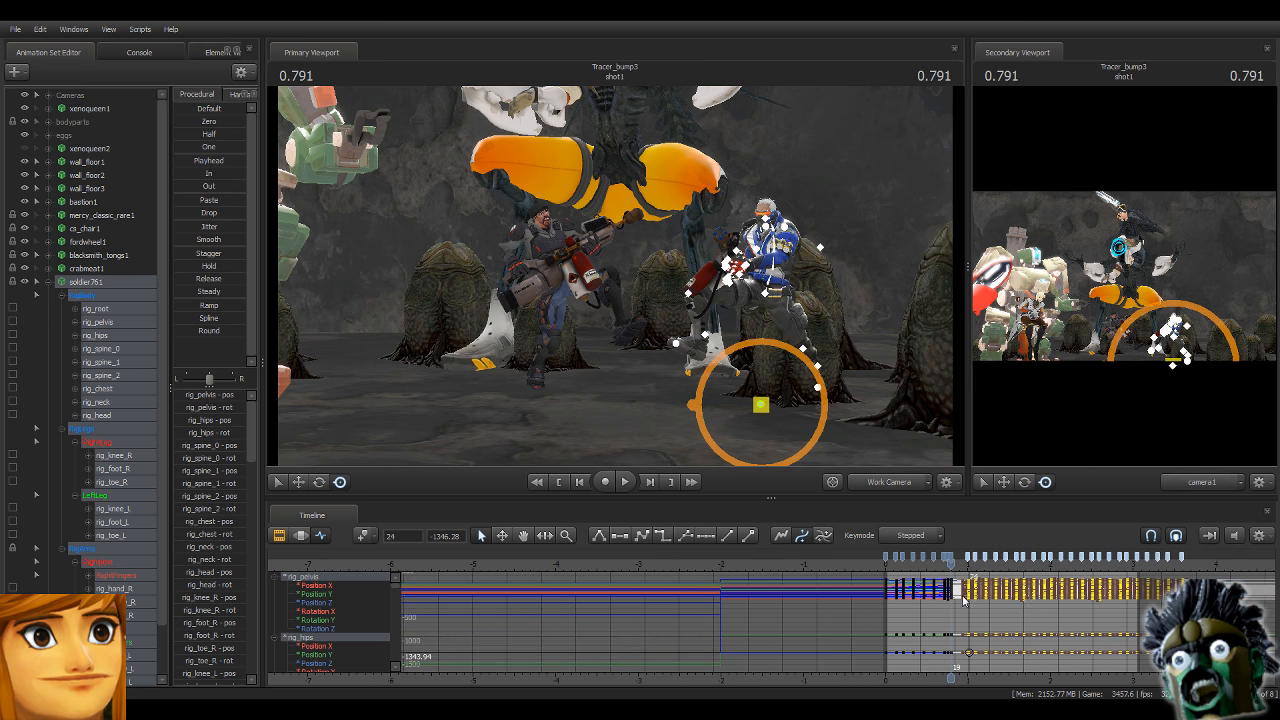
scroll(976, 600, up, 8)
key(Right)
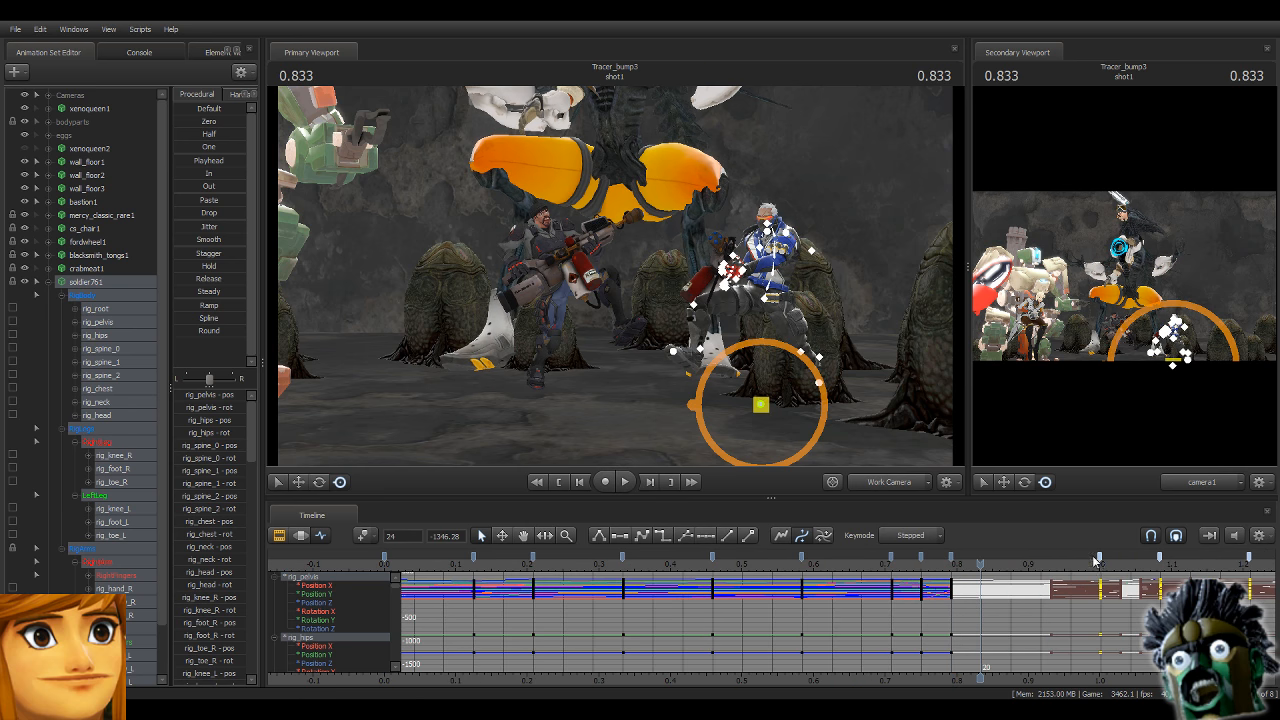
scroll(986, 676, down, 4)
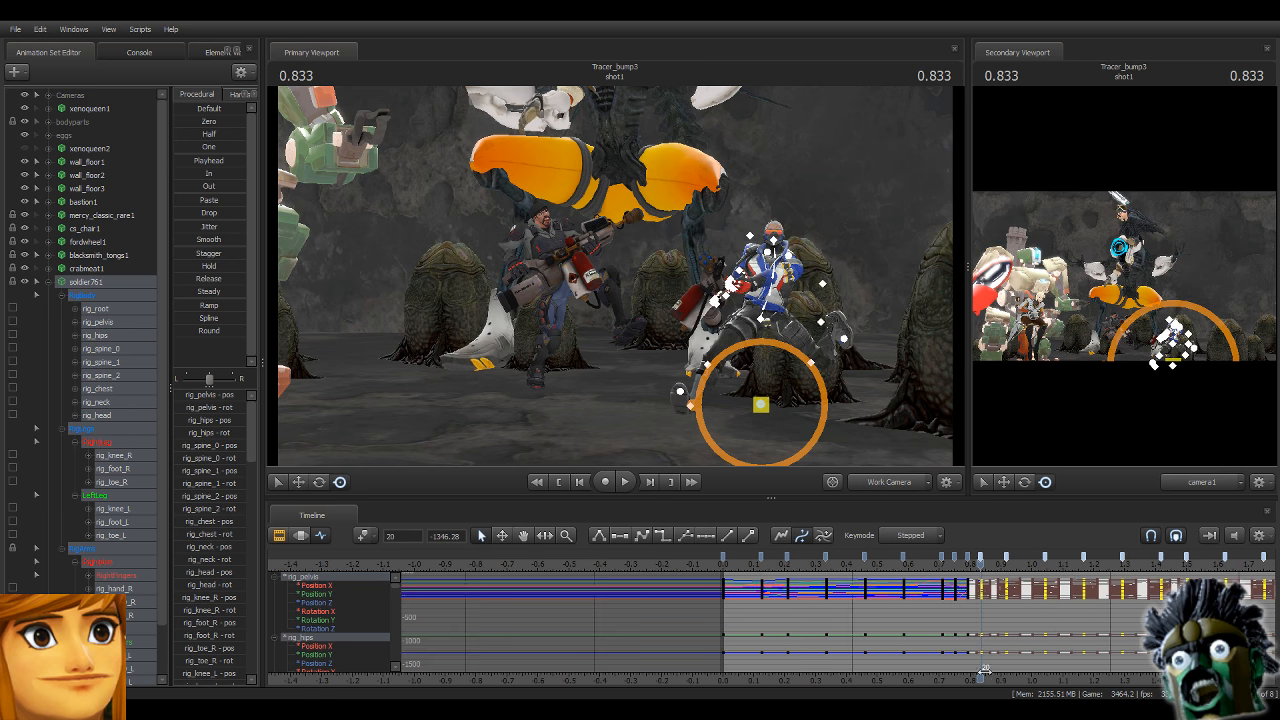
middle_drag(956, 676, 737, 636)
key(space)
key(space)
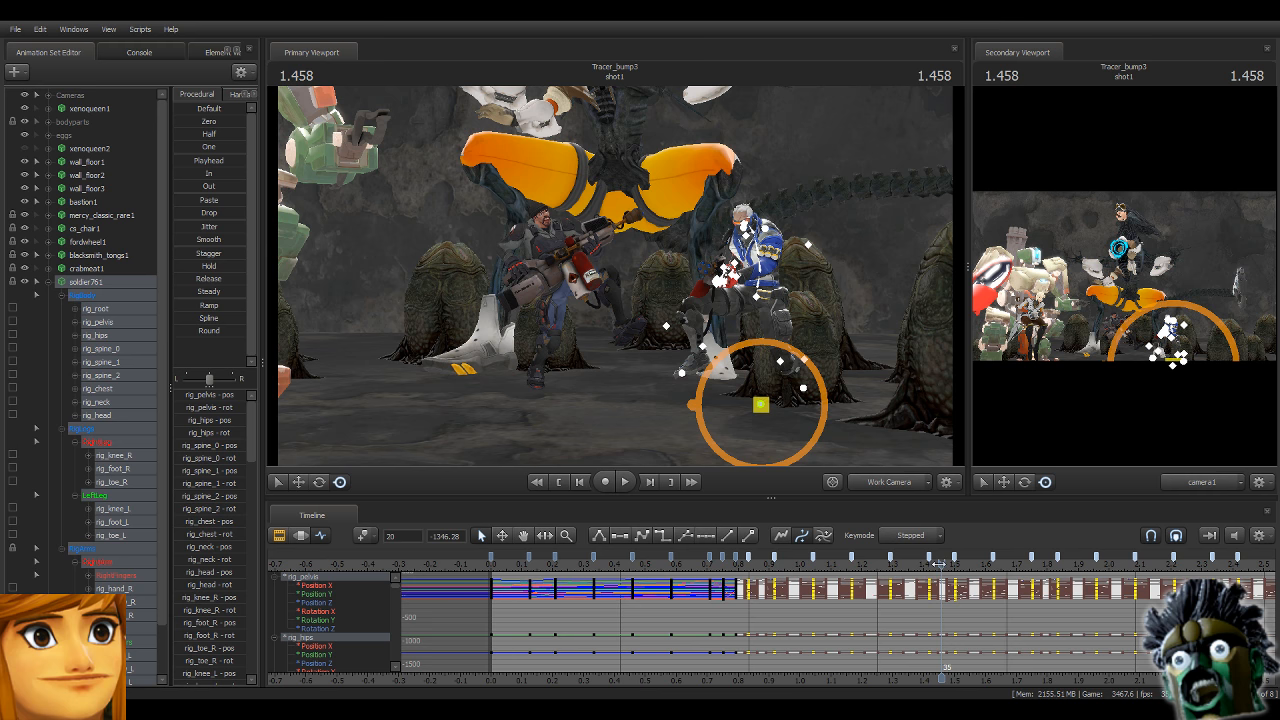
Tighten the full-body keyframes from 1.416 onward at the second cycle's end and start the third cycle at 1.541.
drag(938, 563, 916, 563)
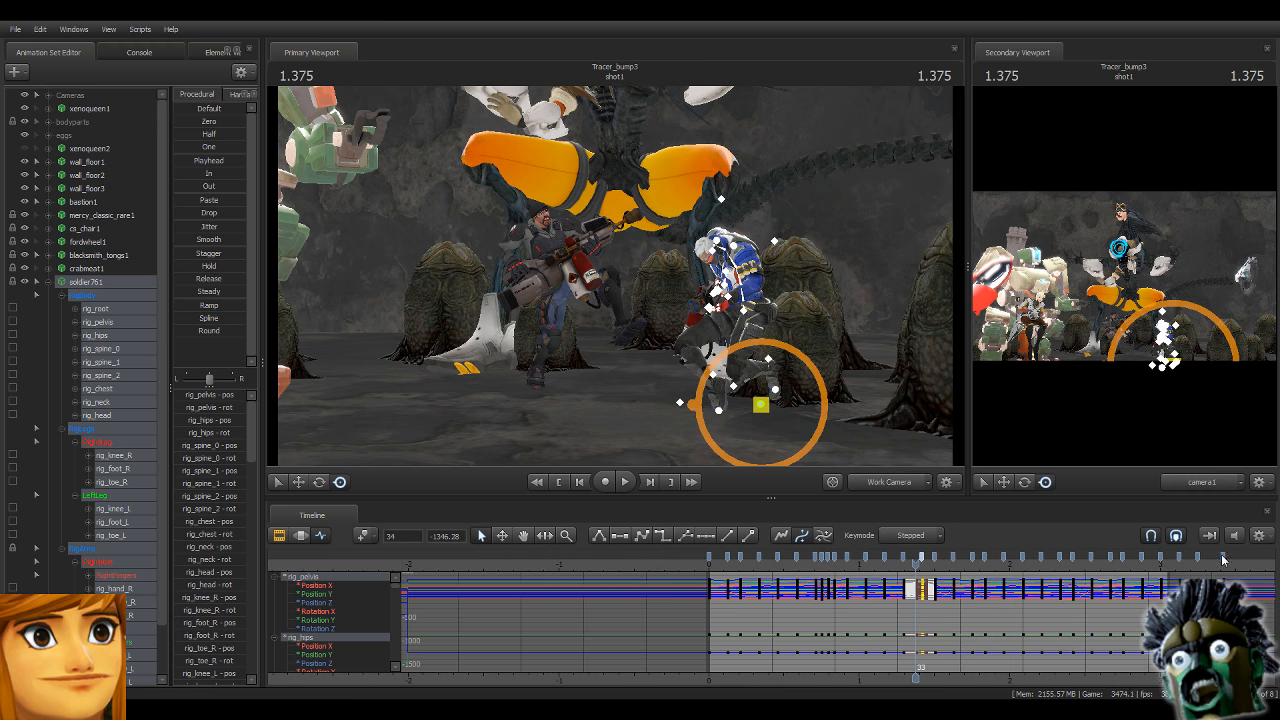
shift+click(1222, 556)
scroll(918, 662, up, 3)
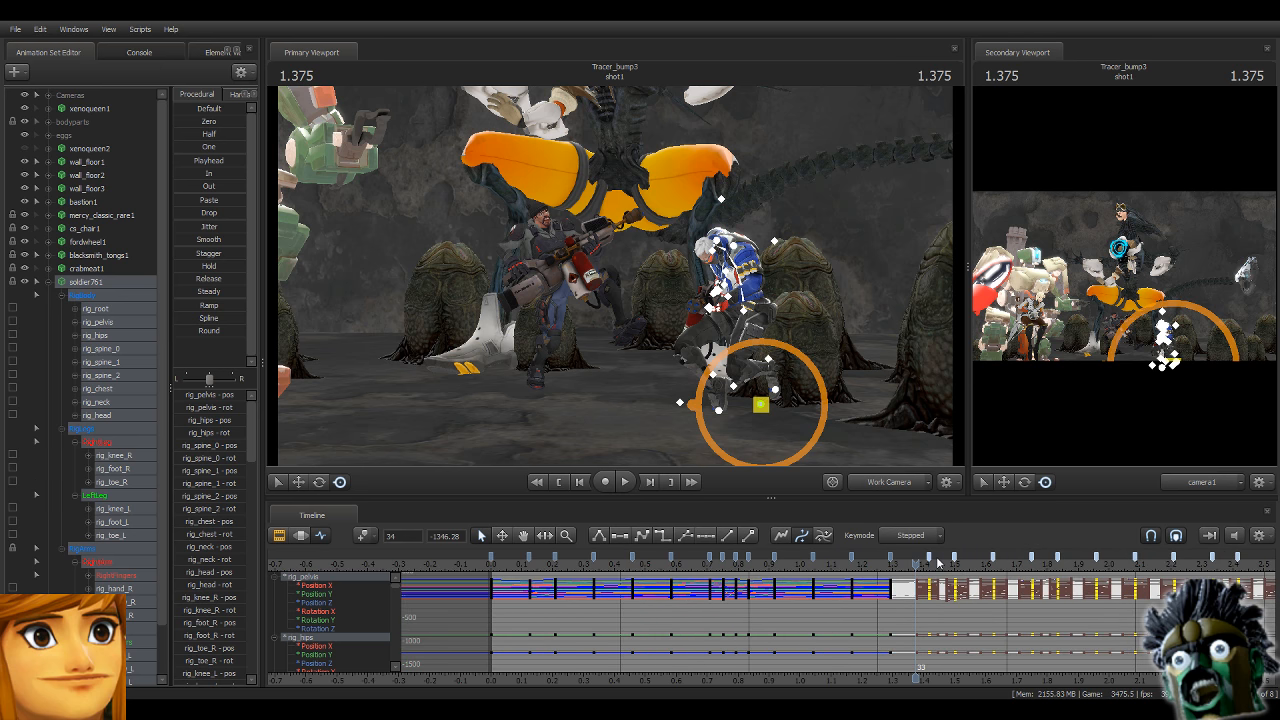
drag(938, 563, 1011, 583)
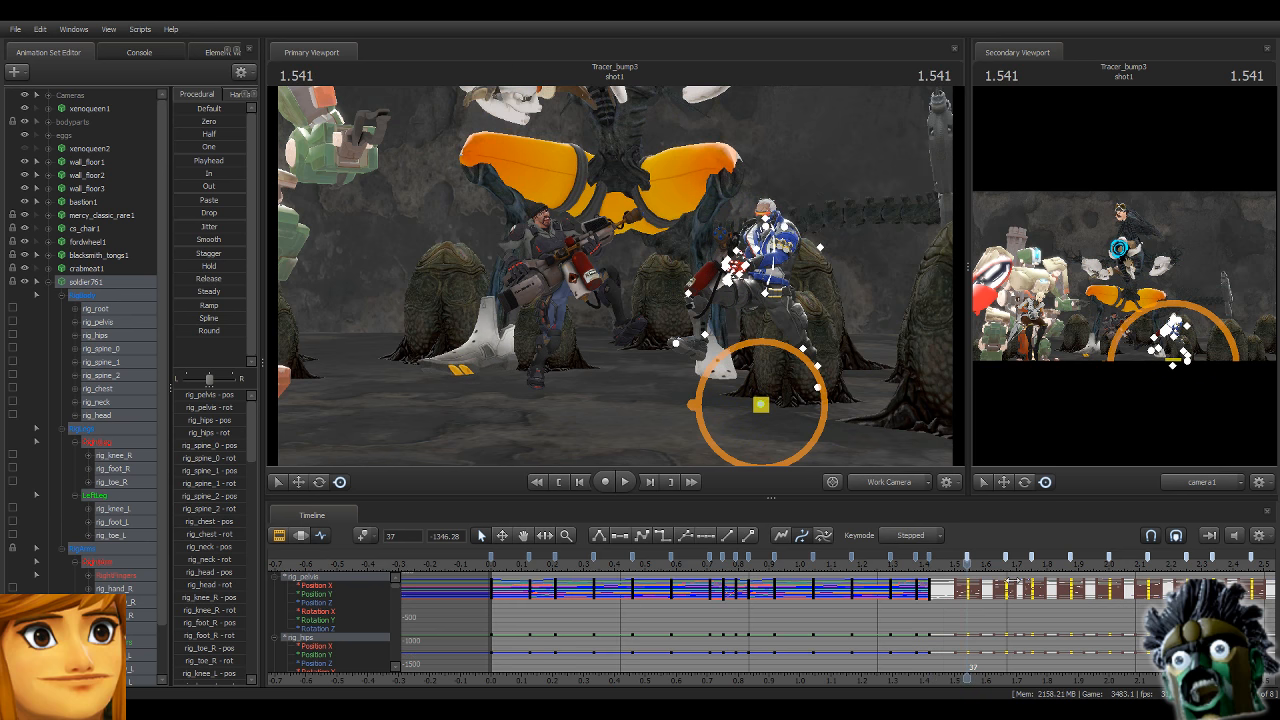
Step back through shot1 and play it to examine how soldier761's retimed cycles flow into each other.
click(1148, 566)
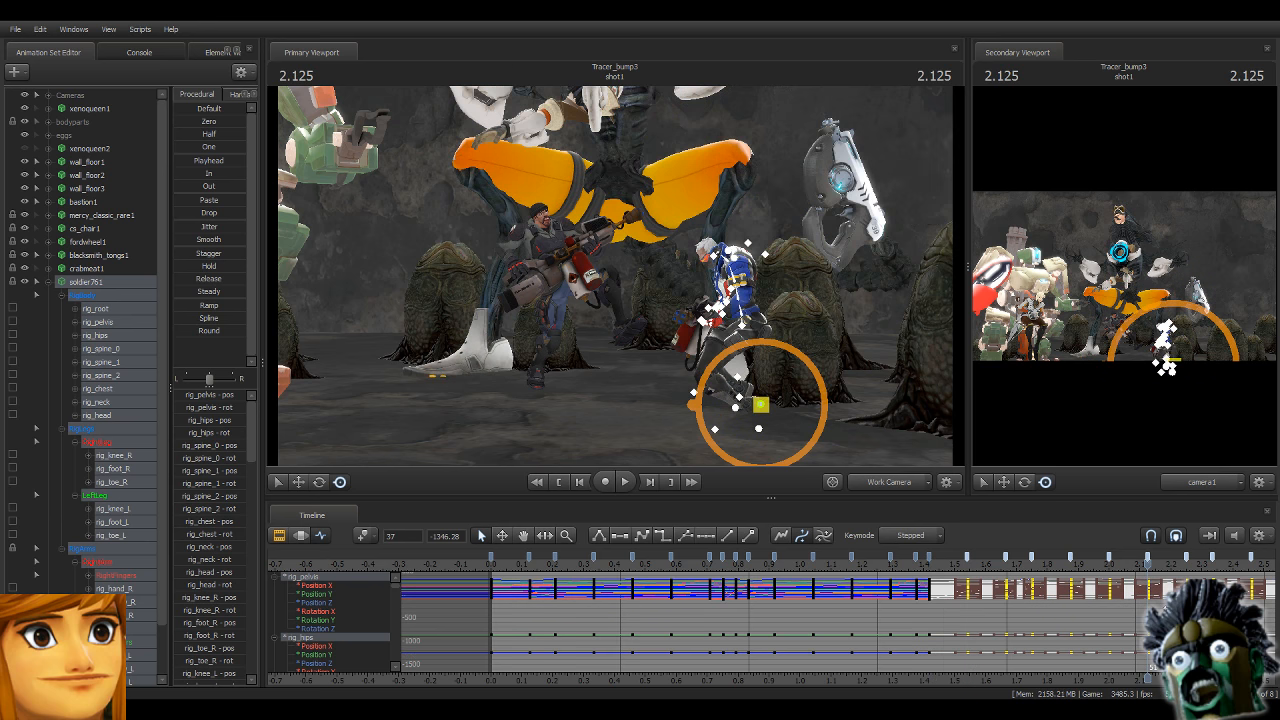
key(F2)
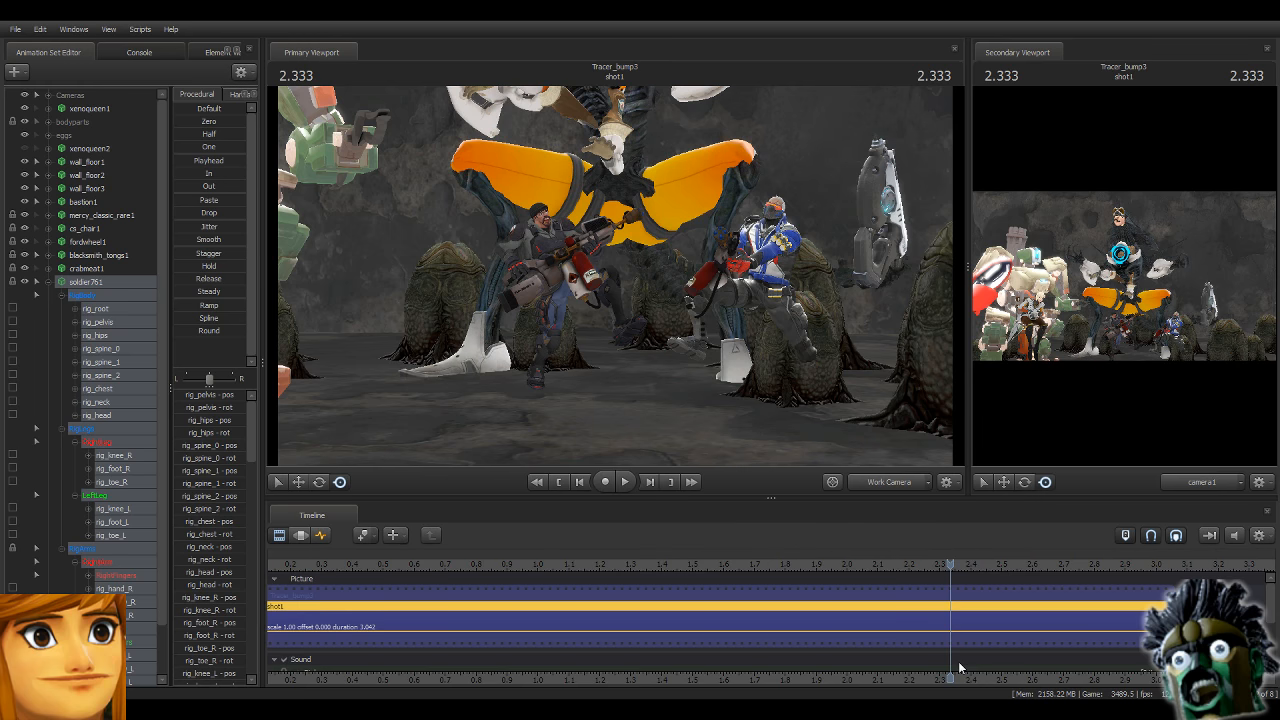
key(Left)
key(Left)
key(Left)
key(Left)
key(Left)
key(Left)
key(Left)
key(Left)
key(Left)
key(Left)
key(Left)
key(Left)
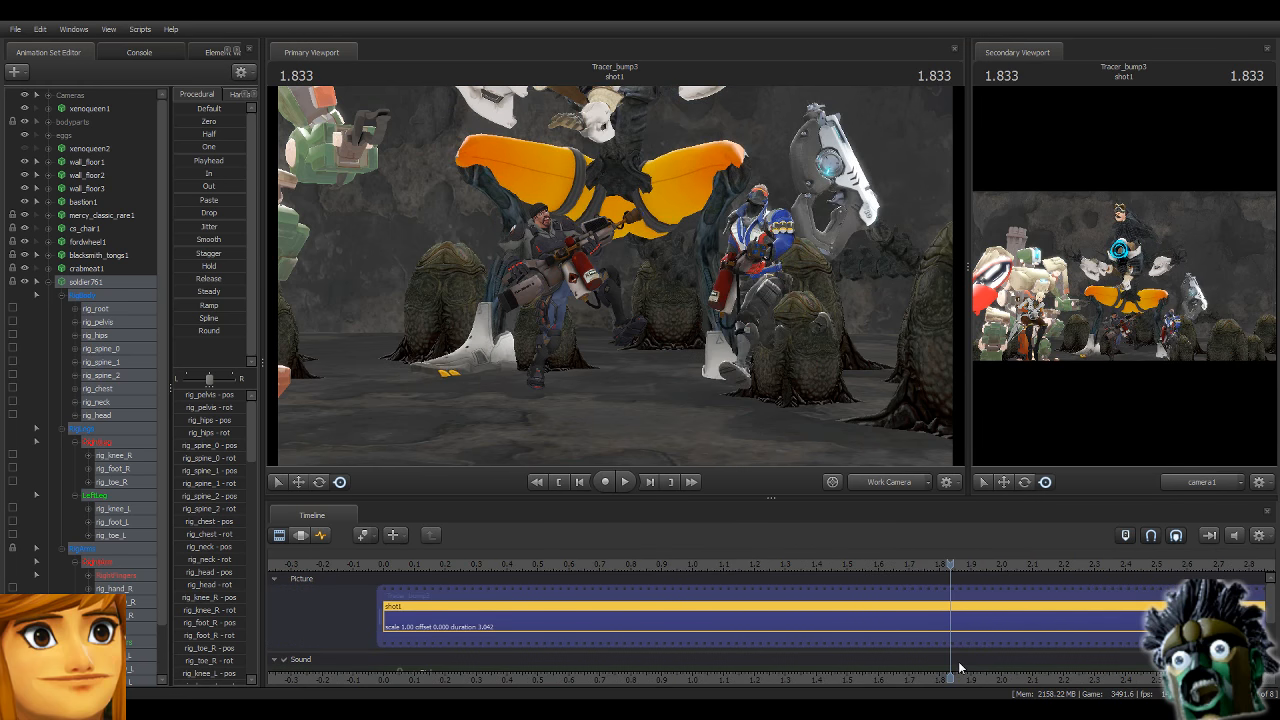
key(space)
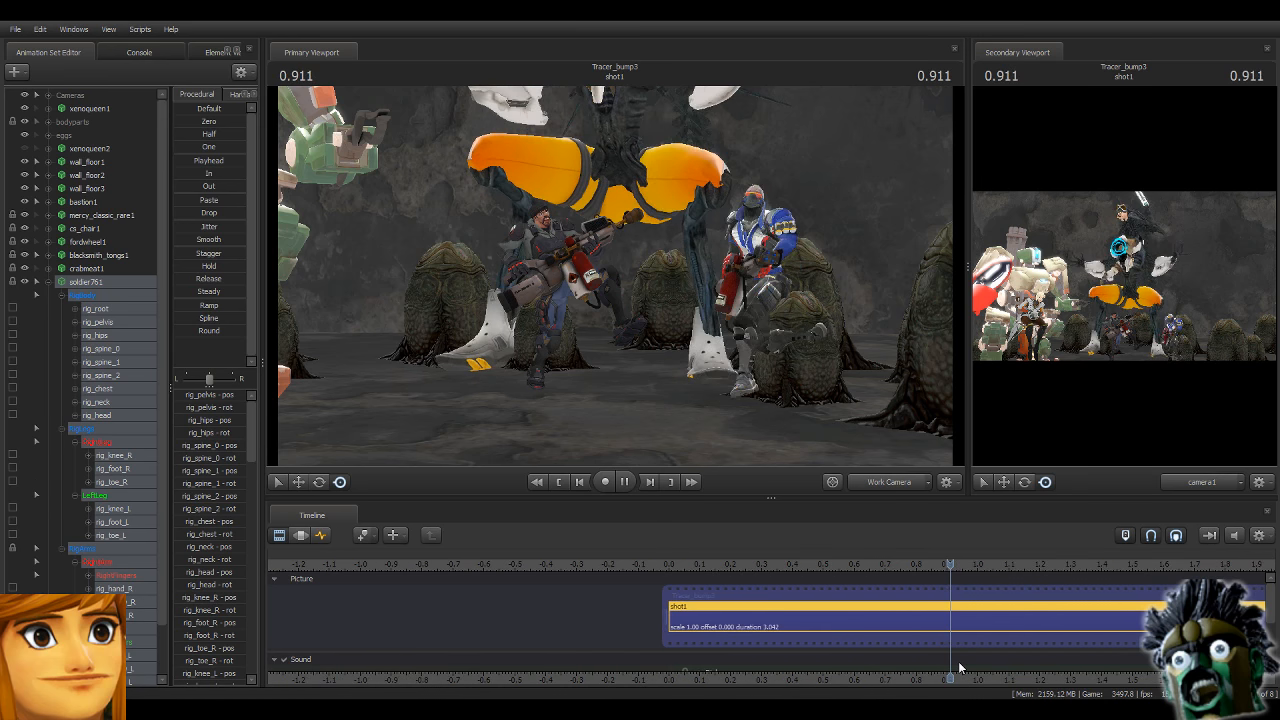
key(space)
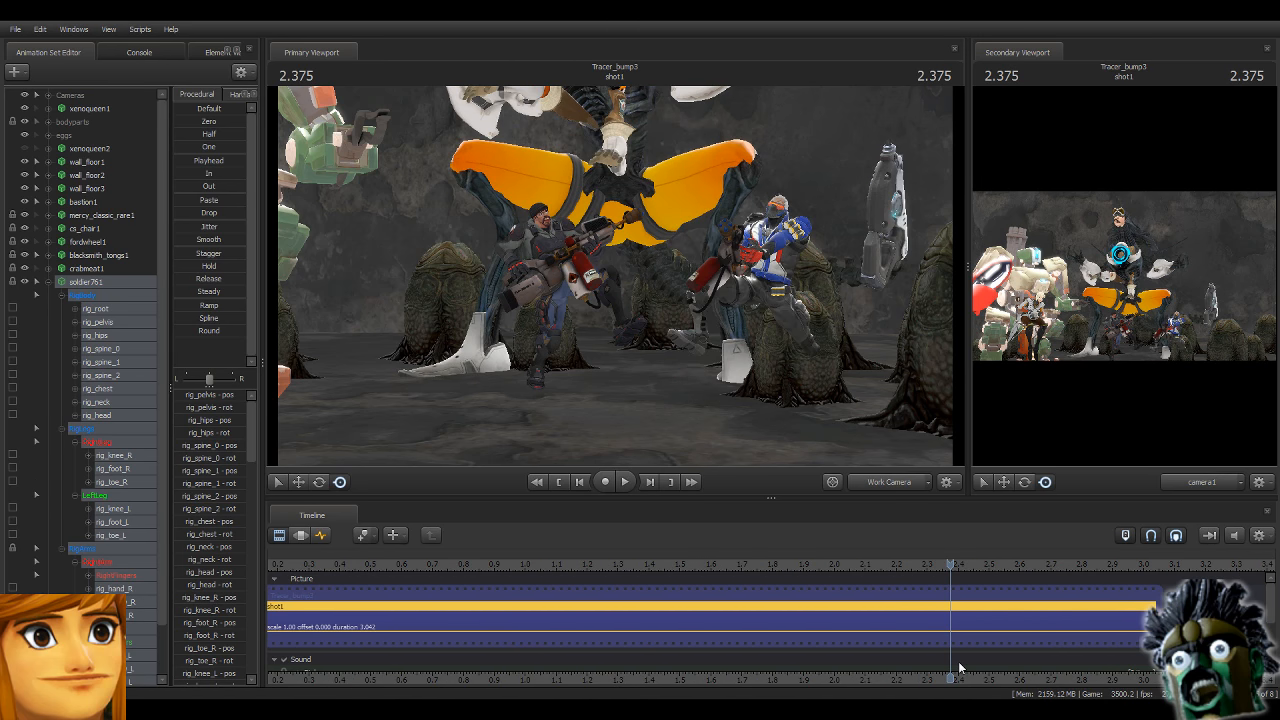
Close the third cycle at 2.208, try shifting the full-body keyframes from 2.458 onward earlier to follow it, and play the shot.
click(321, 537)
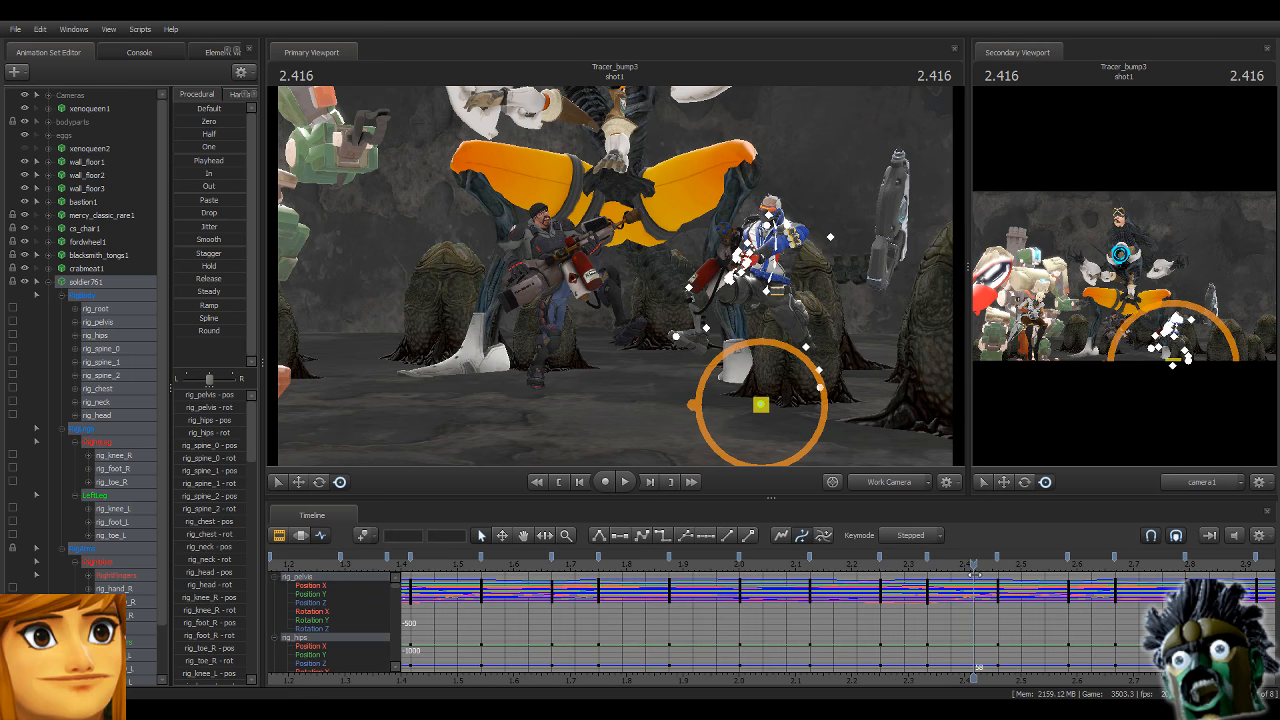
drag(975, 572, 849, 602)
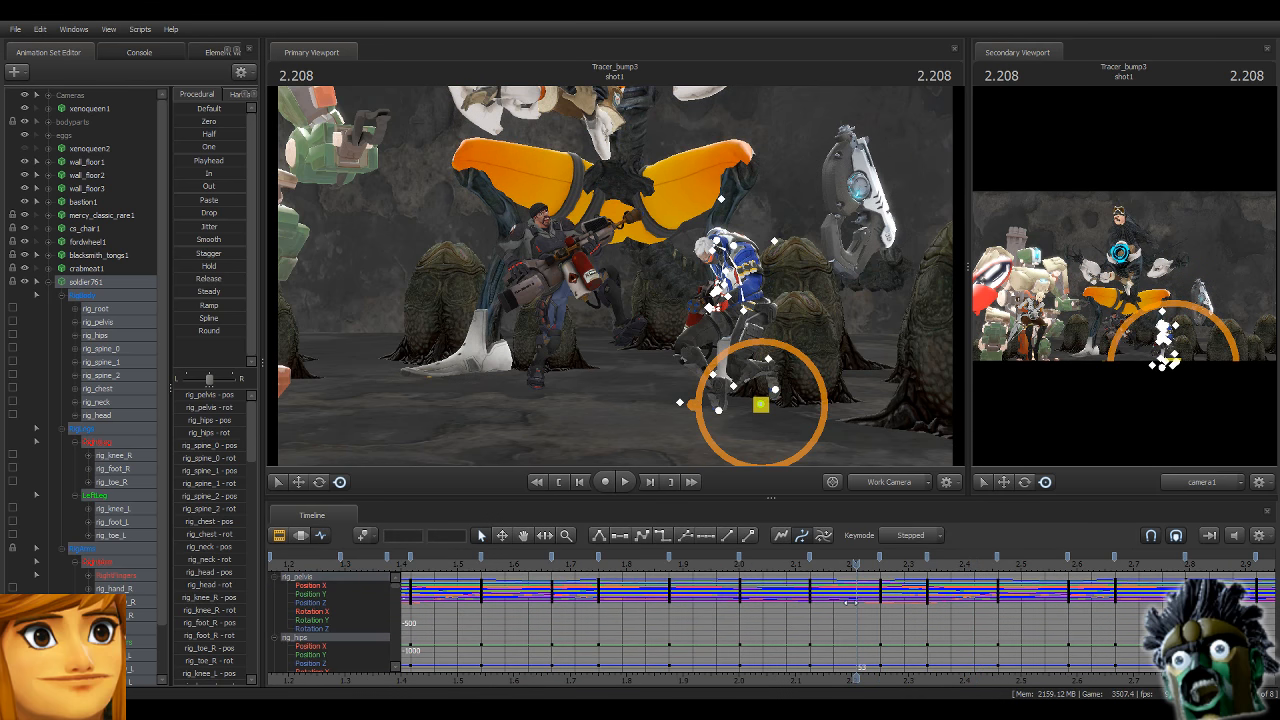
key(Left)
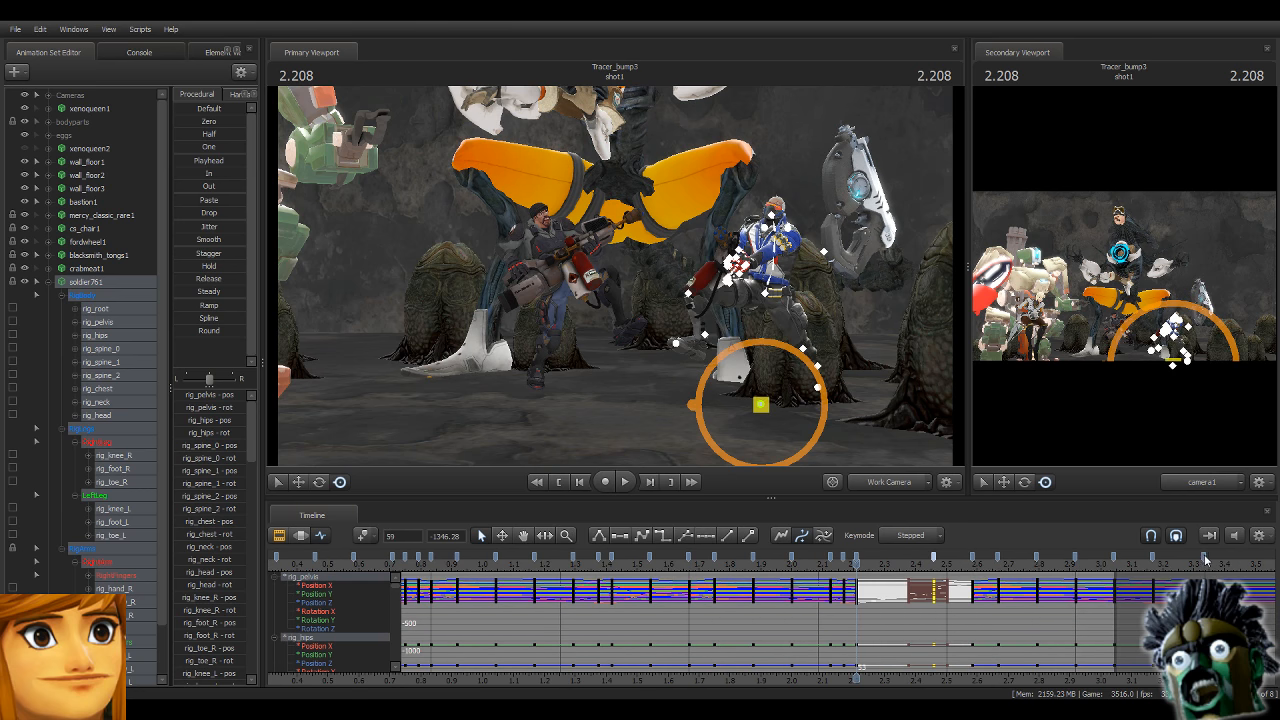
drag(1204, 560, 934, 563)
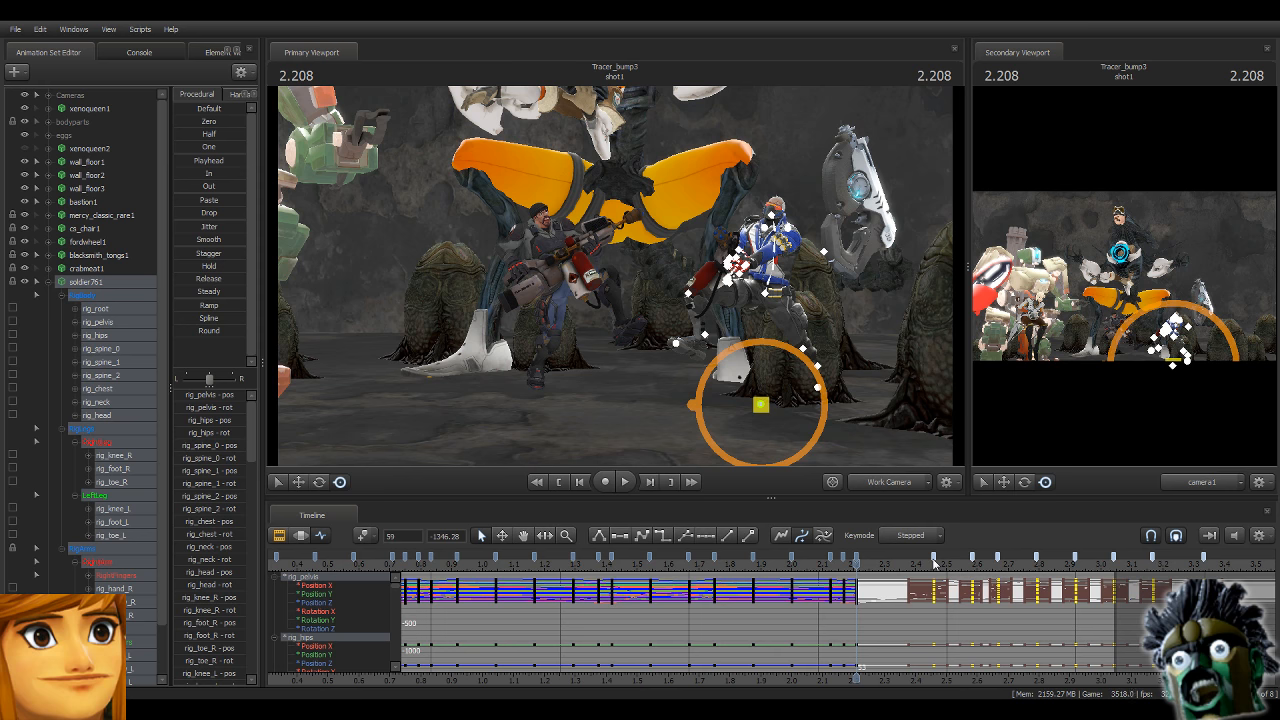
key(Right)
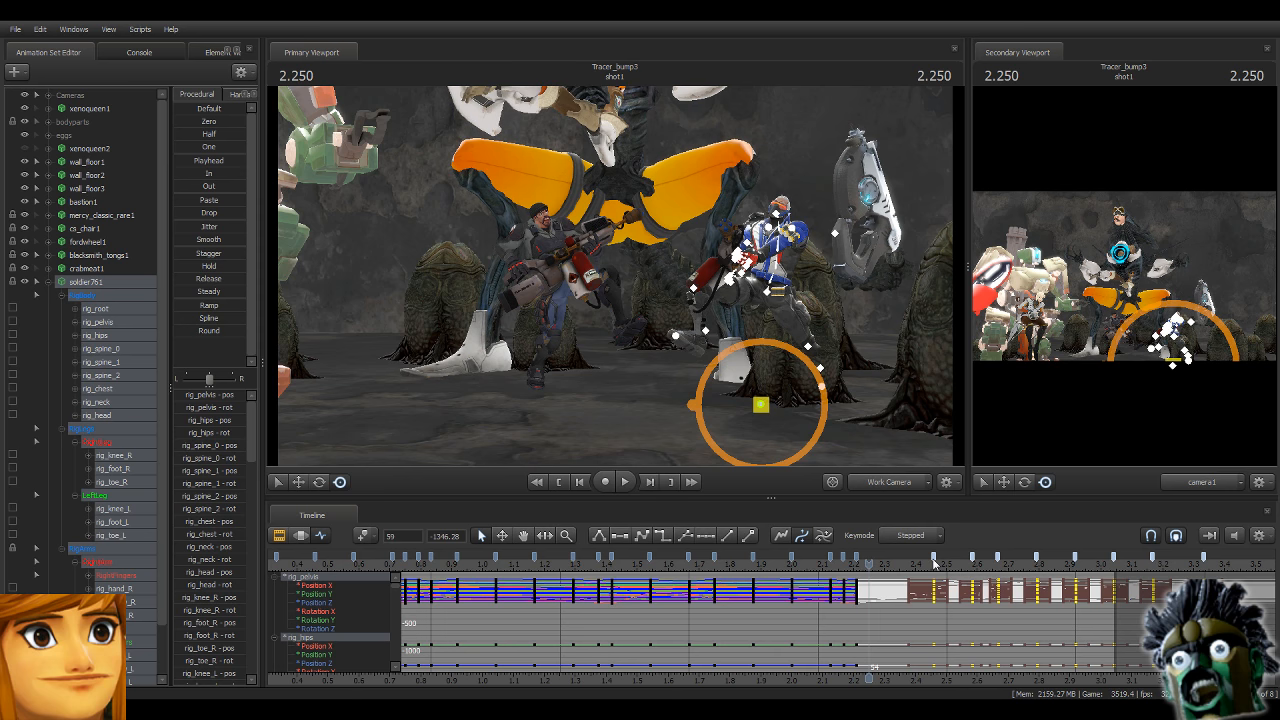
drag(934, 563, 882, 557)
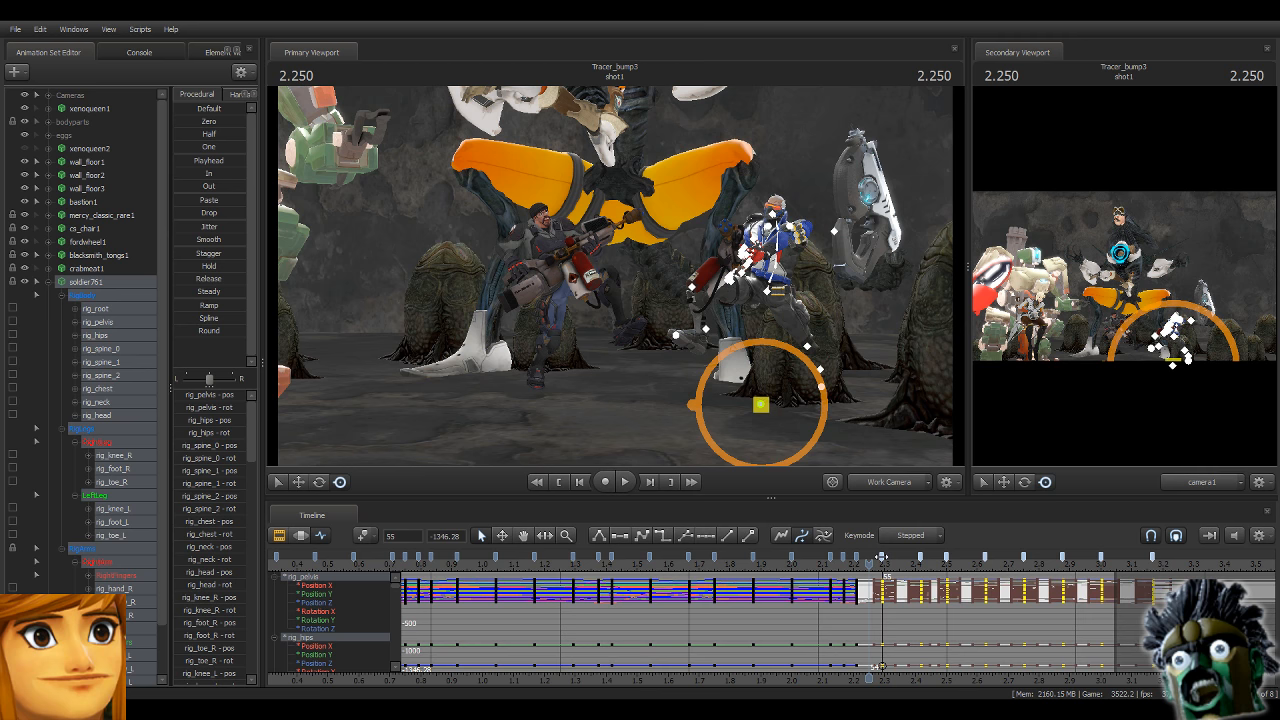
key(ctrl+z)
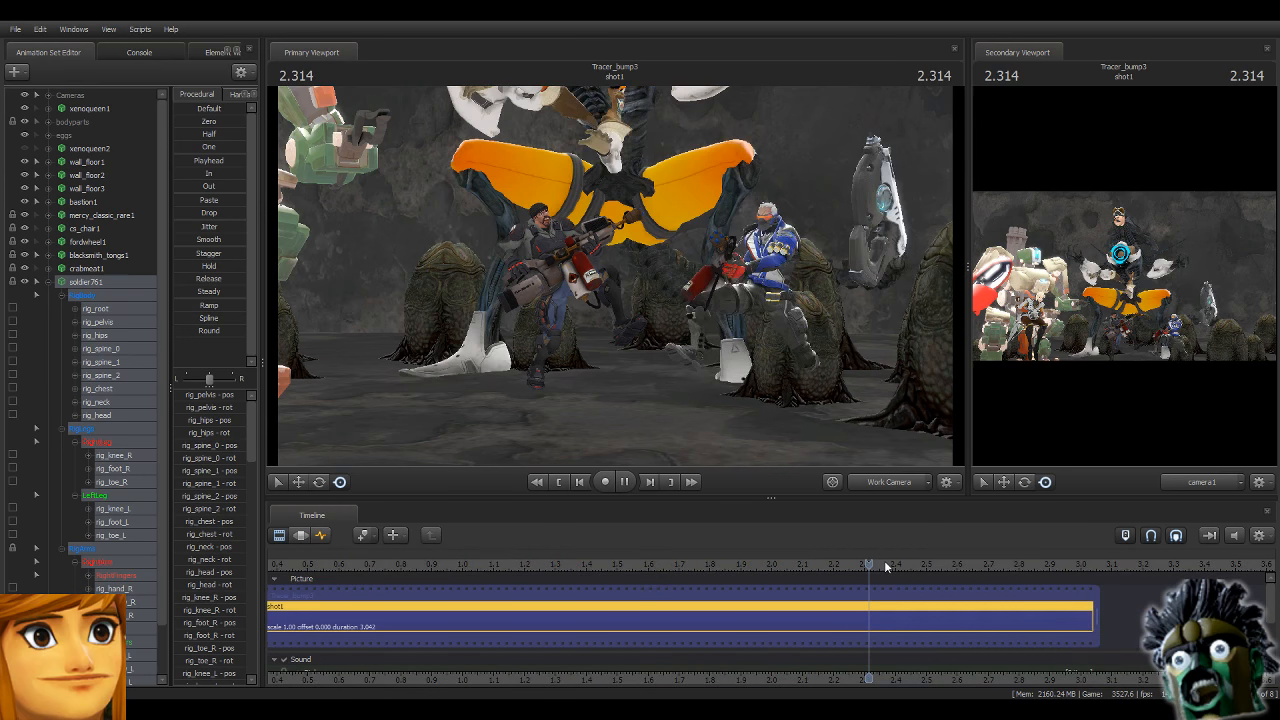
key(space)
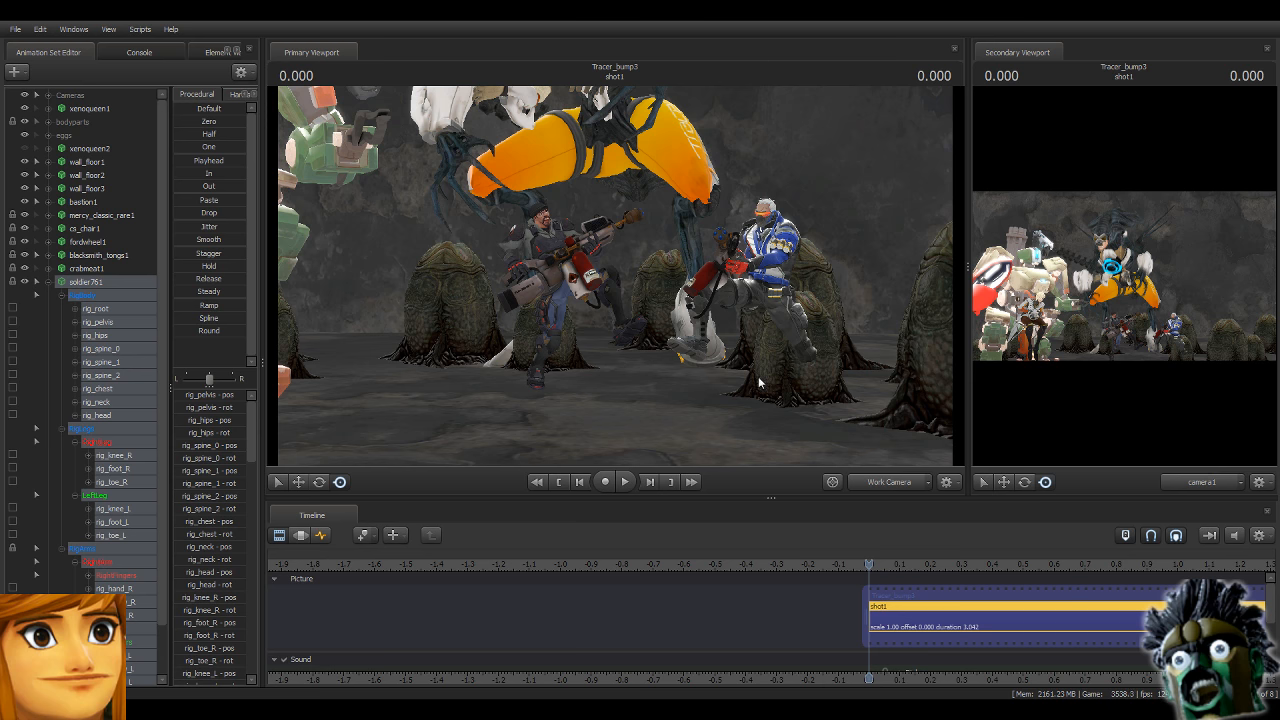
Collapse soldier761's controls, select reyes1 at 0.000, and expand its rig down to the right and left arm groups.
click(320, 535)
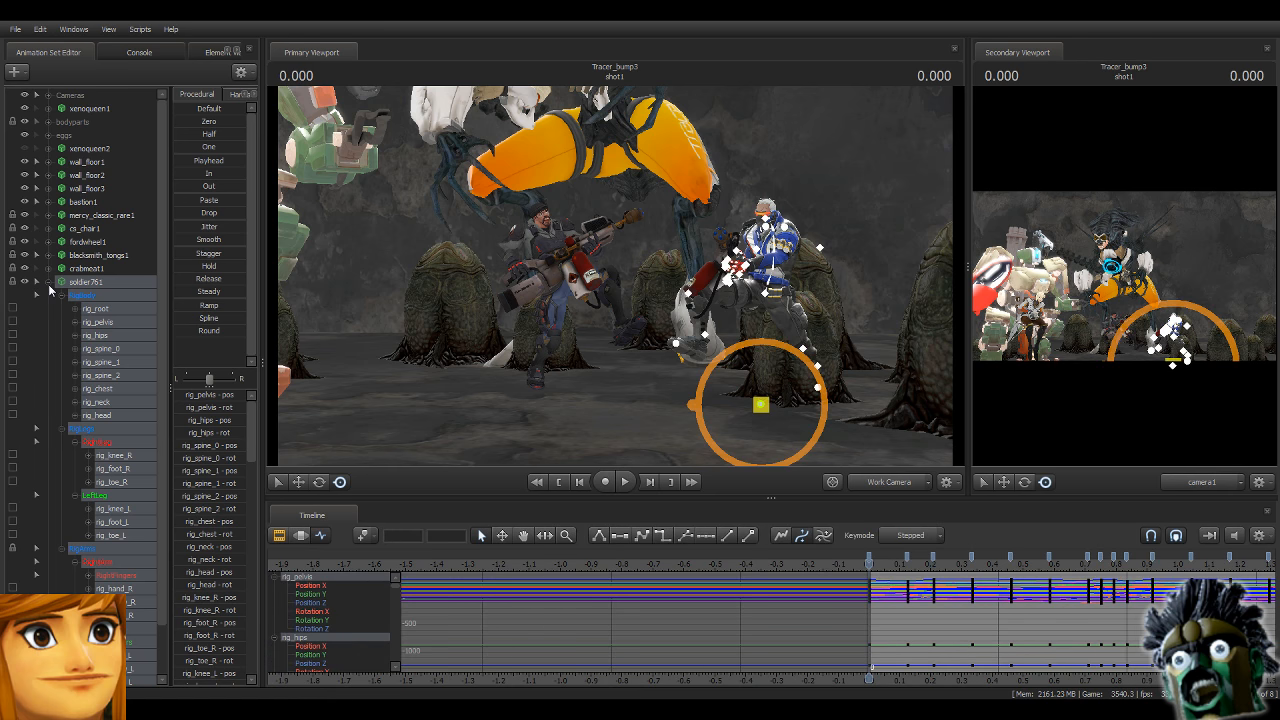
click(47, 282)
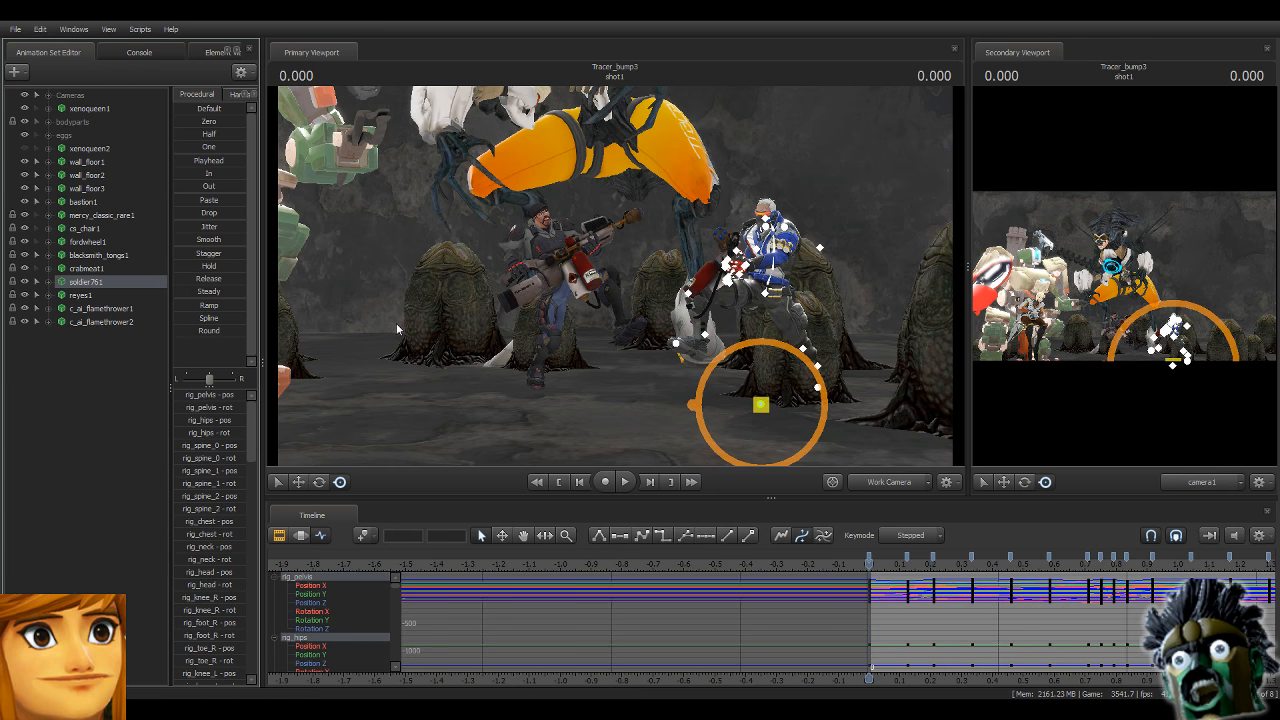
click(80, 295)
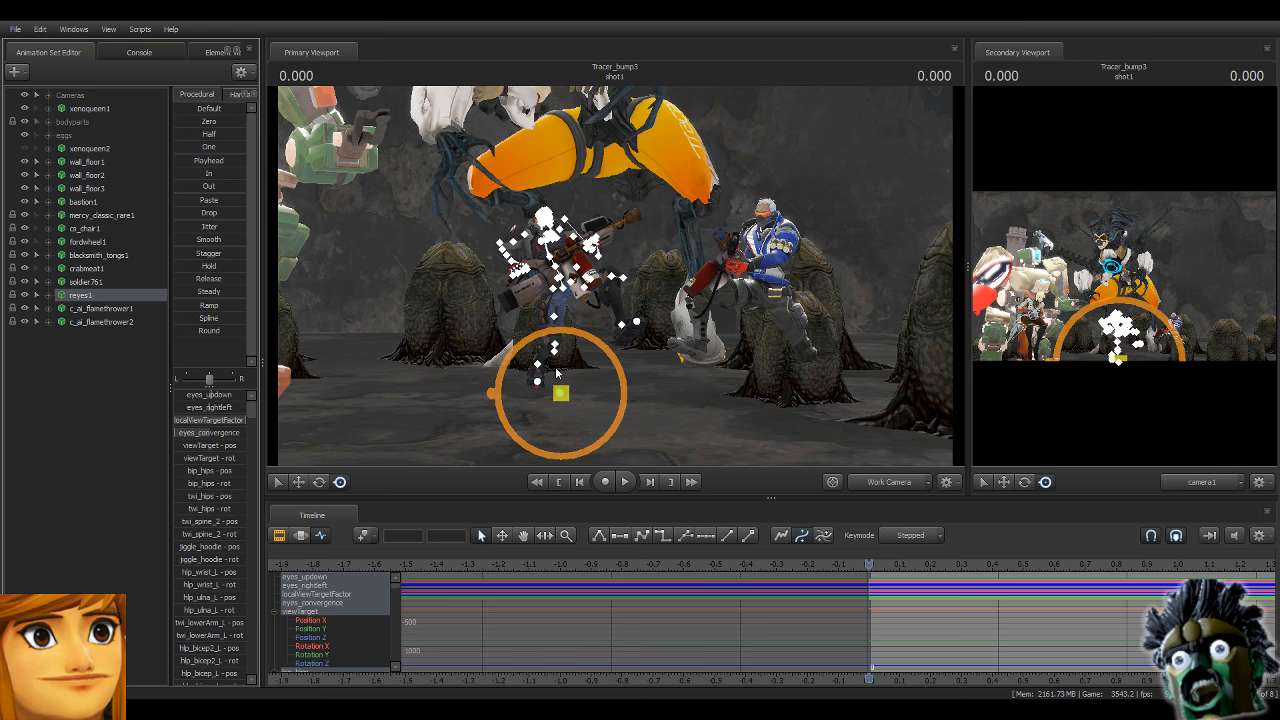
drag(556, 373, 440, 315)
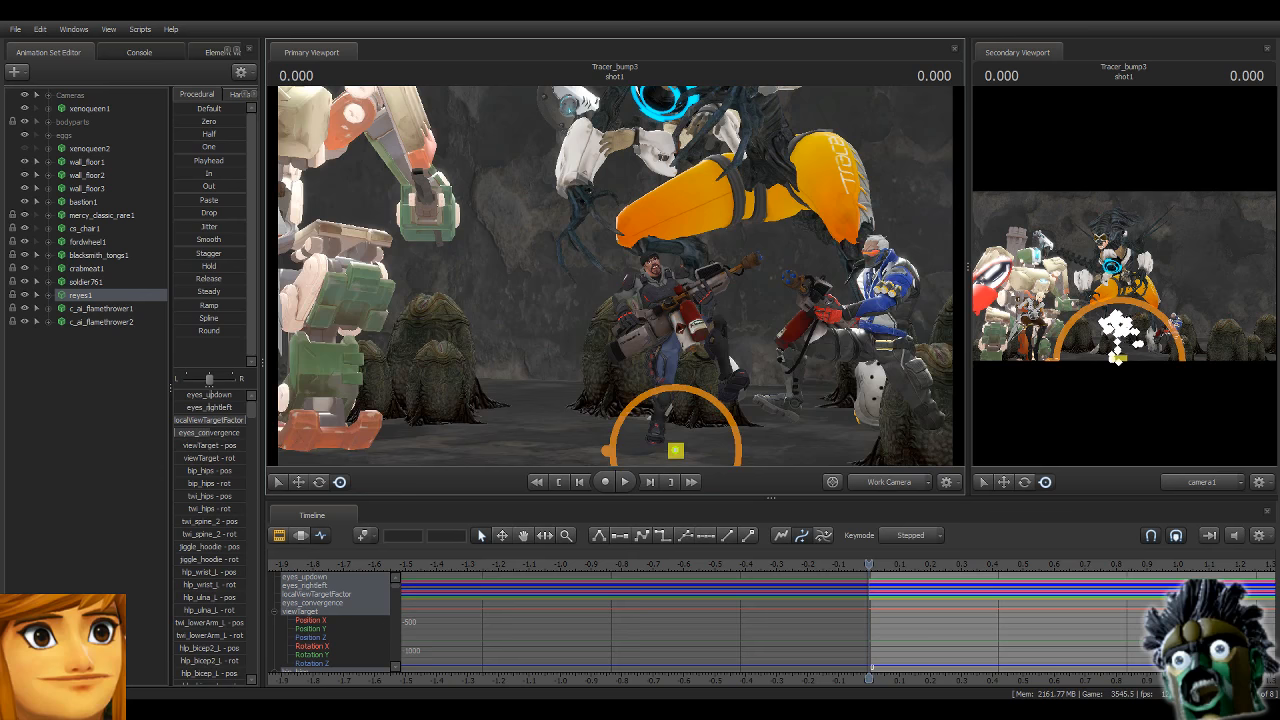
drag(615, 276, 735, 316)
key(w)
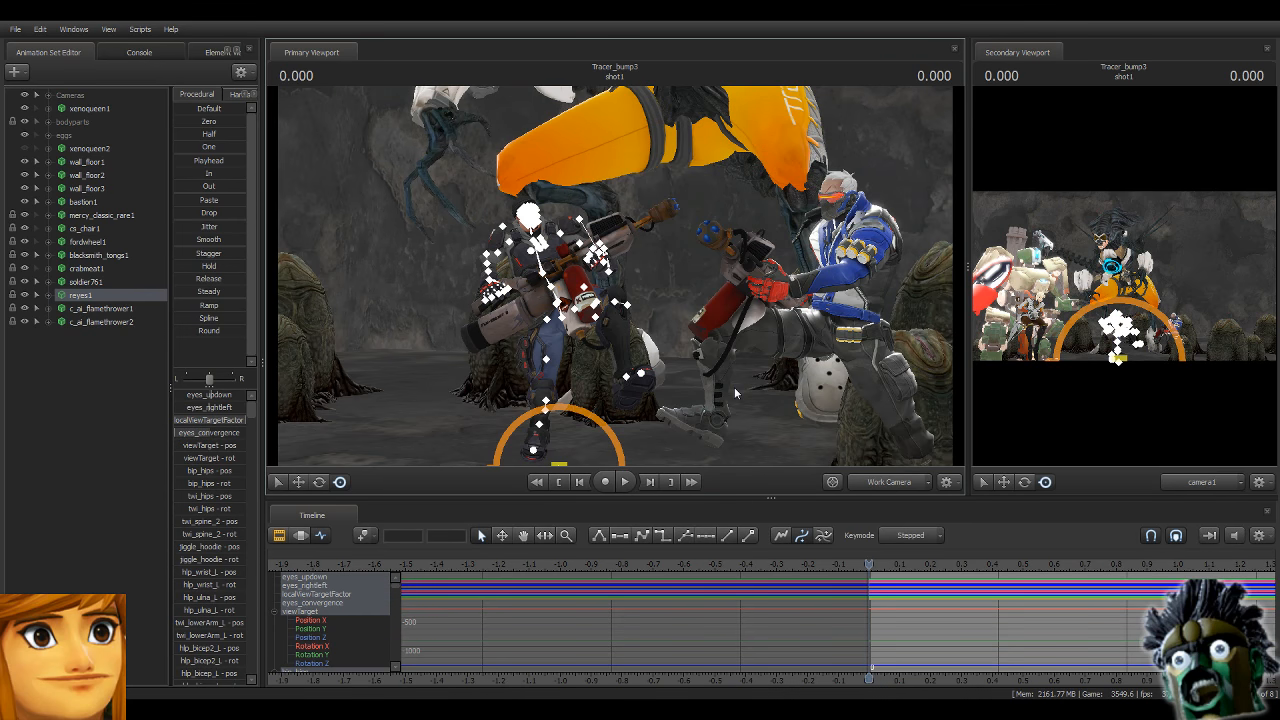
double_click(66, 297)
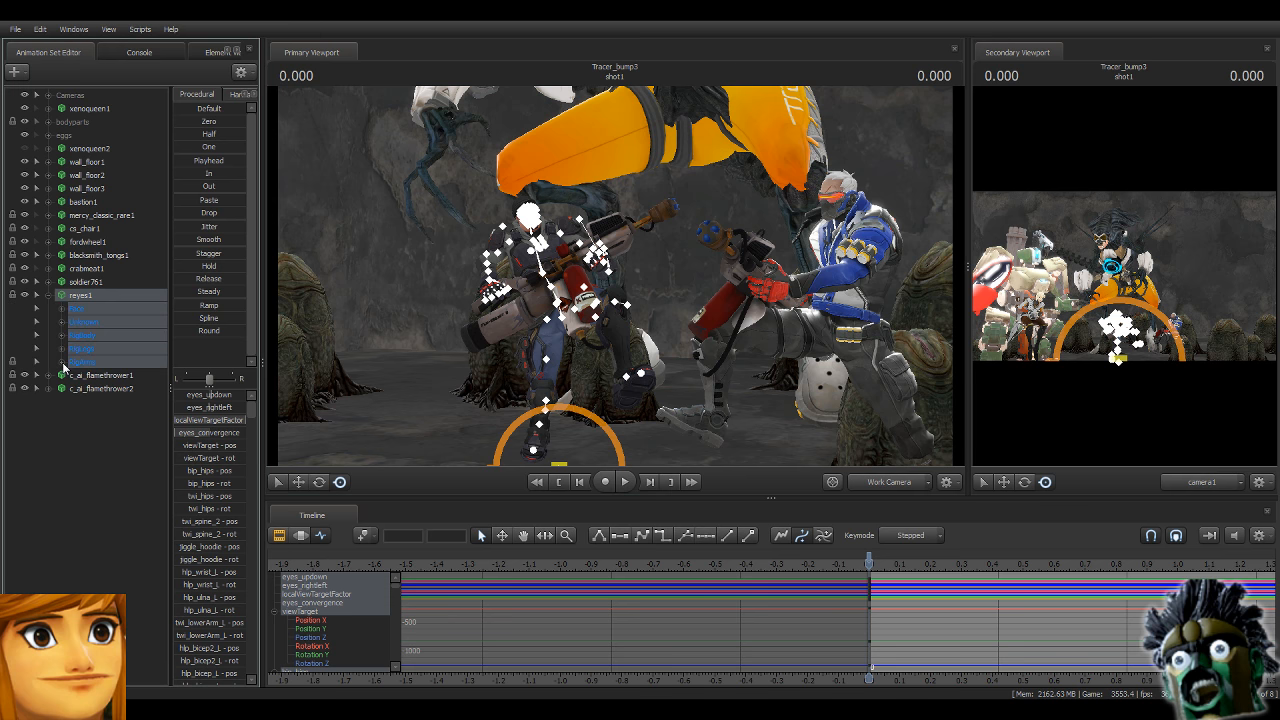
click(62, 361)
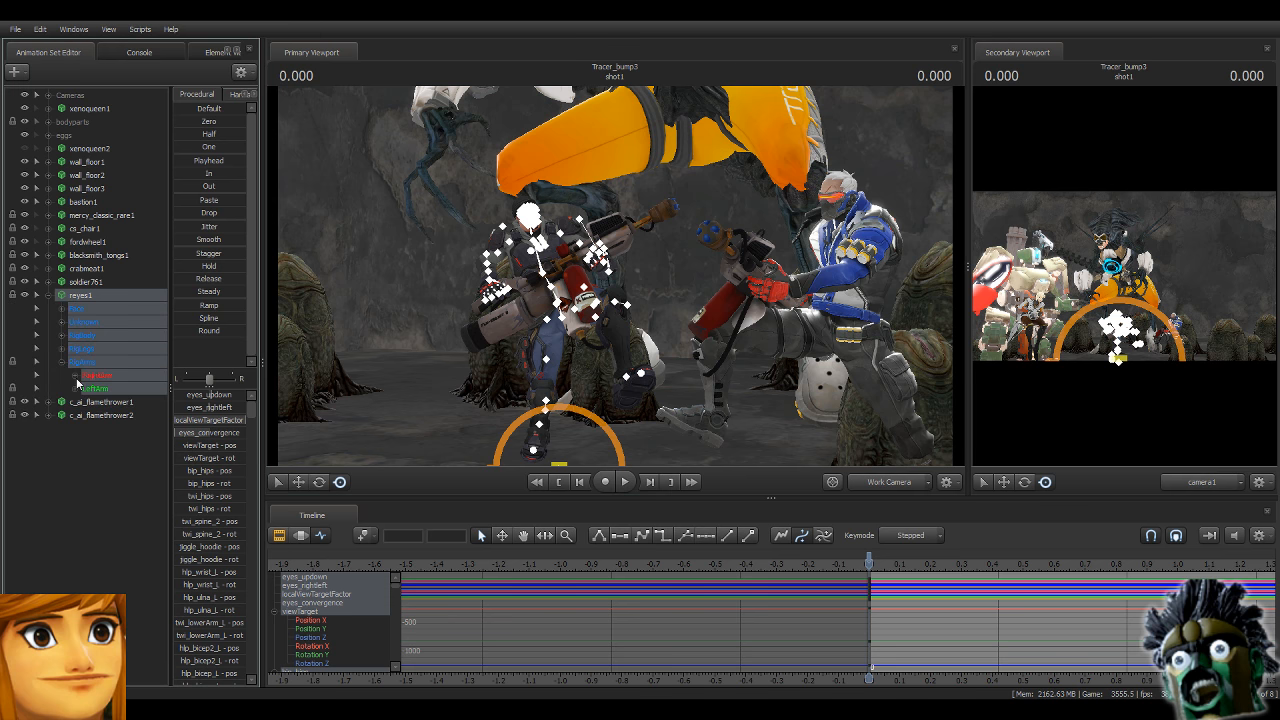